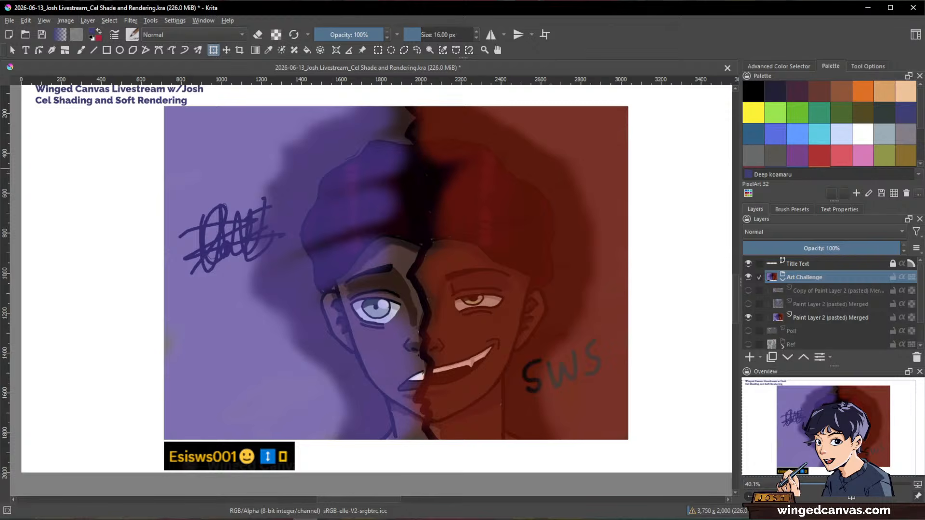
- Hide the split-face portrait in the Art Challenge group and show the blue two-character artwork centred in view
click(747, 317)
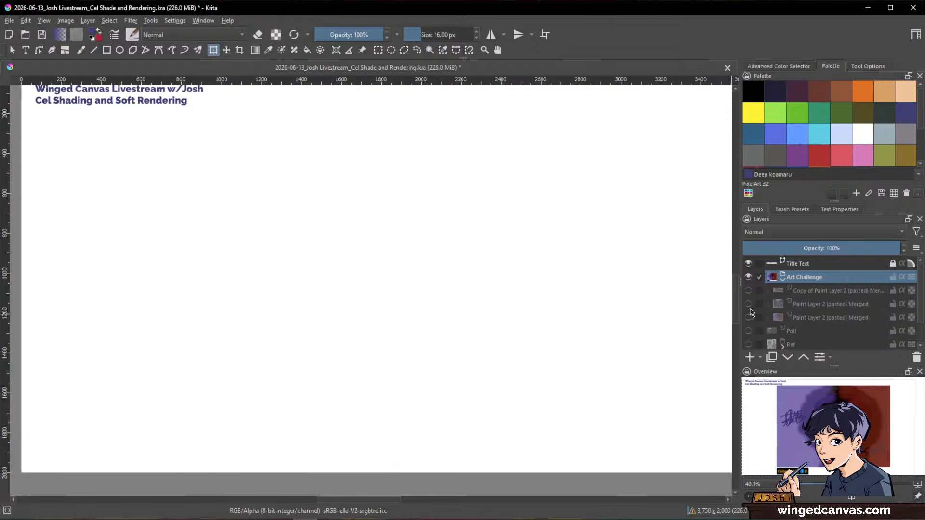
click(749, 304)
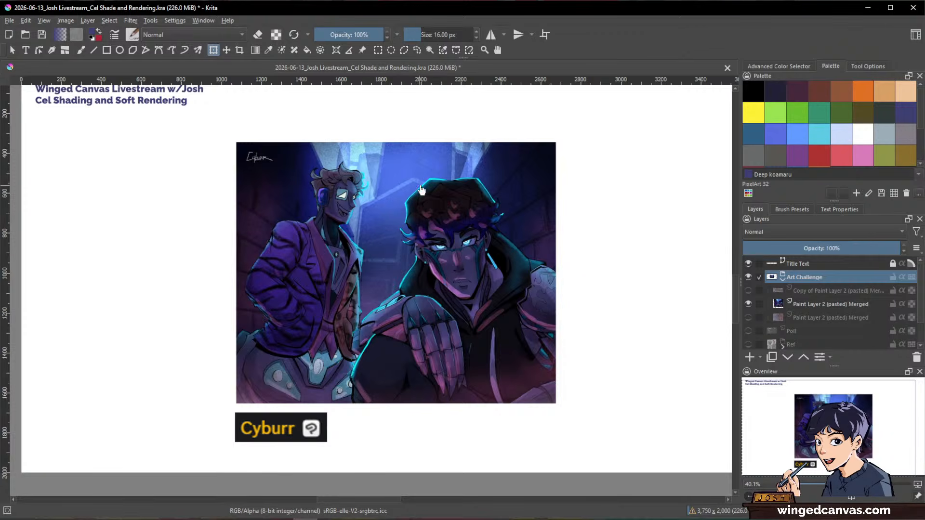
scroll(421, 202, up, 1)
scroll(421, 201, up, 1)
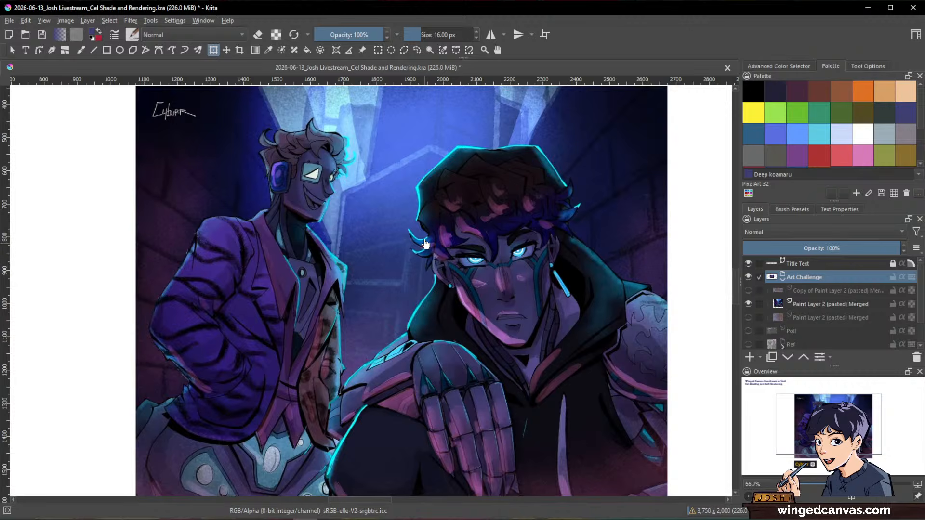
scroll(434, 241, down, 1)
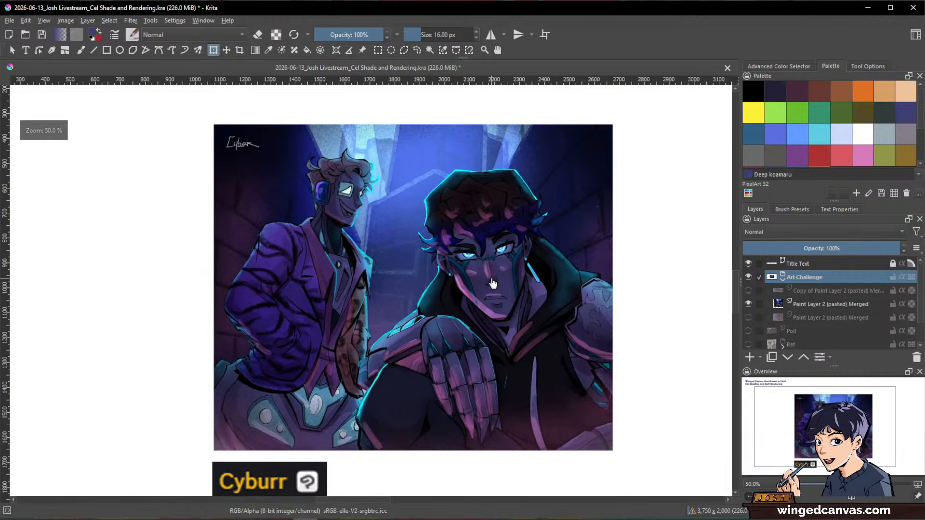
drag(450, 324, 462, 300)
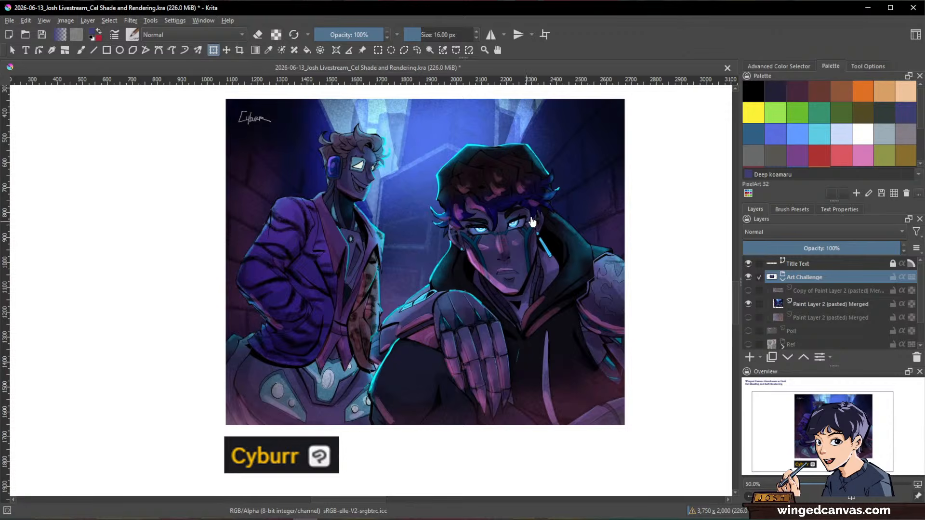
- Swap the single artwork for the Art Challenge layer that shows both submissions side by side, with both in view
click(748, 304)
click(749, 291)
scroll(592, 260, down, 1)
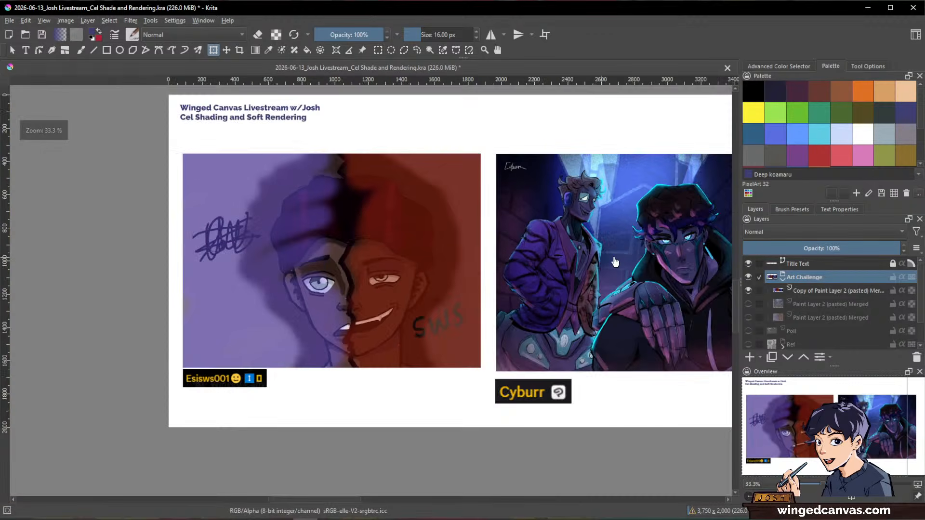
mouse_move(643, 255)
mouse_down()
mouse_move(577, 284)
mouse_move(543, 282)
mouse_move(556, 274)
mouse_up()
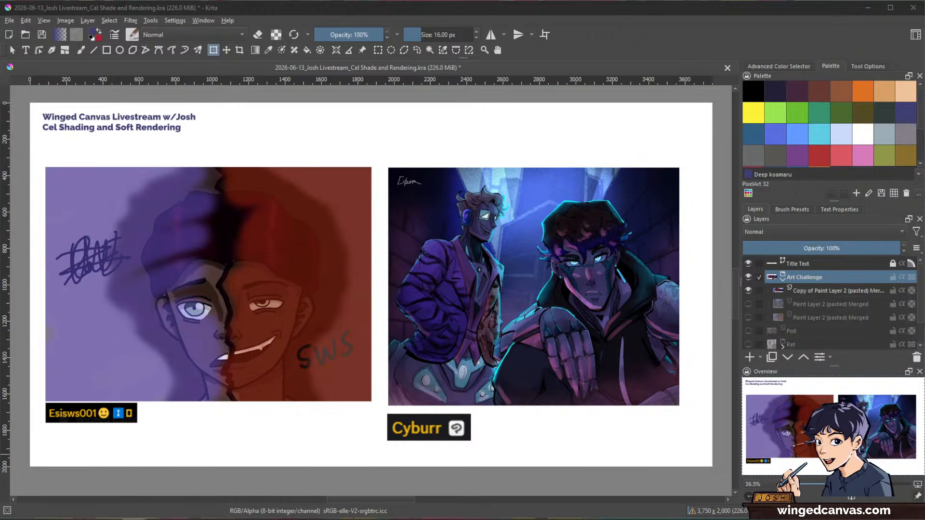
- Collapse and hide the Art Challenge group, and show the Ref group with the reference drawings
click(782, 277)
click(748, 278)
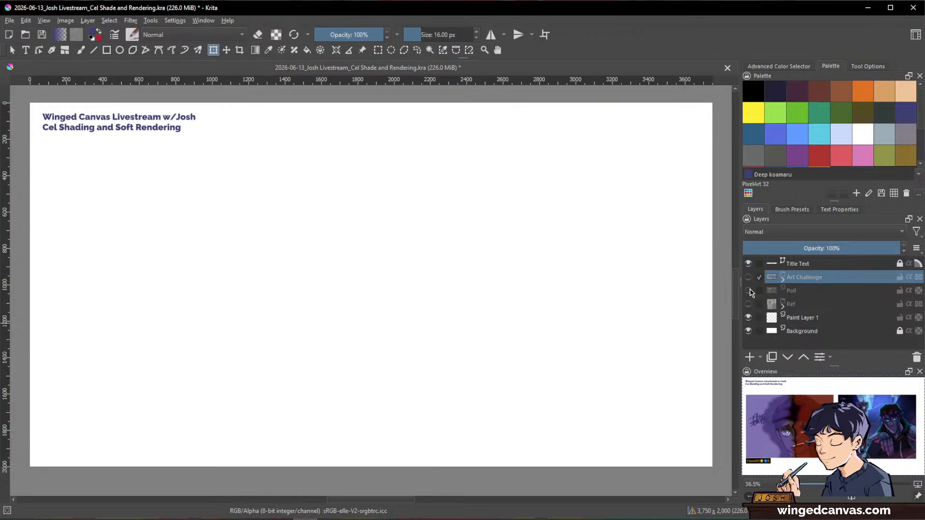
click(748, 304)
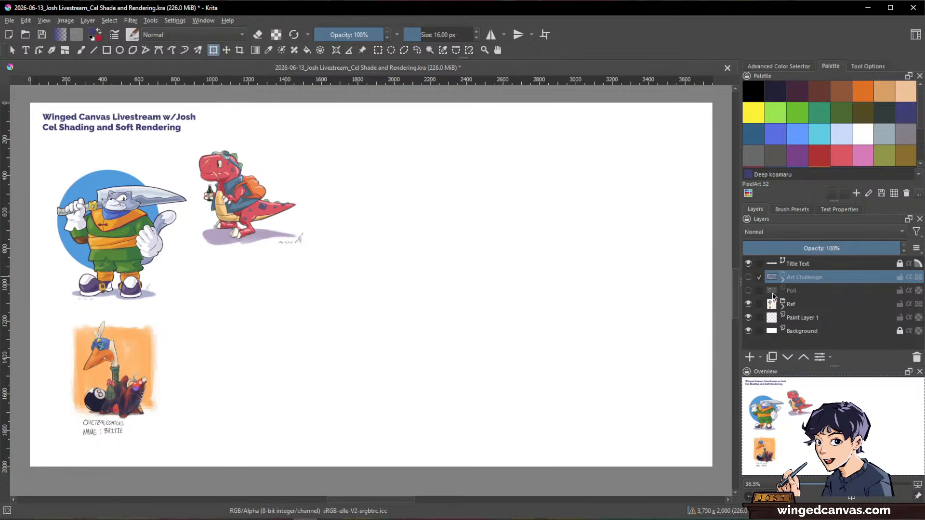
- Show the Poll layer and read the options and votes of the audience poll
click(748, 291)
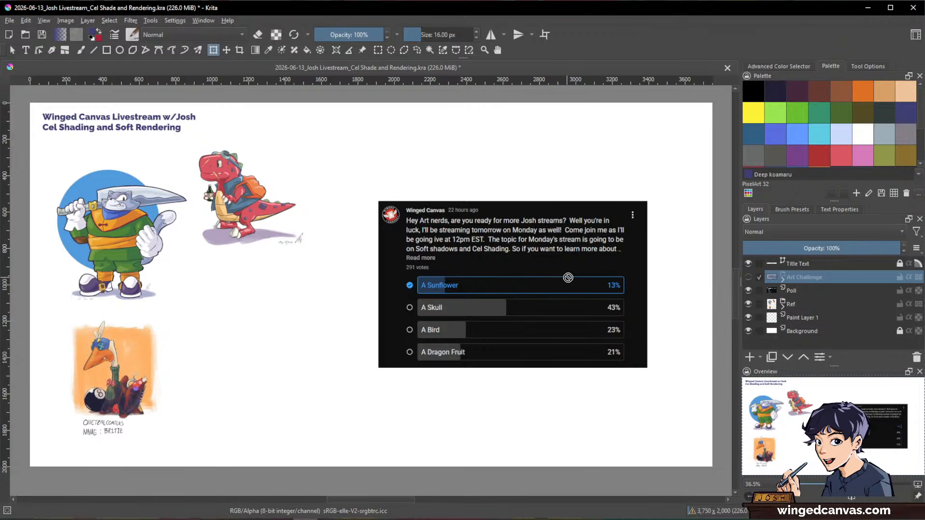
scroll(569, 277, up, 1)
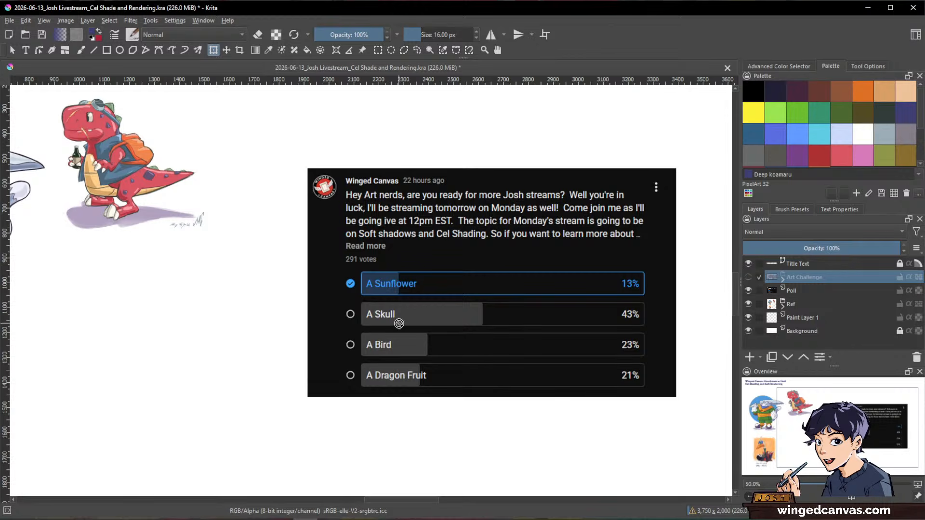
scroll(411, 330, down, 1)
drag(411, 330, 458, 336)
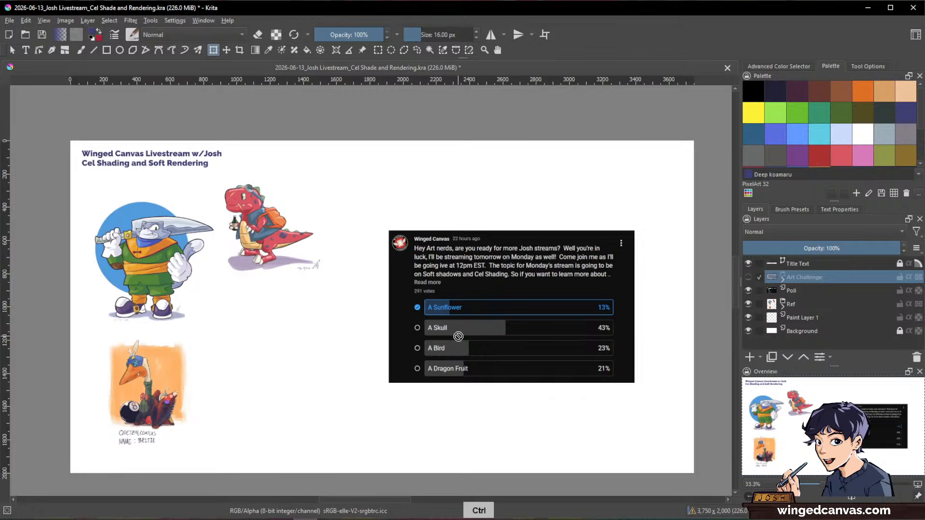
scroll(458, 337, up, 1)
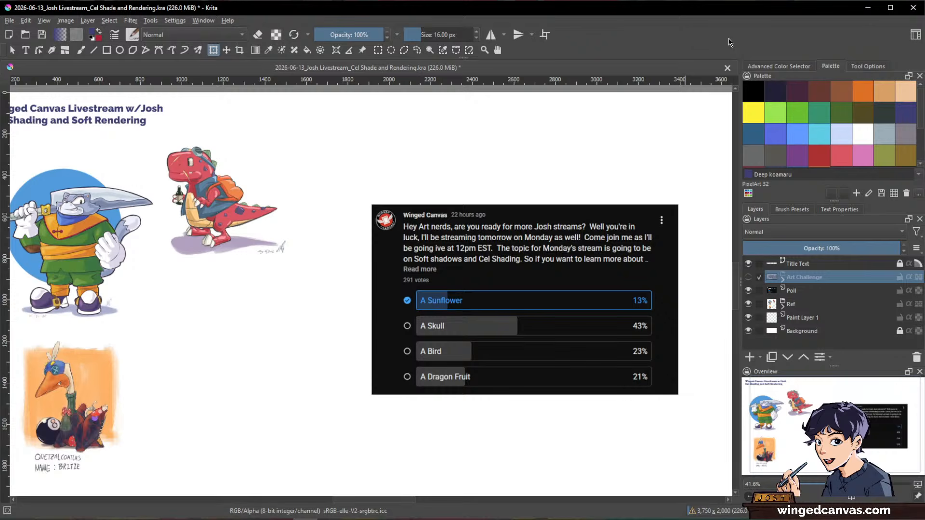
drag(384, 196, 415, 181)
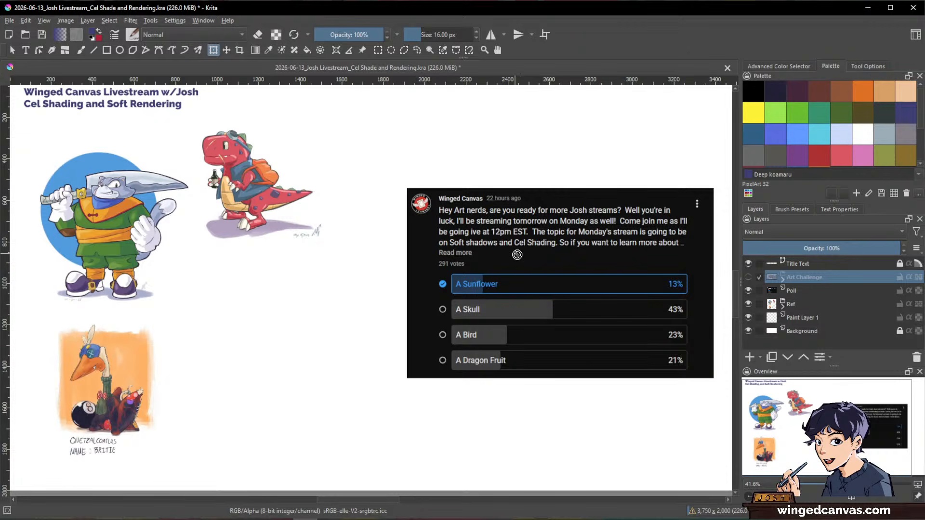
- Hide the Poll layer and make Paint Layer 1 the active layer
click(748, 291)
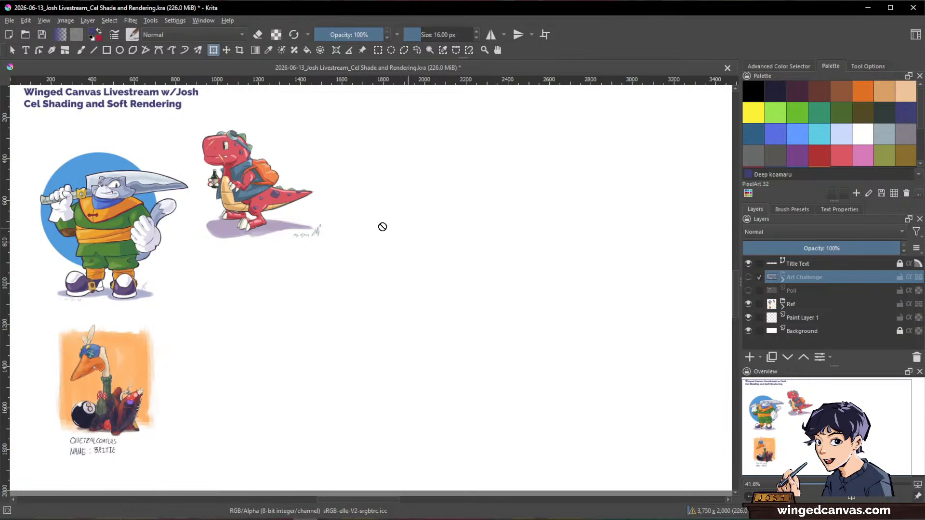
click(828, 318)
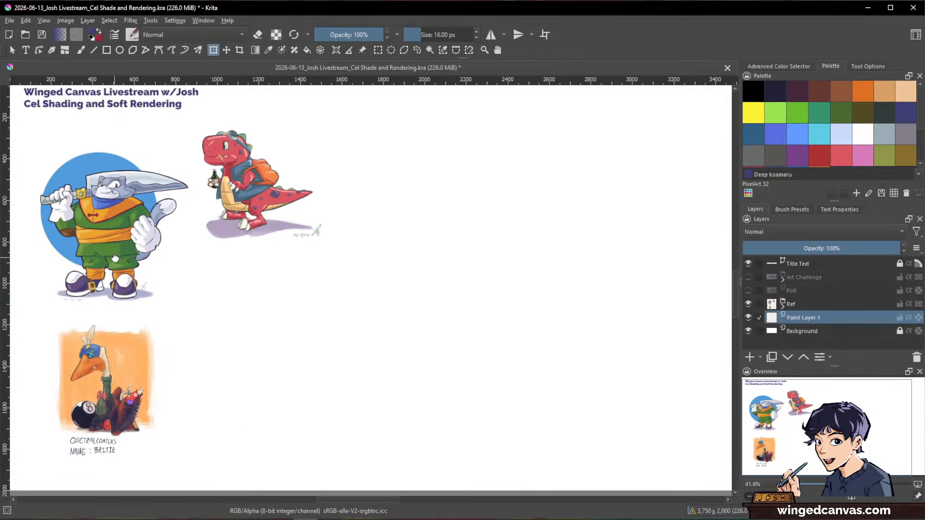
- Examine the cat, dinosaur and Quetzalcoatlus reference drawings up close to compare their shading styles
drag(113, 256, 349, 258)
scroll(349, 259, up, 2)
drag(529, 226, 430, 286)
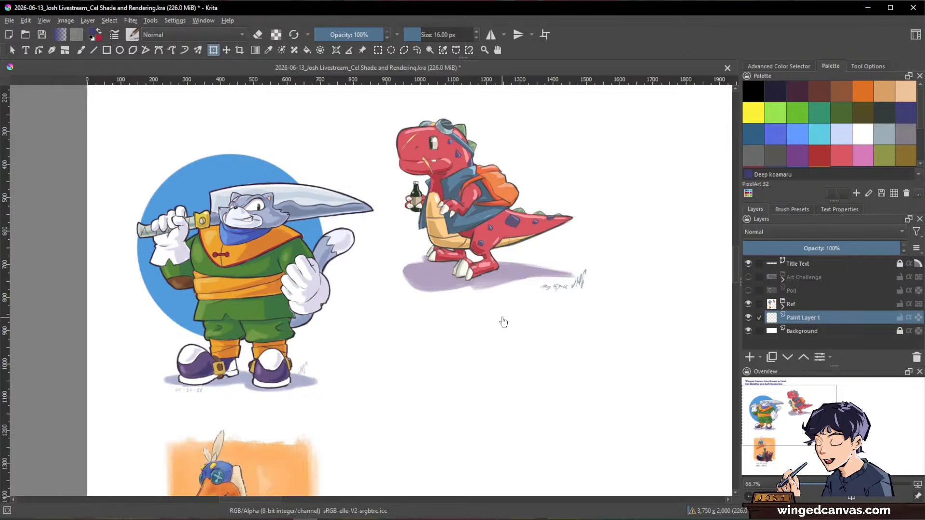
drag(514, 449, 527, 229)
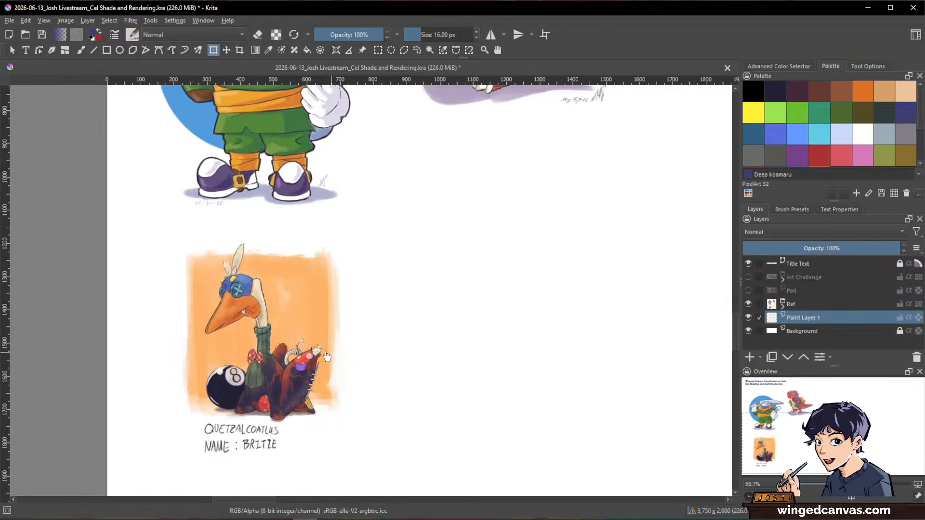
scroll(313, 354, up, 2)
drag(348, 349, 410, 331)
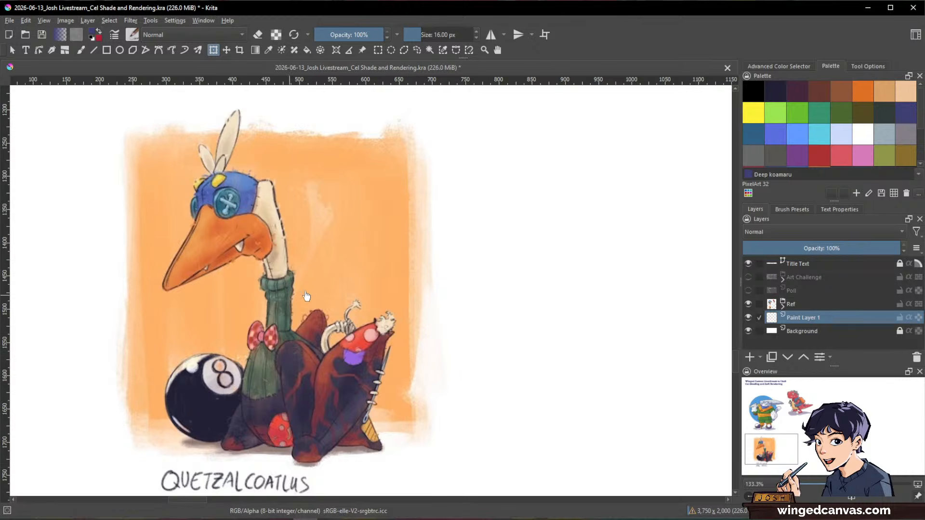
drag(345, 316, 361, 273)
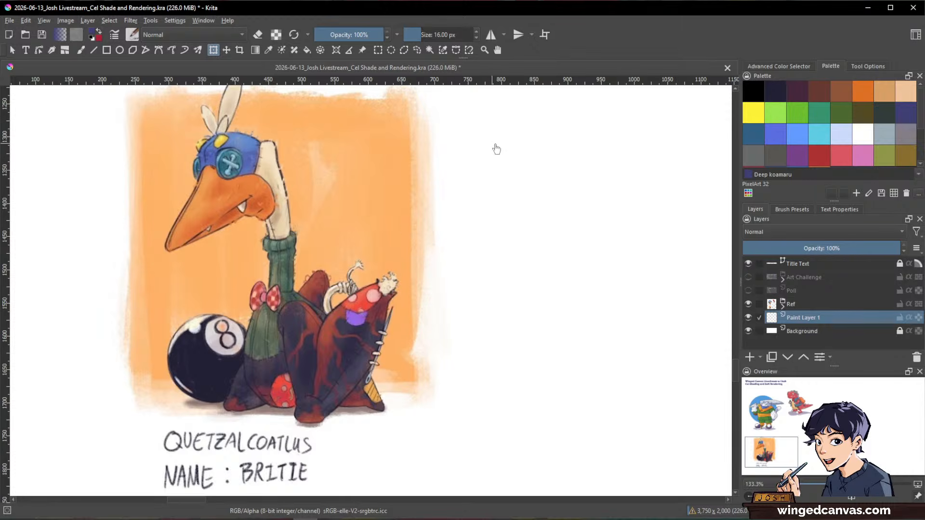
drag(495, 146, 493, 353)
drag(450, 156, 473, 269)
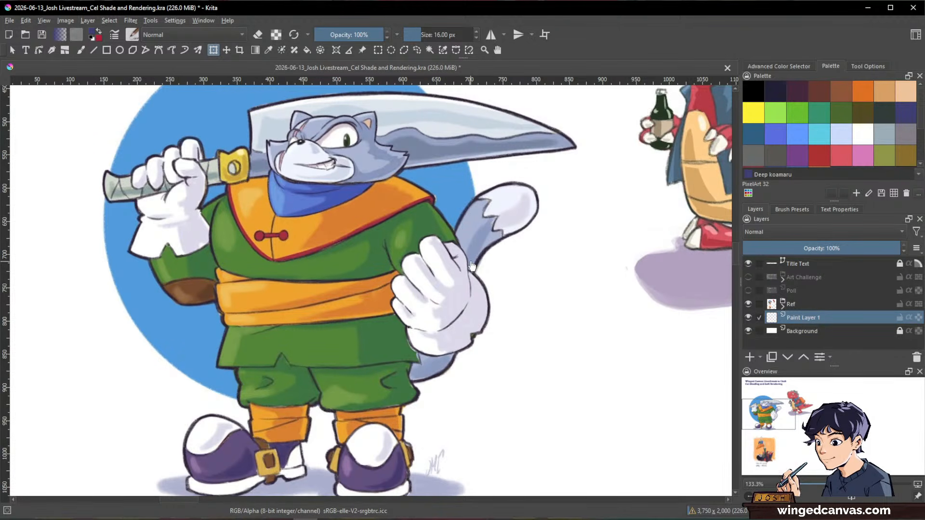
drag(533, 351, 557, 151)
scroll(557, 150, down, 1)
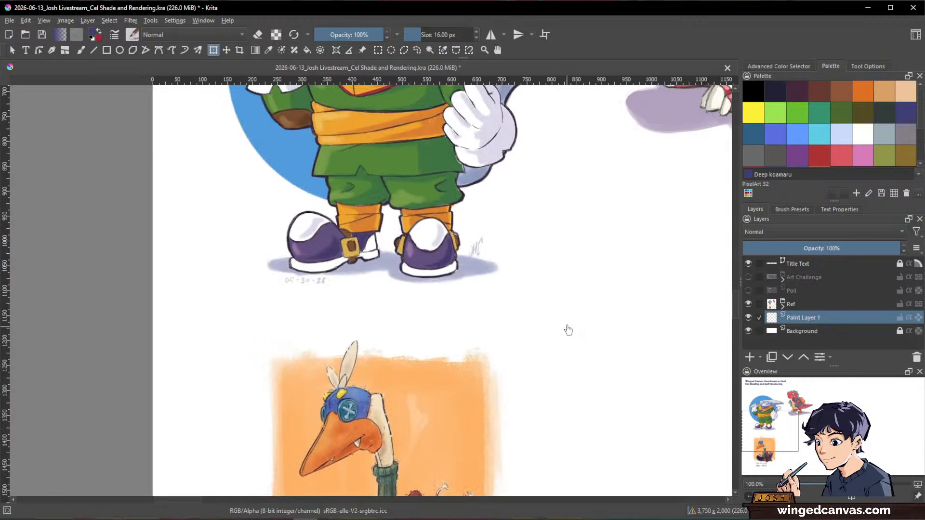
drag(565, 326, 487, 208)
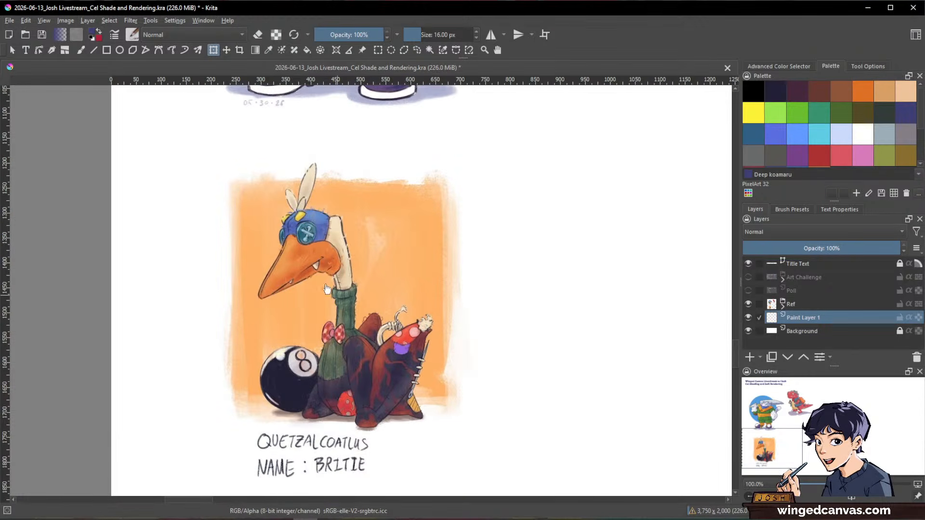
scroll(381, 236, down, 2)
drag(453, 185, 340, 324)
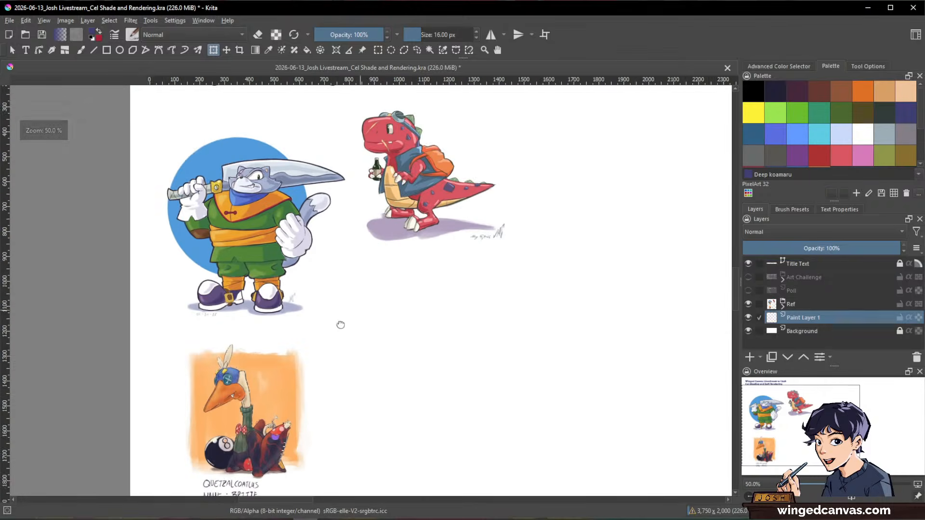
- Rearrange the references with the Move tool, placing the Quetzalcoatlus beside the cat and the dinosaur below the cat
key(t)
drag(233, 396, 554, 289)
drag(433, 183, 255, 431)
drag(497, 337, 368, 251)
- Expand the Ref group and scale up the Quetzalcoatlus layer beside the cat with a transform
click(781, 304)
click(842, 333)
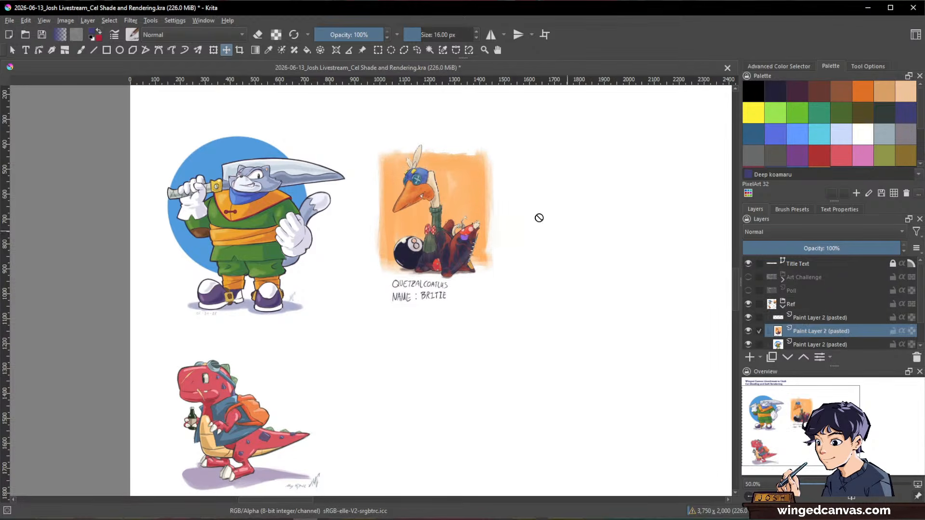
key(ctrl+t)
drag(433, 141, 434, 109)
drag(457, 151, 467, 172)
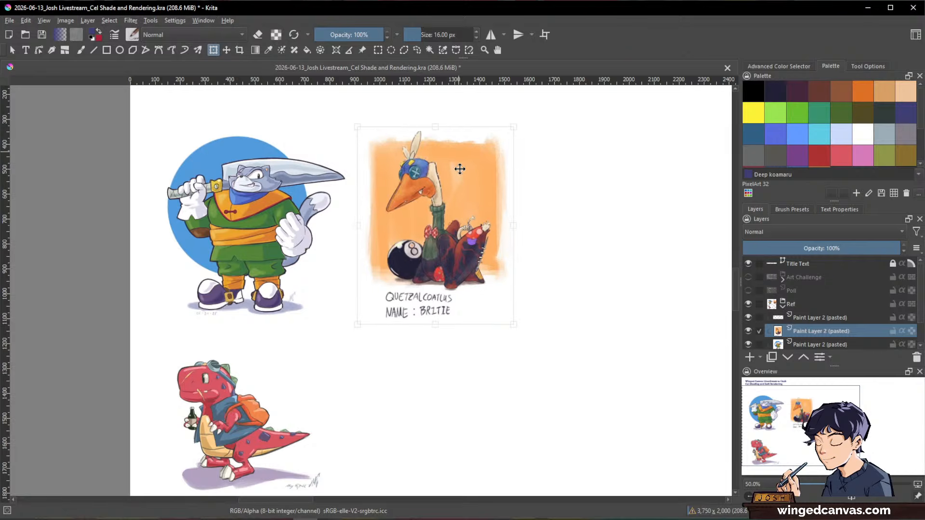
key(Return)
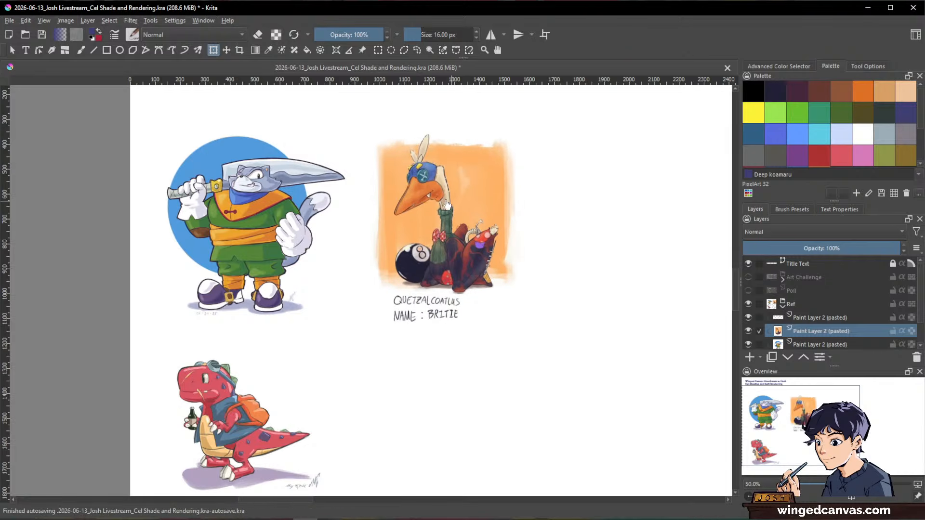
- Examine the shading on the cat's clothing and gloves up close, alongside the Quetzalcoatlus drawing
drag(444, 201, 518, 226)
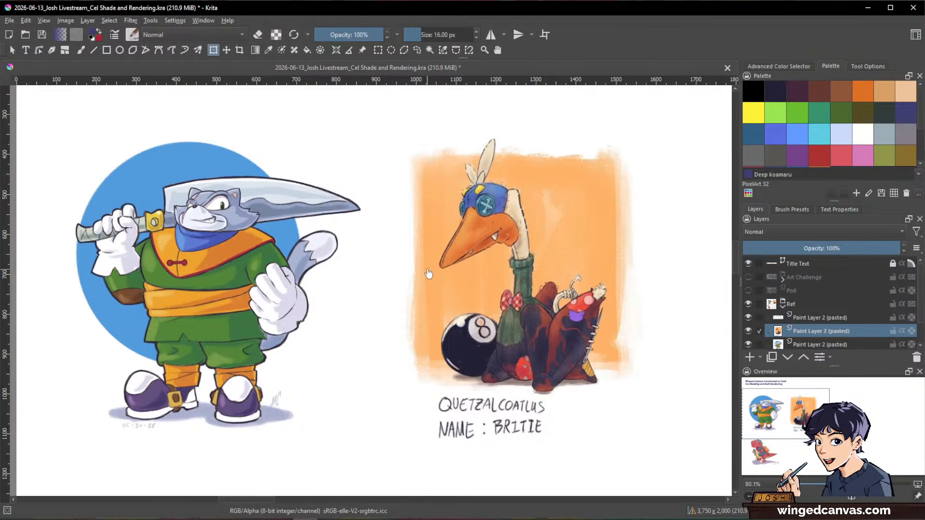
scroll(247, 275, up, 2)
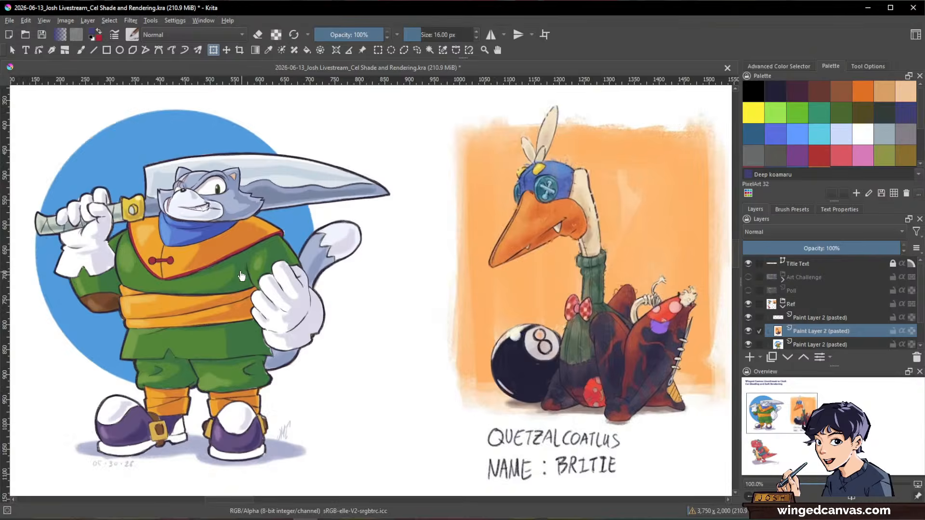
drag(225, 271, 424, 293)
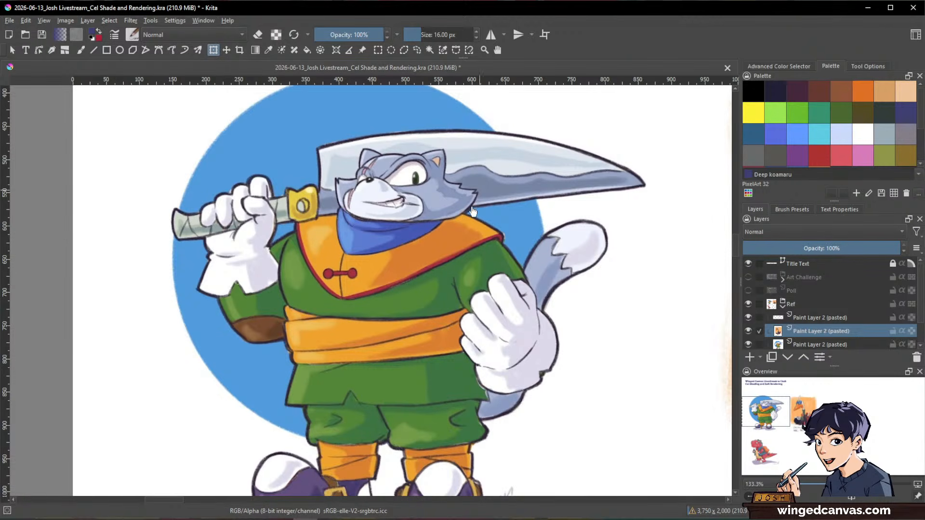
scroll(474, 323, down, 1)
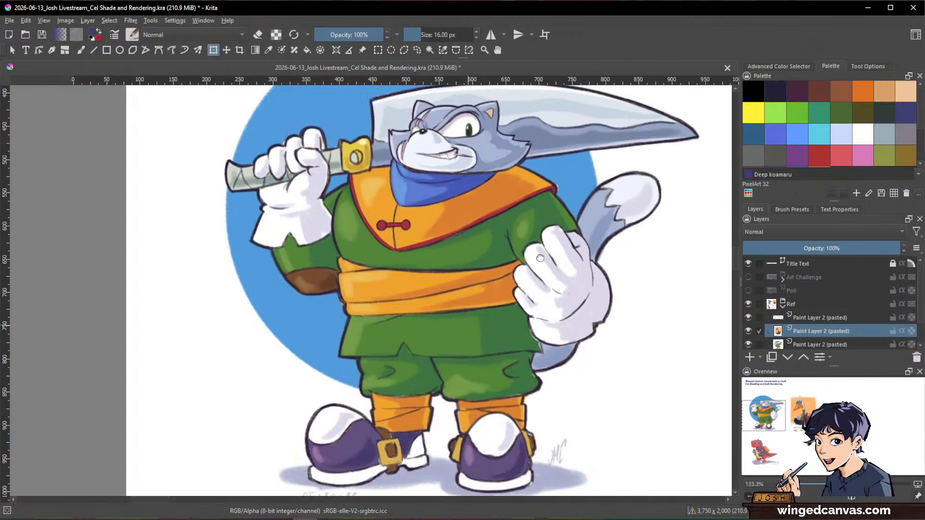
scroll(529, 289, up, 2)
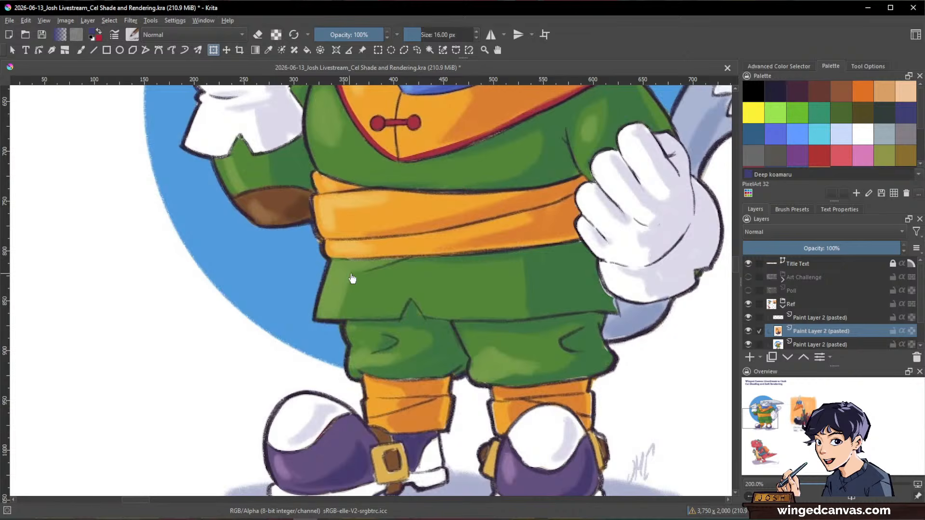
drag(483, 287, 439, 337)
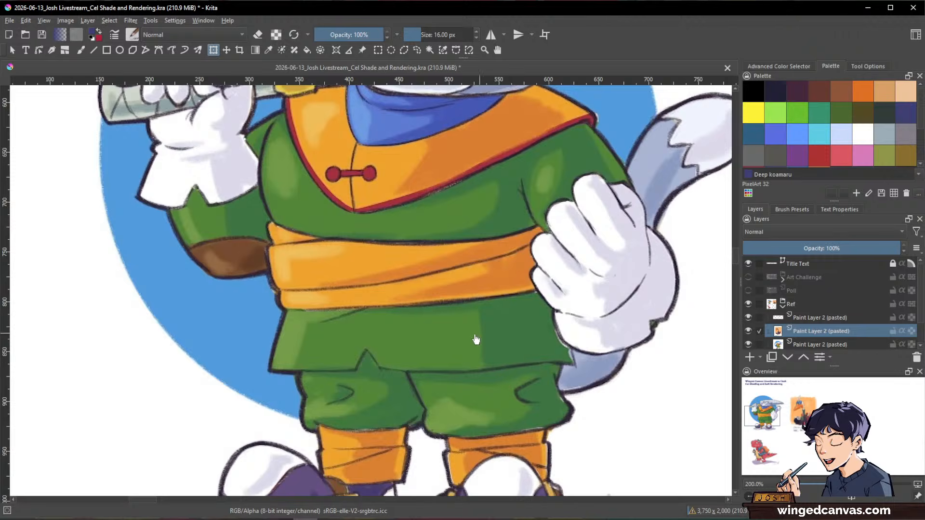
scroll(482, 340, up, 2)
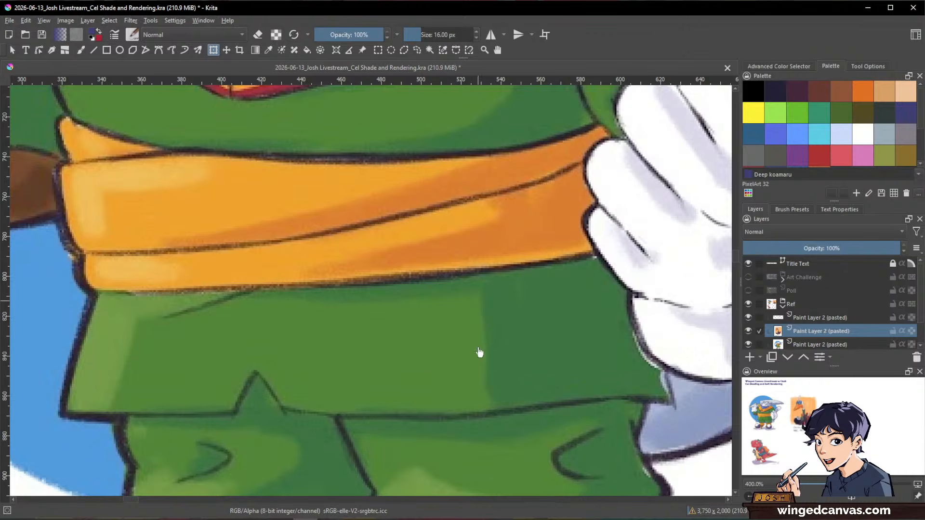
scroll(479, 353, down, 3)
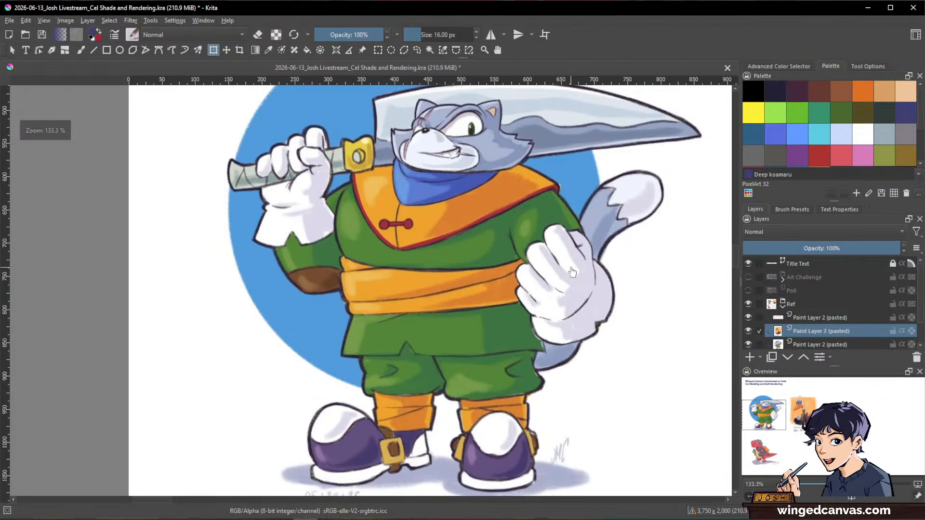
- Add a new paint layer above the cat reference and activate the Charcoal Pencil Medium THIN brush
scroll(629, 279, down, 1)
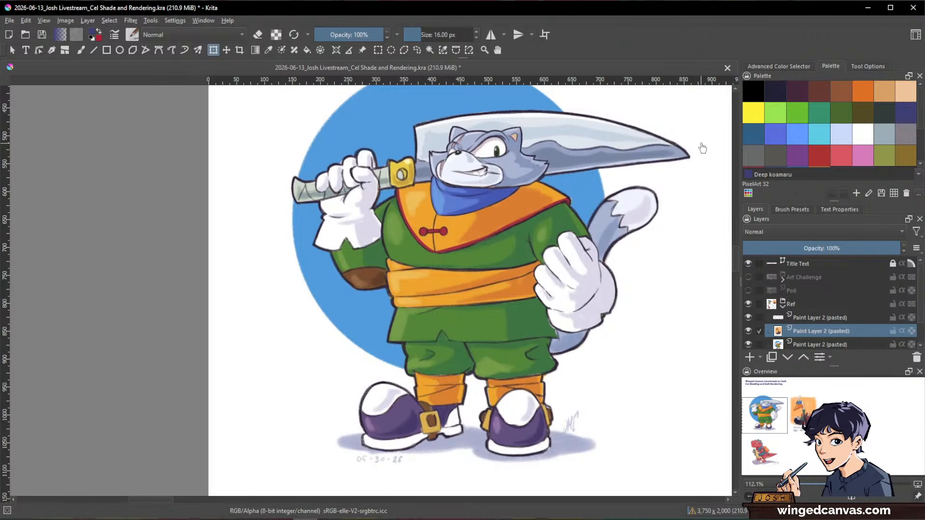
drag(702, 148, 668, 151)
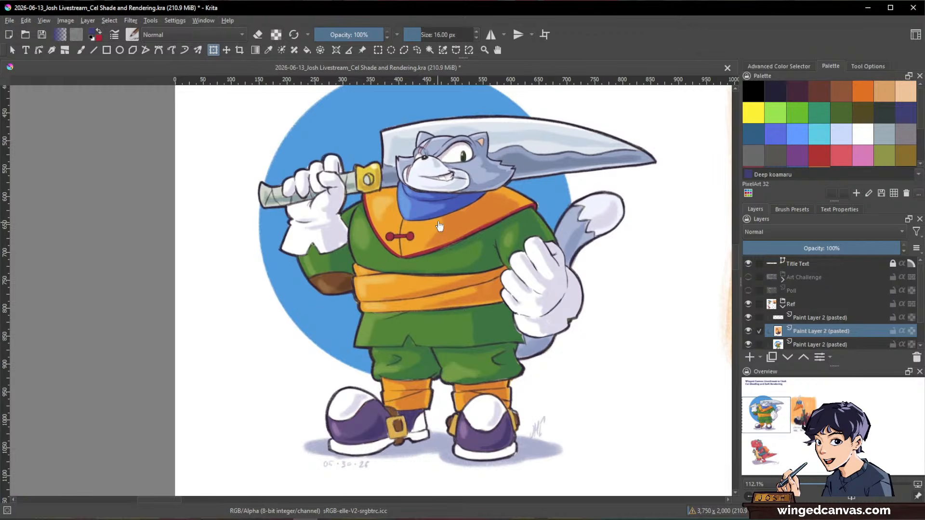
scroll(482, 179, up, 5)
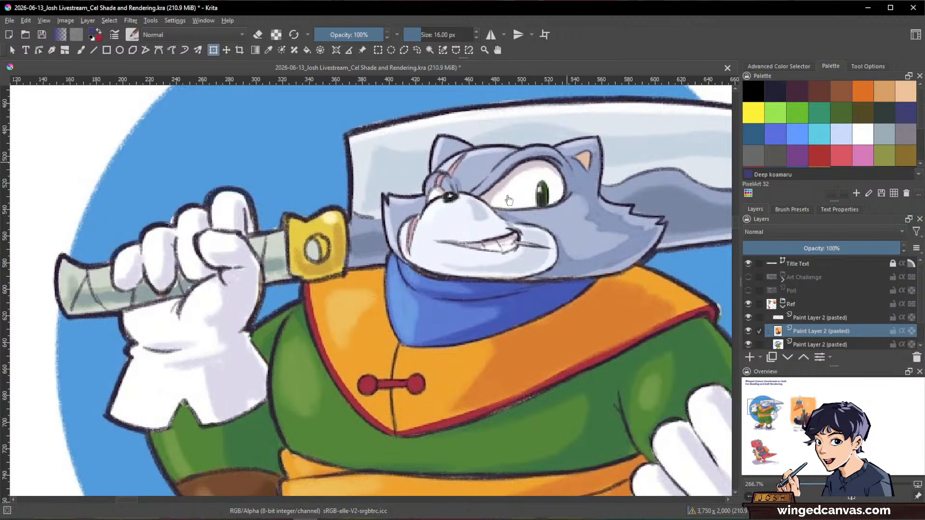
click(819, 345)
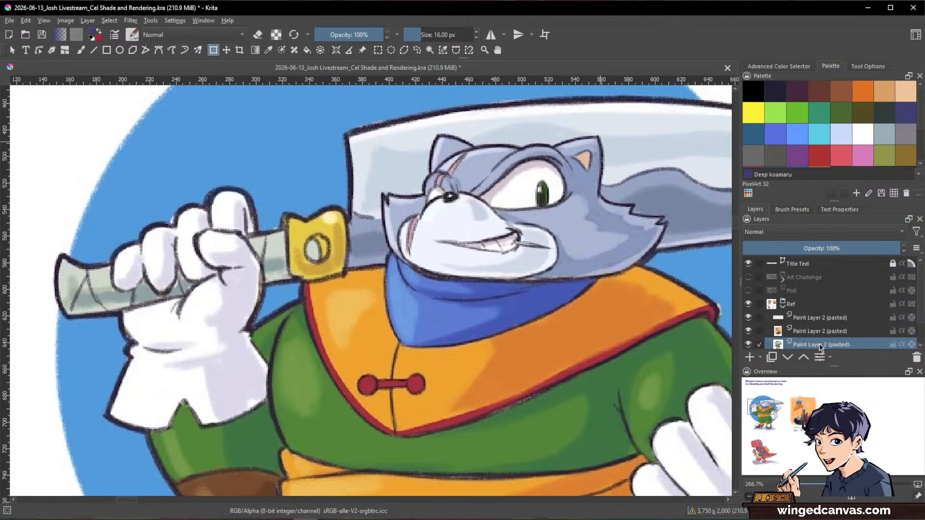
click(749, 357)
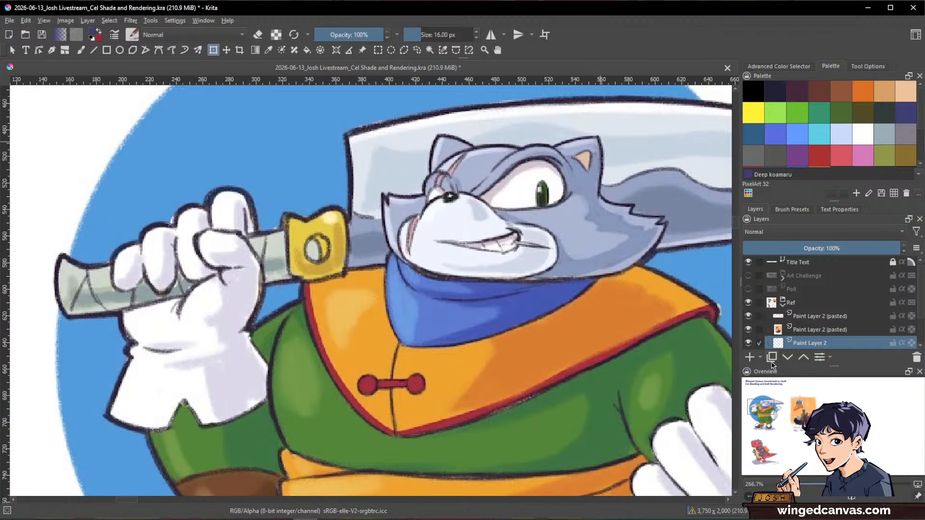
key(b)
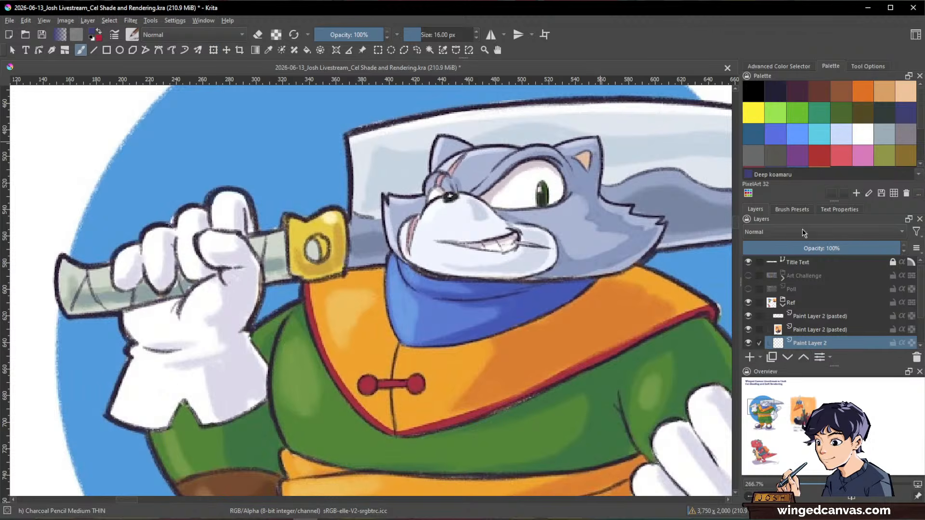
click(792, 209)
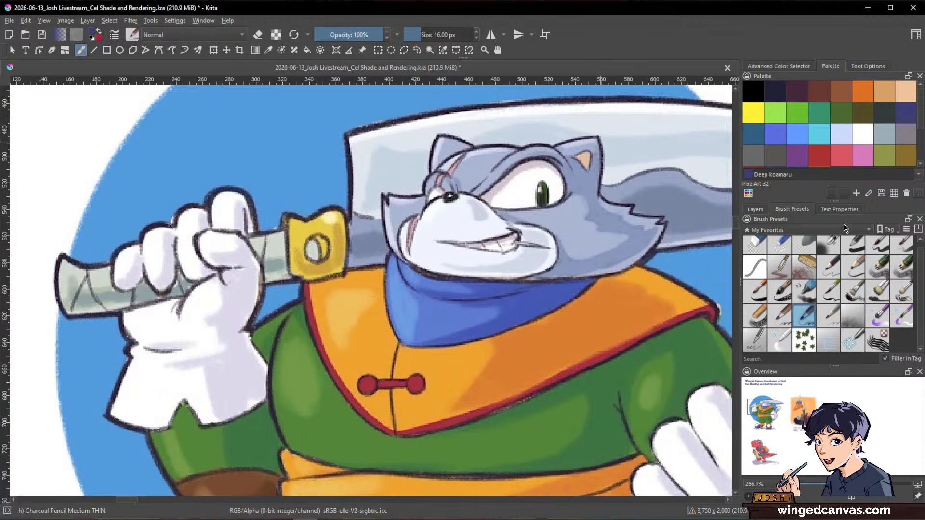
click(754, 244)
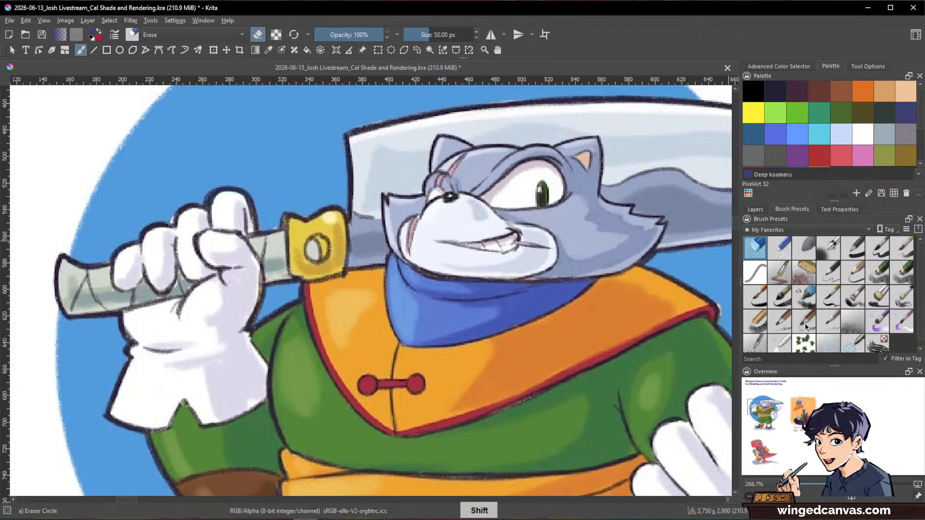
key(slash)
- Try painting along the upper edge of the cat's eye with sampled colours and a brush of about 6 px
mouse_move(552, 183)
shift+mouse_down()
mouse_move(506, 186)
mouse_move(535, 169)
shift+mouse_up()
ctrl+click(502, 183)
drag(494, 197, 556, 171)
ctrl+click(517, 192)
drag(491, 203, 550, 173)
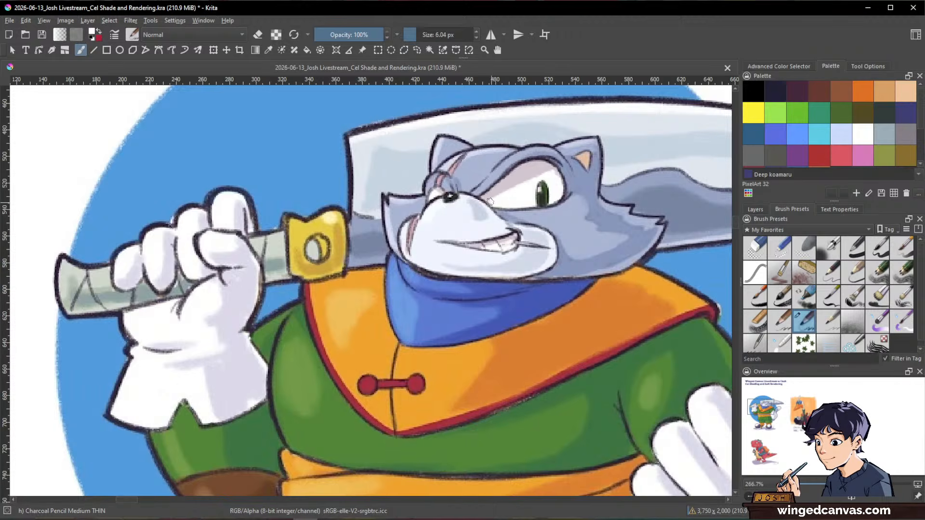
drag(491, 203, 555, 170)
- Try painting sampled fur colour on the cat's ear and cheek, enlarging the brush to about 20 px
key(space)
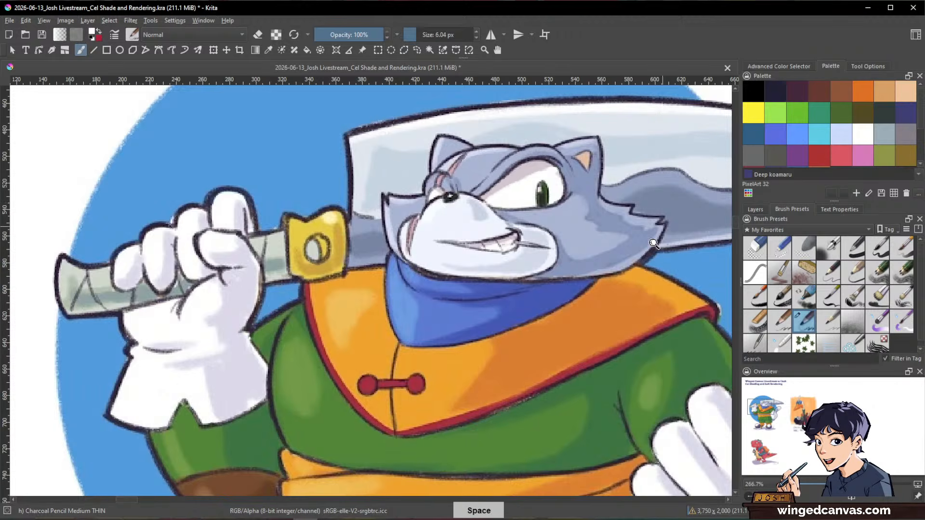
drag(650, 247, 586, 318)
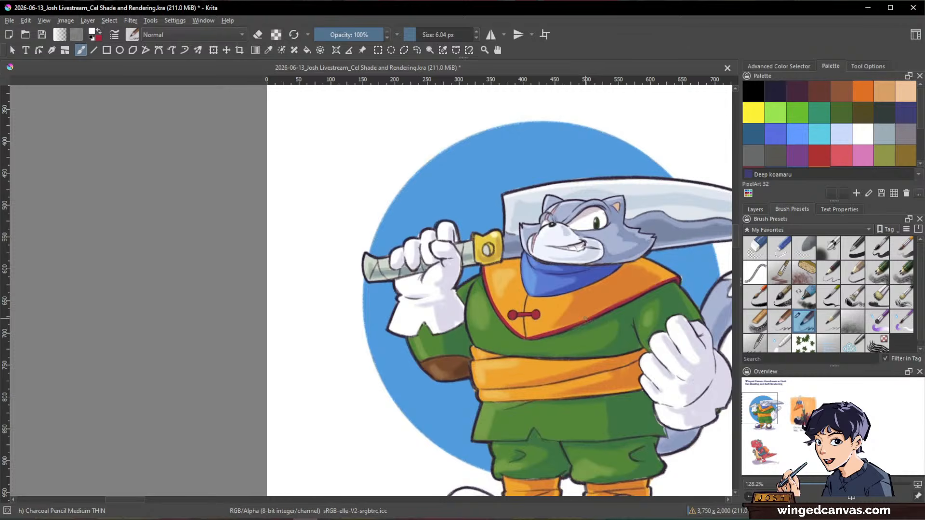
key(space)
drag(605, 211, 665, 145)
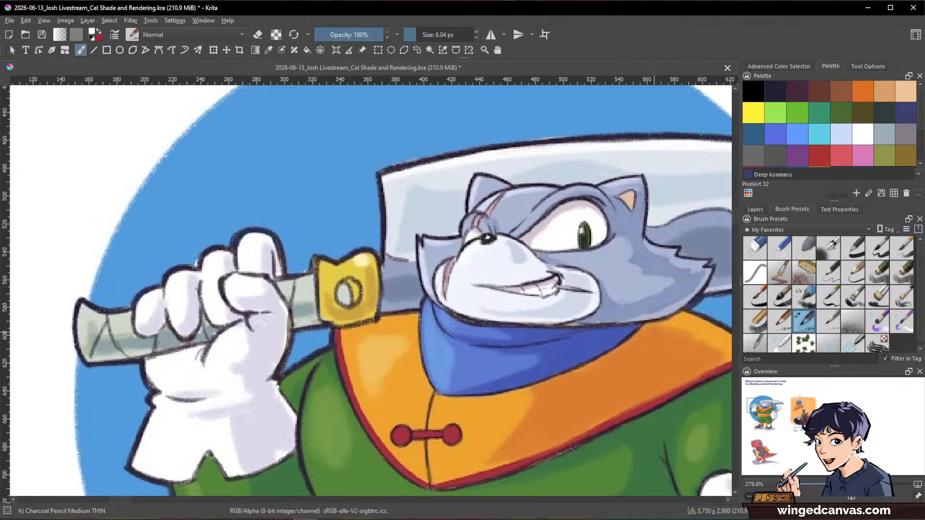
drag(629, 193, 626, 190)
ctrl+click(636, 178)
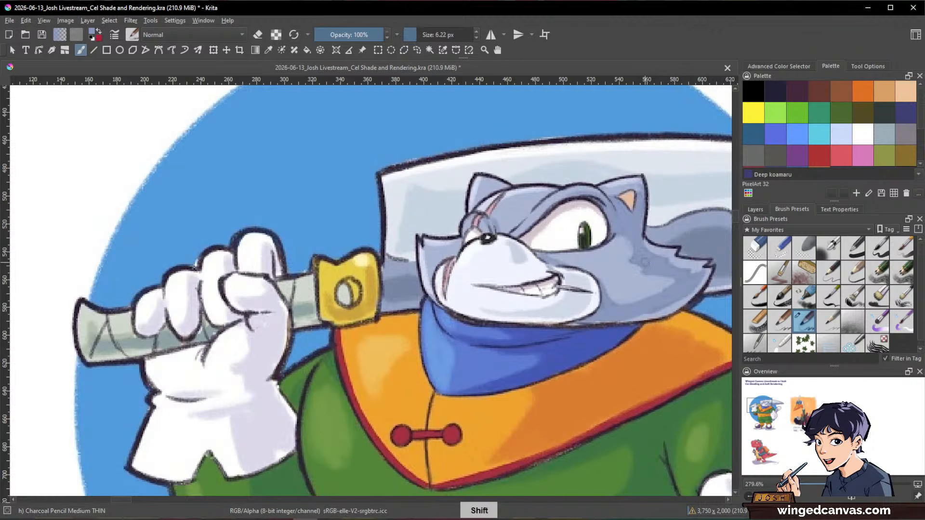
drag(648, 268, 653, 278)
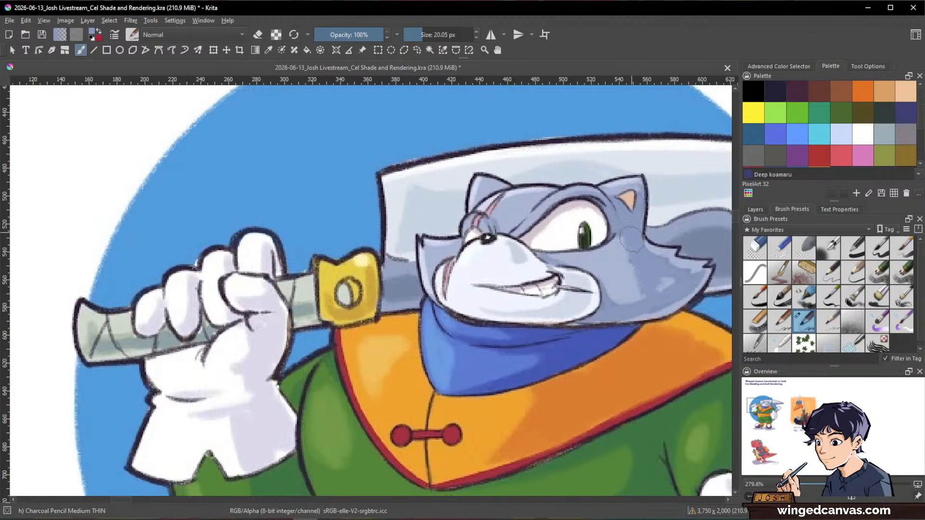
mouse_move(634, 243)
mouse_down()
mouse_move(626, 301)
mouse_move(625, 287)
mouse_move(656, 256)
mouse_move(674, 263)
mouse_move(687, 288)
mouse_move(641, 347)
mouse_move(653, 285)
mouse_up()
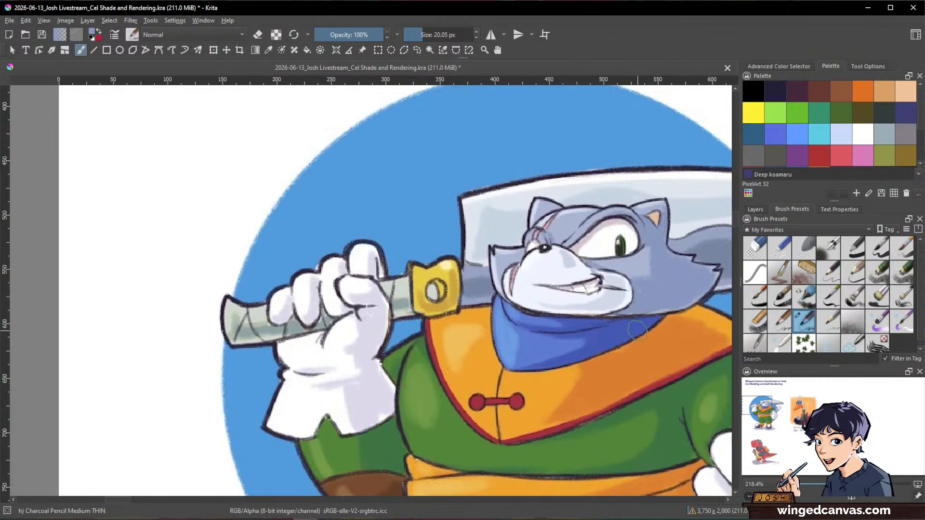
- Examine the cat's shading and compare it with the Quetzalcoatlus and dinosaur drawings
scroll(592, 294, down, 1)
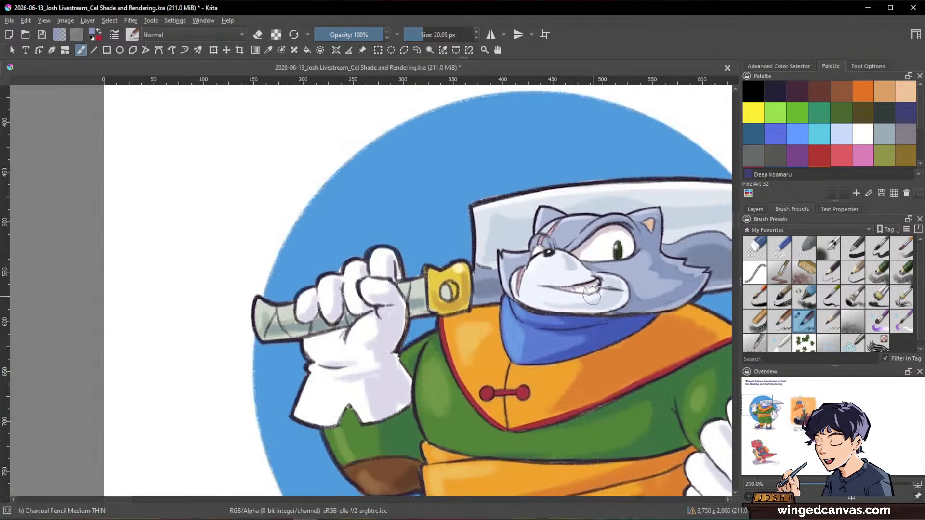
drag(591, 295, 424, 185)
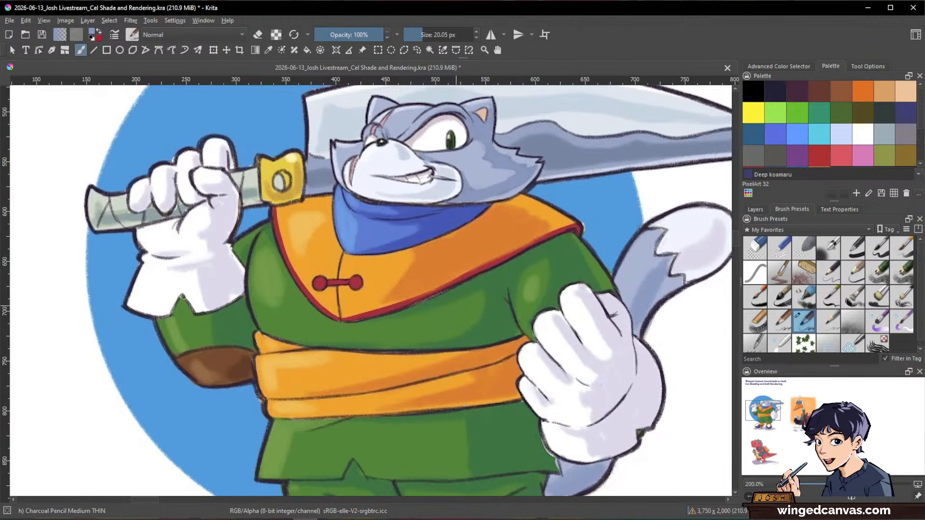
key(1)
drag(552, 329, 356, 329)
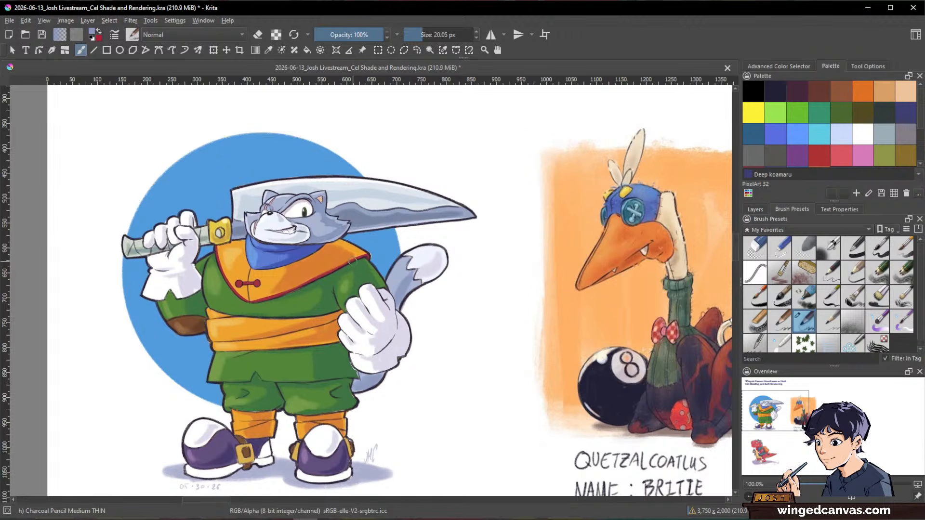
scroll(525, 291, down, 1)
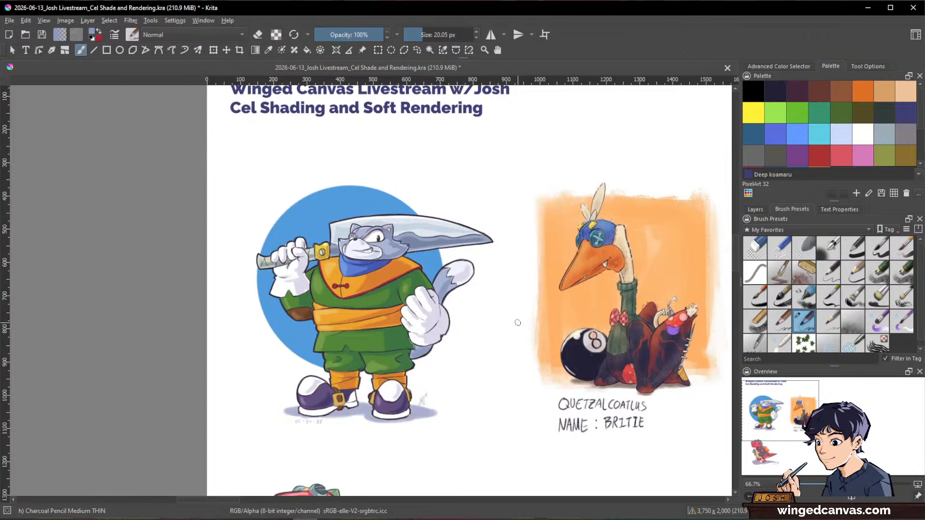
drag(513, 316, 455, 260)
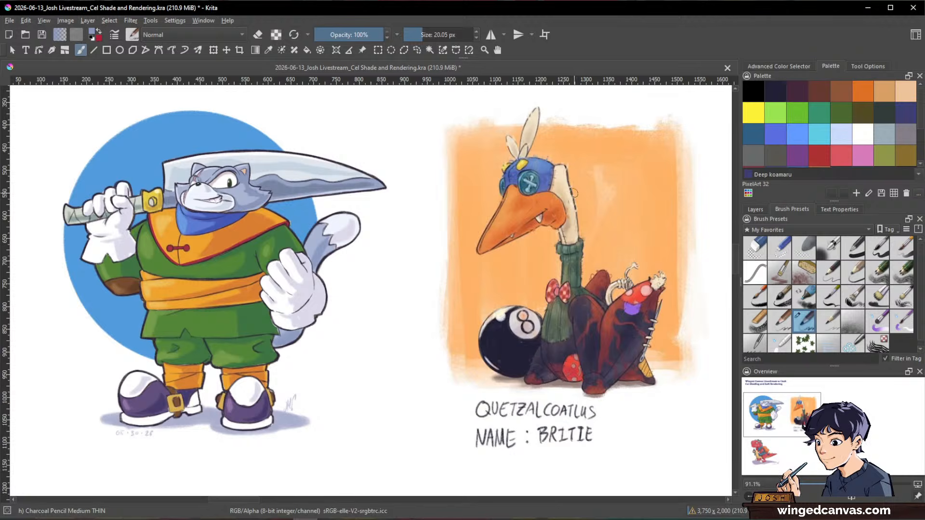
scroll(572, 202, down, 2)
drag(556, 217, 507, 167)
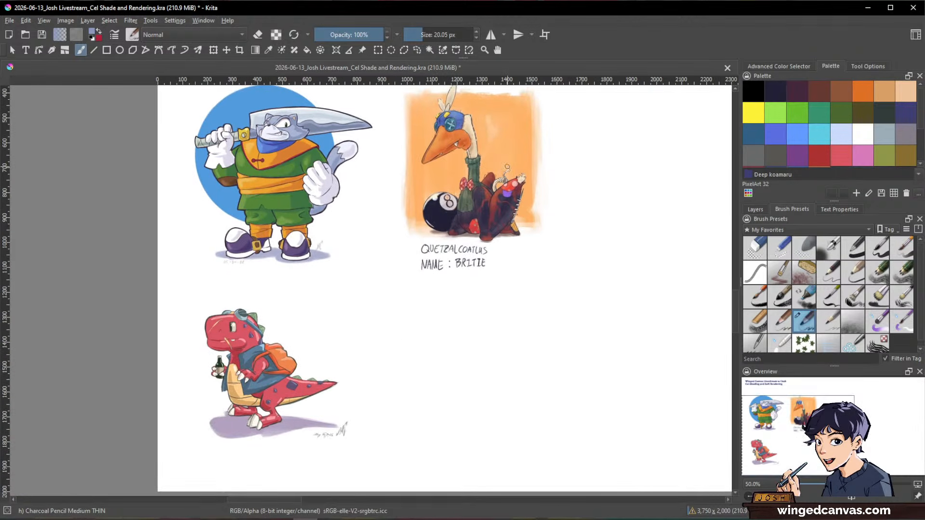
- Handwrite and underline the heading "Soft Rendering" below the Quetzalcoatlus caption, using the palette's Brown and a brush of about 10 px
click(755, 209)
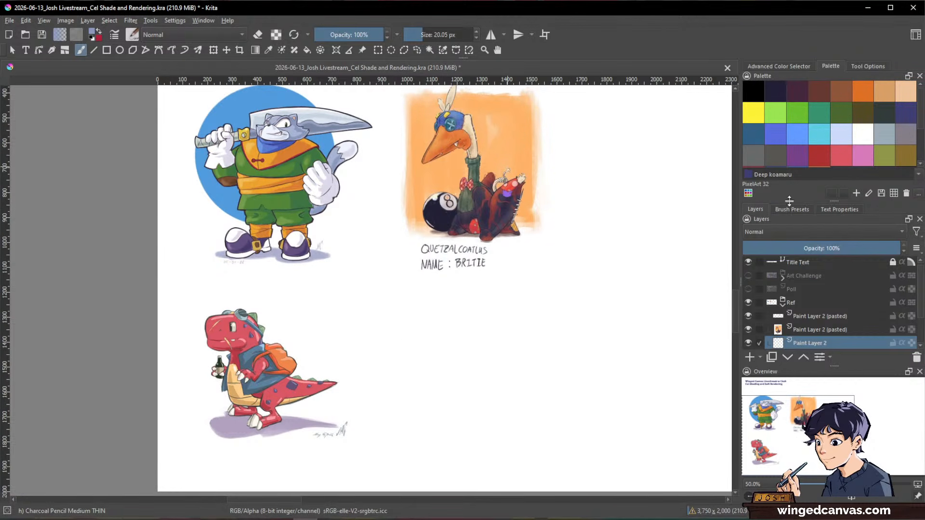
click(819, 155)
drag(486, 293, 500, 279)
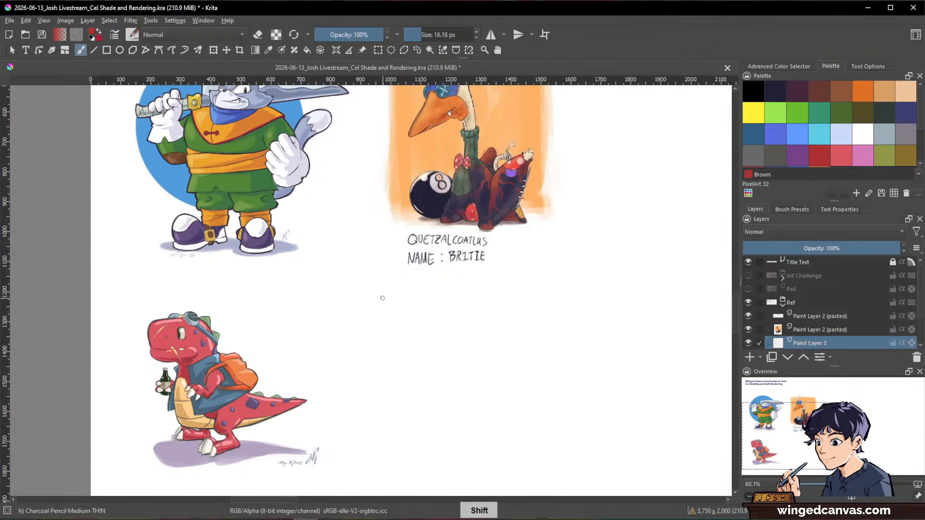
shift+drag(380, 295, 357, 310)
drag(487, 316, 496, 304)
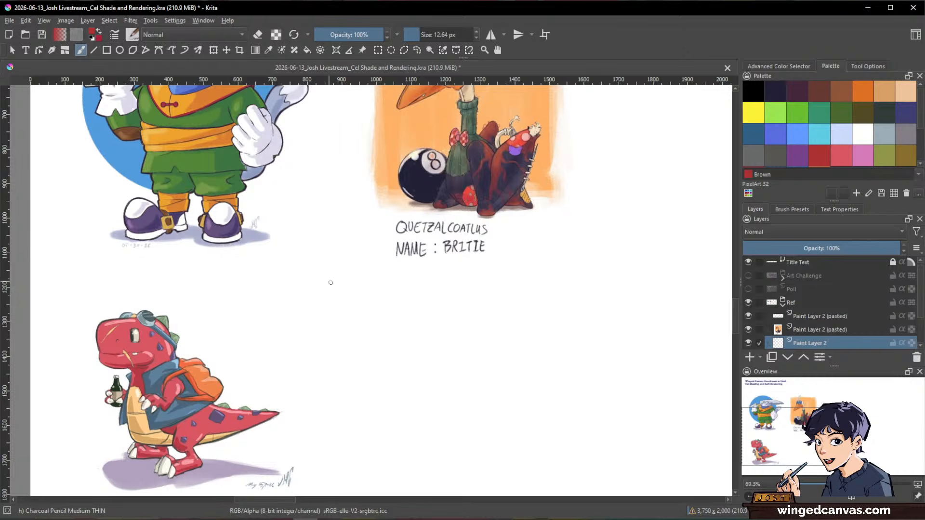
mouse_move(335, 276)
mouse_down()
mouse_move(317, 287)
mouse_move(357, 275)
mouse_move(357, 286)
mouse_move(367, 273)
mouse_move(399, 288)
mouse_up()
key(e)
key(e)
drag(401, 288, 411, 288)
mouse_move(417, 271)
mouse_down()
mouse_move(418, 288)
mouse_move(463, 270)
mouse_move(461, 285)
mouse_up()
drag(318, 301, 471, 291)
- Handwrite the bullets "gradual", "More complete range" and "more realistic" under the Soft Rendering heading
click(325, 316)
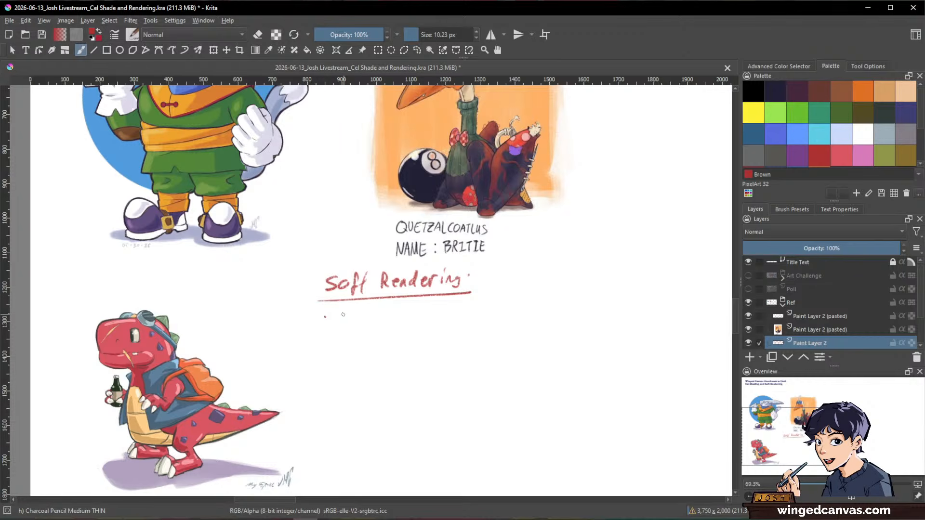
mouse_move(342, 320)
mouse_down()
mouse_move(394, 315)
mouse_move(397, 325)
mouse_up()
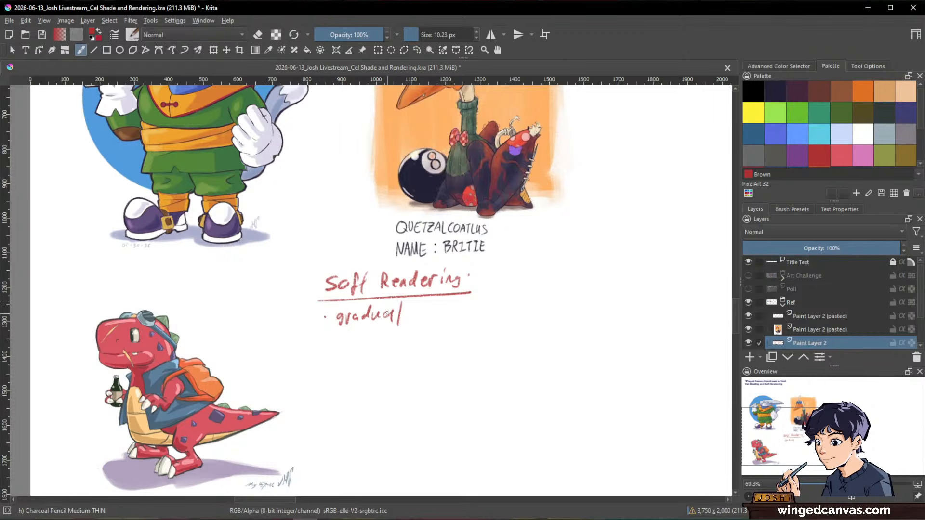
click(325, 344)
mouse_move(337, 350)
mouse_down()
mouse_move(449, 340)
mouse_move(503, 351)
mouse_up()
key(space)
drag(611, 331, 642, 281)
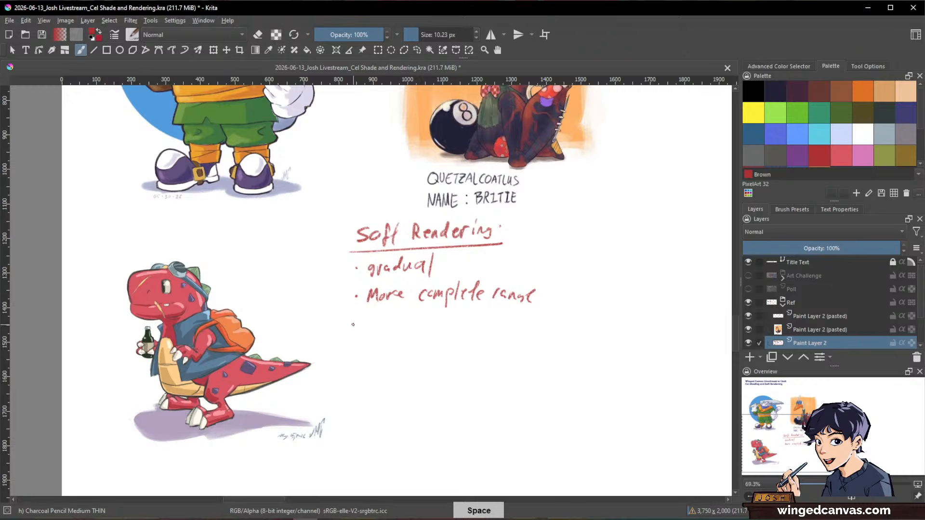
click(353, 325)
mouse_move(365, 320)
mouse_down()
mouse_move(366, 330)
mouse_move(419, 330)
mouse_move(475, 312)
mouse_move(496, 330)
mouse_up()
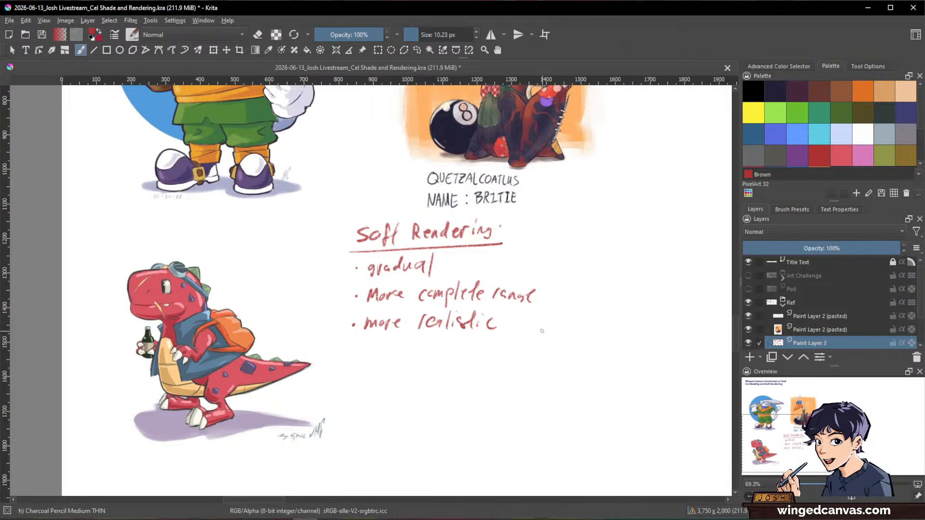
- Handwrite and underline the heading "Cel Shading" in Royal blue below the Soft Rendering notes
drag(610, 346, 636, 280)
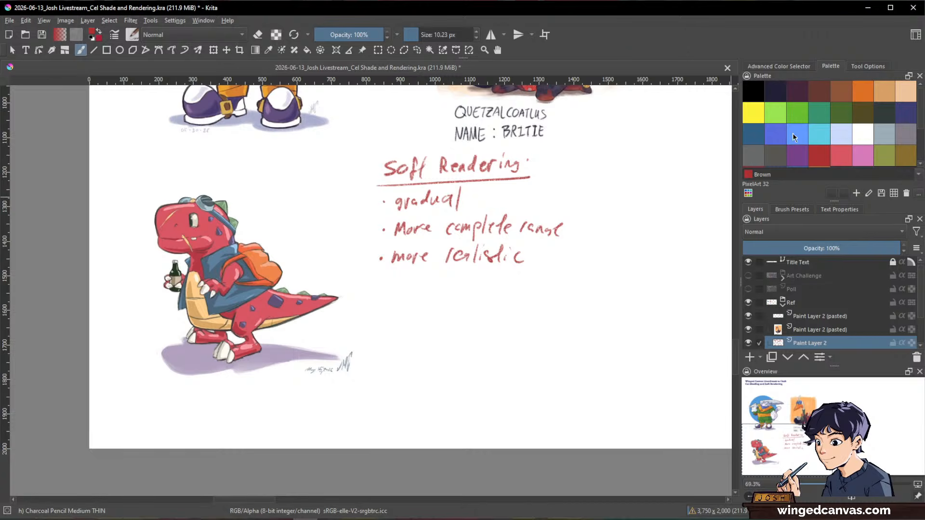
click(776, 134)
mouse_move(399, 300)
mouse_down()
mouse_move(436, 297)
mouse_move(473, 308)
mouse_move(480, 297)
mouse_move(504, 314)
mouse_up()
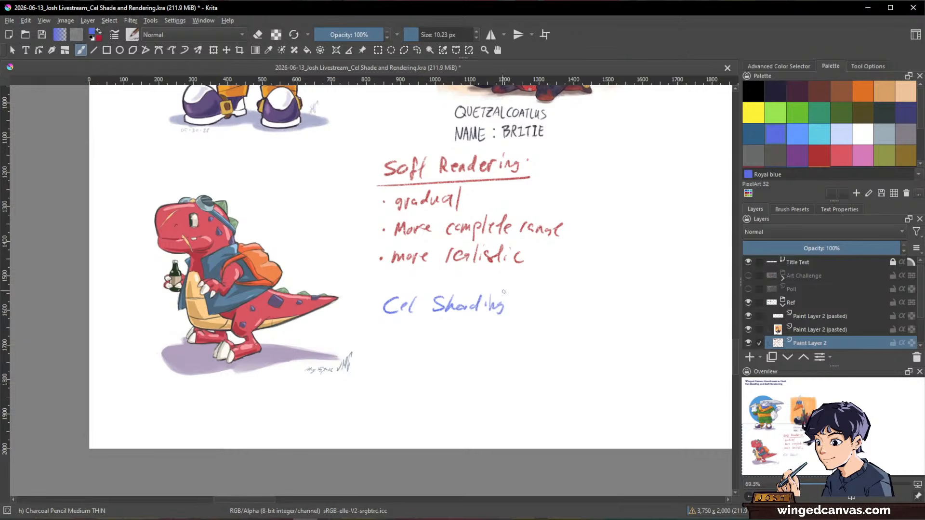
drag(381, 317, 527, 315)
- Handwrite the bullet "2-5 values" under the Cel Shading heading, with "(light, midtone, shadows)" on the line below it
click(384, 336)
key(space)
drag(398, 331, 418, 328)
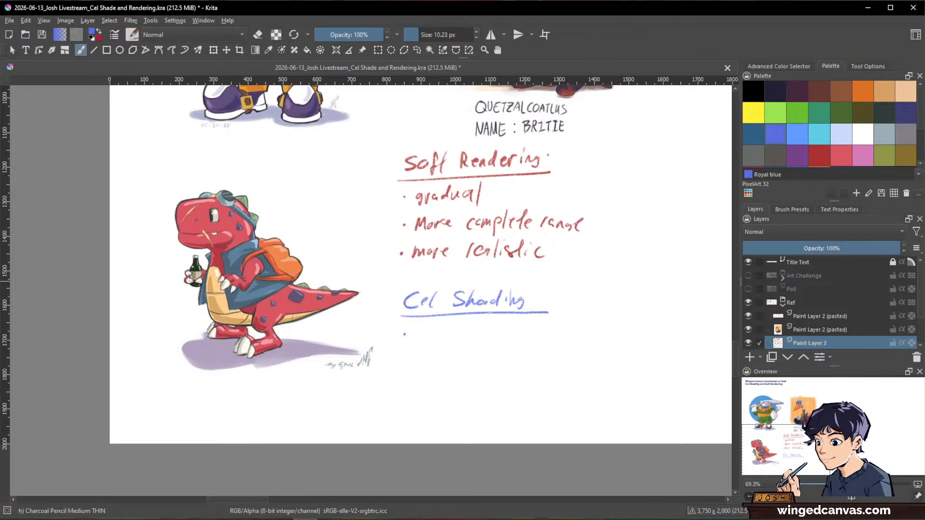
mouse_move(420, 328)
mouse_down()
mouse_move(432, 339)
mouse_move(468, 324)
mouse_move(550, 338)
mouse_up()
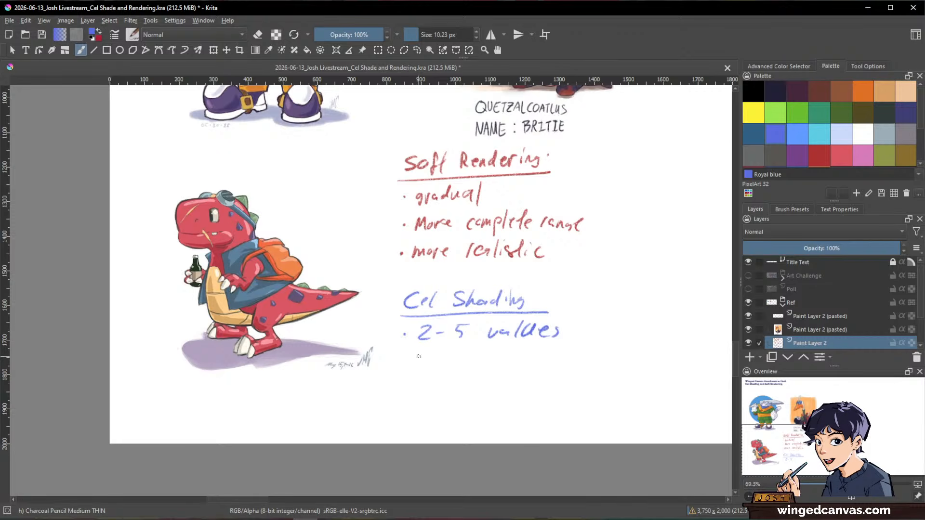
mouse_move(427, 351)
mouse_down()
mouse_move(424, 374)
mouse_move(503, 359)
mouse_up()
drag(507, 354, 557, 357)
mouse_move(563, 356)
mouse_down()
mouse_move(561, 364)
mouse_move(573, 364)
mouse_move(620, 348)
mouse_move(621, 359)
mouse_move(633, 358)
mouse_up()
drag(637, 351, 646, 366)
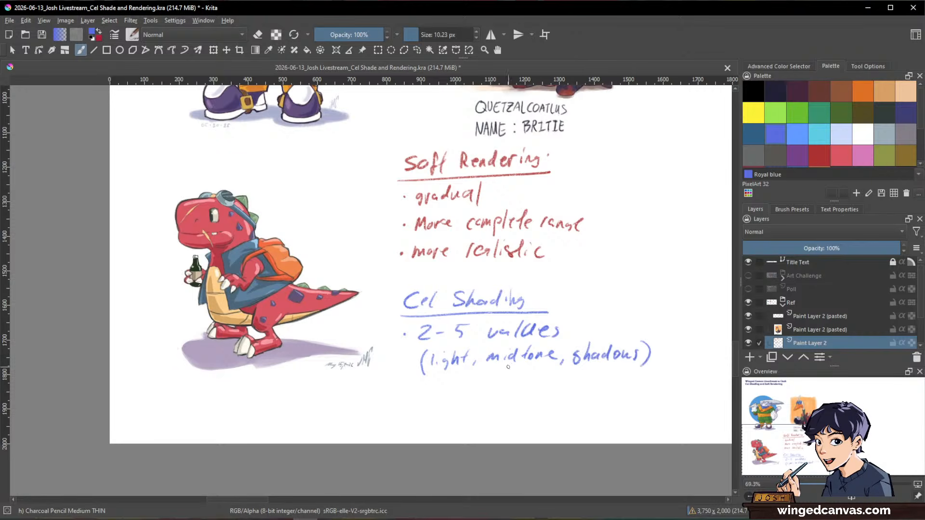
- Add "(deep shadows, highlights)" as another line of the Cel Shading notes and mark both bracketed lines with small arrows
mouse_move(405, 357)
mouse_down()
mouse_move(416, 363)
mouse_move(401, 392)
mouse_move(422, 400)
mouse_move(448, 394)
mouse_up()
drag(458, 388, 487, 391)
mouse_move(497, 373)
mouse_down()
mouse_move(502, 391)
mouse_move(523, 377)
mouse_move(570, 391)
mouse_up()
mouse_move(571, 385)
mouse_down()
mouse_move(587, 396)
mouse_move(601, 391)
mouse_up()
mouse_move(607, 372)
mouse_down()
mouse_move(599, 389)
mouse_move(611, 395)
mouse_up()
mouse_move(627, 369)
mouse_down()
mouse_move(622, 385)
mouse_move(632, 387)
mouse_up()
mouse_move(643, 378)
mouse_down()
mouse_move(635, 391)
mouse_move(650, 395)
mouse_up()
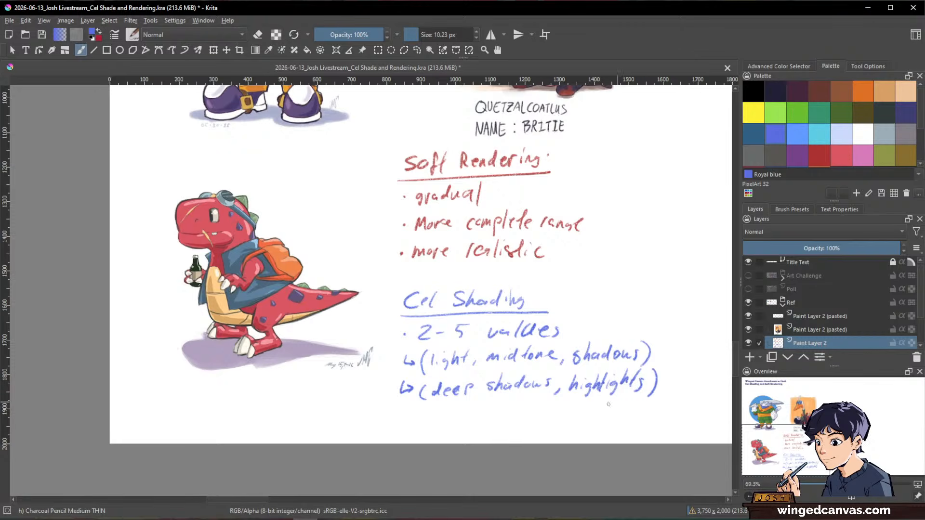
- Examine the red dinosaur drawing up close, sampling the light and dark oranges of its backpack and the blues of its vest
key(space)
mouse_move(501, 396)
mouse_down()
mouse_move(570, 412)
mouse_move(501, 245)
mouse_up()
key(ctrl+space)
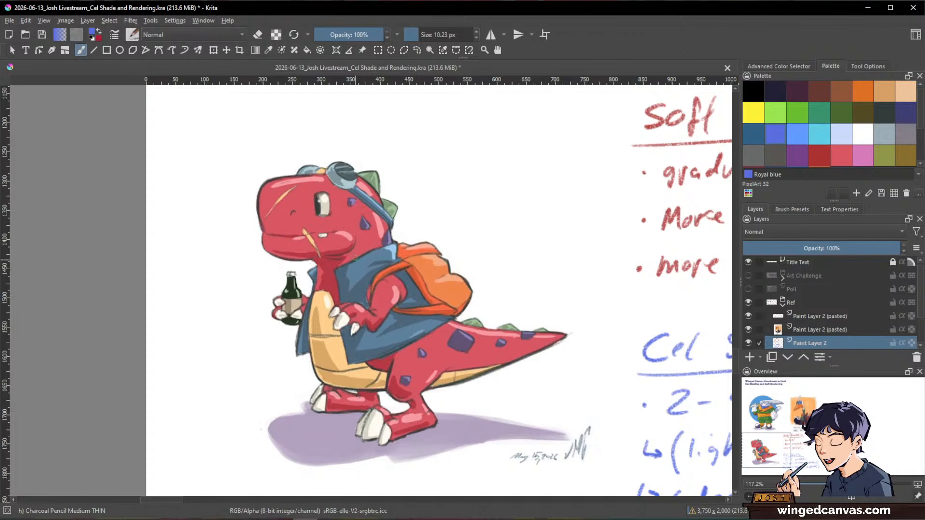
scroll(242, 154, up, 3)
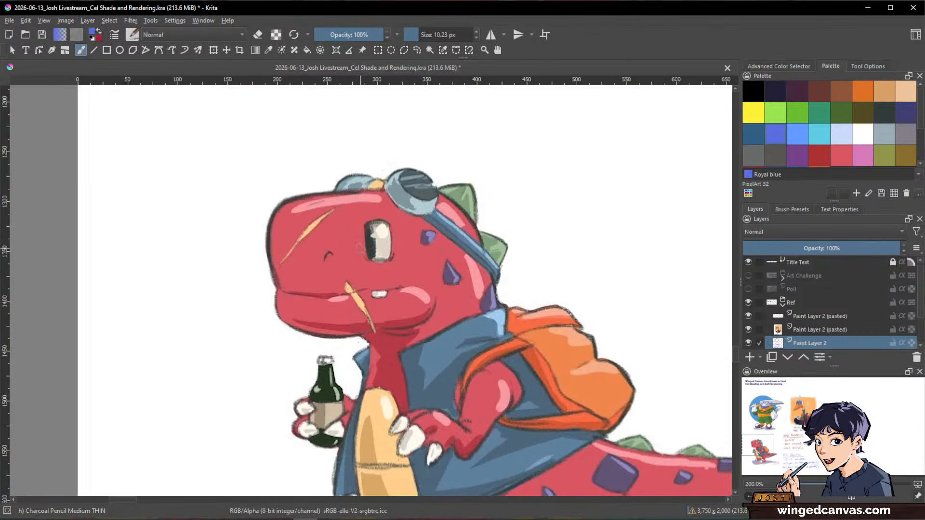
key(ctrl)
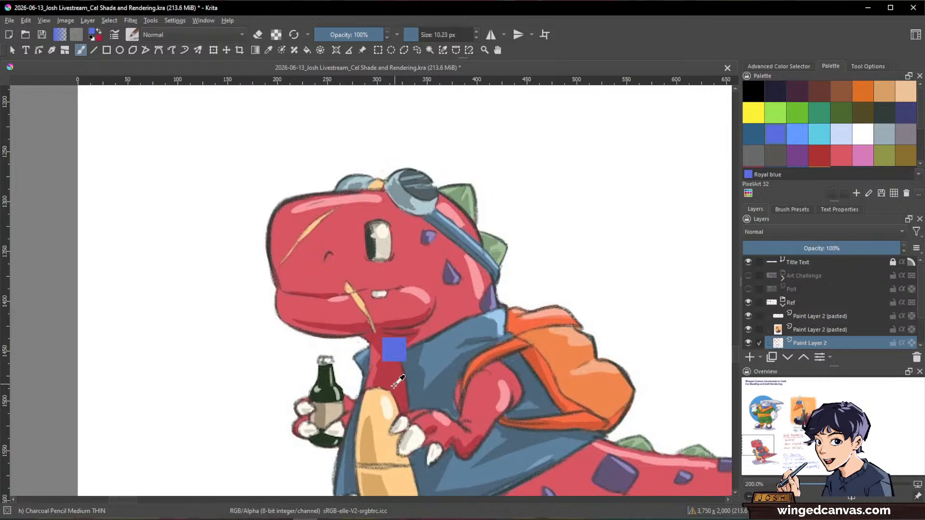
drag(553, 369, 427, 266)
scroll(455, 271, up, 1)
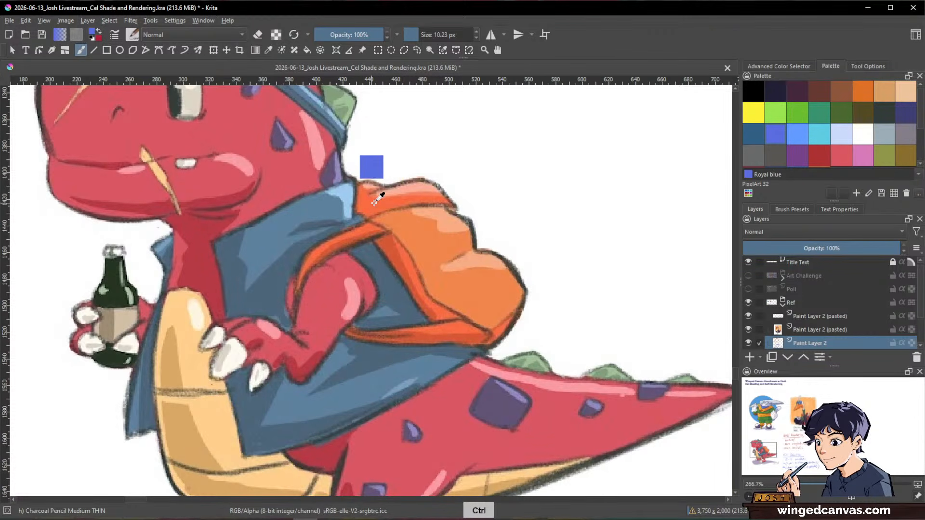
ctrl+click(415, 189)
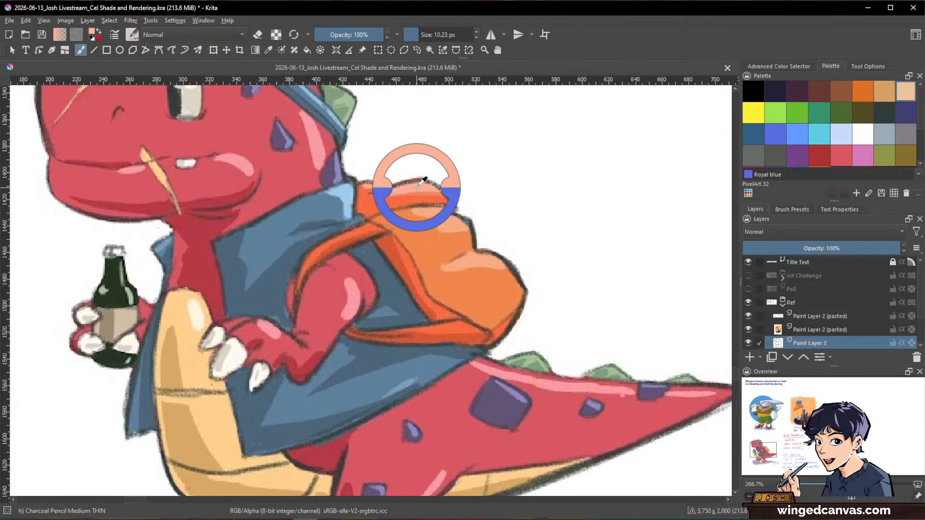
ctrl+click(391, 246)
drag(302, 317, 433, 261)
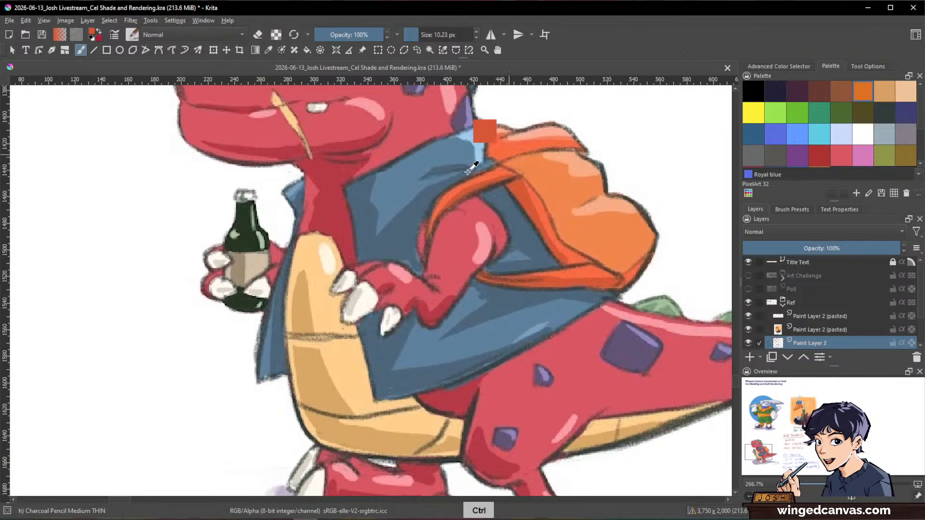
ctrl+click(421, 155)
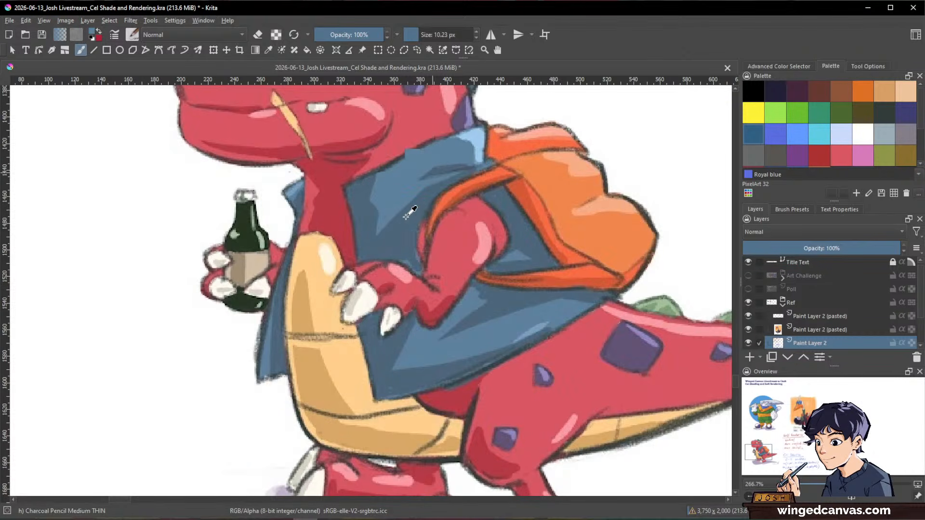
ctrl+click(474, 135)
scroll(461, 229, down, 3)
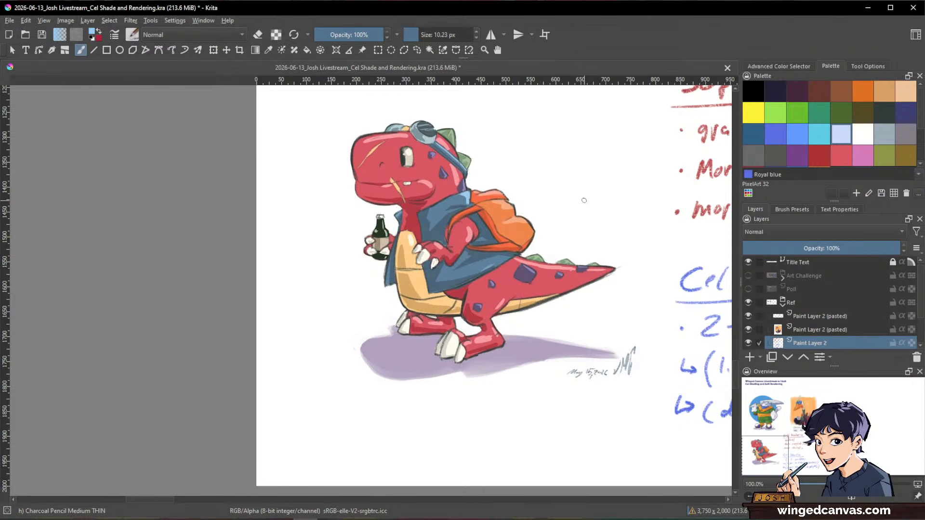
- Draw two vertical Mandy-coloured divider lines with the Line tool, one beside the notes and one farther across the blank canvas, each about 1,800 px long
drag(597, 213, 403, 191)
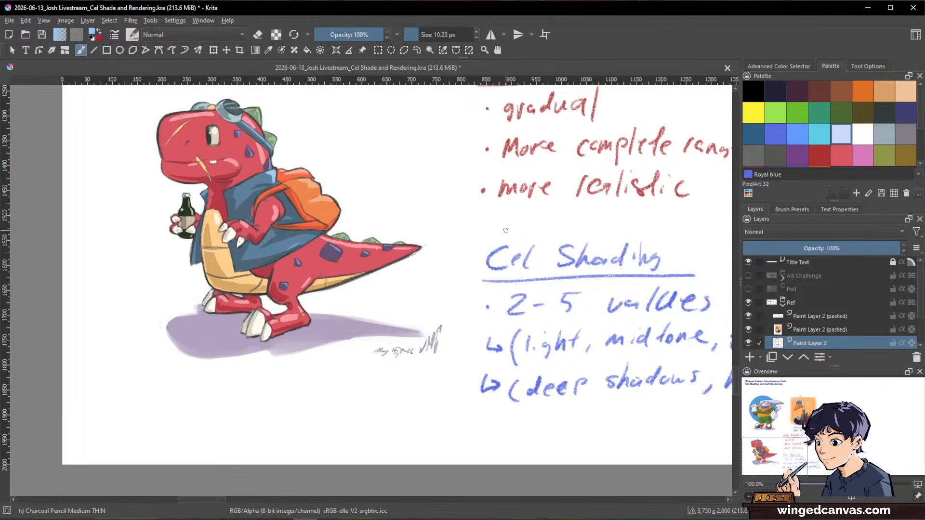
scroll(506, 230, down, 1)
mouse_move(589, 229)
mouse_down()
mouse_move(452, 299)
mouse_move(429, 321)
mouse_move(550, 236)
mouse_move(464, 299)
mouse_up()
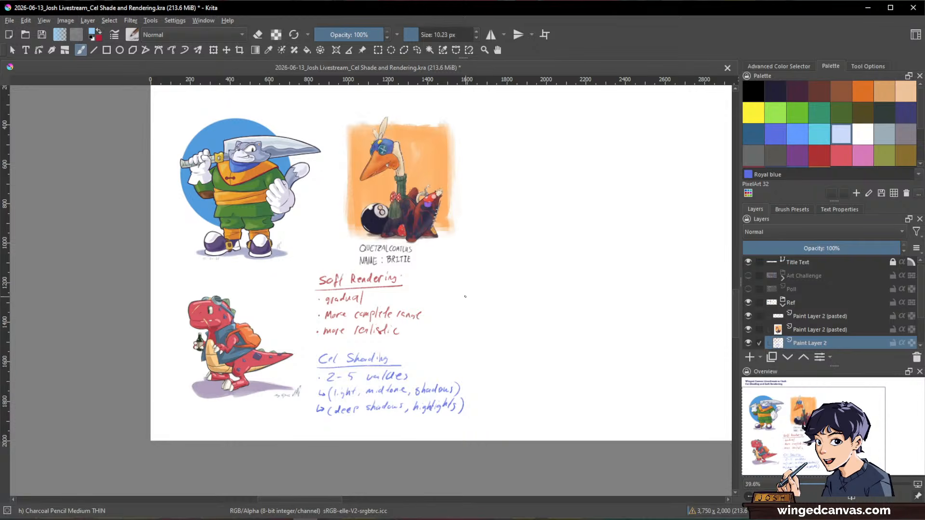
drag(453, 299, 366, 329)
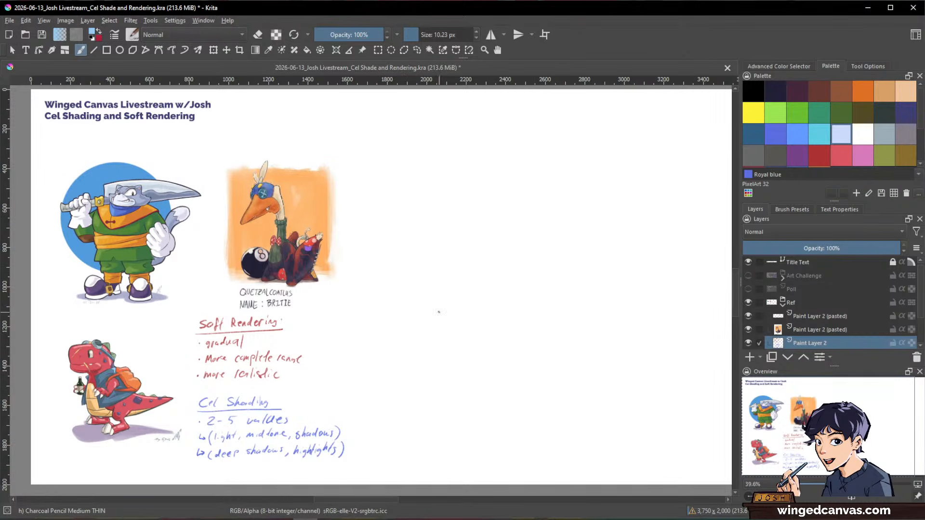
scroll(396, 231, down, 1)
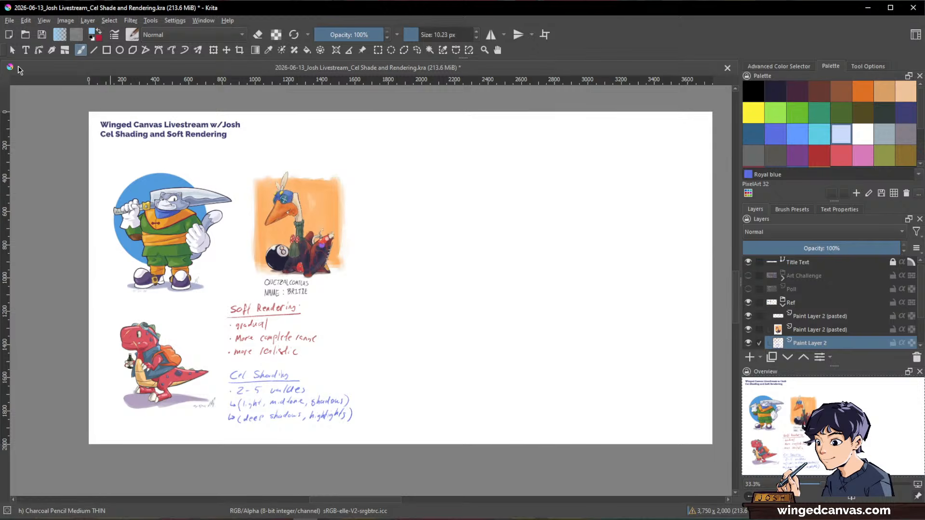
click(94, 50)
click(841, 156)
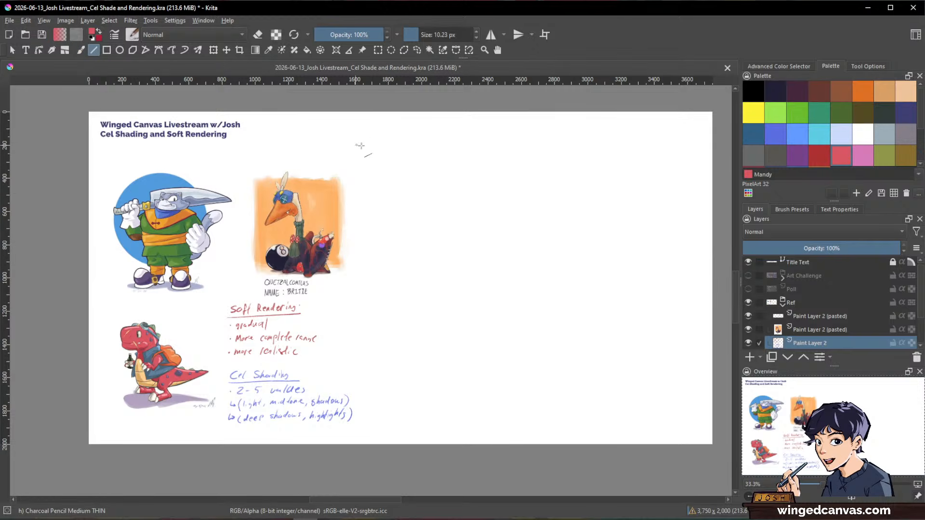
drag(368, 133, 364, 426)
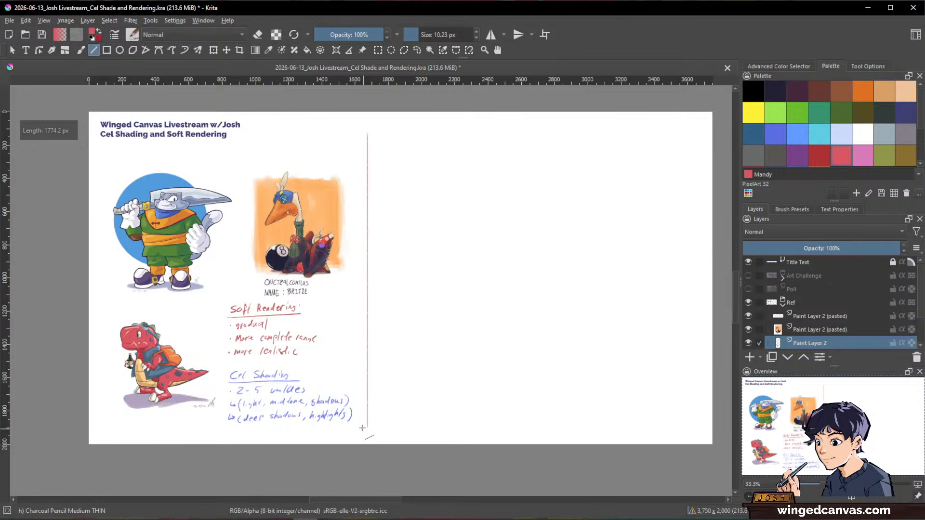
drag(533, 128, 530, 404)
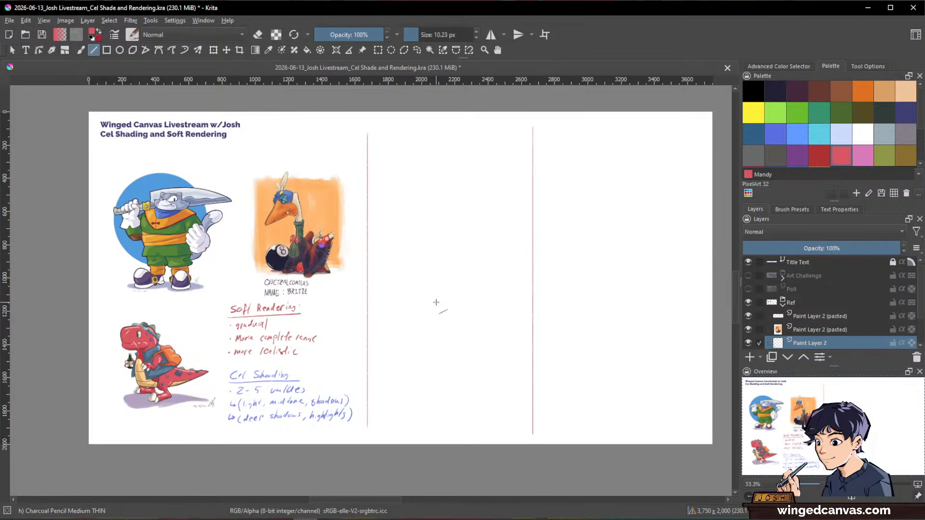
- Handwrite and underline the heading "EXAMPLE" between the divider lines, using Color 33 and an 18.75 px brush
key(b)
click(816, 159)
scroll(529, 204, up, 1)
drag(529, 207, 570, 262)
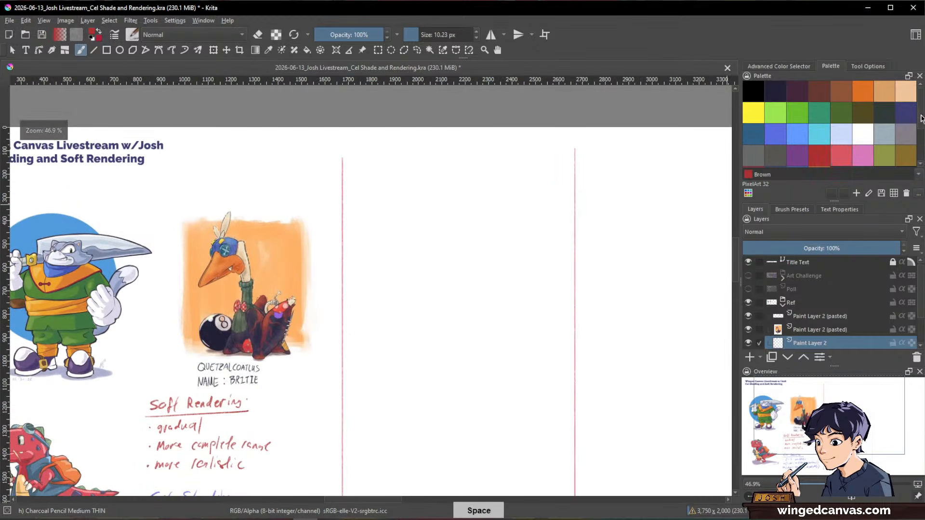
scroll(798, 138, down, 2)
click(753, 128)
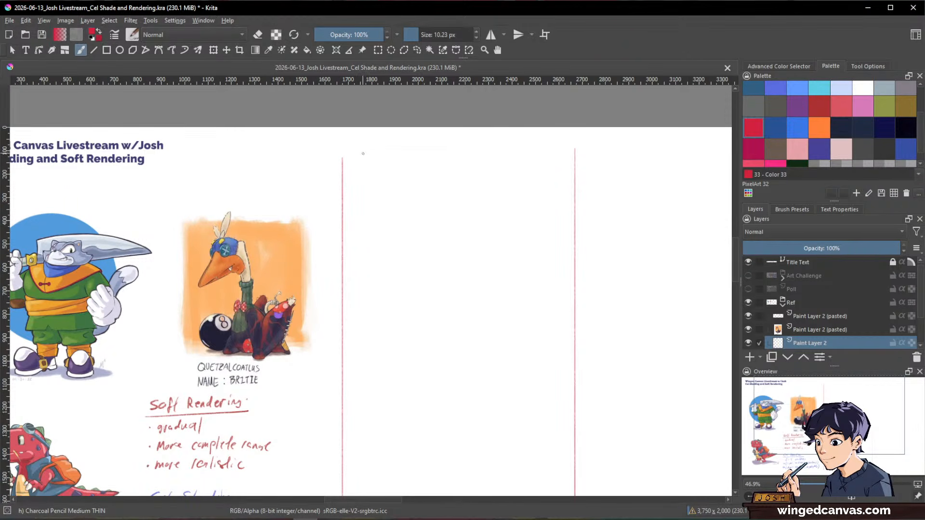
key(bracketright)
mouse_move(362, 145)
mouse_down()
mouse_move(372, 167)
mouse_move(371, 144)
mouse_up()
mouse_move(359, 158)
mouse_down()
mouse_move(383, 164)
mouse_move(406, 144)
mouse_move(467, 164)
mouse_move(467, 152)
mouse_move(451, 164)
mouse_up()
drag(351, 182, 493, 180)
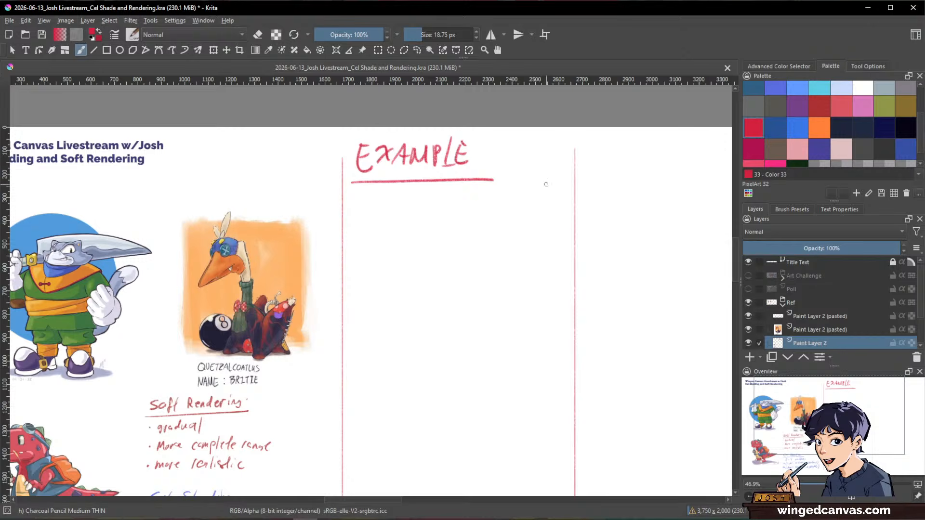
- Draw a filled muted-blue circle about 486 px wide with the Ellipse tool below the EXAMPLE heading
scroll(467, 289, down, 2)
drag(472, 289, 564, 264)
scroll(515, 274, up, 1)
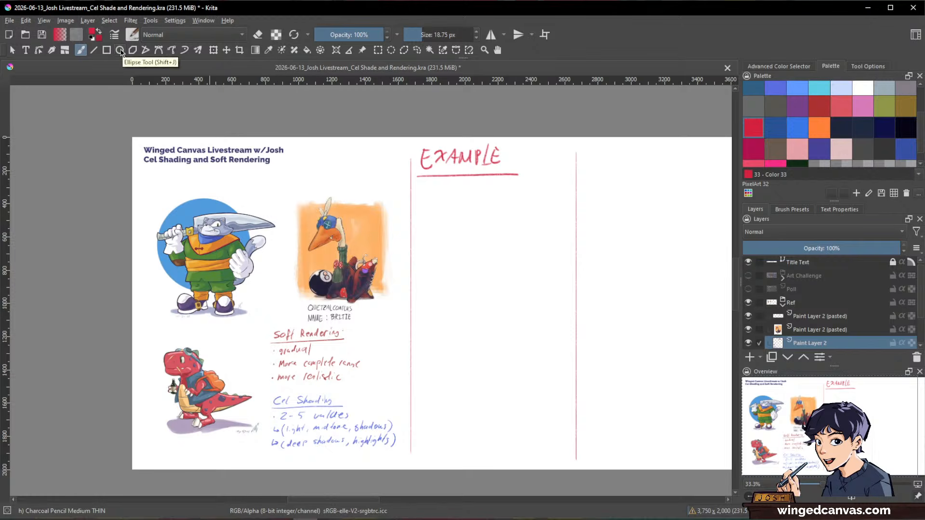
click(779, 65)
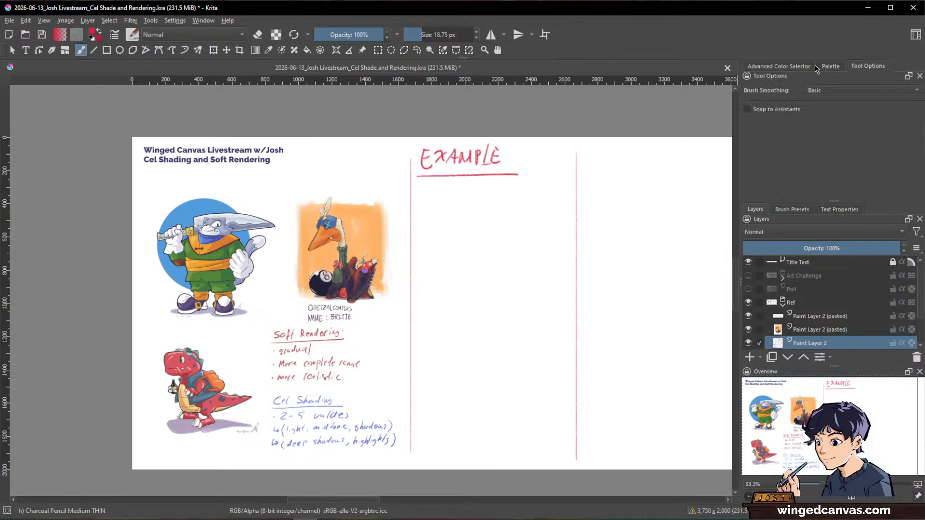
click(871, 145)
drag(860, 144, 818, 140)
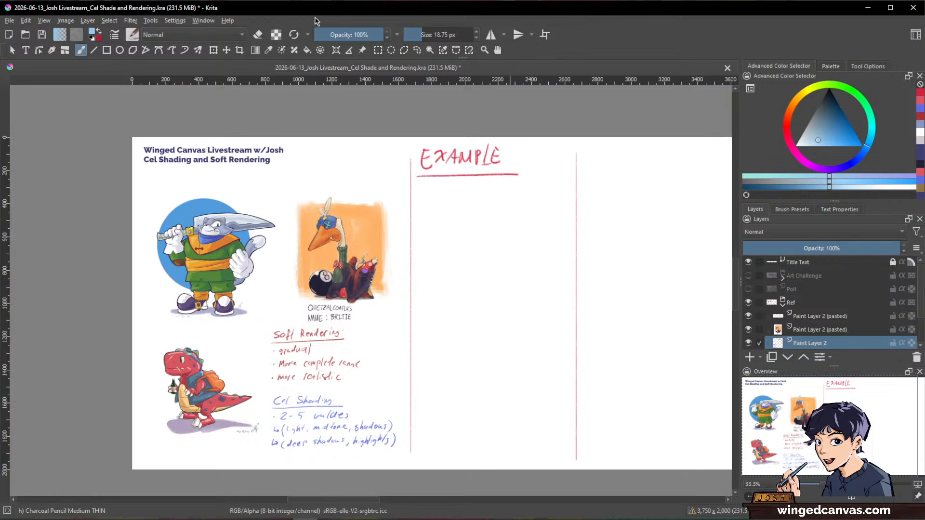
click(120, 49)
drag(817, 138, 862, 155)
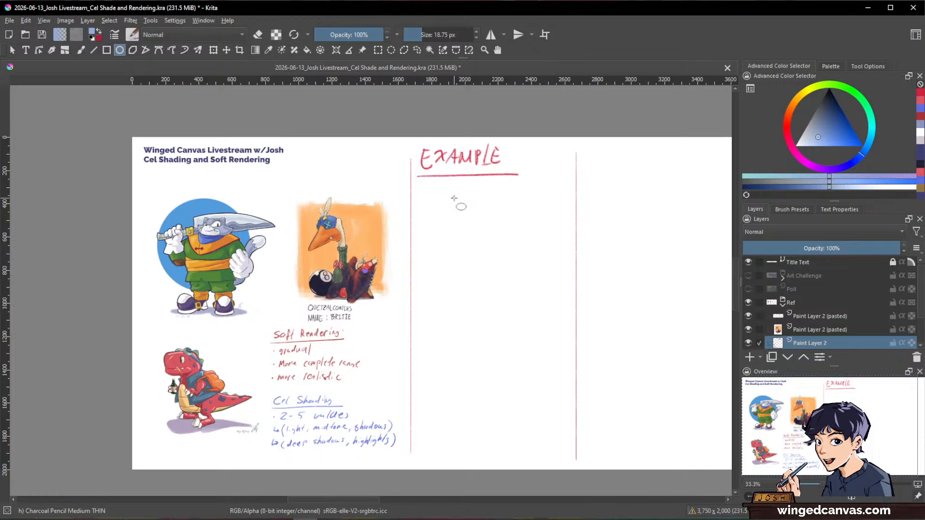
drag(454, 198, 539, 280)
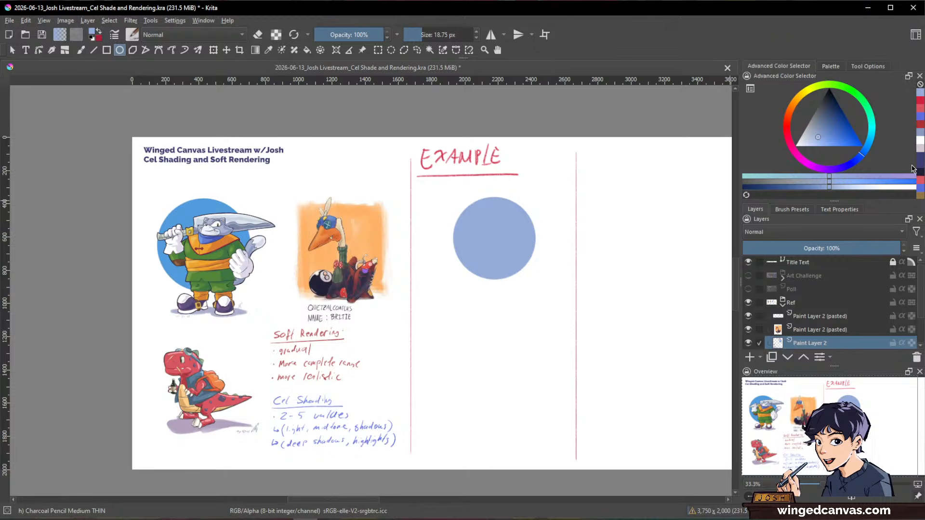
- Review the Ellipse tool's fill choices in a floating options window, keep Foreground Color, and dock the window back
click(869, 69)
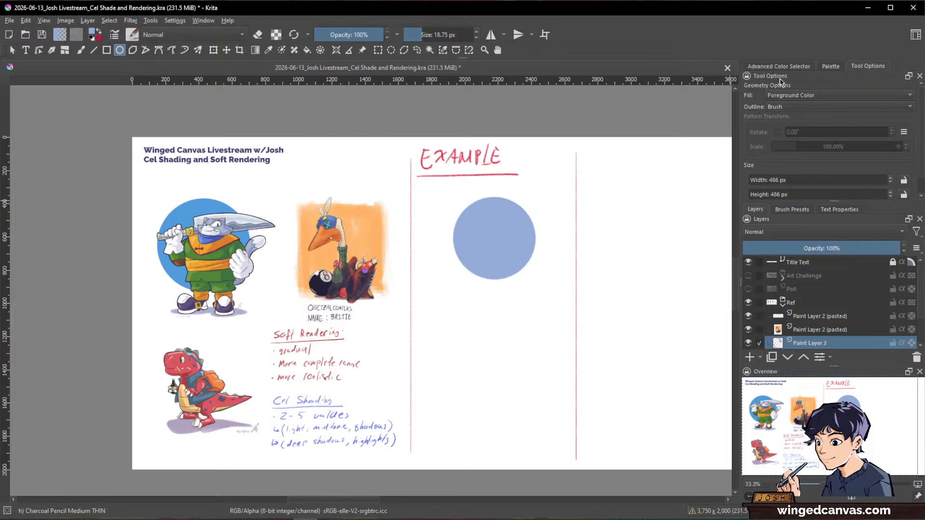
drag(823, 75, 532, 111)
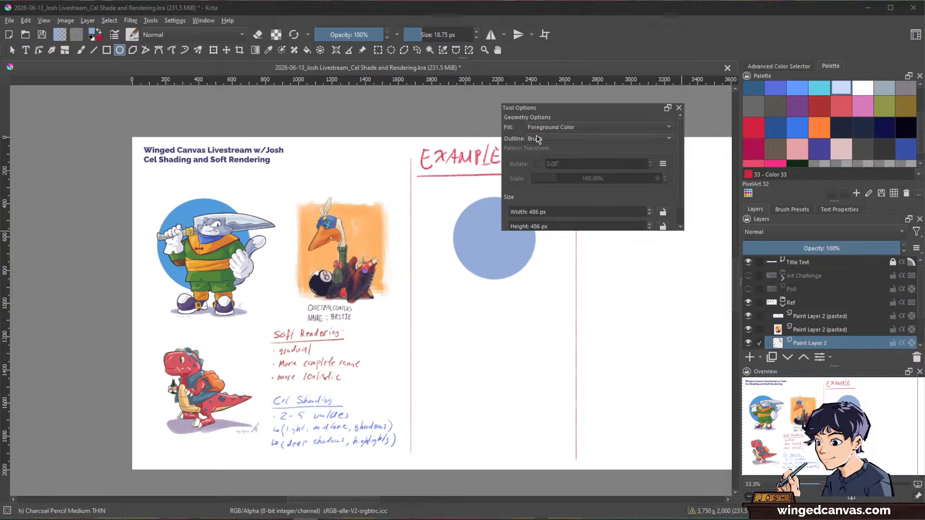
click(573, 128)
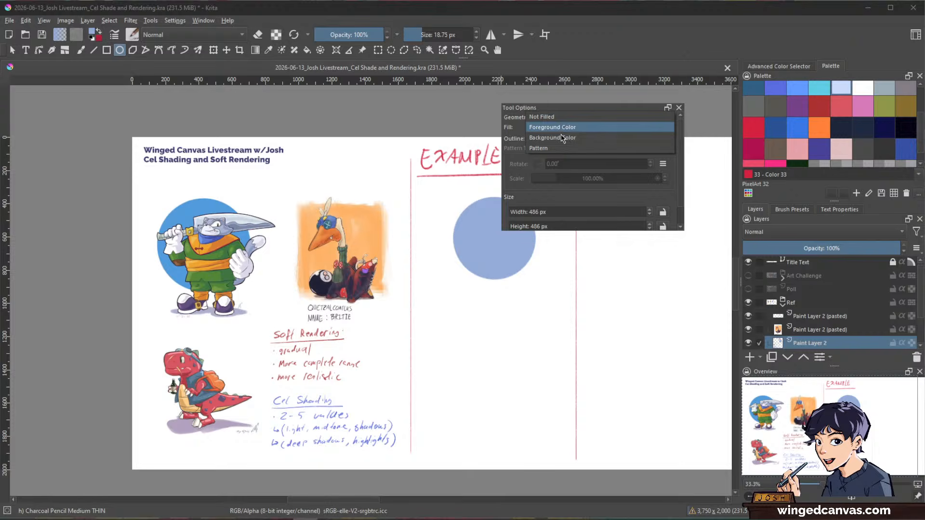
click(545, 127)
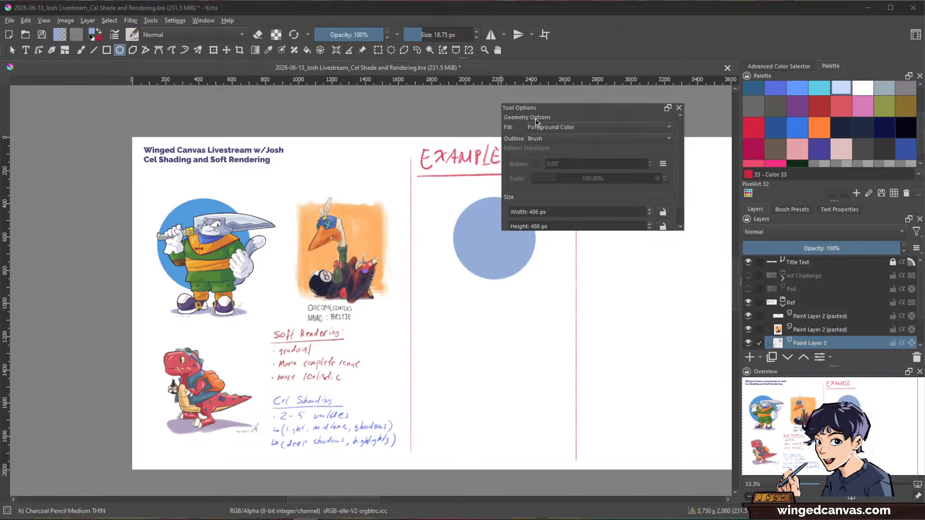
drag(521, 110, 824, 121)
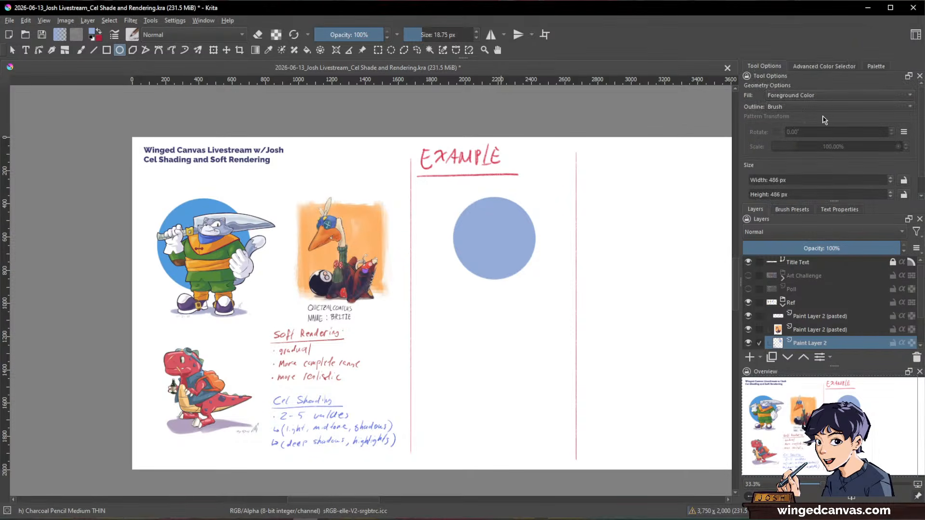
drag(775, 75, 779, 114)
drag(845, 71, 865, 77)
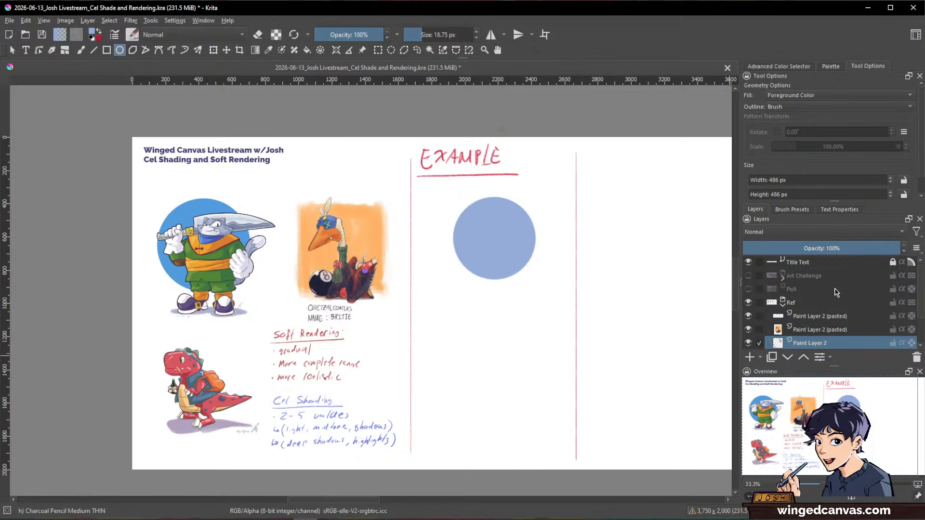
- Select the area around the blue circle and cut it out onto its own new layer
scroll(816, 322, down, 1)
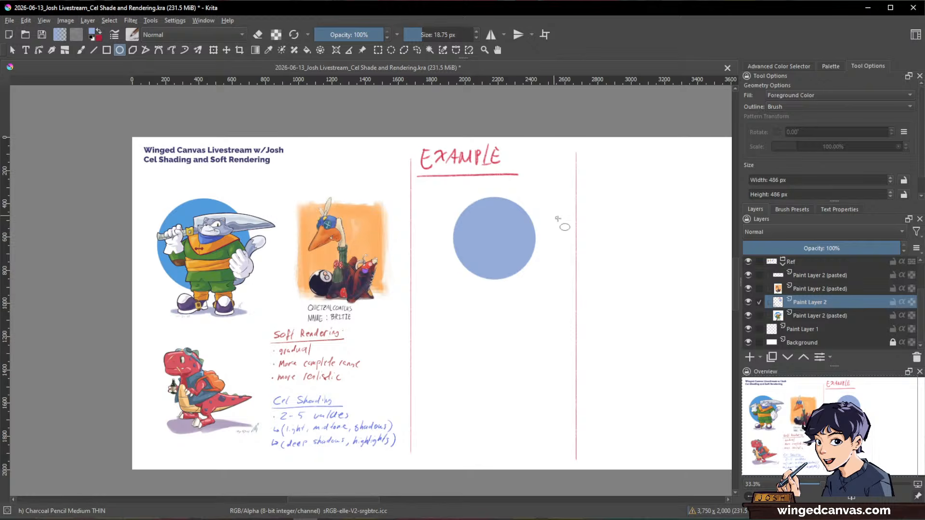
key(ctrl+r)
drag(443, 189, 550, 288)
key(ctrl+shift+j)
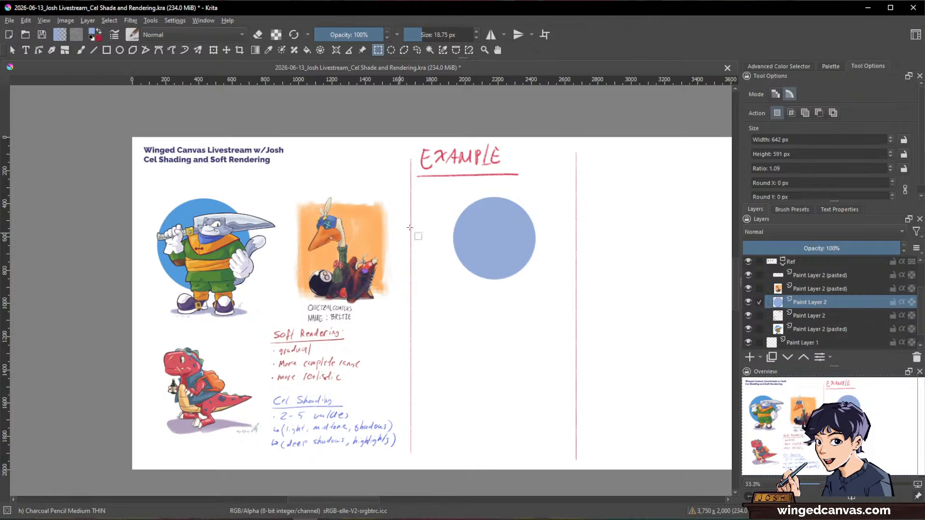
- Rename the blue circle's layer as "Cell Shade Sphere"
scroll(541, 255, up, 1)
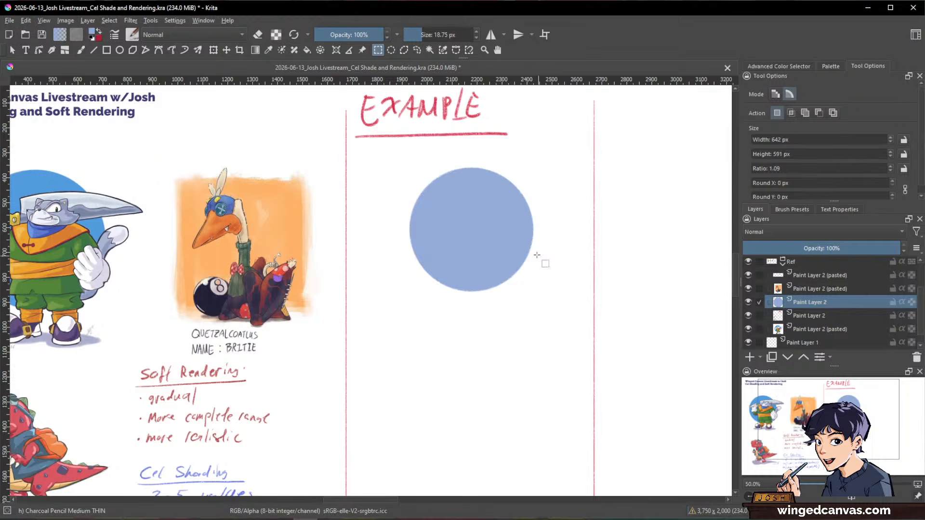
double_click(810, 302)
text(C)
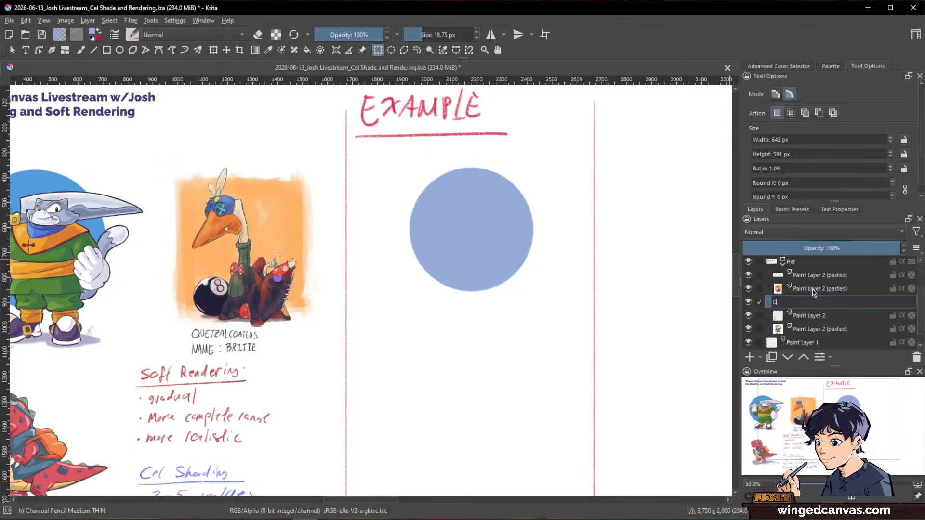
text(ell Shade Sphere)
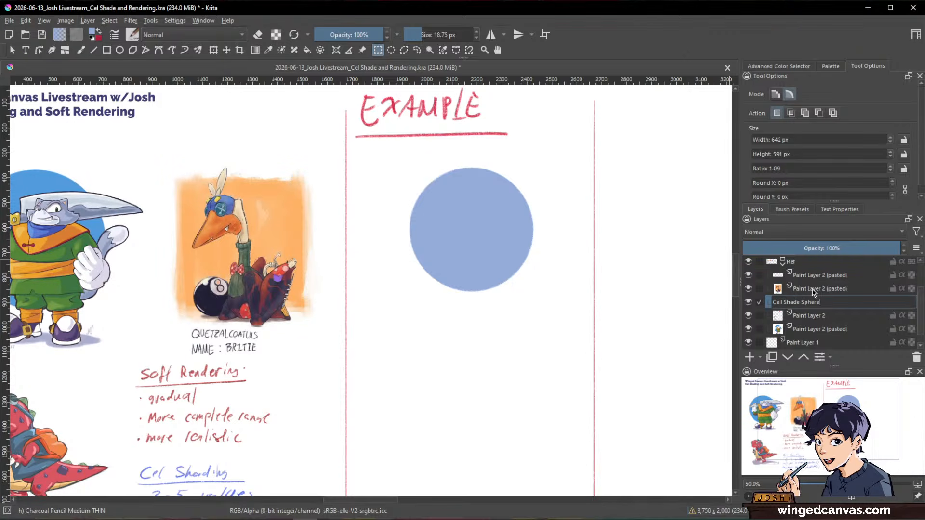
key(Return)
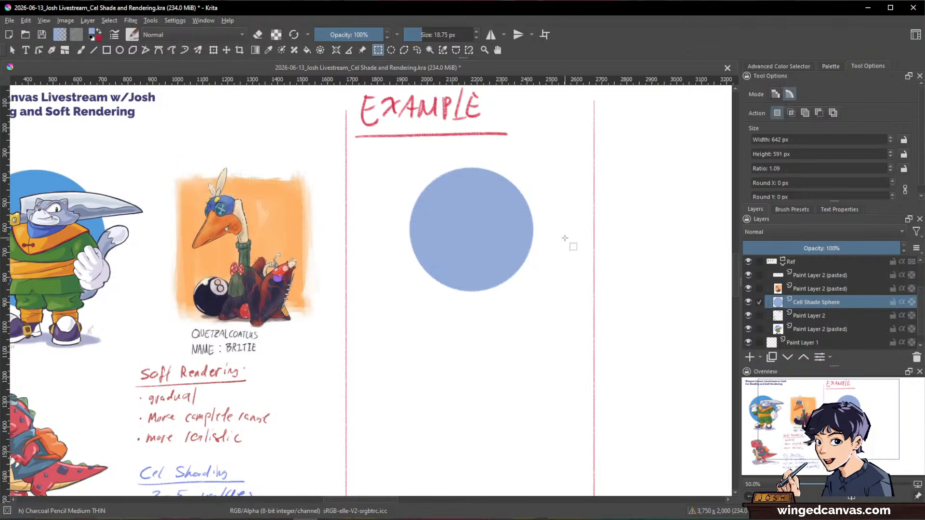
drag(562, 260, 583, 224)
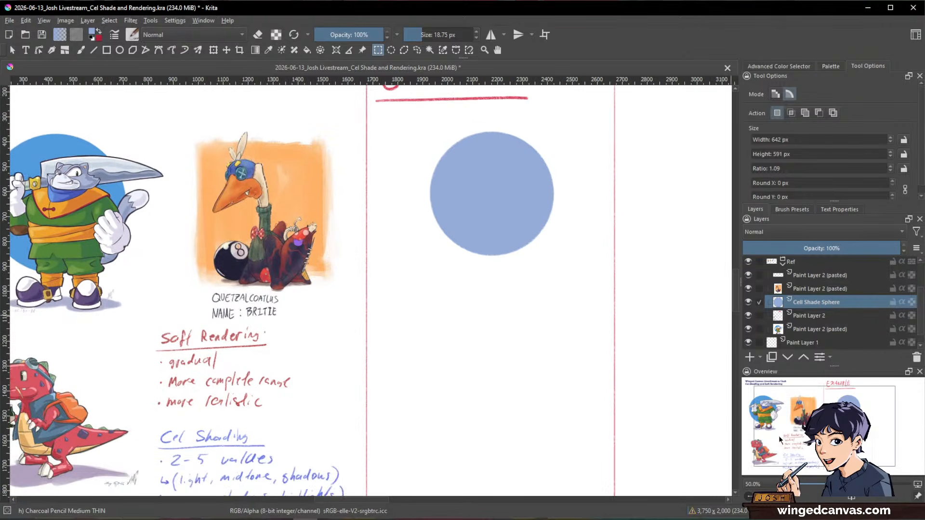
click(750, 357)
double_click(807, 306)
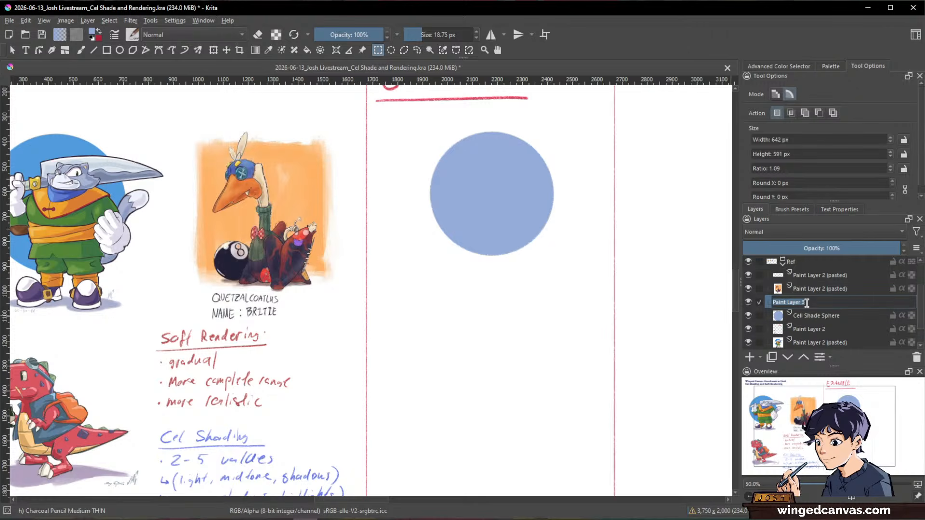
text(Soft Render)
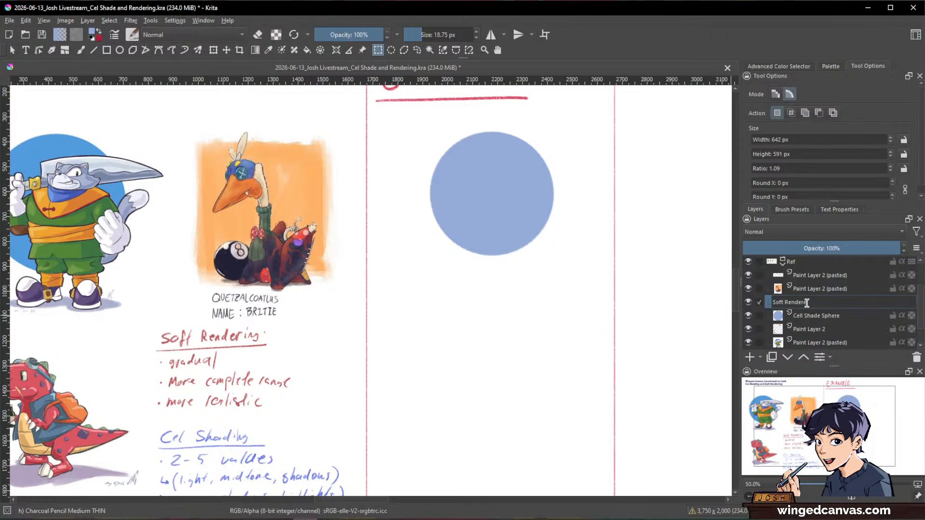
text(ing Sphere)
key(Return)
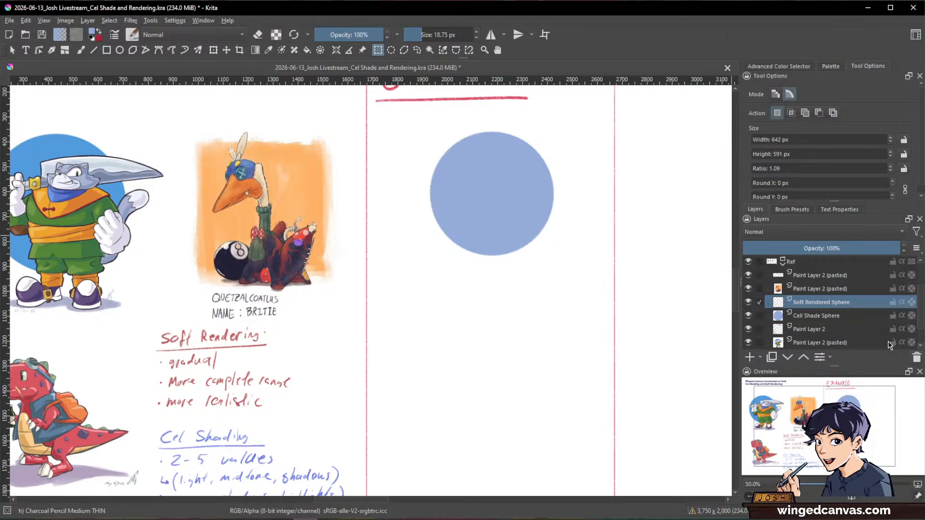
key(shift+Delete)
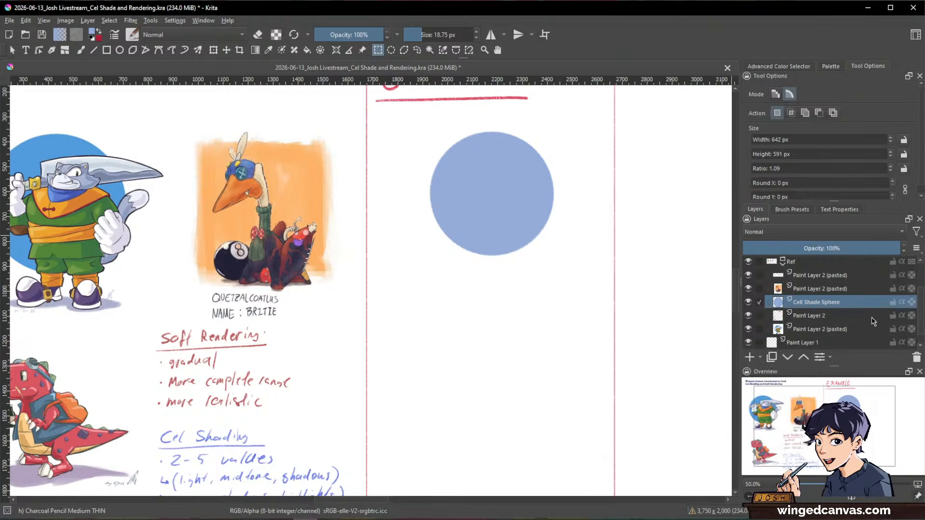
- Duplicate the Cell Shade Sphere layer and move the copied circle straight down, leaving a gap below the original
mouse_move(819, 308)
key(ctrl+j)
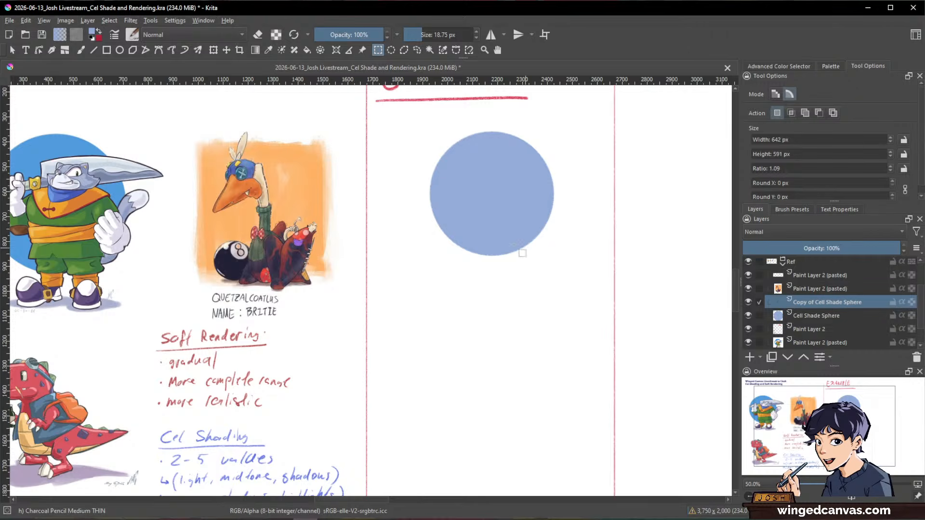
ctrl+scroll(520, 203, down, 1)
key(ctrl+t)
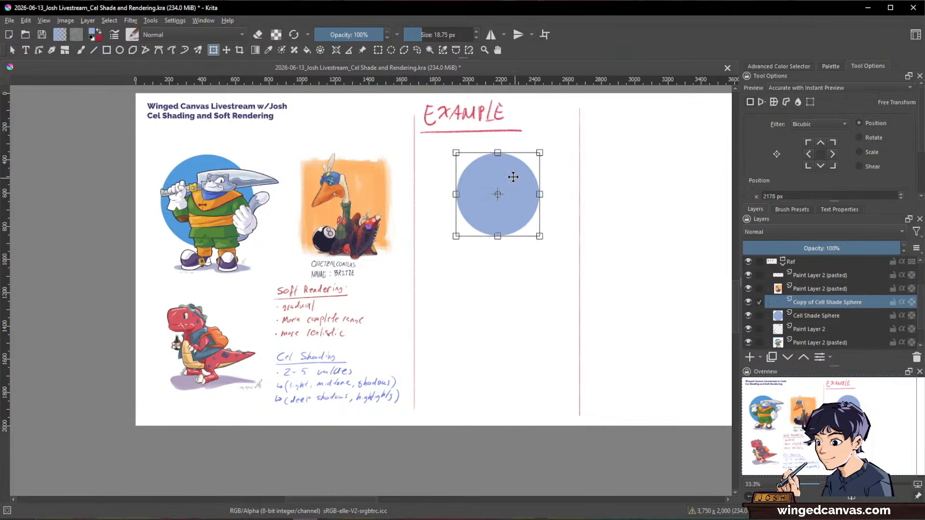
drag(513, 177, 512, 313)
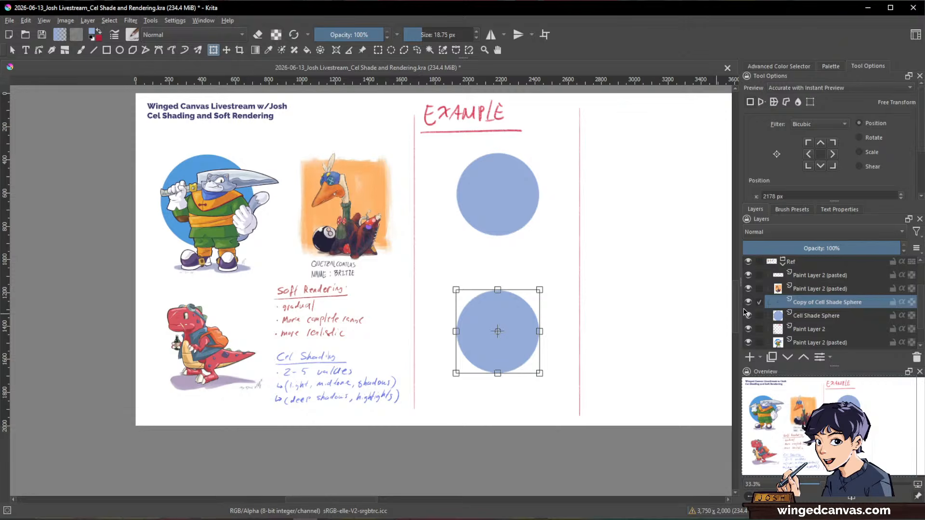
- Rename the duplicated circle's layer as "Soft Rndered Sphere"
double_click(828, 302)
text(Soft)
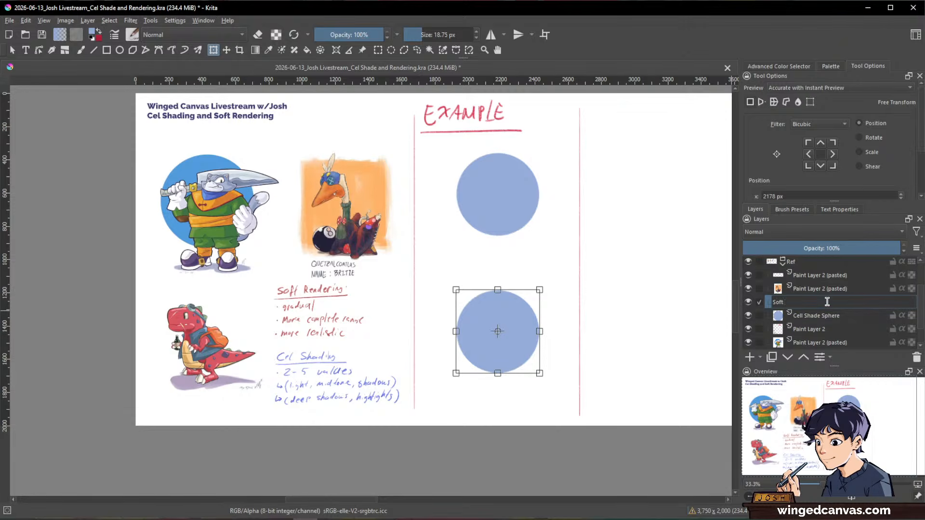
text( Rndered Sphere)
key(Return)
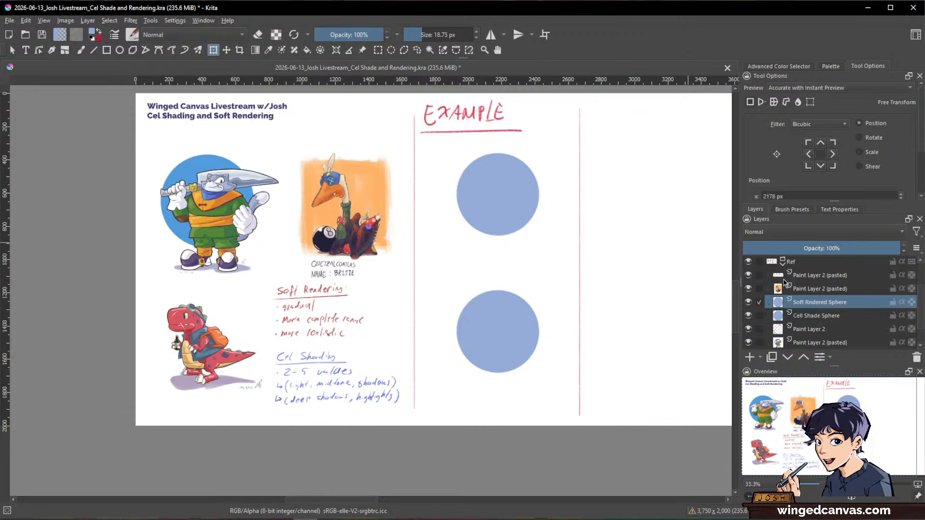
- Identify the upper circle's layer by toggling its visibility, and move Cell Shade Sphere above Soft Rndered Sphere in the layer stack
click(748, 315)
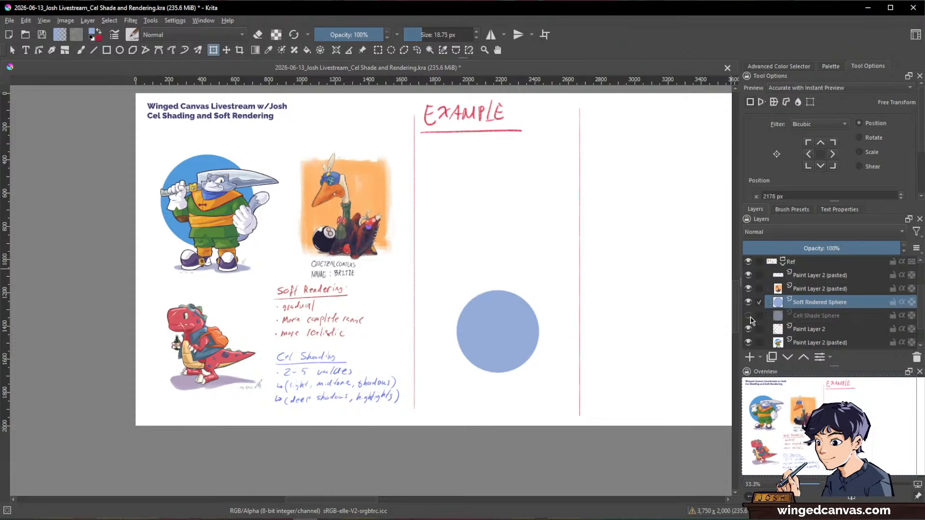
click(748, 316)
click(820, 314)
drag(820, 313, 822, 299)
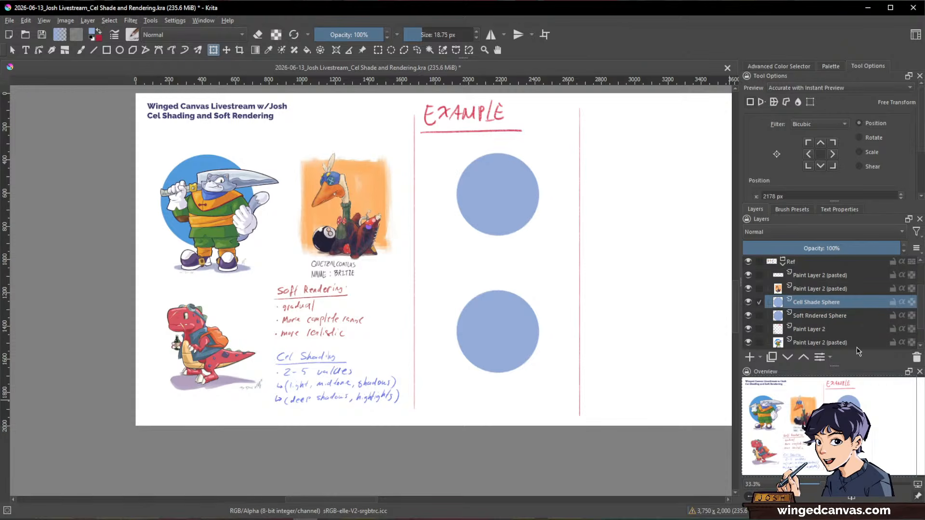
- Create a quick clipping group from the Cell Shade Sphere layer
click(804, 316)
scroll(518, 195, up, 1)
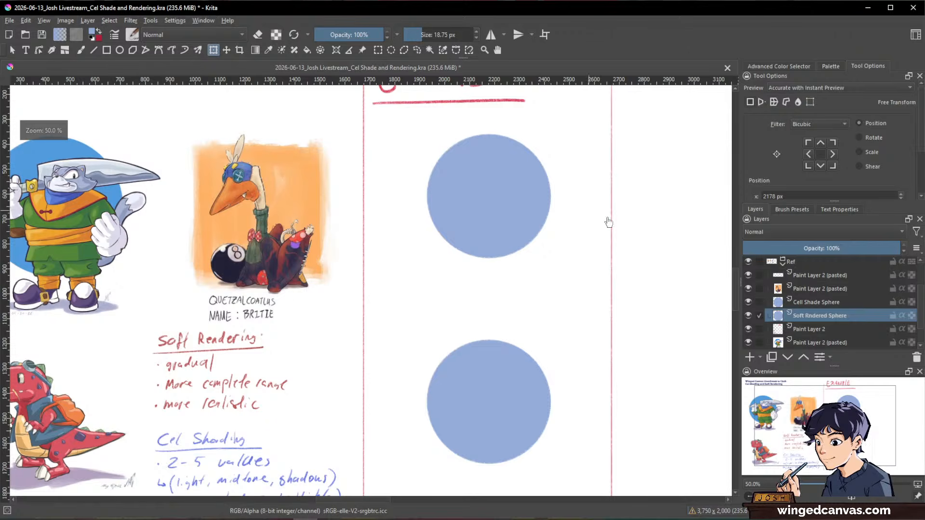
key(Page_Up)
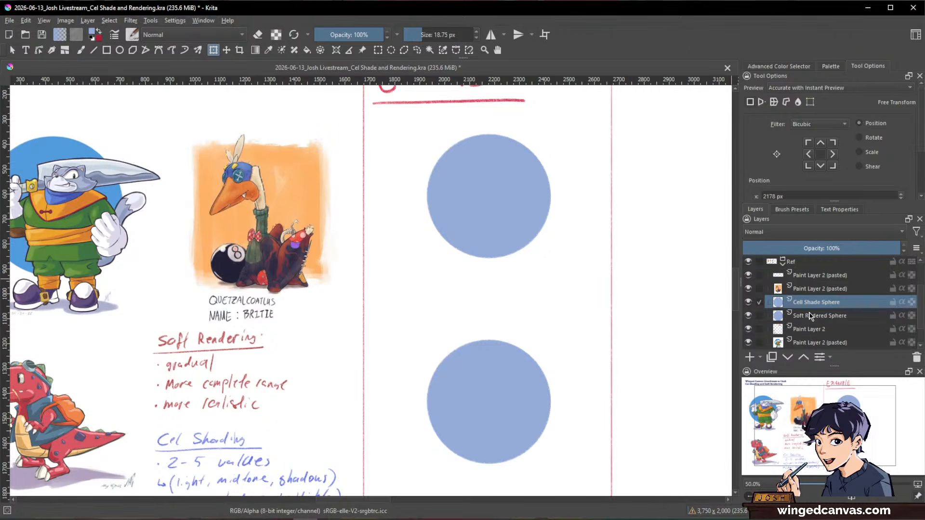
mouse_move(810, 313)
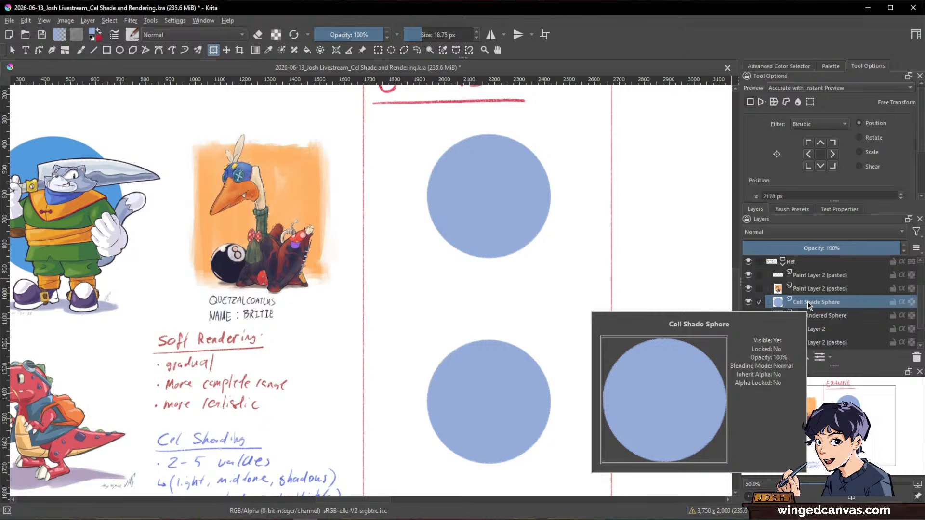
right_click(808, 306)
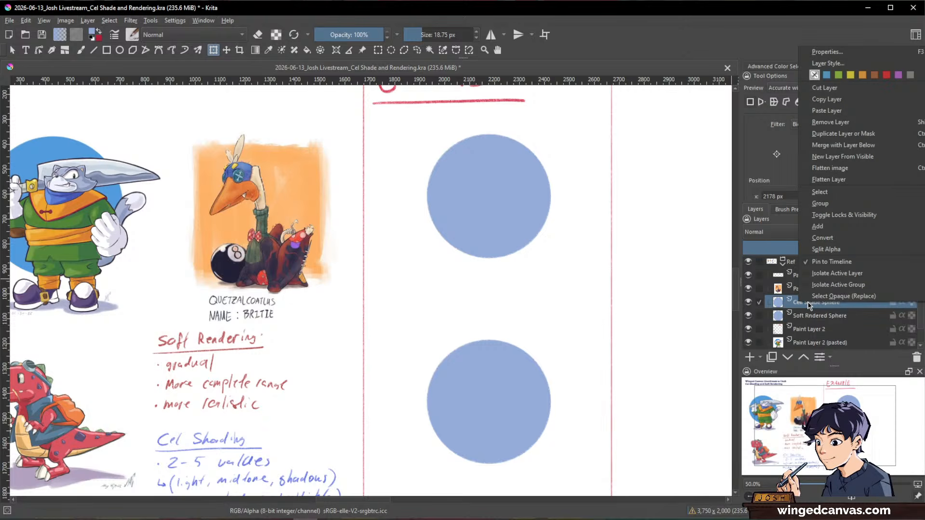
mouse_move(832, 206)
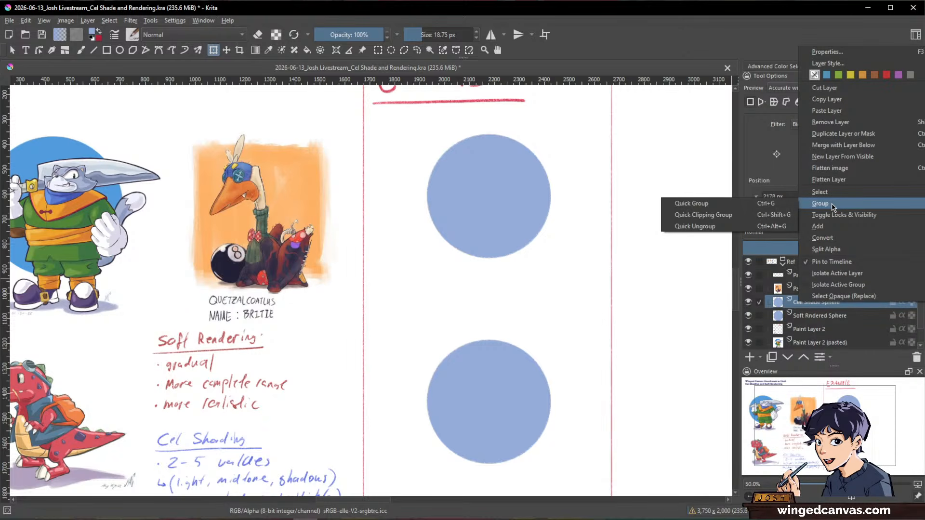
click(696, 220)
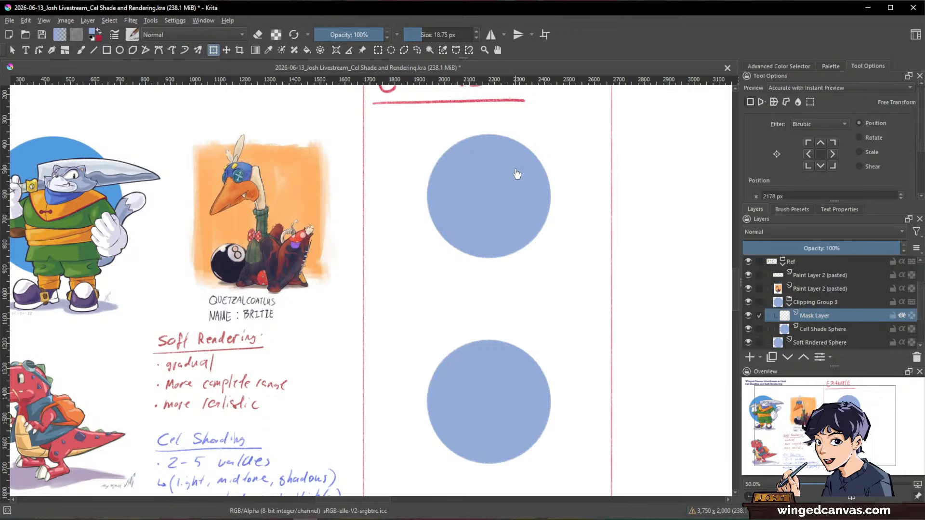
- Choose the Ink-7 Brush Rough preset and pick a darker shade of the sphere's blue for painting
key(b)
click(797, 66)
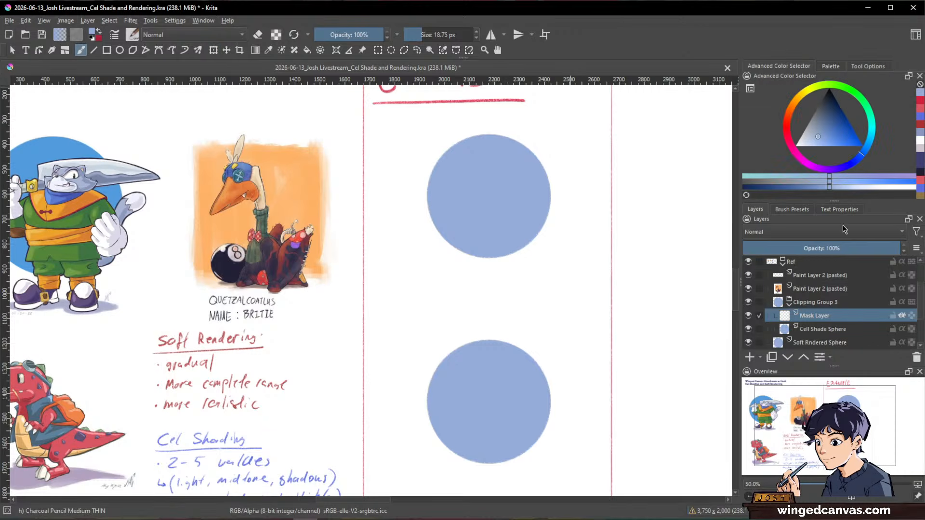
click(792, 209)
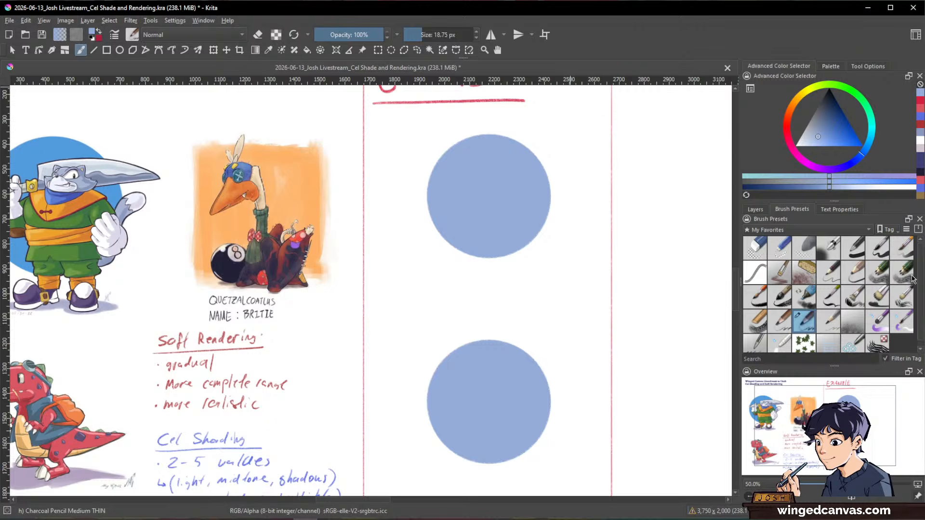
click(754, 297)
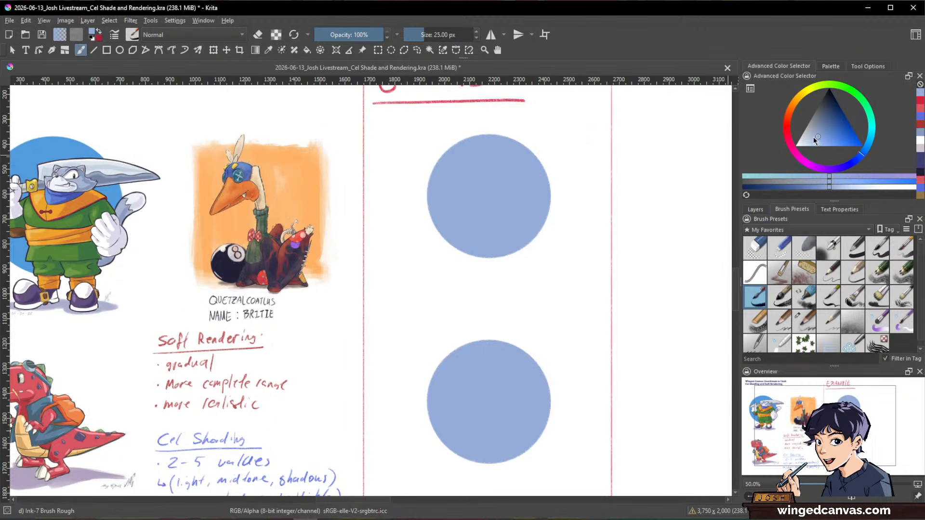
key(ctrl)
drag(818, 135, 831, 128)
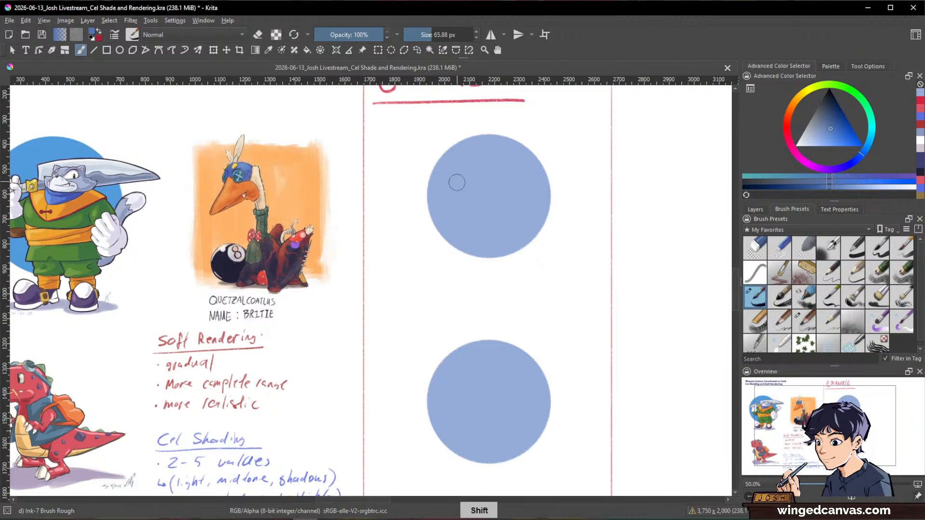
- Test shadow strokes on the upper sphere, undo them, and pick a slightly lighter shadow blue
mouse_move(447, 172)
mouse_down()
mouse_move(485, 245)
mouse_move(479, 254)
mouse_up()
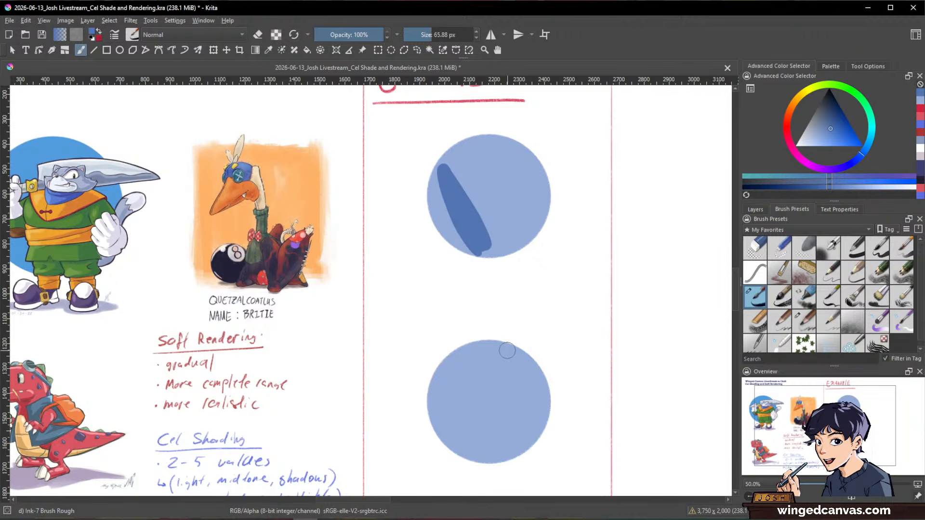
key(ctrl+z)
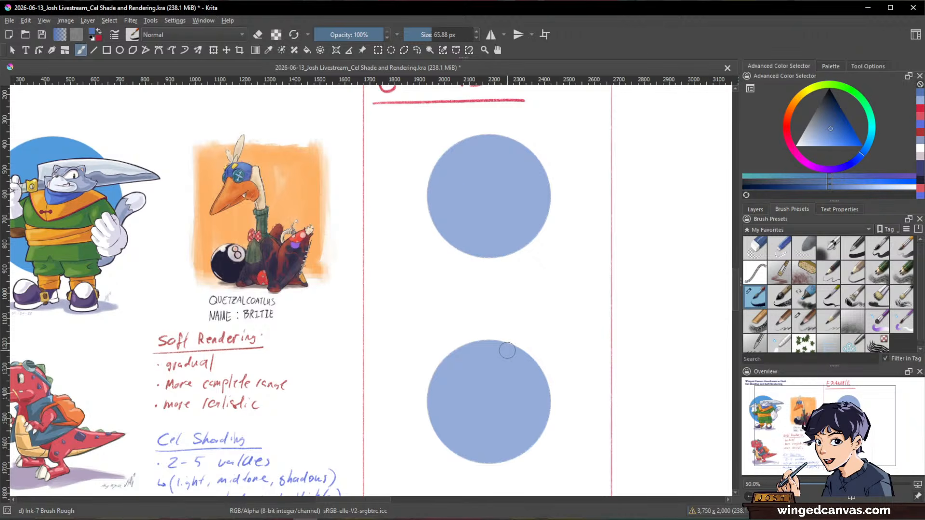
click(831, 131)
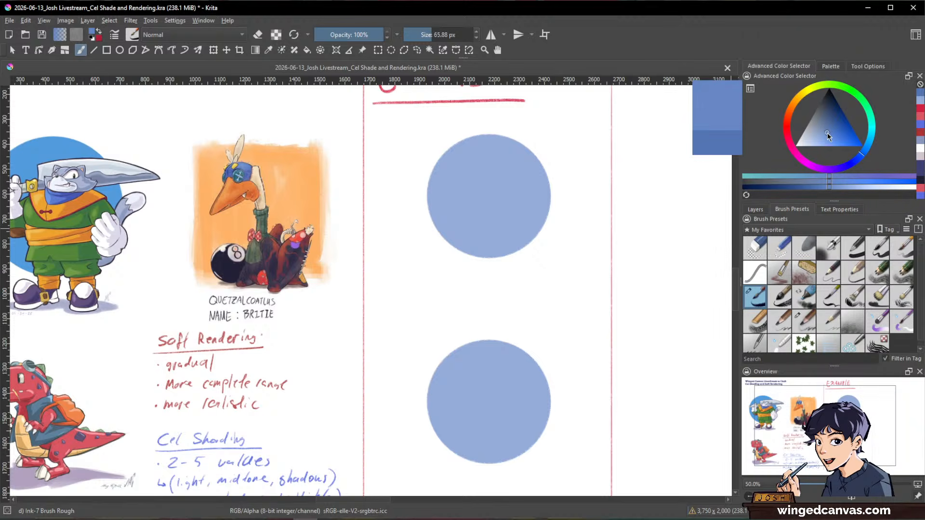
mouse_move(444, 176)
mouse_down()
mouse_move(481, 246)
mouse_move(437, 172)
mouse_move(475, 248)
mouse_up()
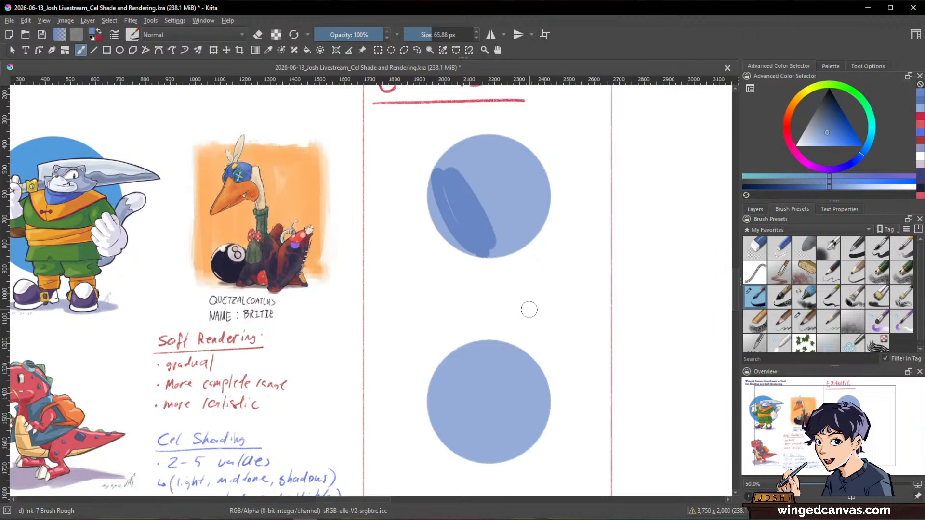
key(ctrl+z)
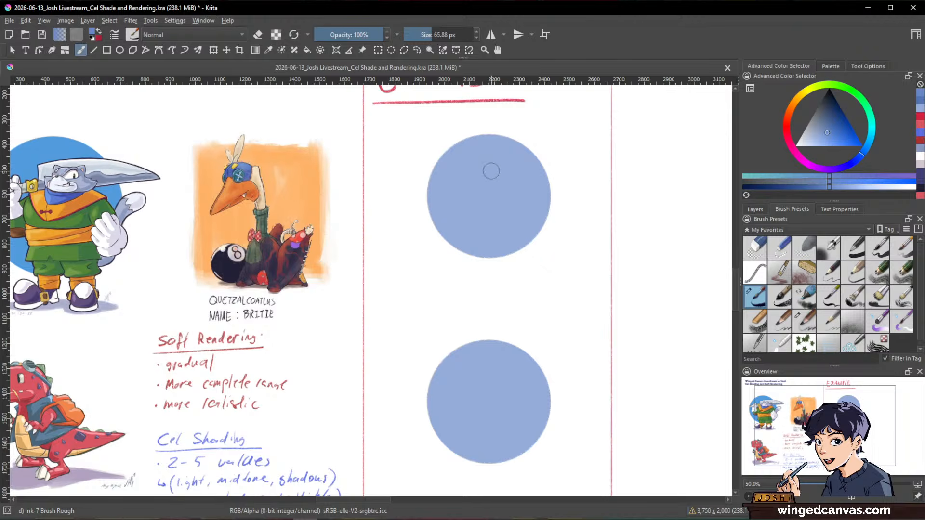
- Enlarge the brush to about 76 px and paint a crescent shadow along the upper sphere's lower-left side
drag(505, 185, 512, 185)
drag(636, 236, 645, 271)
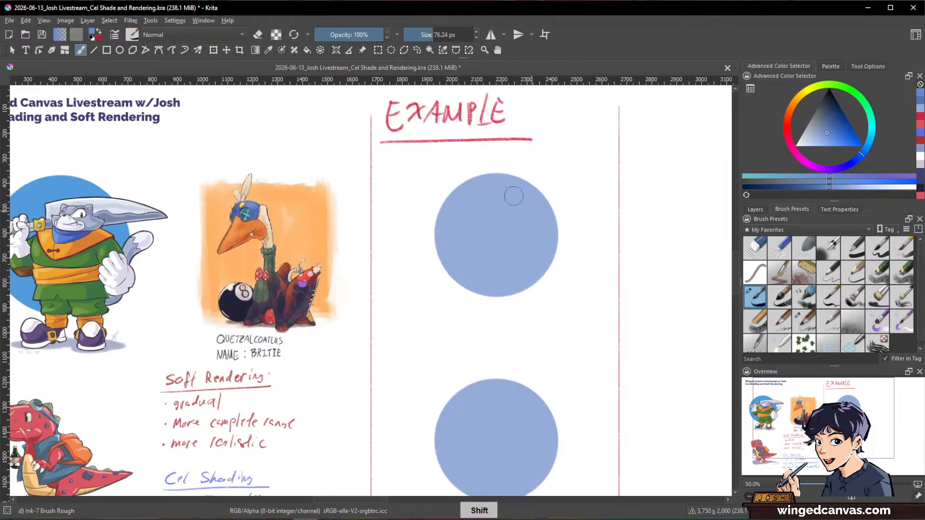
drag(453, 199, 461, 191)
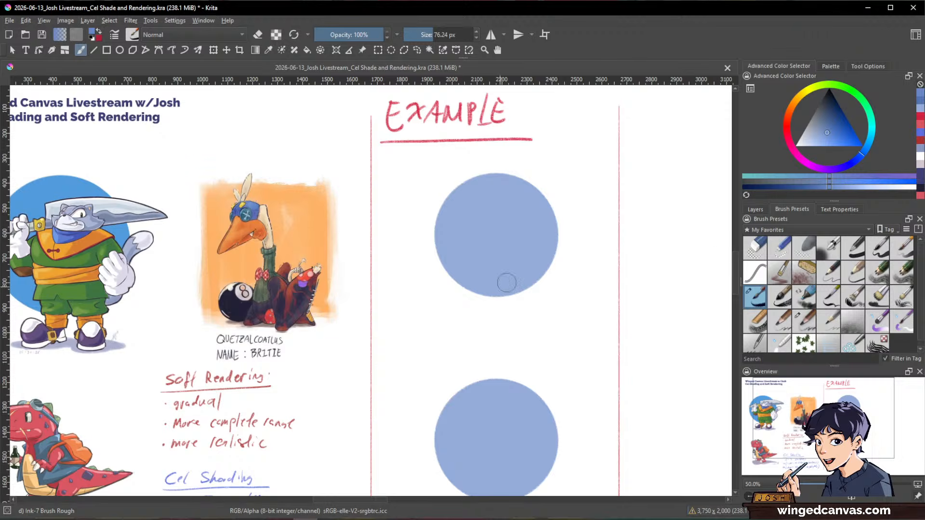
mouse_move(472, 177)
mouse_down()
mouse_move(459, 254)
mouse_move(483, 282)
mouse_move(534, 291)
mouse_up()
mouse_move(458, 181)
mouse_down()
mouse_move(441, 211)
mouse_move(441, 248)
mouse_move(460, 280)
mouse_move(508, 289)
mouse_up()
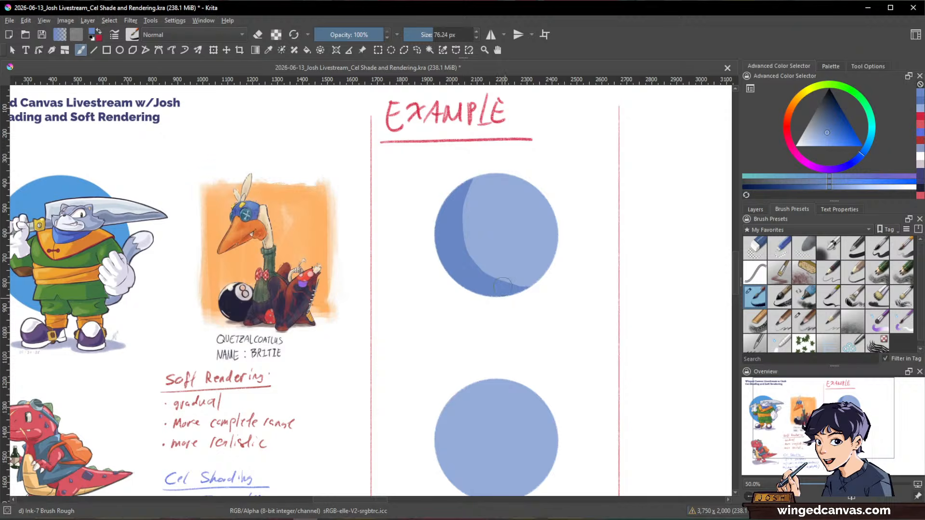
mouse_move(475, 171)
mouse_down()
mouse_move(470, 246)
mouse_move(503, 280)
mouse_move(548, 292)
mouse_up()
- Refine the crescent shadow's inner edge by erasing part of it and repainting a smoother curve in the same blue
key(e)
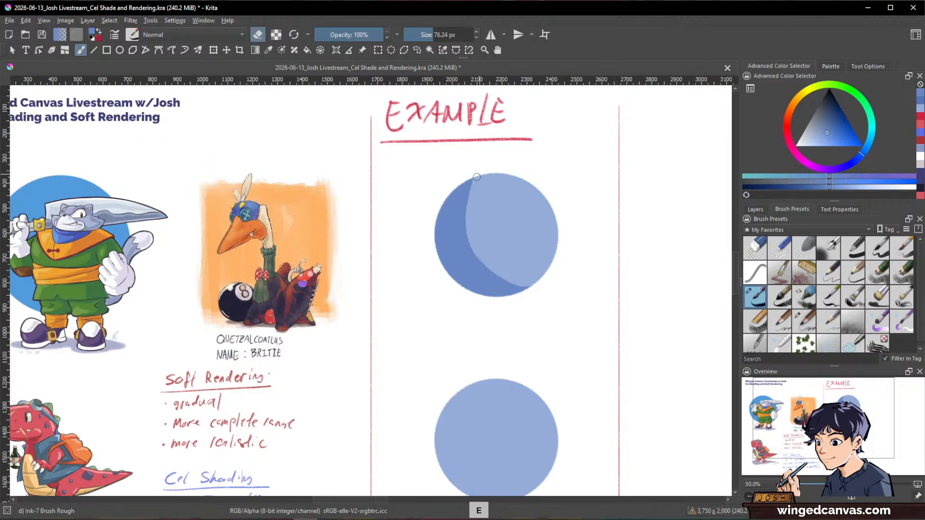
mouse_move(469, 200)
mouse_down()
mouse_move(471, 231)
mouse_move(487, 258)
mouse_move(516, 270)
mouse_up()
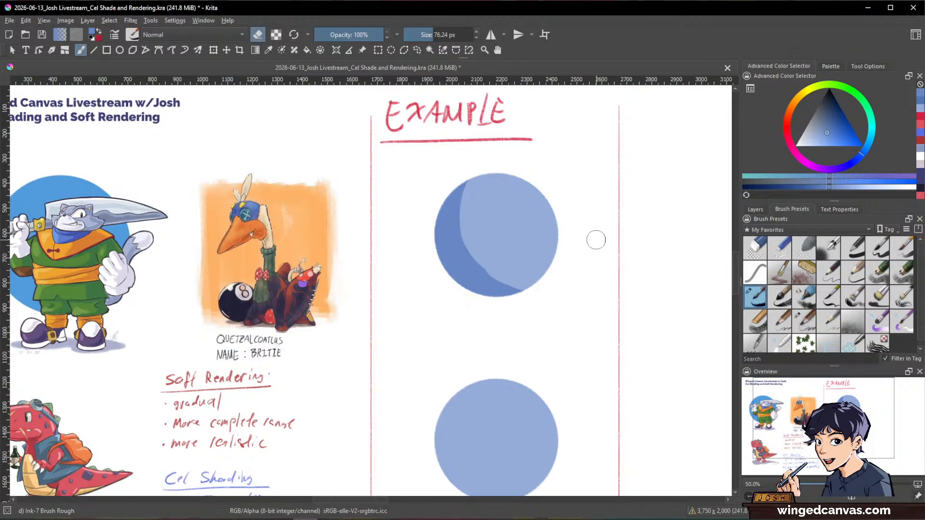
ctrl+click(450, 213)
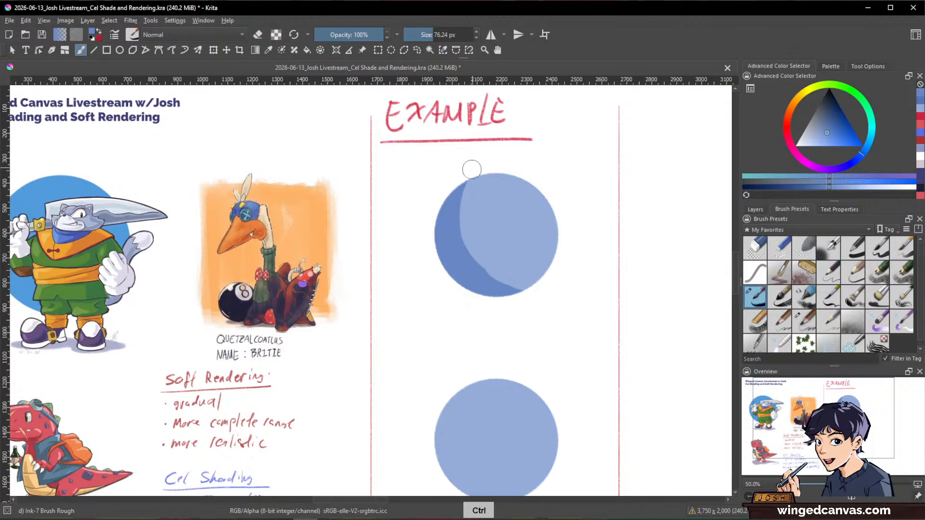
mouse_move(471, 171)
mouse_down()
mouse_move(459, 229)
mouse_move(470, 260)
mouse_move(520, 291)
mouse_up()
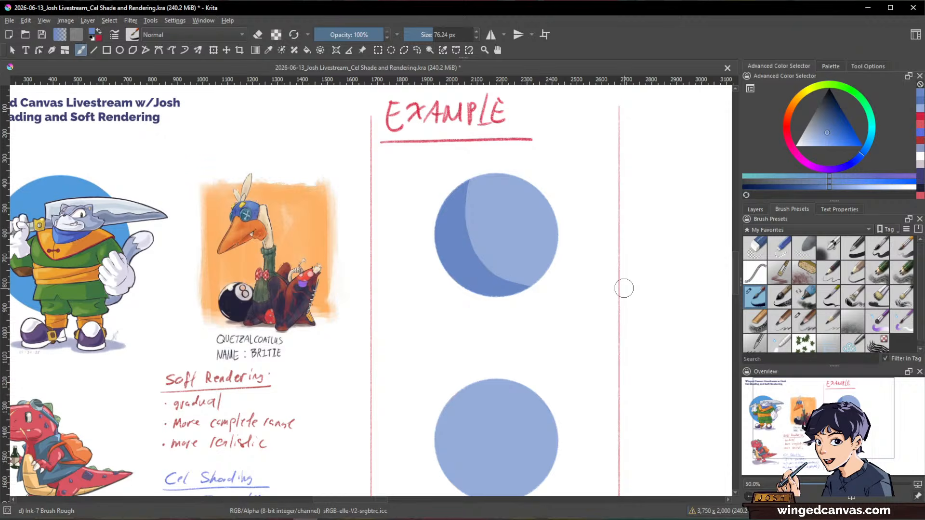
click(761, 210)
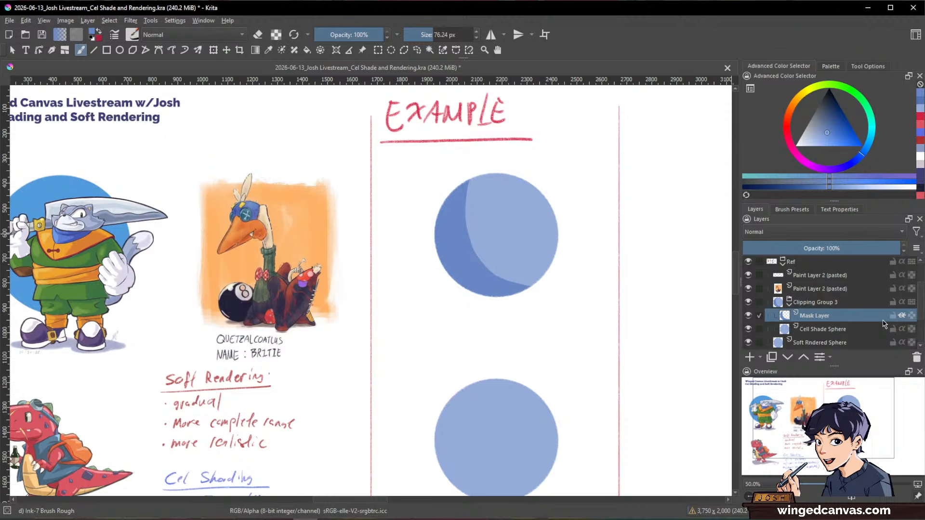
- Add a layer above Mask Layer, demonstrate clipping a stroke on the upper sphere's right edge with Inherit Alpha, and undo the stroke
click(749, 359)
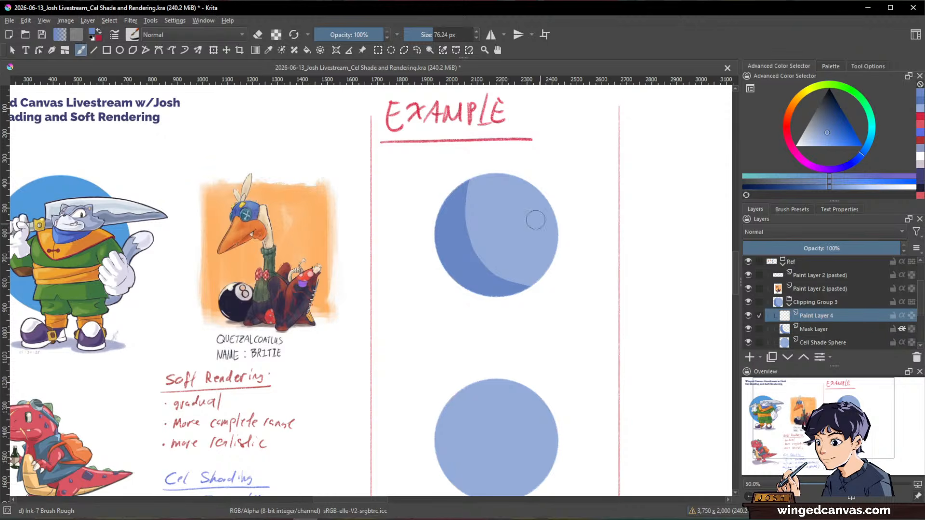
drag(542, 231, 554, 263)
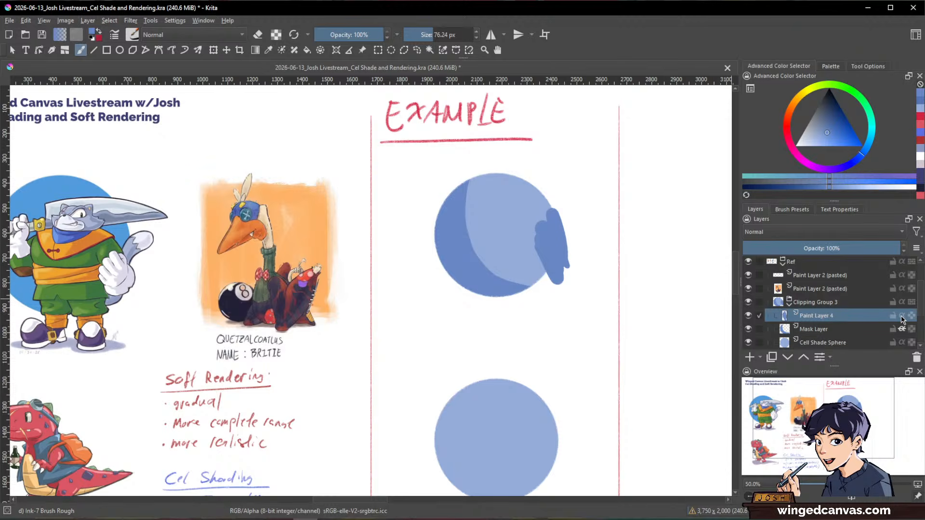
click(902, 317)
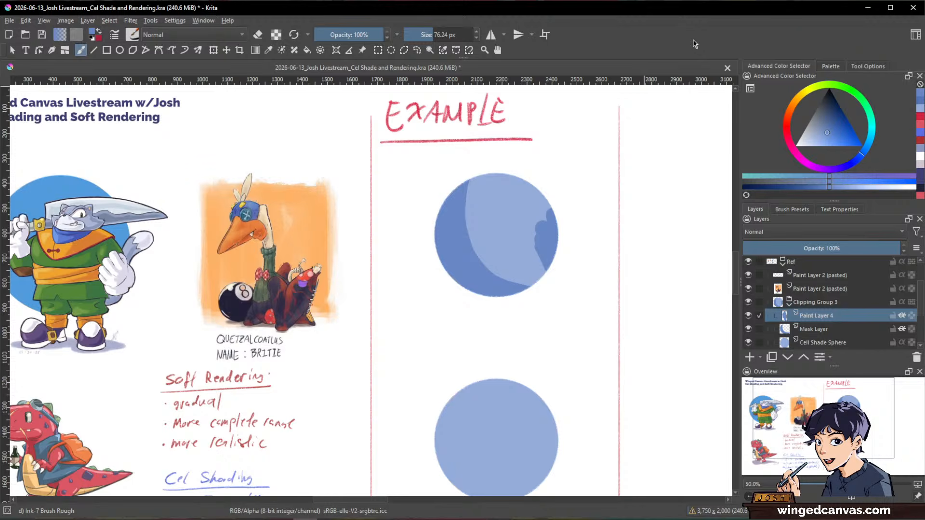
key(ctrl+z)
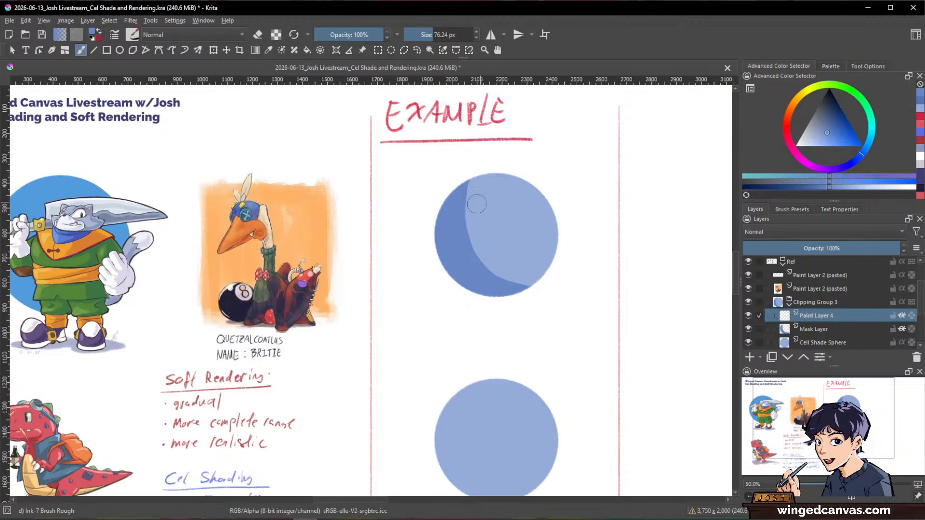
- On Mask Layer, extend the upper sphere's crescent shadow inward and erase along its inner edge to smooth the curve
key(Page_Down)
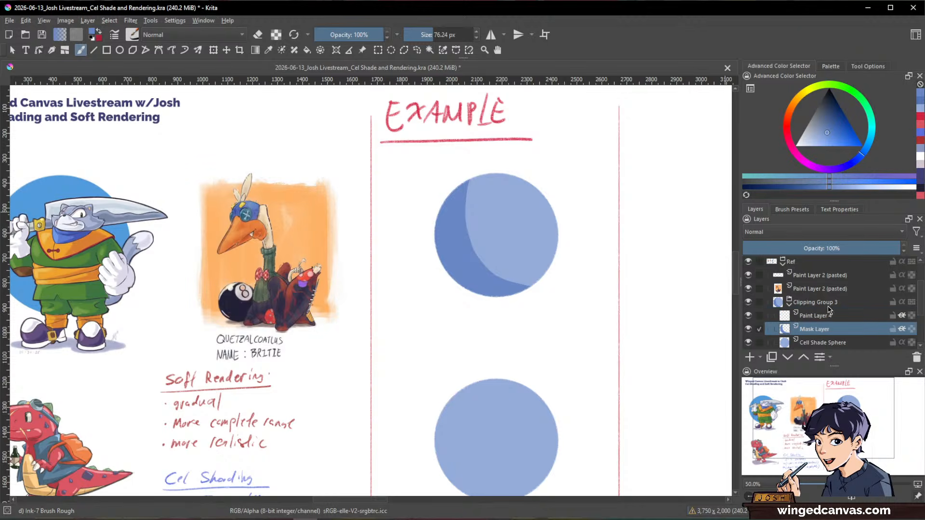
mouse_move(478, 175)
mouse_down()
mouse_move(464, 233)
mouse_move(491, 269)
mouse_up()
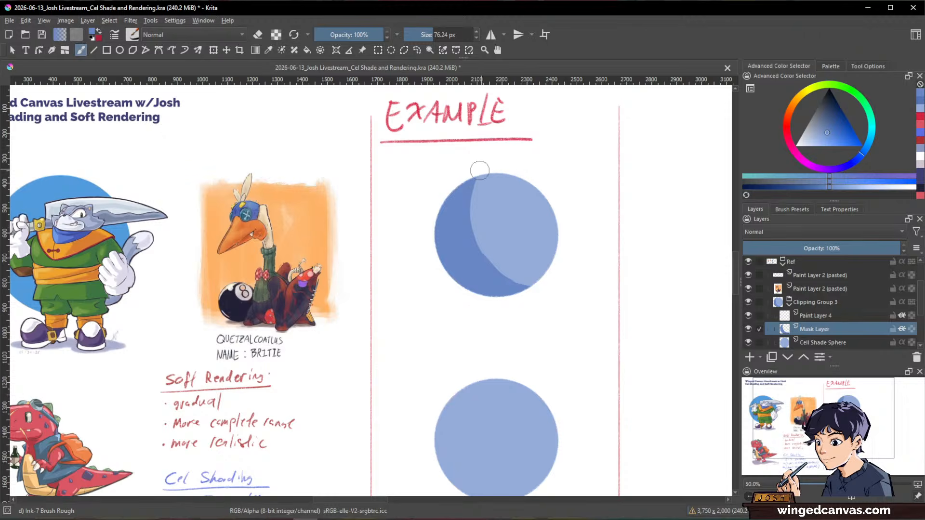
mouse_move(477, 174)
mouse_down()
mouse_move(473, 241)
mouse_move(522, 290)
mouse_up()
key(e)
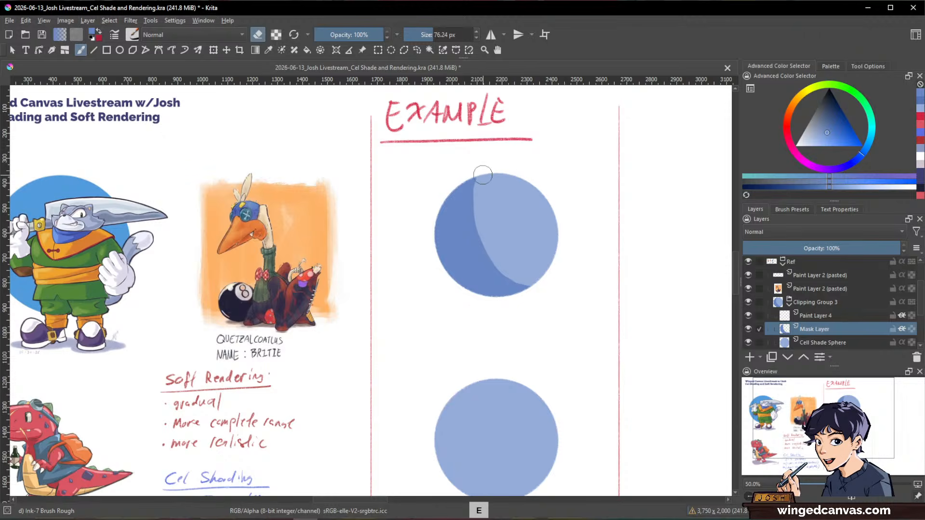
mouse_move(477, 189)
mouse_down()
mouse_move(479, 231)
mouse_move(501, 264)
mouse_move(551, 289)
mouse_up()
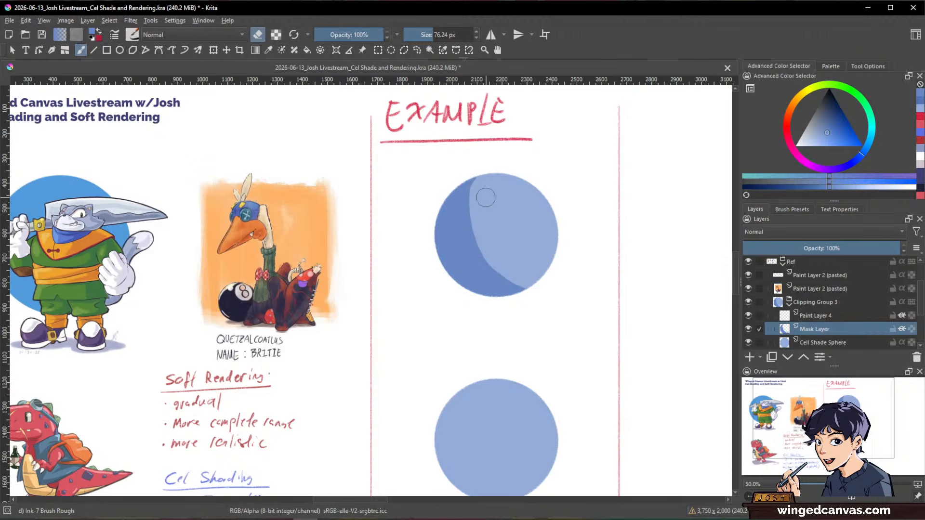
- Add another layer at the top of Clipping Group 3 and switch to the Charcoal Pencil Medium THIN brush with red
click(810, 303)
click(750, 358)
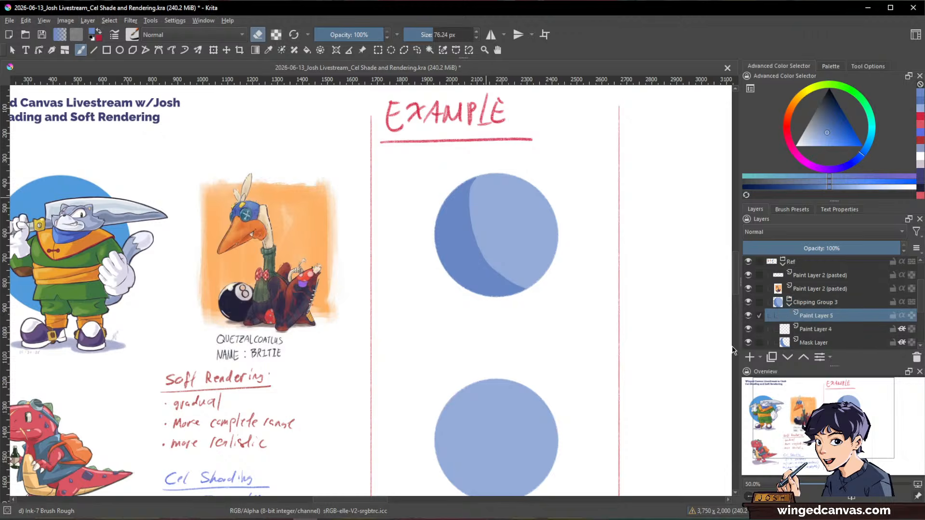
key(space)
drag(613, 315, 590, 305)
key(slash)
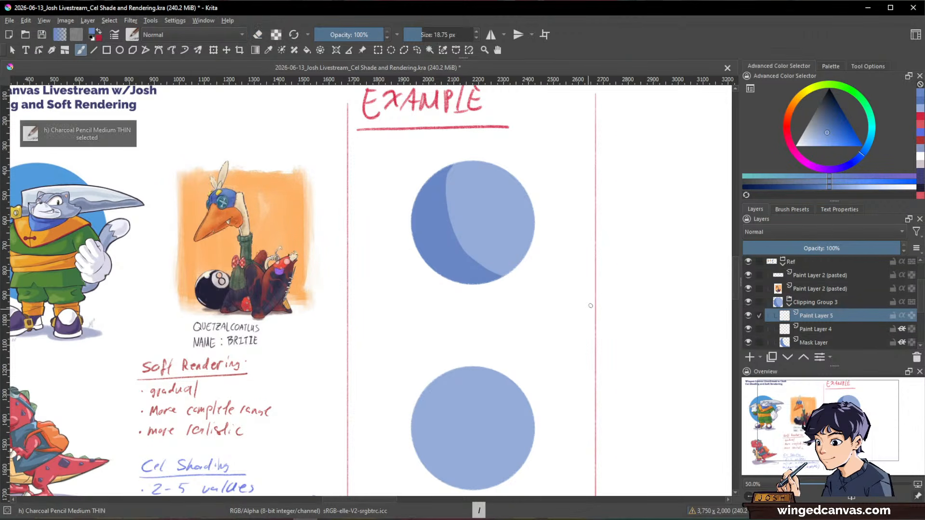
key(x)
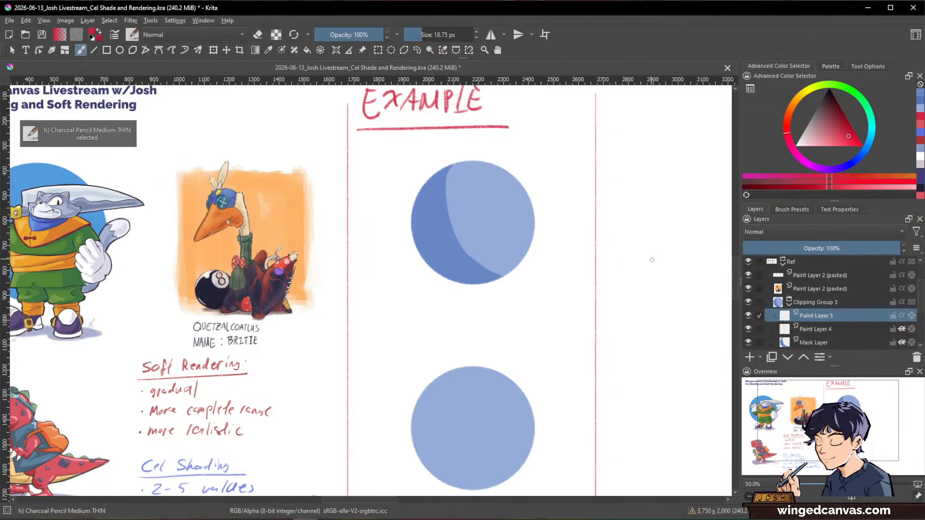
- Sketch a small red circle to the right between the two spheres and clean up its outline by erasing and redrawing
key(space)
drag(577, 287, 604, 239)
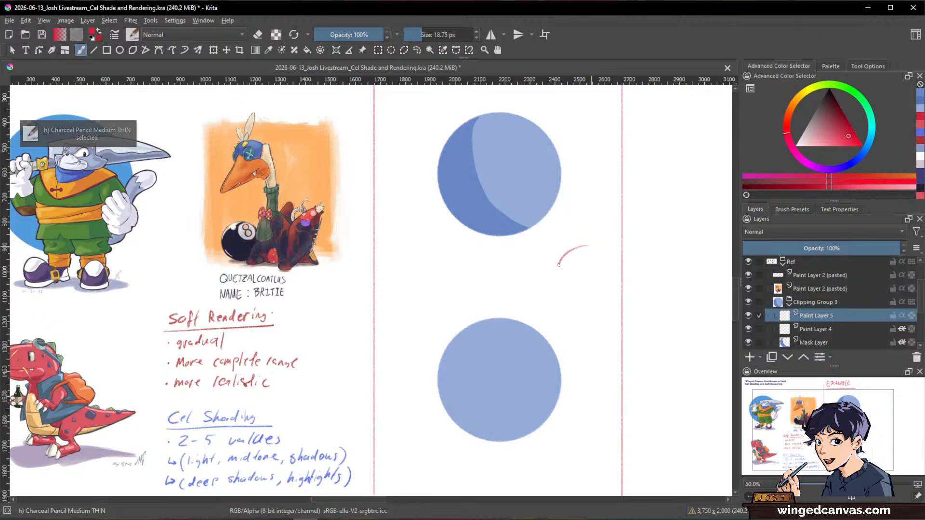
mouse_move(558, 265)
mouse_down()
mouse_move(566, 302)
mouse_move(584, 308)
mouse_move(607, 297)
mouse_up()
mouse_move(607, 259)
mouse_down()
mouse_move(588, 247)
mouse_move(652, 275)
mouse_up()
key(ctrl+space)
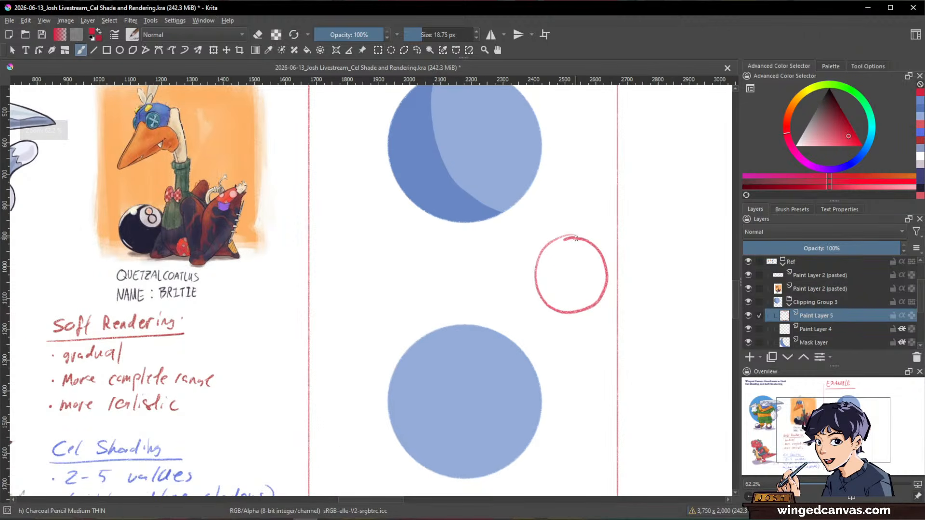
key(e)
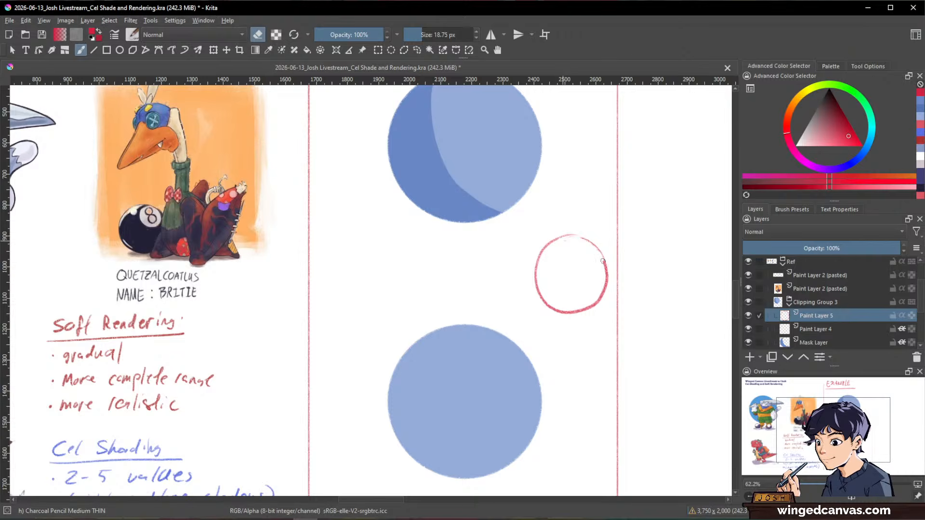
key(e)
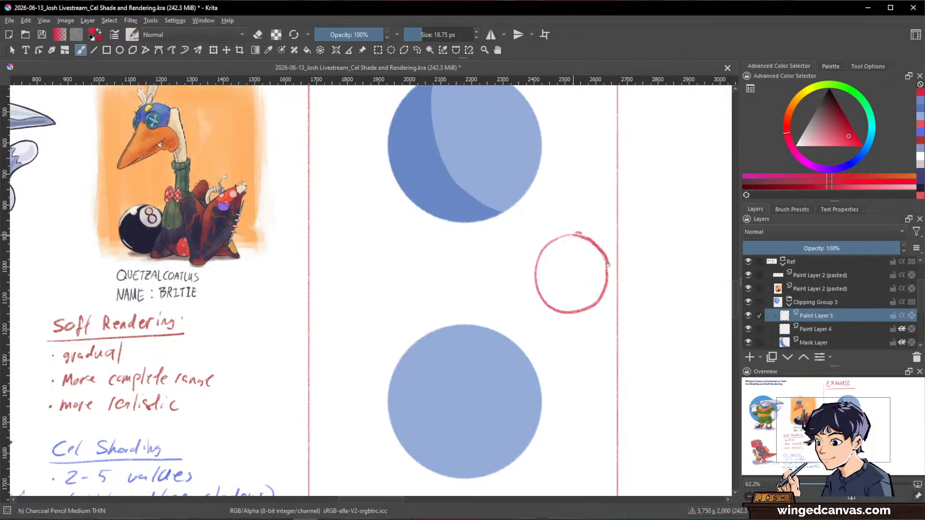
key(e)
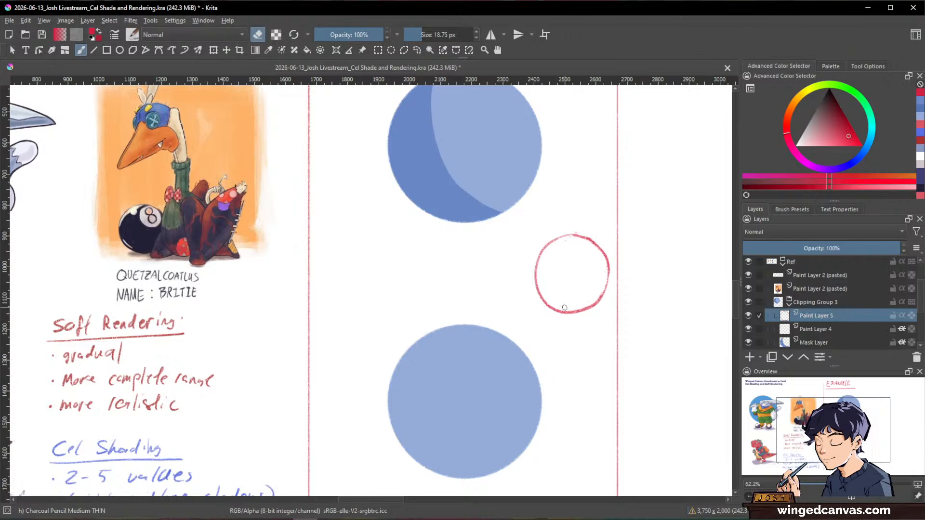
drag(566, 309, 590, 306)
key(e)
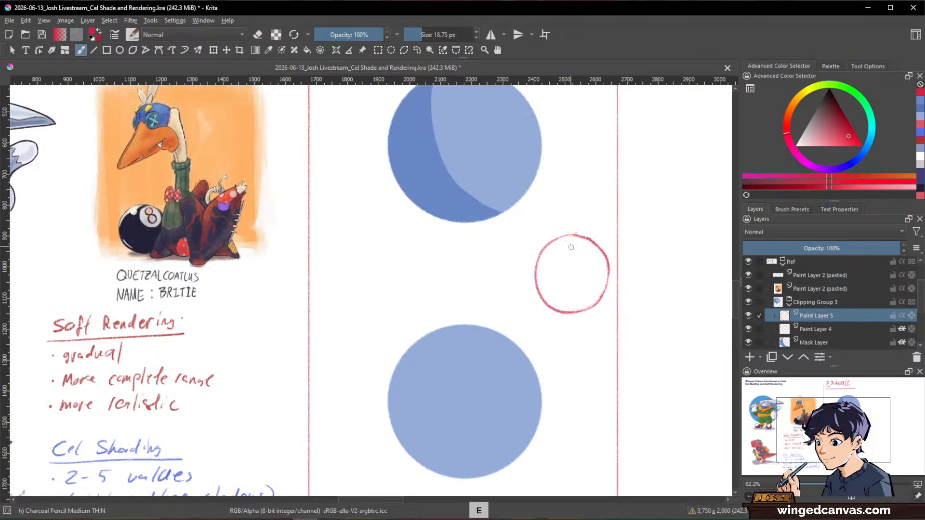
- Draw a vertical axis through the small red circle with ticks at both poles, plus a curved rotation arrow at its right
drag(570, 210, 571, 230)
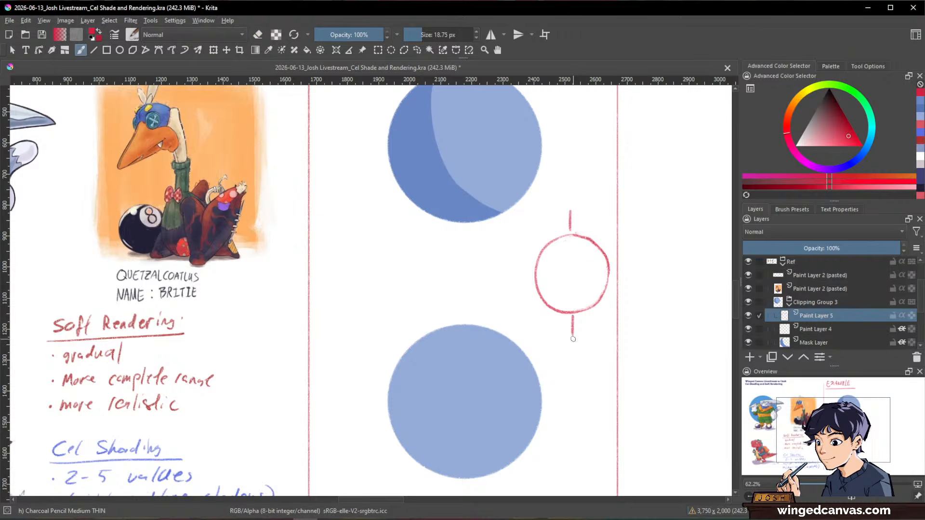
key(space)
drag(569, 269, 570, 312)
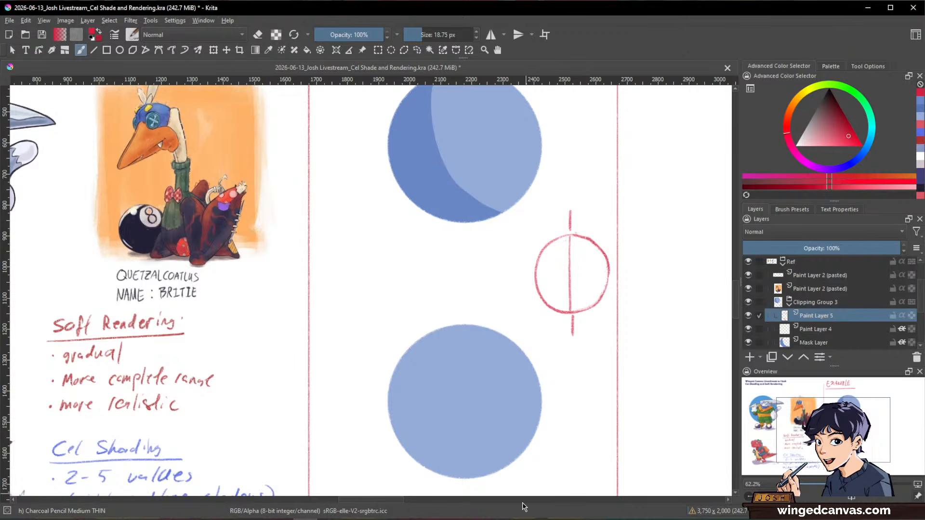
key(space)
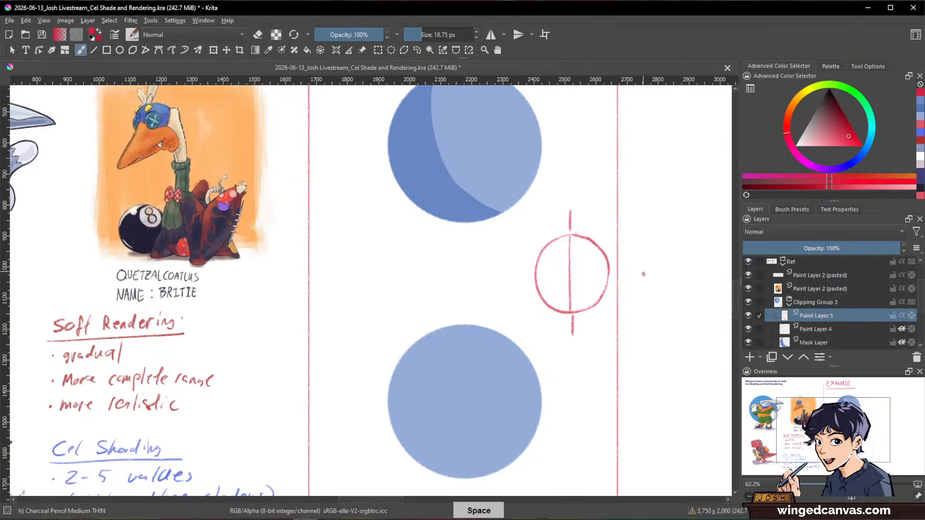
mouse_move(626, 269)
mouse_down()
mouse_move(644, 273)
mouse_move(595, 285)
mouse_up()
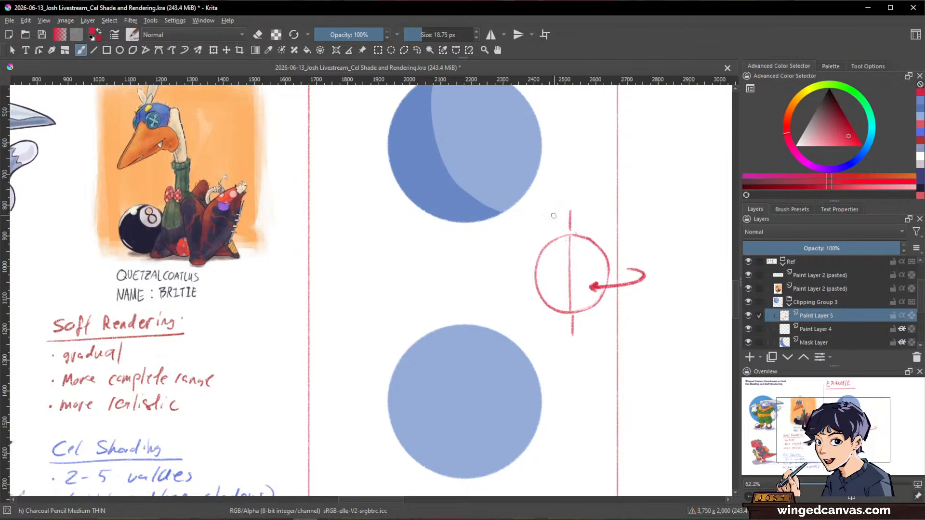
- Draw curved longitude lines across the red circle's left half and add arrowheads pointing to its two poles
drag(565, 250, 569, 313)
drag(558, 258, 562, 298)
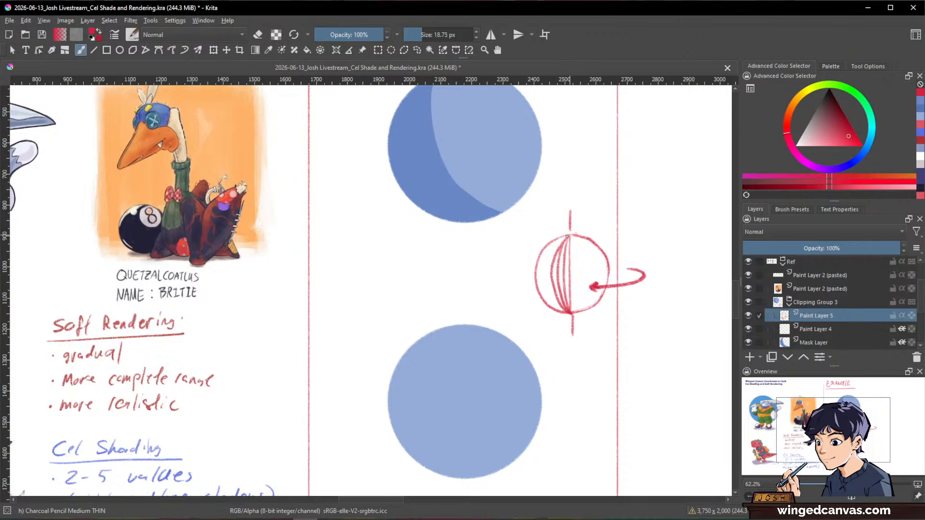
drag(545, 281, 567, 310)
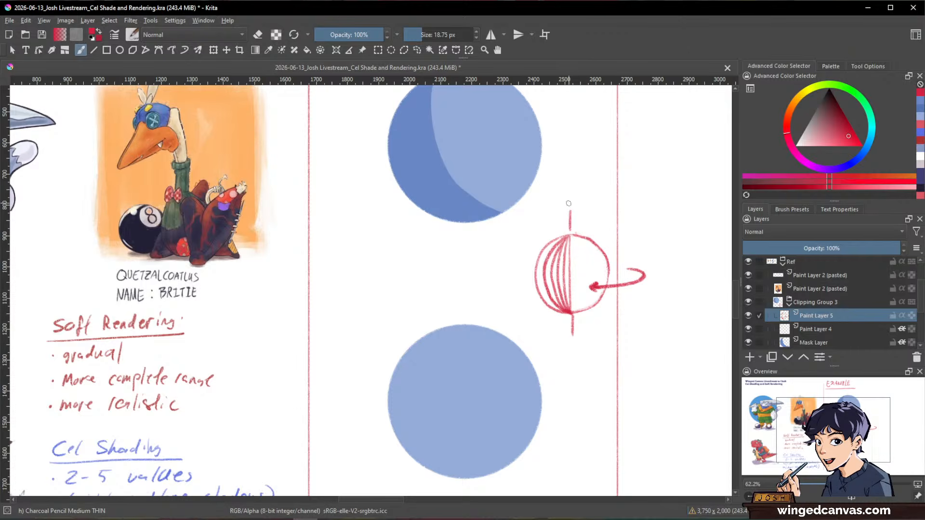
drag(564, 220, 571, 231)
mouse_move(567, 323)
mouse_down()
mouse_move(573, 315)
mouse_move(580, 324)
mouse_move(549, 405)
mouse_up()
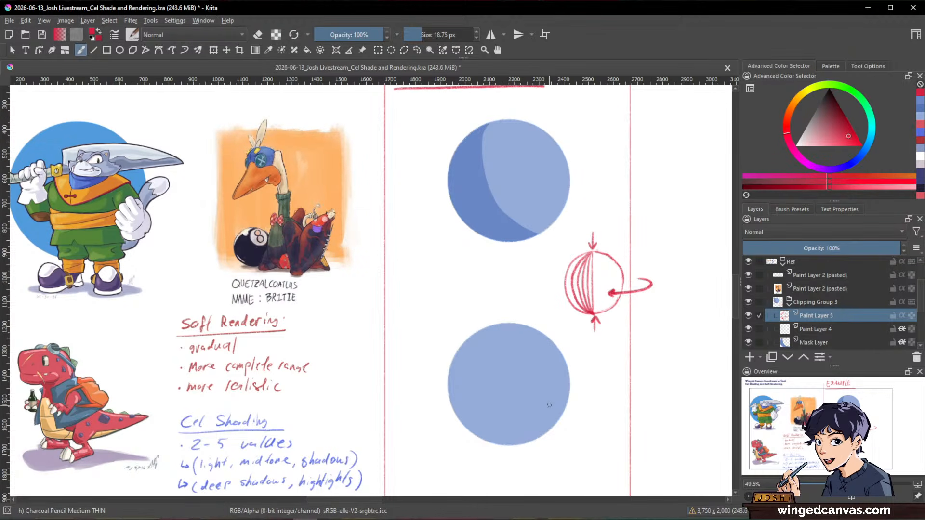
- Select Mask Layer, float and enlarge the layer list to examine the clipping group's structure, and dock it back
click(836, 343)
drag(653, 239, 670, 263)
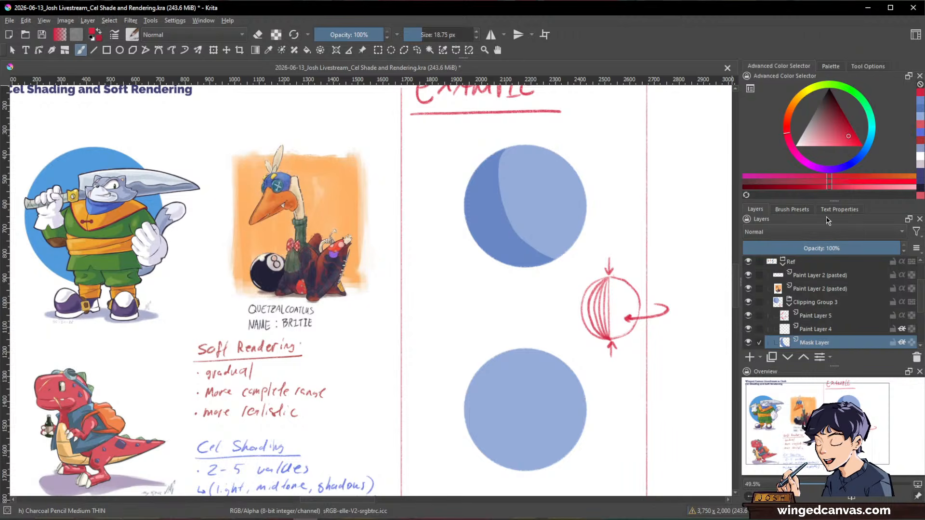
drag(756, 220, 531, 126)
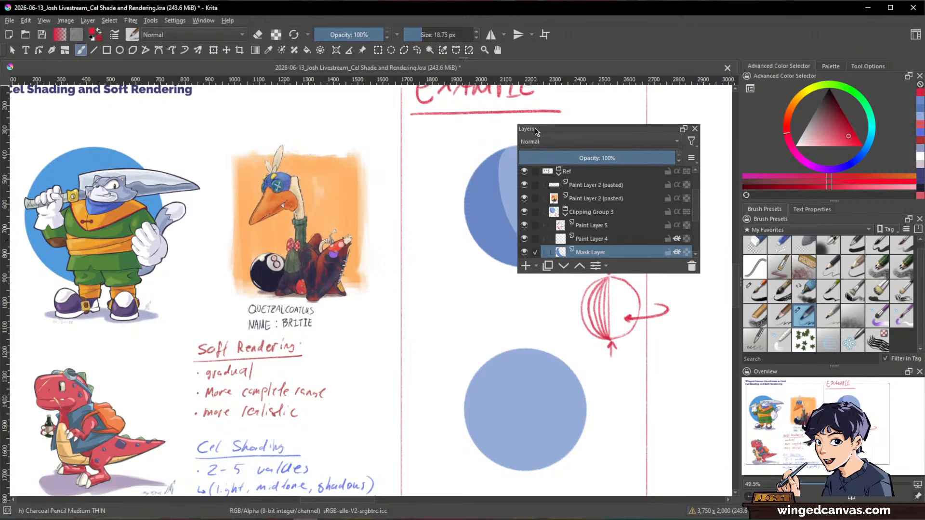
drag(659, 270, 660, 415)
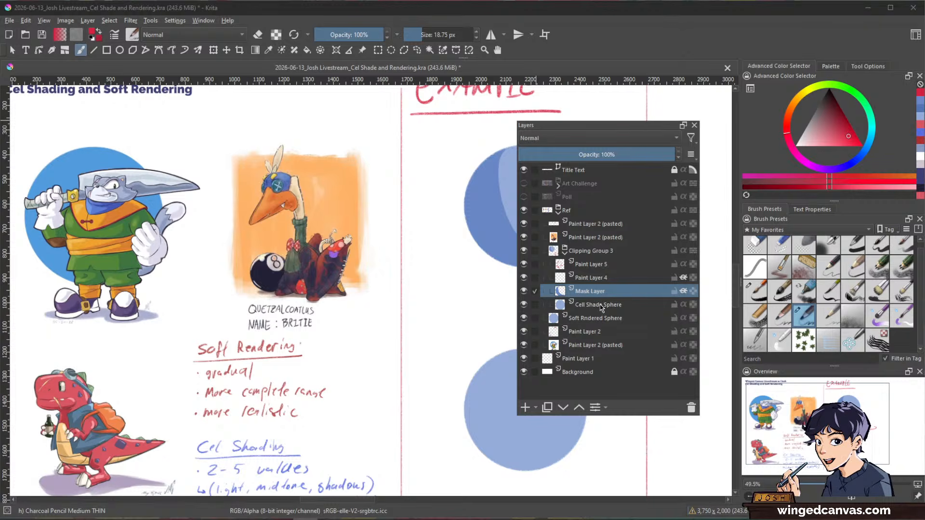
mouse_move(601, 307)
double_click(528, 126)
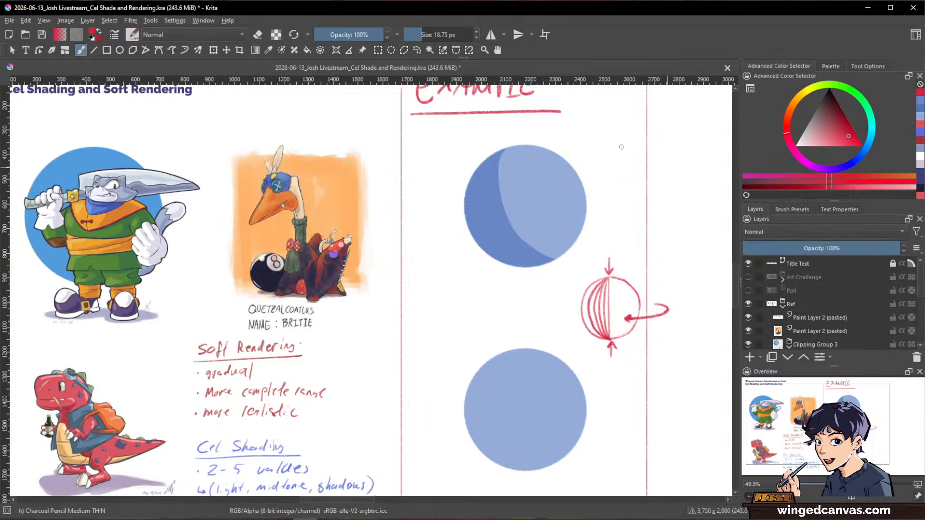
- Return to Ink-7 Brush Rough, pick a very light tint of the sphere's blue, and dab a highlight on the upper sphere's upper right
scroll(812, 315, down, 1)
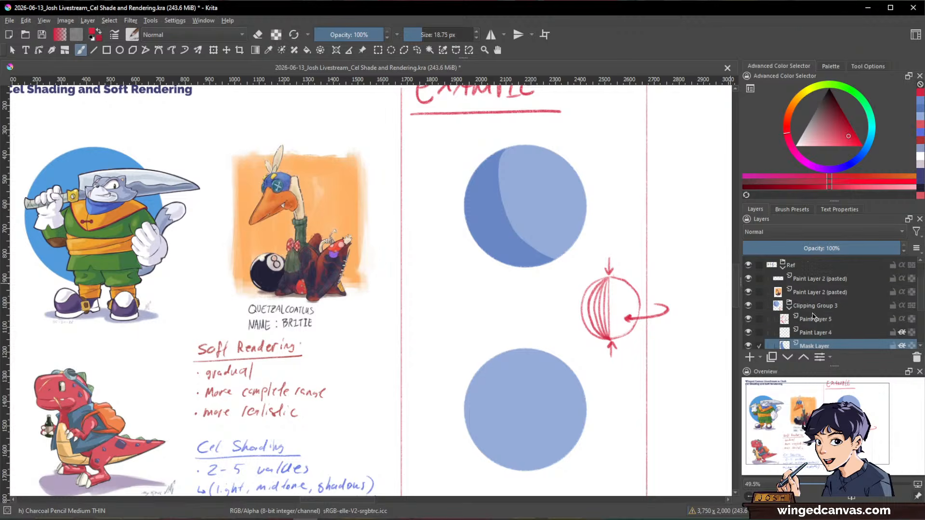
mouse_move(815, 320)
key(/)
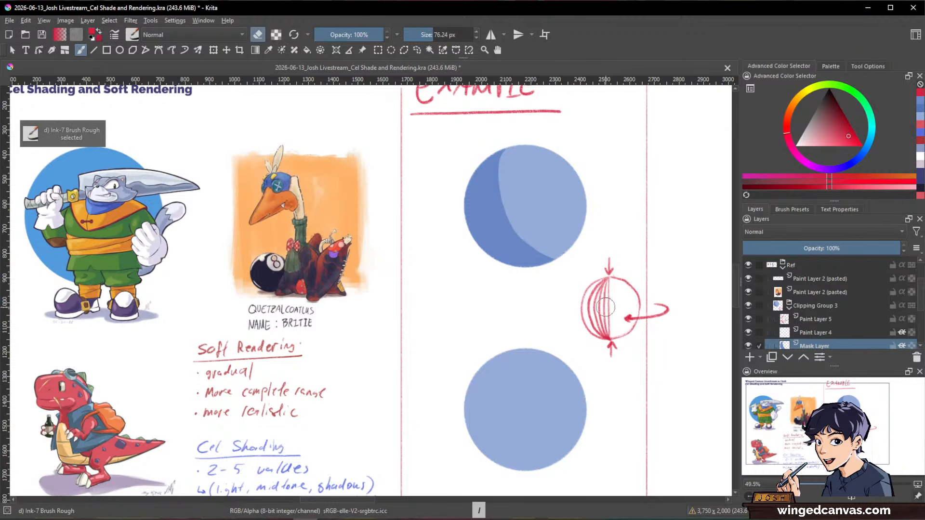
ctrl+click(544, 193)
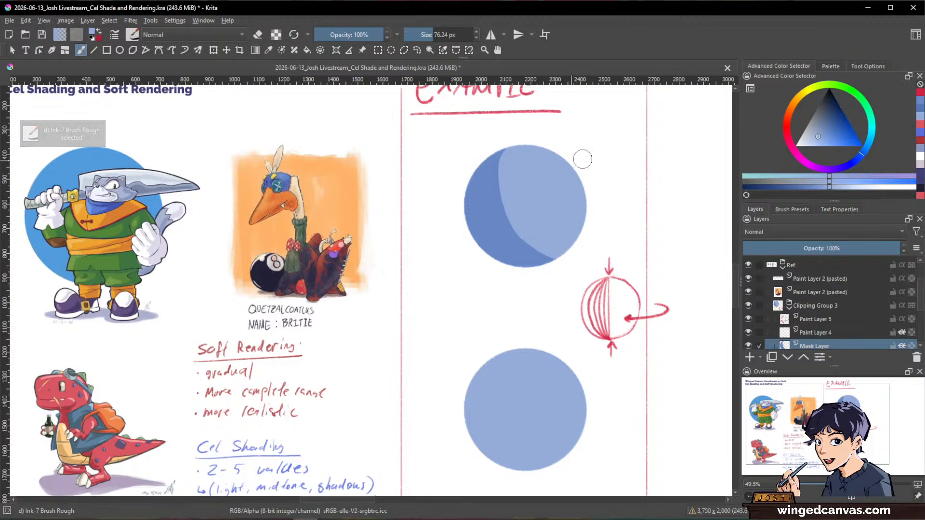
drag(818, 140, 804, 144)
drag(862, 155, 864, 150)
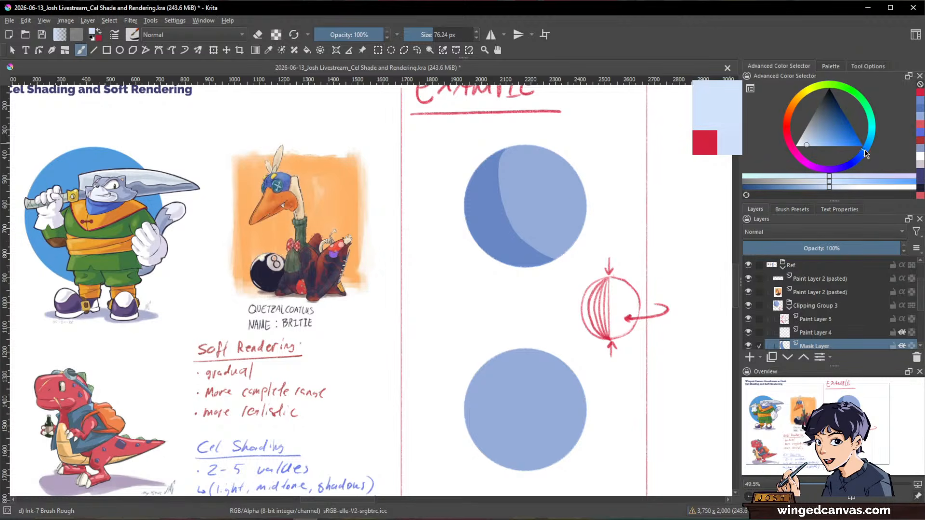
click(562, 173)
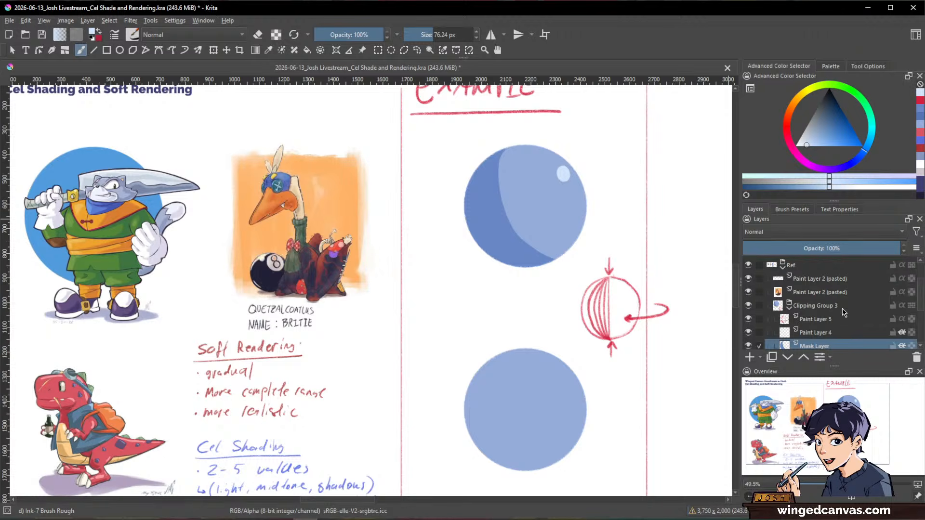
- Add a new paint layer directly above the Soft Rndered Sphere layer
scroll(843, 312, down, 1)
click(824, 332)
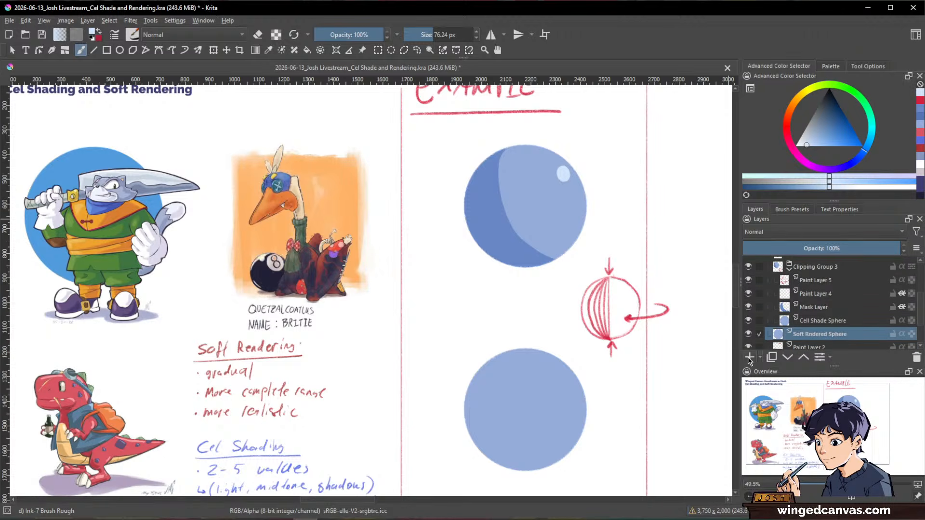
click(749, 358)
drag(820, 331, 822, 327)
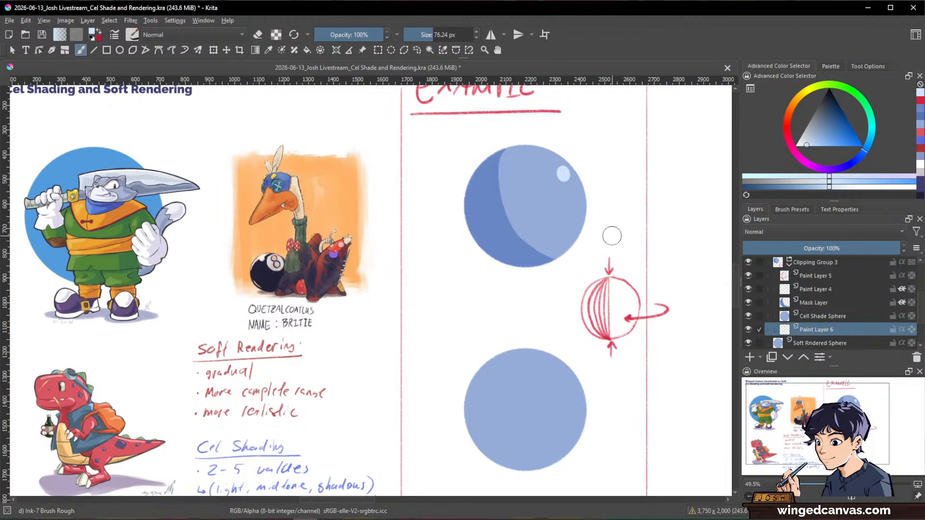
- Draw a filled ellipse beneath the upper sphere as its cast shadow, in a blue between the sphere's shadow and base tones
click(119, 49)
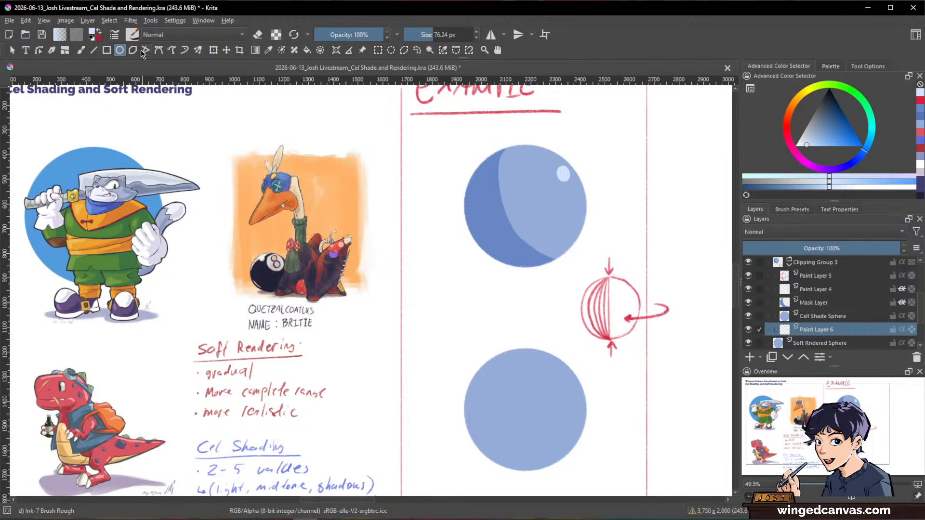
ctrl+click(548, 188)
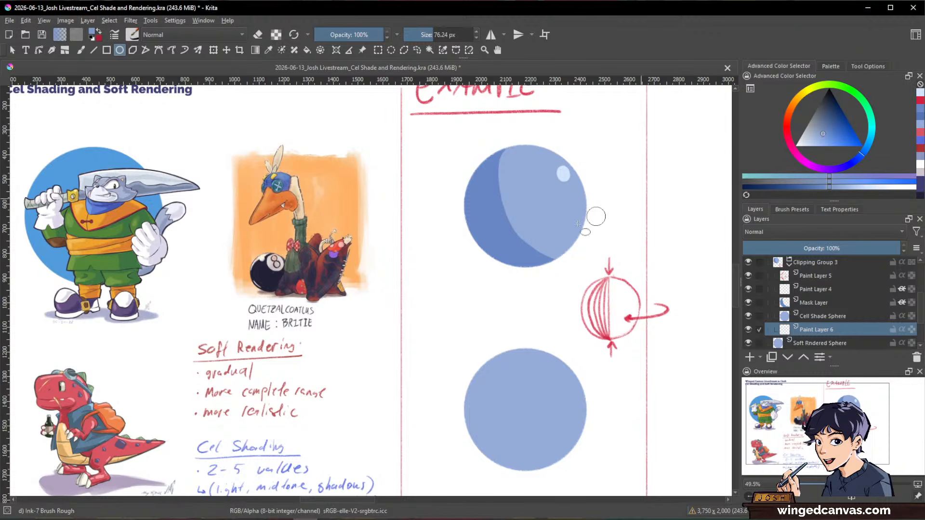
ctrl+click(506, 228)
click(826, 137)
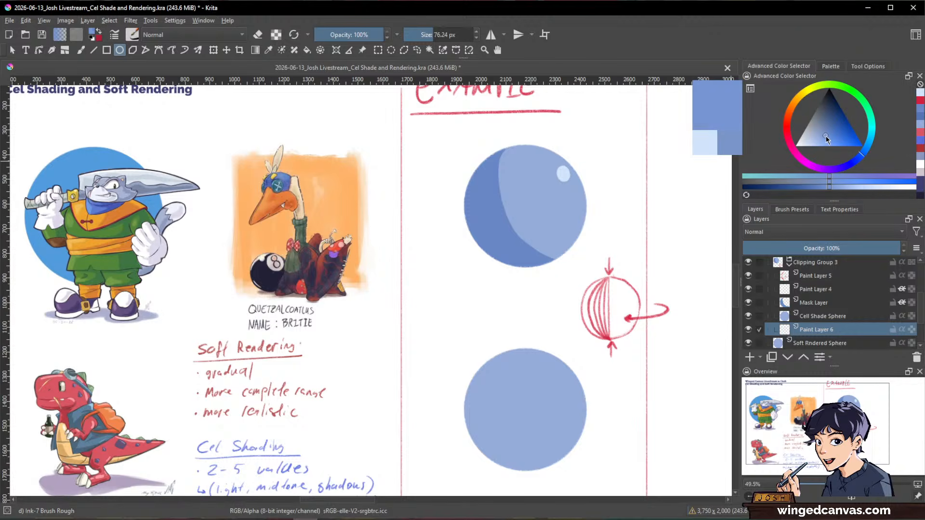
mouse_move(428, 257)
mouse_down()
mouse_move(564, 269)
mouse_move(557, 272)
mouse_up()
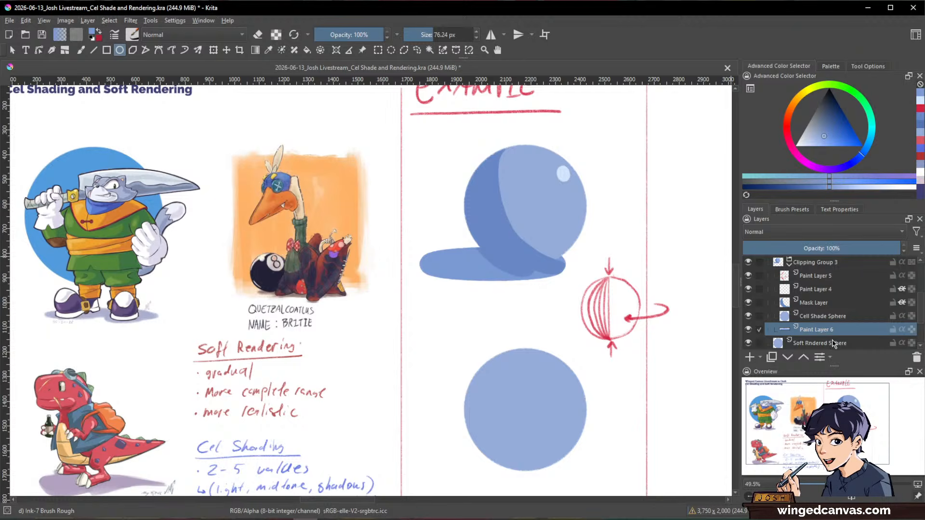
- Clear the cast shadow from Paint Layer 6 and redraw it as a flatter ellipse under the upper sphere
scroll(833, 343, down, 1)
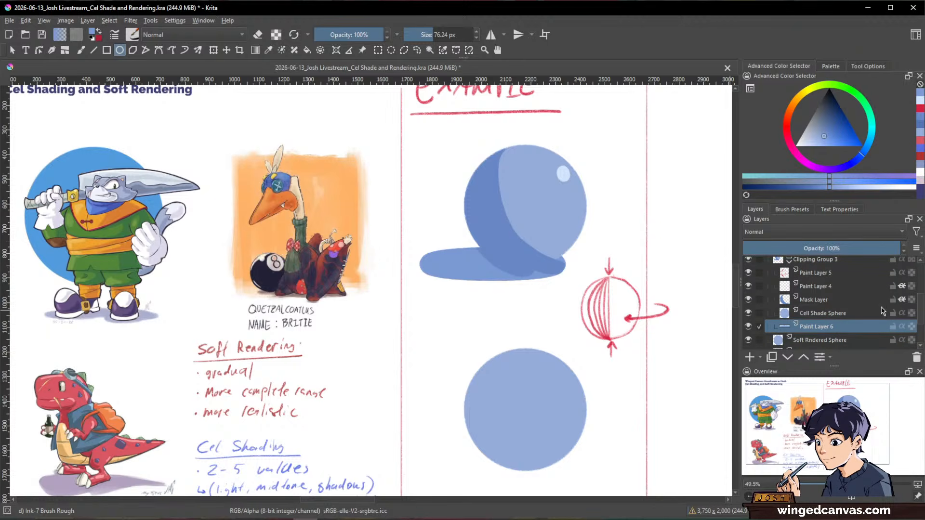
click(846, 301)
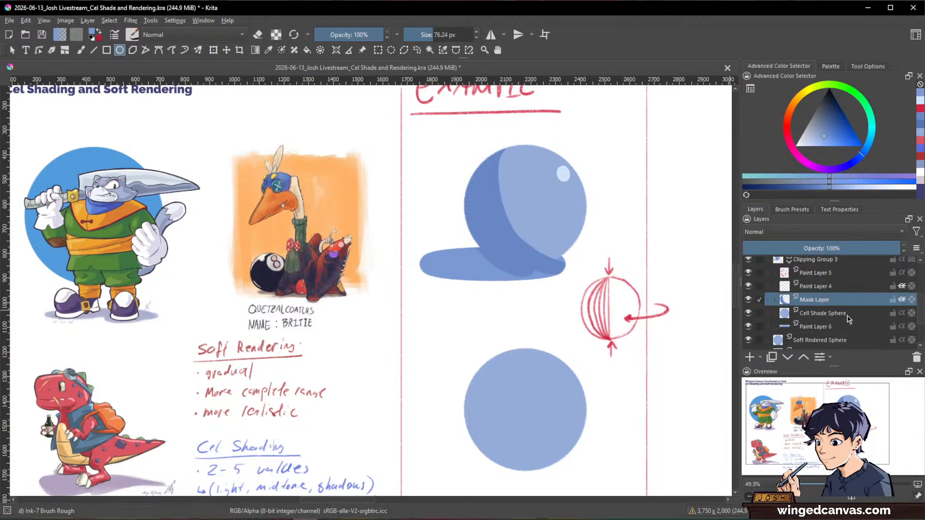
click(802, 327)
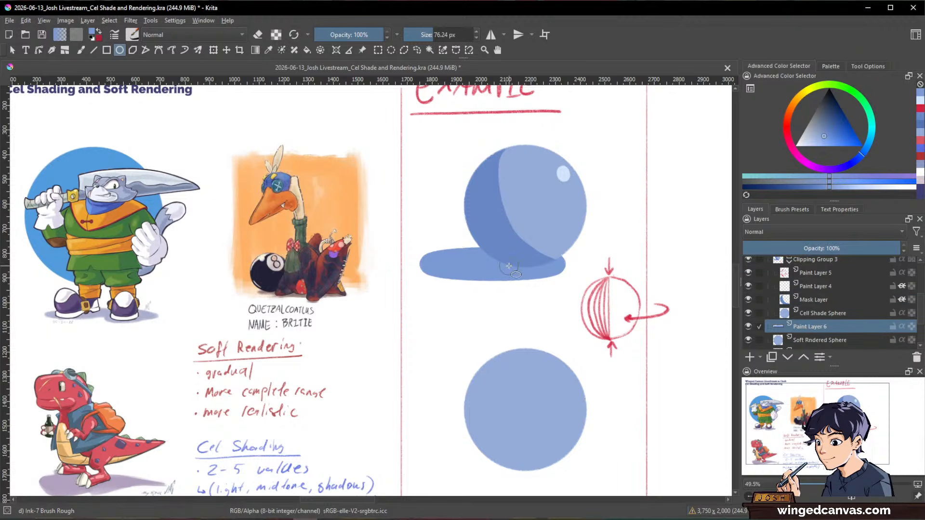
drag(423, 28, 409, 35)
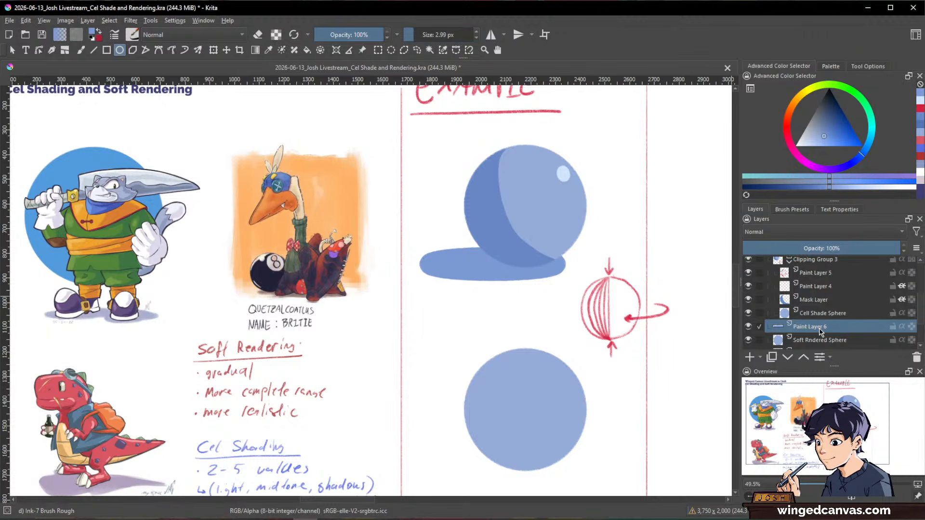
key(Delete)
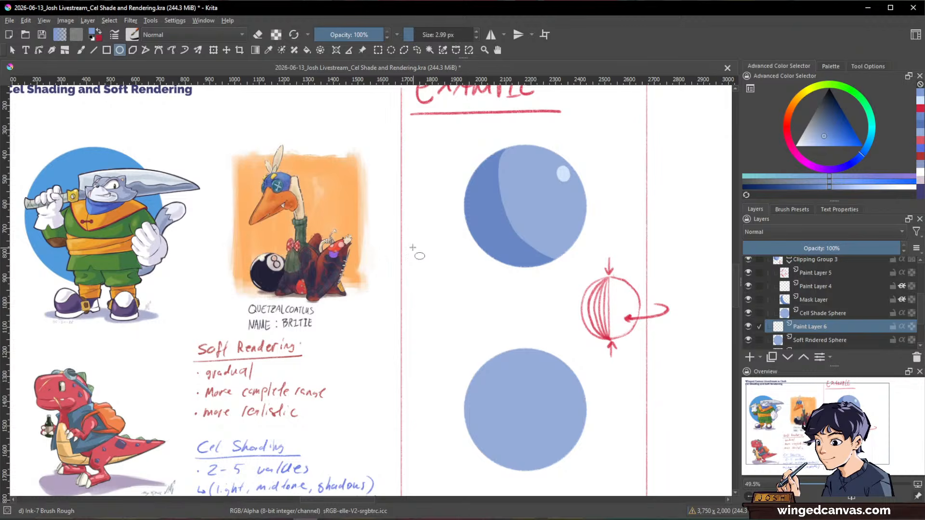
drag(428, 247, 564, 272)
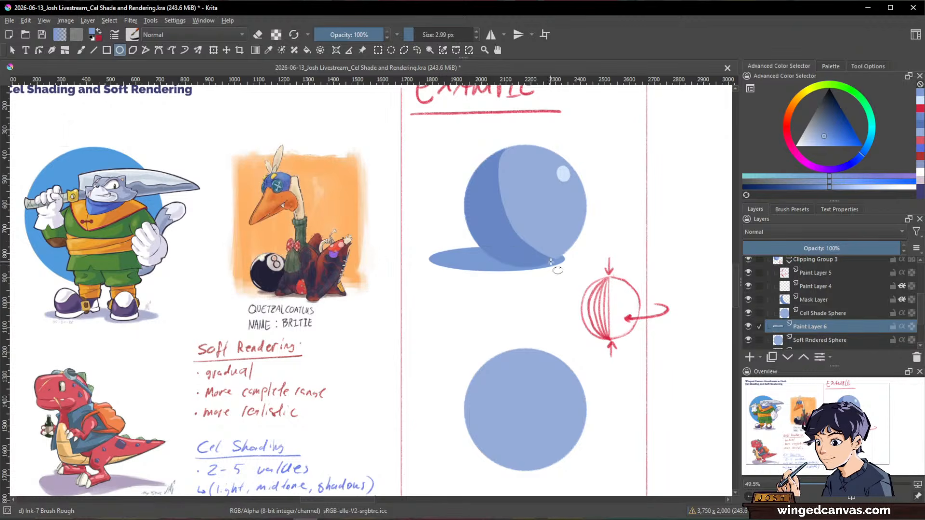
scroll(563, 270, down, 2)
scroll(578, 249, up, 1)
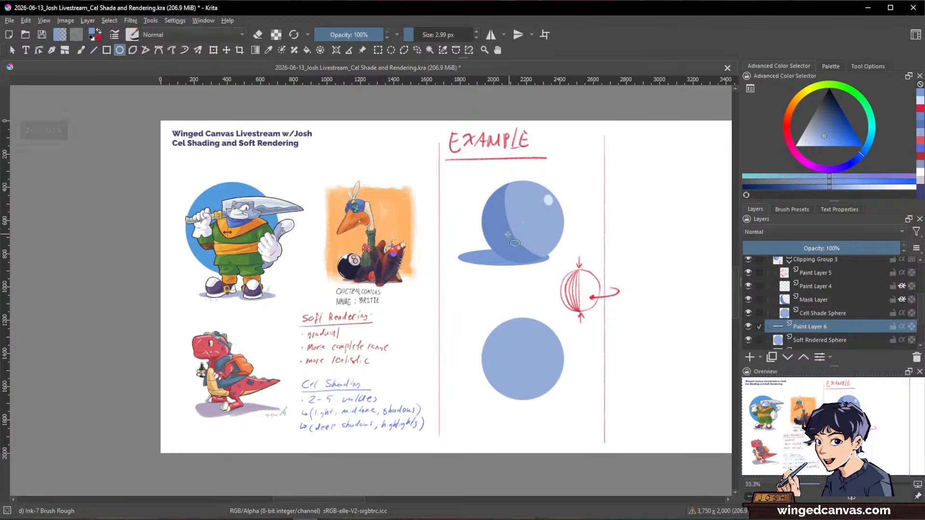
scroll(514, 253, up, 1)
- On Paint Layer 4, pick a blue near the sphere's shadow tone and brush a reflected-light band along the sphere's left edge
click(821, 301)
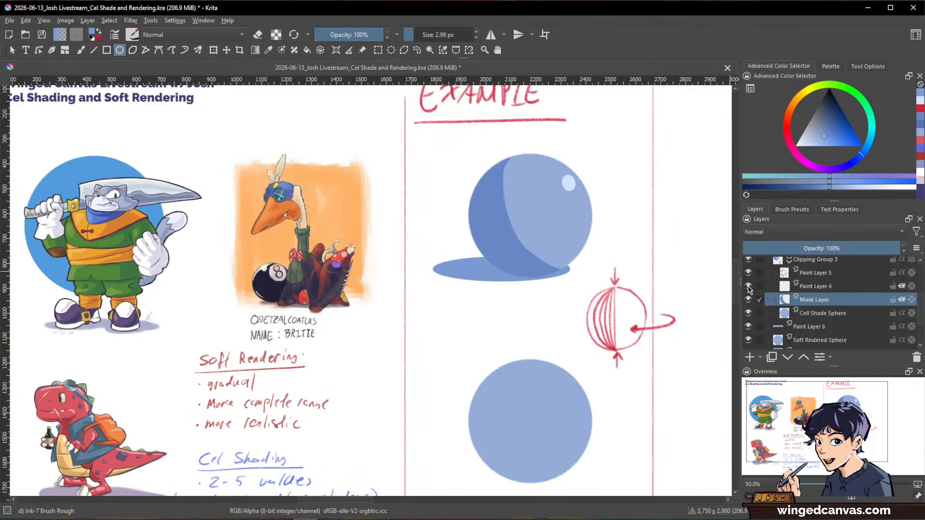
click(827, 288)
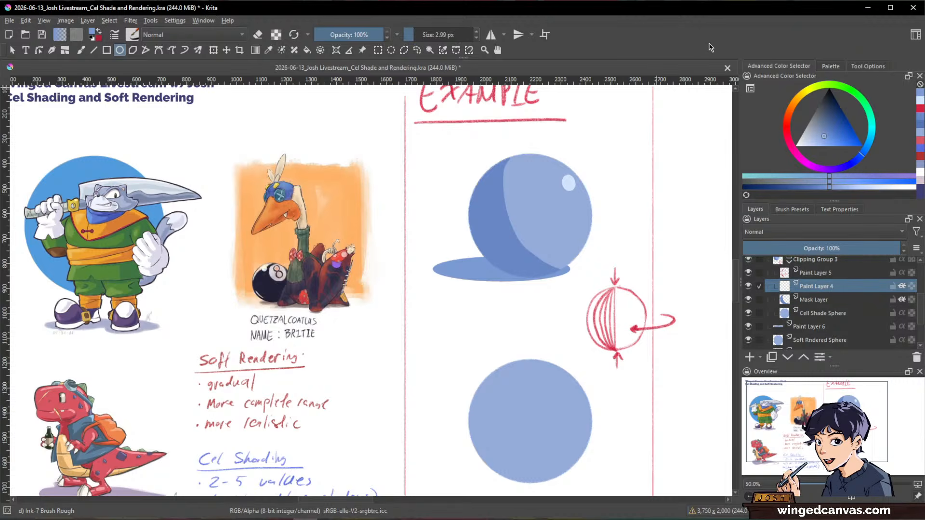
key(b)
mouse_move(502, 228)
mouse_down()
mouse_move(635, 225)
mouse_move(641, 254)
mouse_move(587, 262)
mouse_up()
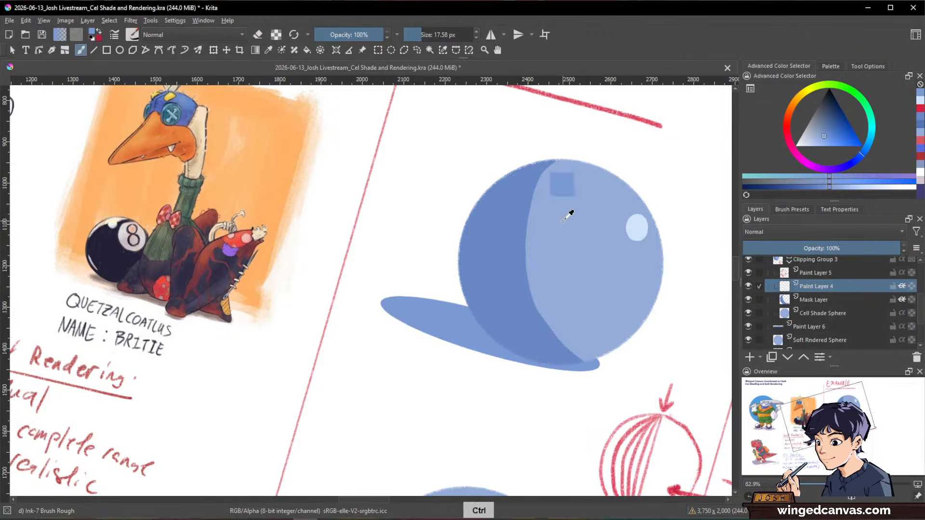
ctrl+click(514, 294)
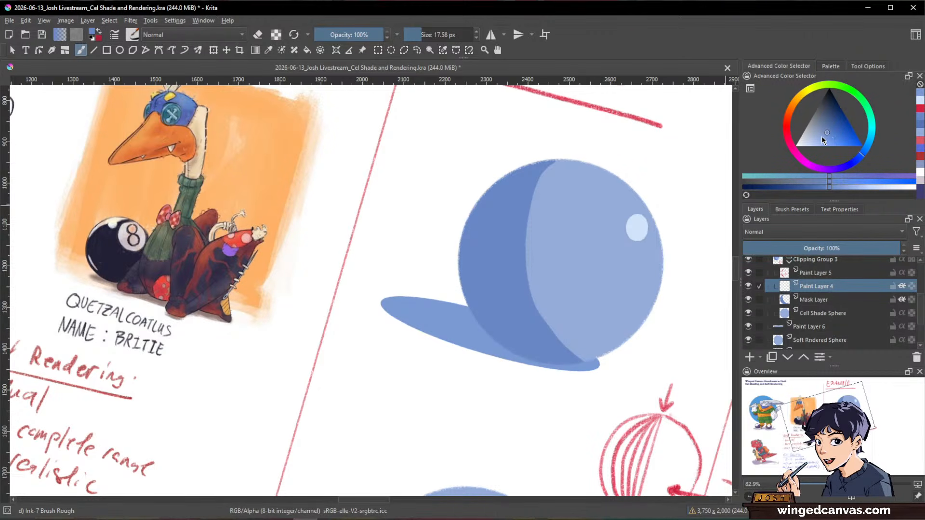
ctrl+click(566, 284)
click(822, 136)
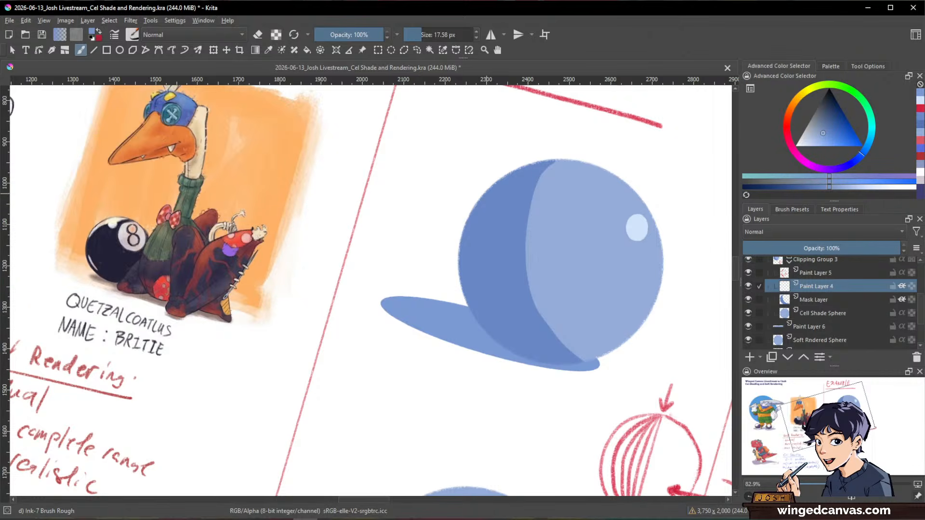
mouse_move(490, 198)
mouse_down()
mouse_move(498, 198)
mouse_move(462, 262)
mouse_move(476, 205)
mouse_move(477, 319)
mouse_up()
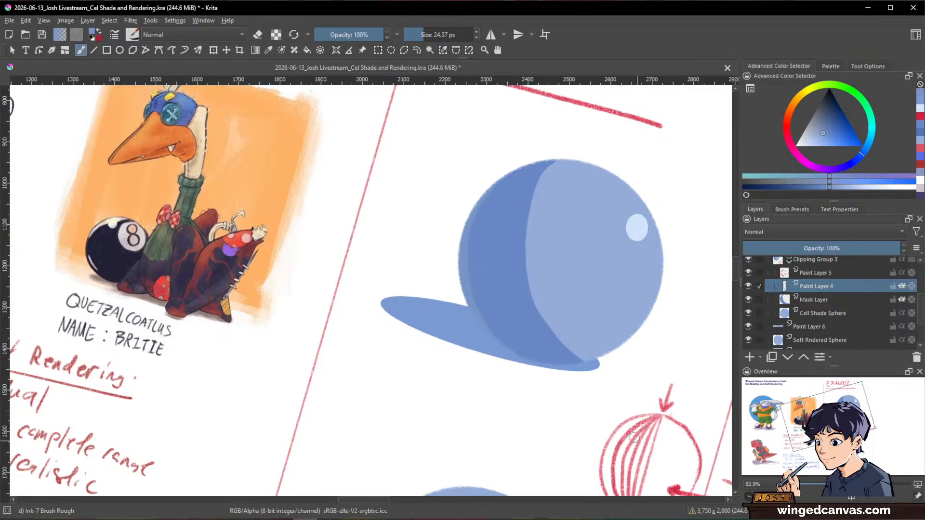
- Pick a lighter blue and paint the reflected light along the upper sphere's left and lower-left rim
ctrl+click(608, 172)
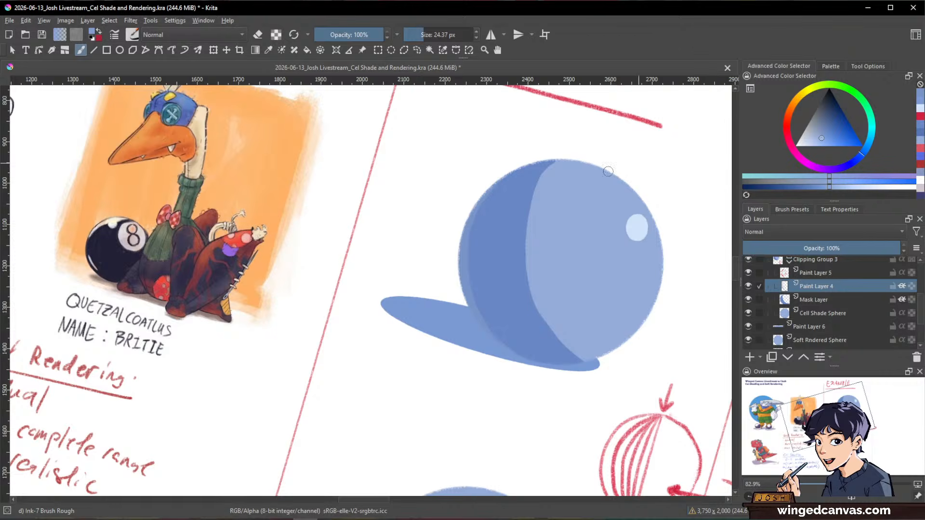
mouse_move(464, 237)
mouse_down()
mouse_move(466, 287)
mouse_move(507, 347)
mouse_up()
drag(643, 267, 609, 375)
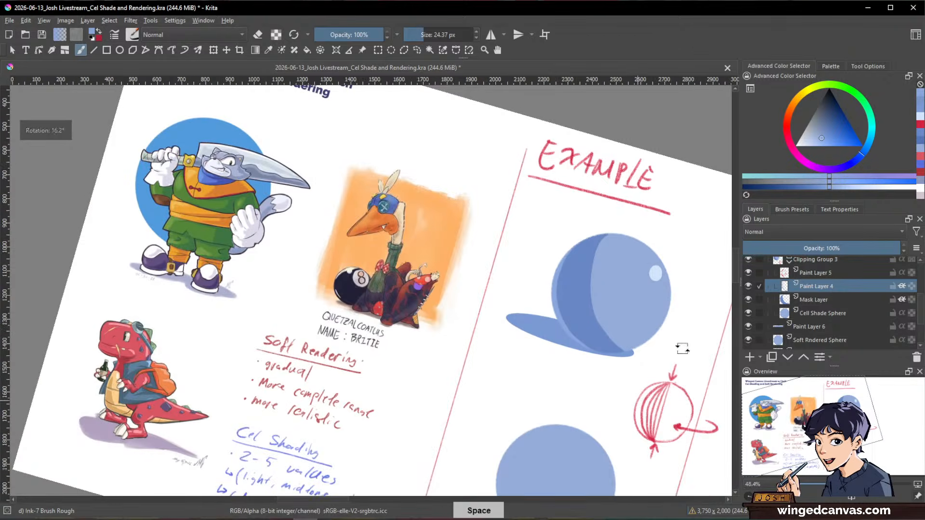
drag(681, 348, 557, 388)
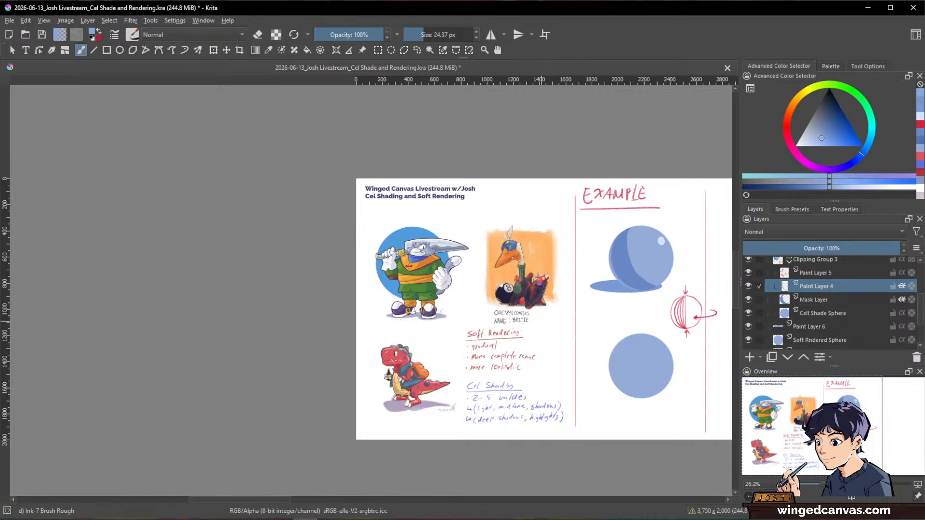
drag(622, 276, 552, 213)
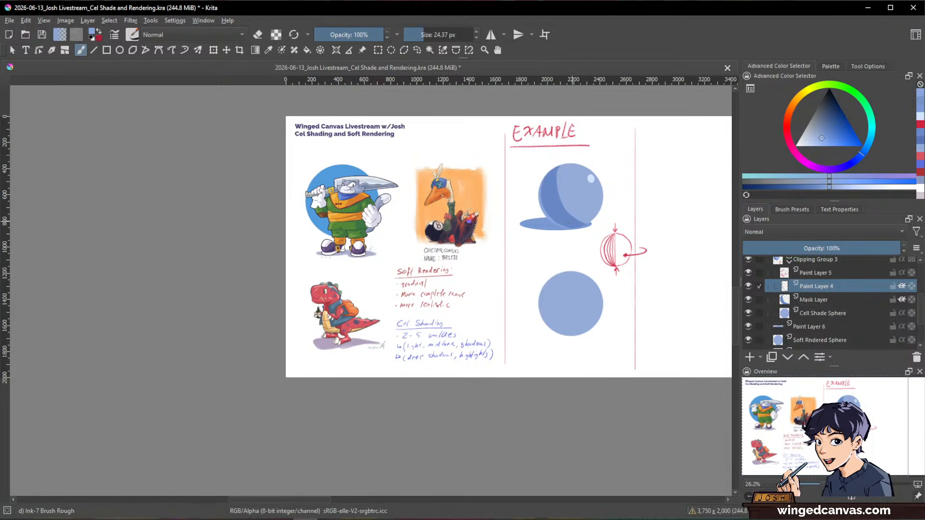
scroll(594, 252, up, 2)
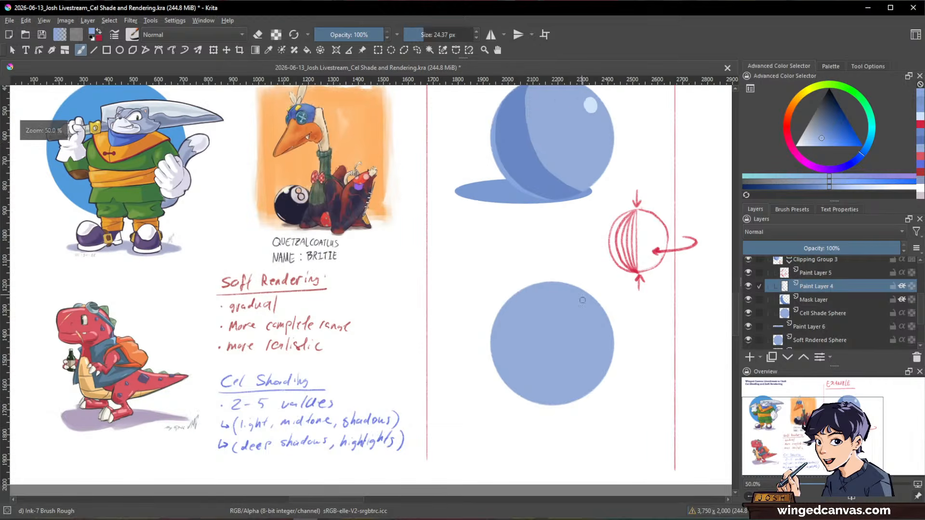
- Collapse Clipping Group 3 and group it together with Paint Layer 6
click(789, 261)
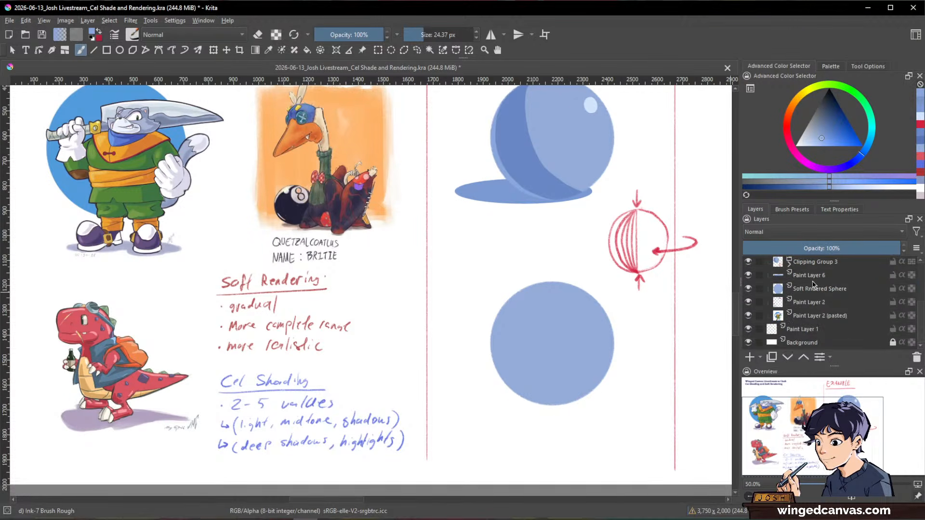
double_click(817, 262)
ctrl+click(875, 277)
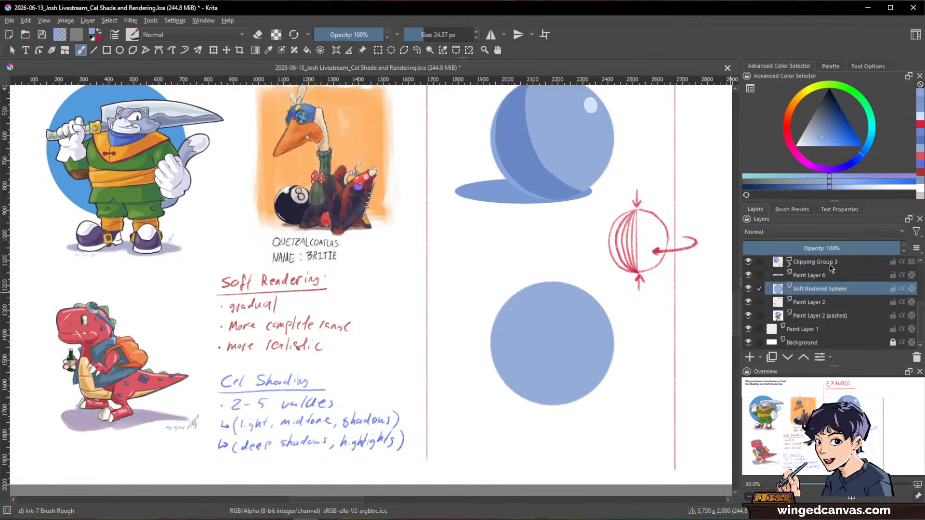
key(ctrl+g)
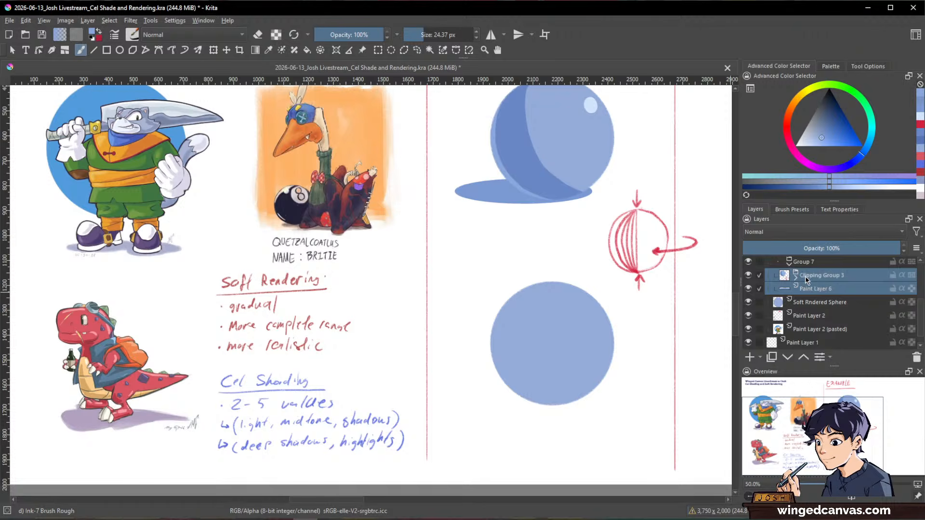
- Rename Clipping Group 3 as "Cell Shaded Ball" and move Paint Layer 5 out of it, directly above it within Group 7
double_click(805, 275)
text(cell)
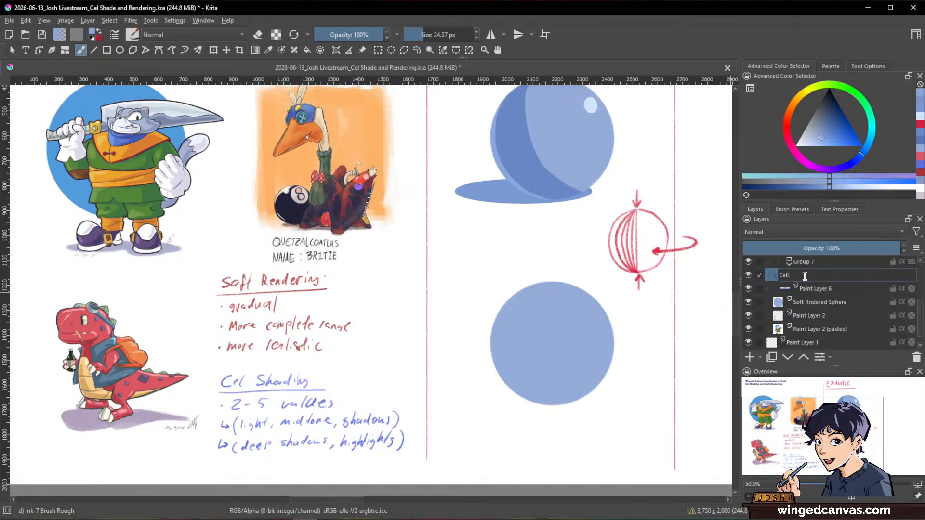
text( Shaded Ball)
key(Return)
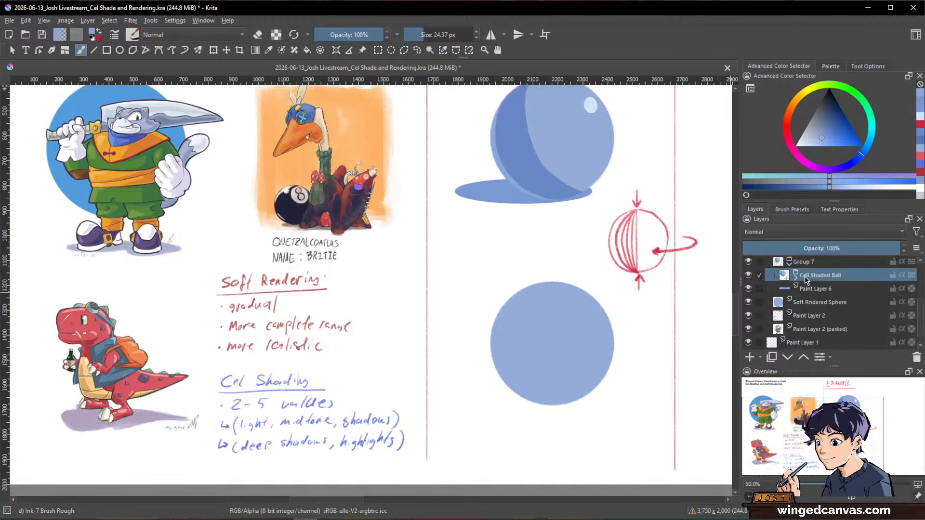
mouse_move(819, 288)
mouse_down()
mouse_move(821, 276)
mouse_move(842, 267)
mouse_move(841, 281)
mouse_up()
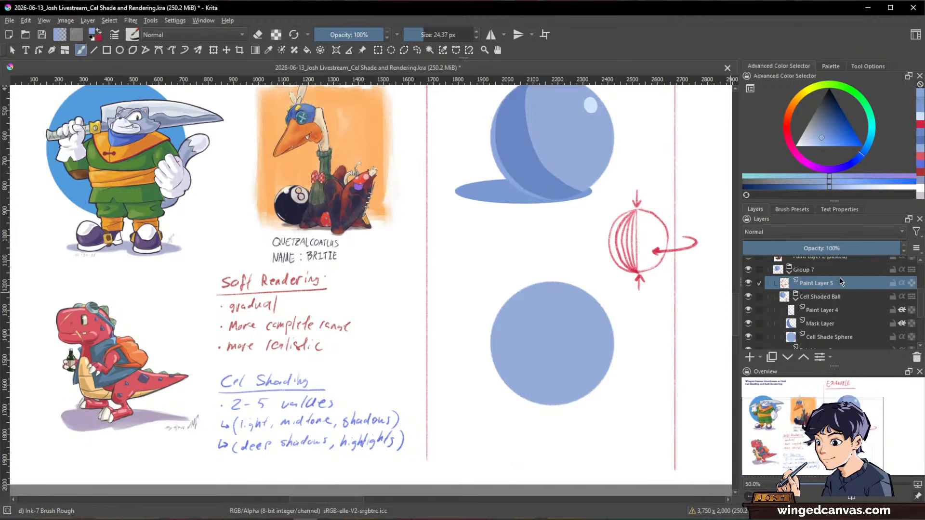
- Move Group 7 out of the Ref group so it sits above it, and collapse Ref
scroll(813, 304, up, 2)
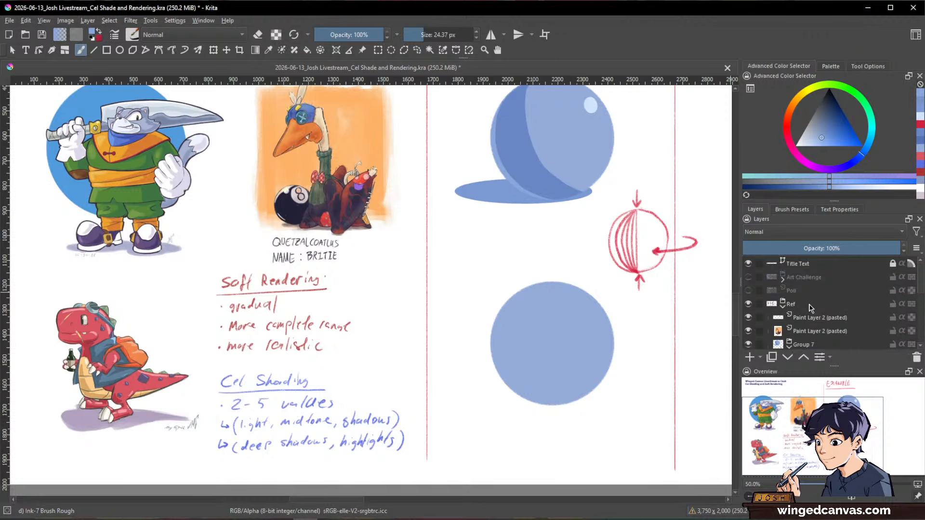
scroll(808, 304, down, 1)
click(784, 269)
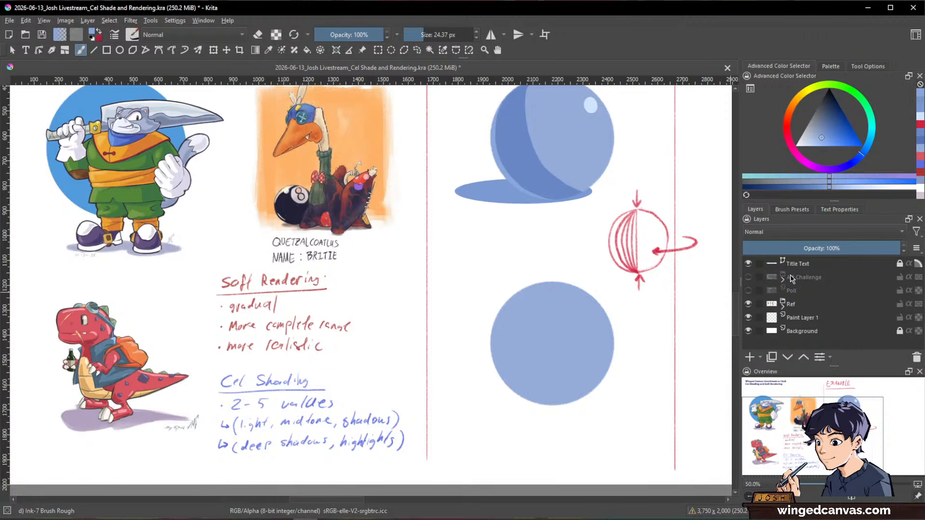
click(782, 306)
scroll(814, 313, down, 1)
drag(810, 311, 813, 272)
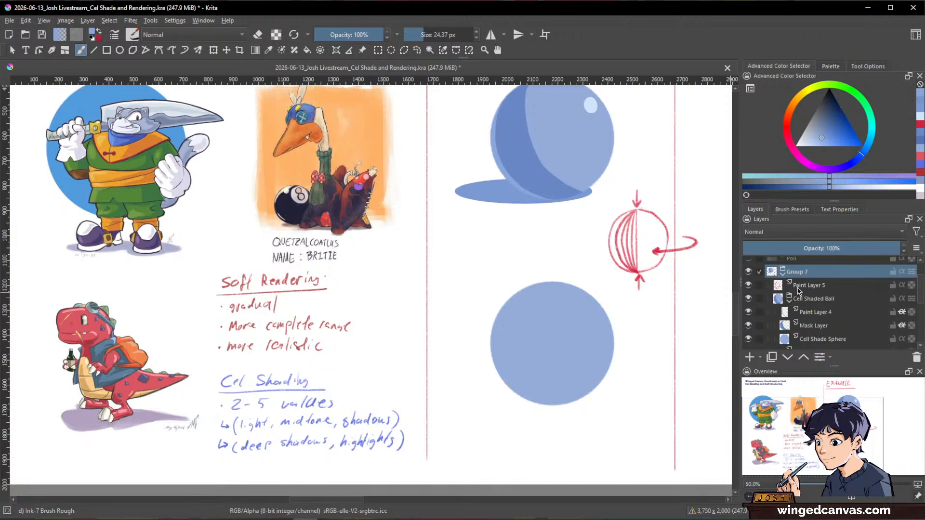
scroll(790, 289, down, 3)
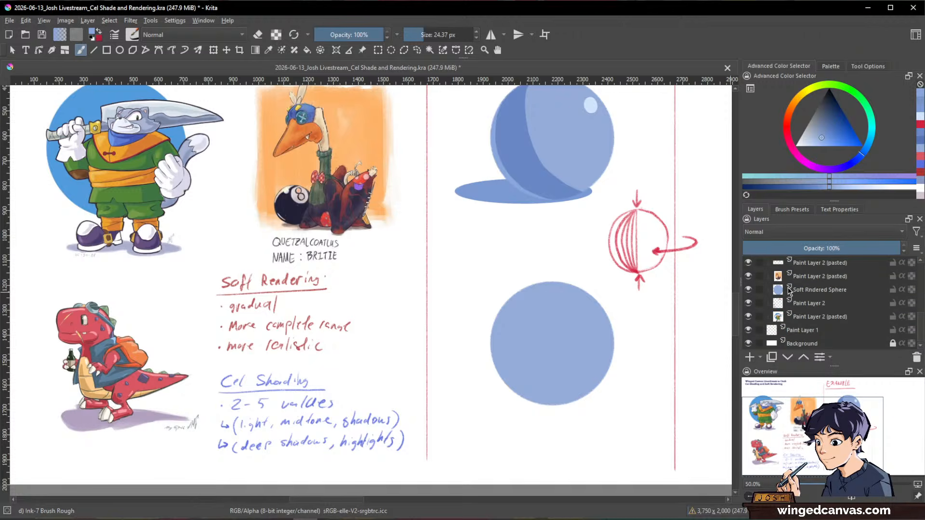
scroll(789, 291, up, 2)
click(783, 291)
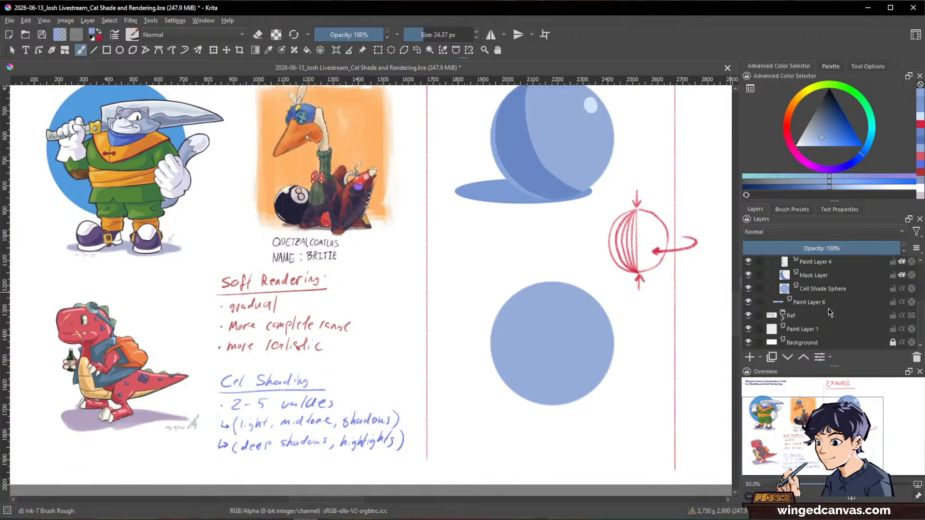
- Select the Cell Shade Sphere layer inside the Cell Shaded Ball group
scroll(826, 316, up, 1)
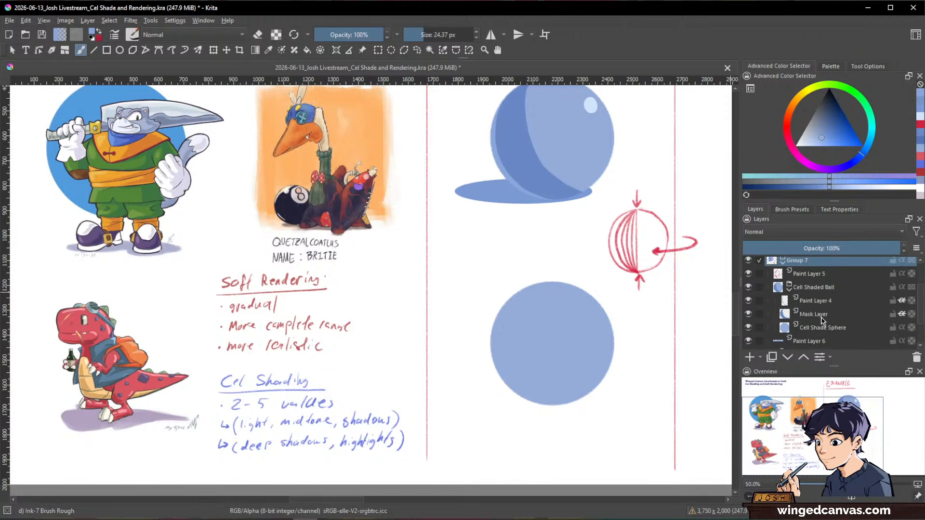
mouse_move(813, 329)
mouse_down()
mouse_move(821, 345)
mouse_move(820, 316)
mouse_up()
click(790, 286)
click(790, 286)
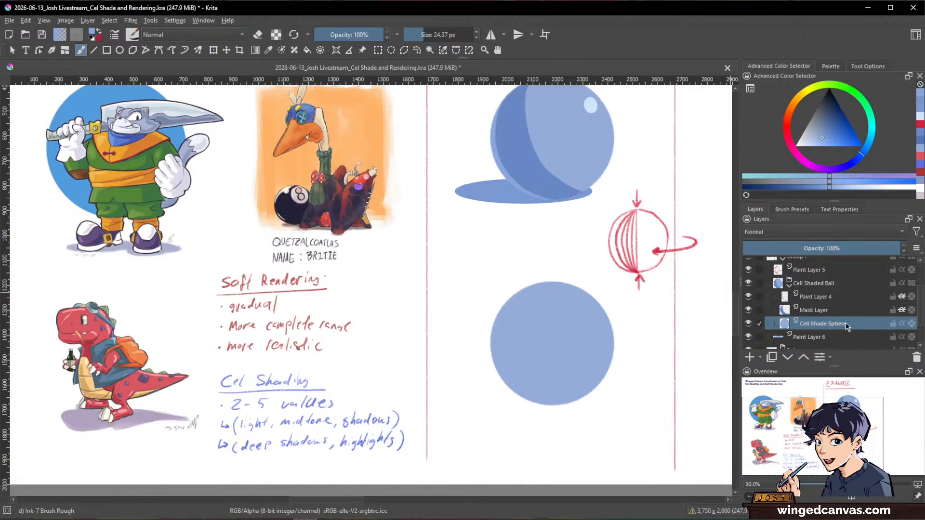
- Collapse the Cell Shaded Ball group and the Group 7 that contains it
click(789, 286)
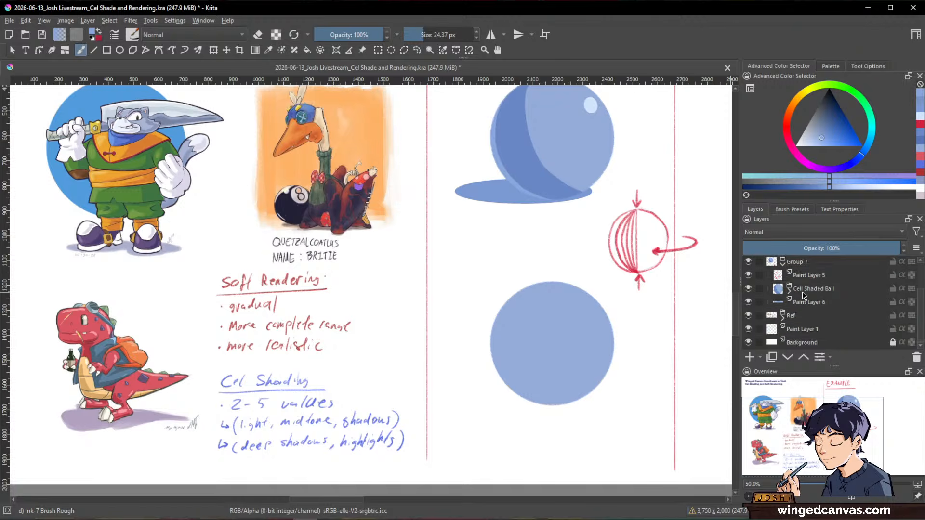
scroll(786, 303, up, 2)
click(783, 307)
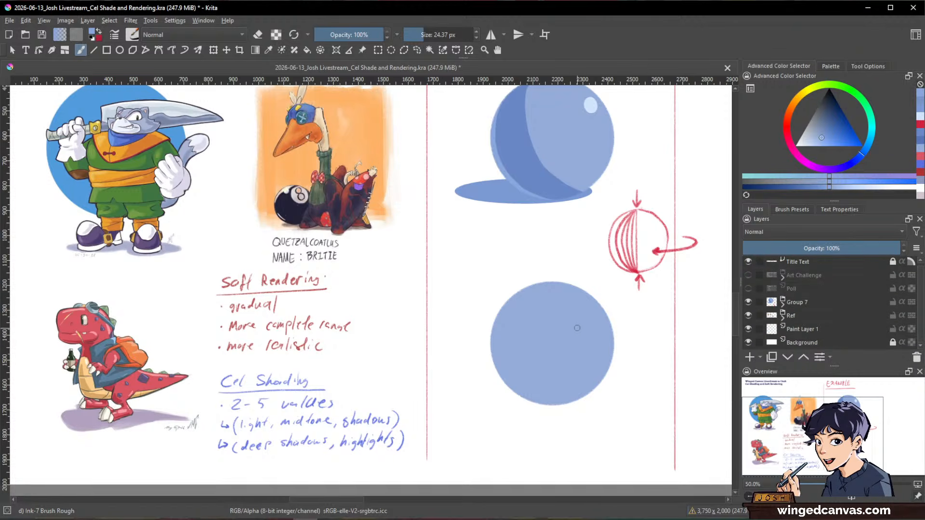
- Move the Soft Rndered Sphere layer out of the Ref group so it sits directly above it, and collapse Ref
click(782, 315)
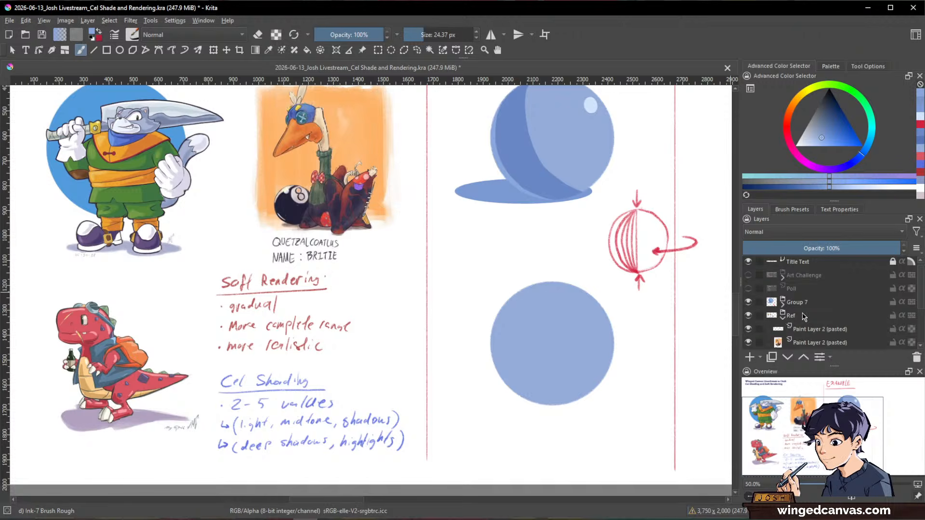
scroll(814, 293, down, 3)
scroll(814, 294, up, 3)
drag(818, 330, 817, 289)
click(782, 301)
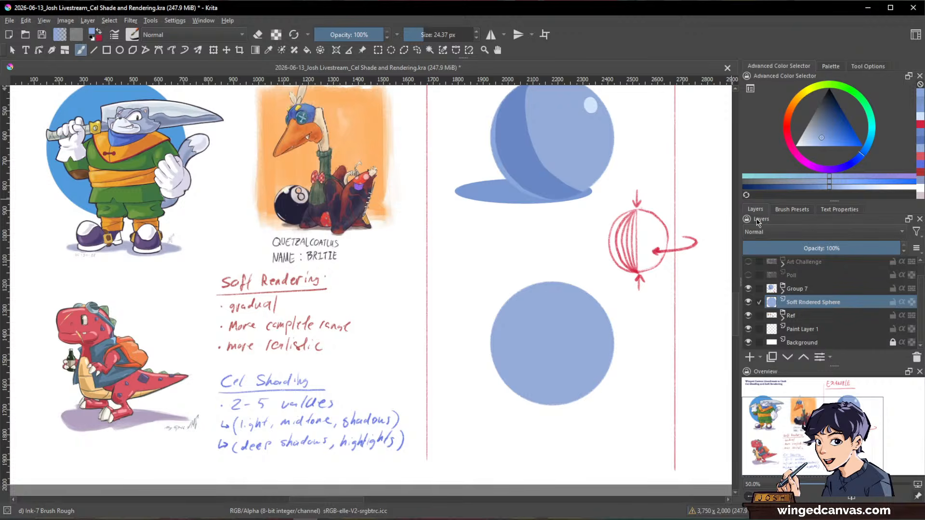
- Dock the Layers docker as its own column on the left side of the workspace and narrow it
drag(757, 222, 25, 112)
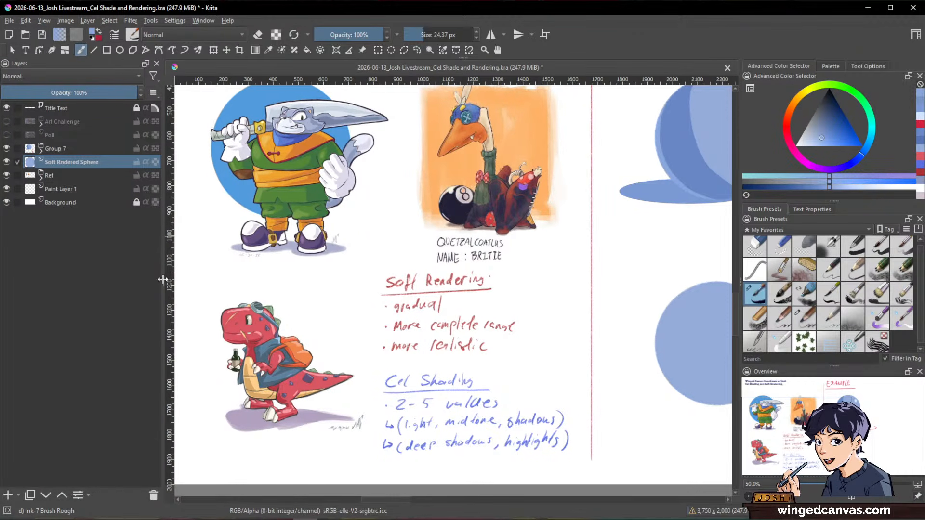
drag(162, 280, 140, 275)
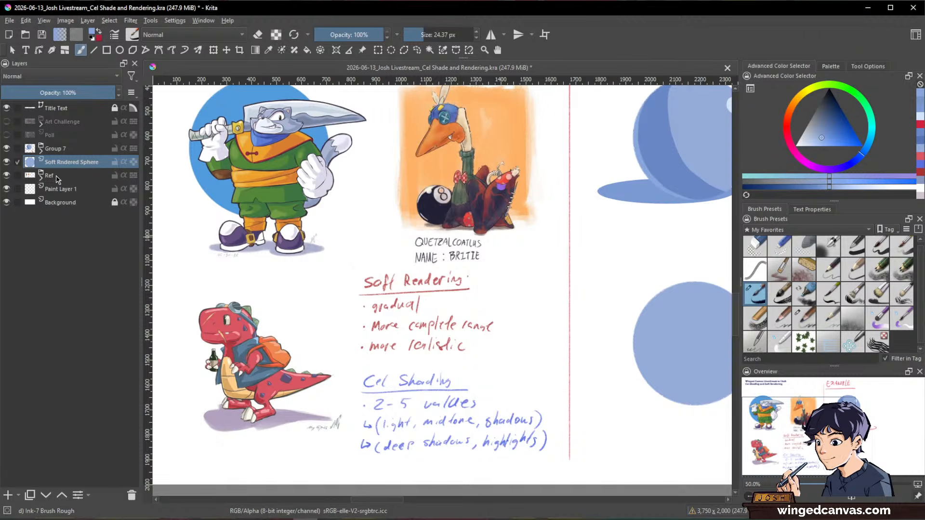
- Check what Ref contains by toggling its visibility, and move Paint Layer 2 out of it, directly below Soft Rndered Sphere
click(7, 176)
click(7, 176)
click(42, 177)
drag(73, 220, 74, 175)
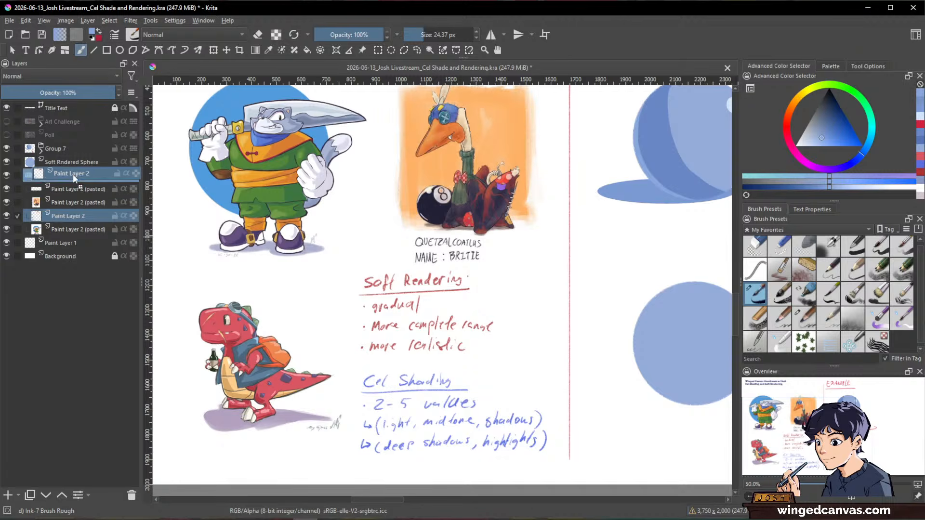
click(42, 191)
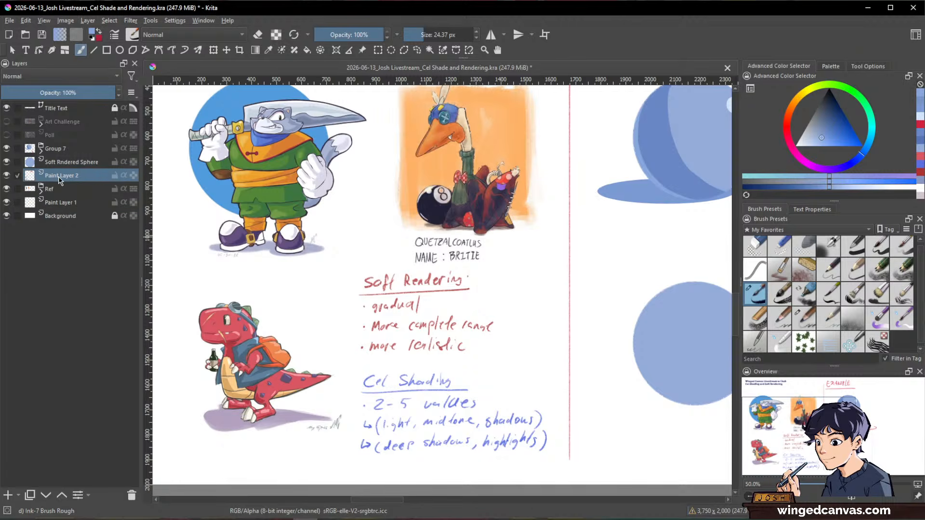
- Rename Group 7 as "Cel Shaded Ball"
double_click(56, 150)
text(Cel)
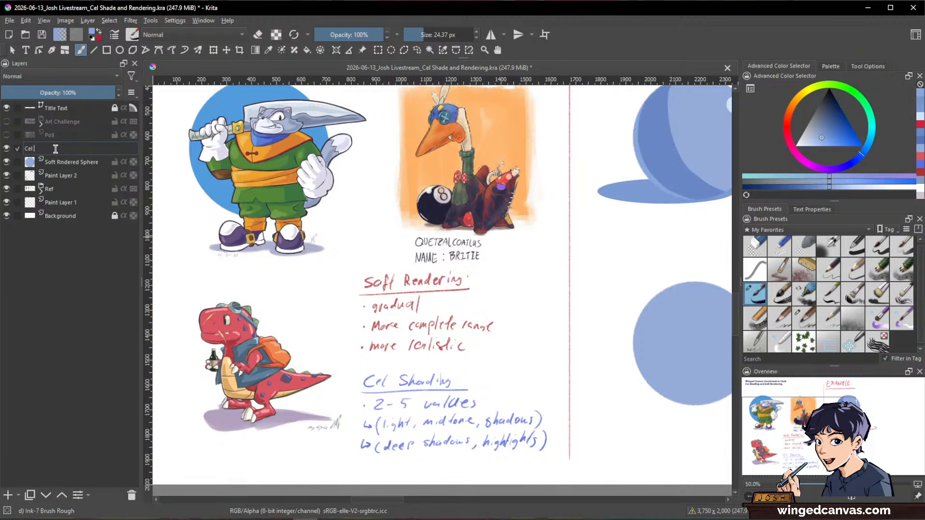
text( Shaded Ball)
key(Return)
- Put the Soft Rndered Sphere layer into a quick clipping group with a mask layer above it
click(63, 162)
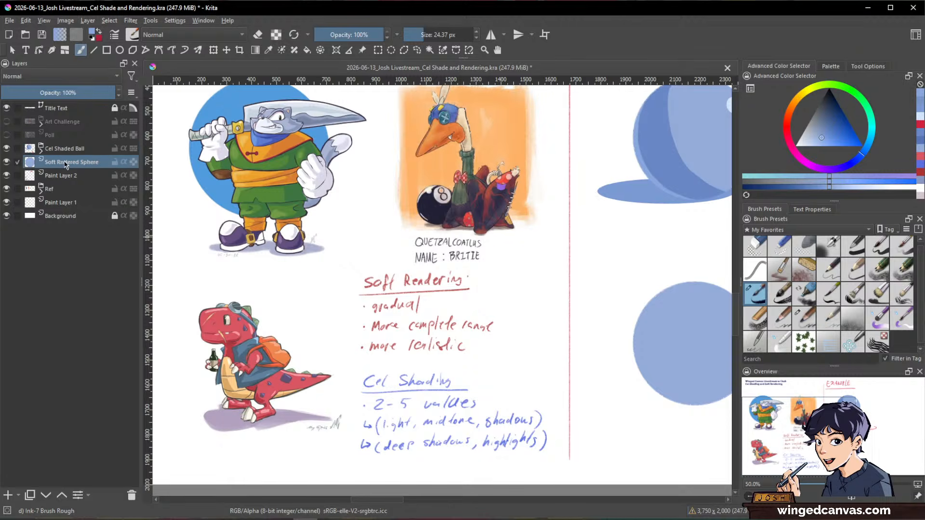
scroll(532, 203, down, 1)
drag(682, 200, 522, 230)
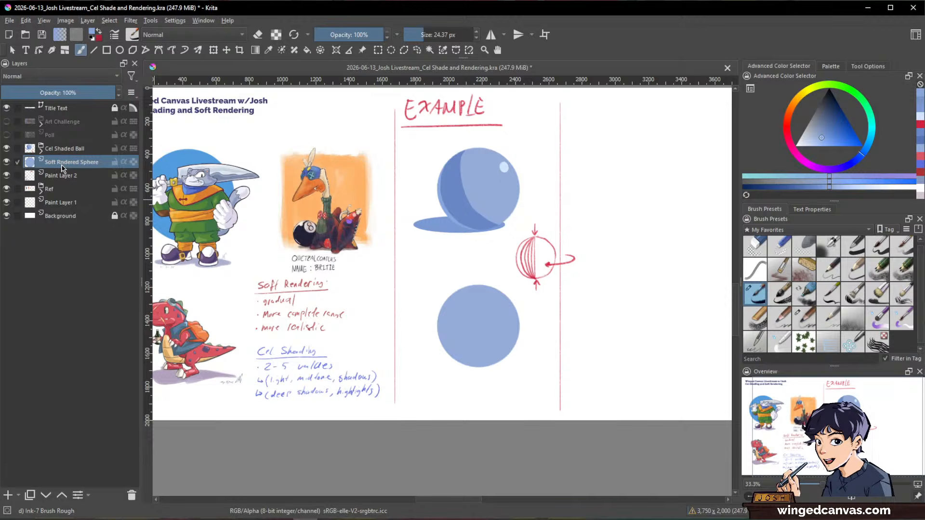
mouse_move(63, 163)
right_click(69, 163)
mouse_move(140, 317)
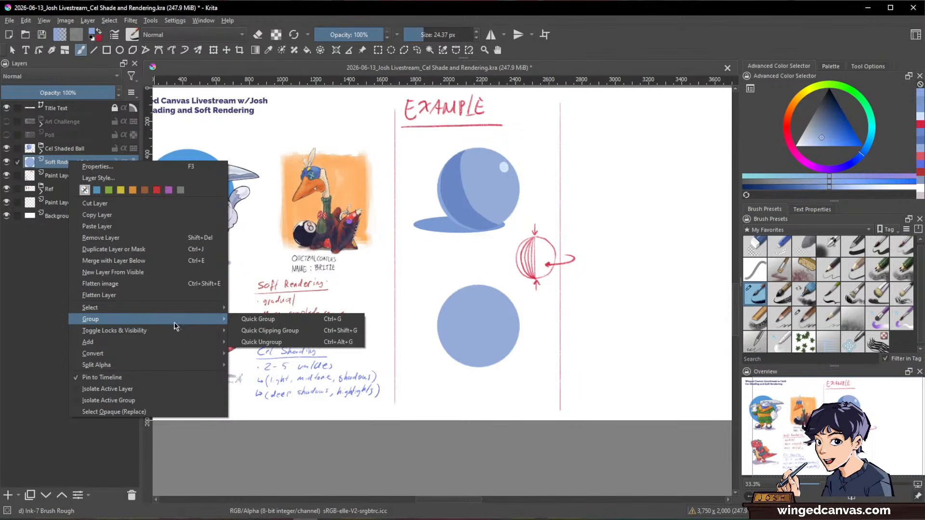
click(260, 330)
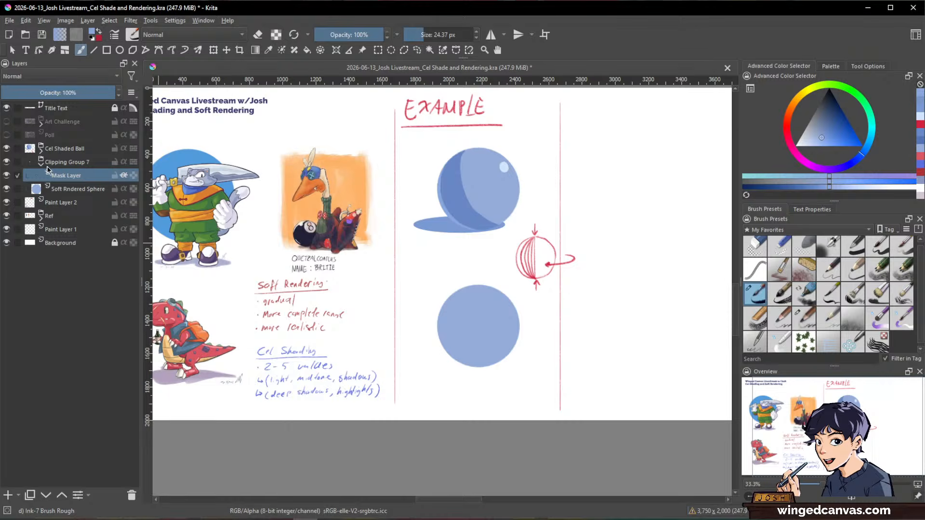
- Choose the Airbrush Soft preset for the Mask Layer and reduce its brush size to about 276 px
scroll(489, 324, up, 1)
drag(512, 307, 545, 365)
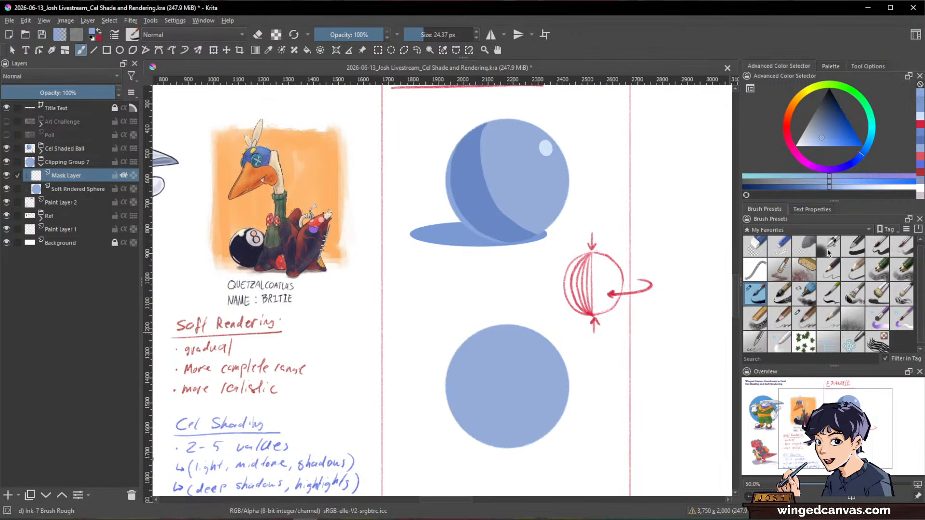
mouse_move(827, 253)
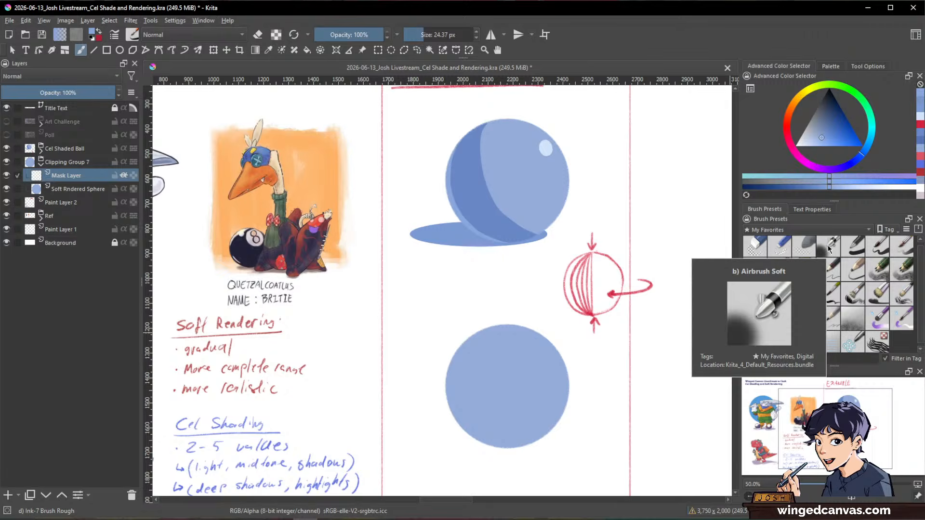
click(824, 247)
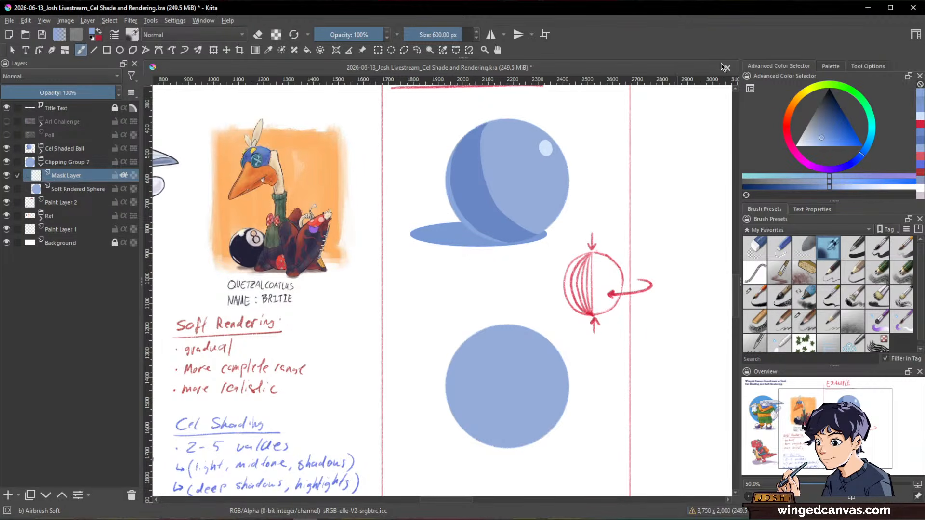
key(shift)
drag(648, 306, 587, 306)
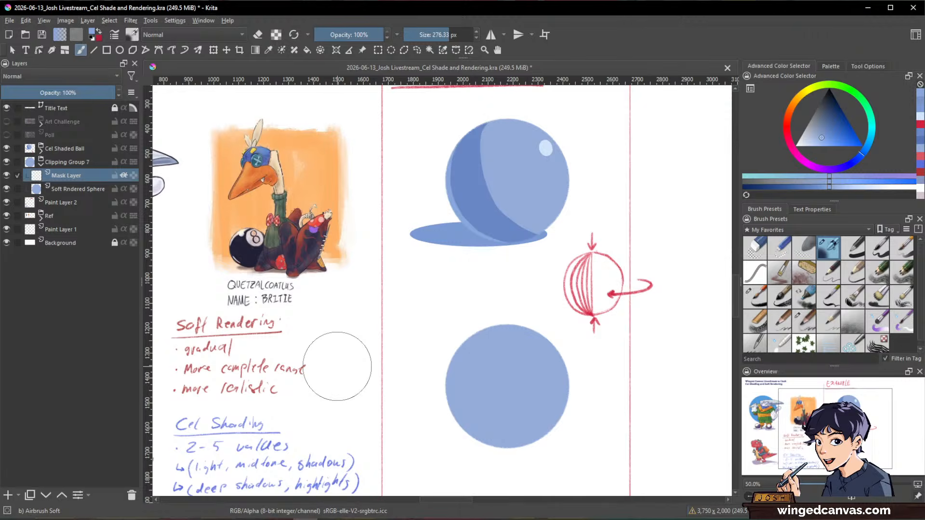
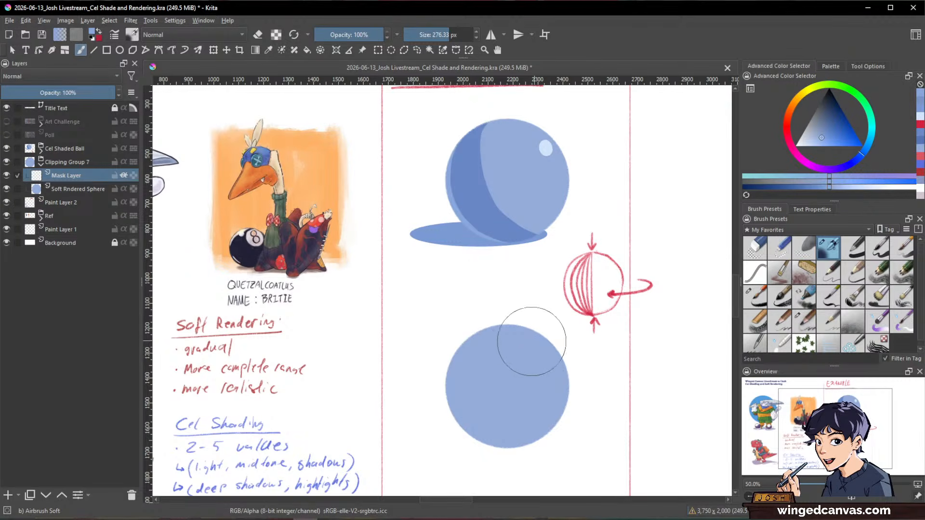
- Sample the shadow blue from the cel-shaded sphere and reduce the airbrush to about 205 px
key(shift)
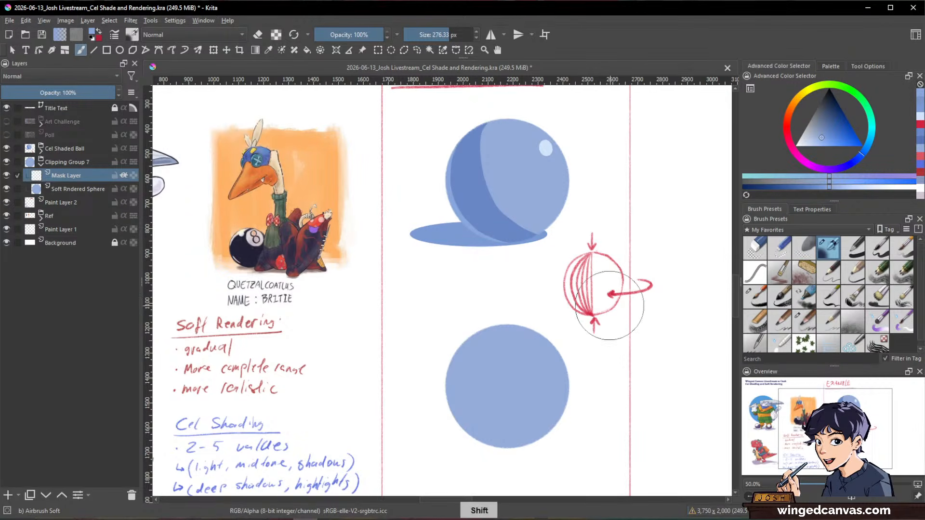
ctrl+click(492, 186)
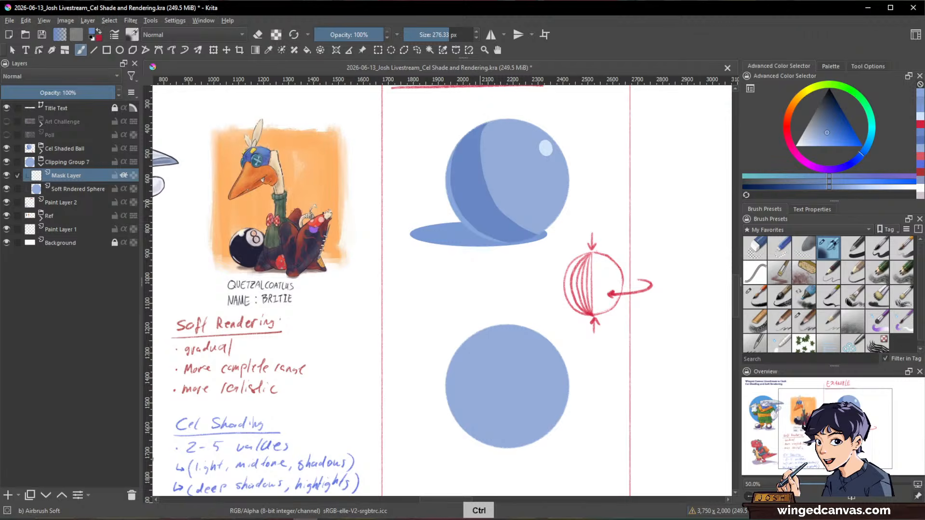
shift+drag(633, 301, 579, 305)
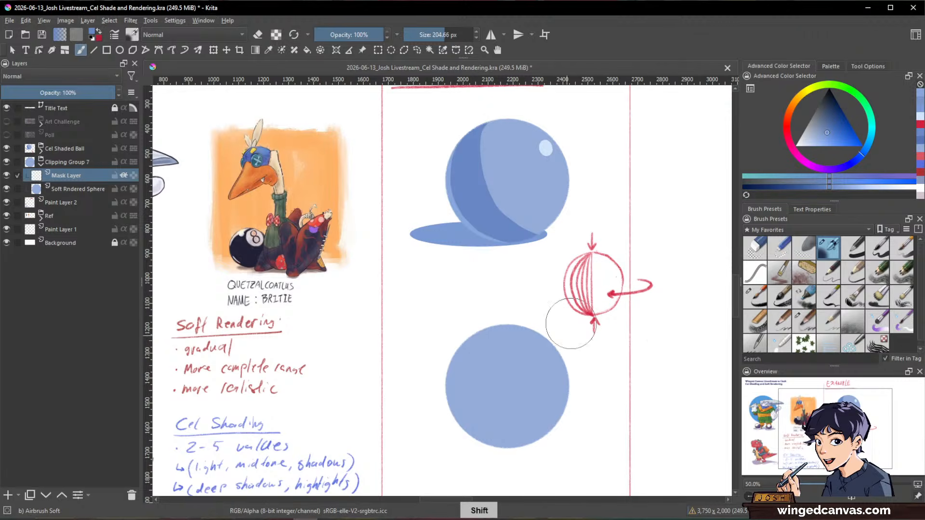
- Set the airbrush to about 188 px and paint a soft, curved shadow over the left and lower side of the lower sphere
key(space)
drag(651, 340, 644, 305)
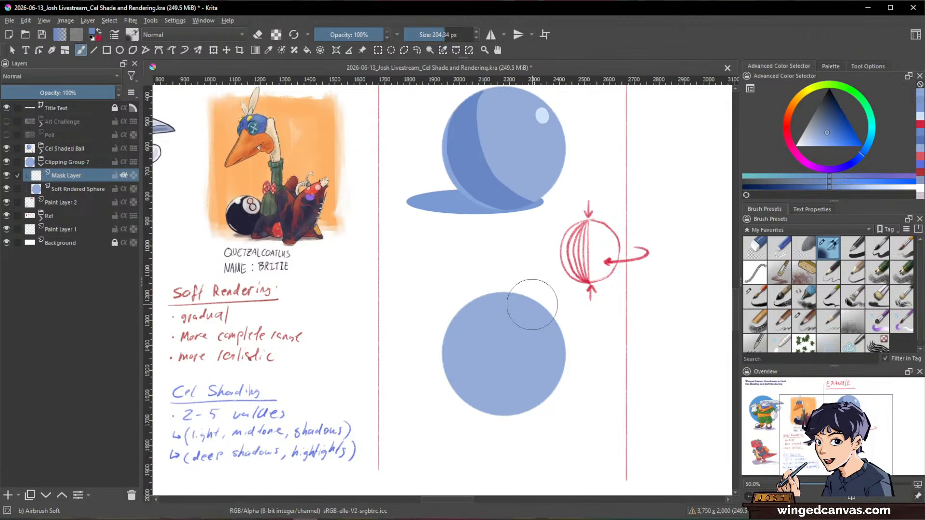
key(space)
drag(642, 213, 641, 266)
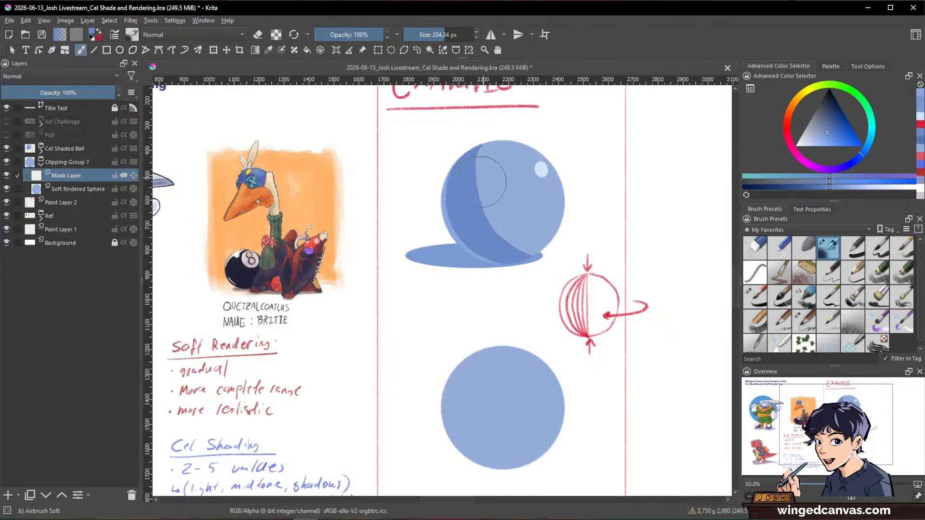
key(space)
drag(522, 189, 522, 119)
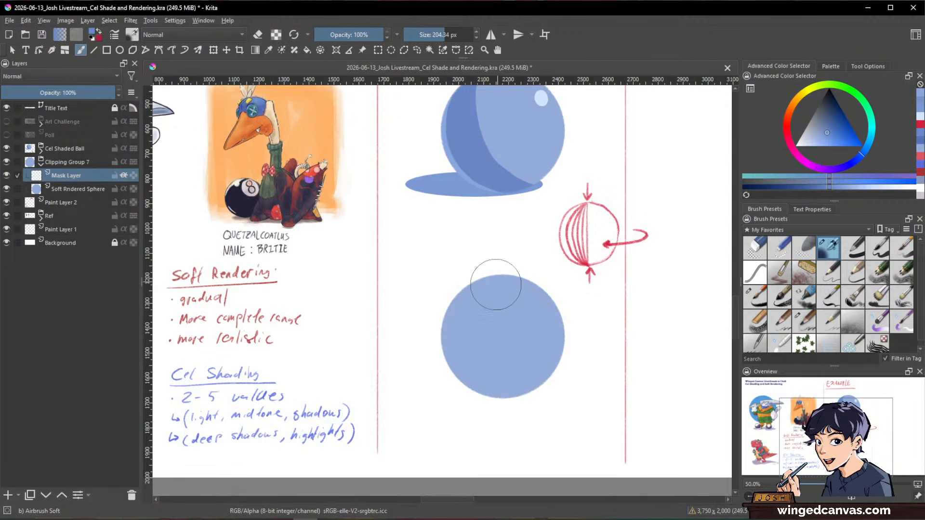
drag(494, 311, 477, 312)
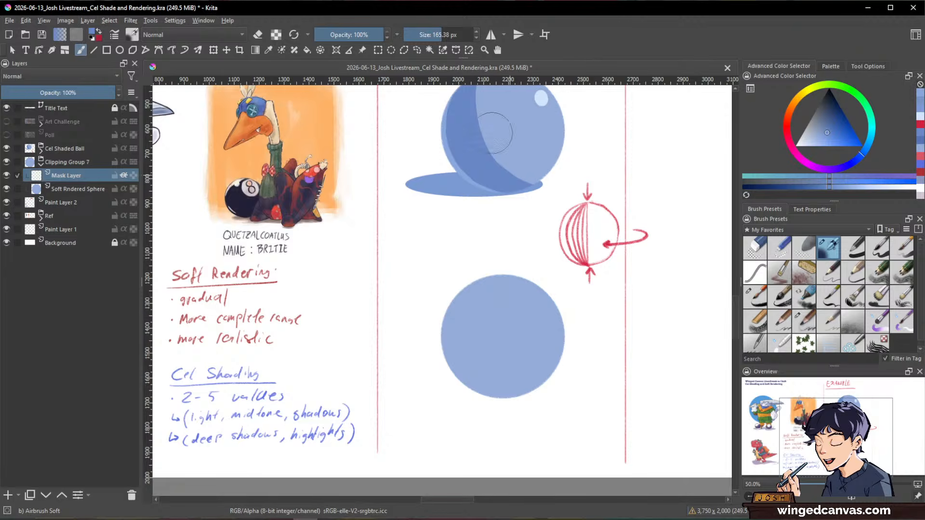
drag(464, 270, 477, 271)
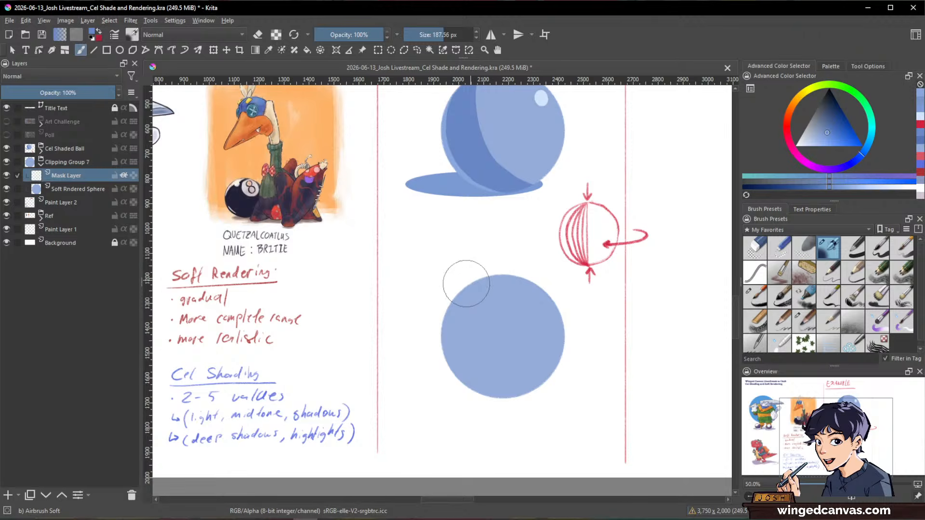
mouse_move(462, 281)
mouse_down()
mouse_move(454, 337)
mouse_move(467, 371)
mouse_move(515, 396)
mouse_move(465, 362)
mouse_move(460, 307)
mouse_up()
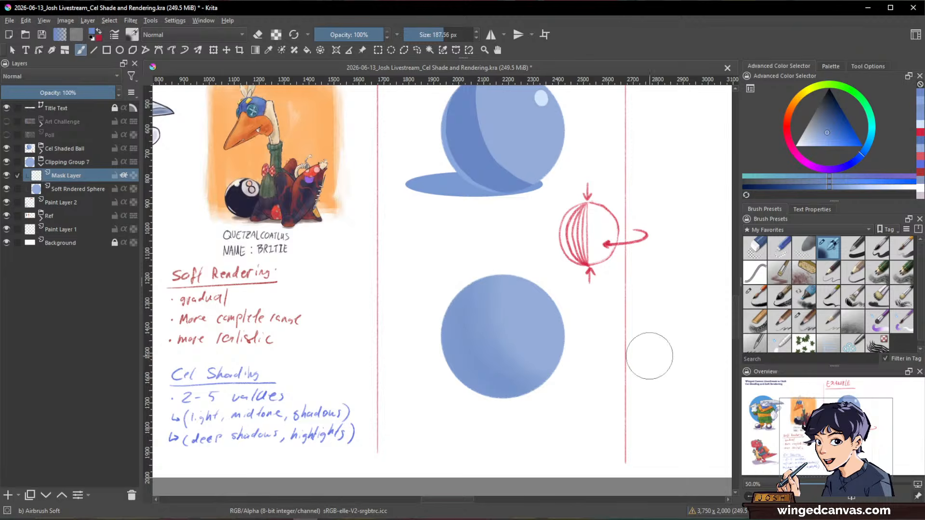
mouse_move(453, 302)
mouse_down()
mouse_move(484, 398)
mouse_move(442, 316)
mouse_move(561, 417)
mouse_up()
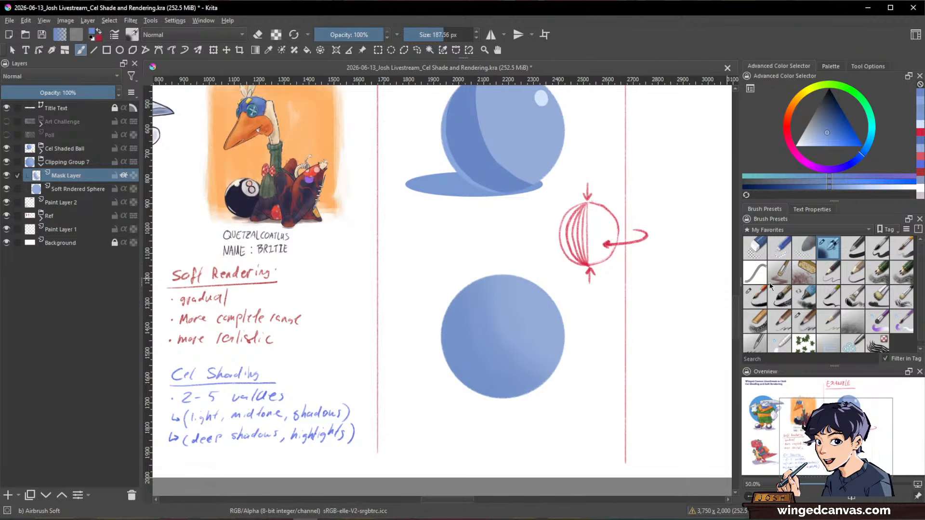
- Build up the soft shadow on the lower sphere with a smaller airbrush of about 128 to 154 px
key(space)
drag(646, 351, 645, 386)
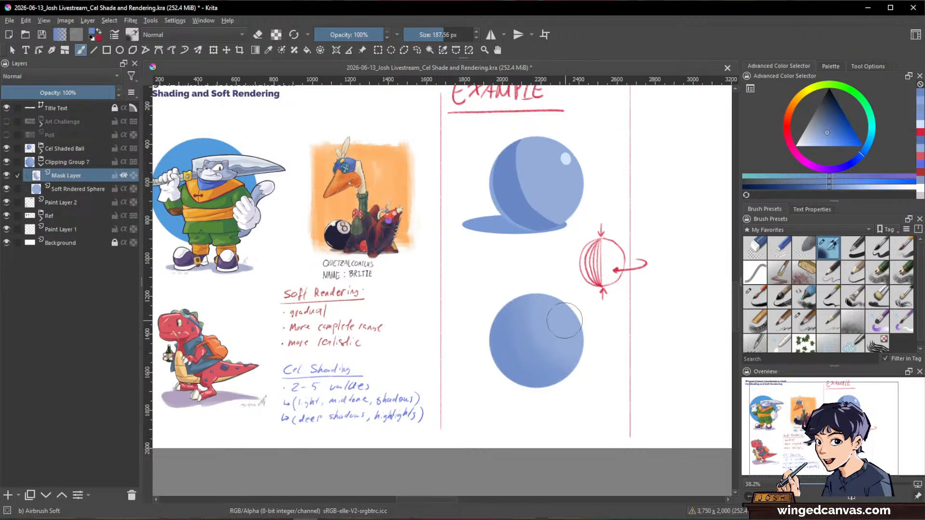
drag(553, 310, 553, 270)
drag(481, 321, 460, 321)
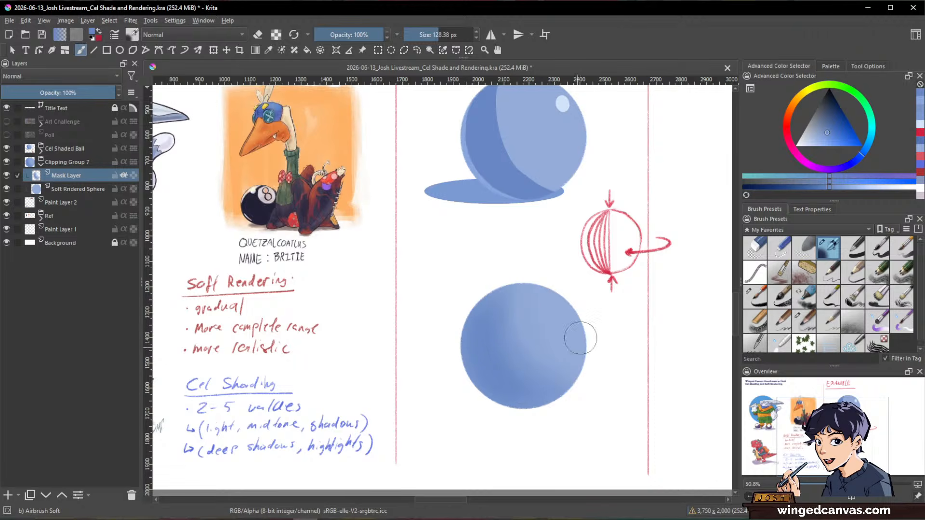
drag(523, 295, 535, 294)
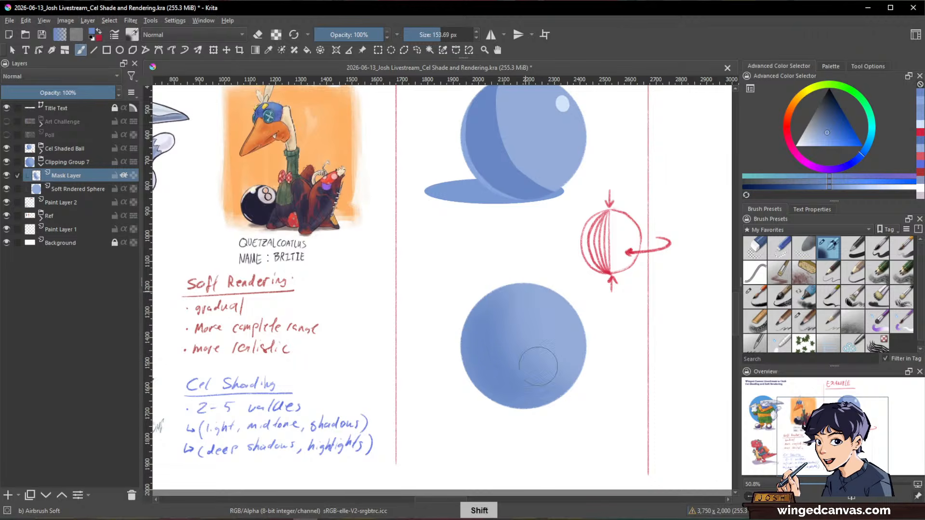
- Sample blues from both spheres and refine the lower sphere's soft shadow with the airbrush reduced to about 114 px
ctrl+click(525, 294)
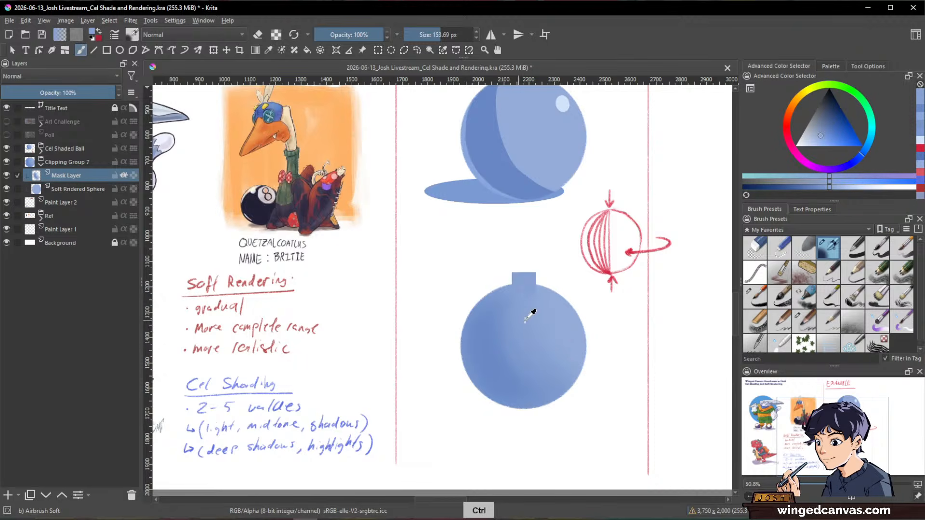
ctrl+click(525, 304)
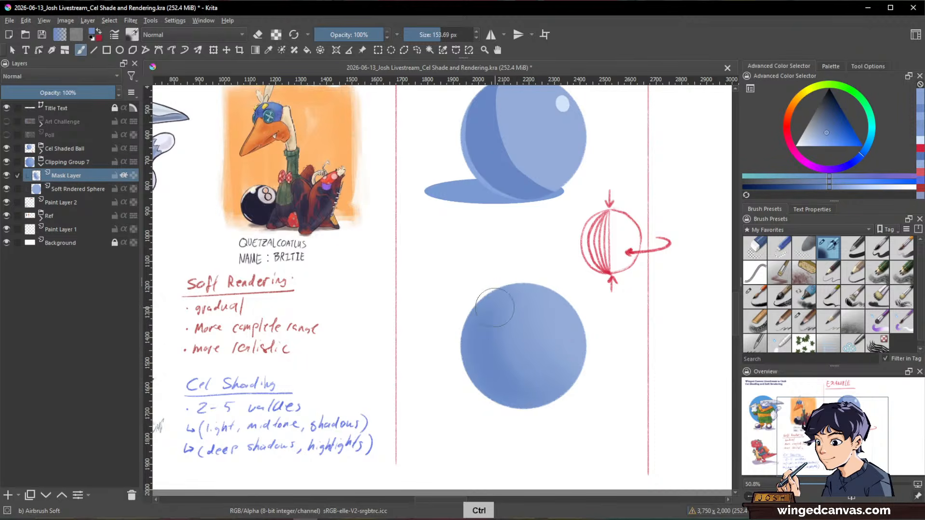
drag(502, 328, 495, 327)
ctrl+click(483, 363)
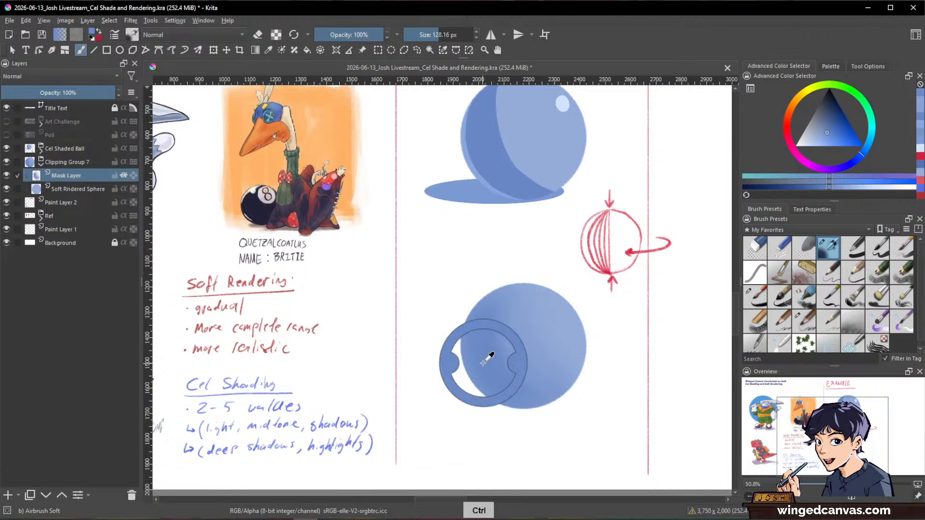
ctrl+click(495, 166)
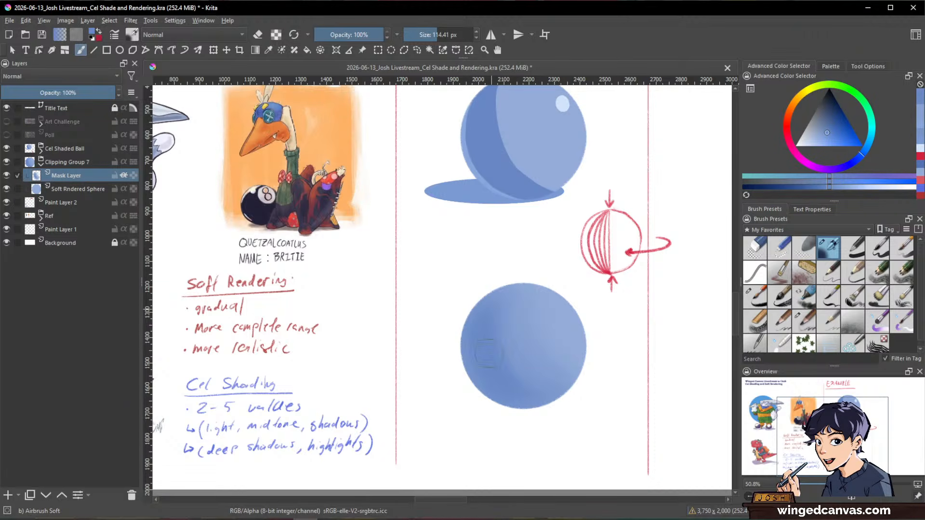
- Reduce the airbrush to about 94 px and build up the shadow on the upper left of the lower sphere
drag(604, 377, 636, 338)
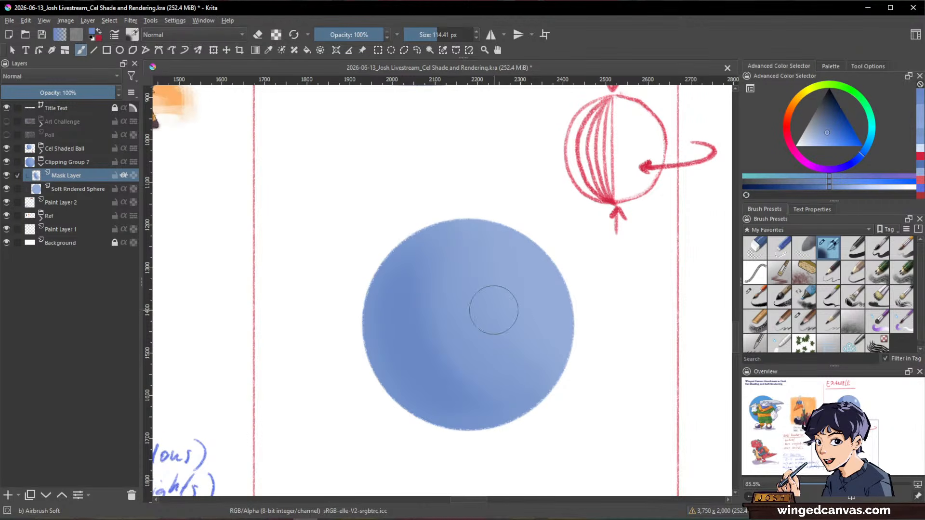
key(space)
key(space)
key(space)
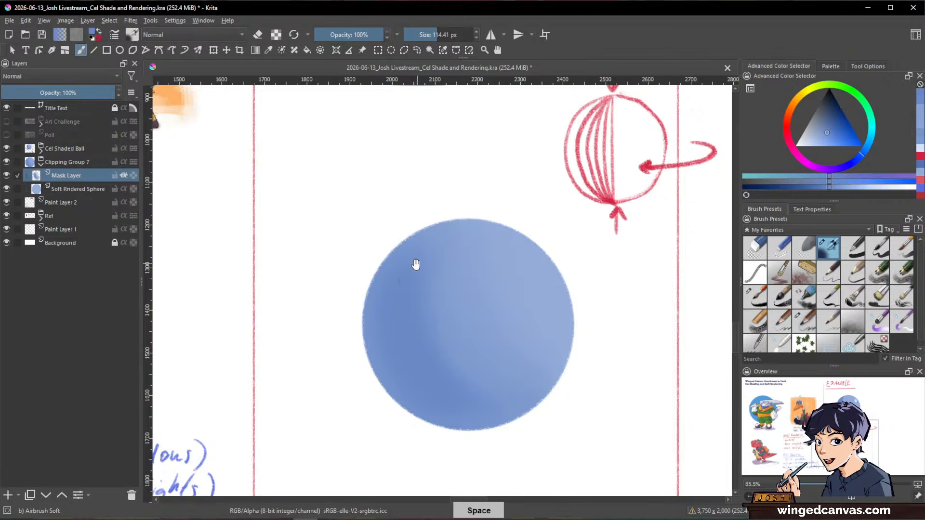
key(shift)
mouse_move(418, 285)
mouse_down()
mouse_move(409, 284)
mouse_move(429, 240)
mouse_up()
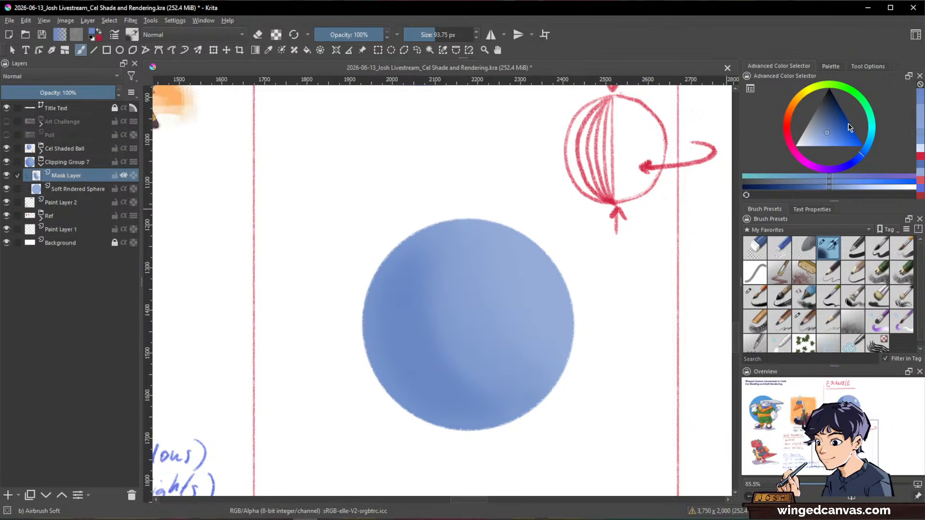
- Choose a darker blue and airbrush a curved core shadow down the lower sphere at about 94 to 134 px
drag(827, 131, 830, 128)
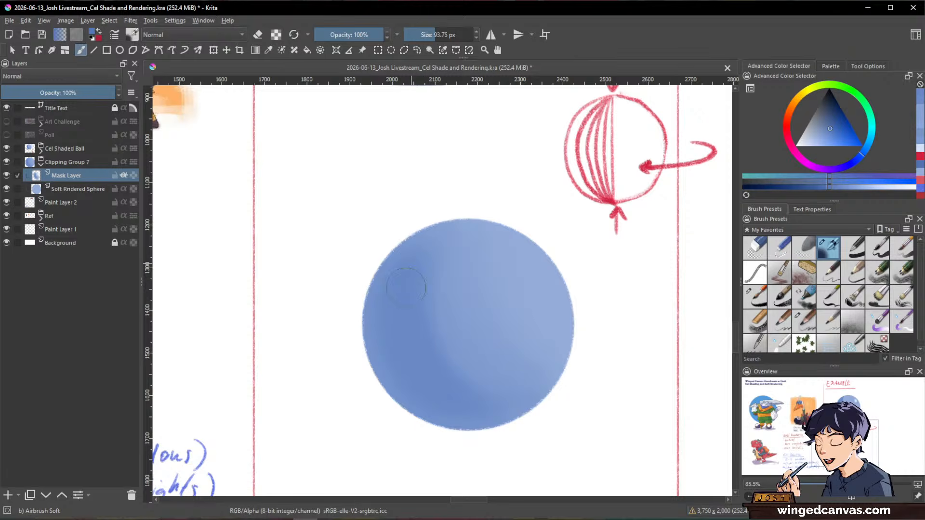
drag(412, 295, 421, 361)
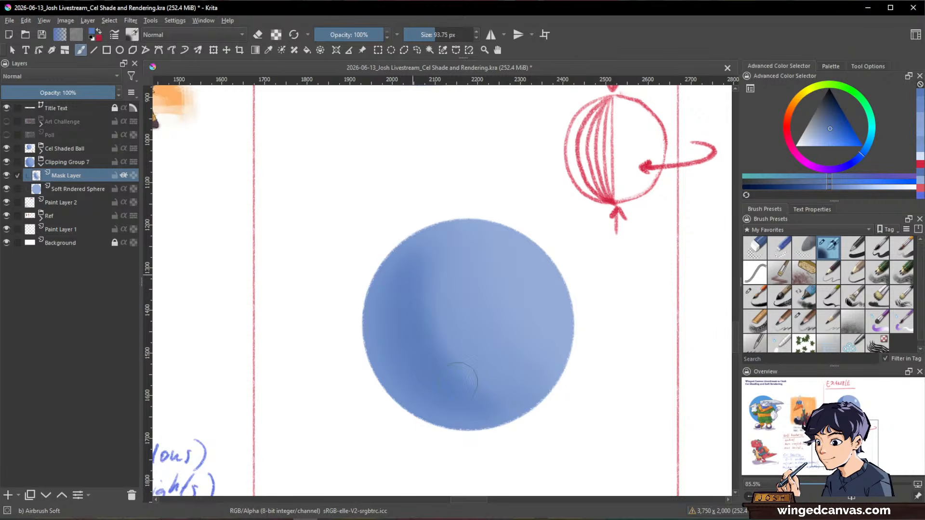
drag(459, 382, 484, 397)
drag(462, 328, 481, 327)
mouse_move(441, 246)
mouse_down()
mouse_move(438, 312)
mouse_move(525, 388)
mouse_up()
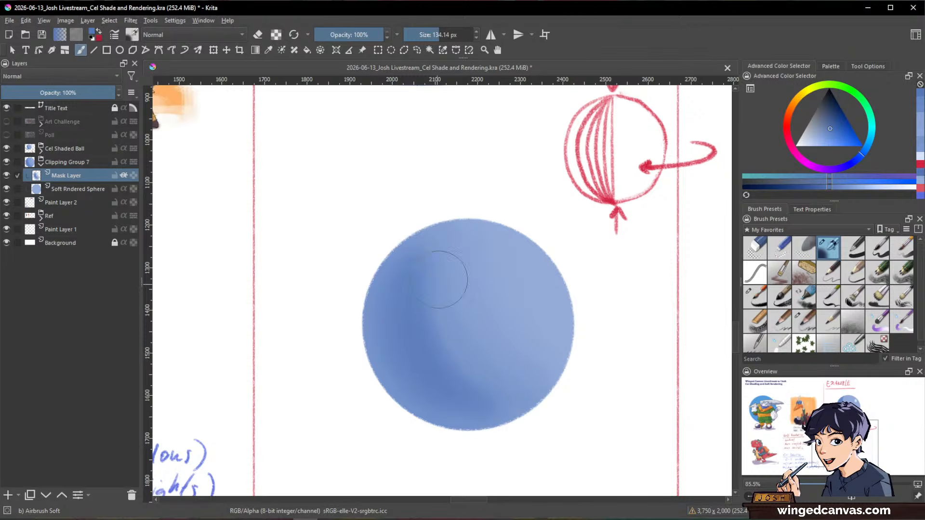
- Sample blues from the lower sphere and blend the core shadow into the midtone with the airbrush at about 111 px
mouse_move(441, 287)
mouse_down()
mouse_move(410, 292)
mouse_move(416, 260)
mouse_move(433, 276)
mouse_up()
ctrl+click(420, 260)
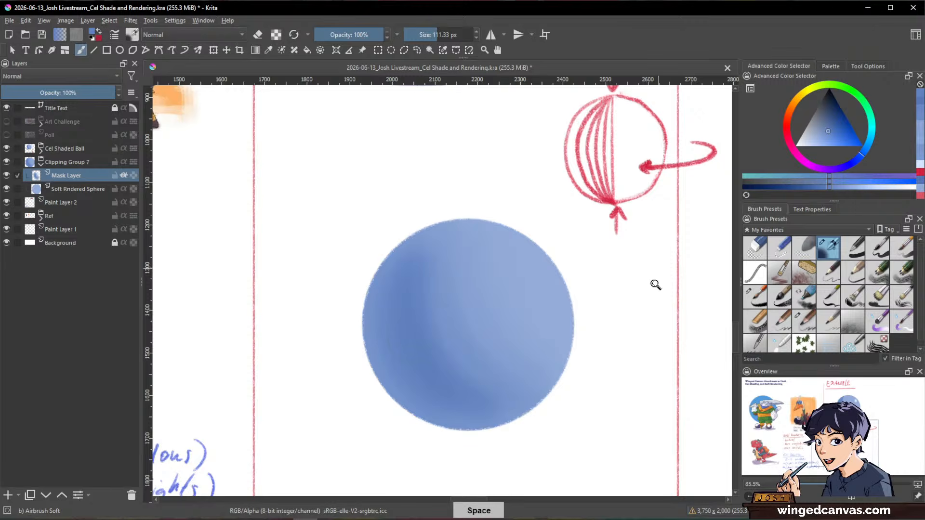
drag(643, 304, 536, 425)
drag(597, 288, 581, 219)
ctrl+click(540, 297)
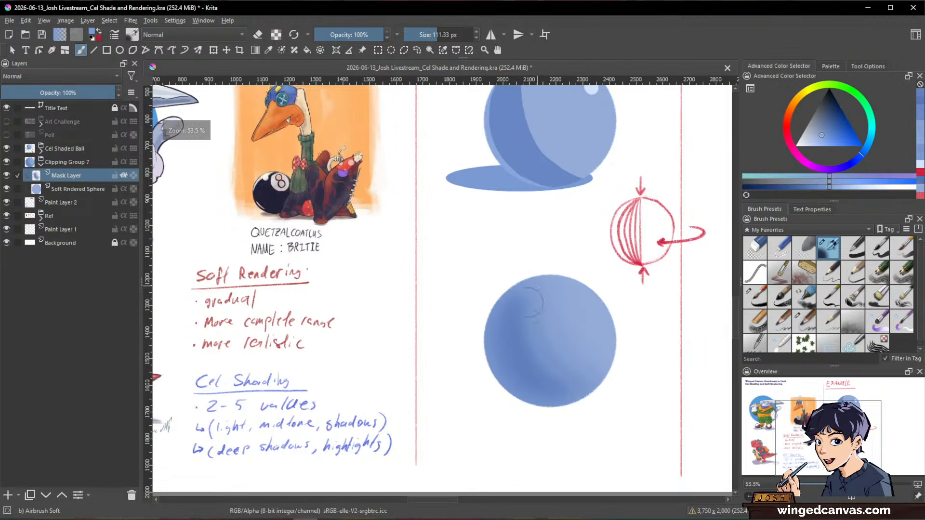
ctrl+click(541, 302)
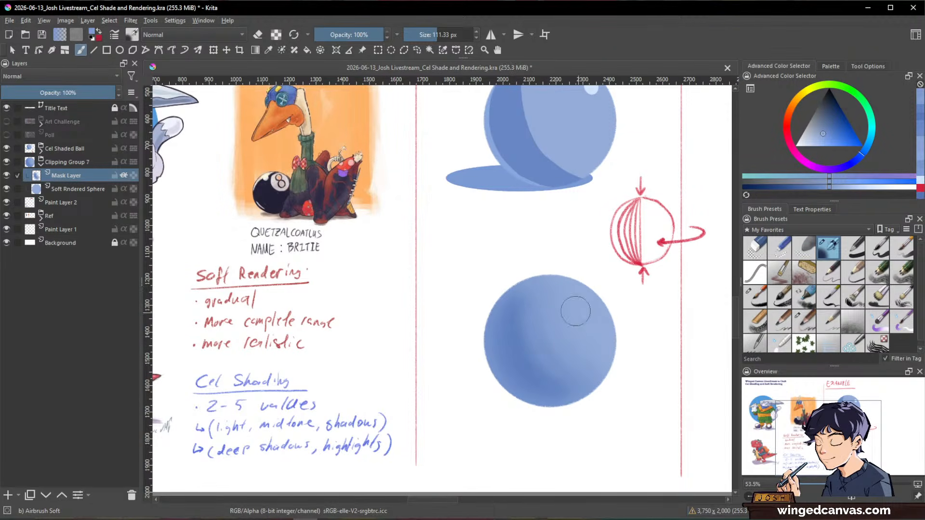
ctrl+click(563, 286)
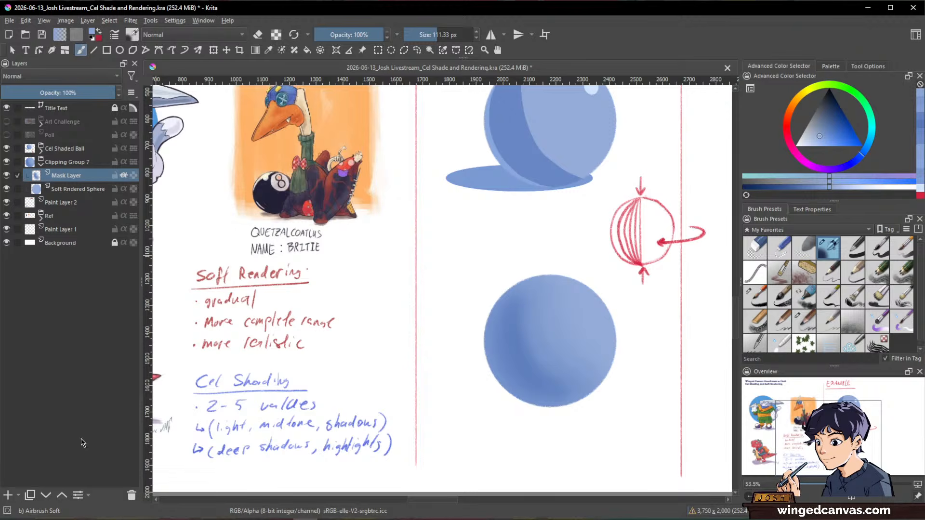
- Add a paint layer above the Mask Layer, and airbrush a pale blue highlight on the Mask Layer at about 90 px
click(8, 495)
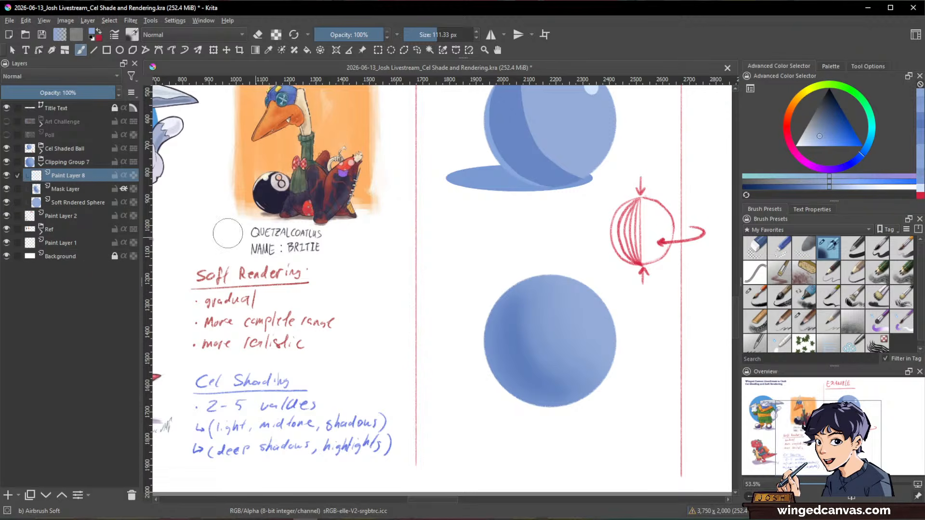
drag(817, 136, 811, 144)
drag(591, 307, 586, 307)
drag(650, 291, 615, 328)
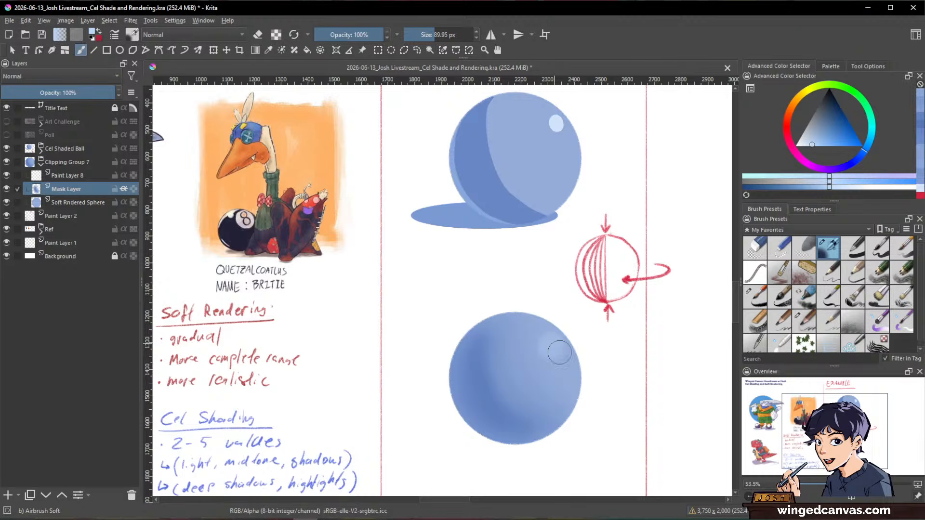
mouse_move(560, 348)
mouse_down()
mouse_move(561, 360)
mouse_move(567, 339)
mouse_up()
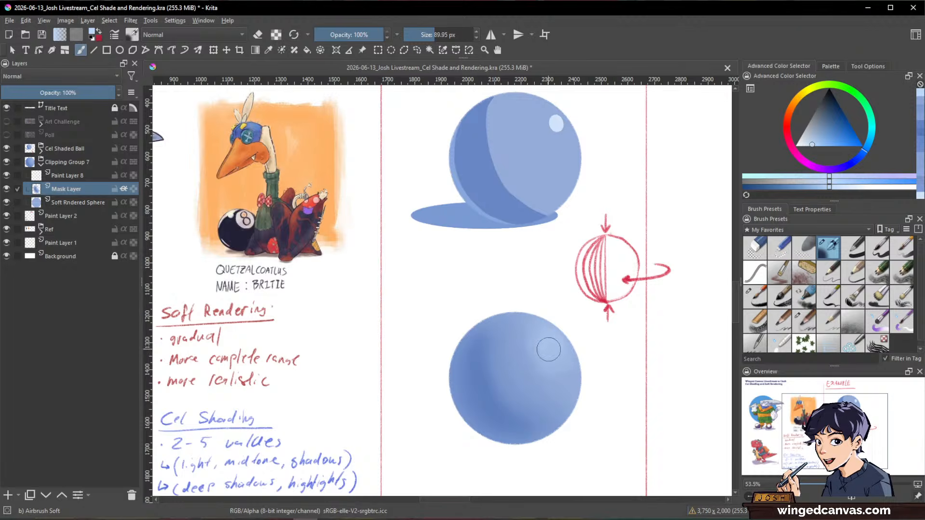
mouse_move(548, 350)
mouse_down()
mouse_move(547, 326)
mouse_move(539, 362)
mouse_up()
- Blend the highlight into the lower sphere's midtone using a sampled blue and an airbrush of about 152 to 160 px
mouse_move(544, 329)
mouse_down()
mouse_move(565, 315)
mouse_move(547, 372)
mouse_up()
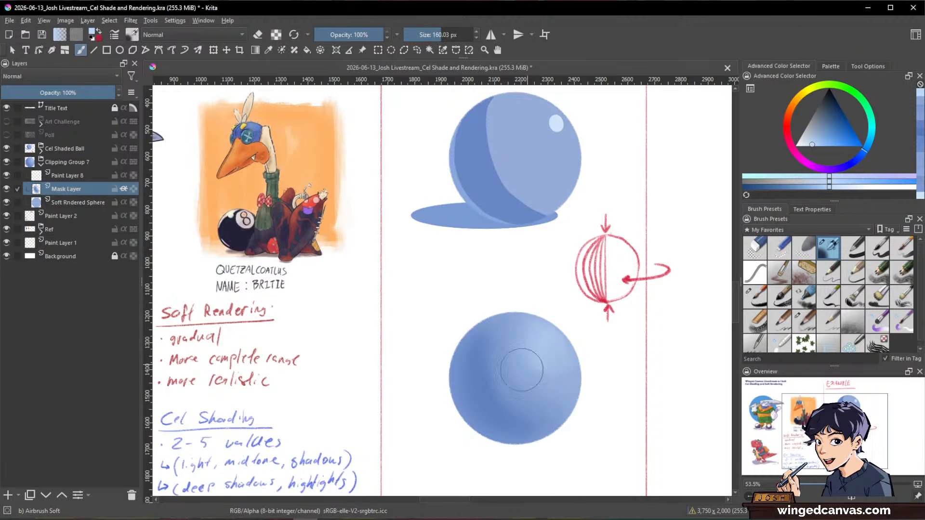
ctrl+click(528, 339)
mouse_move(528, 334)
mouse_down()
mouse_move(513, 359)
mouse_move(518, 313)
mouse_move(544, 365)
mouse_move(524, 370)
mouse_move(537, 376)
mouse_move(538, 393)
mouse_move(549, 384)
mouse_move(531, 404)
mouse_move(575, 404)
mouse_move(528, 380)
mouse_up()
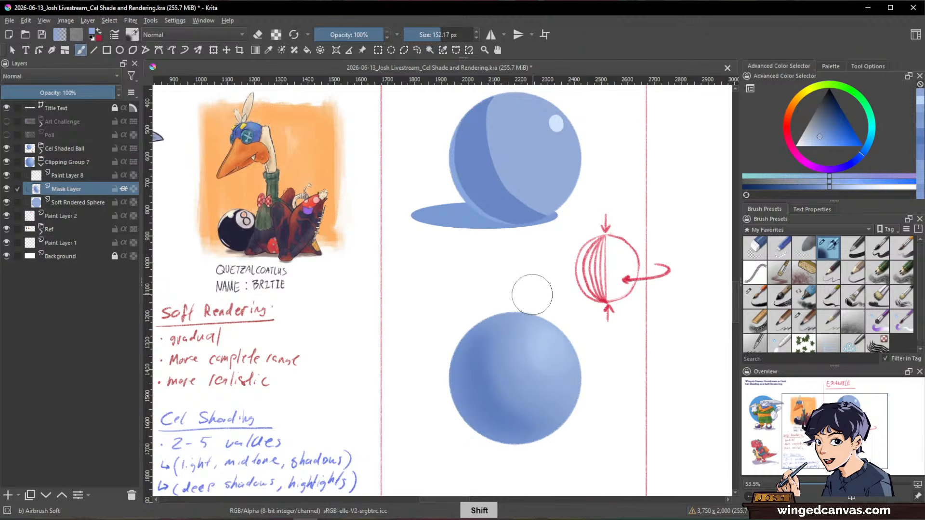
drag(517, 334, 508, 321)
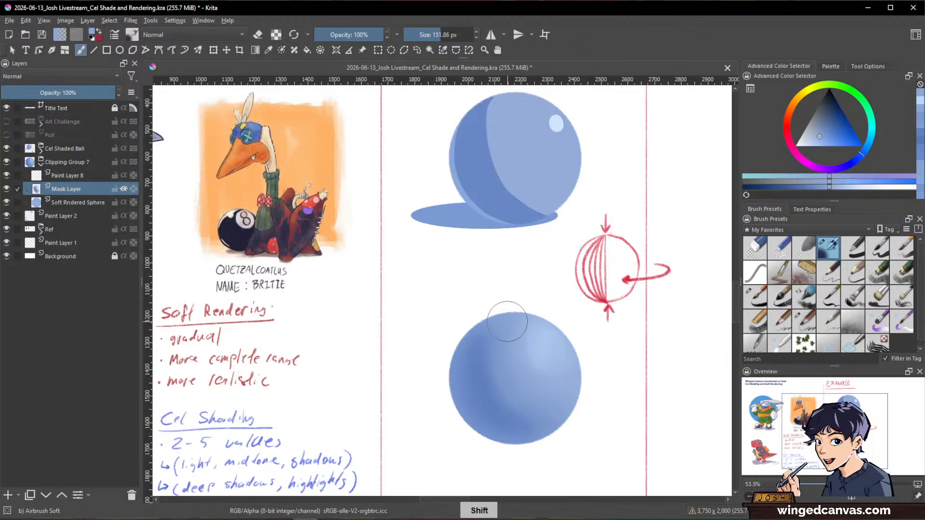
- Sample the shadow blue and smooth the lower sphere's left and bottom shading with an airbrush of about 152 to 183 px
ctrl+click(508, 410)
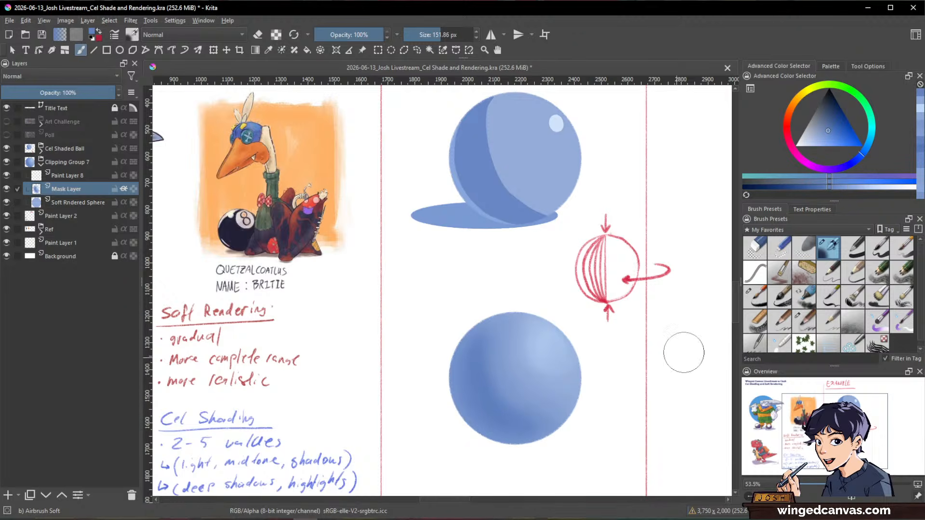
ctrl+click(511, 332)
drag(530, 408, 564, 391)
shift+drag(592, 374, 608, 369)
ctrl+click(483, 344)
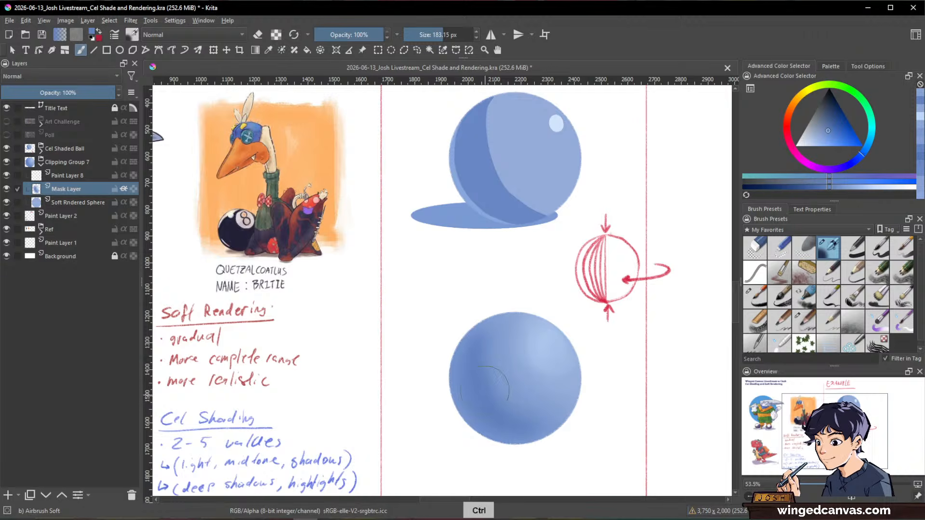
shift+drag(483, 358, 480, 358)
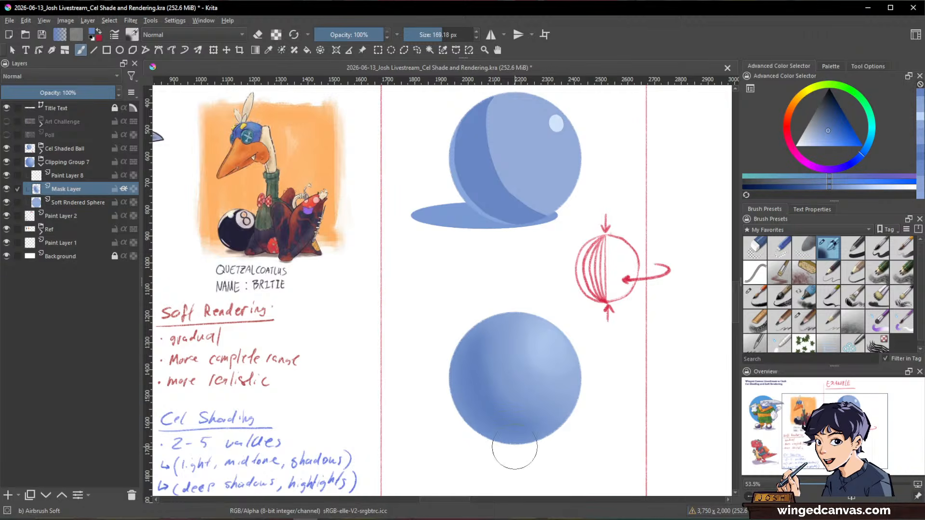
ctrl+click(485, 403)
drag(485, 401, 500, 392)
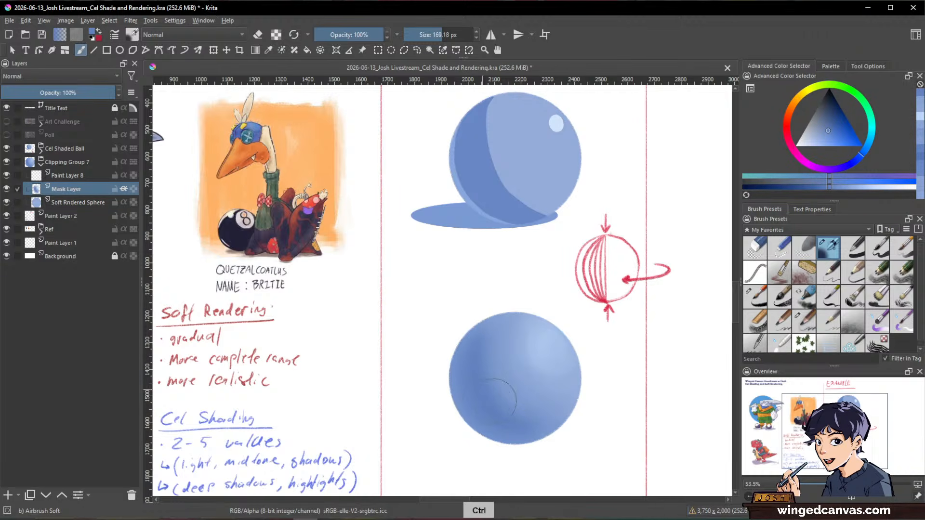
- Sample the cel-shaded sphere's highlight color, lighten it, and airbrush a small bright highlight on the lower sphere at about 74 px
ctrl+click(544, 349)
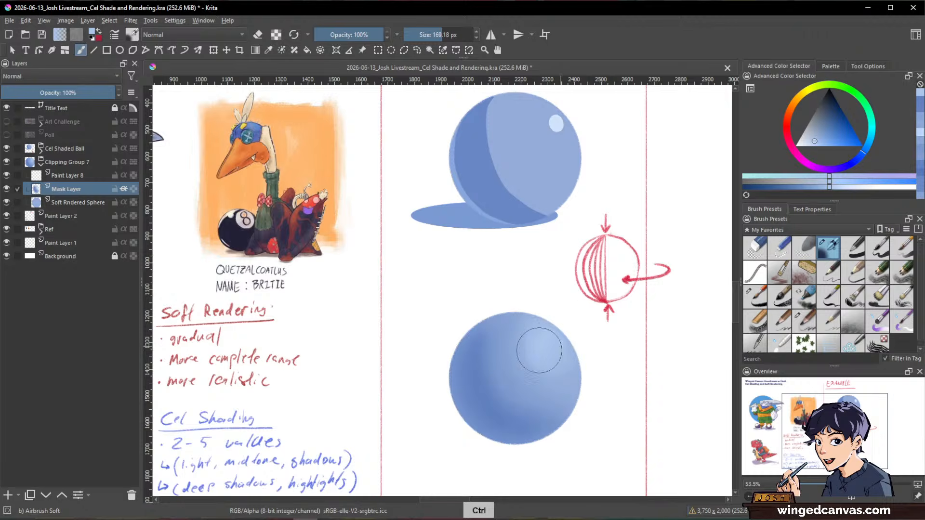
ctrl+click(557, 123)
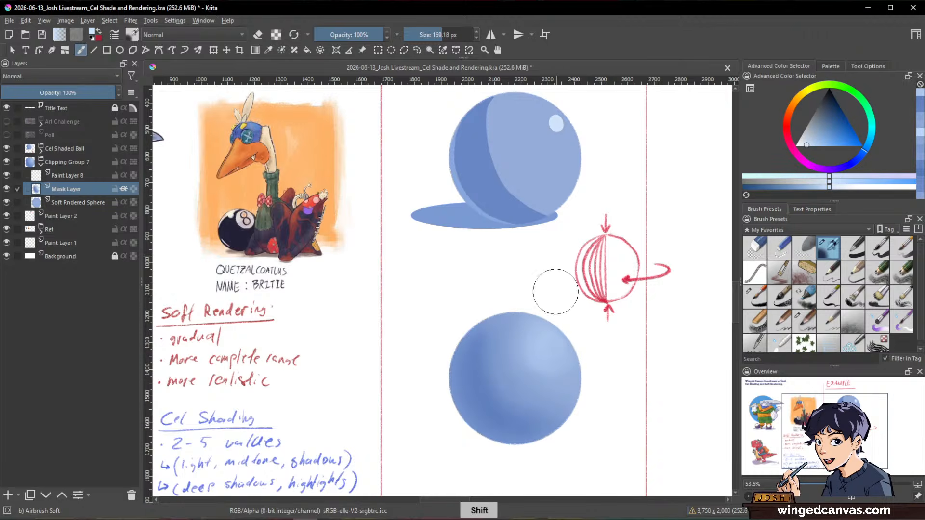
drag(563, 338, 554, 339)
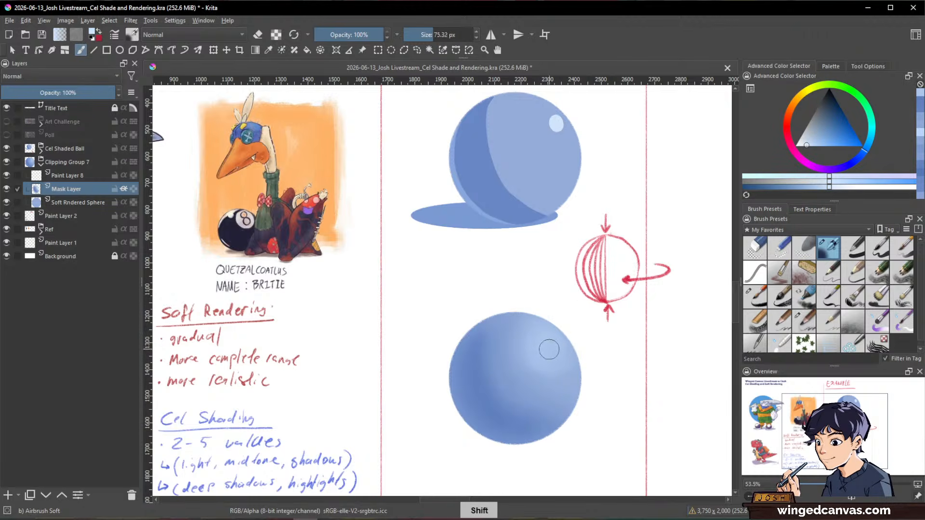
click(804, 147)
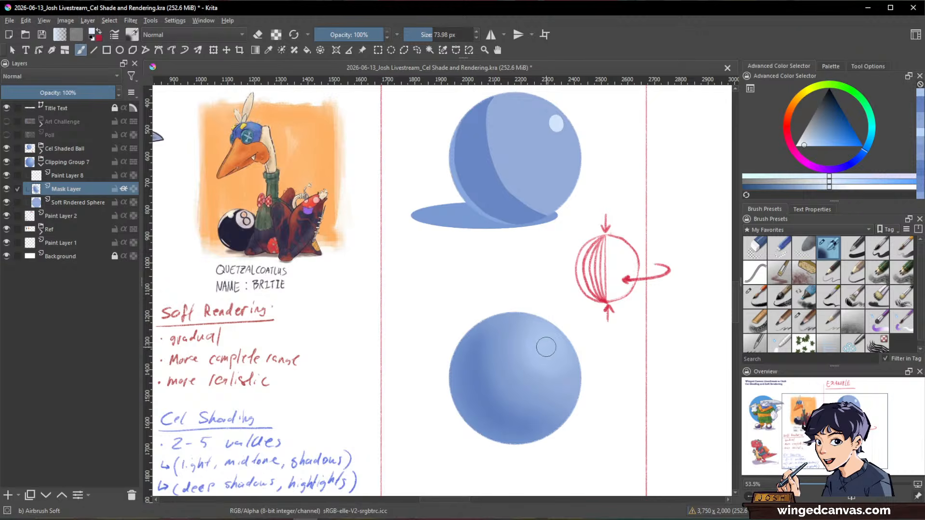
drag(547, 346, 546, 346)
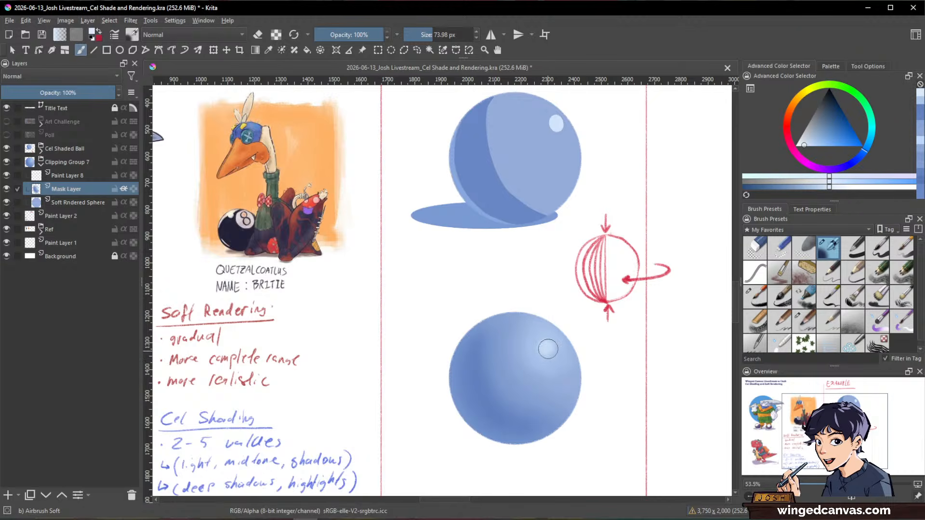
mouse_move(561, 338)
mouse_down()
mouse_move(548, 344)
mouse_move(557, 359)
mouse_up()
- Sample the reflected-light blue from the cel-shaded sphere's left edge and airbrush it along the lower sphere's lower-left edge at about 68 to 81 px
drag(634, 367, 666, 322)
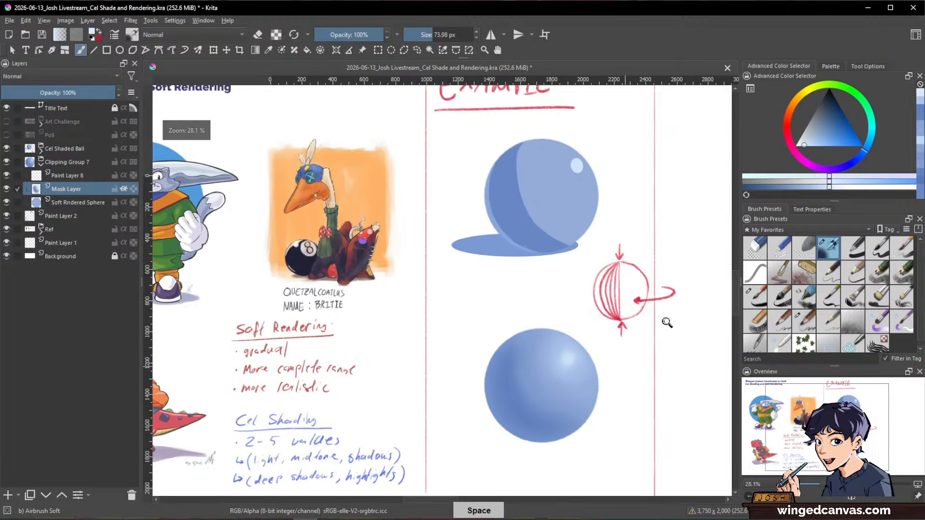
ctrl+click(494, 215)
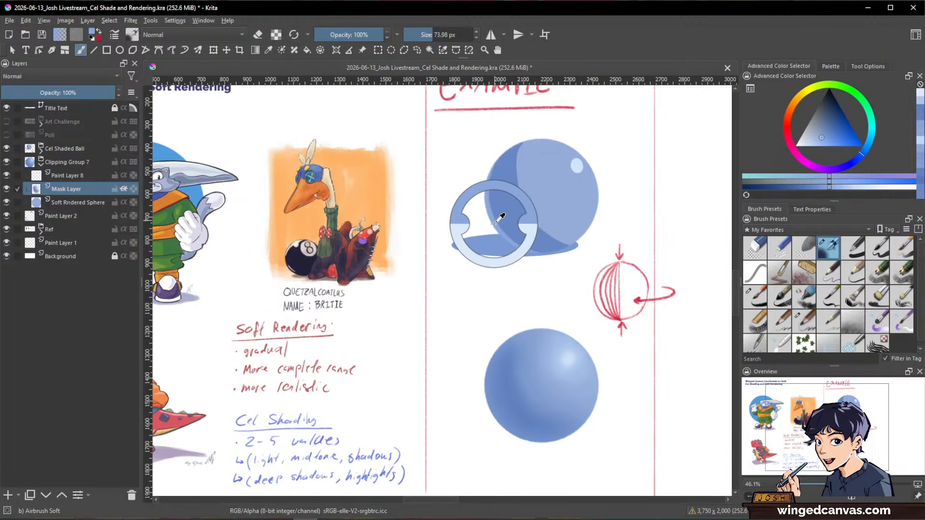
ctrl+click(503, 222)
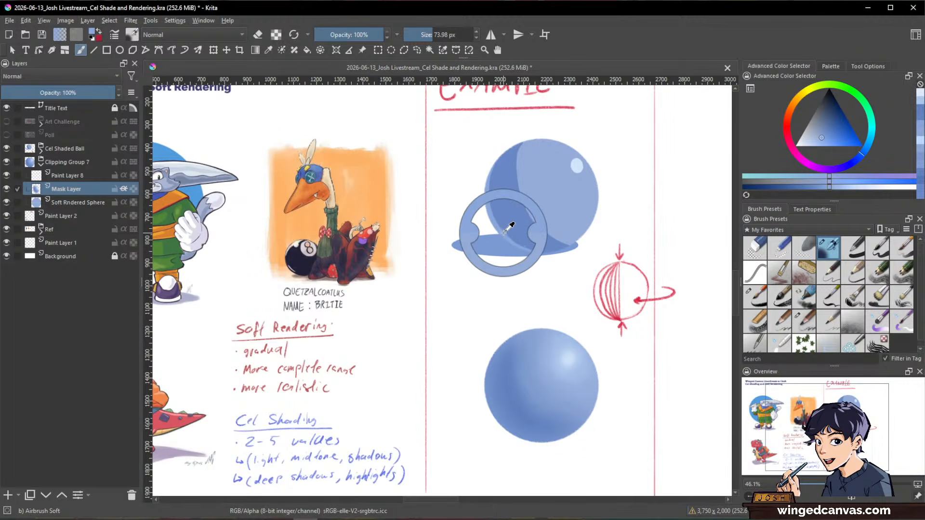
key(space)
drag(572, 363, 597, 277)
mouse_move(562, 313)
mouse_down()
mouse_move(514, 279)
mouse_move(529, 268)
mouse_up()
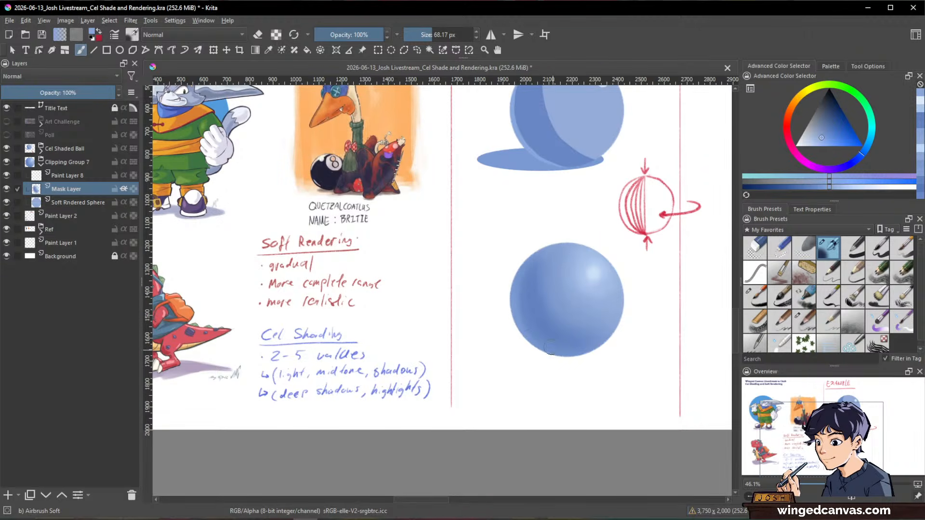
drag(583, 287, 544, 294)
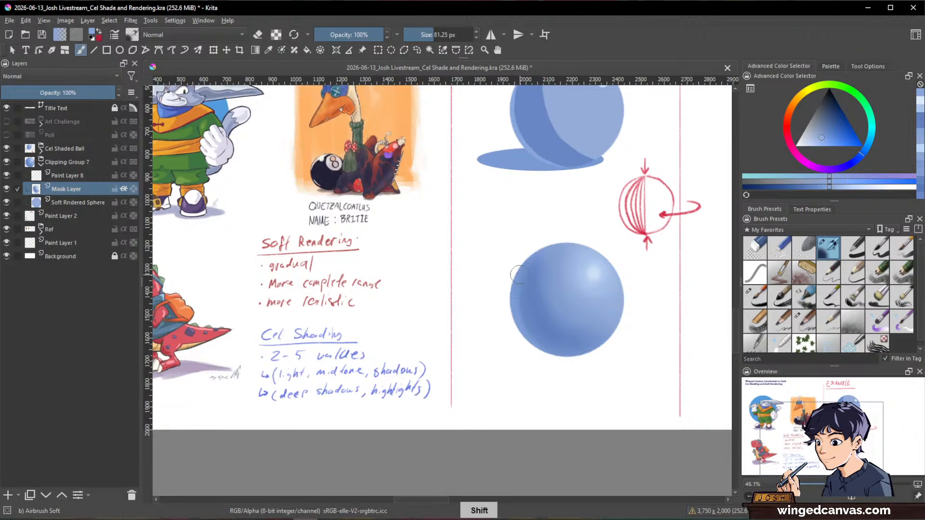
- Lighten the blue slightly, resample blues from the lower sphere's left side, and blend its reflected light at about 81 px
click(818, 140)
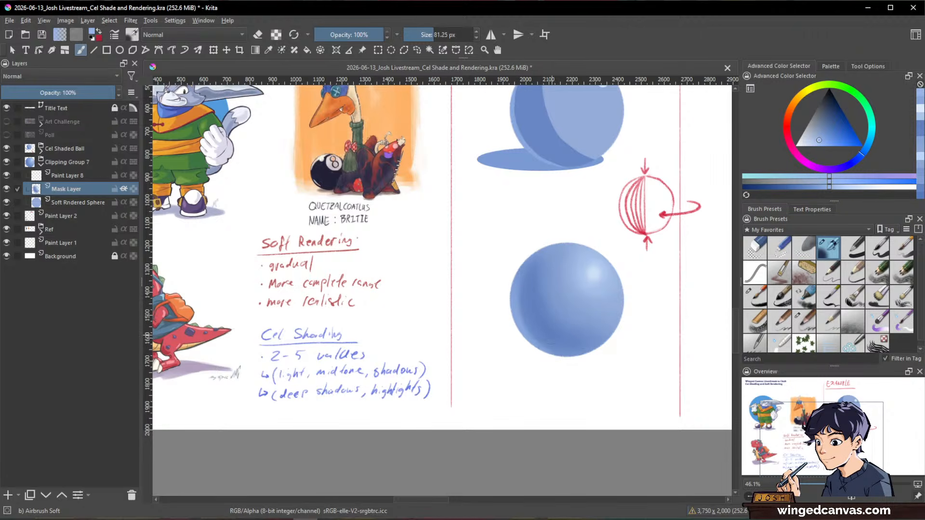
ctrl+click(532, 289)
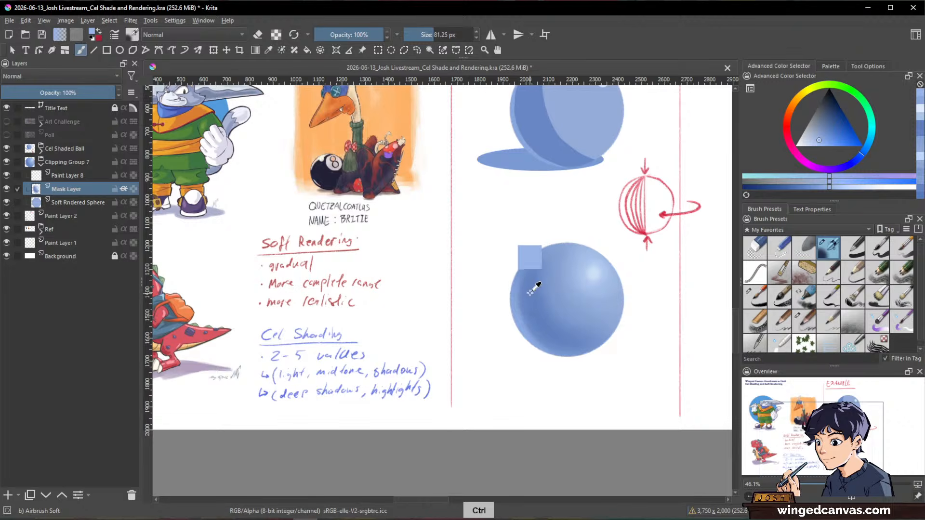
ctrl+click(533, 309)
ctrl+click(513, 296)
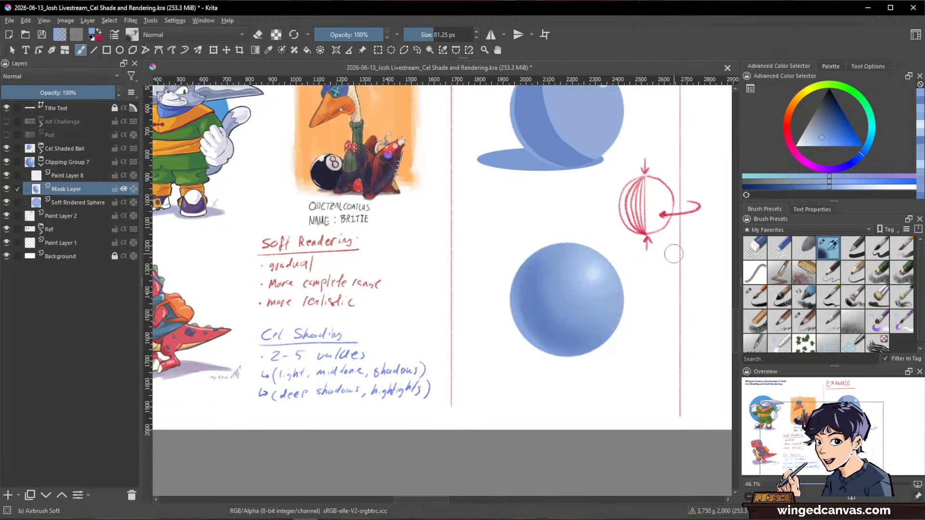
- Collapse Clipping Group 7, add a paint layer directly above Paint Layer 2, and choose the Ink-7 Brush Rough preset
click(42, 166)
click(60, 175)
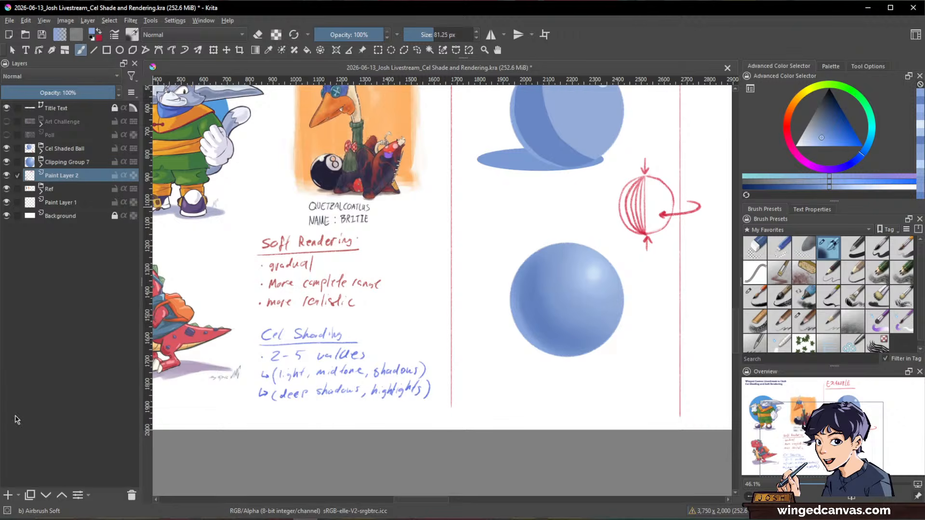
click(7, 495)
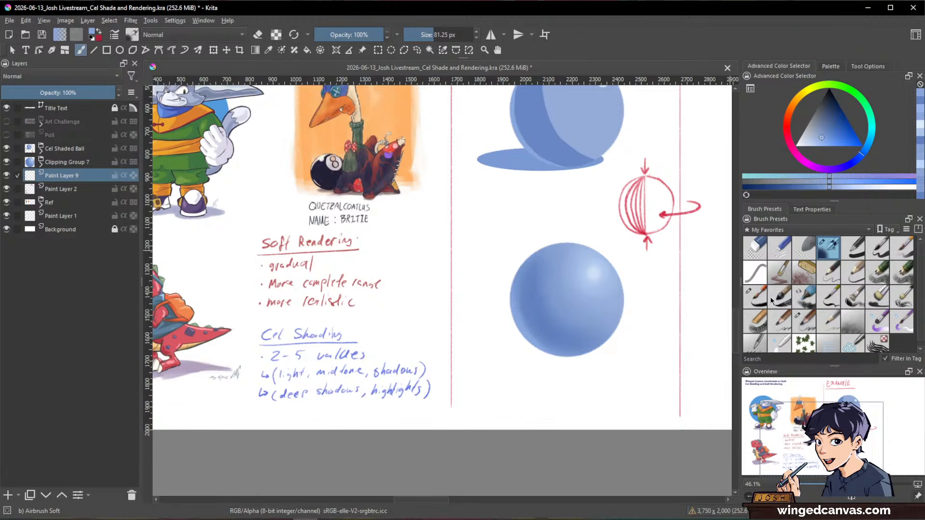
click(803, 321)
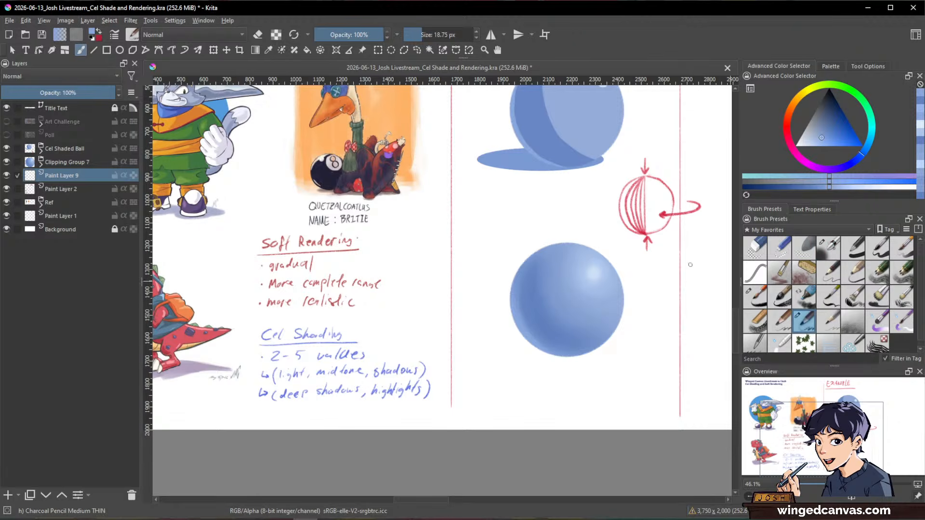
click(758, 307)
- Draw a flat, filled blue ellipse beneath the lower sphere as its cast shadow
click(121, 50)
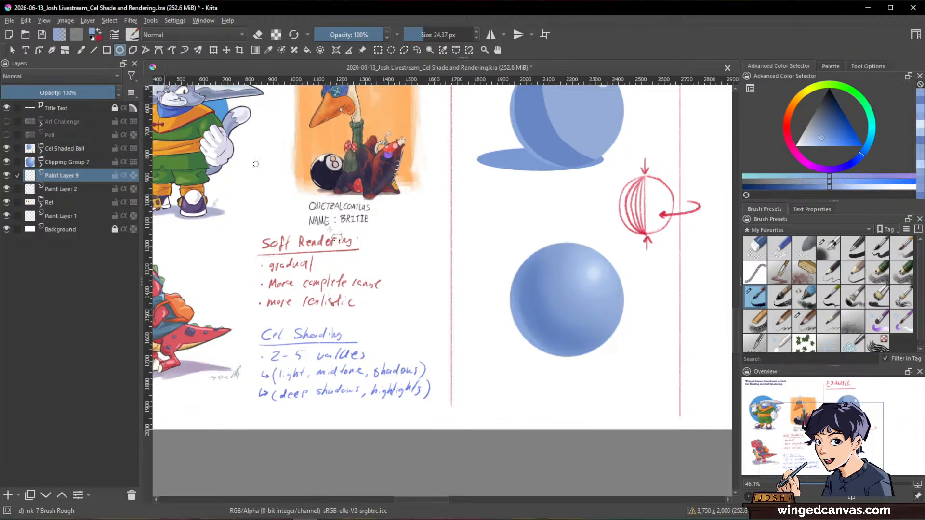
drag(482, 333, 615, 359)
key(alt)
key(alt)
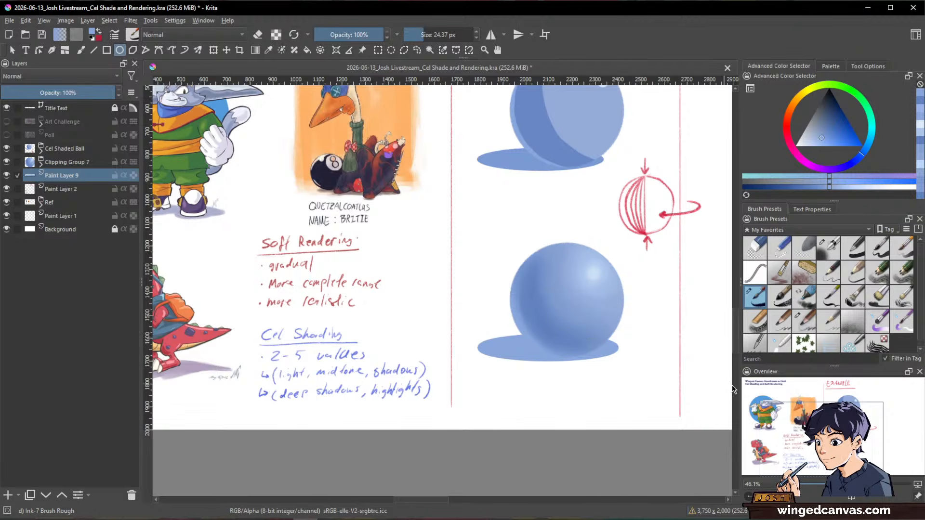
- Transform the lower sphere's cast shadow, shifting it to the left and flattening it beneath the sphere
scroll(655, 369, down, 2)
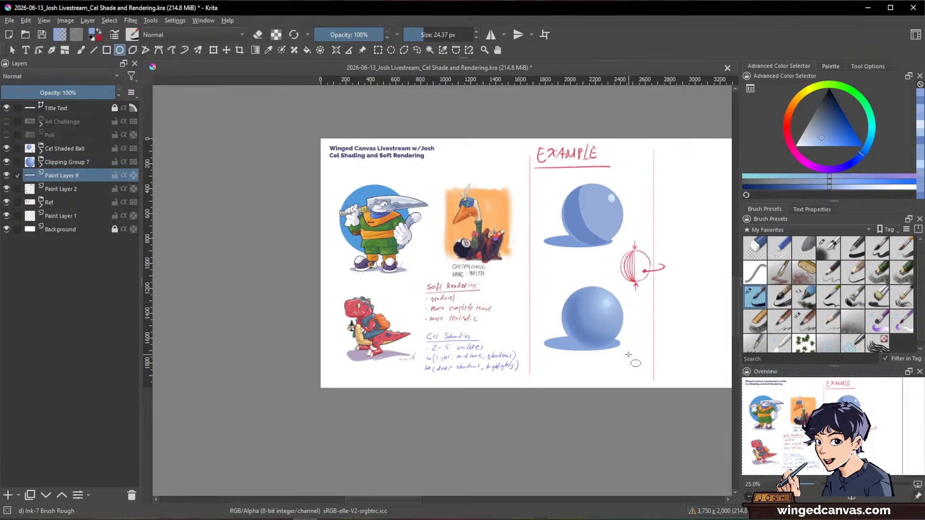
scroll(626, 354, up, 2)
key(ctrl+t)
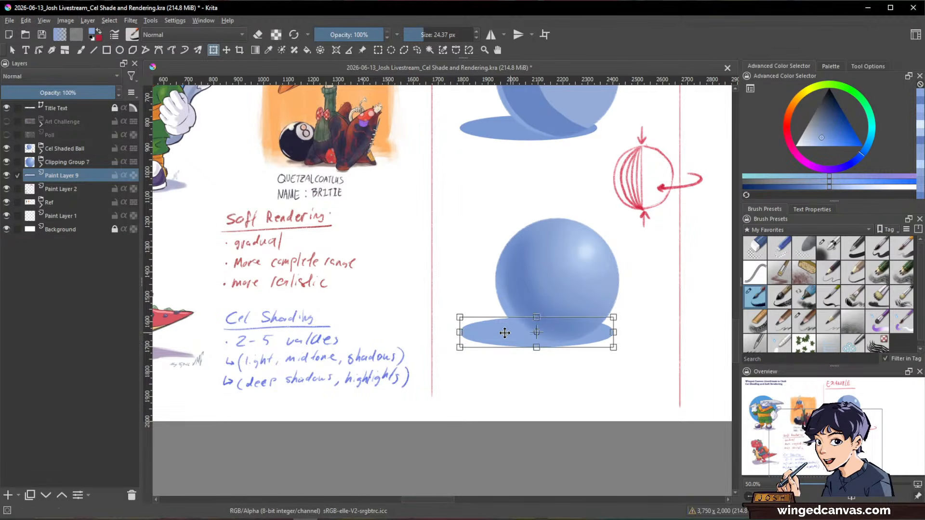
drag(497, 335, 451, 333)
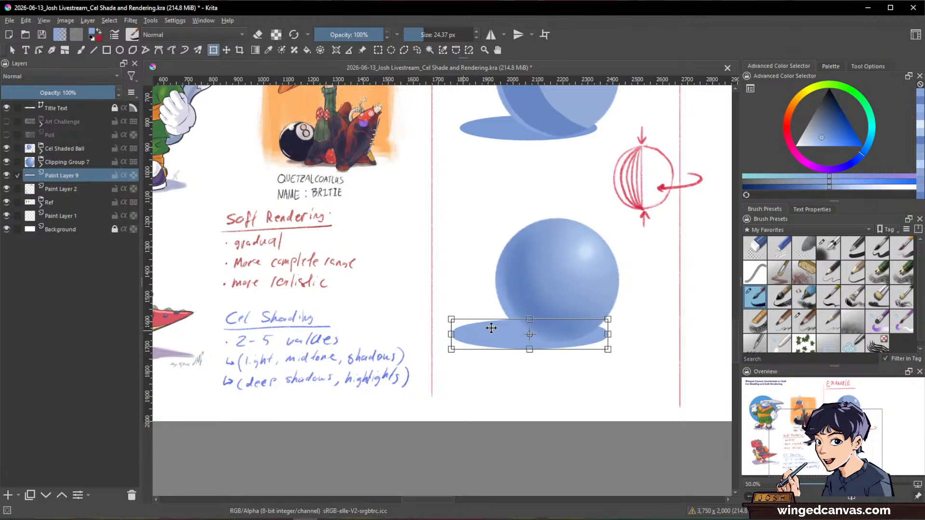
drag(530, 319, 561, 340)
key(Return)
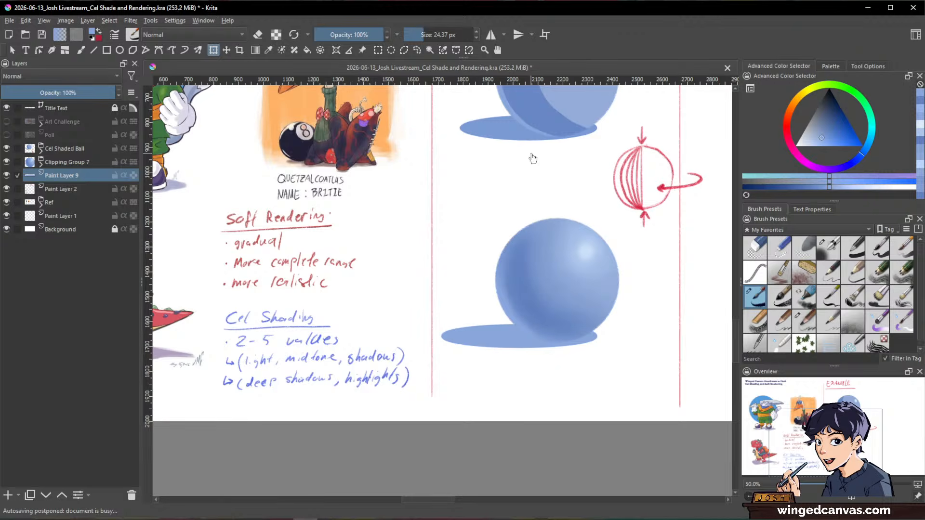
- Airbrush the lower cast shadow at about 127 px with the cel-shaded sphere's shadow blue, and undo the last strokes
scroll(532, 158, up, 1)
key(b)
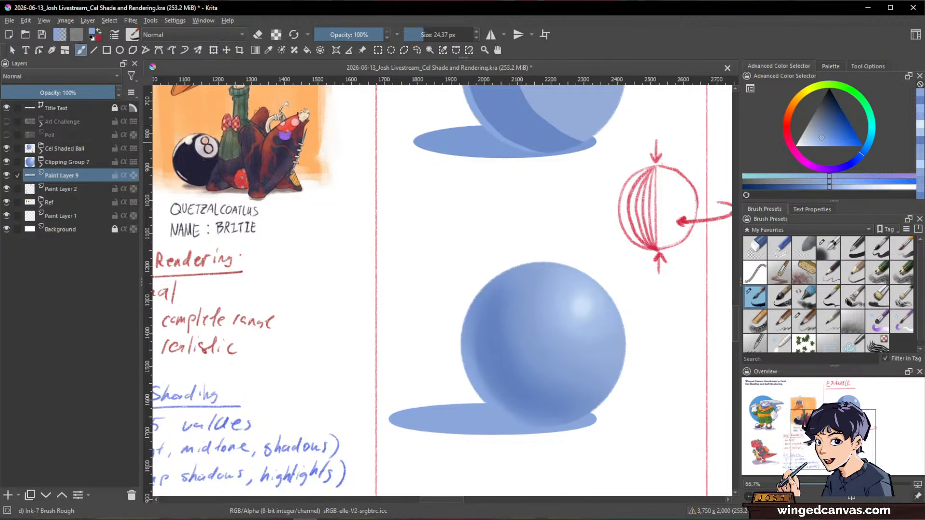
ctrl+click(525, 106)
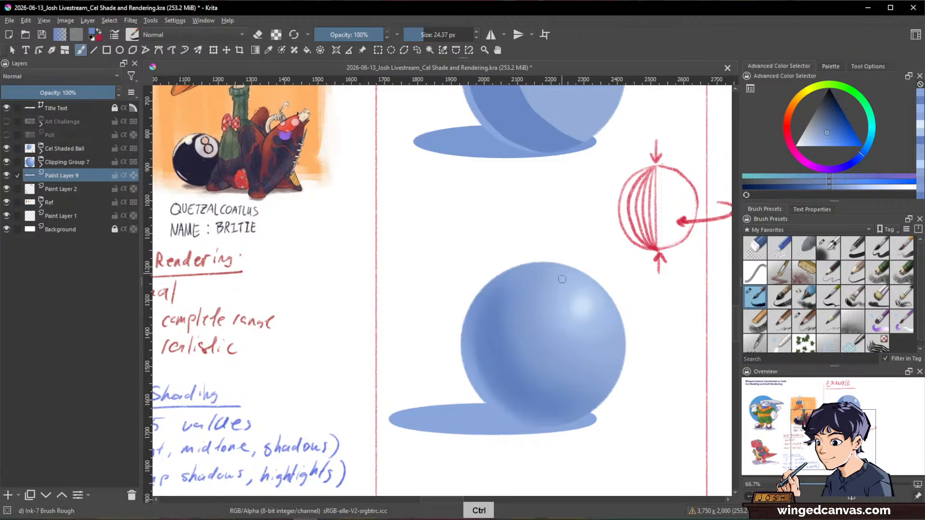
key(slash)
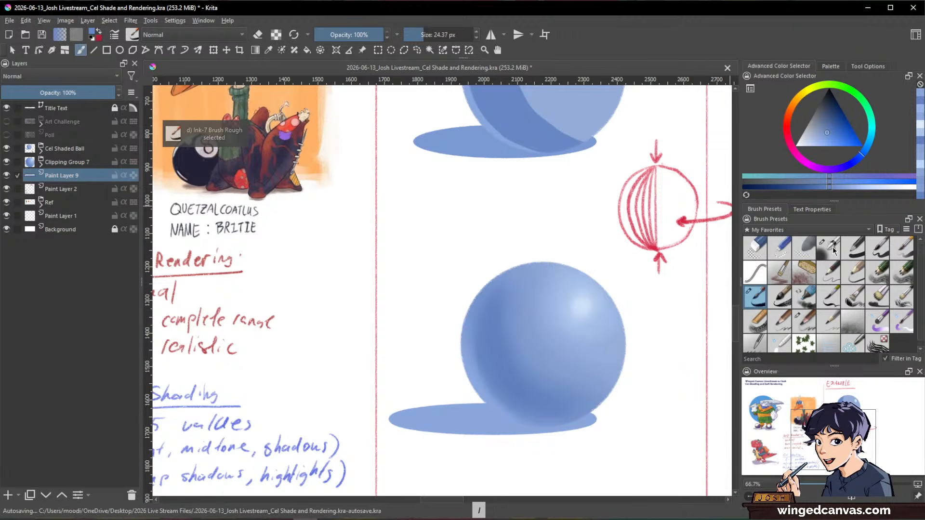
key(slash)
key(shift)
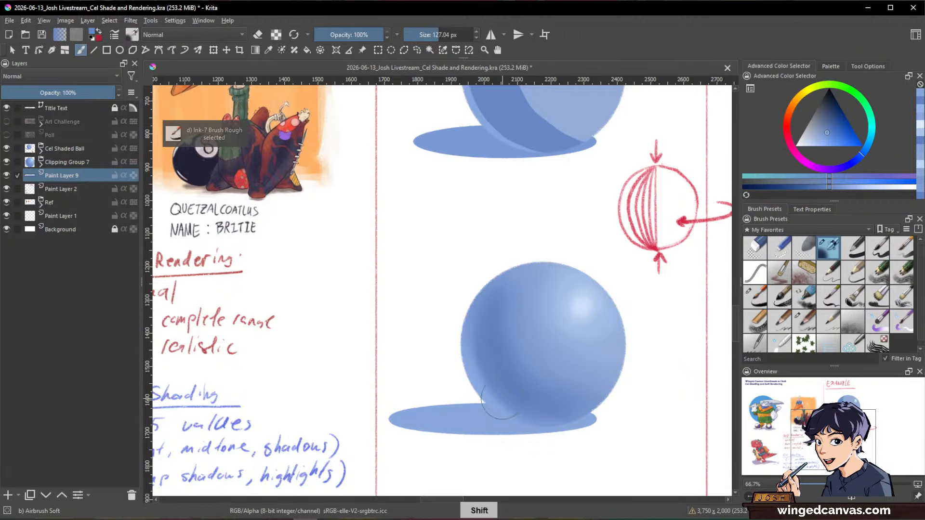
mouse_move(501, 400)
mouse_down()
mouse_move(492, 421)
mouse_move(583, 422)
mouse_move(487, 422)
mouse_move(586, 424)
mouse_move(482, 422)
mouse_up()
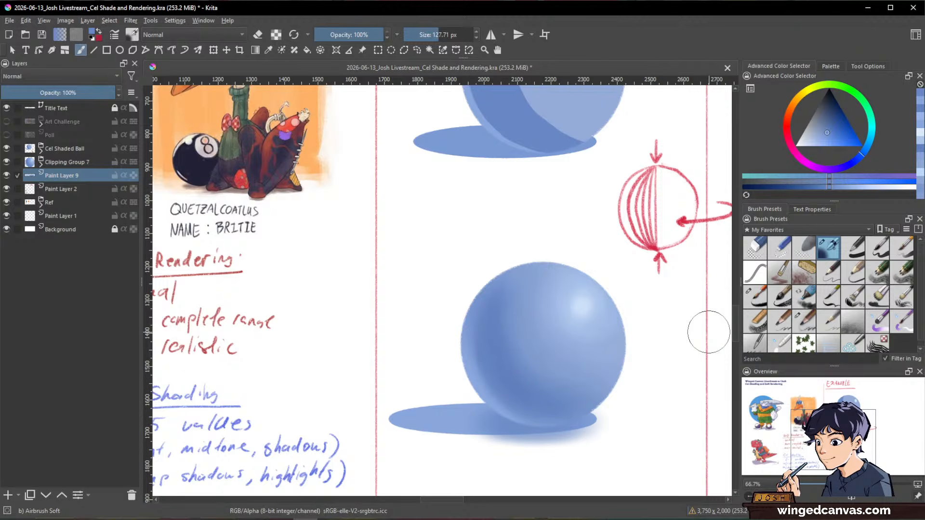
key(ctrl+z)
key(ctrl+z)
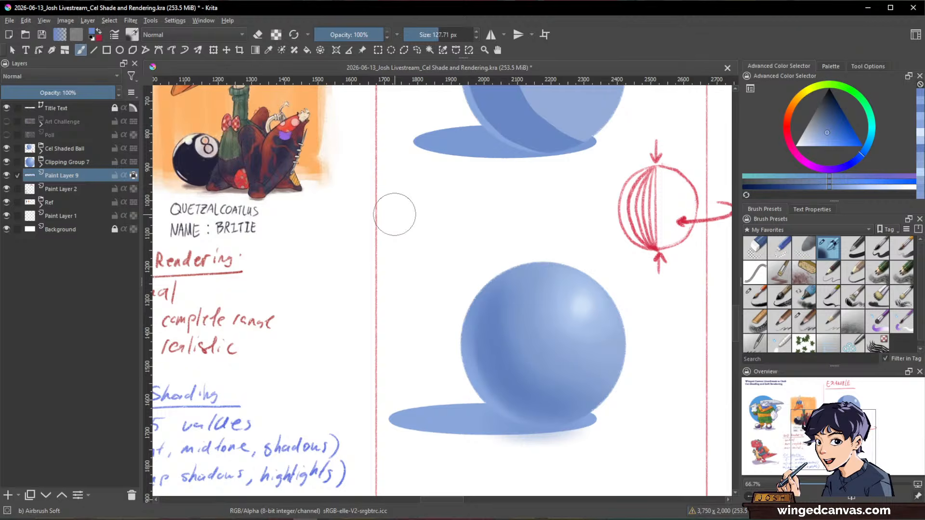
- With the layer's alpha locked, darken the cast shadow under the lower sphere with a deeper blue, airbrushing at about 128 to 96 px
mouse_move(565, 423)
mouse_down()
mouse_move(504, 428)
mouse_move(576, 419)
mouse_move(547, 428)
mouse_up()
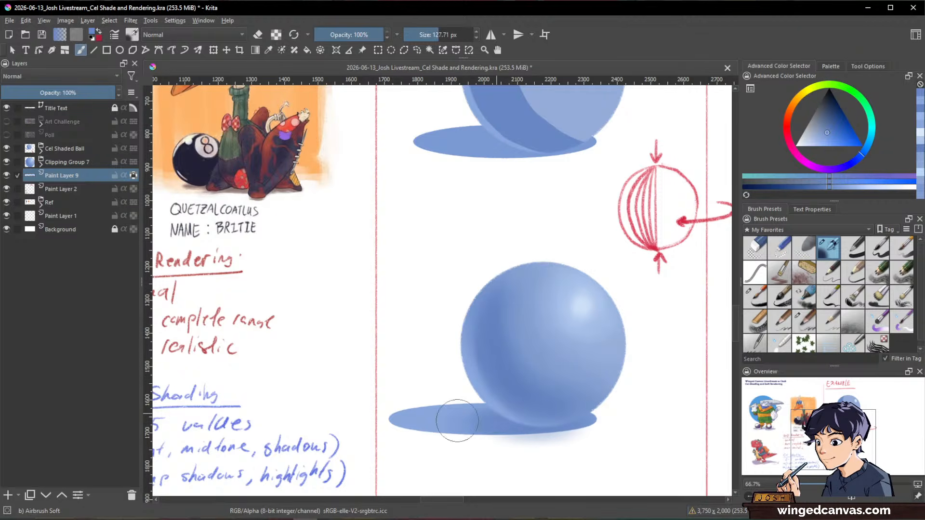
drag(563, 421, 549, 421)
drag(828, 130, 828, 126)
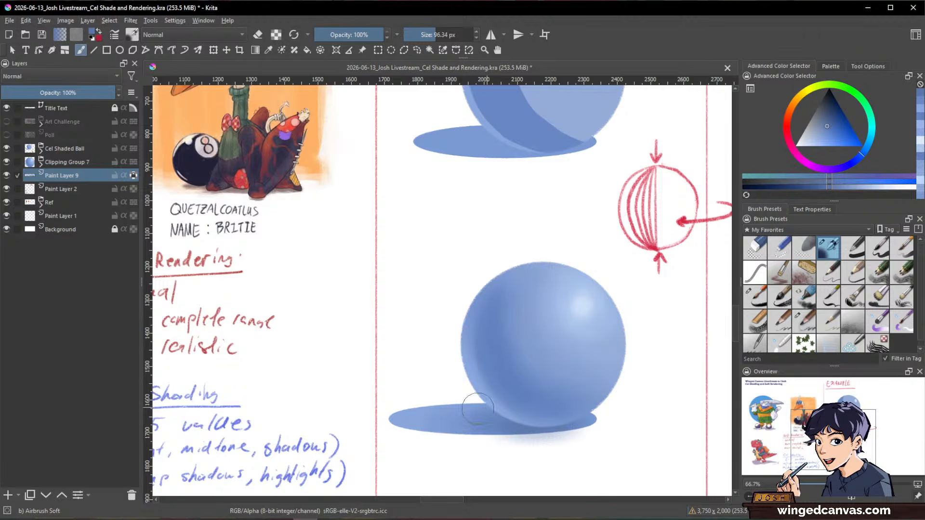
drag(501, 413, 566, 439)
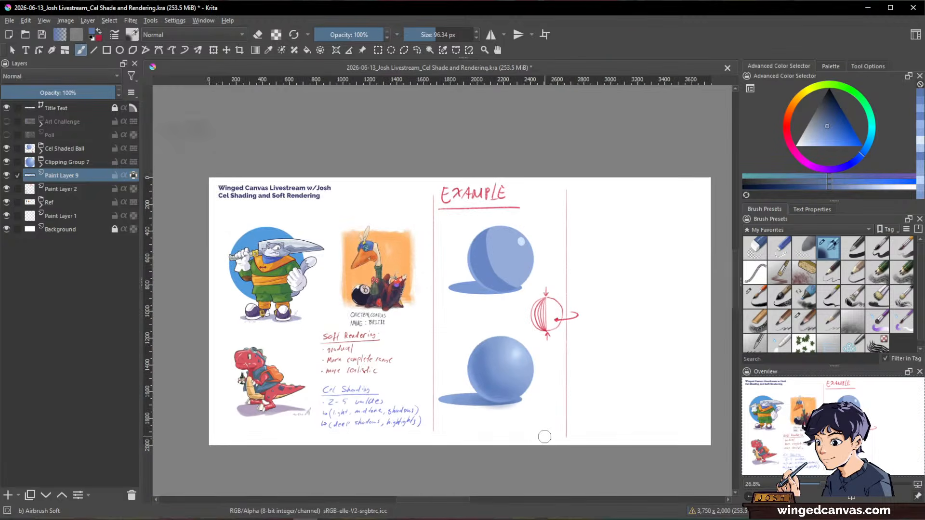
- On the Mask Layer in Clipping Group 7, sample the core shadow blue and soften the lower sphere's shading, enlarging the airbrush to about 143 px
scroll(548, 467, up, 1)
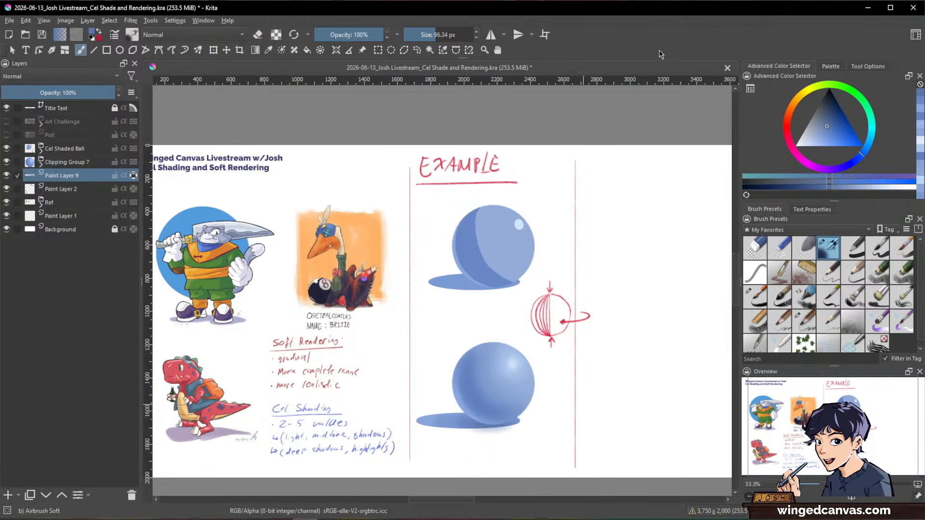
click(41, 163)
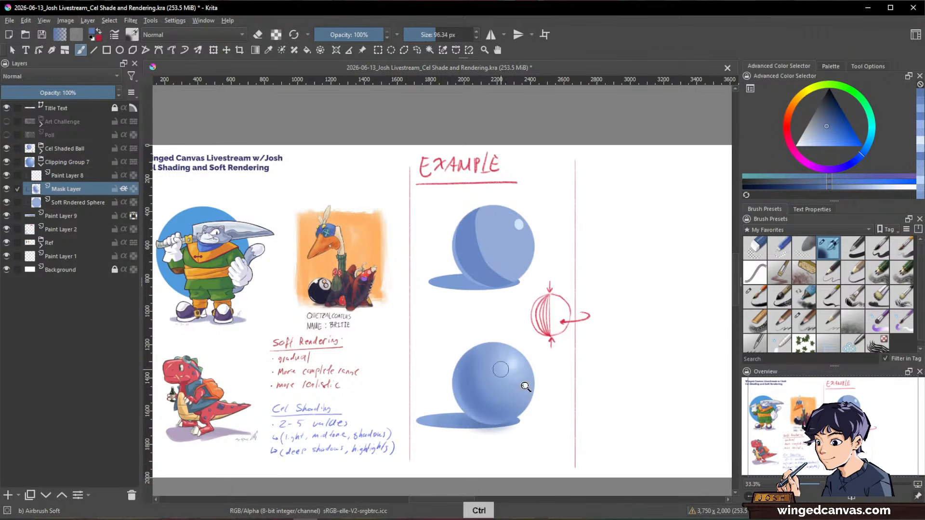
drag(528, 385, 645, 308)
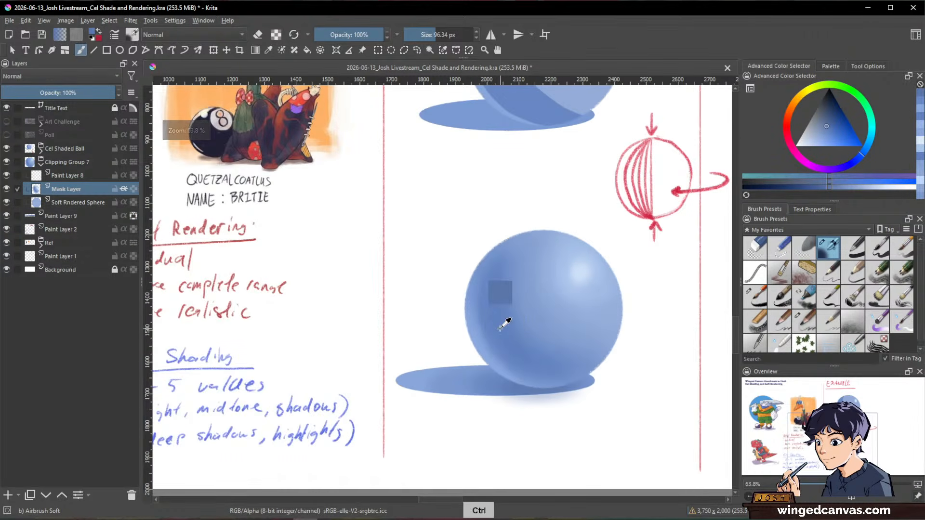
ctrl+click(506, 323)
mouse_move(509, 322)
mouse_down()
mouse_move(523, 323)
mouse_move(512, 281)
mouse_up()
drag(594, 227, 604, 294)
mouse_move(504, 288)
mouse_down()
mouse_move(495, 309)
mouse_move(510, 400)
mouse_move(521, 409)
mouse_move(510, 289)
mouse_move(496, 317)
mouse_move(558, 405)
mouse_up()
drag(649, 289, 701, 309)
drag(681, 256, 590, 299)
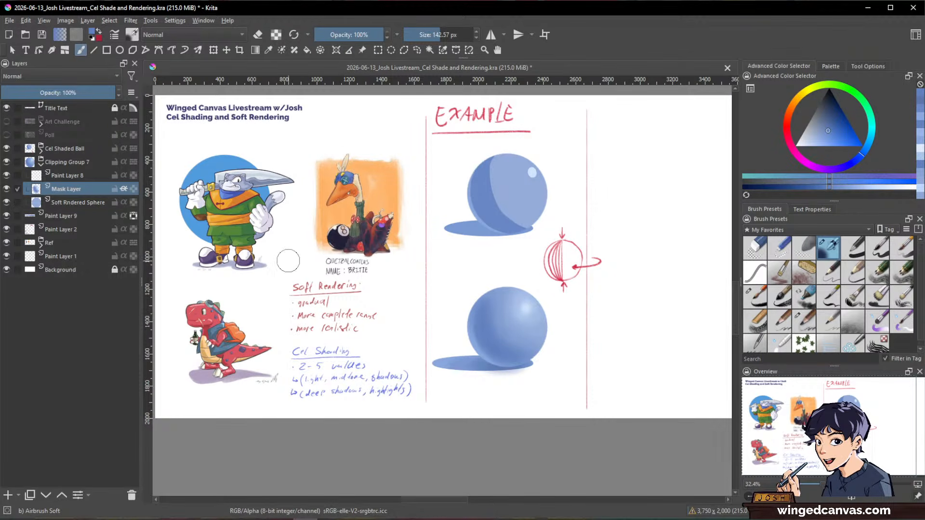
- Stretch the cel-shaded ball's cast shadow on Paint Layer 6 further to the left
click(42, 164)
click(38, 153)
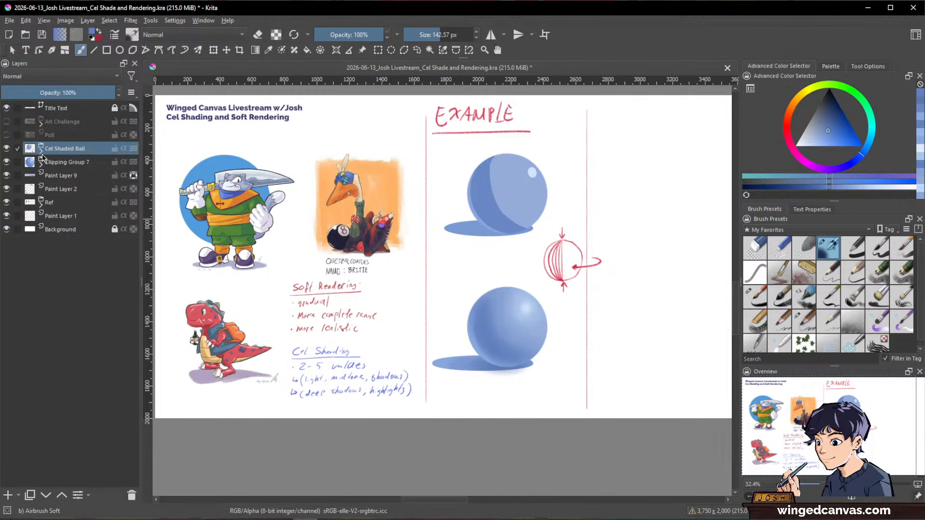
click(41, 152)
click(65, 189)
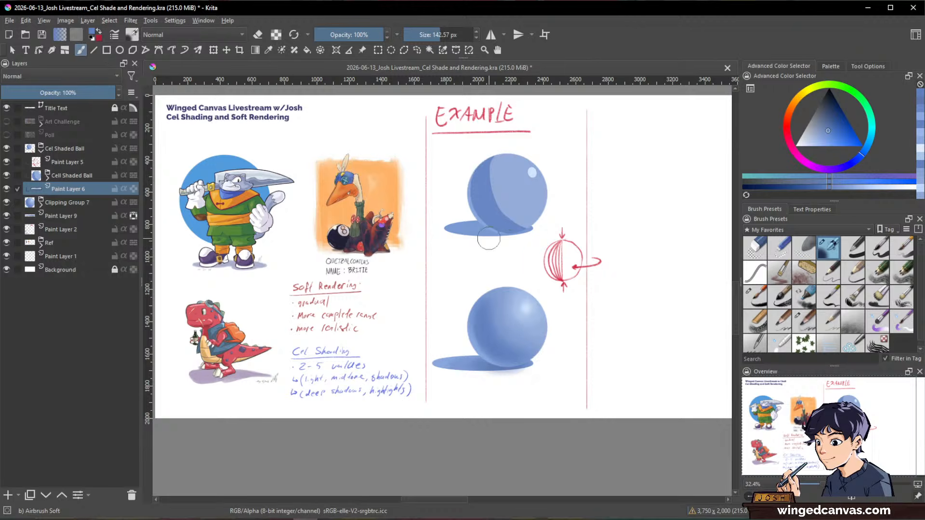
key(ctrl+t)
drag(488, 220, 436, 231)
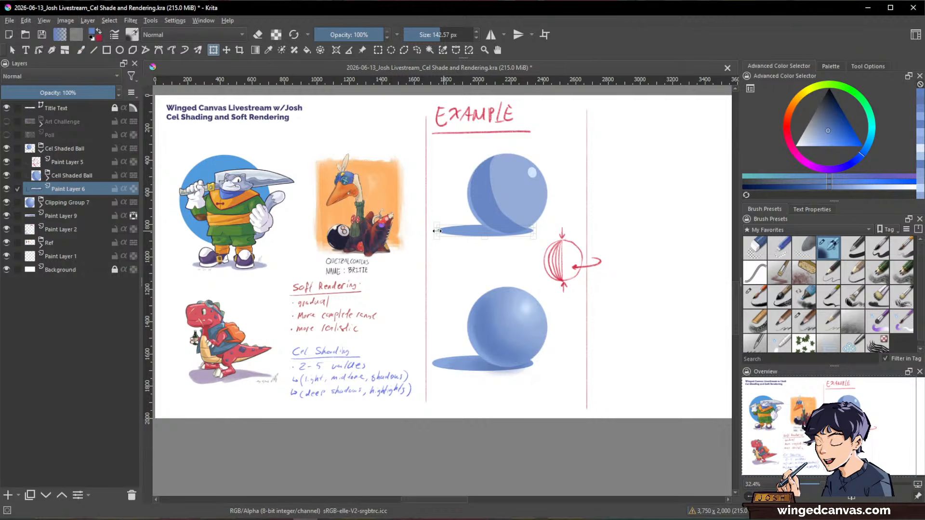
key(Return)
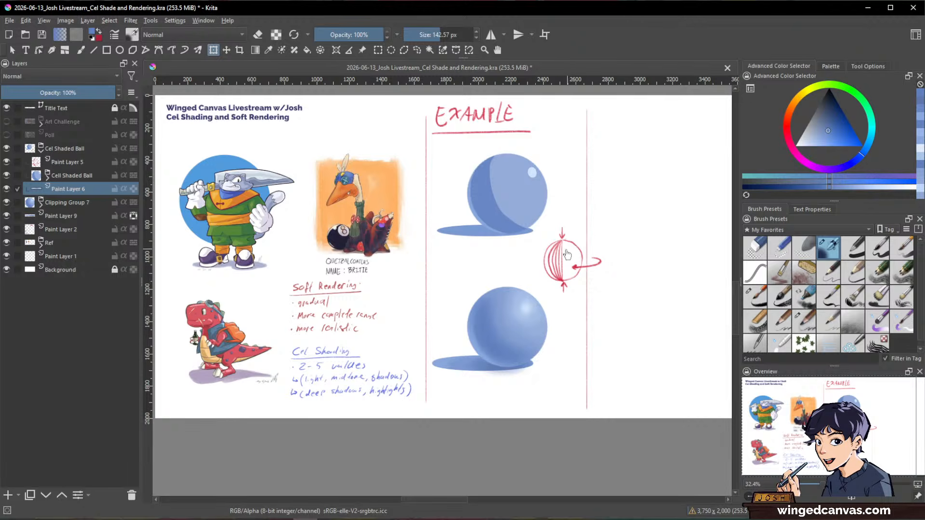
scroll(557, 261, up, 2)
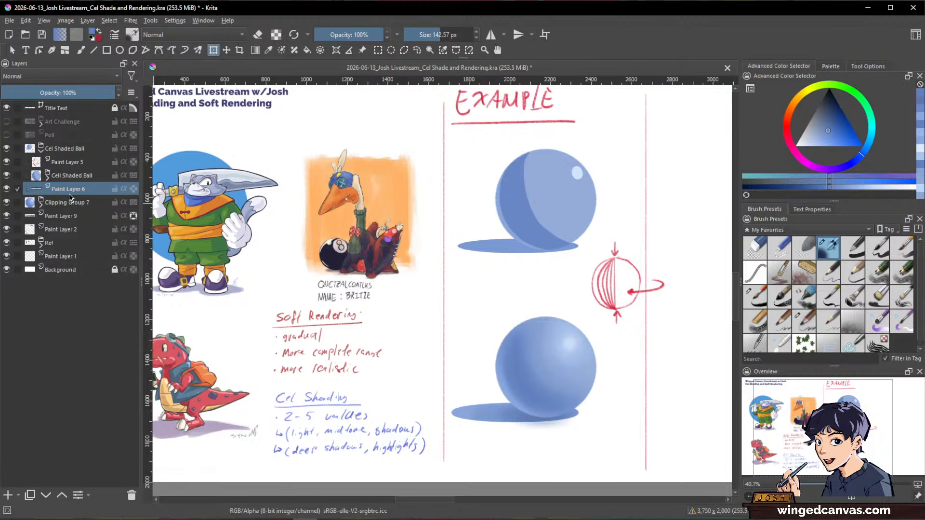
- Group Clipping Group 7 with Paint Layer 9, name the group "Soft Rendered", and collapse both ball groups
click(41, 152)
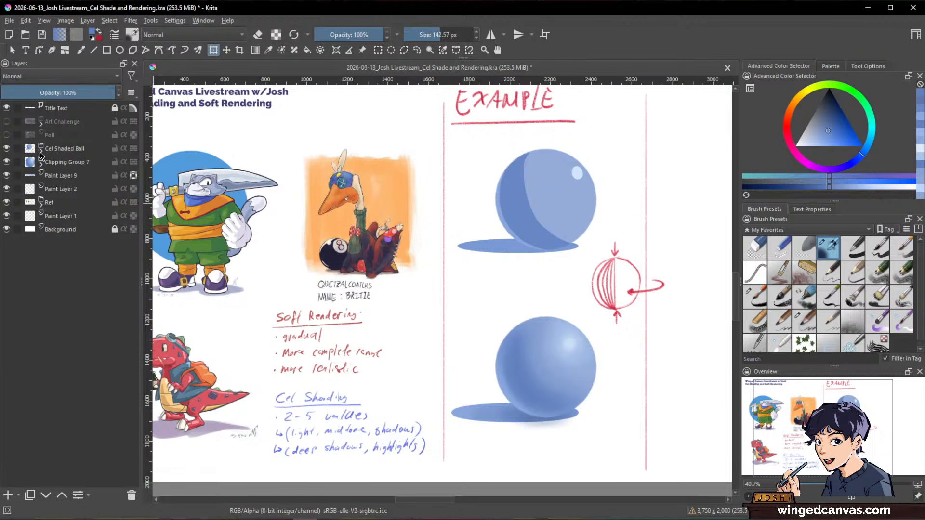
click(62, 164)
ctrl+click(65, 179)
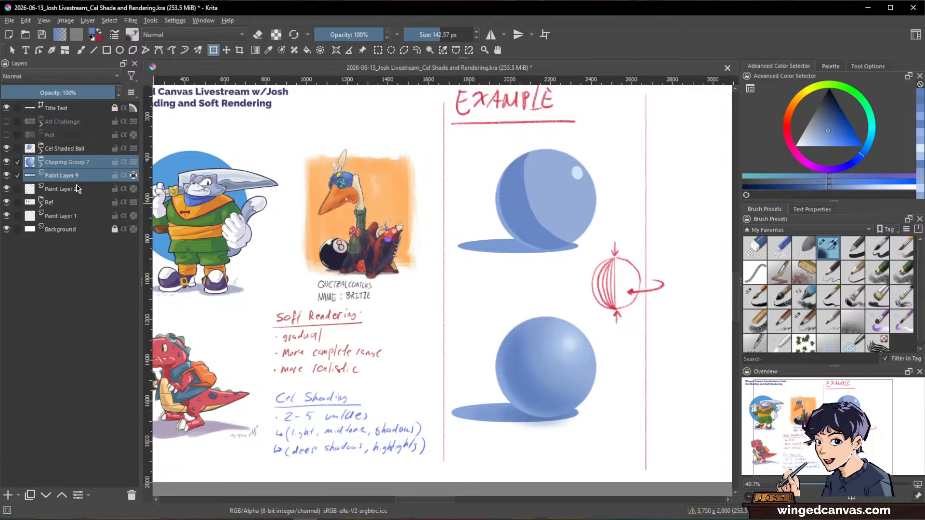
key(ctrl+g)
double_click(52, 162)
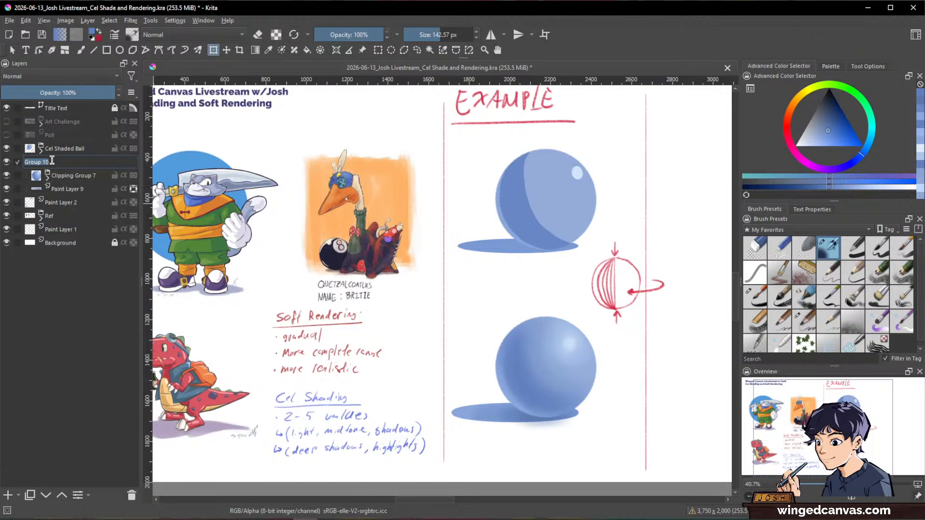
text(Soft Rendered)
key(Return)
click(41, 165)
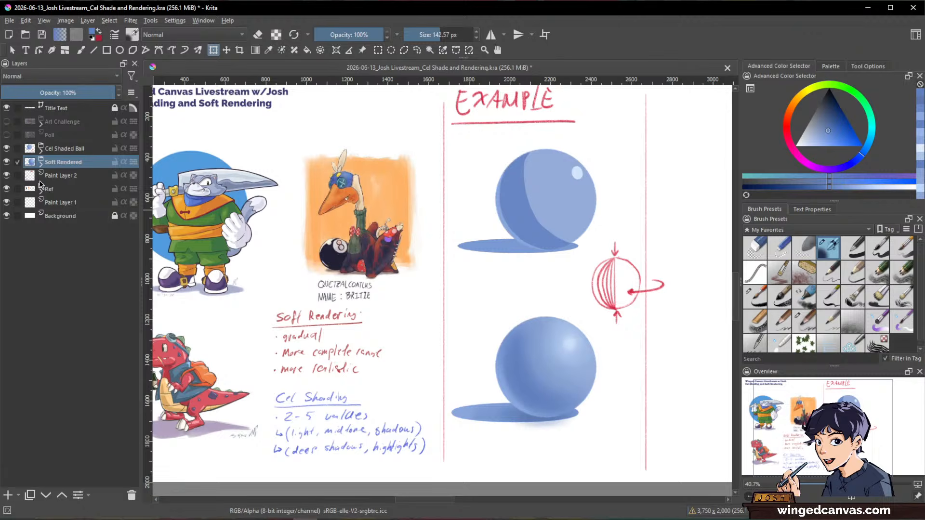
- Rename Paint Layer 2 as "Notes"
double_click(55, 175)
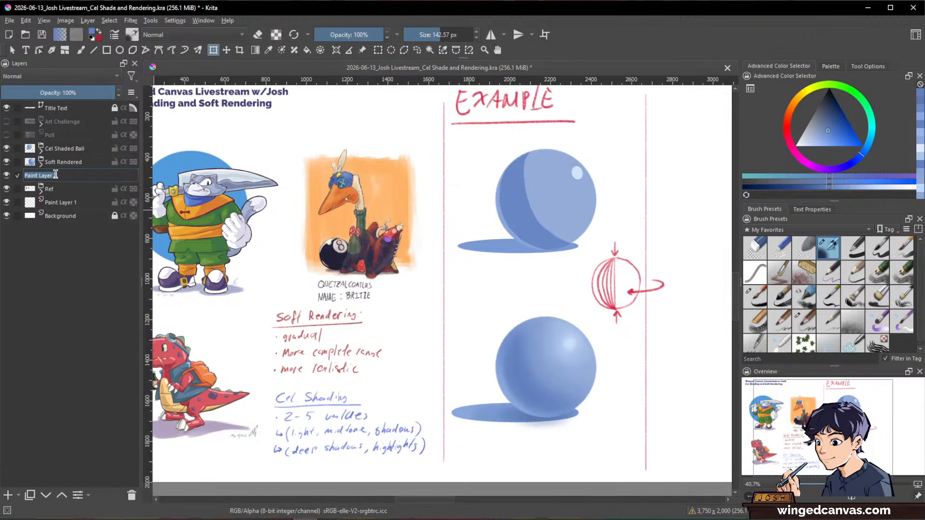
text(Notes)
key(Return)
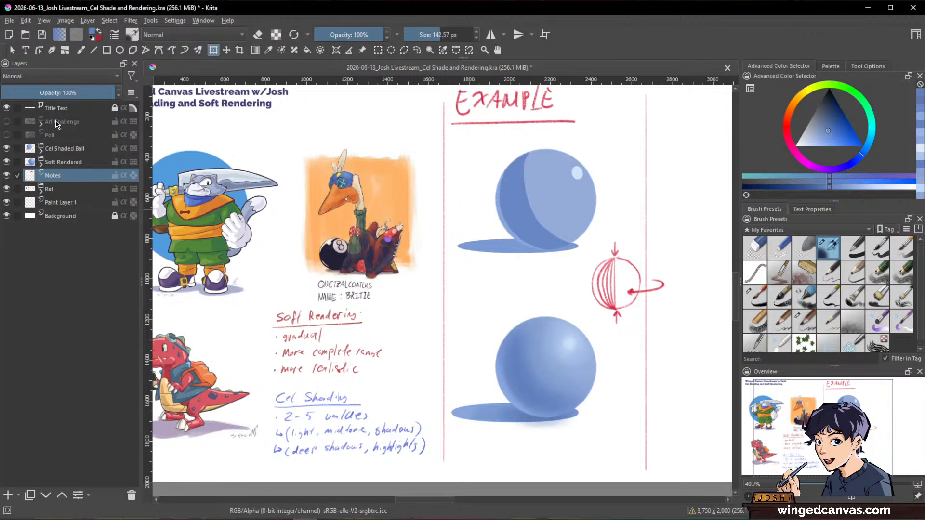
scroll(551, 191, down, 1)
drag(635, 208, 593, 223)
scroll(538, 216, down, 1)
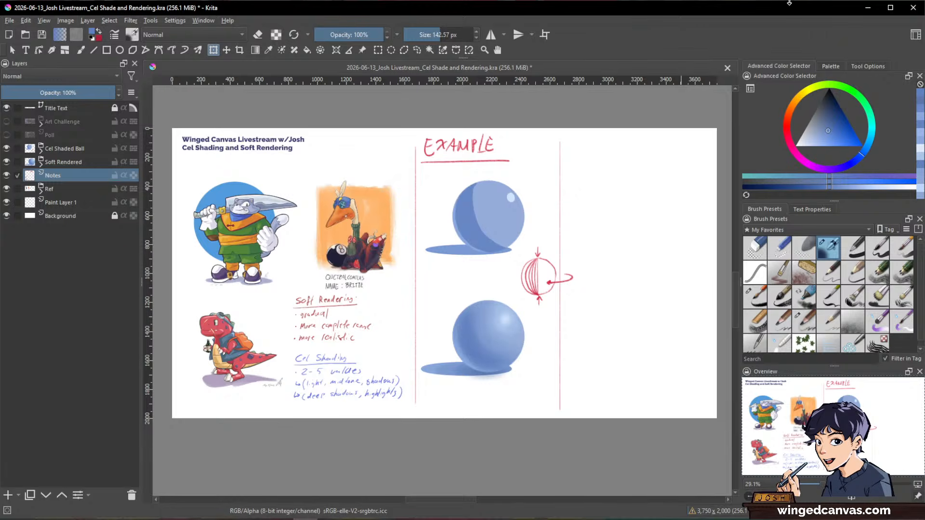
drag(648, 211, 675, 204)
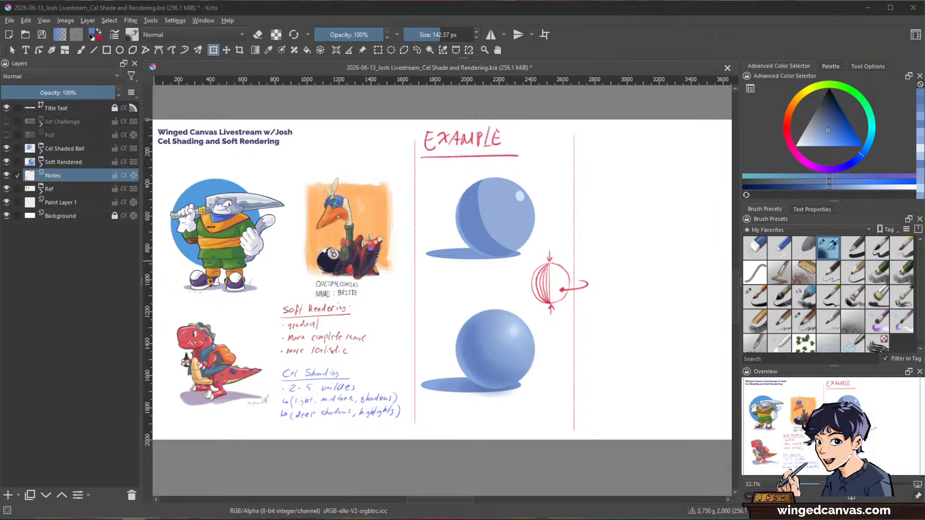
click(745, 14)
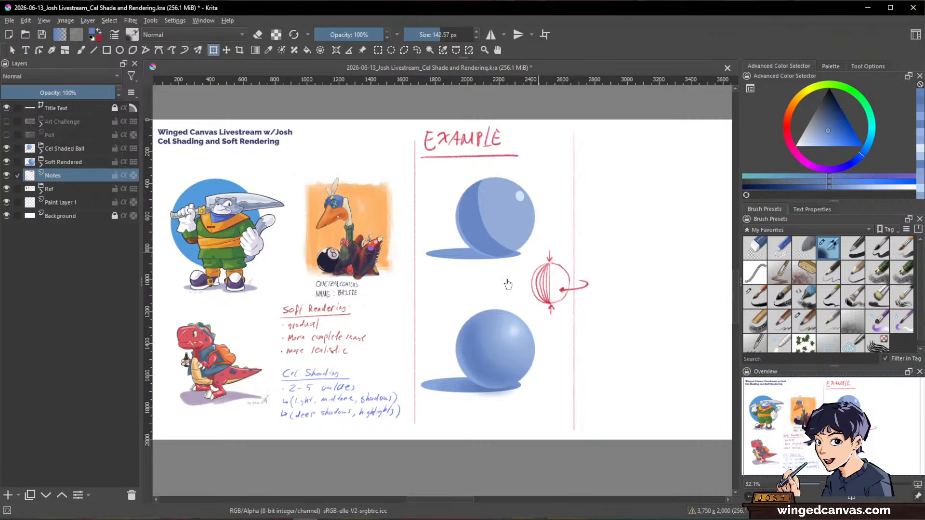
- Extend the canvas to the right with the Crop tool to a width of 4214 px
drag(636, 234, 525, 236)
scroll(526, 236, up, 1)
scroll(572, 243, up, 1)
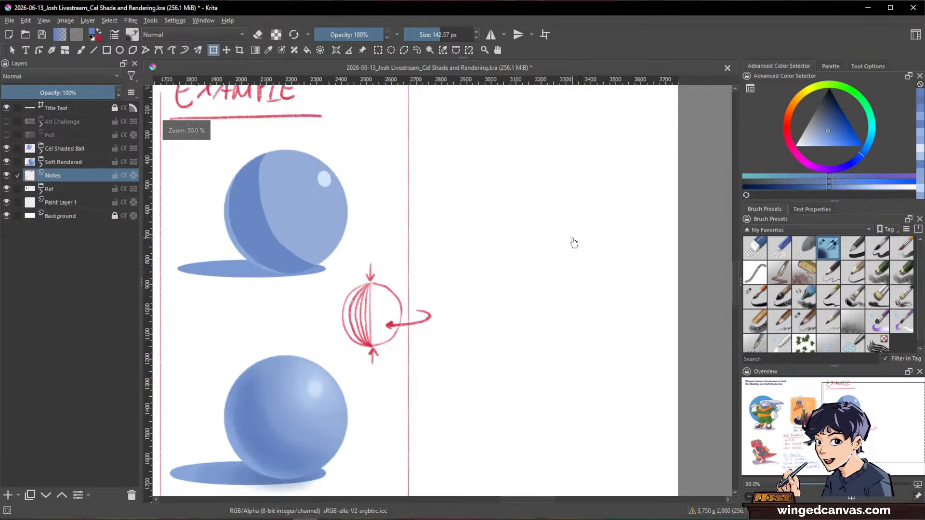
scroll(591, 246, down, 2)
click(239, 50)
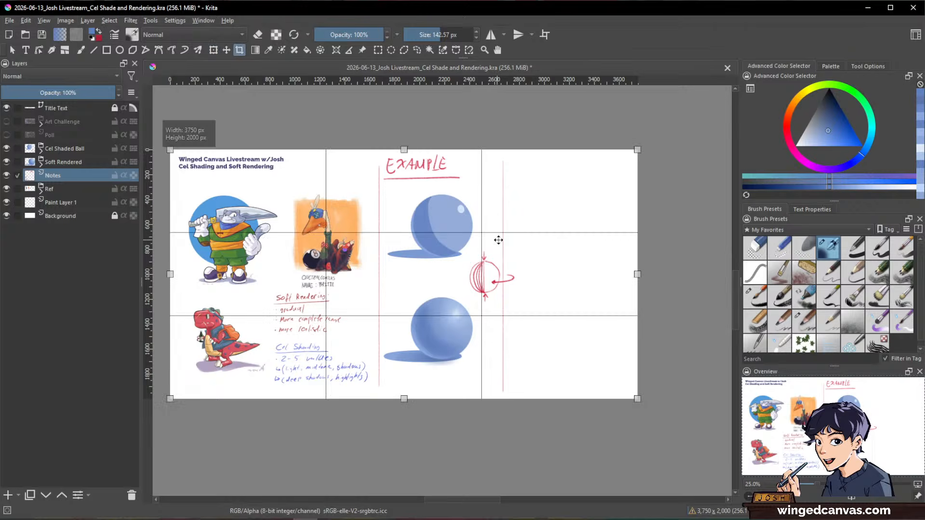
drag(645, 276, 695, 278)
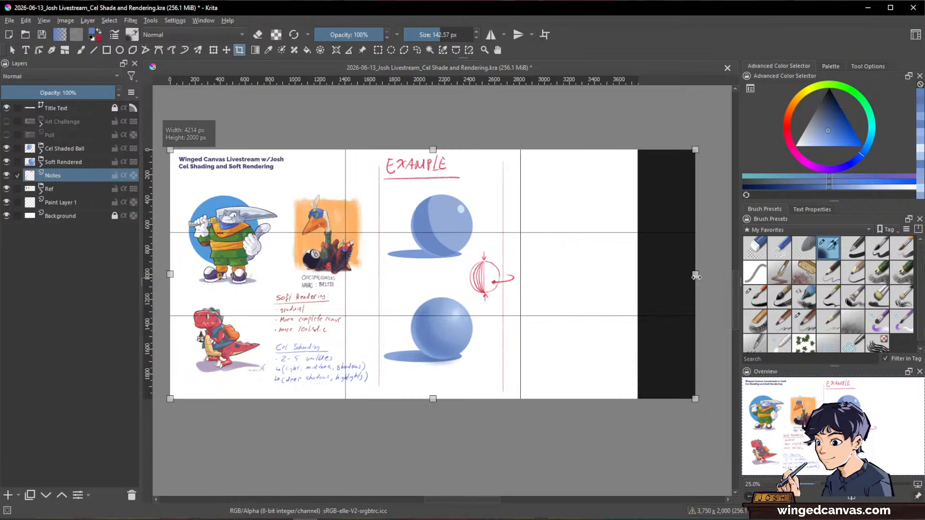
key(Return)
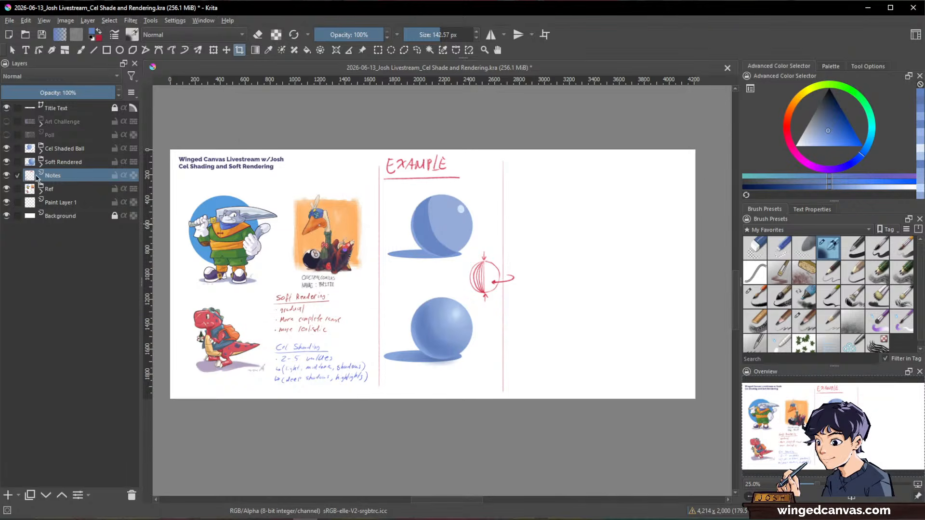
- Group the Cel Shaded Ball, Soft Rendered and Notes layers together, and collapse the new group
click(59, 149)
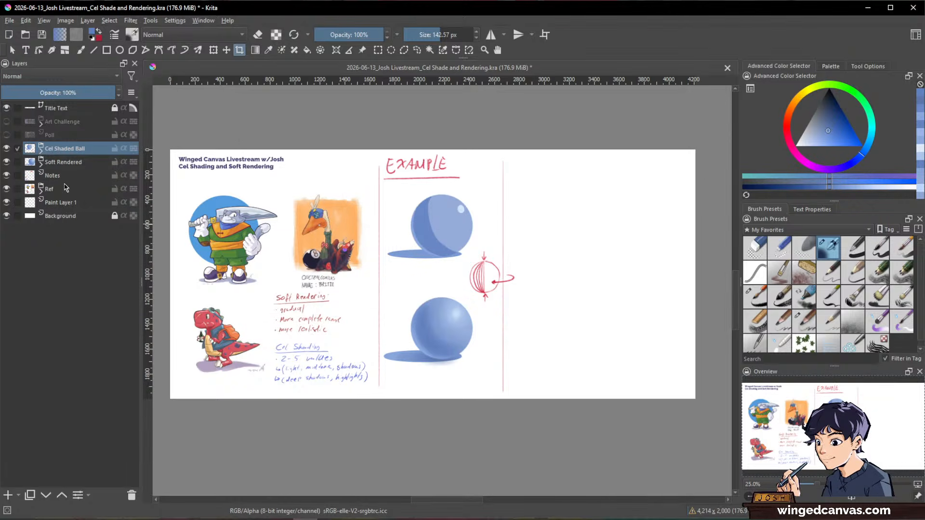
shift+click(66, 176)
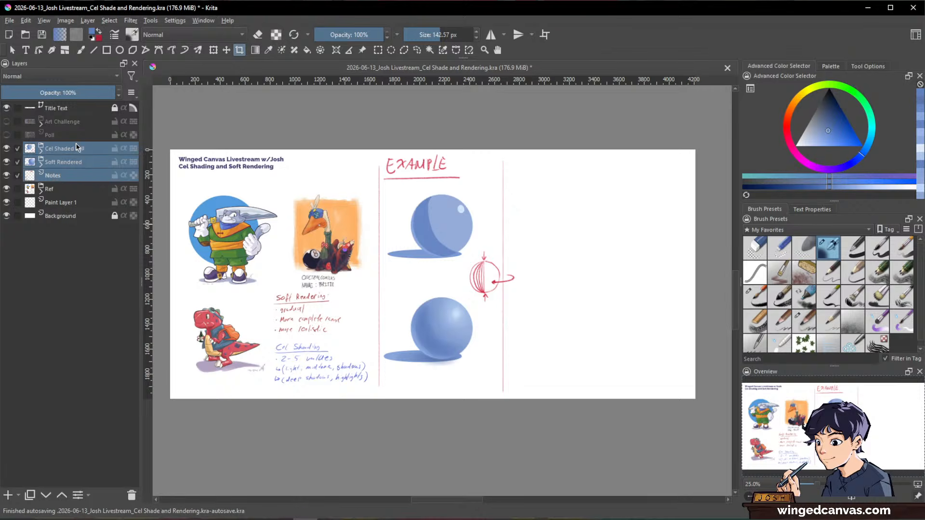
key(ctrl+g)
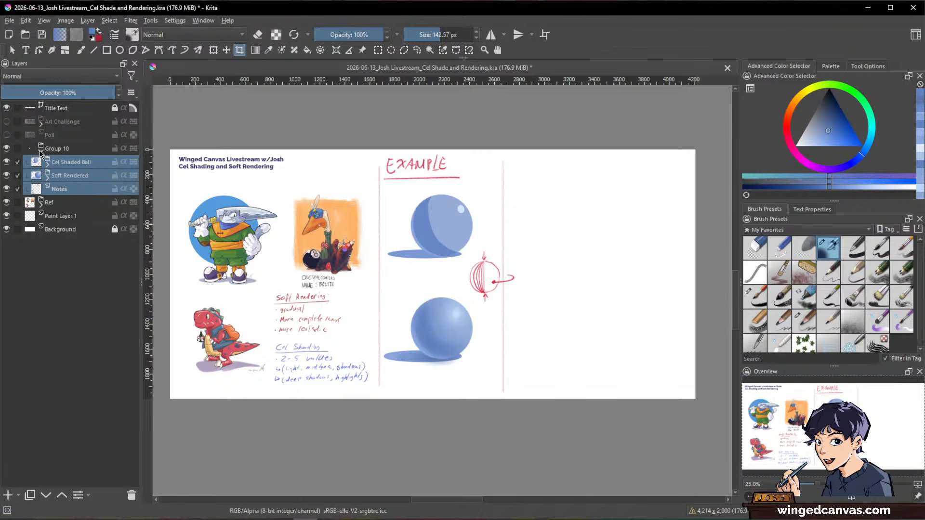
click(40, 151)
- On Paint Layer 1, draw a filled light-orange square about 1300 px wide in the empty right-hand canvas area, using Charcoal Pencil Medium THIN
click(53, 179)
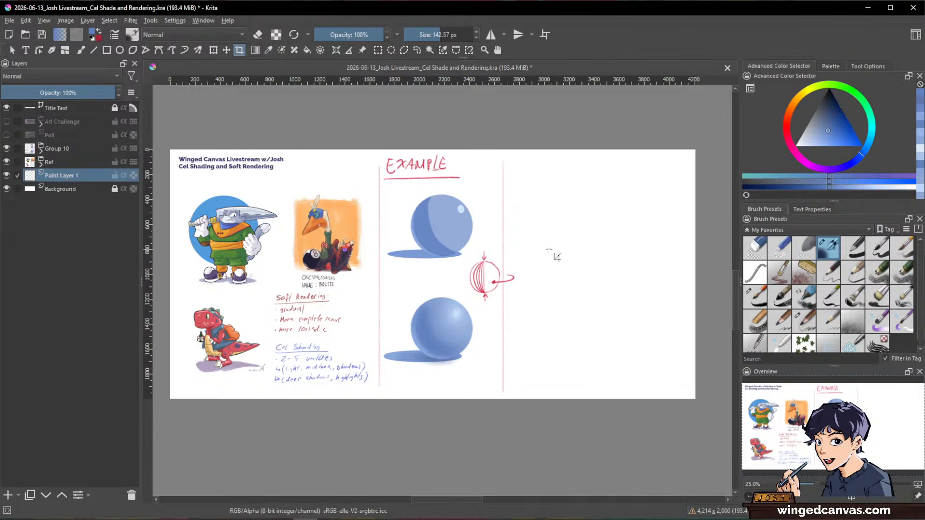
key(b)
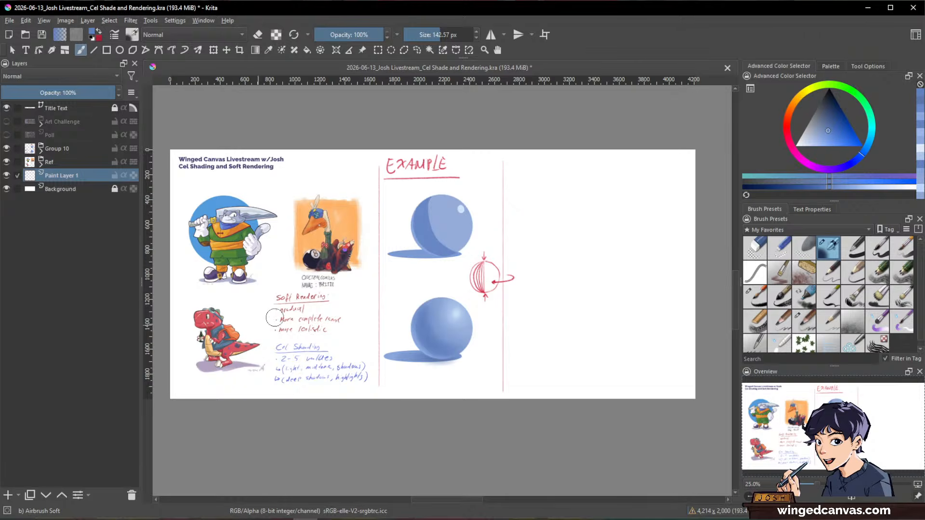
scroll(674, 222, up, 1)
drag(608, 254, 581, 251)
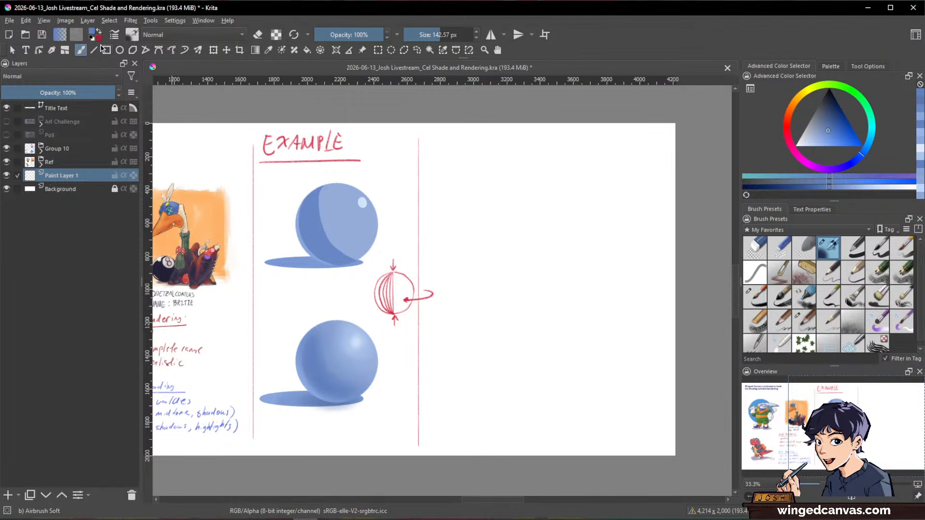
click(106, 49)
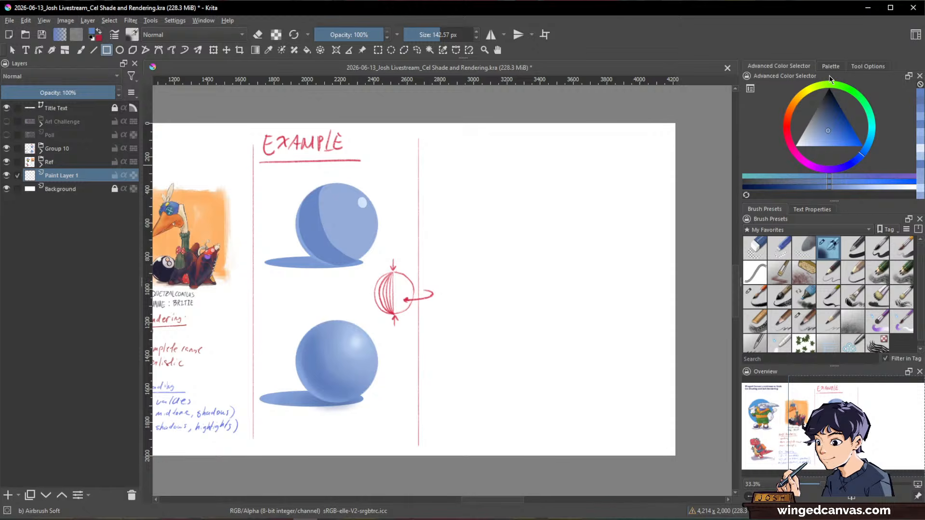
click(792, 104)
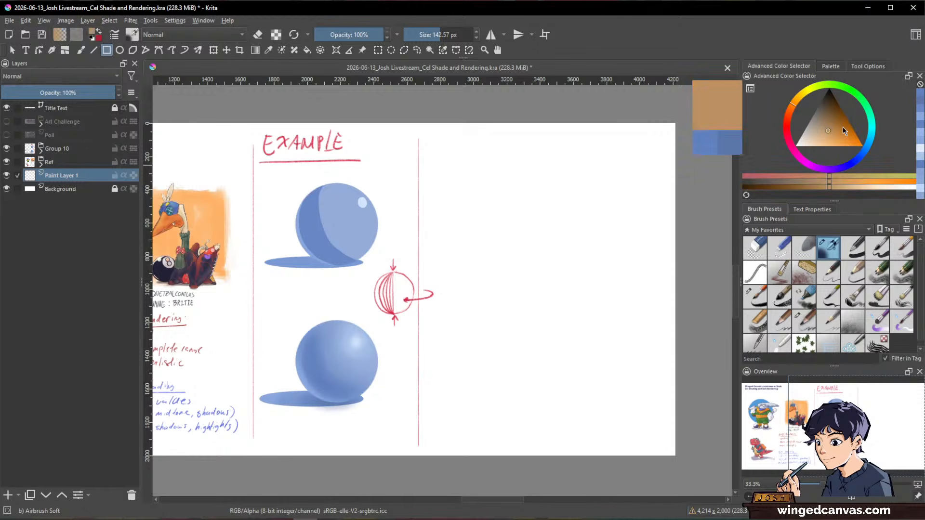
mouse_move(842, 127)
mouse_down()
mouse_move(843, 140)
mouse_move(829, 145)
mouse_up()
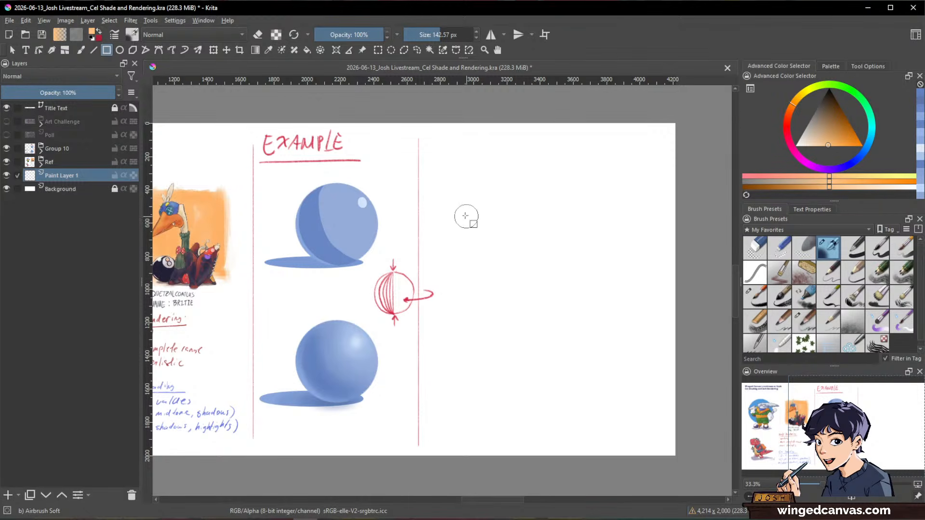
click(813, 314)
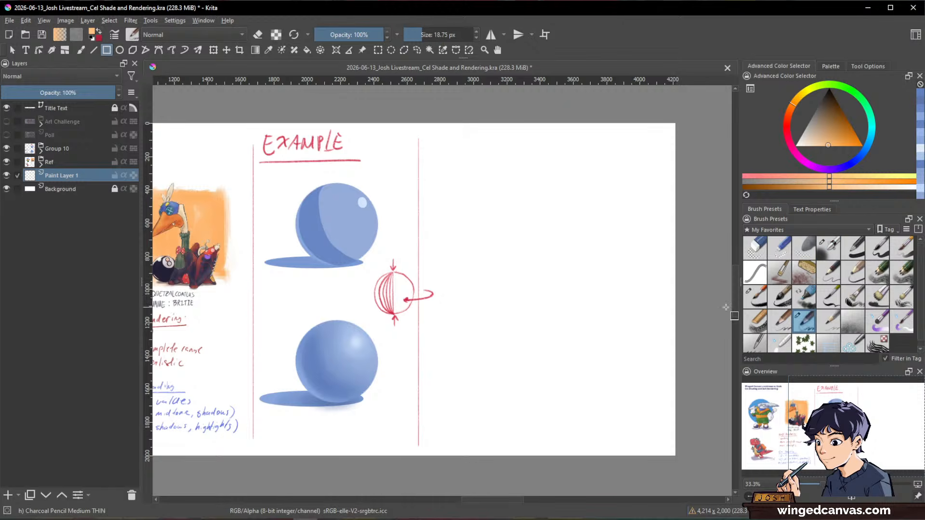
drag(444, 167, 660, 385)
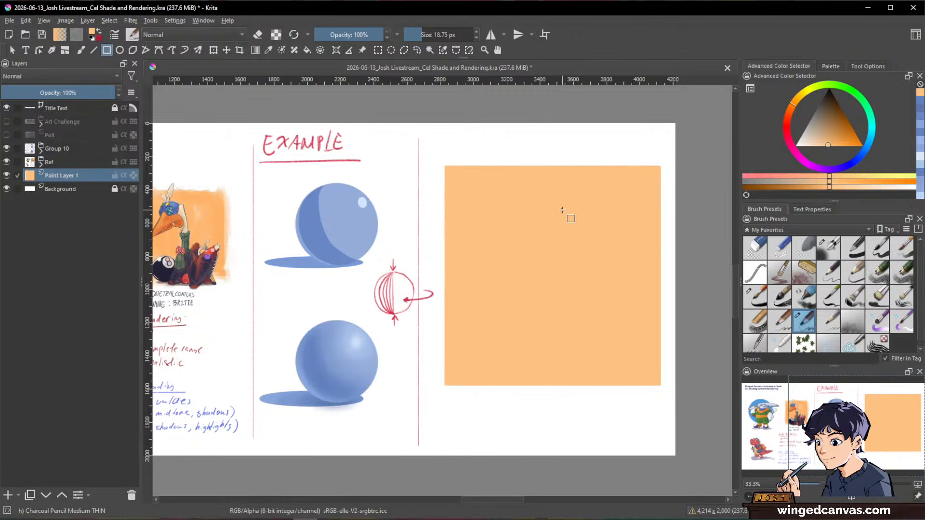
- Add a new paint layer directly above the Background layer, and save the document
mouse_move(808, 153)
mouse_down()
mouse_move(780, 156)
mouse_move(799, 140)
mouse_up()
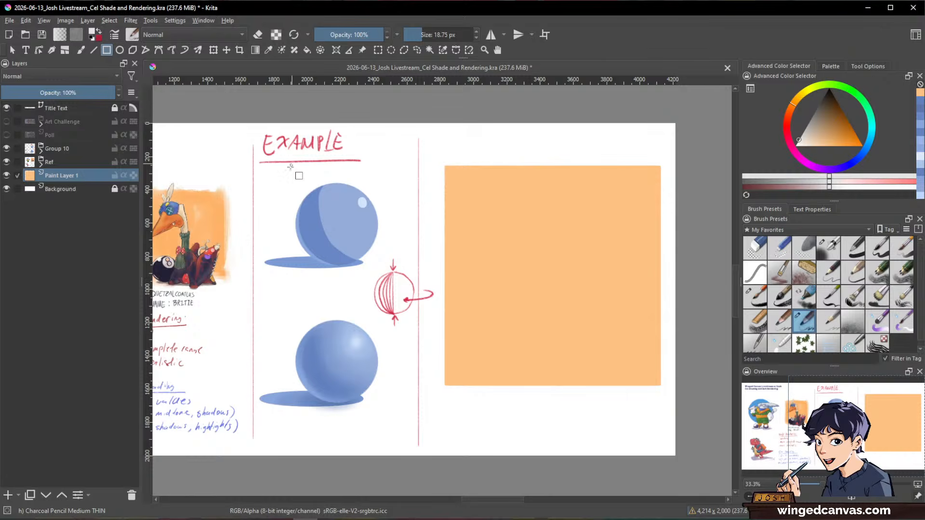
drag(241, 129, 350, 136)
scroll(352, 134, down, 1)
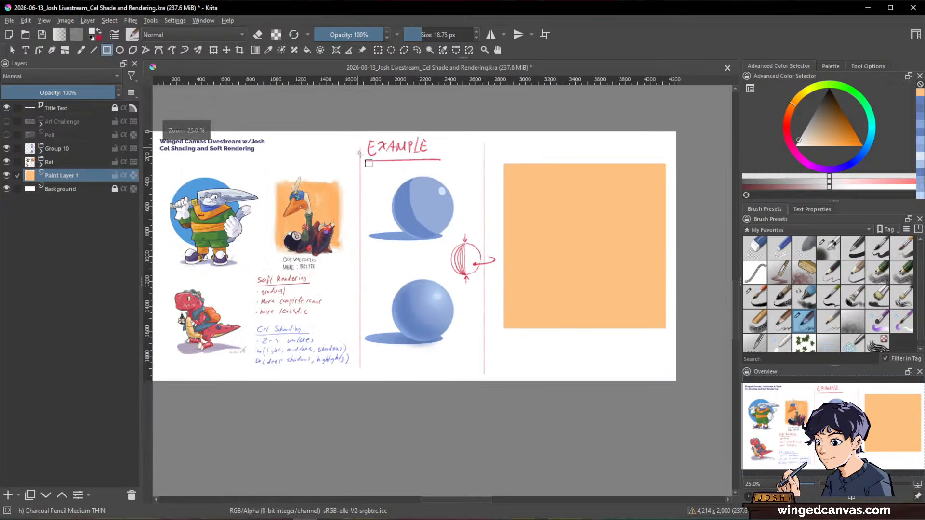
click(92, 192)
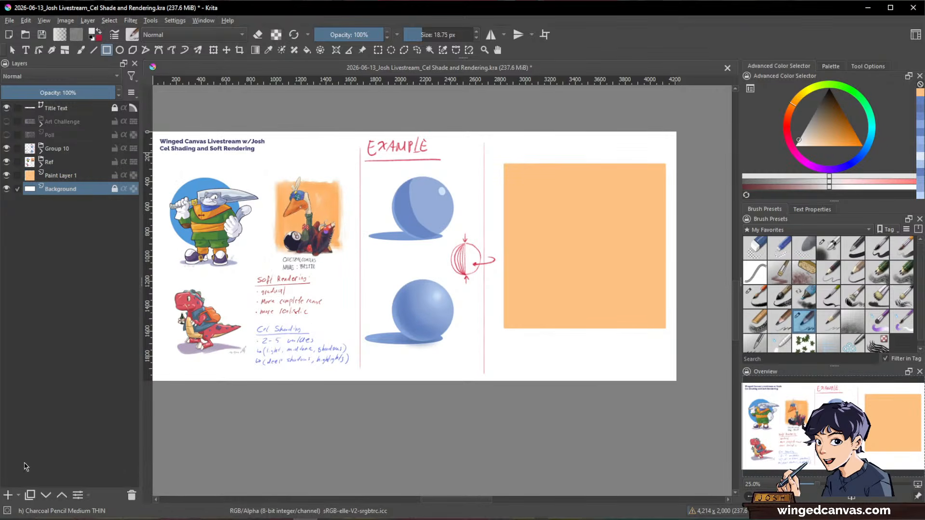
click(8, 495)
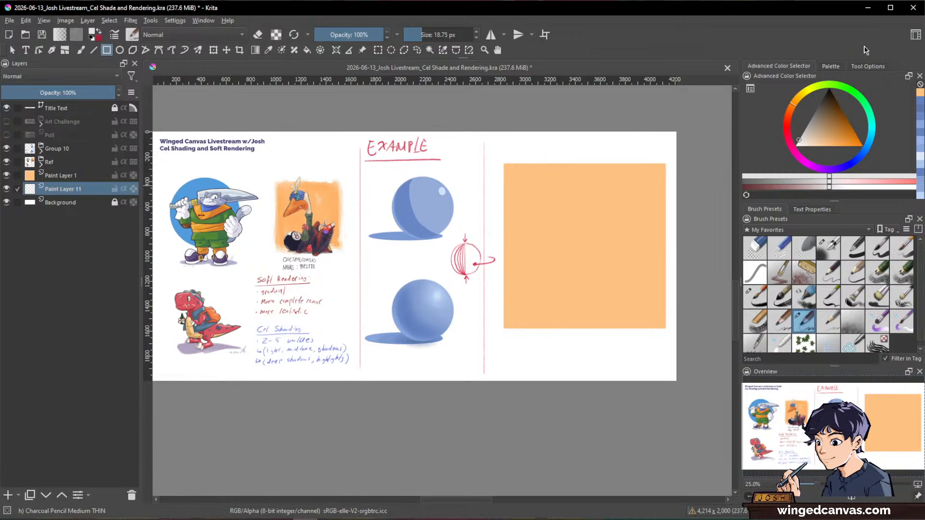
key(ctrl+s)
- Flood-fill Paint Layer 11 with light grey as the page backdrop, and set the layer's opacity to 32%
drag(483, 216, 558, 221)
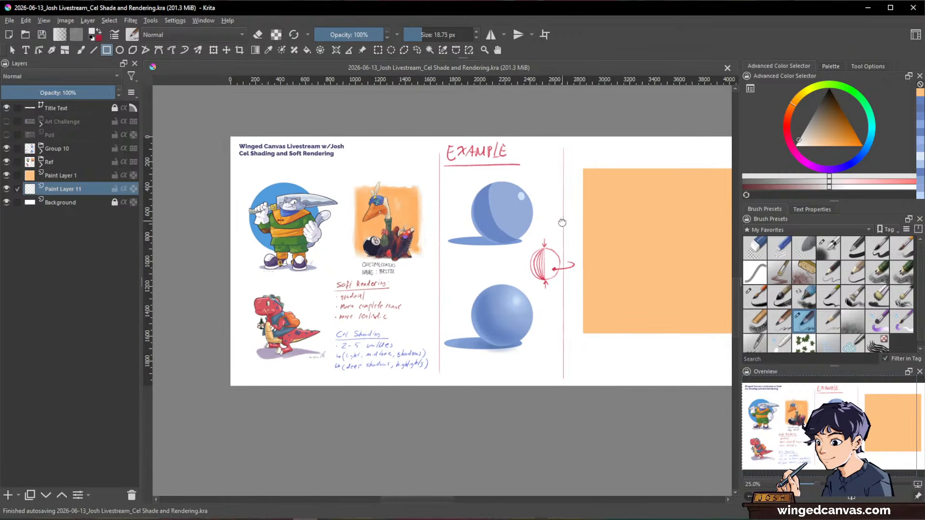
click(307, 51)
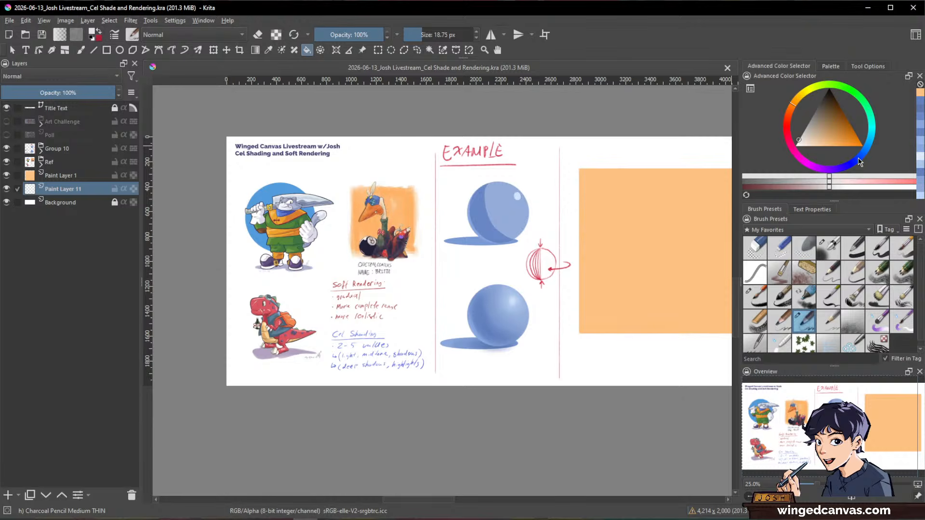
click(859, 162)
click(804, 129)
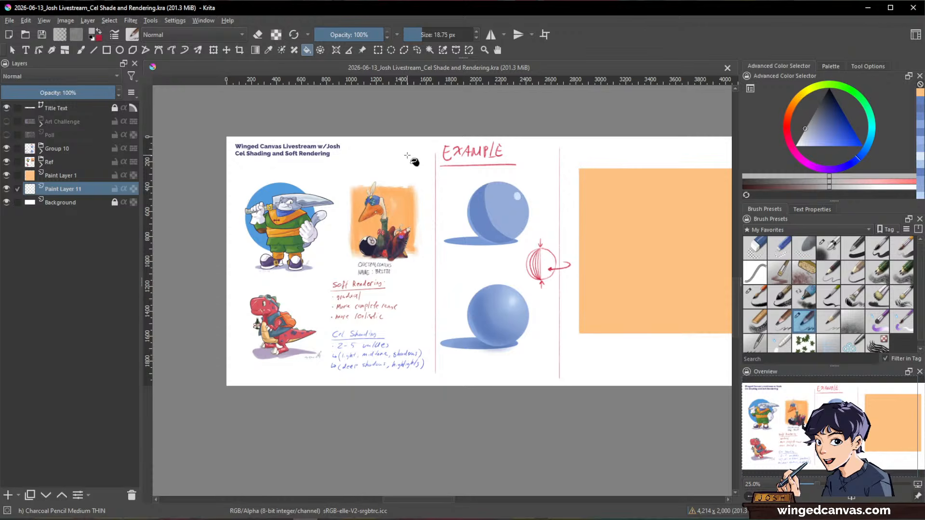
click(407, 156)
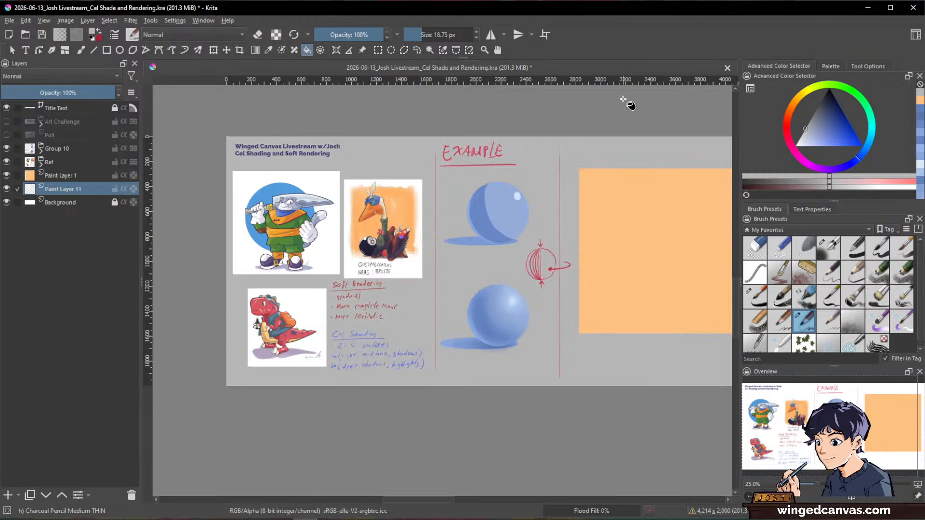
drag(600, 155, 573, 146)
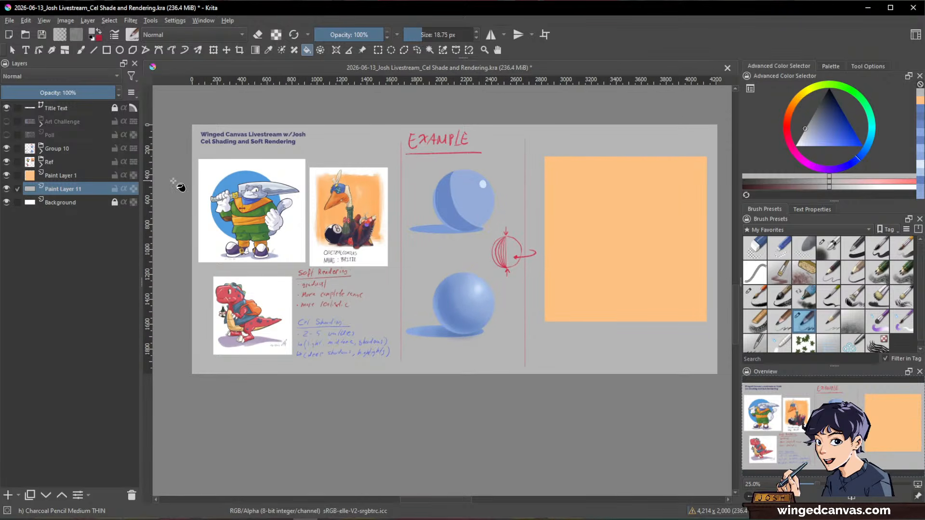
drag(47, 95, 37, 92)
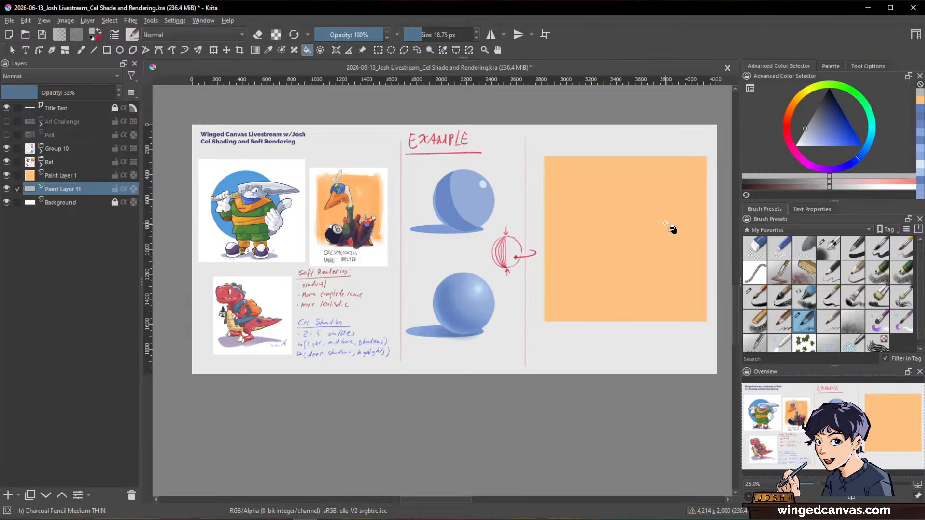
scroll(670, 227, up, 1)
drag(677, 228, 572, 244)
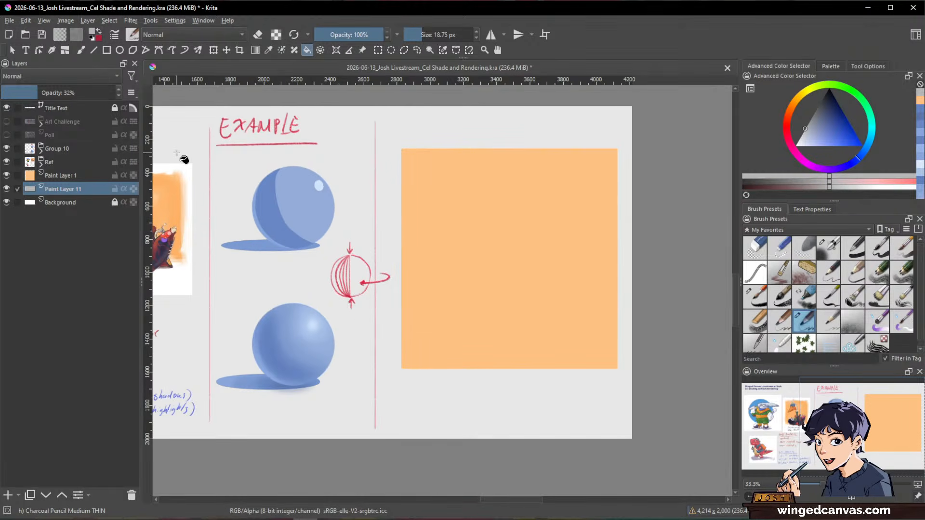
- Flood-fill the light-orange square on Paint Layer 1 with white
click(89, 176)
click(797, 145)
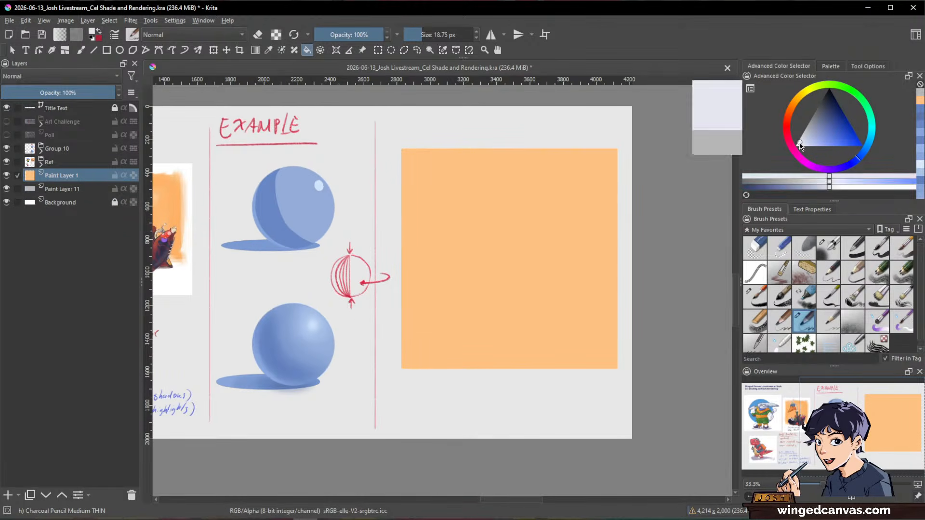
click(573, 211)
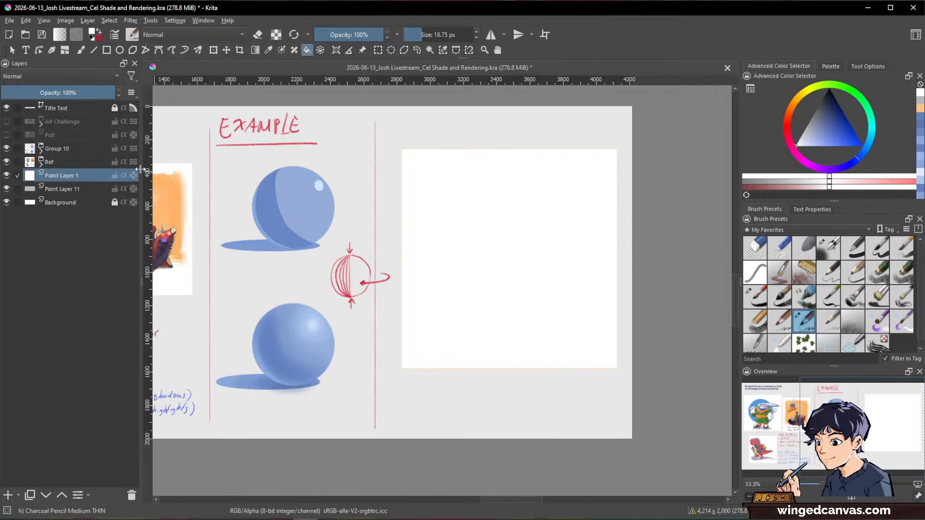
- Lock Paint Layer 1's alpha and paint white over the square's orange edge fringe with a 57.48 px Ink-7 Brush Rough
click(134, 176)
key(b)
click(764, 291)
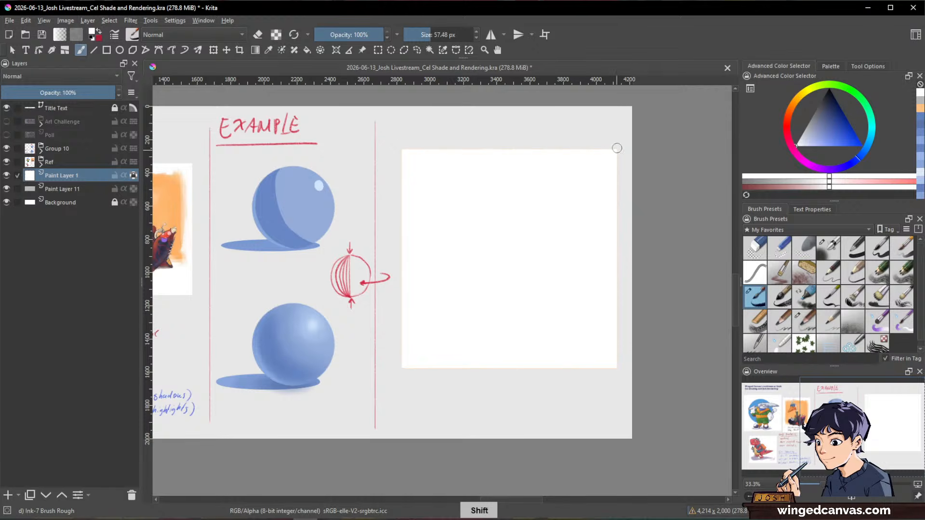
mouse_move(619, 308)
mouse_down()
mouse_move(618, 370)
mouse_move(403, 369)
mouse_move(401, 152)
mouse_move(403, 373)
mouse_move(403, 149)
mouse_move(506, 150)
mouse_up()
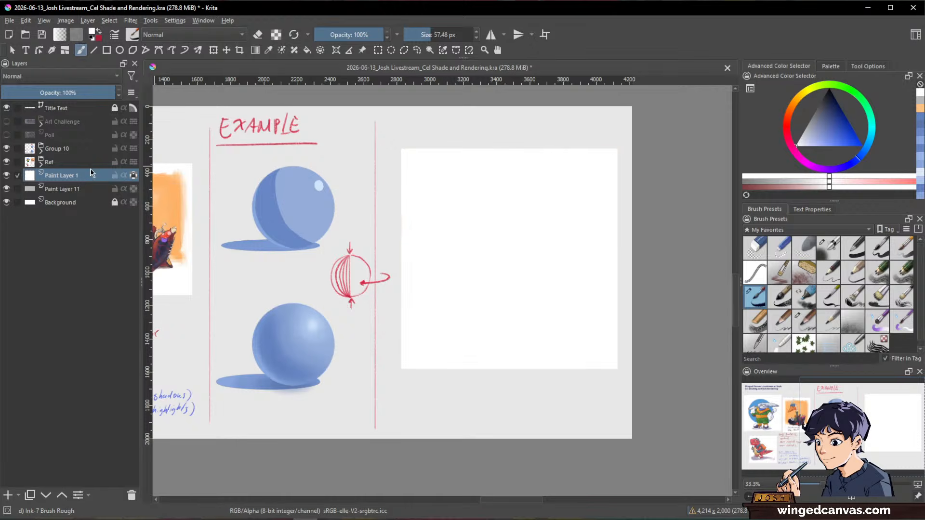
- Put Paint Layer 1 into a quick clipping group
right_click(64, 176)
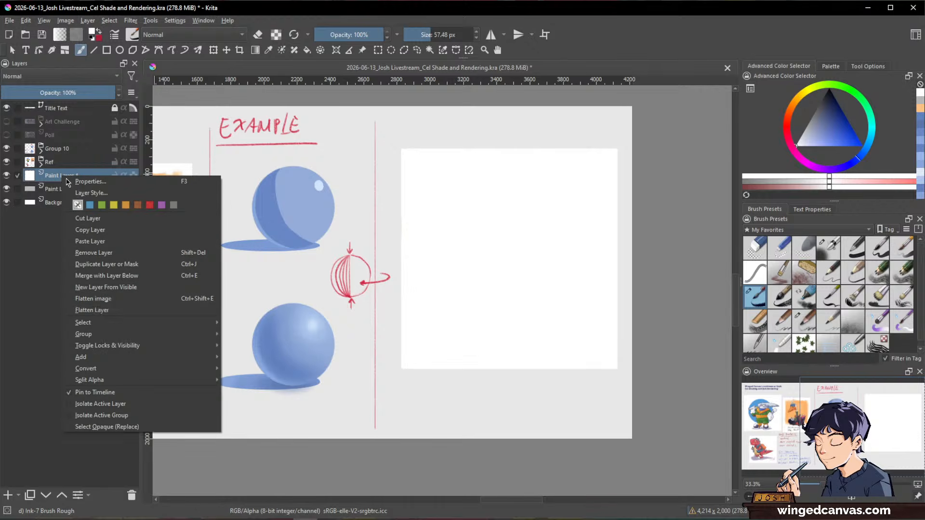
mouse_move(126, 336)
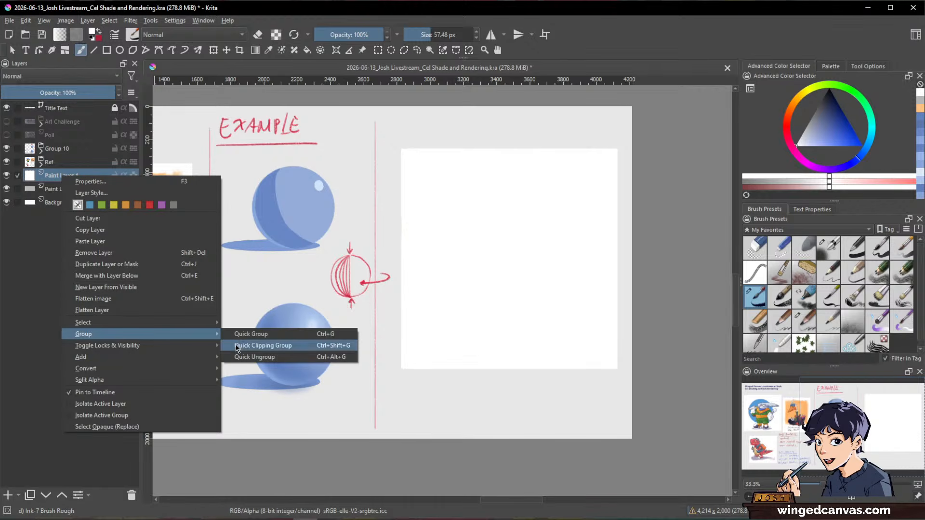
click(275, 346)
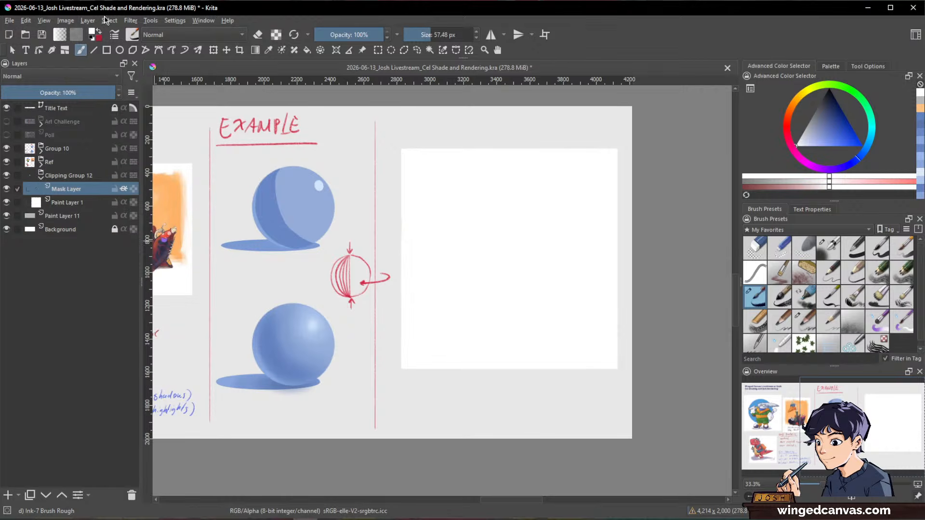
- On the Mask Layer, draw a filled light-orange square about 1220 px wide inside the white square, using Charcoal Pencil Medium THIN
click(107, 50)
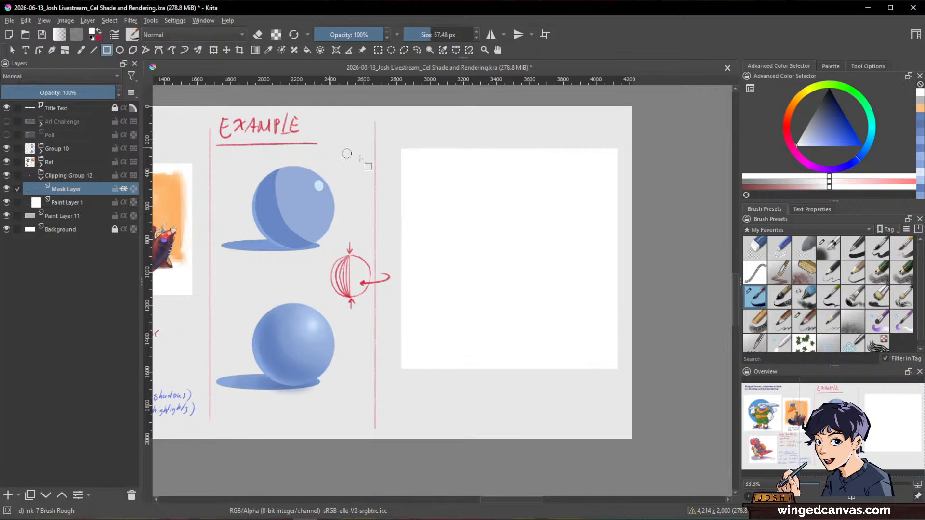
click(804, 321)
click(920, 109)
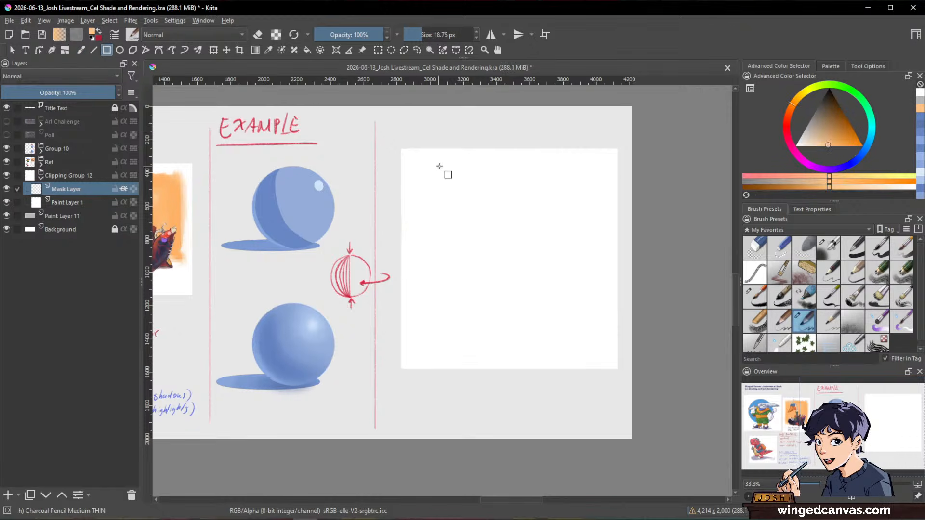
drag(407, 157, 618, 364)
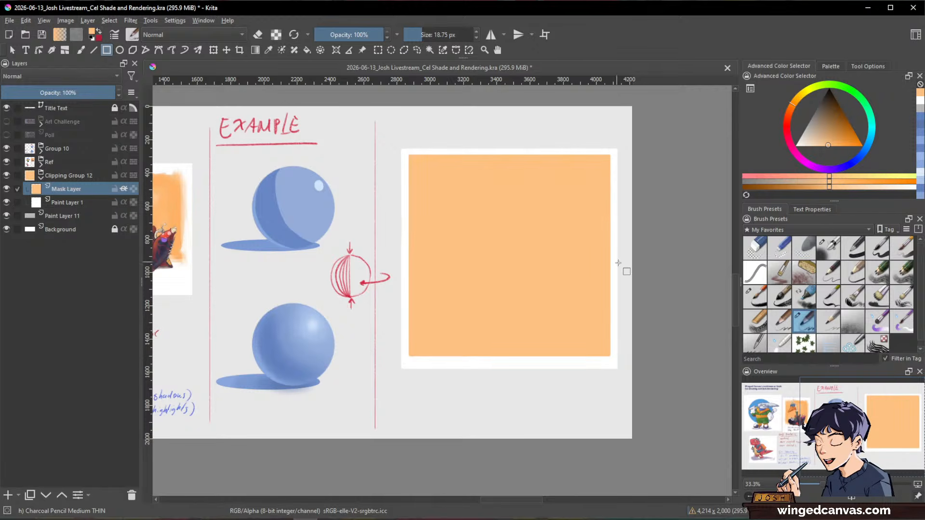
- Scale the orange square up slightly to about 1250 px wide, keeping a white border around it
key(ctrl+t)
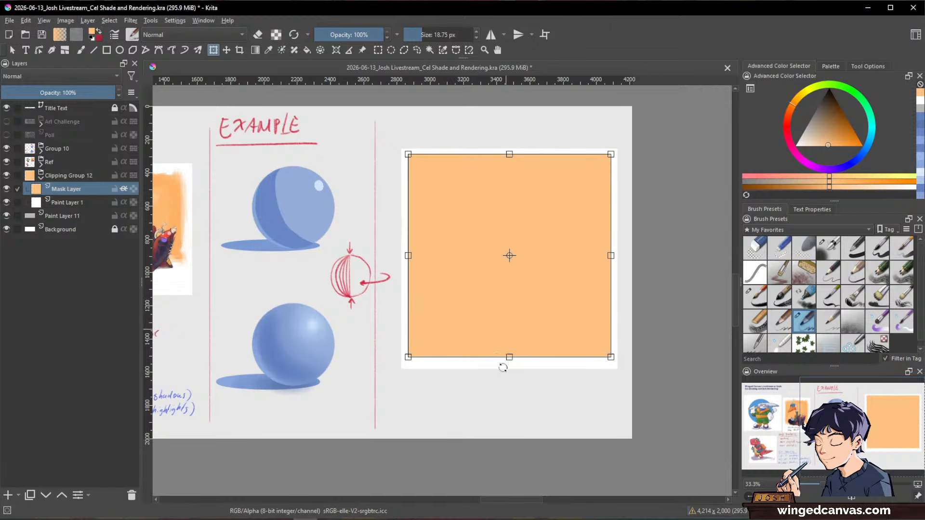
drag(509, 357, 508, 362)
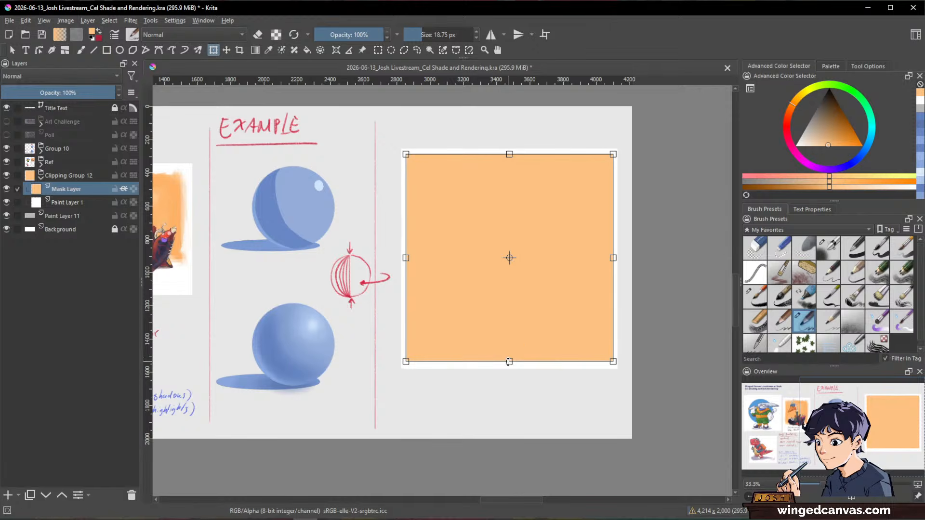
key(Return)
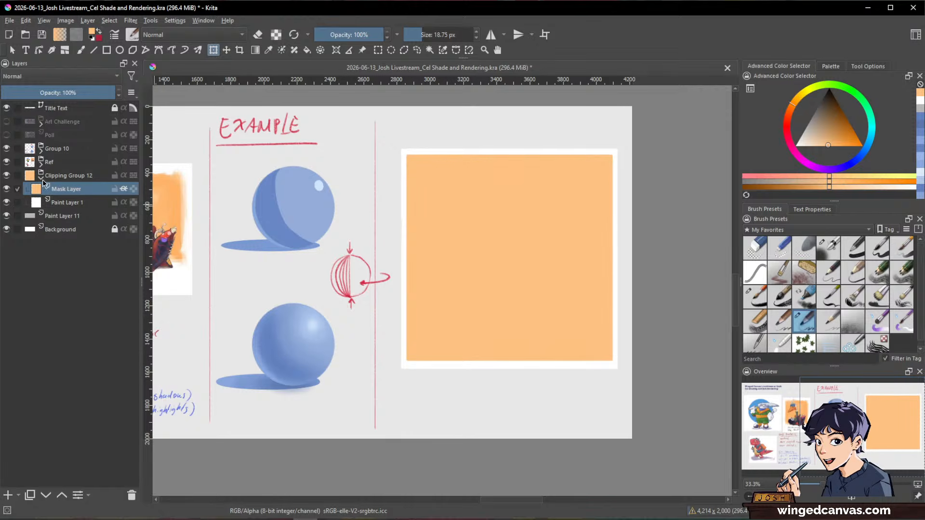
- Add a paint layer above the Mask Layer and sketch a red guide circle about 290 px wide on the orange square with a 13.31 px brush
click(7, 495)
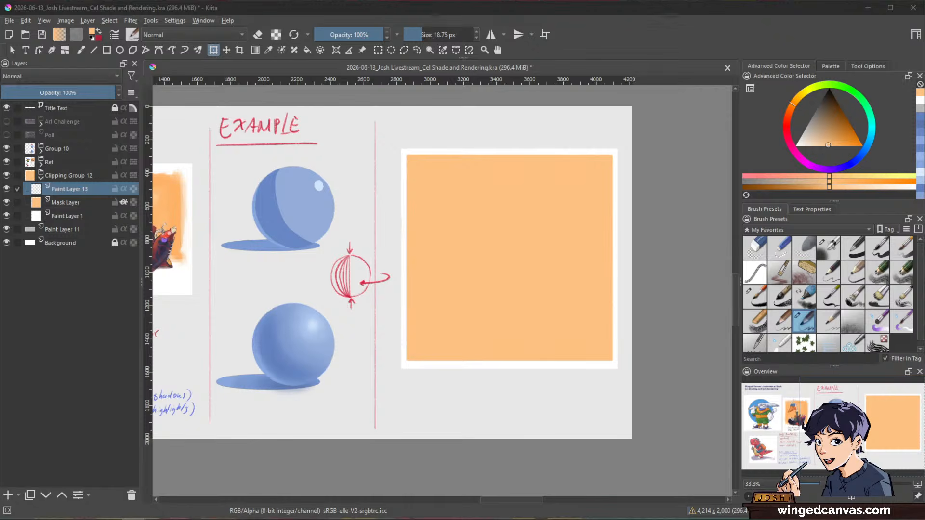
click(666, 37)
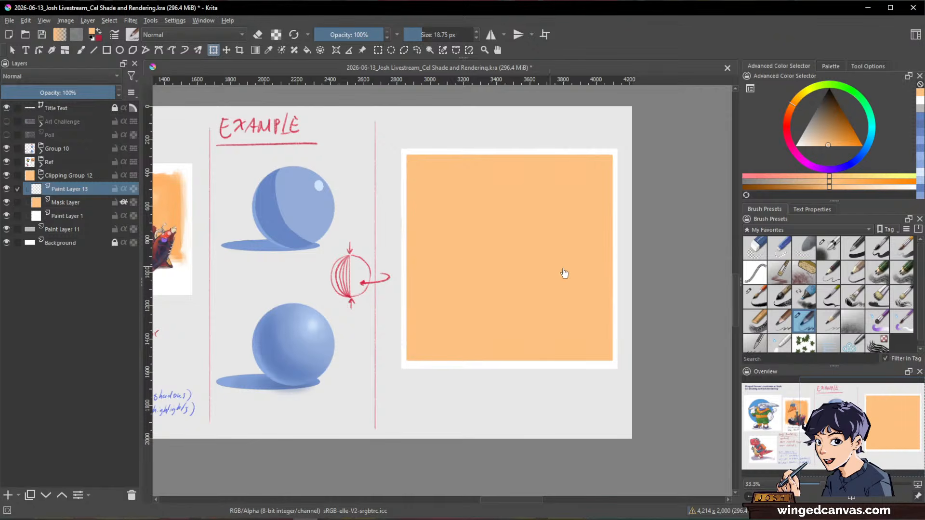
key(b)
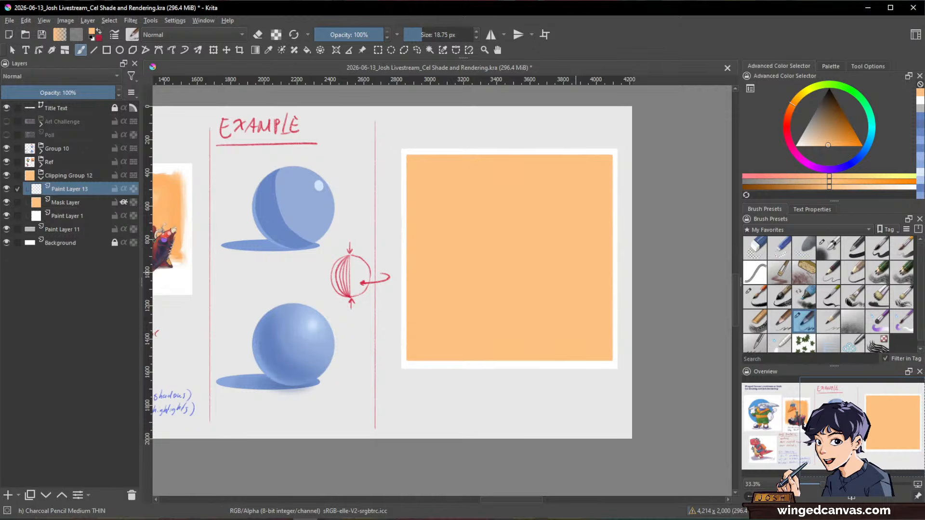
scroll(557, 238, up, 1)
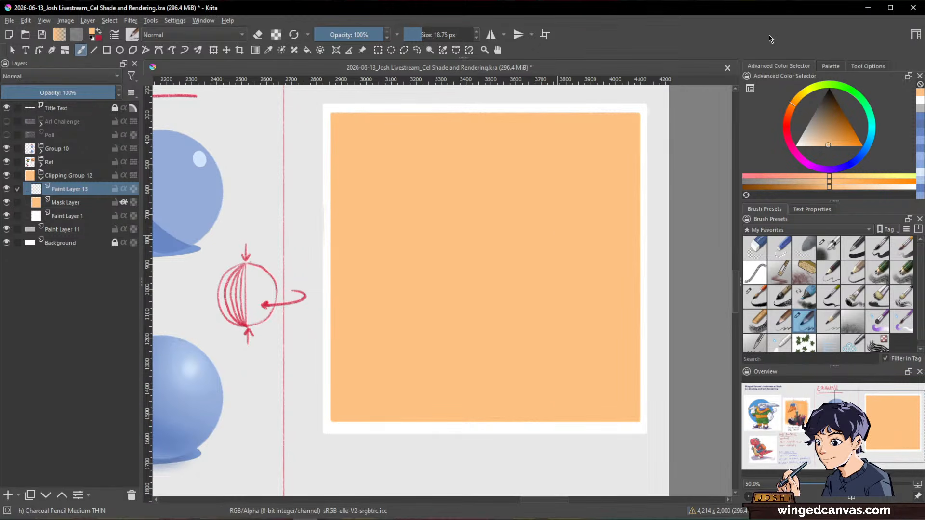
click(787, 127)
drag(841, 139, 838, 143)
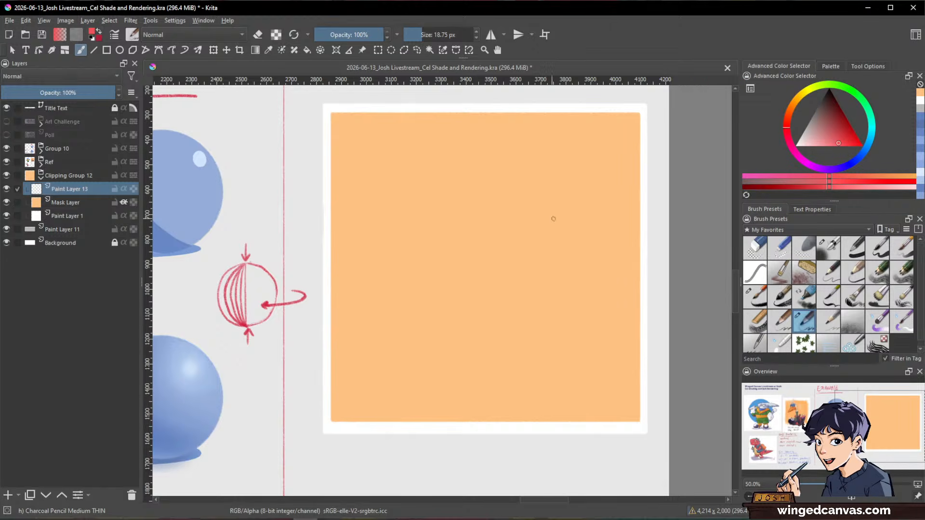
drag(579, 242, 577, 242)
mouse_move(558, 222)
mouse_down()
mouse_move(581, 280)
mouse_move(540, 276)
mouse_move(556, 223)
mouse_up()
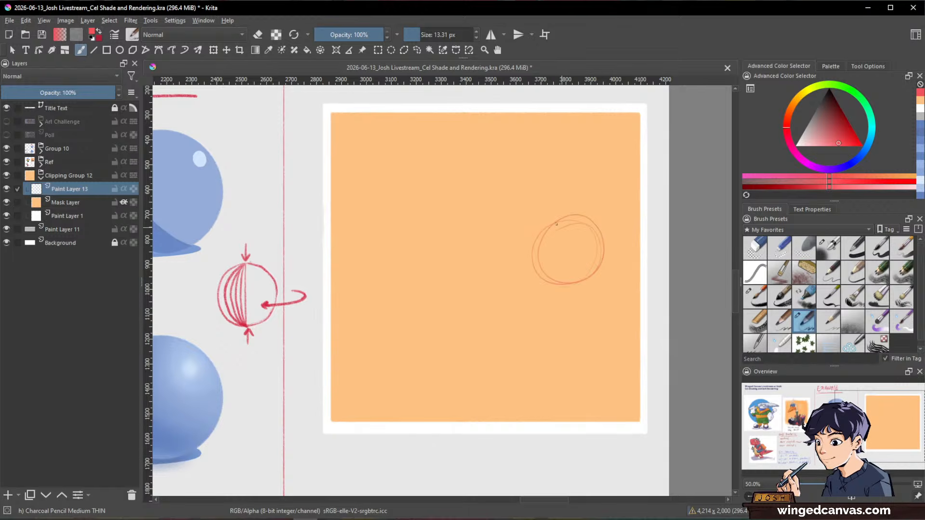
- Sketch the skull's lower jaw beneath the guide circle and the facial profile along its left side
mouse_move(545, 275)
mouse_down()
mouse_move(534, 246)
mouse_move(542, 266)
mouse_move(561, 256)
mouse_move(557, 302)
mouse_up()
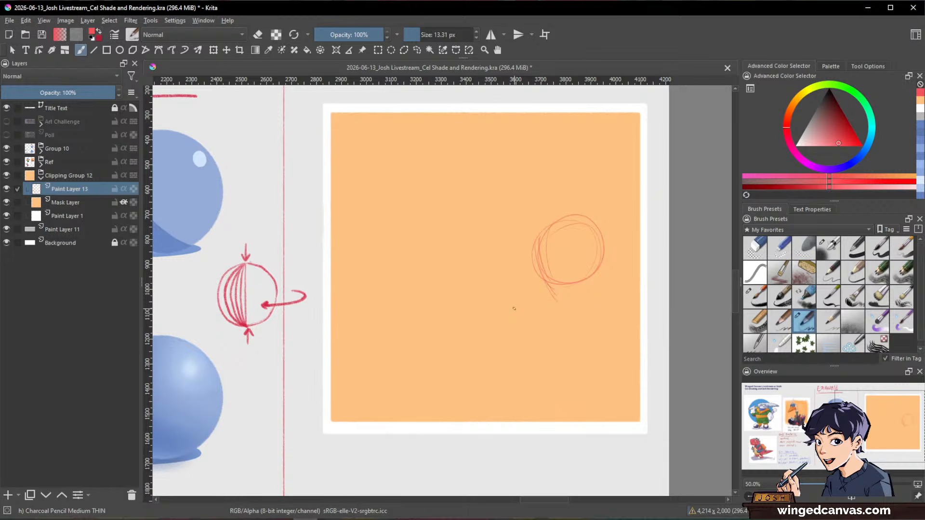
drag(560, 303, 591, 287)
mouse_move(532, 237)
mouse_down()
mouse_move(531, 274)
mouse_move(540, 285)
mouse_move(564, 284)
mouse_move(547, 274)
mouse_move(544, 282)
mouse_move(545, 261)
mouse_move(543, 281)
mouse_up()
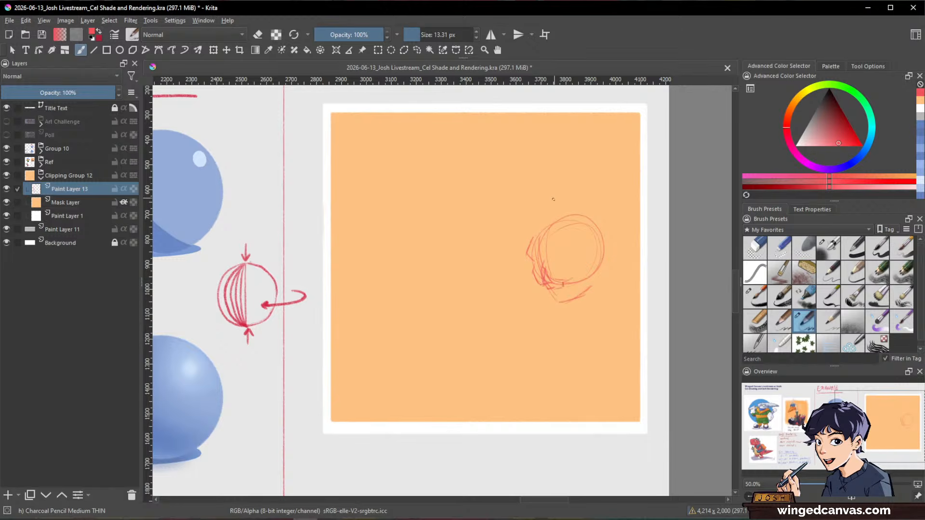
- Sketch the skull's forehead, brow line, cheekbone, eye sockets and nose, switching to the eraser to clean up the lines
drag(532, 238, 560, 223)
drag(531, 259, 536, 273)
mouse_move(529, 249)
mouse_down()
mouse_move(563, 239)
mouse_move(589, 261)
mouse_move(582, 271)
mouse_move(555, 261)
mouse_move(570, 258)
mouse_move(560, 272)
mouse_move(572, 266)
mouse_move(532, 257)
mouse_move(535, 273)
mouse_move(534, 256)
mouse_move(562, 276)
mouse_move(556, 255)
mouse_up()
key(e)
key(e)
key(e)
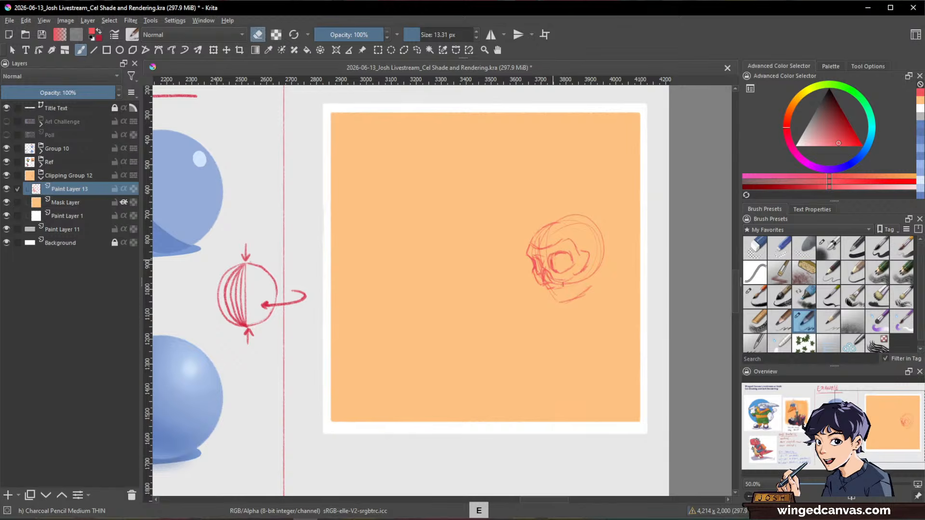
key(e)
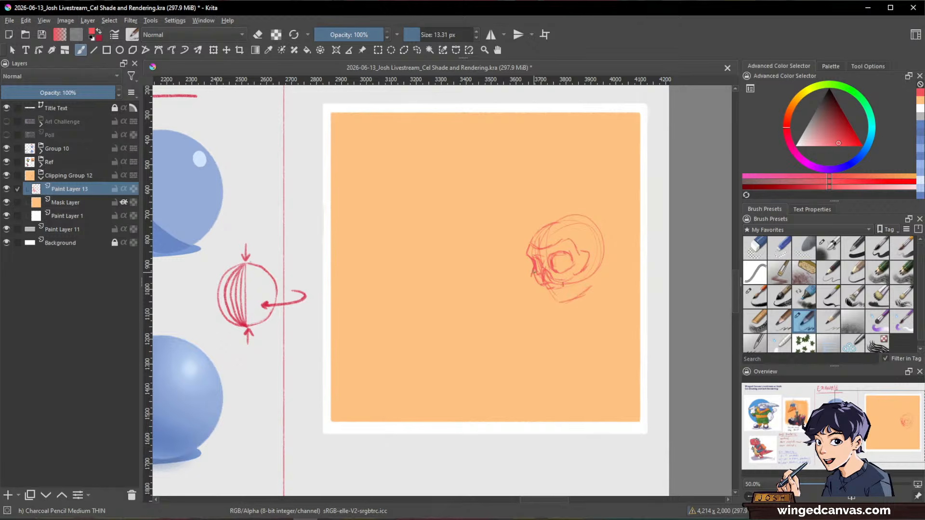
- Clean up the skull's nose and mouth lines, then erase and redraw the cheekbone contour beside the near eye socket
key(e)
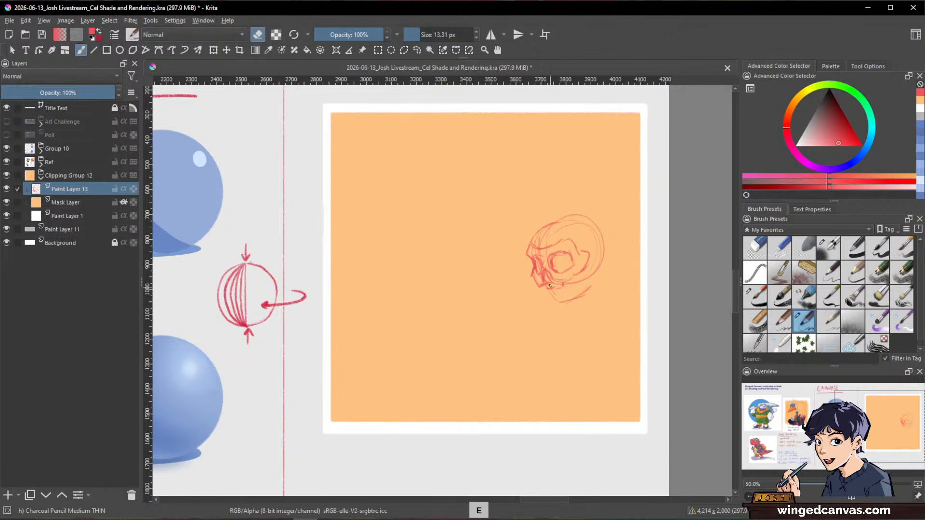
key(e)
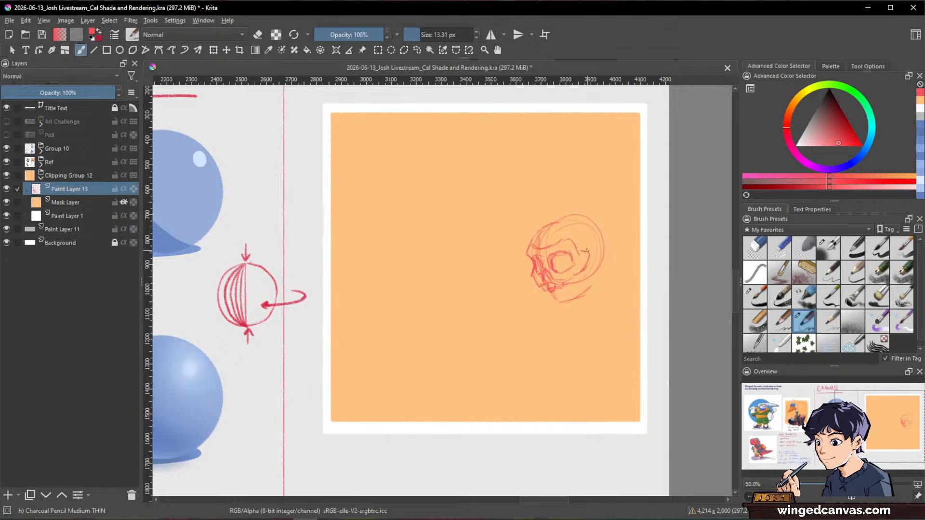
key(slash)
drag(586, 252, 582, 274)
key(slash)
click(756, 248)
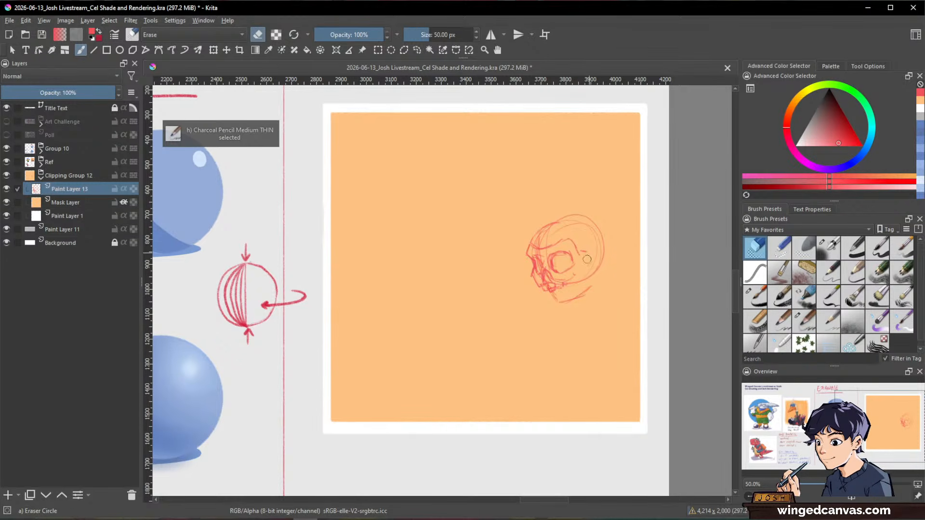
key(slash)
drag(581, 252, 569, 279)
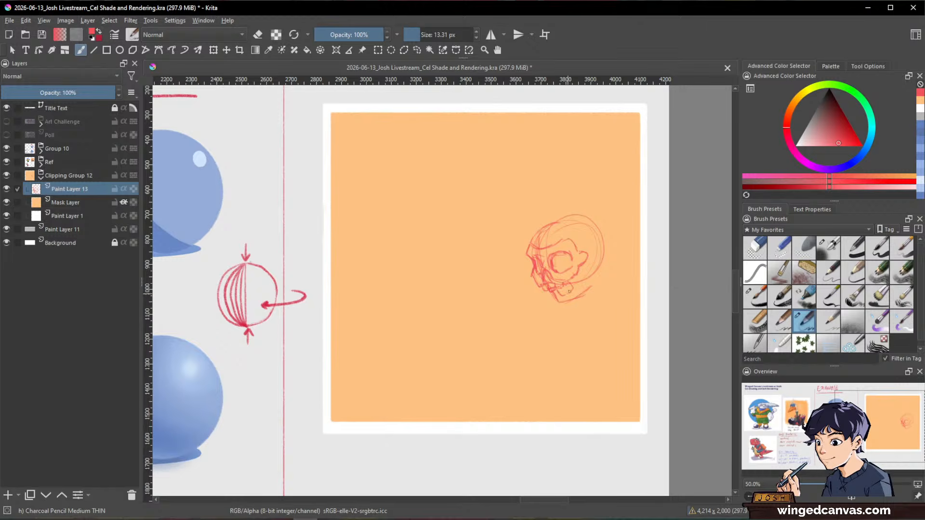
- Sketch the skull's teeth and chin with the charcoal pencil, erasing stray lines around the mouth
key(e)
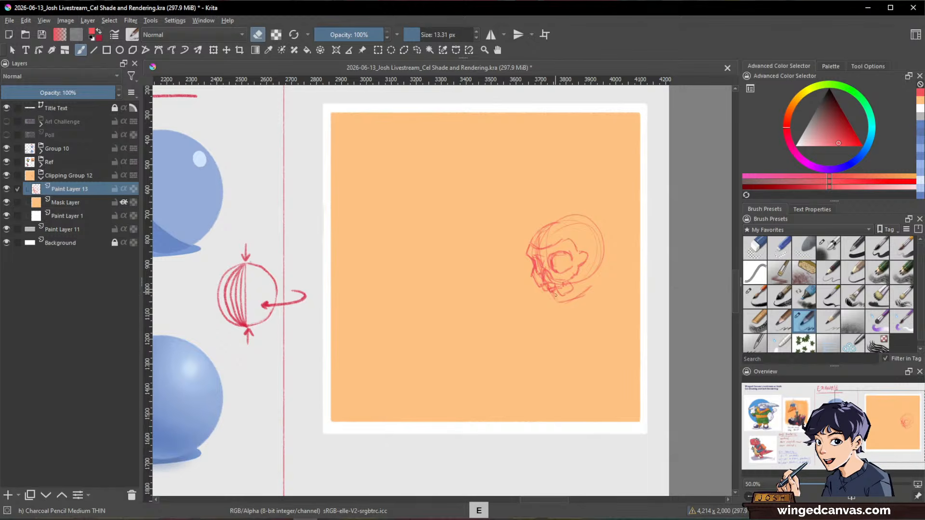
key(e)
key(e)
key(e)
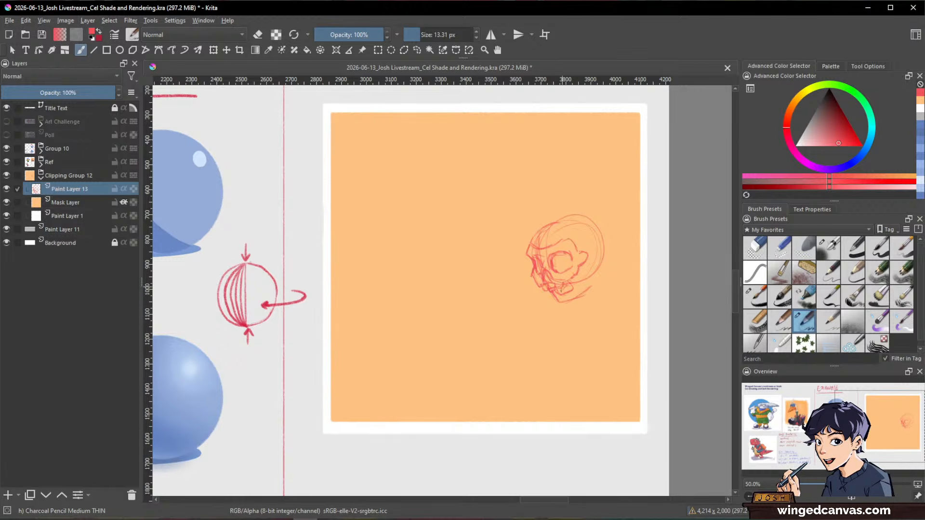
key(slash)
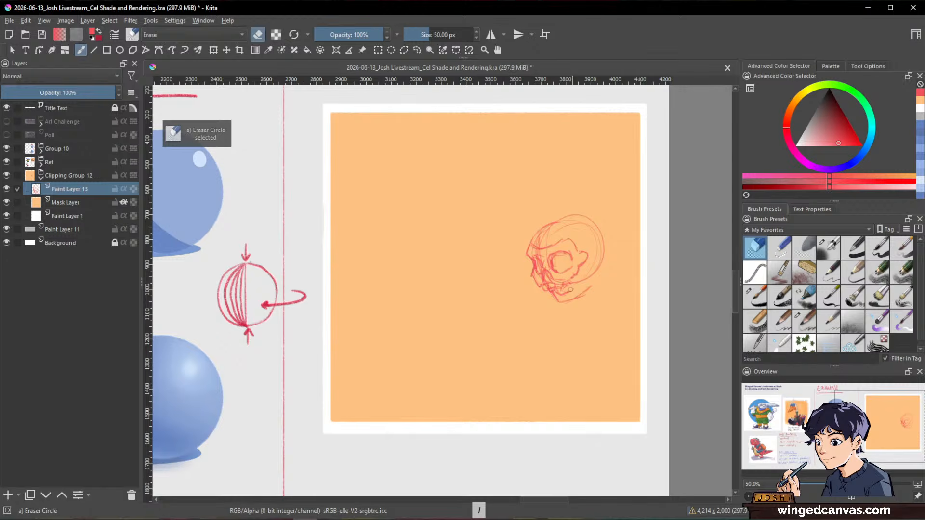
key(slash)
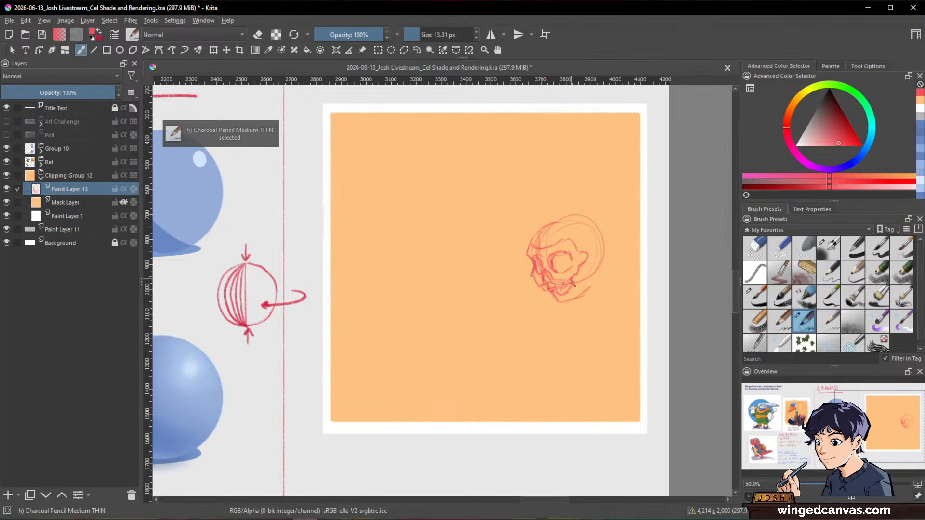
key(slash)
key(slash)
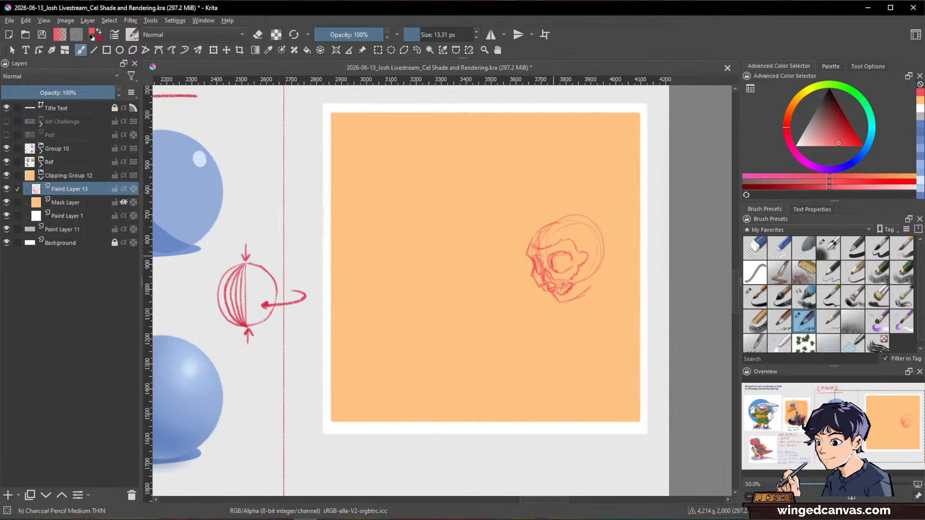
- Lighten and redraw the eye sockets, and reshape the protruding brow with a short slanted guide line in front
key(/)
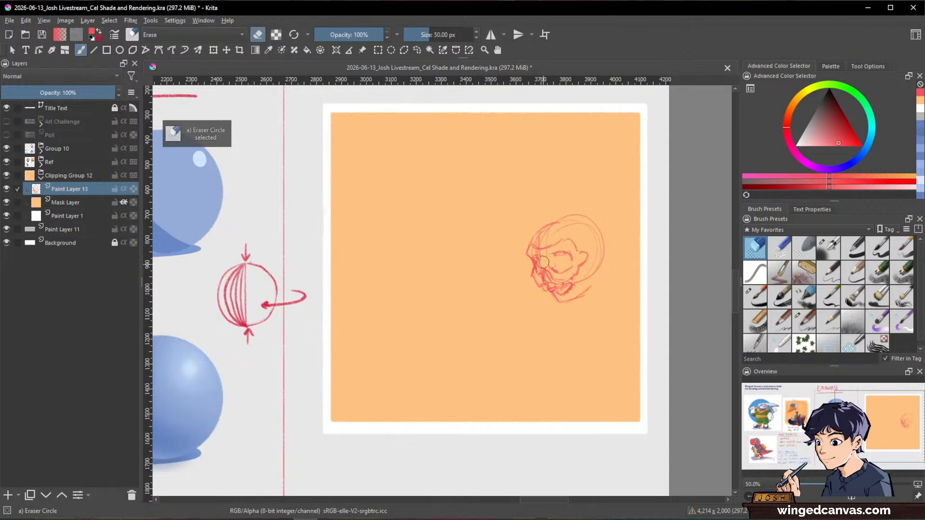
key(/)
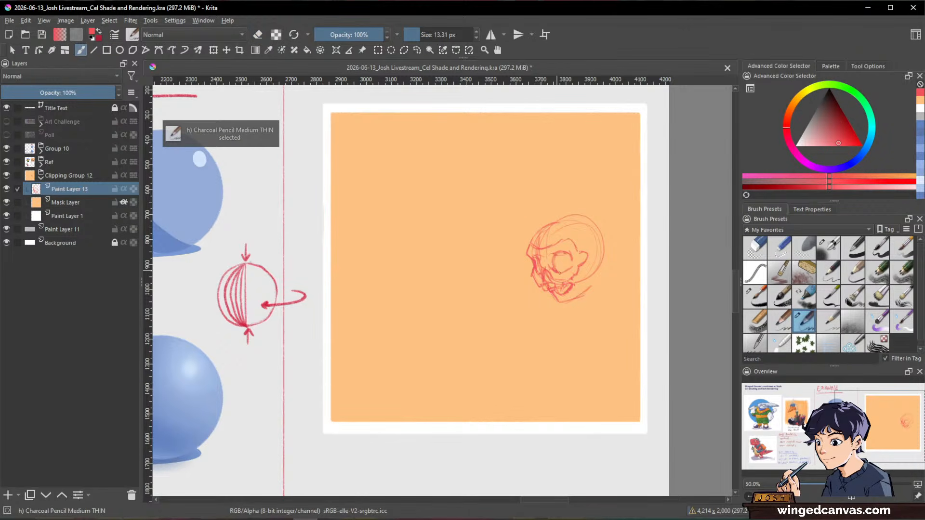
mouse_move(506, 230)
mouse_down()
mouse_move(524, 239)
mouse_move(526, 256)
mouse_up()
key(slash)
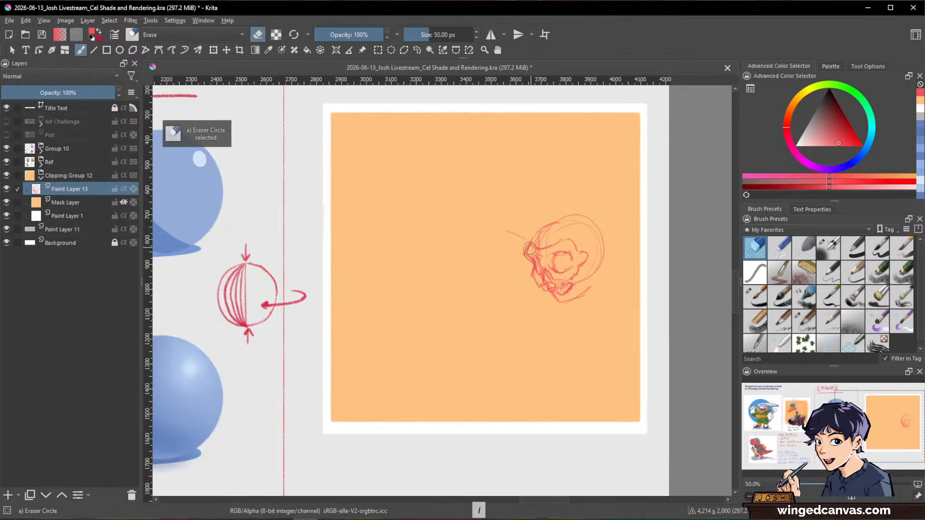
key(slash)
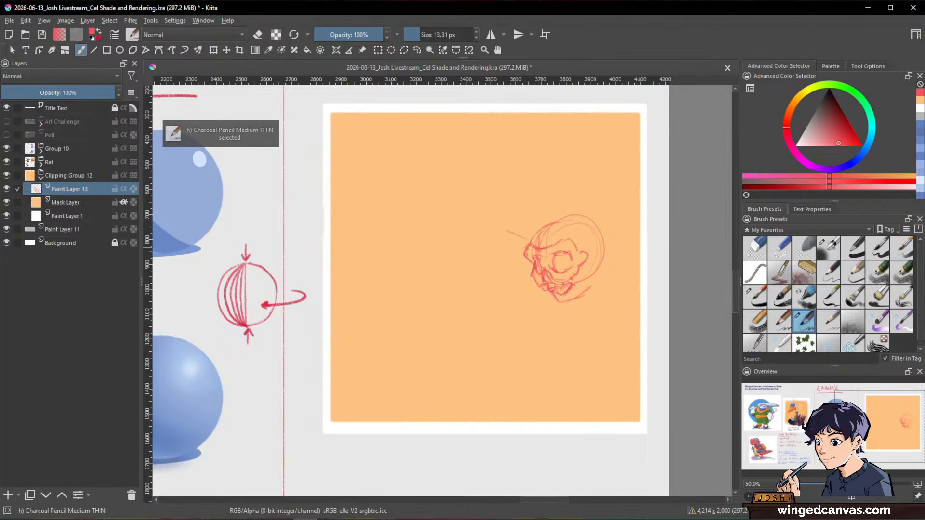
- Refine the forehead and brow contour and darken the jawline of the skull
key(e)
key(slash)
key(space)
drag(576, 295, 591, 283)
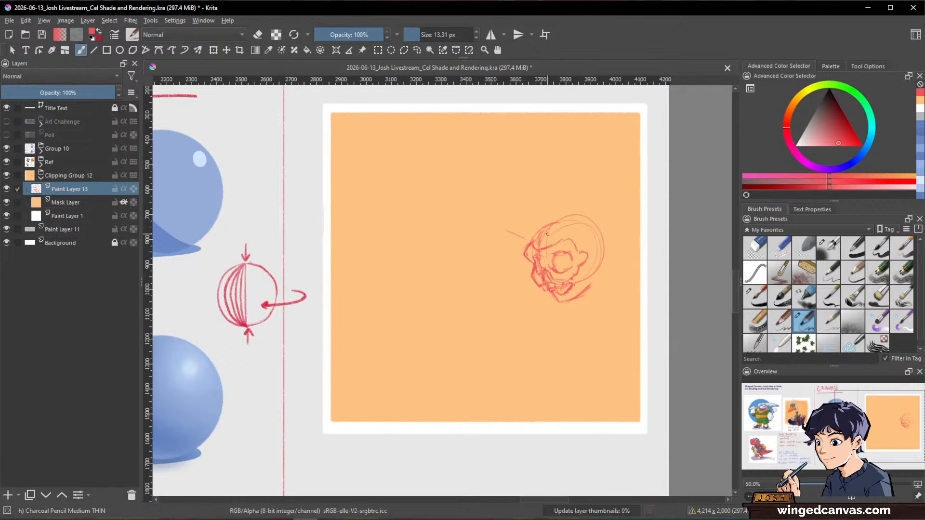
- Try to sketch a curved contour line from the forehead down through the middle of the face
key(space)
scroll(549, 256, up, 2)
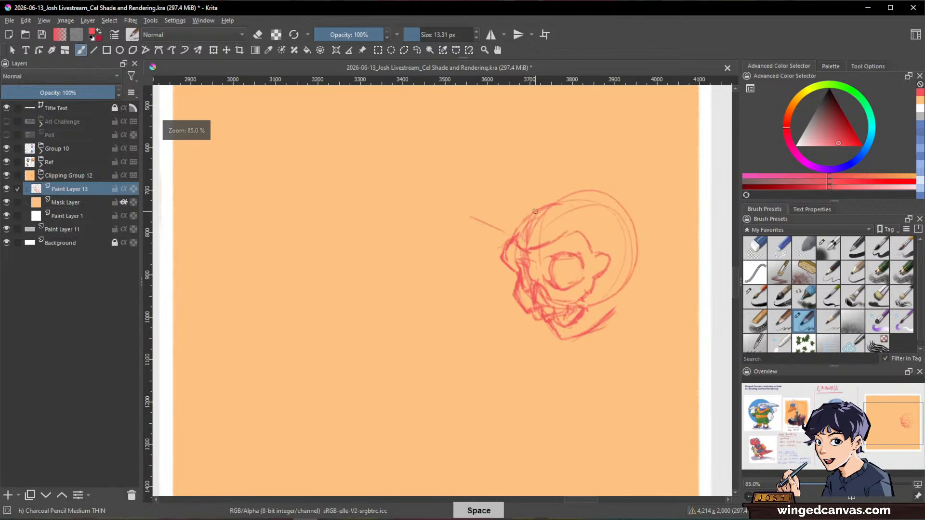
mouse_move(530, 225)
mouse_down()
mouse_move(524, 265)
mouse_move(535, 297)
mouse_up()
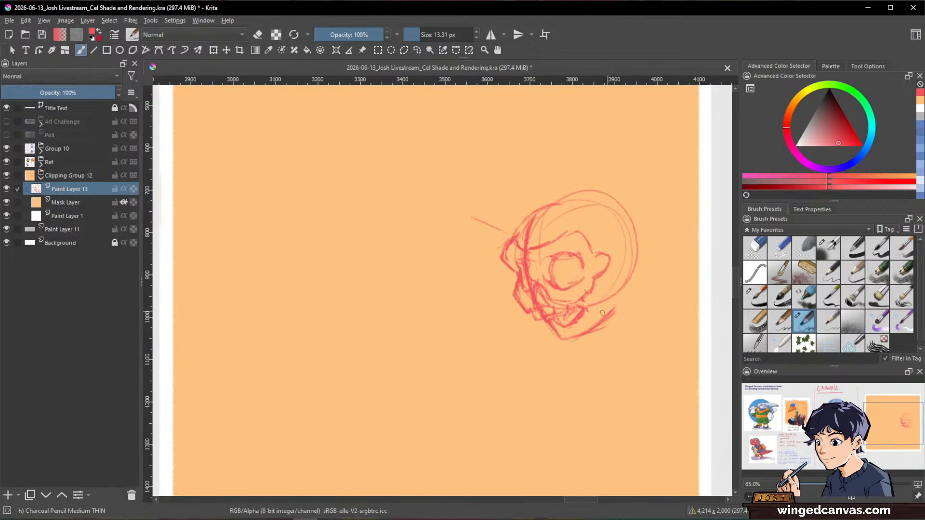
drag(613, 311, 591, 330)
key(space)
drag(671, 269, 626, 366)
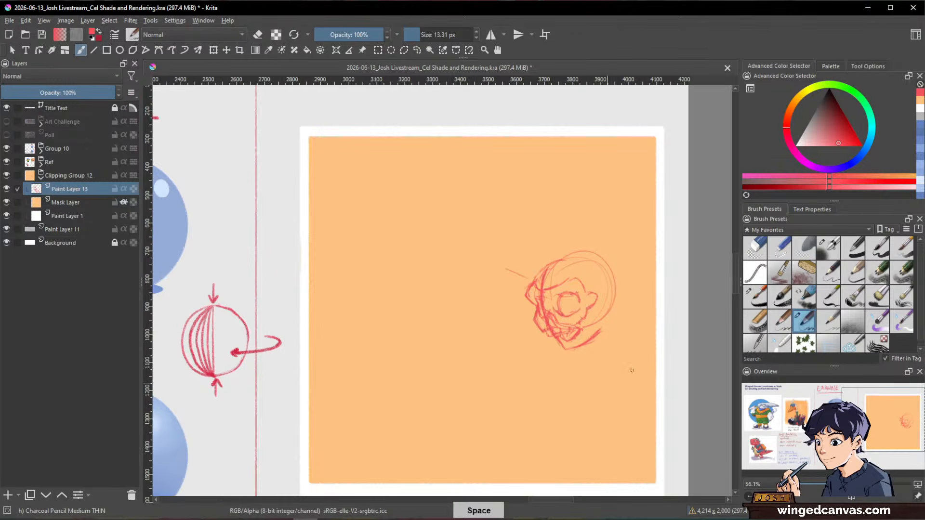
key(ctrl+z)
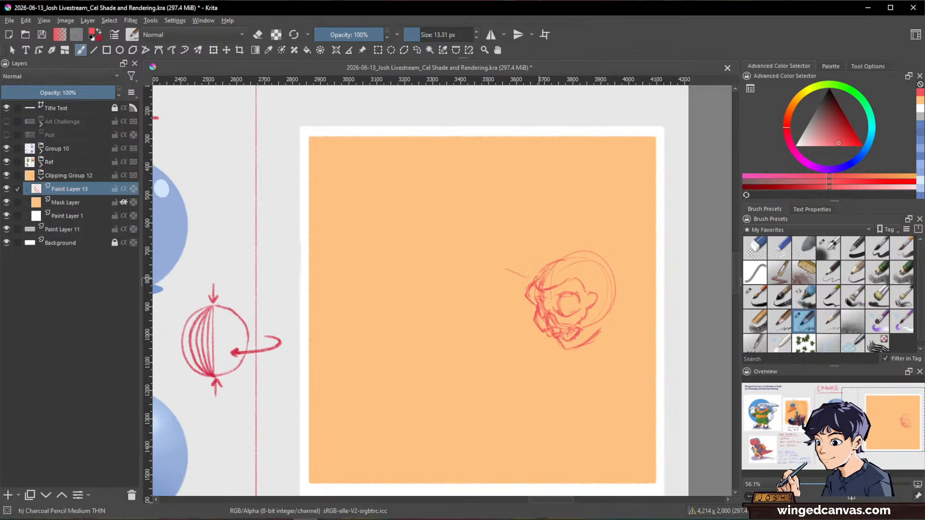
- Erase and redraw the brow ridge, sketch spiky hair around the top of the head, and add the near eye
key(slash)
key(slash)
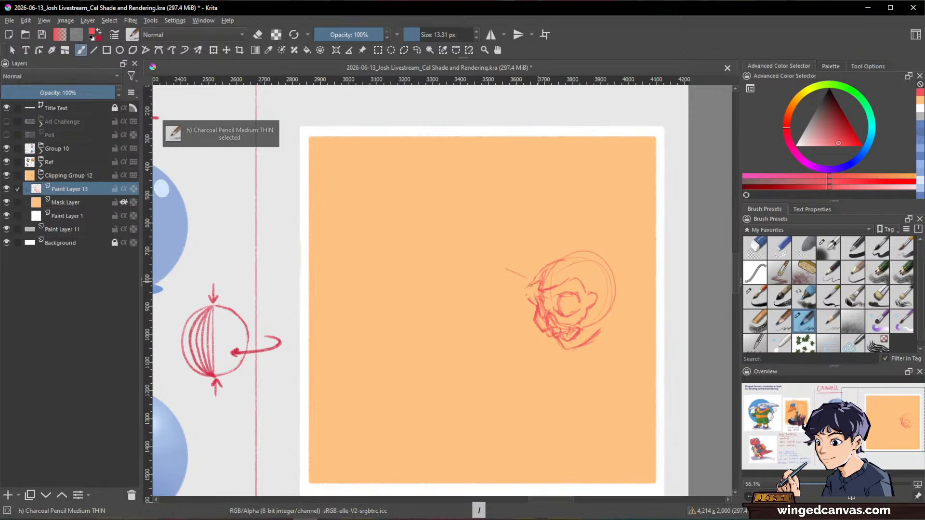
key(slash)
key(slash)
mouse_move(509, 268)
mouse_down()
mouse_move(535, 278)
mouse_move(532, 264)
mouse_move(557, 228)
mouse_move(569, 247)
mouse_move(544, 249)
mouse_move(573, 222)
mouse_move(609, 220)
mouse_up()
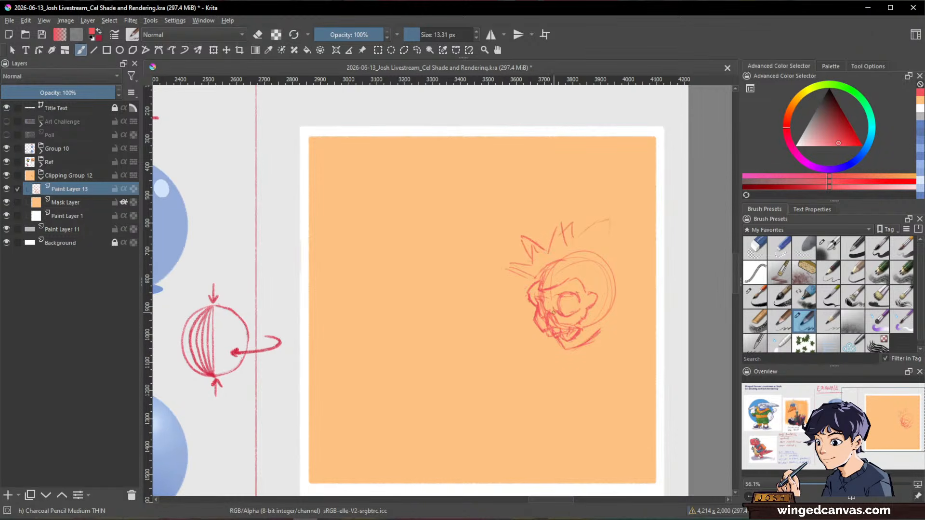
drag(559, 309, 597, 302)
mouse_move(556, 302)
mouse_down()
mouse_move(573, 277)
mouse_move(507, 289)
mouse_move(537, 285)
mouse_move(509, 272)
mouse_up()
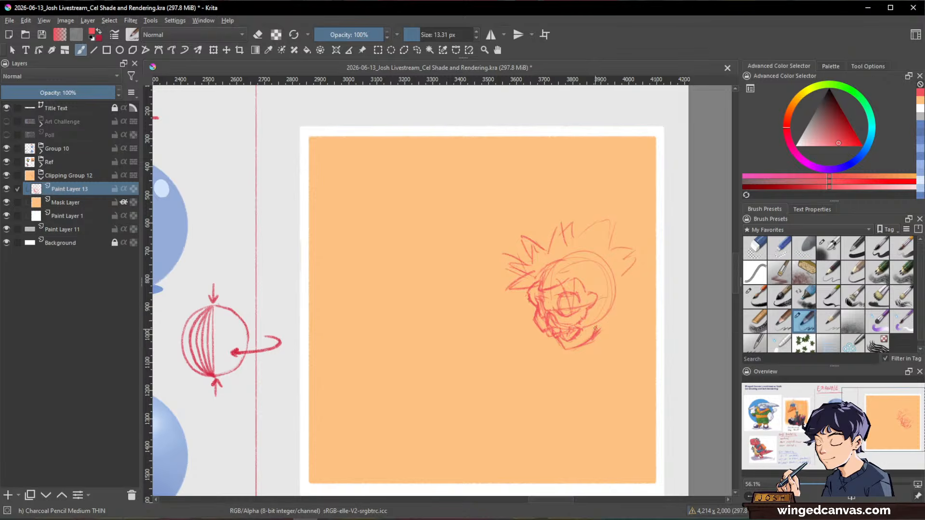
- Rework the cheek contour beside the eye and sketch the ear at the back of the jaw
drag(593, 298, 597, 330)
key(slash)
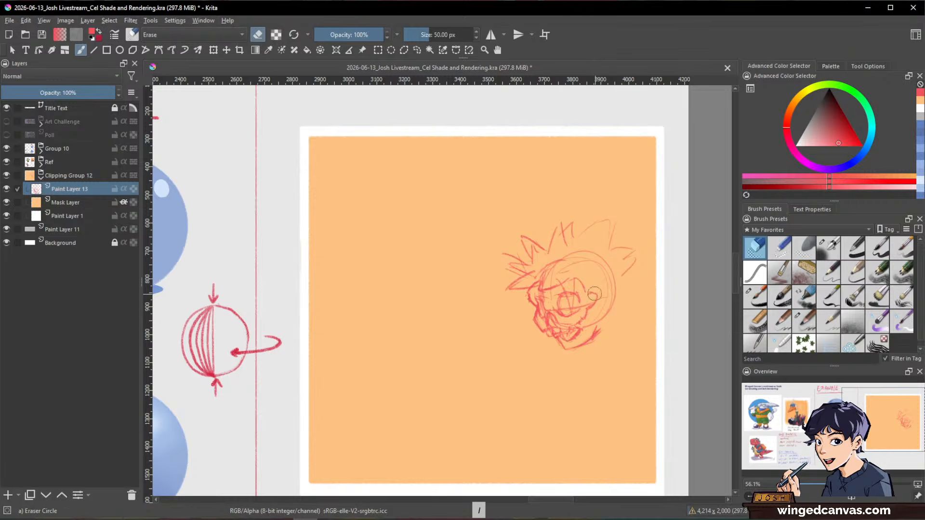
key(slash)
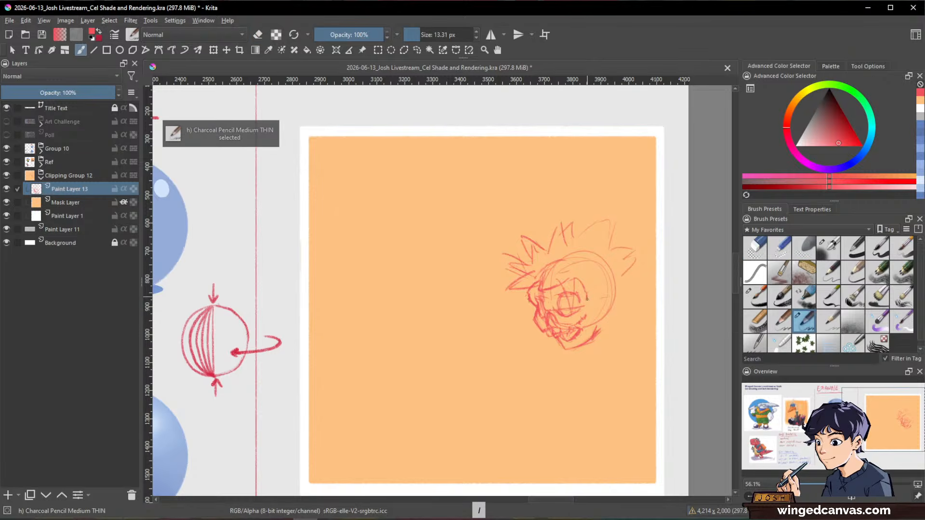
drag(592, 303, 580, 318)
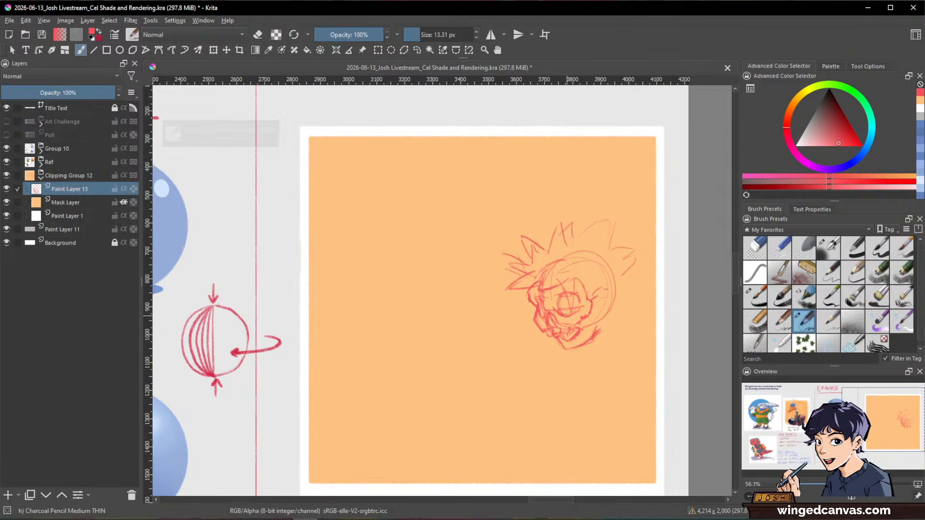
drag(548, 306, 607, 307)
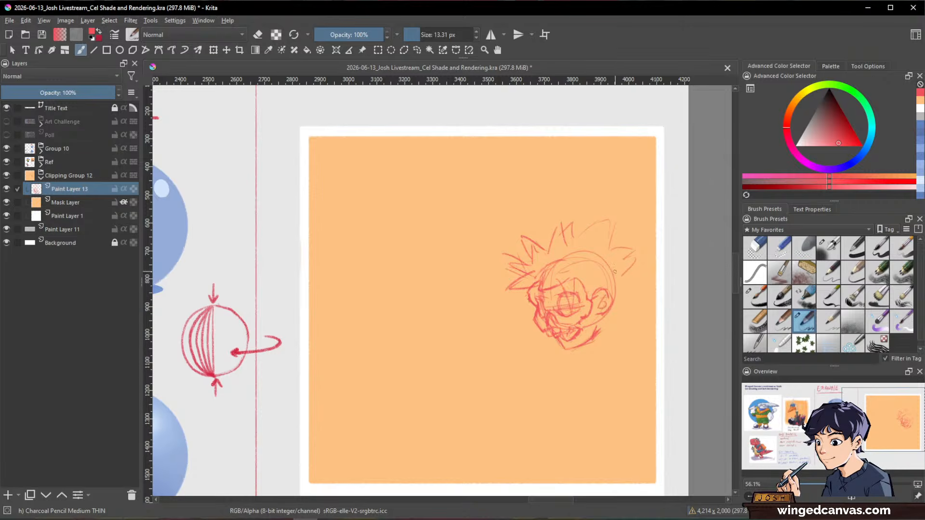
- Sketch the back of the head and the neck lines below the ear, erasing the excess lines
drag(618, 279, 609, 312)
drag(609, 314, 600, 363)
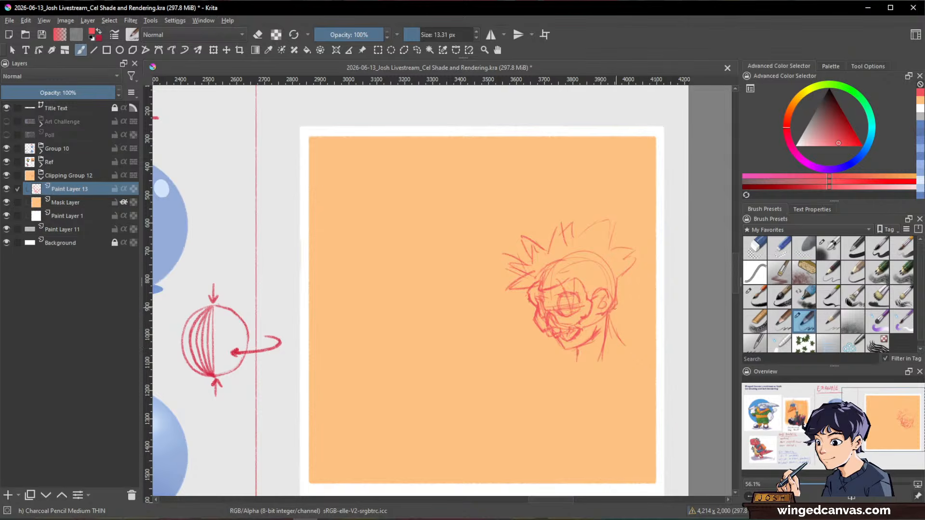
key(slash)
key(slash)
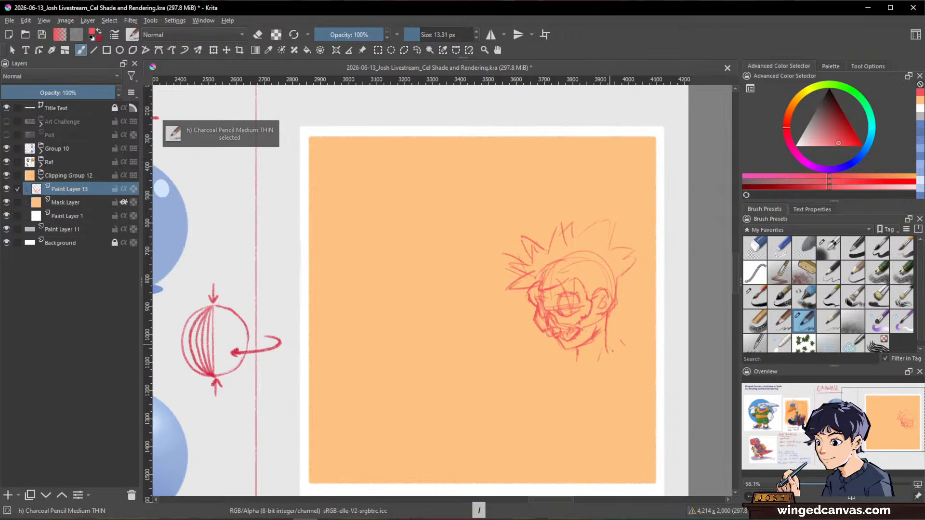
- Sketch the collar around the neck and the shoulder line of the character
drag(663, 301, 648, 330)
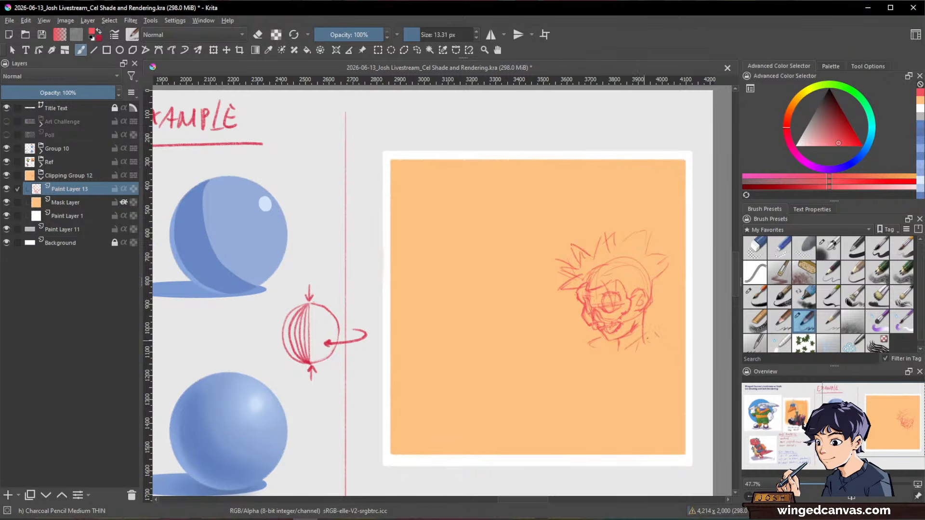
mouse_move(638, 345)
mouse_down()
mouse_move(658, 321)
mouse_move(650, 312)
mouse_move(670, 323)
mouse_move(662, 357)
mouse_up()
mouse_move(590, 332)
mouse_down()
mouse_move(592, 349)
mouse_move(606, 353)
mouse_up()
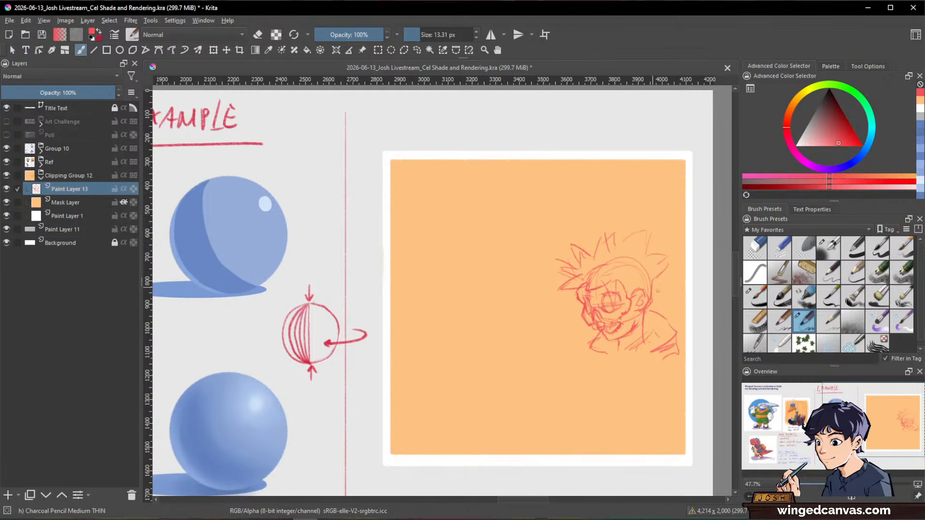
- Lasso the head and hair, rotate them slightly counterclockwise to tilt the head, apply the transform, and deselect
key(l)
drag(612, 344, 628, 338)
mouse_move(655, 307)
mouse_down()
mouse_move(521, 265)
mouse_move(563, 329)
mouse_move(614, 339)
mouse_up()
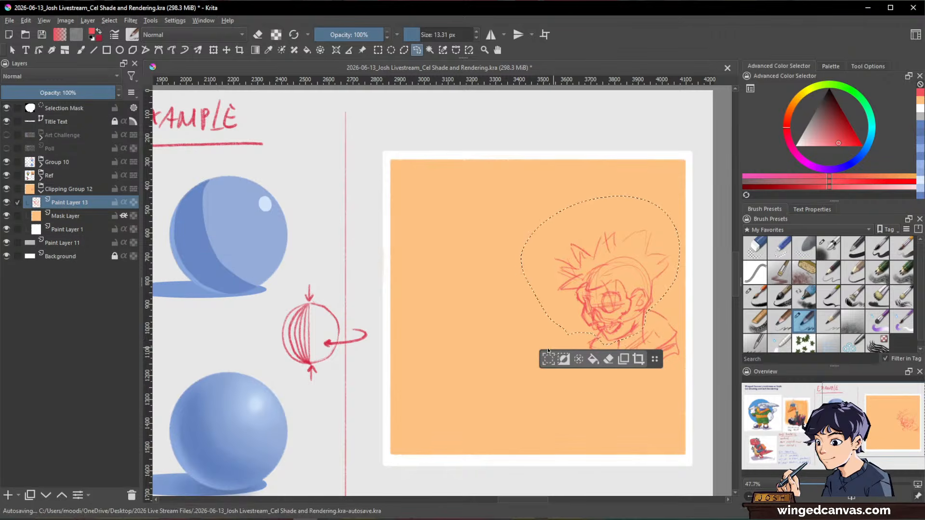
key(ctrl+t)
mouse_move(602, 268)
mouse_down()
mouse_move(607, 298)
mouse_move(584, 244)
mouse_move(608, 273)
mouse_up()
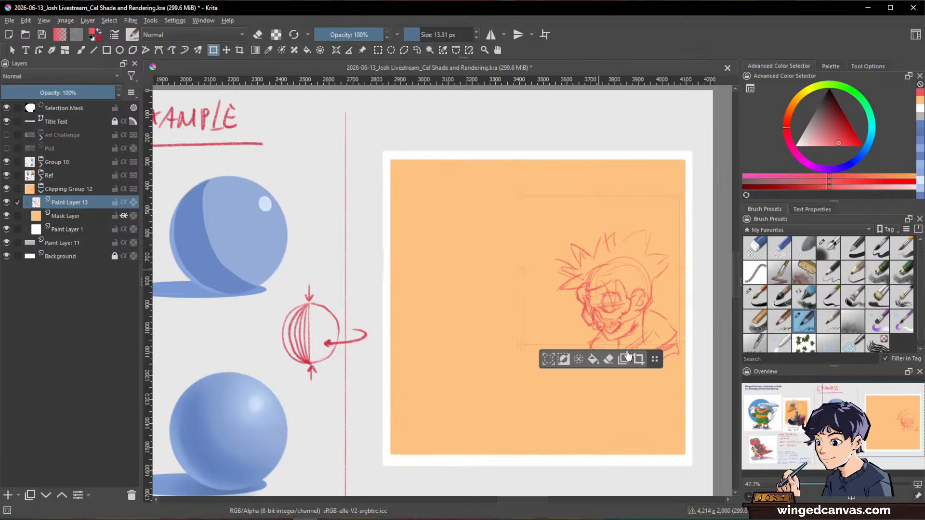
drag(697, 303, 687, 268)
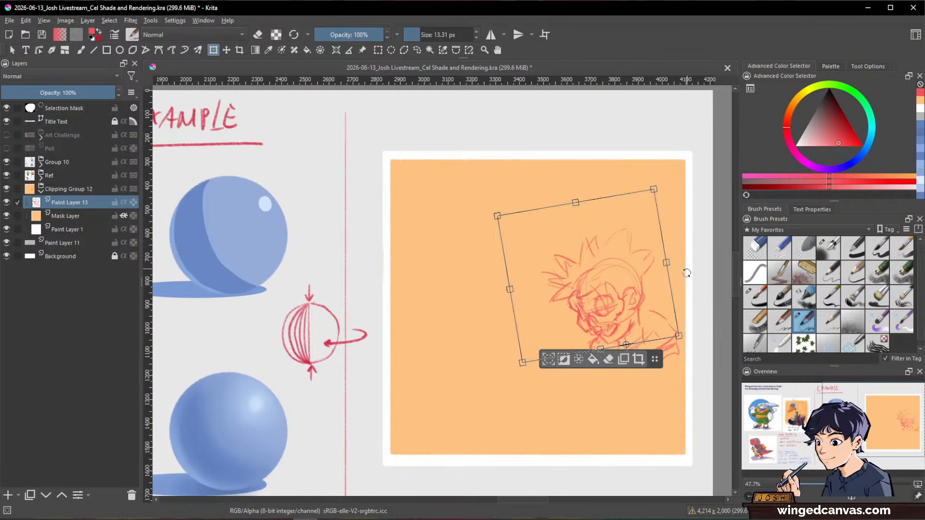
key(Return)
key(ctrl+shift+a)
key(b)
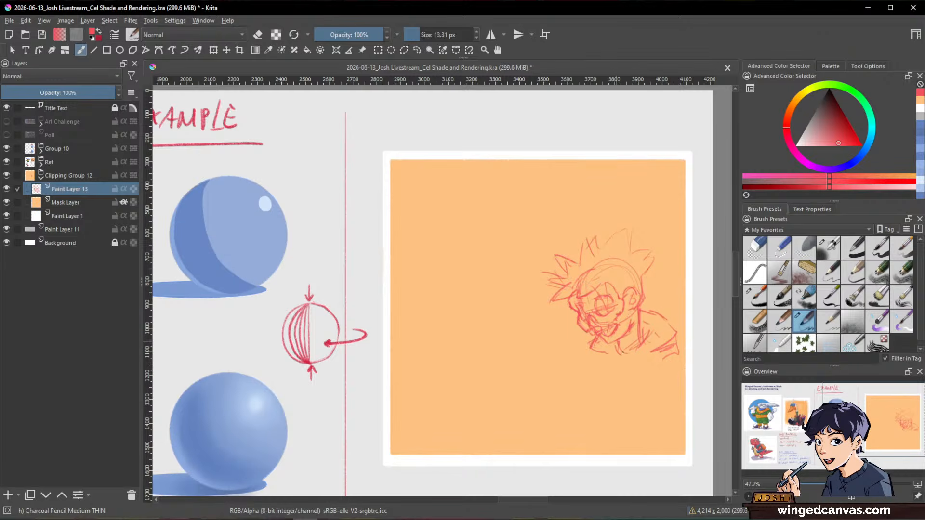
- Sketch the torso and arm lines extending down from the collar and the far shoulder
drag(588, 354, 573, 384)
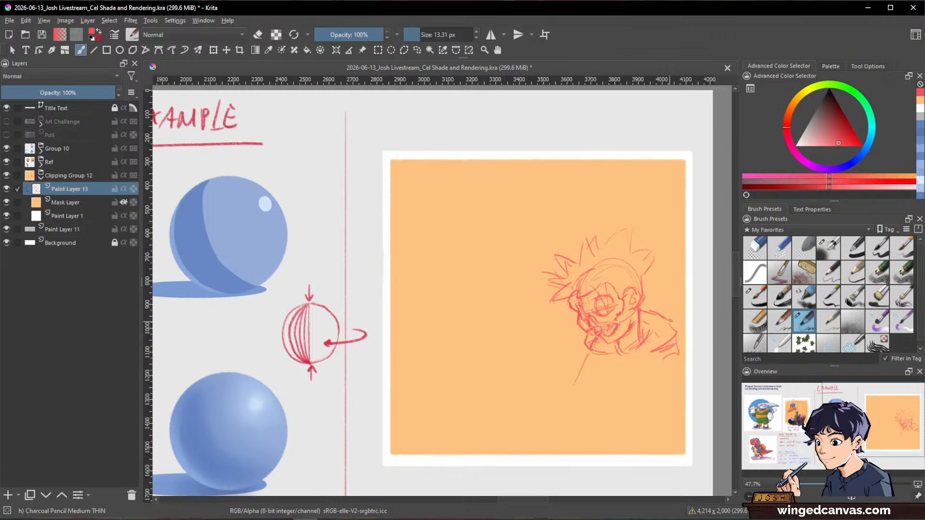
drag(586, 365, 596, 397)
drag(585, 350, 567, 390)
drag(690, 364, 677, 342)
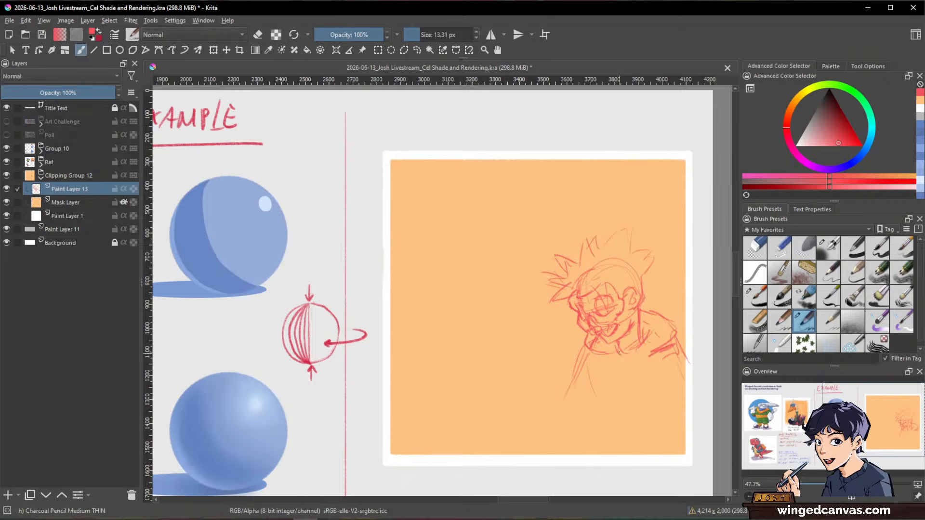
- Sketch the character's near arm from the shoulder down to the wrist and block in a loose hand
drag(624, 356, 664, 341)
drag(590, 362, 572, 421)
drag(590, 356, 574, 417)
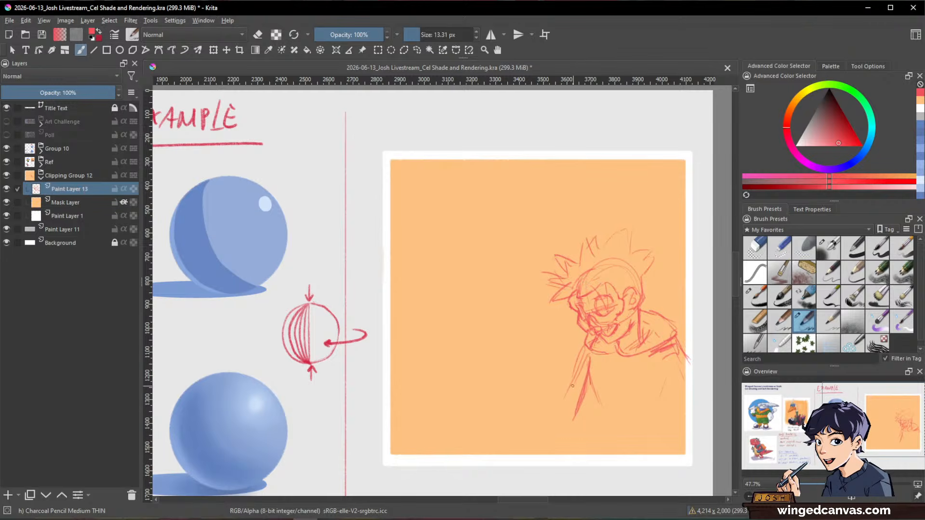
mouse_move(581, 351)
mouse_down()
mouse_move(573, 398)
mouse_move(550, 427)
mouse_up()
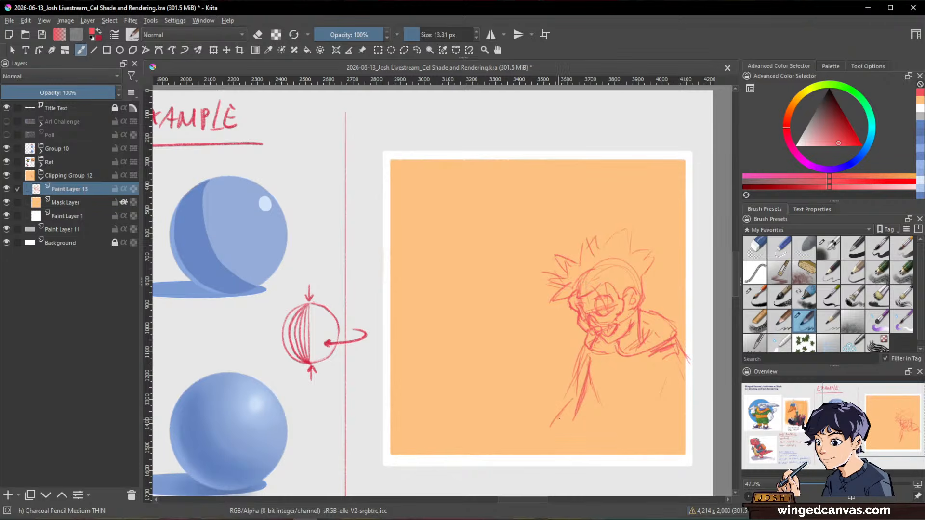
mouse_move(576, 384)
mouse_down()
mouse_move(562, 417)
mouse_move(579, 428)
mouse_up()
key(ctrl+z)
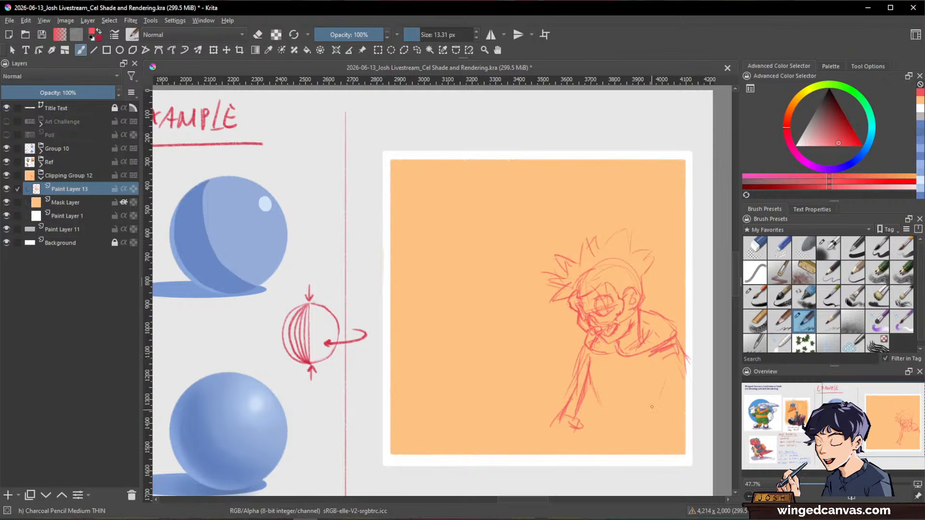
drag(660, 370, 654, 400)
drag(569, 425, 580, 434)
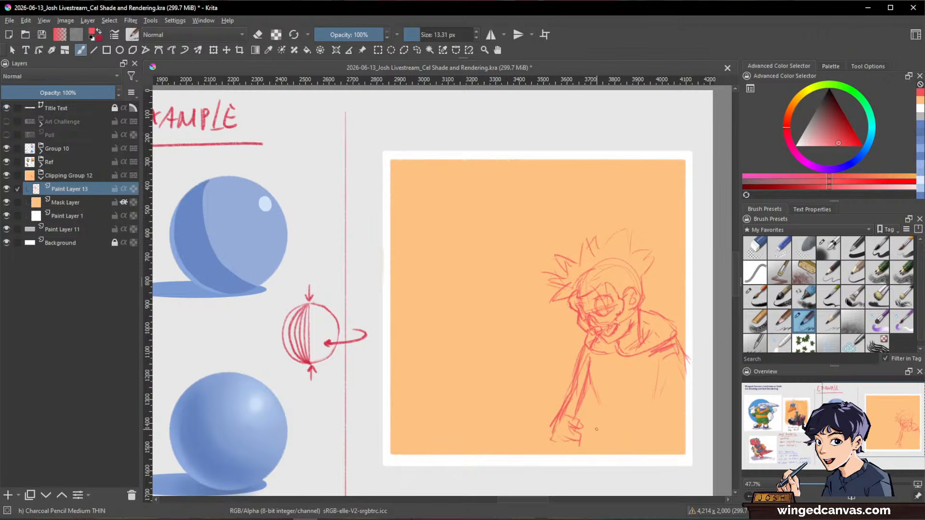
- Scale the whole character sketch down slightly, position it inside the orange frame, and apply the transform
key(ctrl+t)
drag(616, 444, 617, 422)
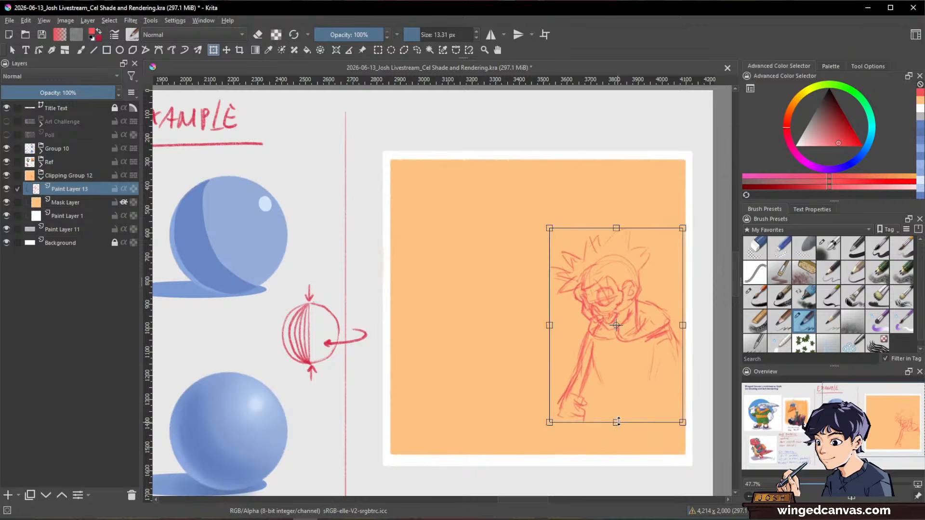
key(Return)
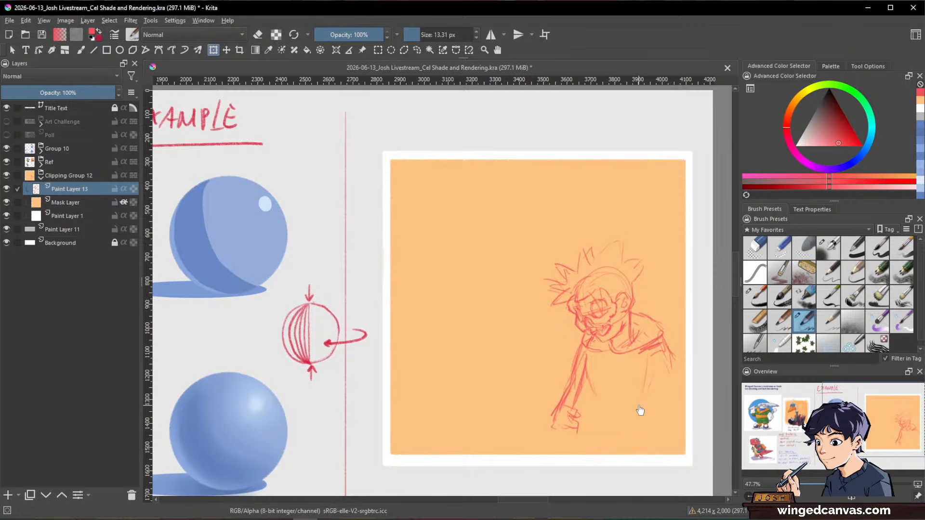
key(b)
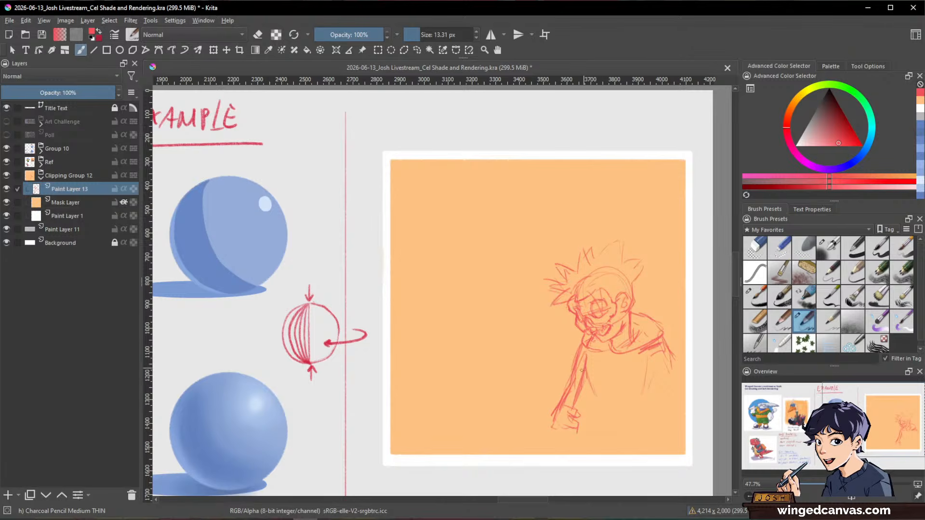
- Lasso the hand, move it slightly down and outward to lengthen the arm, apply the transform, and deselect
key(l)
mouse_move(555, 397)
mouse_down()
mouse_move(596, 433)
mouse_move(562, 419)
mouse_up()
key(ctrl+t)
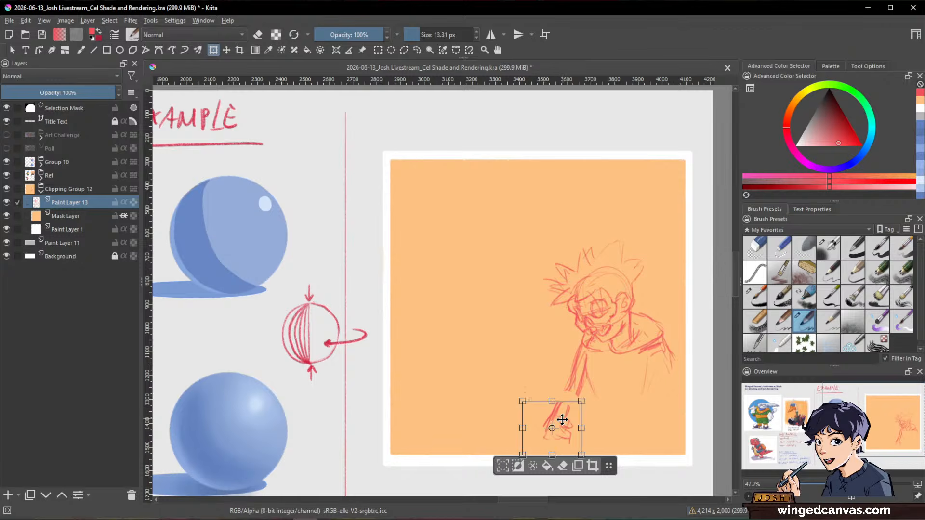
key(Return)
key(ctrl+shift+a)
key(b)
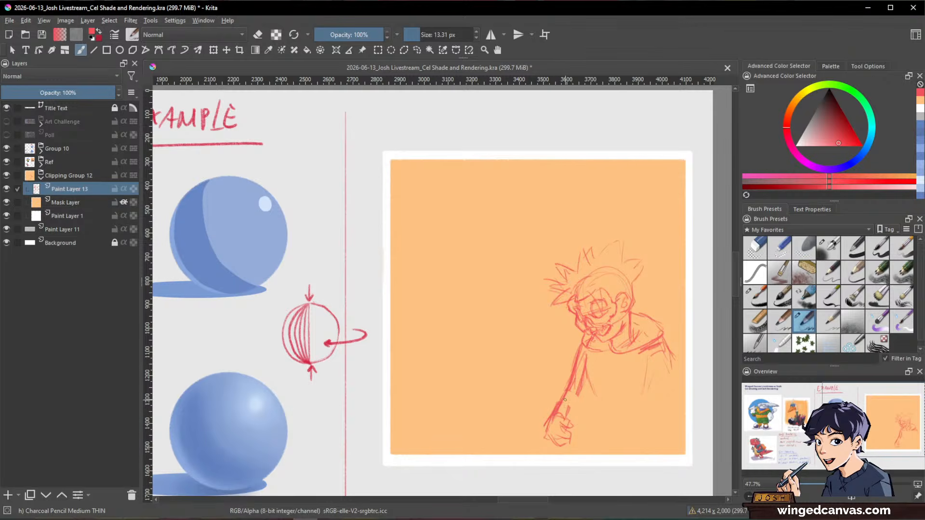
- Erase the overlapping lines around the wrist and redraw the forearm and hand with the charcoal pencil
key(e)
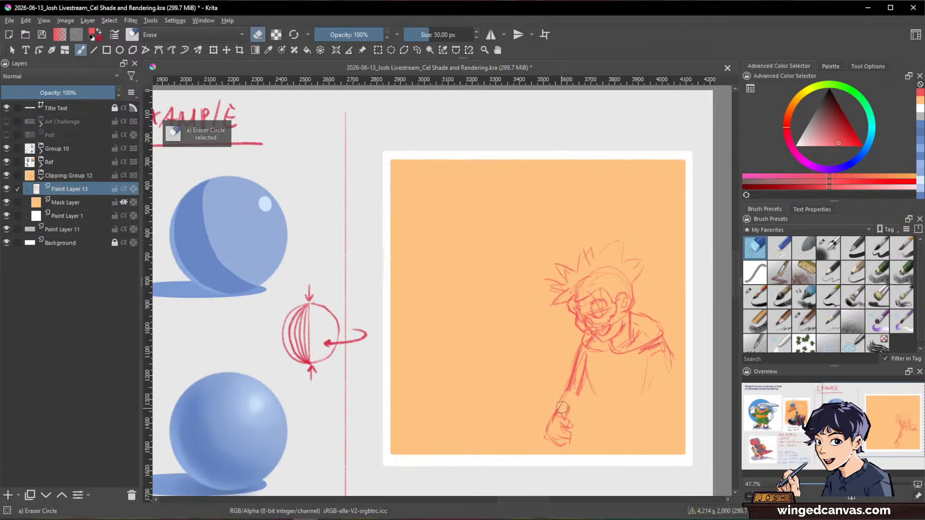
key(slash)
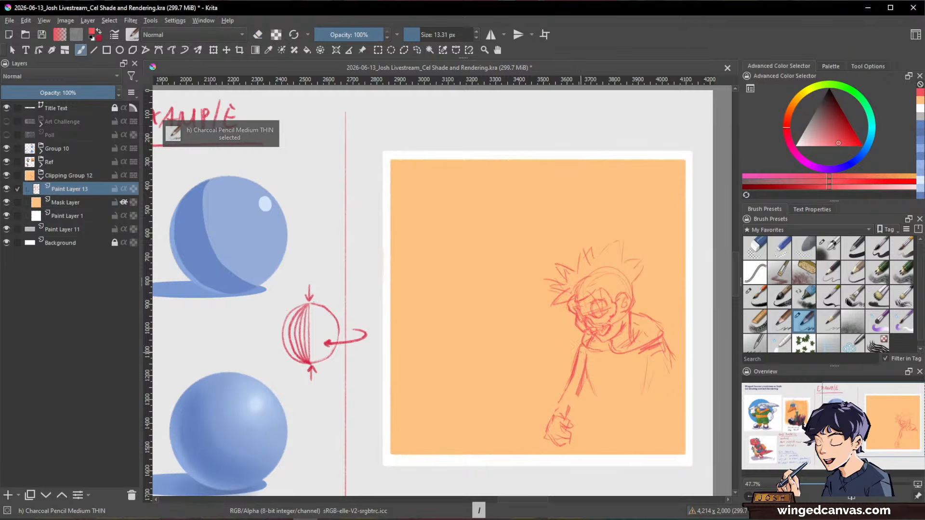
mouse_move(569, 383)
mouse_down()
mouse_move(548, 421)
mouse_move(573, 418)
mouse_move(552, 427)
mouse_move(566, 447)
mouse_up()
key(e)
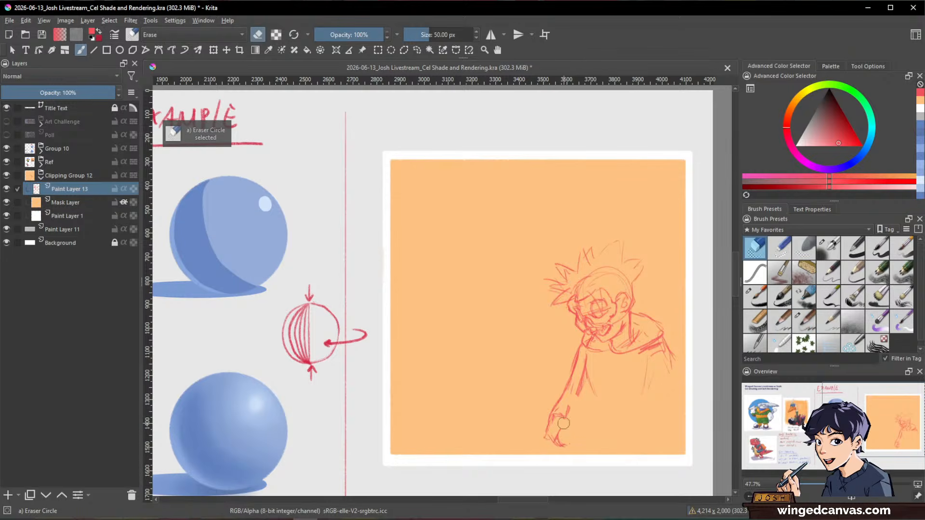
key(e)
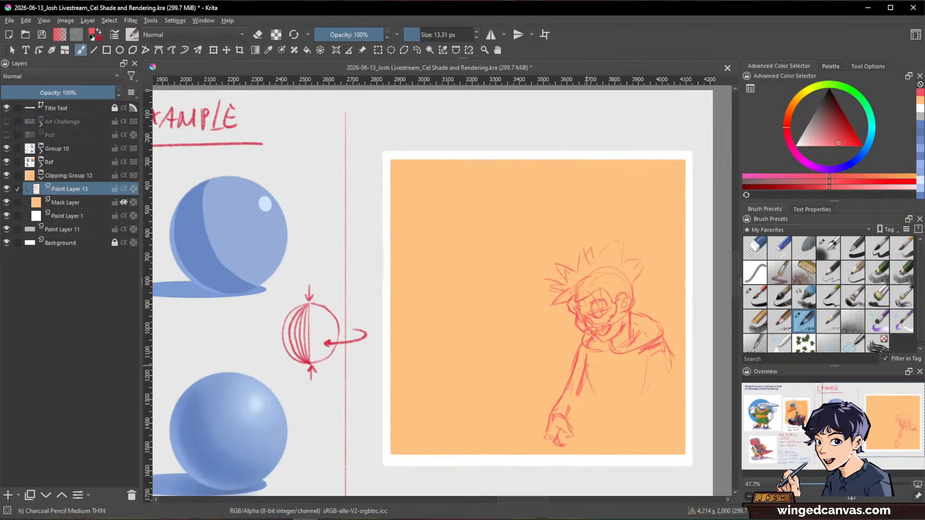
- Erase the rough inner line of the near arm, redraw the sleeve edge, and add a short line below the hand
key(slash)
drag(587, 362, 578, 392)
key(slash)
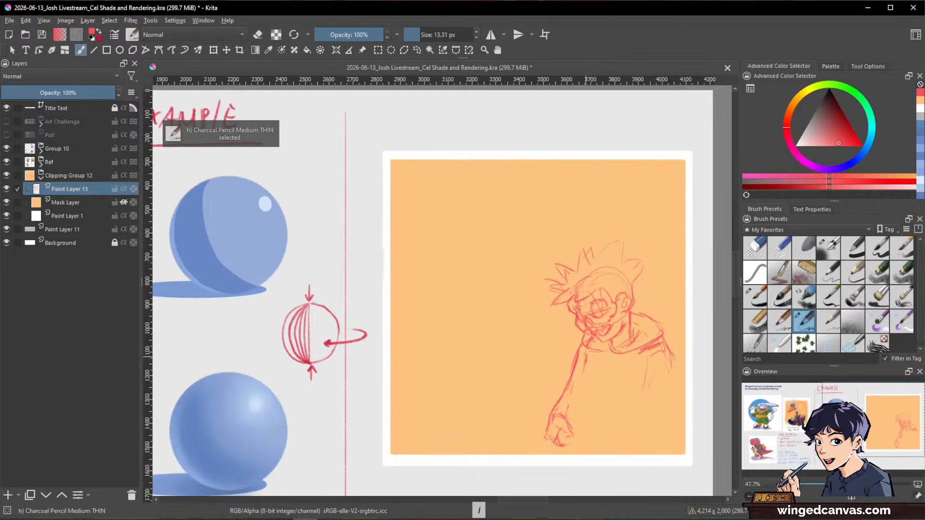
drag(583, 356, 567, 414)
drag(558, 447, 558, 458)
- Erase the messy lines of the collar and far shoulder and redraw them as a cleaner hood shape
key(slash)
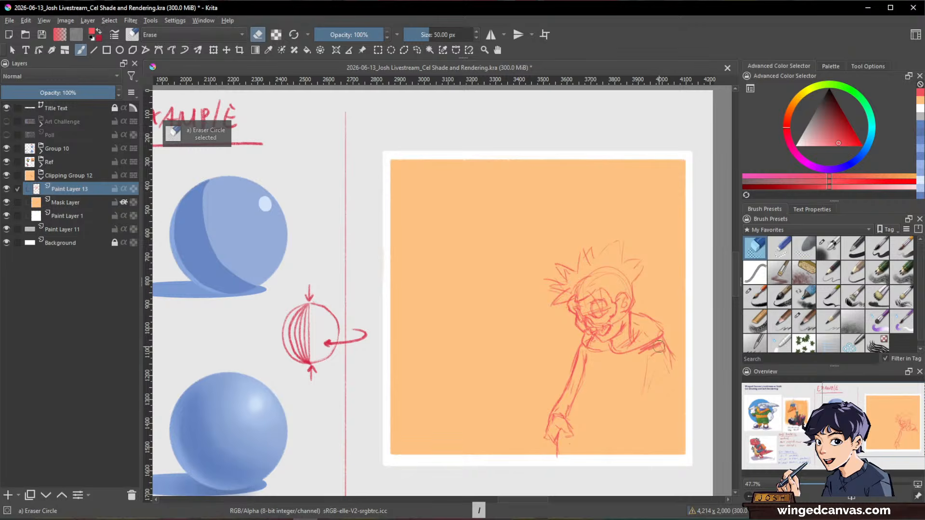
key(slash)
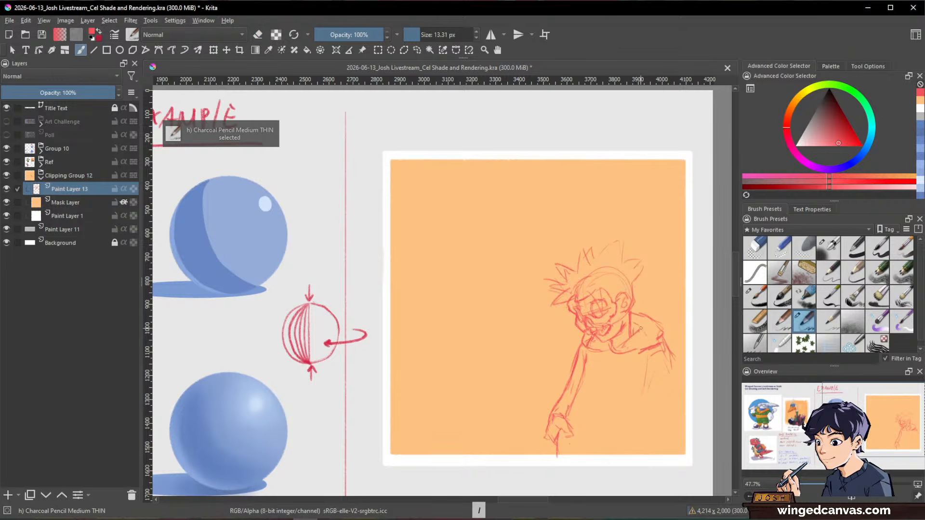
key(slash)
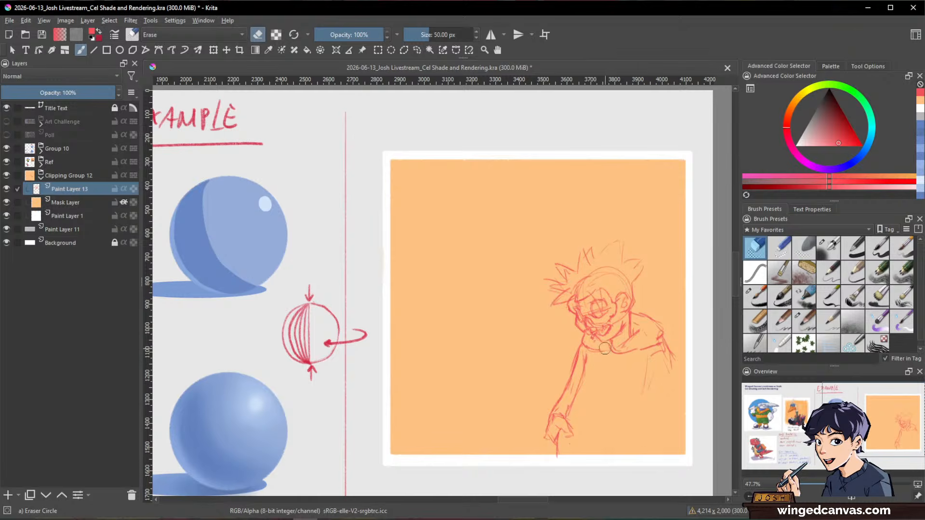
key(slash)
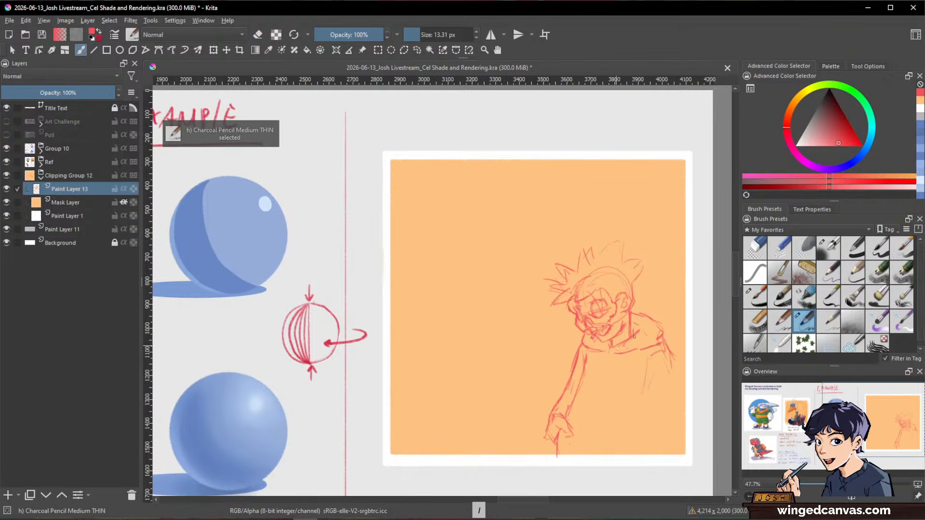
mouse_move(611, 353)
mouse_down()
mouse_move(666, 332)
mouse_move(632, 308)
mouse_move(652, 312)
mouse_move(663, 333)
mouse_up()
key(slash)
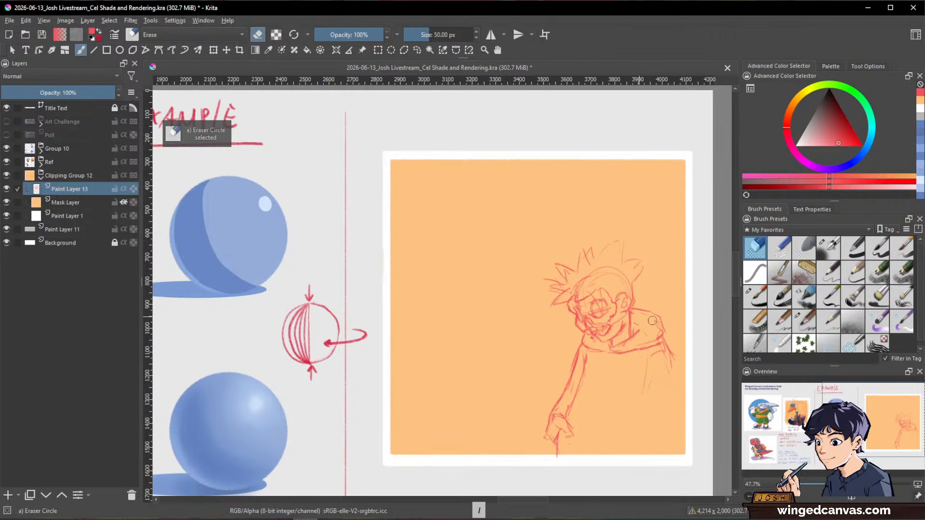
key(slash)
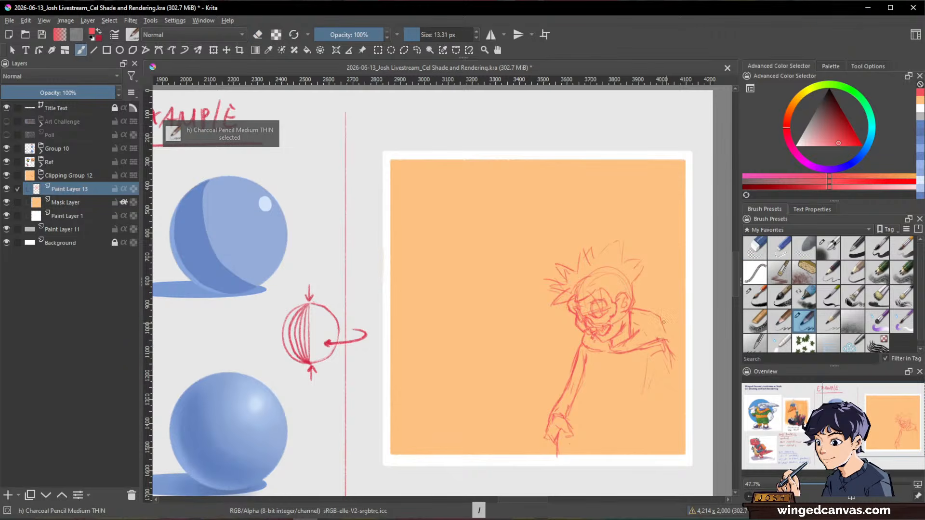
drag(664, 324, 668, 339)
key(slash)
key(slash)
- Sketch the curved shirt hems at the waist and the band running across the chest and sleeves
drag(580, 410, 626, 418)
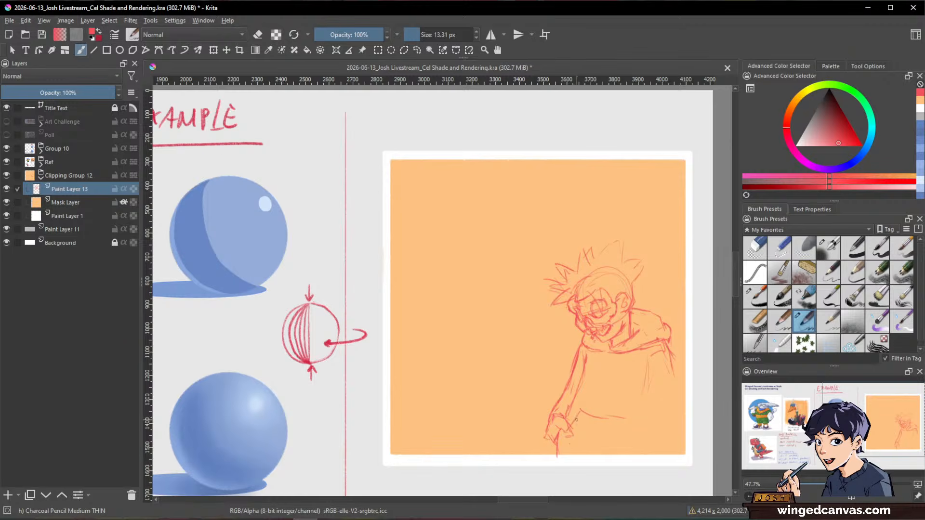
mouse_move(568, 414)
mouse_down()
mouse_move(562, 448)
mouse_move(583, 453)
mouse_up()
drag(629, 418, 632, 428)
drag(586, 379, 673, 372)
- Sketch the far arm down from the shoulder with a loose hand at the bottom edge of the frame
drag(672, 342, 676, 423)
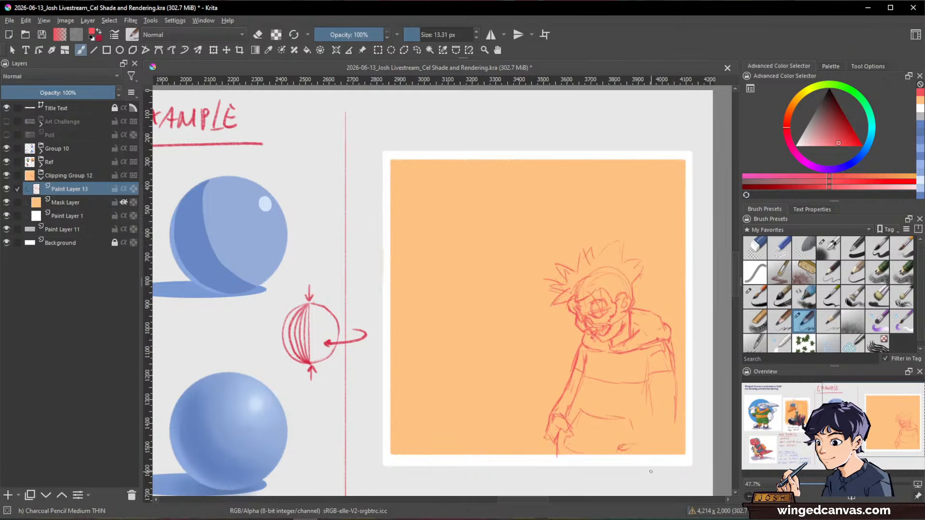
drag(646, 441, 626, 449)
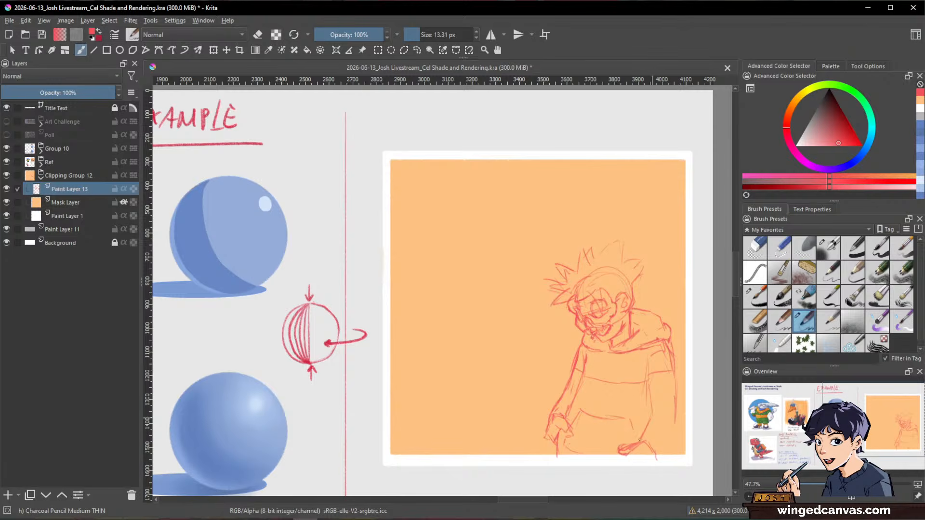
mouse_move(679, 356)
mouse_down()
mouse_move(677, 419)
mouse_move(662, 454)
mouse_up()
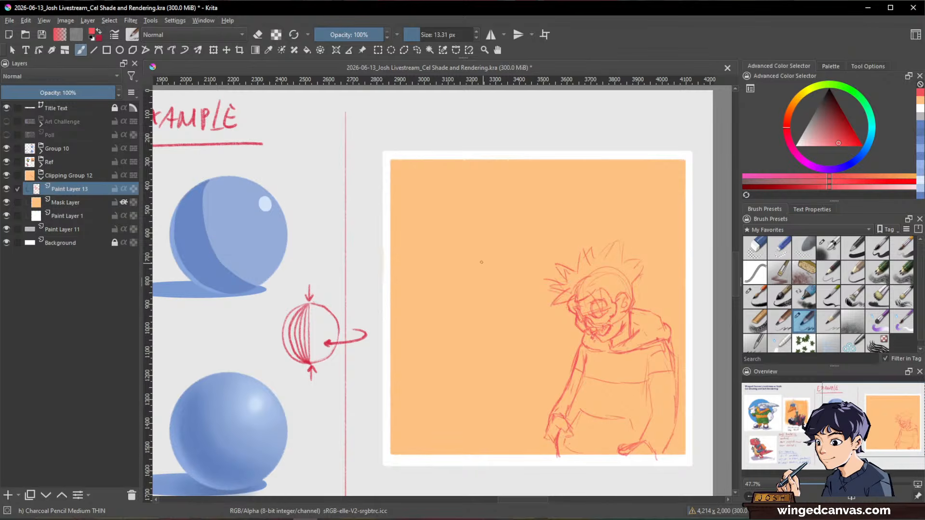
- Sketch a loose oval for a second head in the empty area facing the first character
mouse_move(477, 297)
mouse_down()
mouse_move(448, 243)
mouse_move(475, 300)
mouse_up()
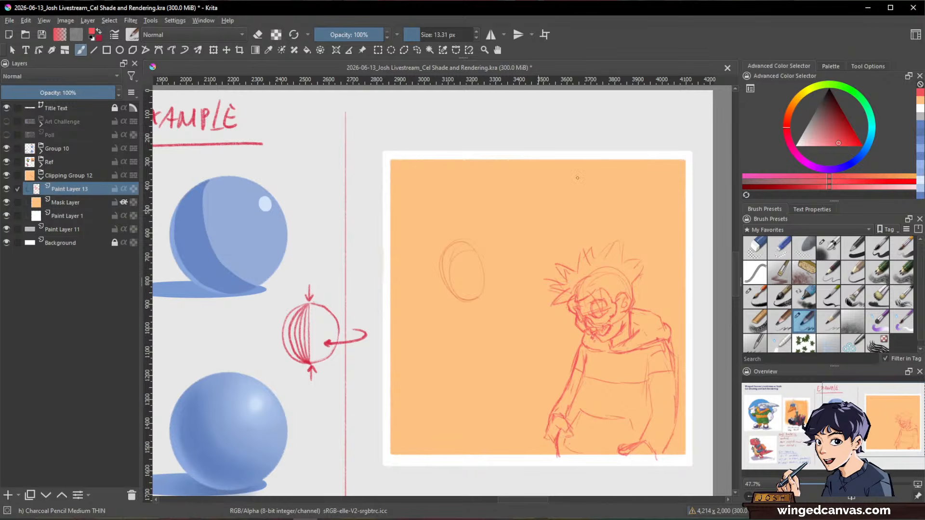
key(space)
drag(554, 195, 615, 190)
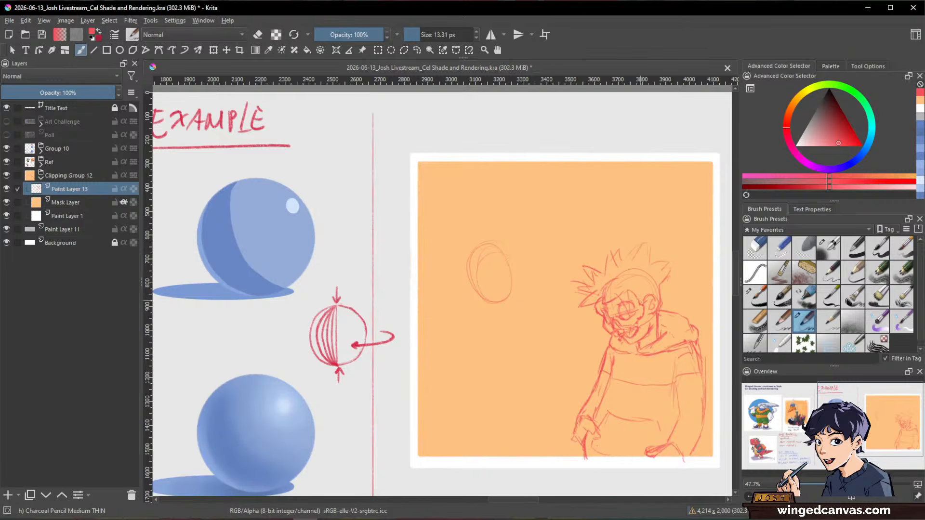
- Erase and redraw the lines around the first character's mouth
key(slash)
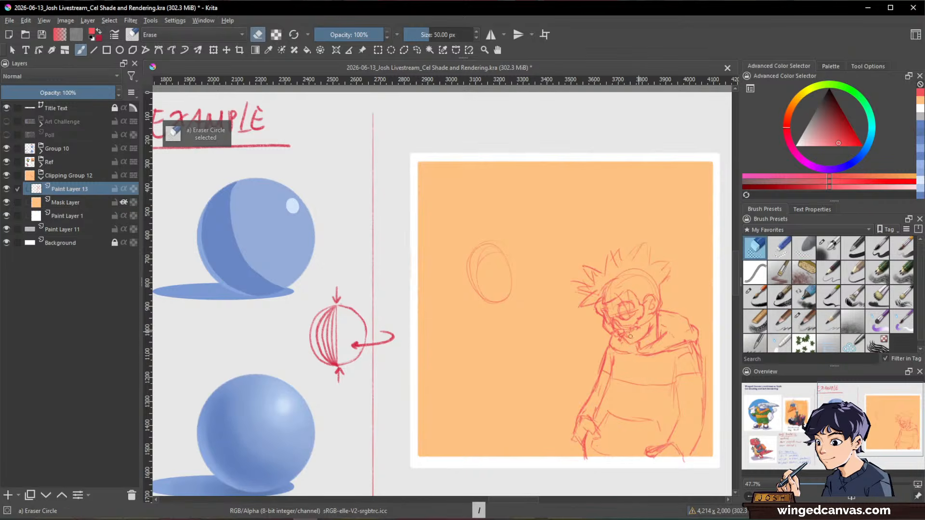
key(slash)
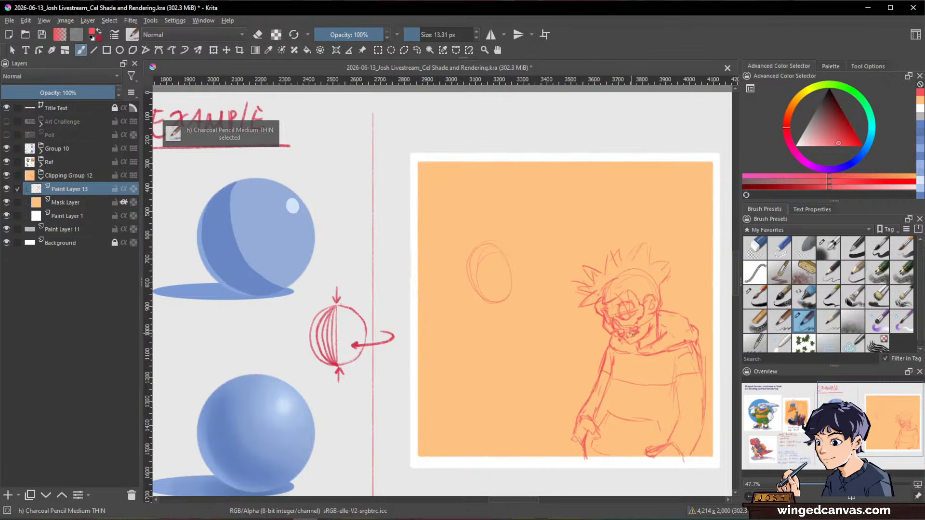
key(e)
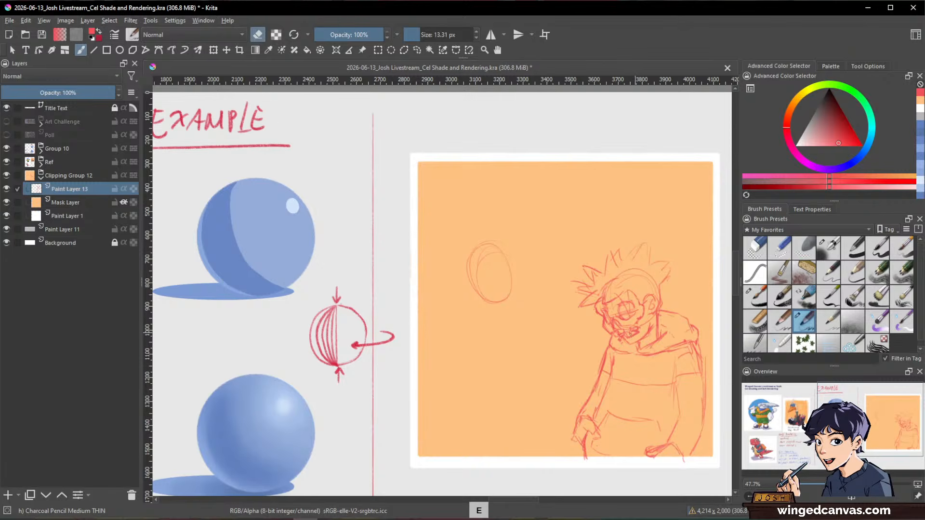
key(e)
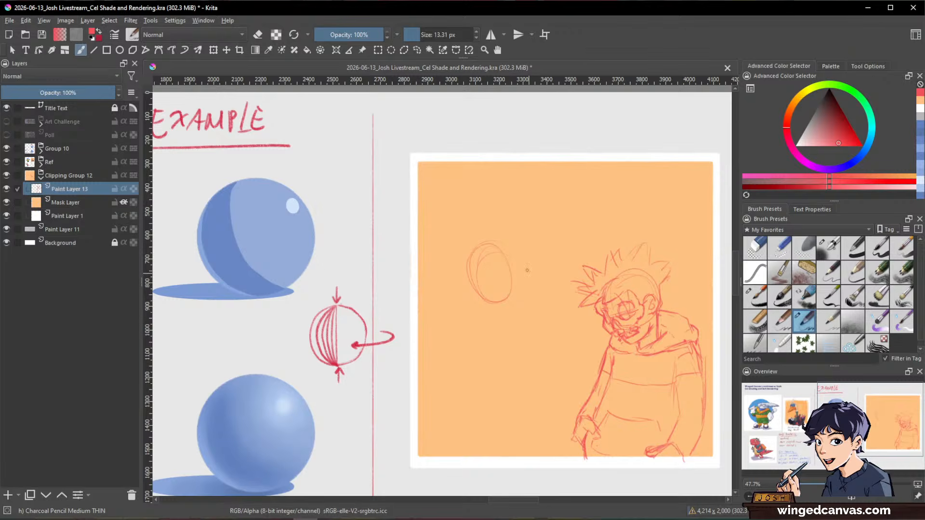
- Build the second head's oval up into a round cranium, then add the face line and jaw below it
mouse_move(499, 249)
mouse_down()
mouse_move(513, 282)
mouse_move(504, 300)
mouse_up()
mouse_move(458, 277)
mouse_down()
mouse_move(509, 282)
mouse_move(466, 289)
mouse_move(462, 260)
mouse_move(511, 245)
mouse_move(490, 248)
mouse_move(504, 298)
mouse_up()
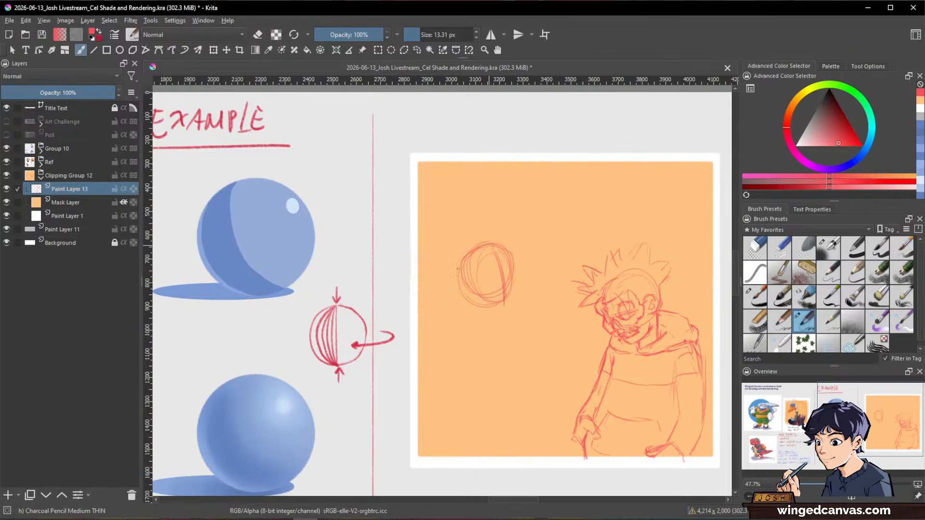
drag(492, 247, 506, 316)
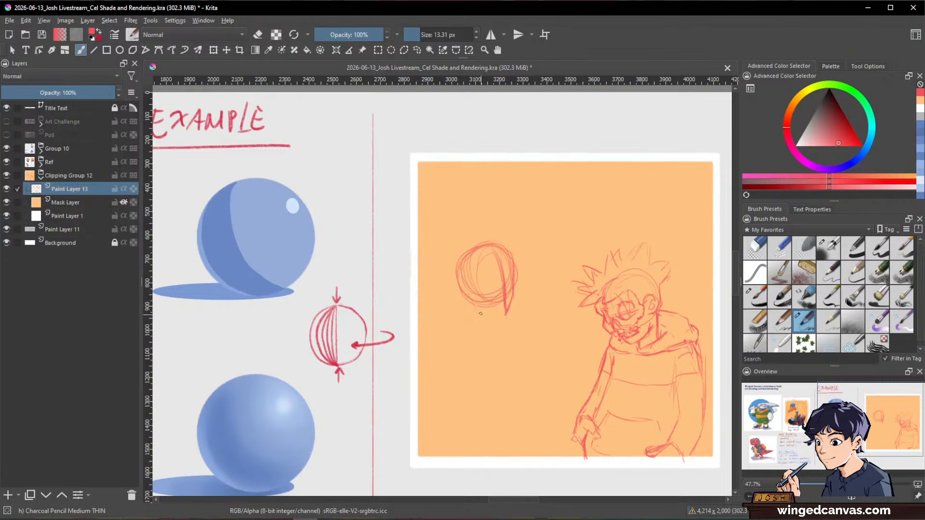
mouse_move(477, 309)
mouse_down()
mouse_move(503, 317)
mouse_move(515, 257)
mouse_move(506, 319)
mouse_up()
- Erase part of the second head's front edge and sketch the pointed brow and nose profile
key(e)
key(e)
key(e)
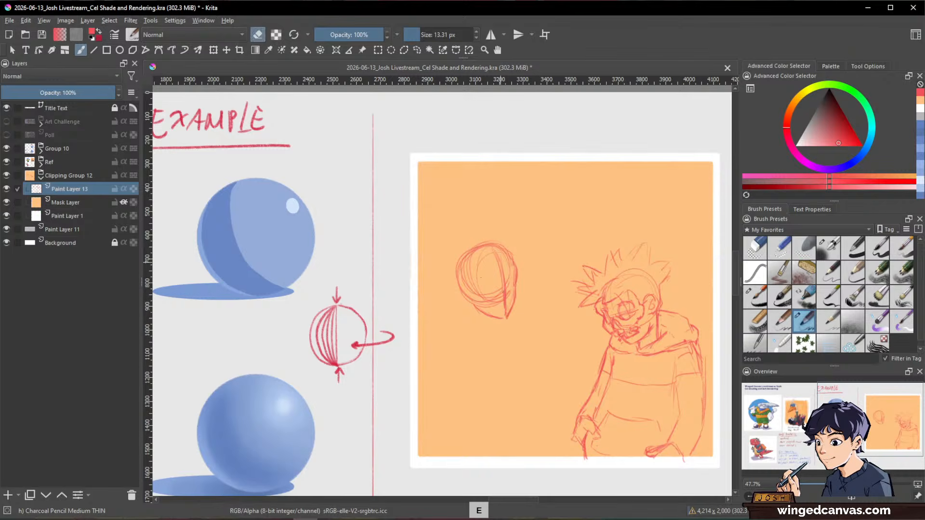
key(e)
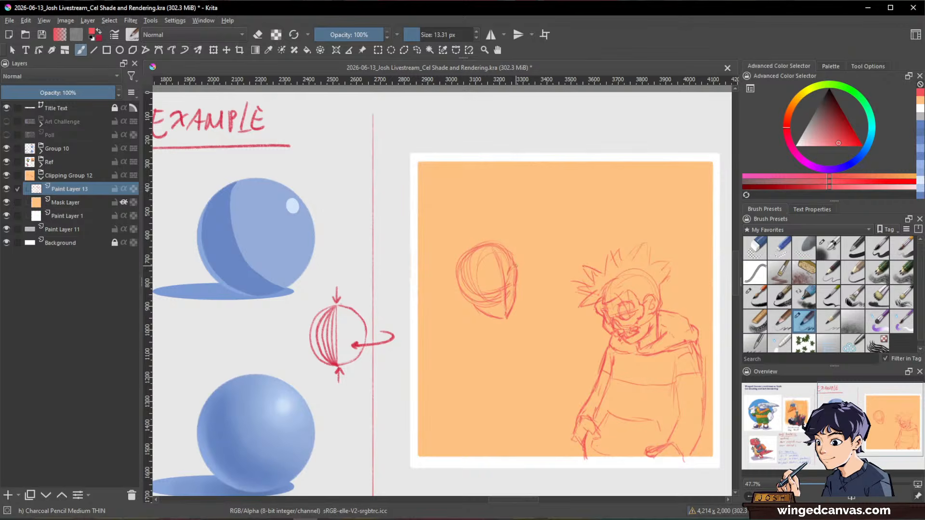
mouse_move(520, 268)
mouse_down()
mouse_move(522, 285)
mouse_move(506, 300)
mouse_up()
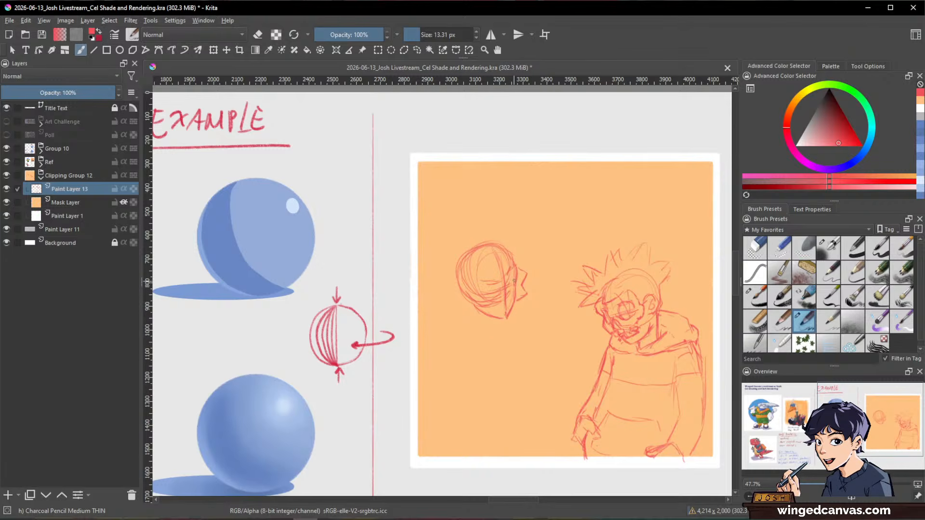
- Sketch the eye circle on the second head and rework its brow and nose lines
mouse_move(515, 280)
mouse_down()
mouse_move(524, 279)
mouse_move(498, 293)
mouse_up()
key(e)
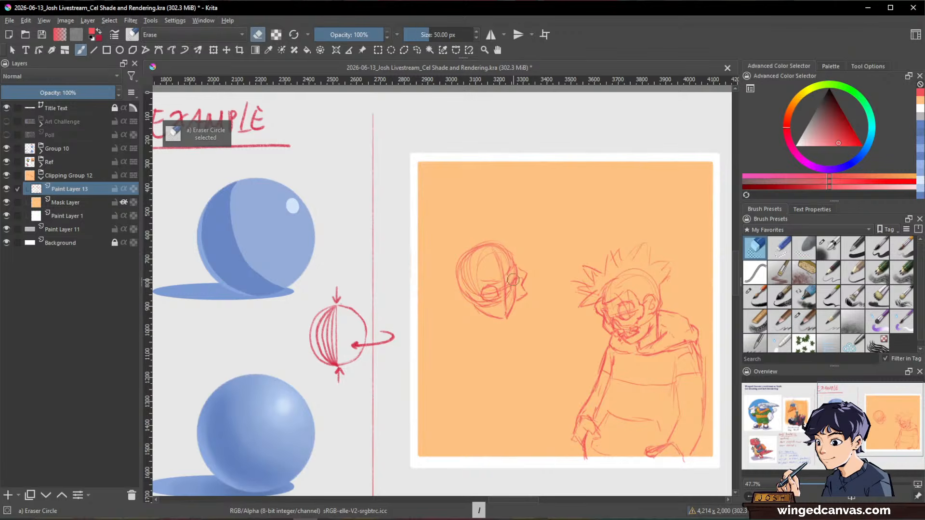
key(e)
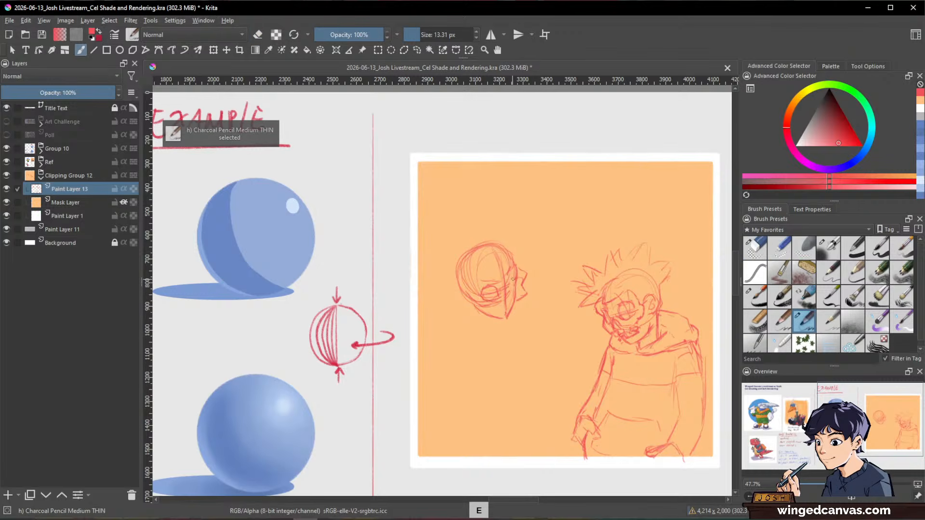
mouse_move(514, 279)
mouse_down()
mouse_move(525, 296)
mouse_move(517, 300)
mouse_up()
key(e)
key(e)
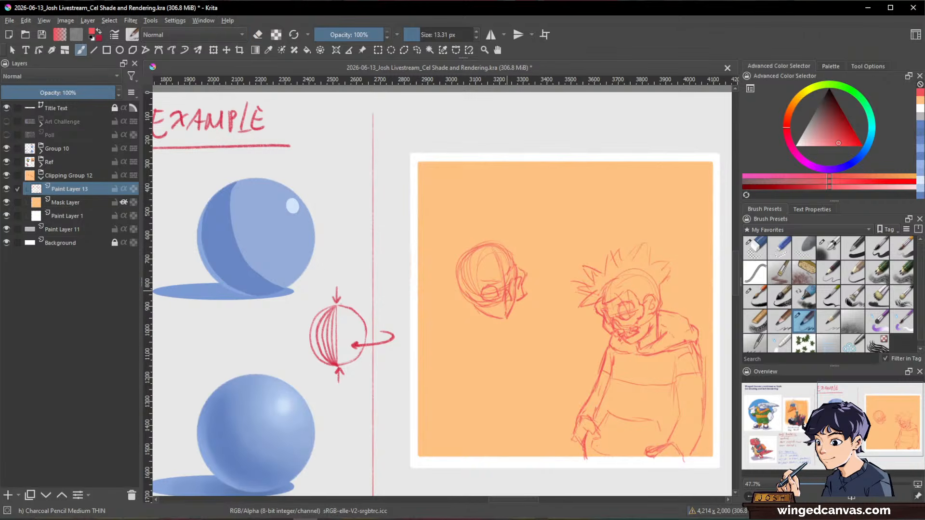
- Add rounded ear shapes at both sides of the second head and refine its eye lines
key(e)
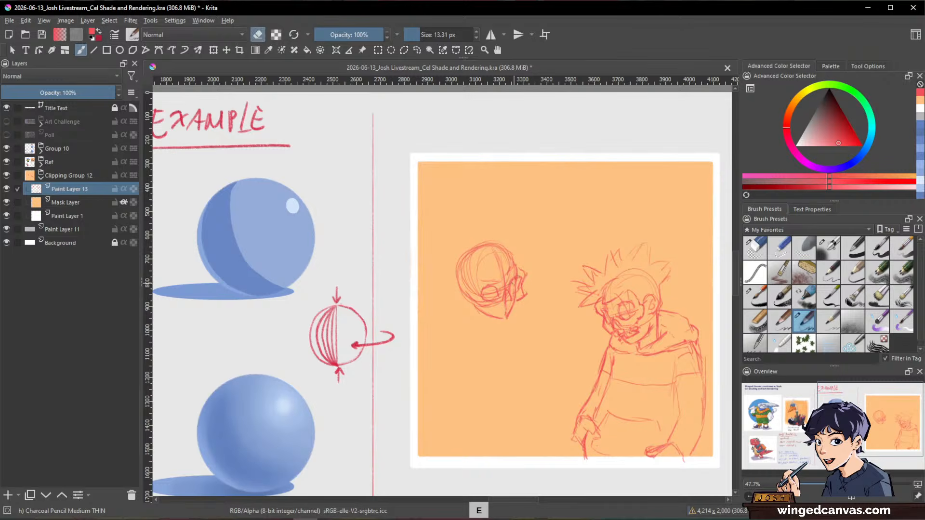
key(e)
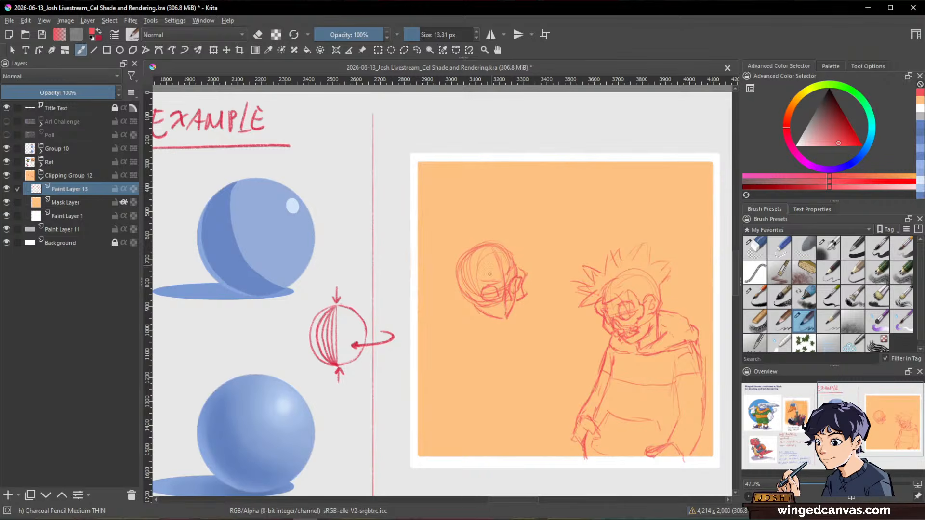
key(e)
key(e)
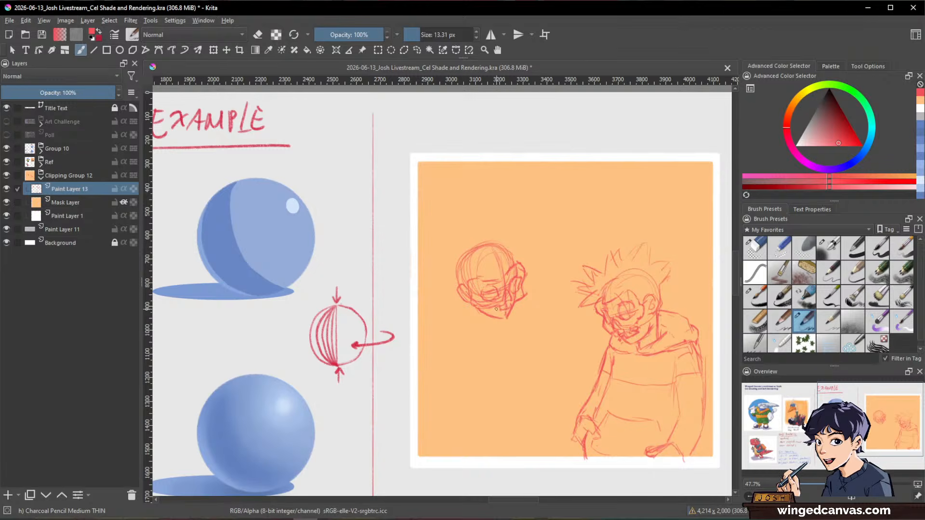
- Erase the second head's pointed chin and redraw a blunter jaw with a mouth, touching up the eye above it
key(e)
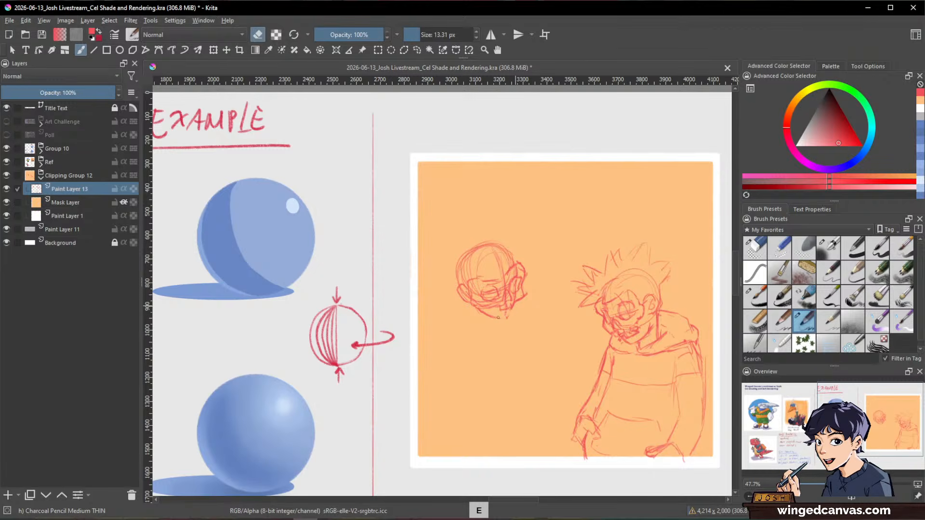
key(e)
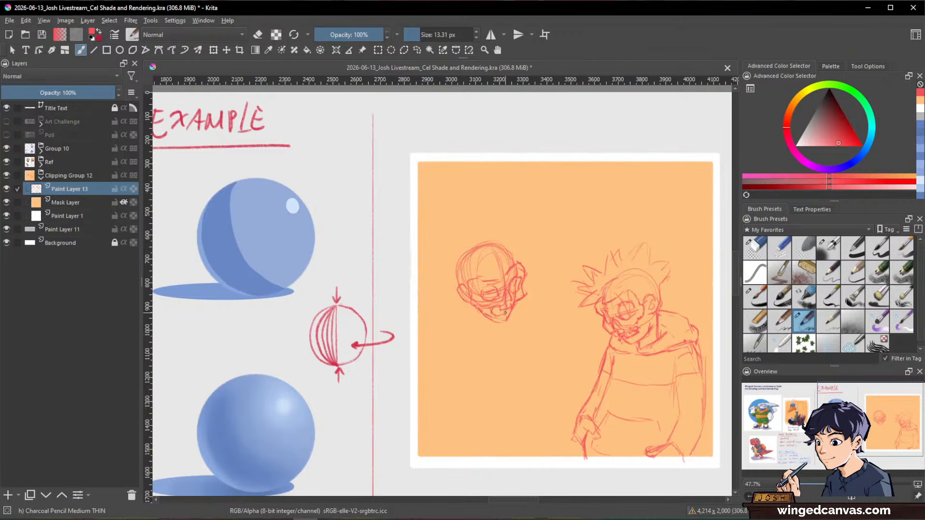
key(e)
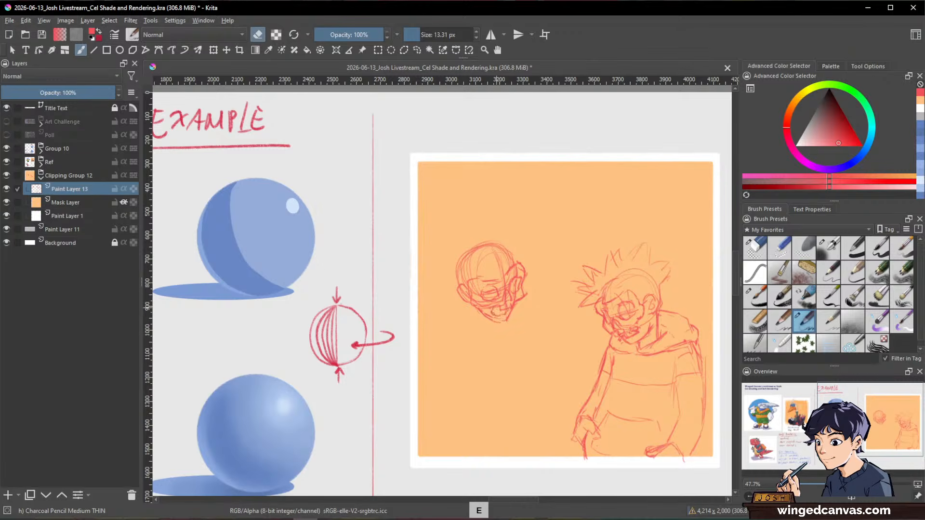
key(e)
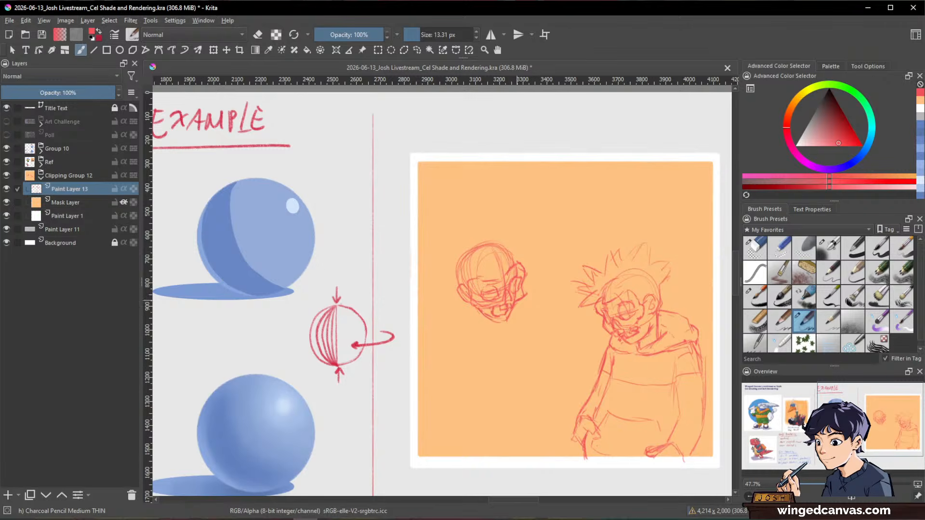
key(e)
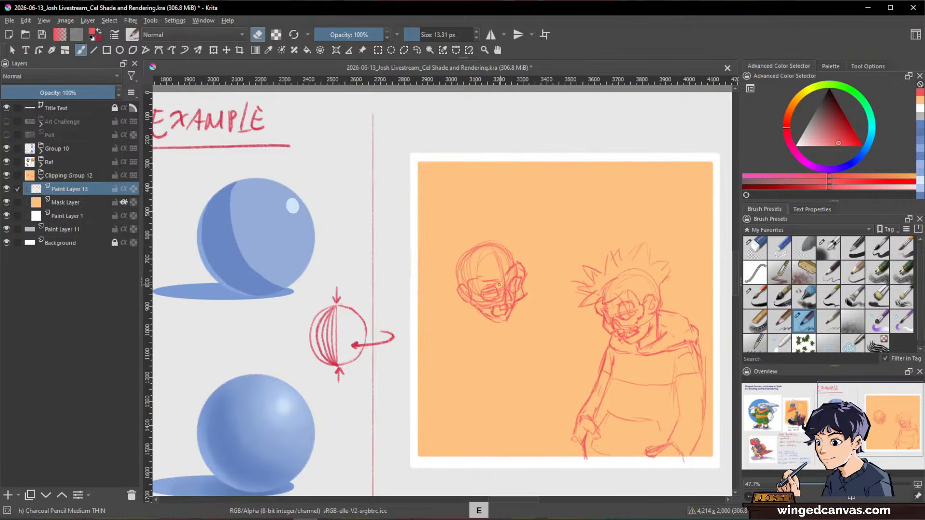
key(e)
key(e)
key(e)
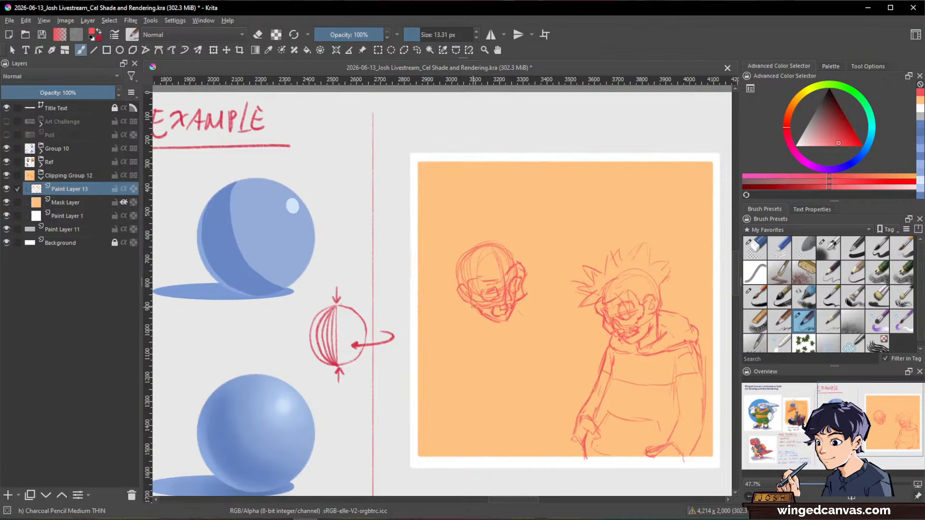
- Sketch short neck lines beneath the second head's ear and chin
drag(472, 305, 464, 321)
drag(467, 286, 462, 301)
key(e)
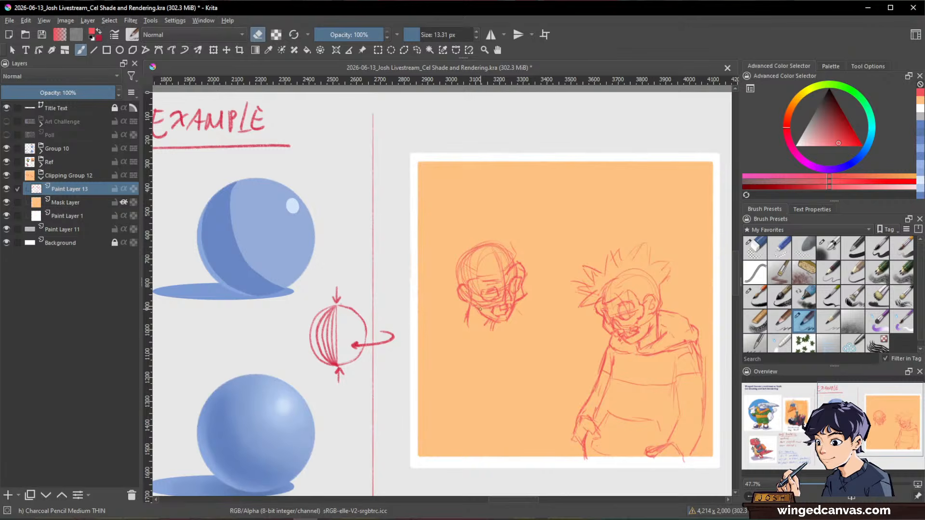
key(e)
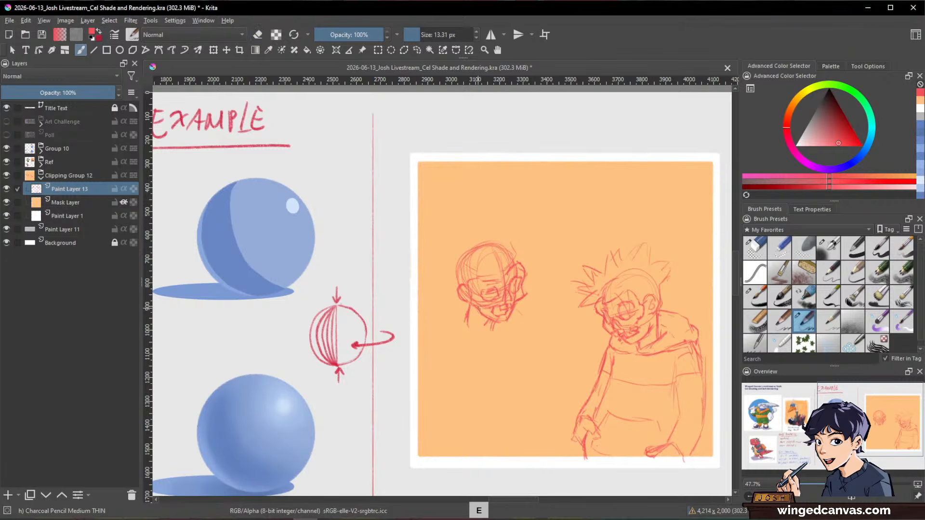
- Strengthen the second head's jawline and erase and redraw its open mouth
drag(478, 304, 475, 314)
key(e)
key(e)
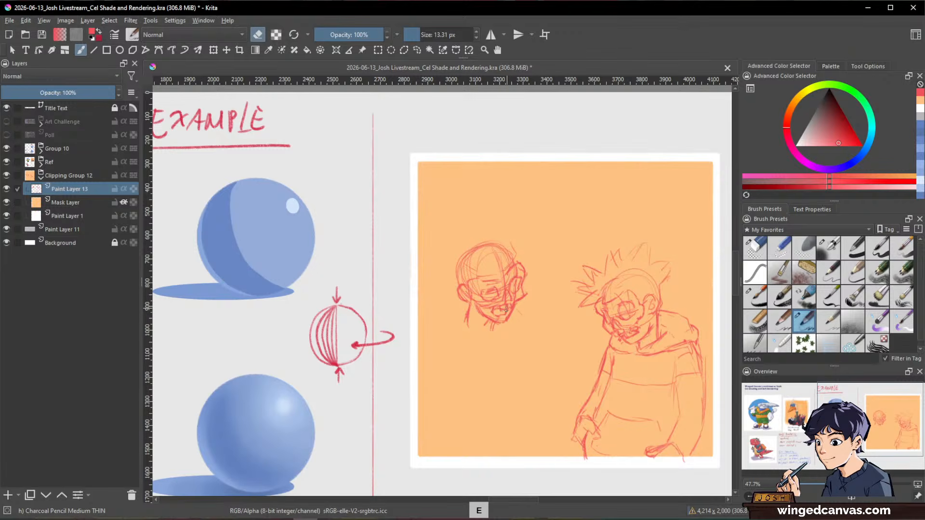
key(e)
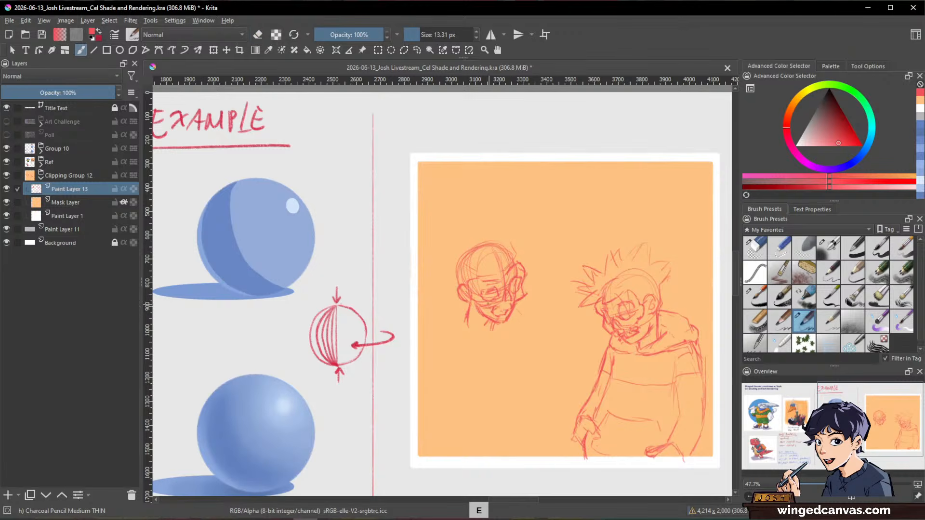
drag(496, 301, 505, 306)
key(e)
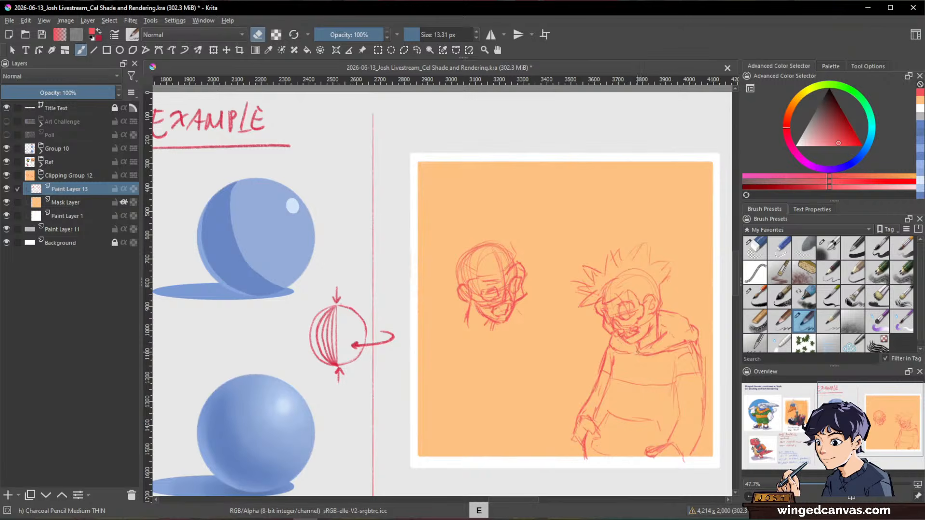
key(e)
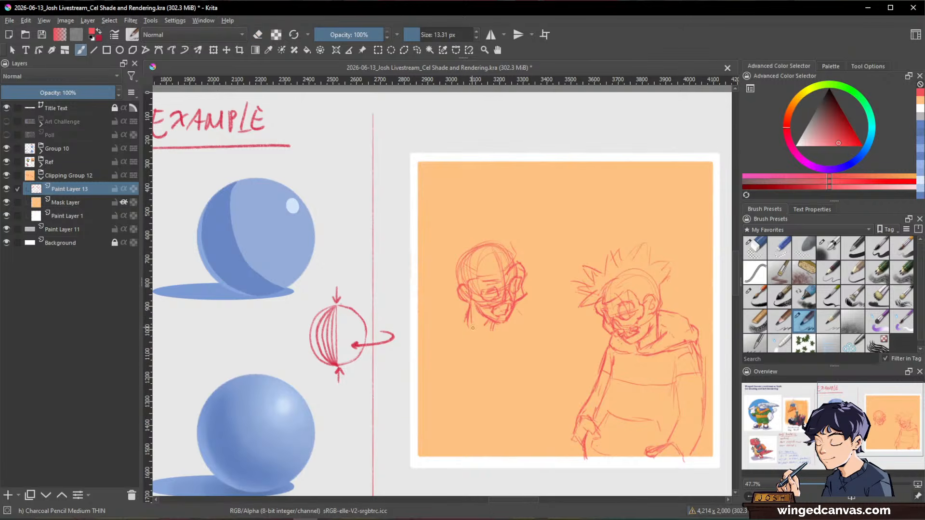
- Erase the outer neck line and rough in the second figure's neck, shoulders and chest edge
key(slash)
key(slash)
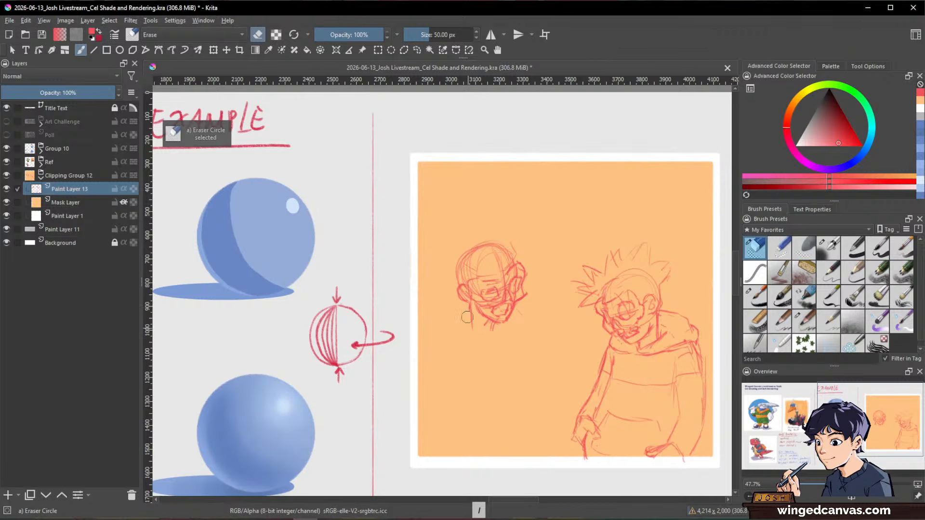
drag(438, 334, 464, 326)
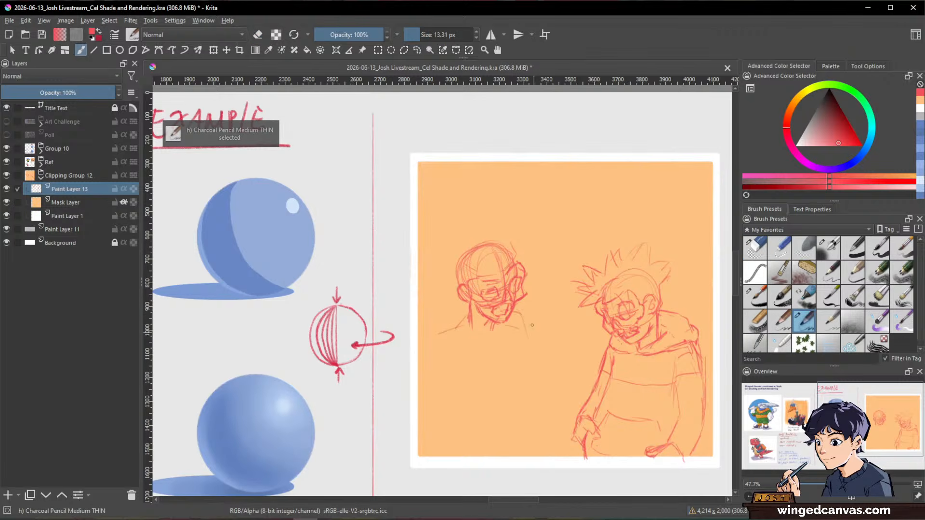
key(ctrl+z)
mouse_move(524, 318)
mouse_down()
mouse_move(524, 358)
mouse_move(552, 353)
mouse_move(548, 342)
mouse_up()
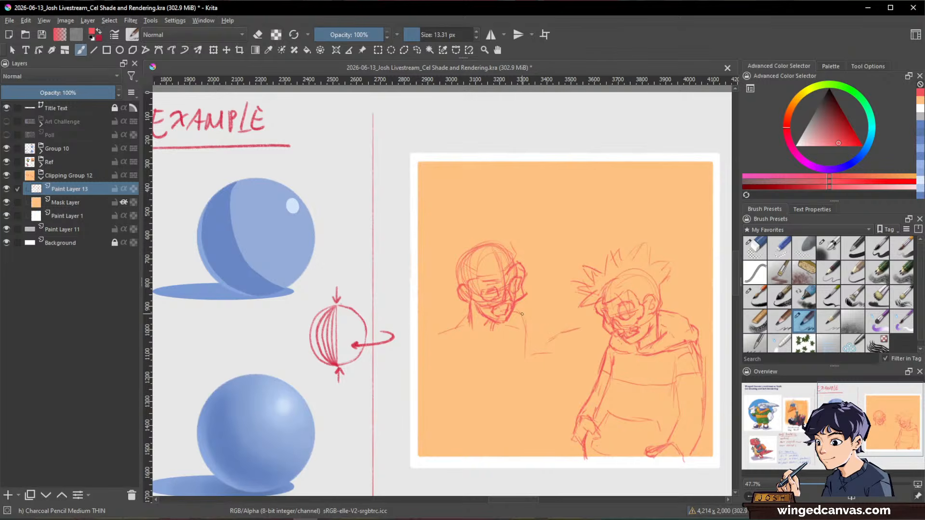
drag(529, 340, 535, 358)
- Sketch the second figure's raised hand with a finger pointing at the first character's face, cleaning up the fingertip
drag(547, 320, 574, 318)
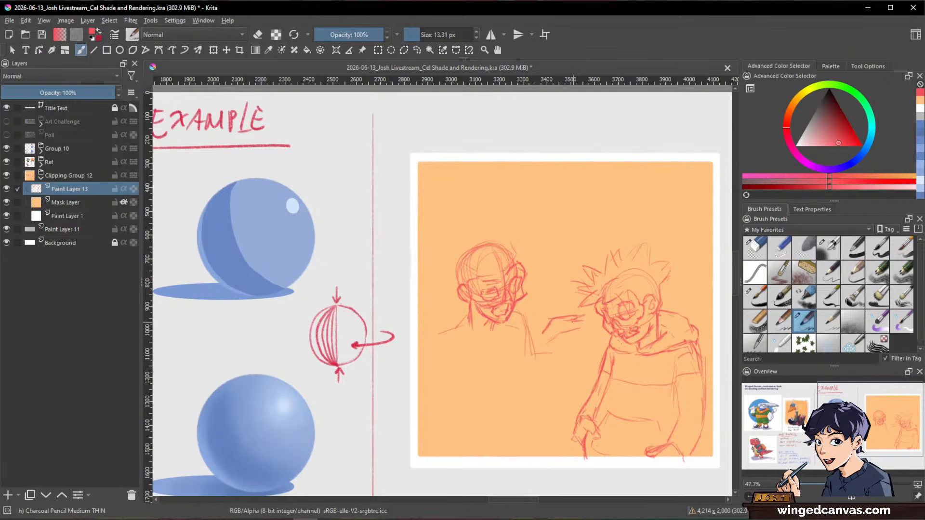
key(slash)
mouse_move(590, 316)
mouse_down()
mouse_move(547, 328)
mouse_move(592, 313)
mouse_up()
key(slash)
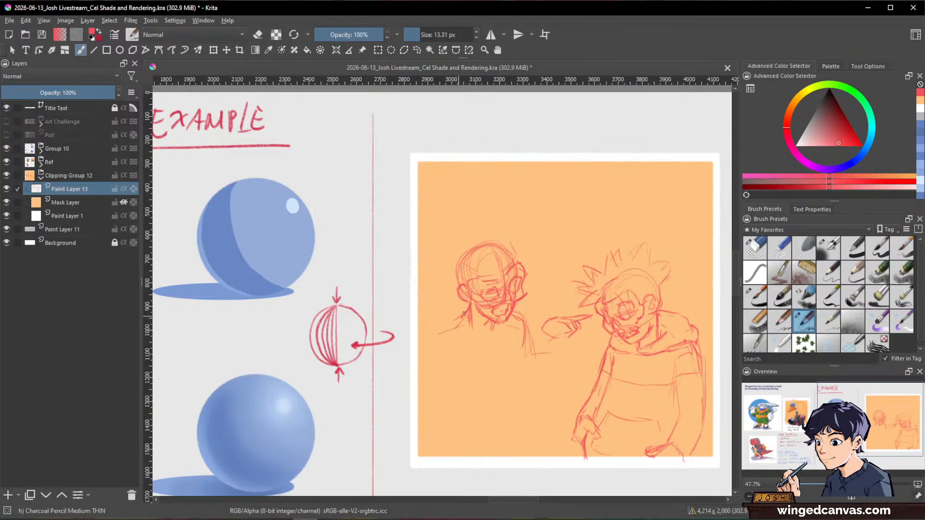
- Draw the second figure's far shoulder slope and the bent arm leading up to the pointing hand
drag(457, 317, 433, 333)
drag(543, 325, 520, 364)
drag(537, 333, 525, 370)
drag(550, 341, 539, 389)
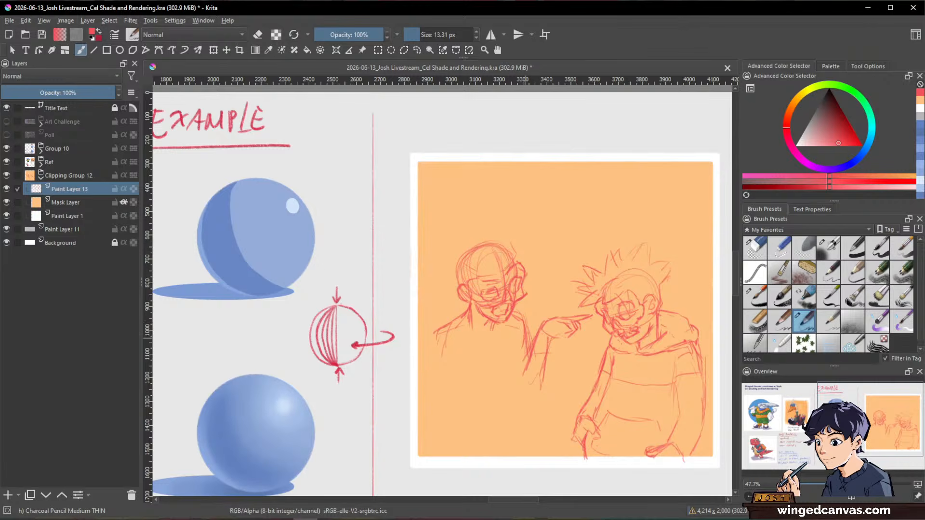
- Sketch the second figure's upper-arm and torso side lines and reinforce the neck line
key(e)
key(e)
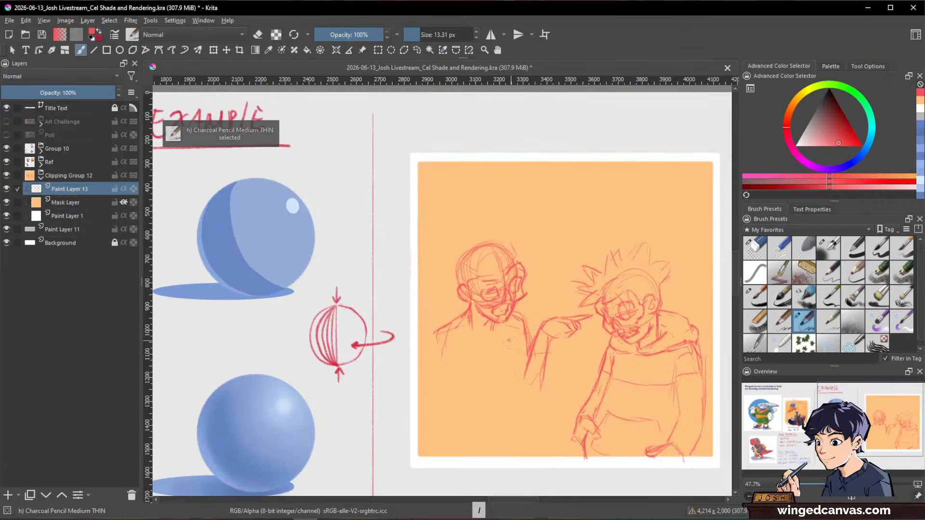
drag(510, 345, 520, 386)
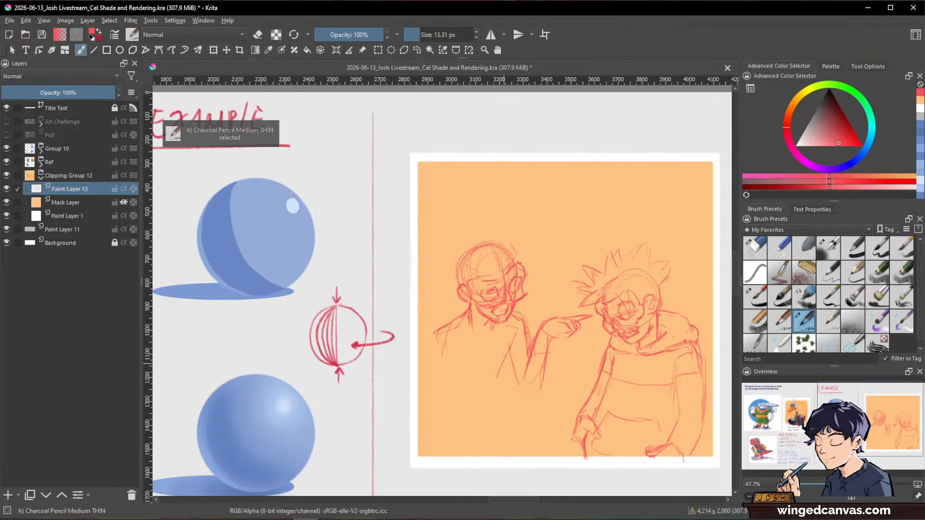
drag(516, 336, 497, 378)
drag(522, 336, 504, 382)
mouse_move(470, 314)
mouse_down()
mouse_move(477, 332)
mouse_move(449, 329)
mouse_move(467, 309)
mouse_move(471, 329)
mouse_up()
- Erase the second figure's far shoulder and the stray chest strokes, then redraw the shoulder beside the neck
key(e)
key(/)
key(/)
key(/)
key(/)
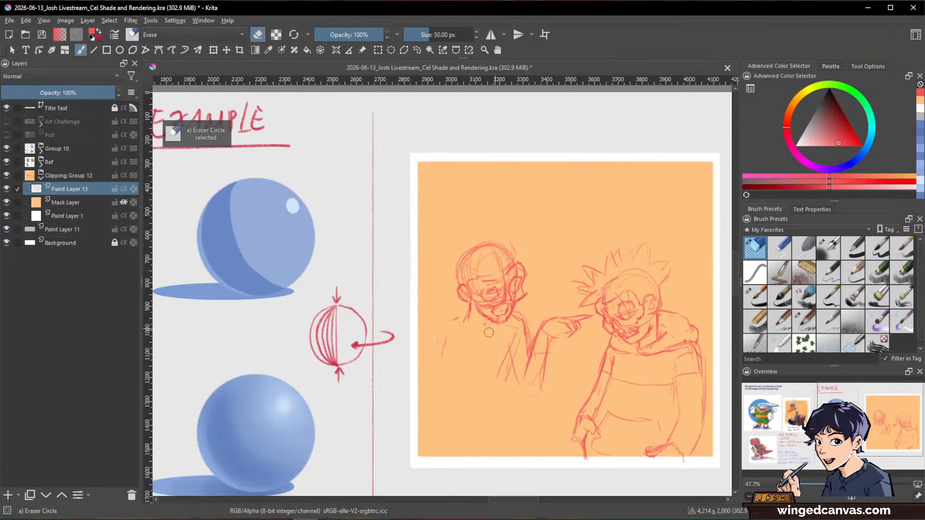
key(/)
key(/)
drag(519, 320, 509, 353)
key(/)
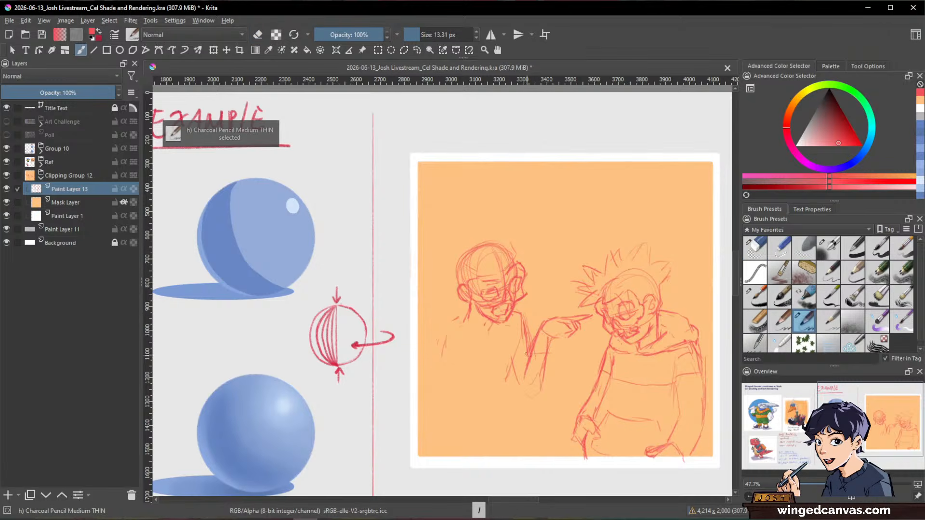
drag(451, 324, 464, 318)
- Sketch a tall rounded tuft rising behind the second head and add pointed hair strands around the forehead and face
drag(461, 216, 454, 260)
mouse_move(459, 234)
mouse_down()
mouse_move(479, 226)
mouse_move(479, 242)
mouse_move(462, 220)
mouse_move(442, 251)
mouse_up()
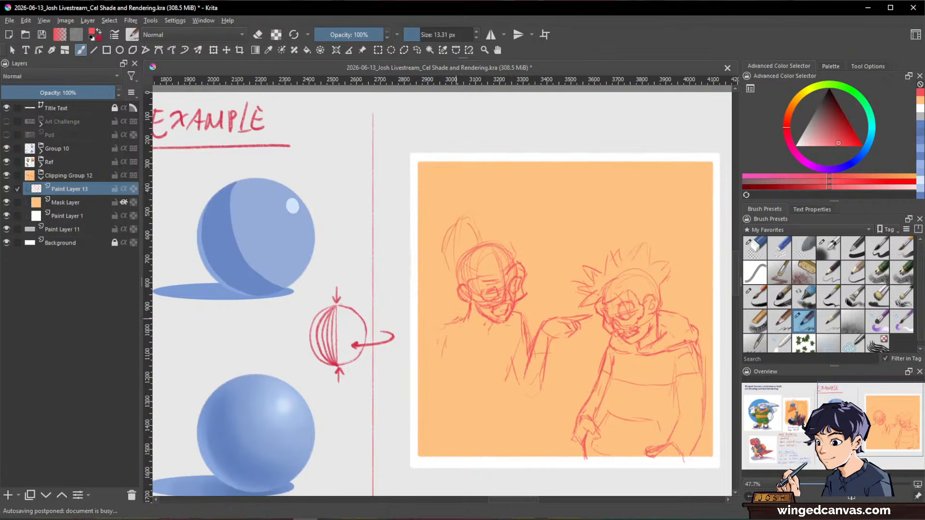
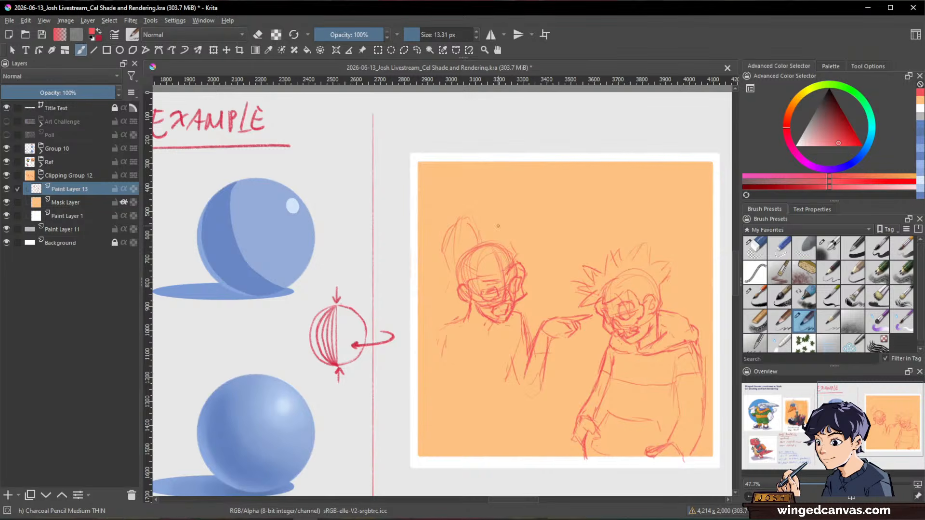
mouse_move(506, 245)
mouse_down()
mouse_move(544, 260)
mouse_move(540, 273)
mouse_up()
drag(489, 242, 504, 240)
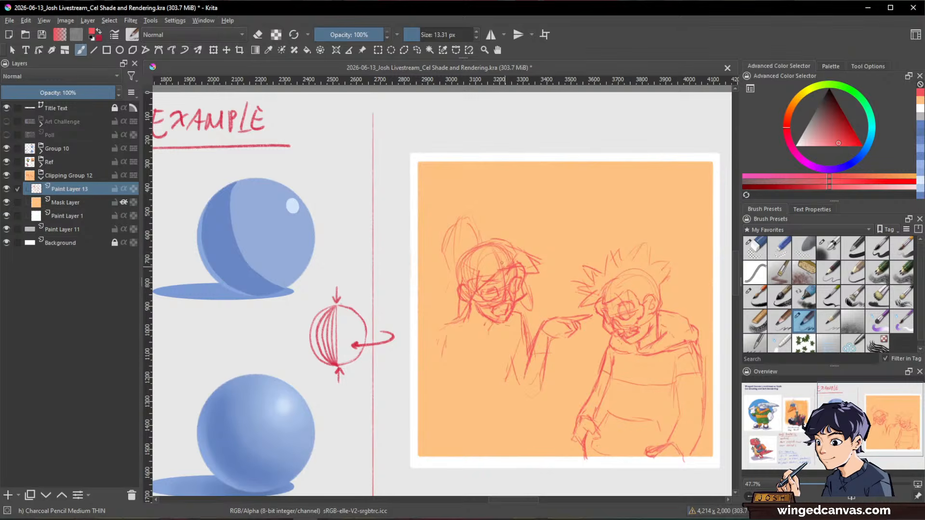
drag(486, 239, 525, 255)
key(ctrl+z)
- Rebuild the tuft above the second head as a taller, flat-topped upright shape with layered side lines
drag(477, 243, 474, 235)
drag(472, 196, 475, 238)
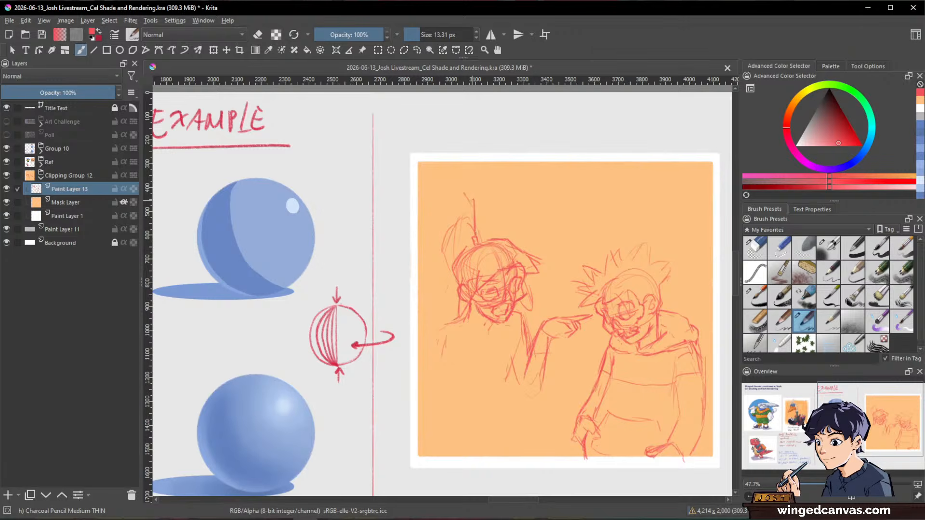
mouse_move(456, 198)
mouse_down()
mouse_move(440, 234)
mouse_move(450, 257)
mouse_move(472, 198)
mouse_up()
mouse_move(477, 237)
mouse_down()
mouse_move(474, 193)
mouse_move(453, 247)
mouse_up()
drag(457, 212, 449, 253)
drag(452, 225, 446, 266)
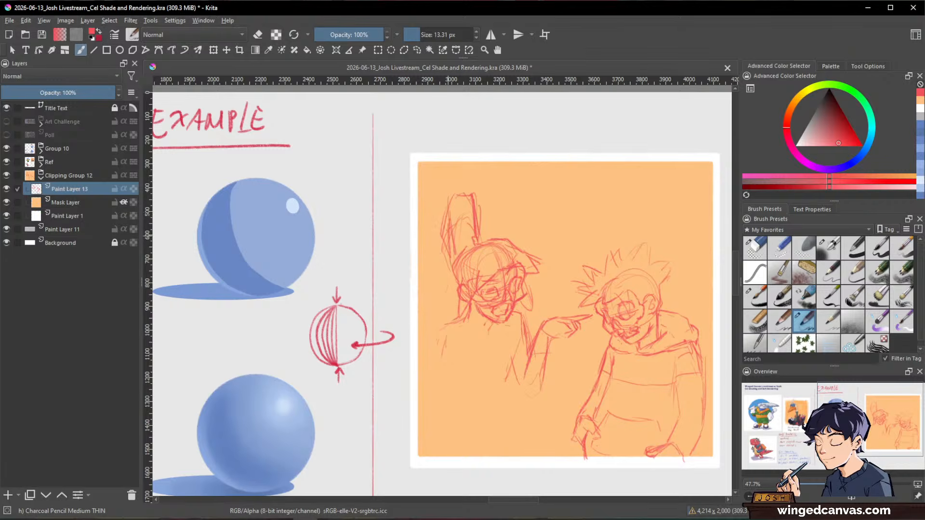
- Draw a curved collar line across the base of the second figure's neck
drag(580, 305, 600, 284)
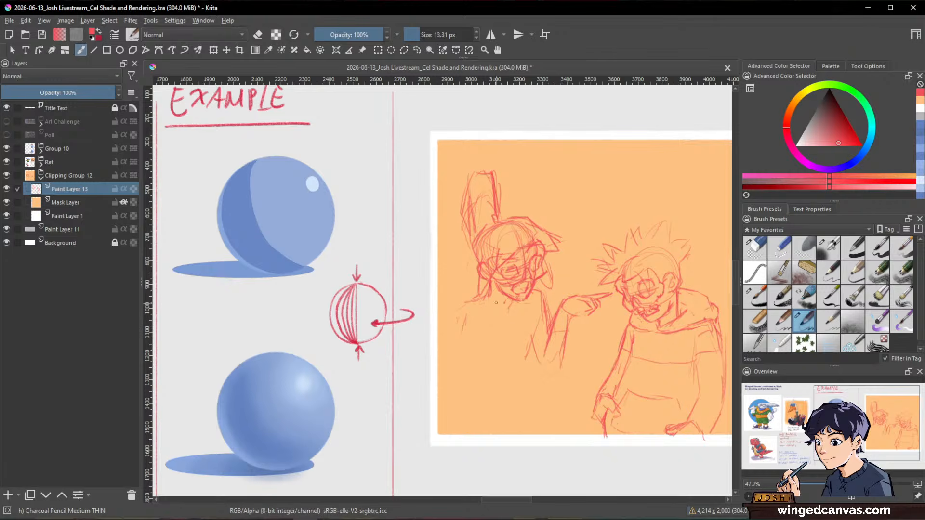
mouse_move(490, 296)
mouse_down()
mouse_move(508, 312)
mouse_move(560, 288)
mouse_up()
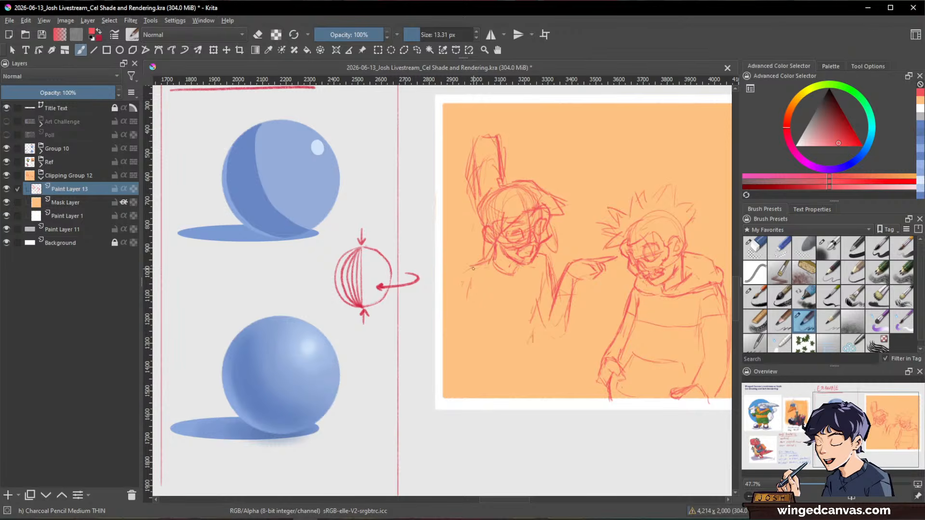
- Sketch the pointing figure's near shoulder and a short T-shirt sleeve with its hem beside the frame's edge
mouse_move(463, 277)
mouse_down()
mouse_move(449, 307)
mouse_move(478, 318)
mouse_up()
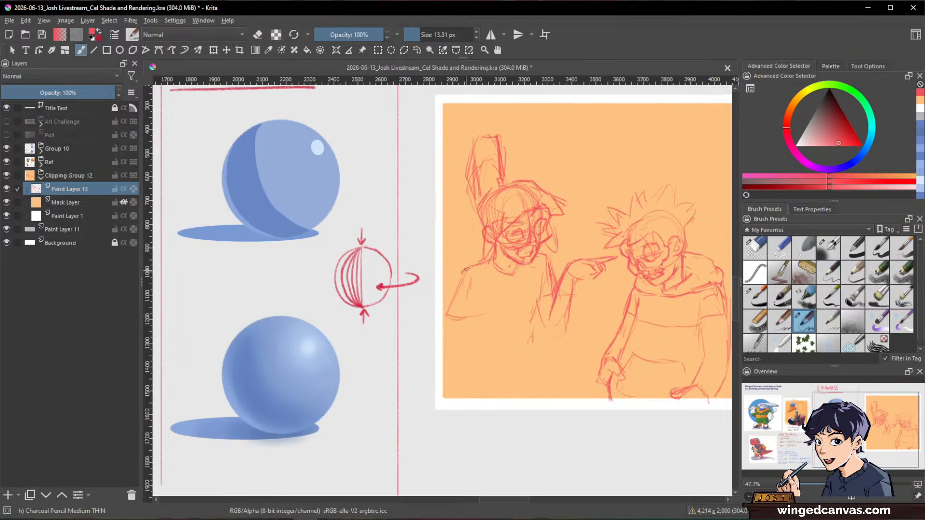
drag(464, 270, 464, 318)
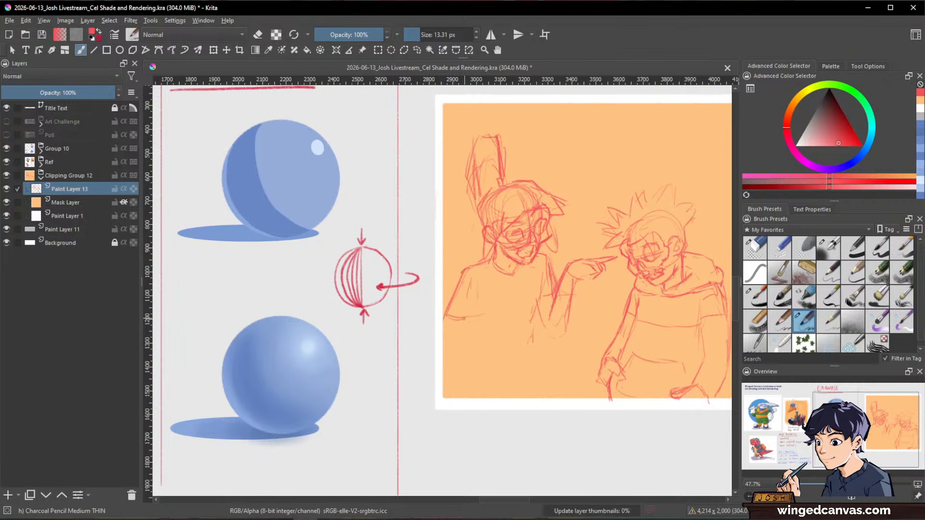
mouse_move(460, 277)
mouse_down()
mouse_move(438, 294)
mouse_move(450, 317)
mouse_move(486, 313)
mouse_move(447, 330)
mouse_move(445, 318)
mouse_move(438, 337)
mouse_move(471, 314)
mouse_move(446, 338)
mouse_move(471, 334)
mouse_move(468, 311)
mouse_move(466, 333)
mouse_up()
drag(537, 307, 527, 322)
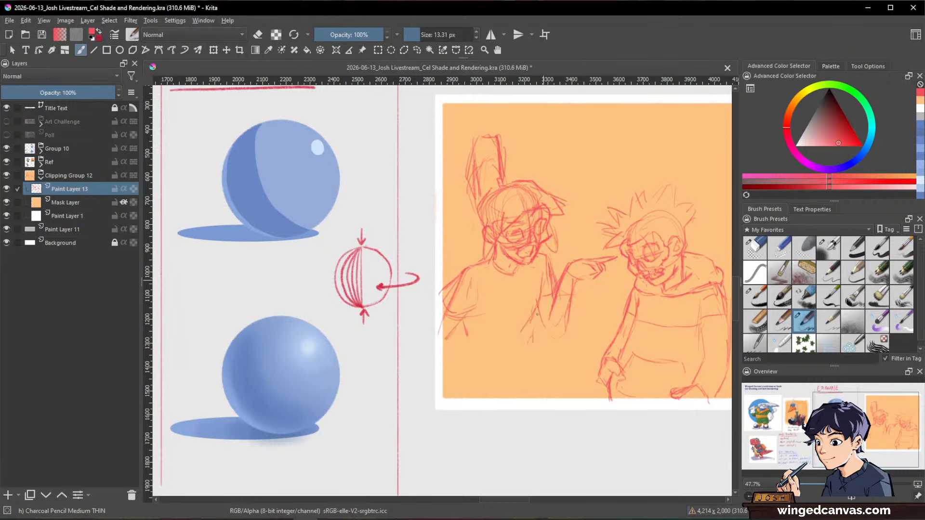
- Sketch the sides of the pointing figure's torso tapering to the waist, with a curved line across the belly
drag(544, 279, 537, 321)
mouse_move(540, 319)
mouse_down()
mouse_move(523, 333)
mouse_move(521, 355)
mouse_up()
drag(463, 320, 459, 367)
mouse_move(466, 320)
mouse_down()
mouse_move(461, 368)
mouse_move(514, 344)
mouse_up()
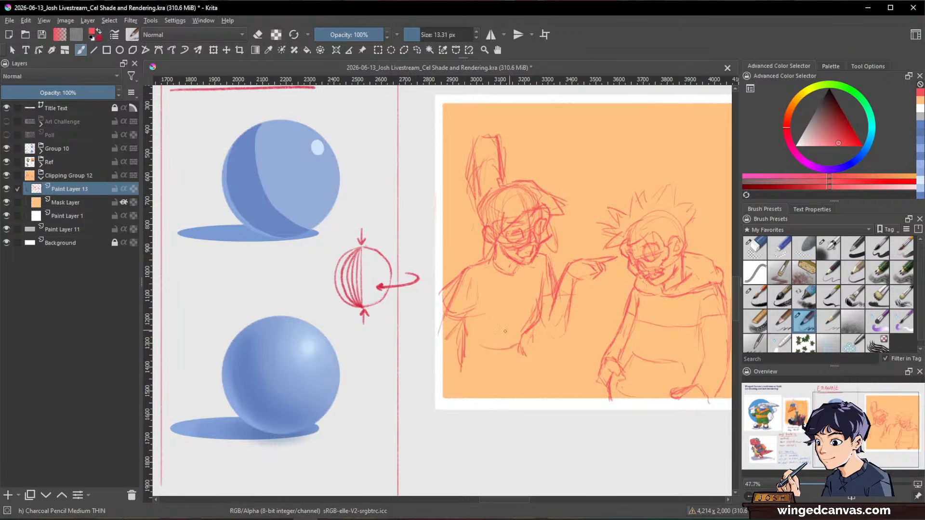
- Draw a curved shirt hem below the pointing figure's waist and short hip lines reaching the frame's lower edge
drag(444, 356, 466, 375)
drag(463, 325, 459, 371)
mouse_move(460, 370)
mouse_down()
mouse_move(510, 373)
mouse_move(459, 372)
mouse_move(486, 380)
mouse_move(515, 377)
mouse_up()
drag(525, 354, 536, 376)
drag(459, 377, 452, 397)
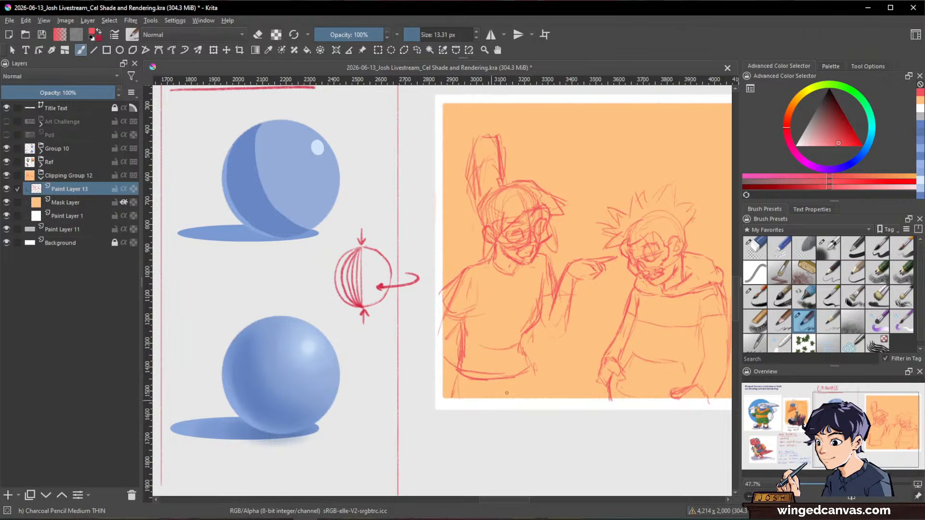
drag(538, 374, 544, 396)
- Erase the rough sleeve lines on the pointing figure's near shoulder and redraw the sleeve and its inner edge
drag(598, 341, 482, 380)
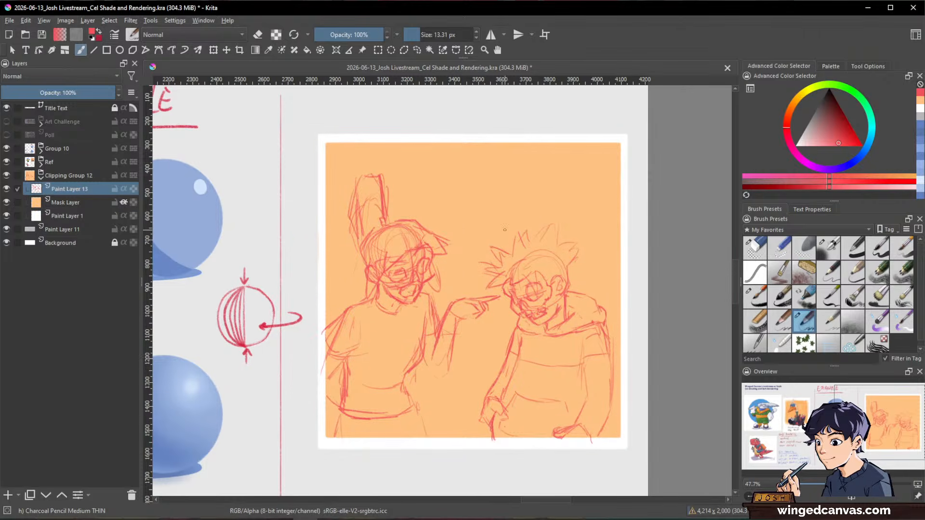
drag(587, 207, 535, 181)
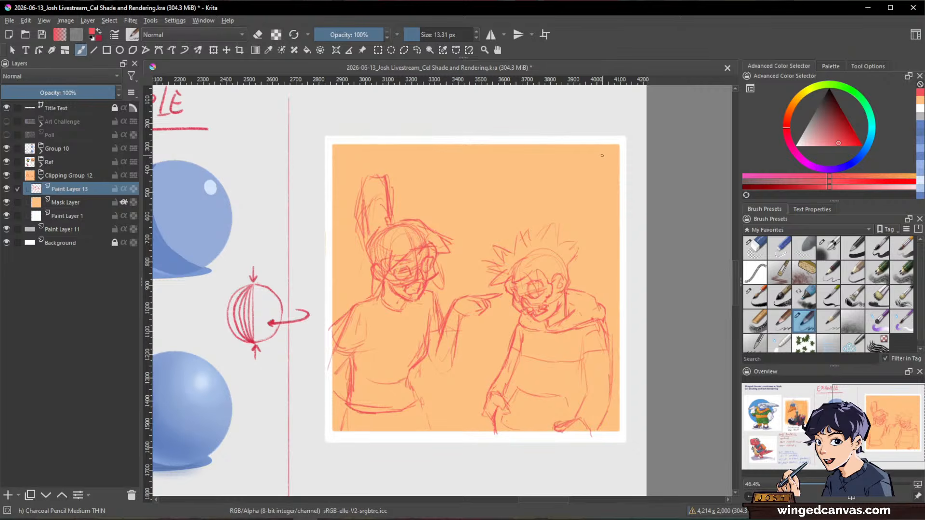
key(e)
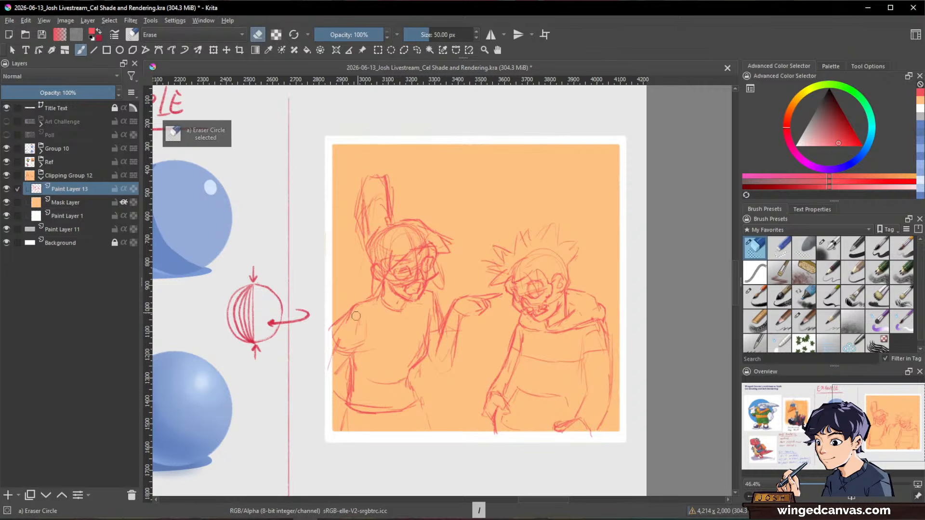
key(slash)
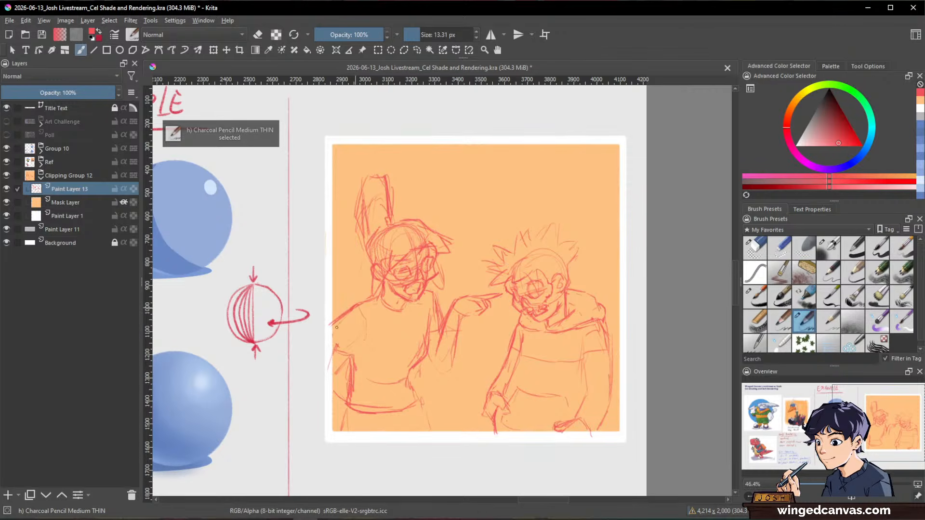
mouse_move(360, 313)
mouse_down()
mouse_move(365, 331)
mouse_move(353, 355)
mouse_up()
mouse_move(347, 355)
mouse_down()
mouse_move(331, 377)
mouse_move(348, 409)
mouse_up()
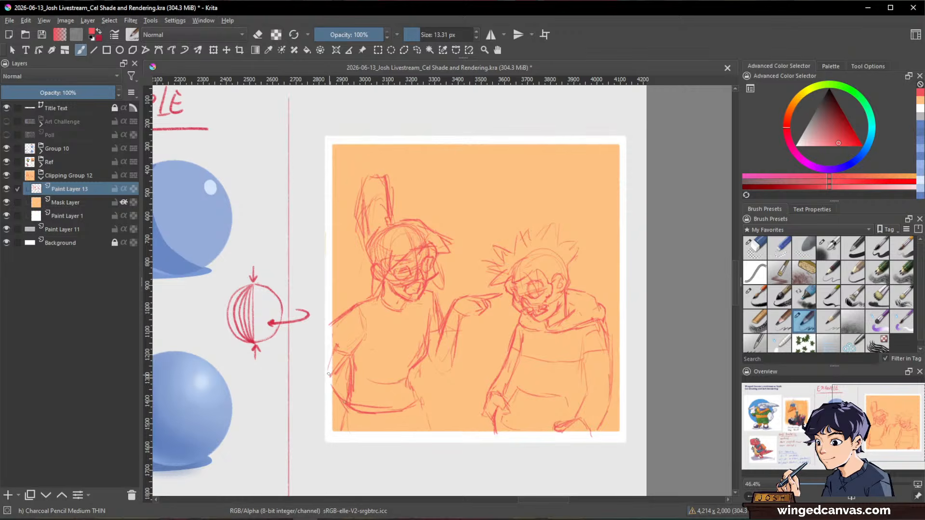
- Sketch the pointing figure's lowered forearm and wrist across the shirt hem, then erase overlapping lines around the arm and torso
drag(316, 379, 360, 420)
mouse_move(350, 405)
mouse_down()
mouse_move(330, 384)
mouse_move(348, 420)
mouse_move(325, 408)
mouse_up()
mouse_move(341, 413)
mouse_down()
mouse_move(334, 427)
mouse_move(357, 422)
mouse_move(346, 440)
mouse_up()
key(slash)
drag(337, 380, 349, 412)
drag(358, 360, 357, 396)
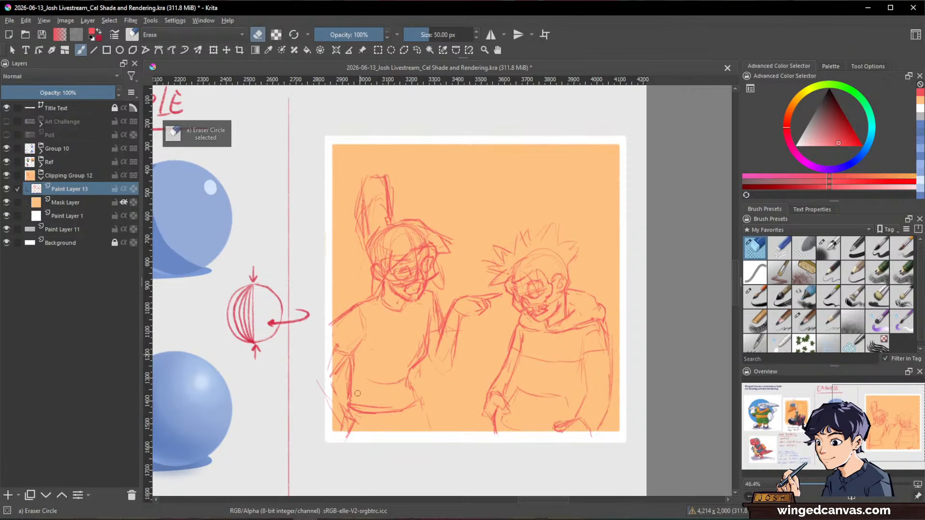
drag(428, 353, 429, 320)
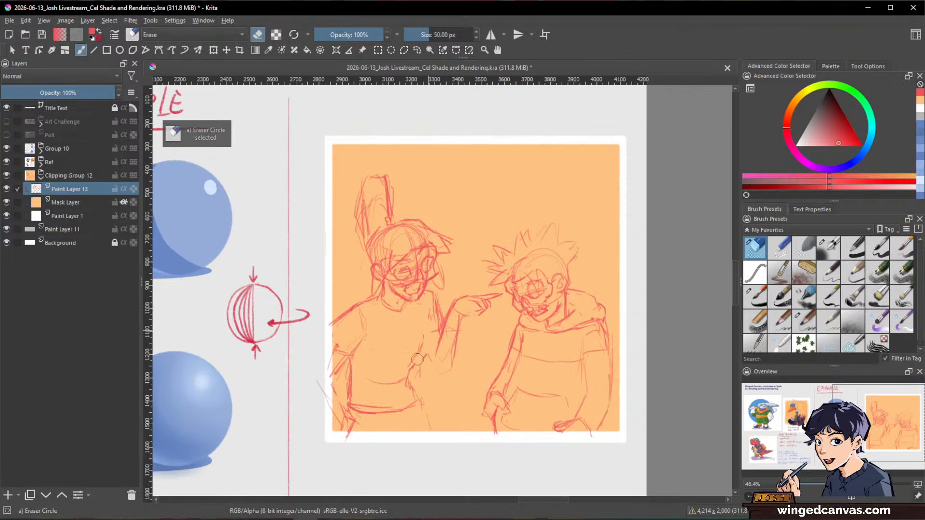
- Erase the stray forearm stroke outside the frame and redraw a rounded sleeve hem on the pointing figure's near arm
key(slash)
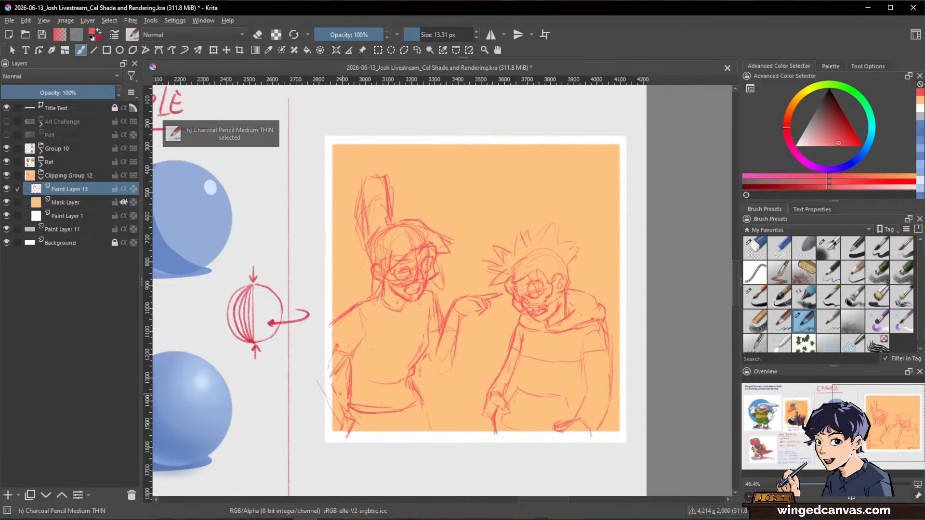
key(slash)
mouse_move(319, 380)
mouse_down()
mouse_move(330, 355)
mouse_move(340, 362)
mouse_move(325, 375)
mouse_up()
key(slash)
key(slash)
key(slash)
mouse_move(330, 329)
mouse_down()
mouse_move(338, 355)
mouse_move(362, 348)
mouse_up()
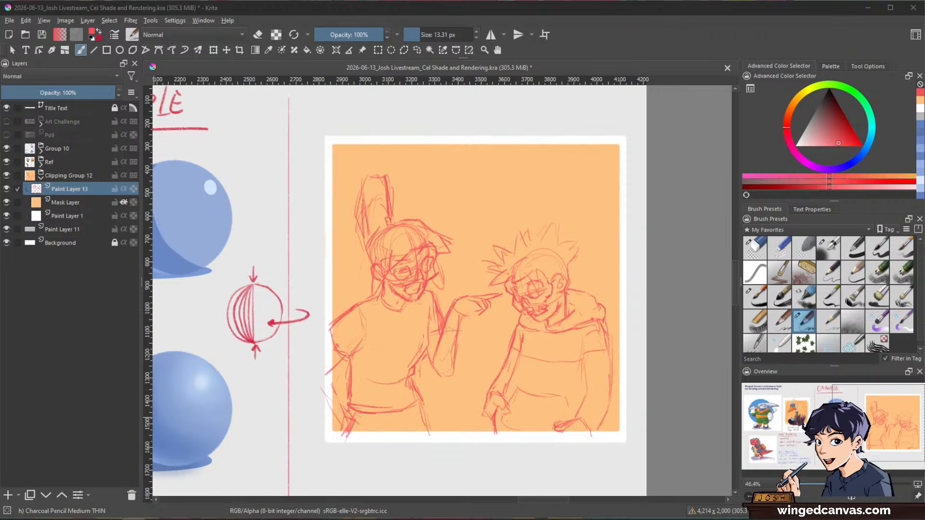
- Lower the sketch layer's opacity to 24% and add a new paint layer above it
click(767, 43)
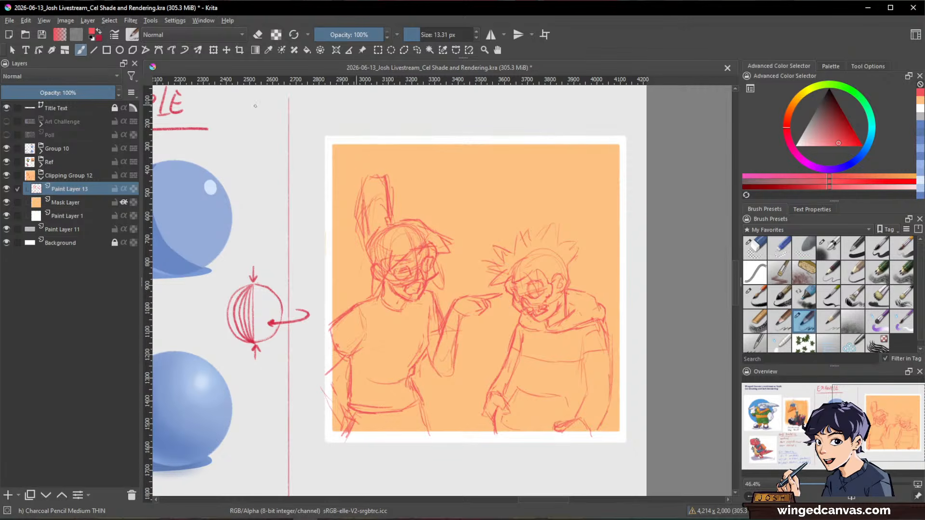
click(28, 92)
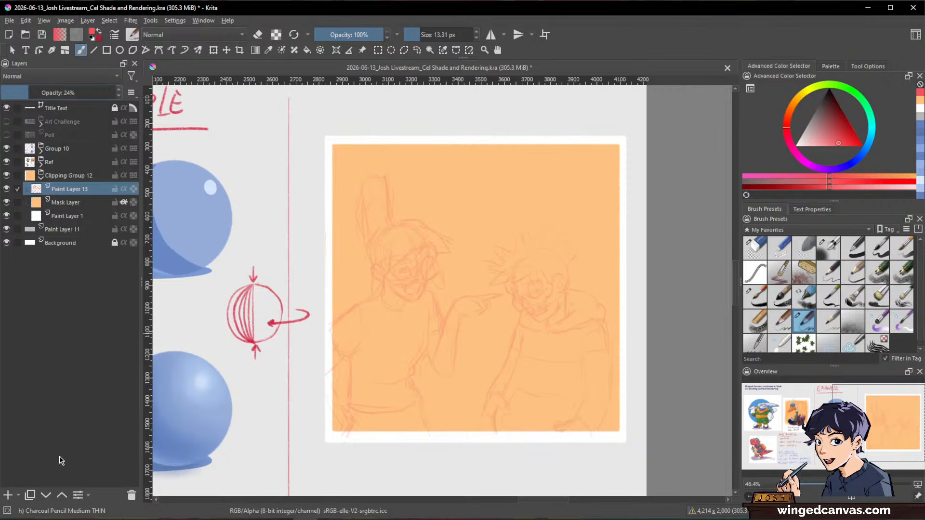
click(7, 496)
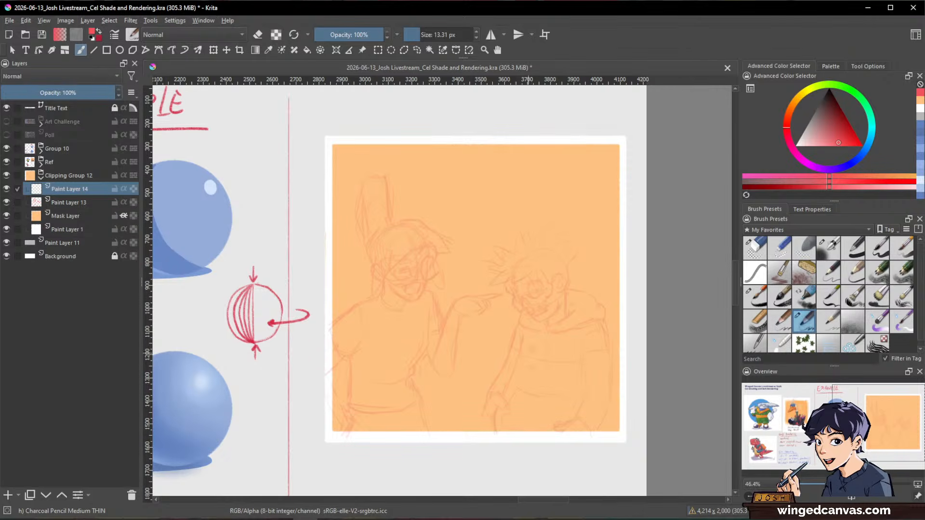
- Outline the spiky-haired character's skull mask on the new layer, including the brow, cheek edges, lower rim and triangular nose opening
scroll(549, 321, up, 1)
scroll(549, 321, up, 1)
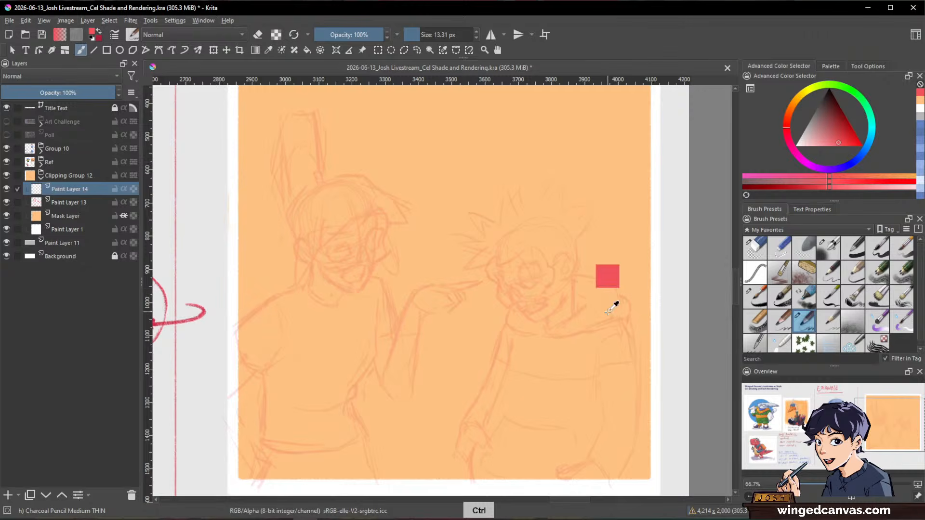
drag(611, 307, 664, 336)
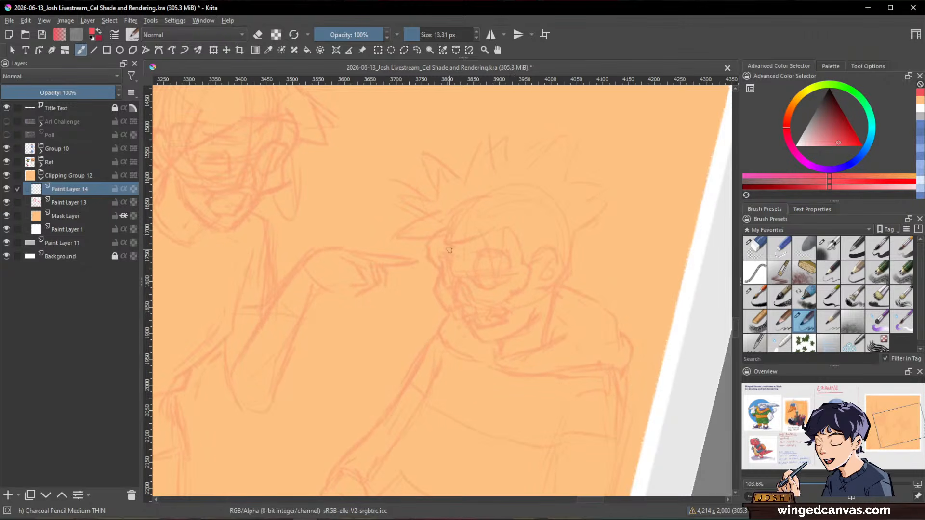
shift+drag(459, 243, 440, 245)
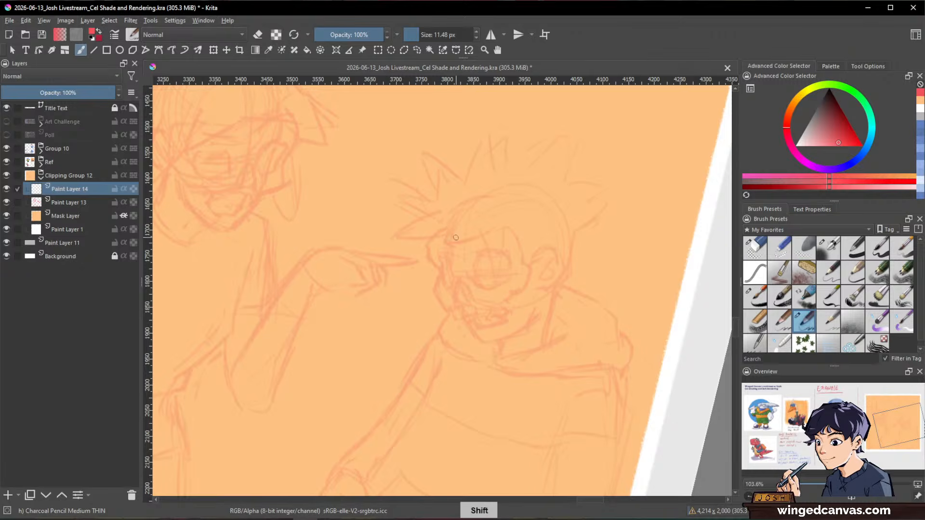
shift+drag(451, 233, 430, 246)
shift+drag(528, 238, 547, 238)
mouse_move(431, 248)
mouse_down()
mouse_move(445, 273)
mouse_move(434, 290)
mouse_move(455, 281)
mouse_move(467, 300)
mouse_move(480, 292)
mouse_move(464, 306)
mouse_move(505, 301)
mouse_move(498, 306)
mouse_move(523, 290)
mouse_up()
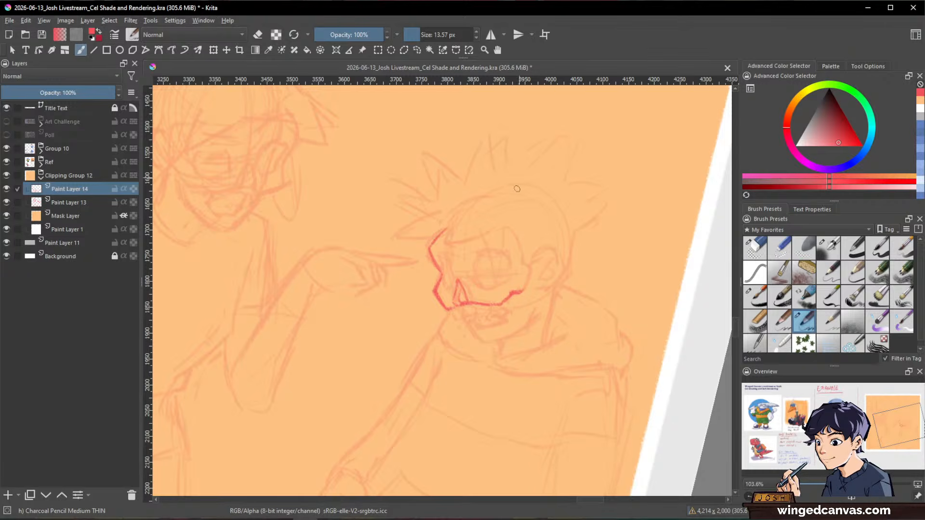
mouse_move(448, 242)
mouse_down()
mouse_move(525, 238)
mouse_move(515, 230)
mouse_move(530, 275)
mouse_move(524, 293)
mouse_up()
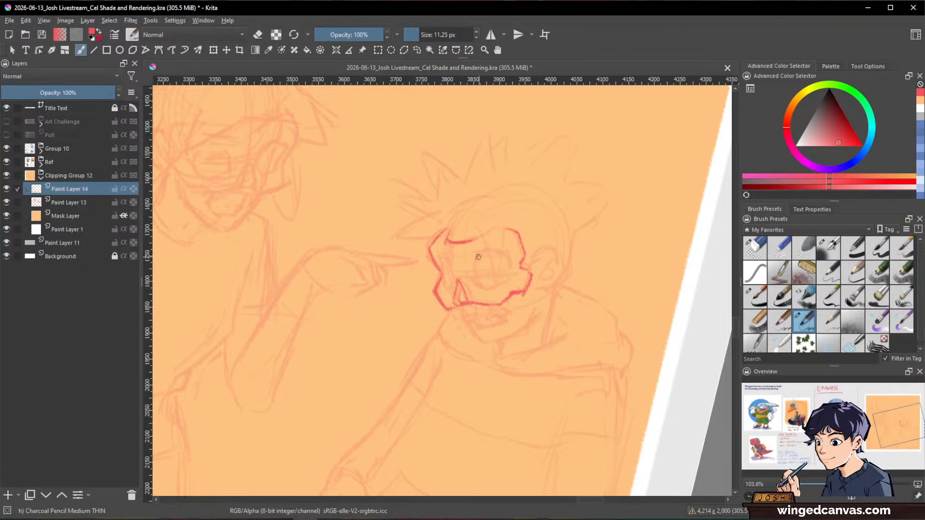
- Draw the skull mask's larger near eye socket as a rounded square, erasing and reworking its upper edge
mouse_move(477, 256)
mouse_down()
mouse_move(480, 283)
mouse_move(492, 284)
mouse_up()
drag(486, 248, 476, 256)
key(e)
key(e)
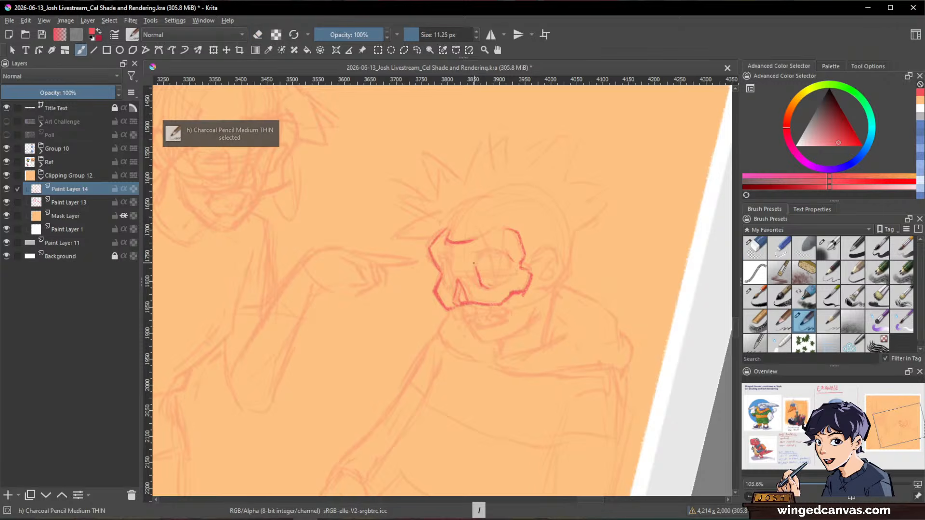
drag(477, 260, 507, 249)
mouse_move(483, 285)
mouse_down()
mouse_move(510, 274)
mouse_move(474, 268)
mouse_up()
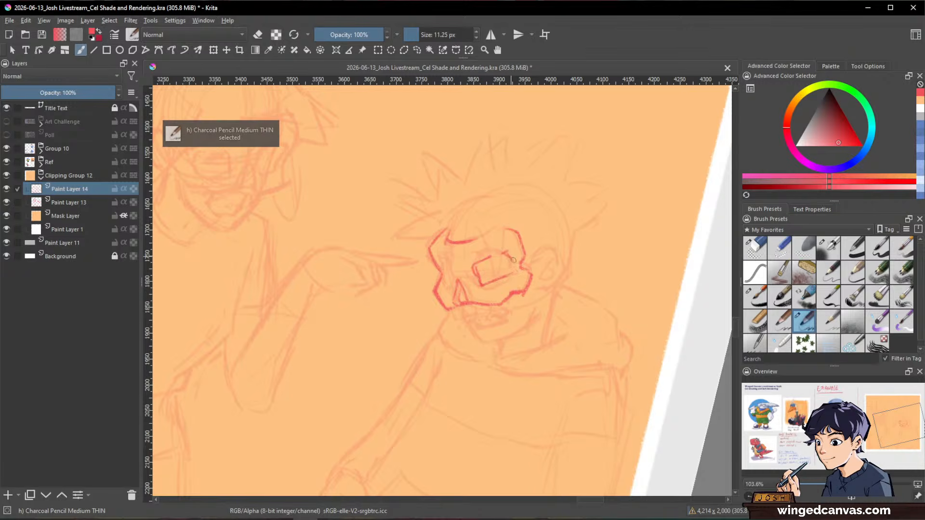
key(slash)
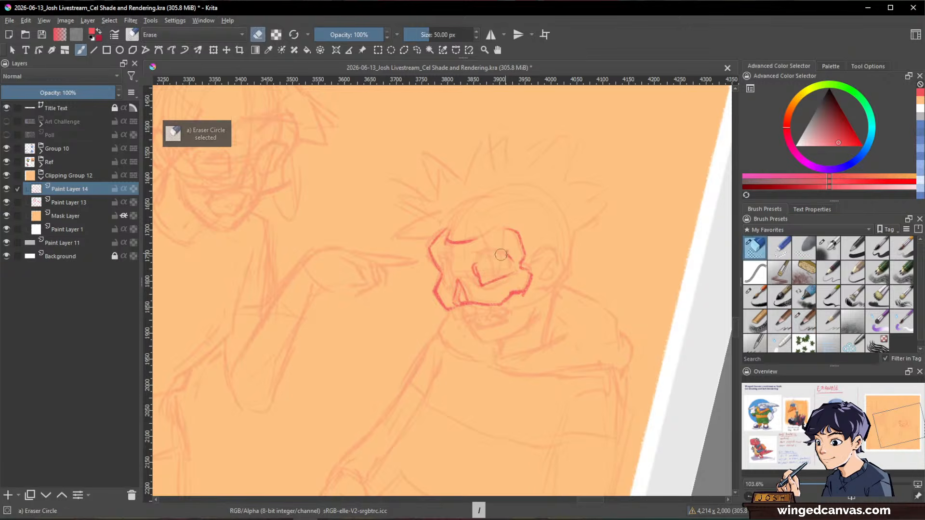
key(slash)
mouse_move(482, 262)
mouse_down()
mouse_move(477, 277)
mouse_move(507, 255)
mouse_move(474, 274)
mouse_move(580, 306)
mouse_move(515, 277)
mouse_up()
key(ctrl)
key(e)
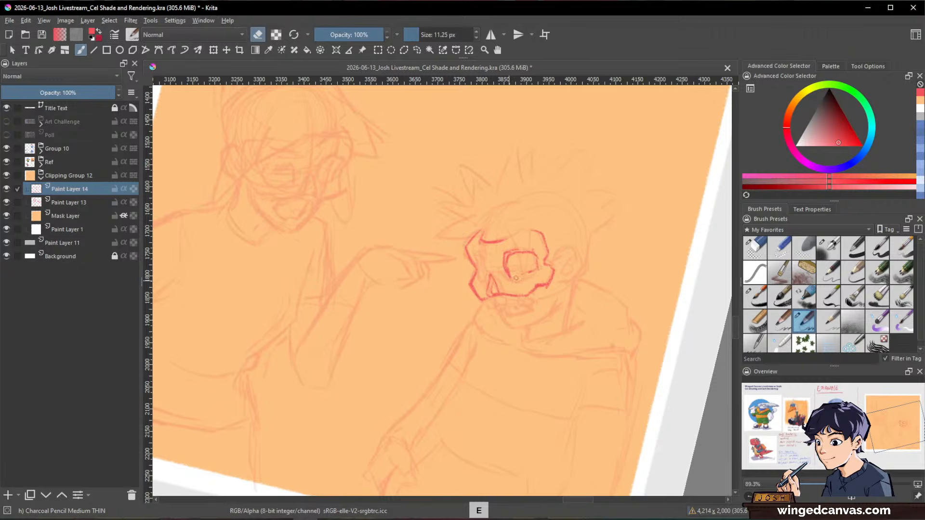
- Draw the skull mask's narrow far eye socket and clean up its inner edge
key(e)
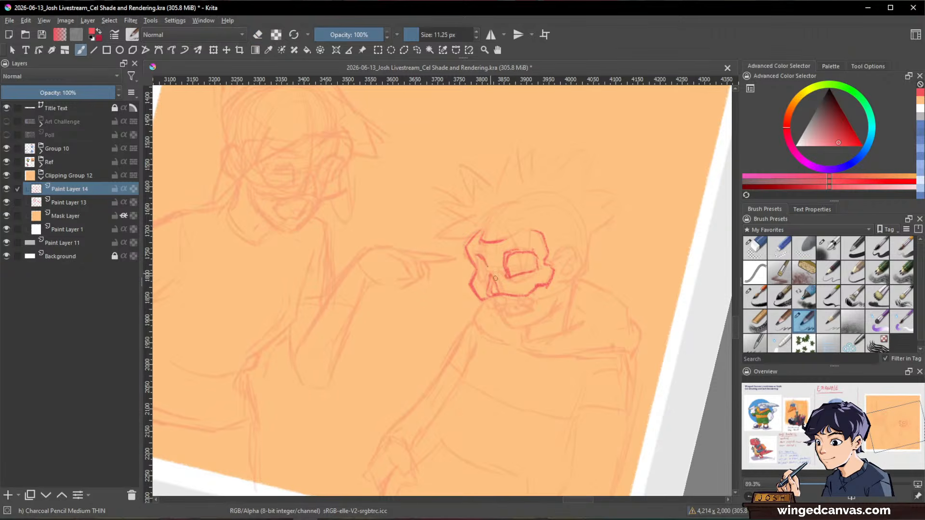
key(slash)
key(slash)
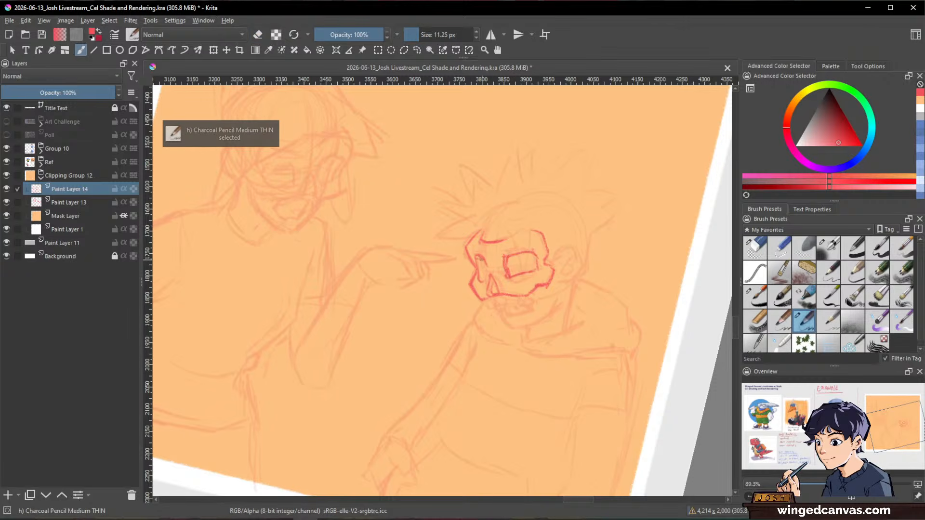
key(slash)
key(slash)
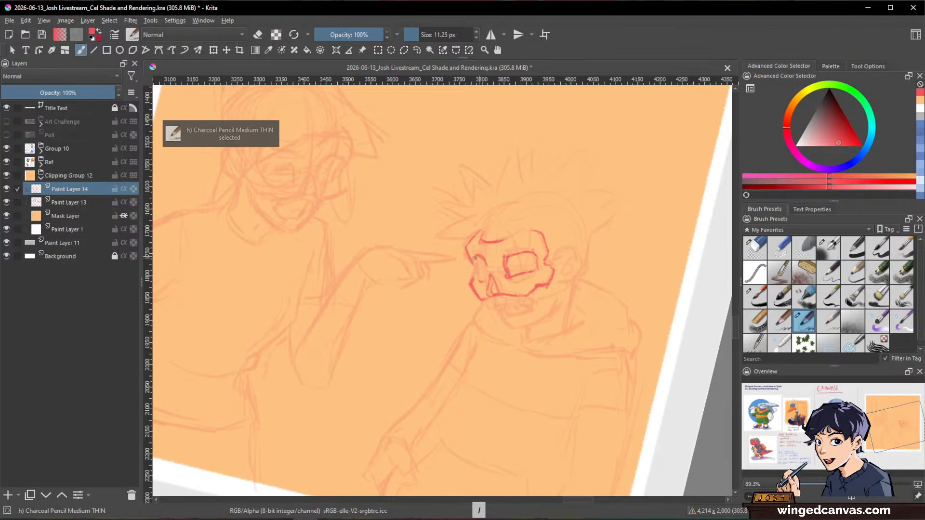
drag(480, 261, 480, 284)
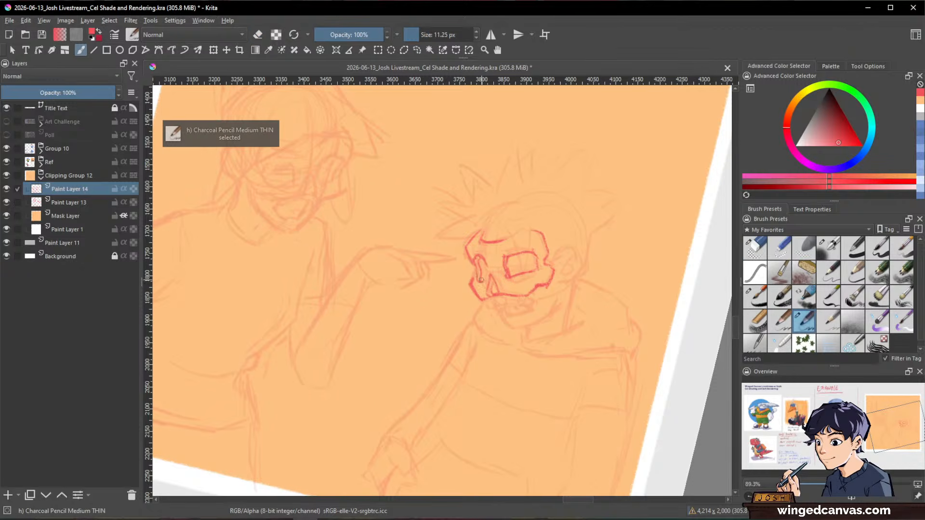
key(e)
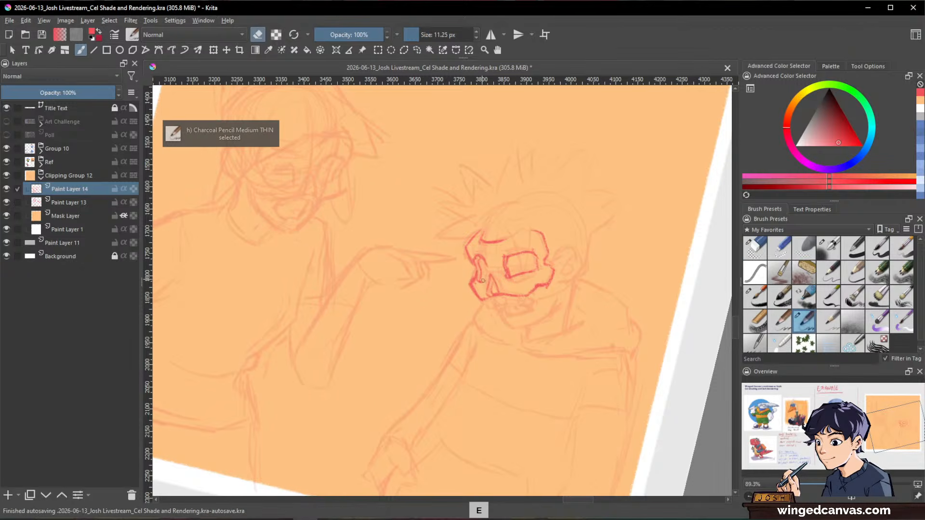
key(e)
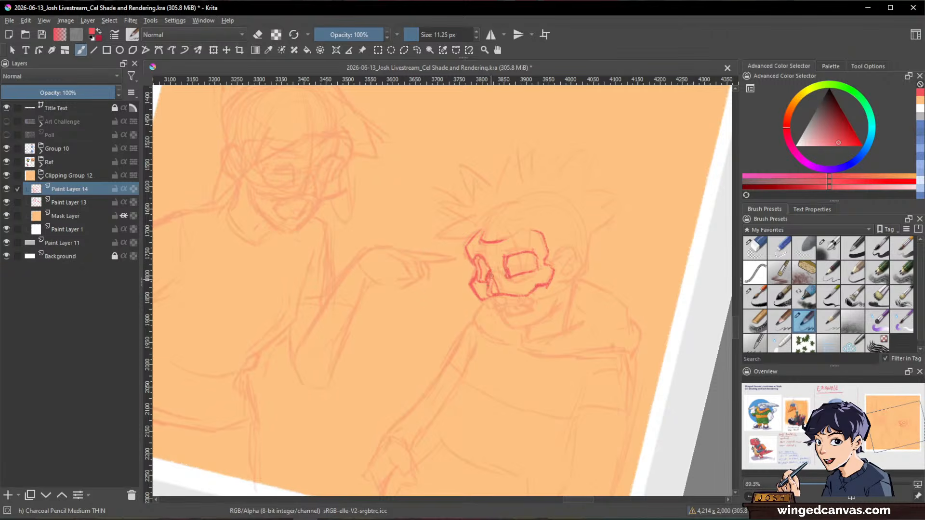
- Clean up the skull mask's lower rim beneath the nose opening, erasing and redrawing the short edge in small strokes
key(slash)
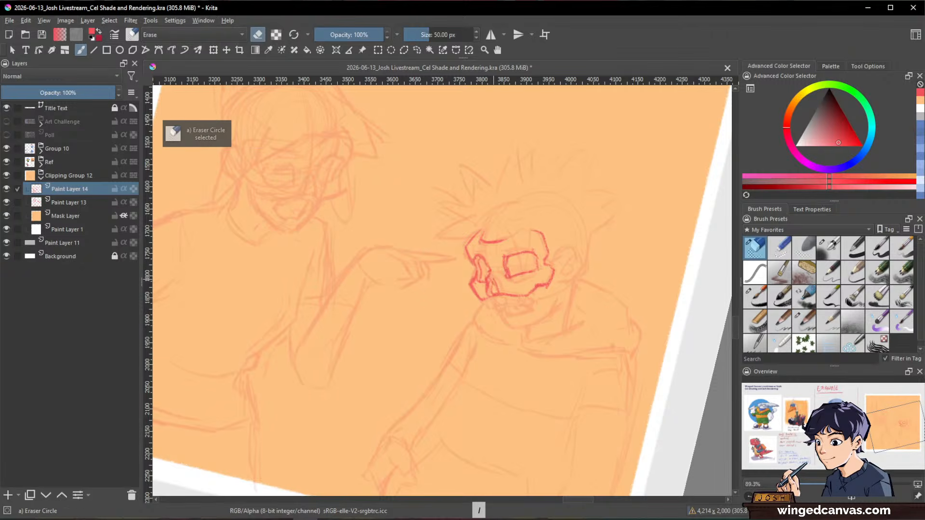
key(e)
key(e)
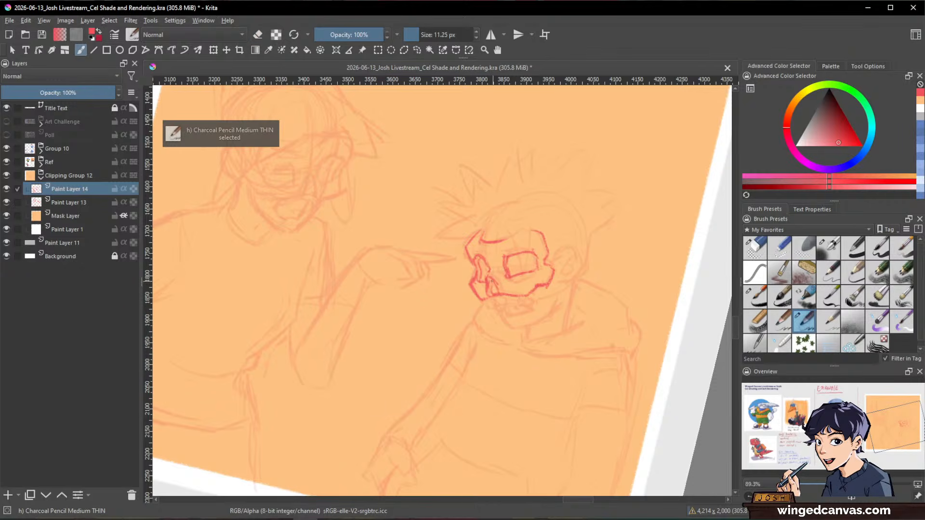
key(e)
key(e)
key(e)
key(e)
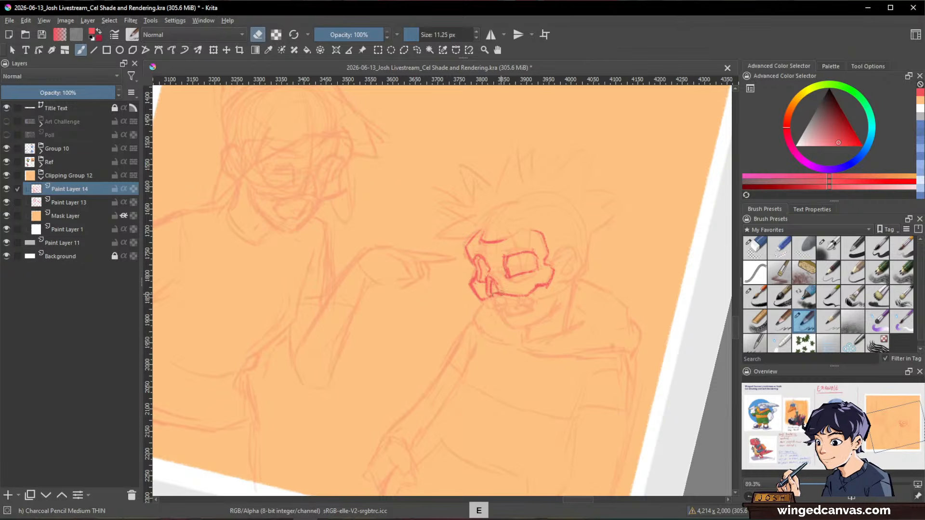
drag(483, 302, 493, 297)
key(e)
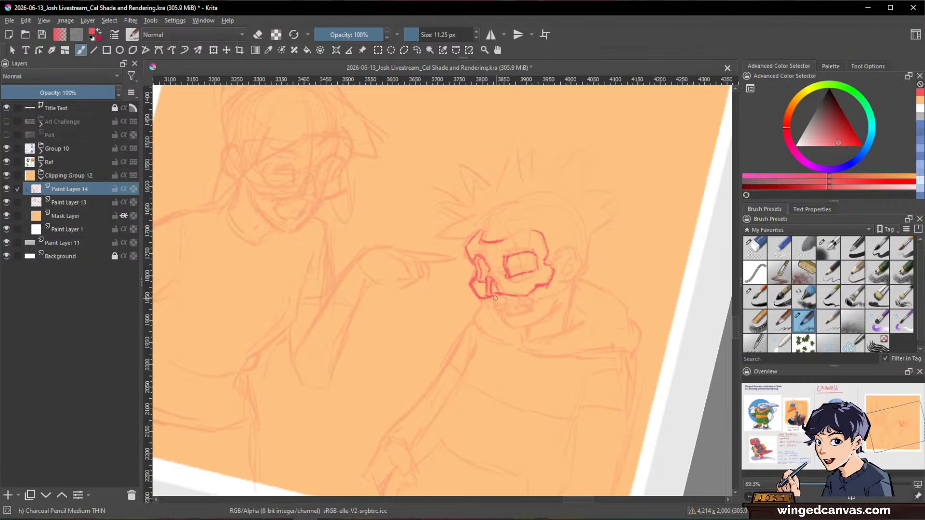
key(e)
key(e)
- Draw the upper teeth along the skull mask's lower rim, with the open mouth and chin beneath them
drag(507, 296, 529, 295)
drag(488, 303, 524, 297)
mouse_move(521, 297)
mouse_down()
mouse_move(501, 316)
mouse_move(512, 329)
mouse_up()
drag(532, 296, 528, 313)
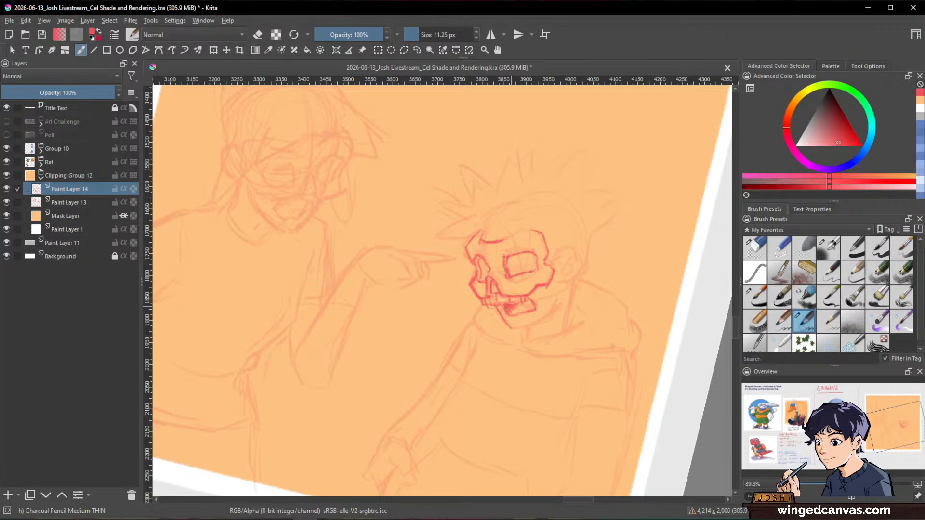
- Extend the jaw line from the chin up toward the mask's cheek corner and touch up the chin edge
mouse_move(539, 302)
mouse_down()
mouse_move(548, 316)
mouse_move(554, 306)
mouse_up()
drag(654, 279, 671, 329)
drag(598, 256, 614, 159)
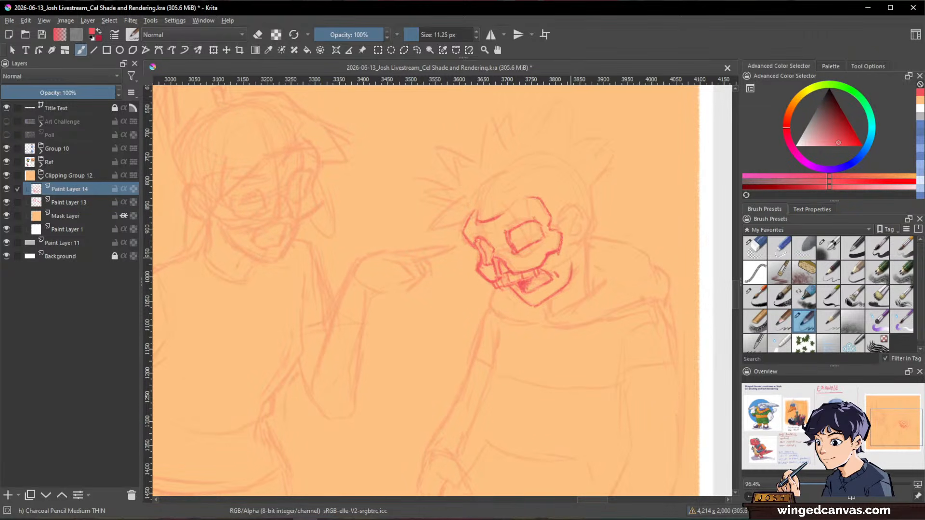
key(slash)
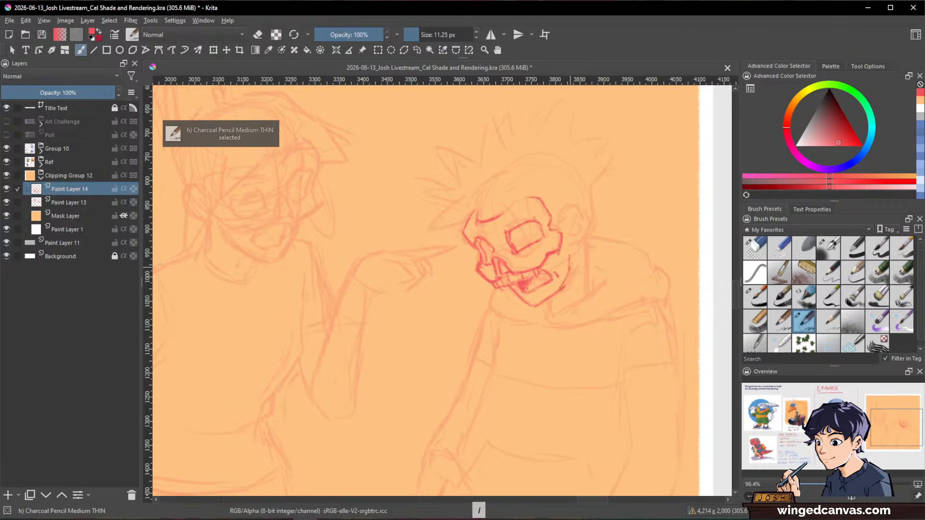
key(e)
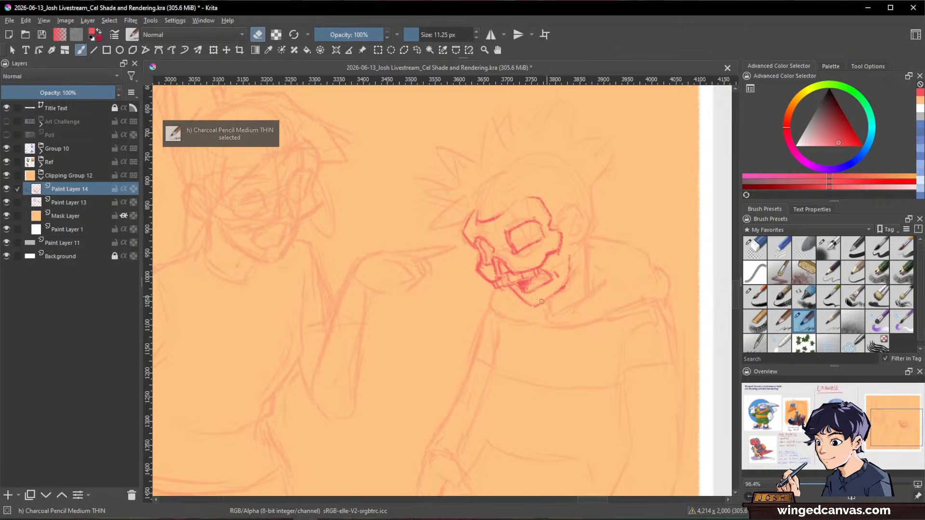
key(e)
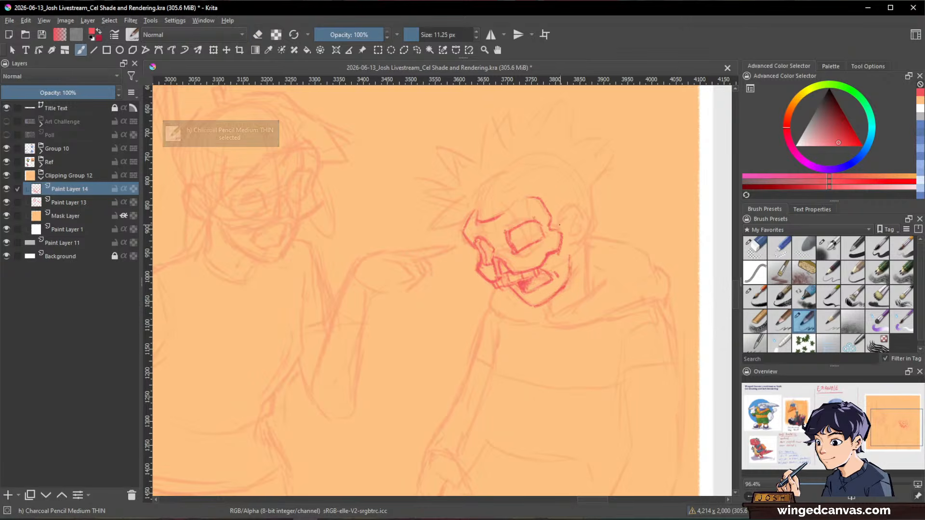
- Draw the spiky-haired character's ear behind the mask, with inner folds and a small earring at the lobe
mouse_move(559, 225)
mouse_down()
mouse_move(573, 207)
mouse_move(590, 227)
mouse_move(574, 245)
mouse_move(573, 226)
mouse_move(581, 249)
mouse_up()
key(e)
key(e)
key(e)
key(e)
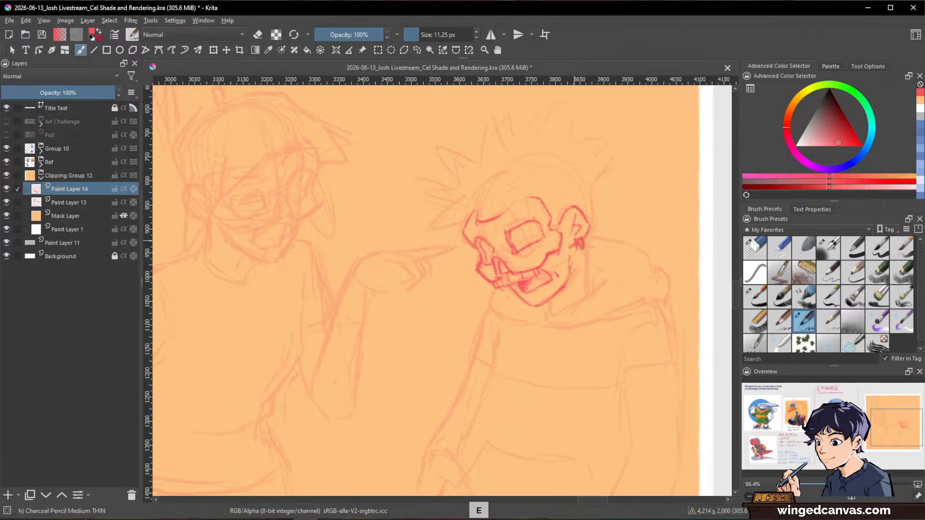
key(e)
- Draw the neck with one line descending behind the ear and a short line under the chin
key(space)
drag(630, 294, 630, 320)
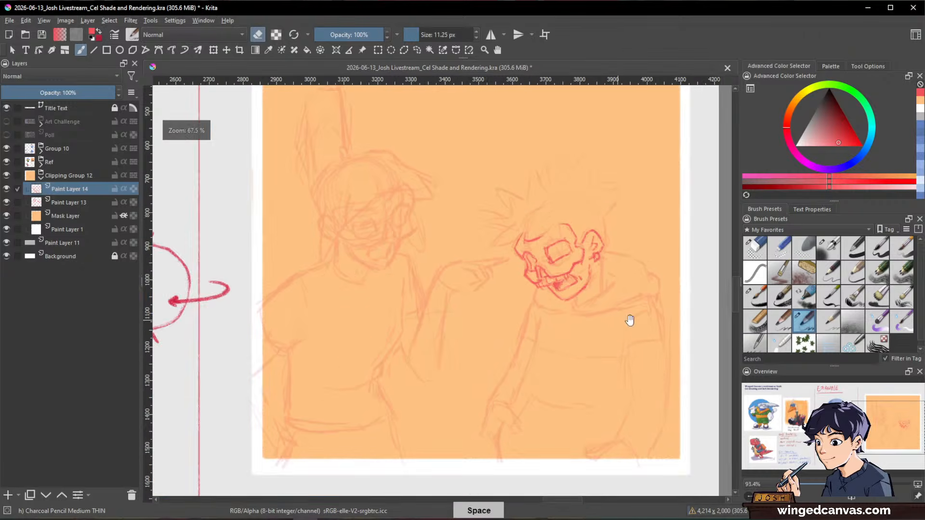
drag(624, 273, 617, 248)
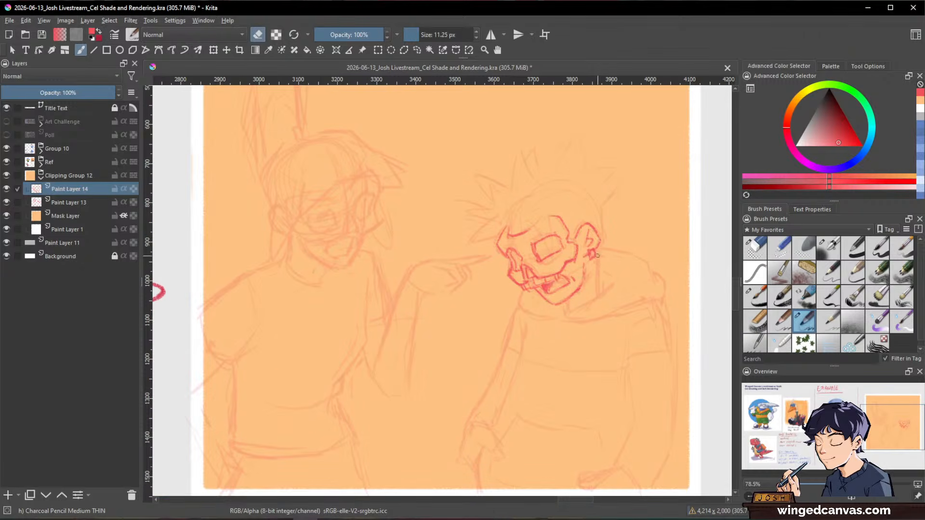
key(e)
mouse_move(597, 250)
mouse_down()
mouse_move(604, 281)
mouse_move(572, 312)
mouse_up()
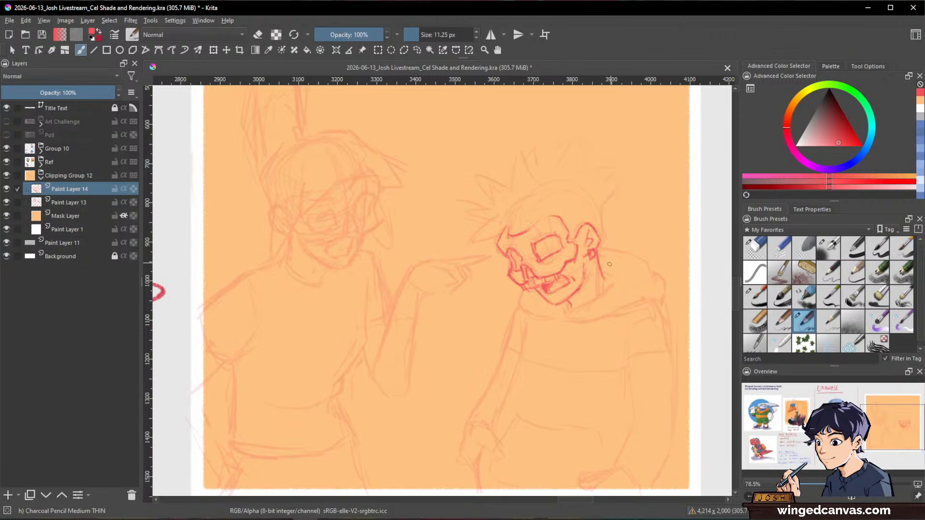
drag(651, 316, 682, 456)
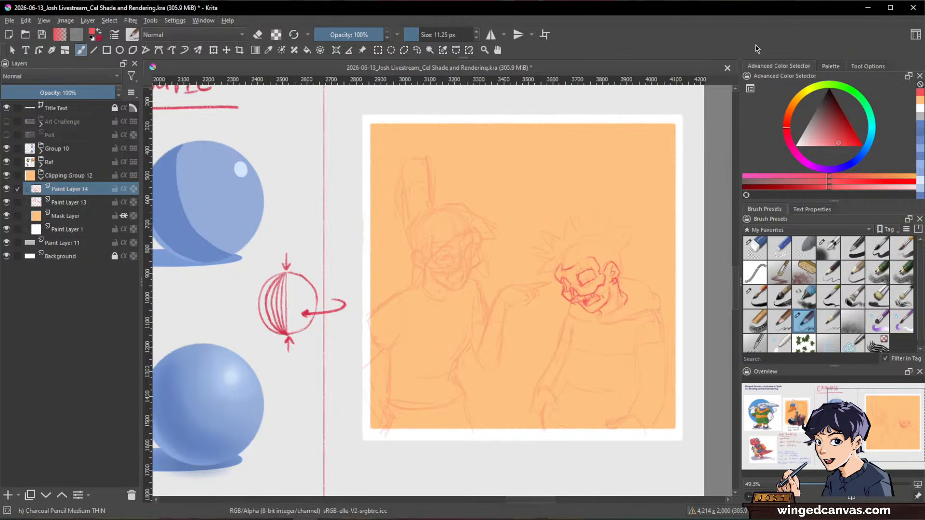
drag(636, 295, 669, 270)
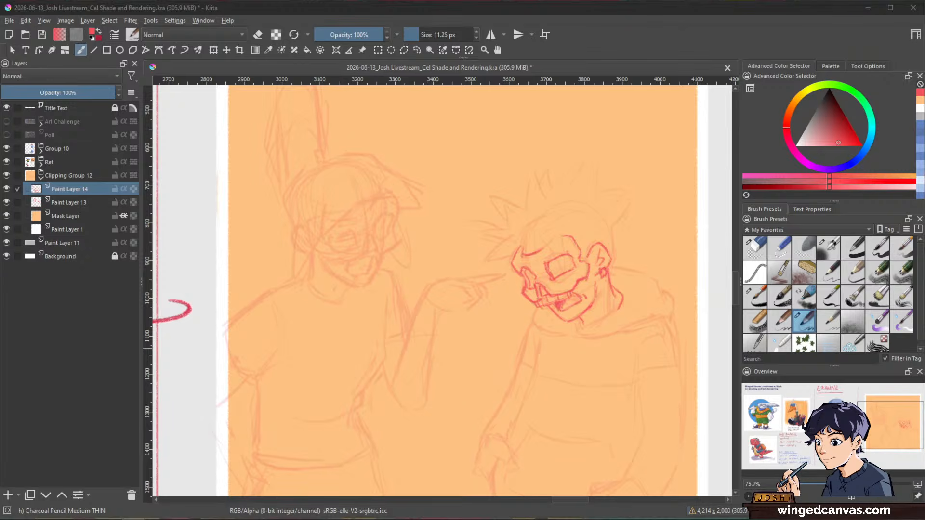
- Draw the back-of-head line above the ear and loose hair strands falling over the mask's brow and eye socket
click(755, 42)
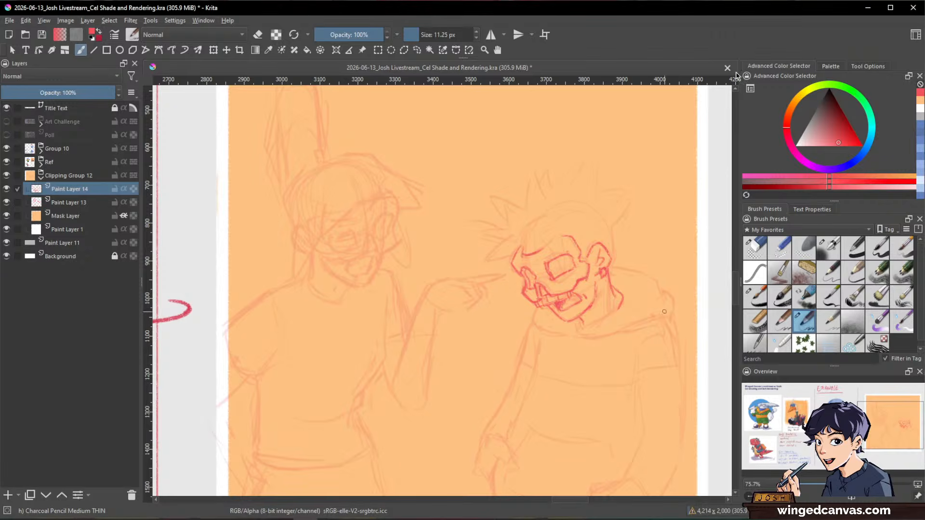
drag(609, 225, 610, 280)
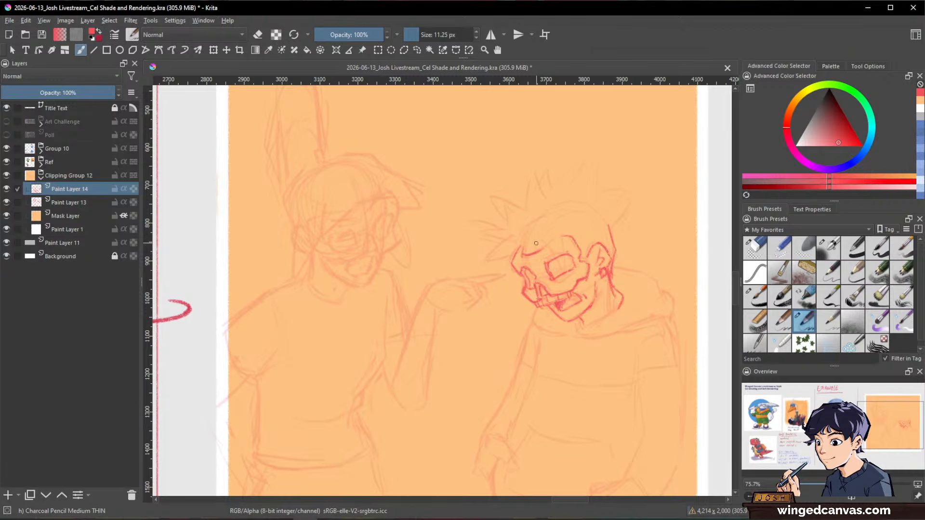
drag(535, 229, 566, 281)
drag(559, 238, 560, 250)
mouse_move(557, 214)
mouse_down()
mouse_move(568, 268)
mouse_move(534, 251)
mouse_up()
- Outline the spiky hair with jagged points from the forehead side over the crown to the back of the head
mouse_move(515, 245)
mouse_down()
mouse_move(491, 249)
mouse_move(483, 225)
mouse_move(498, 224)
mouse_move(489, 228)
mouse_up()
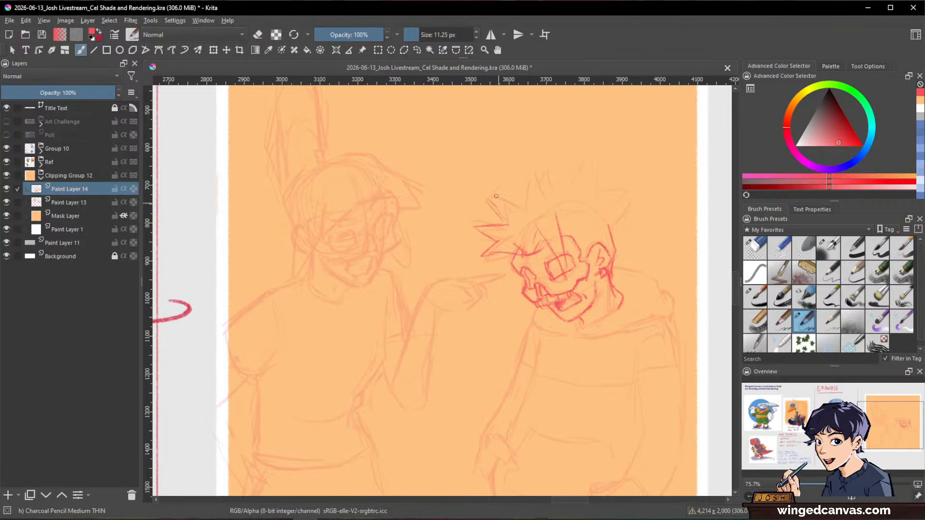
drag(498, 196, 521, 206)
mouse_move(523, 169)
mouse_down()
mouse_move(542, 183)
mouse_move(560, 168)
mouse_move(561, 182)
mouse_move(598, 165)
mouse_move(605, 195)
mouse_move(627, 196)
mouse_move(610, 220)
mouse_up()
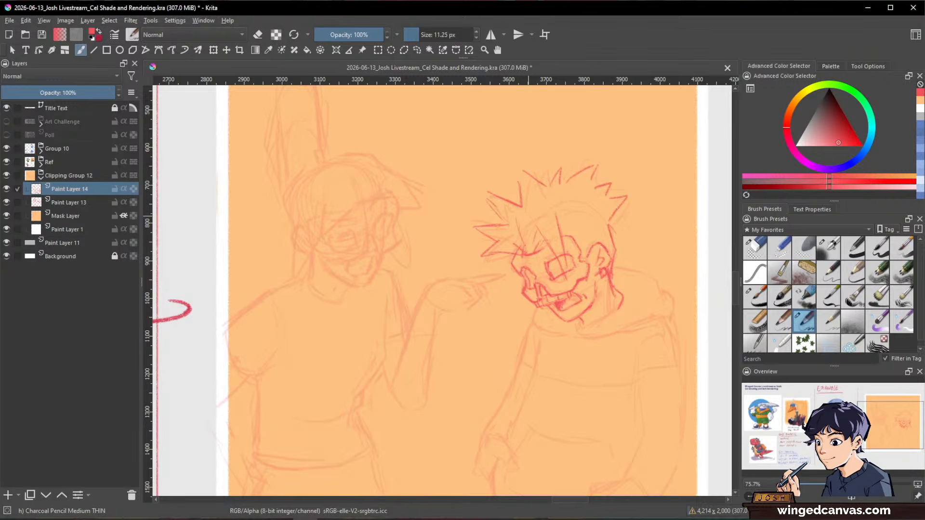
drag(514, 256, 503, 278)
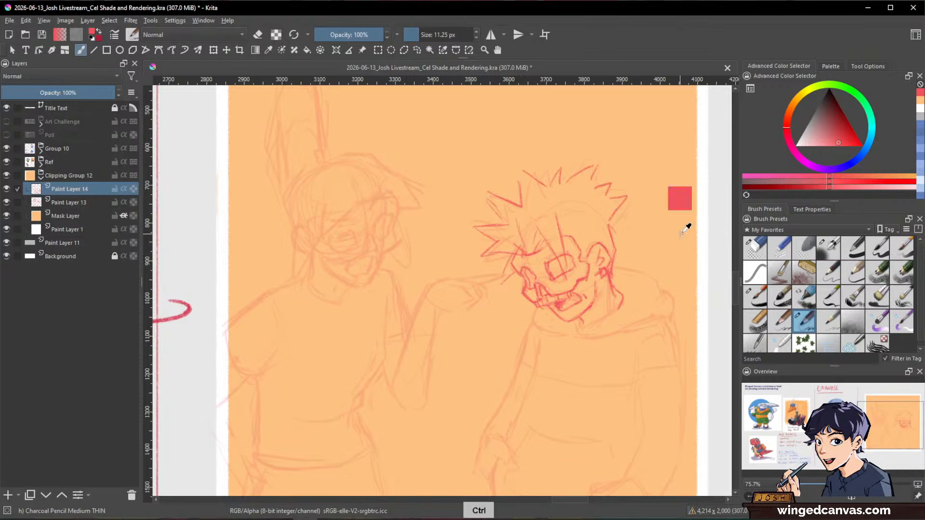
- Outline the hood around the neck and back shoulder, including its folded opening and lower collar edge, and tidy its front corner
drag(675, 202, 573, 229)
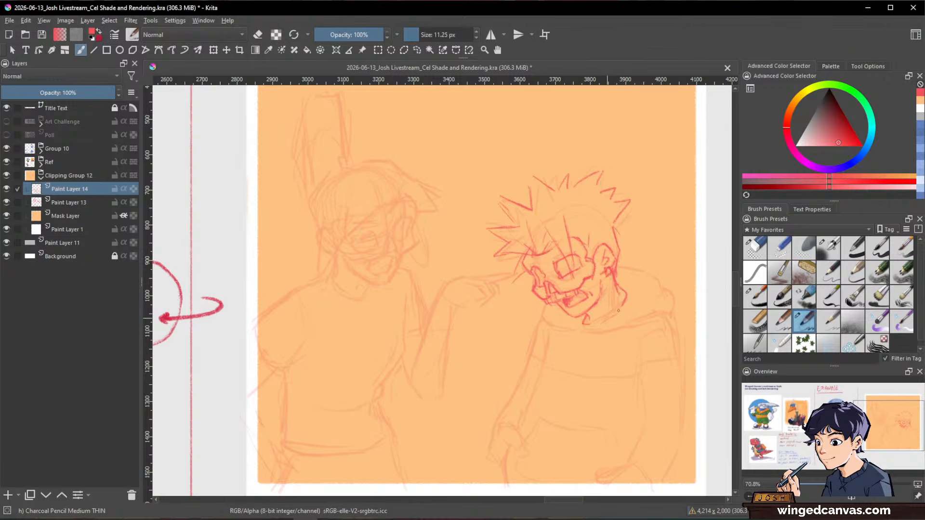
drag(617, 264, 646, 263)
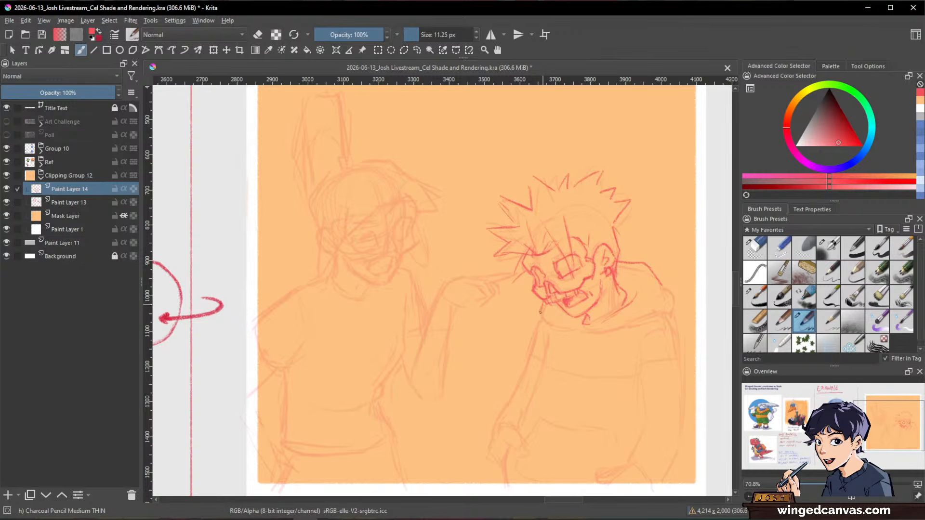
key(e)
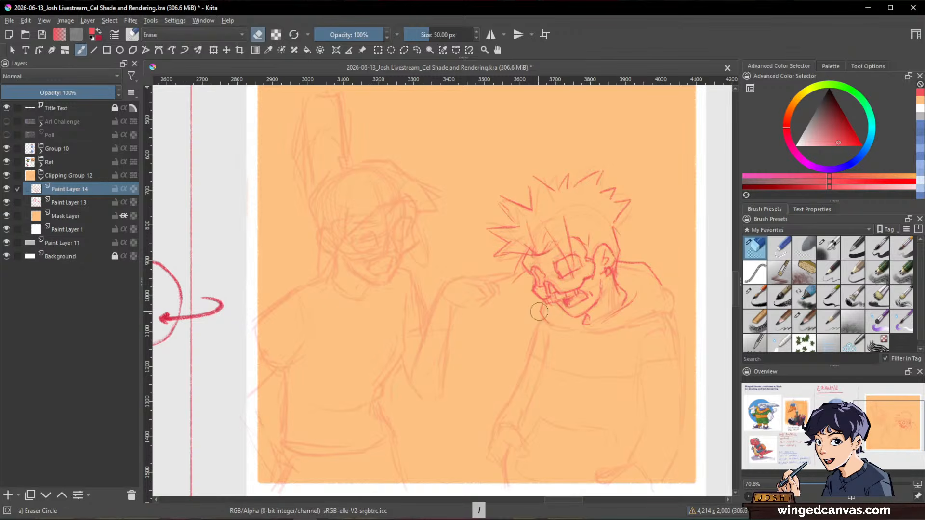
key(e)
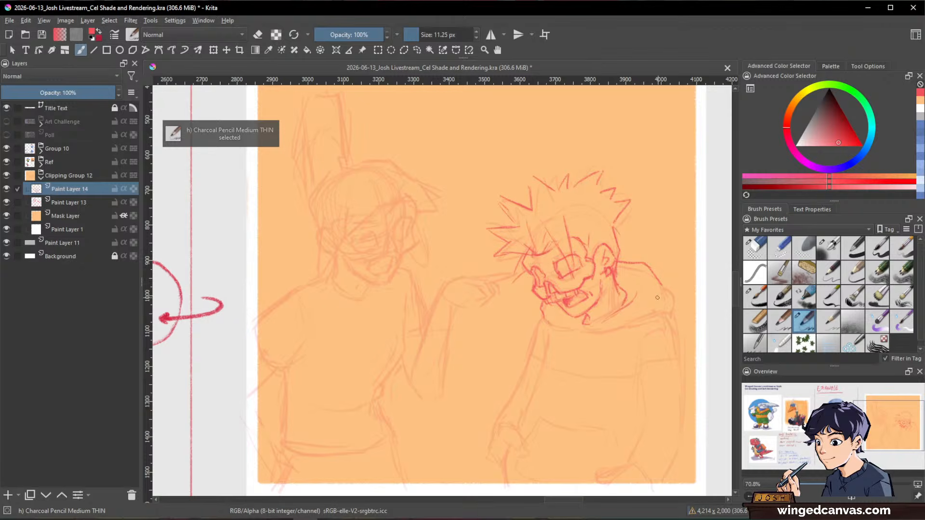
mouse_move(664, 287)
mouse_down()
mouse_move(678, 291)
mouse_move(609, 326)
mouse_up()
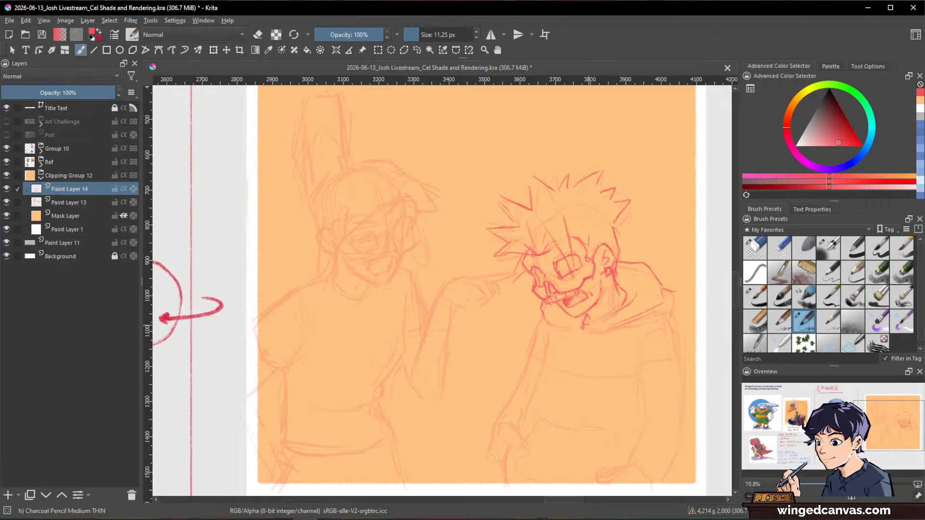
mouse_move(614, 329)
mouse_down()
mouse_move(669, 310)
mouse_move(672, 292)
mouse_move(672, 313)
mouse_up()
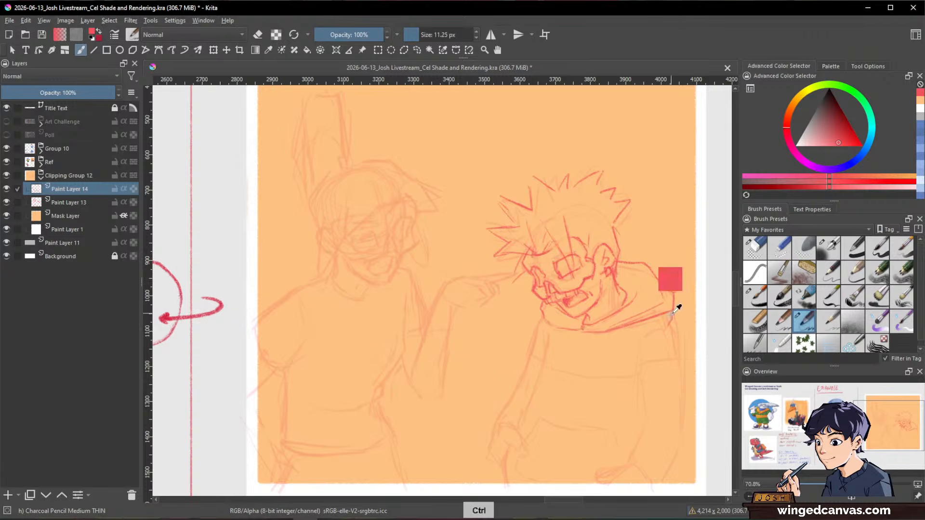
drag(677, 305, 642, 349)
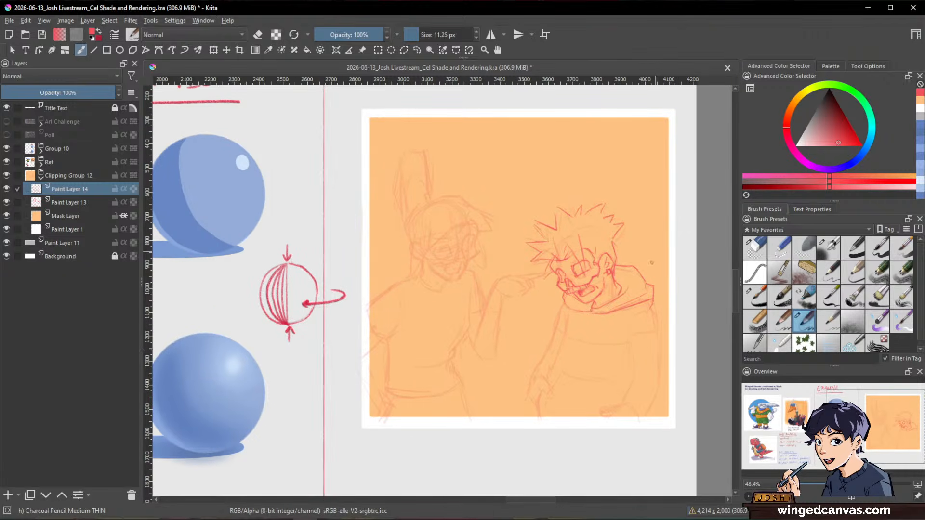
drag(651, 305, 687, 254)
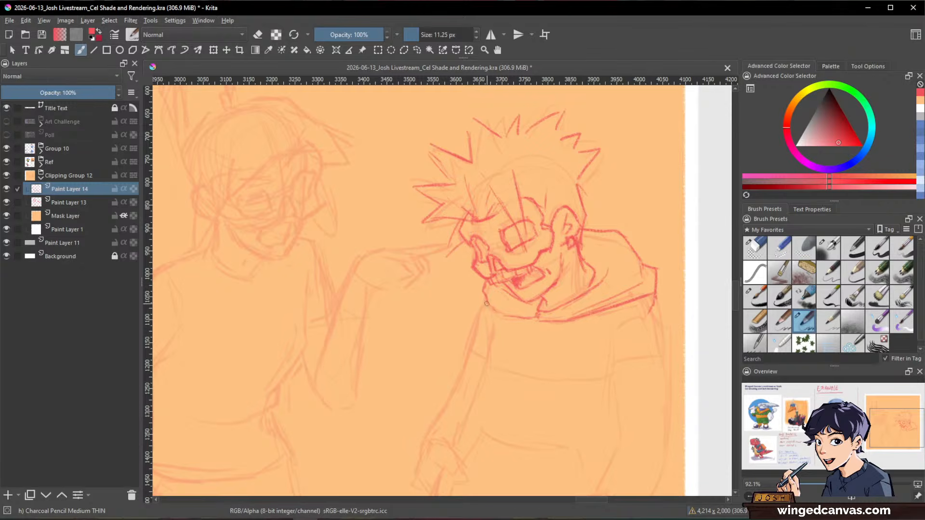
key(e)
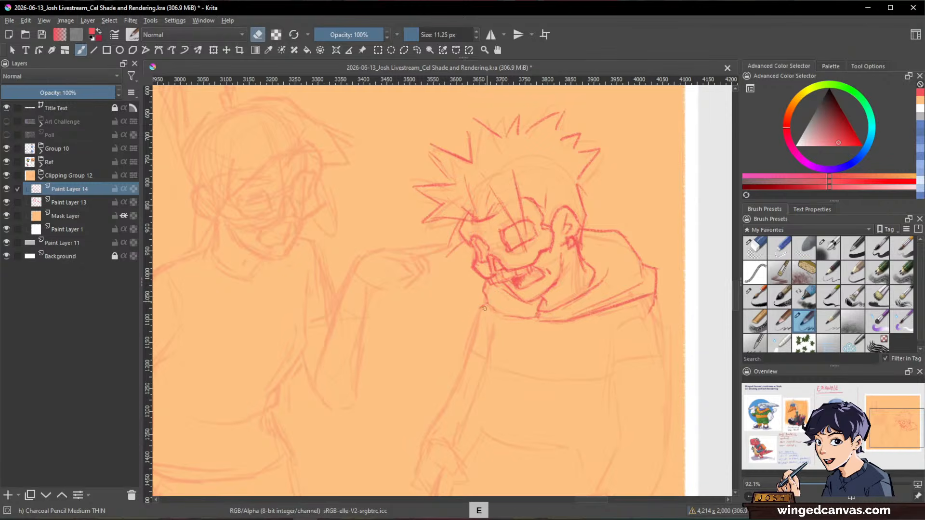
key(e)
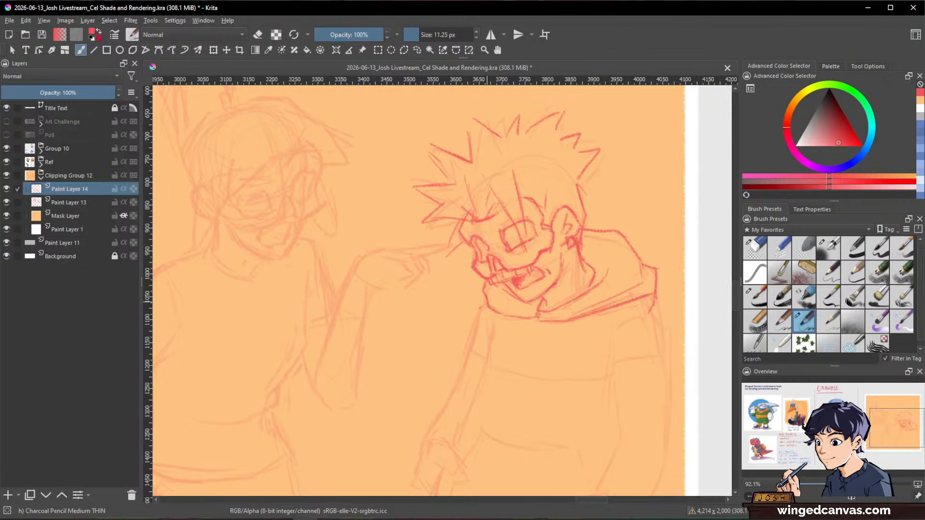
- Draw the outer edges of both short sleeves, running down from the hood over the shoulders
drag(479, 307, 470, 344)
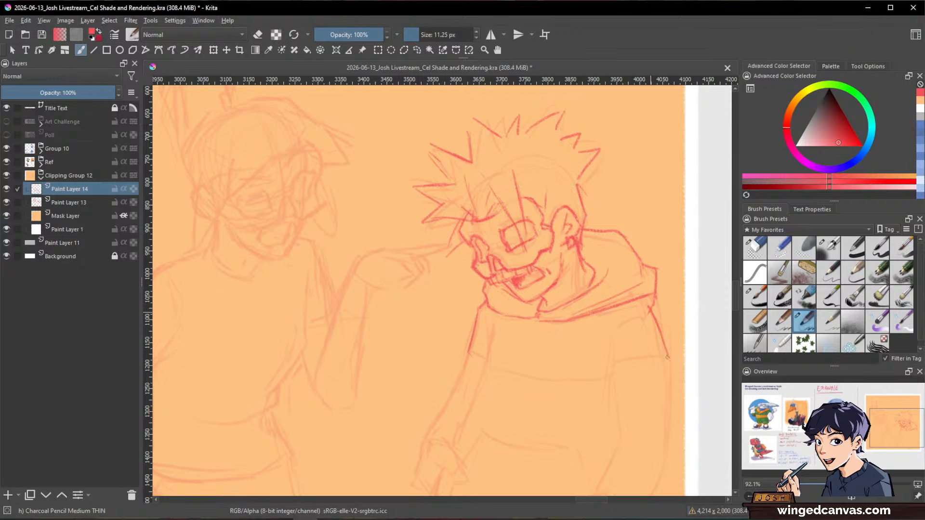
key(ctrl+space)
mouse_move(652, 321)
mouse_down()
mouse_move(687, 355)
mouse_move(691, 295)
mouse_move(663, 291)
mouse_move(679, 338)
mouse_up()
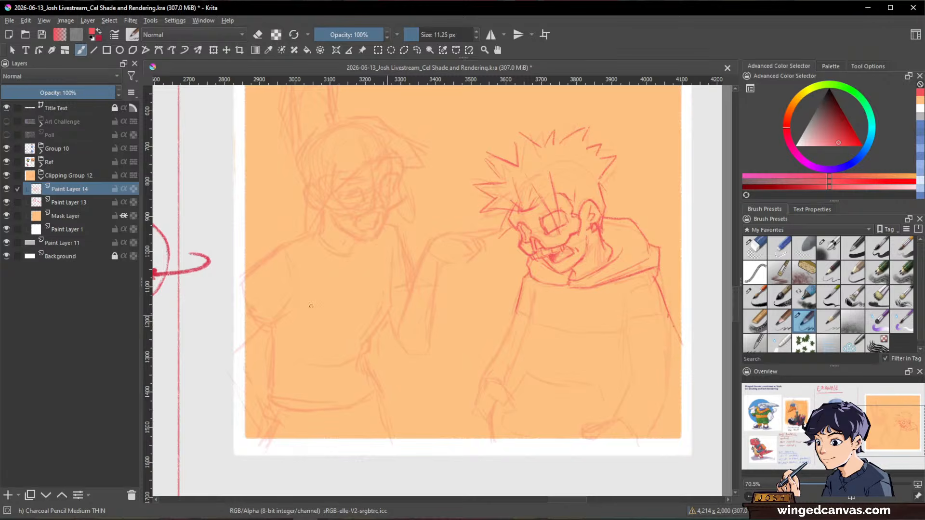
- Turn on Inherit Alpha for Paint Layer 14 and draw the sleeve hems and the front arm's forearm lines
click(124, 189)
key(ctrl+z)
drag(644, 316, 666, 315)
mouse_move(517, 312)
mouse_down()
mouse_move(528, 319)
mouse_move(530, 307)
mouse_move(506, 381)
mouse_up()
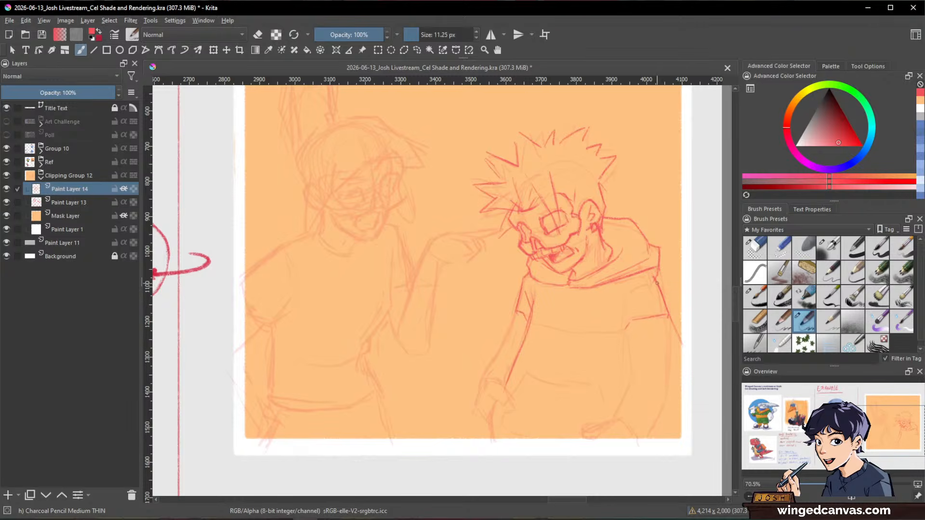
- Erase the back sleeve's outer edge and redraw it wider from the hood down past the sleeve hem
key(slash)
key(slash)
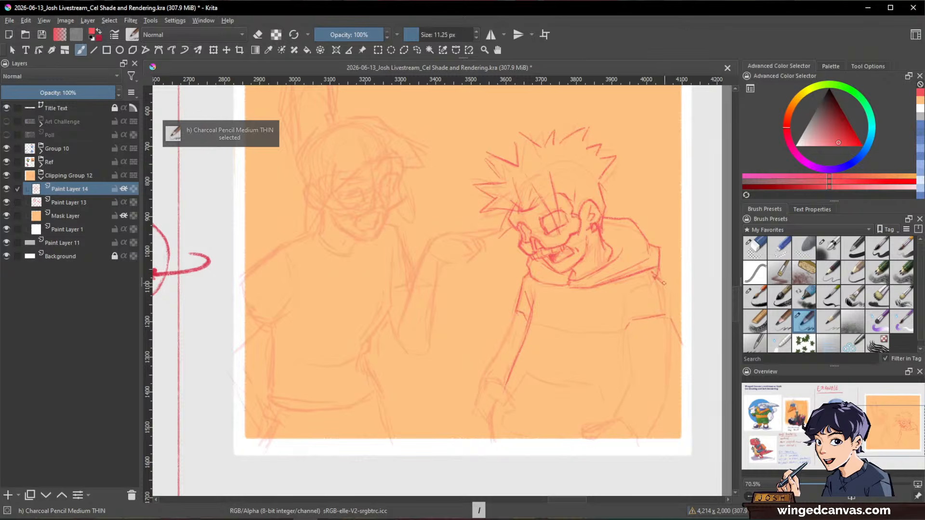
mouse_move(665, 293)
mouse_down()
mouse_move(684, 332)
mouse_move(673, 316)
mouse_up()
key(slash)
key(slash)
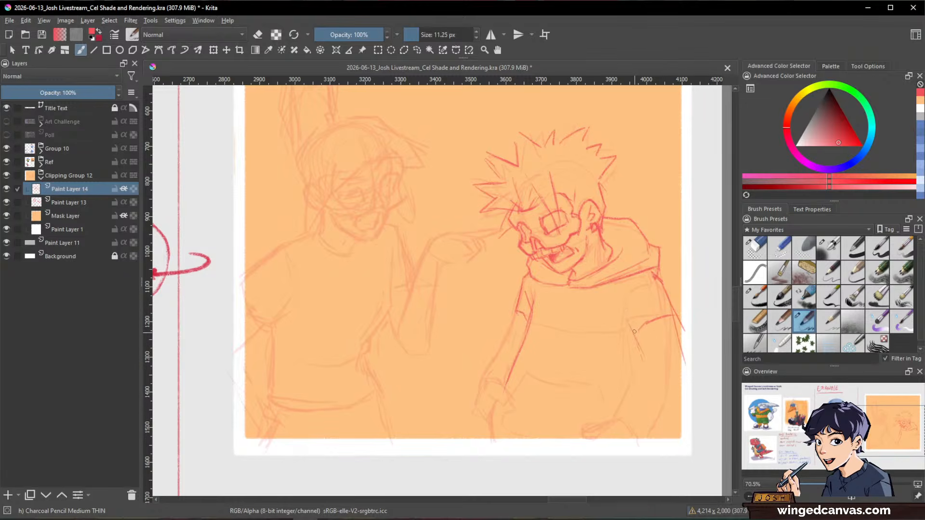
- Draw the back arm's inner edge to the elbow and forearm, outline the front forearm's outer edge, and trim the back sleeve's overshooting line
drag(635, 330, 647, 378)
mouse_move(515, 314)
mouse_down()
mouse_move(504, 336)
mouse_move(513, 310)
mouse_move(476, 406)
mouse_up()
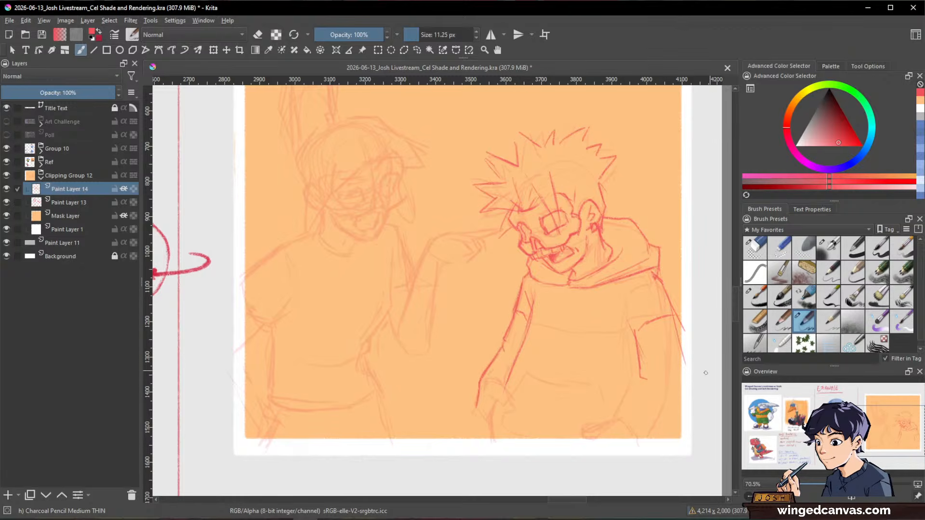
drag(648, 380, 614, 415)
key(/)
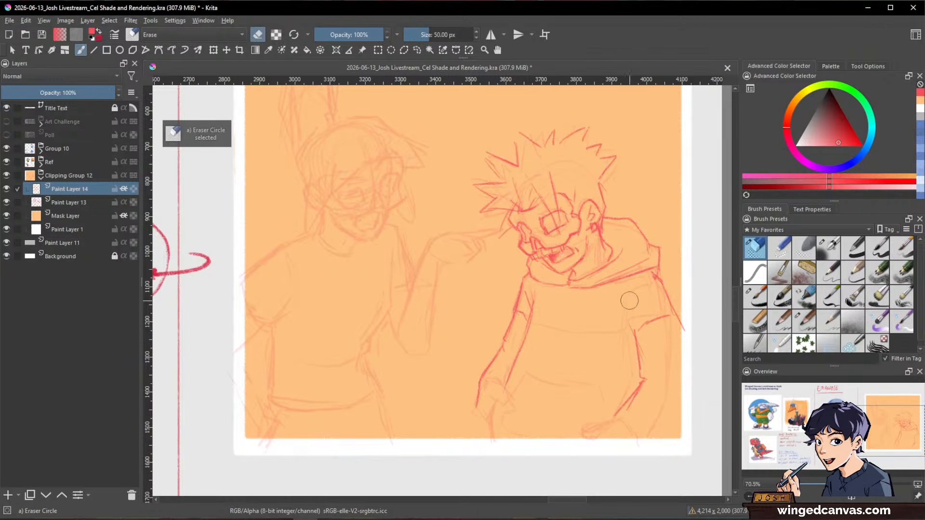
key(/)
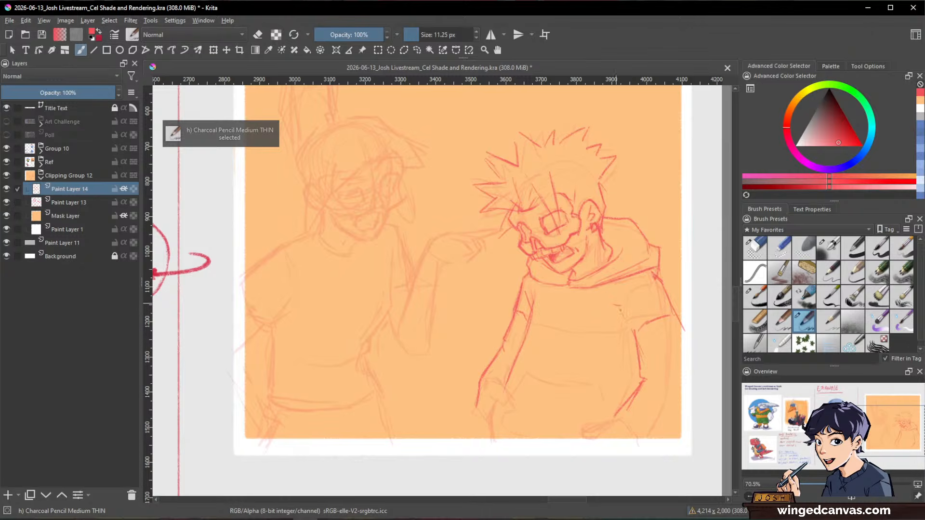
- Draw the back sleeve's inner edge from the armpit down towards the elbow and tidy the lines around it
mouse_move(617, 301)
mouse_down()
mouse_move(638, 337)
mouse_move(628, 322)
mouse_move(631, 332)
mouse_move(653, 329)
mouse_move(635, 337)
mouse_move(643, 374)
mouse_move(634, 340)
mouse_move(638, 379)
mouse_up()
key(slash)
key(slash)
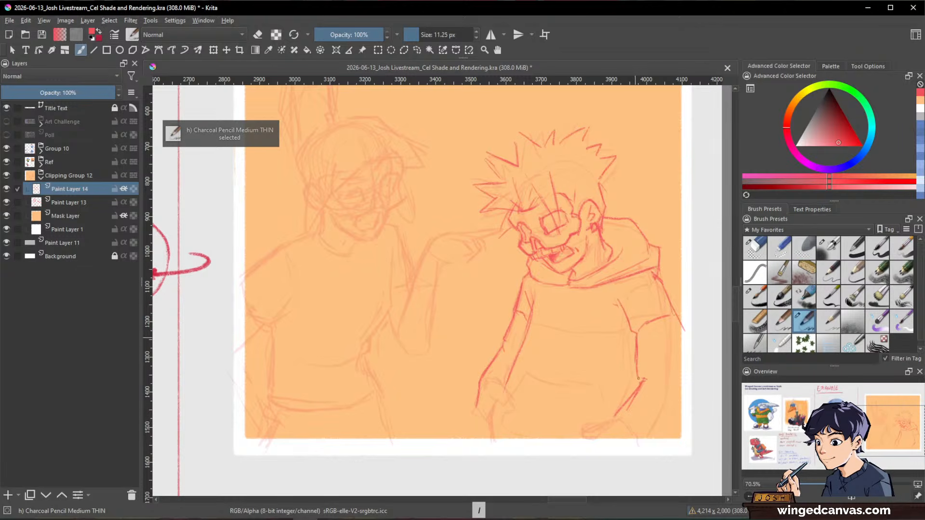
key(slash)
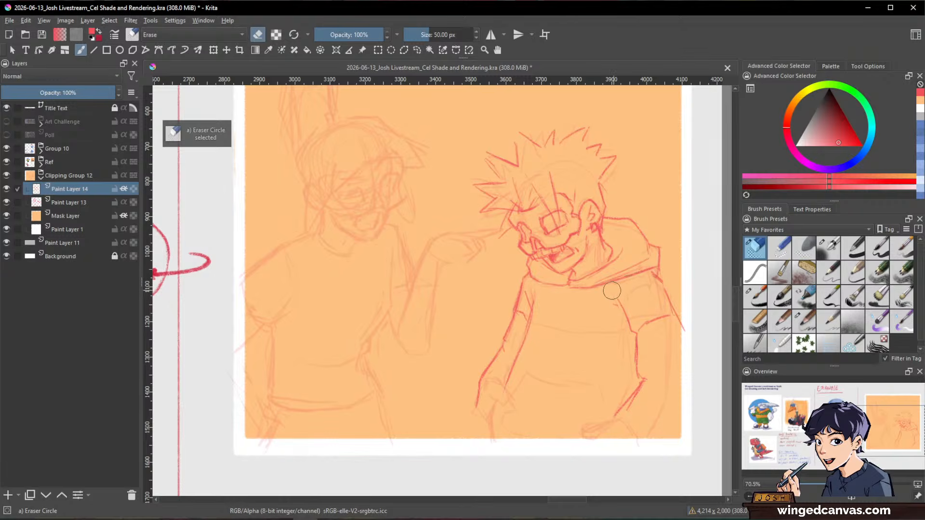
key(slash)
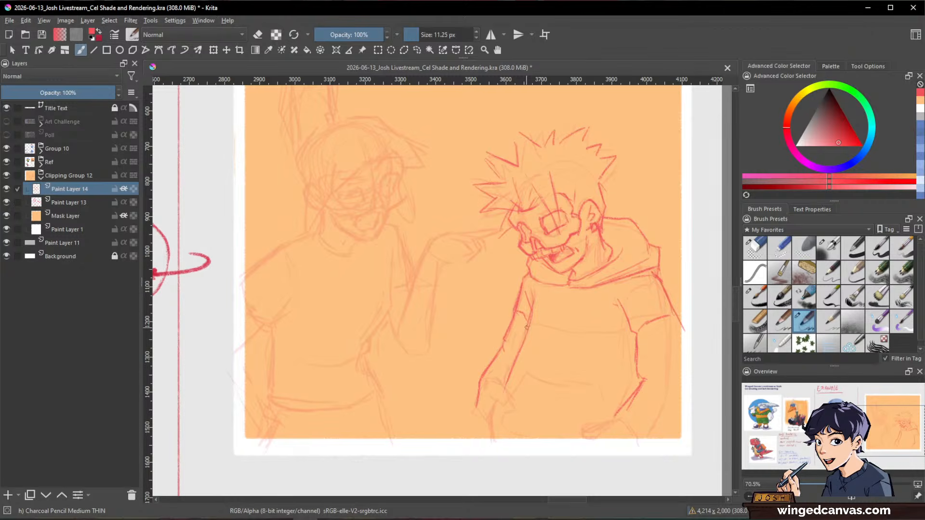
- Draw the horizontal band line across the hoodie's chest, from the front arm to the back arm
drag(521, 341, 635, 348)
drag(703, 368, 690, 341)
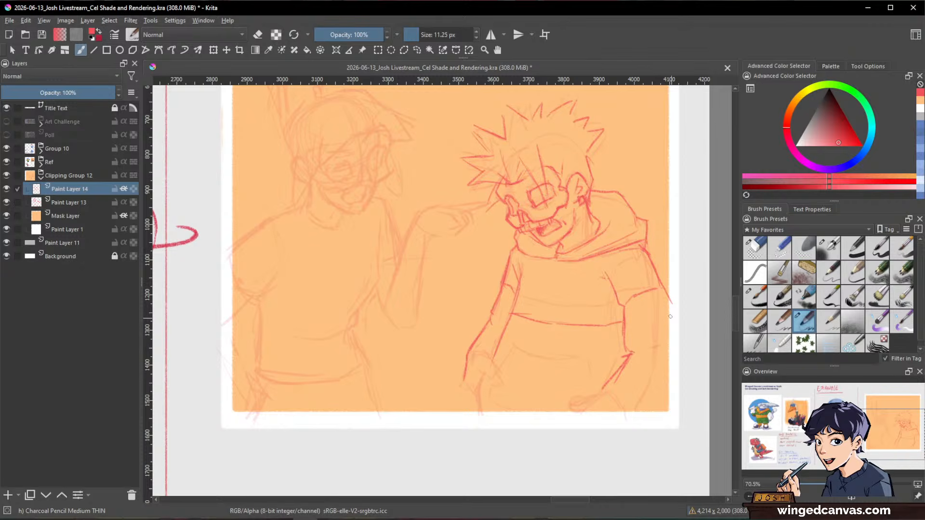
drag(667, 406, 669, 409)
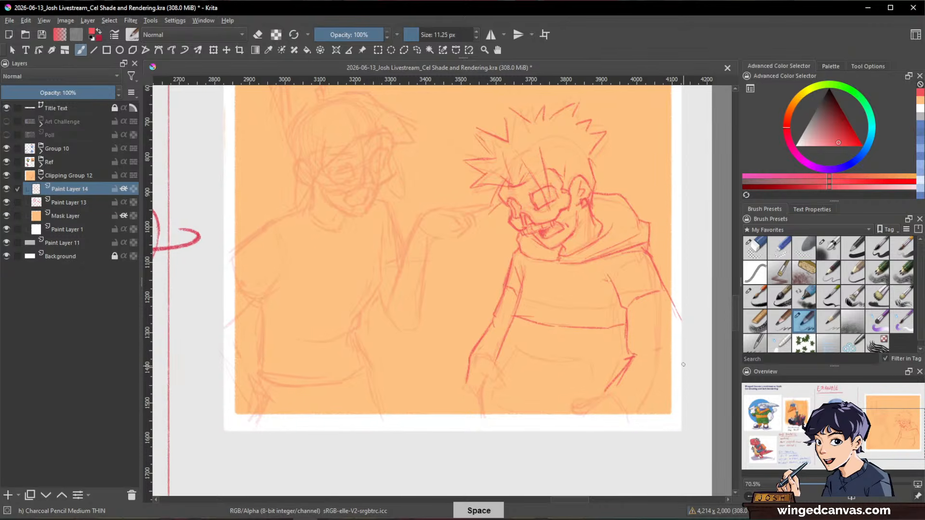
- Erase and redraw the back sleeve's outer edge with a rounder shoulder, extend it below the hem, and rework the inner elbow and forearm line
key(e)
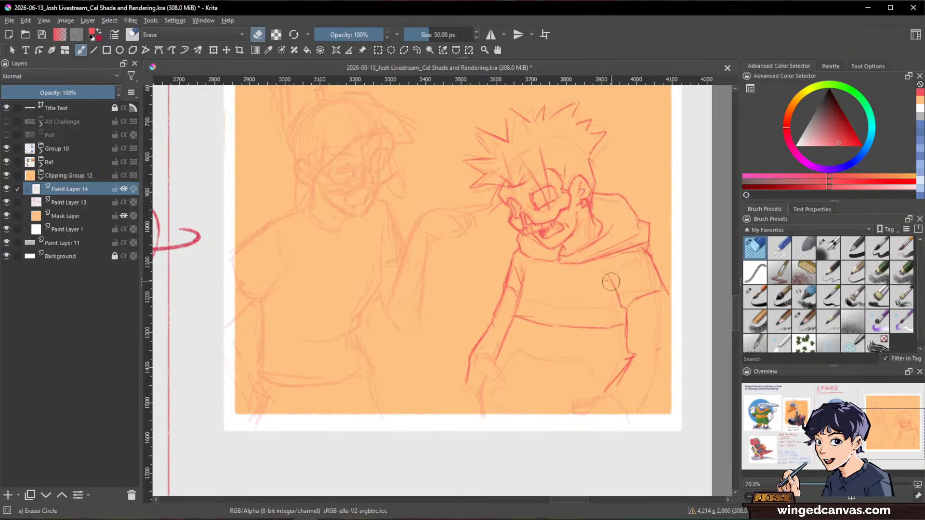
key(slash)
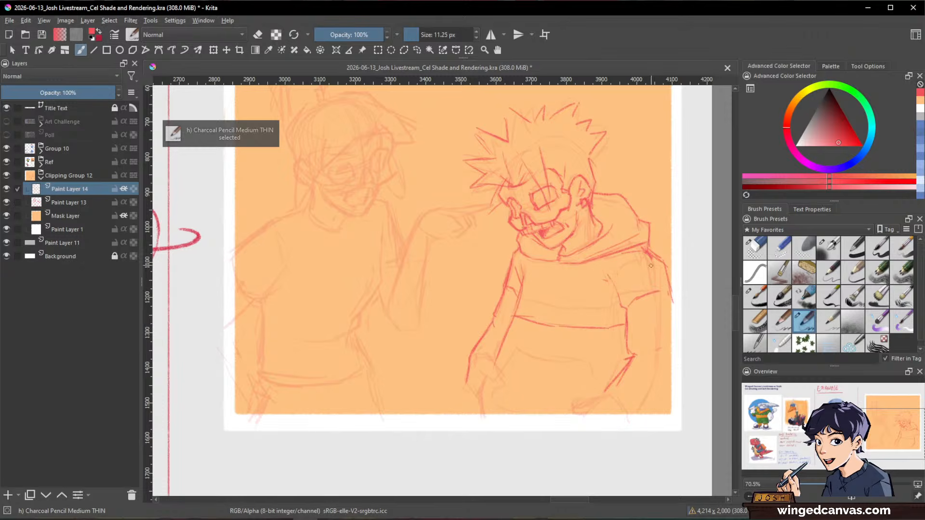
drag(673, 308, 682, 346)
key(slash)
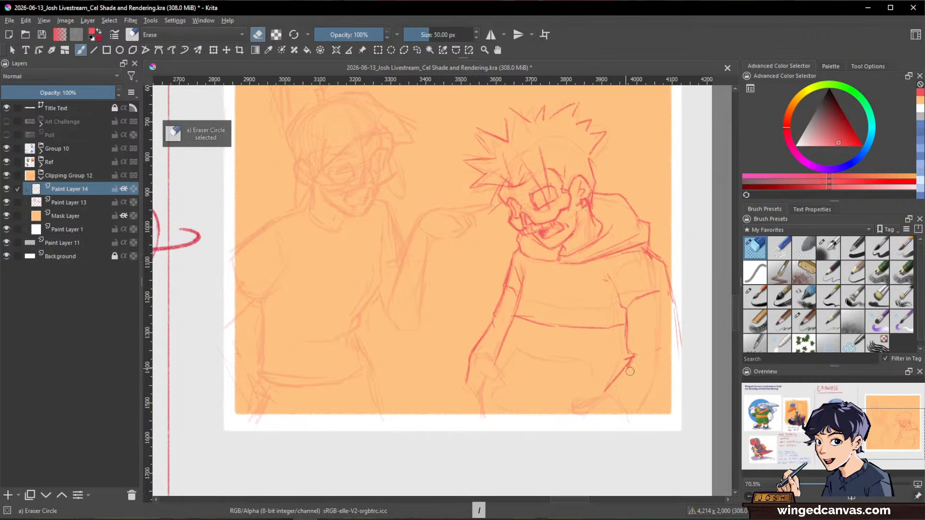
key(slash)
drag(625, 369, 605, 391)
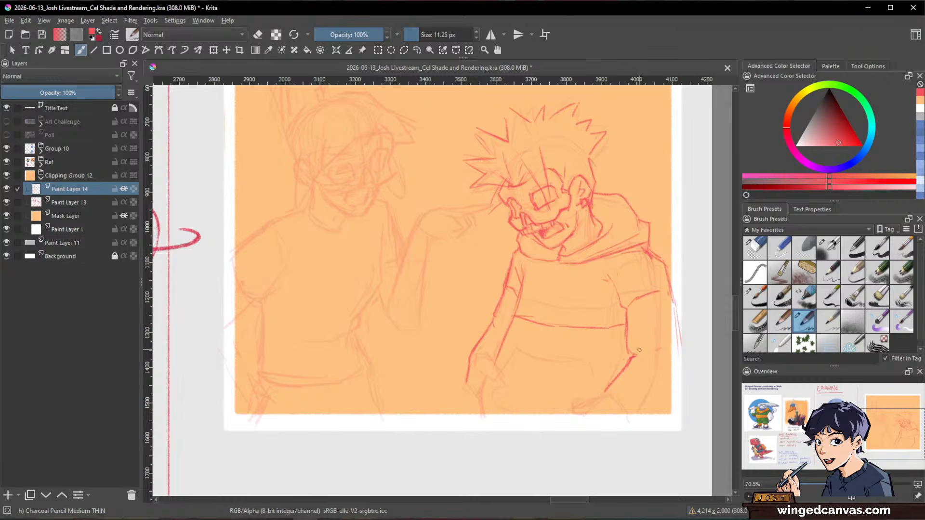
- Erase part of the front arm's outer edge and redraw it with a clearer bend at the elbow
key(slash)
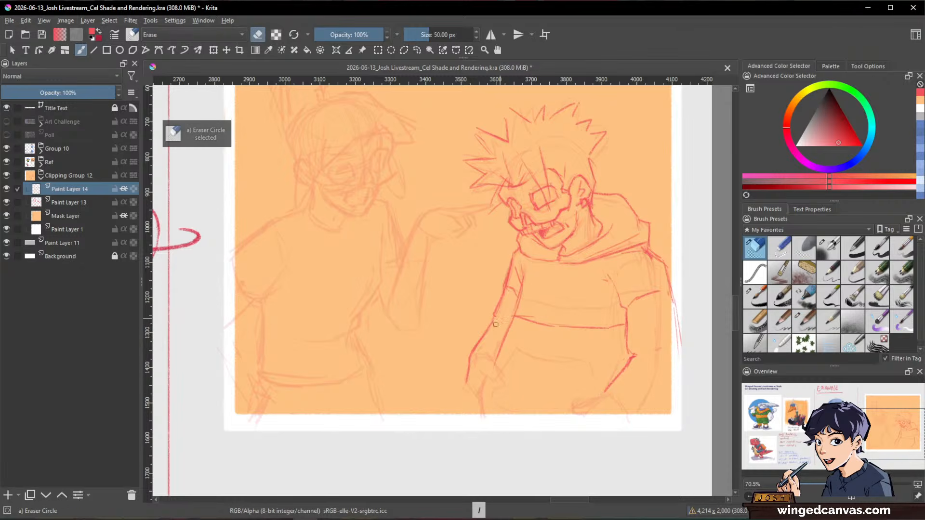
drag(495, 319, 482, 337)
key(slash)
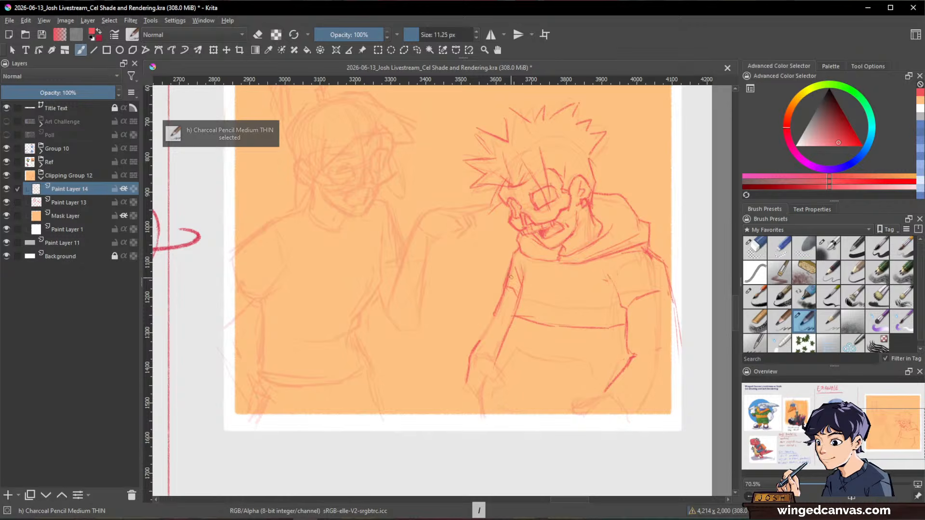
drag(508, 275, 490, 324)
drag(496, 329, 472, 351)
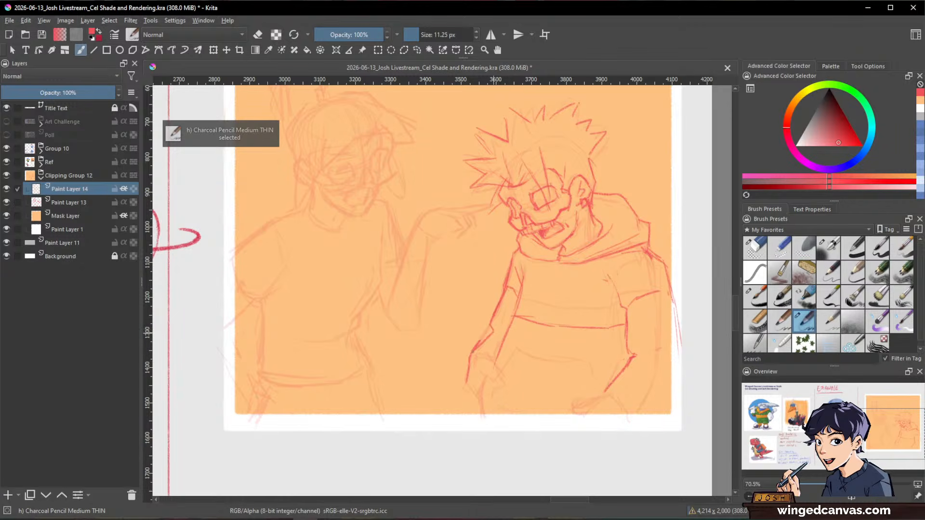
key(slash)
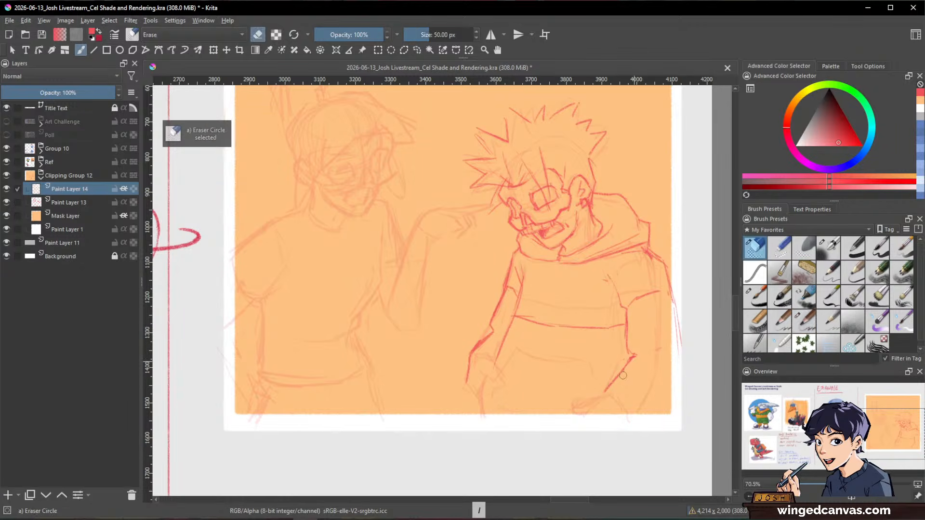
key(slash)
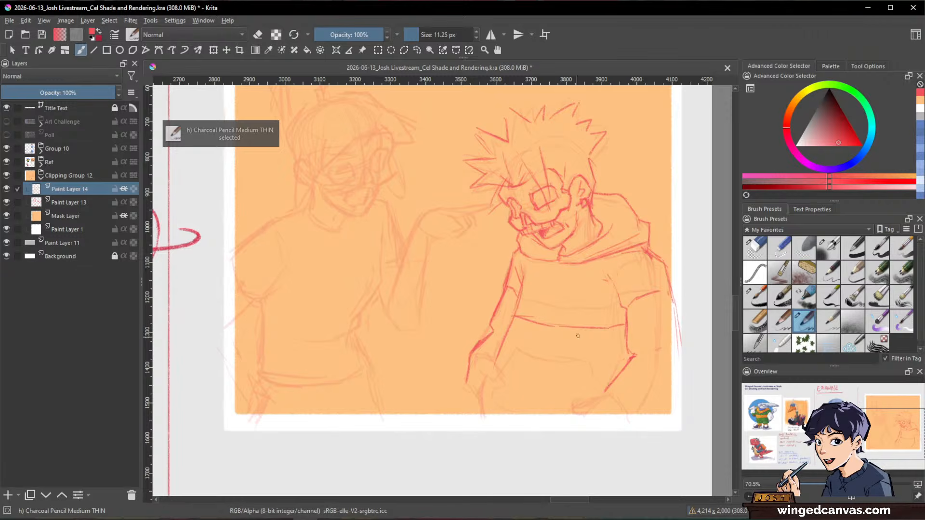
- Strengthen the back arm's outer edge down to the elbow and draw the forearm's lower edge at the frame border
key(slash)
key(slash)
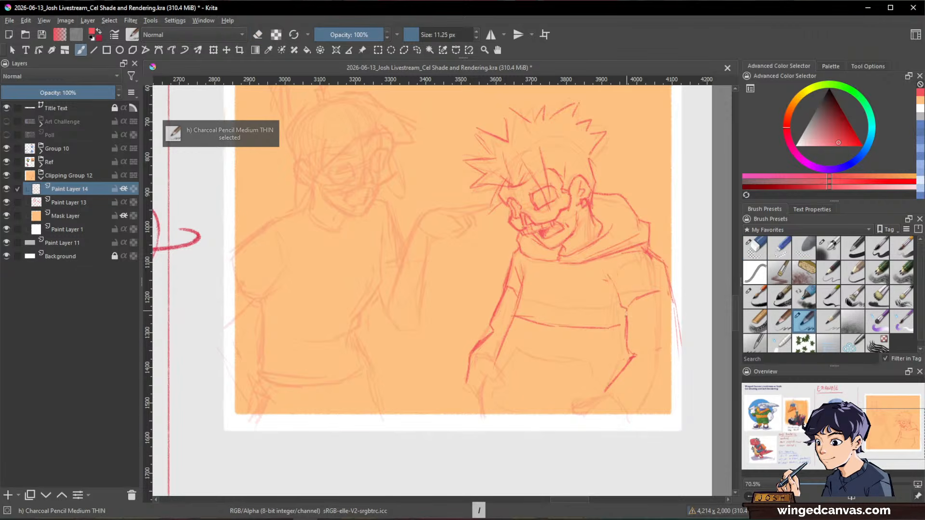
drag(671, 288, 681, 337)
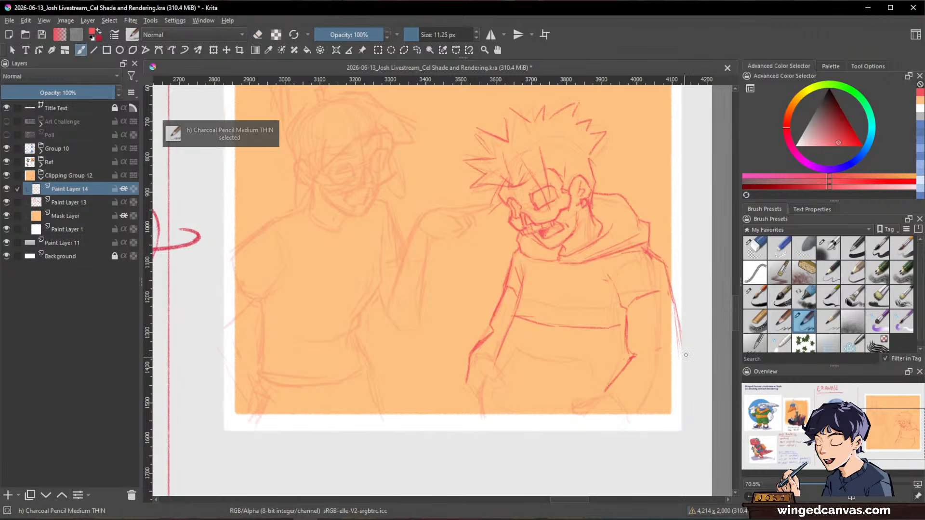
mouse_move(658, 410)
mouse_down()
mouse_move(681, 361)
mouse_move(681, 372)
mouse_up()
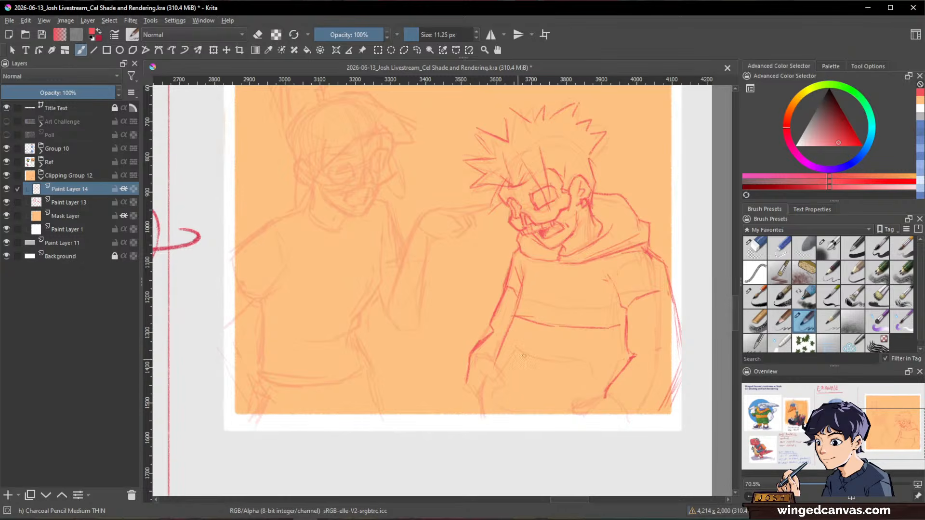
- Outline the front hand with its wrist and thumb, and add a crease line across the back arm's elbow
drag(466, 383, 481, 403)
key(slash)
key(slash)
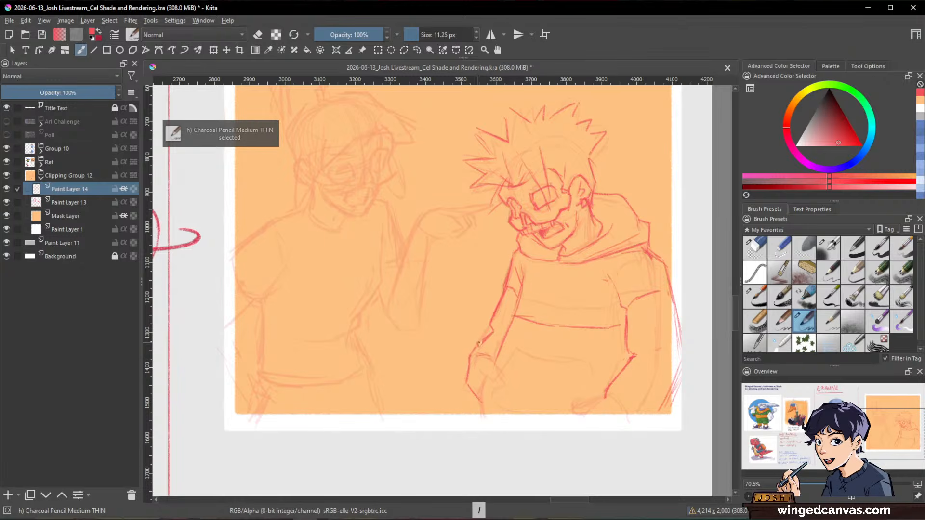
drag(490, 357, 503, 387)
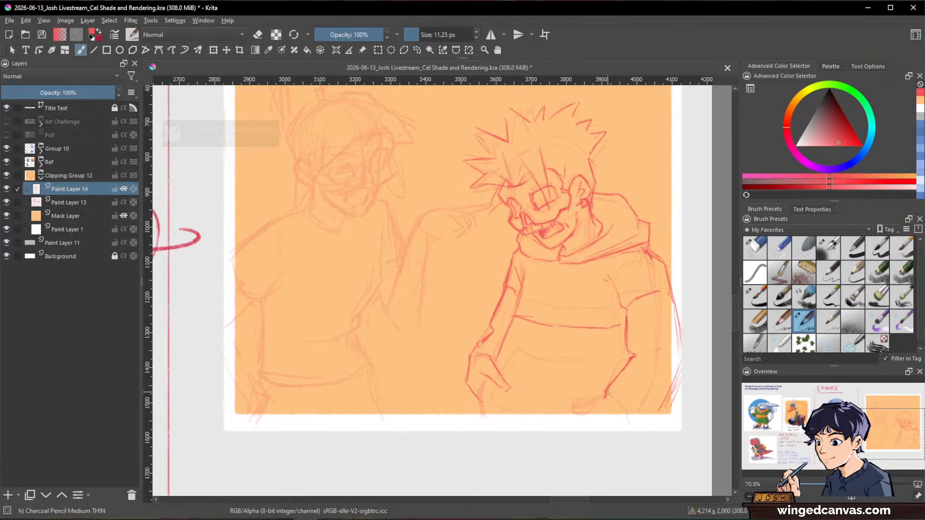
drag(670, 350, 653, 352)
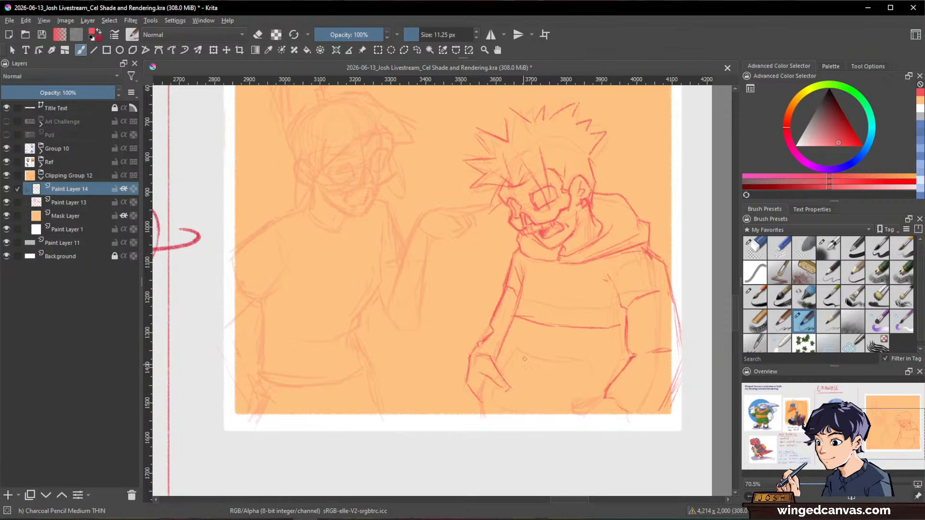
- Draw the hoodie's front side edge down to the hand and clean up the overlap there with the pencil in eraser mode
mouse_move(518, 340)
mouse_down()
mouse_move(513, 373)
mouse_move(602, 366)
mouse_move(615, 345)
mouse_move(561, 402)
mouse_move(513, 385)
mouse_move(512, 342)
mouse_move(507, 390)
mouse_up()
key(e)
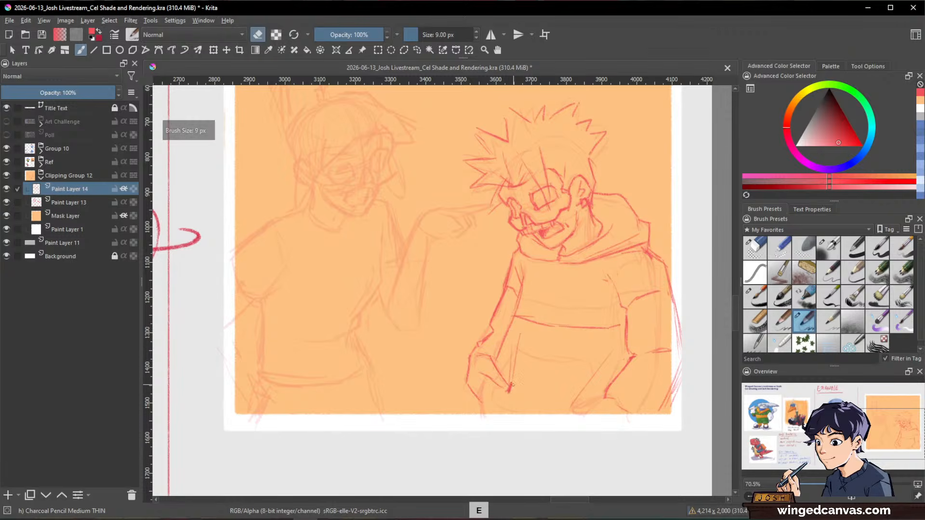
drag(513, 385, 511, 385)
key(bracketright)
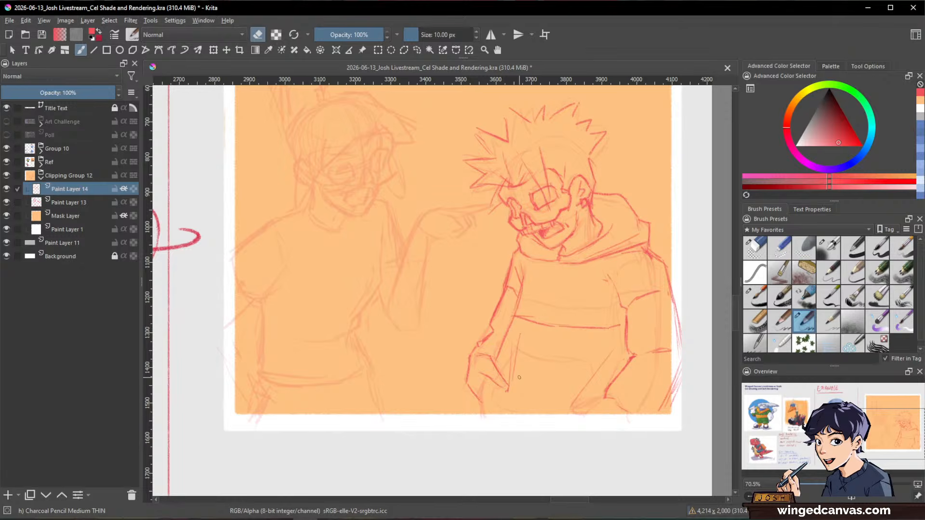
key(bracketright)
key(e)
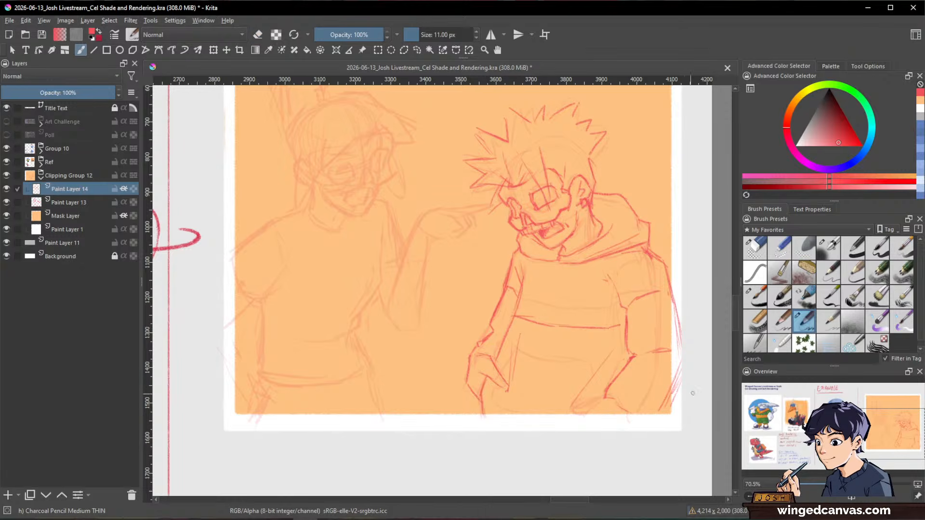
- Draw the back hand and the hoodie edge beside it, erasing stray marks around the fingers
drag(606, 370, 572, 412)
key(e)
mouse_move(617, 381)
mouse_down()
mouse_move(575, 409)
mouse_move(591, 397)
mouse_up()
key(e)
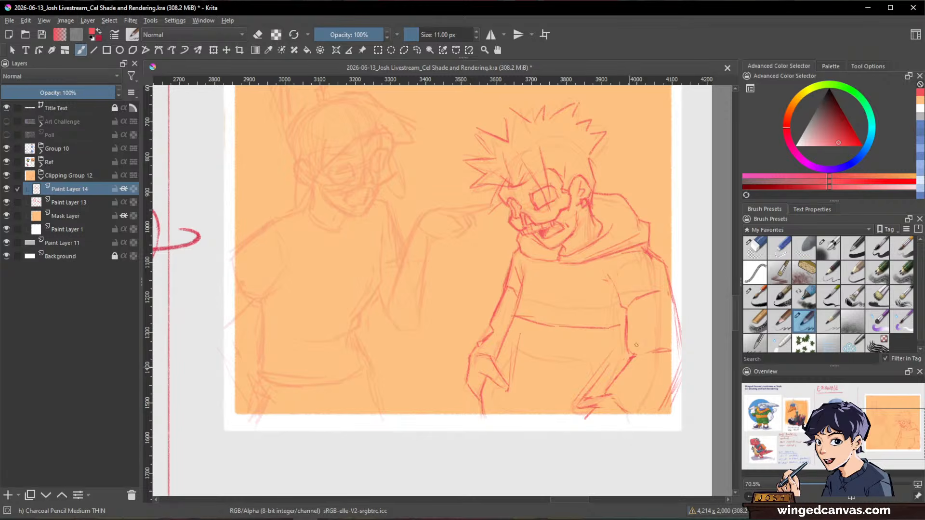
- Erase the back arm's lines that spill past the orange frame's edge, using the Eraser Circle brush
key(e)
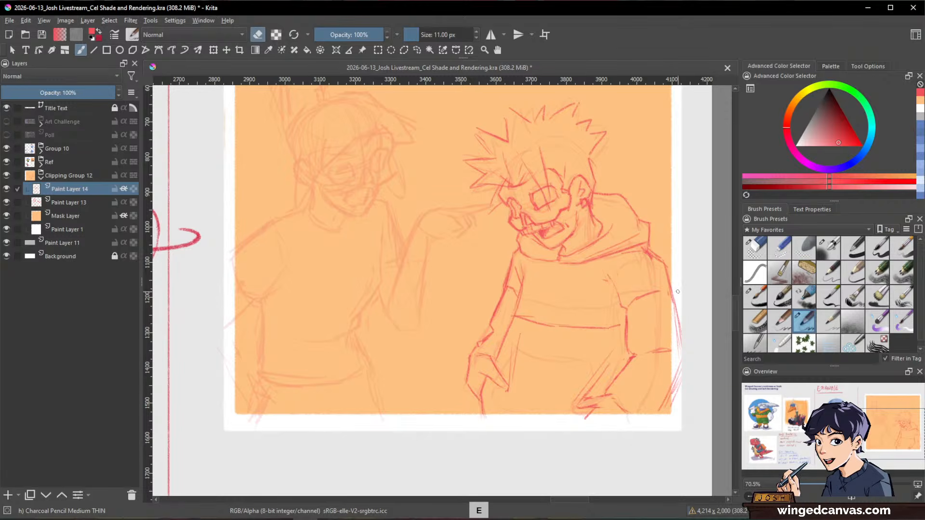
key(slash)
drag(678, 294, 678, 288)
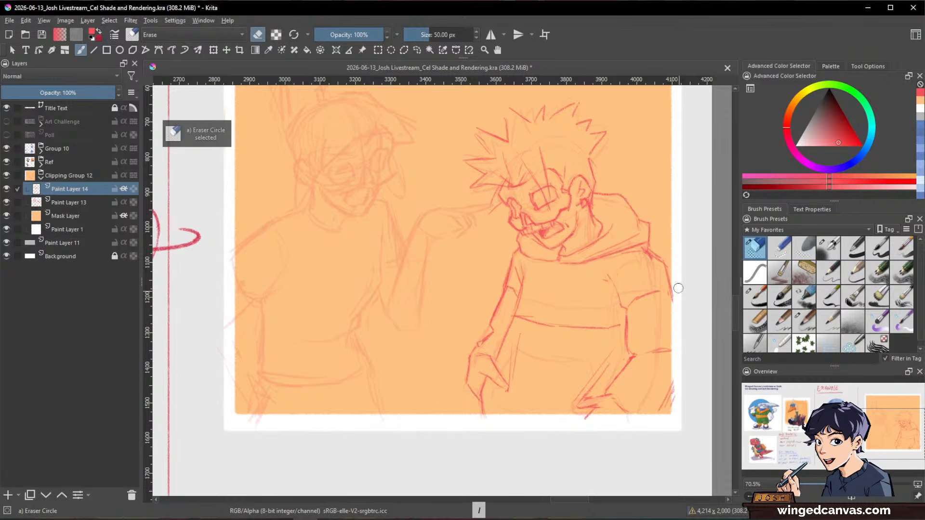
drag(677, 389, 677, 409)
drag(592, 420, 584, 420)
drag(682, 371, 642, 419)
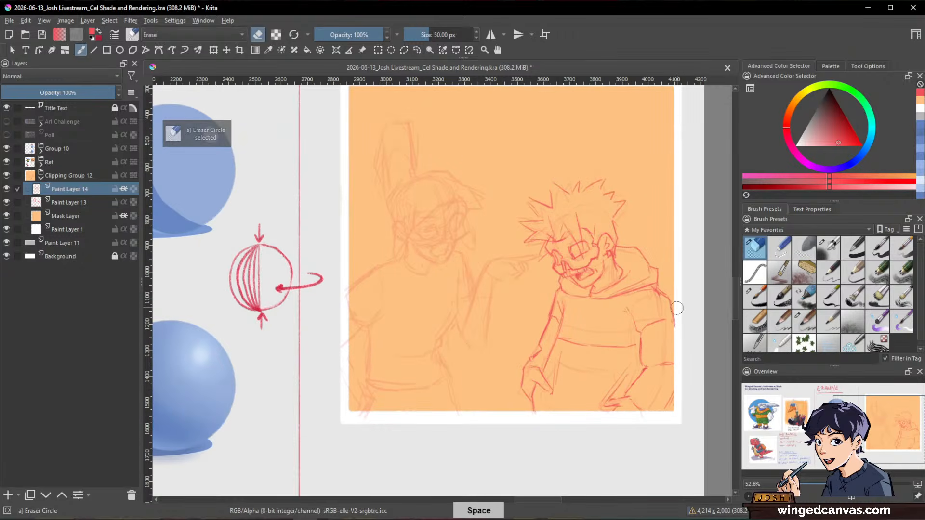
- Add short fabric creases at the back sleeve's armpit, and touch up the sleeve hem and the hoodie's lower lines with the charcoal pencil
key(slash)
key(slash)
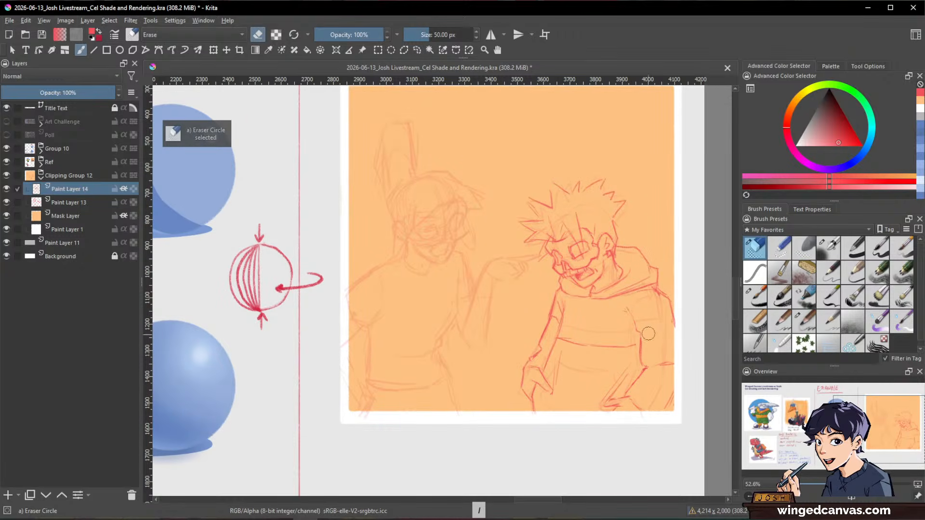
key(slash)
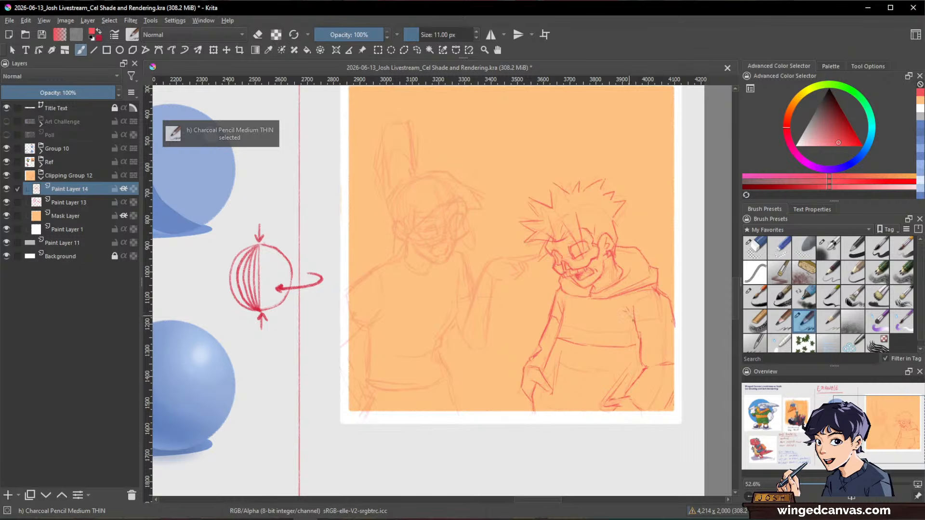
key(slash)
key(slash)
drag(666, 332, 671, 331)
key(slash)
key(slash)
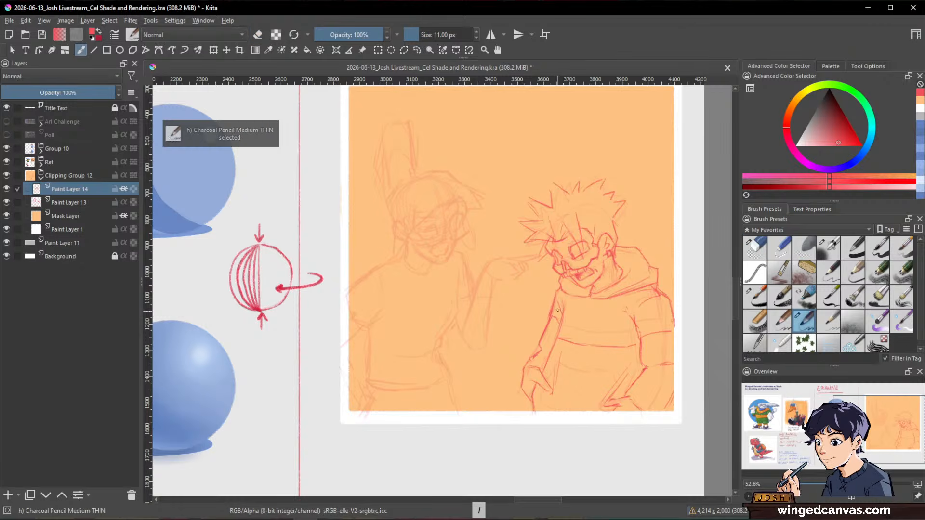
key(slash)
key(slash)
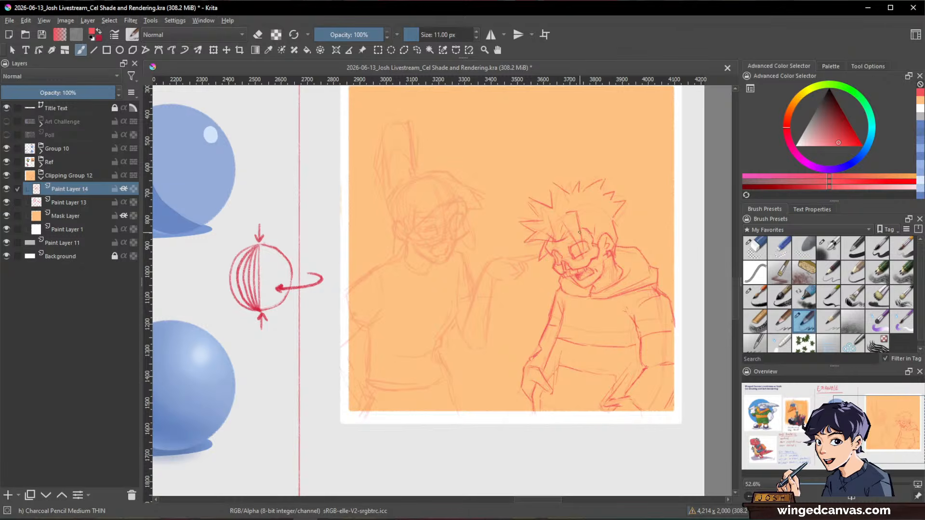
scroll(585, 211, up, 3)
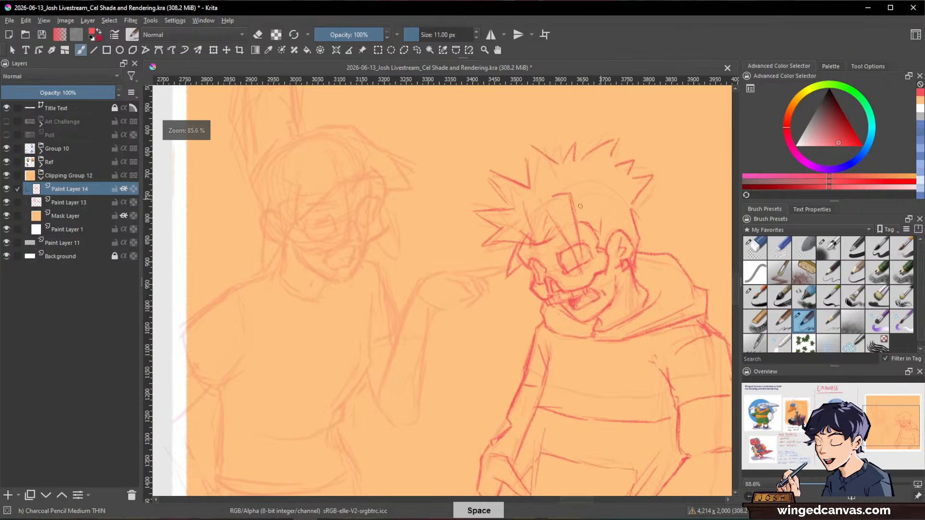
- Start the left figure's line work by drawing the jawline and chin with the charcoal pencil
key(e)
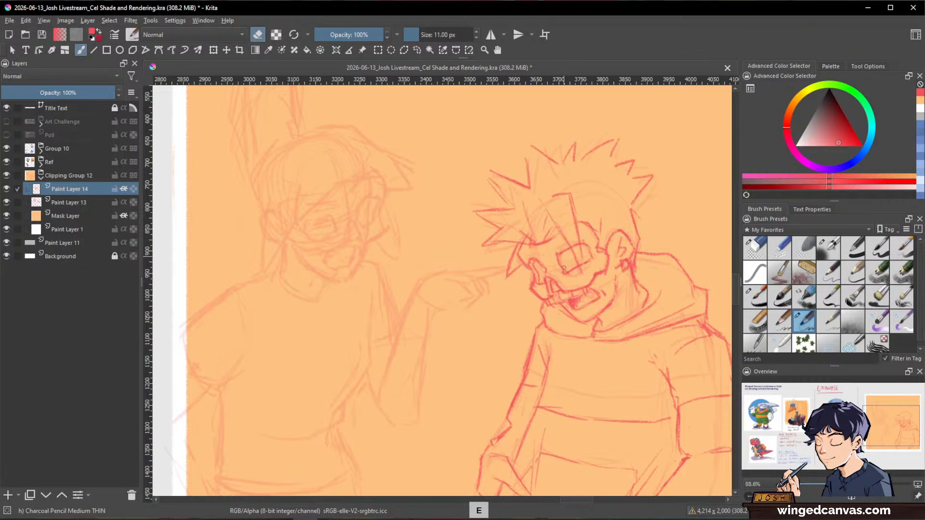
key(e)
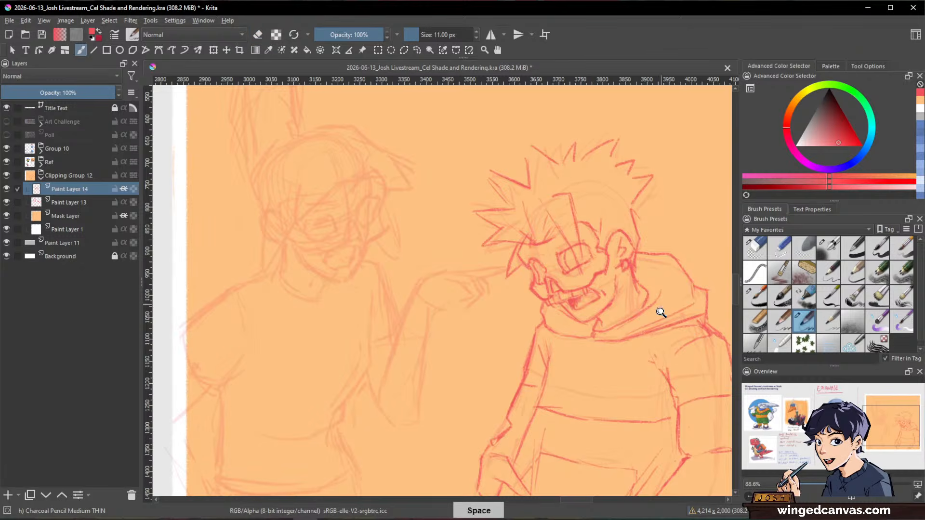
scroll(592, 245, down, 2)
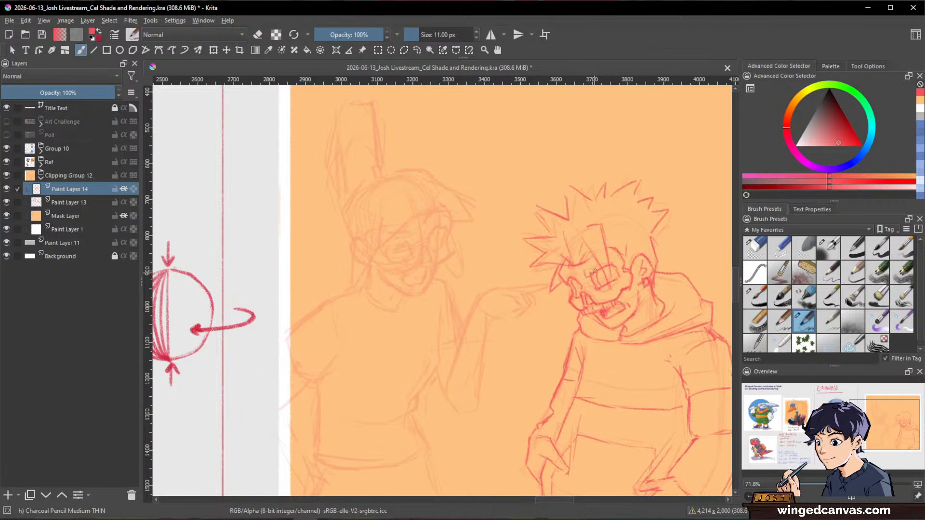
scroll(720, 301, down, 3)
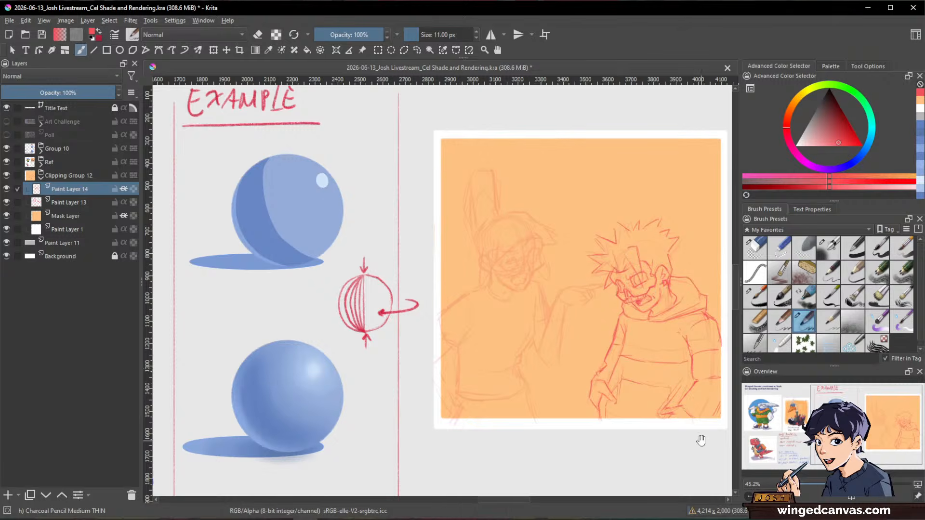
drag(702, 440, 604, 382)
scroll(510, 243, up, 3)
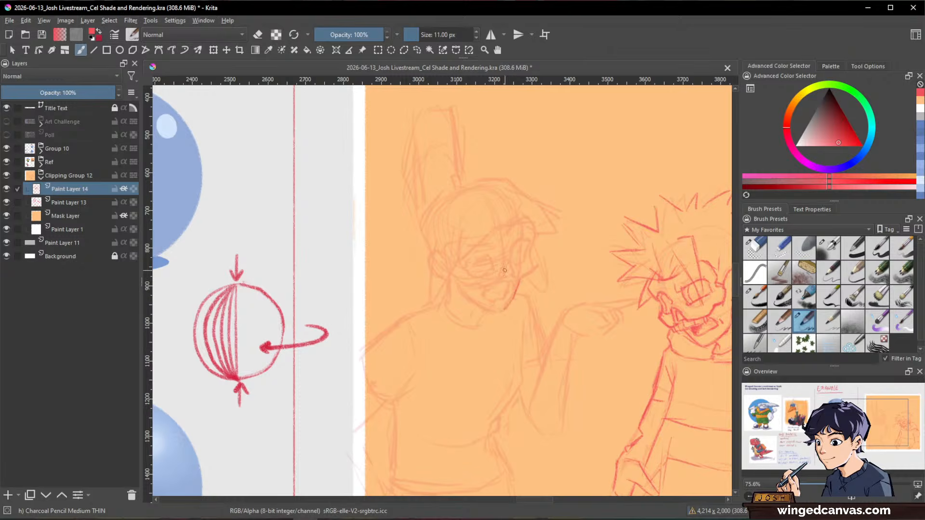
drag(457, 287, 495, 309)
- Draw the left figure's neck, the round shirt collar and the outer shoulder's slope toward the frame edge
scroll(588, 378, down, 3)
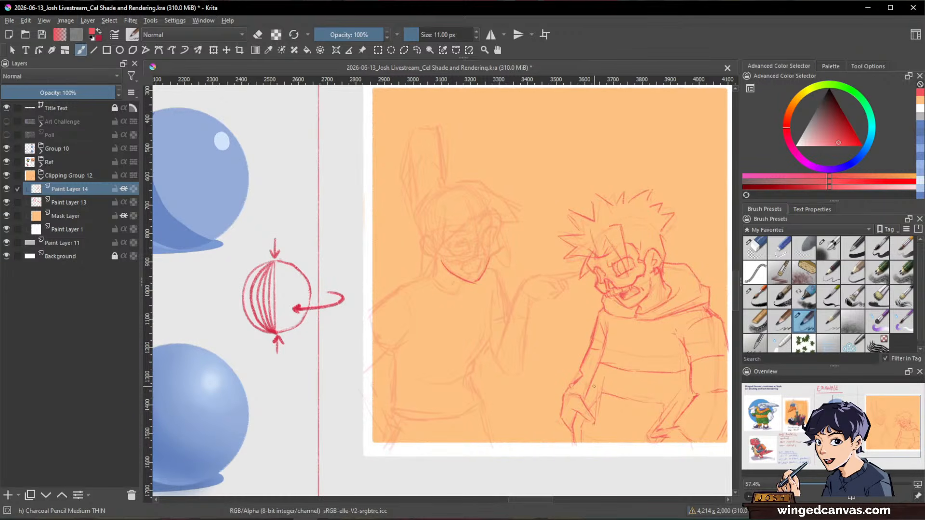
scroll(483, 252, up, 2)
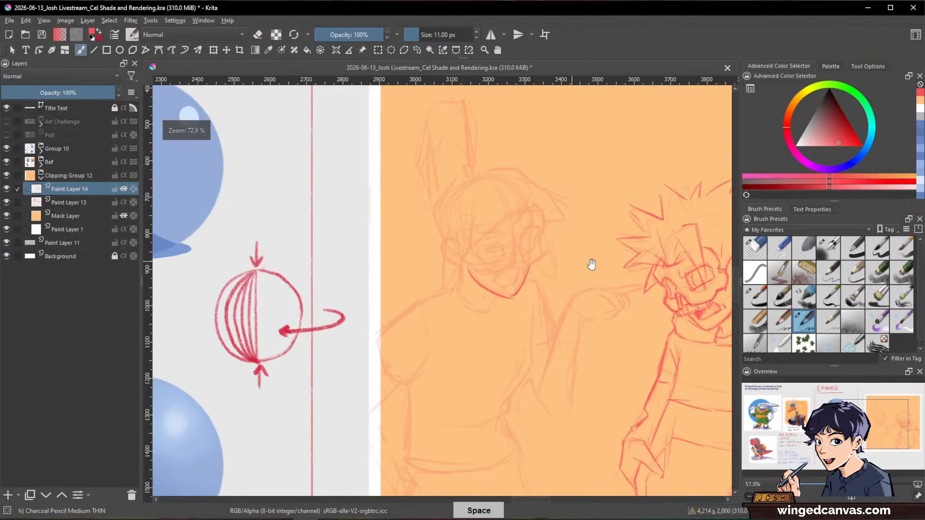
drag(462, 265, 459, 283)
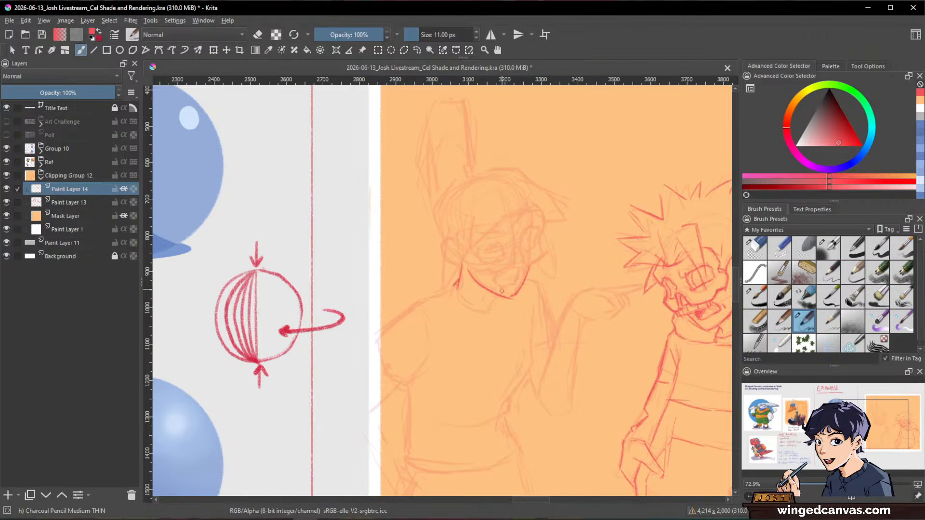
drag(498, 297, 490, 316)
mouse_move(453, 286)
mouse_down()
mouse_move(480, 320)
mouse_move(458, 302)
mouse_move(498, 300)
mouse_up()
drag(446, 285, 424, 299)
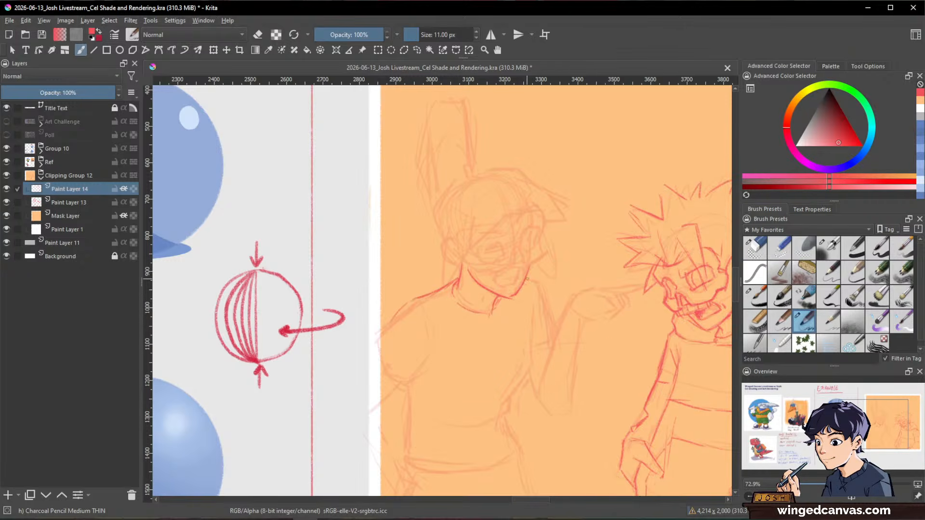
- Draw the left figure's inner shoulder down toward the armpit and touch up the chin and jaw
drag(529, 278, 541, 281)
key(slash)
key(slash)
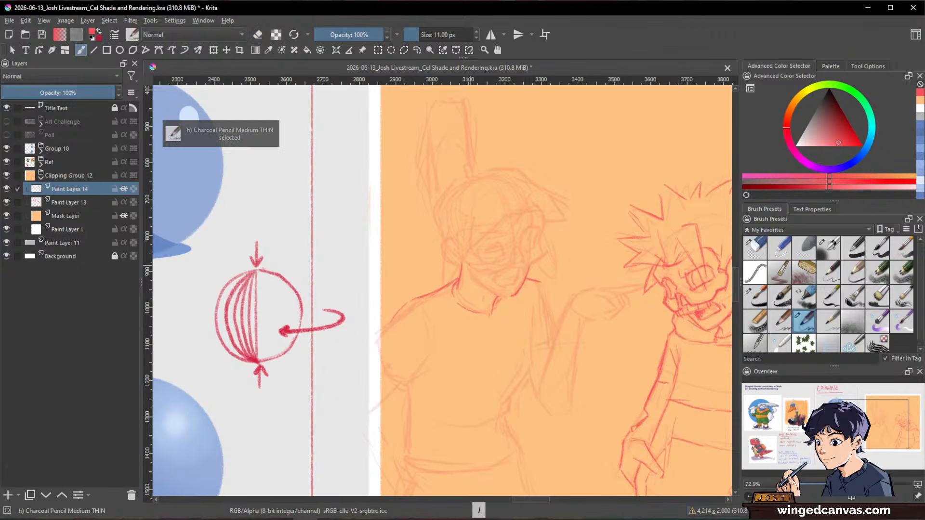
drag(476, 280, 506, 295)
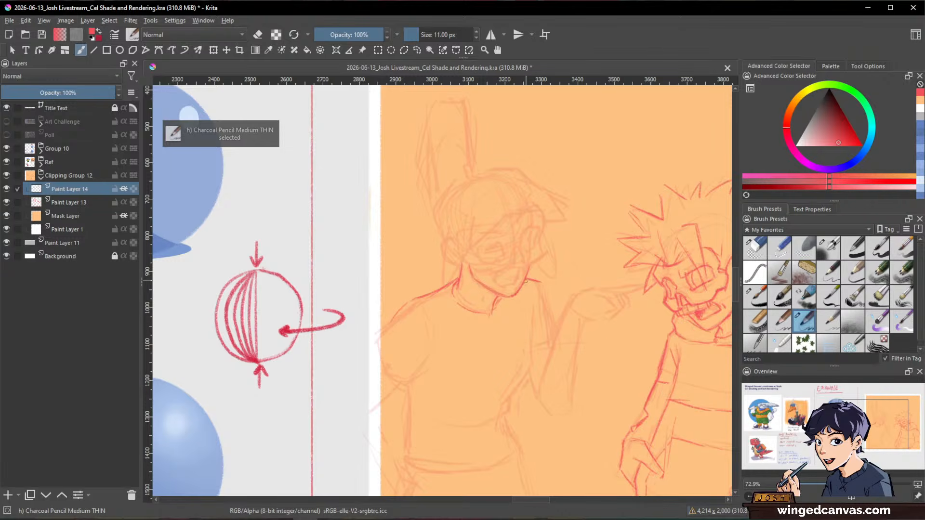
key(e)
key(e)
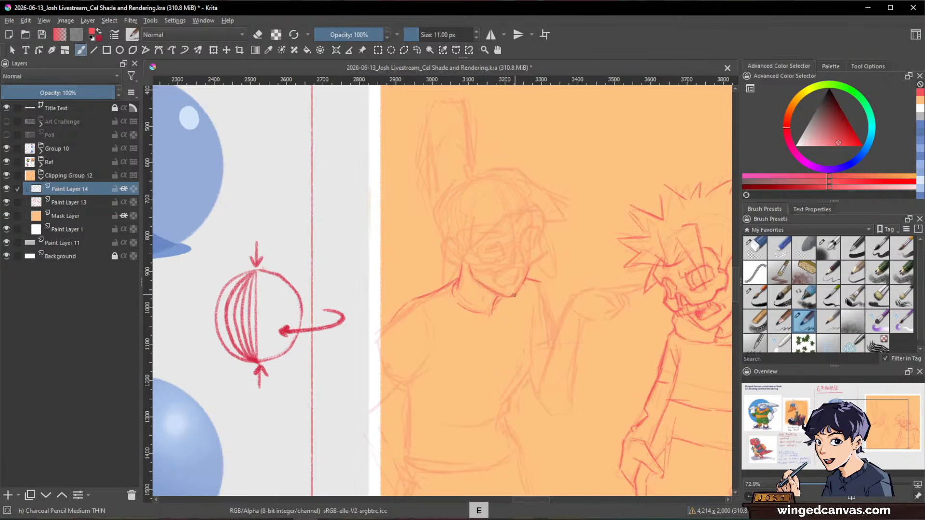
key(space)
drag(522, 304, 537, 284)
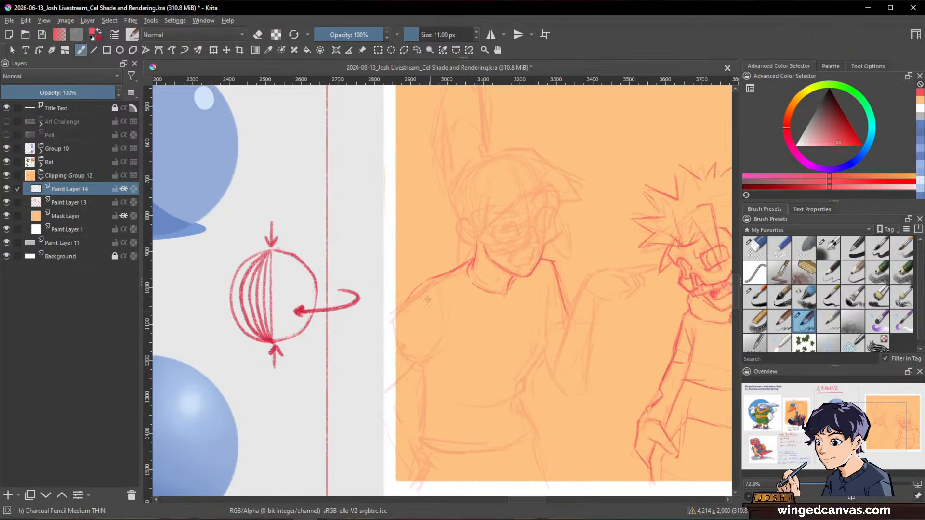
key(space)
drag(623, 383, 601, 363)
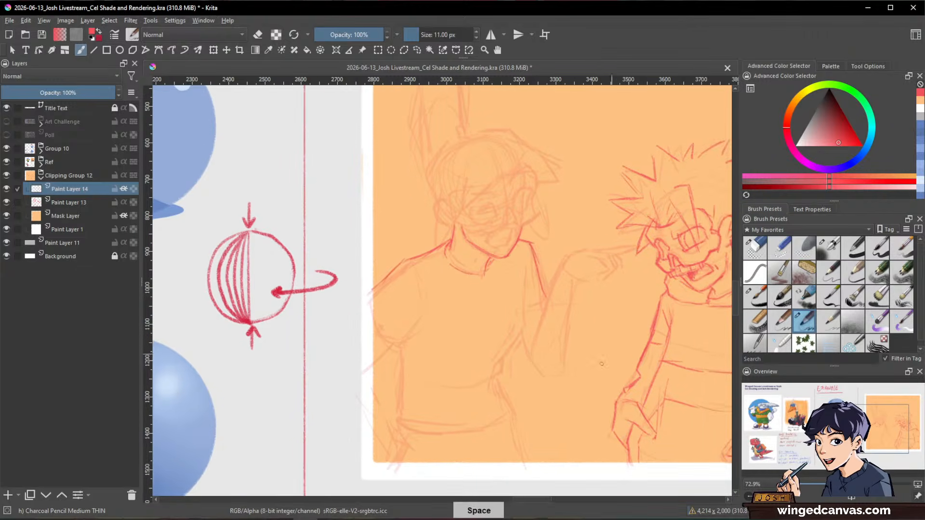
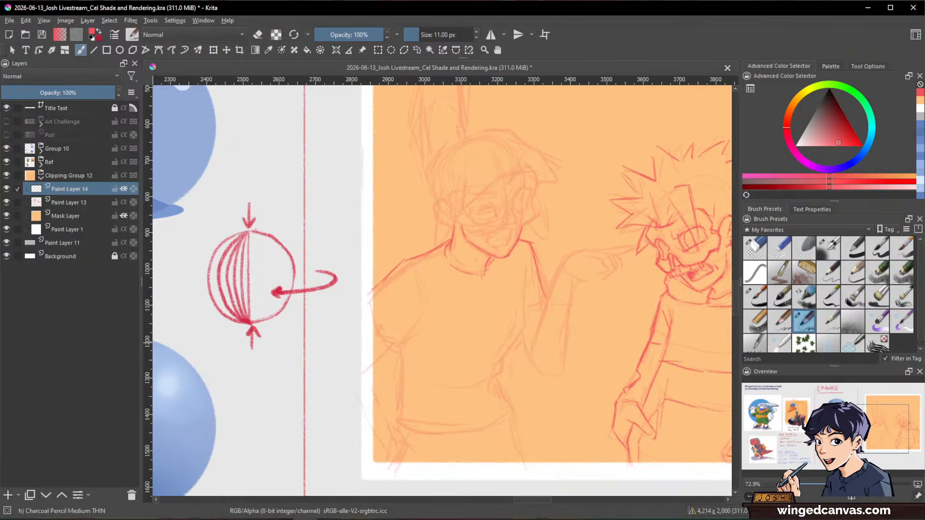
key(alt+Tab)
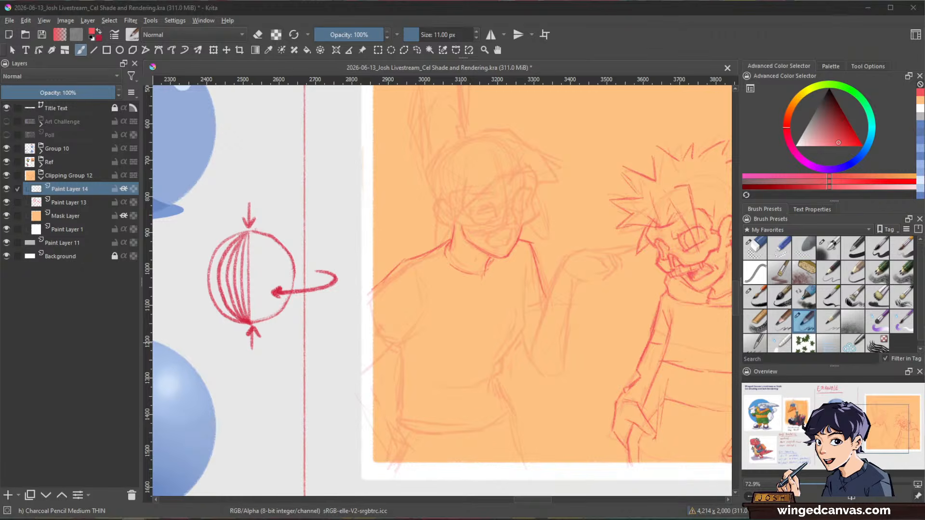
click(778, 40)
- Try reshaping the left figure's outer shoulder slope, alternating between the Eraser Circle brush and the charcoal pencil
key(slash)
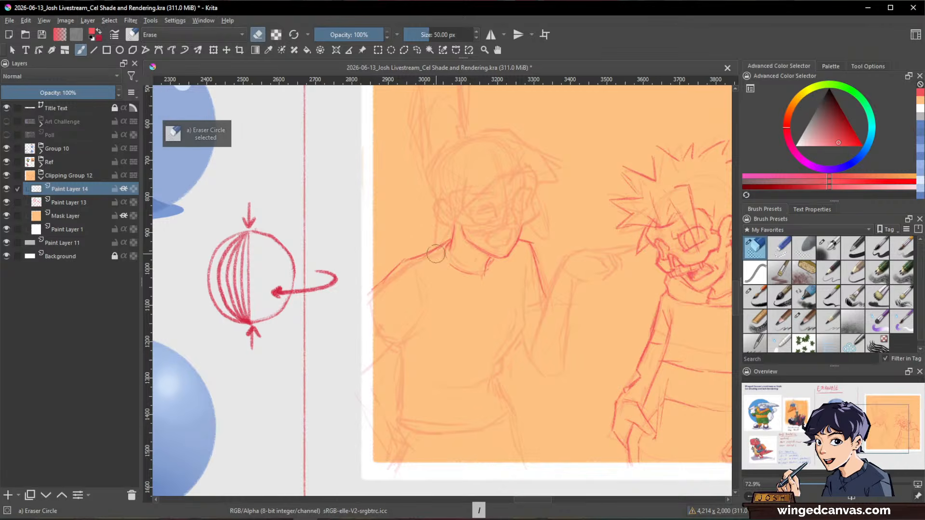
drag(395, 266, 383, 275)
key(slash)
key(slash)
mouse_move(447, 243)
mouse_down()
mouse_move(399, 263)
mouse_move(383, 279)
mouse_up()
key(slash)
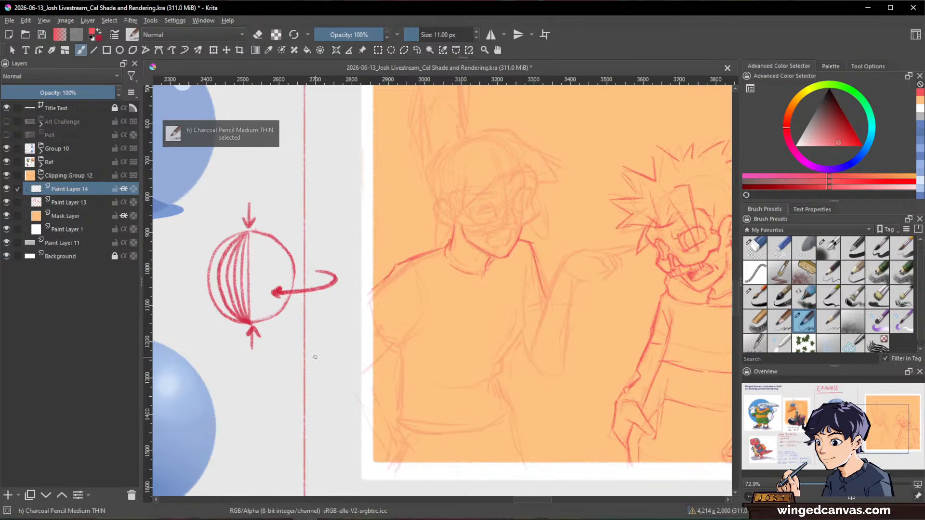
key(slash)
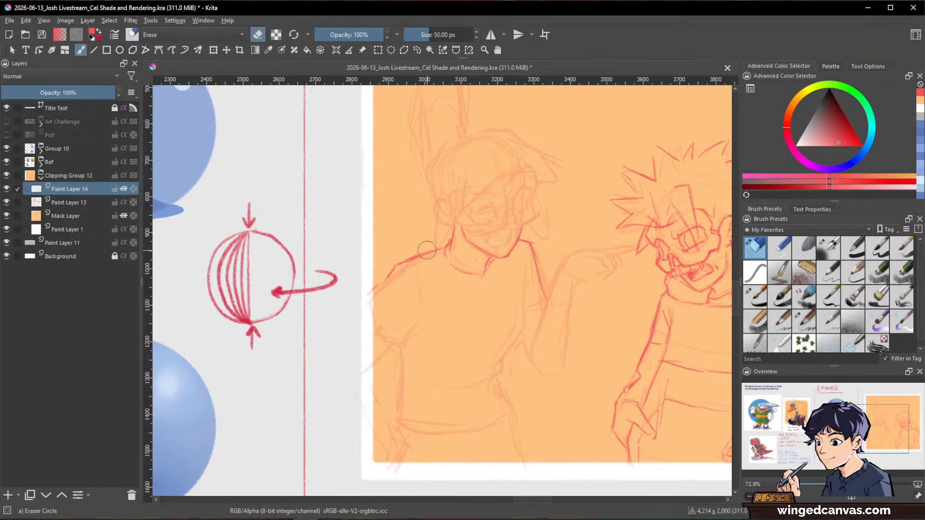
key(slash)
key(slash)
key(slash)
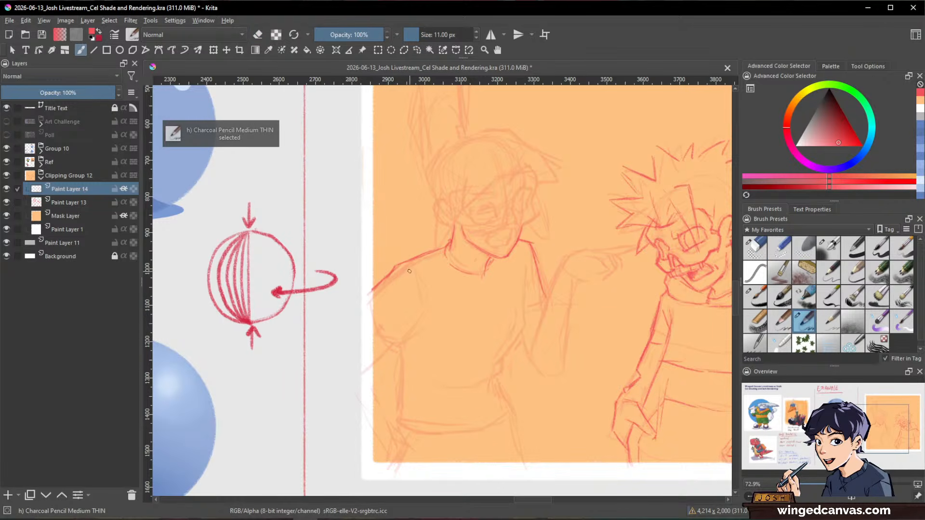
key(slash)
key(slash)
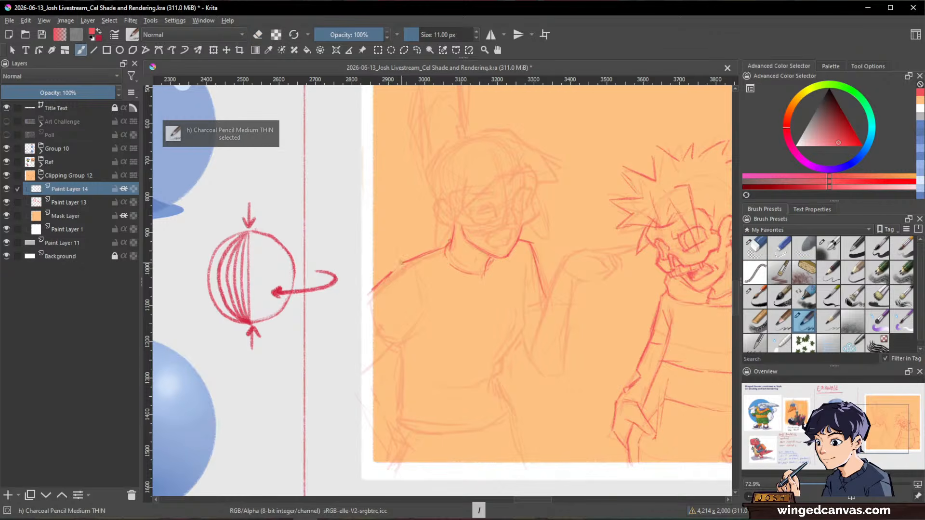
- Erase the left figure's shoulder lines, side of the neck and collar with the Eraser Circle brush, keeping the jawline
key(slash)
drag(420, 254, 375, 288)
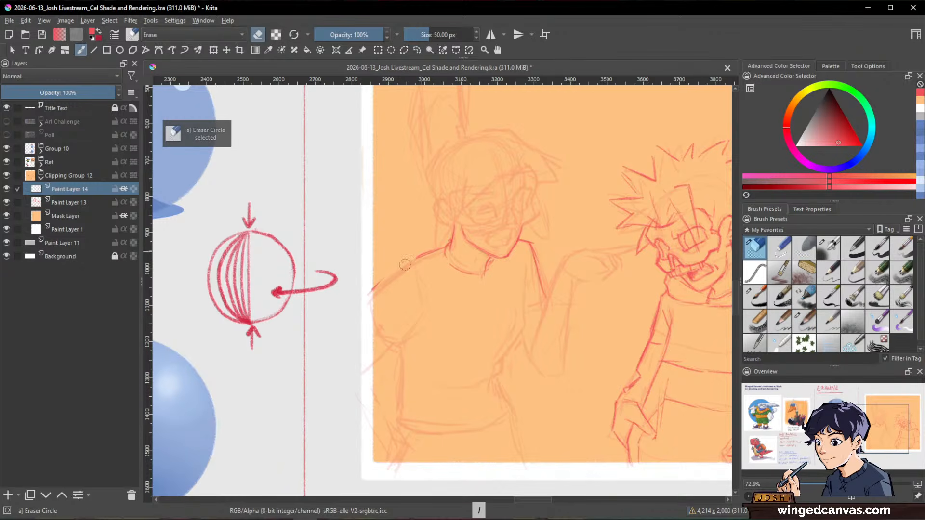
drag(532, 245, 545, 294)
mouse_move(423, 260)
mouse_down()
mouse_move(449, 246)
mouse_move(479, 271)
mouse_up()
key(slash)
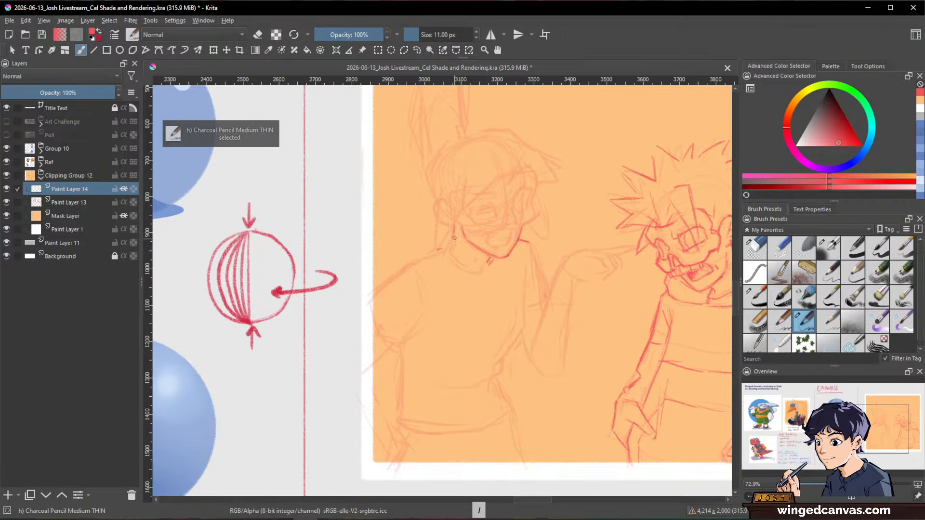
- Redraw the left figure's neck and inner shoulder, and give the figure a tank top with a low neckline and straps
mouse_move(456, 227)
mouse_down()
mouse_move(445, 252)
mouse_move(452, 278)
mouse_move(458, 294)
mouse_move(494, 295)
mouse_up()
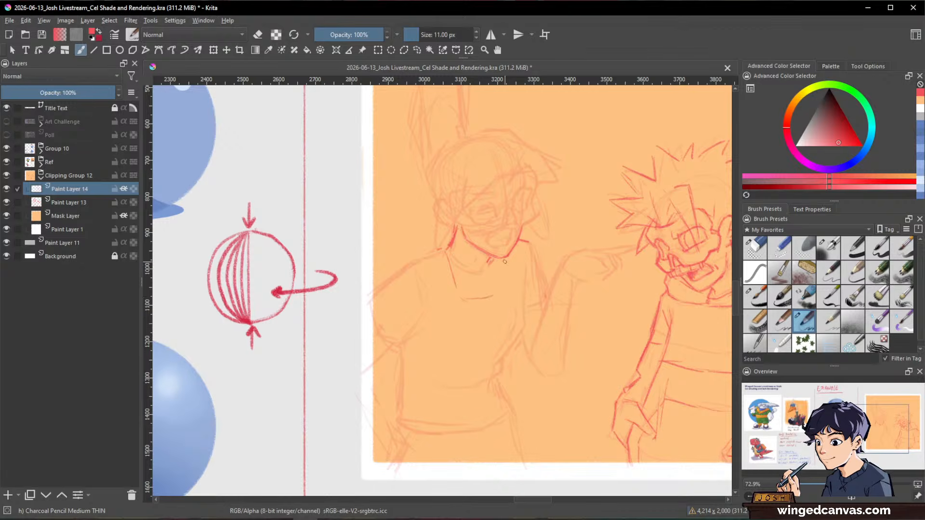
drag(504, 260, 499, 294)
drag(442, 300, 436, 321)
drag(510, 251, 522, 314)
drag(532, 249, 540, 288)
drag(513, 258, 521, 312)
- Draw the left figure's outer shoulder and armhole, and outline the upper arm out to the frame edge
mouse_move(445, 251)
mouse_down()
mouse_move(389, 279)
mouse_move(369, 314)
mouse_move(393, 343)
mouse_move(374, 361)
mouse_up()
key(slash)
key(ctrl+z)
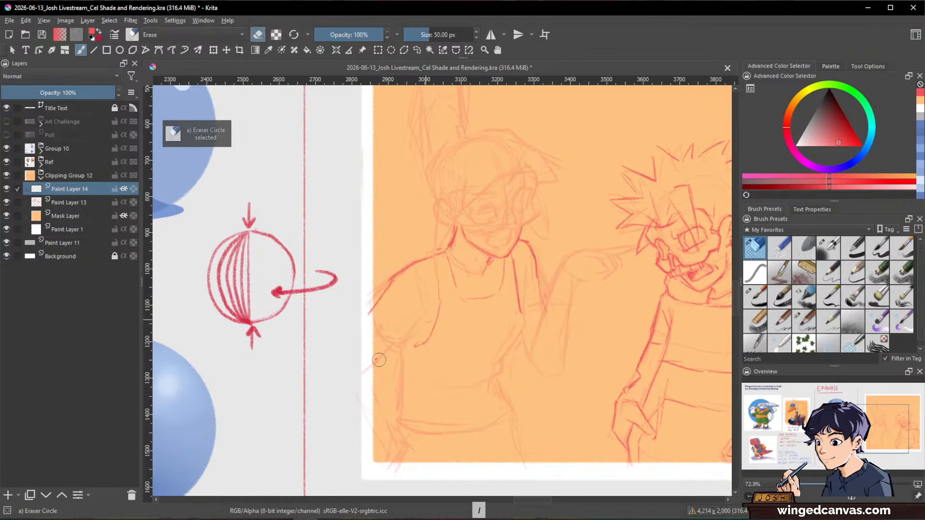
key(slash)
mouse_move(376, 309)
mouse_down()
mouse_move(365, 332)
mouse_move(376, 369)
mouse_move(367, 376)
mouse_up()
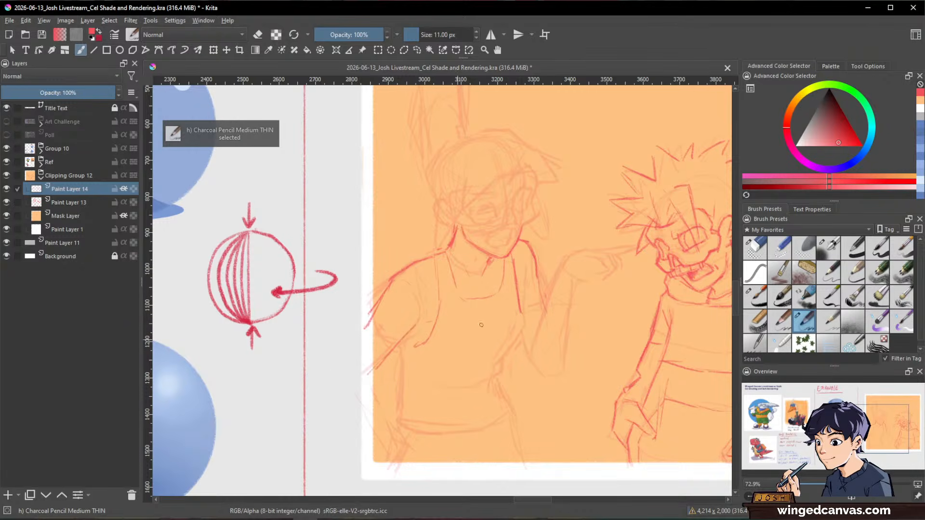
- Extend the torso's side below the inner armhole, and redraw the outer armhole wider so it starts farther out on the shoulder
drag(520, 301, 515, 339)
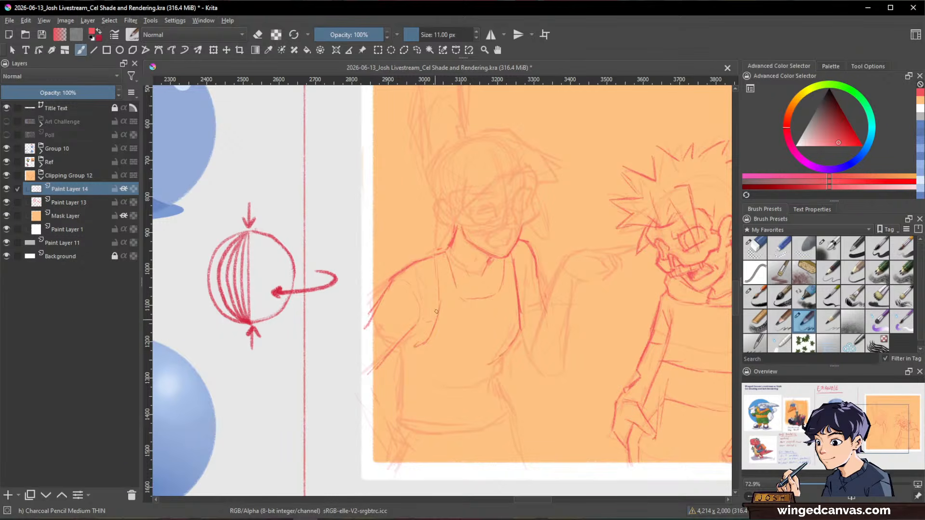
mouse_move(442, 256)
mouse_down()
mouse_move(439, 289)
mouse_move(433, 252)
mouse_move(461, 293)
mouse_up()
key(slash)
key(slash)
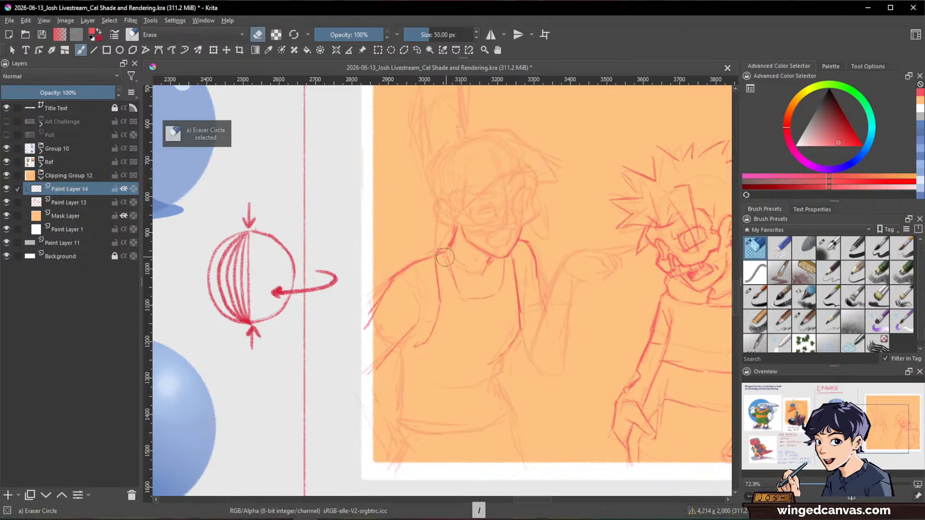
mouse_move(407, 265)
mouse_down()
mouse_move(417, 284)
mouse_move(415, 346)
mouse_up()
mouse_move(403, 263)
mouse_down()
mouse_move(435, 256)
mouse_move(396, 272)
mouse_up()
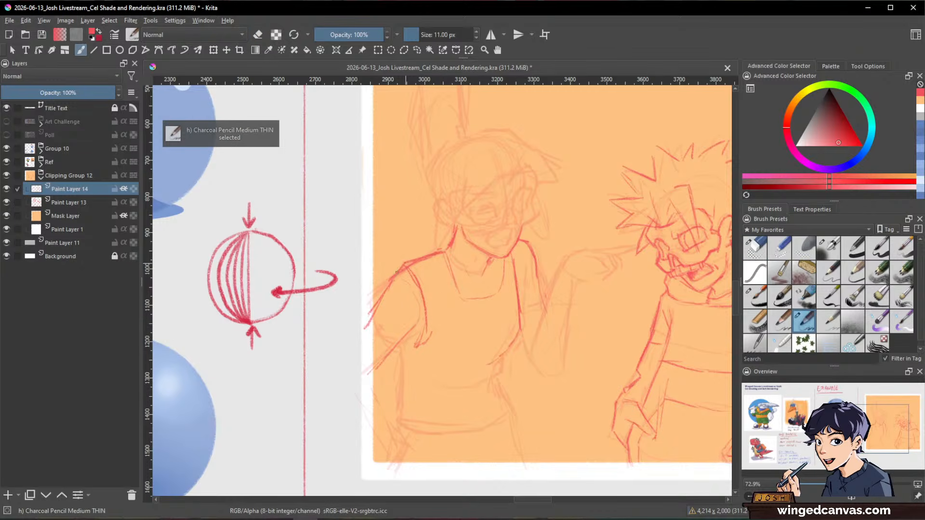
- Erase the tank top's low neckline and draw a higher collar close around the neck
key(slash)
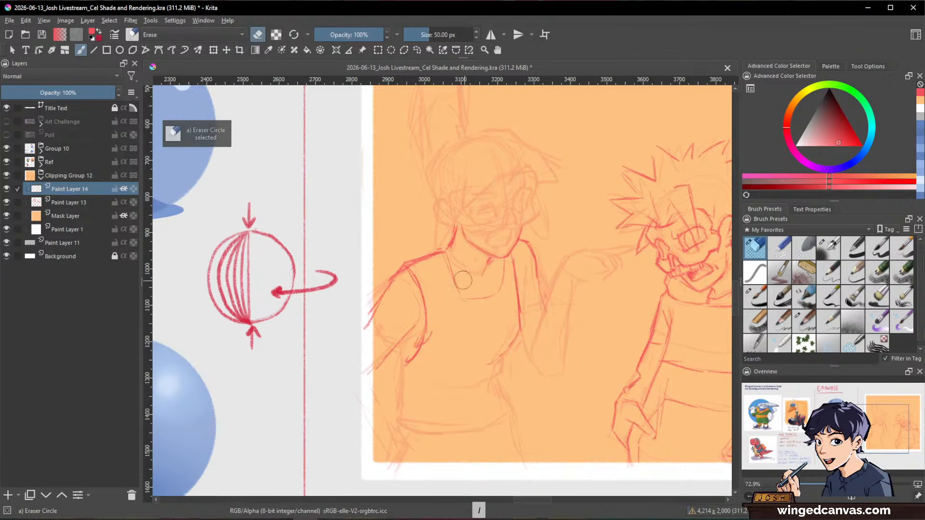
key(slash)
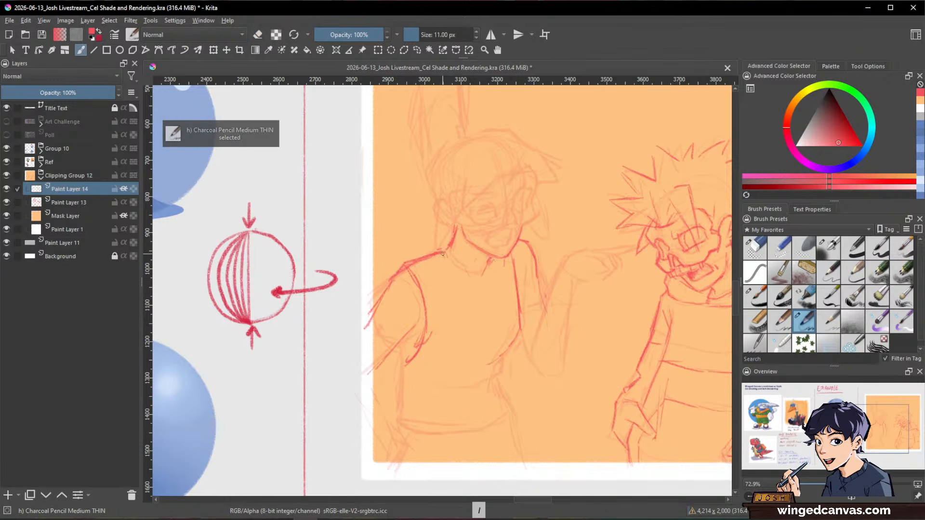
mouse_move(449, 251)
mouse_down()
mouse_move(468, 268)
mouse_move(497, 260)
mouse_up()
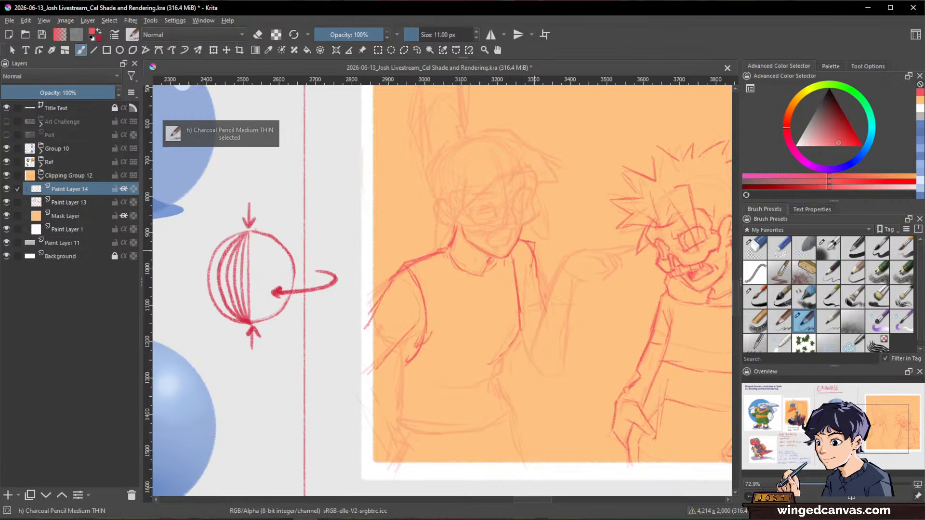
- Clean up the left figure's outer shoulder corner and collar, and close the outer armhole's lower end with a rounded curve
key(slash)
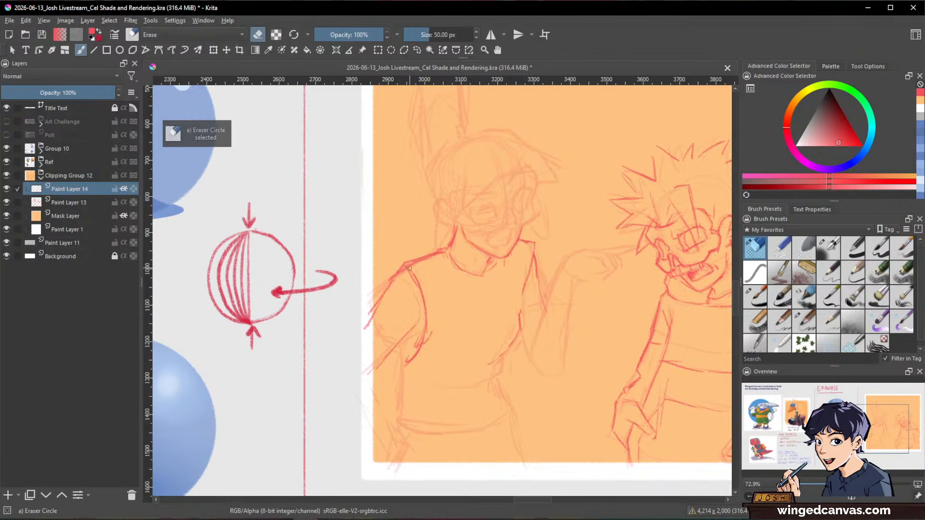
key(slash)
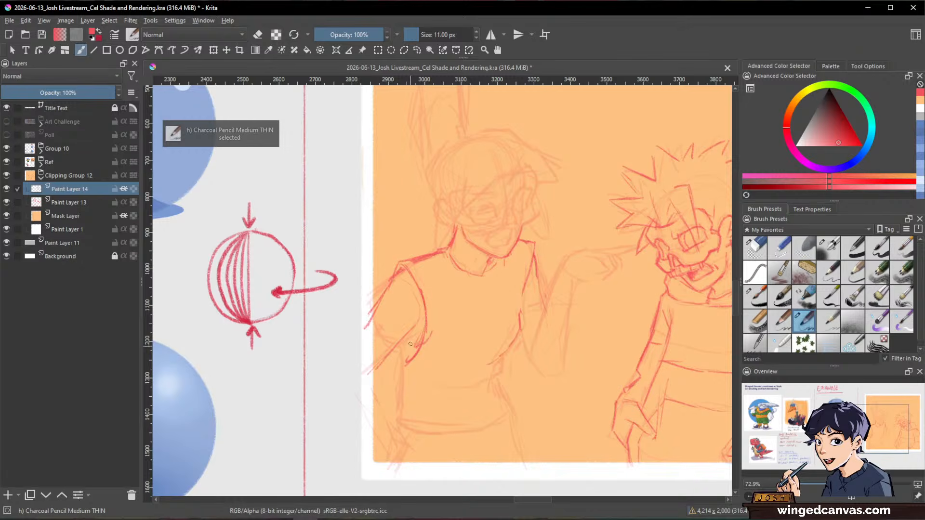
key(slash)
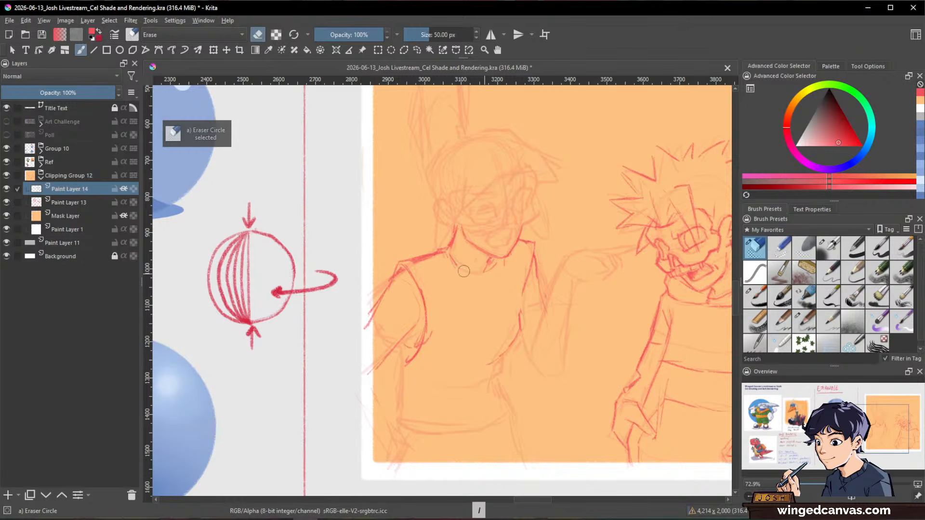
key(slash)
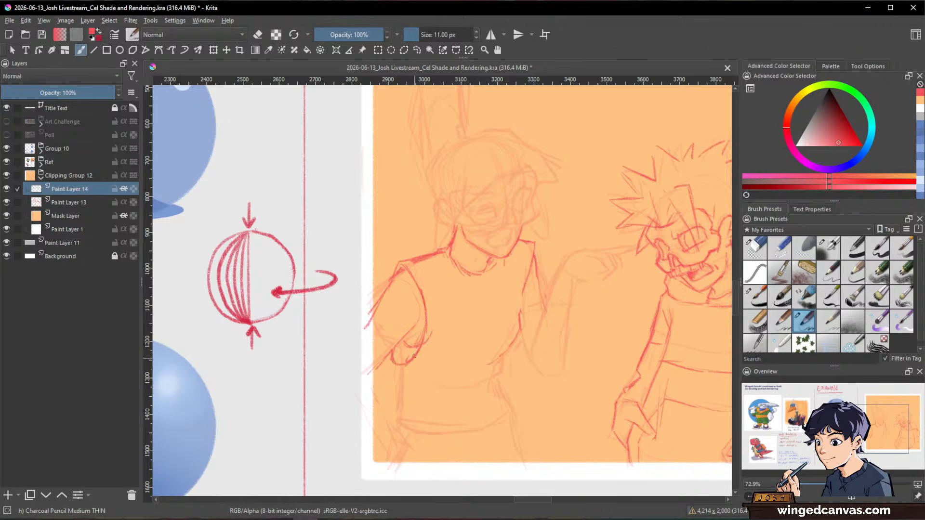
mouse_move(398, 340)
mouse_down()
mouse_move(402, 366)
mouse_move(407, 343)
mouse_up()
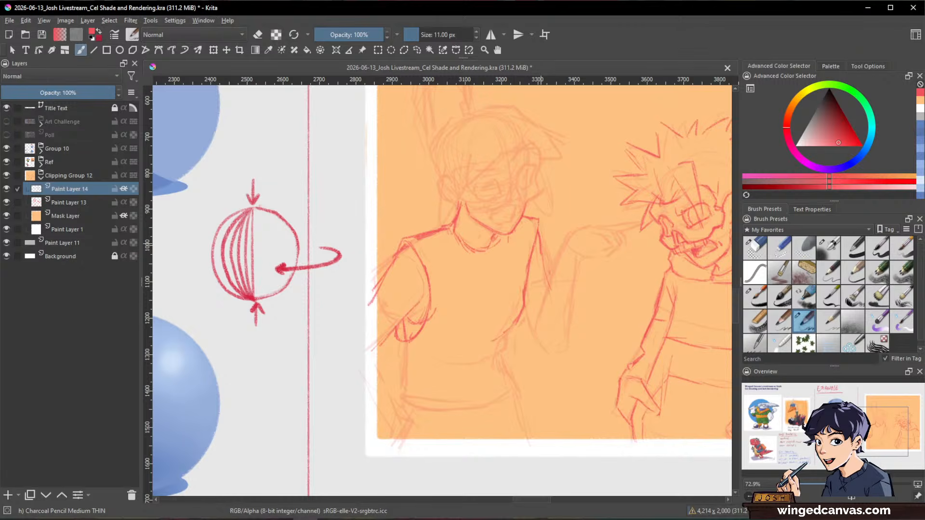
- Erase and redraw the line running down from the left figure's inner shoulder along the raised upper arm
key(slash)
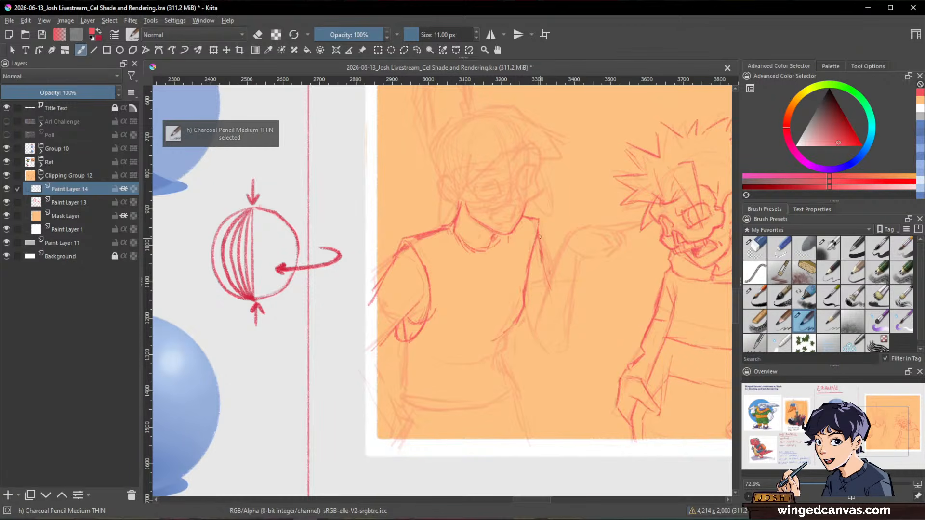
key(slash)
key(slash)
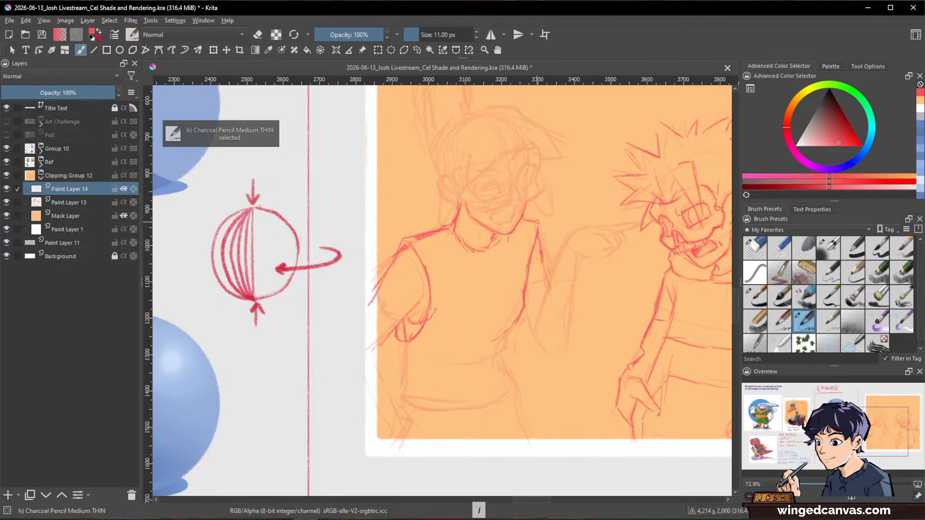
drag(545, 273, 538, 247)
key(slash)
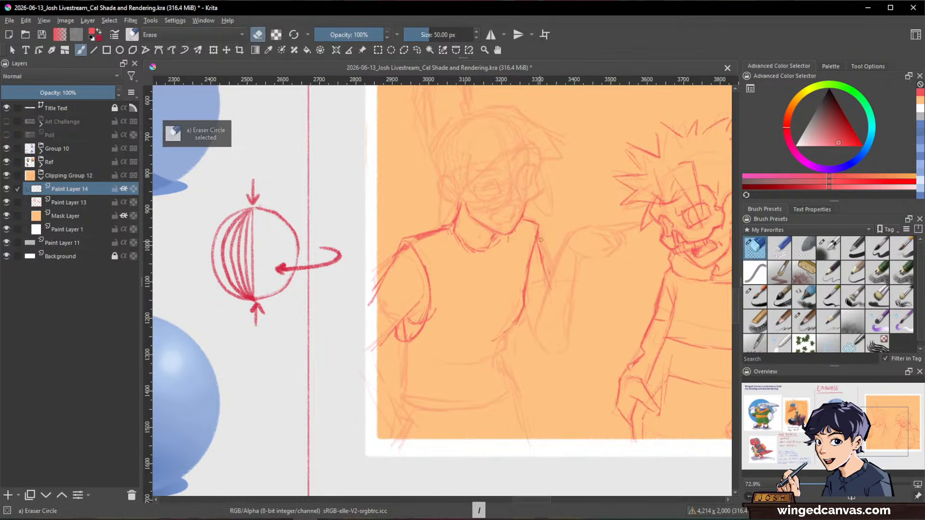
key(slash)
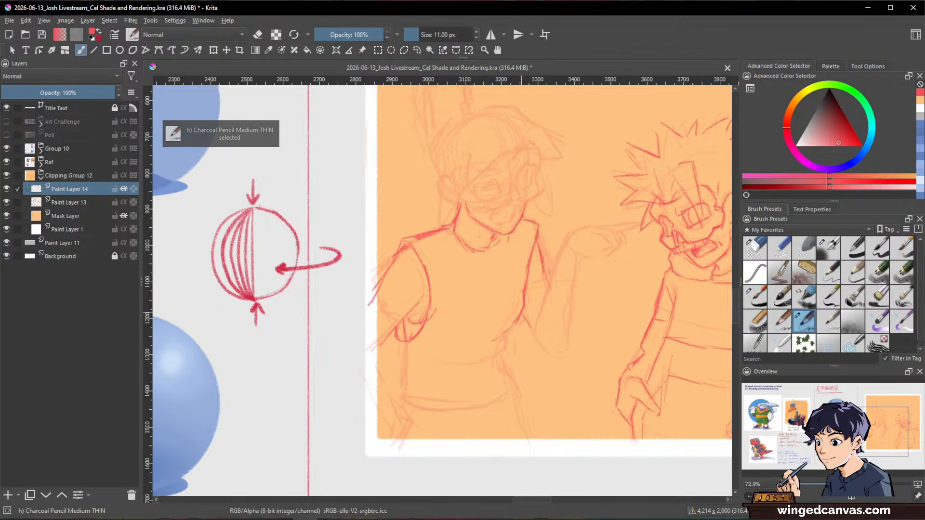
- Outline the left figure's bent elbow and both edges of the raised forearm up to the wrist
drag(530, 332, 547, 348)
drag(570, 236, 538, 319)
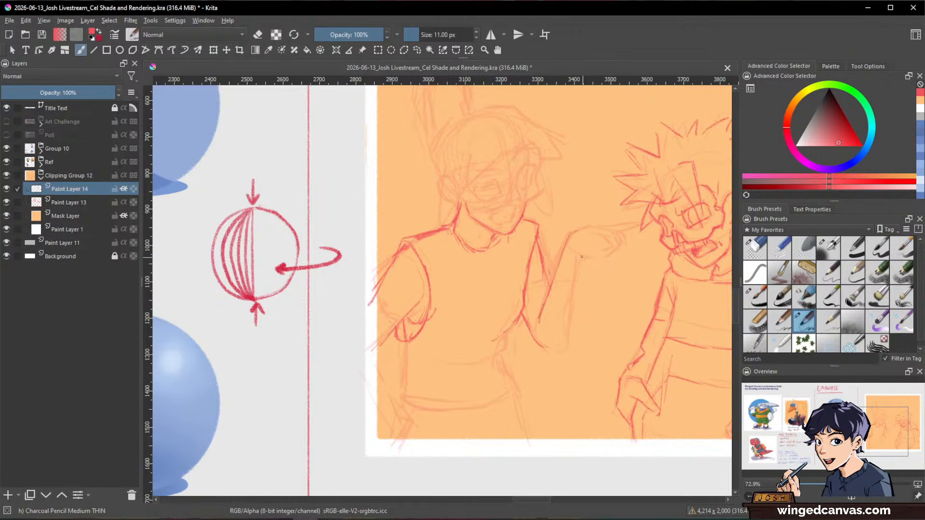
mouse_move(581, 257)
mouse_down()
mouse_move(568, 332)
mouse_move(553, 352)
mouse_up()
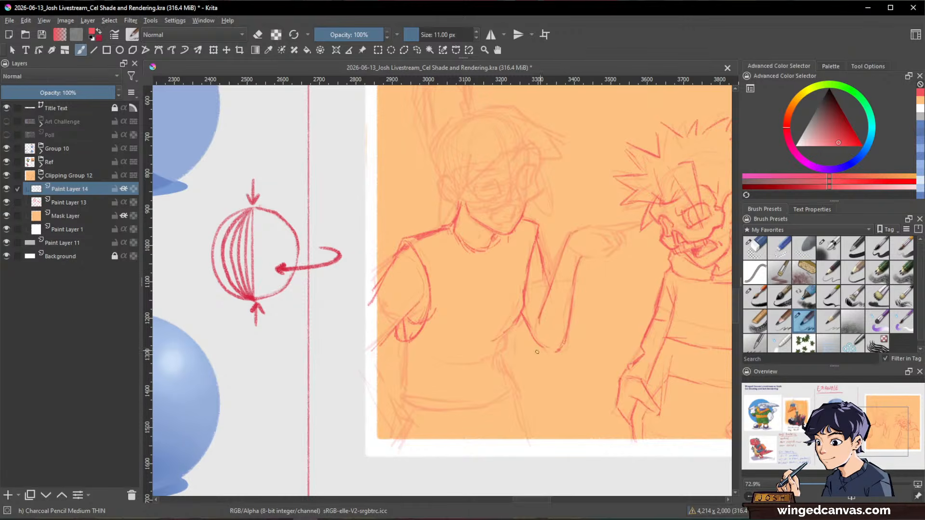
- Draw both lower sides of the left figure's tank top and join them with a hem line near the frame's lower edge
drag(509, 332, 500, 361)
mouse_move(396, 340)
mouse_down()
mouse_move(396, 398)
mouse_move(393, 426)
mouse_up()
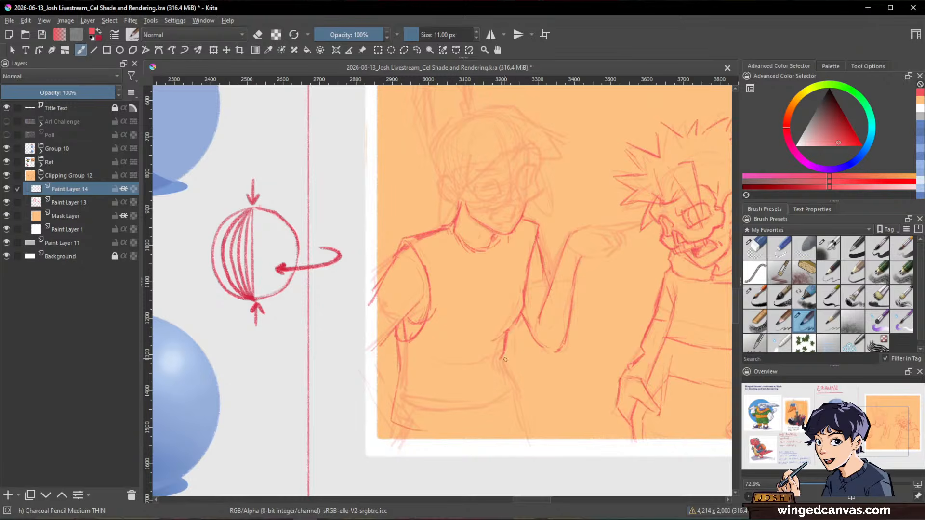
key(/)
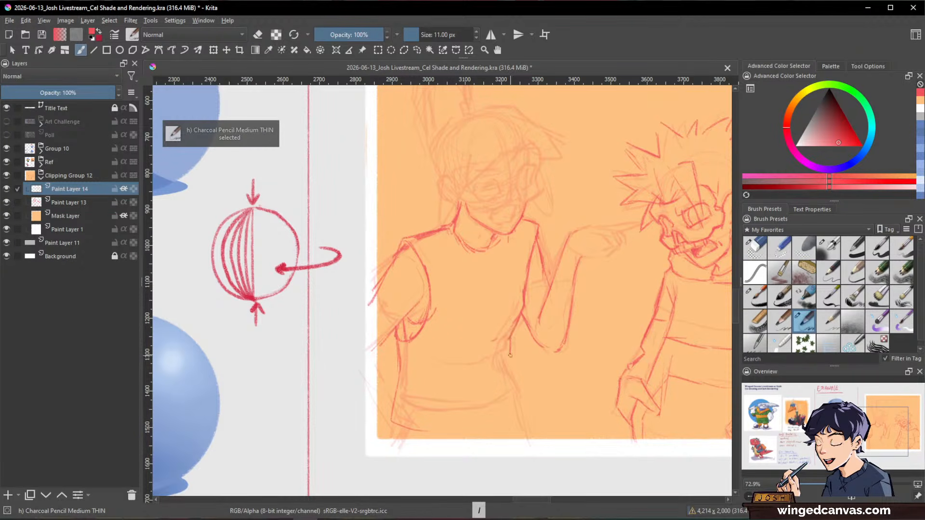
drag(507, 369, 519, 401)
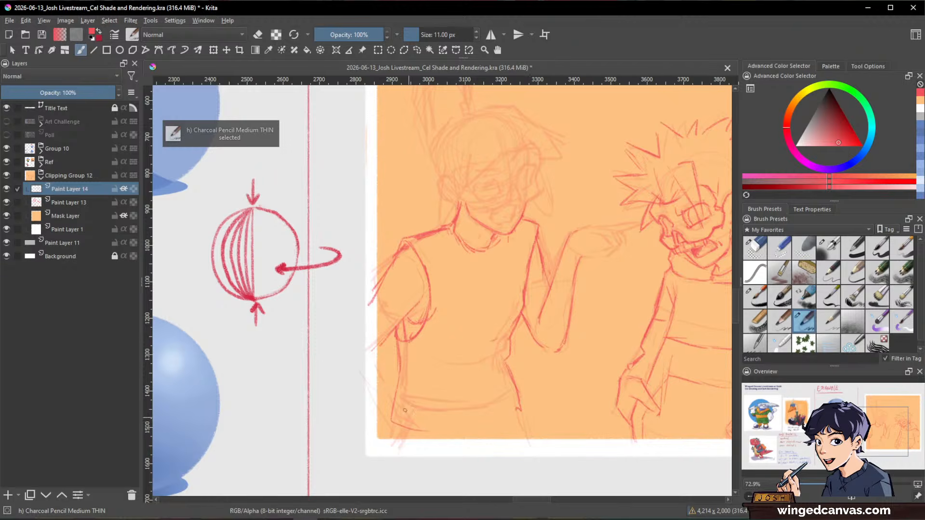
drag(407, 429, 499, 422)
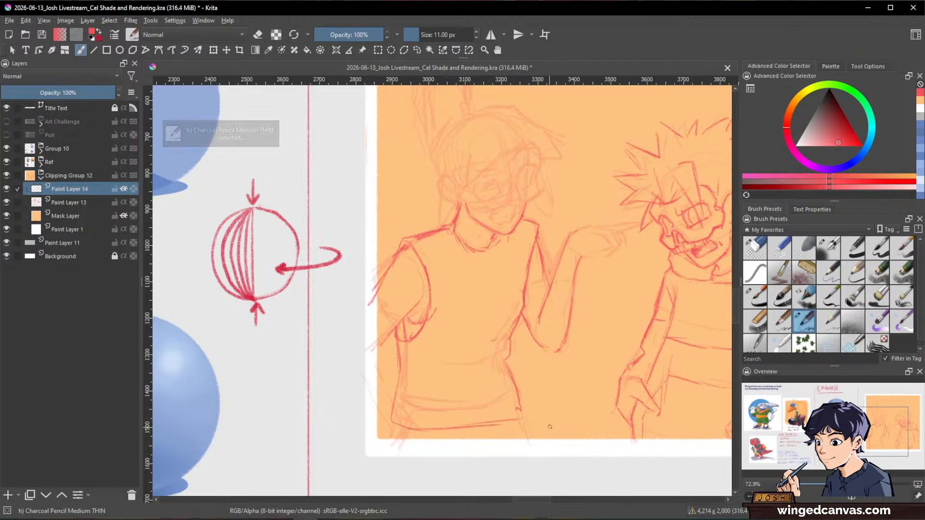
- Erase the rough outer shoulder line on the left figure, and redraw the upper arm's contour and armhole edge
key(/)
drag(404, 248, 366, 298)
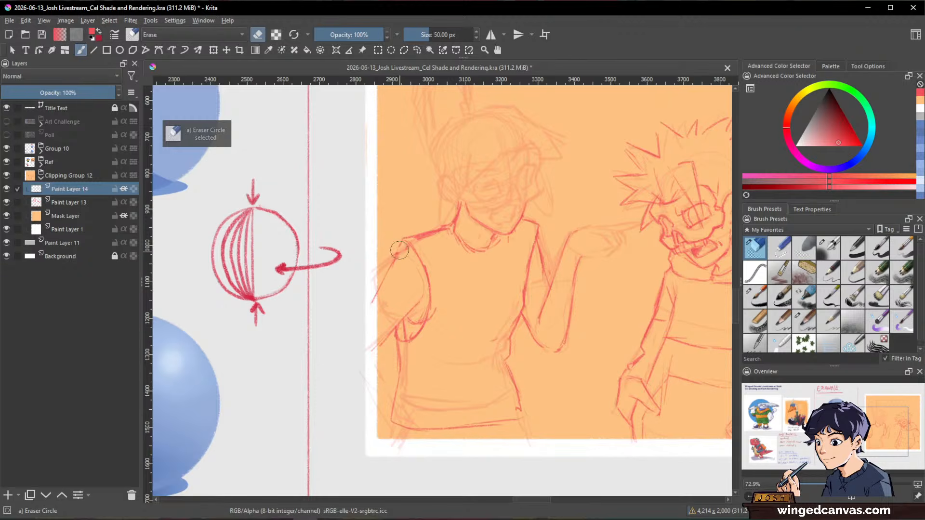
key(/)
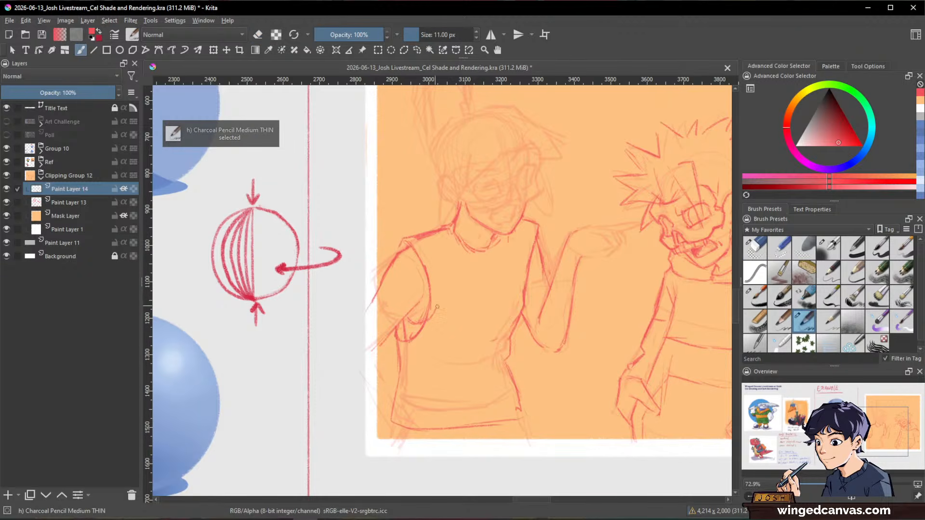
drag(427, 302, 406, 313)
drag(666, 309, 649, 323)
drag(677, 350, 672, 395)
drag(672, 395, 576, 398)
drag(473, 416, 481, 443)
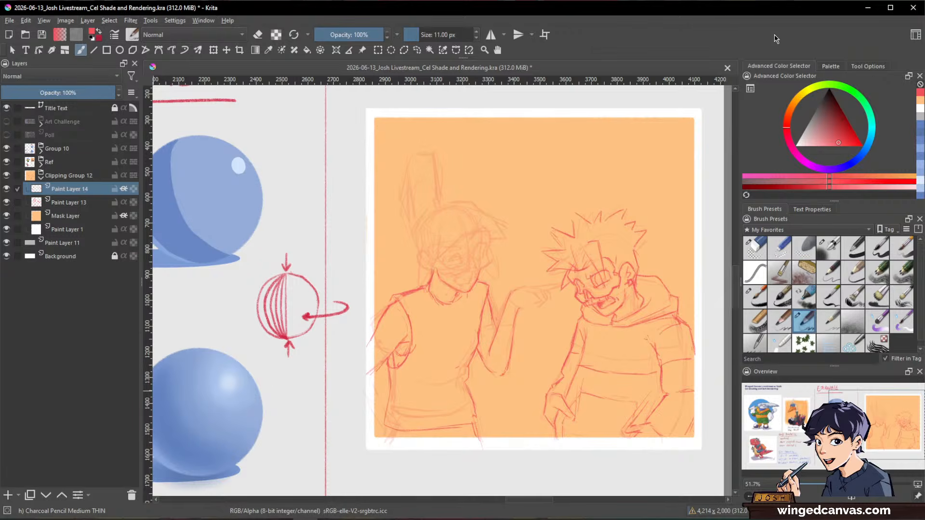
drag(586, 275, 661, 283)
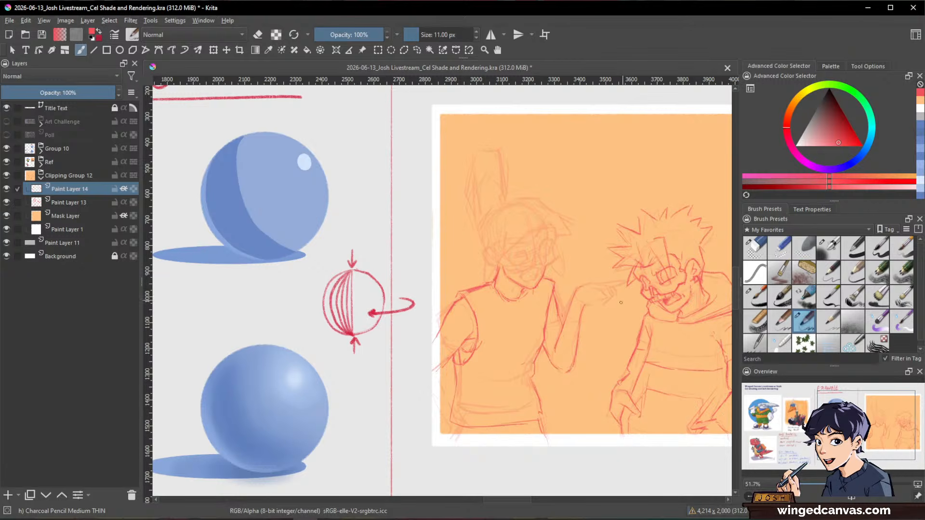
key(space)
drag(568, 297, 667, 309)
drag(667, 309, 619, 333)
key(ctrl+space)
drag(619, 333, 619, 301)
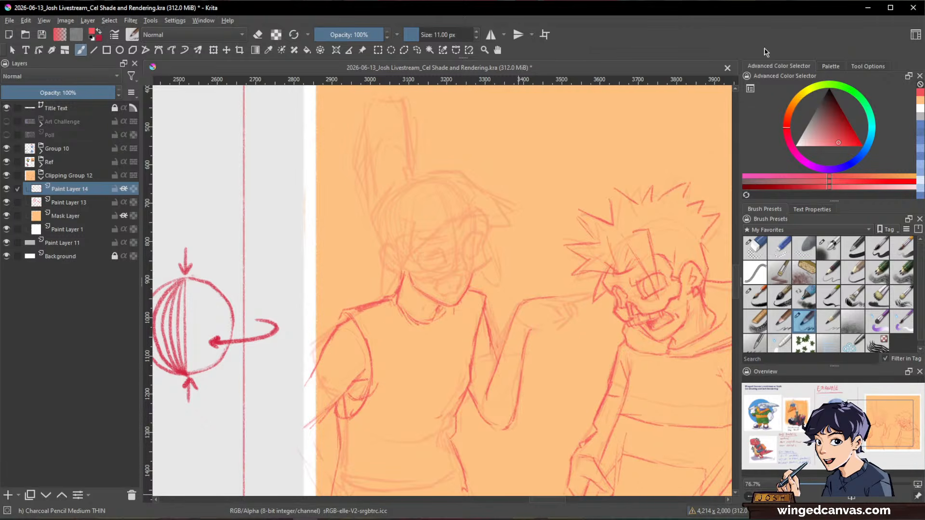
key(space)
drag(612, 303, 646, 260)
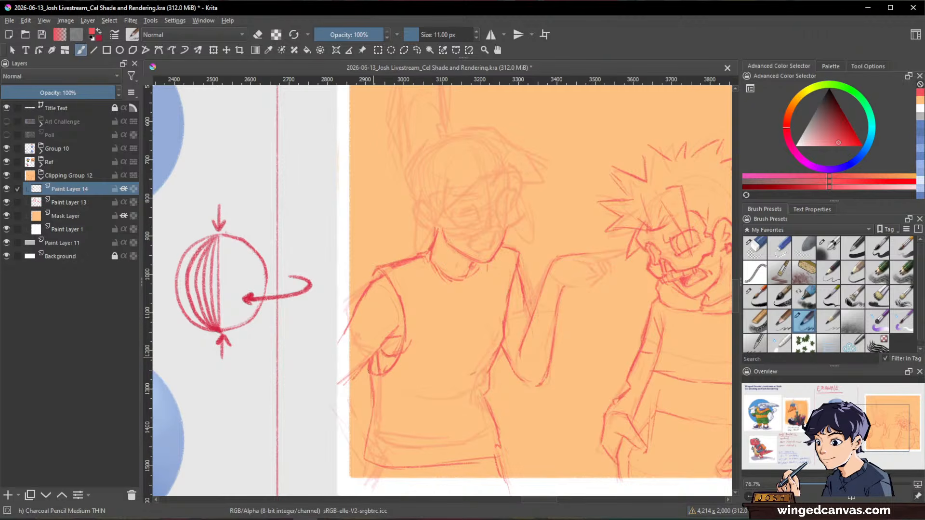
key(slash)
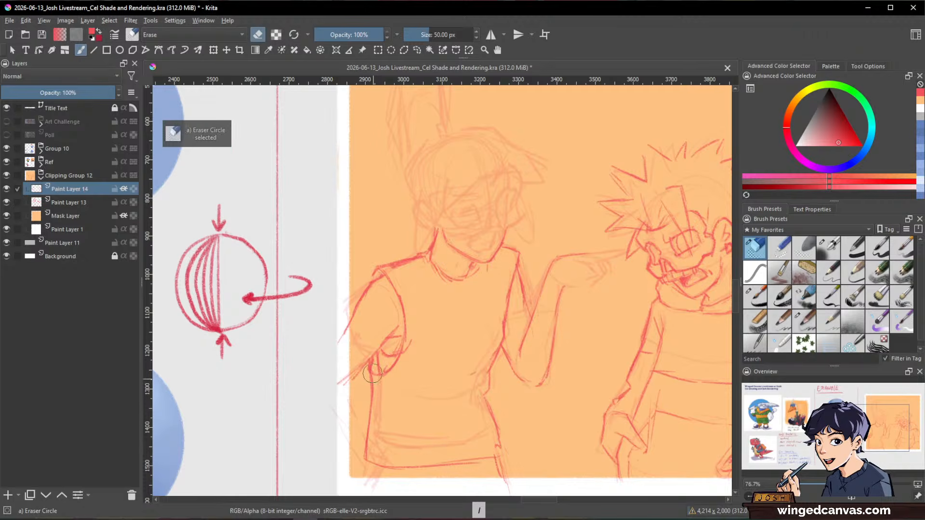
drag(371, 381, 366, 411)
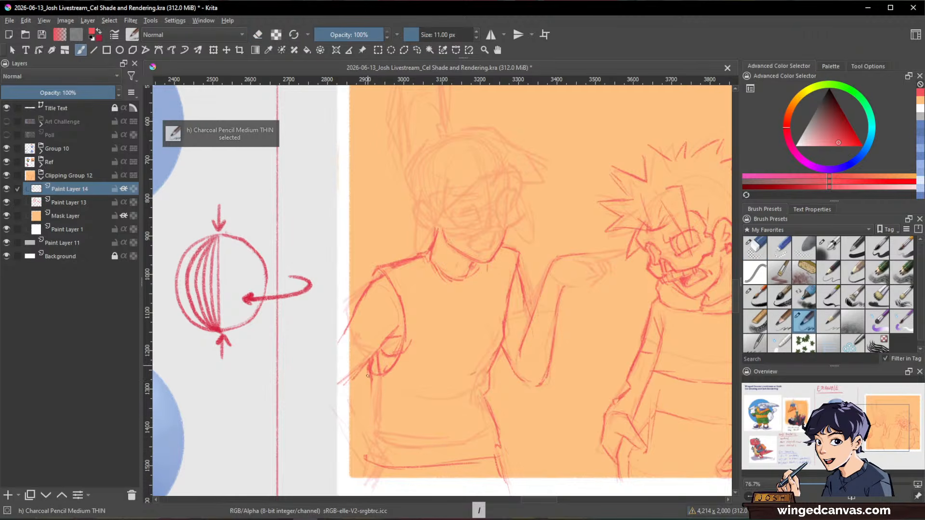
key(ctrl+z)
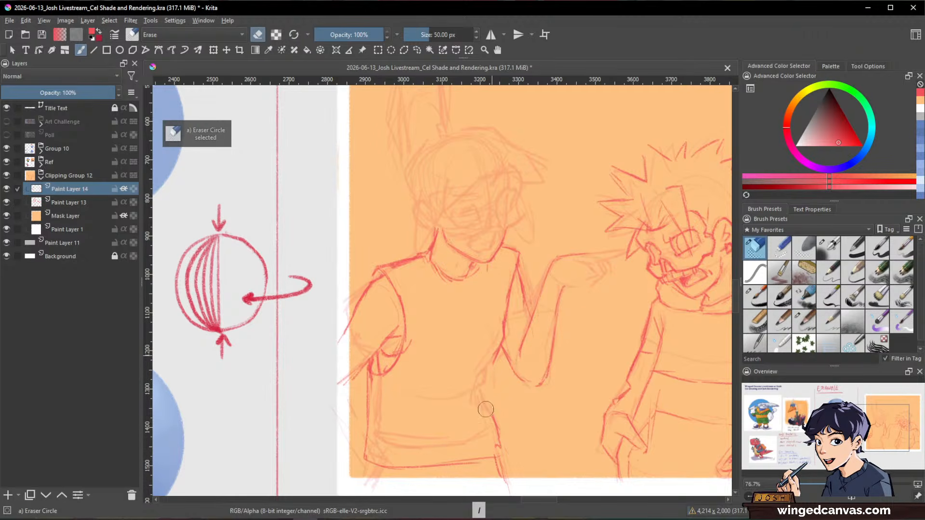
- Erase the pinched waist on the tank top's inner side and redraw that side as a straighter line down to the hem
key(slash)
drag(504, 338, 495, 431)
key(slash)
mouse_move(498, 345)
mouse_down()
mouse_move(502, 299)
mouse_move(493, 373)
mouse_move(507, 323)
mouse_up()
key(slash)
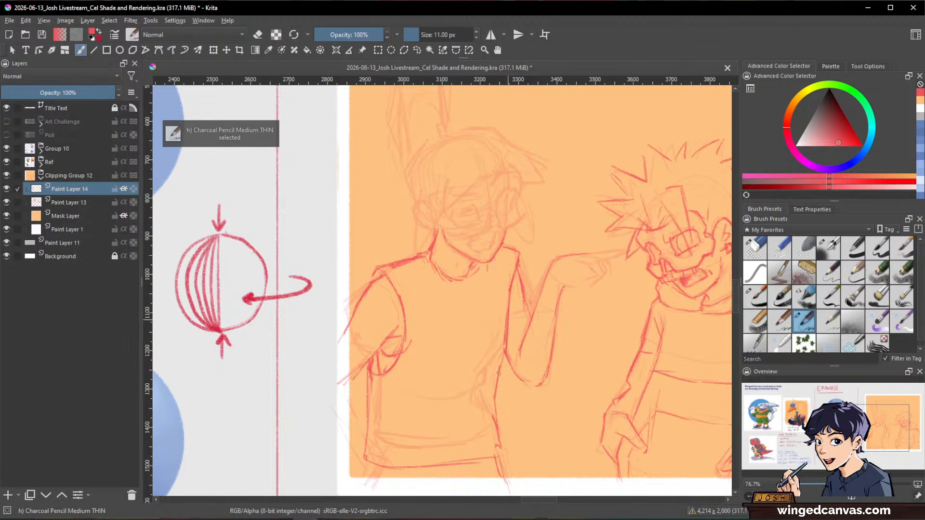
mouse_move(503, 357)
mouse_down()
mouse_move(495, 392)
mouse_move(504, 454)
mouse_move(495, 419)
mouse_up()
key(slash)
key(slash)
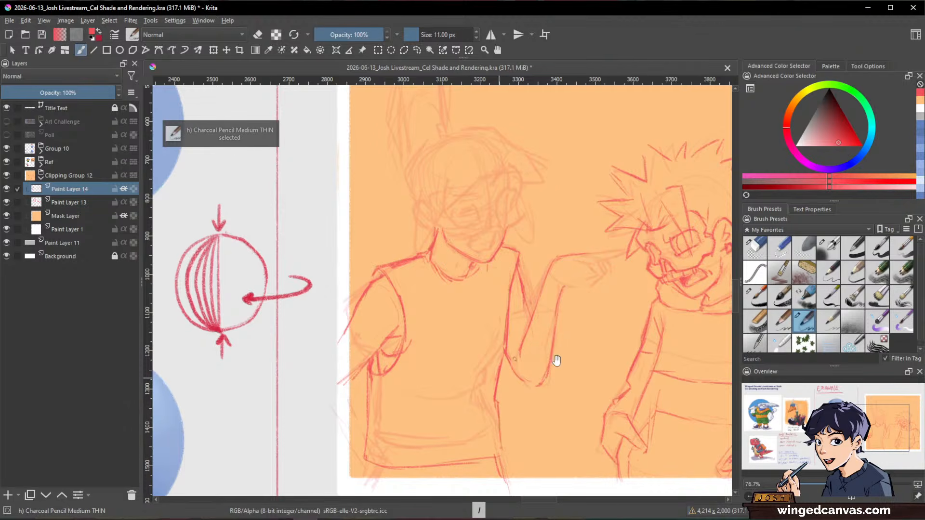
- Draw a light horizontal line across the waist of the left figure's tank top
drag(553, 361, 568, 362)
drag(422, 399, 469, 404)
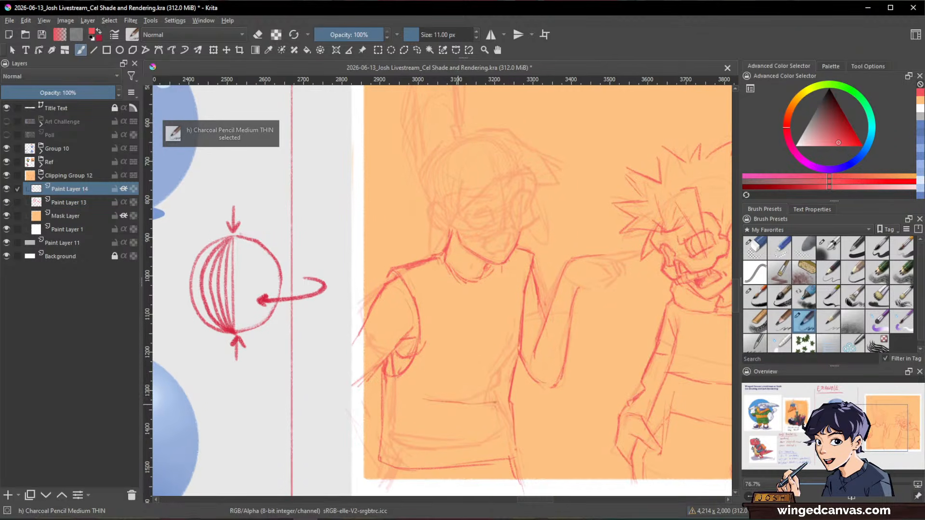
mouse_move(600, 383)
mouse_down()
mouse_move(617, 346)
mouse_move(584, 394)
mouse_move(564, 393)
mouse_up()
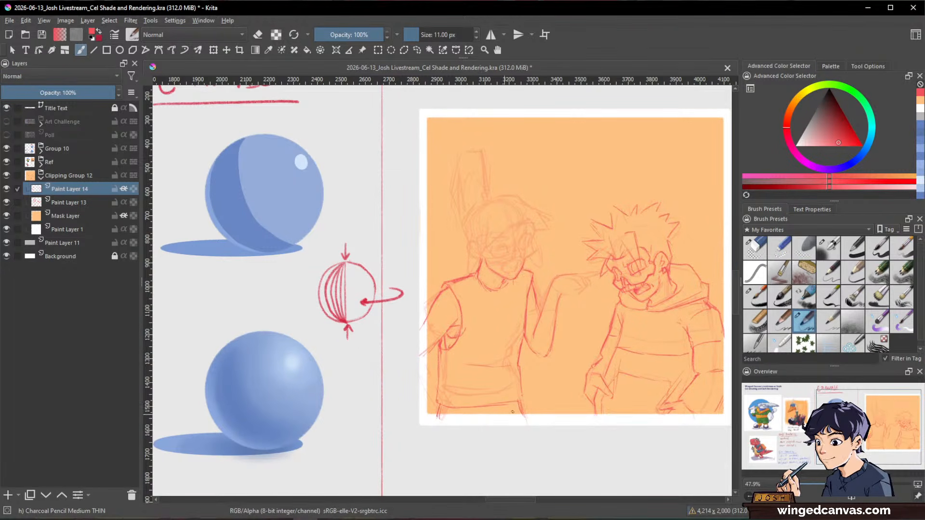
- Draw the upper edge of the left figure's raised hand, with the index finger extended toward the right figure's face
drag(667, 378, 580, 294)
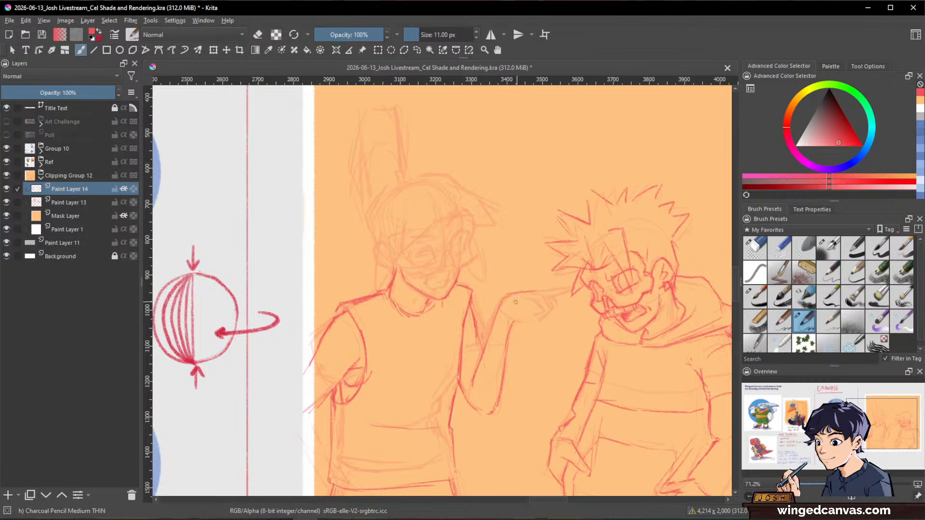
drag(516, 302, 531, 305)
key(slash)
key(slash)
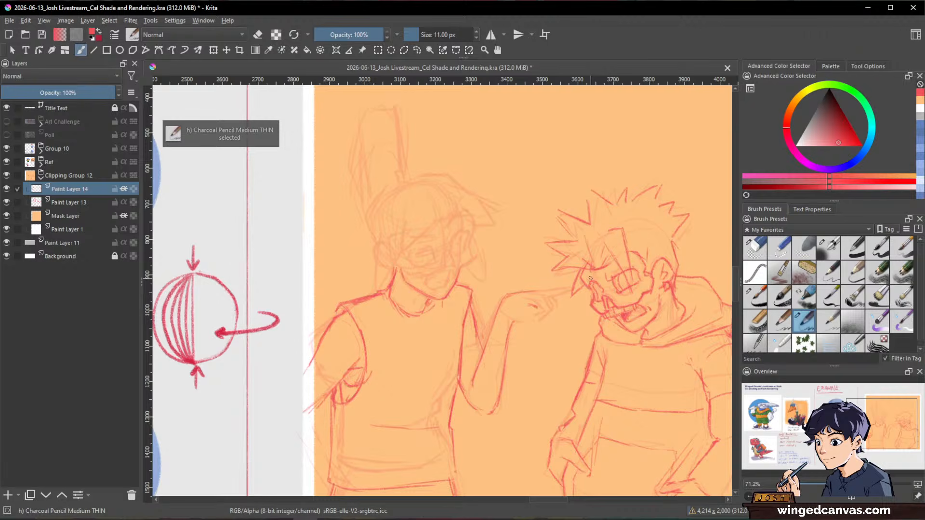
key(slash)
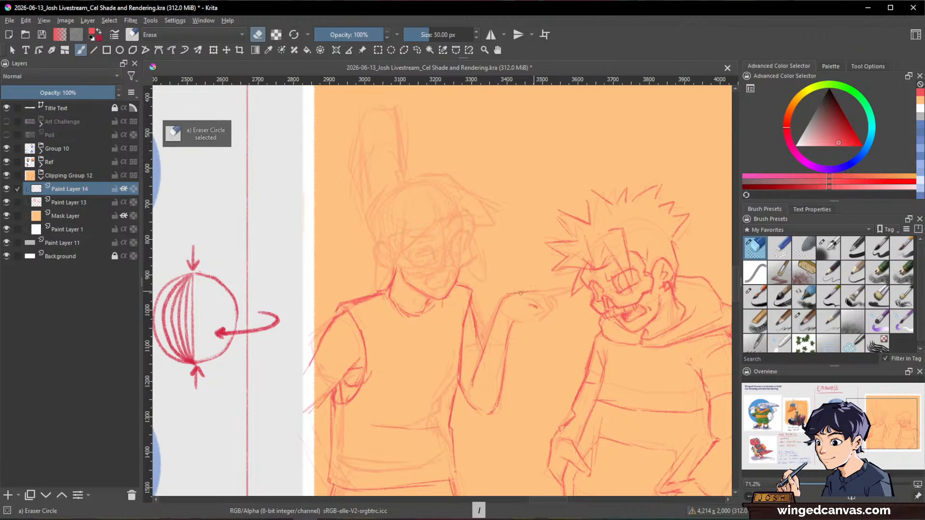
key(slash)
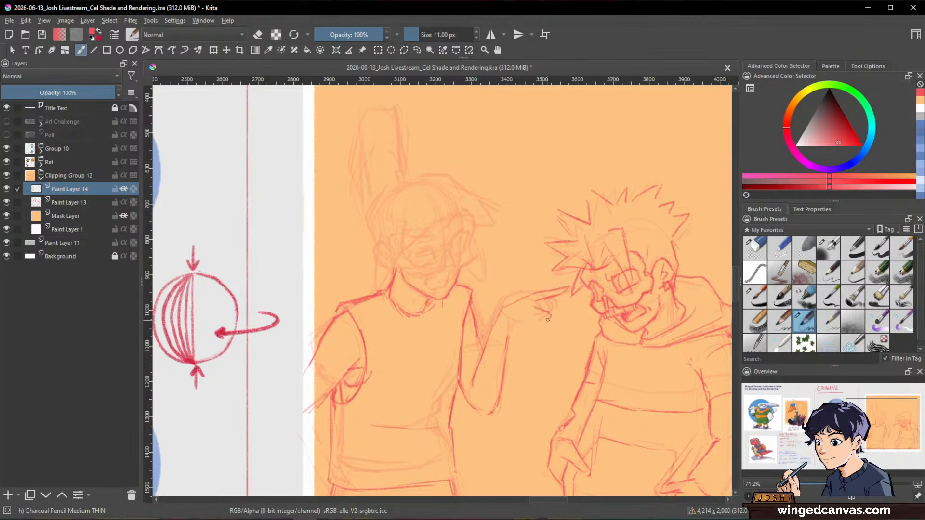
- Draw the curled fingers beneath the extended index finger of the left figure's raised hand, erasing stray lines between strokes
drag(549, 318, 529, 318)
key(slash)
mouse_move(550, 316)
mouse_down()
mouse_move(517, 313)
mouse_move(553, 310)
mouse_up()
key(slash)
key(slash)
key(slash)
key(slash)
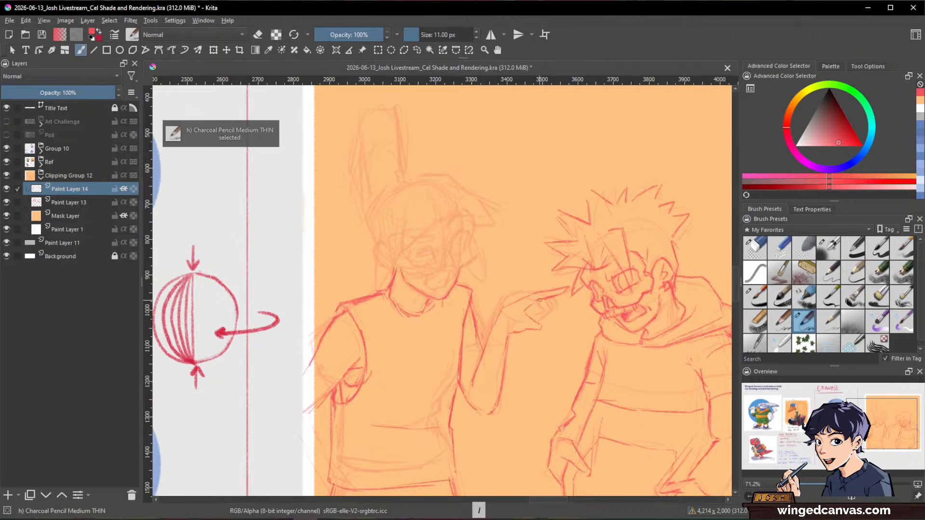
- Refine the curled fingers and draw the lower edge of the raised hand from the fingertips to the wrist
key(e)
key(e)
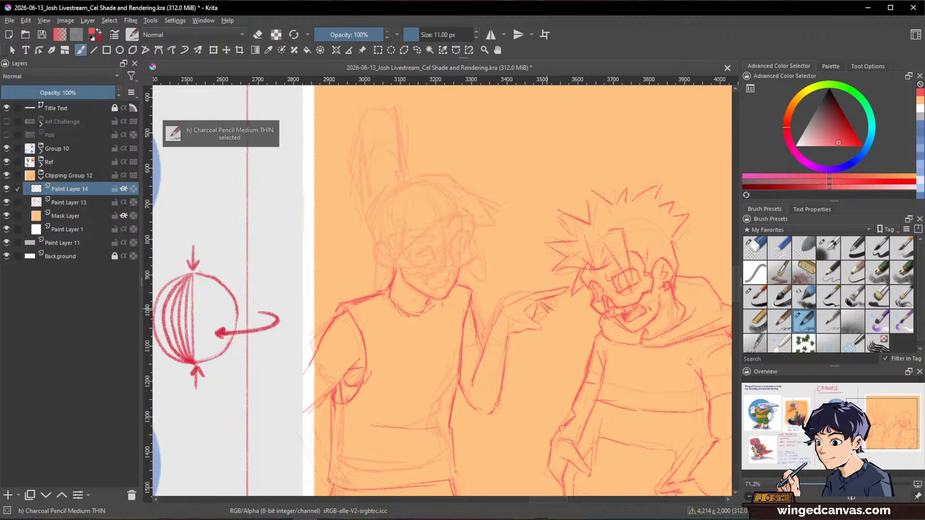
key(e)
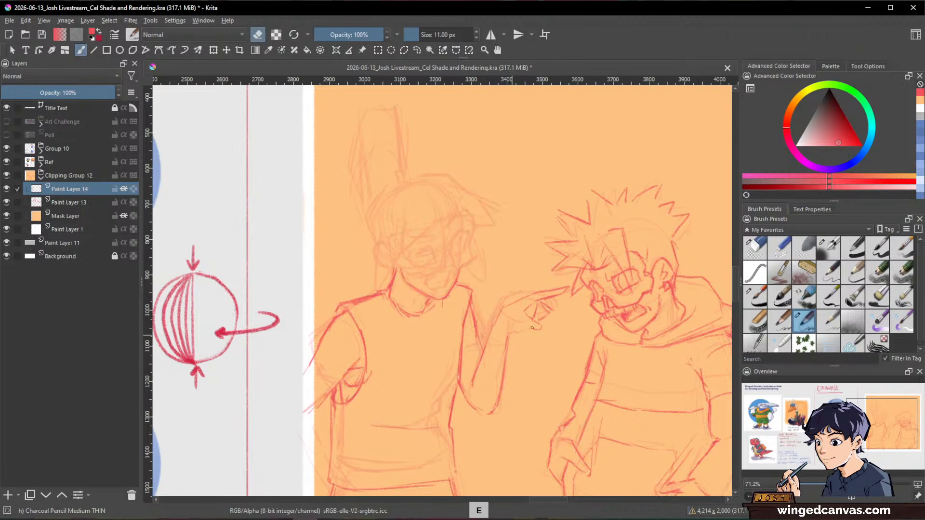
key(e)
key(e)
key(e)
mouse_move(542, 321)
mouse_down()
mouse_move(543, 331)
mouse_move(527, 327)
mouse_up()
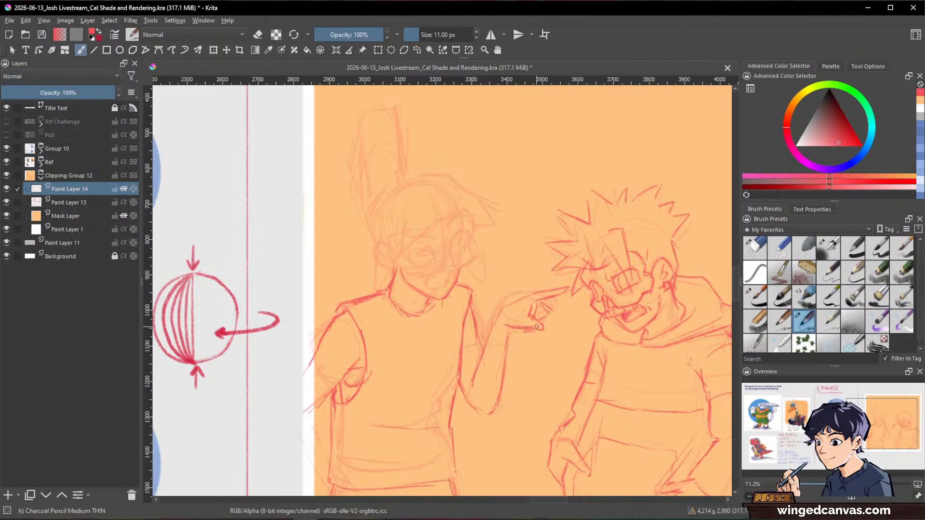
- Erase the old outlines of the left figure's raised forearm between the wrist and the elbow
key(slash)
drag(516, 332, 535, 333)
key(slash)
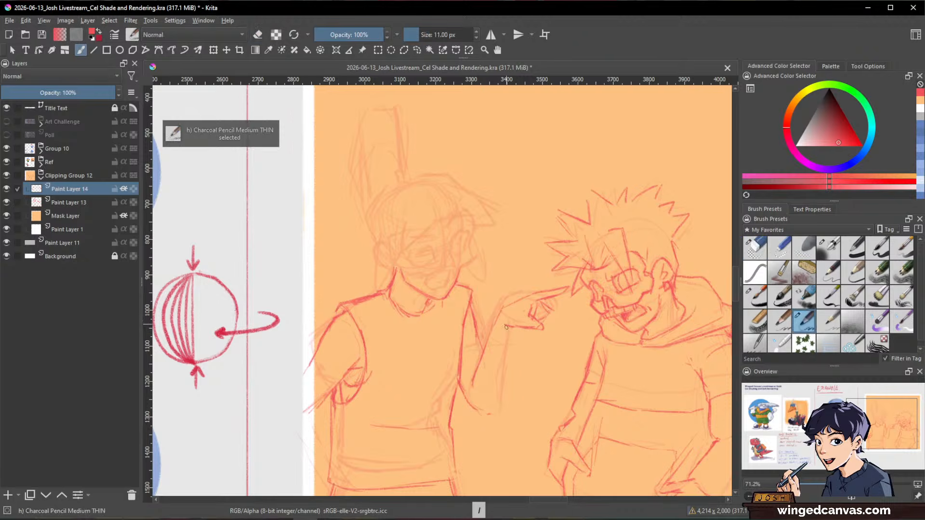
key(slash)
mouse_move(476, 380)
mouse_down()
mouse_move(483, 339)
mouse_move(476, 320)
mouse_up()
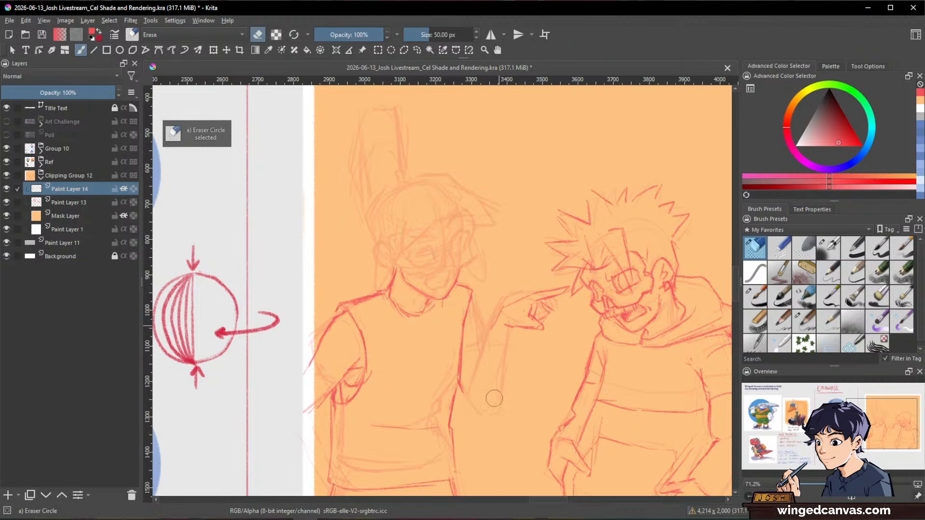
key(slash)
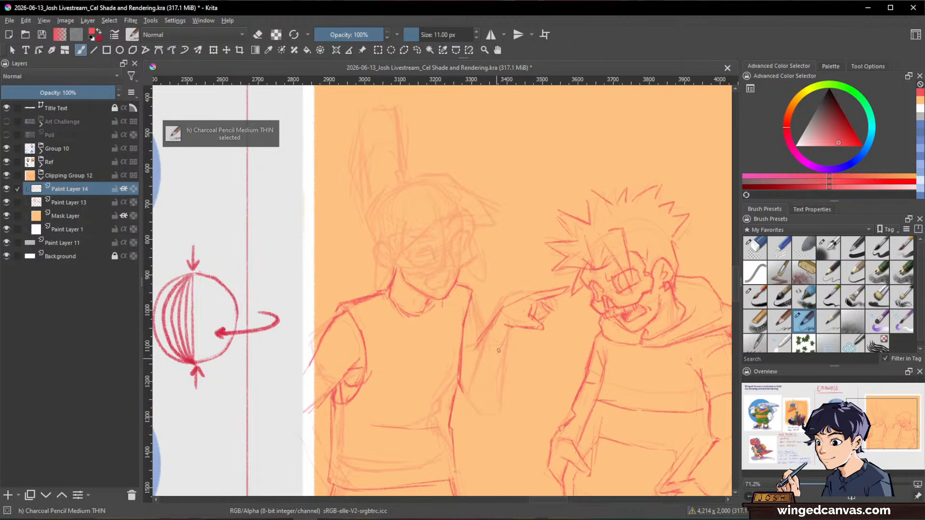
- Redraw the raised forearm with tapered outlines from wrist to elbow, and clean up the lines where the arm meets the torso
mouse_move(505, 340)
mouse_down()
mouse_move(490, 384)
mouse_move(472, 403)
mouse_up()
drag(487, 331, 463, 366)
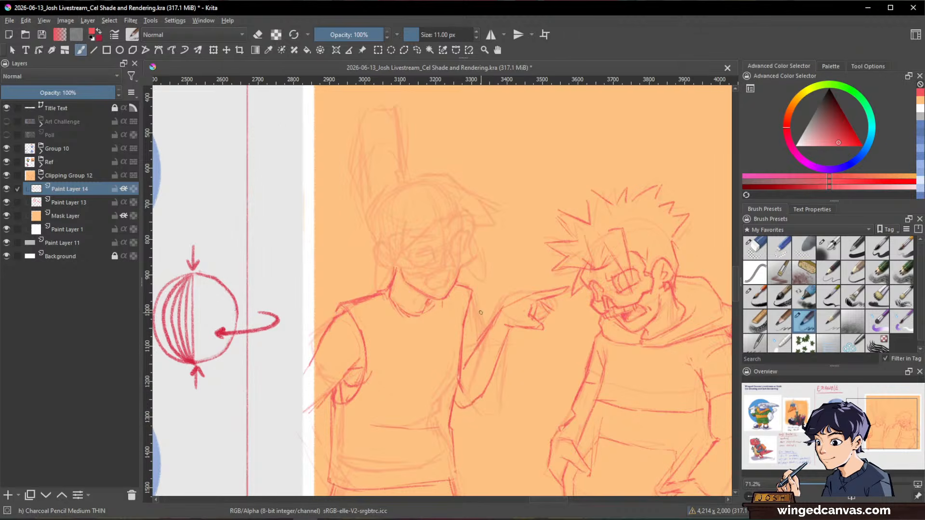
drag(471, 303, 463, 366)
key(slash)
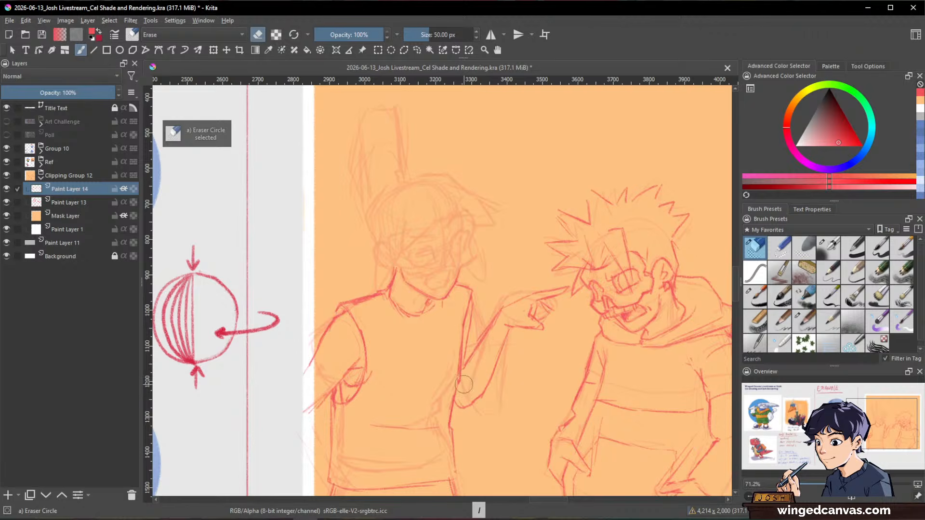
key(slash)
key(slash)
key(slash)
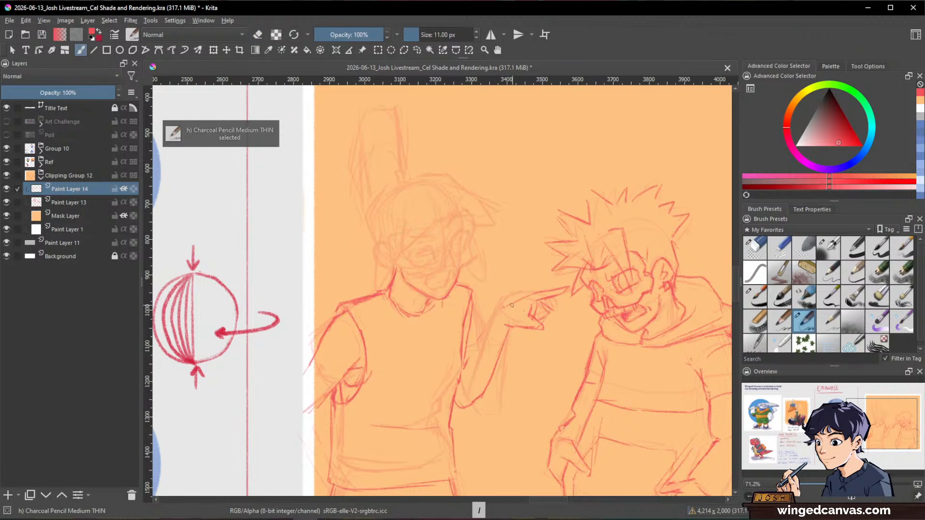
- Select the raised forearm and hand, move and rotate them slightly toward the right figure's face, and redraw the upper arm to reconnect the elbow
scroll(646, 325, down, 4)
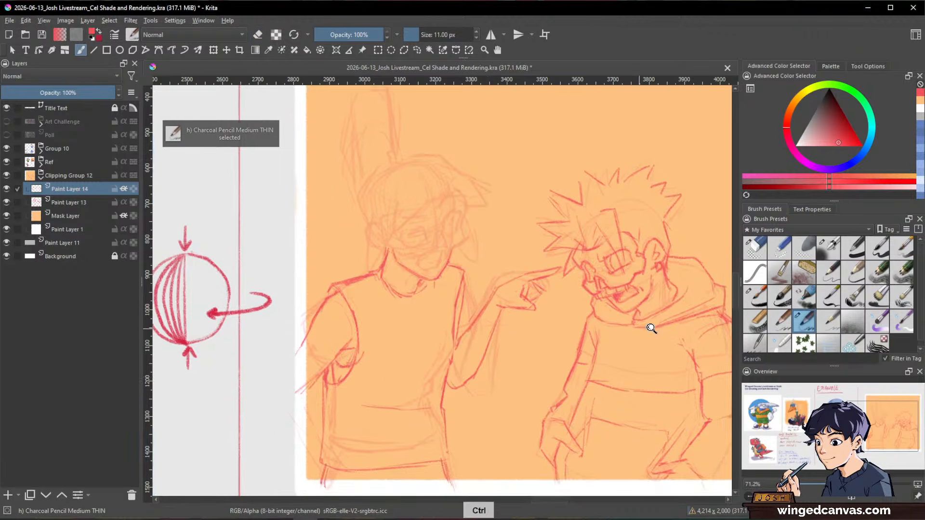
drag(644, 359, 637, 337)
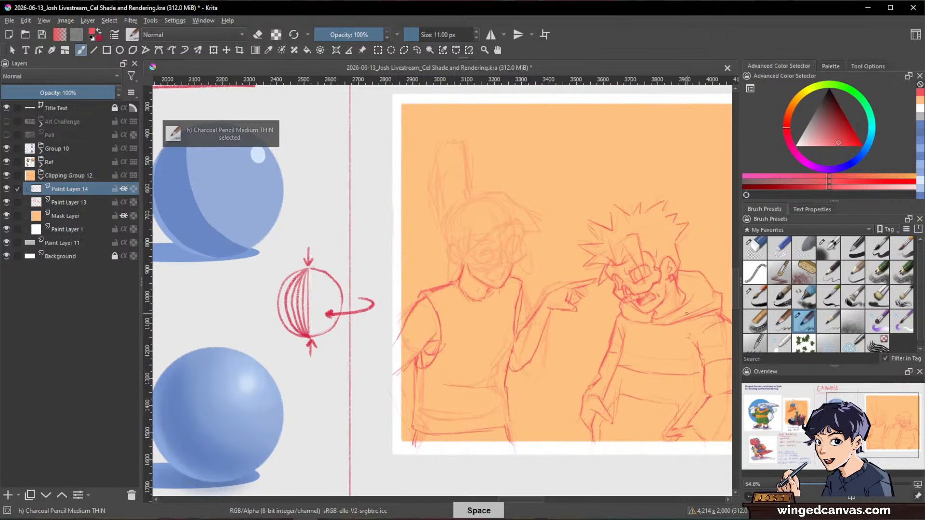
key(l)
key(ctrl+t)
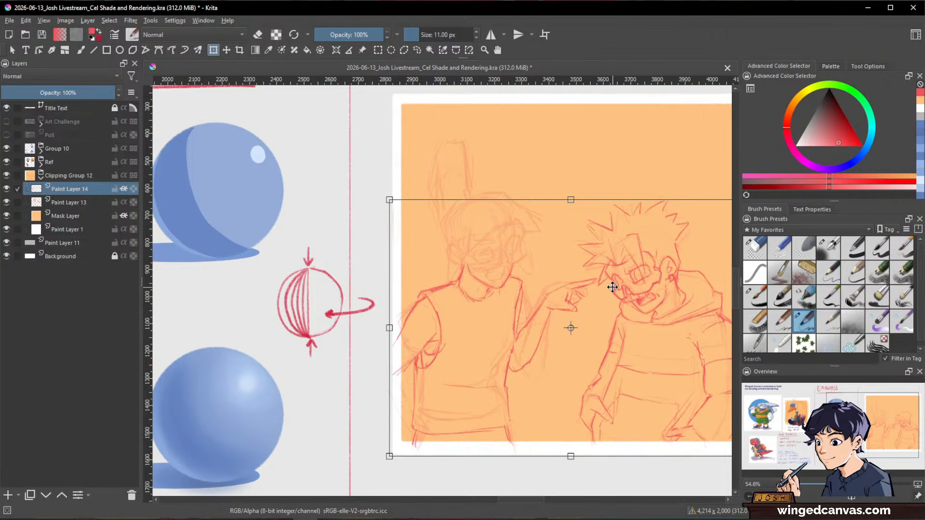
key(l)
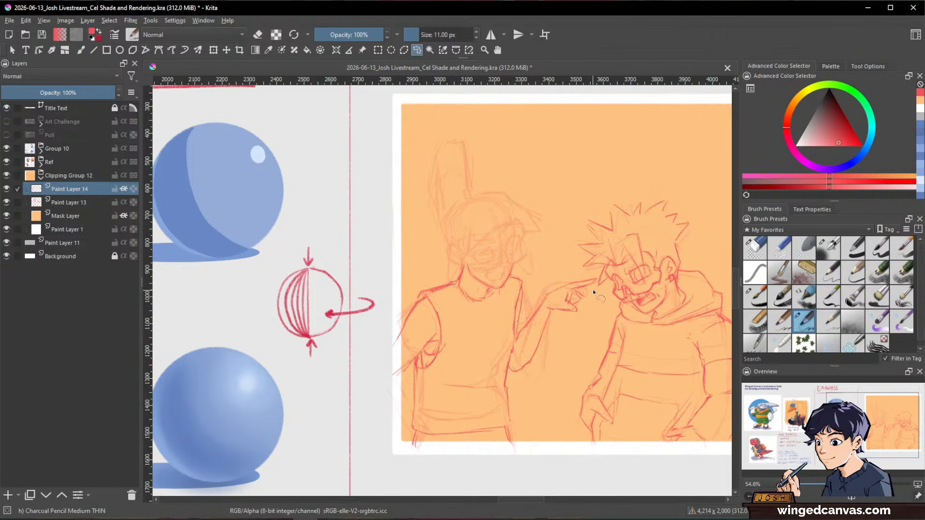
mouse_move(594, 289)
mouse_down()
mouse_move(588, 267)
mouse_move(524, 312)
mouse_move(524, 387)
mouse_move(598, 308)
mouse_up()
key(ctrl+t)
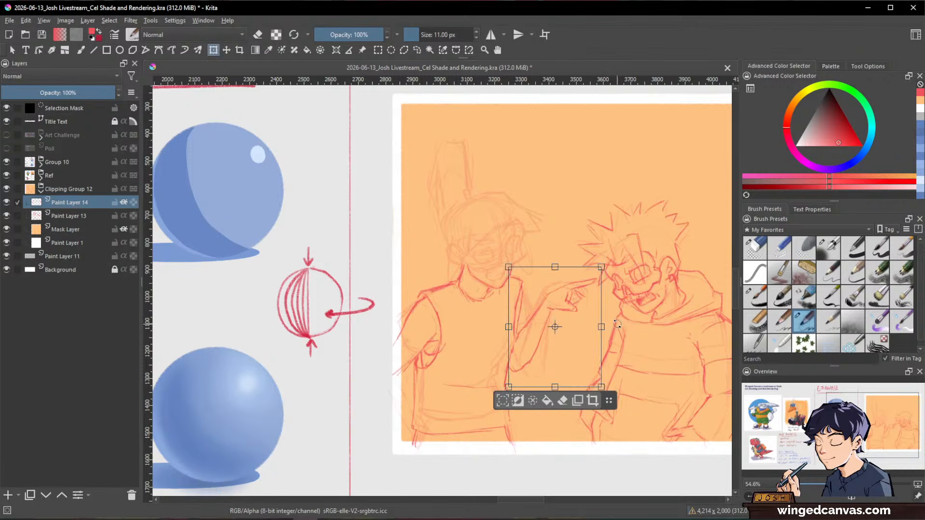
drag(583, 331, 593, 325)
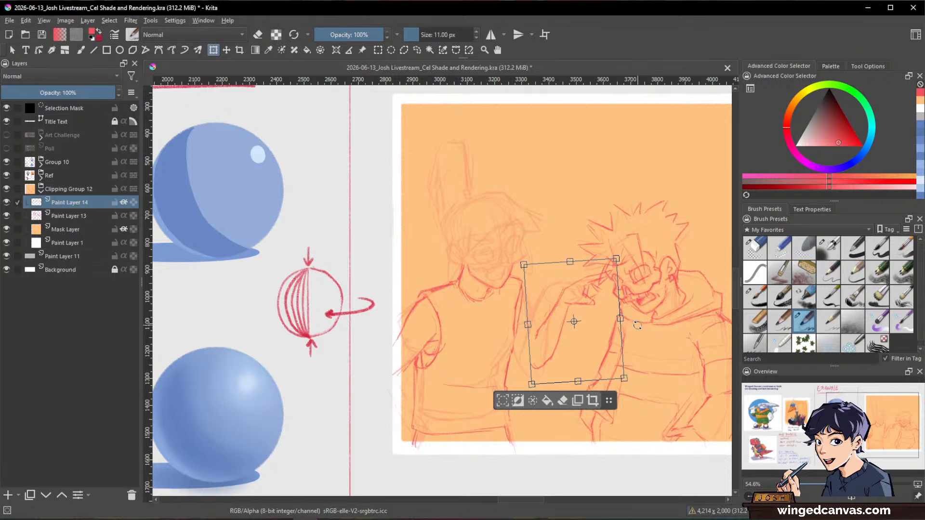
drag(596, 335, 599, 337)
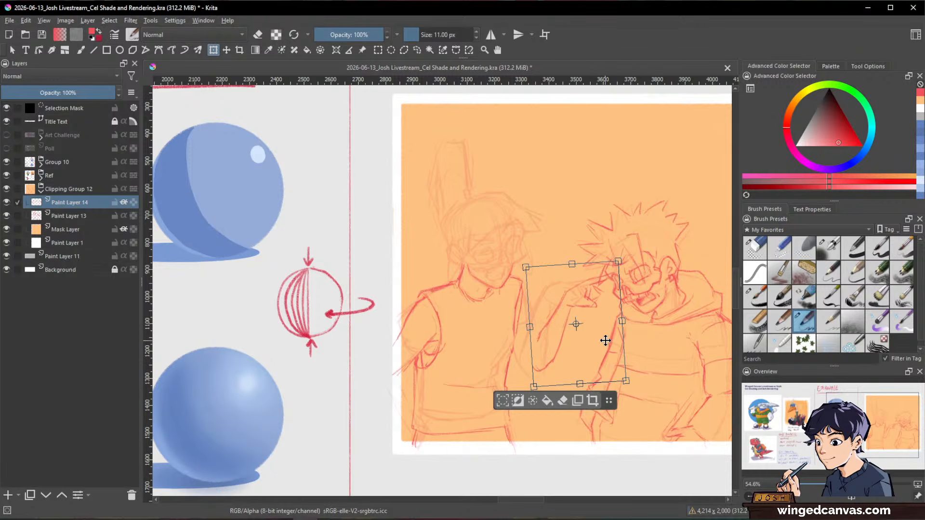
key(Return)
key(ctrl+shift+a)
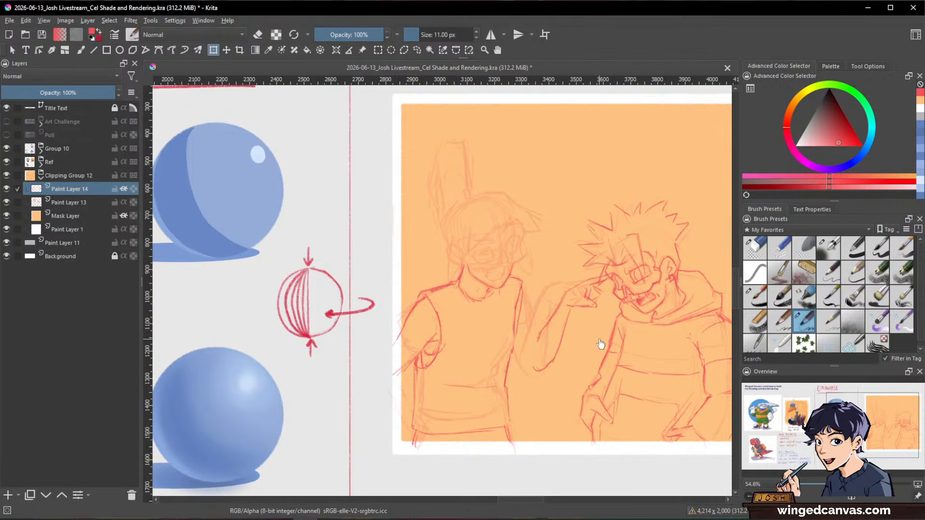
key(b)
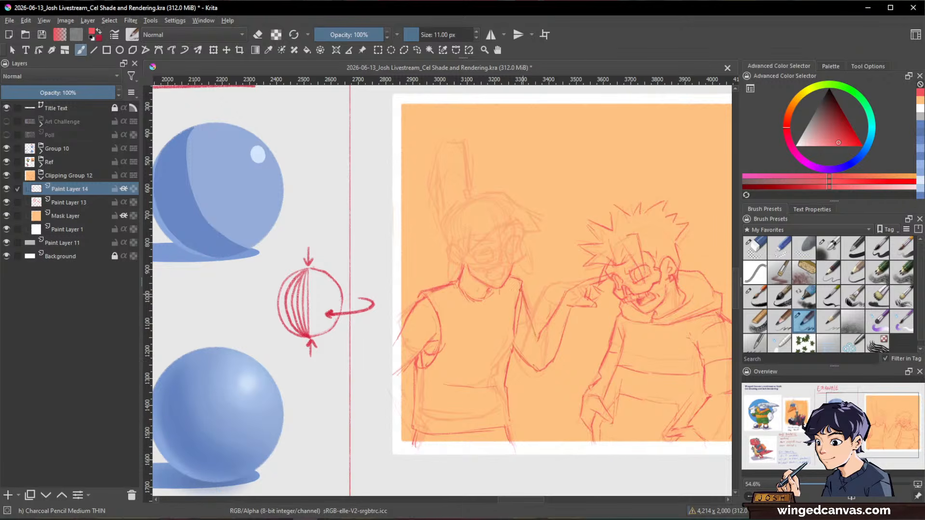
- Draw the left figure's far face contour and hairline, plus a curved line across the lower face from ear to cheek
drag(627, 242, 642, 252)
drag(568, 237, 566, 219)
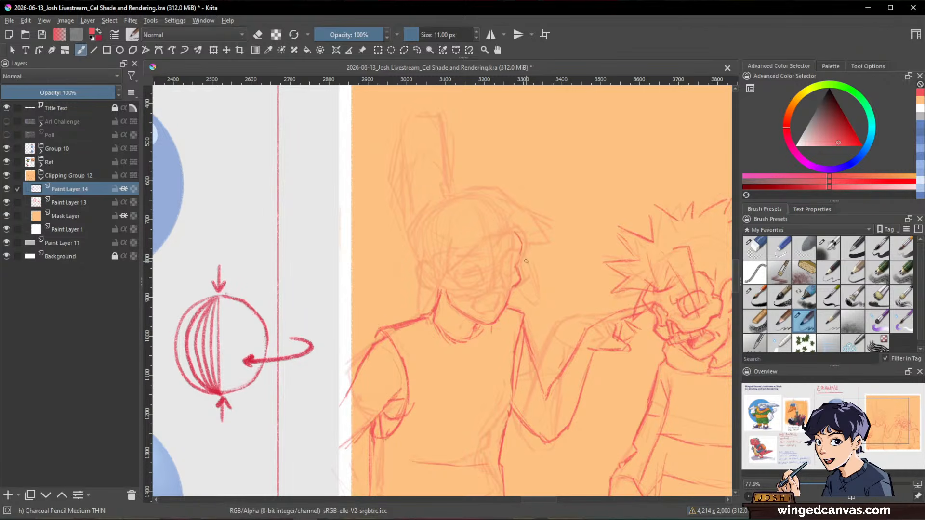
drag(569, 242, 569, 237)
drag(578, 246, 617, 272)
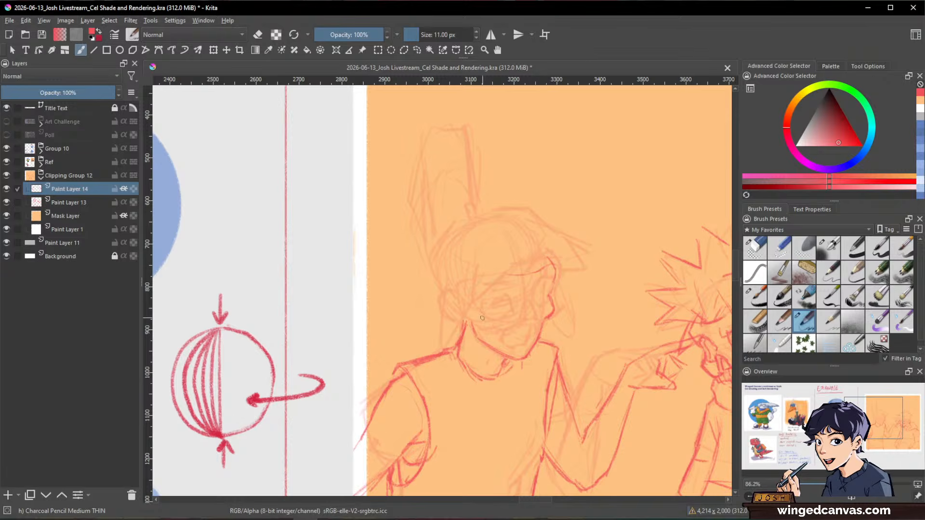
mouse_move(472, 321)
mouse_down()
mouse_move(488, 332)
mouse_move(550, 318)
mouse_up()
- Draw the left figure's far eye outline and nose beside the far face contour, cleaning up overlapping lines with the eraser
key(slash)
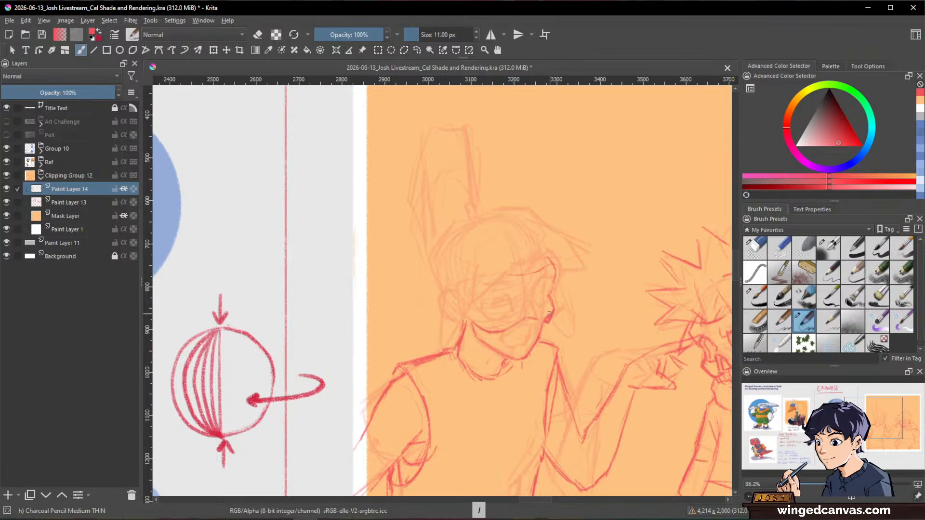
key(slash)
key(e)
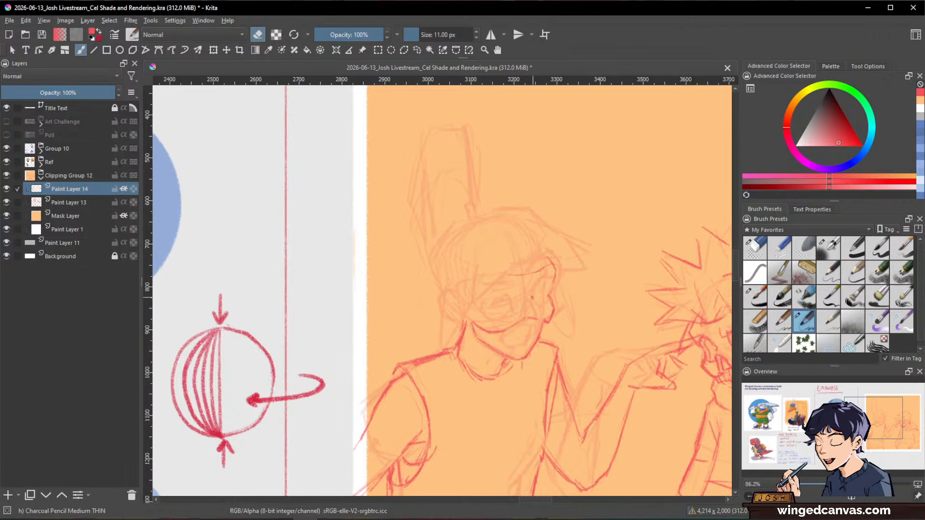
key(e)
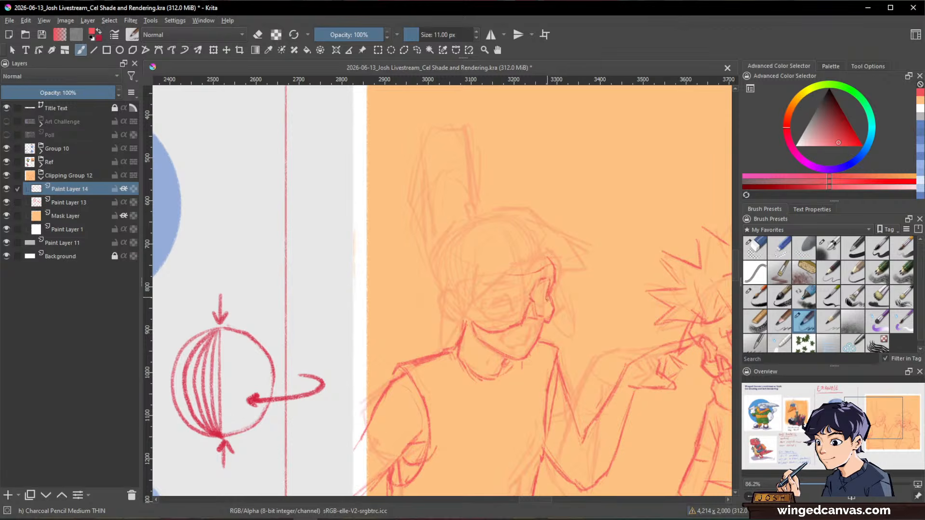
- Sketch the left figure's near eye shape, erase the first version and redraw its outline
drag(614, 258, 554, 212)
key(slash)
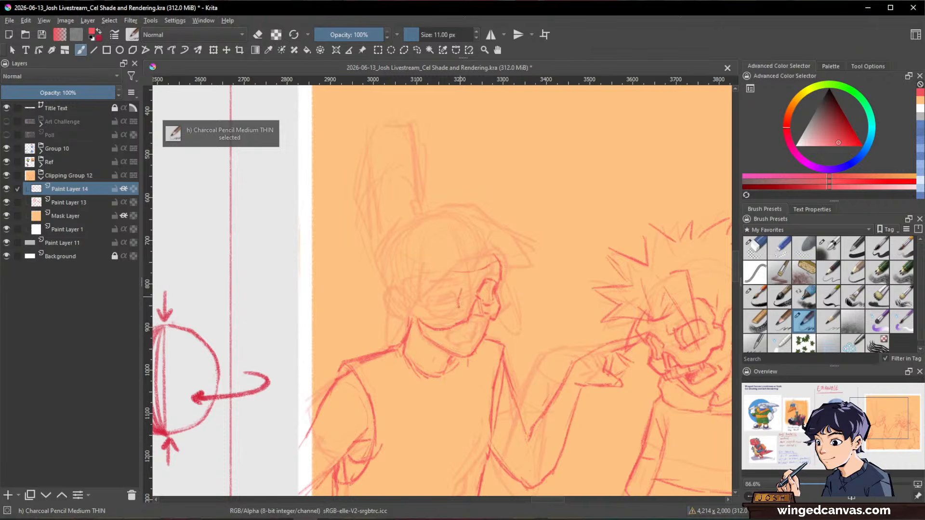
drag(571, 291, 527, 294)
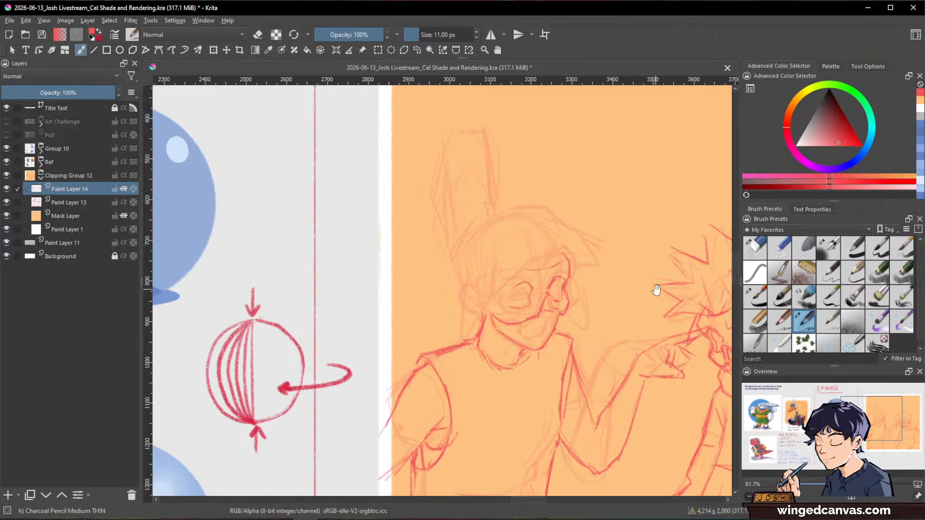
mouse_move(656, 289)
mouse_down()
mouse_move(629, 244)
mouse_move(679, 318)
mouse_move(596, 315)
mouse_move(516, 207)
mouse_move(505, 213)
mouse_up()
key(slash)
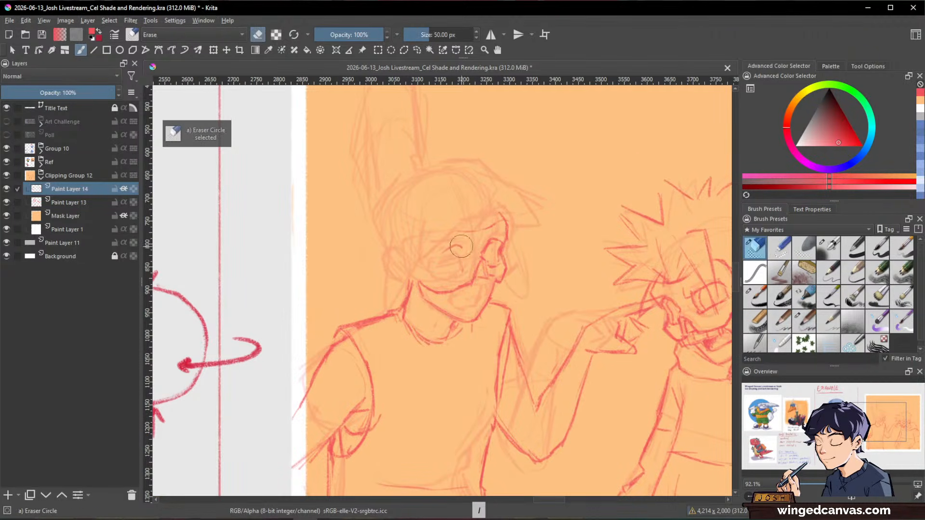
key(slash)
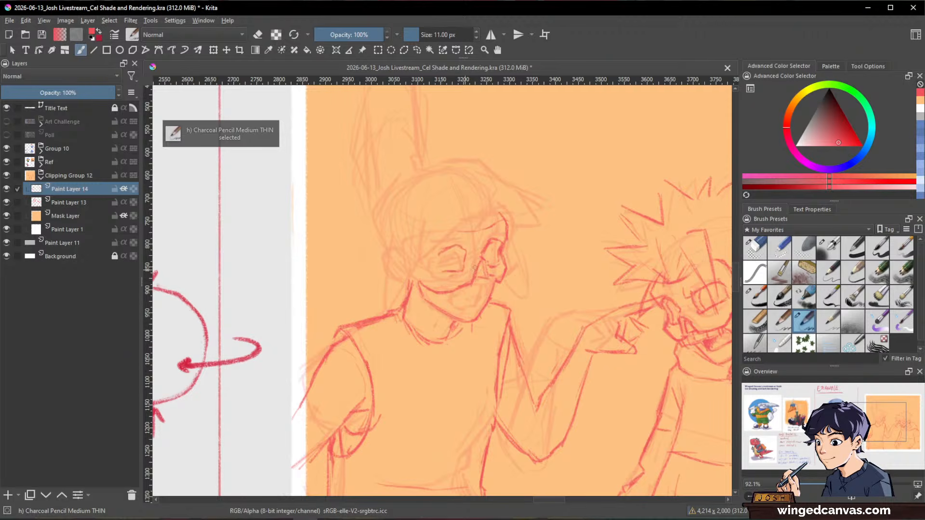
- Rework the near eye into a rounded outline with a curved lower edge, and touch up the far eye's inner line
key(slash)
key(slash)
key(slash)
key(slash)
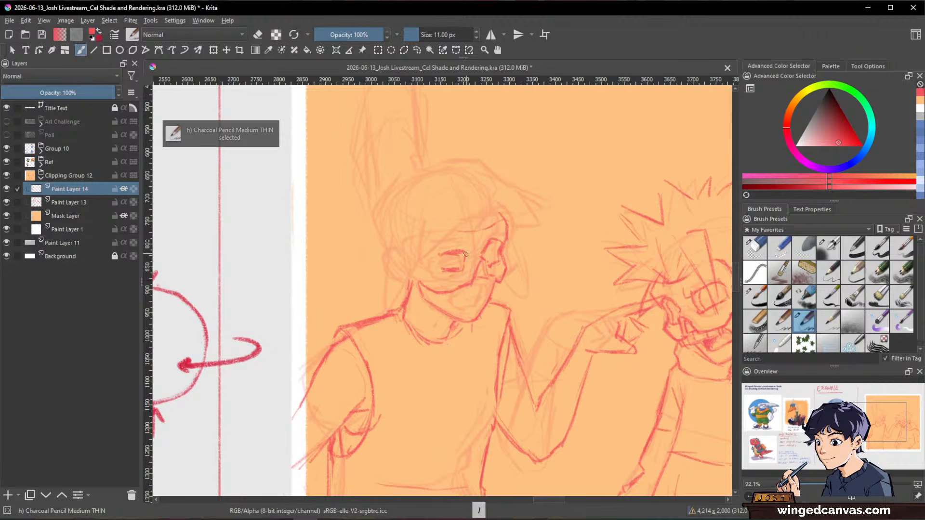
key(slash)
key(slash)
mouse_move(440, 249)
mouse_down()
mouse_move(464, 247)
mouse_move(450, 265)
mouse_up()
key(slash)
key(slash)
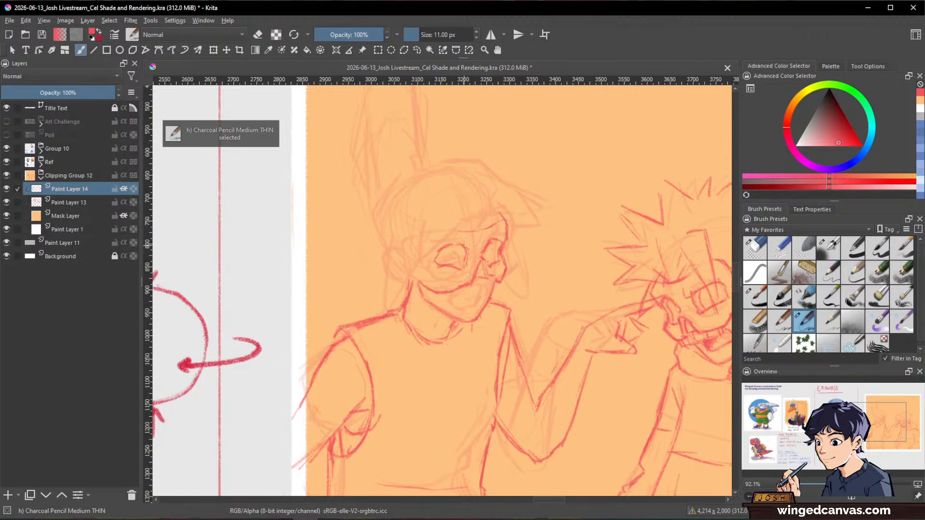
drag(498, 242, 495, 259)
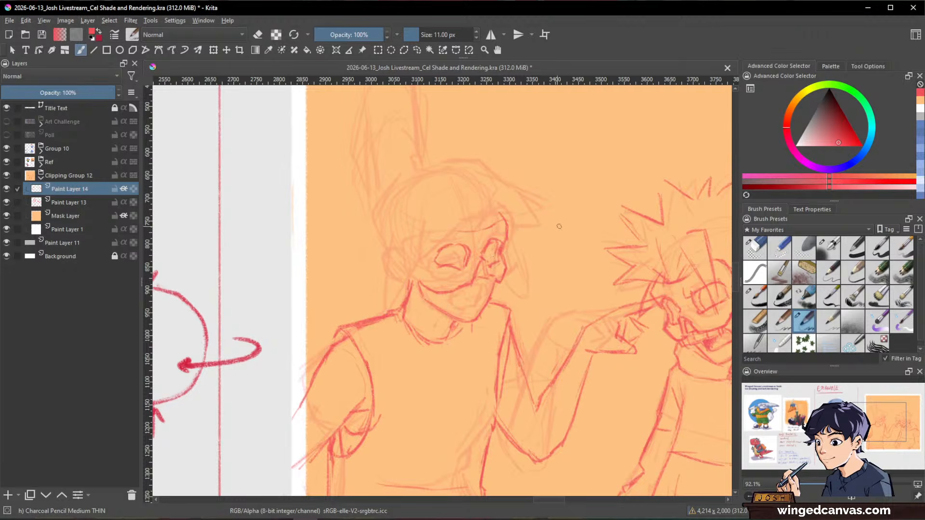
- Sketch the left figure's open mouth between the nose and chin, cleaning up its edge with the eraser
mouse_move(633, 285)
mouse_down()
mouse_move(580, 315)
mouse_move(621, 302)
mouse_move(569, 274)
mouse_move(605, 225)
mouse_up()
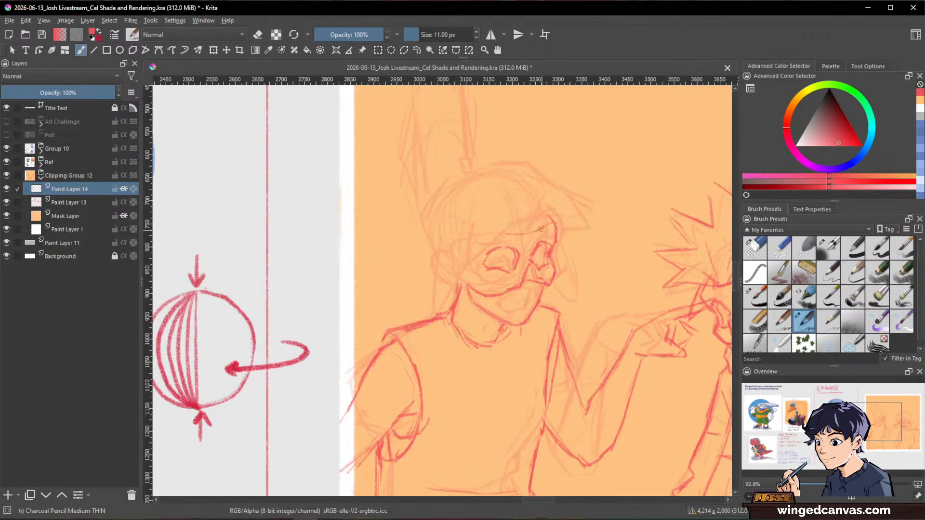
key(slash)
key(e)
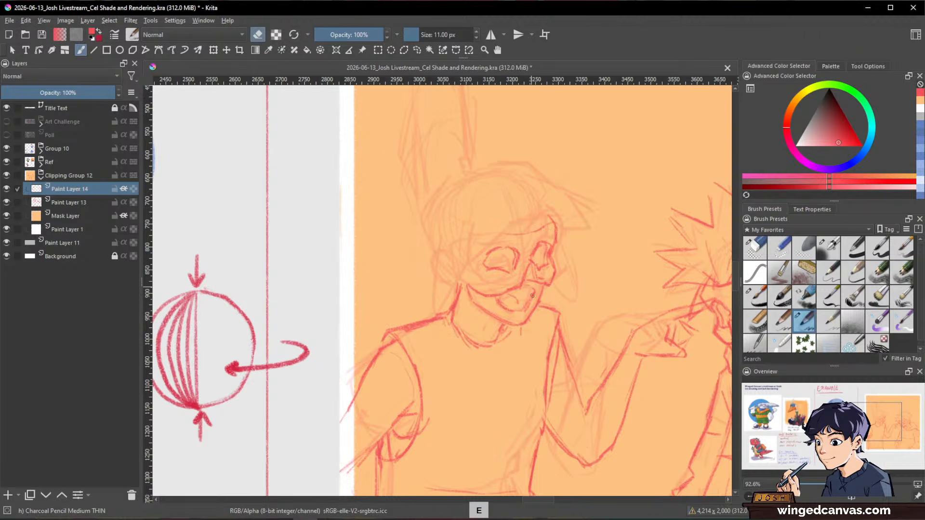
key(e)
mouse_move(530, 301)
mouse_down()
mouse_move(509, 303)
mouse_move(497, 296)
mouse_move(502, 313)
mouse_move(497, 299)
mouse_move(527, 304)
mouse_up()
key(e)
key(e)
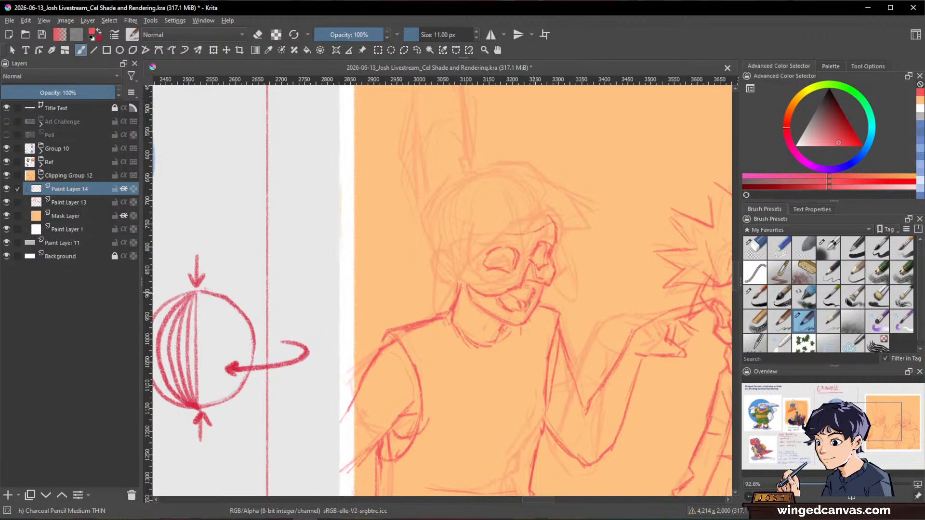
- Refine the left figure's mouth outline and add the tongue shape inside it, erasing stray lines
key(e)
key(e)
key(e)
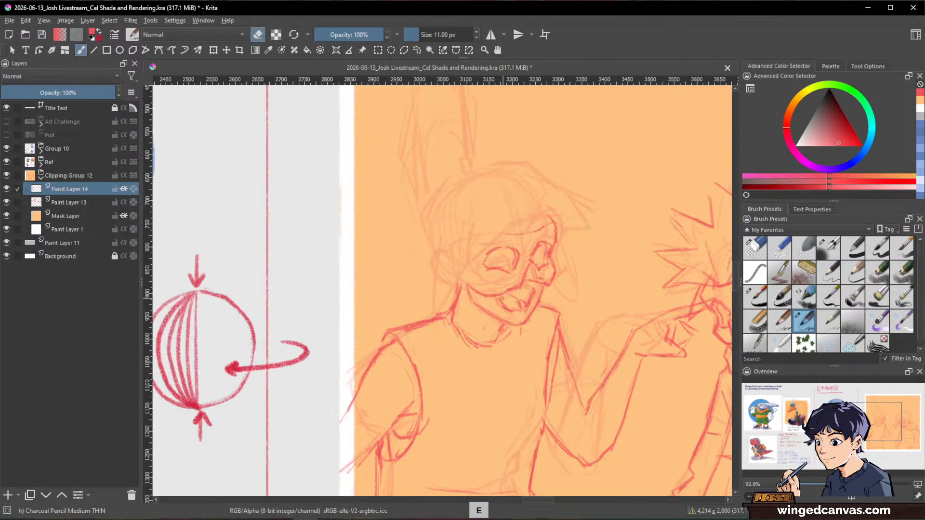
drag(512, 309, 530, 303)
key(e)
key(e)
key(e)
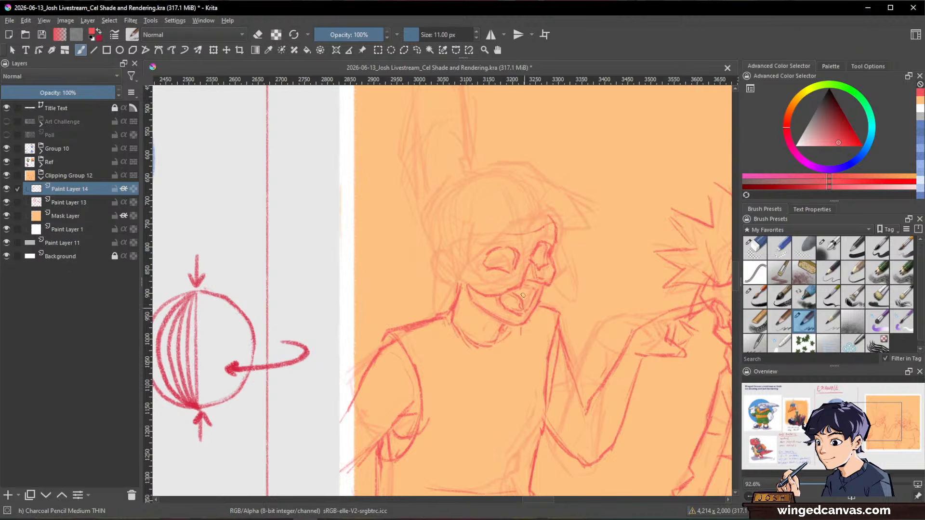
- Fill the left figure's mouth interior with solid red above the tongue and tidy its edges
drag(519, 289, 529, 298)
key(e)
key(e)
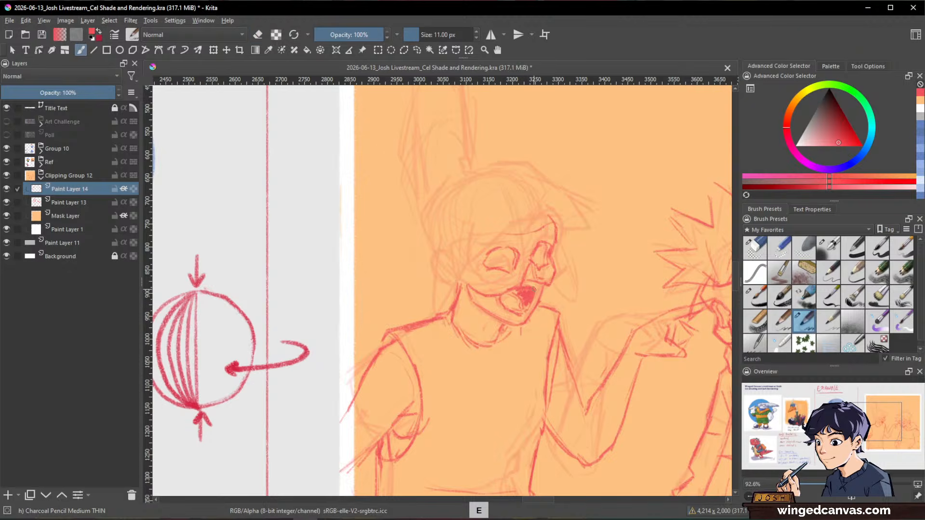
key(e)
key(e)
key(e)
key(e)
key(e)
key(e)
key(e)
- Rework the left figure's eye and nose lines, alternating pencil strokes with erasing
drag(669, 327, 602, 368)
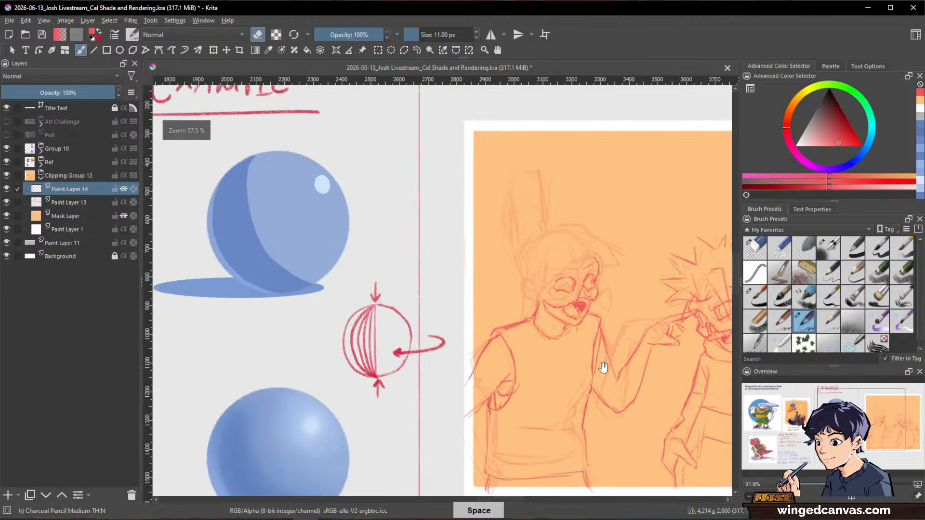
drag(677, 369, 586, 326)
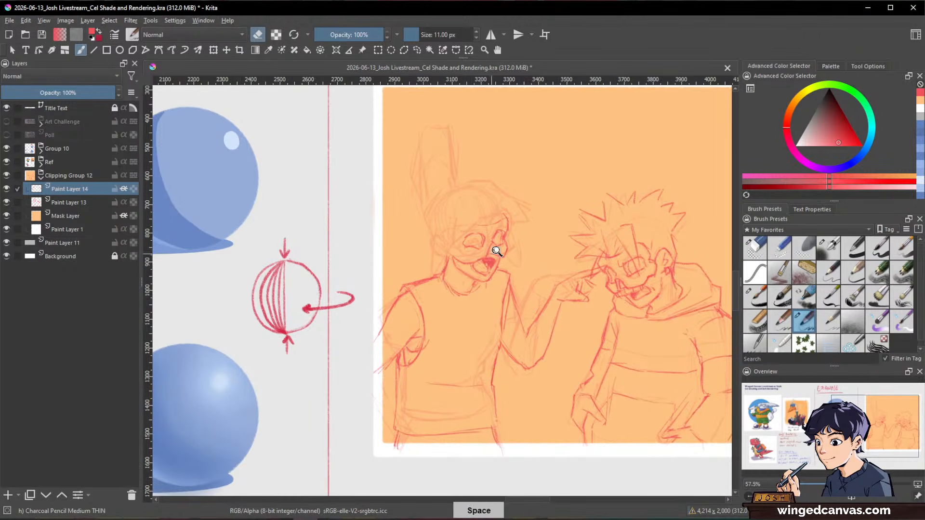
mouse_move(498, 250)
mouse_down()
mouse_move(506, 223)
mouse_move(476, 244)
mouse_move(476, 227)
mouse_move(466, 248)
mouse_move(510, 219)
mouse_move(495, 243)
mouse_up()
key(e)
key(e)
key(e)
key(e)
key(e)
key(e)
key(e)
key(e)
key(e)
key(e)
key(e)
drag(686, 327, 590, 368)
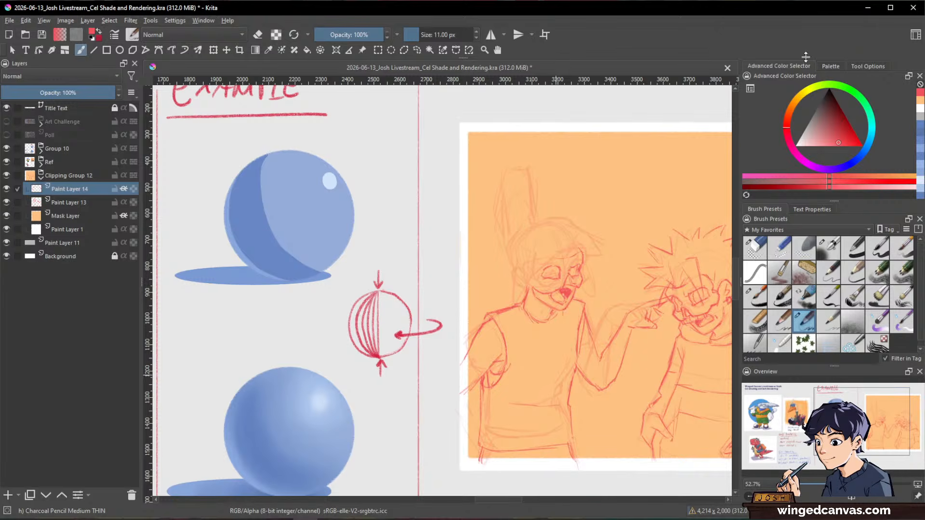
- Touch up the left figure's far brow and the contour beside the far eye, erasing overlapping lines
drag(643, 295, 657, 283)
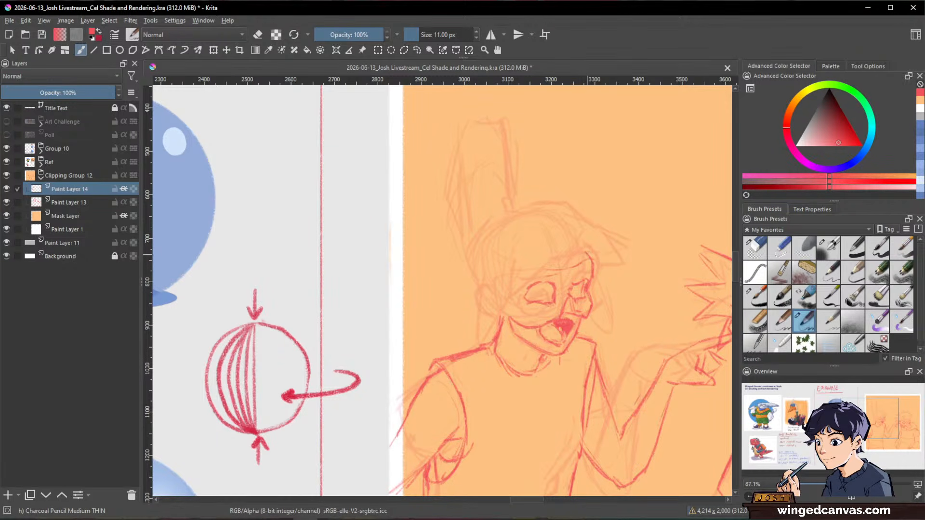
key(e)
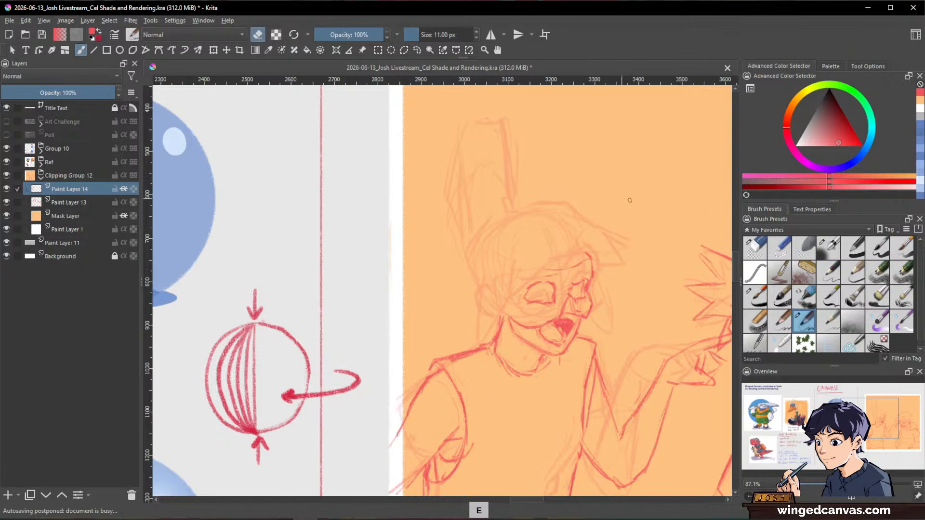
drag(630, 201, 530, 214)
key(e)
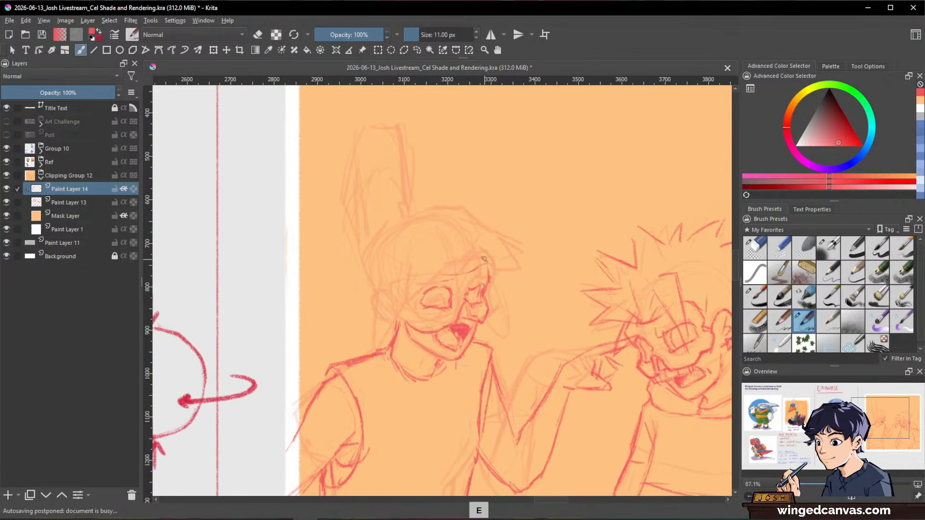
key(e)
key(e)
mouse_move(485, 295)
mouse_down()
mouse_move(485, 322)
mouse_move(486, 296)
mouse_move(554, 323)
mouse_up()
key(e)
key(e)
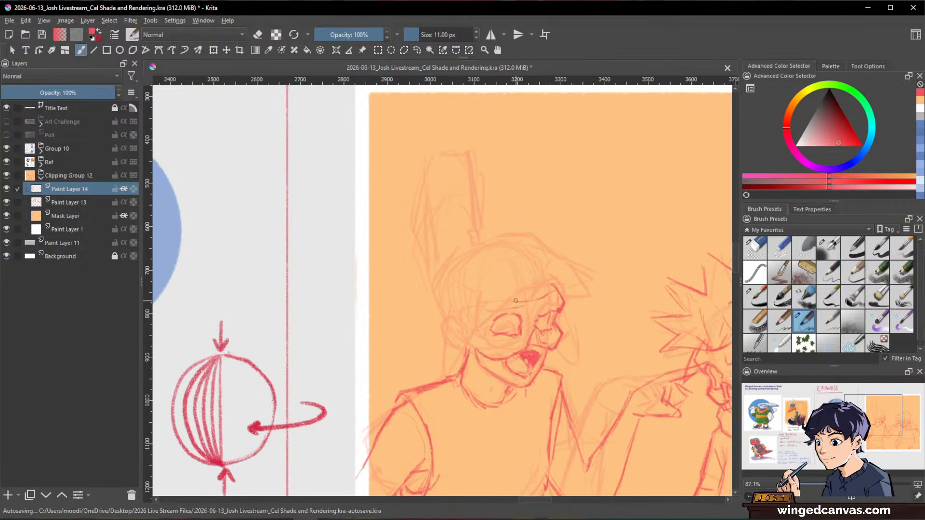
- Draw the left figure's near ear, then the sideburn line and the fringe sweeping across the forehead
mouse_move(472, 305)
mouse_down()
mouse_move(540, 299)
mouse_move(482, 299)
mouse_move(471, 312)
mouse_move(476, 336)
mouse_move(474, 321)
mouse_move(480, 345)
mouse_up()
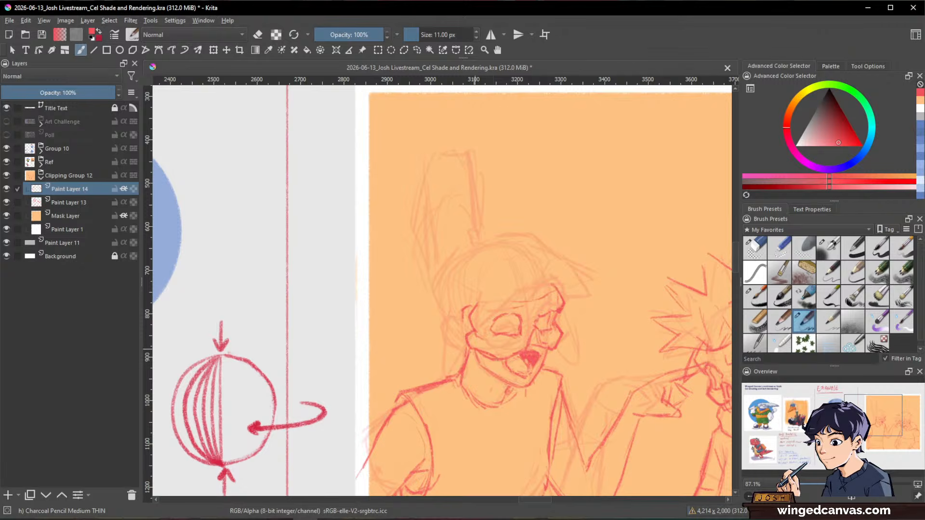
key(space)
drag(602, 299, 615, 296)
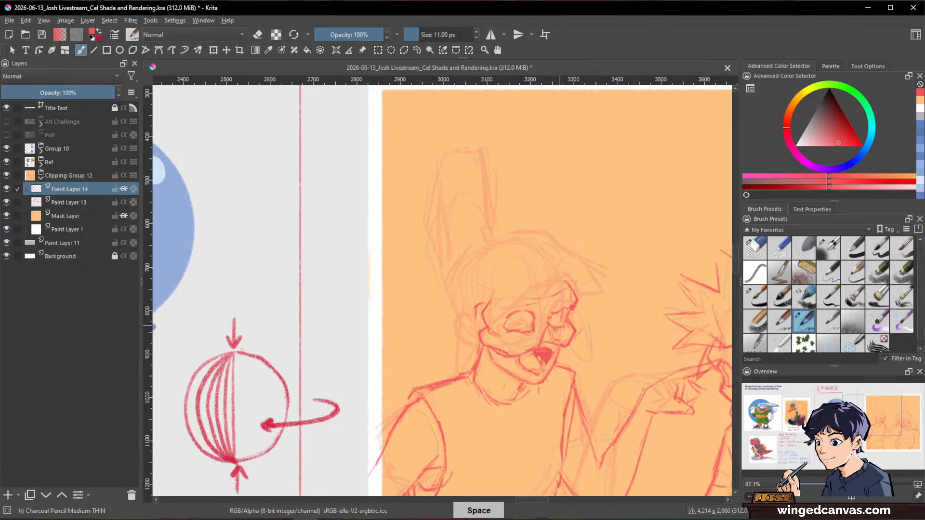
mouse_move(491, 287)
mouse_down()
mouse_move(491, 320)
mouse_move(554, 277)
mouse_up()
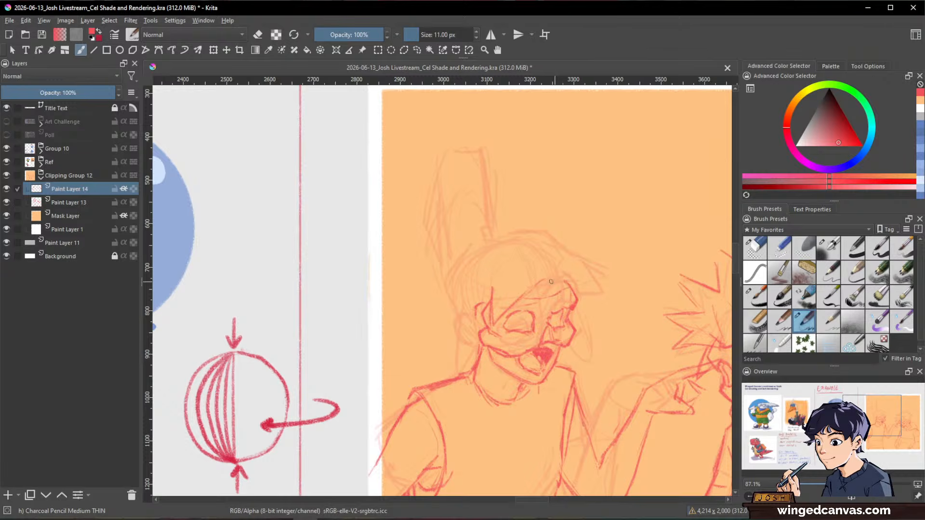
- Draw the fringe's peak and the pointed hair tuft jutting out beyond the left figure's far brow
scroll(562, 280, down, 3)
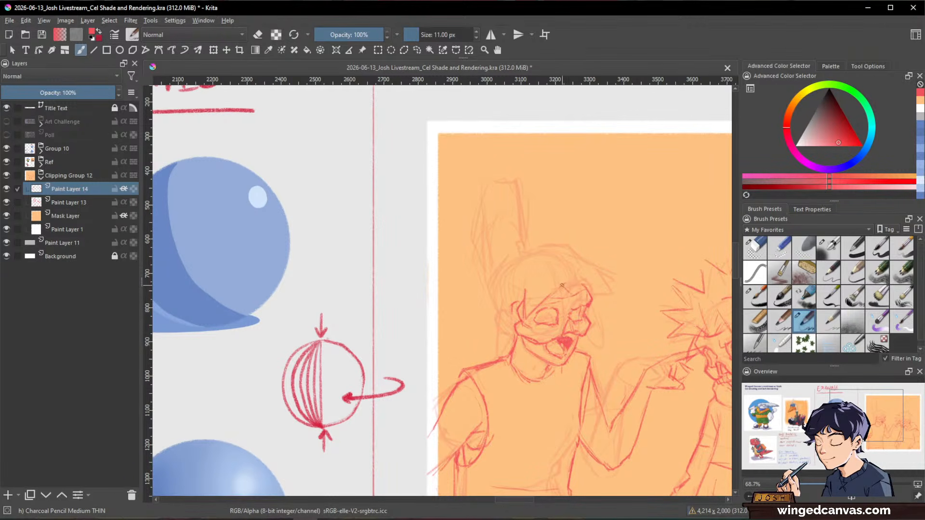
drag(582, 302, 581, 281)
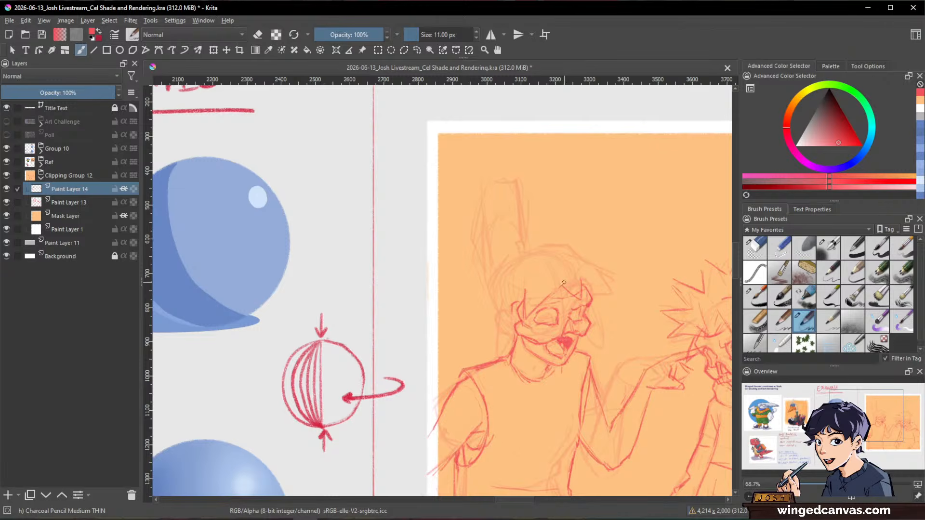
key(e)
key(e)
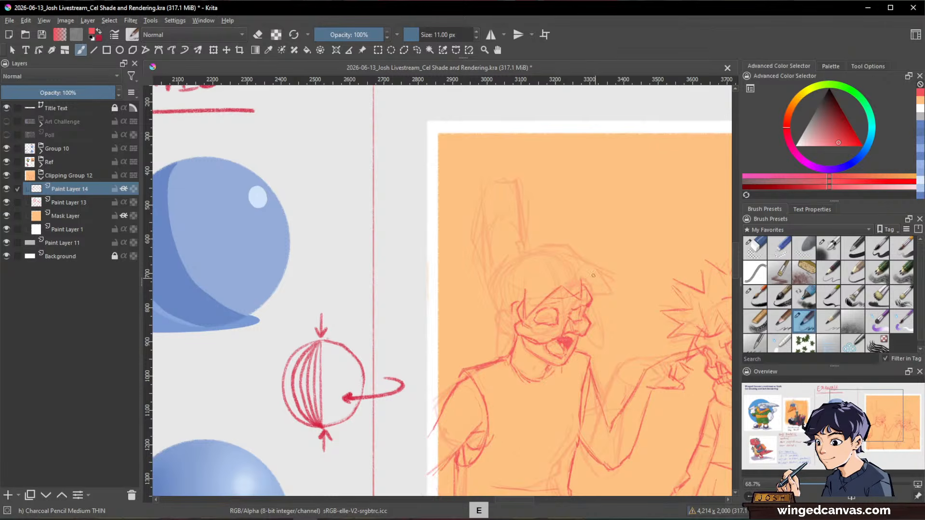
drag(582, 259, 611, 289)
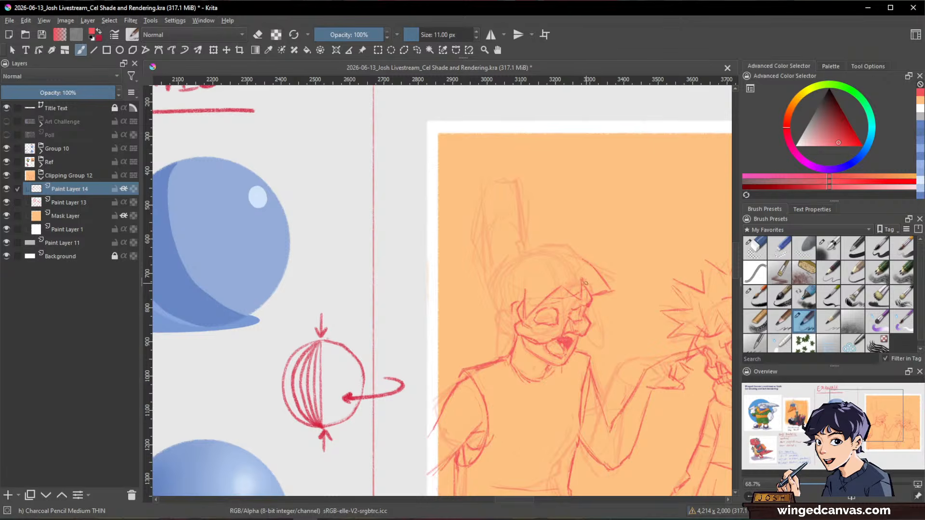
key(e)
key(e)
key(e)
key(e)
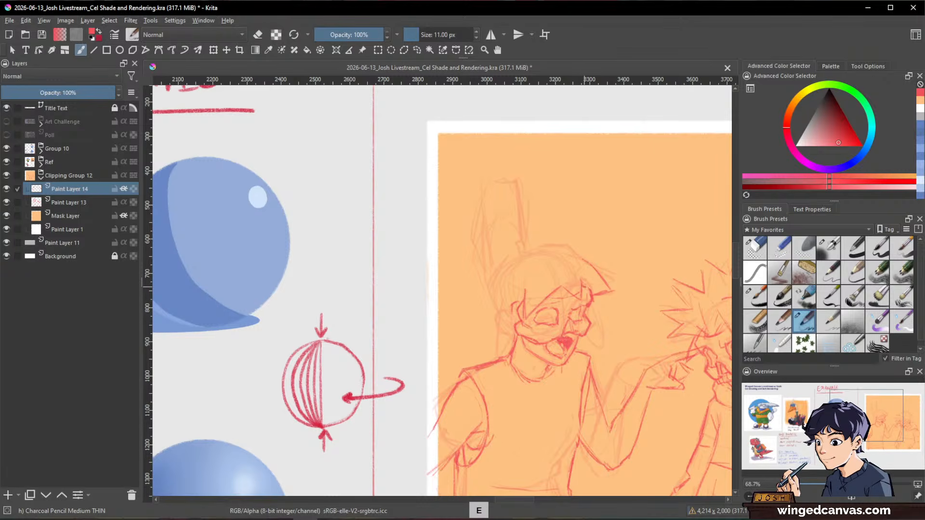
- Draw long pointed hair strands hanging down both sides of the left figure's face
key(space)
drag(647, 302, 657, 285)
key(ctrl+space)
drag(657, 285, 640, 258)
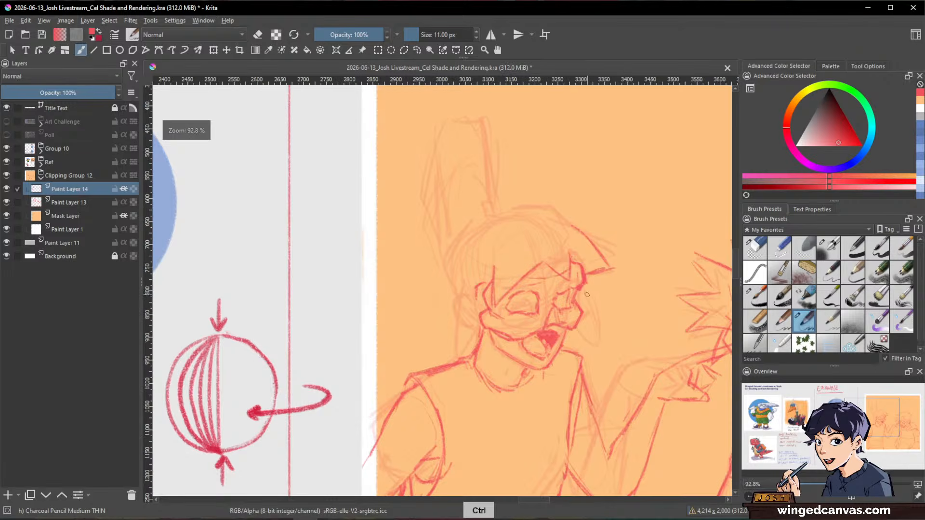
drag(583, 289, 597, 348)
key(space)
drag(622, 220, 651, 223)
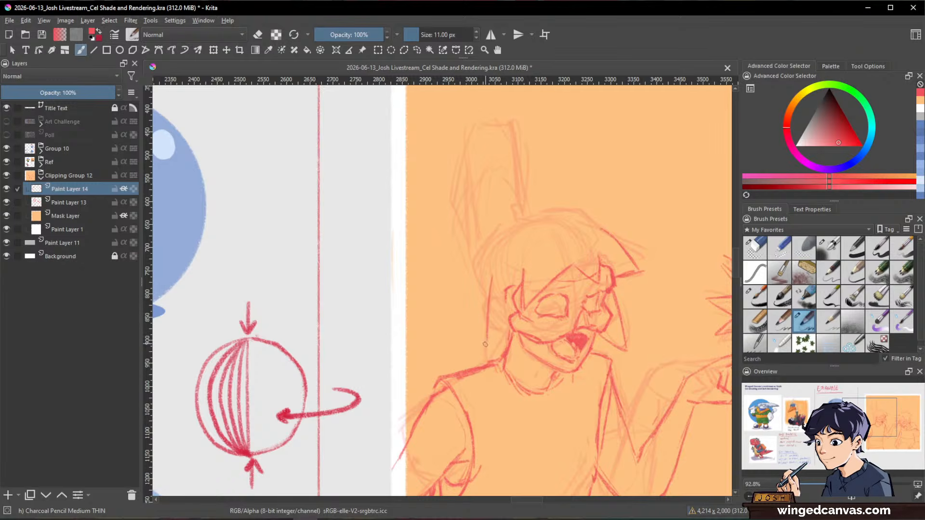
- Trim and rework the tip of the hair strand beside the left figure's far cheek using the Eraser Circle and Charcoal Pencil brushes
scroll(651, 310, down, 2)
scroll(651, 309, up, 2)
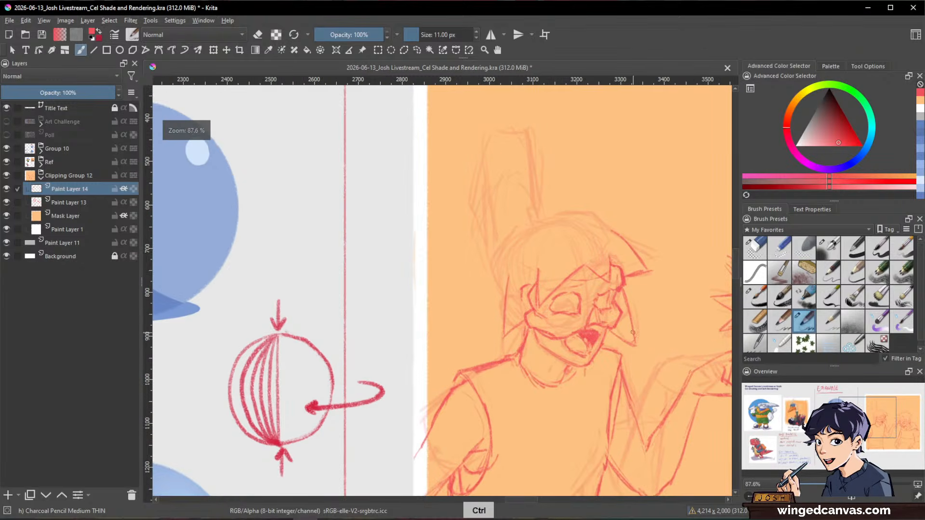
key(slash)
key(slash)
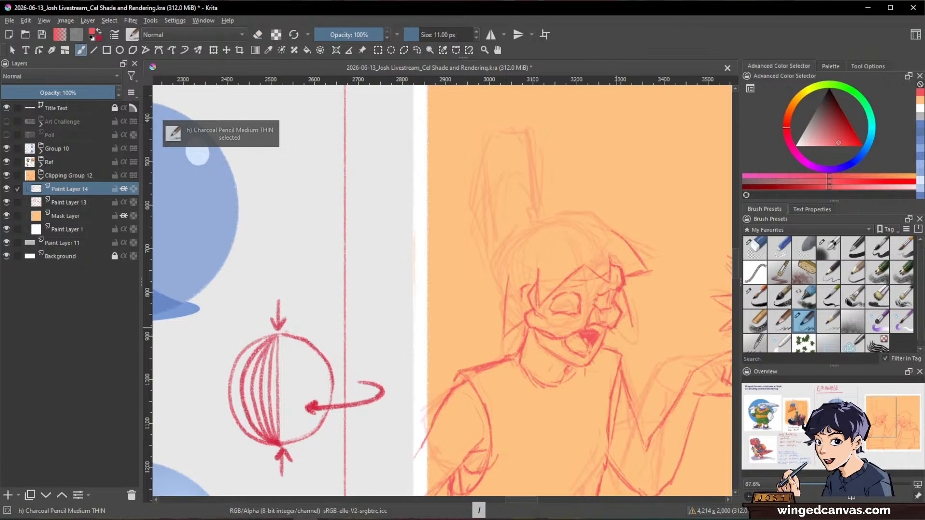
scroll(659, 311, down, 2)
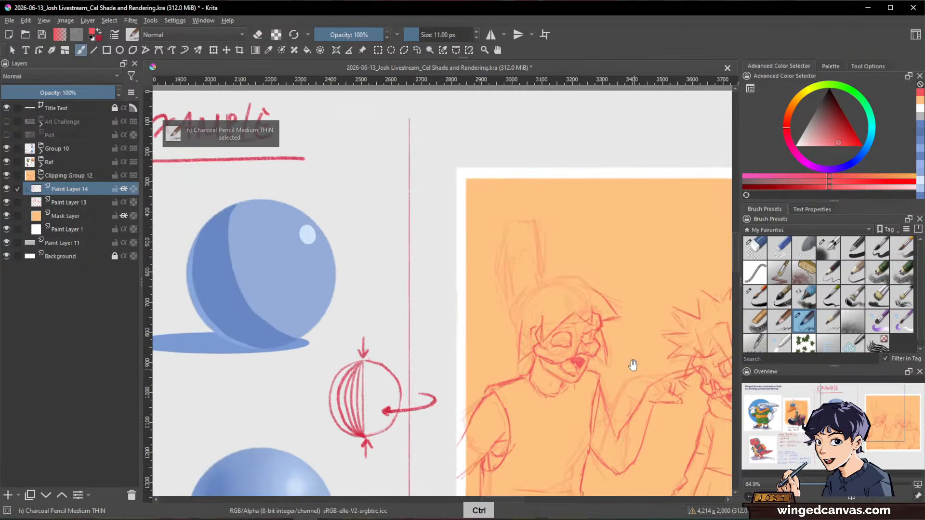
scroll(631, 365, up, 1)
key(slash)
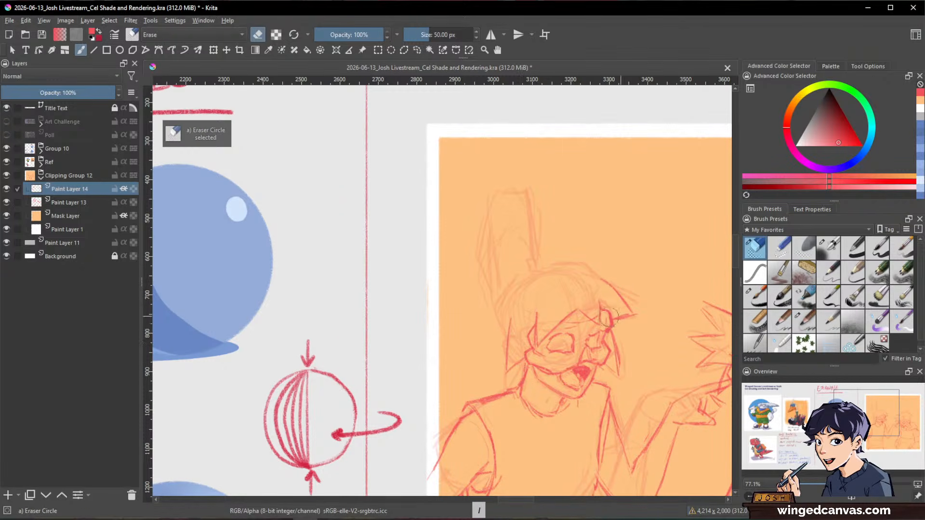
key(slash)
key(slash)
key(slash)
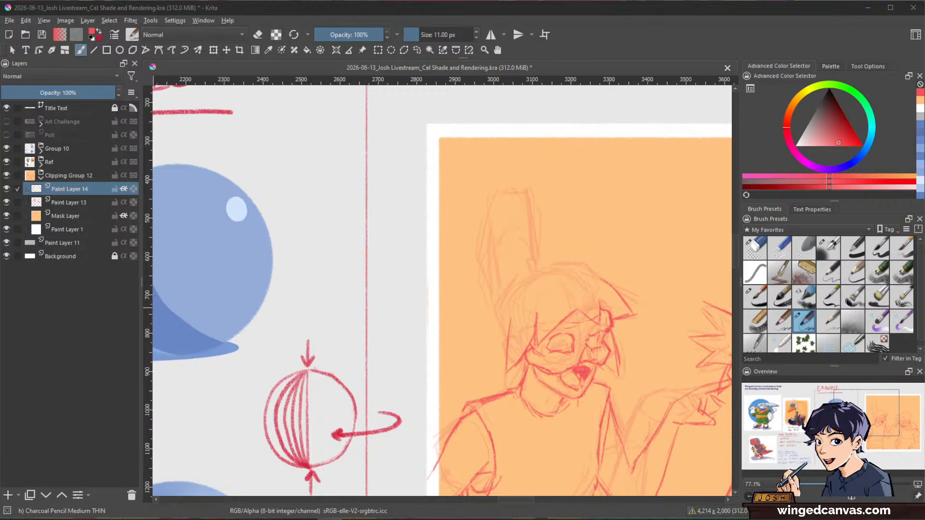
- Adjust the hair strand behind the left figure's near ear with the Charcoal Pencil Medium THIN brush
click(778, 16)
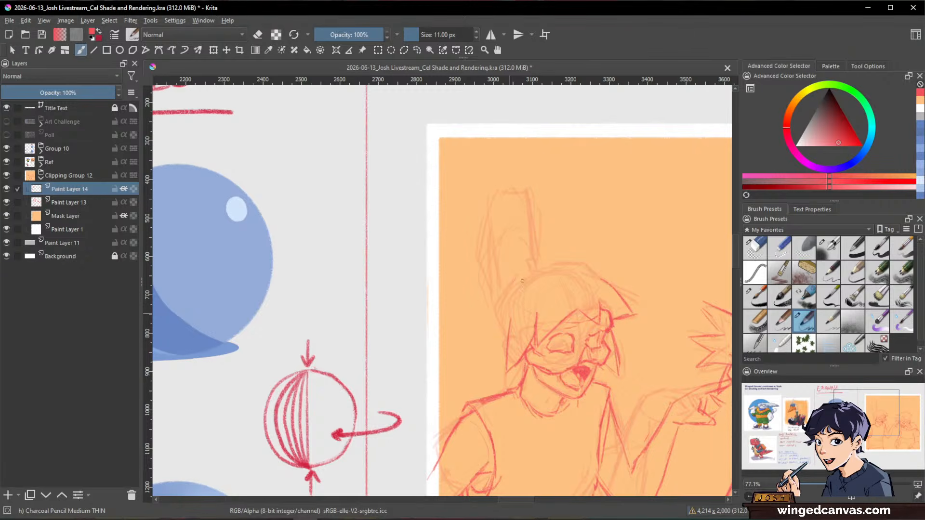
key(slash)
key(slash)
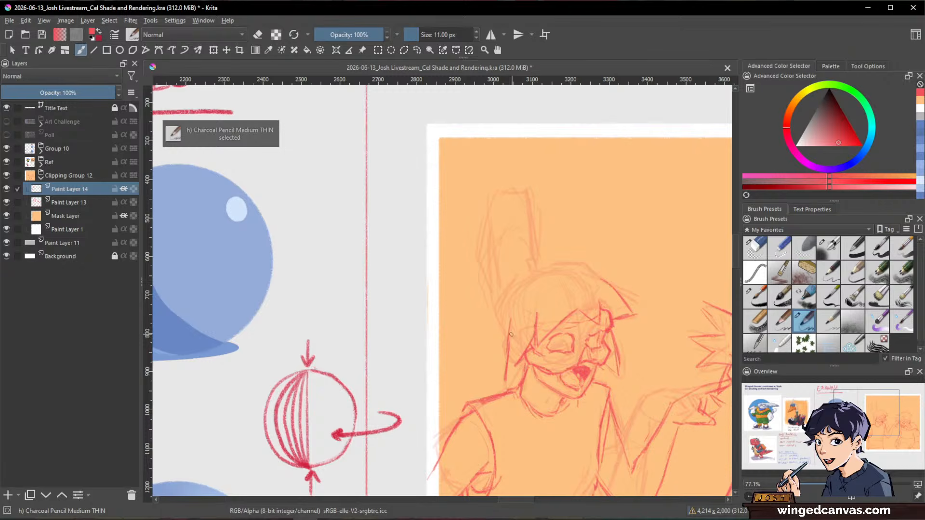
key(e)
key(e)
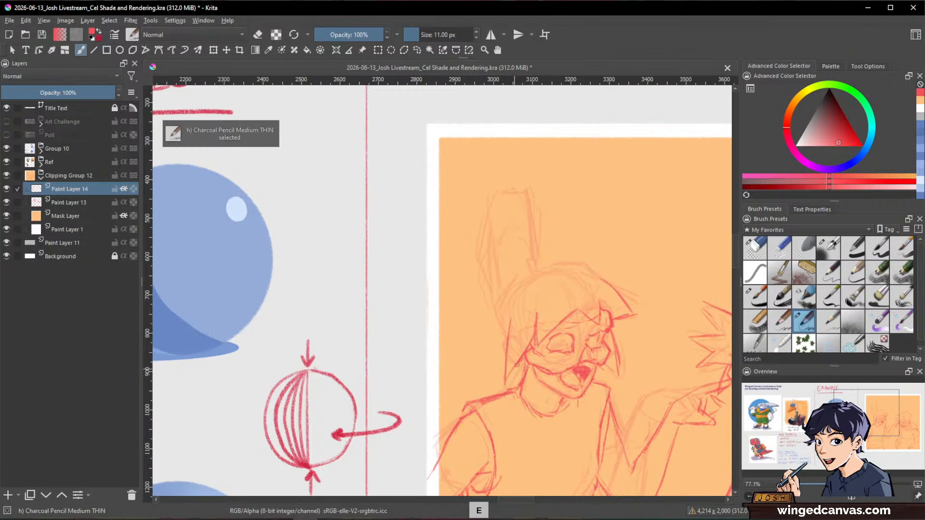
- Erase the overlapping lines where the fringe meets the left figure's far brow and redraw the contour there
key(e)
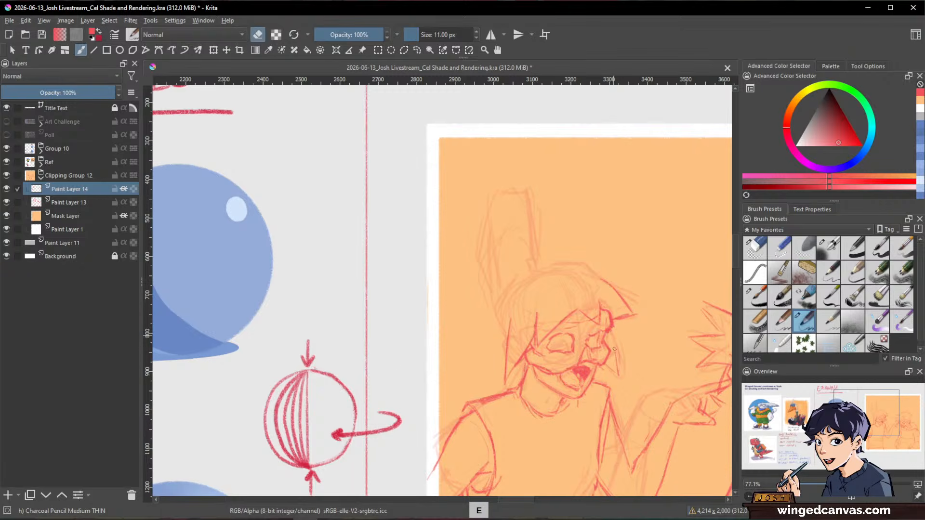
mouse_move(612, 312)
mouse_down()
mouse_move(611, 332)
mouse_move(606, 313)
mouse_up()
key(e)
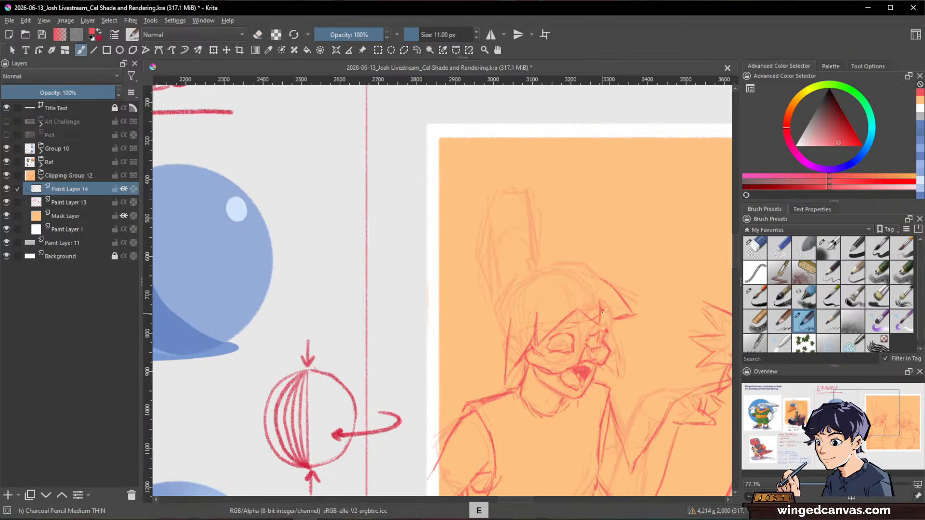
key(e)
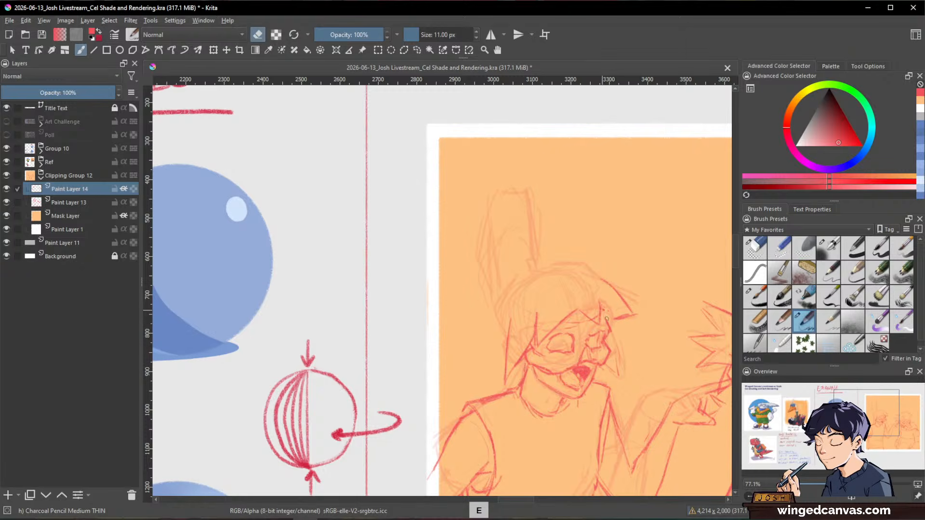
key(e)
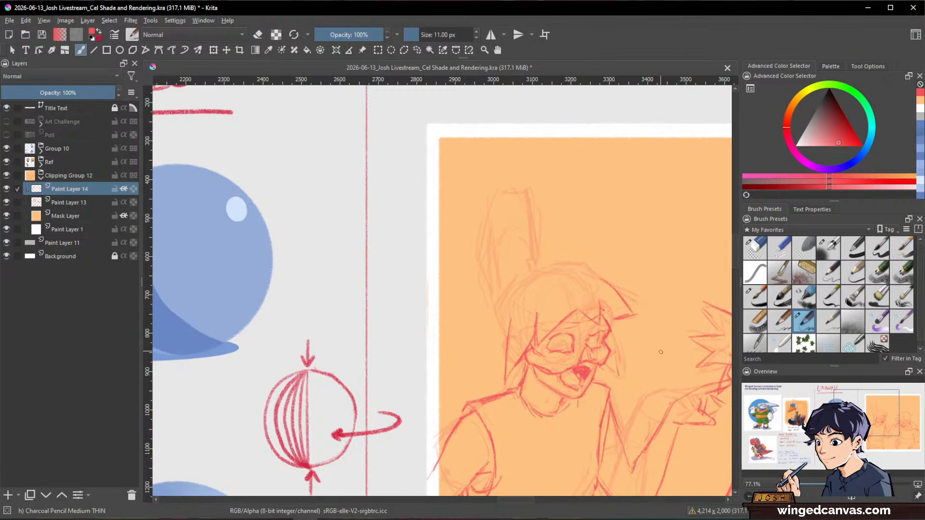
- Refine the left figure's jaw and chin lines by alternately erasing and redrawing with the Charcoal Pencil Medium THIN brush
drag(659, 353, 649, 353)
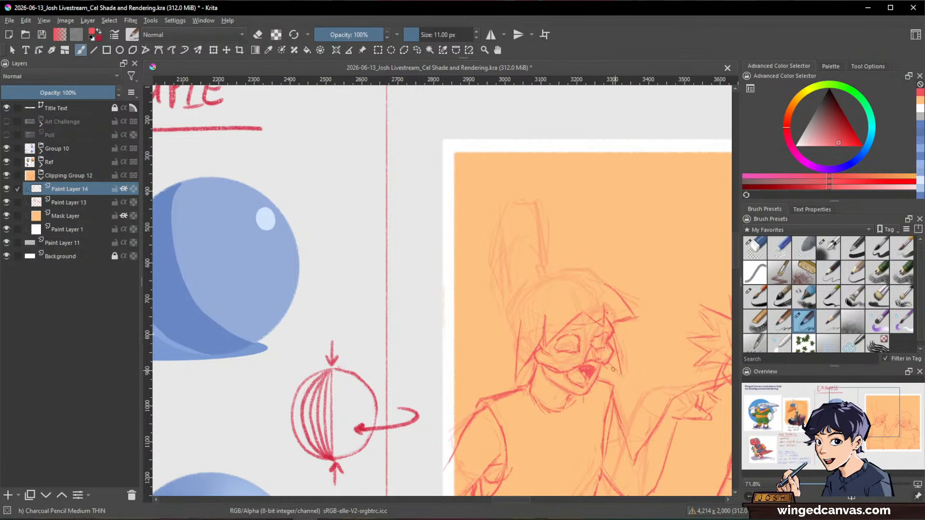
drag(606, 363, 649, 384)
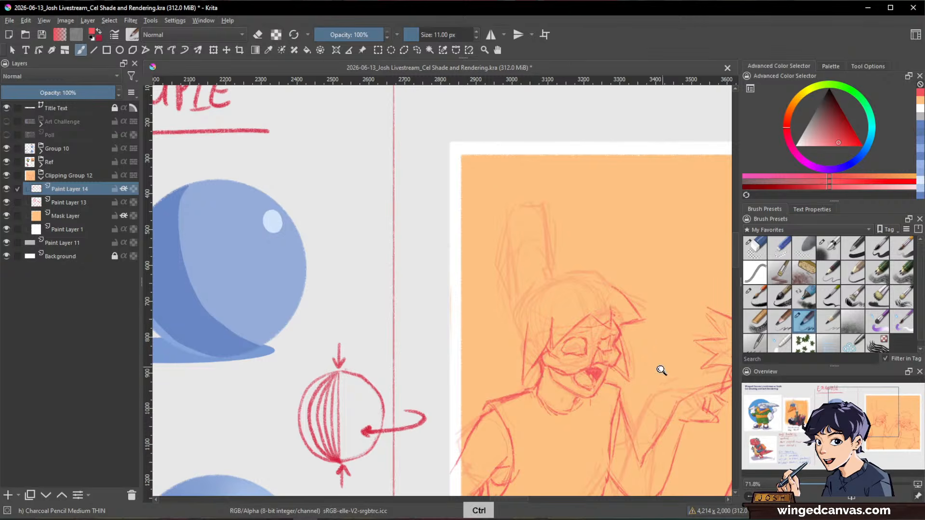
drag(661, 369, 601, 282)
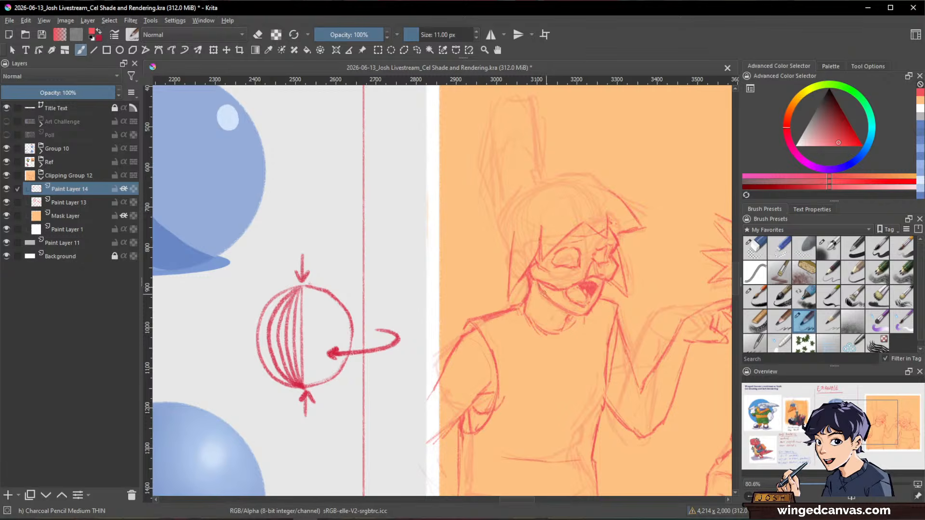
key(e)
key(e)
key(e)
key(e)
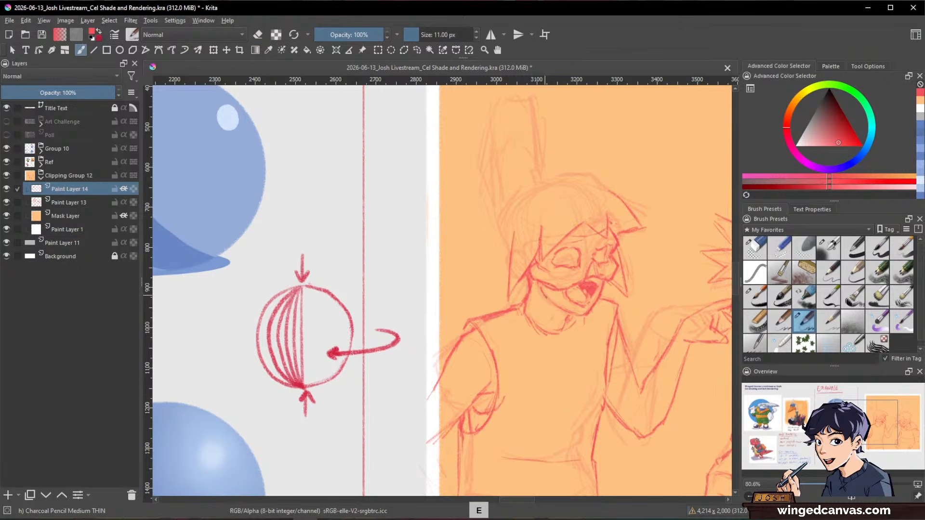
key(e)
key(e)
key(e)
key(e)
key(e)
key(e)
key(e)
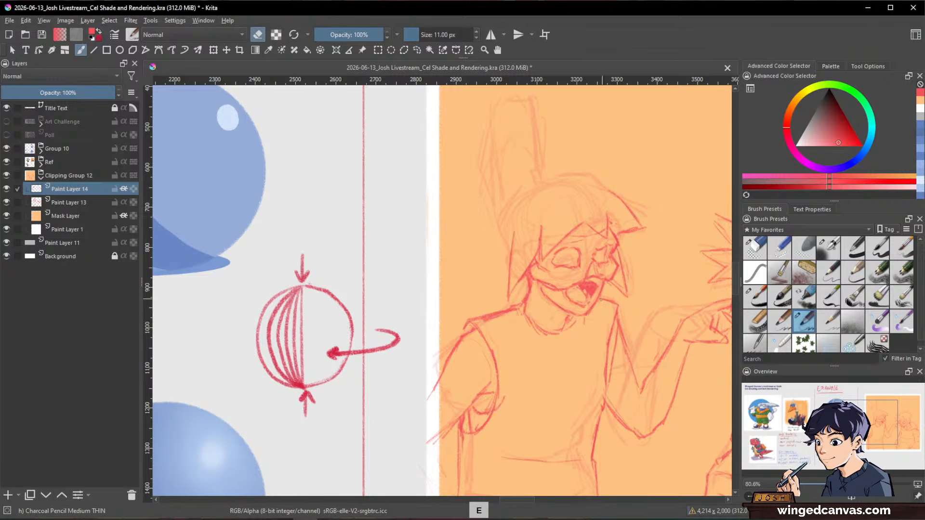
key(e)
key(e)
key(e)
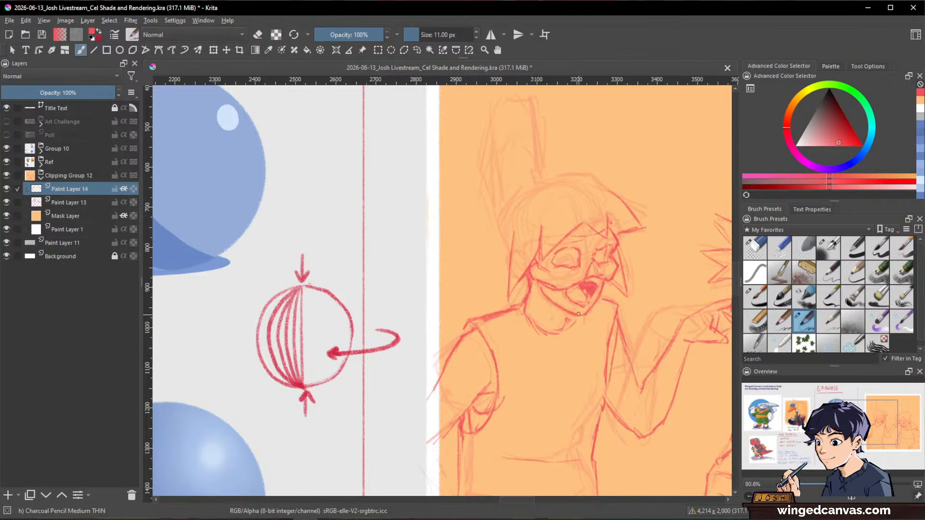
key(e)
key(e)
- Draw the crown contour of the left figure's hair from the back of the head over to the fringe tips
drag(564, 212, 573, 255)
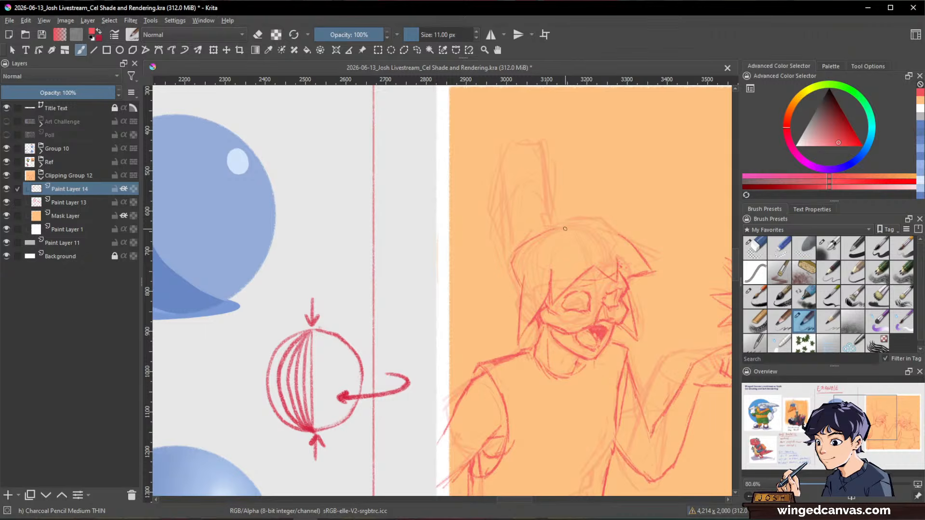
mouse_move(565, 229)
mouse_down()
mouse_move(590, 218)
mouse_move(631, 237)
mouse_up()
drag(692, 309, 601, 304)
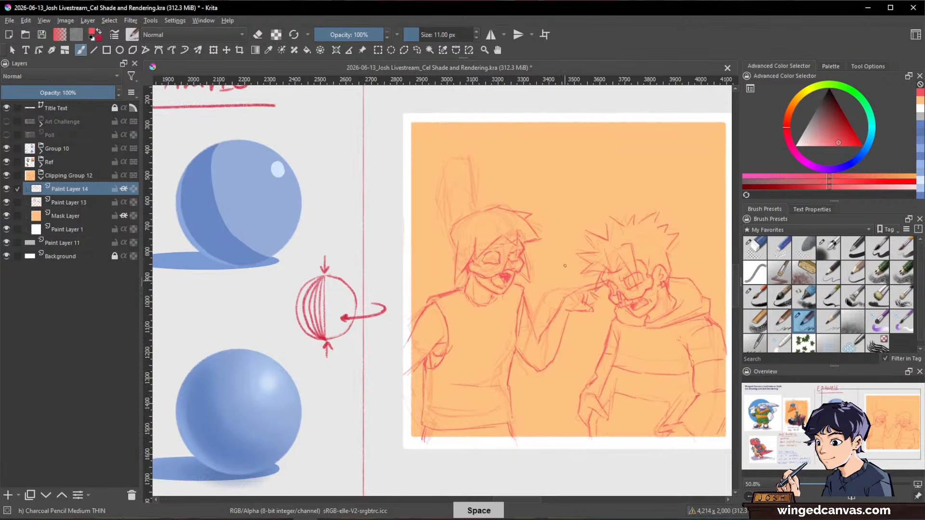
- Draw the left figure's high ponytail, with its tie, rounded top, inner strands and long outer line falling behind the shoulder
drag(547, 229, 667, 265)
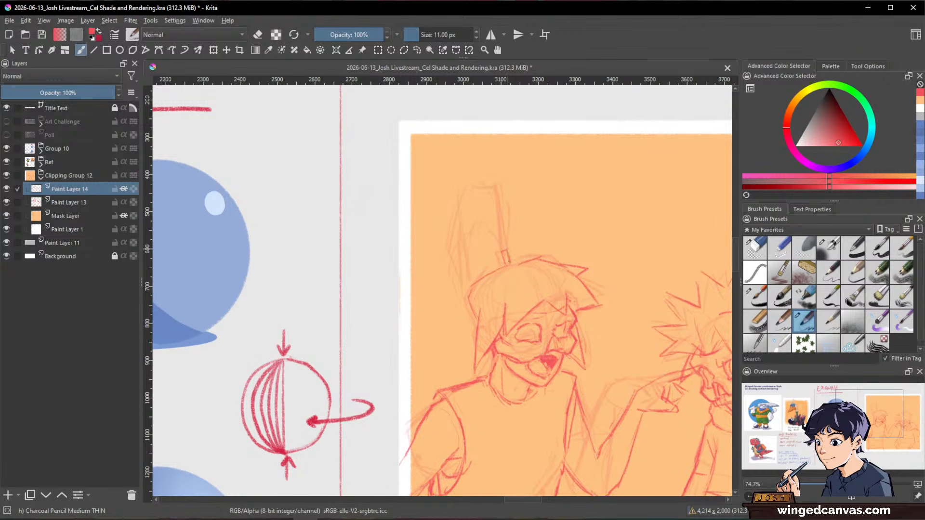
mouse_move(494, 195)
mouse_down()
mouse_move(538, 192)
mouse_move(554, 234)
mouse_up()
drag(550, 198, 555, 251)
mouse_move(550, 217)
mouse_down()
mouse_move(529, 181)
mouse_move(510, 201)
mouse_move(491, 350)
mouse_up()
drag(518, 206, 532, 236)
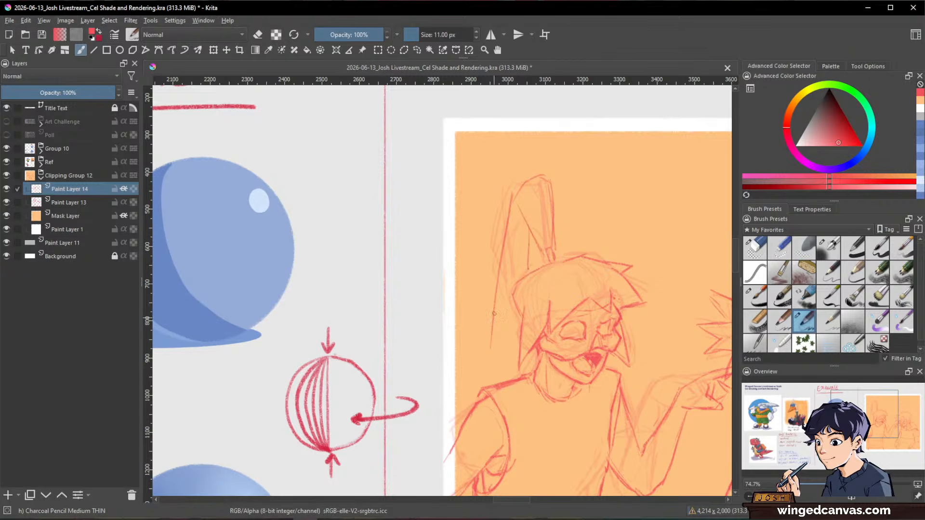
drag(495, 321, 486, 388)
drag(531, 236, 534, 272)
- Hide Paint Layer 13 so the new line work shows without the rough sketch
drag(663, 330, 624, 377)
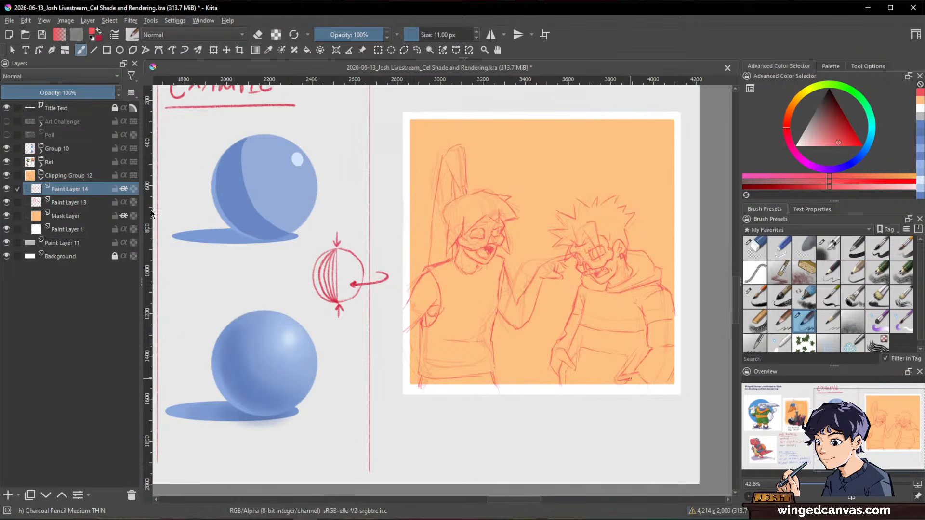
click(6, 202)
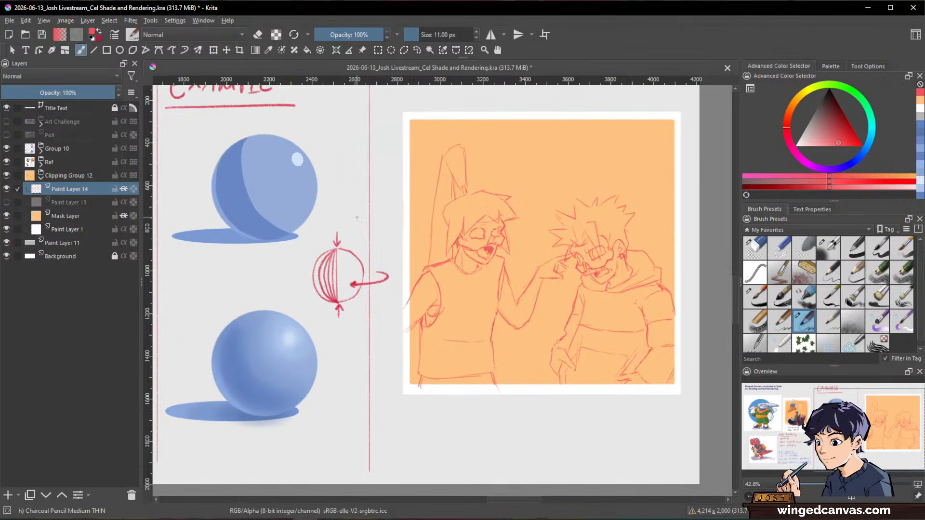
scroll(553, 204, up, 2)
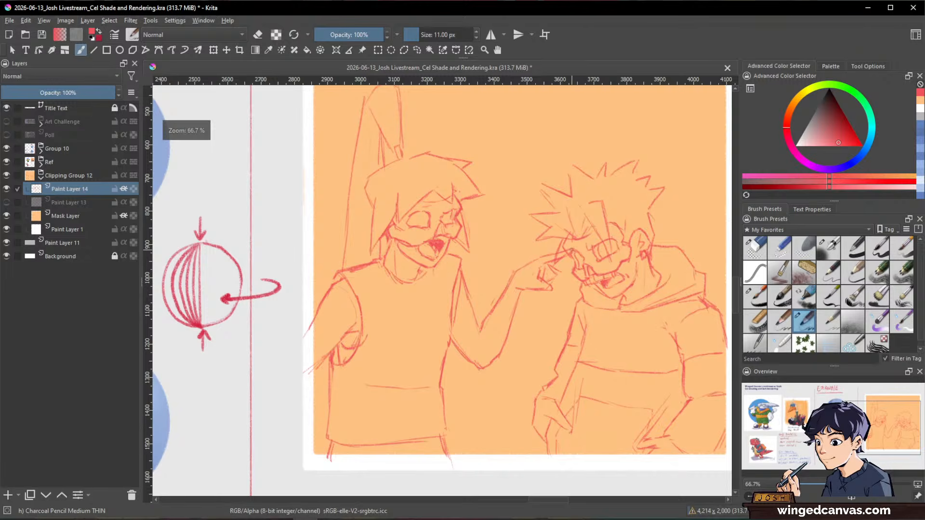
- Erase part of the fill inside the left figure's open mouth and touch up the tongue shape
key(e)
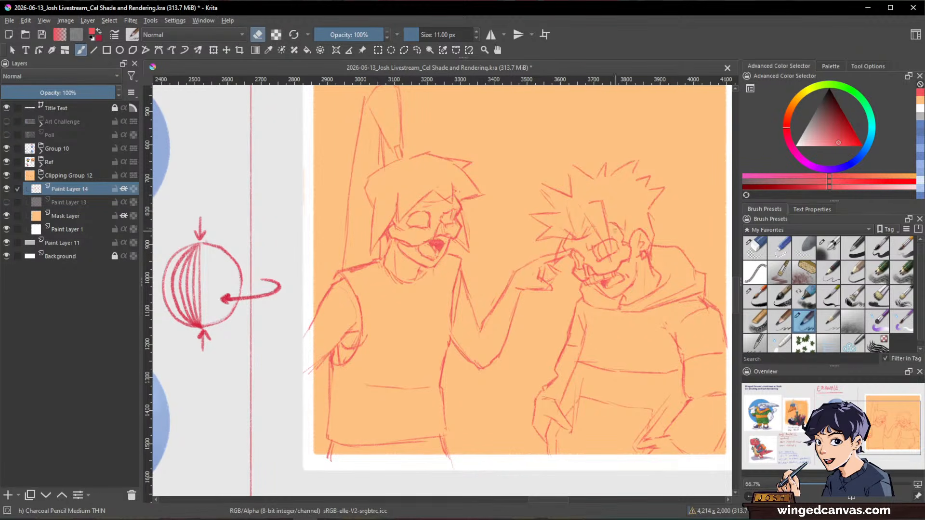
key(space)
drag(631, 406, 642, 408)
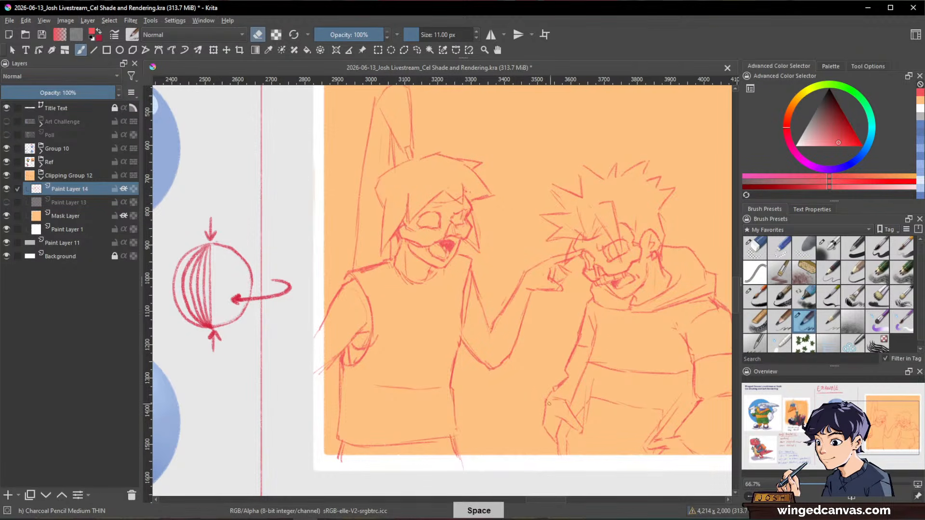
key(space)
drag(477, 285, 541, 328)
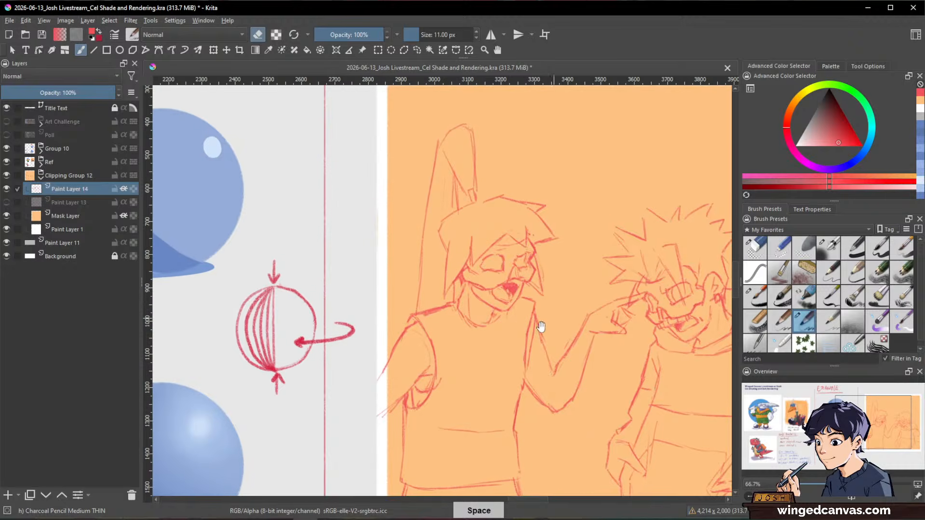
key(e)
key(e)
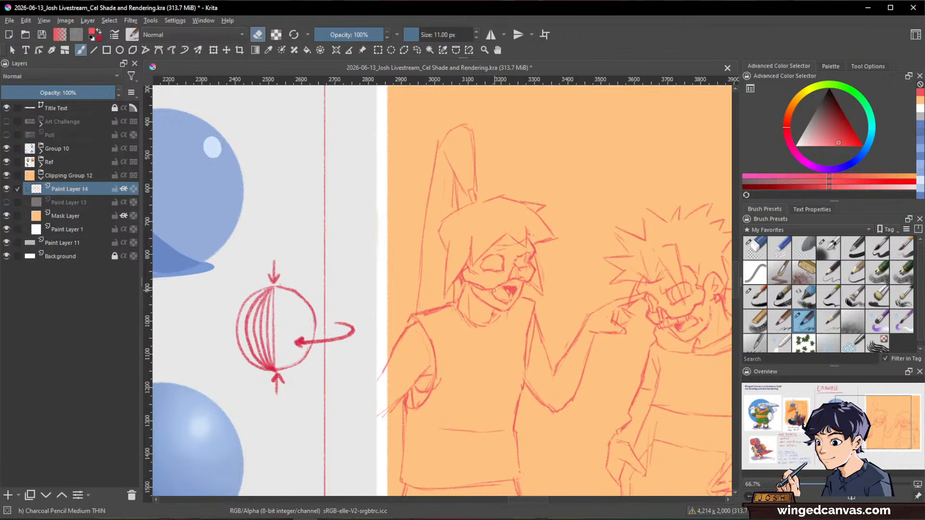
key(e)
- Erase the left figure's arm lines that spill past the orange frame's left edge using the Eraser Circle brush
drag(628, 349, 574, 346)
drag(614, 347, 608, 382)
scroll(549, 313, down, 1)
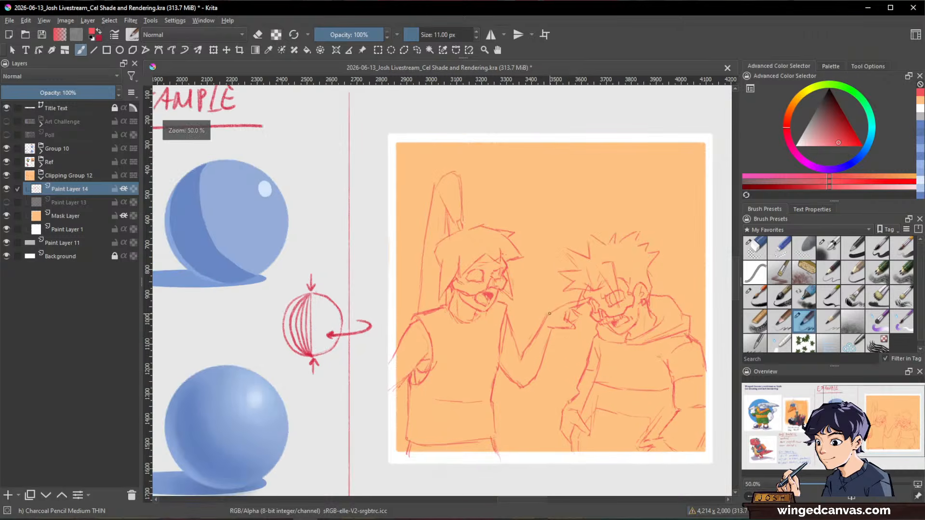
drag(554, 324, 515, 303)
scroll(516, 303, up, 1)
drag(550, 279, 604, 272)
key(e)
key(slash)
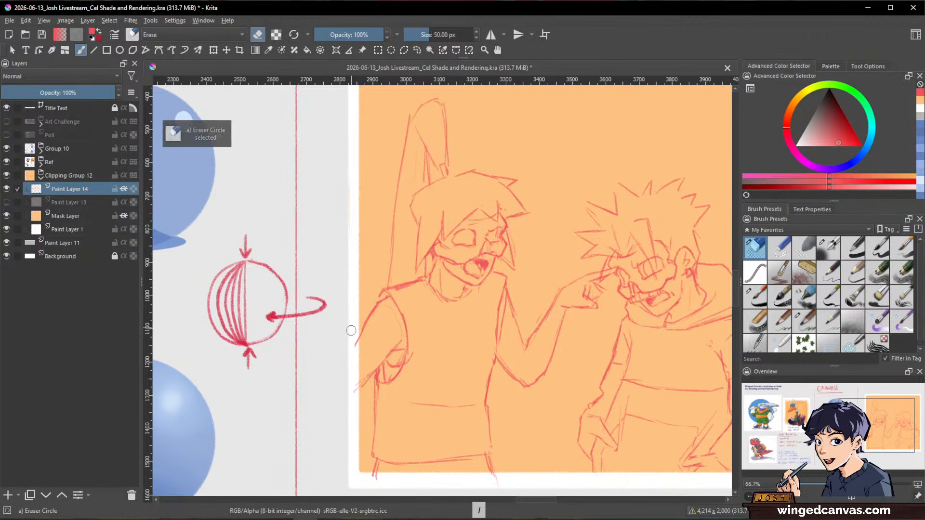
drag(559, 354, 608, 375)
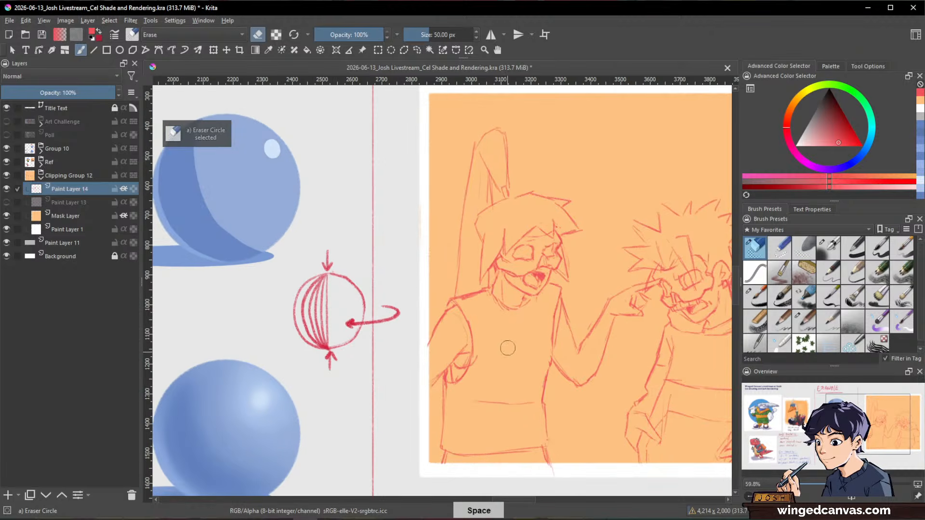
- Rework the fold lines at the left figure's armpit with the Charcoal Pencil Medium THIN brush
key(slash)
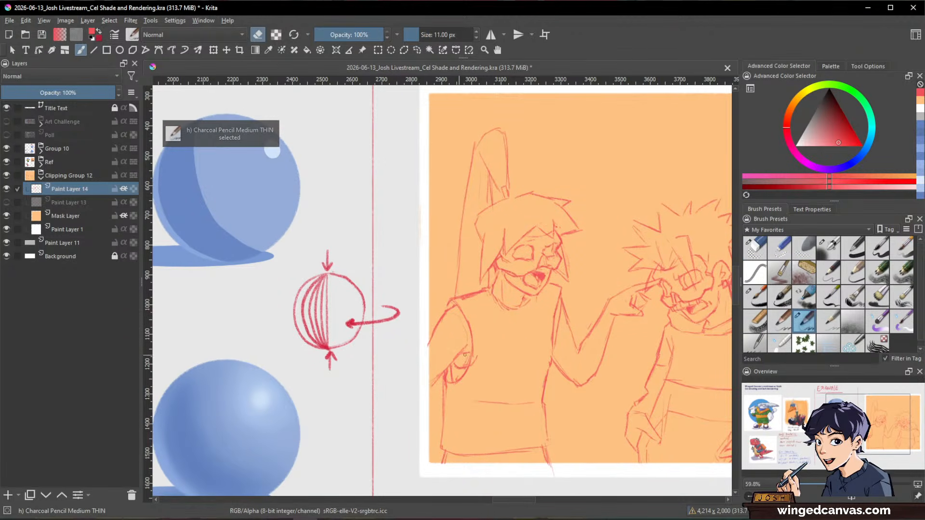
key(slash)
key(e)
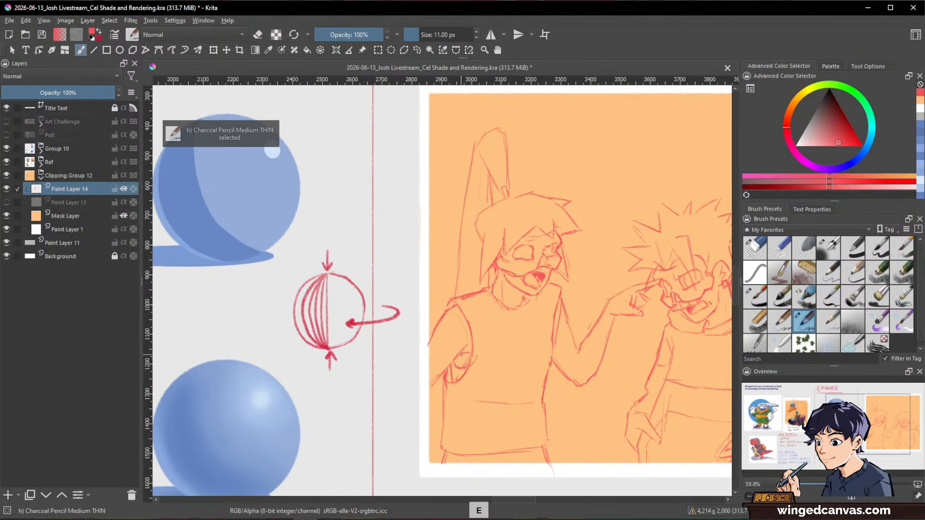
- Erase the rough neckline of the left figure's top and redraw it as a cleaner curve
key(e)
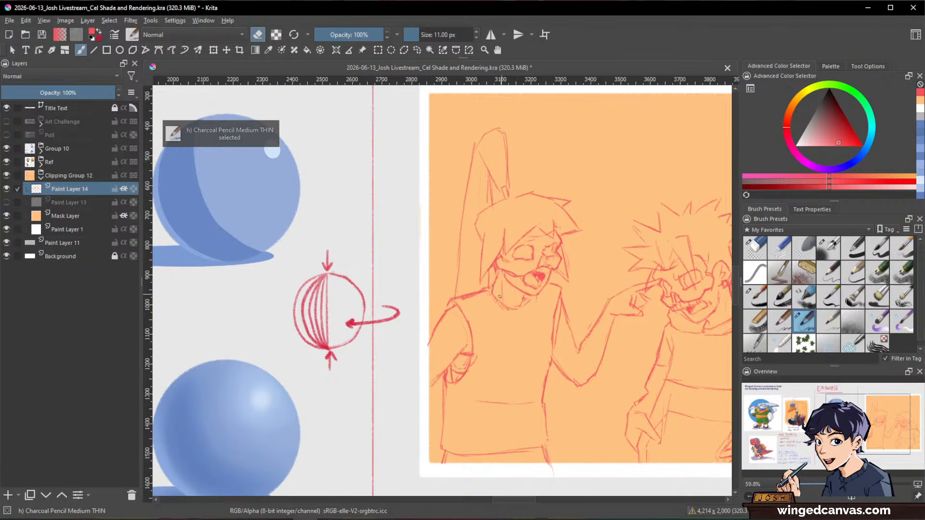
key(e)
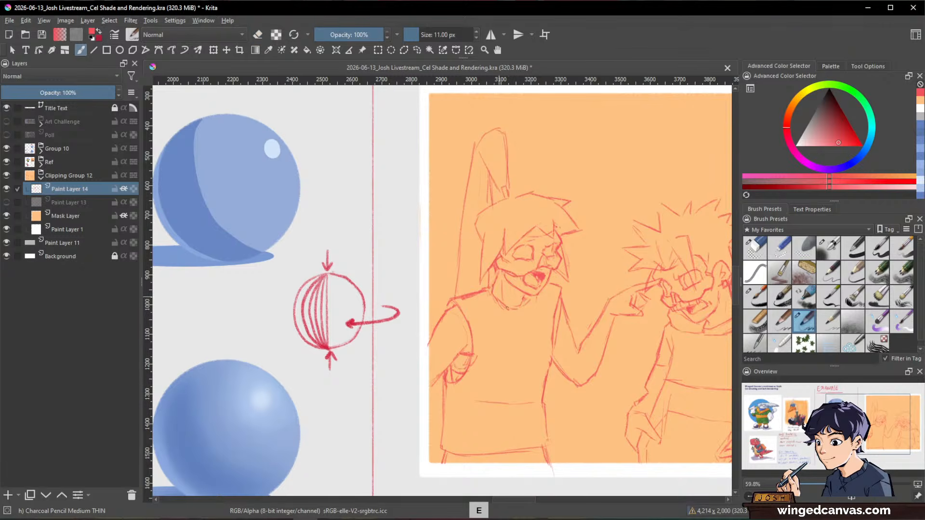
drag(501, 301, 529, 300)
key(space)
drag(653, 351, 634, 346)
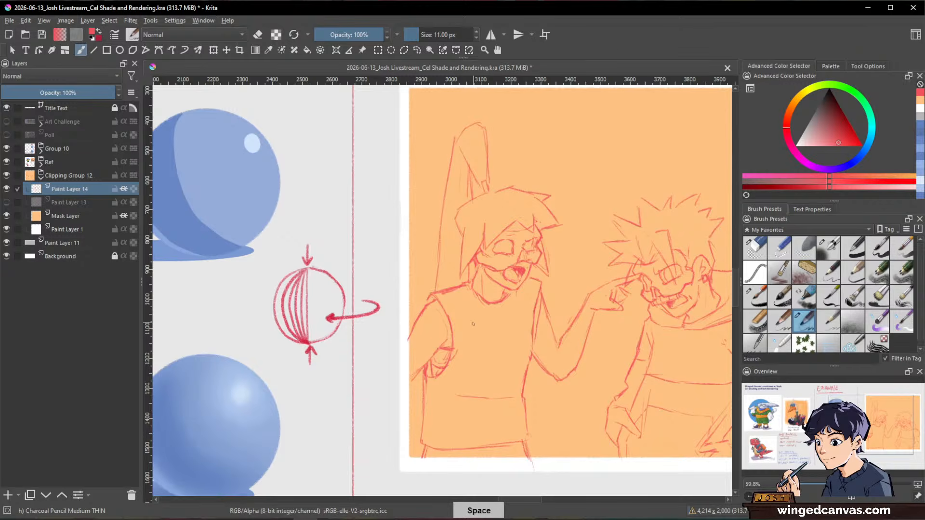
- Sketch a jagged starburst shape across the chest of the sleeveless character's shirt with the red charcoal pencil
drag(473, 324, 478, 338)
mouse_move(509, 310)
mouse_down()
mouse_move(447, 378)
mouse_move(519, 368)
mouse_move(457, 374)
mouse_up()
key(/)
key(/)
key(/)
key(/)
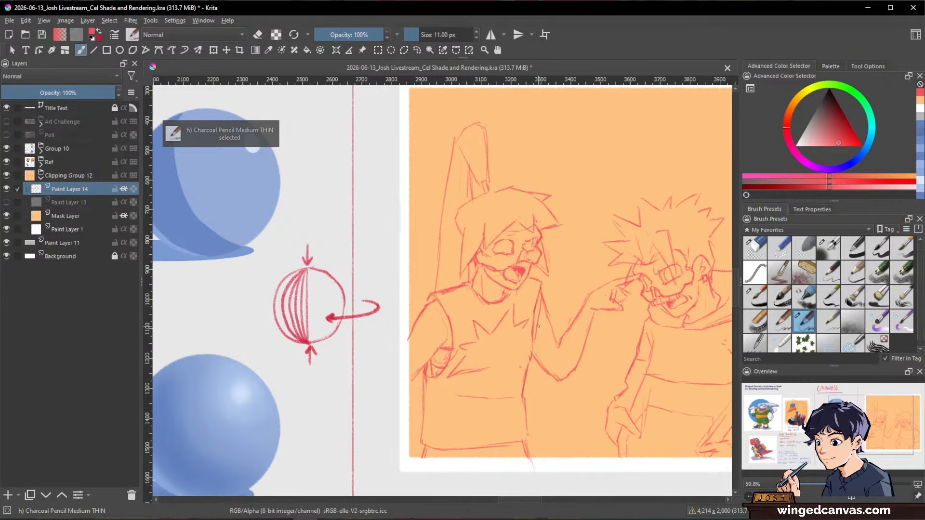
key(/)
key(/)
key(/)
key(/)
drag(503, 372, 512, 364)
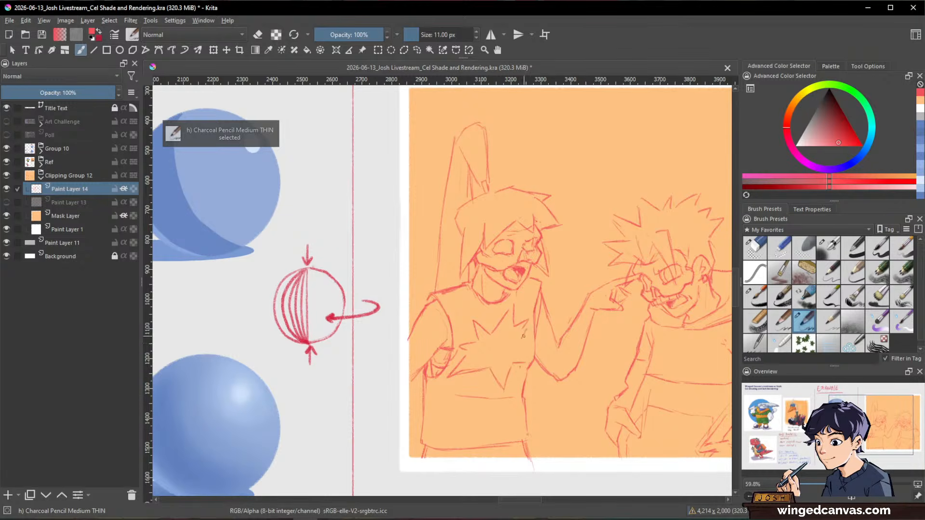
- Letter "BAM!" in angular capitals across the starburst on the character's shirt
key(slash)
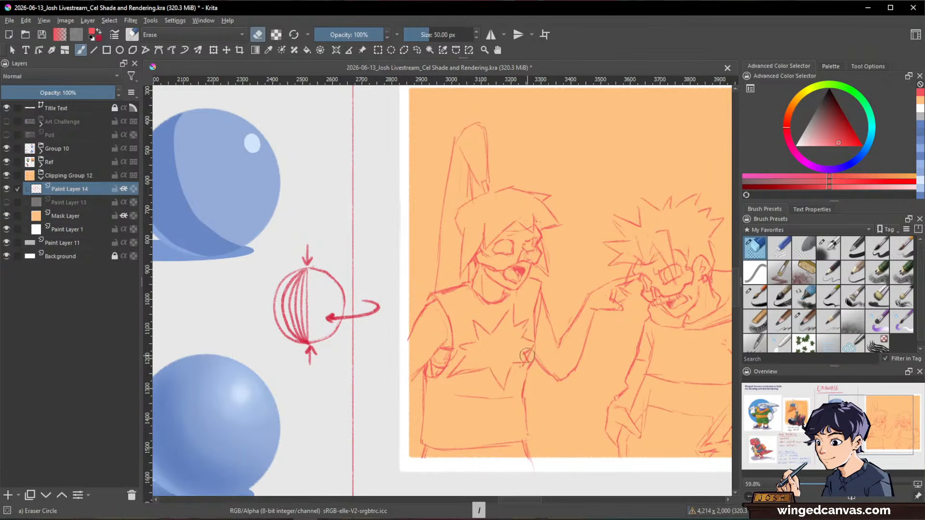
key(slash)
mouse_move(466, 339)
mouse_down()
mouse_move(480, 379)
mouse_move(489, 338)
mouse_move(481, 355)
mouse_move(493, 375)
mouse_move(492, 330)
mouse_move(508, 356)
mouse_up()
drag(507, 331, 522, 353)
drag(521, 334, 523, 352)
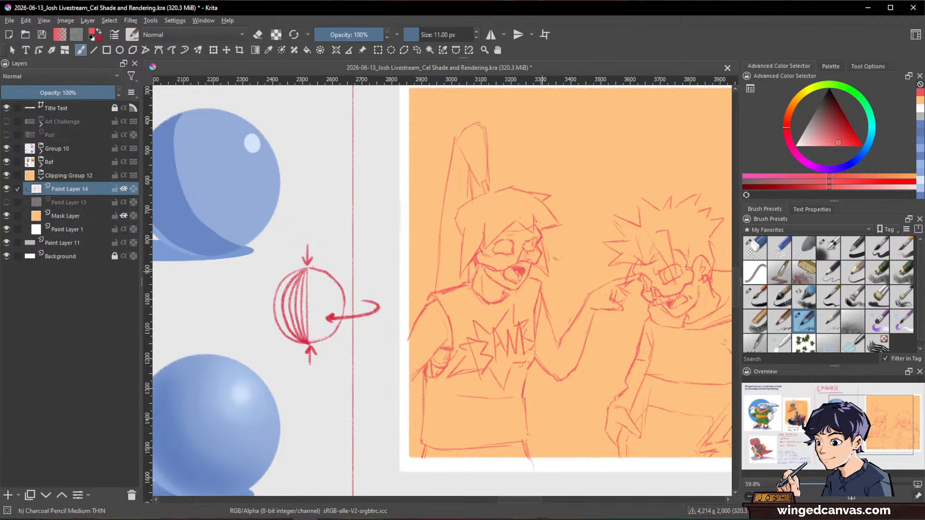
- Lower the red sketch layer's opacity to 29% and add a new paint layer above it
key(space)
mouse_move(639, 253)
mouse_down()
mouse_move(663, 368)
mouse_move(624, 379)
mouse_up()
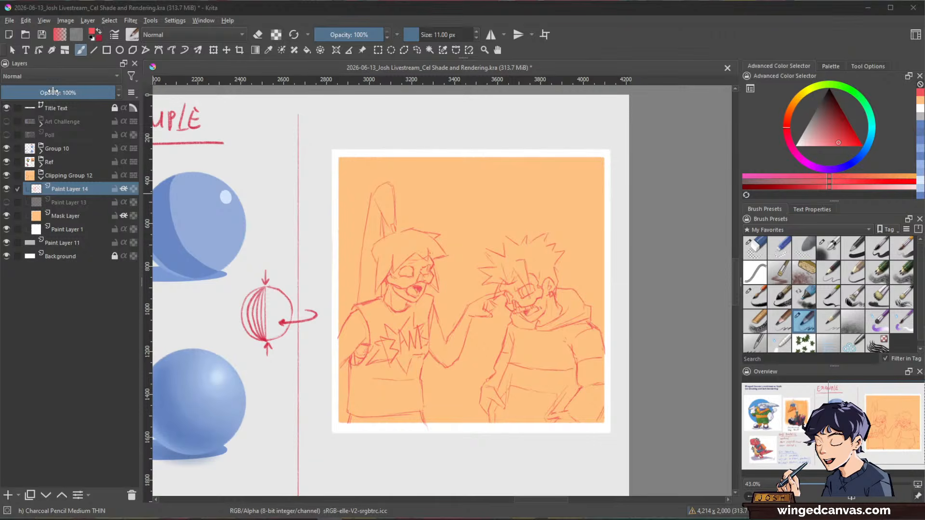
click(33, 93)
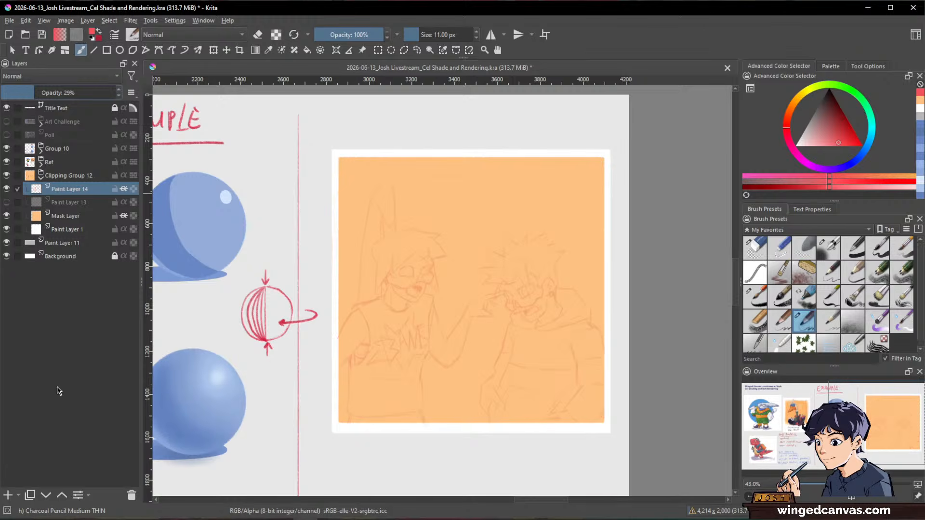
click(7, 495)
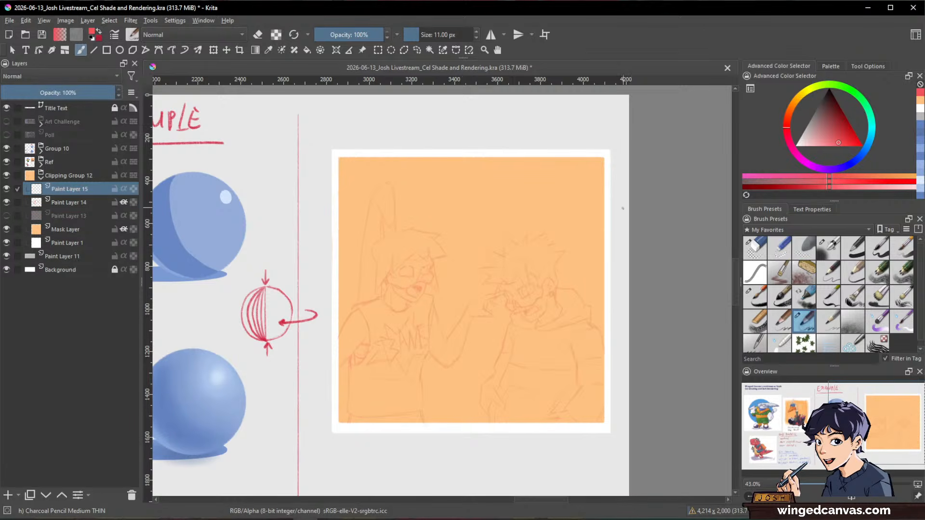
- Choose the dark navy Color 39 swatch and line the spiky-haired character's left-side hair spikes with the 9.62 px charcoal pencil
scroll(622, 208, up, 2)
click(830, 66)
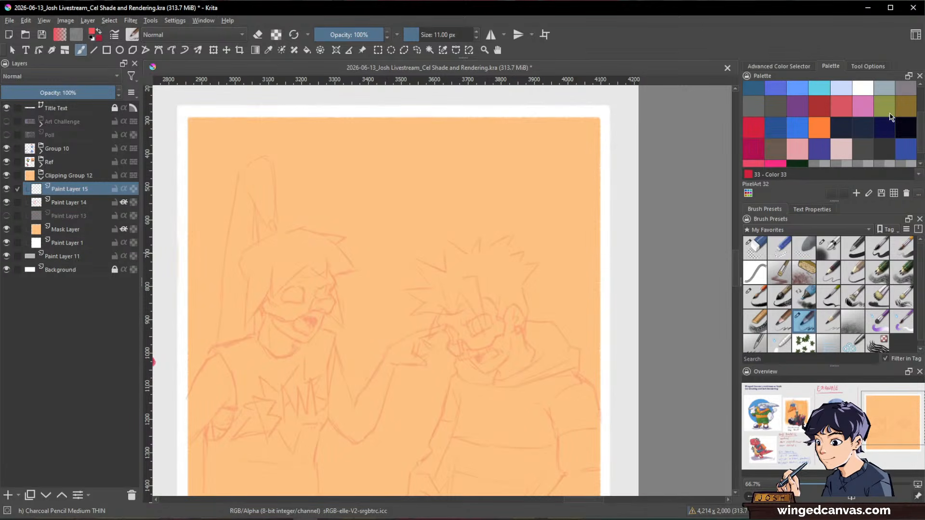
click(886, 129)
drag(510, 298, 595, 207)
scroll(594, 208, up, 1)
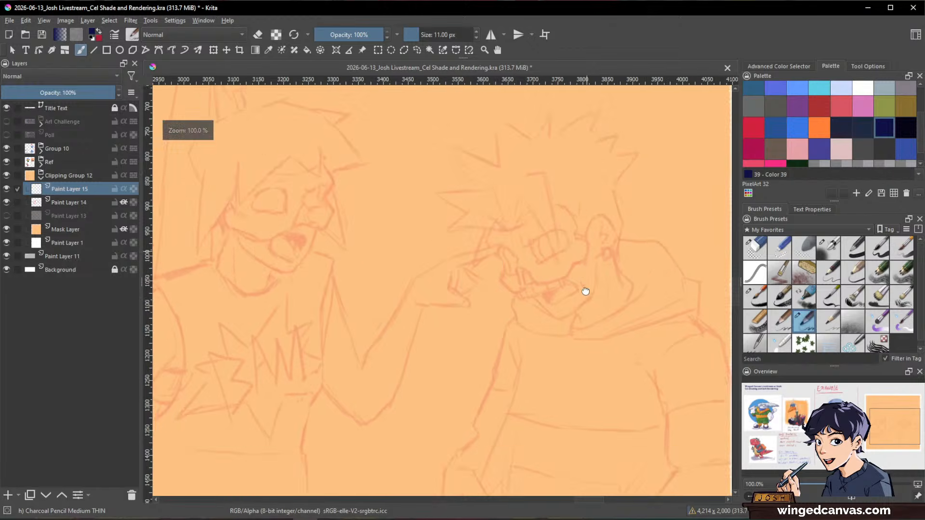
drag(585, 291, 582, 339)
drag(481, 276, 472, 317)
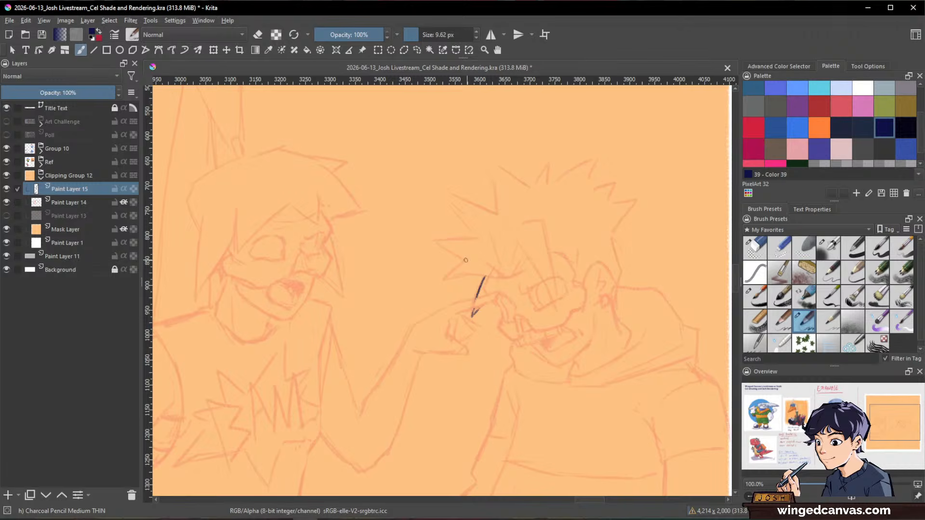
mouse_move(466, 260)
mouse_down()
mouse_move(444, 281)
mouse_move(485, 276)
mouse_up()
mouse_move(433, 239)
mouse_down()
mouse_move(466, 260)
mouse_move(475, 238)
mouse_up()
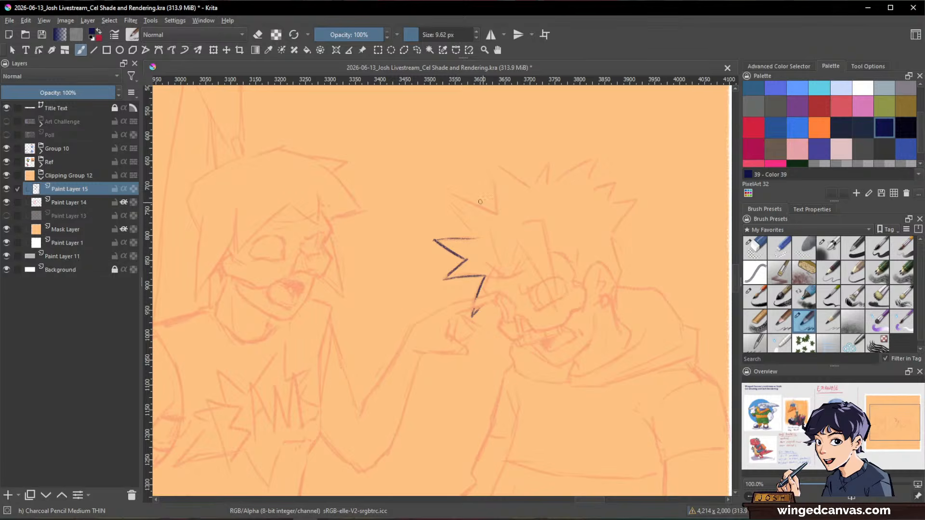
mouse_move(450, 206)
mouse_down()
mouse_move(467, 224)
mouse_move(491, 209)
mouse_move(475, 236)
mouse_up()
drag(493, 174, 498, 213)
- Reinforce the upper-left hair spikes and continue the spiky outline up to the crown of the head
key(e)
key(e)
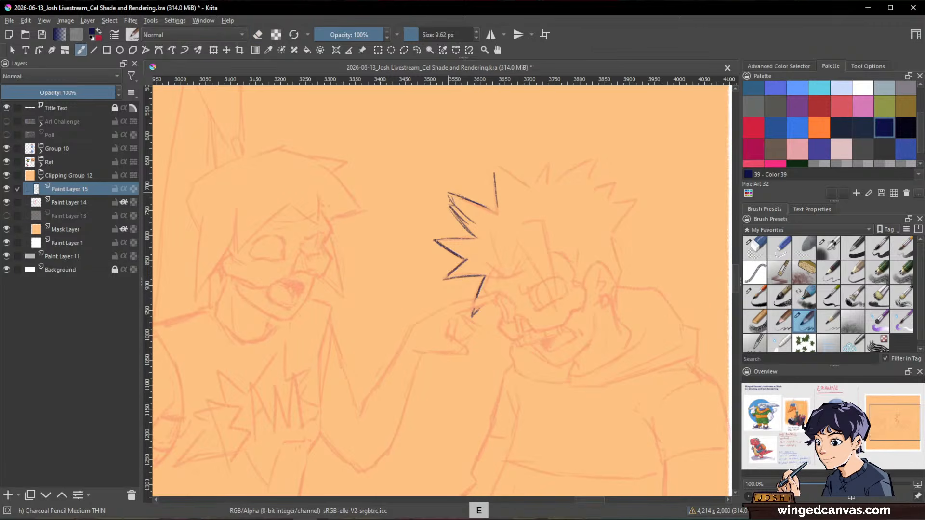
drag(450, 193, 495, 212)
mouse_move(444, 192)
mouse_down()
mouse_move(458, 210)
mouse_move(459, 197)
mouse_up()
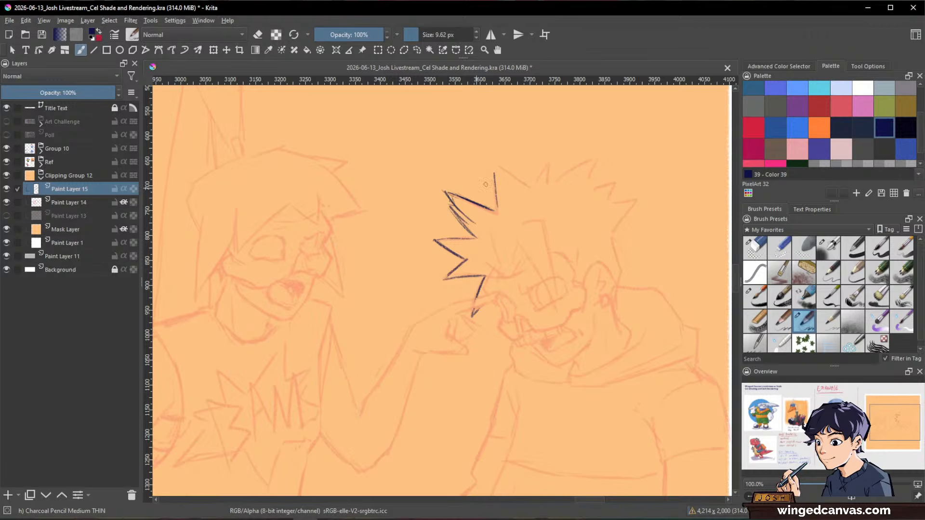
drag(431, 238, 483, 236)
key(slash)
mouse_move(497, 206)
mouse_down()
mouse_move(492, 174)
mouse_move(487, 204)
mouse_move(493, 168)
mouse_move(530, 187)
mouse_move(549, 152)
mouse_move(549, 182)
mouse_up()
key(slash)
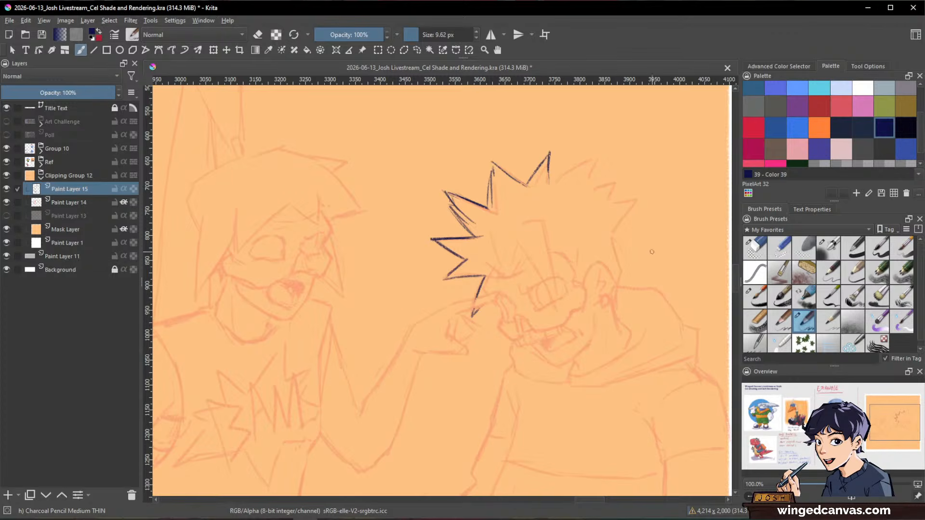
- Line the remaining hair spikes from the crown around the right side and down behind the ear
drag(650, 248, 637, 357)
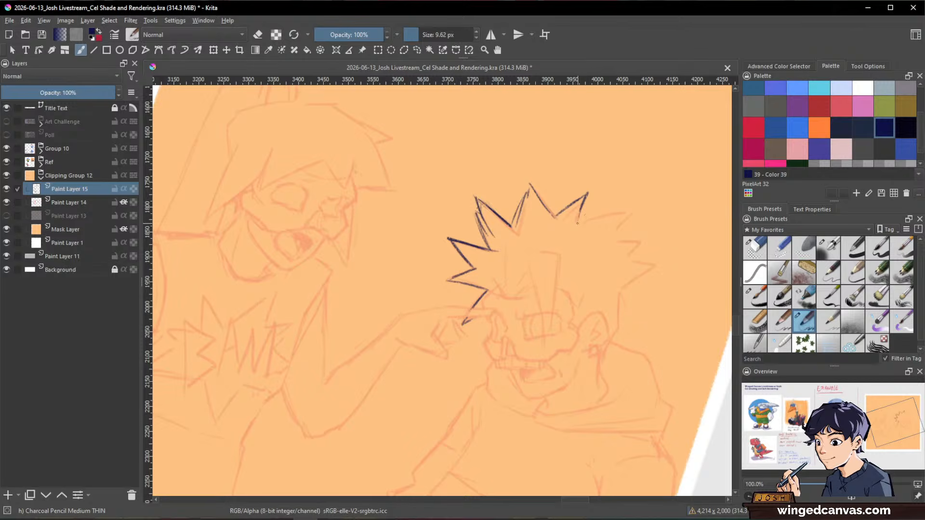
mouse_move(578, 222)
mouse_down()
mouse_move(598, 207)
mouse_move(637, 211)
mouse_move(611, 231)
mouse_move(650, 243)
mouse_move(629, 254)
mouse_move(655, 264)
mouse_move(622, 284)
mouse_move(641, 289)
mouse_move(618, 292)
mouse_move(603, 359)
mouse_up()
drag(643, 324, 646, 300)
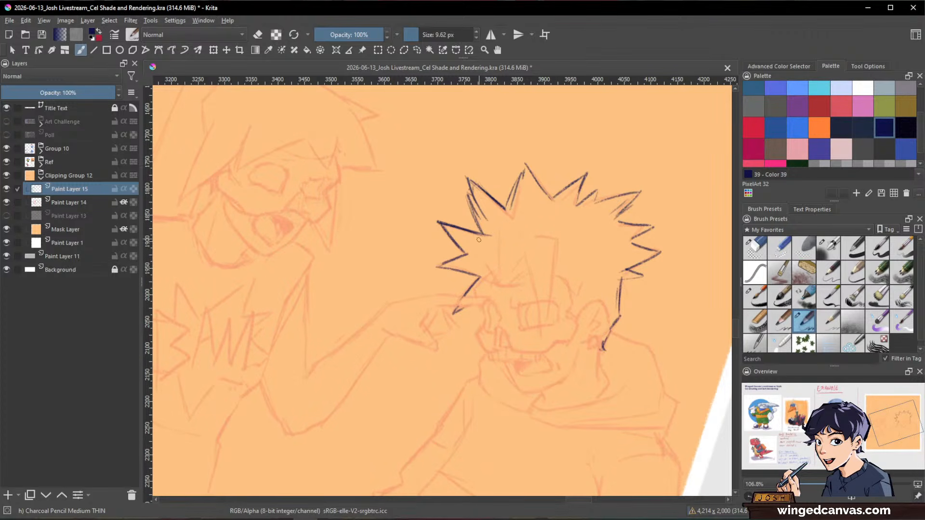
- Draw the swept bangs over the forehead and the long pointed forelock falling across the face
drag(463, 239, 499, 284)
key(e)
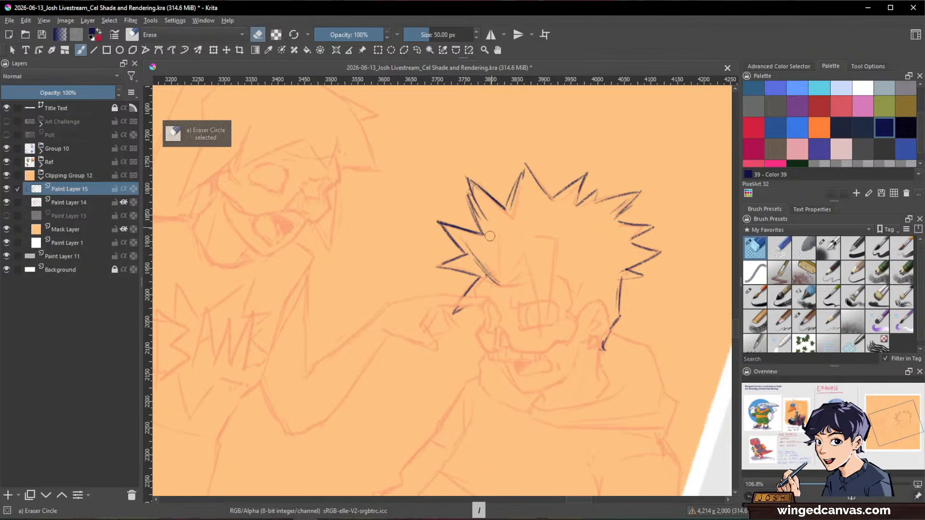
key(e)
mouse_move(489, 224)
mouse_down()
mouse_move(500, 288)
mouse_move(527, 275)
mouse_move(528, 265)
mouse_move(538, 346)
mouse_up()
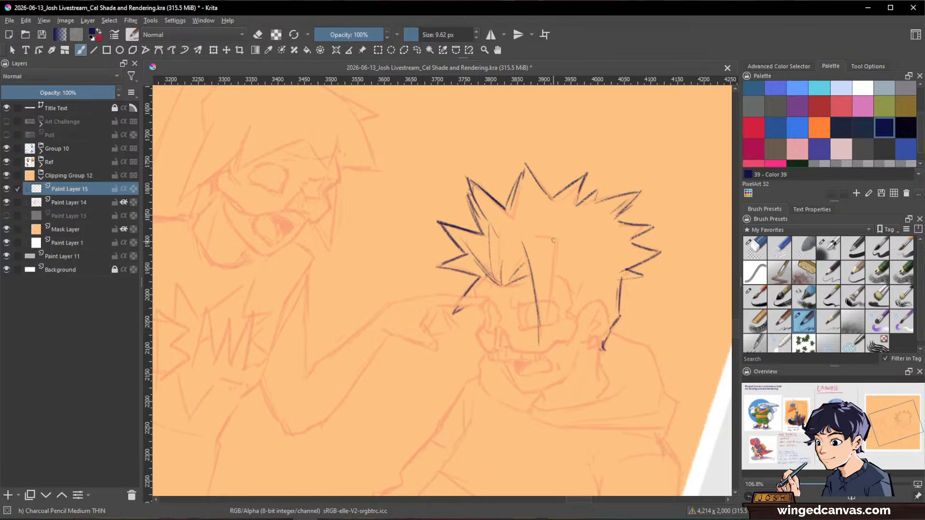
drag(558, 242, 541, 336)
- Refine the bangs with extra thin strand lines between the side fringe and the long forelock
key(ctrl)
drag(641, 307, 667, 320)
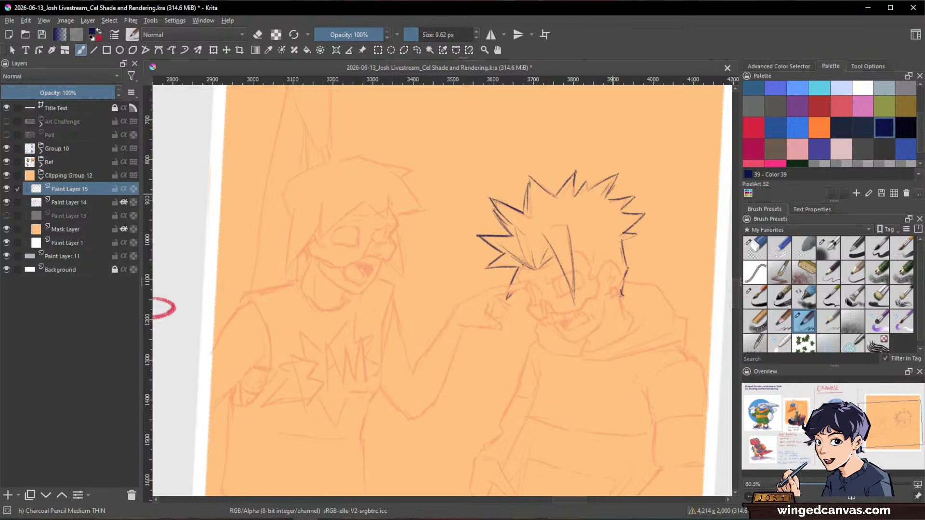
key(space)
key(slash)
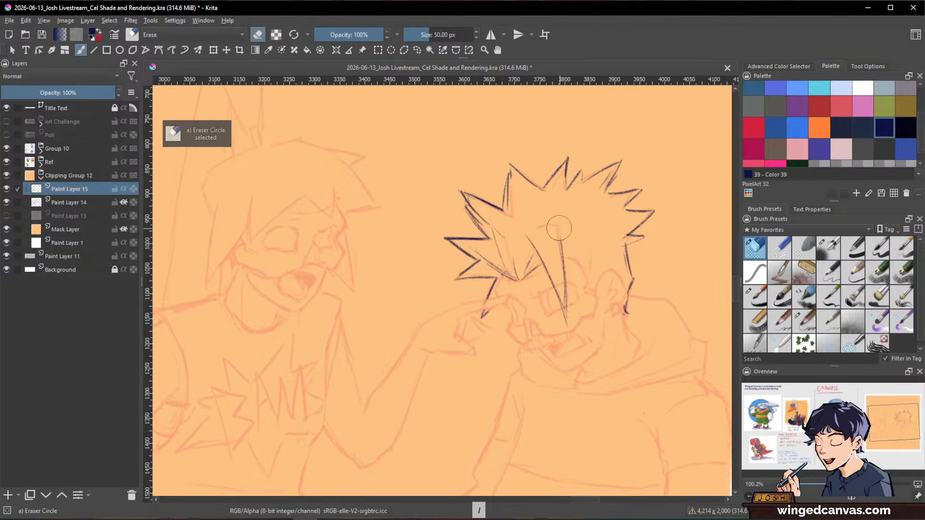
key(slash)
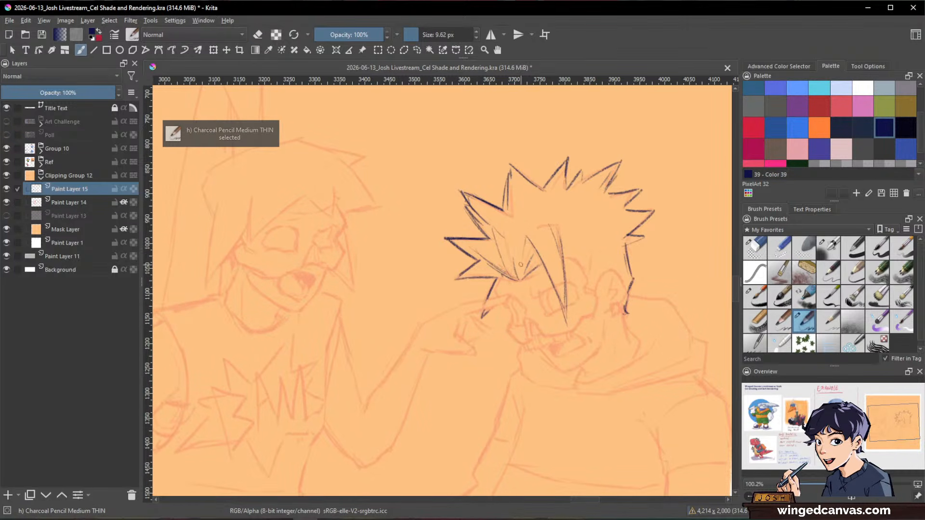
drag(546, 247, 564, 299)
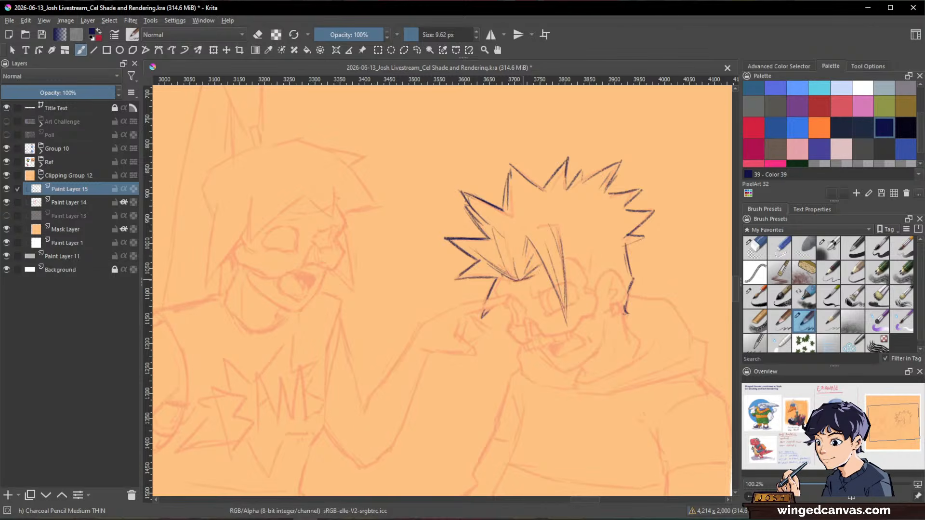
- Line the brow, temple, cheekbone and lower edge of the spiky-haired character's face, following the faded sketch
scroll(665, 264, down, 1)
drag(665, 264, 561, 223)
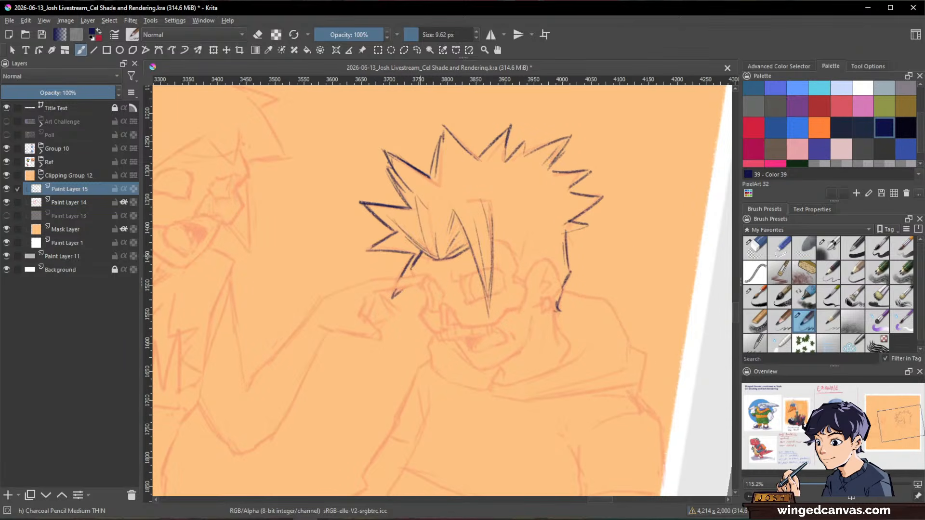
drag(425, 294, 427, 310)
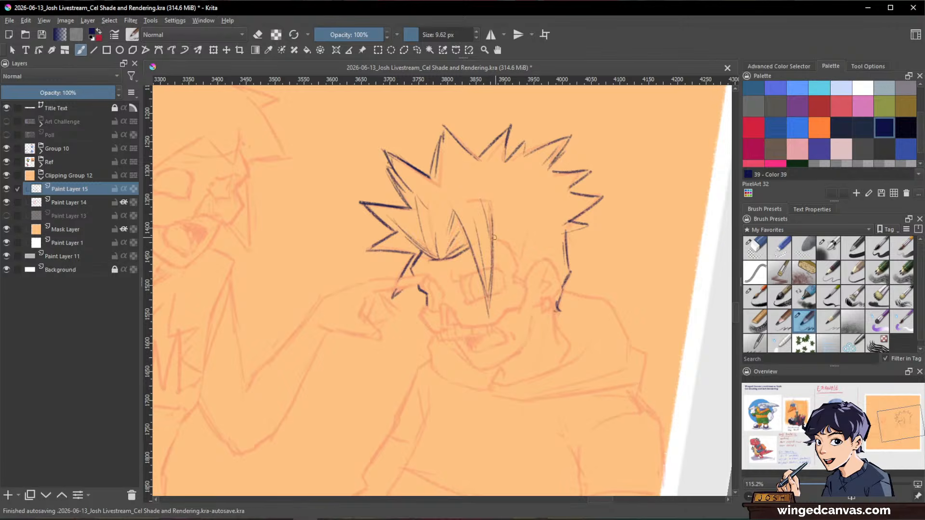
mouse_move(497, 238)
mouse_down()
mouse_move(517, 267)
mouse_move(525, 260)
mouse_move(515, 282)
mouse_move(532, 288)
mouse_move(512, 306)
mouse_move(526, 304)
mouse_move(494, 316)
mouse_move(524, 286)
mouse_move(530, 304)
mouse_move(494, 323)
mouse_up()
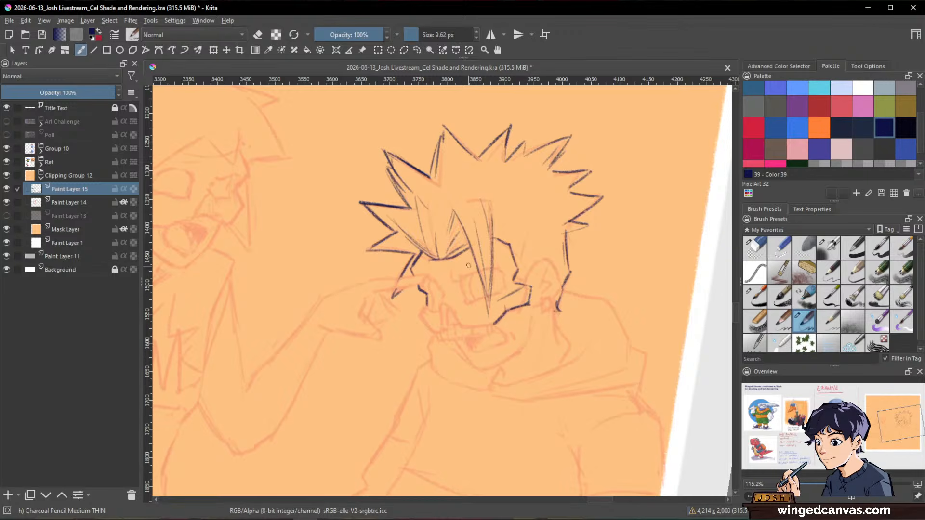
mouse_move(452, 270)
mouse_down()
mouse_move(453, 281)
mouse_move(465, 279)
mouse_move(464, 326)
mouse_move(501, 319)
mouse_up()
- Line the nose and the creases along its bridge on the spiky-haired character's face
mouse_move(426, 309)
mouse_down()
mouse_move(431, 333)
mouse_move(444, 328)
mouse_up()
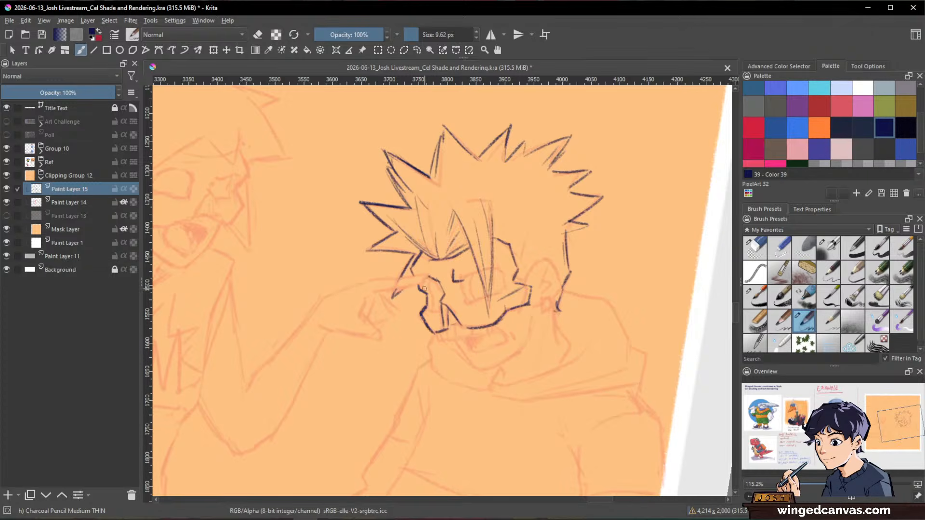
drag(427, 300, 439, 314)
drag(428, 280, 432, 295)
- Draw the spiky-haired character's eye shapes on both sides of the long forelock
drag(601, 271, 578, 258)
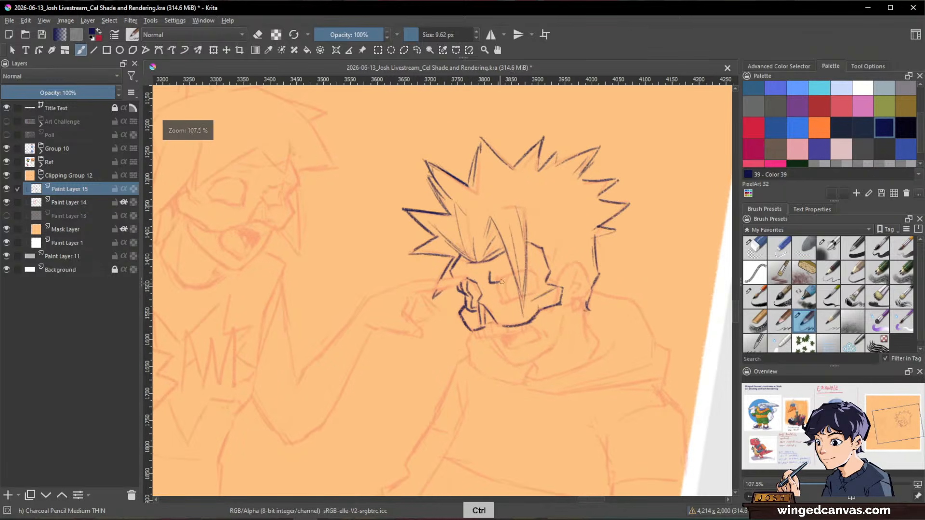
mouse_move(502, 279)
mouse_down()
mouse_move(529, 270)
mouse_move(500, 297)
mouse_up()
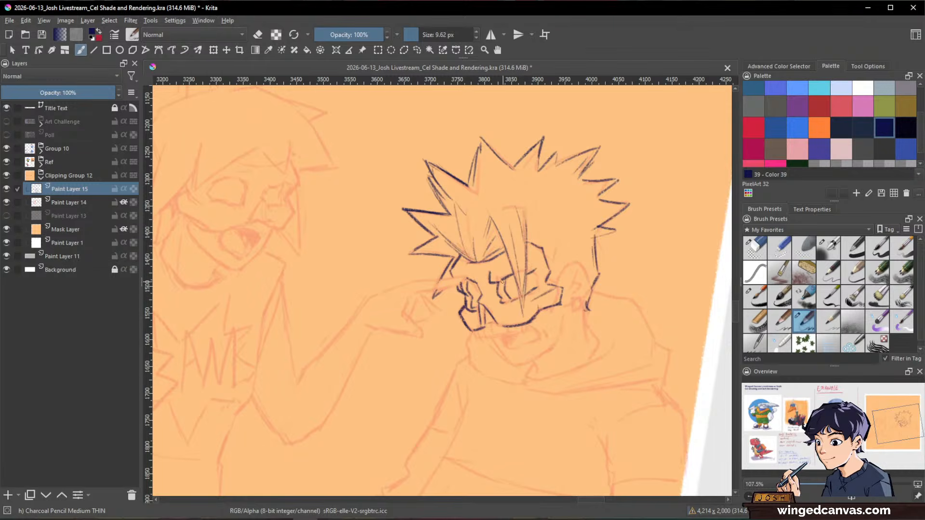
drag(501, 281, 513, 278)
key(e)
key(e)
- Draw the upper row of teeth below the nose and divide it into individual teeth
drag(611, 285, 561, 289)
mouse_move(471, 336)
mouse_down()
mouse_move(477, 350)
mouse_move(538, 342)
mouse_up()
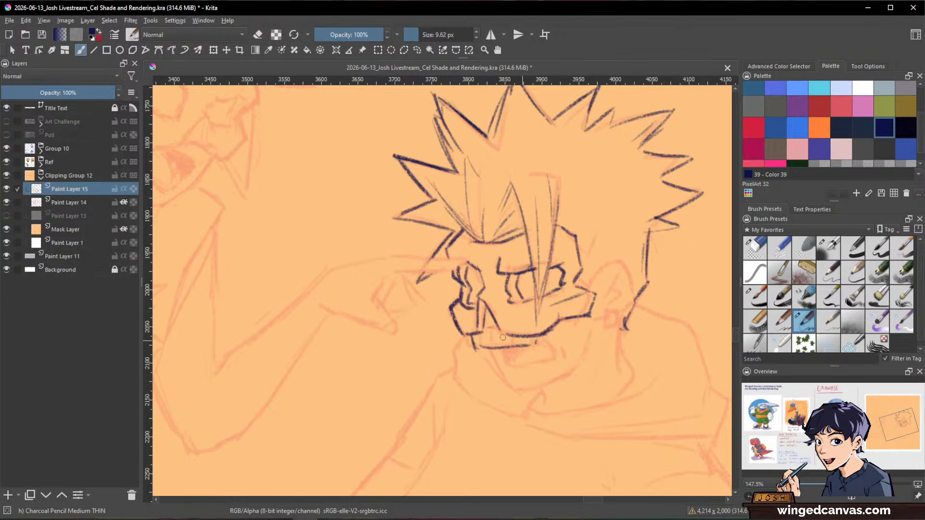
mouse_move(482, 335)
mouse_down()
mouse_move(492, 347)
mouse_move(491, 332)
mouse_move(500, 329)
mouse_move(509, 346)
mouse_up()
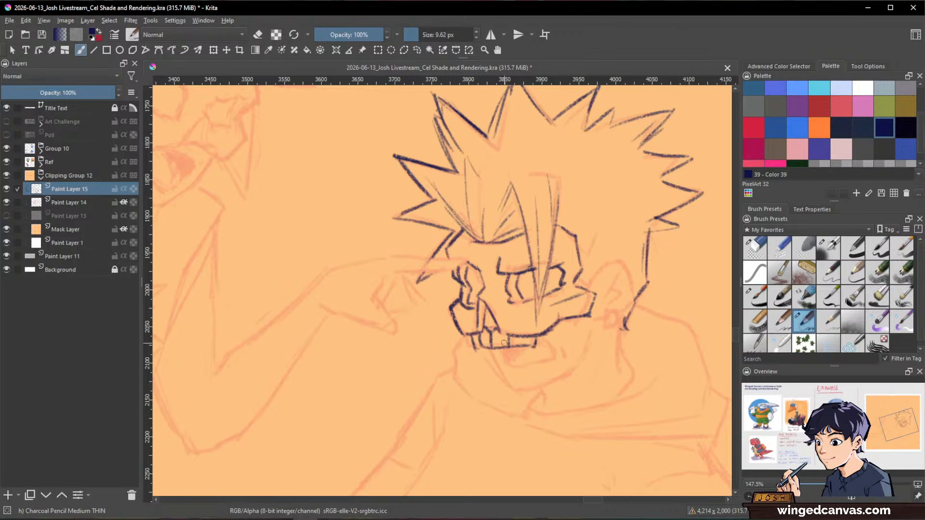
- Draw the spiky-haired character's ear with its inner fold and a solid dark earring on the lobe
drag(626, 308, 675, 337)
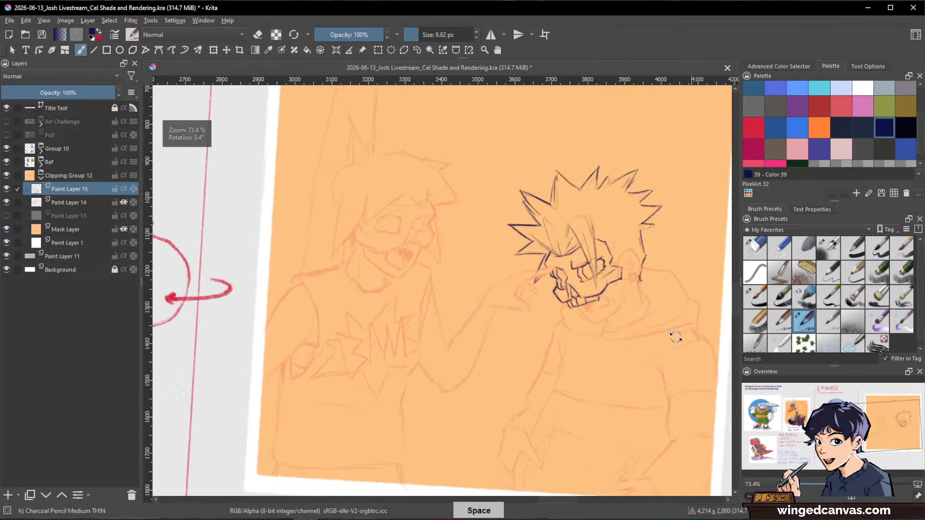
drag(667, 304, 657, 193)
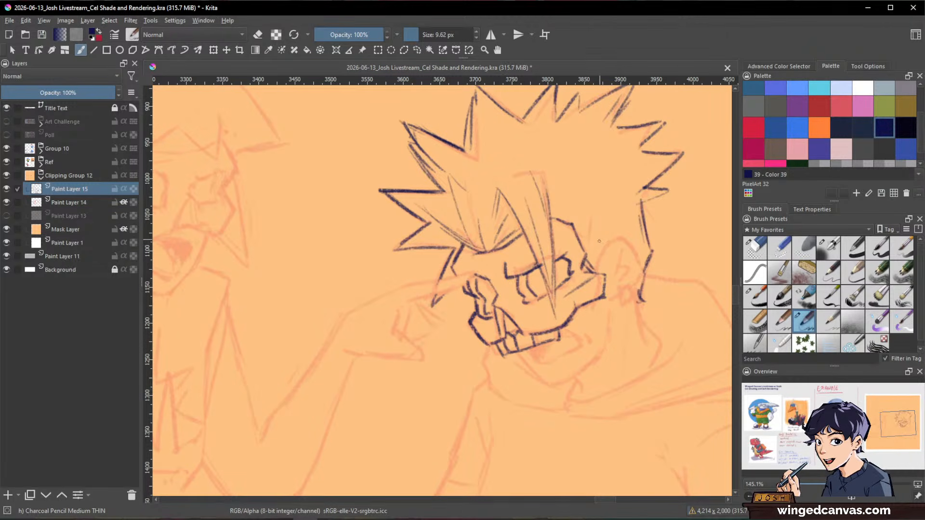
mouse_move(600, 240)
mouse_down()
mouse_move(597, 265)
mouse_move(639, 264)
mouse_move(643, 275)
mouse_move(622, 299)
mouse_up()
mouse_move(618, 261)
mouse_down()
mouse_move(625, 302)
mouse_move(679, 290)
mouse_move(678, 339)
mouse_move(634, 311)
mouse_move(666, 315)
mouse_move(645, 247)
mouse_move(680, 200)
mouse_up()
drag(624, 242, 654, 246)
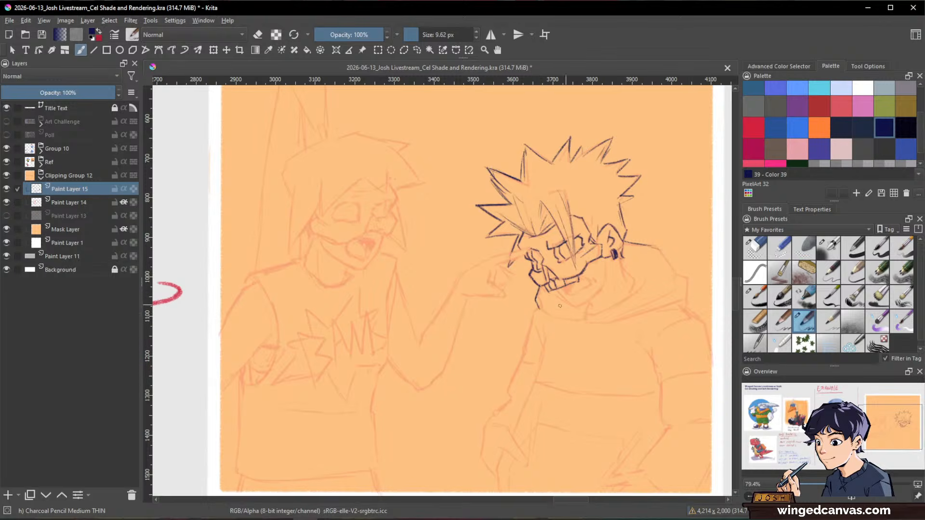
- Line the collar edge below the spiky-haired character's chin, then draw the chin and jaw curving up toward the ear
drag(537, 301, 583, 321)
drag(553, 289, 572, 304)
drag(614, 272, 640, 228)
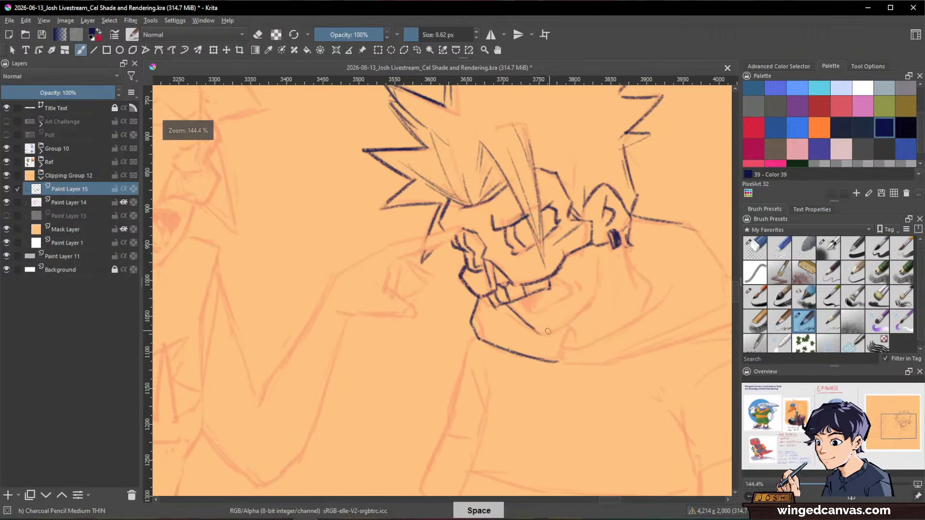
drag(537, 336, 581, 310)
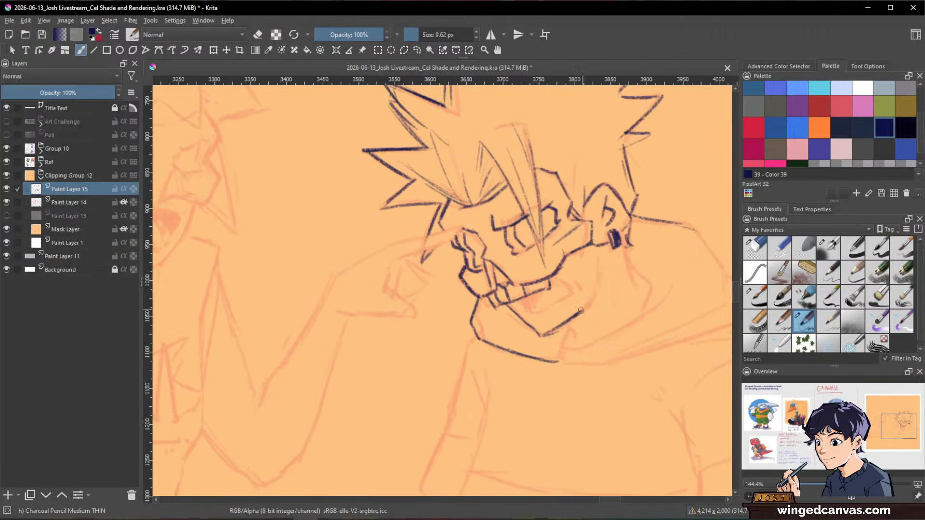
key(slash)
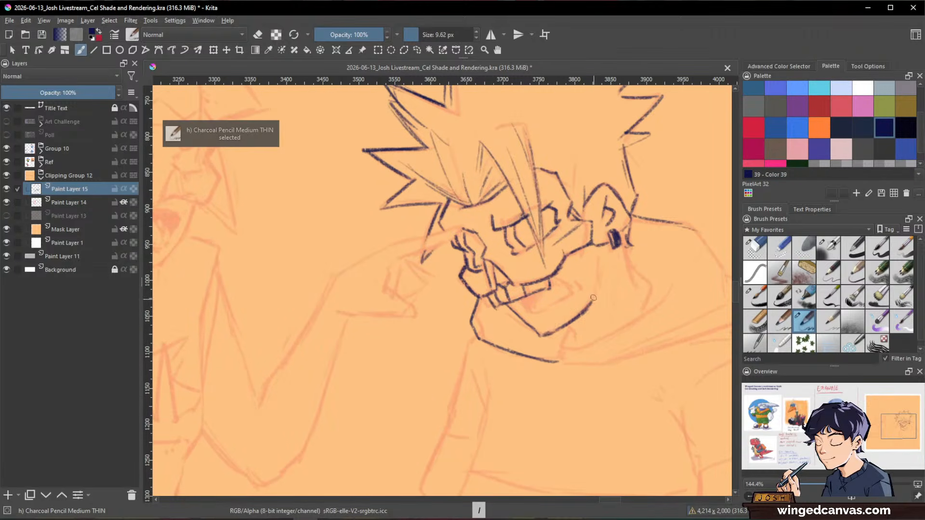
key(slash)
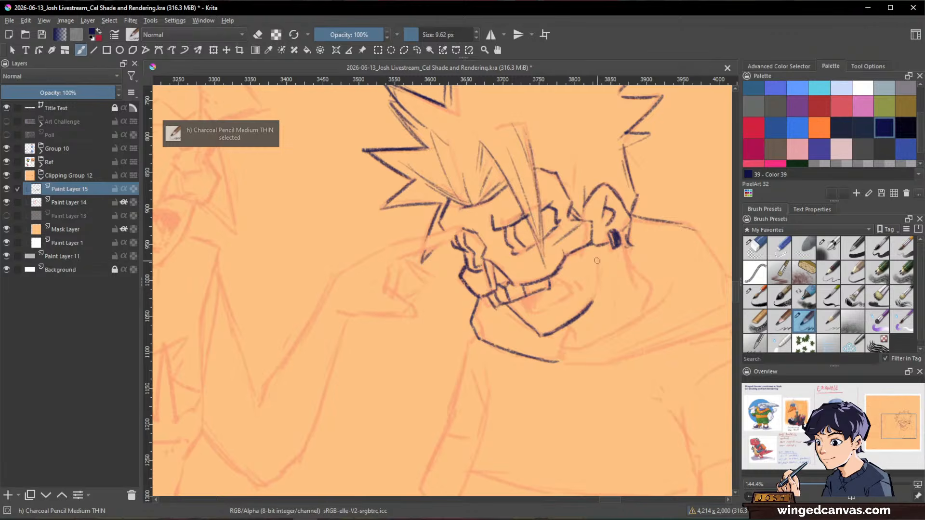
drag(596, 259, 587, 311)
- Draw the spiky-haired character's open mouth with a dark interior and tongue, and add small strand marks in the hair
mouse_move(554, 277)
mouse_down()
mouse_move(573, 296)
mouse_move(524, 307)
mouse_move(558, 303)
mouse_move(543, 313)
mouse_move(582, 296)
mouse_up()
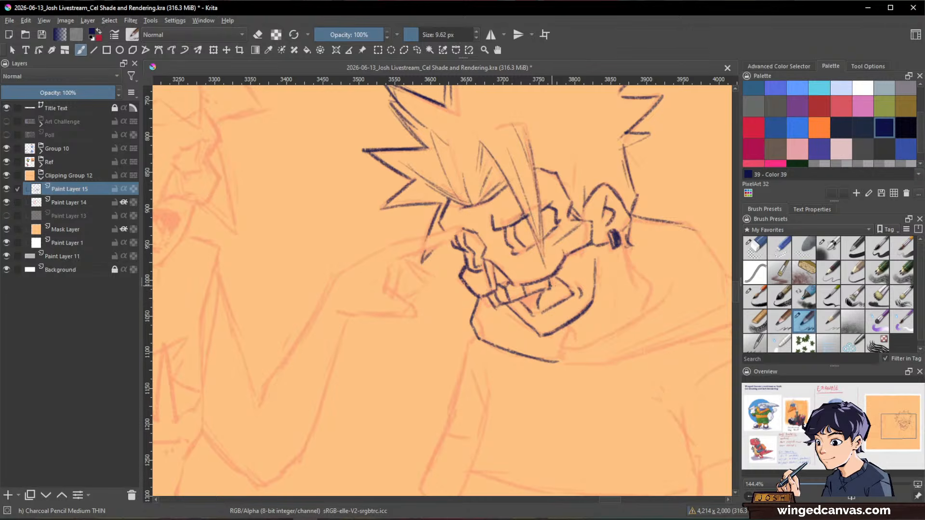
mouse_move(556, 283)
mouse_down()
mouse_move(531, 302)
mouse_move(538, 309)
mouse_up()
drag(645, 263, 632, 391)
drag(608, 314, 597, 285)
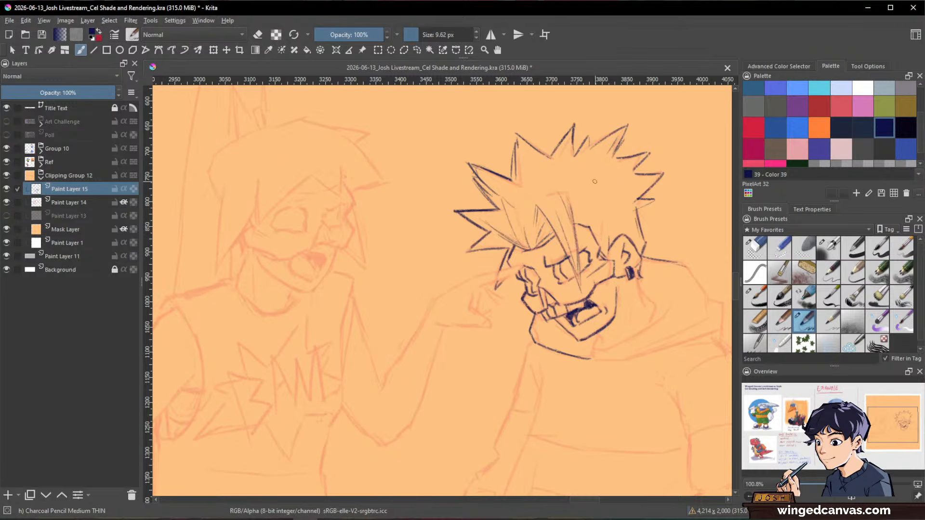
drag(593, 182, 601, 177)
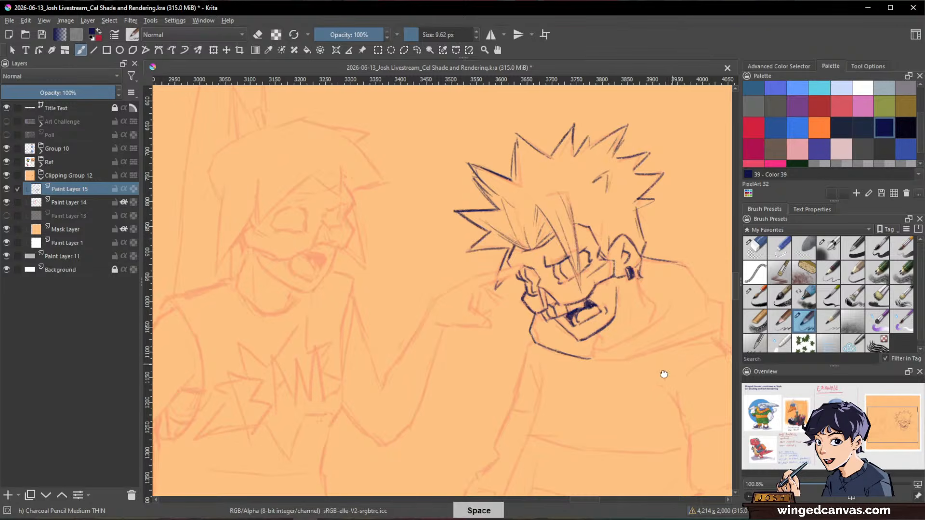
- Outline the hood from behind the neck, around the far shoulder, and back along its lower edge to the collar front
drag(663, 374, 574, 389)
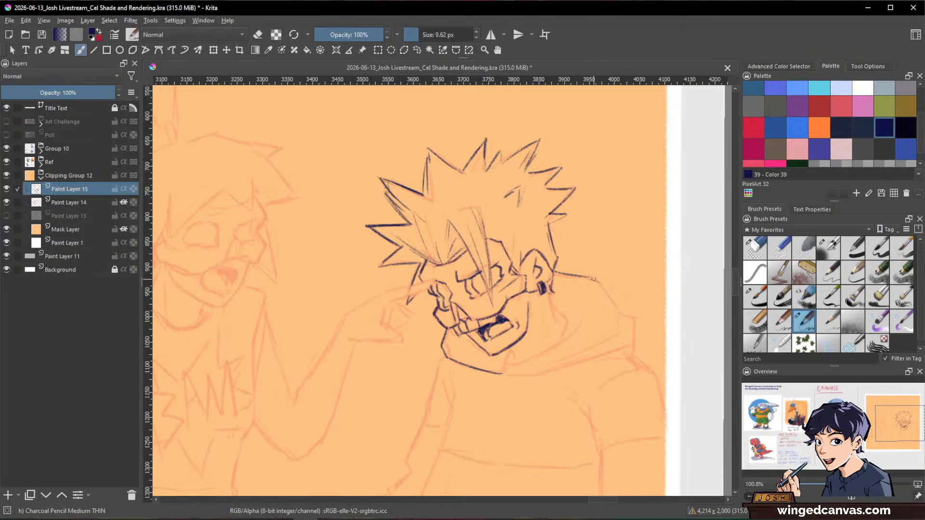
key(slash)
mouse_move(562, 273)
mouse_down()
mouse_move(602, 286)
mouse_move(594, 278)
mouse_move(617, 309)
mouse_move(639, 310)
mouse_move(631, 359)
mouse_up()
key(slash)
key(slash)
key(slash)
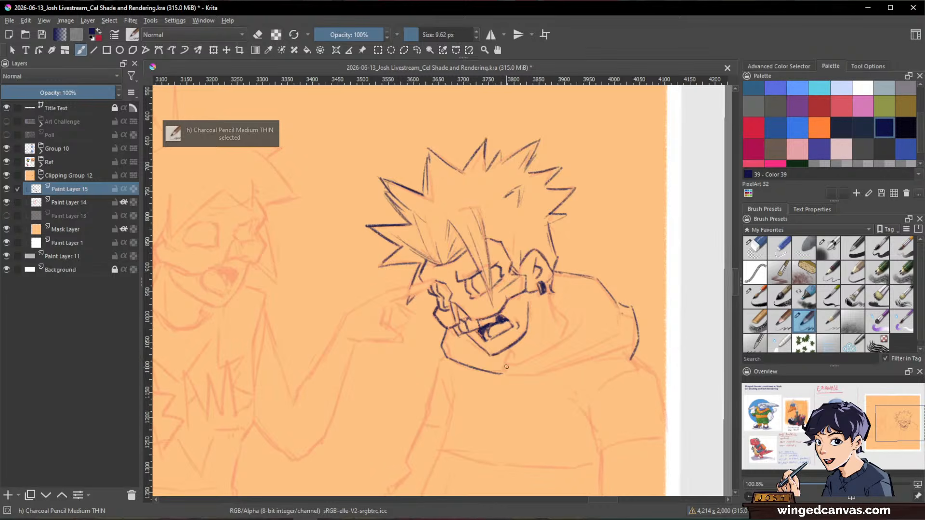
drag(507, 372, 631, 358)
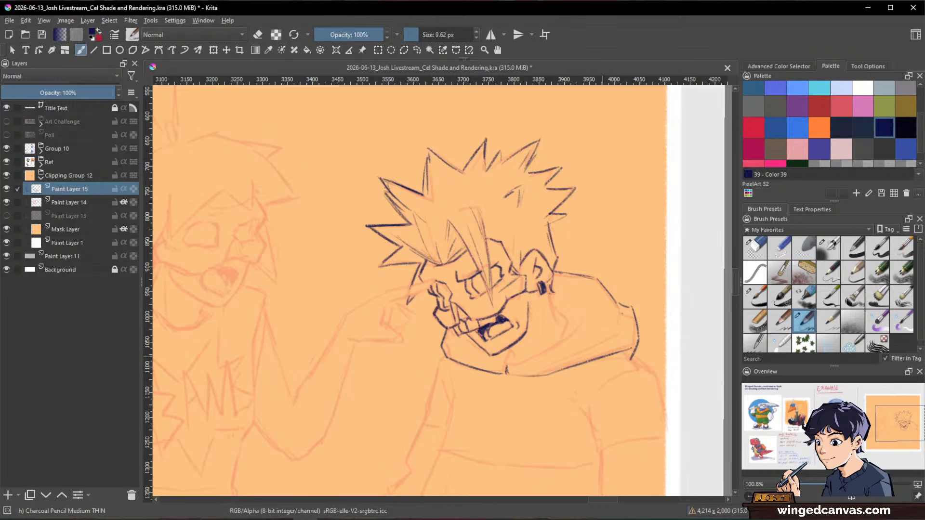
- Draw the hood's inner opening with its folded edge and the neck line running down from the ear
drag(511, 363, 585, 329)
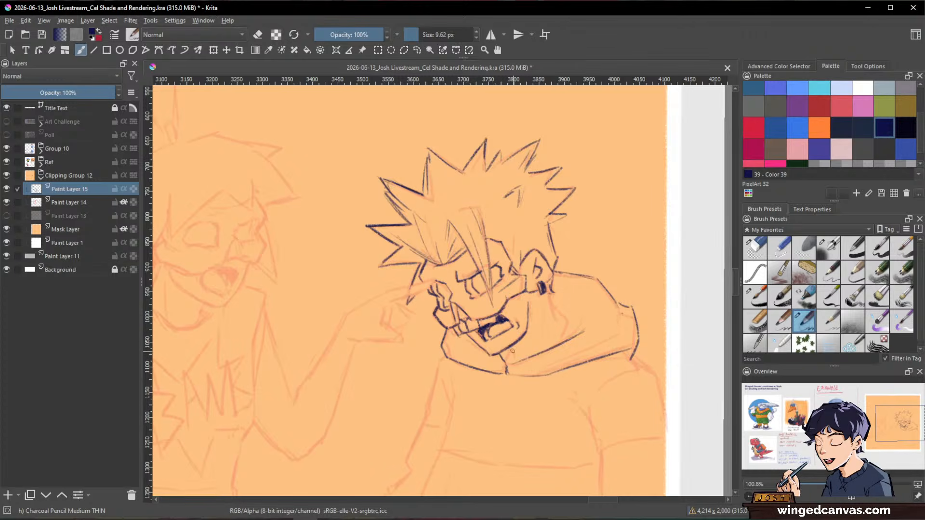
mouse_move(544, 289)
mouse_down()
mouse_move(558, 327)
mouse_move(567, 316)
mouse_move(573, 322)
mouse_move(559, 342)
mouse_up()
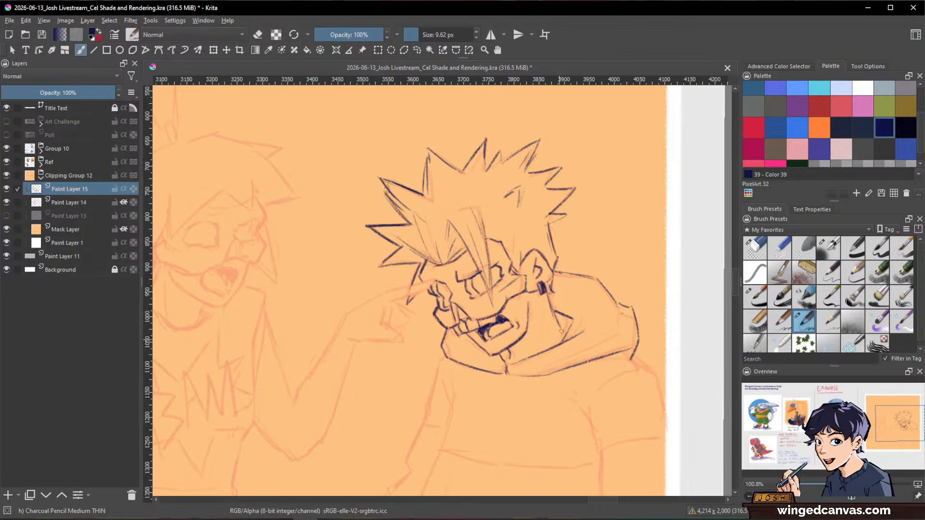
mouse_move(556, 308)
mouse_down()
mouse_move(587, 319)
mouse_move(573, 339)
mouse_up()
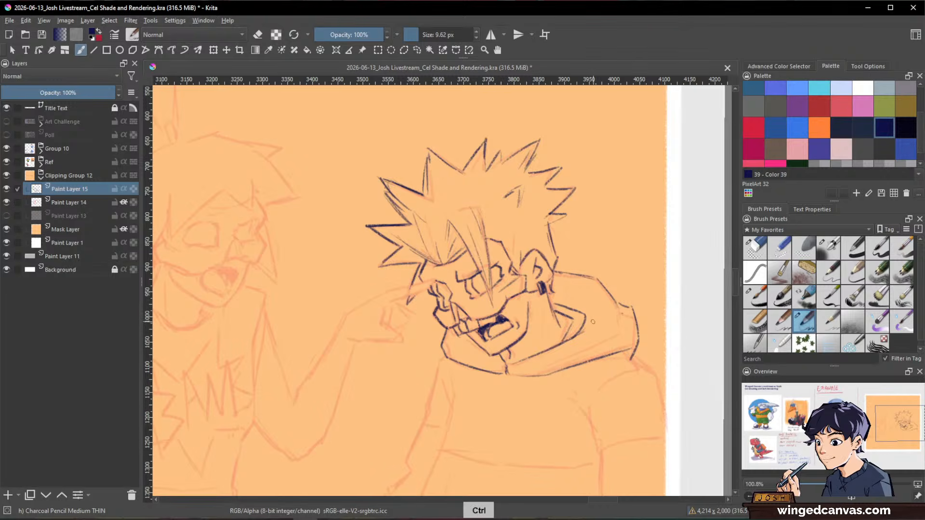
drag(630, 323, 637, 379)
drag(602, 341, 592, 301)
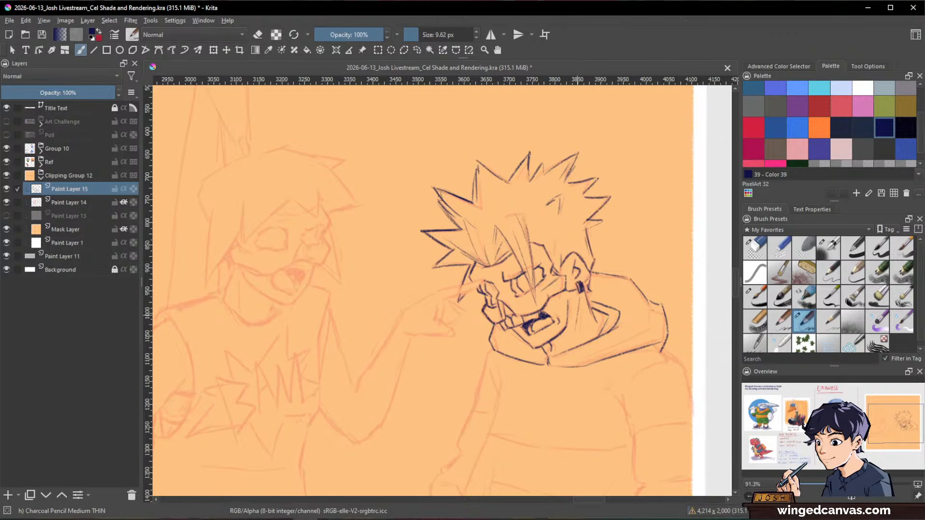
- Line both shoulders and short sleeves of the spiky-haired character's hoodie, including the armpit folds and sleeve hems
drag(642, 419, 606, 384)
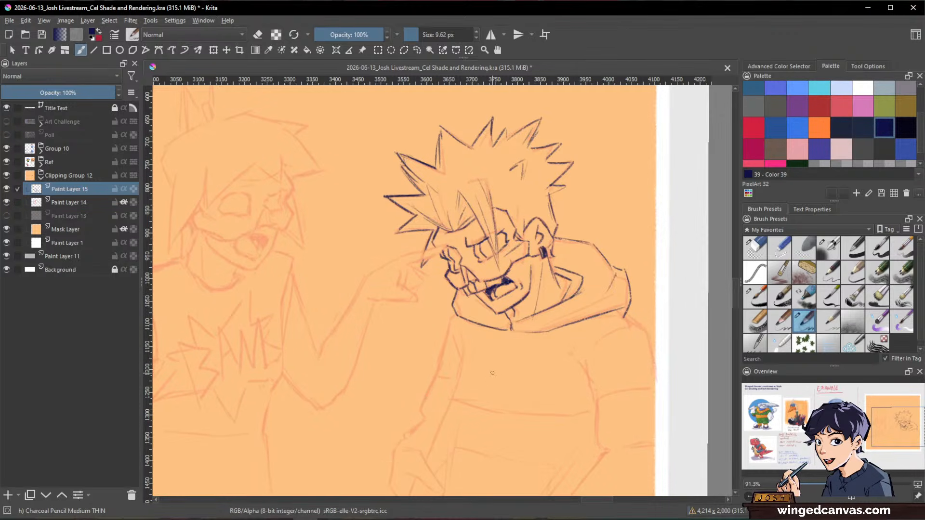
drag(574, 316, 610, 267)
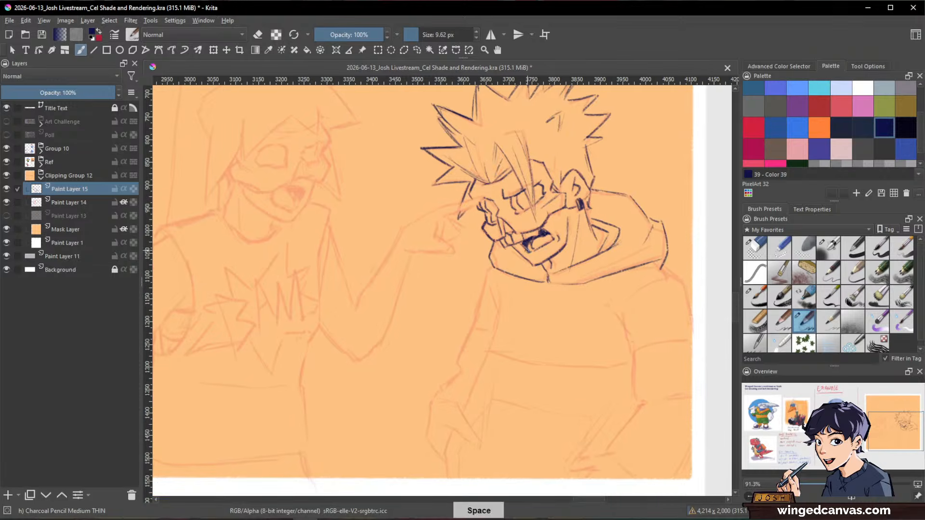
drag(489, 269, 474, 329)
mouse_move(603, 258)
mouse_down()
mouse_move(667, 262)
mouse_move(692, 308)
mouse_up()
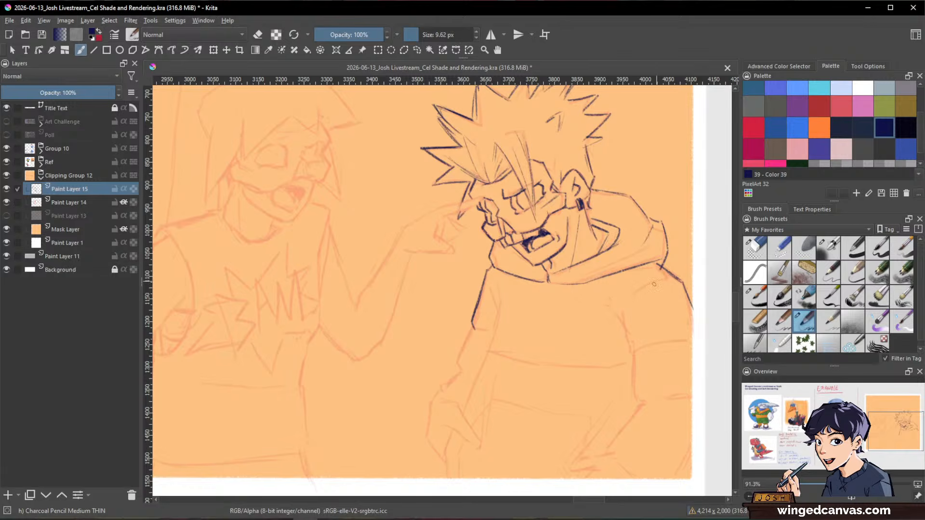
drag(646, 283, 676, 279)
mouse_move(614, 309)
mouse_down()
mouse_move(629, 355)
mouse_move(692, 340)
mouse_up()
drag(476, 328, 493, 335)
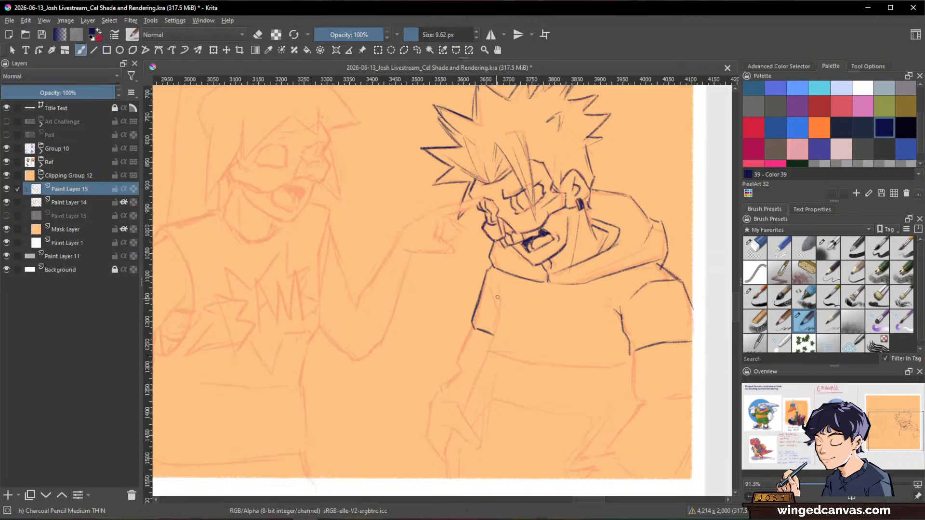
mouse_move(495, 283)
mouse_down()
mouse_move(501, 303)
mouse_move(489, 349)
mouse_up()
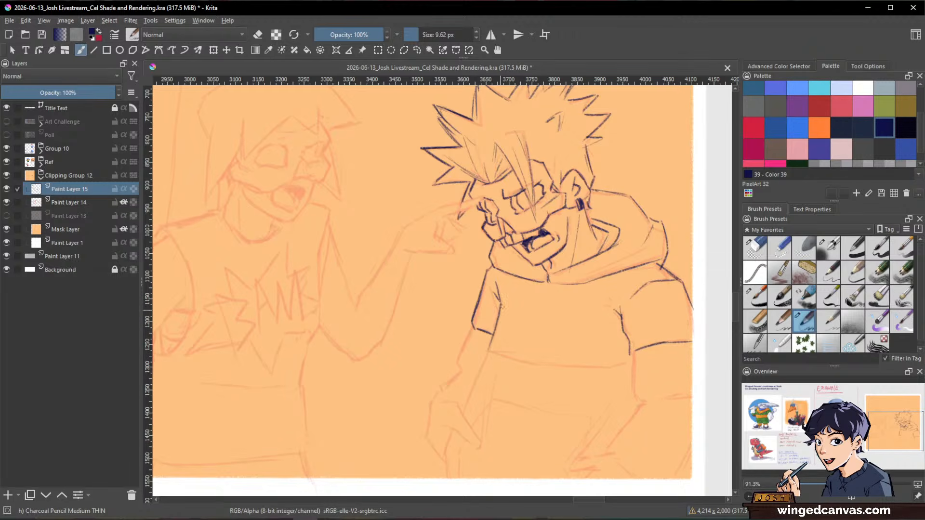
- Draw both forearms below the sleeves and lightly mark the slanted side line of the lower body
drag(501, 304, 461, 413)
drag(608, 365, 586, 468)
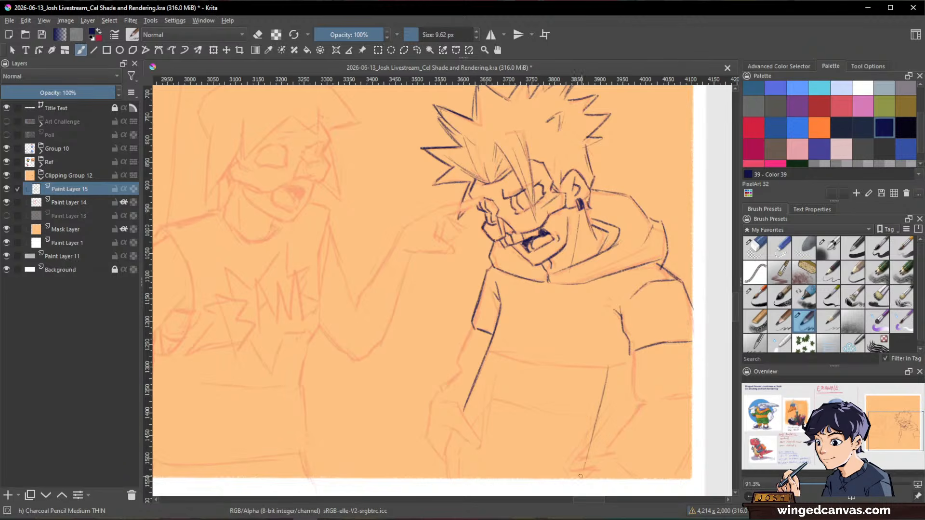
drag(608, 394, 594, 443)
key(space)
drag(637, 419, 623, 384)
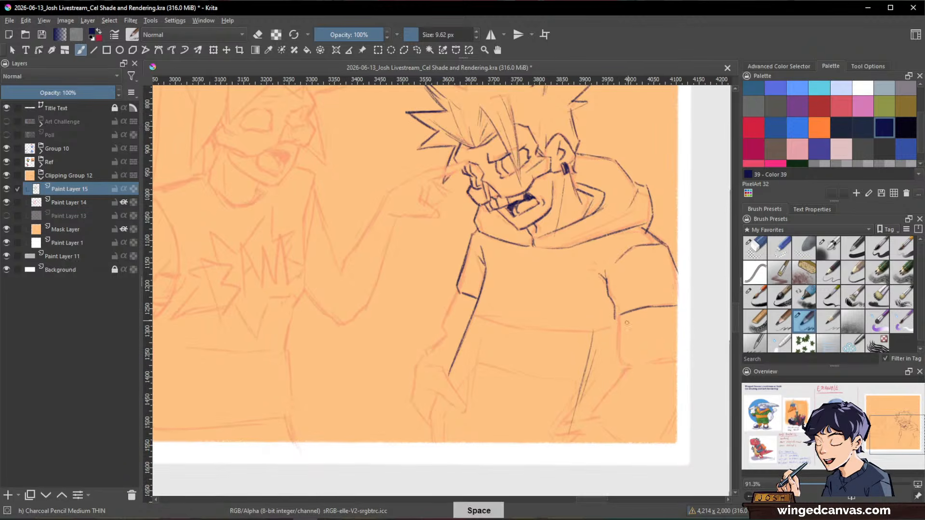
mouse_move(619, 316)
mouse_down()
mouse_move(624, 369)
mouse_move(669, 358)
mouse_up()
key(space)
mouse_move(468, 304)
mouse_down()
mouse_move(487, 292)
mouse_move(465, 307)
mouse_move(462, 317)
mouse_move(475, 324)
mouse_move(434, 356)
mouse_move(496, 355)
mouse_move(478, 344)
mouse_up()
key(space)
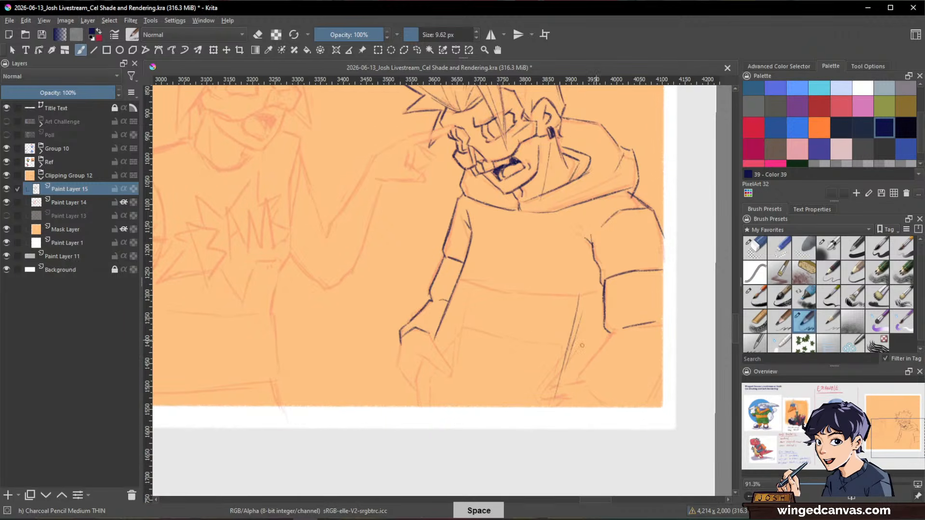
- Draw the spiky-haired character's lowered hand with its thumb and fingers, correcting the wrist line
key(slash)
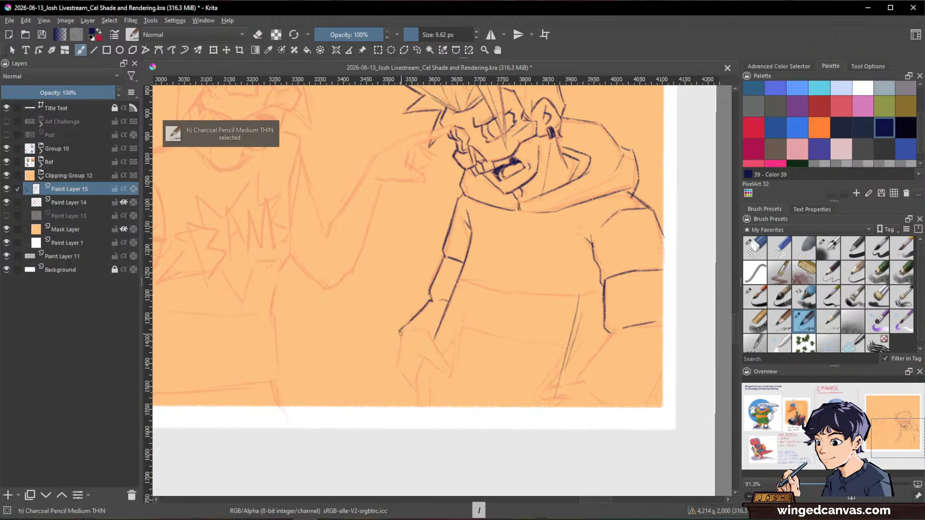
drag(395, 355, 398, 346)
key(space)
mouse_move(434, 319)
mouse_down()
mouse_move(451, 366)
mouse_move(444, 372)
mouse_move(455, 379)
mouse_up()
key(e)
key(e)
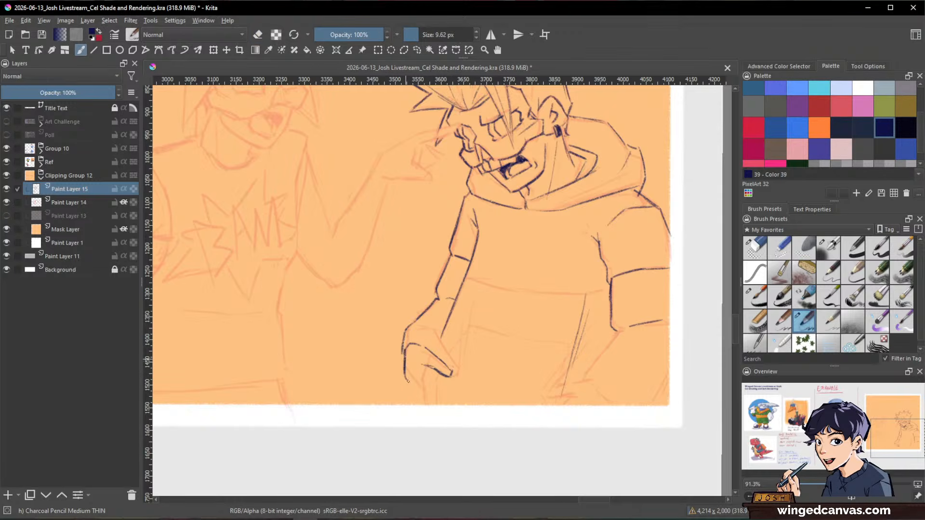
drag(404, 372, 424, 387)
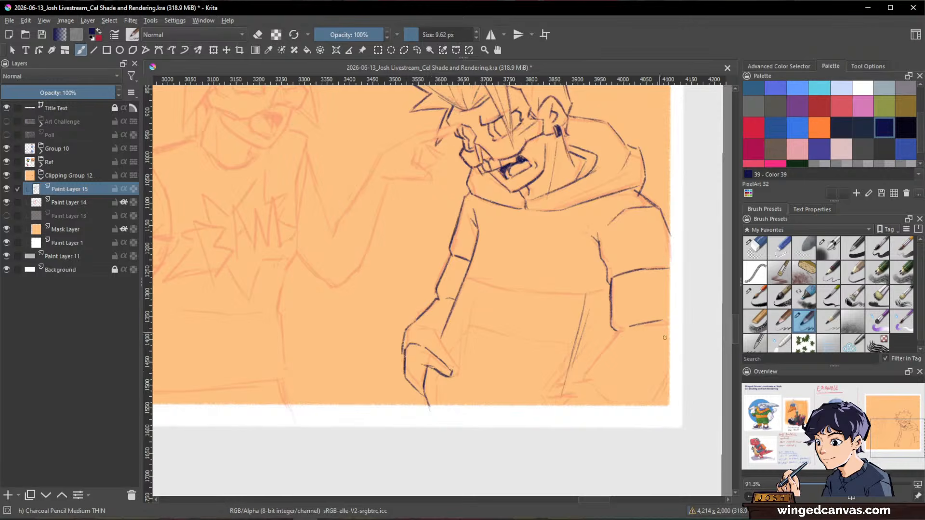
- Draw the curved waist seam across the spiky-haired character's torso and clean up its line
drag(665, 337, 648, 406)
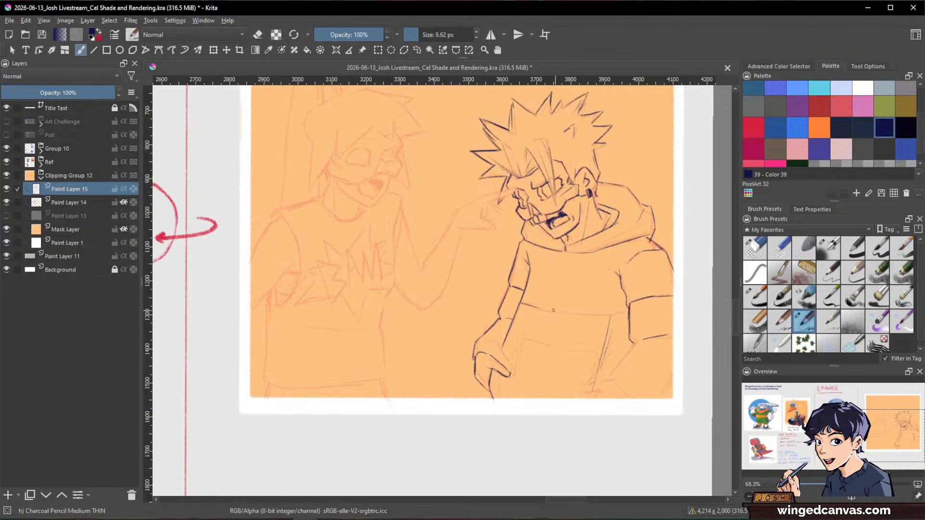
mouse_move(552, 310)
mouse_down()
mouse_move(639, 311)
mouse_move(610, 310)
mouse_move(602, 347)
mouse_up()
drag(524, 294, 522, 347)
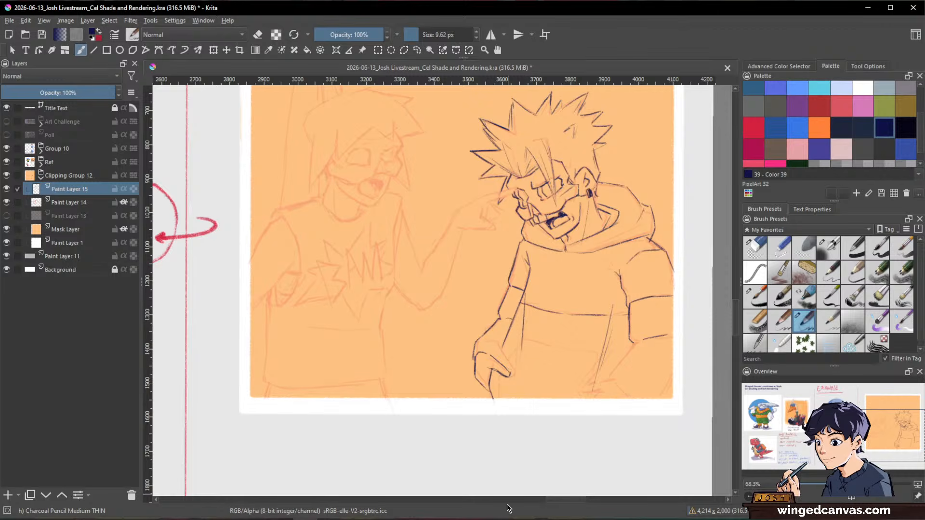
key(e)
key(e)
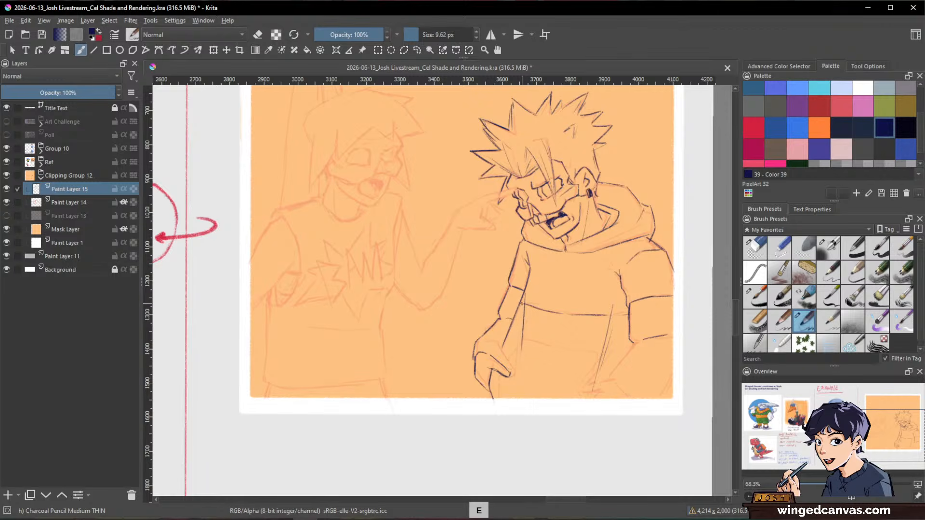
key(e)
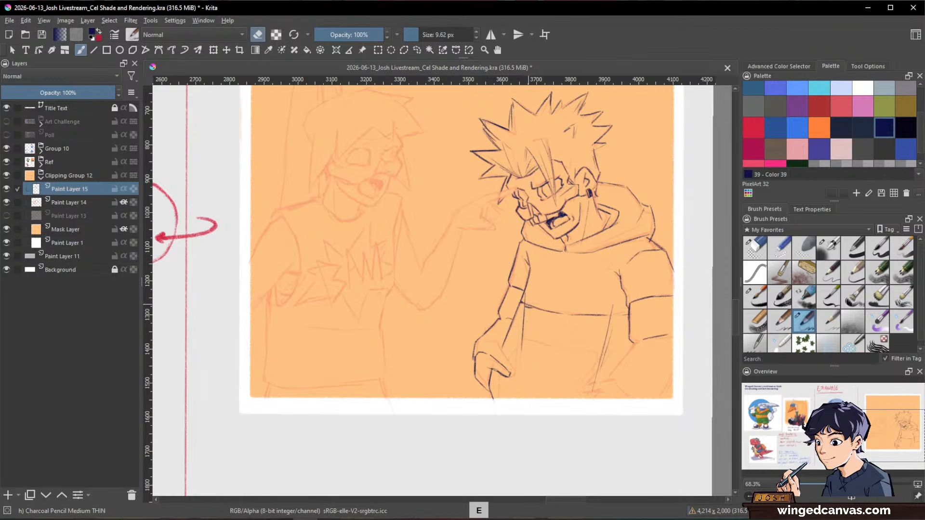
drag(529, 305, 598, 315)
key(e)
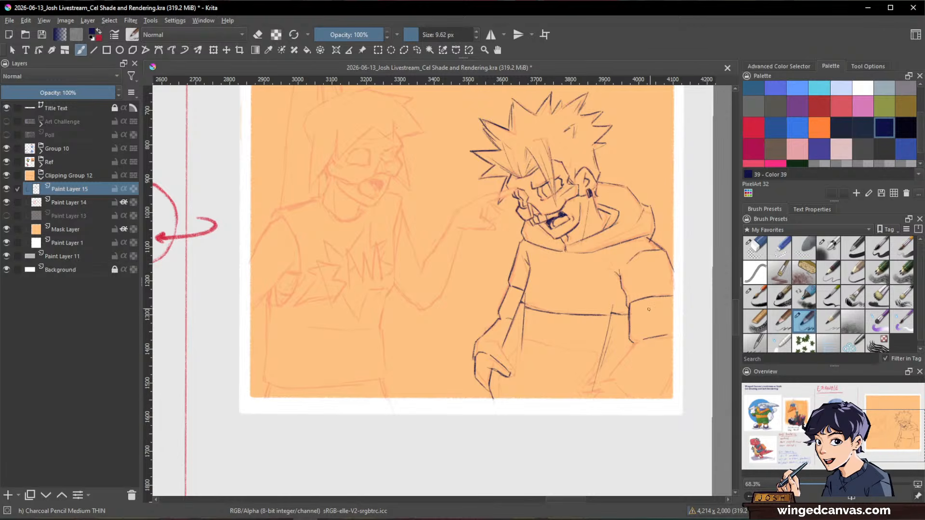
- Draw both sides of the lower body below the waist seam, replacing the rough slanted guide with a cleaner line
drag(518, 327, 516, 398)
key(slash)
drag(611, 336, 594, 389)
key(slash)
drag(616, 303, 581, 391)
key(slash)
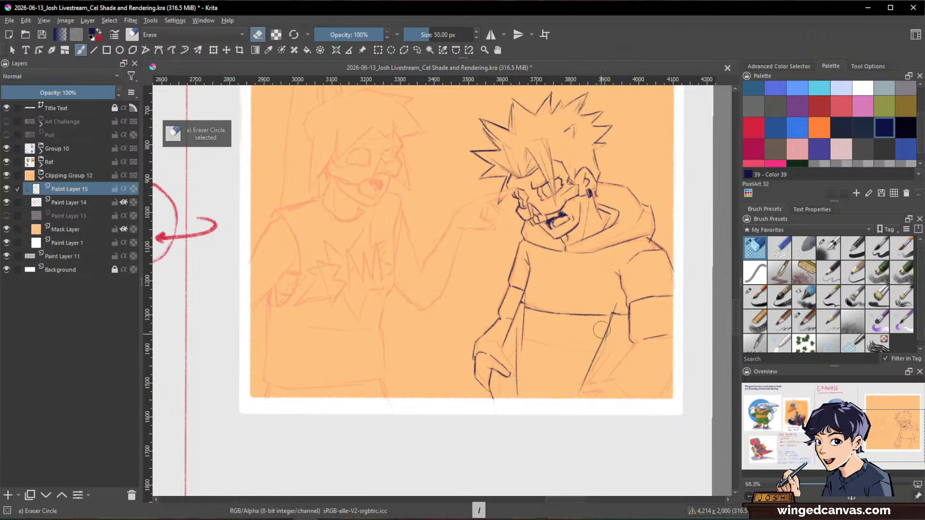
key(slash)
- Draw a second slanted line along the lower body's side and outline the hand beside it at the picture's bottom edge
drag(613, 339, 591, 377)
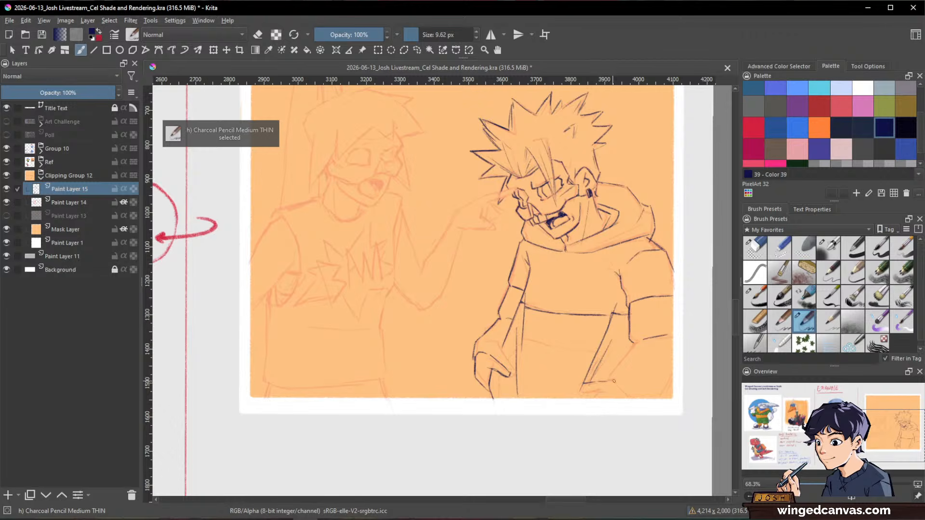
drag(603, 385, 589, 400)
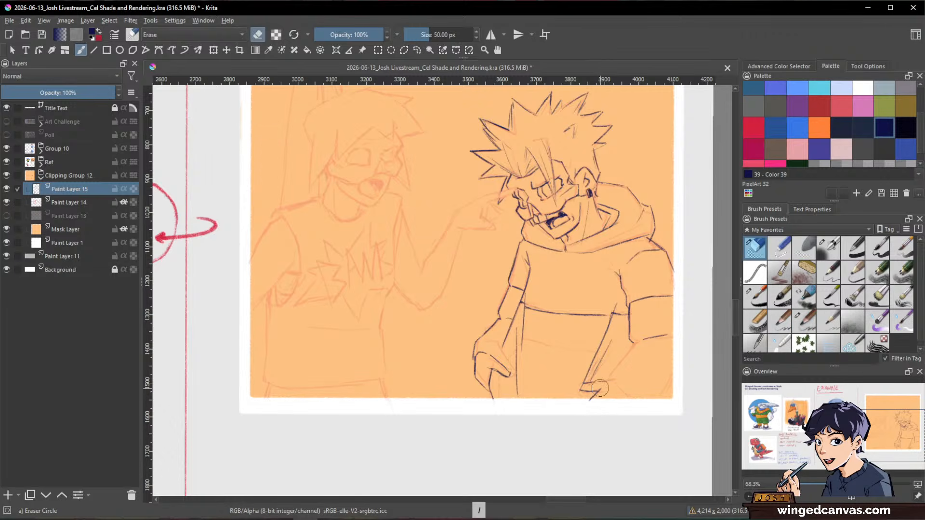
key(slash)
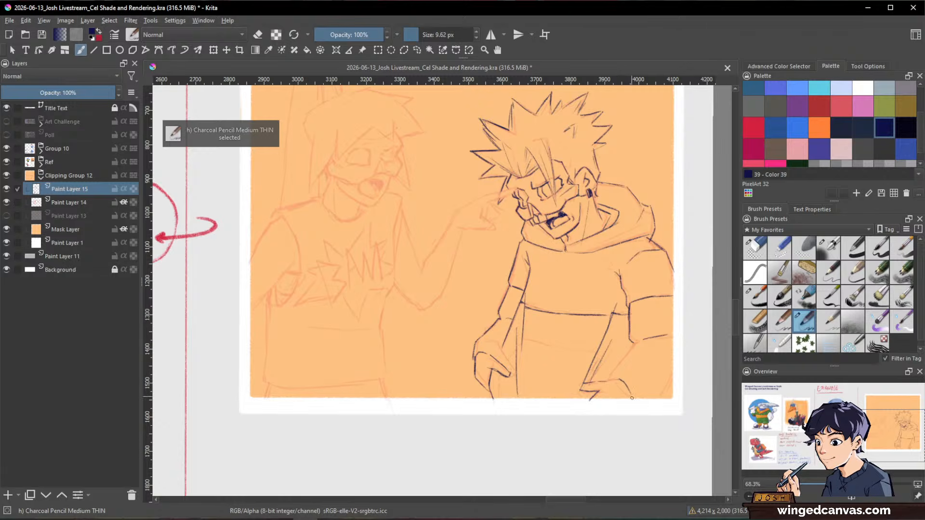
key(slash)
key(slash)
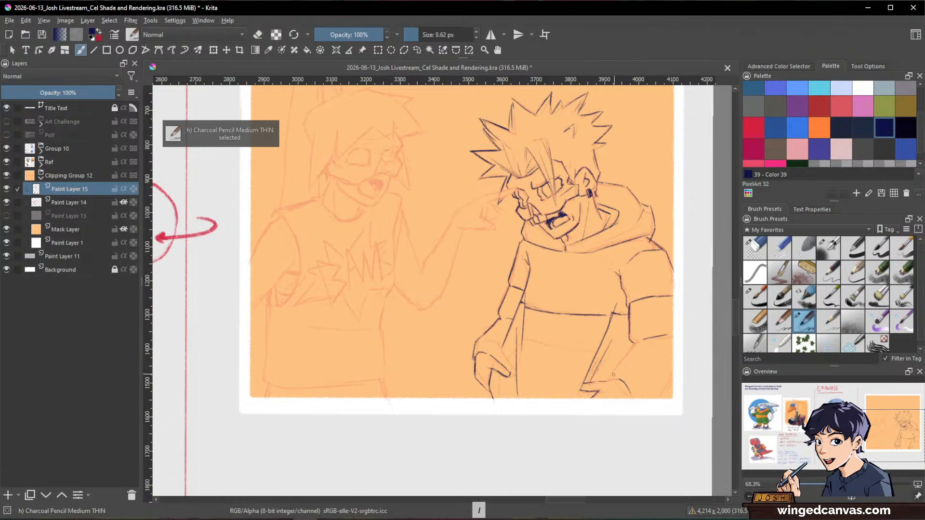
- Outline the spiky-haired character's forearm below the far sleeve down to the picture's bottom edge
mouse_move(632, 345)
mouse_down()
mouse_move(621, 375)
mouse_move(678, 372)
mouse_move(648, 397)
mouse_move(627, 391)
mouse_move(621, 377)
mouse_move(630, 401)
mouse_up()
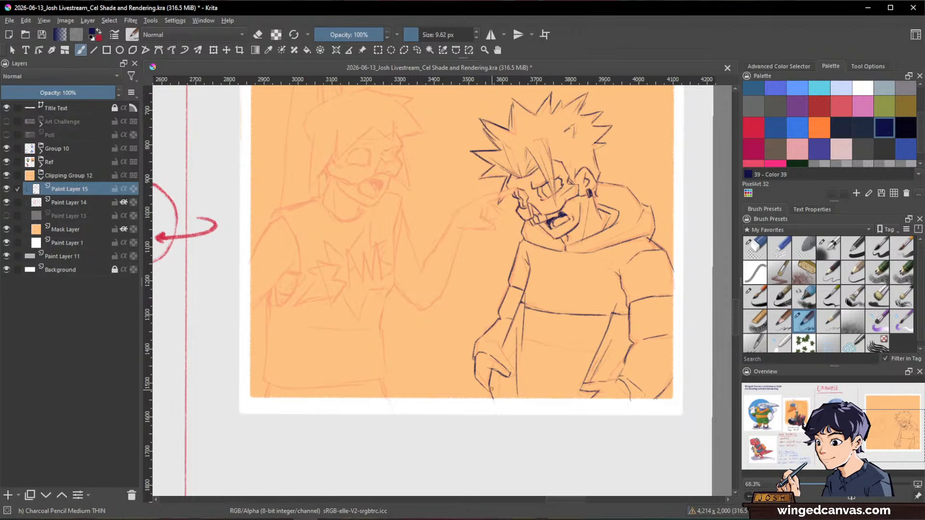
drag(669, 349, 654, 361)
drag(654, 361, 646, 386)
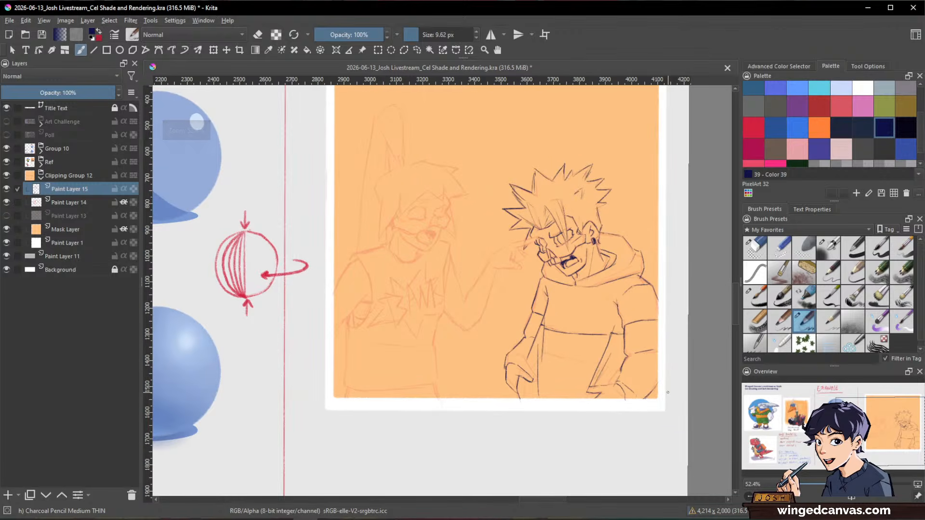
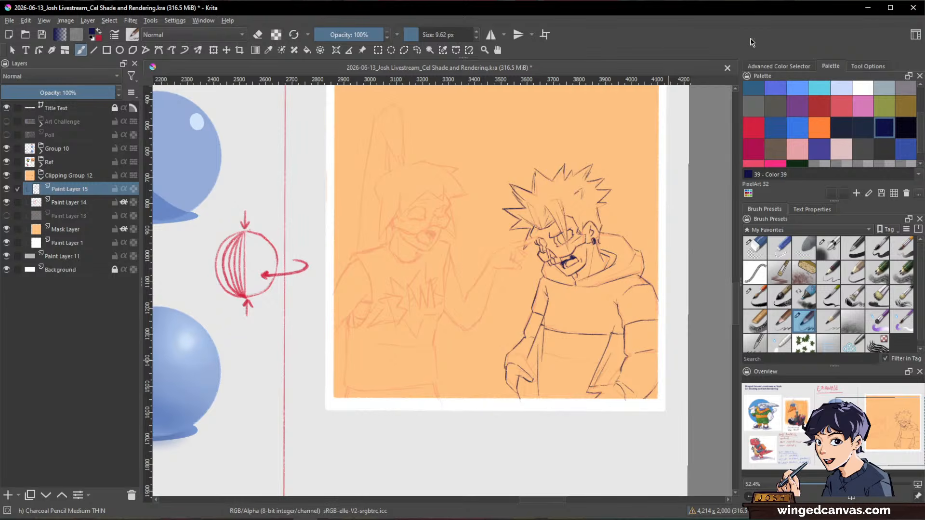
- Draw a second curved seam across the spiky-haired character's lower body, below the waist seam
mouse_move(604, 359)
mouse_down()
mouse_move(634, 338)
mouse_move(692, 355)
mouse_up()
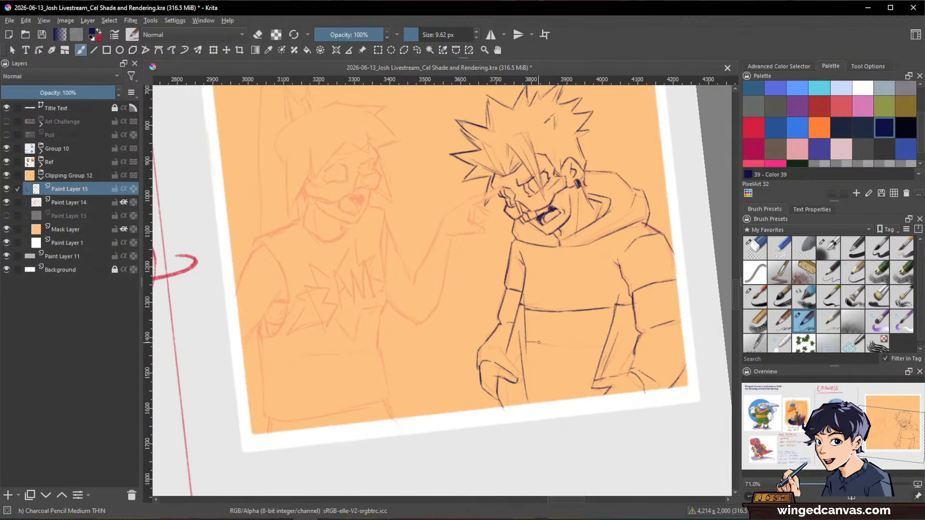
drag(538, 342, 603, 347)
drag(488, 348, 502, 351)
key(space)
drag(664, 340, 638, 342)
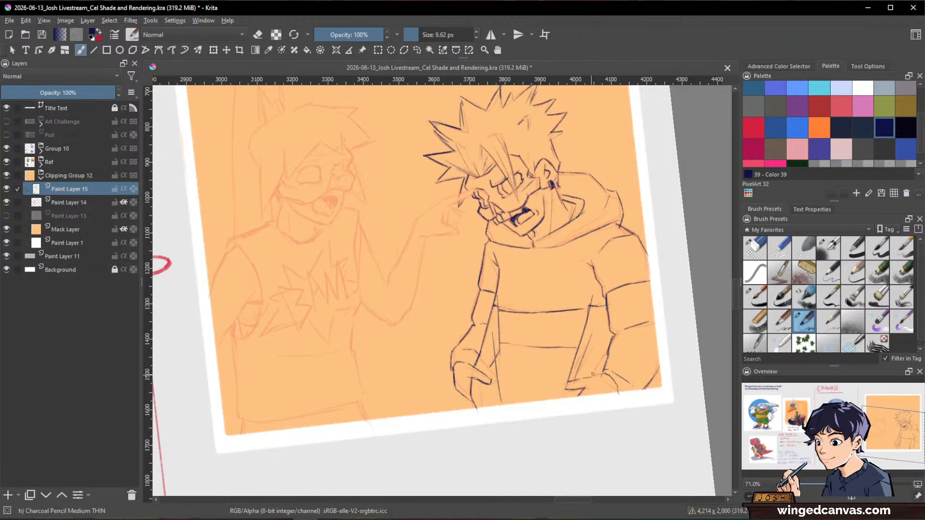
- Erase the lower body's side line beside the lowered hand and redraw it at a slight slant, cleaning up the overlap
drag(566, 388, 562, 399)
key(slash)
drag(501, 400, 500, 387)
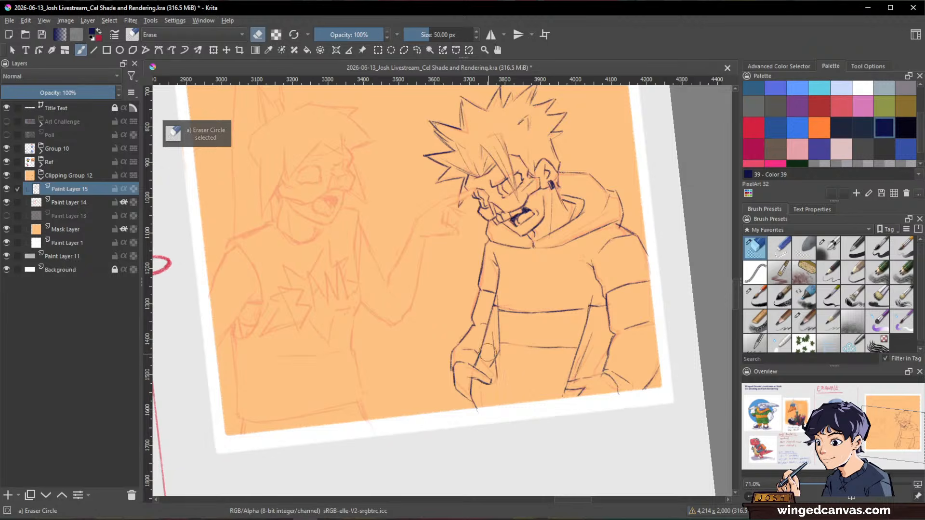
key(slash)
key(slash)
drag(499, 344, 491, 389)
key(slash)
key(e)
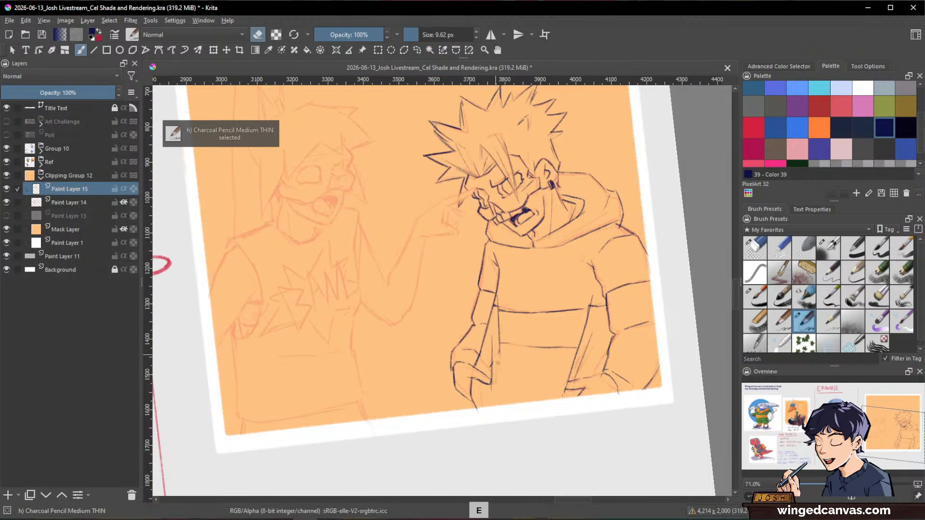
mouse_move(498, 351)
mouse_down()
mouse_move(498, 301)
mouse_move(495, 361)
mouse_up()
key(e)
- Outline the other character's raised pointing hand, including the back of the hand, palm edge and thumb
mouse_move(638, 330)
mouse_down()
mouse_move(637, 320)
mouse_move(651, 378)
mouse_up()
drag(623, 312, 665, 359)
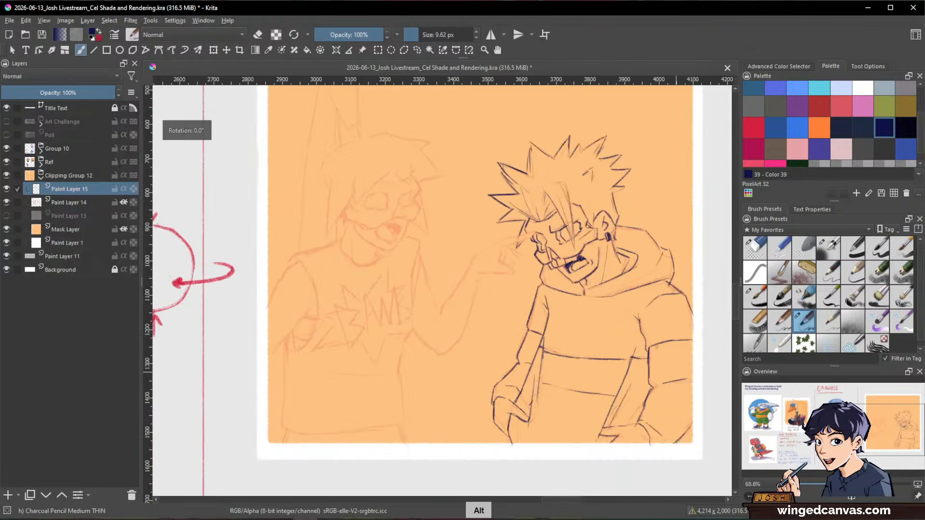
drag(575, 323, 576, 289)
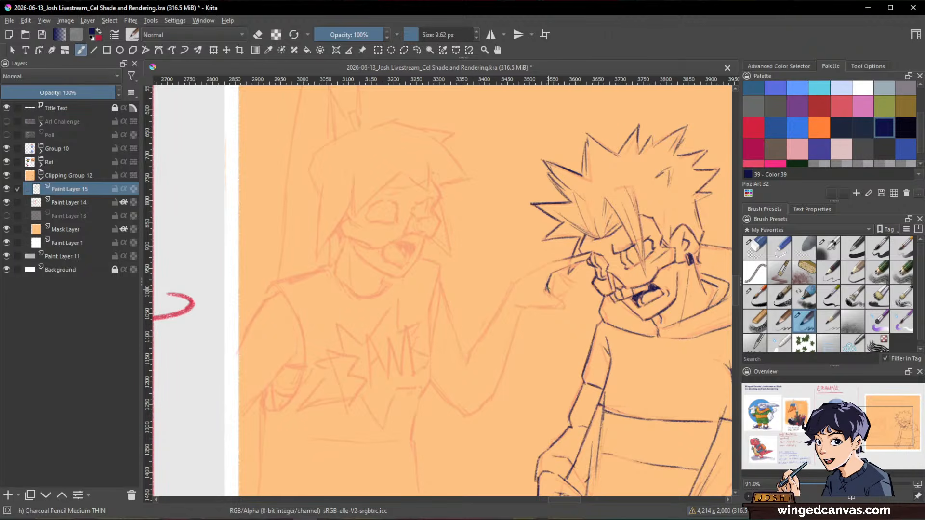
drag(547, 291, 562, 302)
drag(514, 305, 536, 305)
mouse_move(551, 264)
mouse_down()
mouse_move(514, 279)
mouse_move(546, 292)
mouse_up()
key(e)
key(e)
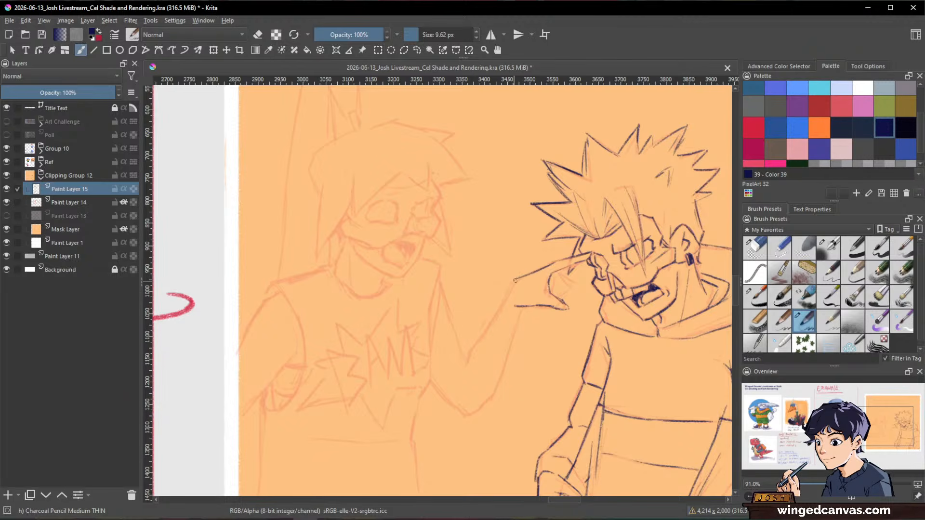
- Draw both sides of the pointing arm's forearm from the wrist down to the elbow
mouse_move(511, 282)
mouse_down()
mouse_move(461, 378)
mouse_move(488, 335)
mouse_move(465, 361)
mouse_move(493, 324)
mouse_move(507, 356)
mouse_move(491, 395)
mouse_move(471, 413)
mouse_up()
key(e)
key(e)
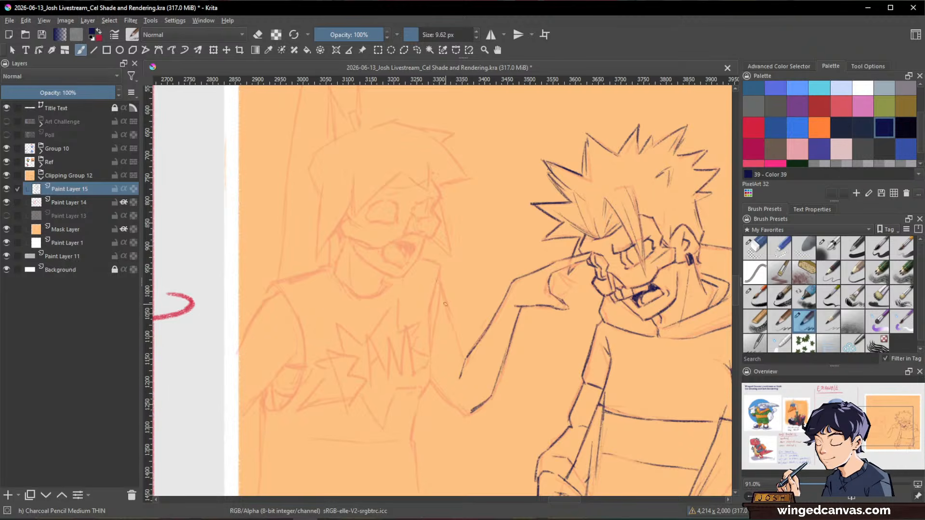
- Draw the upper arm of the pointing arm from the shoulder and round off the underside of the elbow
mouse_move(437, 282)
mouse_down()
mouse_move(464, 357)
mouse_move(442, 391)
mouse_move(466, 413)
mouse_up()
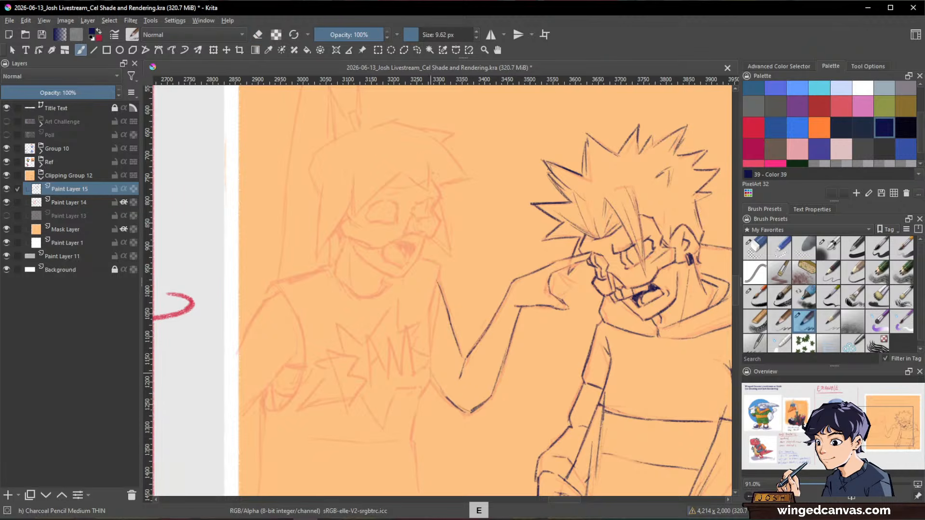
key(e)
mouse_move(447, 397)
mouse_down()
mouse_move(467, 412)
mouse_move(461, 396)
mouse_move(451, 398)
mouse_move(482, 405)
mouse_up()
key(e)
key(e)
key(e)
key(e)
key(space)
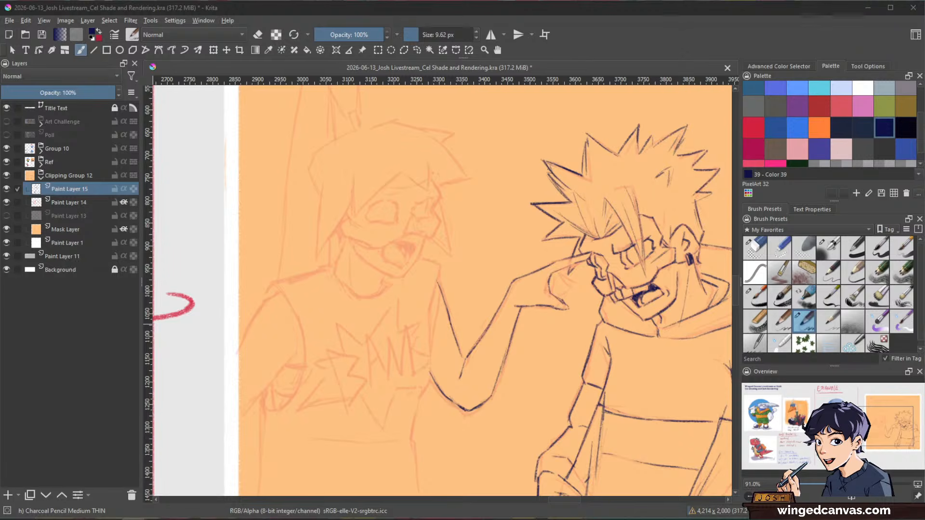
- Clean up the pointing hand's index finger line and draw the curled fingers beneath it
click(728, 35)
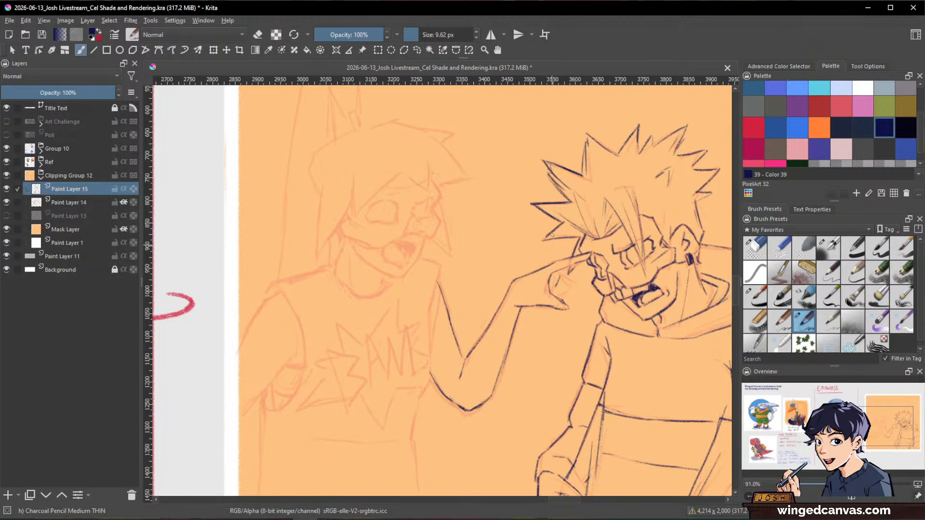
key(slash)
key(slash)
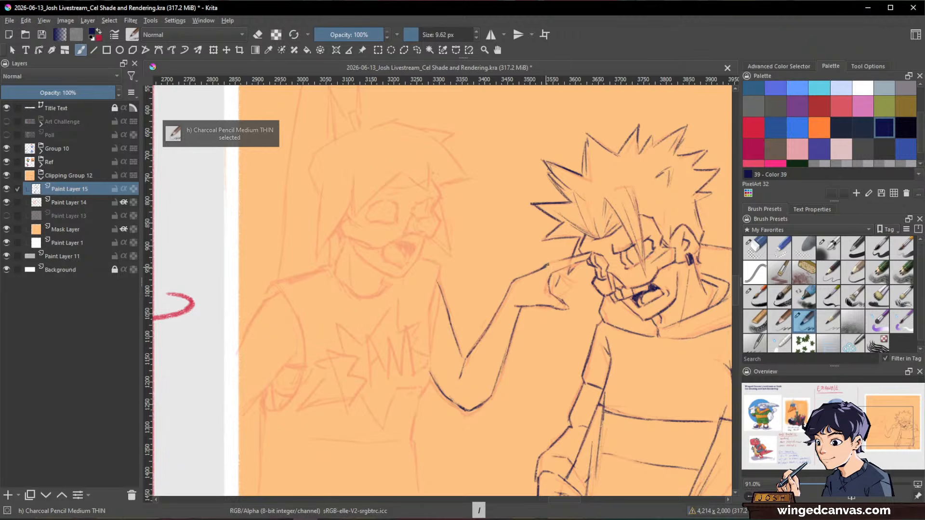
key(e)
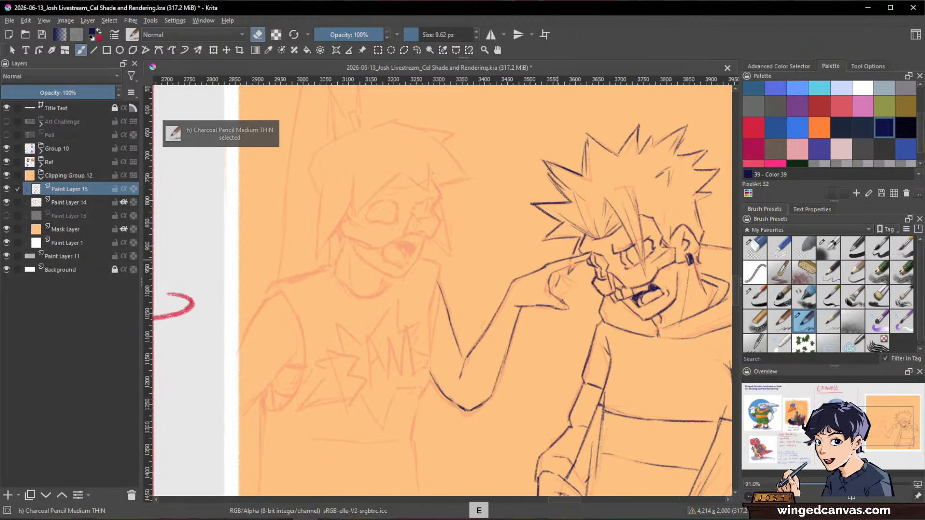
key(e)
key(e)
key(e)
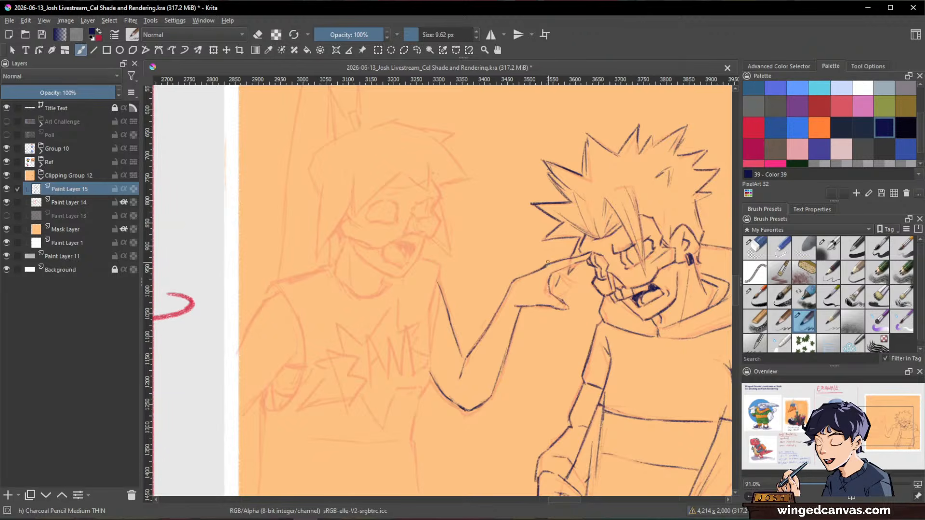
key(e)
key(e)
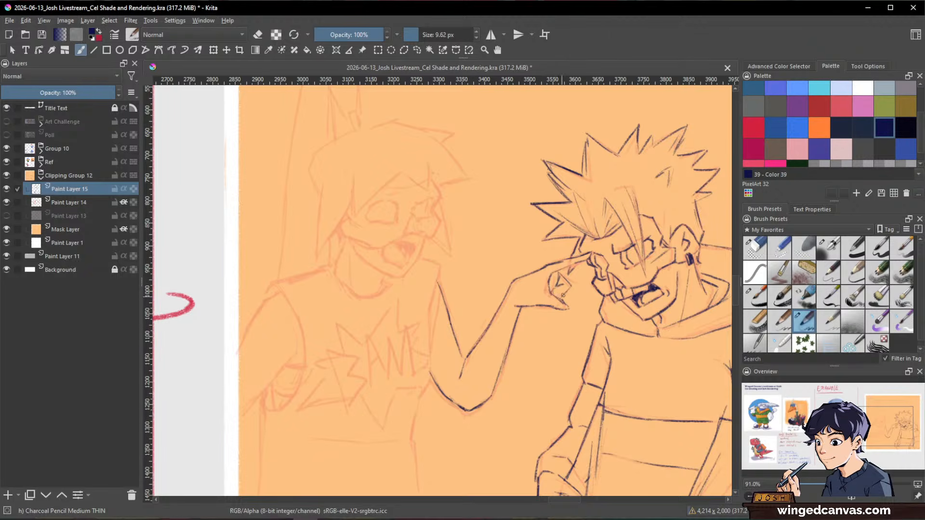
- Refine the curled fingers of the pointing hand and erase the pointed tip at the hand's lower edge
drag(561, 270, 575, 285)
key(slash)
key(slash)
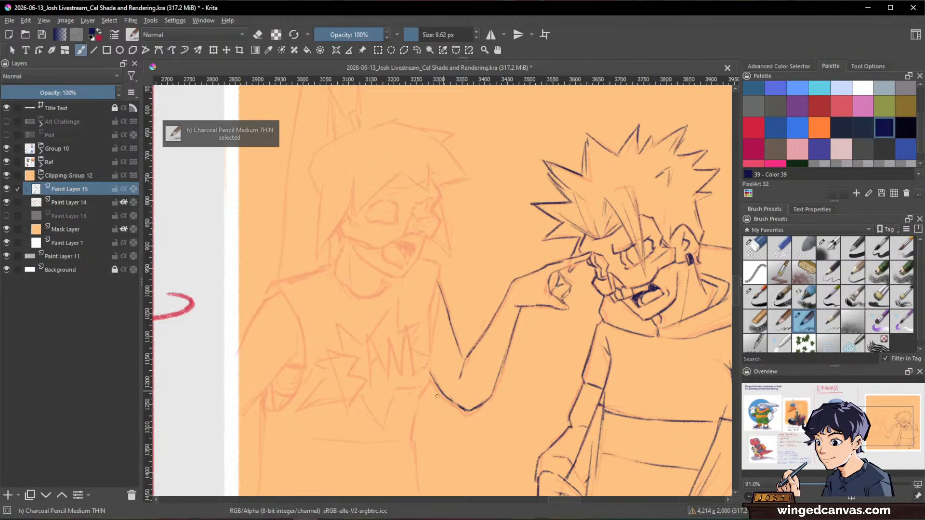
key(slash)
key(slash)
key(slash)
key(slash)
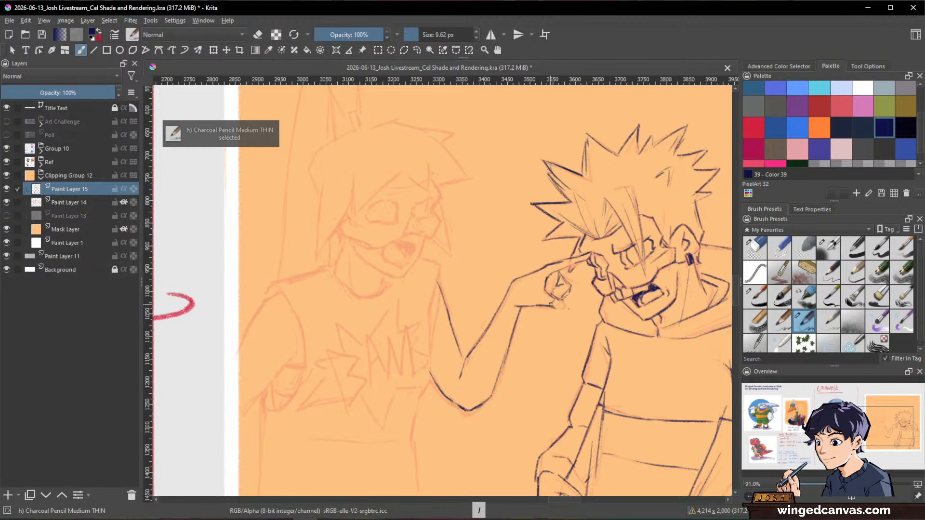
- Rework the front edge of the pointing hand's curled fingers, alternating between drawing and erasing
key(e)
key(e)
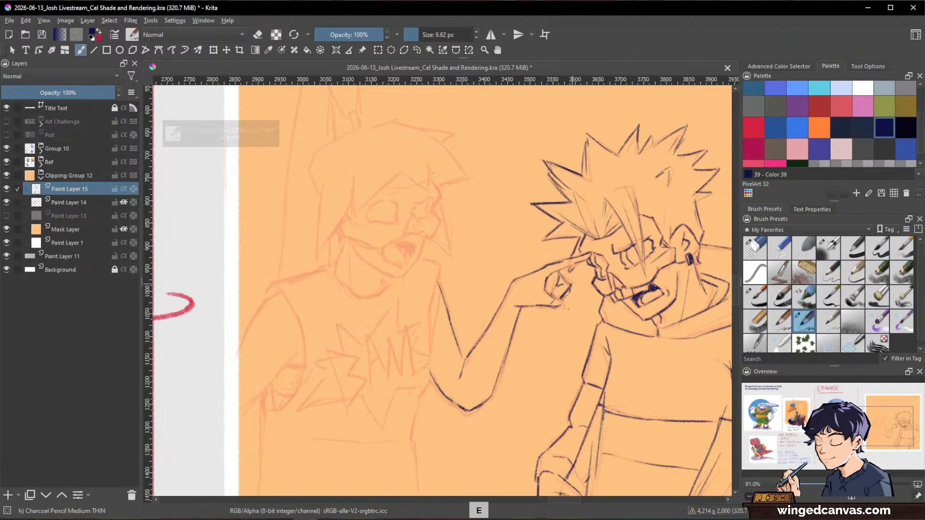
key(e)
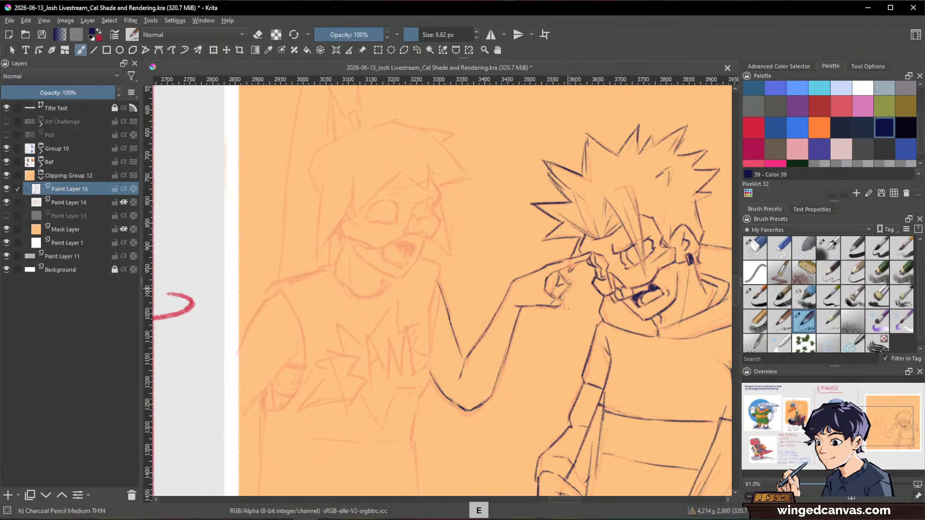
key(e)
key(e)
key(e)
key(e)
key(e)
key(e)
key(e)
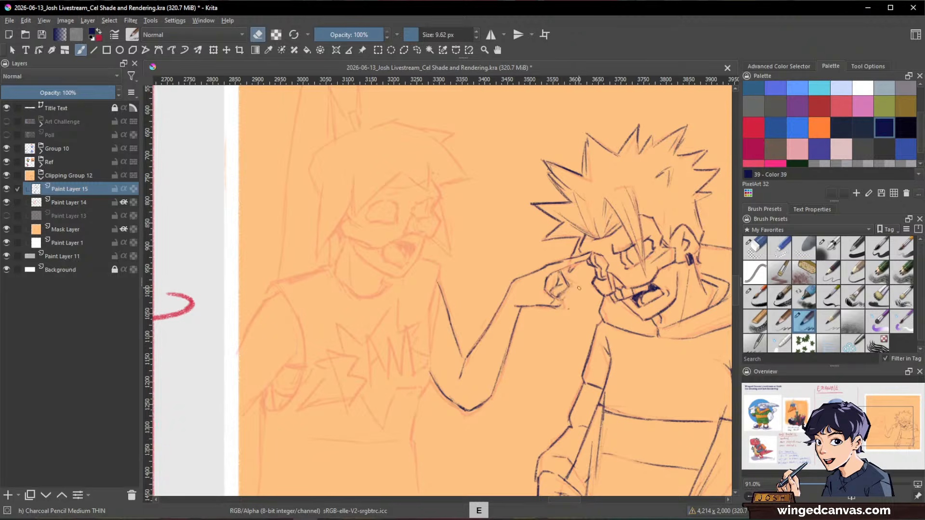
- Add a small rounded fingertip below the curled fingers of the pointing hand and tidy its edges
key(e)
key(e)
key(e)
key(e)
key(e)
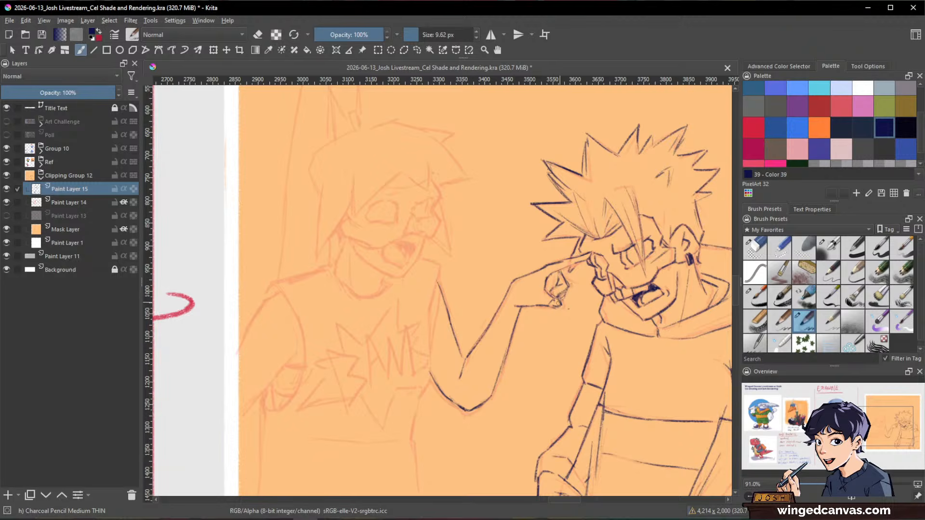
key(e)
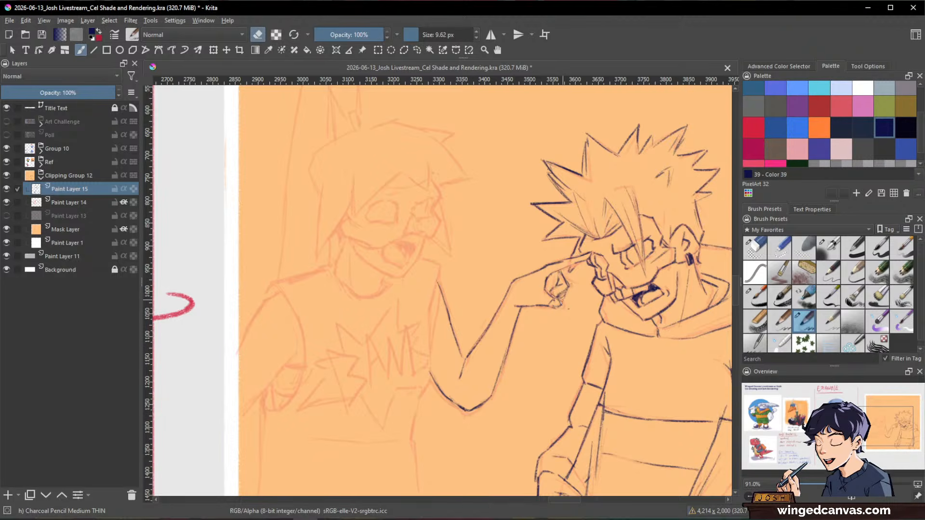
key(e)
key(e)
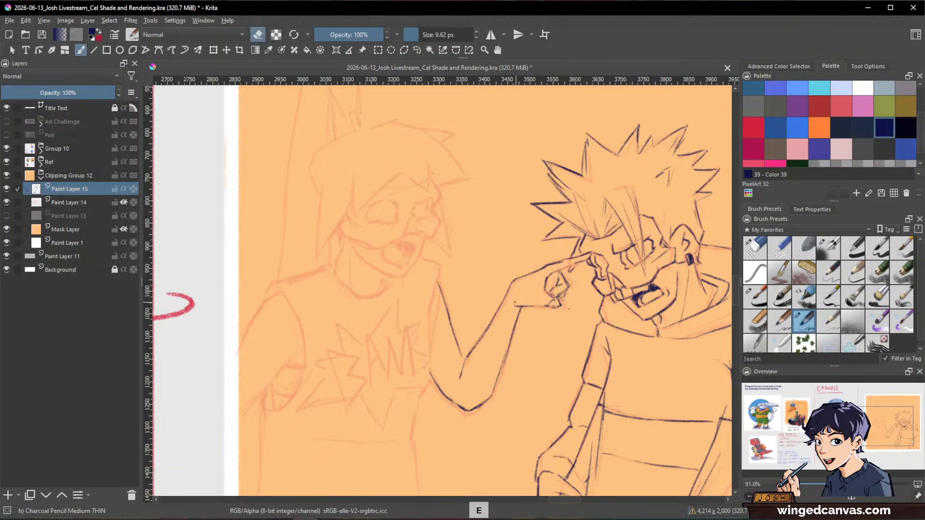
- Touch up the wrist corner where the pointing hand's palm meets the forearm
key(e)
key(e)
key(e)
key(e)
key(e)
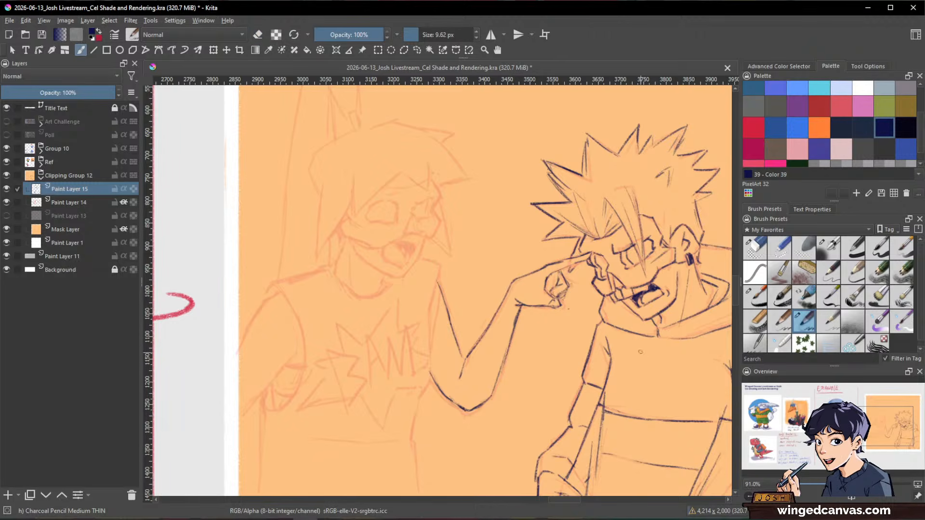
- Redraw the lower edge of the pointing hand's palm between the wrist and the curled fingers
key(space)
drag(630, 339, 627, 363)
drag(620, 315, 571, 303)
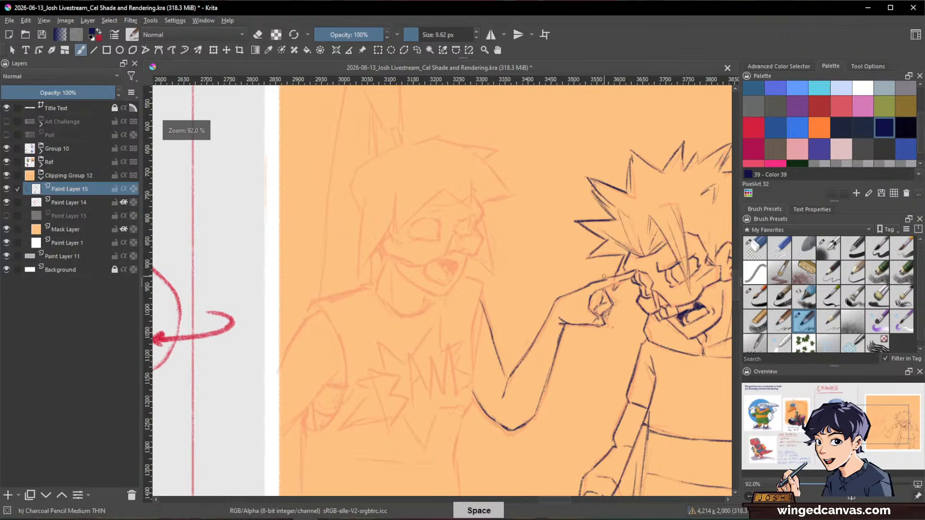
key(slash)
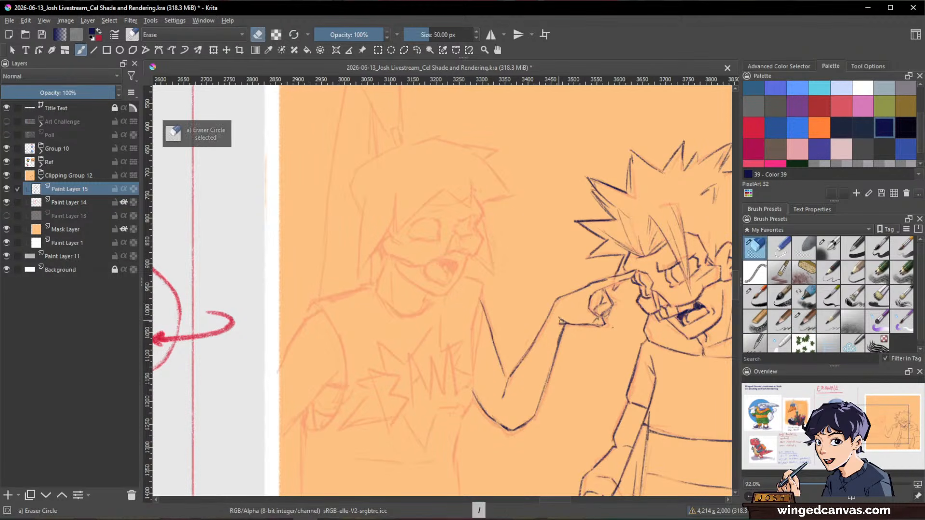
key(slash)
drag(577, 325, 599, 326)
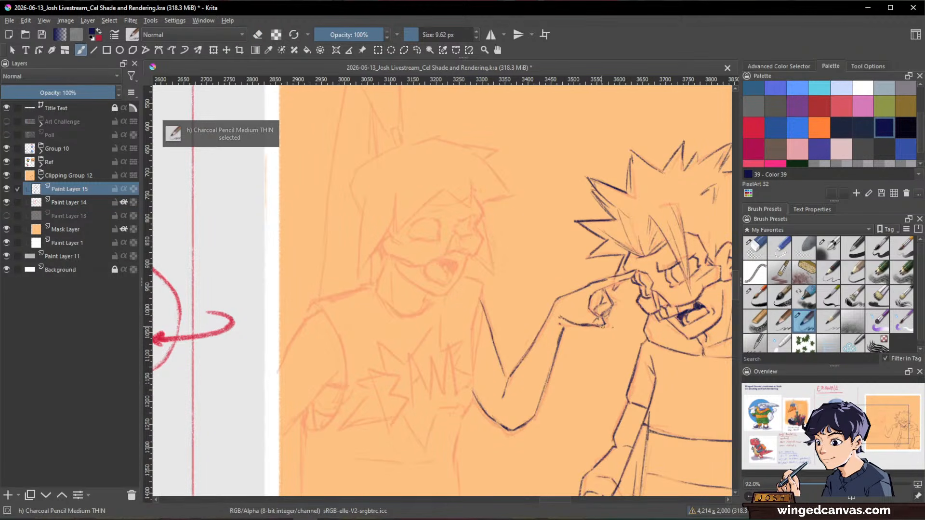
- Clean up the curled fingers of the pointing hand and strengthen the line joining the wrist to the forearm
key(e)
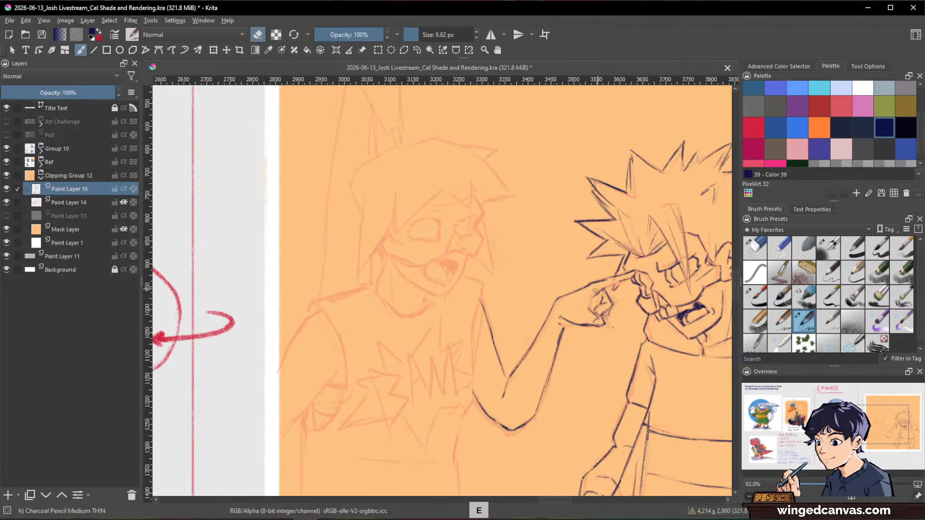
key(e)
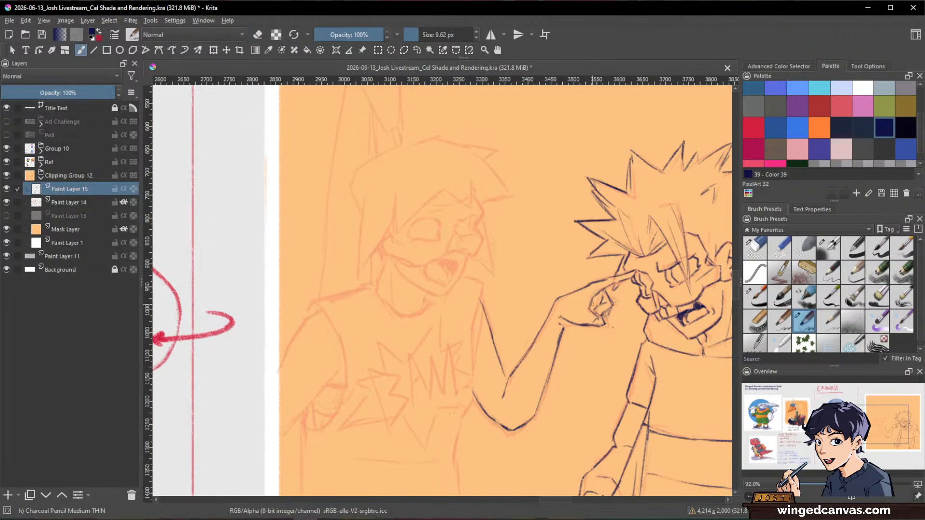
key(e)
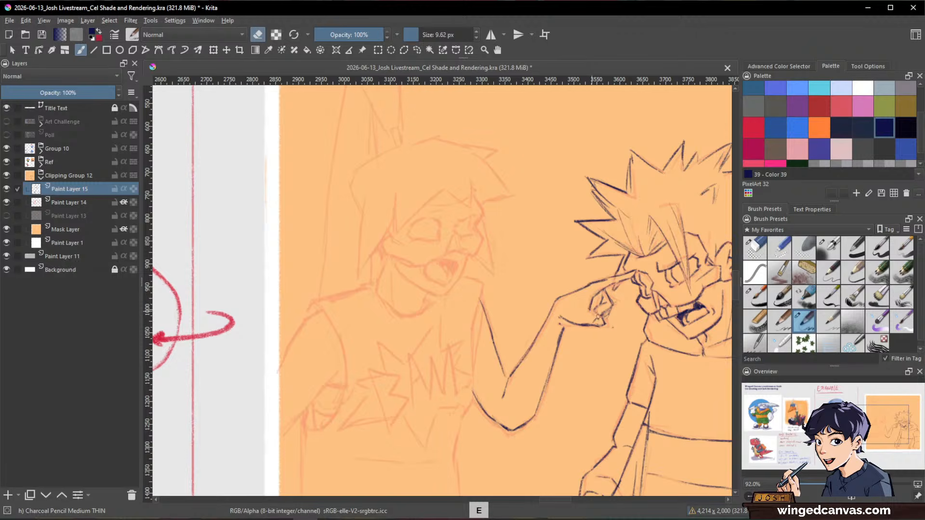
key(e)
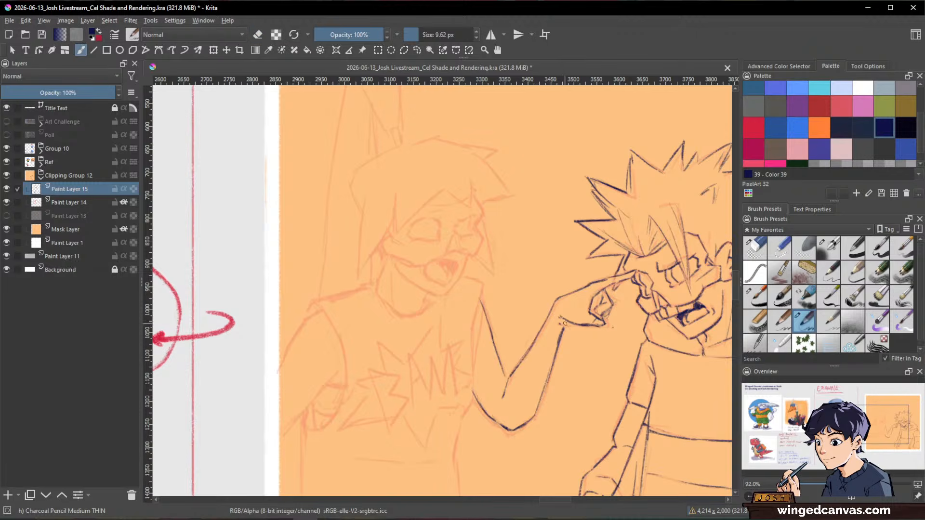
drag(564, 323, 553, 355)
- Ink the shoulder lines of the pointing character's sleeveless shirt on both sides of the neck
drag(645, 337, 598, 436)
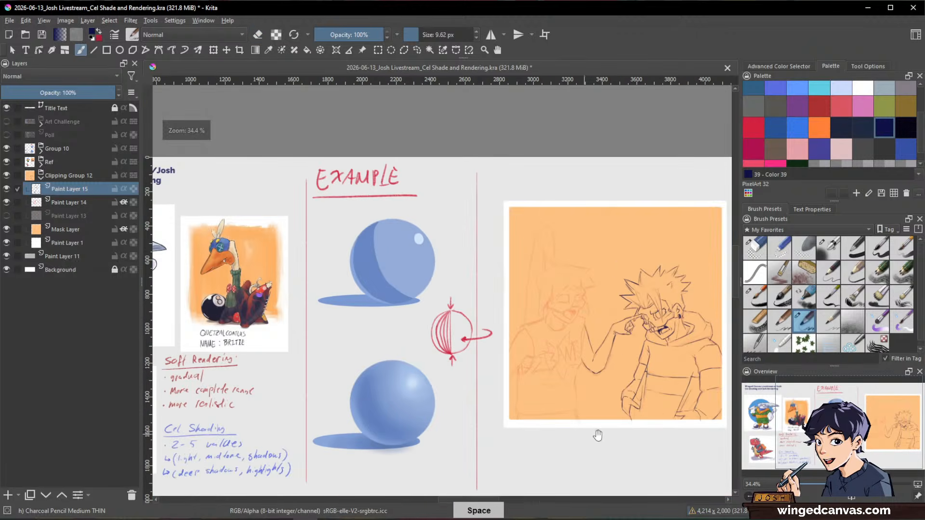
drag(611, 328, 646, 234)
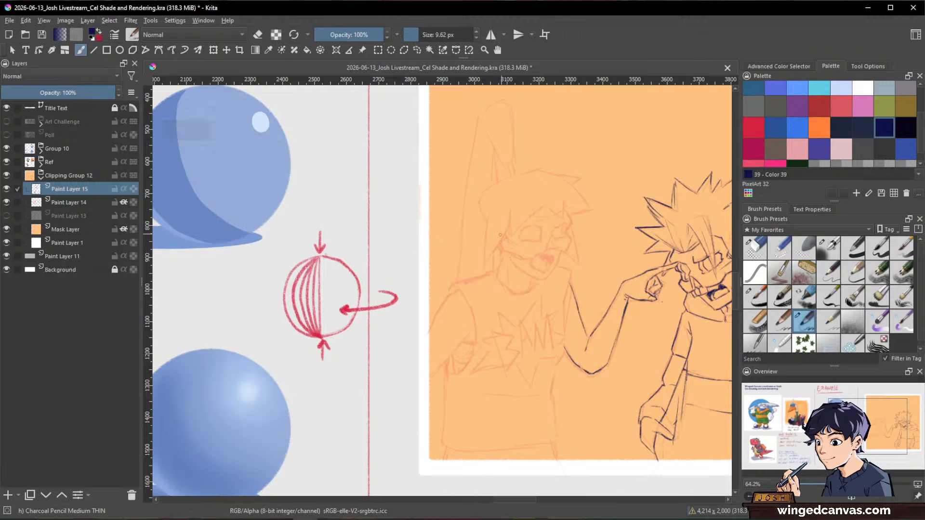
drag(494, 267, 462, 275)
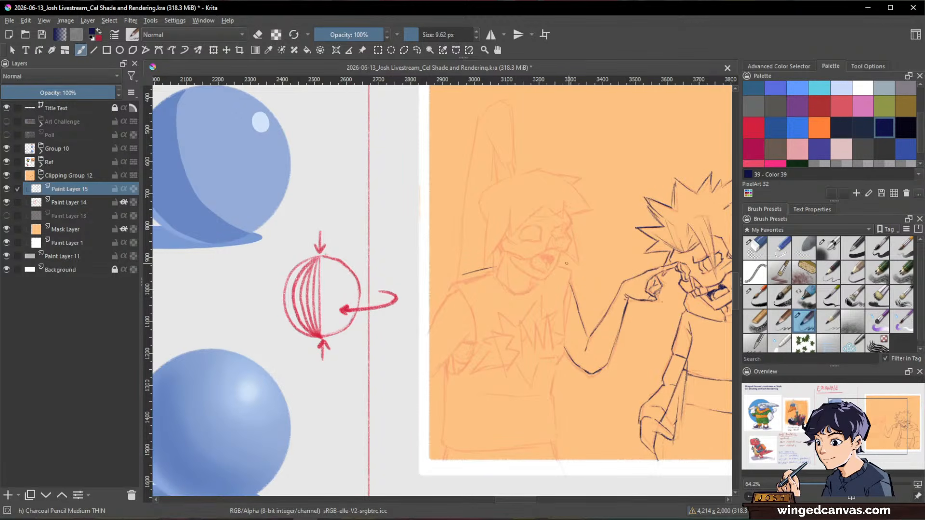
drag(557, 262, 573, 270)
drag(491, 269, 500, 264)
- Ink the shirt's armhole edge beside the raised arm and carry the line down to the waist
drag(574, 267, 565, 319)
key(e)
mouse_move(573, 268)
mouse_down()
mouse_move(565, 353)
mouse_move(553, 380)
mouse_up()
key(e)
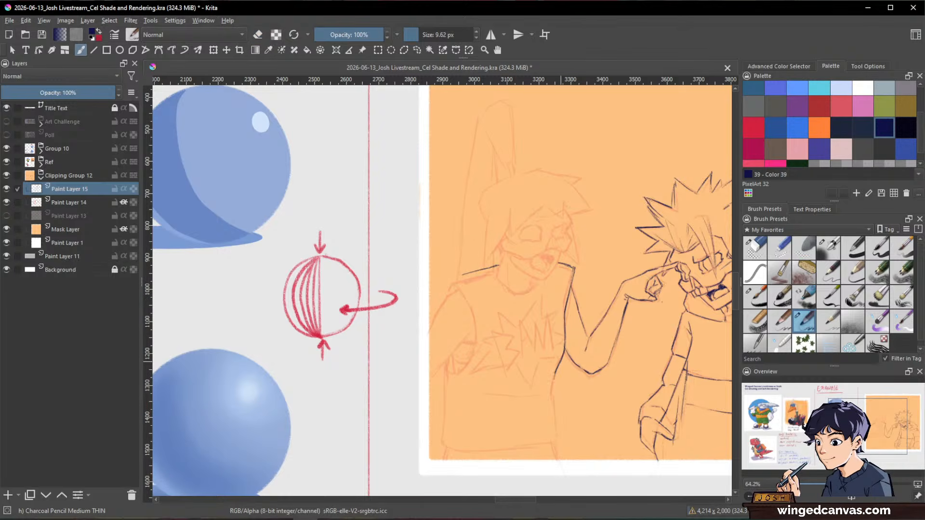
- Ink the curved armhole of the lowered arm and that side of the torso, then tidy the strap's outer corner
mouse_move(476, 271)
mouse_down()
mouse_move(450, 280)
mouse_move(460, 291)
mouse_up()
mouse_move(455, 285)
mouse_down()
mouse_move(476, 344)
mouse_move(443, 390)
mouse_move(442, 448)
mouse_up()
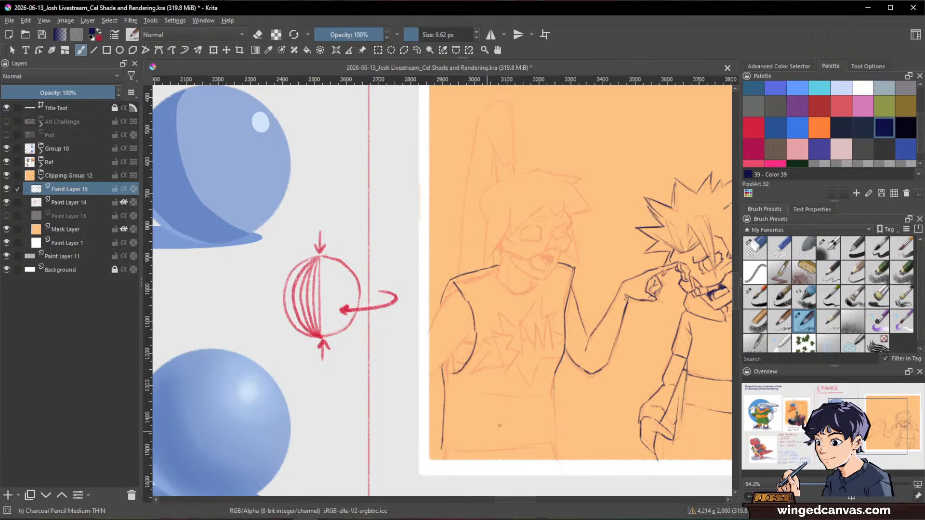
key(slash)
key(slash)
key(slash)
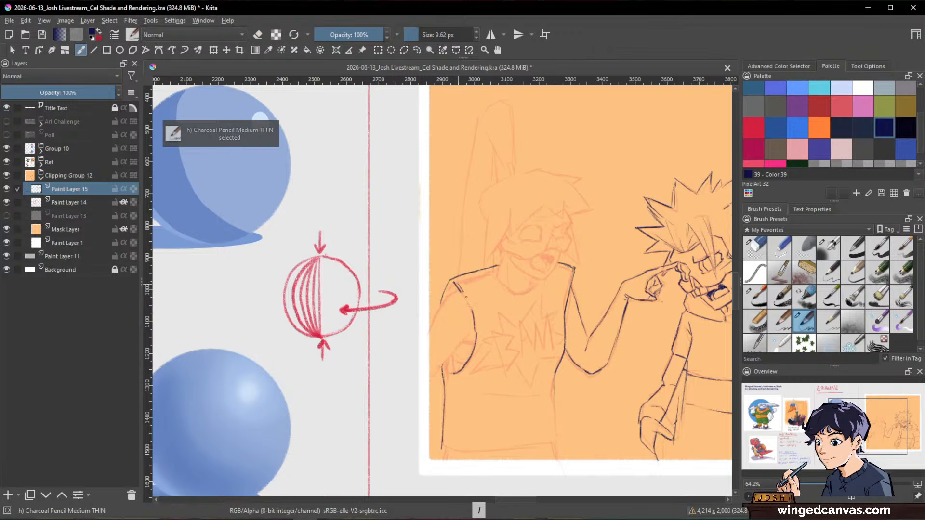
key(slash)
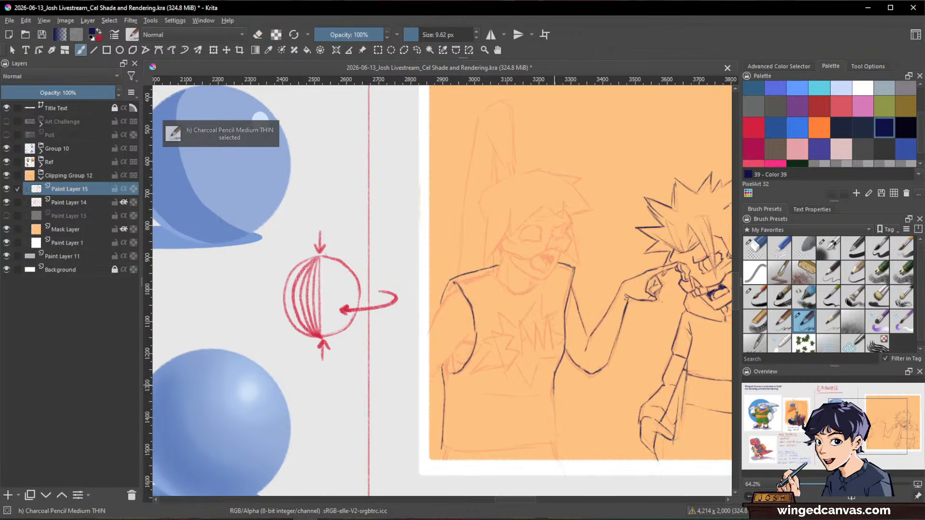
- Extend the shirt's side below the raised arm from the waist to the bottom of the frame, cleaning up the overlap
key(slash)
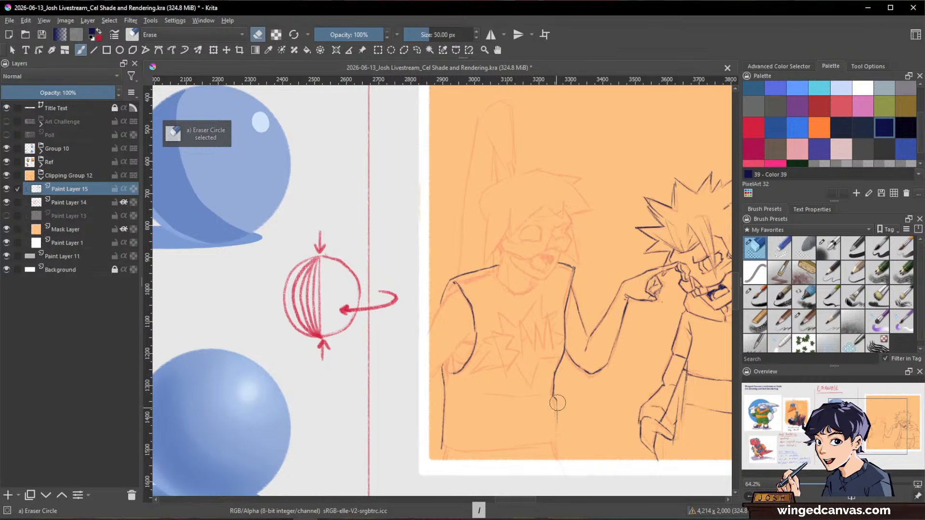
key(slash)
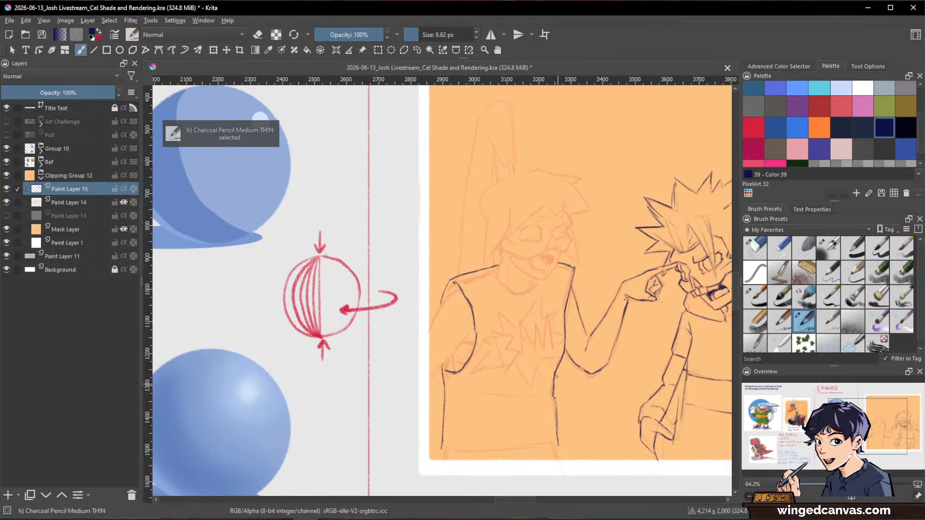
key(slash)
key(slash)
key(slash)
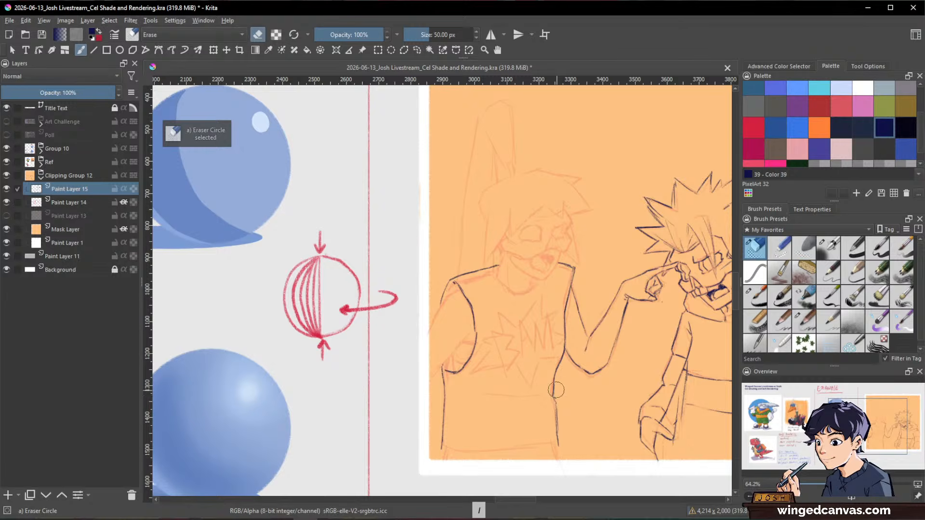
key(slash)
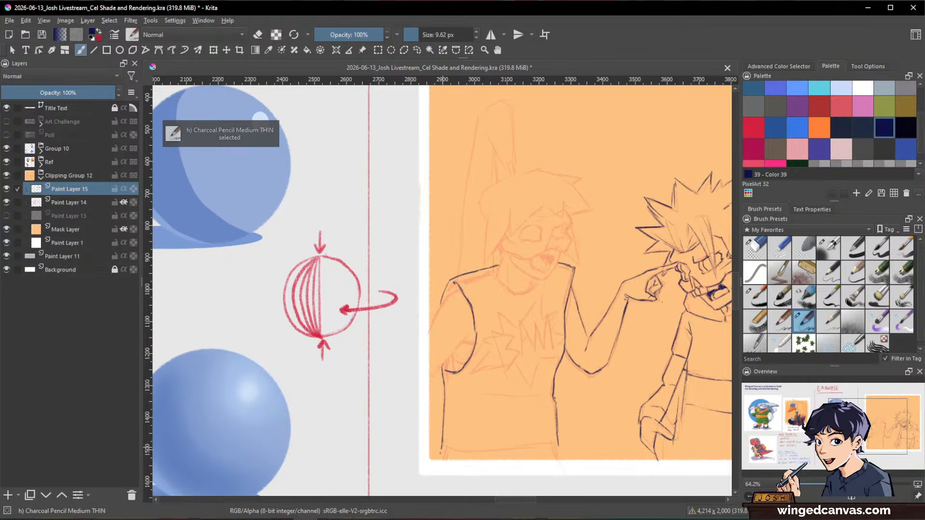
key(slash)
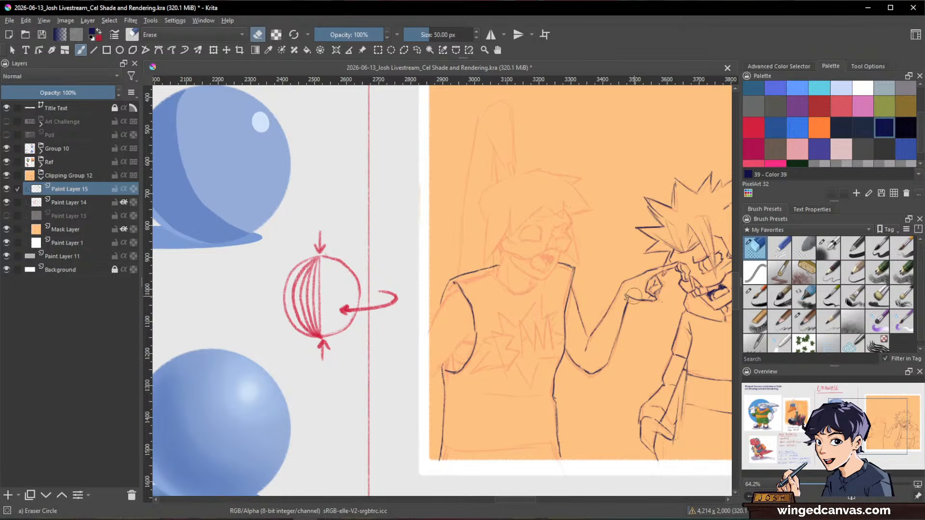
- Ink the pointing character's rounded shirt collar and the near side of the neck, including the neck crease
key(space)
drag(545, 279, 581, 288)
key(slash)
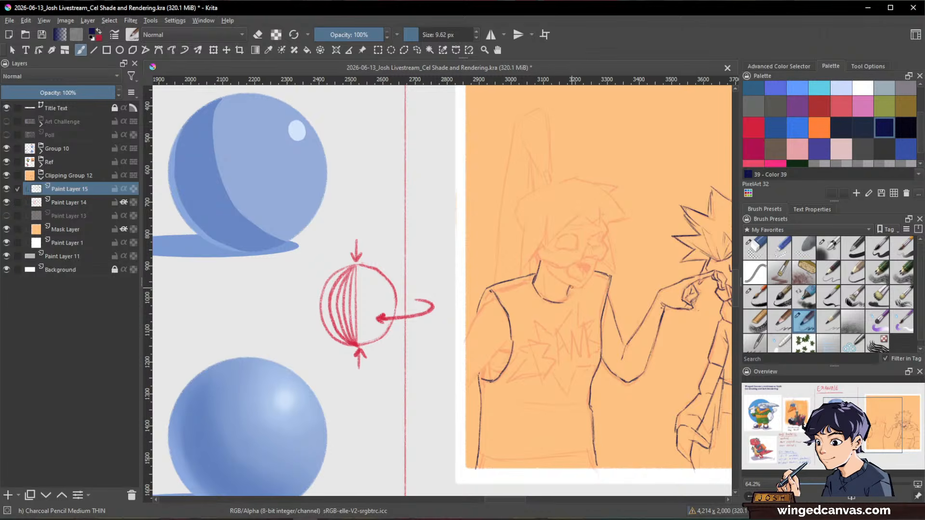
drag(545, 274, 548, 295)
- Ink the pointing character's lowered arm and the fingers tucked at the waist, erasing stray marks between the fingers
mouse_move(488, 301)
mouse_down()
mouse_move(468, 331)
mouse_move(485, 364)
mouse_up()
drag(490, 360, 507, 355)
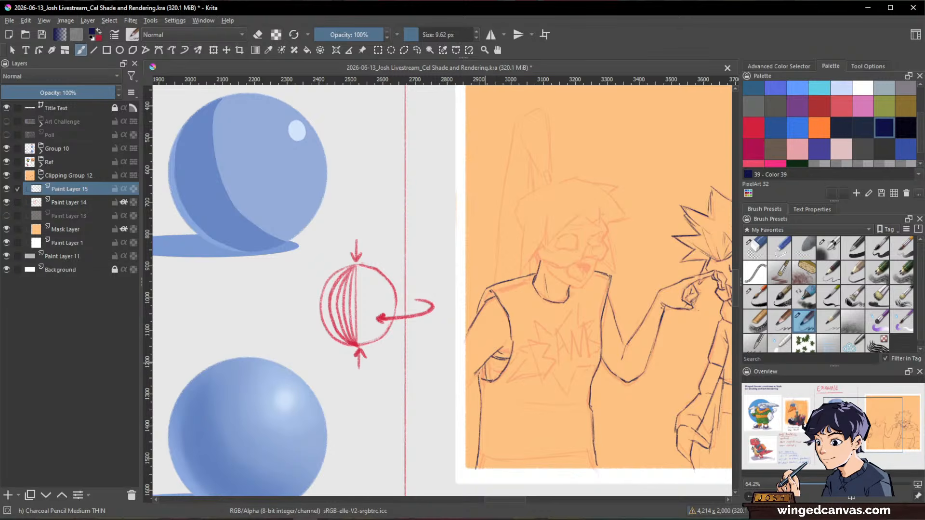
key(slash)
drag(488, 370, 495, 372)
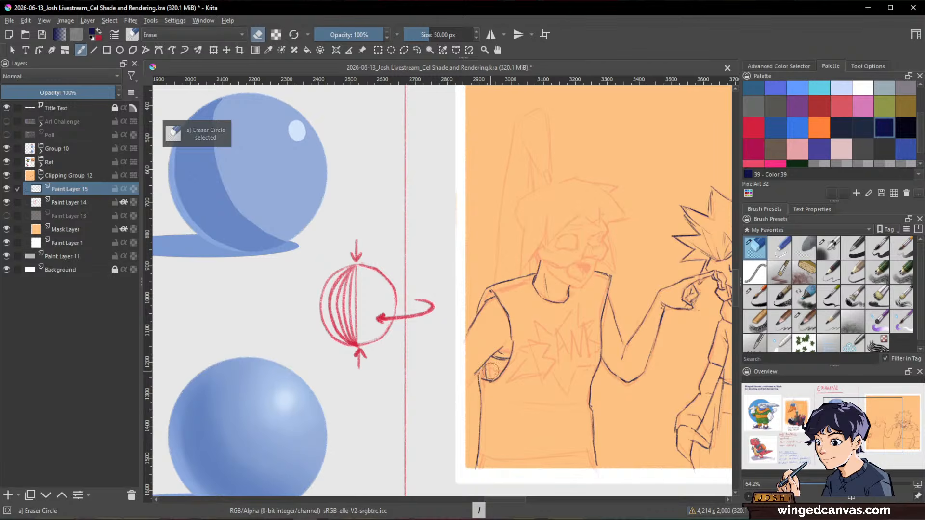
key(slash)
- Connect the neck lines to the collar and ink the pointing character's jawline and chin
drag(651, 338, 670, 366)
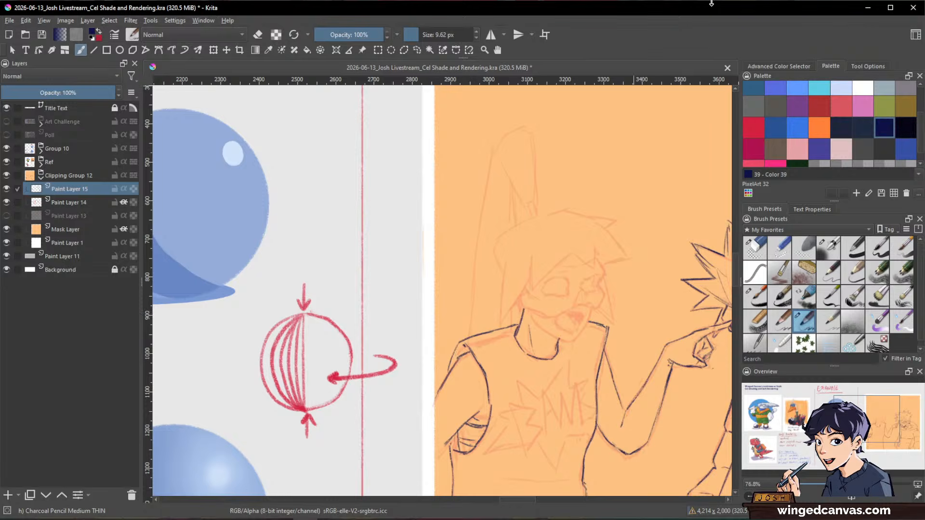
drag(661, 202, 669, 209)
drag(668, 210, 490, 200)
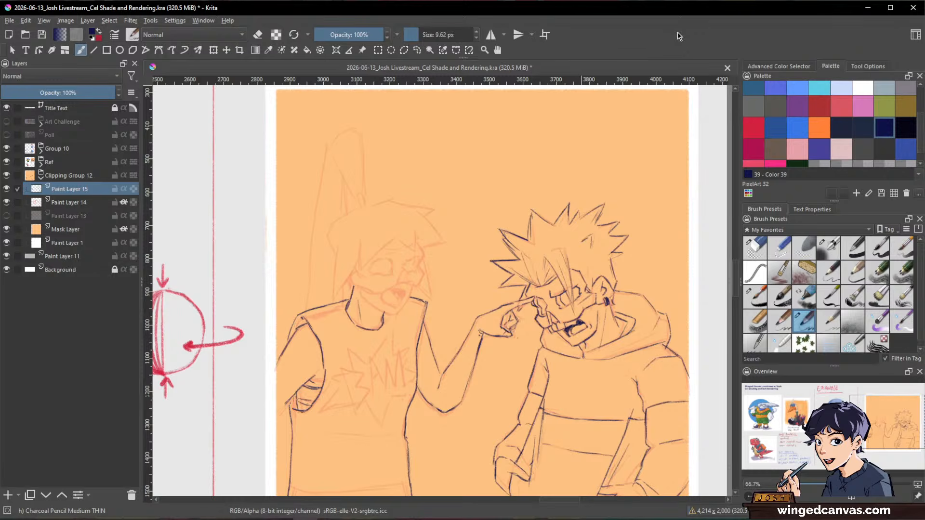
drag(608, 318, 701, 322)
drag(512, 290, 504, 266)
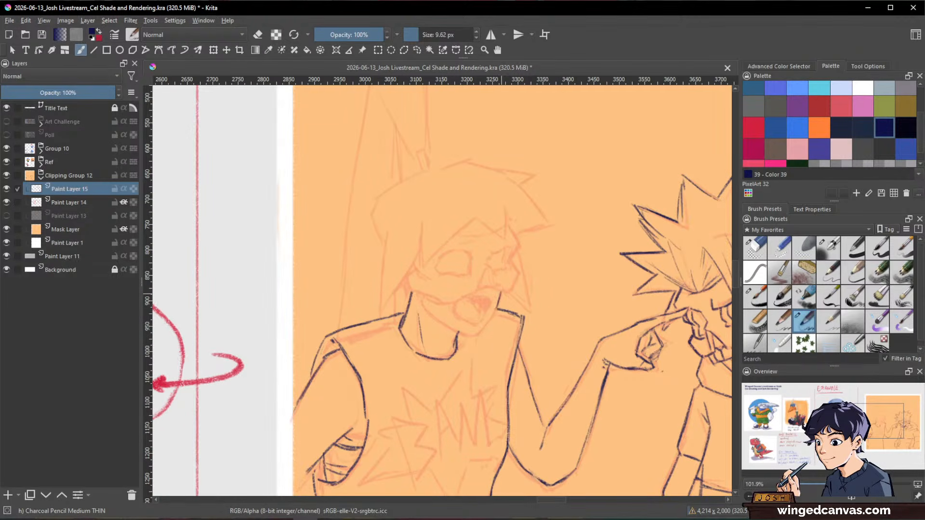
drag(494, 313, 480, 333)
drag(423, 300, 428, 314)
drag(471, 332, 562, 352)
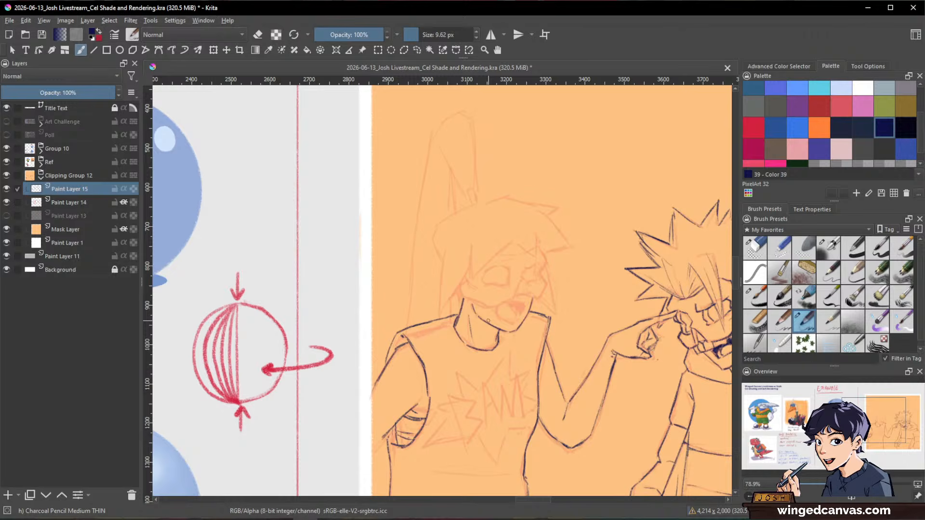
- Outline the pointing character's open mouth and tongue, fill the inside with dark navy, and clean its upper edge
mouse_move(474, 310)
mouse_down()
mouse_move(492, 325)
mouse_move(530, 299)
mouse_move(545, 271)
mouse_up()
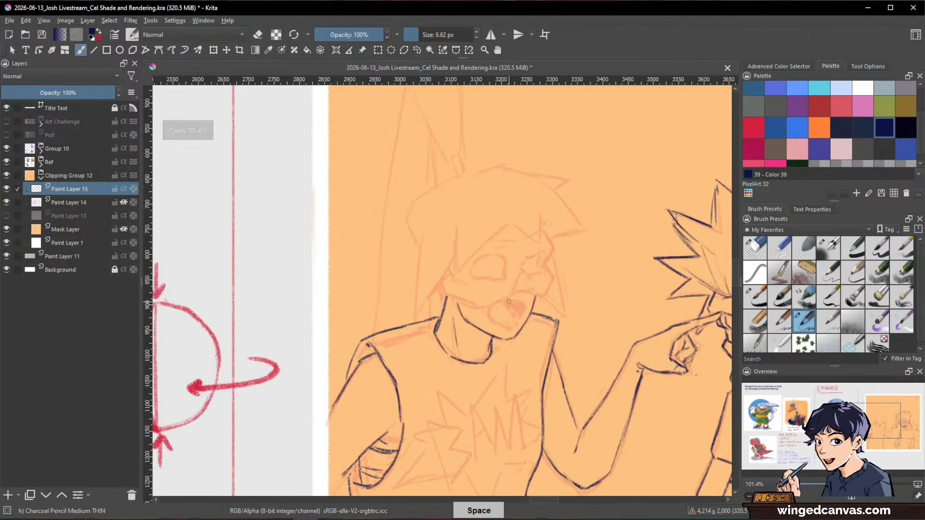
mouse_move(508, 301)
mouse_down()
mouse_move(533, 304)
mouse_move(525, 300)
mouse_move(513, 322)
mouse_move(489, 316)
mouse_up()
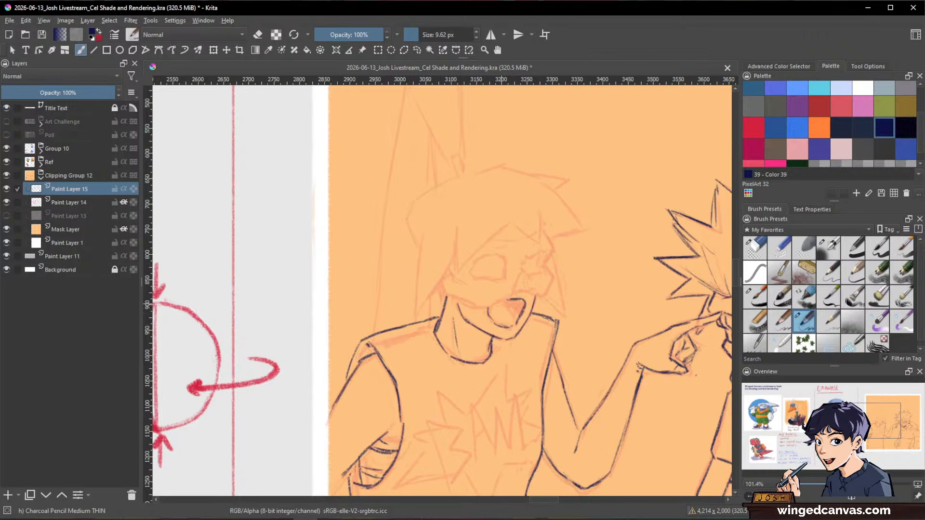
mouse_move(514, 304)
mouse_down()
mouse_move(506, 322)
mouse_move(522, 306)
mouse_move(493, 309)
mouse_up()
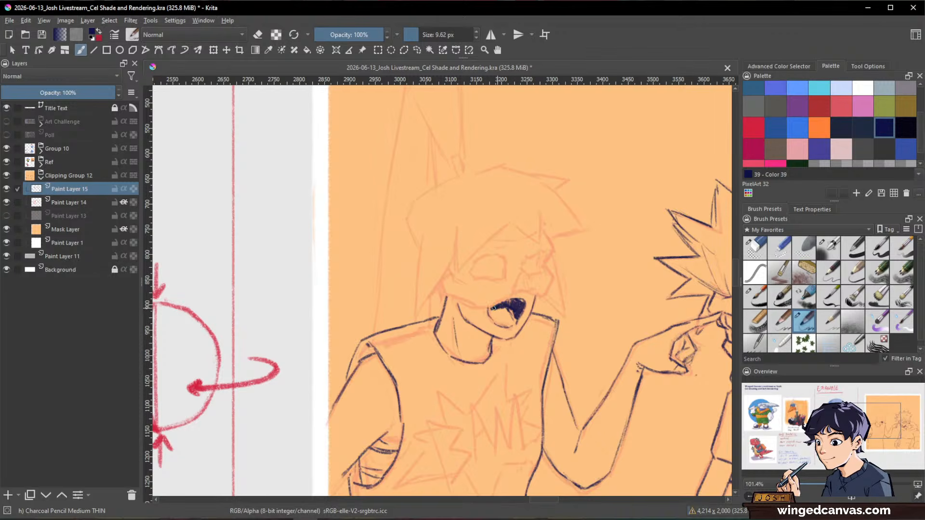
key(e)
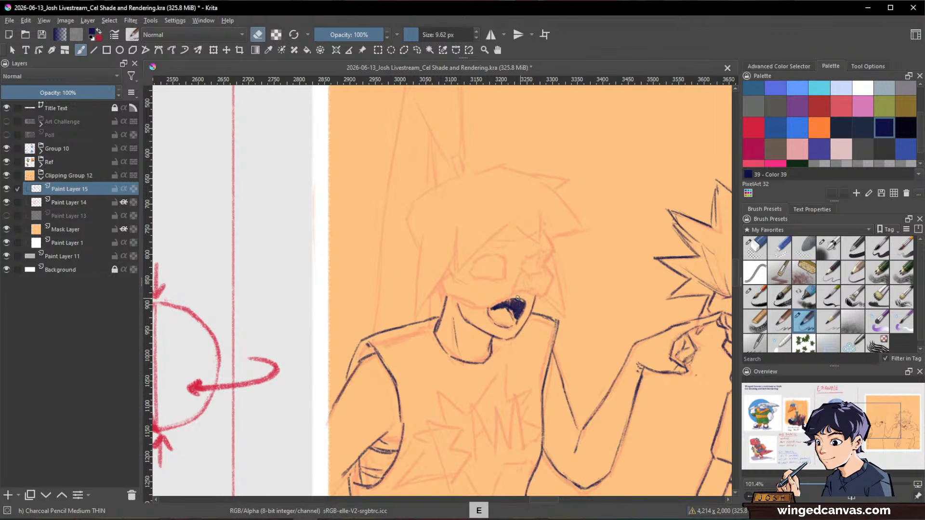
key(e)
- Ink the mask's lower edge across the cheek to the mouth and trim the dark fill along the upper lip
mouse_move(470, 303)
mouse_down()
mouse_move(523, 297)
mouse_move(521, 305)
mouse_move(502, 299)
mouse_up()
key(slash)
key(slash)
key(e)
key(e)
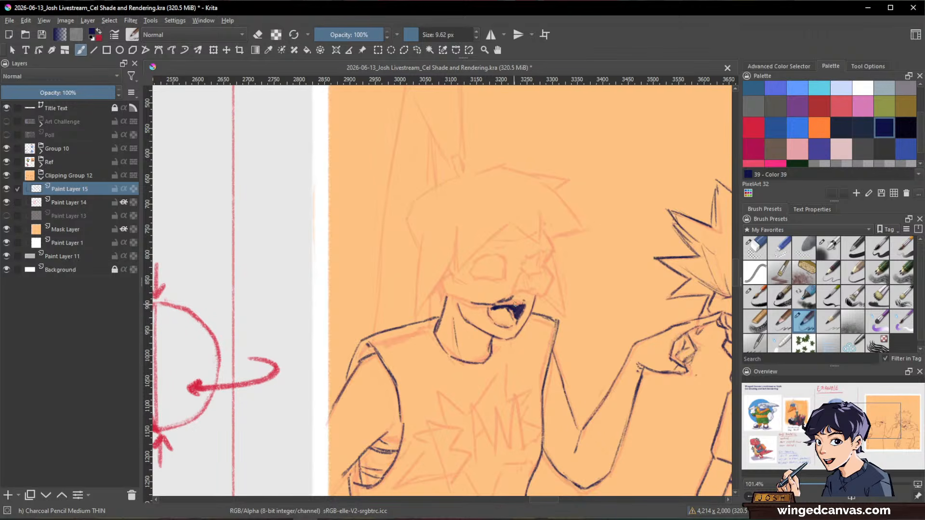
key(e)
key(e)
- Draw the row of small teeth along the mask's lower edge above the mouth, alternating between drawing and erasing
drag(502, 302, 539, 300)
mouse_move(539, 295)
mouse_down()
mouse_move(487, 304)
mouse_move(458, 263)
mouse_move(453, 297)
mouse_move(480, 308)
mouse_up()
key(e)
key(e)
key(e)
key(e)
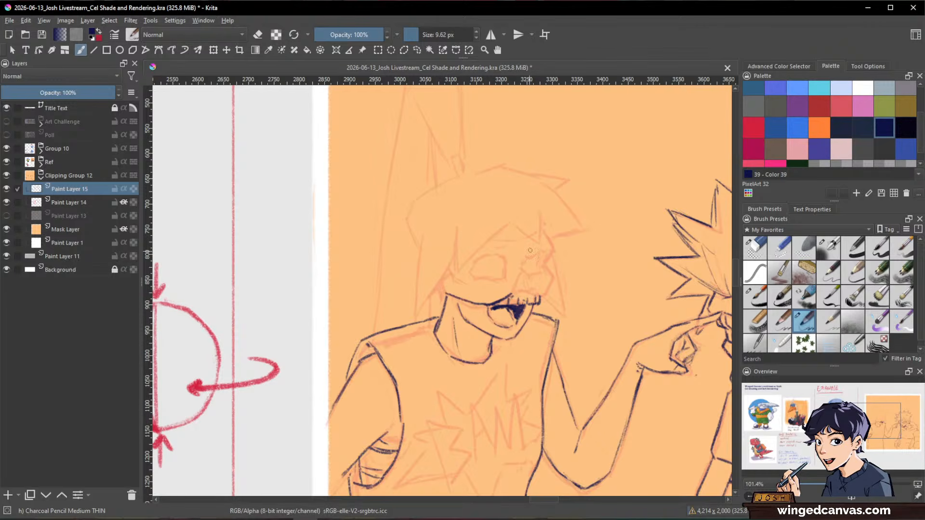
- Ink the mask's outer edges on both sides of the face and refine the tops of its teeth
drag(447, 277, 447, 294)
mouse_move(549, 268)
mouse_down()
mouse_move(557, 285)
mouse_move(545, 297)
mouse_up()
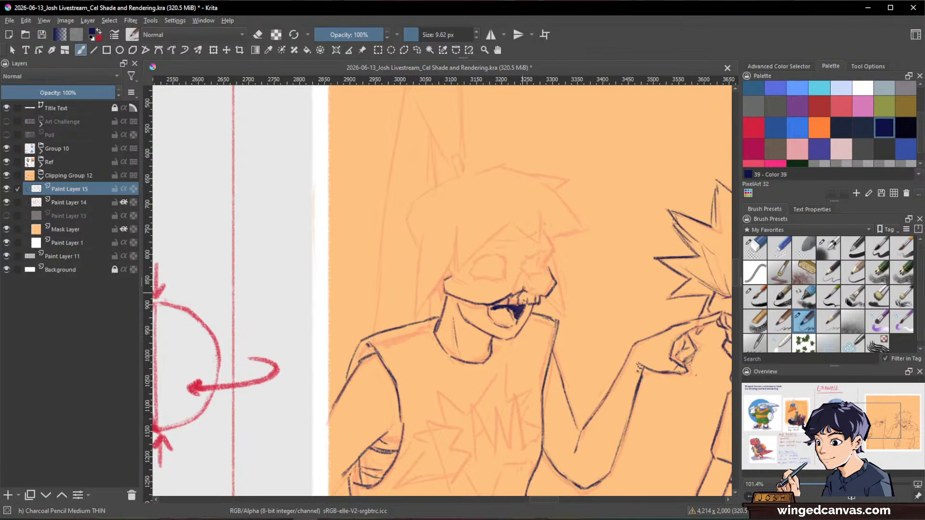
key(e)
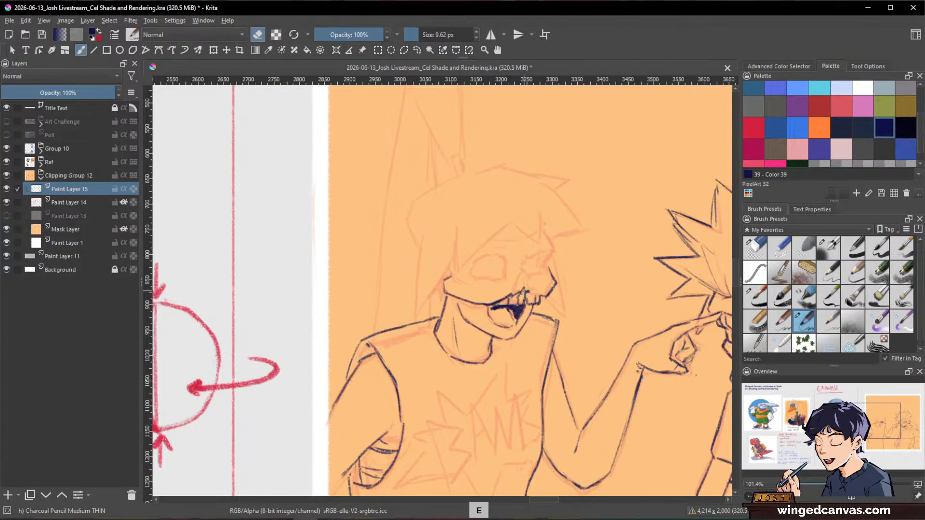
key(e)
key(e)
key(e)
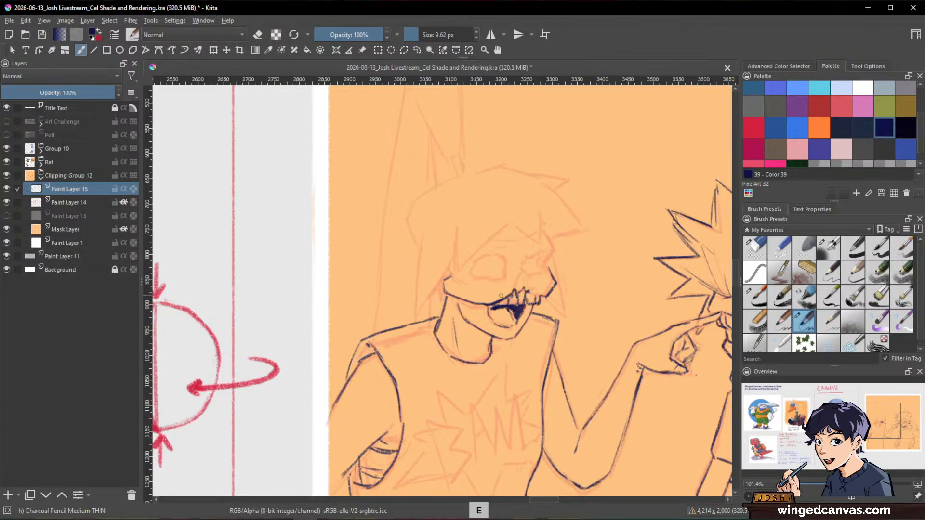
- Refine the mask's row of teeth and ink the pointed nose cavity above them, alternating between drawing and erasing
key(e)
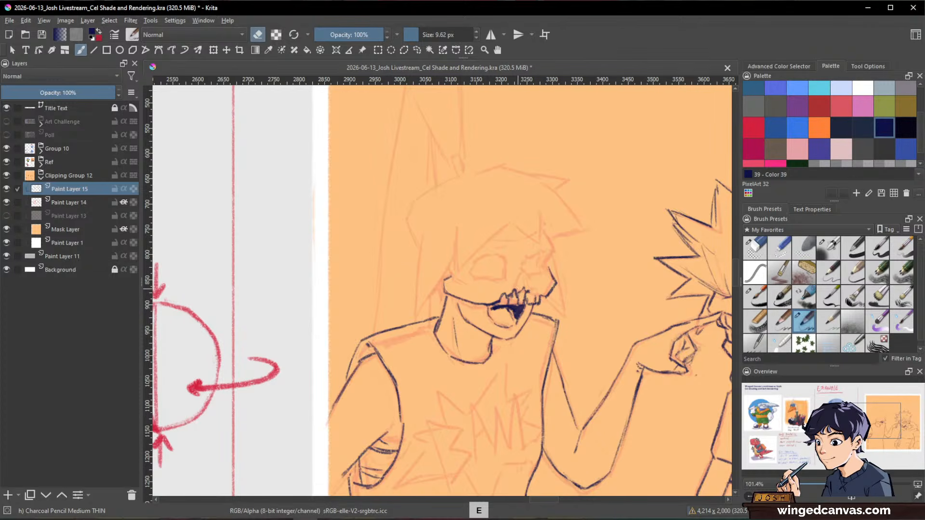
key(e)
key(e)
key(e)
key(e)
key(e)
mouse_move(532, 291)
mouse_down()
mouse_move(540, 299)
mouse_move(517, 279)
mouse_move(522, 288)
mouse_move(514, 293)
mouse_up()
scroll(537, 264, down, 3)
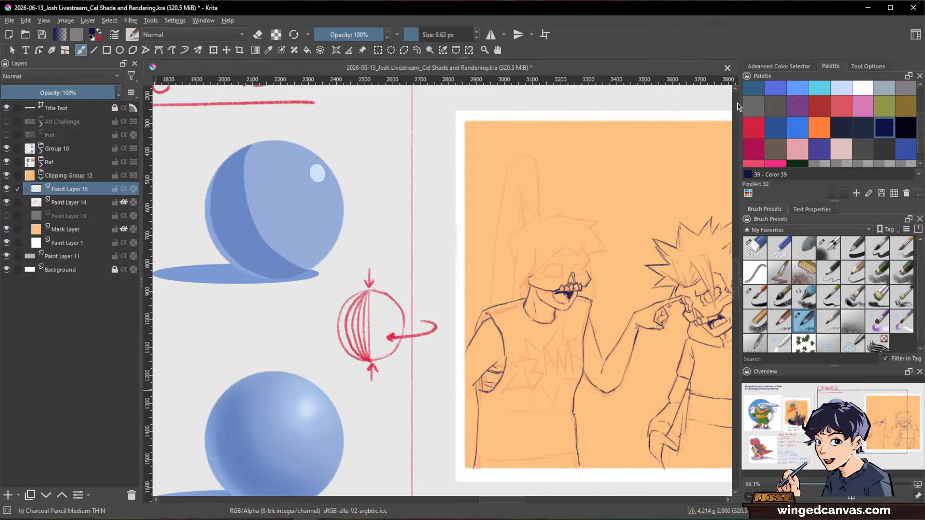
- Ink the mask's outer brow edge on the far side of the face and outline both eye sockets
drag(608, 258, 644, 216)
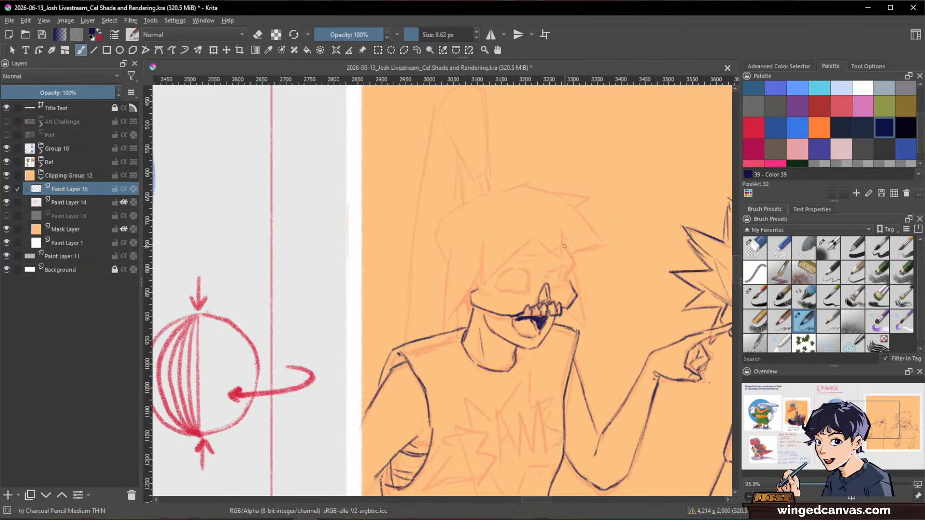
drag(620, 347, 510, 362)
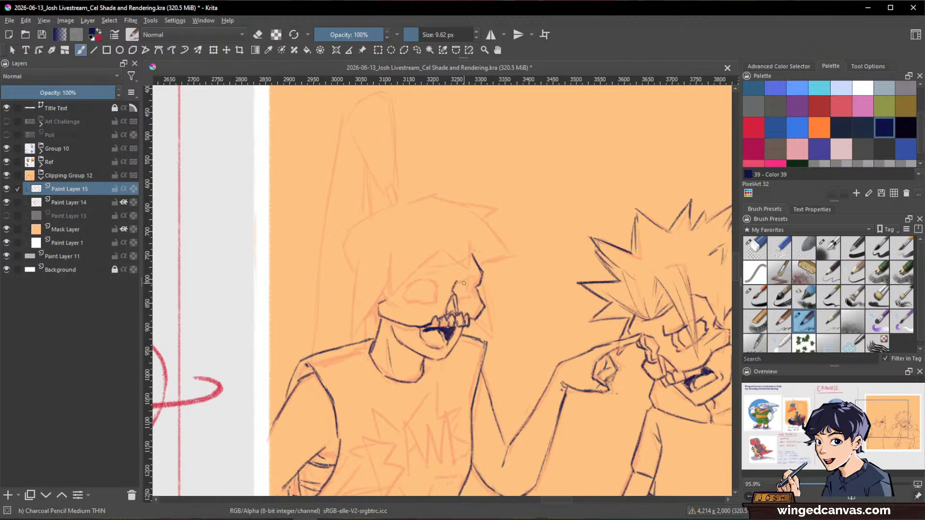
drag(460, 283, 476, 277)
drag(555, 230, 601, 215)
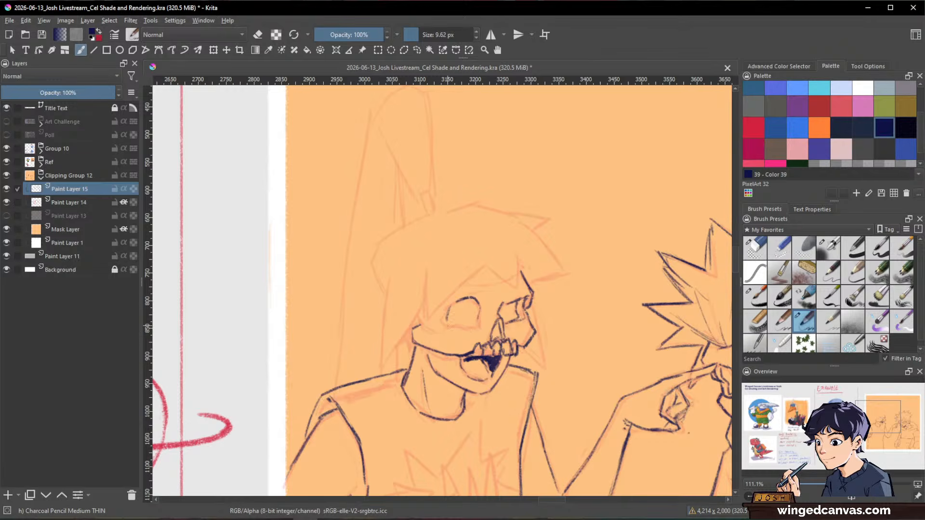
drag(613, 305, 583, 315)
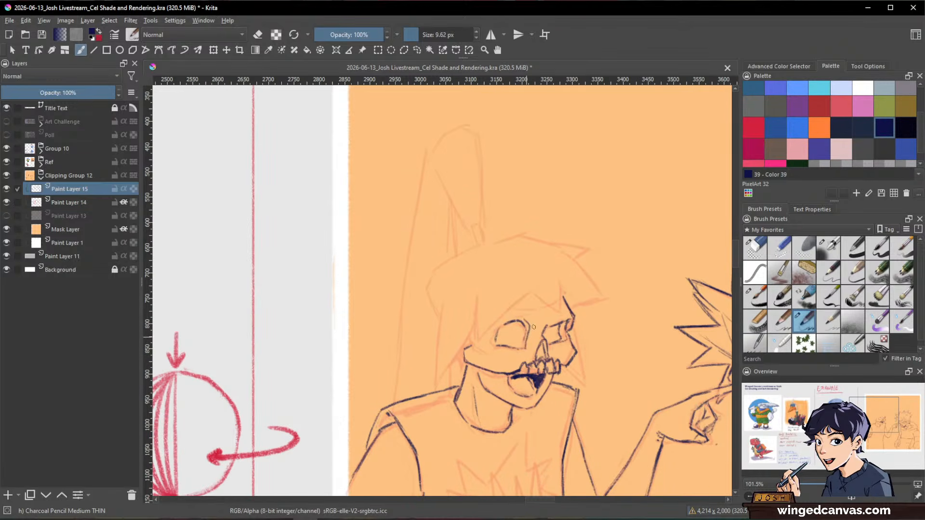
- Refine the outline of the mask's near eye socket by alternately erasing and redrawing its edge
key(e)
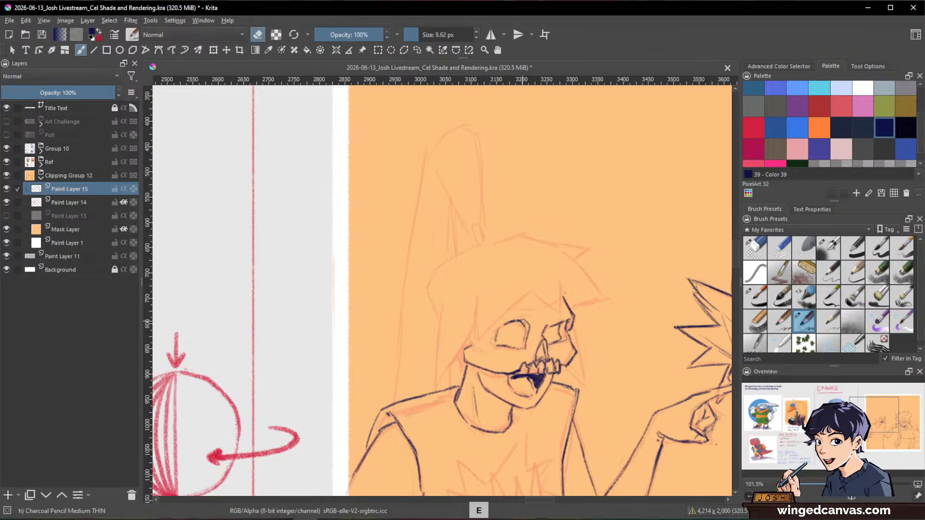
key(e)
key(e)
key(e)
drag(522, 324, 504, 326)
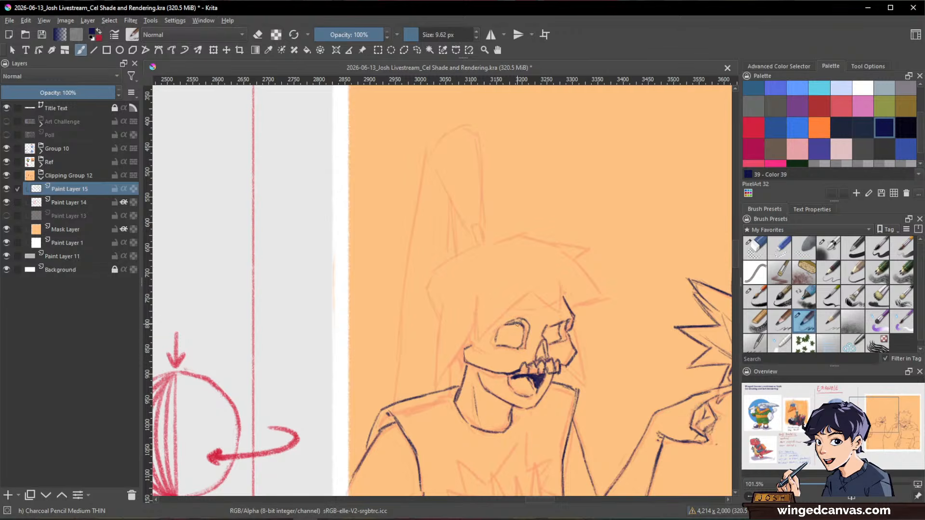
key(e)
key(e)
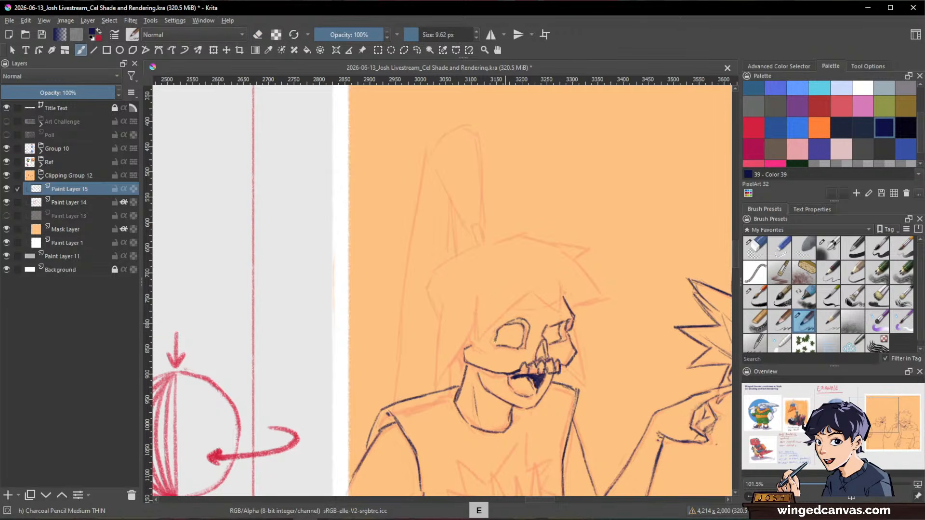
key(e)
key(e)
- Ink the mask's rear edge up the cheek and the small lines behind it, trimming stray marks with the Eraser Circle brush
mouse_move(640, 333)
mouse_down()
mouse_move(623, 353)
mouse_move(609, 407)
mouse_move(456, 380)
mouse_up()
drag(393, 346, 373, 310)
key(slash)
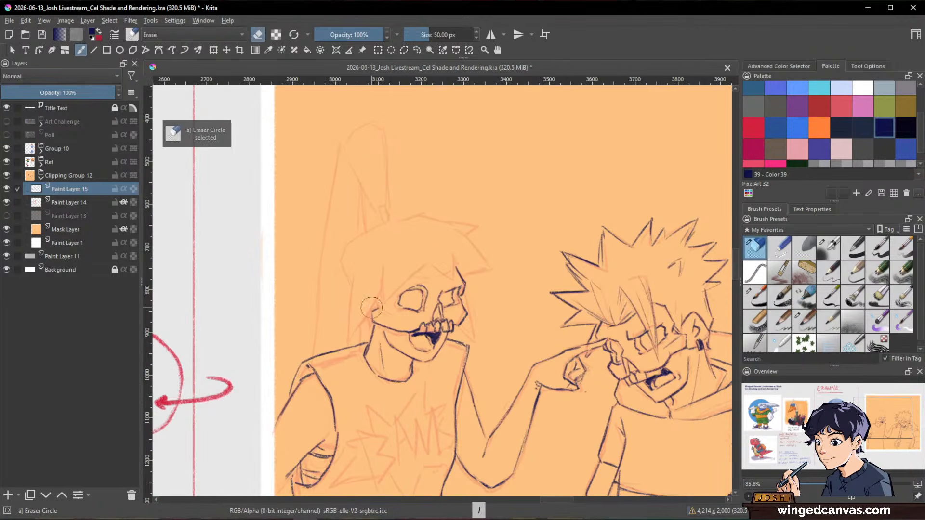
key(slash)
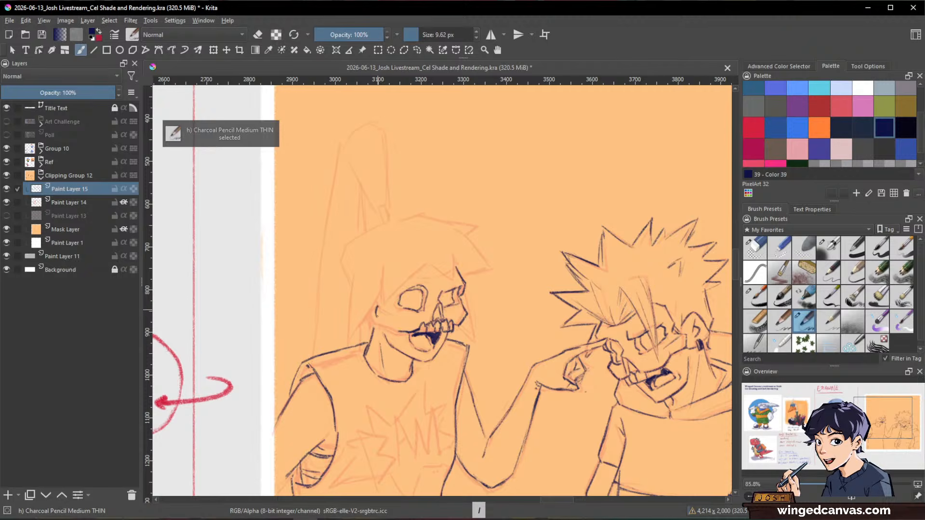
drag(492, 304, 567, 314)
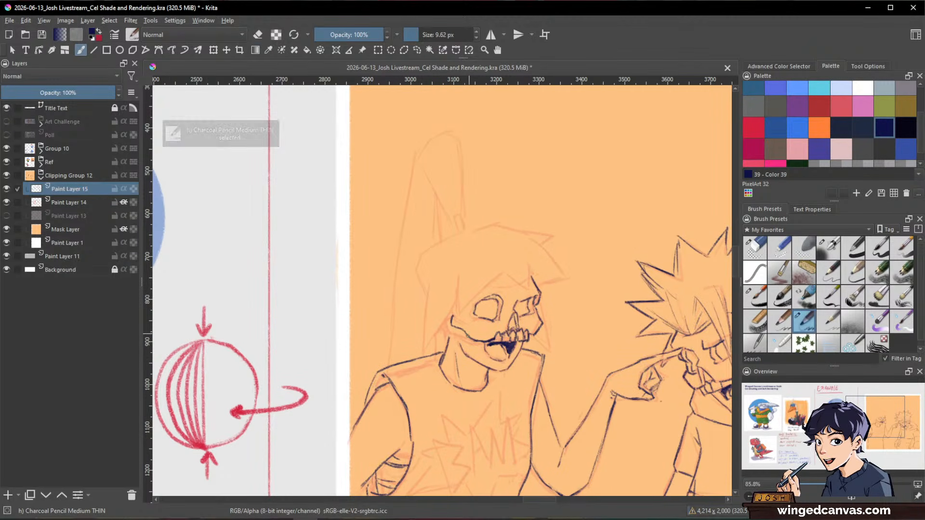
key(slash)
key(slash)
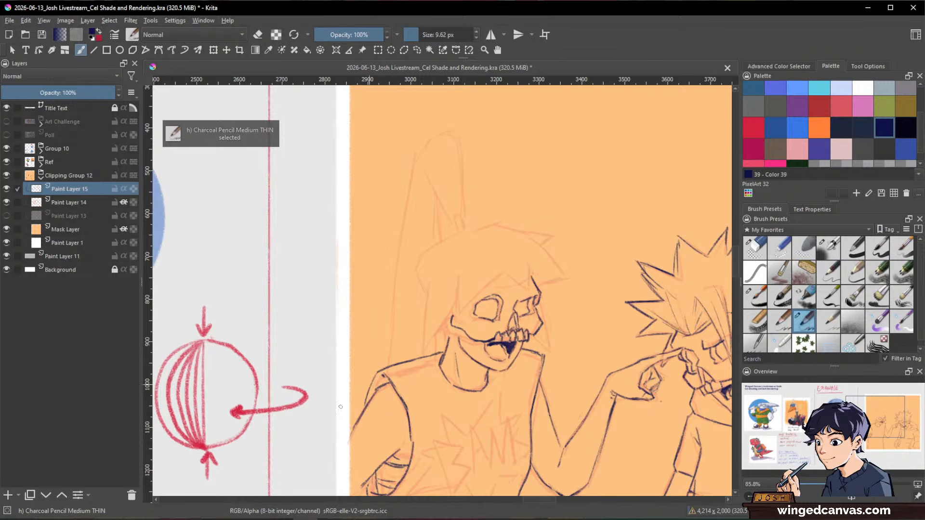
drag(445, 389, 371, 381)
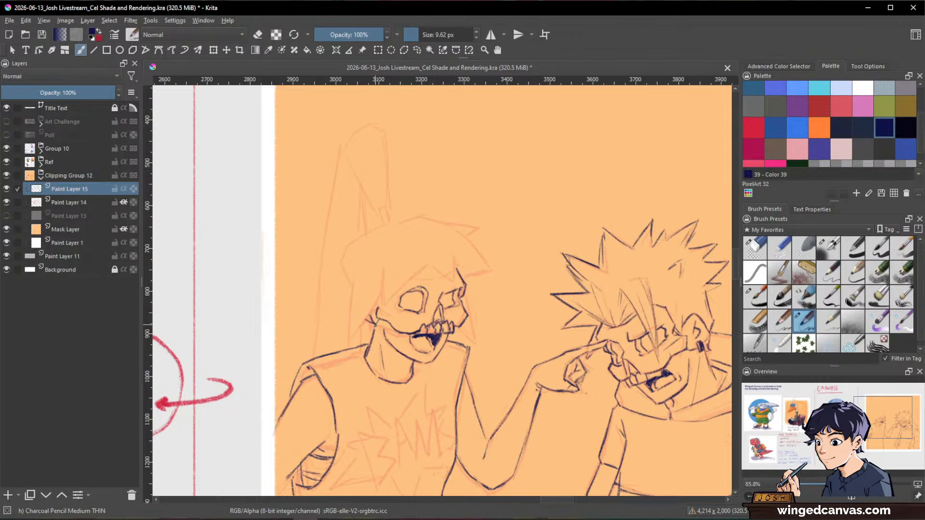
key(slash)
key(slash)
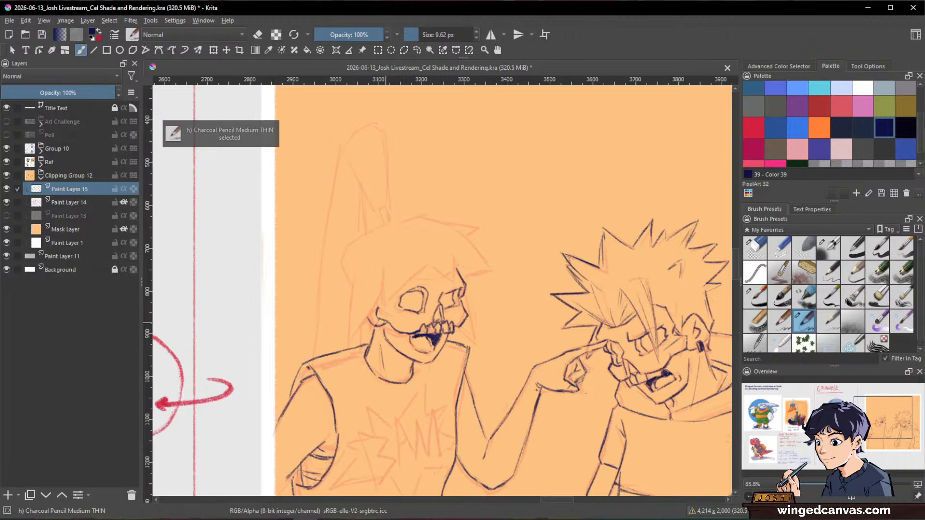
key(slash)
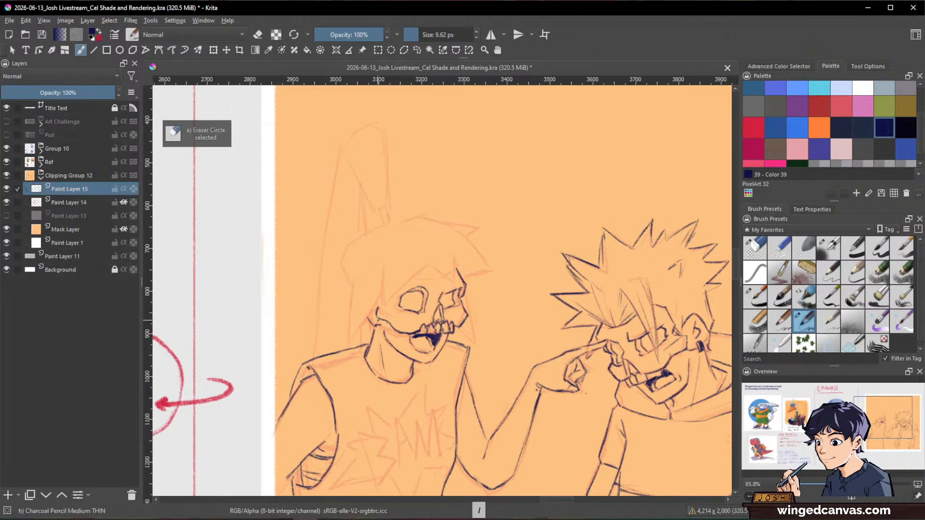
key(slash)
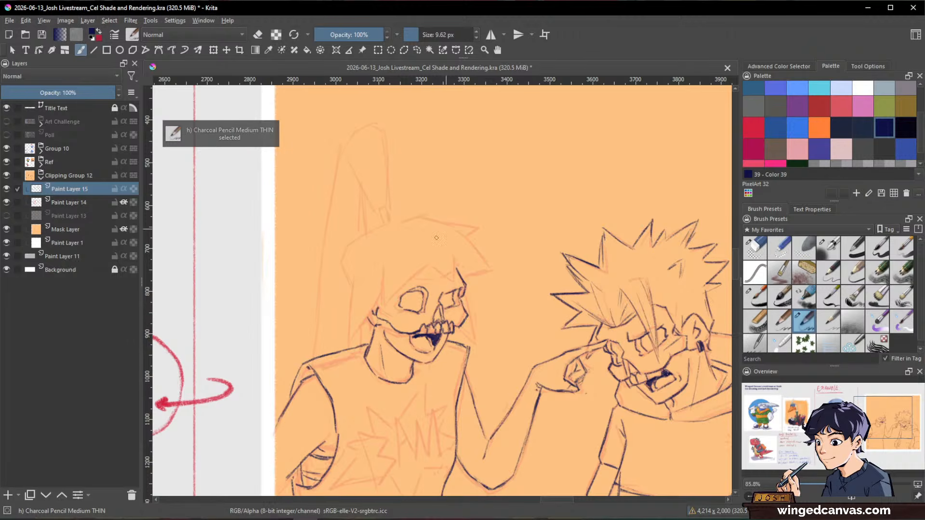
- Ink the long hair lock beside the near cheek and the pointed fringe strands across the mask's forehead
drag(381, 292, 347, 344)
drag(353, 288, 348, 339)
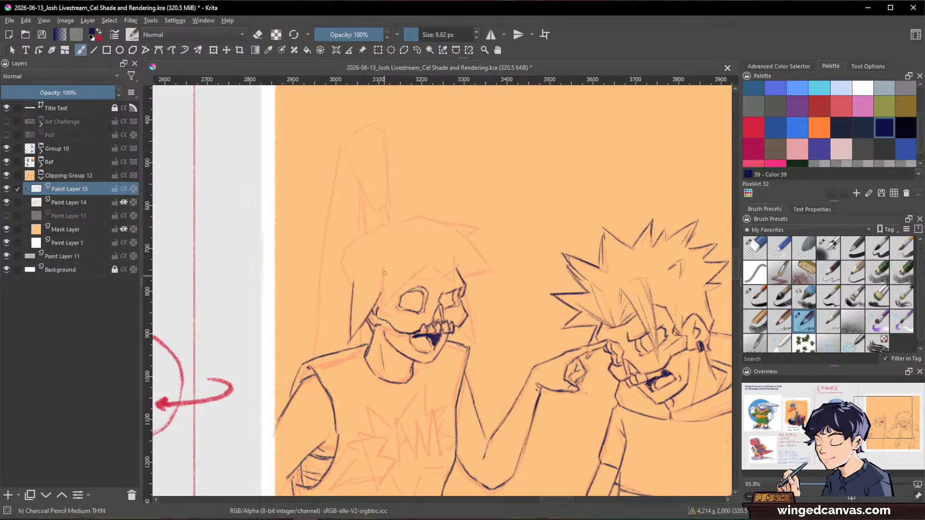
mouse_move(384, 268)
mouse_down()
mouse_move(382, 307)
mouse_move(424, 267)
mouse_up()
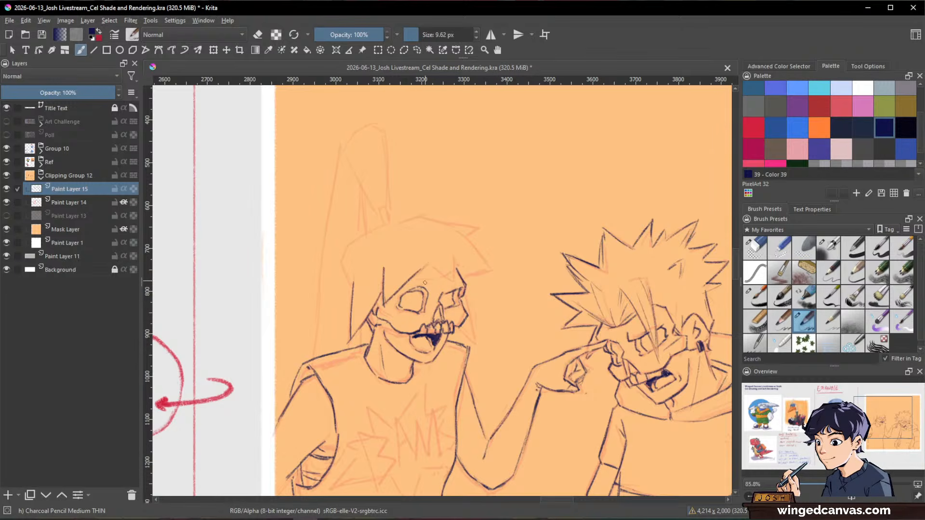
key(slash)
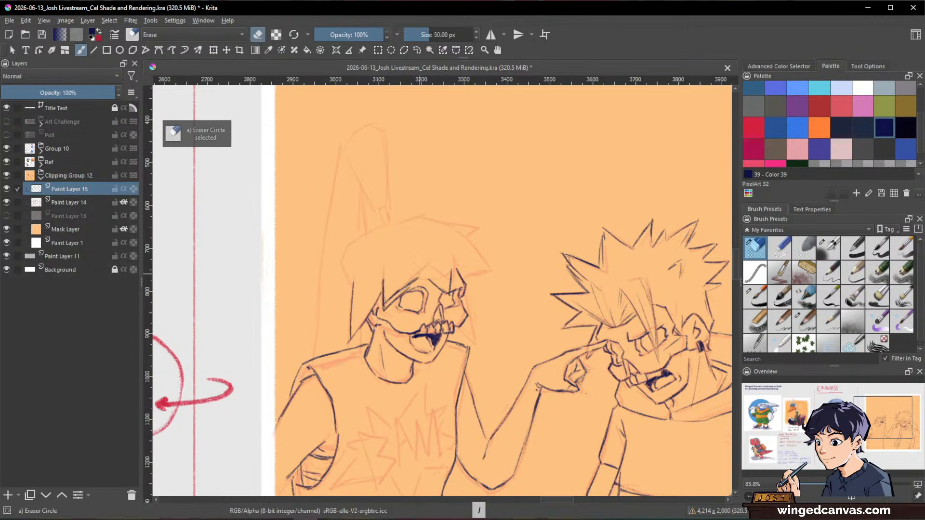
key(slash)
drag(384, 279, 384, 308)
mouse_move(383, 308)
mouse_down()
mouse_move(417, 282)
mouse_move(474, 282)
mouse_up()
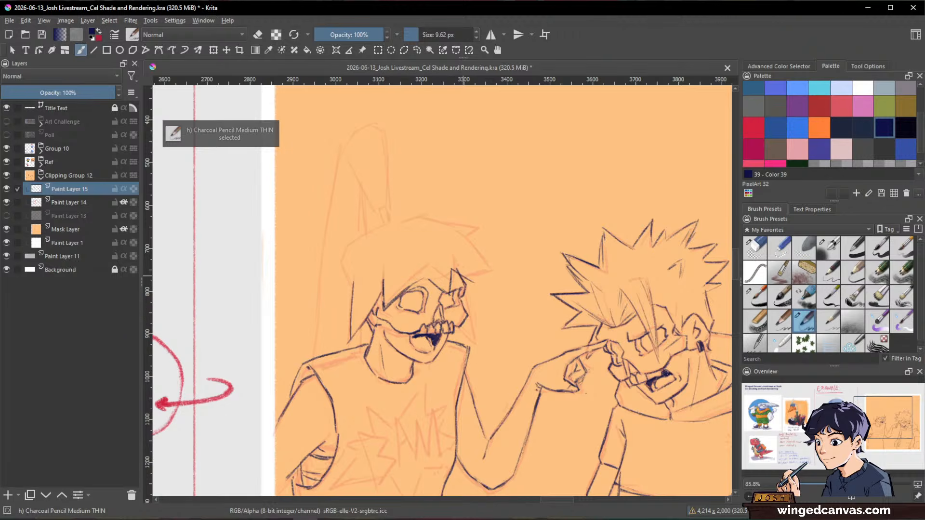
- Ink the swept hair spikes on the far side of the head and the strand hanging past the far cheek
drag(462, 234, 488, 284)
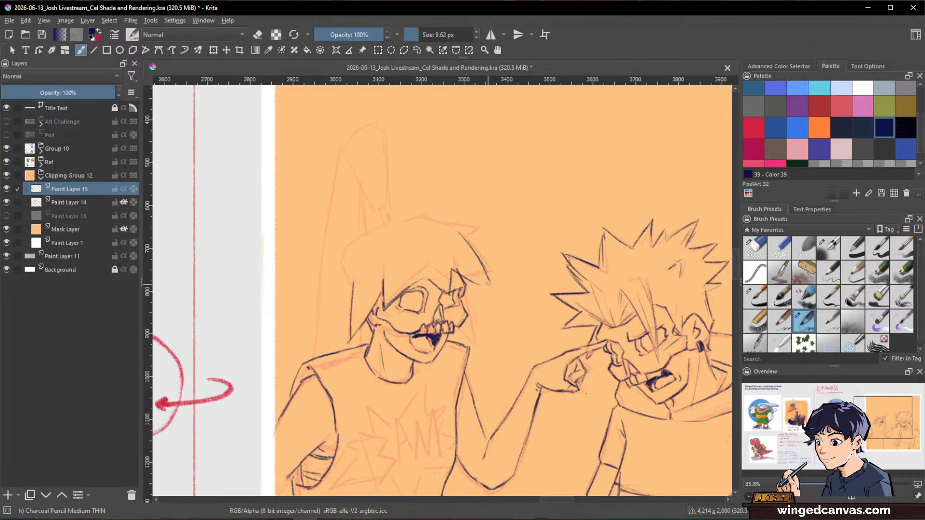
drag(427, 215, 480, 228)
drag(464, 294, 477, 342)
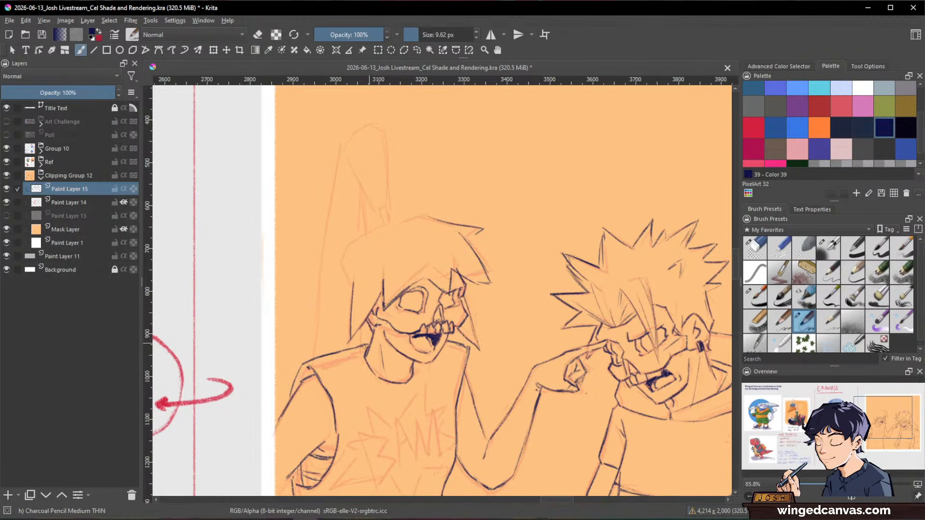
- Redraw the near-side hair lock and ink the hair outline from the crown down the back of the head
key(slash)
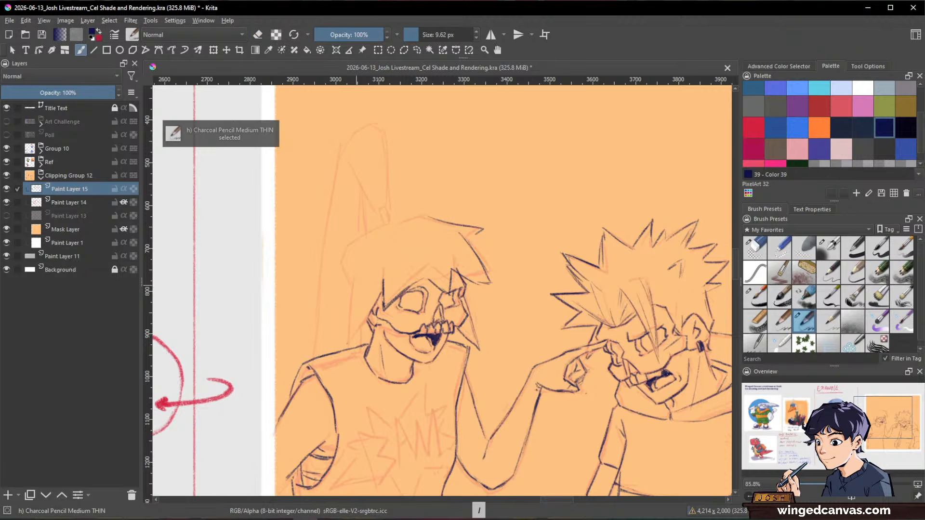
mouse_move(357, 285)
mouse_down()
mouse_move(349, 346)
mouse_move(360, 336)
mouse_up()
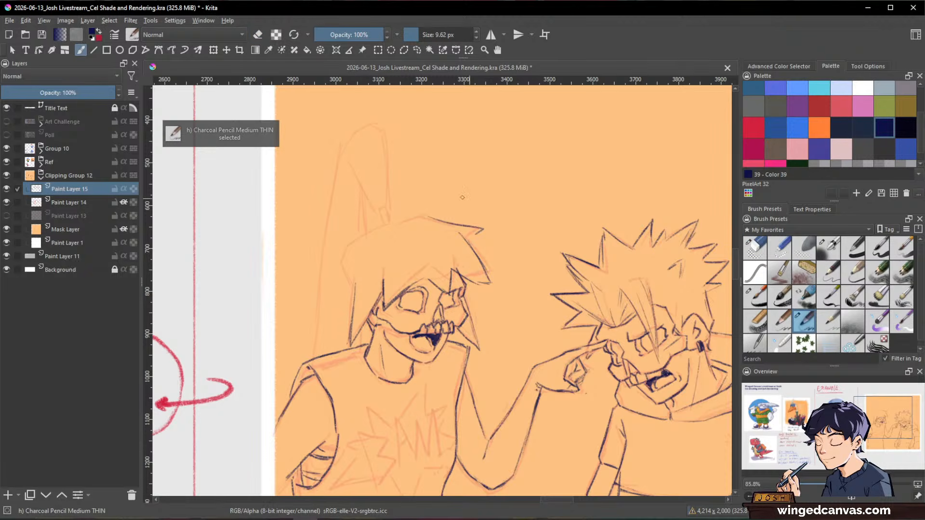
mouse_move(409, 221)
mouse_down()
mouse_move(376, 226)
mouse_move(349, 254)
mouse_move(357, 284)
mouse_up()
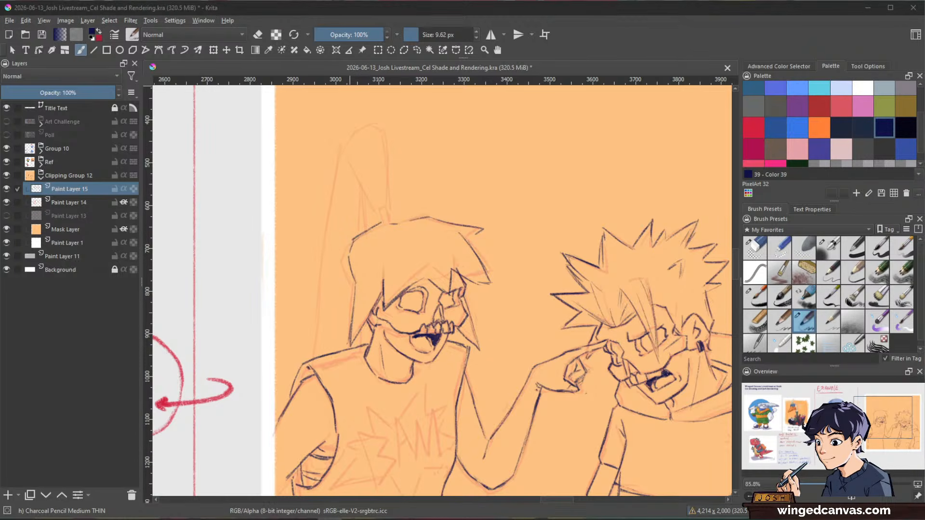
- Rework the hair outline at the back of the head with a cleaner curve from the crown to the side lock
key(space)
drag(395, 263, 431, 264)
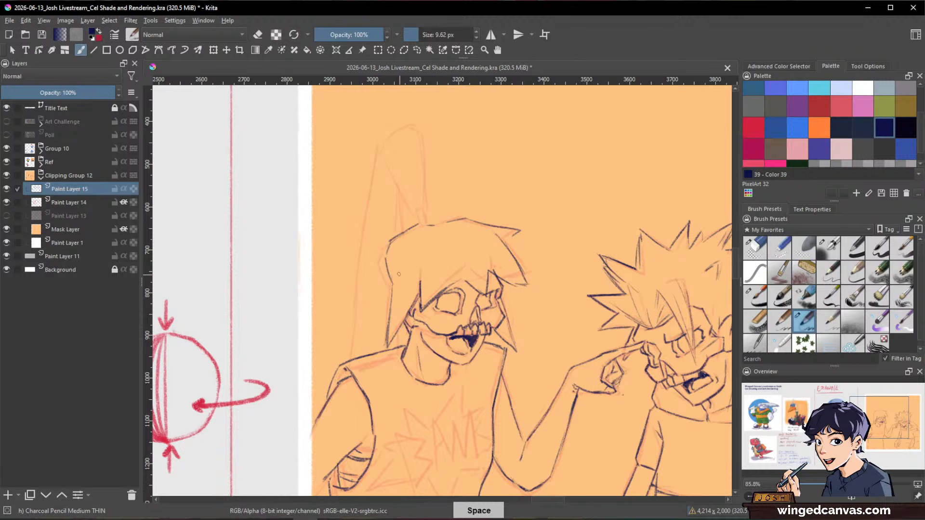
key(slash)
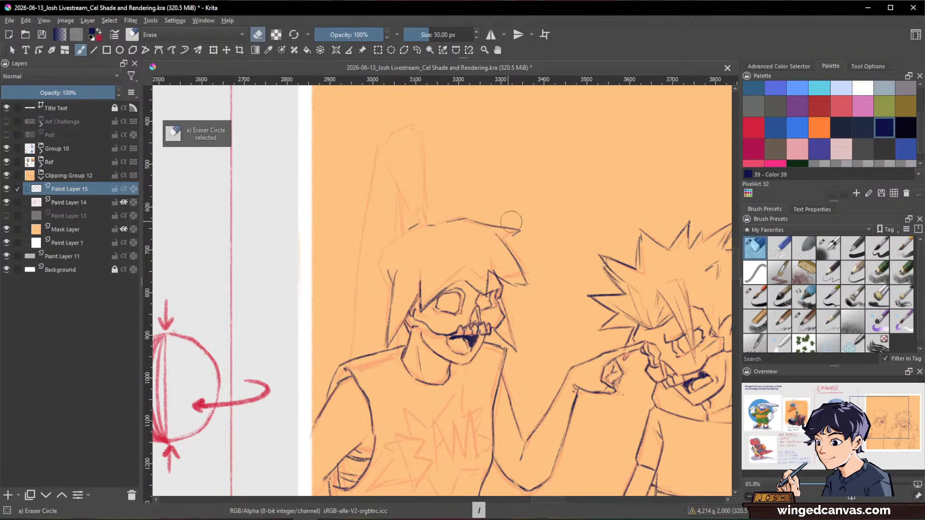
key(slash)
mouse_move(414, 224)
mouse_down()
mouse_move(388, 254)
mouse_move(391, 287)
mouse_up()
key(slash)
key(slash)
- Ink the ponytail's base at the crown, its tall outer outline down behind the shoulder, and its inner strand lines
mouse_move(630, 317)
mouse_down()
mouse_move(625, 311)
mouse_move(586, 339)
mouse_up()
ctrl+drag(537, 255, 572, 190)
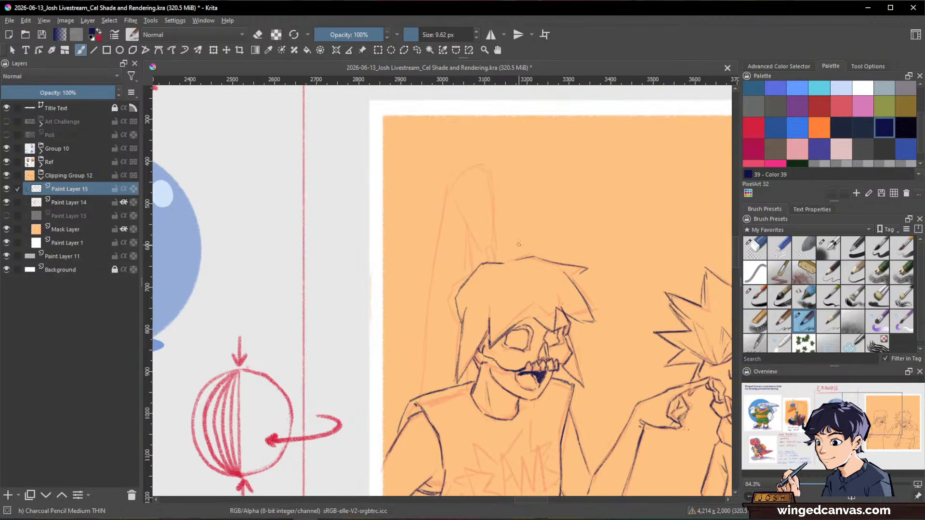
key(slash)
mouse_move(505, 262)
mouse_down()
mouse_move(495, 262)
mouse_move(520, 256)
mouse_move(509, 273)
mouse_up()
key(slash)
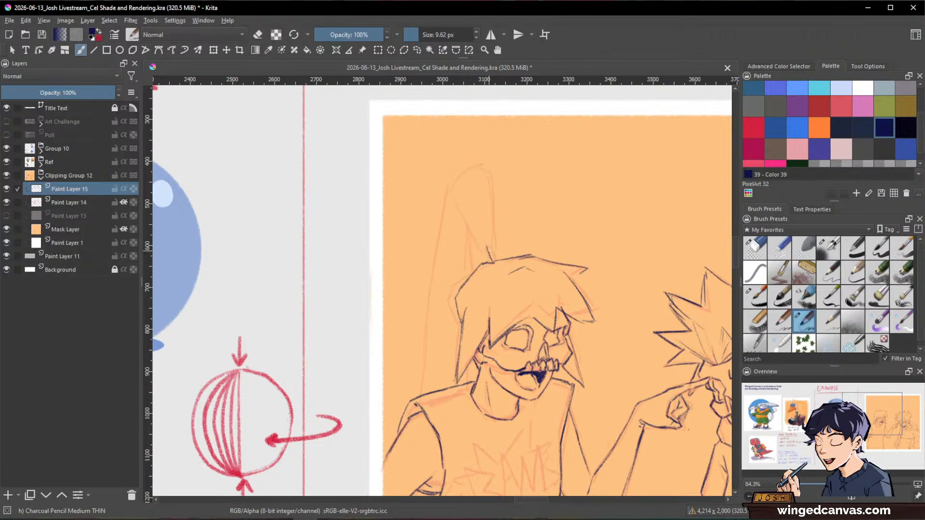
drag(501, 261, 486, 247)
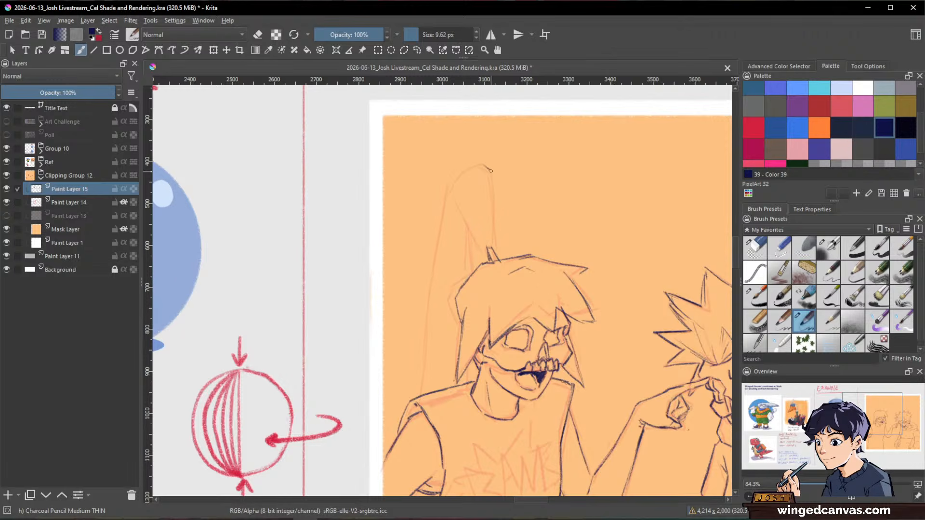
mouse_move(490, 170)
mouse_down()
mouse_move(493, 240)
mouse_move(490, 165)
mouse_move(440, 253)
mouse_up()
drag(456, 177, 424, 351)
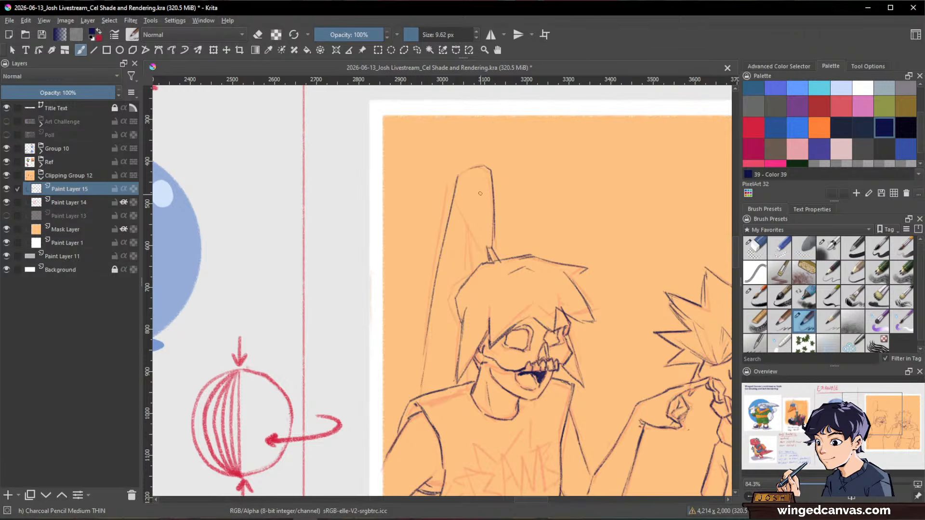
drag(460, 191, 480, 242)
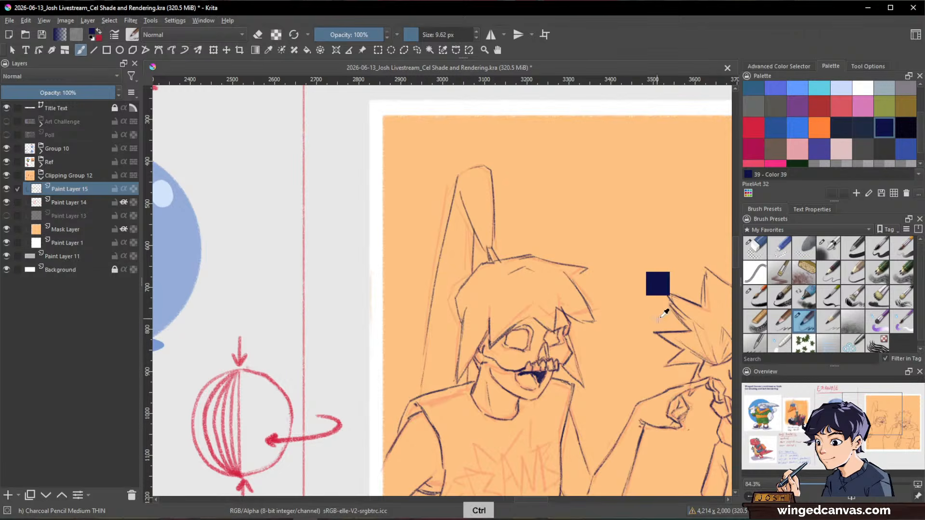
mouse_move(660, 283)
mouse_down()
mouse_move(637, 416)
mouse_move(629, 330)
mouse_move(552, 256)
mouse_move(502, 248)
mouse_up()
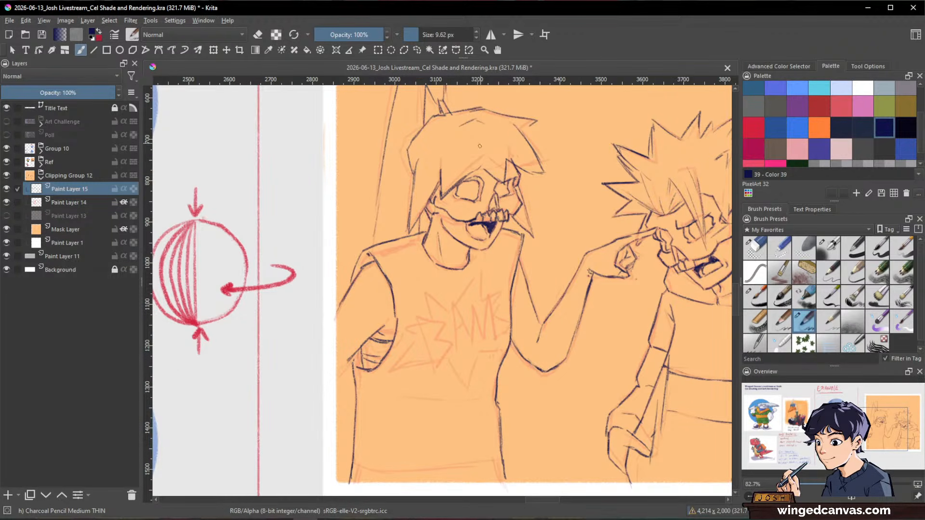
key(slash)
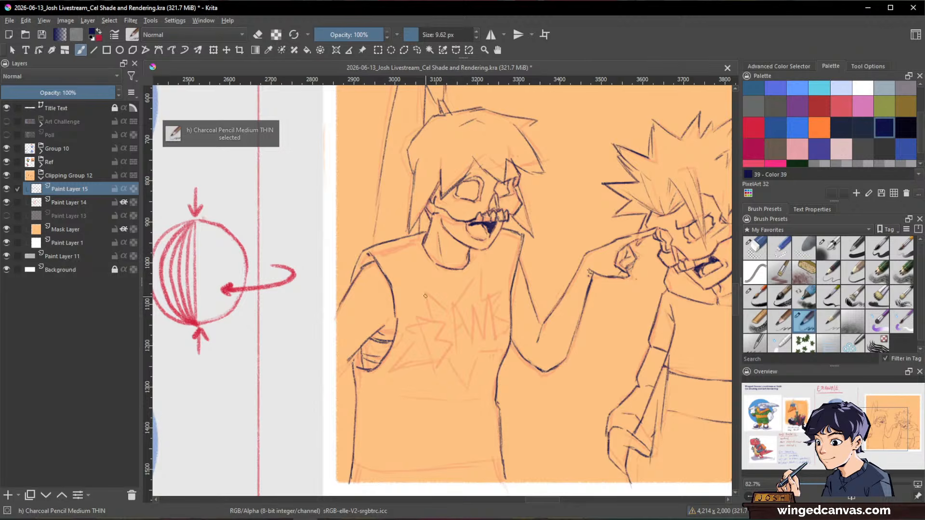
- Letter BAM in thick navy strokes across the pointing character's shirt and ink the jagged starburst around it
drag(425, 291, 436, 366)
shift+drag(419, 317, 437, 366)
mouse_move(422, 316)
mouse_down()
mouse_move(444, 321)
mouse_move(434, 338)
mouse_move(441, 326)
mouse_move(425, 315)
mouse_move(444, 317)
mouse_move(444, 341)
mouse_up()
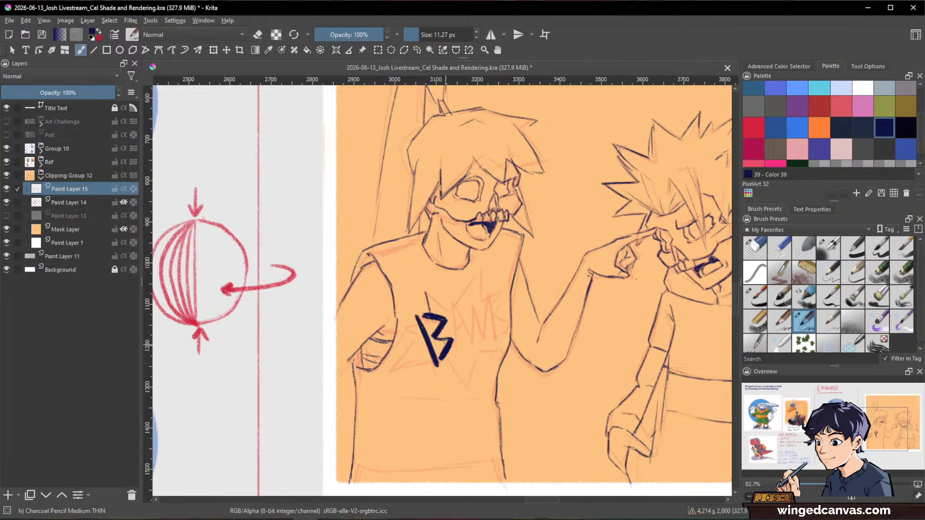
mouse_move(456, 304)
mouse_down()
mouse_move(458, 354)
mouse_move(477, 346)
mouse_move(470, 327)
mouse_move(472, 349)
mouse_up()
mouse_move(473, 308)
mouse_down()
mouse_move(486, 344)
mouse_move(490, 292)
mouse_up()
mouse_move(482, 332)
mouse_down()
mouse_move(491, 295)
mouse_move(496, 350)
mouse_move(494, 330)
mouse_up()
mouse_move(483, 270)
mouse_down()
mouse_move(480, 304)
mouse_move(508, 324)
mouse_move(463, 391)
mouse_up()
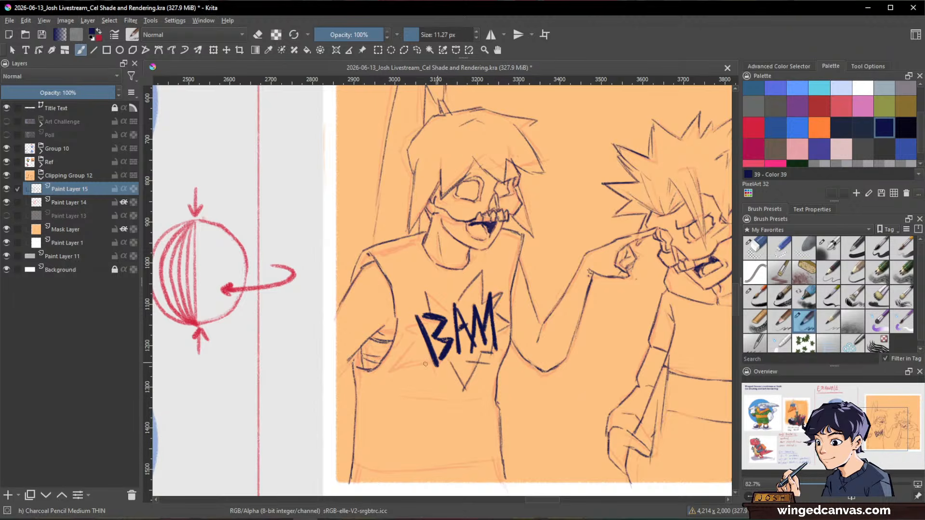
mouse_move(415, 343)
mouse_down()
mouse_move(393, 371)
mouse_move(438, 358)
mouse_up()
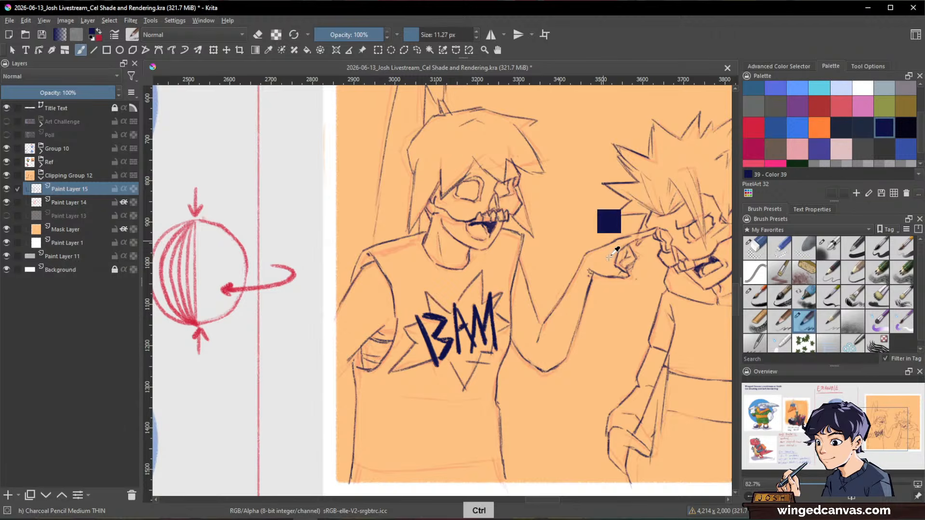
- Hide the rough sketch on Paint Layer 14 so only the line art shows over the orange panel
drag(632, 323, 555, 412)
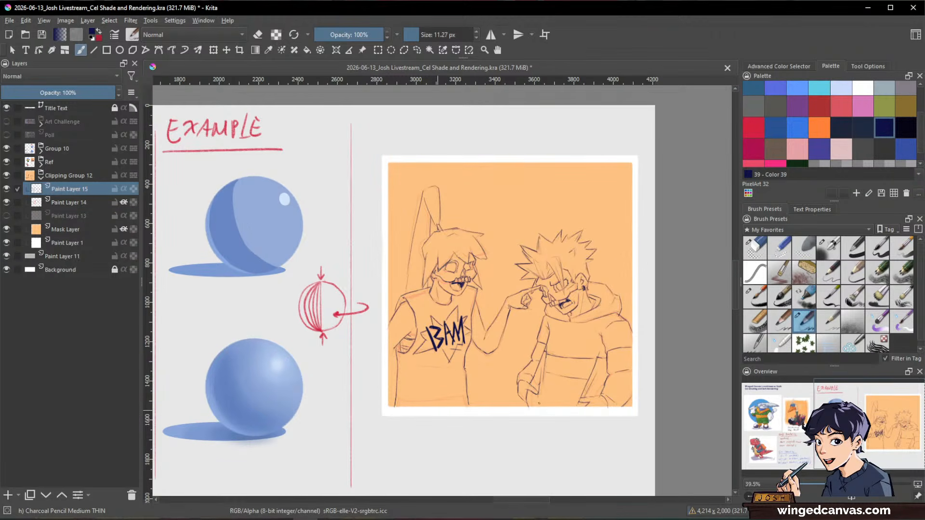
click(6, 202)
scroll(508, 270, up, 1)
drag(509, 270, 449, 274)
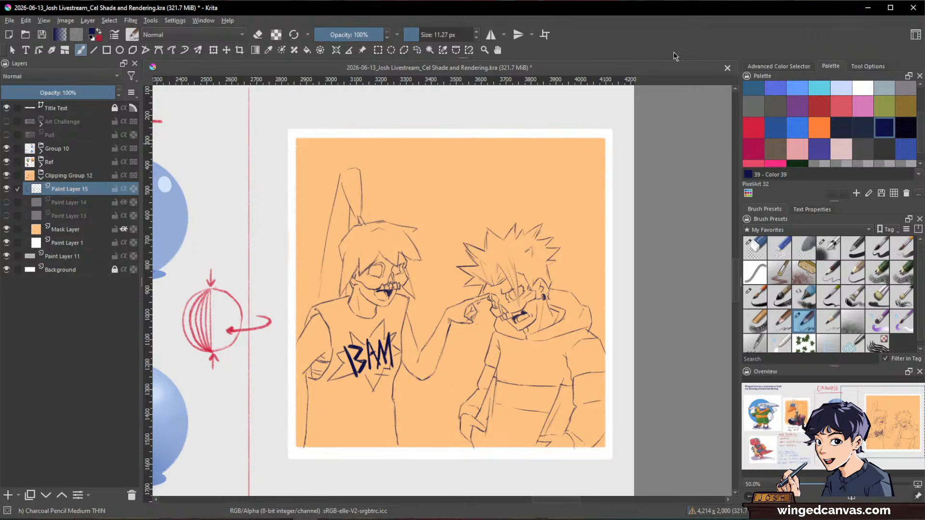
- Examine the line work and shading of the sword-carrying cat and the other reference artworks alongside the new line art
scroll(447, 231, down, 2)
drag(445, 230, 717, 237)
drag(349, 230, 443, 236)
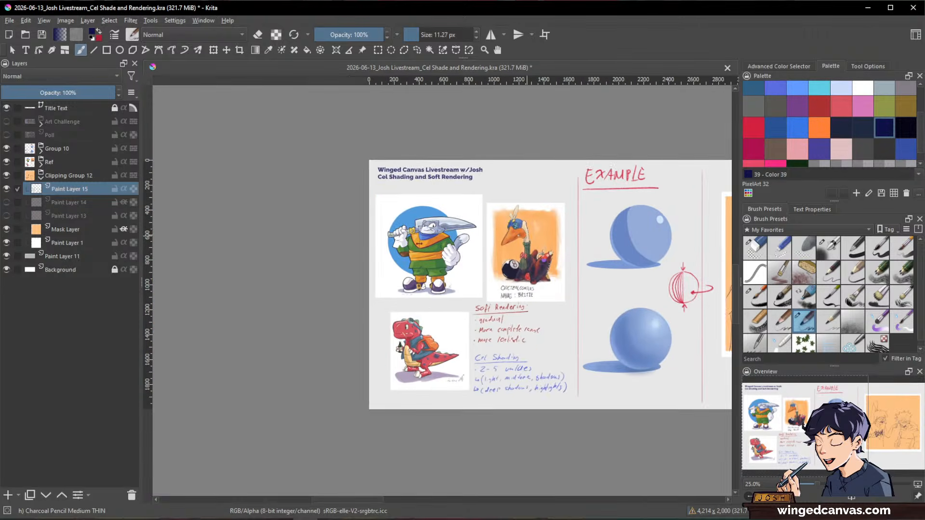
scroll(412, 242, up, 3)
scroll(439, 242, up, 1)
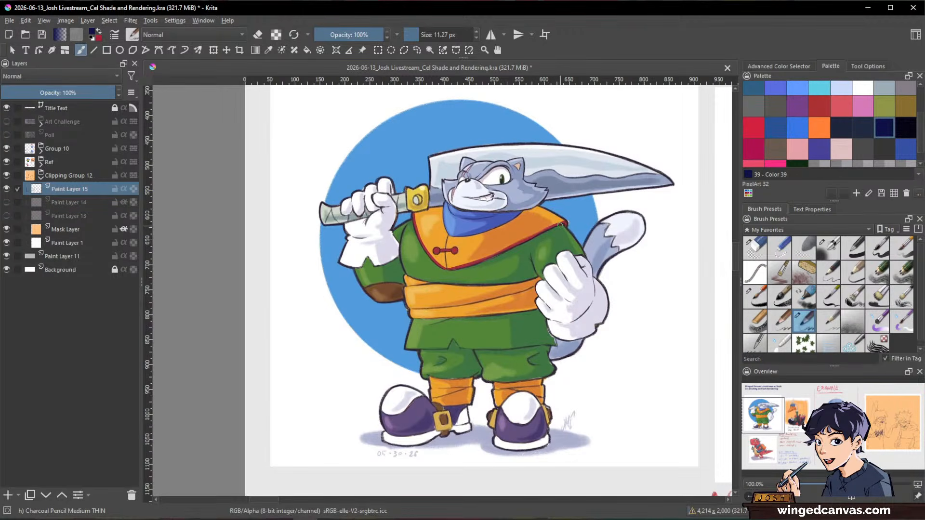
scroll(538, 271, up, 1)
scroll(546, 273, up, 1)
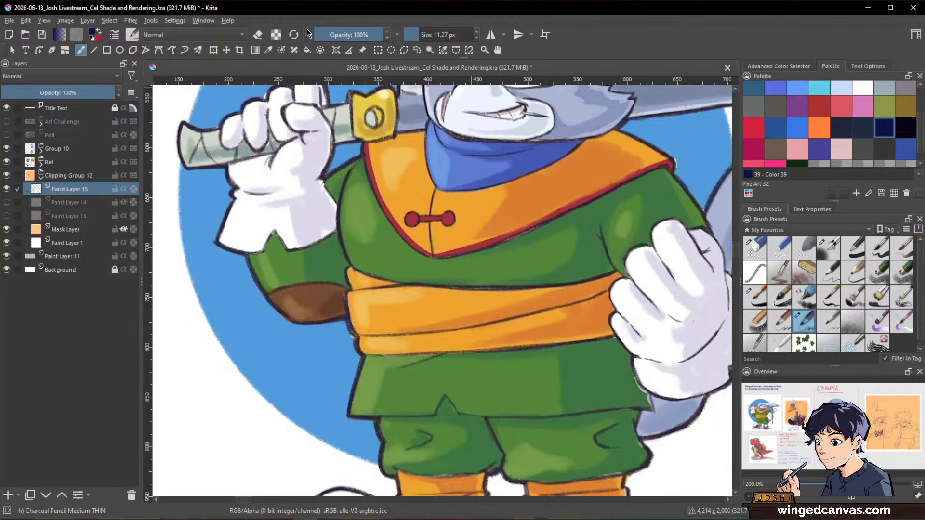
click(267, 51)
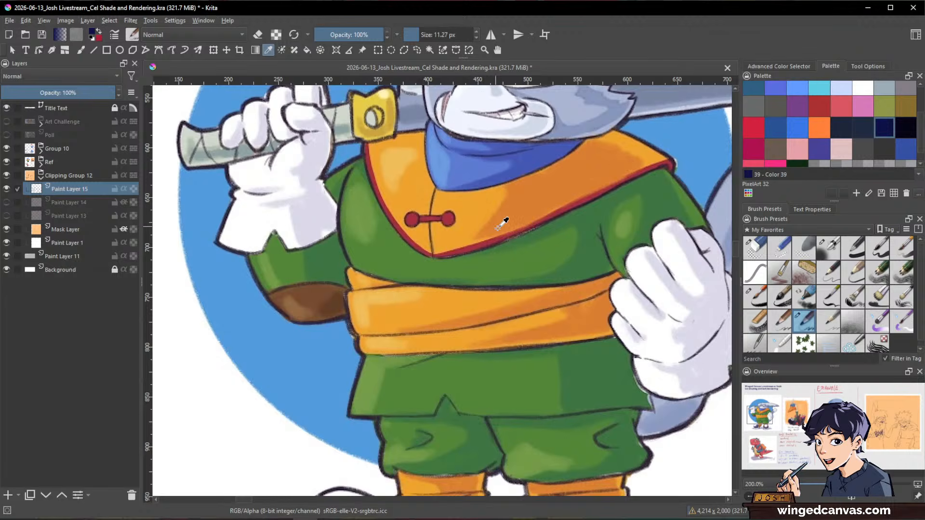
scroll(521, 226, down, 3)
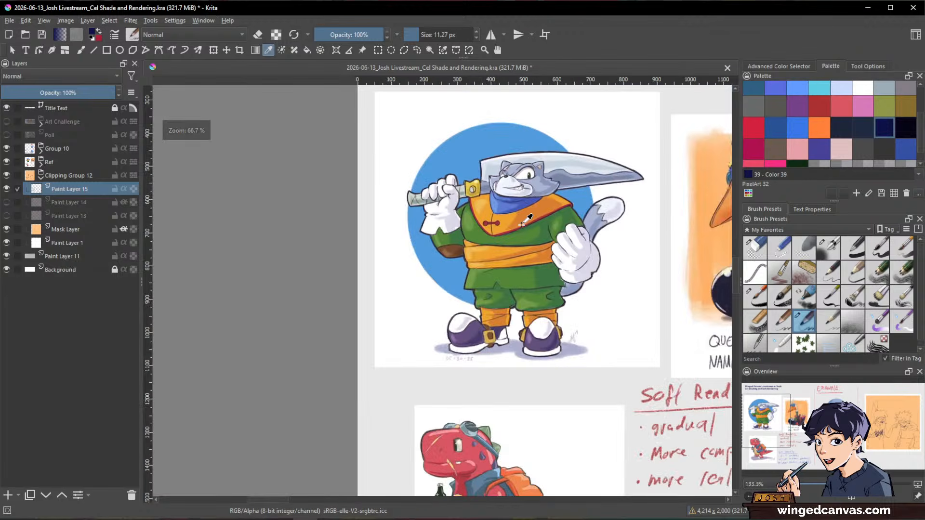
drag(665, 215, 563, 199)
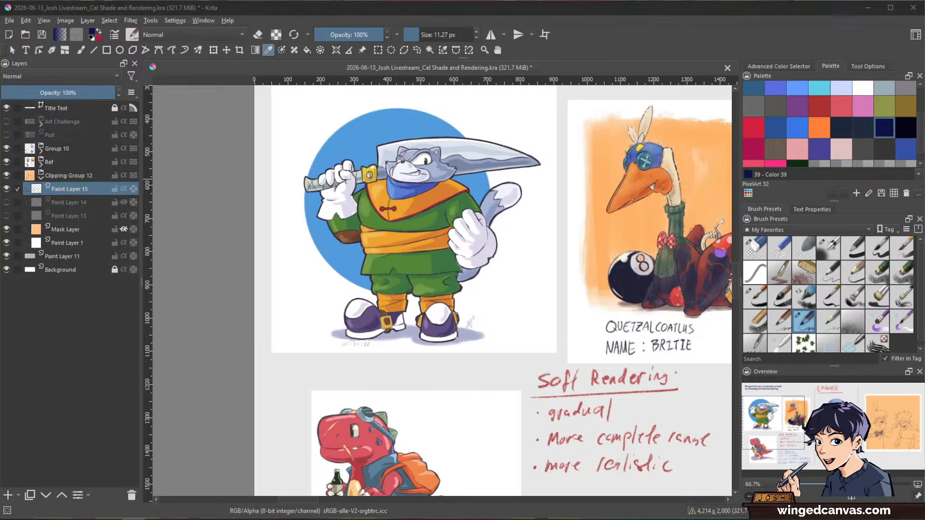
click(741, 22)
scroll(606, 177, down, 1)
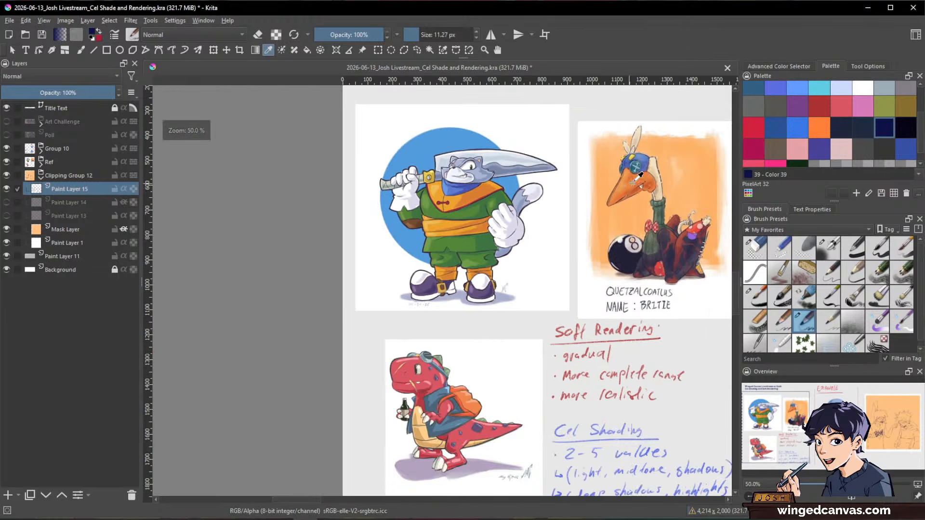
drag(636, 178, 308, 141)
drag(561, 175, 252, 186)
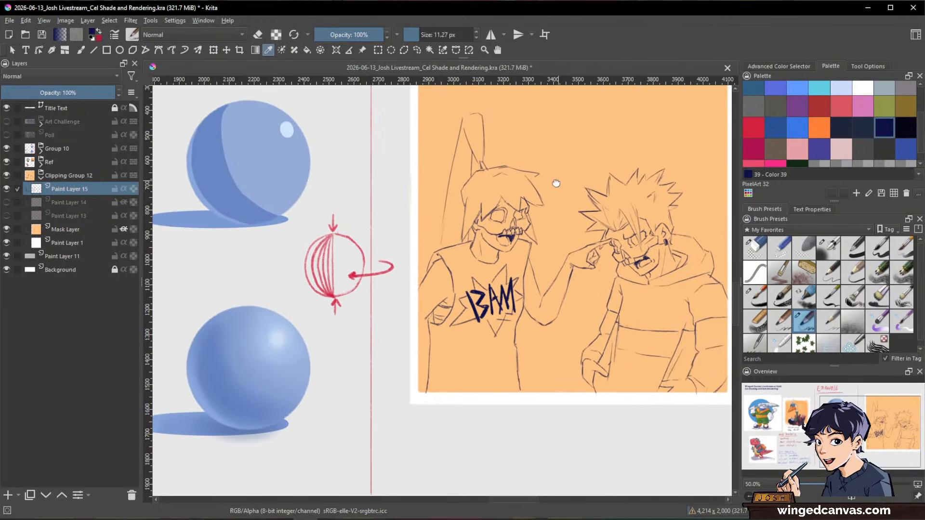
drag(554, 182, 486, 195)
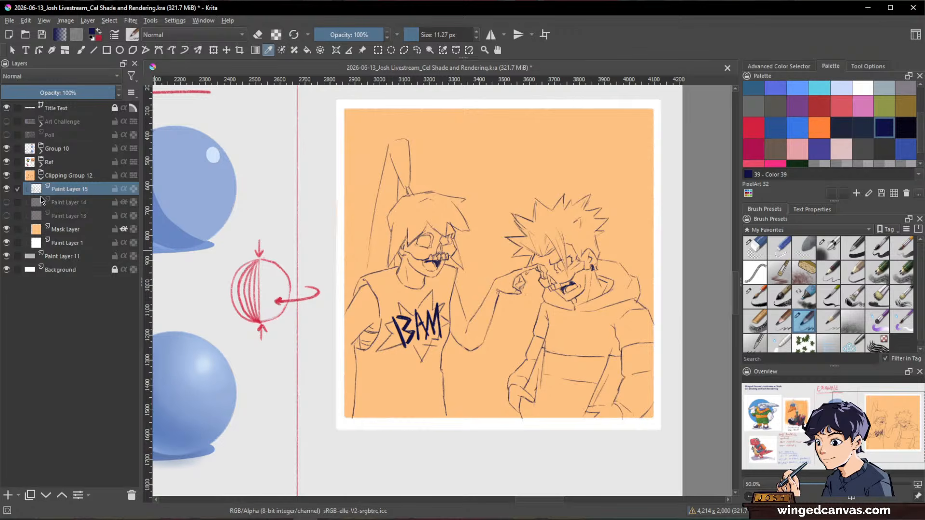
- Rename the line art layer Lines and add a new paint layer directly beneath it
double_click(70, 188)
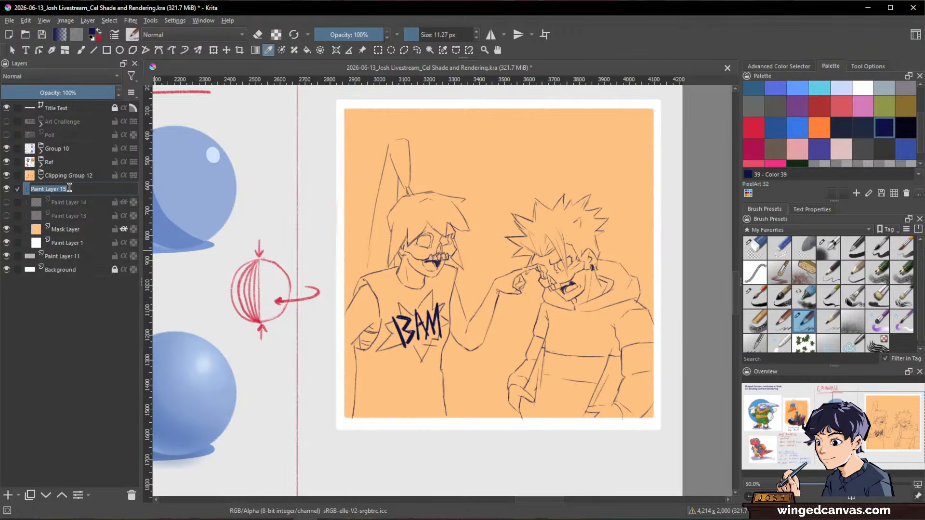
text(Lines)
key(Return)
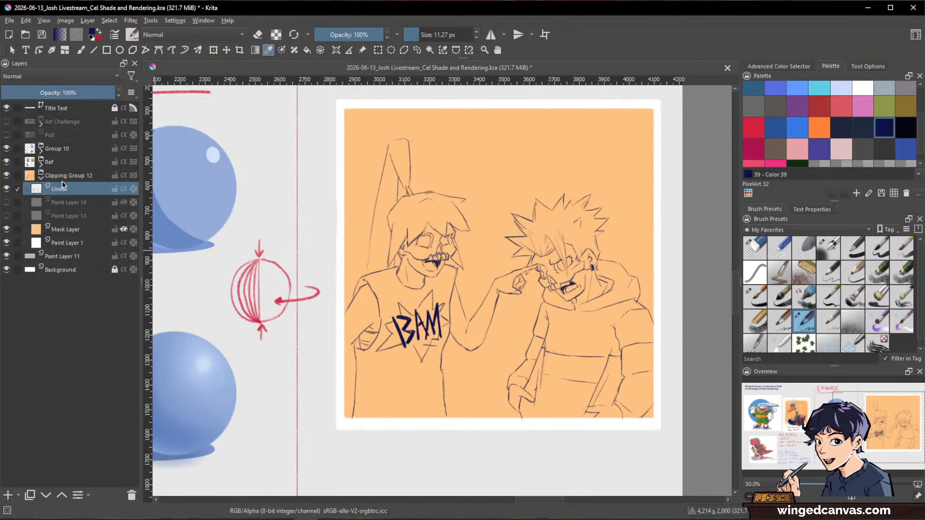
click(72, 202)
click(9, 497)
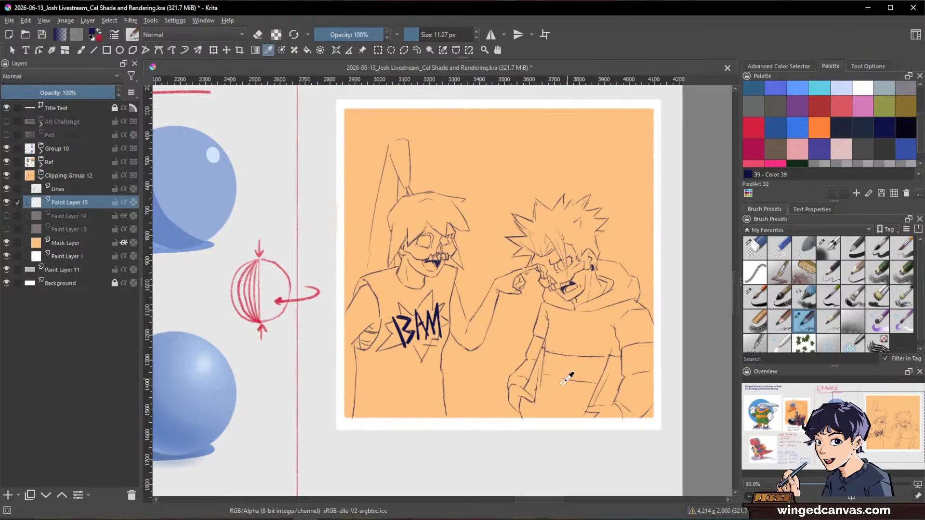
- Prepare the Chalk Grainy brush at about 82 px, try a stroke and undo it, and select the orange Color 36
scroll(570, 299, up, 3)
scroll(568, 308, down, 2)
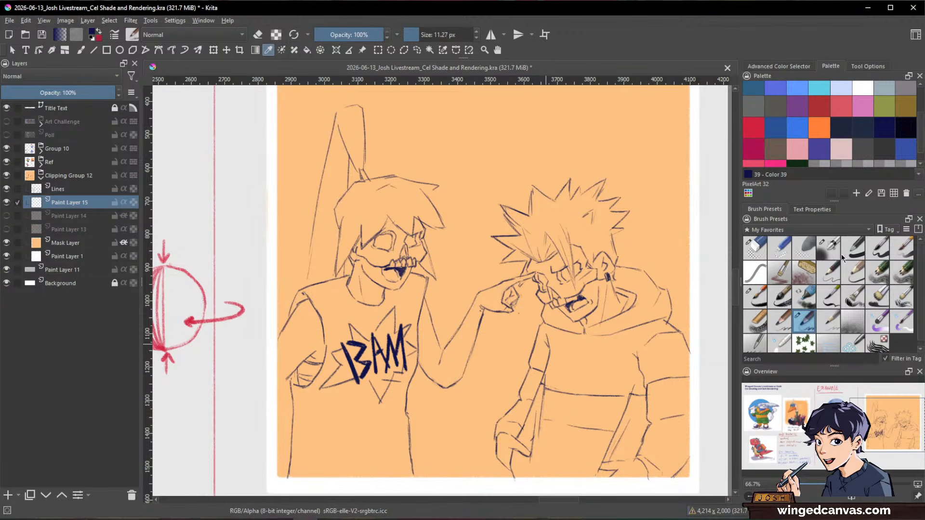
click(760, 323)
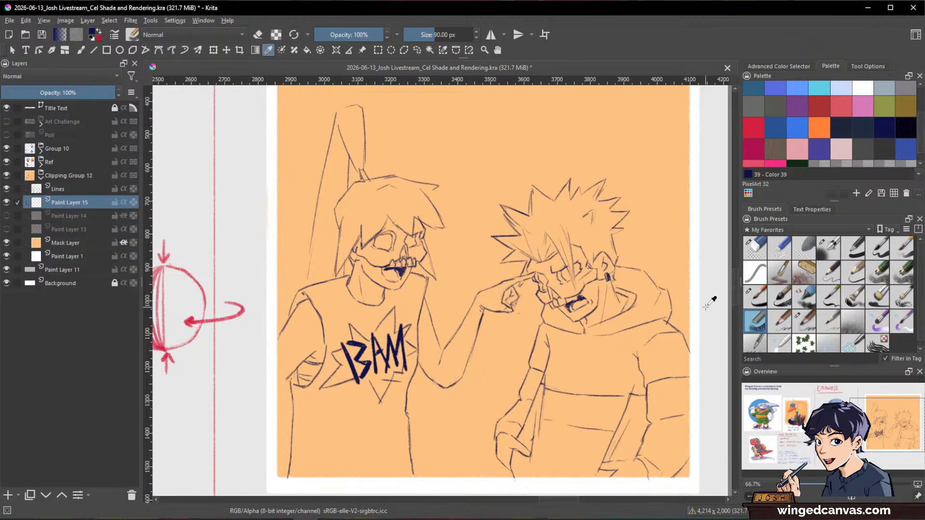
key(b)
drag(584, 307, 578, 307)
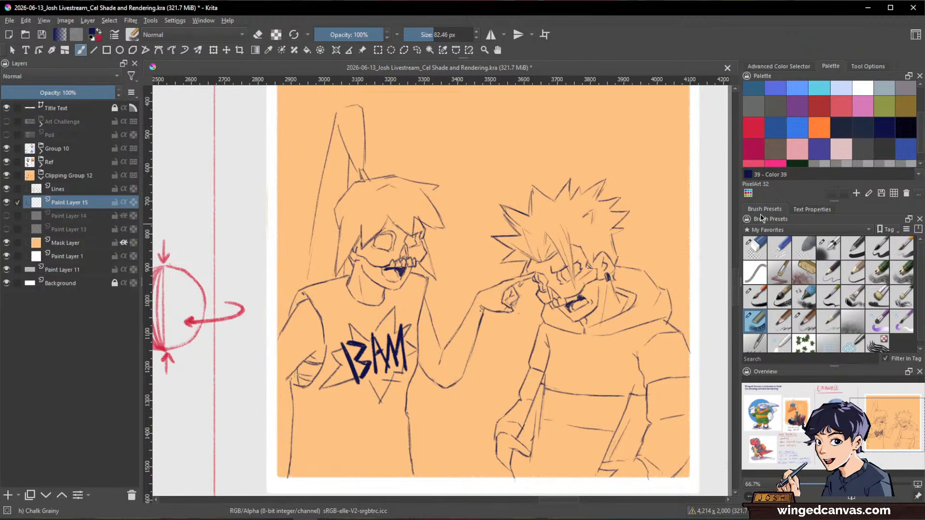
drag(600, 298, 593, 316)
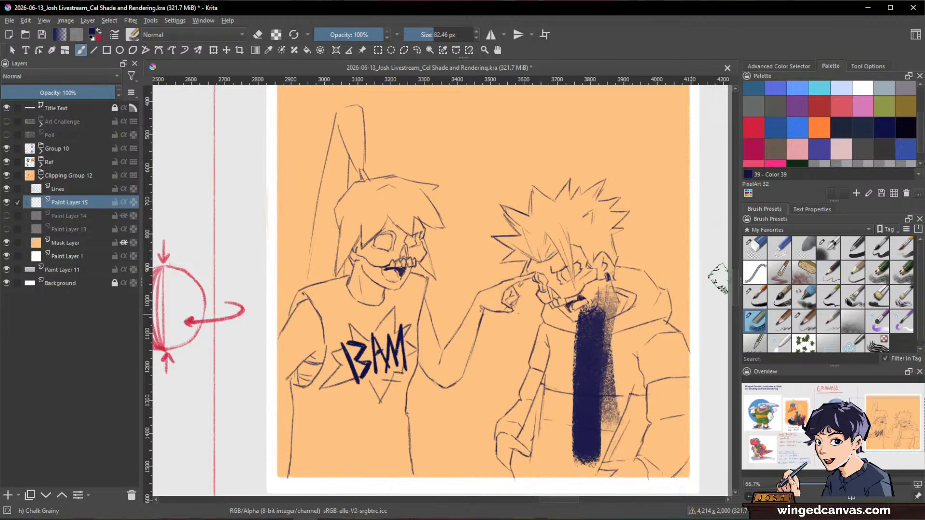
key(ctrl+z)
click(819, 128)
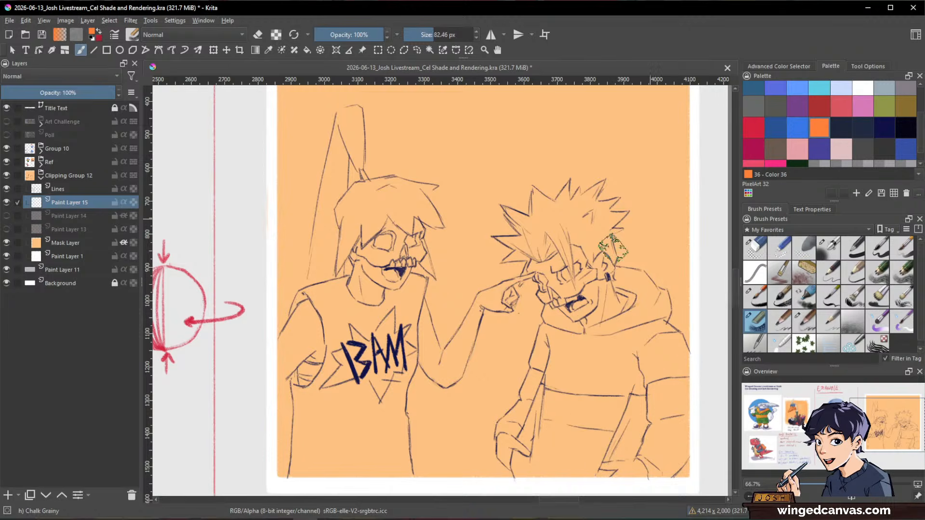
- Block in the spiky-haired character's whole silhouette with loose flat orange strokes past the outlines, covering hoodie, arms, head and hair
mouse_move(597, 269)
mouse_down()
mouse_move(578, 448)
mouse_move(641, 433)
mouse_move(655, 289)
mouse_move(612, 342)
mouse_move(622, 414)
mouse_up()
drag(659, 284, 671, 488)
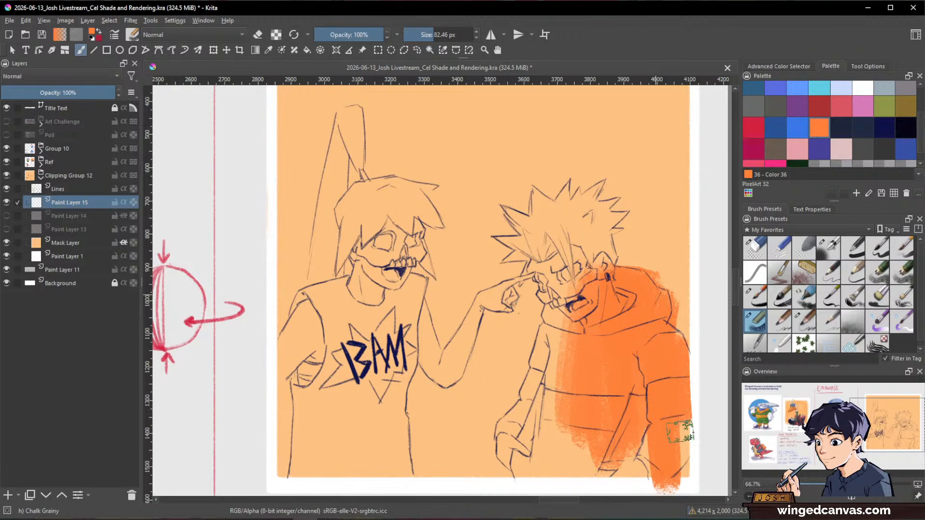
mouse_move(684, 445)
mouse_down()
mouse_move(689, 330)
mouse_move(677, 284)
mouse_up()
key(space)
mouse_move(667, 409)
mouse_down()
mouse_move(655, 435)
mouse_move(657, 388)
mouse_move(611, 427)
mouse_move(592, 355)
mouse_move(540, 308)
mouse_move(544, 318)
mouse_move(585, 193)
mouse_move(588, 154)
mouse_move(525, 159)
mouse_move(498, 173)
mouse_move(492, 236)
mouse_move(528, 275)
mouse_move(511, 390)
mouse_move(487, 366)
mouse_move(505, 446)
mouse_move(539, 450)
mouse_up()
mouse_move(655, 315)
mouse_down()
mouse_move(635, 268)
mouse_move(601, 325)
mouse_up()
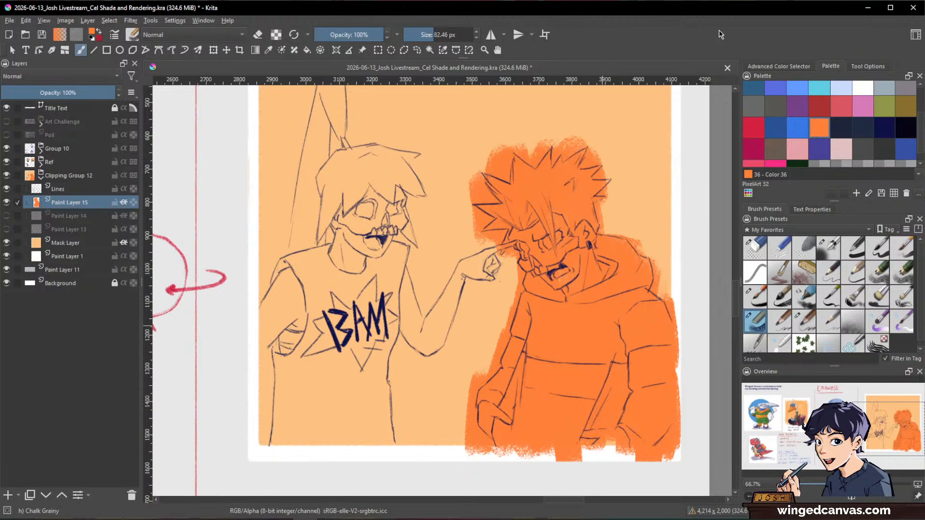
- Extend the orange fill over the hair spikes at the back of the spiky-haired character's head
scroll(657, 188, up, 3)
drag(656, 188, 608, 197)
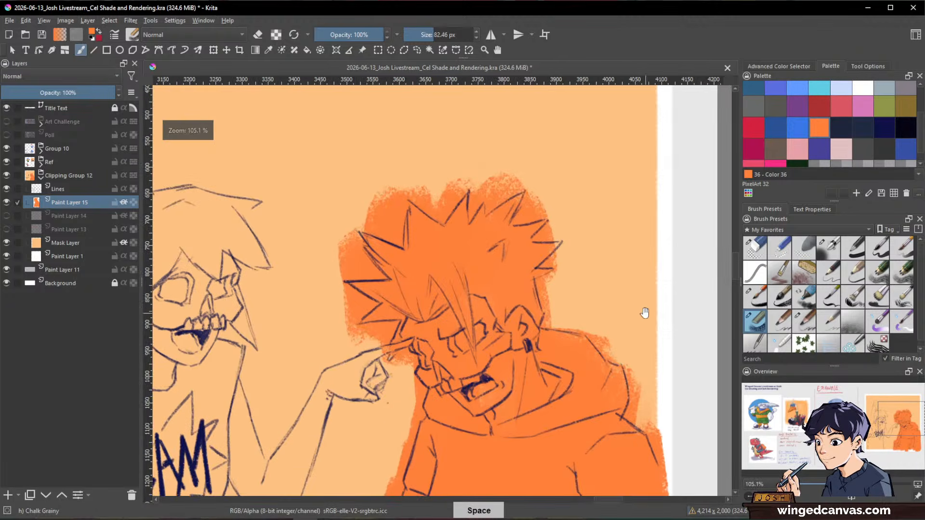
drag(656, 369, 615, 223)
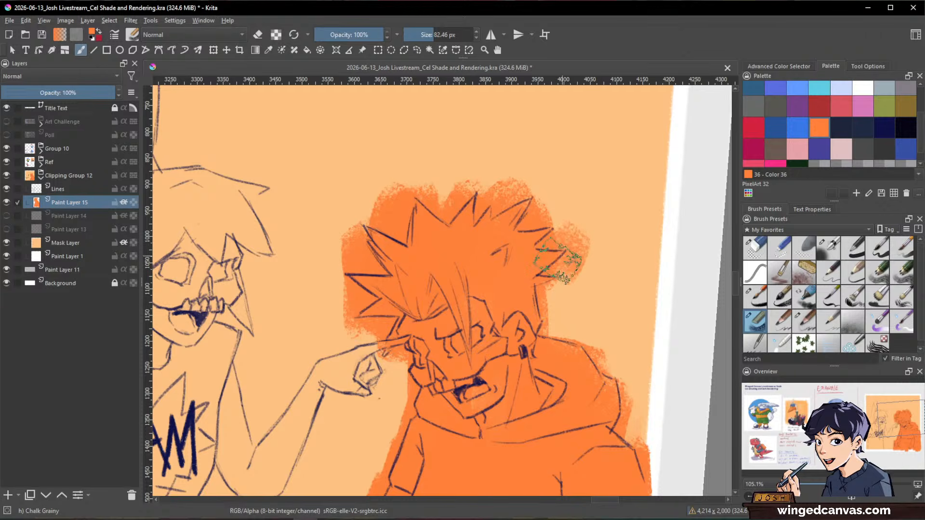
drag(597, 284, 561, 293)
- Erase the orange overspill around the hair spikes at the back and top of the head with a 14.93 px eraser
key(e)
mouse_move(574, 241)
mouse_down()
mouse_move(590, 255)
mouse_move(545, 274)
mouse_move(570, 253)
mouse_move(542, 276)
mouse_move(559, 268)
mouse_move(559, 280)
mouse_move(535, 293)
mouse_move(542, 331)
mouse_up()
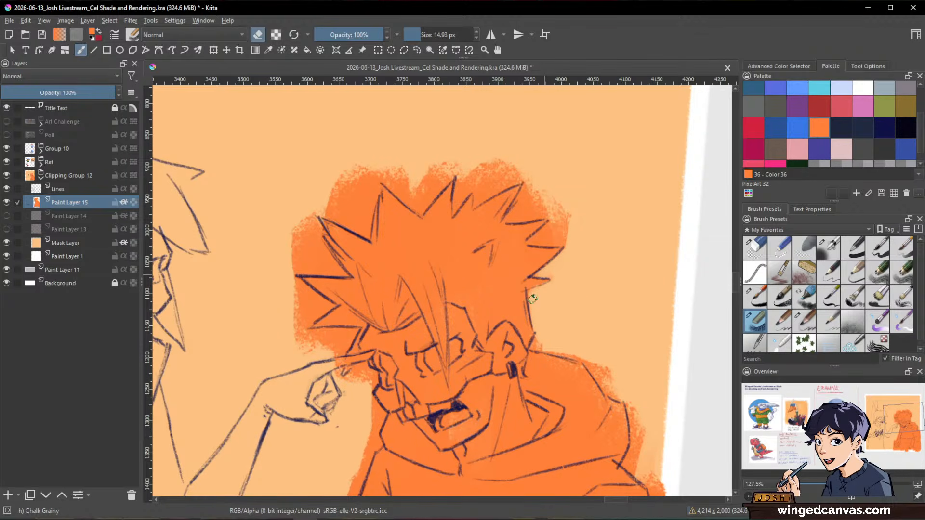
mouse_move(564, 240)
mouse_down()
mouse_move(554, 226)
mouse_move(568, 221)
mouse_move(539, 241)
mouse_up()
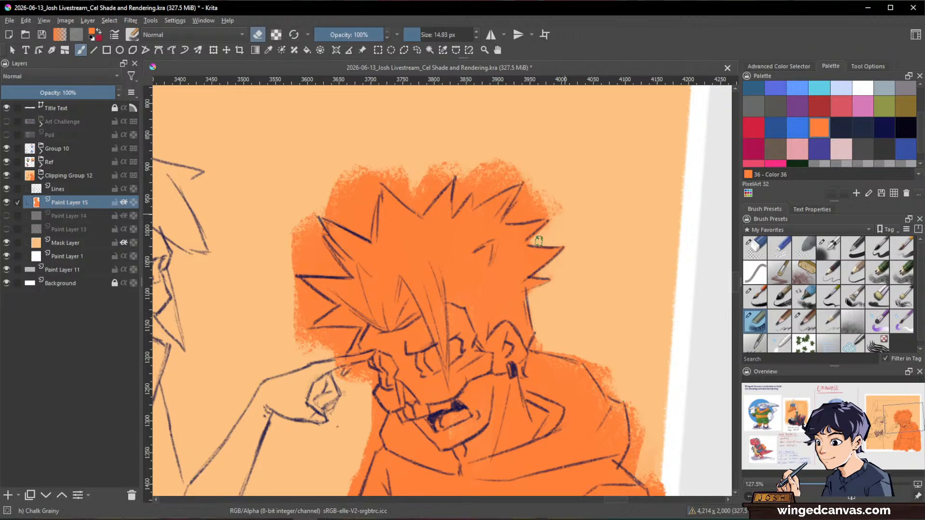
mouse_move(541, 176)
mouse_down()
mouse_move(508, 220)
mouse_move(542, 213)
mouse_move(527, 208)
mouse_move(543, 190)
mouse_move(492, 190)
mouse_move(478, 202)
mouse_move(522, 179)
mouse_move(469, 187)
mouse_move(479, 169)
mouse_move(462, 172)
mouse_move(454, 206)
mouse_move(472, 186)
mouse_move(462, 171)
mouse_move(486, 175)
mouse_move(477, 197)
mouse_move(484, 190)
mouse_move(484, 165)
mouse_move(456, 165)
mouse_move(423, 208)
mouse_move(404, 168)
mouse_move(379, 169)
mouse_move(420, 208)
mouse_move(382, 157)
mouse_up()
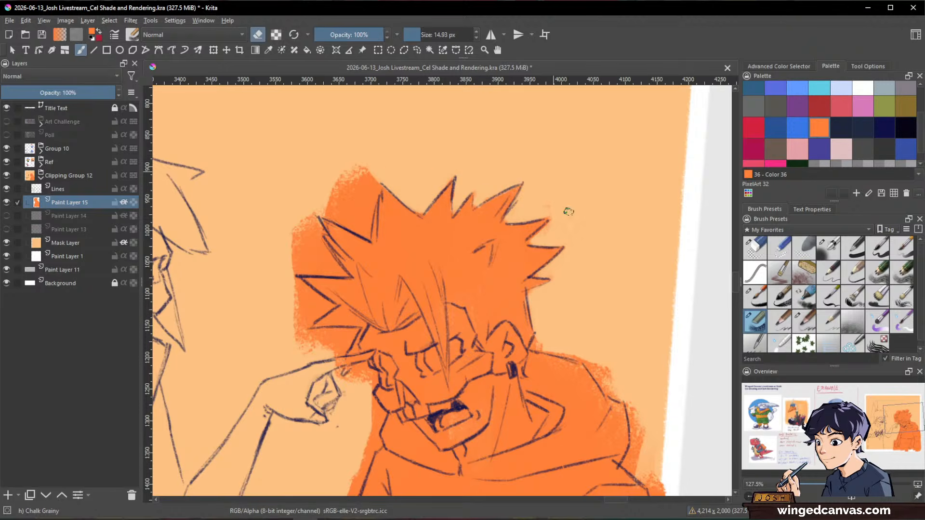
- Erase the orange overspill around the front hair spikes down to the forehead and pointing finger
mouse_move(388, 169)
mouse_down()
mouse_move(369, 213)
mouse_move(349, 168)
mouse_move(319, 204)
mouse_move(364, 232)
mouse_move(339, 188)
mouse_move(373, 177)
mouse_move(426, 229)
mouse_move(446, 188)
mouse_move(447, 205)
mouse_move(439, 208)
mouse_move(468, 247)
mouse_move(437, 220)
mouse_move(479, 234)
mouse_move(468, 248)
mouse_move(418, 250)
mouse_move(439, 229)
mouse_move(442, 199)
mouse_move(425, 284)
mouse_move(423, 253)
mouse_move(452, 286)
mouse_move(421, 308)
mouse_move(428, 260)
mouse_up()
key(space)
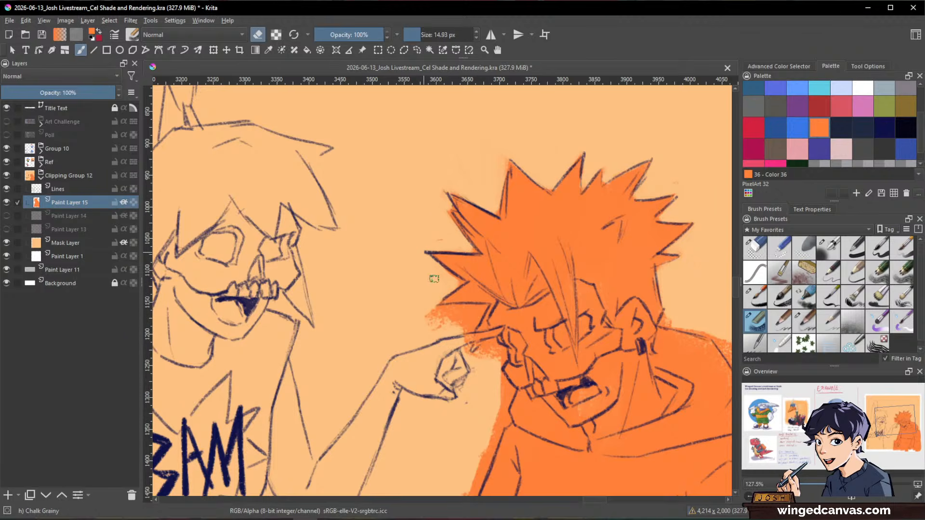
drag(476, 234, 464, 181)
mouse_move(469, 258)
mouse_down()
mouse_move(414, 260)
mouse_move(445, 255)
mouse_move(419, 275)
mouse_move(450, 269)
mouse_move(473, 285)
mouse_move(484, 279)
mouse_move(457, 299)
mouse_move(469, 300)
mouse_up()
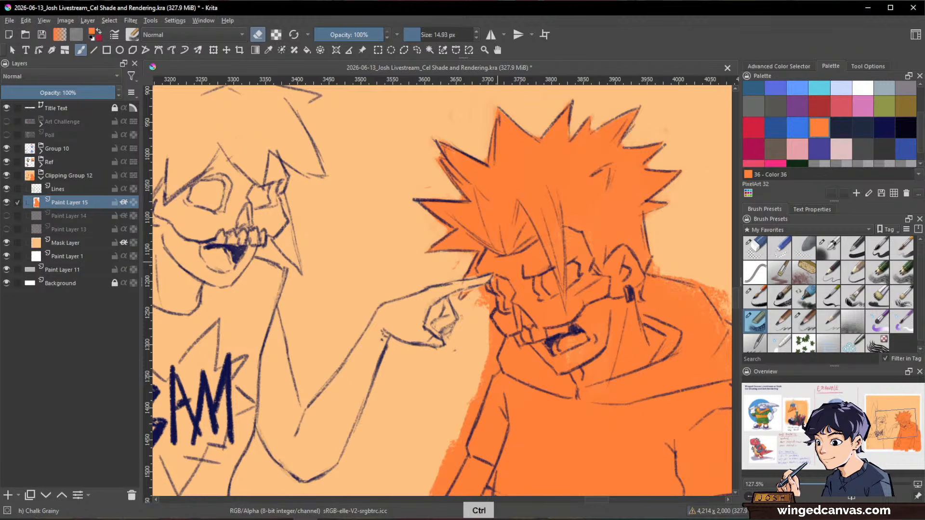
- Reduce the brush to 9.22 px and erase the orange outside the face's front edge beside the pointing finger
key(e)
key(shift)
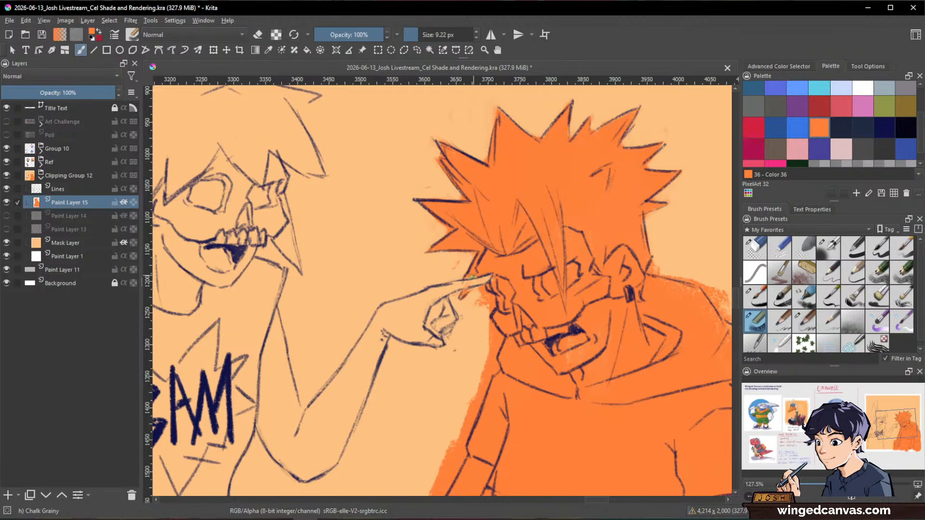
key(e)
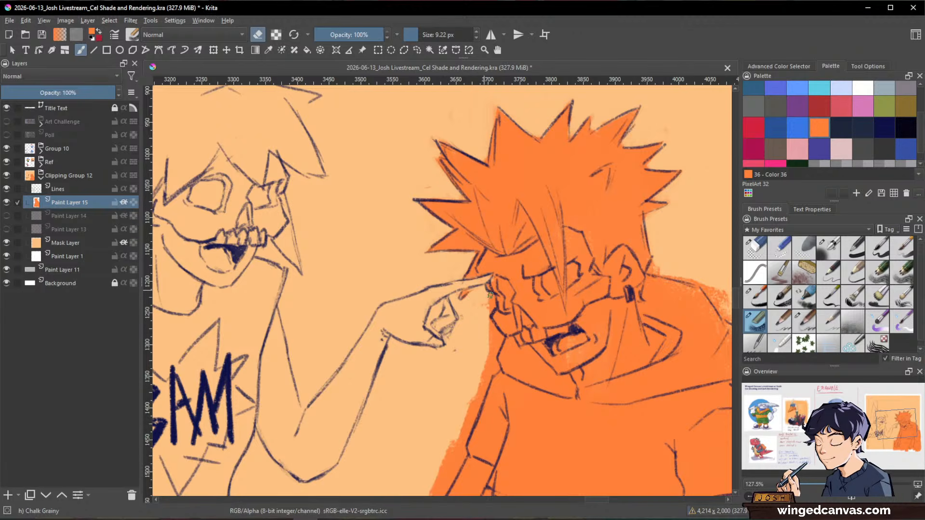
mouse_move(490, 298)
mouse_down()
mouse_move(606, 339)
mouse_move(525, 276)
mouse_move(534, 264)
mouse_move(531, 295)
mouse_move(500, 354)
mouse_move(546, 300)
mouse_move(540, 272)
mouse_move(570, 213)
mouse_move(522, 313)
mouse_up()
drag(596, 335, 610, 282)
- Erase the orange overspill outside the near forearm and hand, down to the panel's lower edge, with a 17.79 px eraser
drag(529, 316, 465, 374)
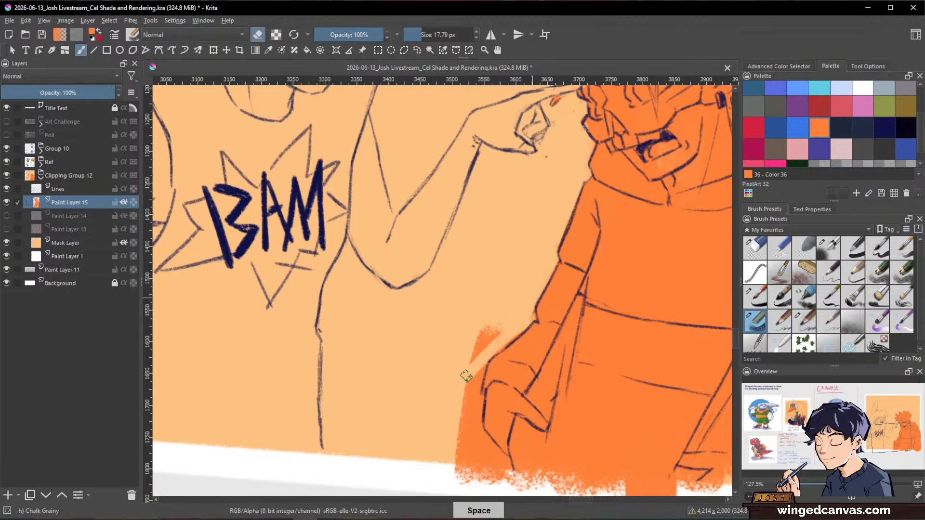
drag(499, 333, 450, 383)
mouse_move(495, 330)
mouse_down()
mouse_move(467, 353)
mouse_move(470, 465)
mouse_up()
drag(469, 383, 455, 472)
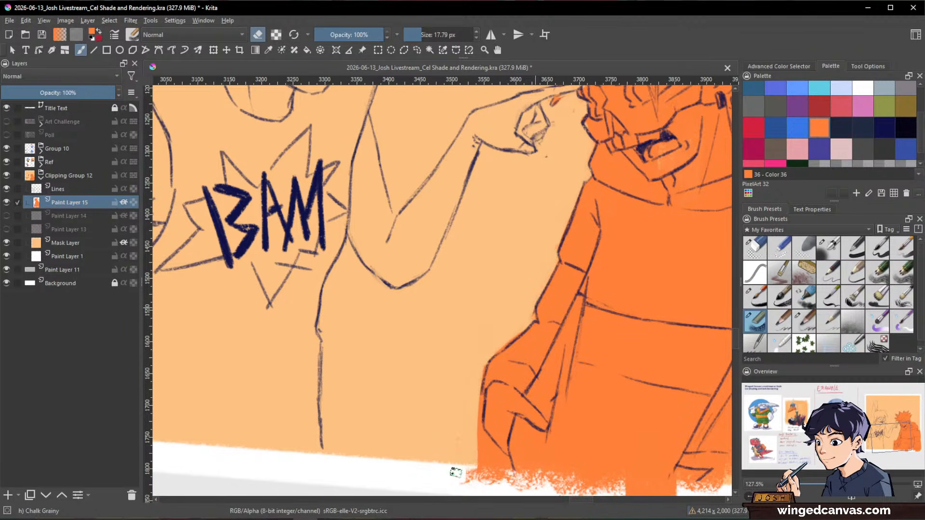
- Erase the orange overspill along the panel's lower edge beneath the spiky-haired character's hoodie with the 17.79 px eraser
mouse_move(479, 429)
mouse_down()
mouse_move(471, 478)
mouse_move(435, 378)
mouse_move(465, 411)
mouse_up()
drag(447, 374, 458, 418)
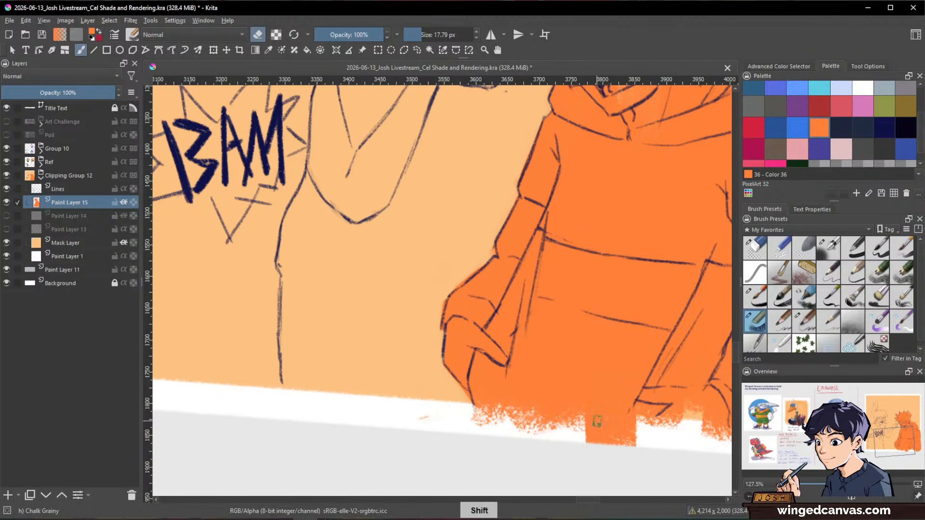
mouse_move(596, 422)
mouse_down()
mouse_move(660, 326)
mouse_move(556, 359)
mouse_up()
drag(458, 423, 691, 325)
mouse_move(418, 445)
mouse_down()
mouse_move(576, 363)
mouse_move(649, 341)
mouse_move(440, 415)
mouse_move(585, 379)
mouse_up()
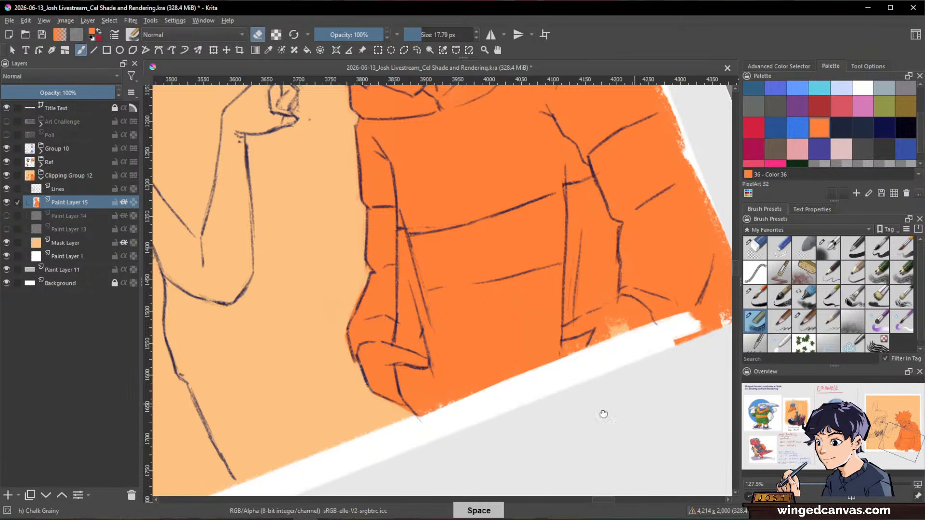
drag(602, 415, 450, 472)
drag(587, 360, 529, 396)
mouse_move(529, 393)
mouse_down()
mouse_move(590, 366)
mouse_move(544, 377)
mouse_up()
drag(657, 375, 572, 479)
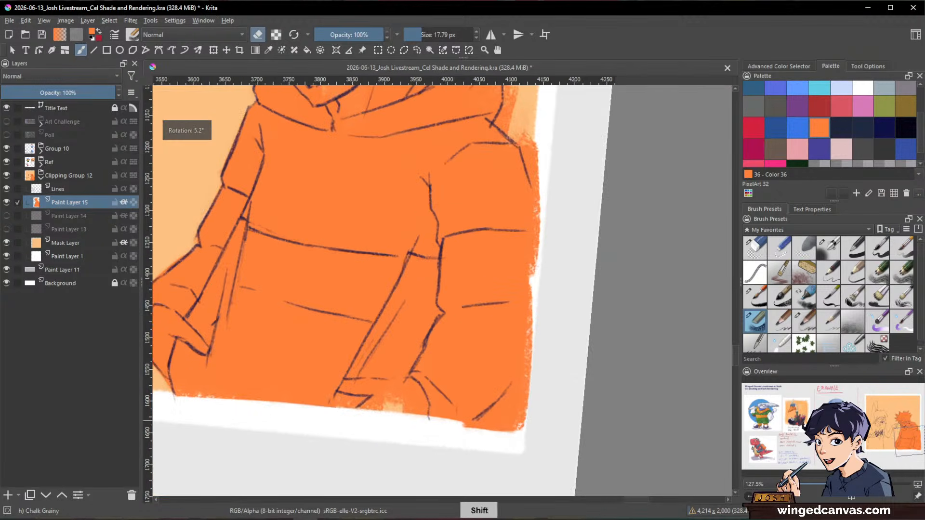
- Erase the orange spilling past the panel's outer side edge and lower corner, and around the hoodie's rear shoulder
mouse_move(539, 139)
mouse_down()
mouse_move(506, 438)
mouse_move(540, 200)
mouse_move(511, 467)
mouse_move(545, 224)
mouse_move(511, 349)
mouse_up()
mouse_move(537, 150)
mouse_down()
mouse_move(516, 425)
mouse_move(535, 307)
mouse_move(527, 409)
mouse_up()
mouse_move(450, 422)
mouse_down()
mouse_move(511, 426)
mouse_move(427, 431)
mouse_move(471, 421)
mouse_up()
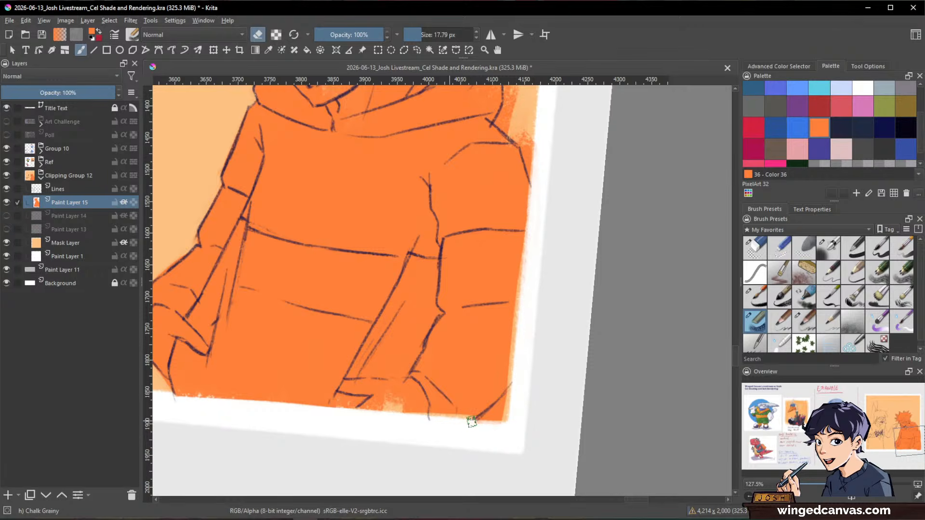
drag(523, 136, 533, 178)
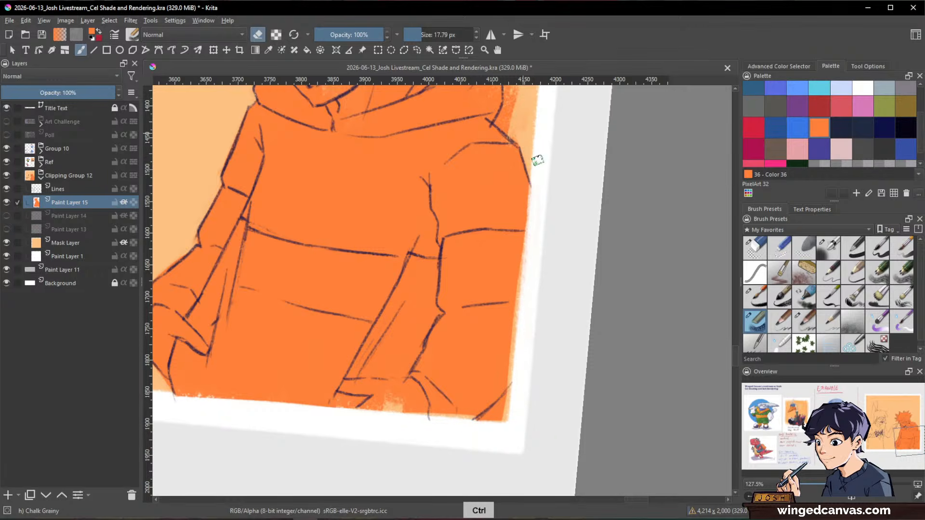
- Erase the orange overspill behind the hood from the ear to the shoulder, and switch back to painting
drag(596, 213, 630, 394)
mouse_move(537, 236)
mouse_down()
mouse_move(544, 279)
mouse_move(533, 301)
mouse_up()
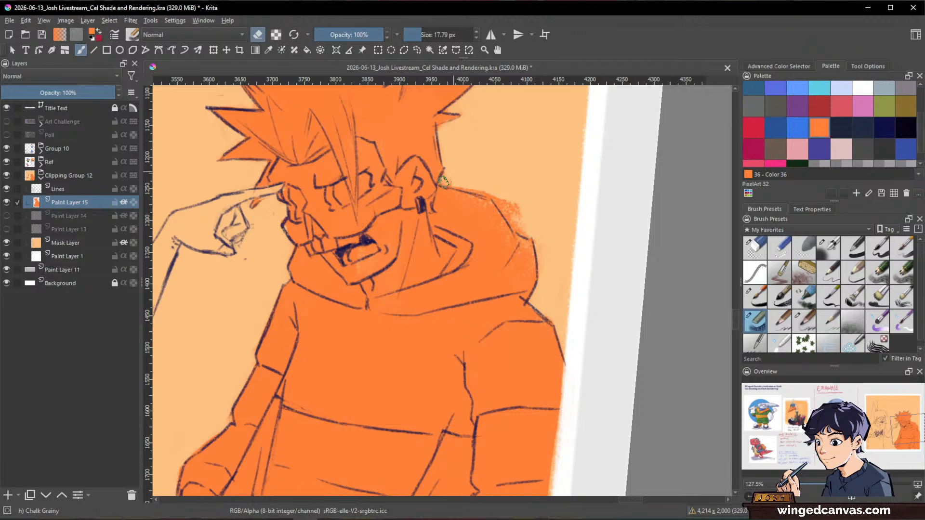
mouse_move(443, 181)
mouse_down()
mouse_move(503, 200)
mouse_move(523, 231)
mouse_move(506, 208)
mouse_up()
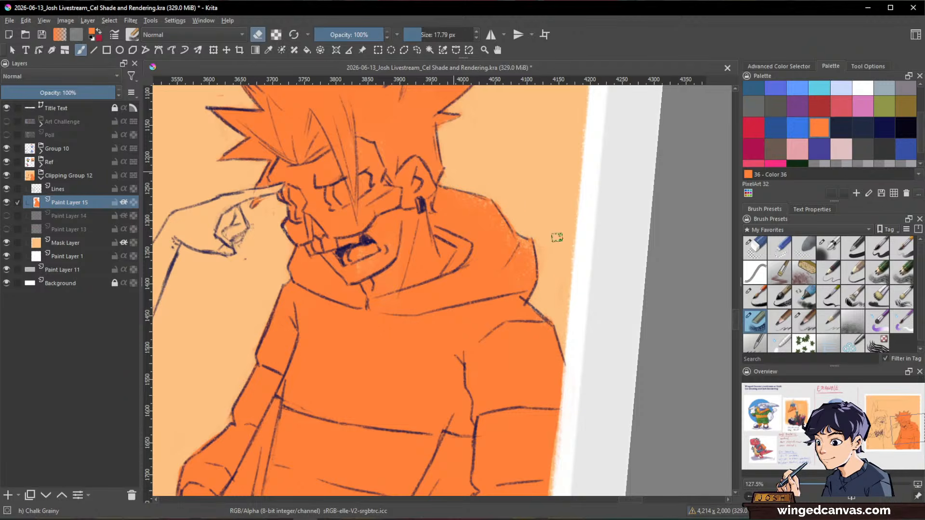
ctrl+drag(615, 281, 592, 298)
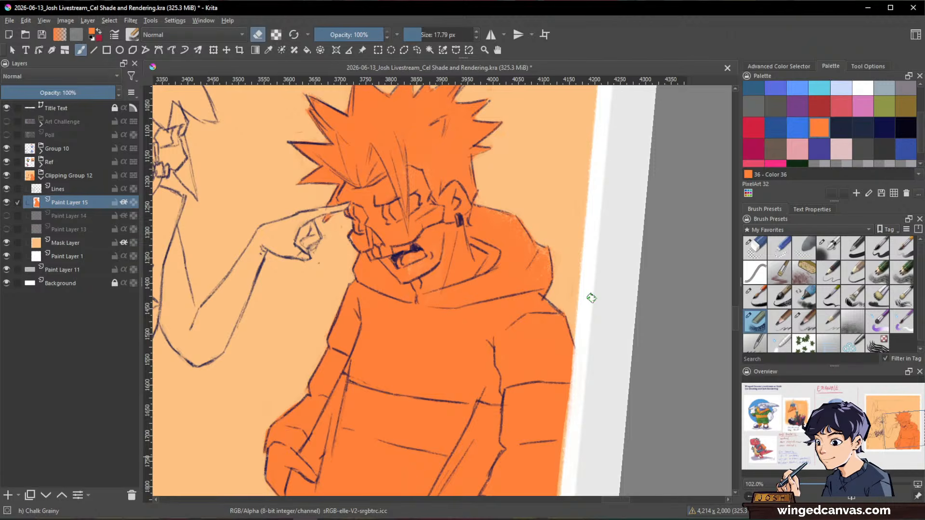
key(space)
drag(639, 328, 625, 343)
mouse_move(656, 390)
mouse_down()
mouse_move(672, 332)
mouse_move(655, 374)
mouse_up()
key(e)
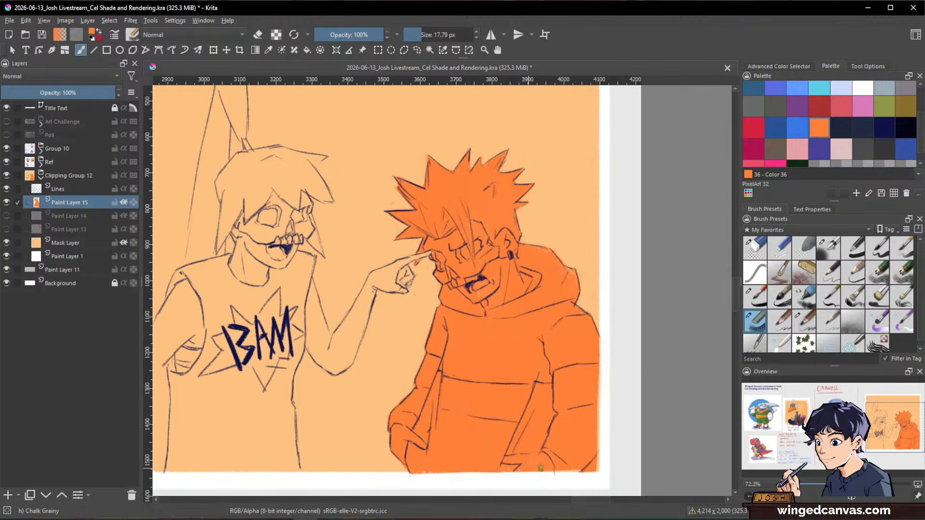
- Choose the Plum palette color, enlarge the brush to 46.62 px and block in the head of the BAM-shirt character
key(space)
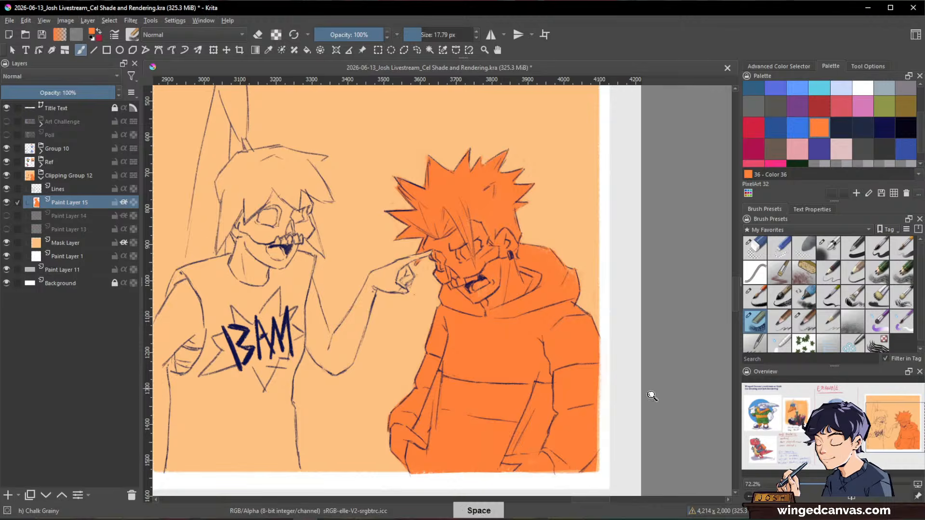
drag(652, 394, 626, 407)
drag(593, 386, 662, 368)
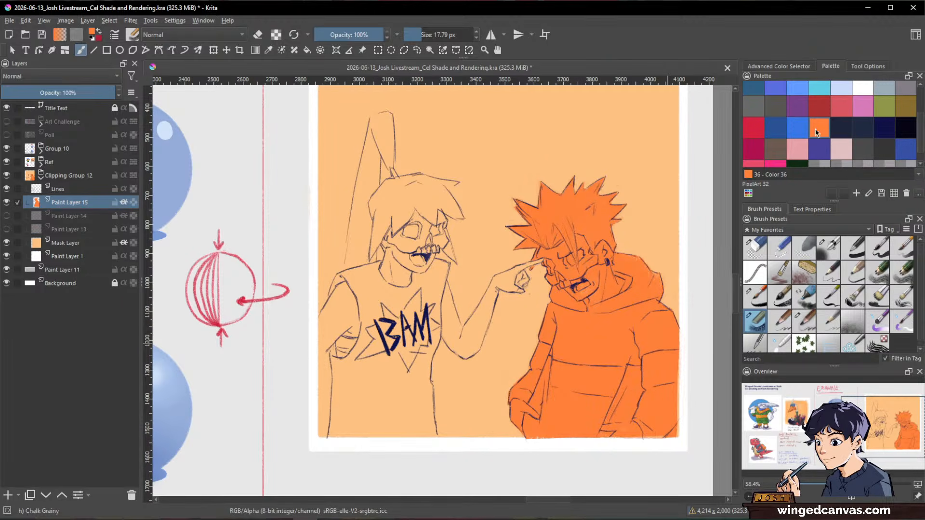
click(861, 106)
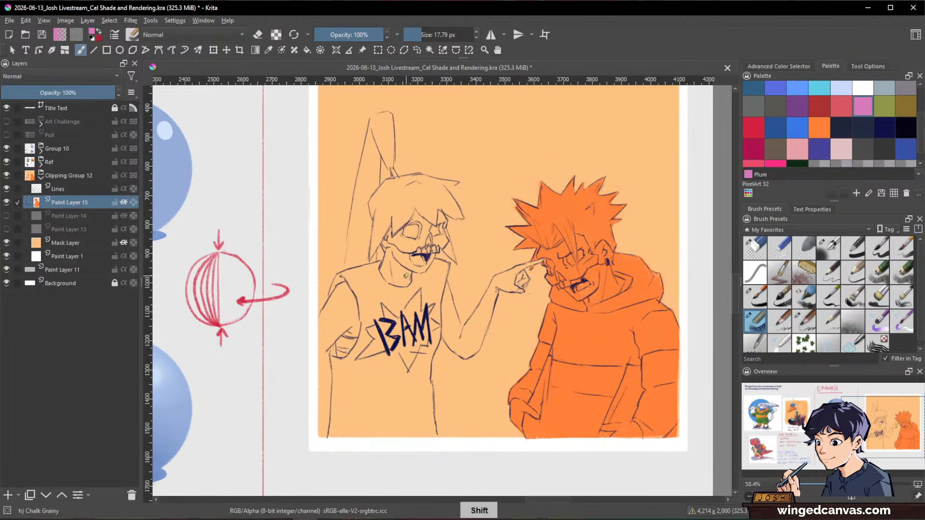
shift+drag(405, 275, 418, 275)
mouse_move(406, 233)
mouse_down()
mouse_move(403, 353)
mouse_move(428, 205)
mouse_move(451, 193)
mouse_move(458, 219)
mouse_move(404, 289)
mouse_move(396, 181)
mouse_move(444, 240)
mouse_up()
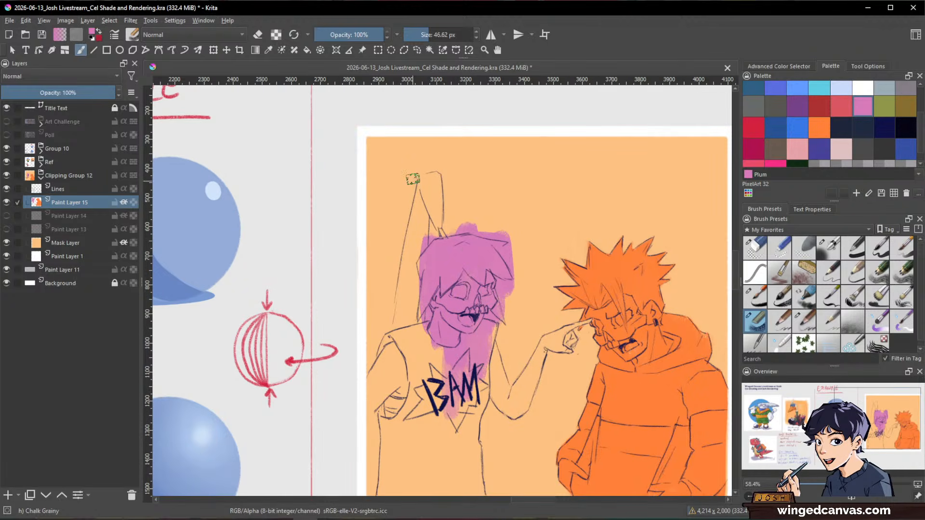
- Block in the BAM-shirt character's tall ponytail, upper torso and arms with Plum
mouse_move(412, 179)
mouse_down()
mouse_move(436, 231)
mouse_move(443, 173)
mouse_move(400, 313)
mouse_move(415, 305)
mouse_move(415, 345)
mouse_up()
drag(456, 273, 478, 234)
mouse_move(452, 293)
mouse_down()
mouse_move(418, 358)
mouse_move(404, 299)
mouse_move(390, 375)
mouse_move(411, 324)
mouse_move(465, 313)
mouse_move(503, 328)
mouse_move(518, 267)
mouse_up()
mouse_move(507, 305)
mouse_down()
mouse_move(514, 334)
mouse_move(502, 346)
mouse_move(511, 353)
mouse_move(517, 318)
mouse_move(531, 351)
mouse_move(553, 310)
mouse_move(534, 379)
mouse_move(559, 367)
mouse_move(579, 299)
mouse_move(606, 289)
mouse_up()
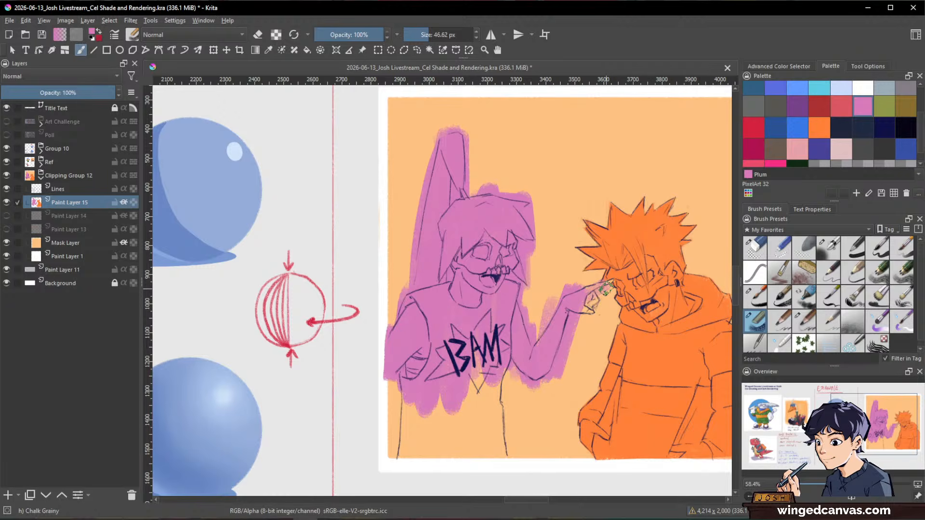
- Undo the last arm stroke, lasso the plum figure and cut and paste it onto its own layer
key(ctrl+z)
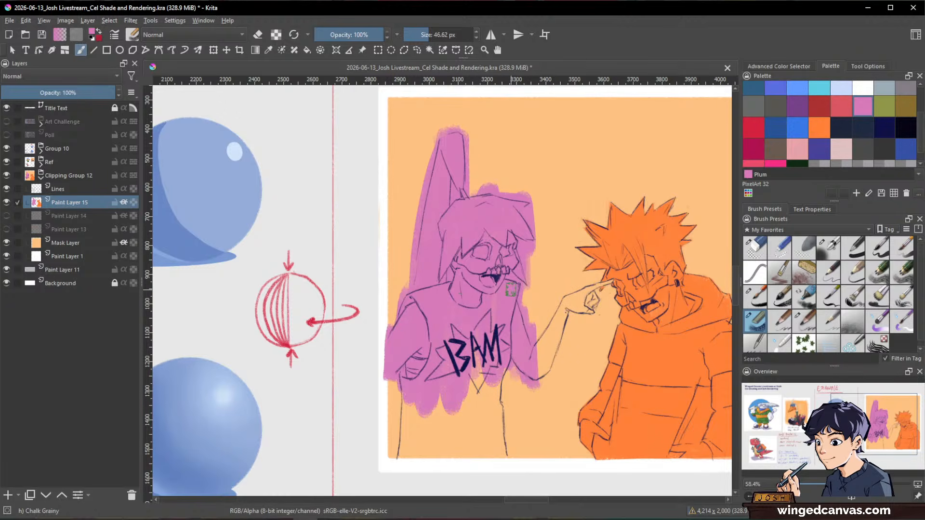
key(l)
mouse_move(555, 213)
mouse_down()
mouse_move(346, 417)
mouse_move(563, 341)
mouse_move(557, 328)
mouse_up()
key(ctrl+x)
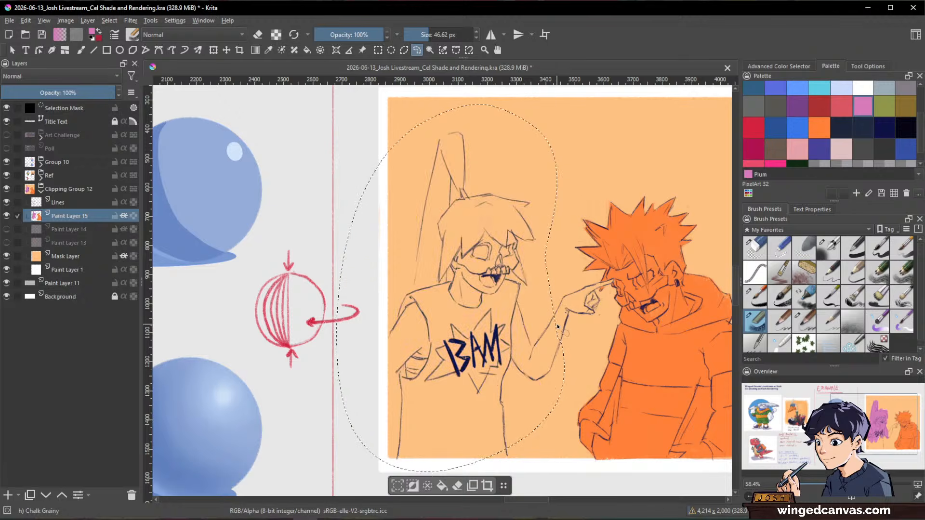
key(ctrl+v)
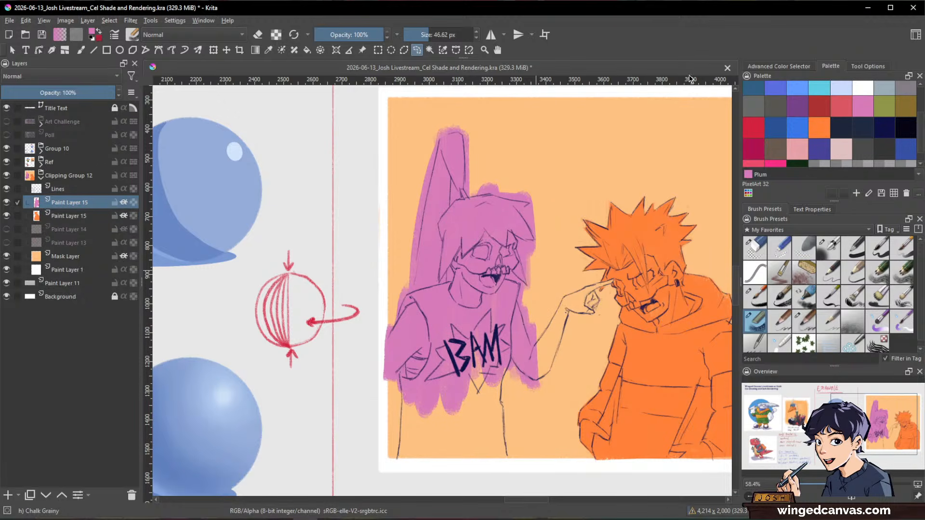
- Fill in the pointing arm, hand and lower torso of the BAM-shirt character with Plum on the new layer
key(b)
key(space)
mouse_move(546, 328)
mouse_down()
mouse_move(586, 284)
mouse_move(527, 379)
mouse_move(561, 337)
mouse_move(591, 270)
mouse_move(670, 243)
mouse_move(589, 309)
mouse_move(613, 359)
mouse_move(634, 333)
mouse_up()
key(space)
mouse_move(561, 312)
mouse_down()
mouse_move(487, 367)
mouse_move(456, 439)
mouse_move(445, 431)
mouse_move(451, 355)
mouse_move(458, 379)
mouse_move(494, 336)
mouse_move(510, 345)
mouse_move(522, 431)
mouse_move(545, 440)
mouse_move(556, 372)
mouse_move(548, 367)
mouse_move(507, 431)
mouse_move(471, 423)
mouse_move(551, 337)
mouse_move(611, 379)
mouse_move(468, 452)
mouse_move(470, 442)
mouse_move(486, 445)
mouse_move(466, 457)
mouse_move(433, 454)
mouse_move(579, 452)
mouse_move(423, 446)
mouse_move(603, 447)
mouse_move(485, 448)
mouse_up()
- Erase the plum overspill outside the torso's back edge below the elbow, reducing the eraser to 18.14 px
key(e)
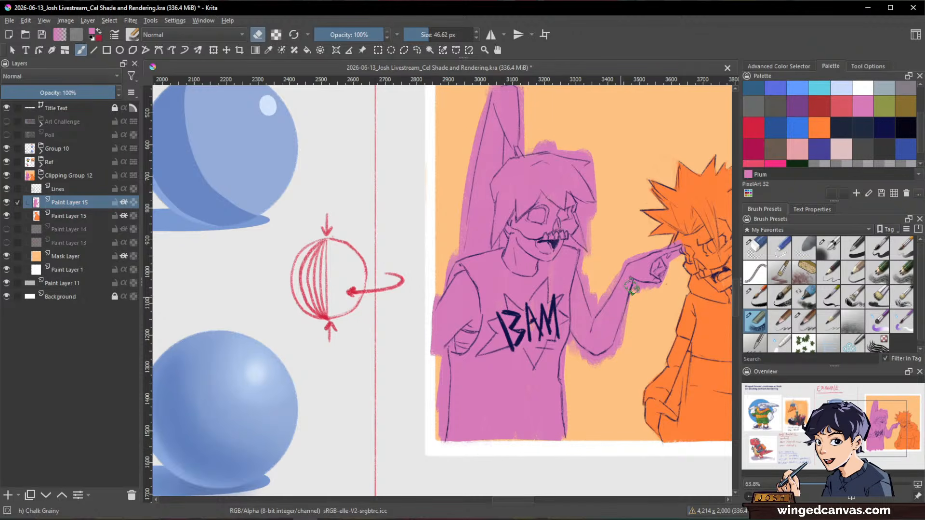
drag(537, 367, 613, 322)
drag(531, 322, 571, 275)
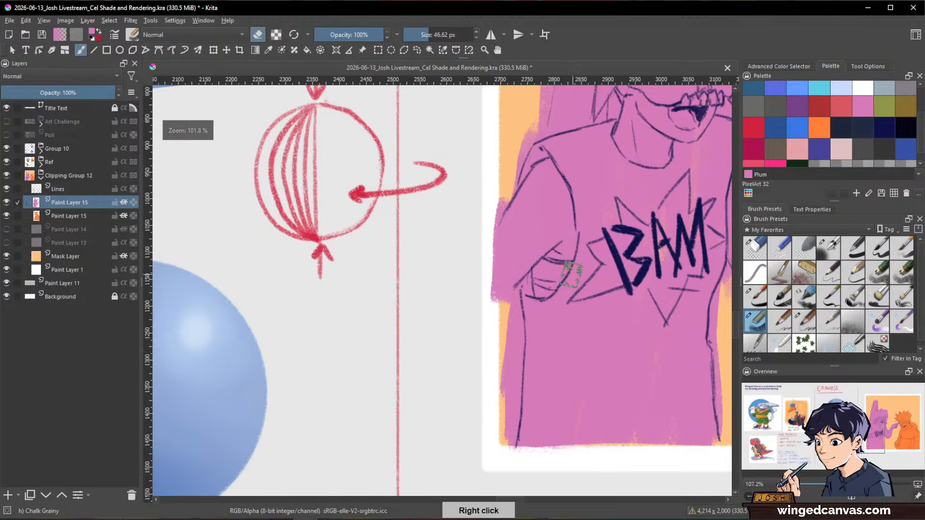
mouse_move(514, 318)
mouse_down()
mouse_move(517, 295)
mouse_move(502, 309)
mouse_move(513, 302)
mouse_move(509, 416)
mouse_up()
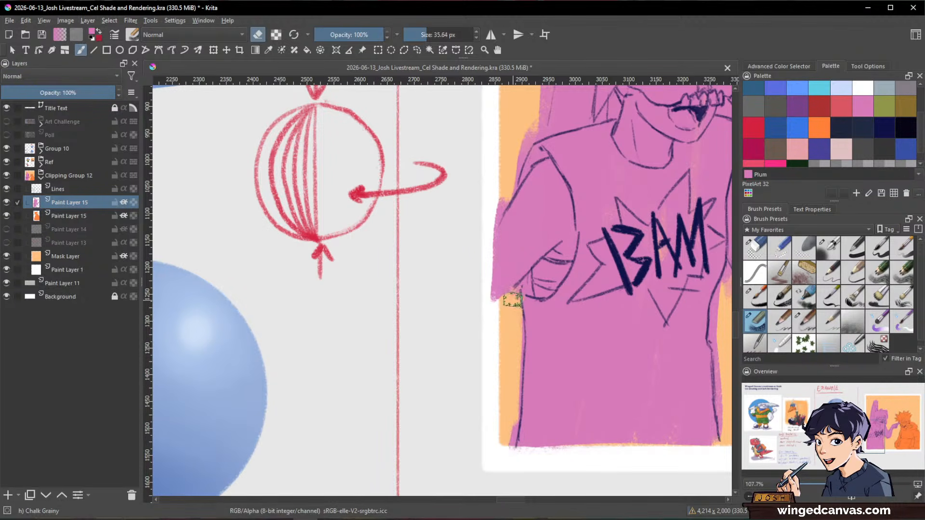
mouse_move(516, 305)
mouse_down()
mouse_move(505, 305)
mouse_move(517, 294)
mouse_move(520, 337)
mouse_up()
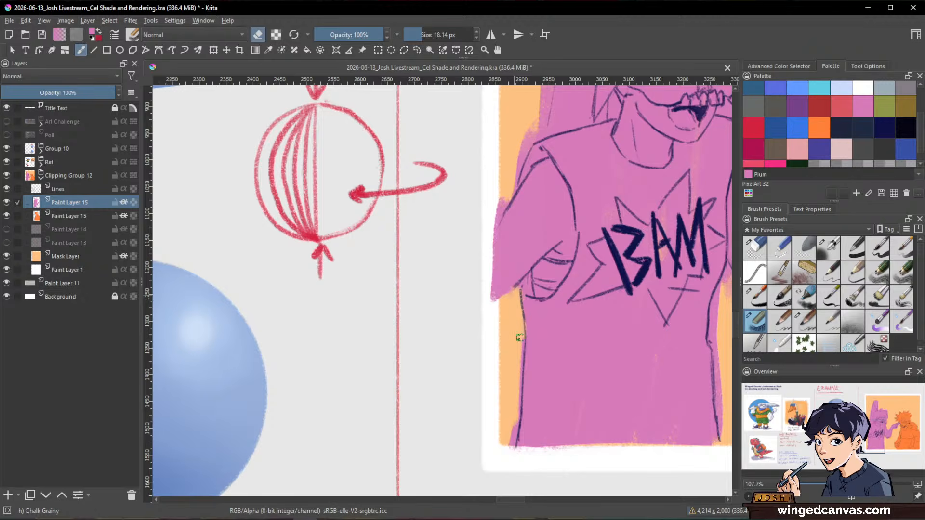
drag(505, 420, 466, 495)
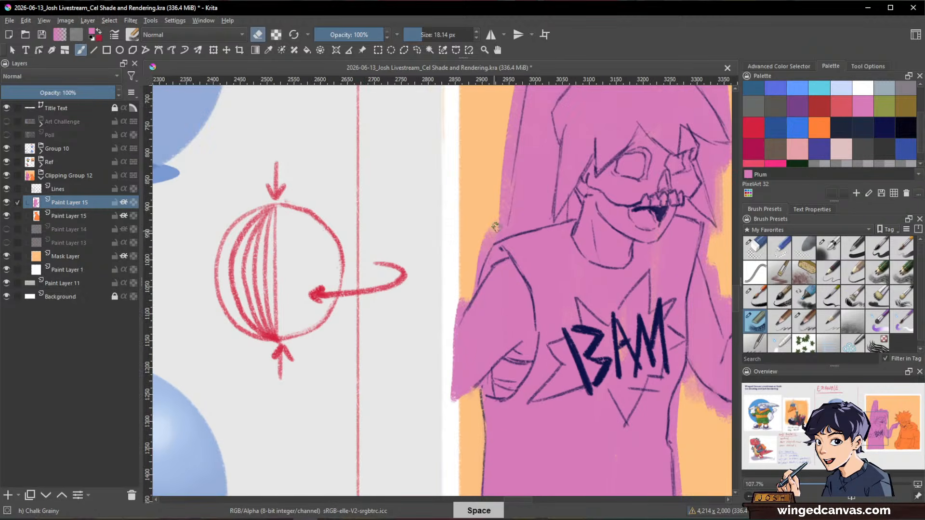
- Erase the plum overspill around the rear shoulder and along the ponytail's outer edge
mouse_move(476, 277)
mouse_down()
mouse_move(456, 328)
mouse_move(491, 221)
mouse_up()
ctrl+click(496, 256)
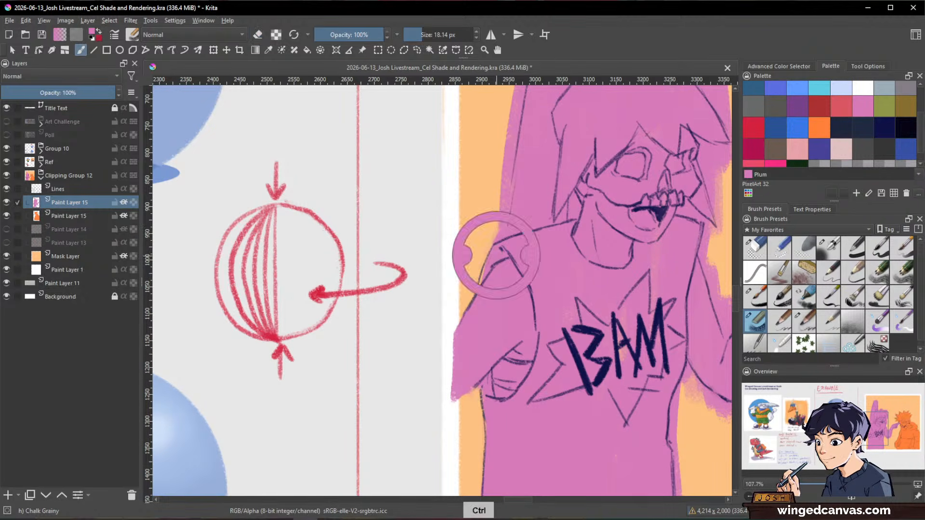
drag(484, 261, 481, 290)
drag(554, 153, 510, 272)
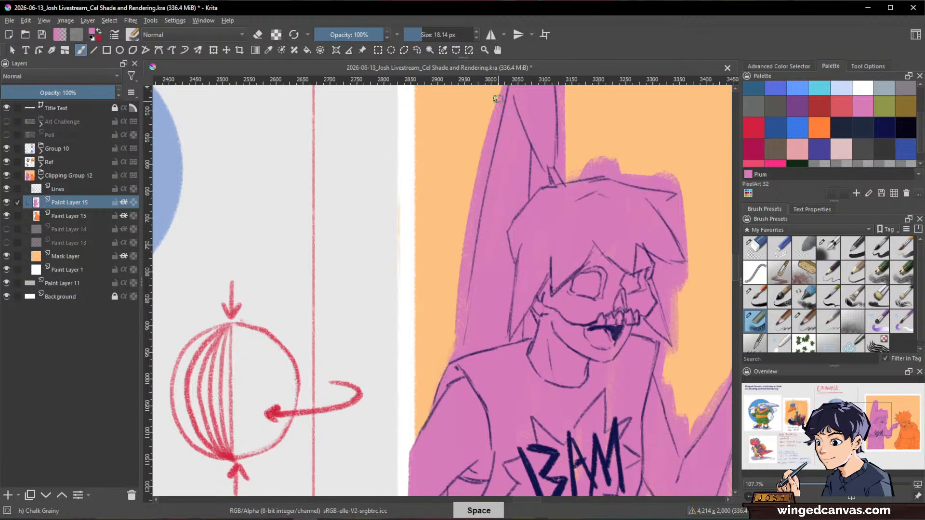
key(e)
mouse_move(497, 99)
mouse_down()
mouse_move(457, 336)
mouse_move(458, 279)
mouse_up()
drag(480, 200, 453, 356)
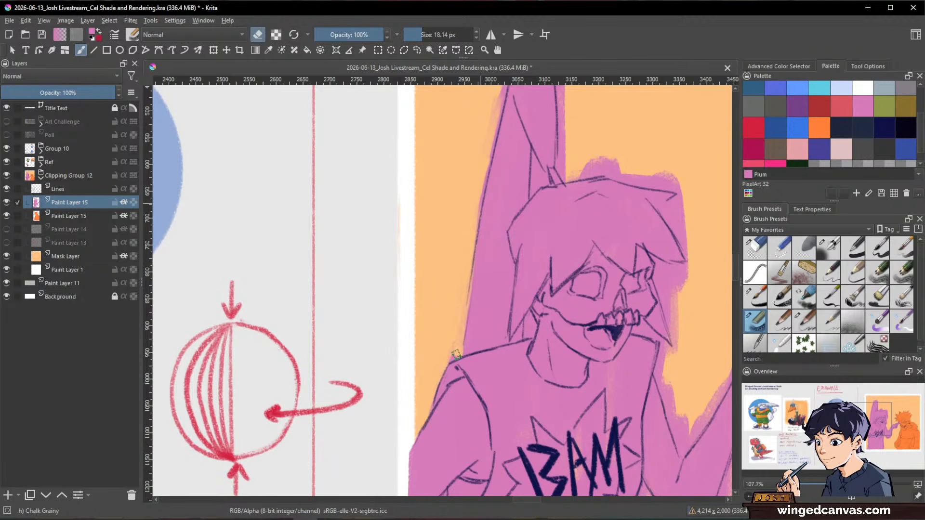
- Erase the plum overspill around the ponytail's tip and down its inner edge toward the hair tie
drag(555, 263, 530, 432)
drag(488, 230, 450, 421)
drag(473, 242, 472, 233)
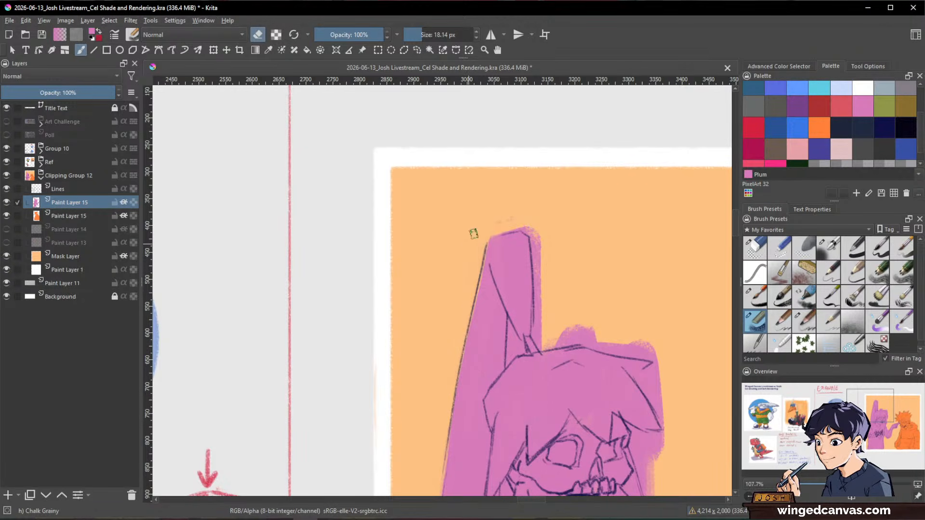
mouse_move(530, 230)
mouse_down()
mouse_move(546, 247)
mouse_move(538, 331)
mouse_up()
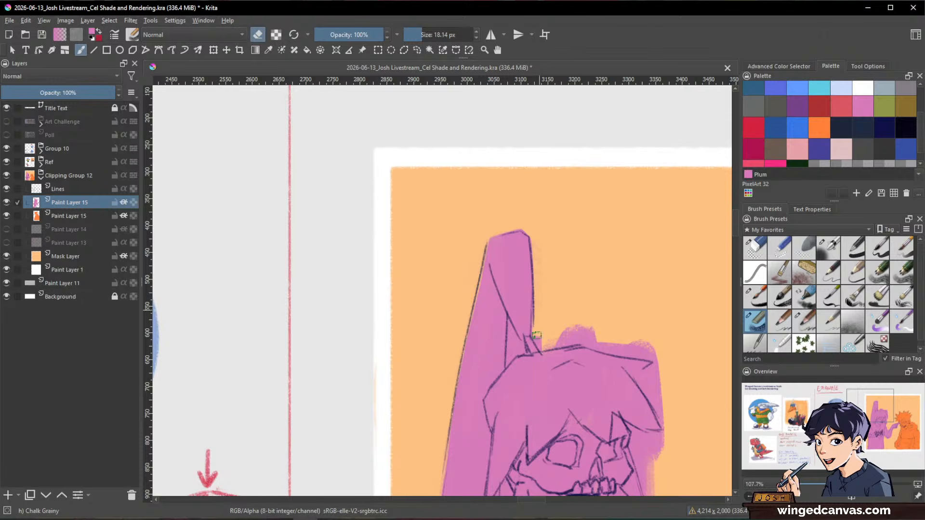
- Clear the plum from the gap between ponytail and head and erase the overspill around the crown with a 15.87 px eraser
key(bracketleft)
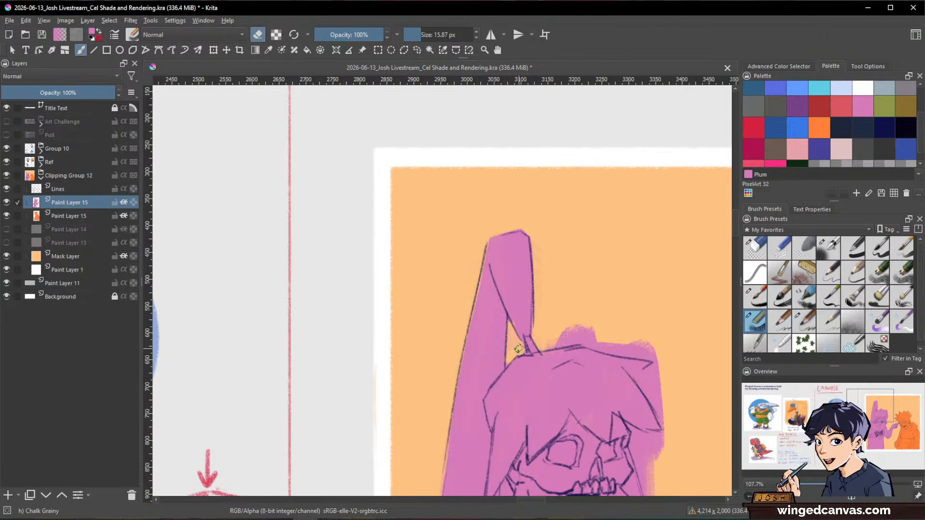
drag(635, 328, 583, 283)
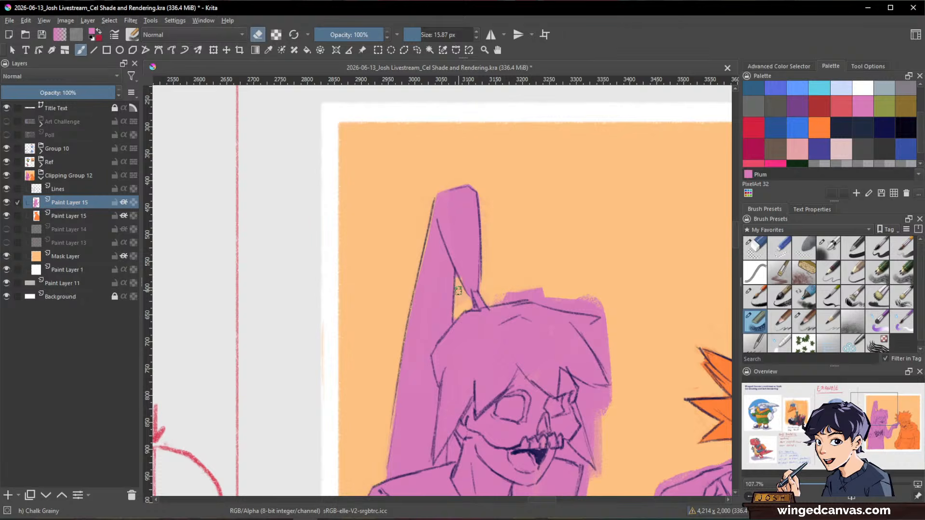
mouse_move(506, 298)
mouse_down()
mouse_move(611, 304)
mouse_move(647, 269)
mouse_move(643, 243)
mouse_up()
mouse_move(608, 242)
mouse_down()
mouse_move(584, 261)
mouse_move(603, 285)
mouse_move(599, 252)
mouse_move(600, 301)
mouse_move(634, 208)
mouse_up()
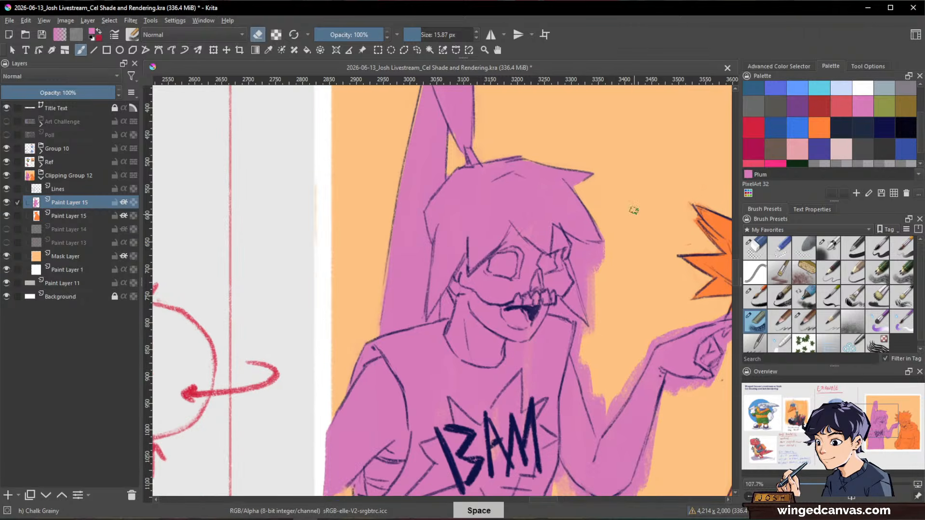
- Erase the plum outside the front hair lock, cleaning beneath its tip with an 8.24 px eraser
mouse_move(587, 256)
mouse_down()
mouse_move(597, 320)
mouse_move(593, 305)
mouse_up()
key(shift)
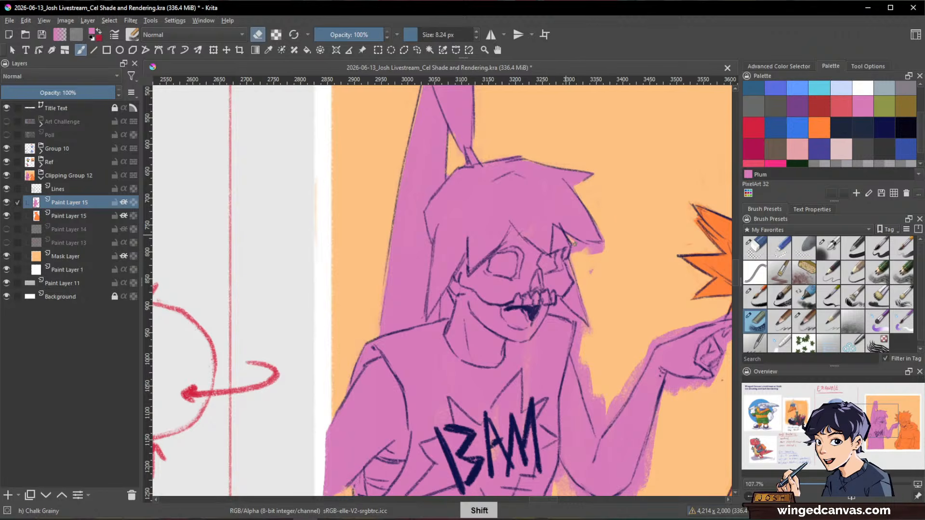
drag(574, 244, 608, 249)
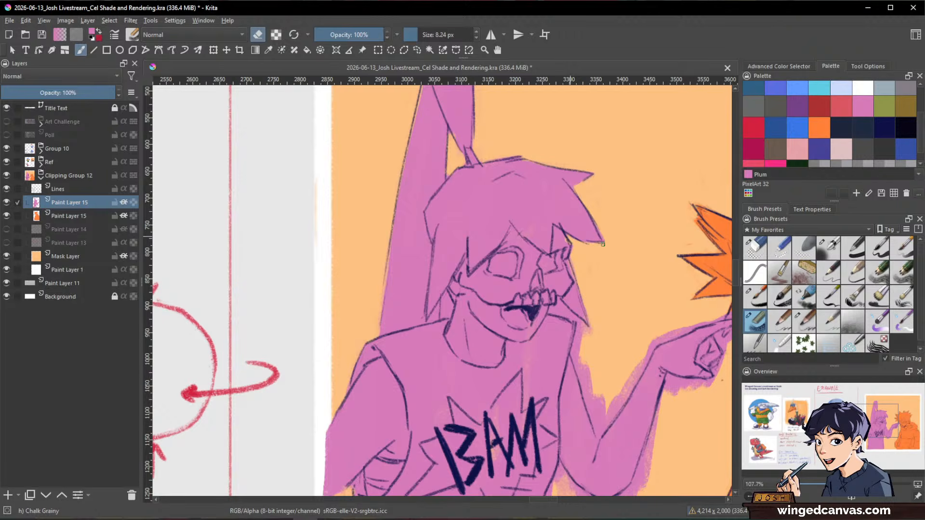
- Erase the plum between the skull face's jaw and the hanging hair strand beside it
key(space)
drag(640, 284, 588, 211)
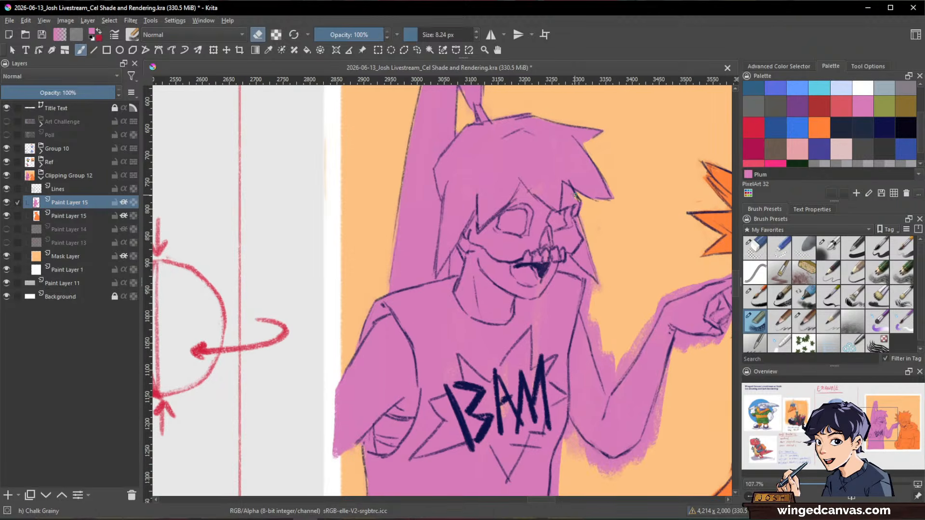
key(e)
key(e)
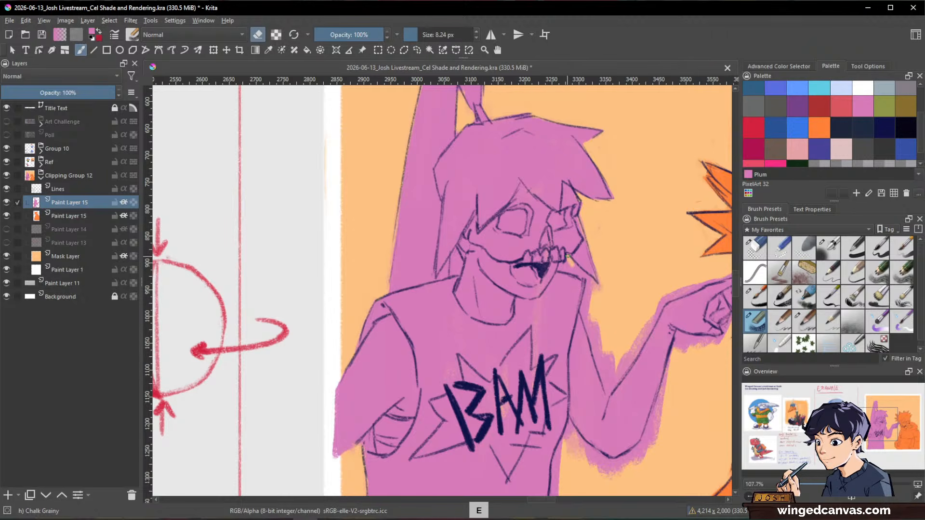
drag(569, 256, 597, 284)
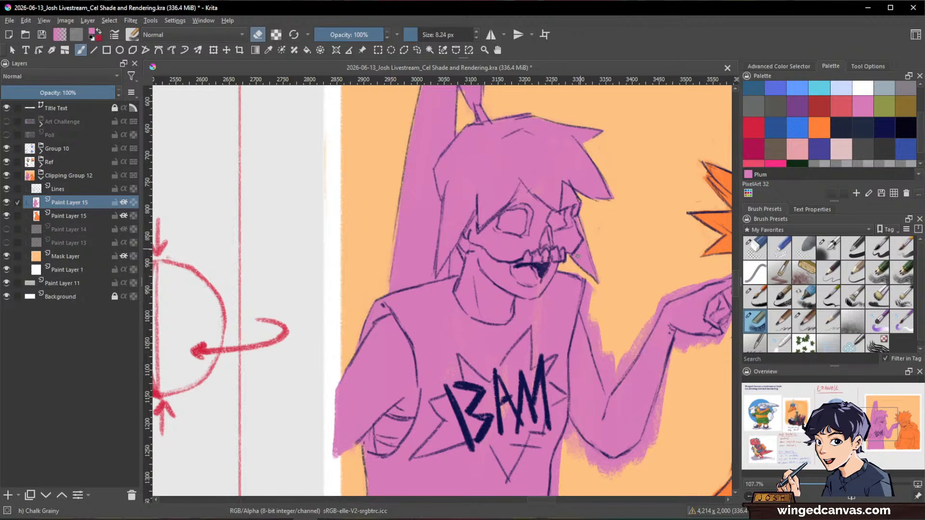
- Erase the plum overspill between the torso and pointing arm and along the forearm's upper edge with a 13.46 px eraser
drag(594, 282, 590, 280)
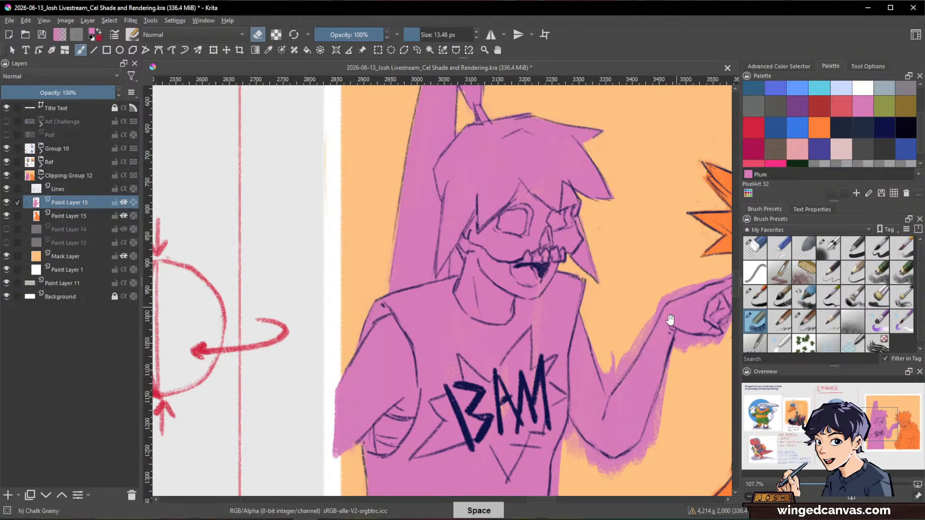
drag(669, 291, 635, 265)
drag(596, 325, 585, 343)
drag(624, 281, 582, 349)
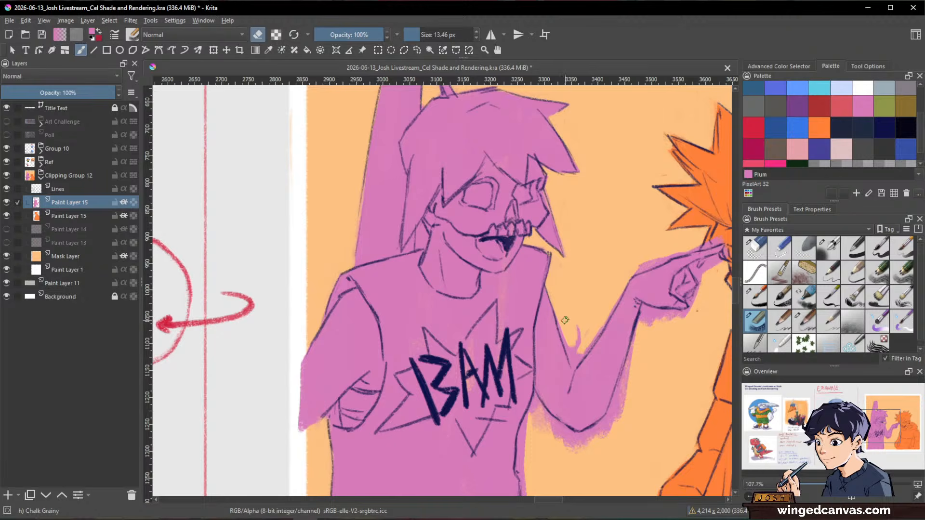
drag(561, 318, 571, 356)
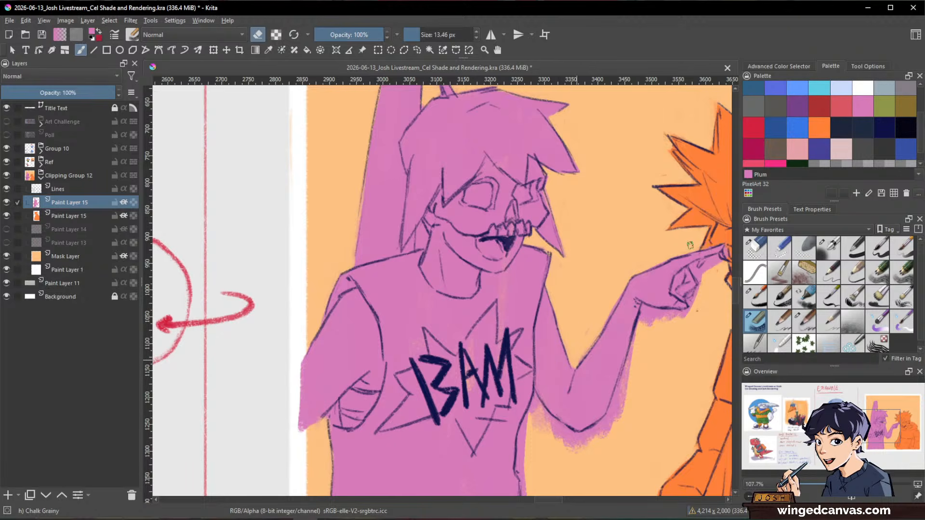
drag(690, 245, 625, 276)
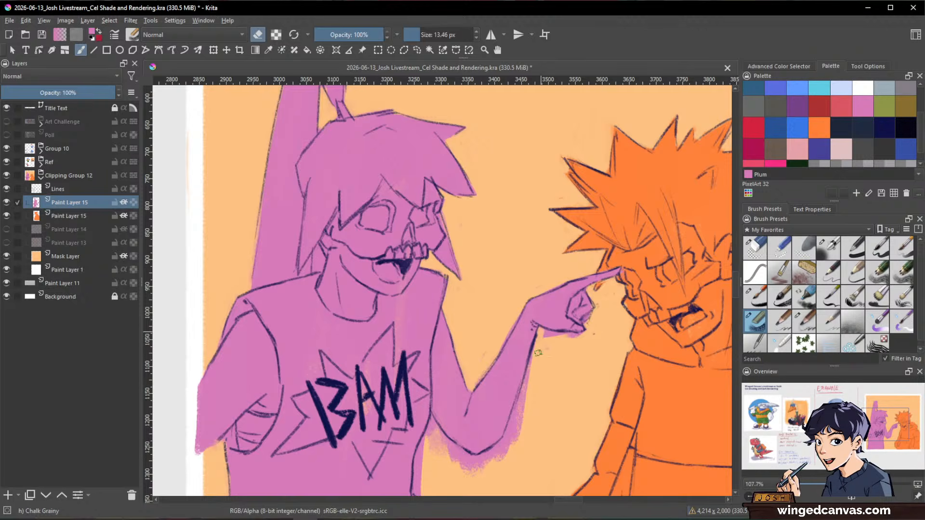
- Erase the plum overspill beneath the pointing fist and down the outer forearm toward the elbow
drag(569, 335, 592, 256)
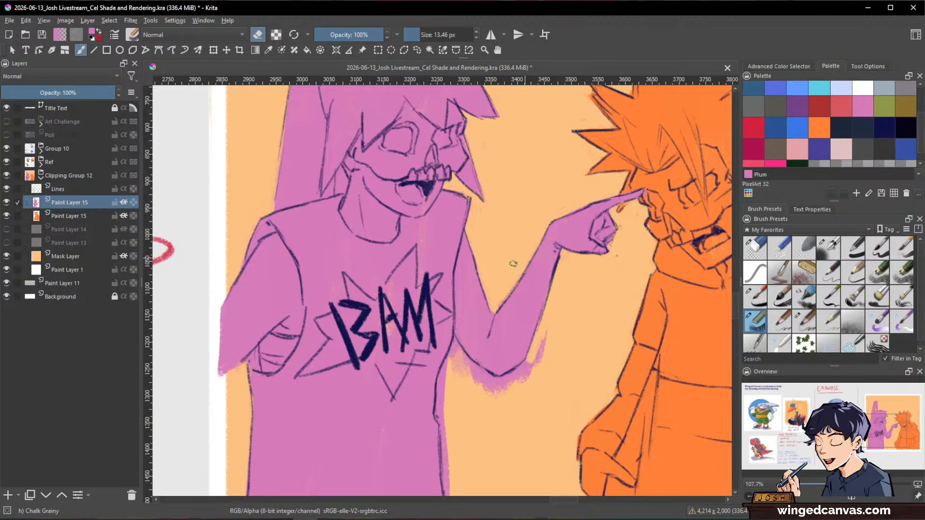
drag(514, 263, 504, 282)
mouse_move(547, 331)
mouse_down()
mouse_move(532, 362)
mouse_move(544, 328)
mouse_move(543, 354)
mouse_move(505, 388)
mouse_move(518, 373)
mouse_up()
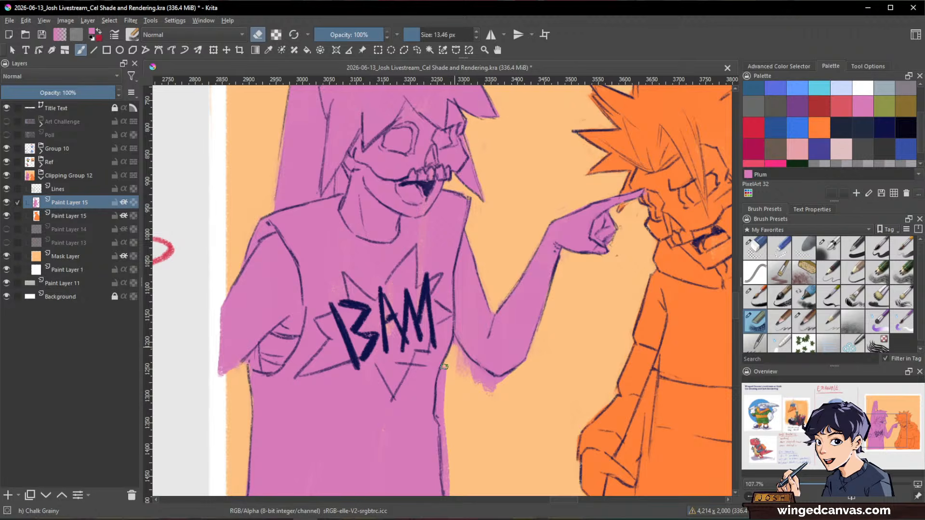
- Erase the plum beneath the elbow and down the shirt's side edge to the bottom of the illustration
drag(444, 367, 439, 407)
mouse_move(455, 349)
mouse_down()
mouse_move(487, 392)
mouse_move(453, 363)
mouse_move(452, 339)
mouse_move(470, 375)
mouse_move(500, 395)
mouse_up()
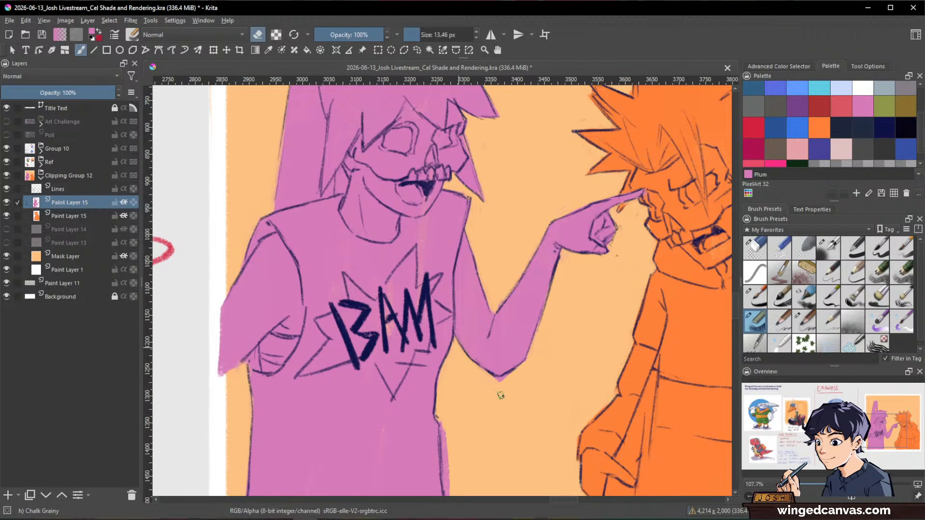
mouse_move(610, 388)
mouse_down()
mouse_move(623, 357)
mouse_move(528, 398)
mouse_move(534, 345)
mouse_move(443, 376)
mouse_up()
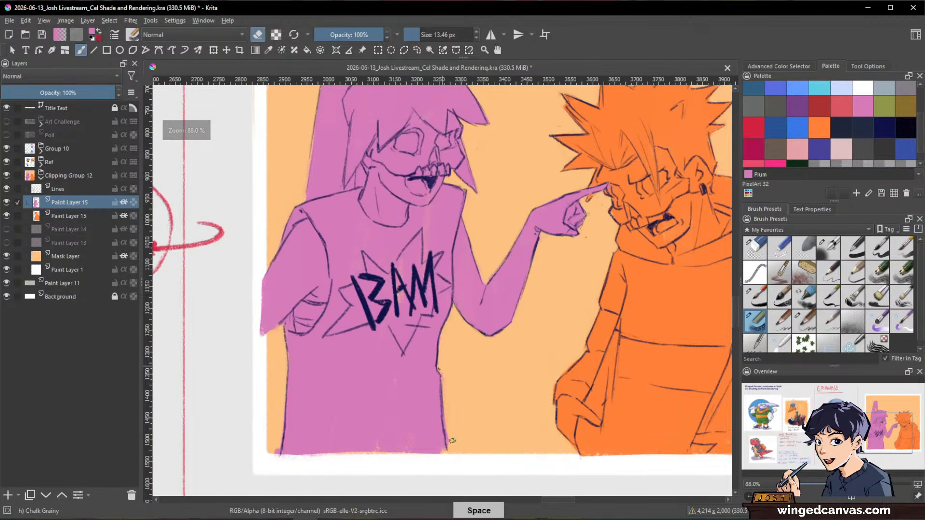
mouse_move(610, 371)
mouse_down()
mouse_move(578, 400)
mouse_move(448, 442)
mouse_up()
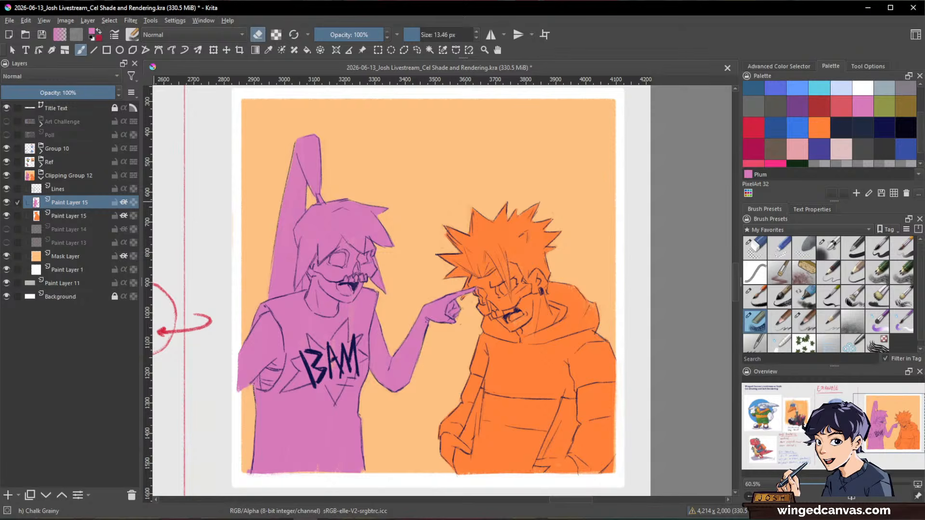
- Lock the alpha of both characters' base layers, and rename the plum layer Evie and the orange layer Nils
click(133, 204)
click(134, 217)
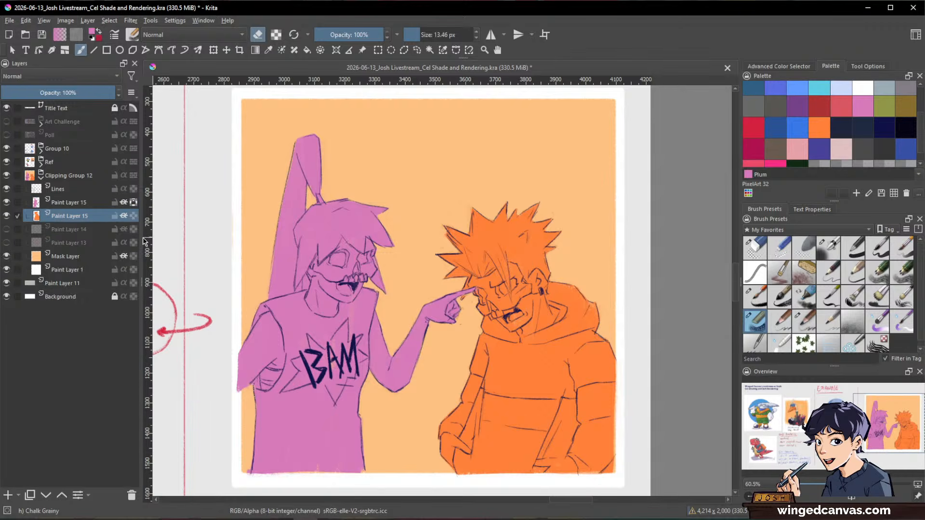
double_click(75, 202)
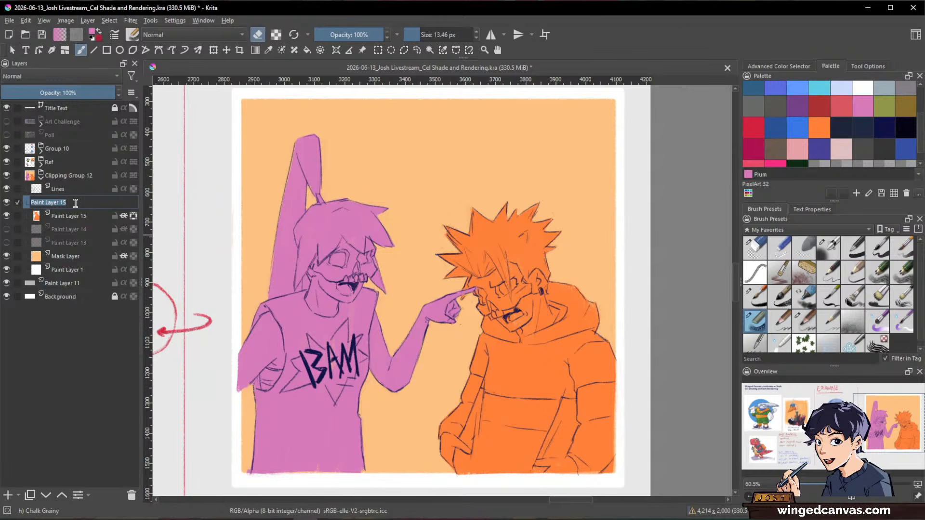
text(W)
key(Return)
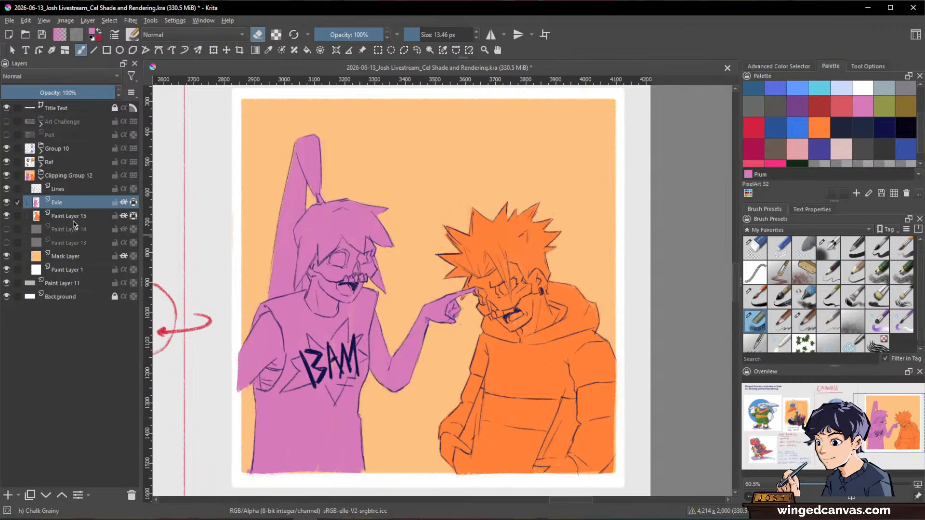
double_click(74, 217)
text(Nils)
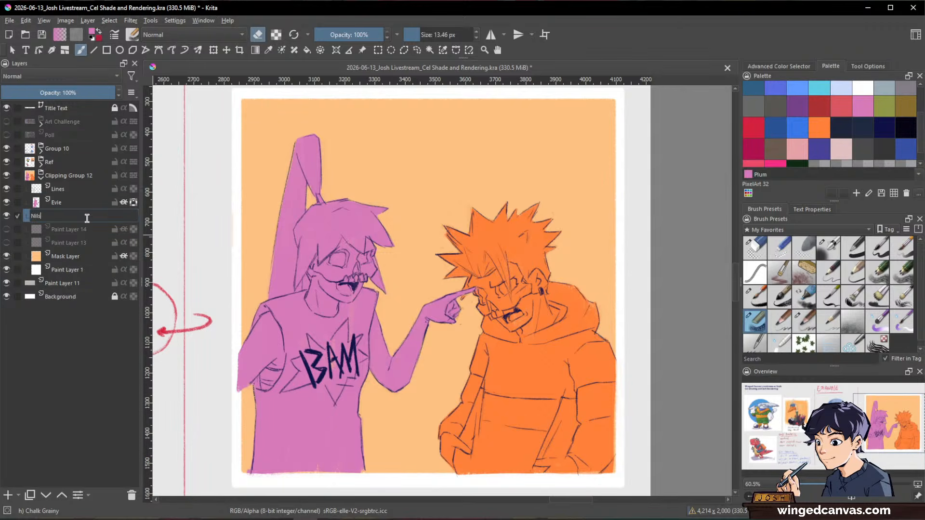
key(Return)
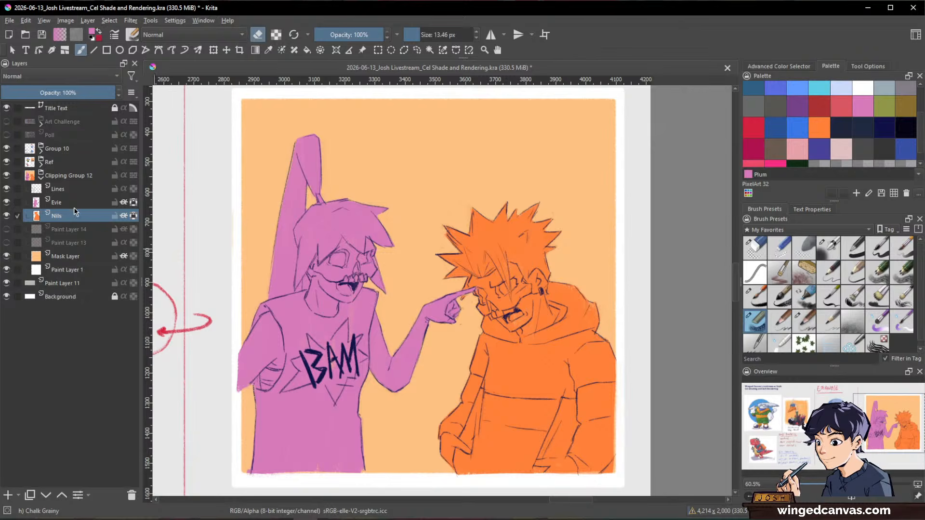
- Paint the spiky-haired character's skull face pale cream on the Nils layer, up to its line art
key(1)
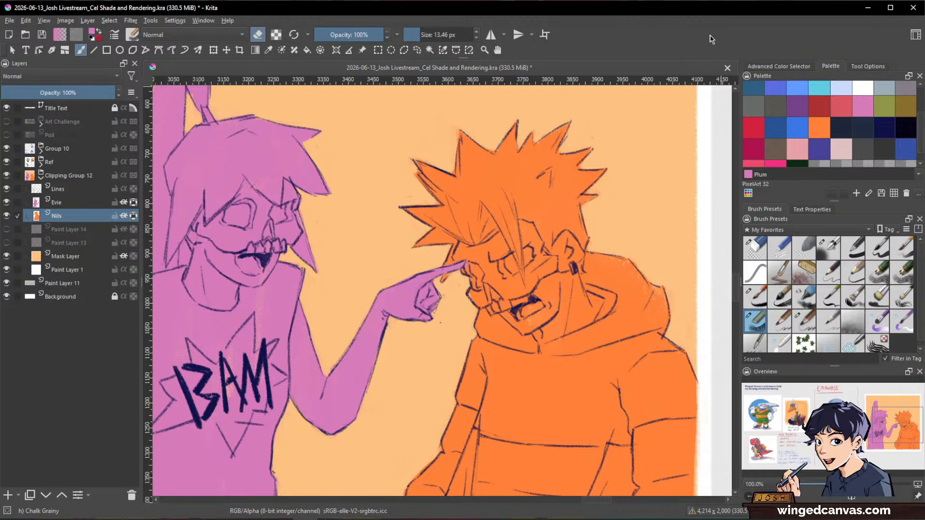
click(790, 66)
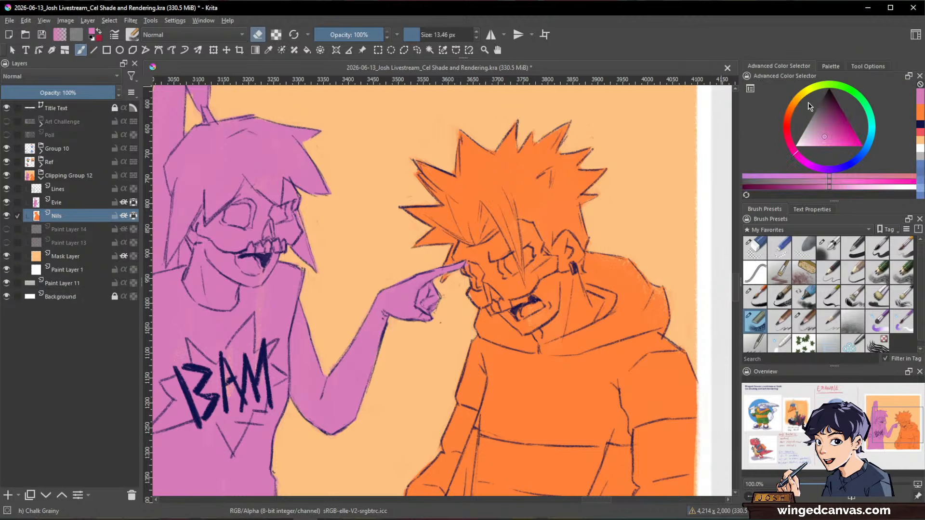
click(794, 100)
drag(824, 140, 806, 145)
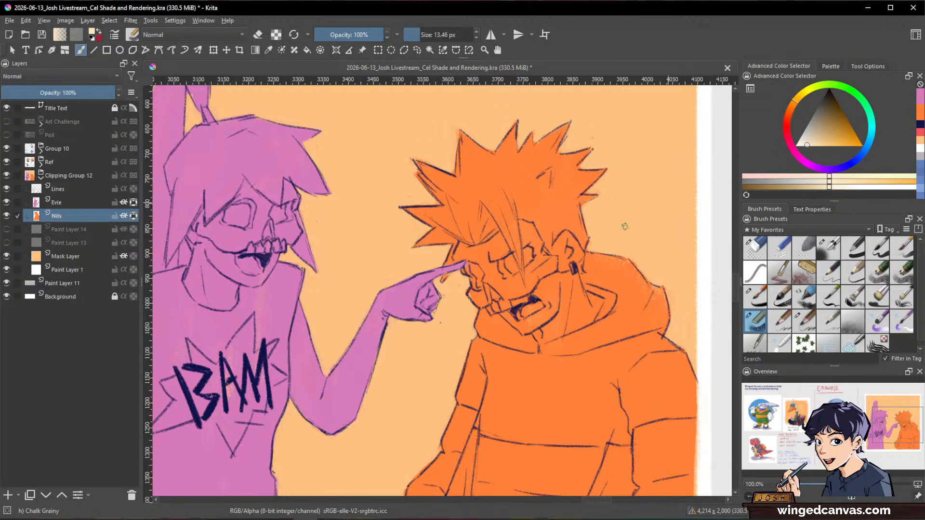
drag(533, 274, 552, 277)
mouse_move(515, 253)
shift+mouse_down()
mouse_move(487, 303)
mouse_move(493, 267)
mouse_move(483, 276)
mouse_move(490, 264)
mouse_move(480, 251)
mouse_move(476, 262)
mouse_move(519, 243)
mouse_move(495, 253)
mouse_move(518, 241)
mouse_move(508, 309)
mouse_move(543, 291)
mouse_move(529, 250)
mouse_move(520, 251)
mouse_move(529, 262)
mouse_move(518, 261)
mouse_move(519, 245)
mouse_move(528, 265)
mouse_move(519, 241)
mouse_move(550, 267)
mouse_move(532, 268)
mouse_move(540, 295)
mouse_move(547, 247)
mouse_move(547, 285)
mouse_move(542, 226)
mouse_move(553, 232)
mouse_move(545, 242)
mouse_move(544, 233)
mouse_move(547, 268)
mouse_move(553, 237)
mouse_move(559, 248)
mouse_move(556, 277)
shift+mouse_up()
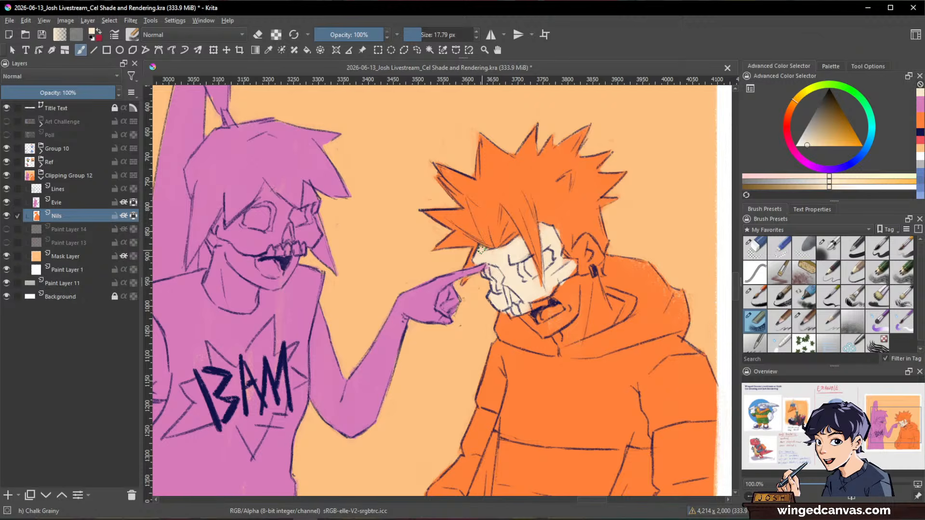
- Mix a muted dark indigo and paint the hair spikes and crown of the Nils layer with a 40.73 px brush
drag(486, 295, 447, 353)
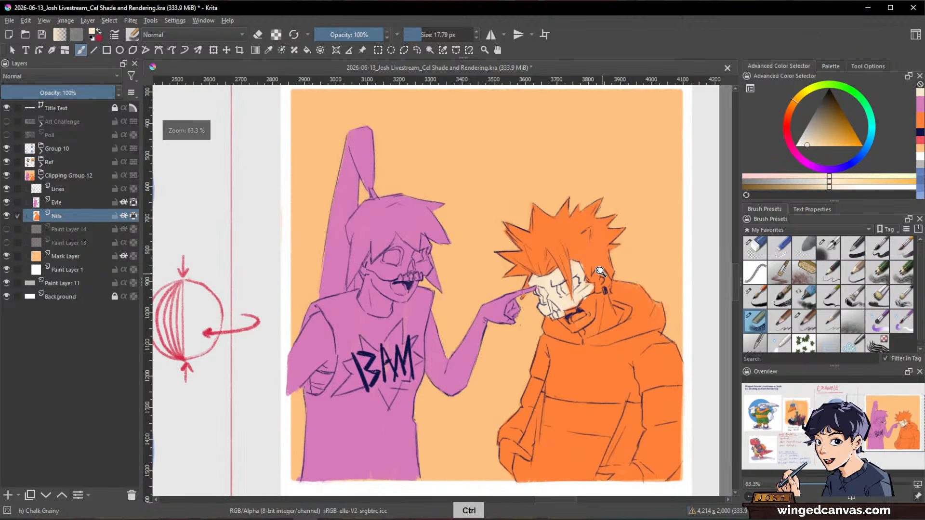
drag(595, 278, 566, 239)
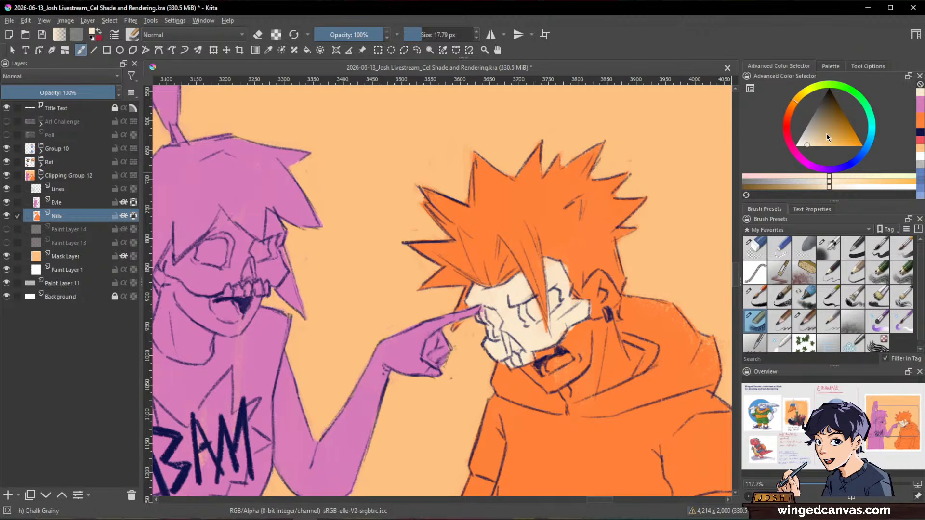
click(788, 120)
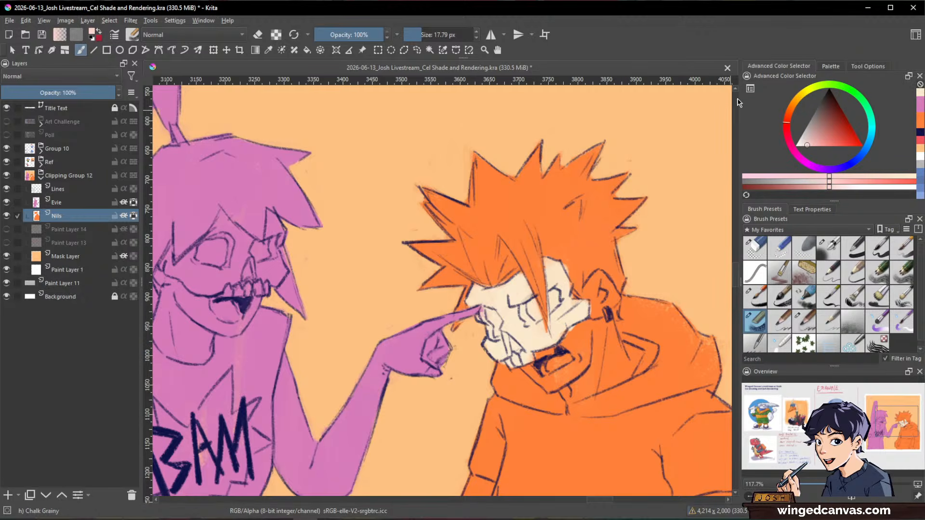
click(845, 165)
click(829, 108)
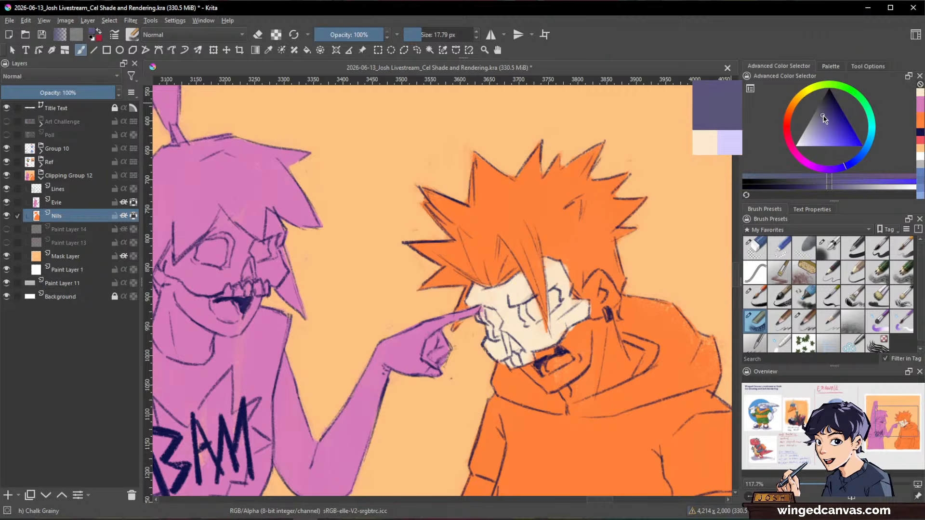
click(827, 100)
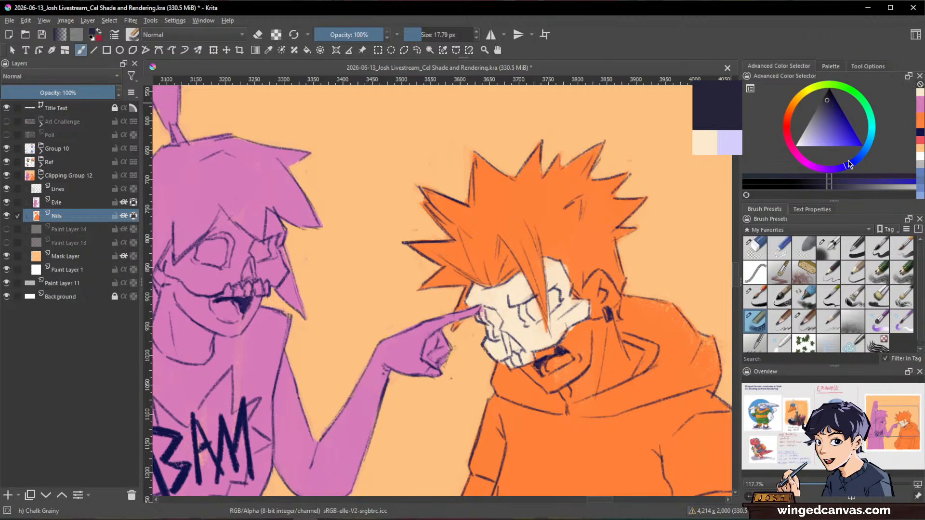
mouse_move(652, 262)
mouse_down()
mouse_move(634, 260)
mouse_move(622, 289)
mouse_up()
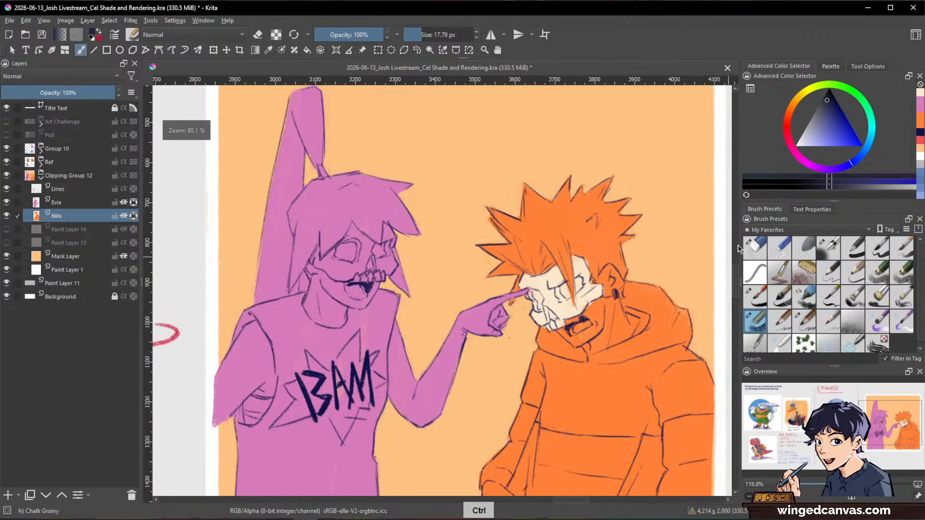
click(827, 111)
click(825, 118)
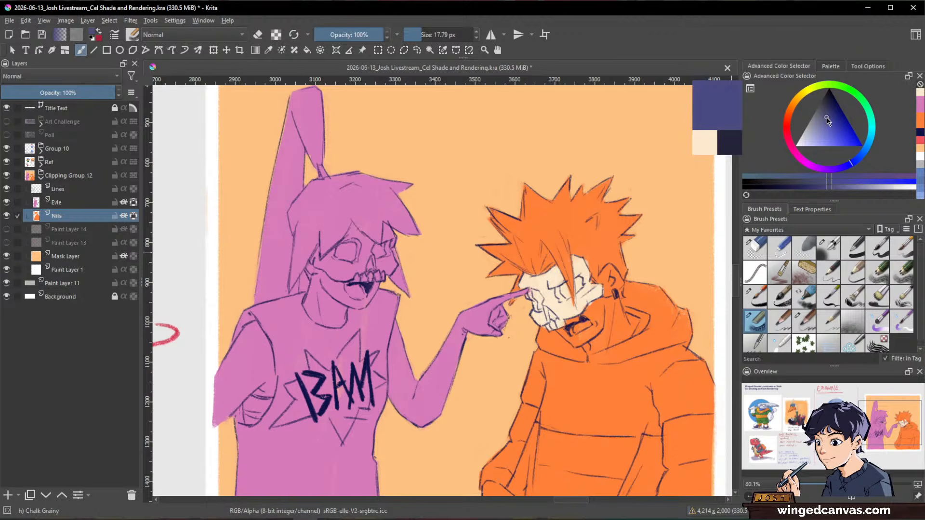
mouse_move(602, 182)
mouse_down()
mouse_move(614, 182)
mouse_move(590, 260)
mouse_up()
drag(626, 208, 640, 243)
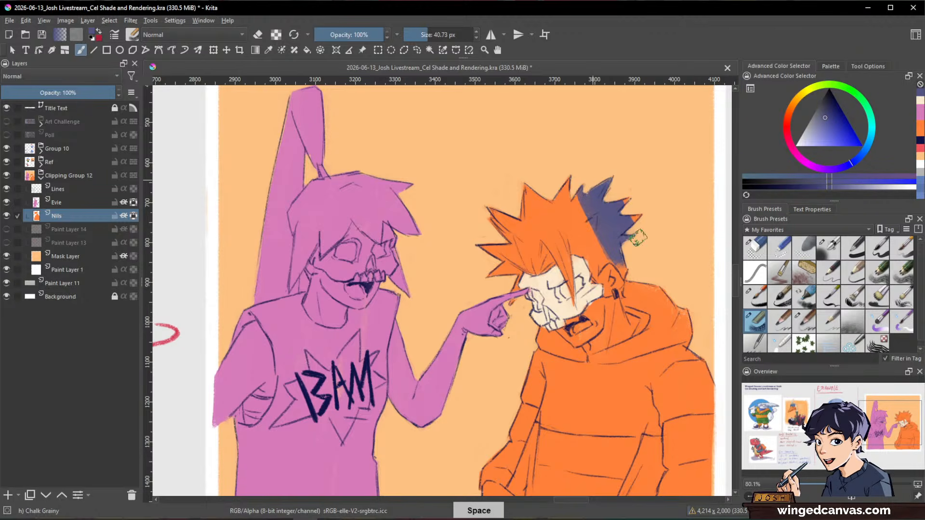
drag(577, 212, 496, 251)
mouse_move(568, 186)
mouse_down()
mouse_move(499, 224)
mouse_move(506, 207)
mouse_up()
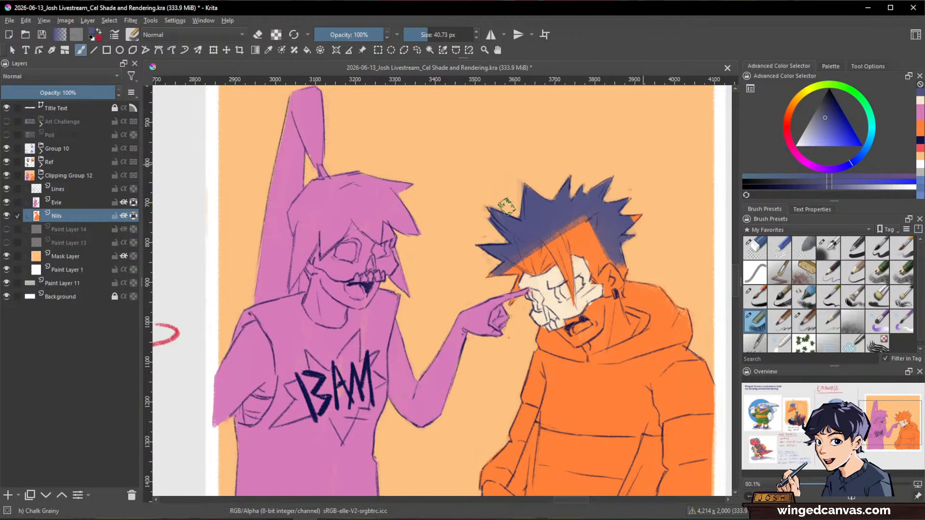
- Extend the indigo hair down to the hairline, temples and forelock, using smaller 20.11 px and 12.65 px brushes
scroll(637, 205, up, 5)
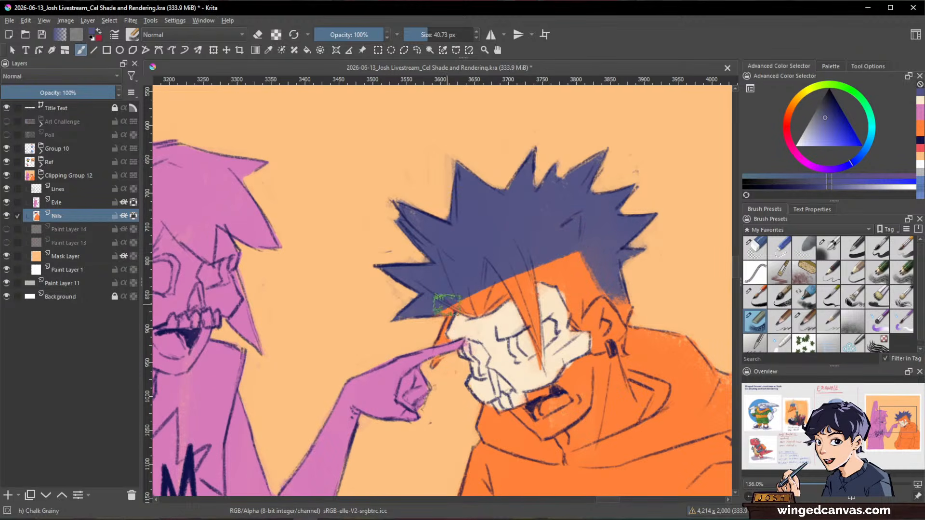
drag(440, 313, 432, 366)
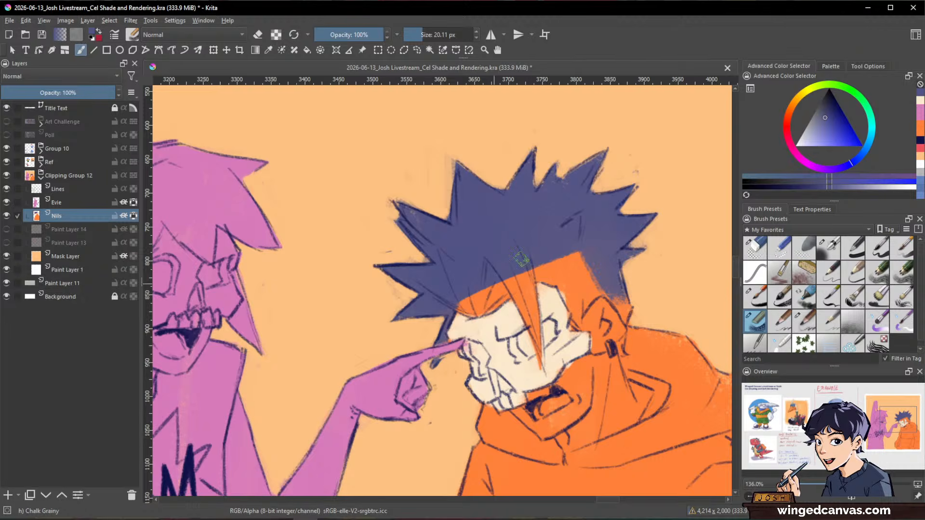
mouse_move(472, 312)
mouse_down()
mouse_move(517, 275)
mouse_move(497, 282)
mouse_move(523, 273)
mouse_move(476, 304)
mouse_move(486, 310)
mouse_move(574, 251)
mouse_move(565, 251)
mouse_move(539, 270)
mouse_move(582, 288)
mouse_move(574, 244)
mouse_move(592, 270)
mouse_move(566, 288)
mouse_move(576, 312)
mouse_move(586, 293)
mouse_move(572, 322)
mouse_move(600, 291)
mouse_move(621, 315)
mouse_move(628, 296)
mouse_up()
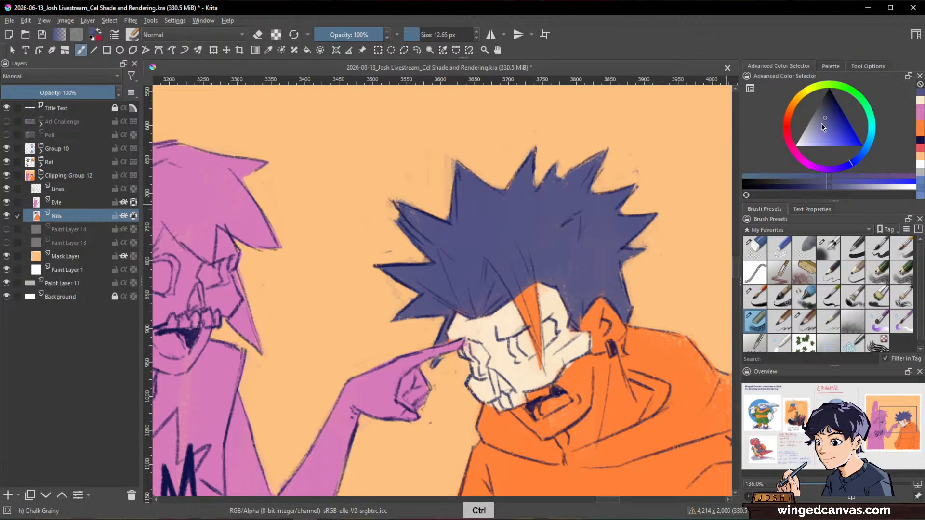
drag(532, 289, 534, 337)
drag(530, 265, 537, 339)
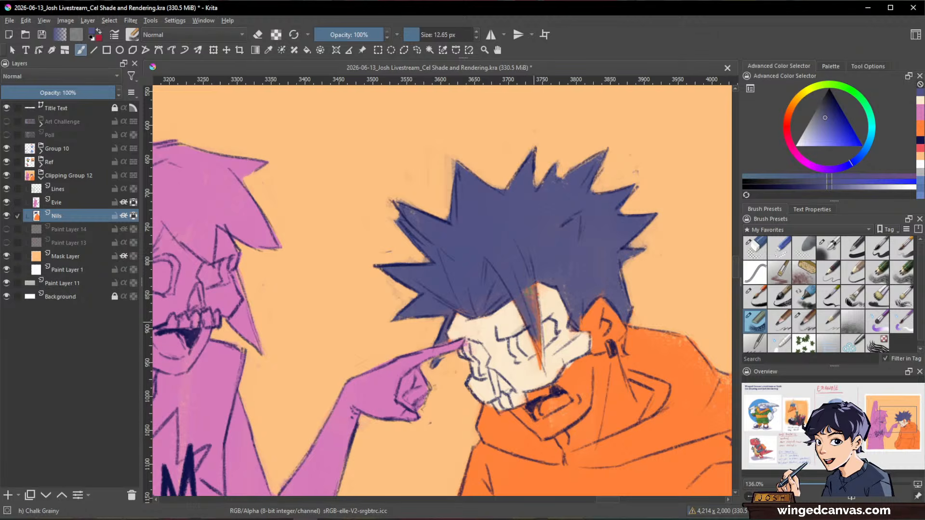
drag(530, 289, 542, 345)
- Paint the forelock hanging over the skull face and the streak beside it pale lavender with a 12.65 px brush
click(823, 122)
drag(822, 123, 805, 143)
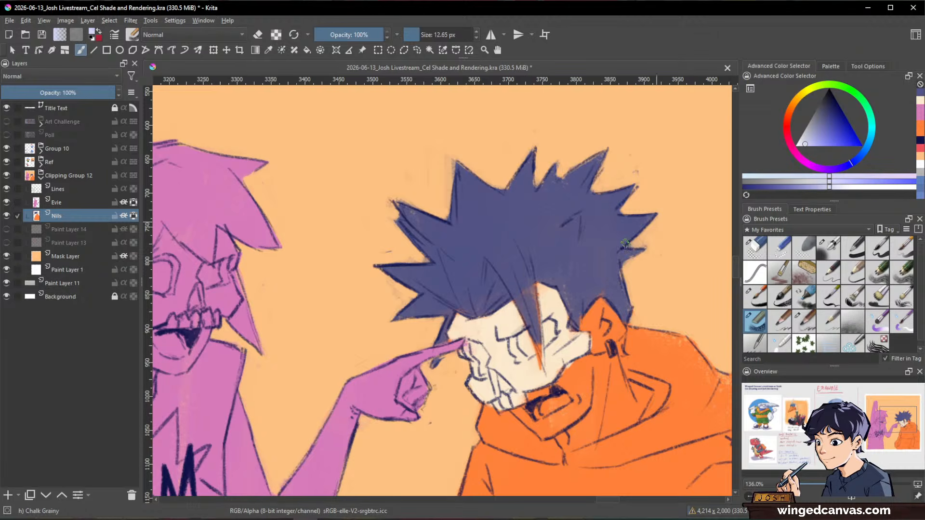
drag(521, 263, 534, 325)
mouse_move(491, 252)
mouse_down()
mouse_move(479, 316)
mouse_move(491, 252)
mouse_up()
mouse_move(523, 308)
mouse_down()
mouse_move(511, 270)
mouse_move(530, 289)
mouse_move(518, 240)
mouse_move(520, 289)
mouse_up()
mouse_move(517, 240)
mouse_down()
mouse_move(499, 286)
mouse_move(504, 241)
mouse_up()
drag(534, 296, 539, 337)
drag(511, 278, 536, 337)
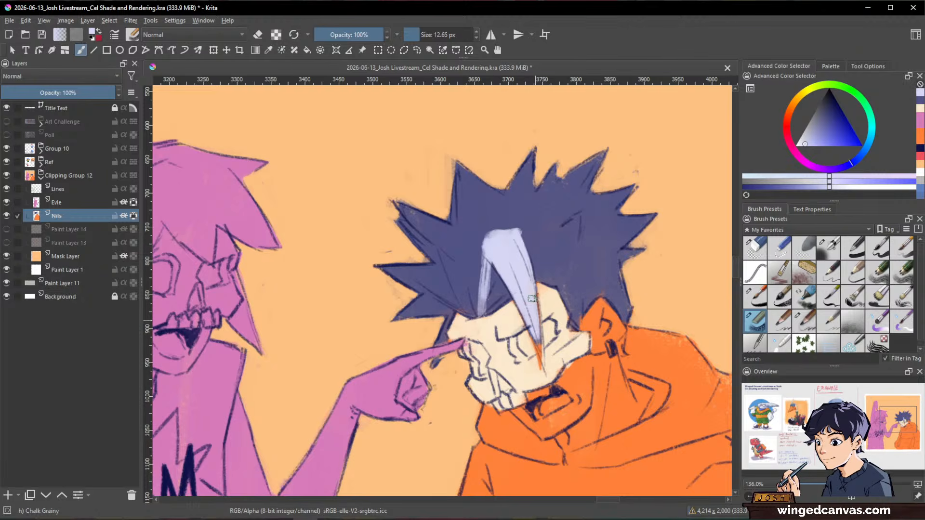
drag(530, 294, 541, 364)
- Touch up the forehead beside the forelock with cream sampled from the face, and sample the forelock's pale lavender again
ctrl+click(514, 304)
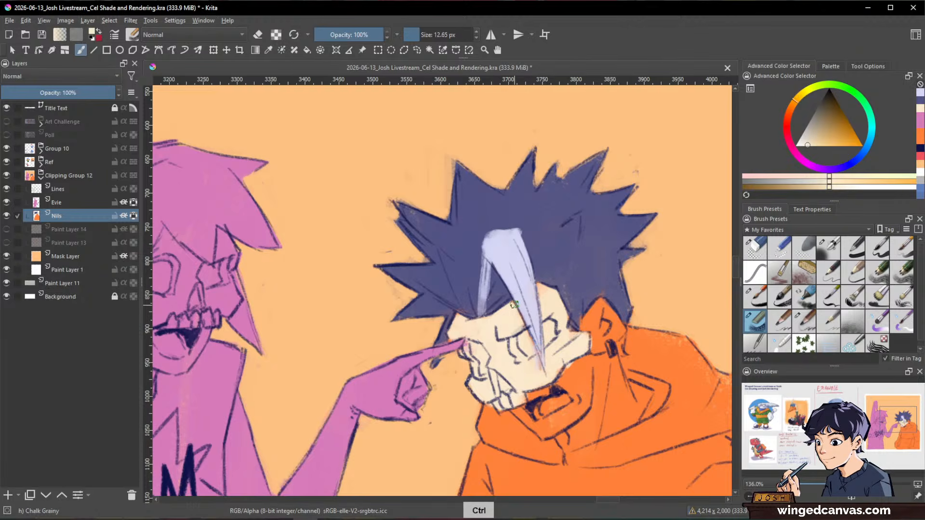
drag(535, 286, 540, 289)
mouse_move(655, 287)
mouse_down()
mouse_move(573, 409)
mouse_move(562, 327)
mouse_up()
ctrl+click(560, 261)
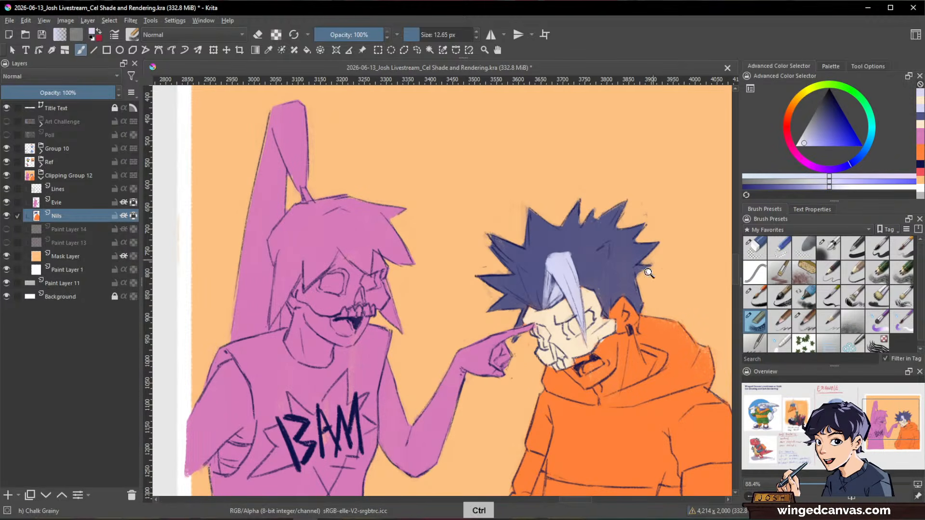
- Mix a pale warm yellow and block in the hood and upper chest of the Nils layer's hoodie with a 45.77 px brush
drag(648, 272, 597, 232)
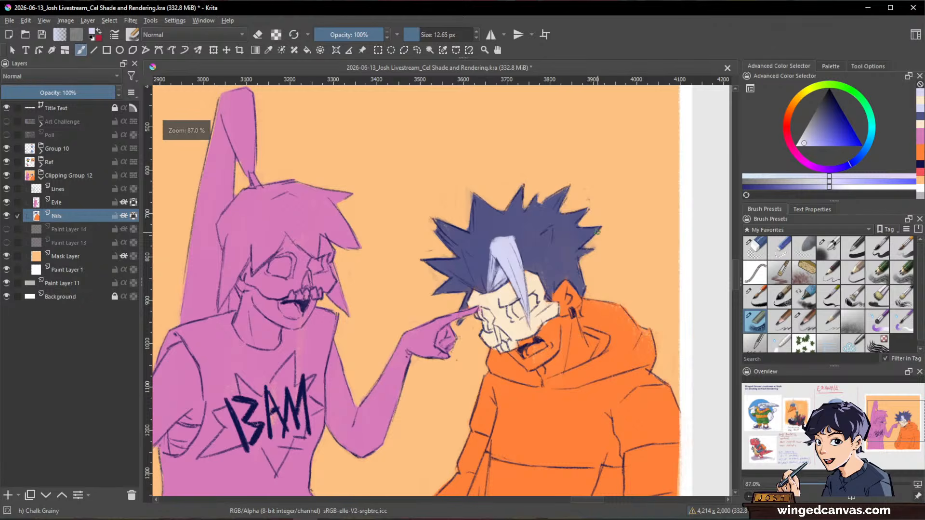
drag(527, 320, 543, 248)
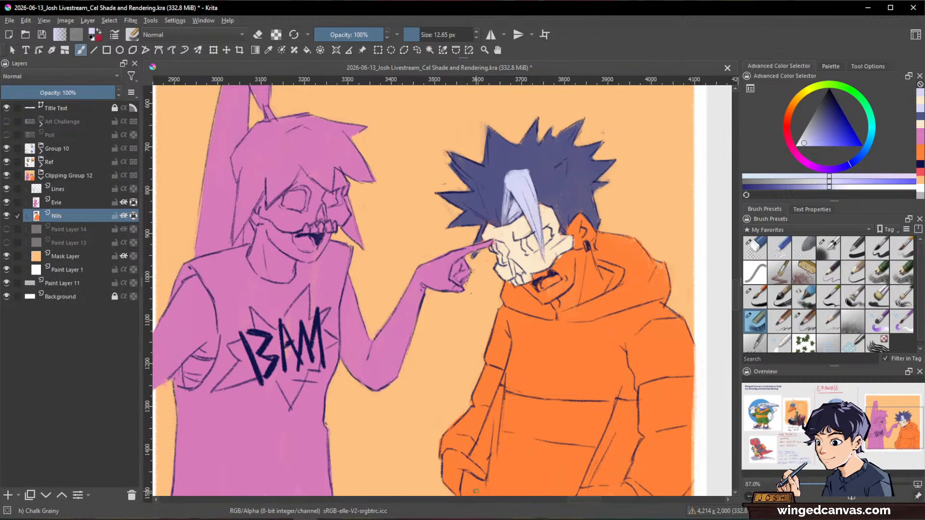
drag(653, 360, 637, 336)
drag(637, 337, 637, 355)
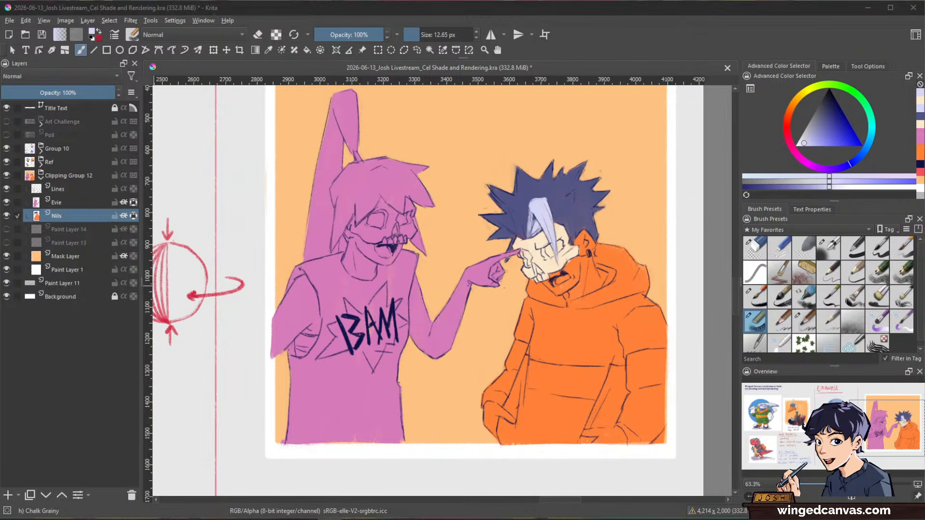
click(799, 97)
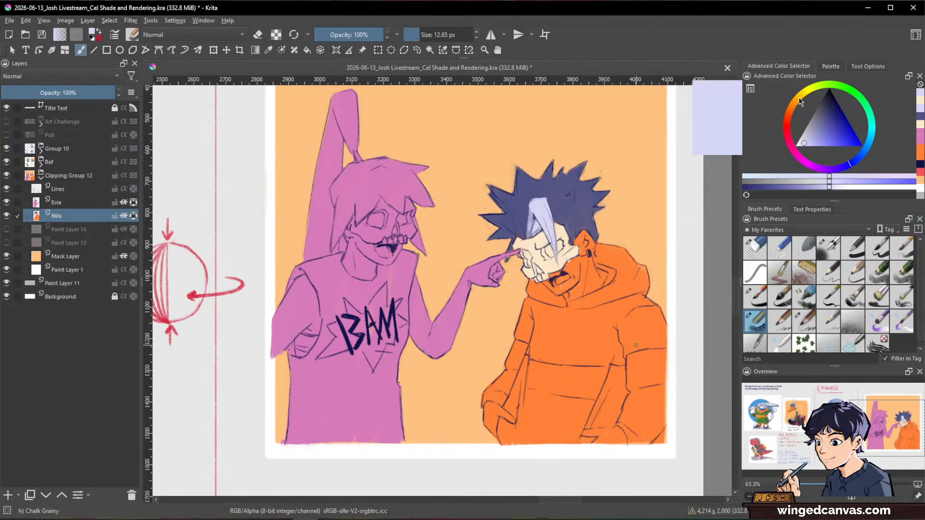
click(816, 137)
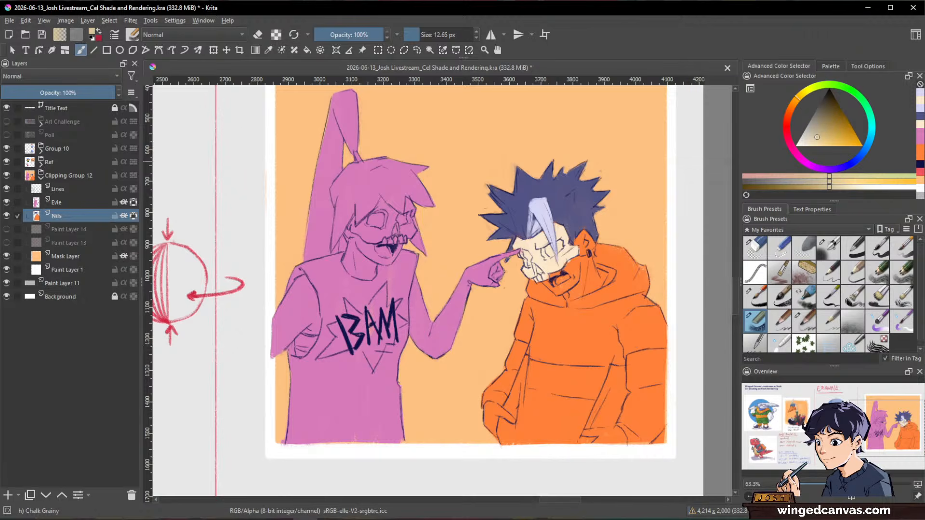
mouse_move(608, 299)
mouse_down()
mouse_move(603, 263)
mouse_move(649, 240)
mouse_up()
mouse_move(613, 213)
mouse_down()
mouse_move(630, 283)
mouse_move(644, 214)
mouse_move(664, 289)
mouse_move(491, 294)
mouse_move(612, 284)
mouse_up()
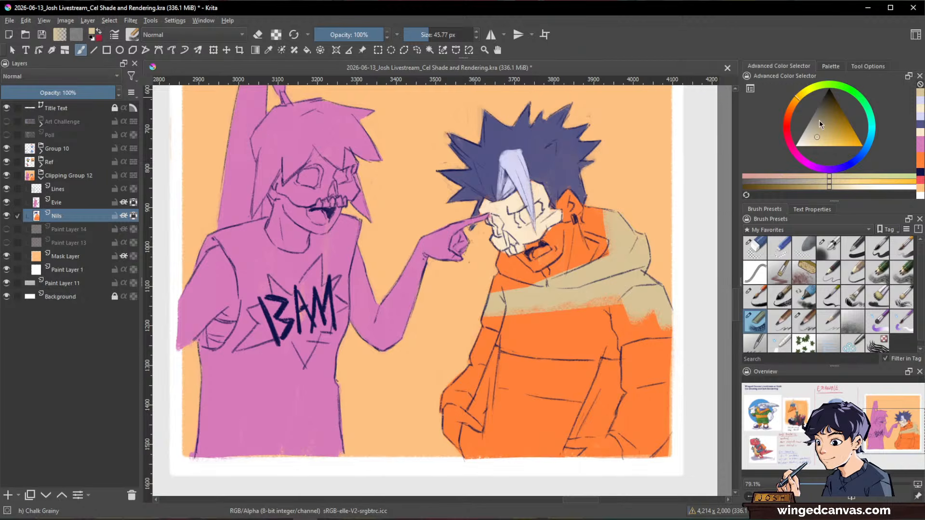
click(817, 140)
drag(818, 140, 816, 144)
click(799, 99)
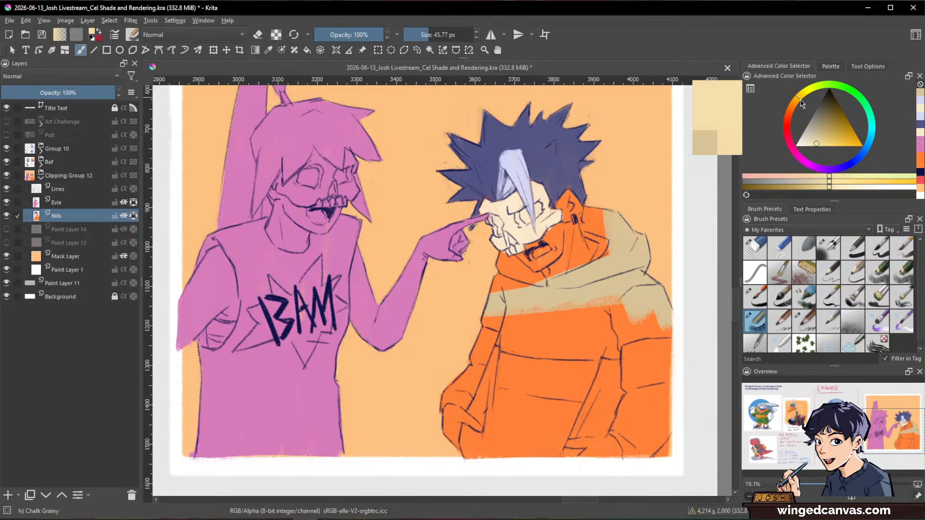
mouse_move(621, 238)
mouse_down()
mouse_move(619, 282)
mouse_move(606, 205)
mouse_move(643, 297)
mouse_move(656, 228)
mouse_move(655, 288)
mouse_move(604, 283)
mouse_move(473, 303)
mouse_move(579, 284)
mouse_move(556, 291)
mouse_move(606, 260)
mouse_up()
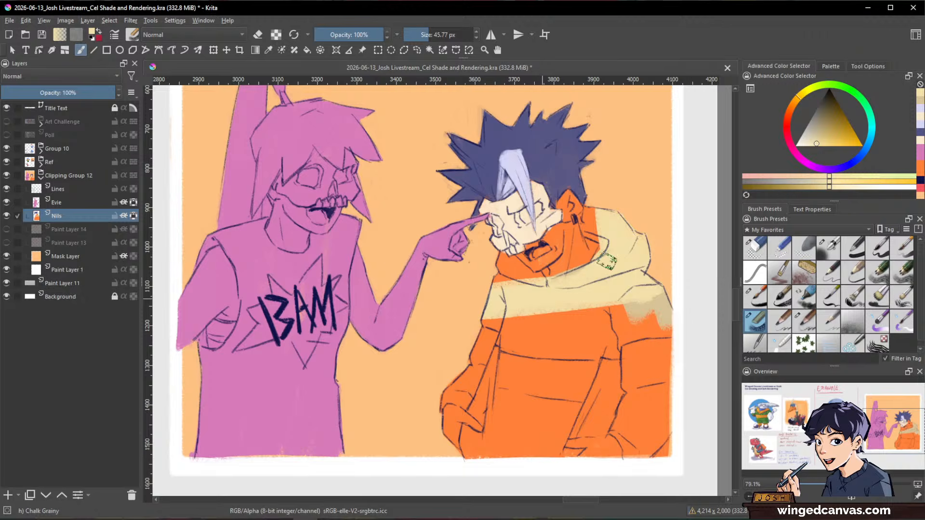
- Extend the pale yellow over the hoodie's collar, shoulders and chest, using a 25.15 px brush around the chin and neckline
drag(594, 206, 597, 236)
mouse_move(626, 304)
mouse_down()
mouse_move(643, 294)
mouse_move(650, 308)
mouse_move(641, 325)
mouse_move(615, 343)
mouse_move(678, 326)
mouse_move(676, 315)
mouse_move(541, 315)
mouse_move(486, 290)
mouse_up()
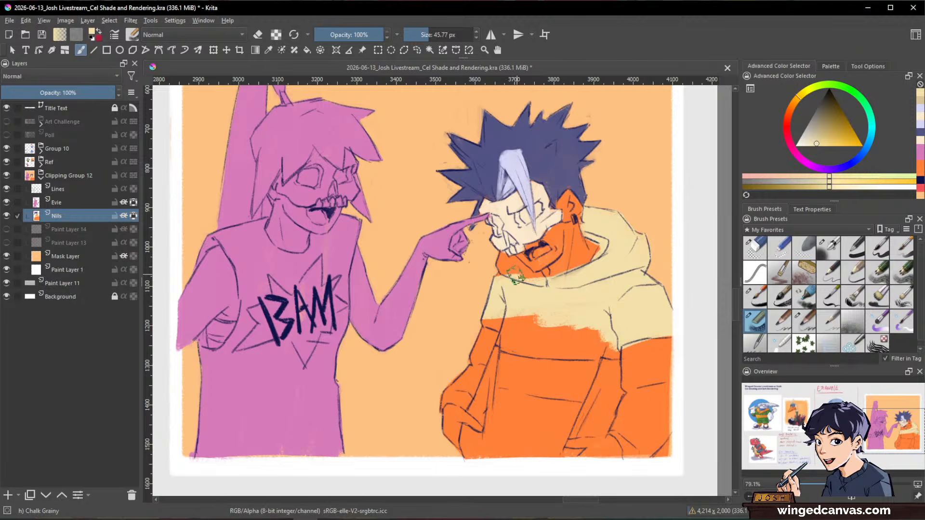
drag(550, 229, 554, 169)
mouse_move(495, 299)
mouse_down()
mouse_move(455, 292)
mouse_move(465, 271)
mouse_move(509, 320)
mouse_move(520, 321)
mouse_move(474, 278)
mouse_move(490, 278)
mouse_move(529, 312)
mouse_move(493, 284)
mouse_move(535, 305)
mouse_move(516, 308)
mouse_move(469, 269)
mouse_up()
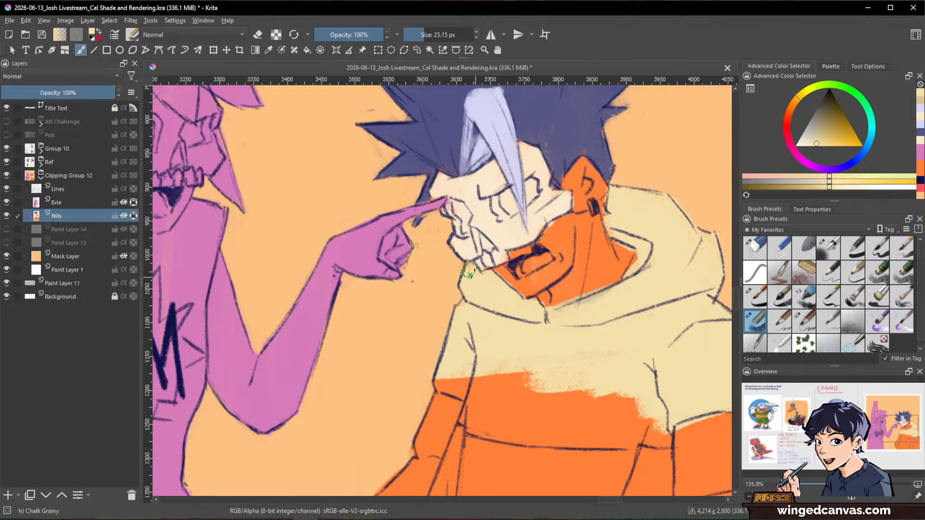
mouse_move(565, 316)
mouse_down()
mouse_move(600, 368)
mouse_move(623, 365)
mouse_move(582, 349)
mouse_move(571, 381)
mouse_move(458, 359)
mouse_move(543, 318)
mouse_up()
mouse_move(393, 331)
mouse_down()
mouse_move(424, 356)
mouse_move(450, 337)
mouse_up()
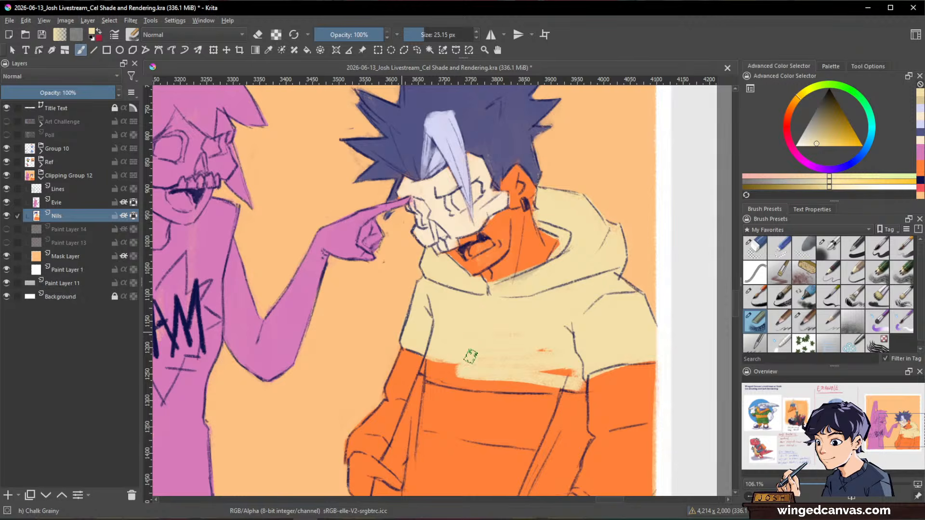
drag(508, 326, 551, 350)
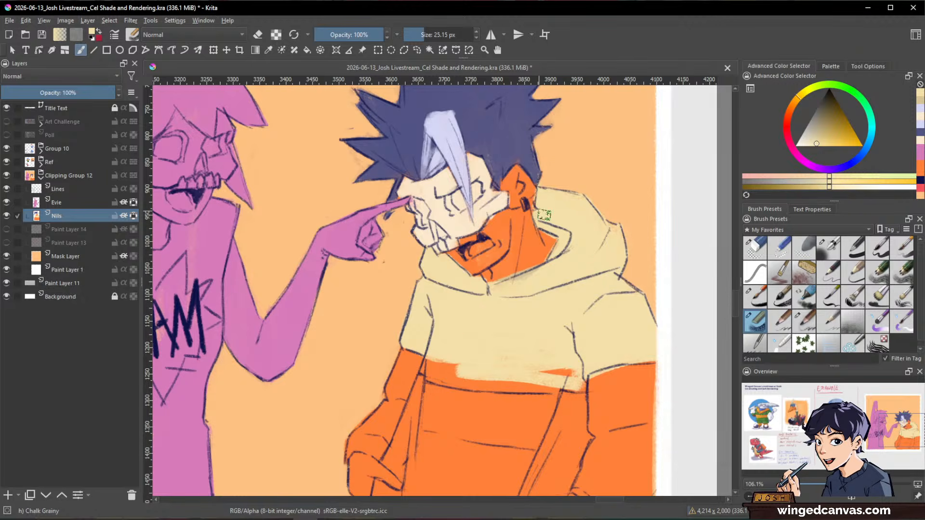
- Touch up the hair edge behind the ear with sampled indigo at 10.02 px, and finish the yellow chest down to its seam at 22.52 px
ctrl+click(519, 137)
drag(535, 198, 536, 187)
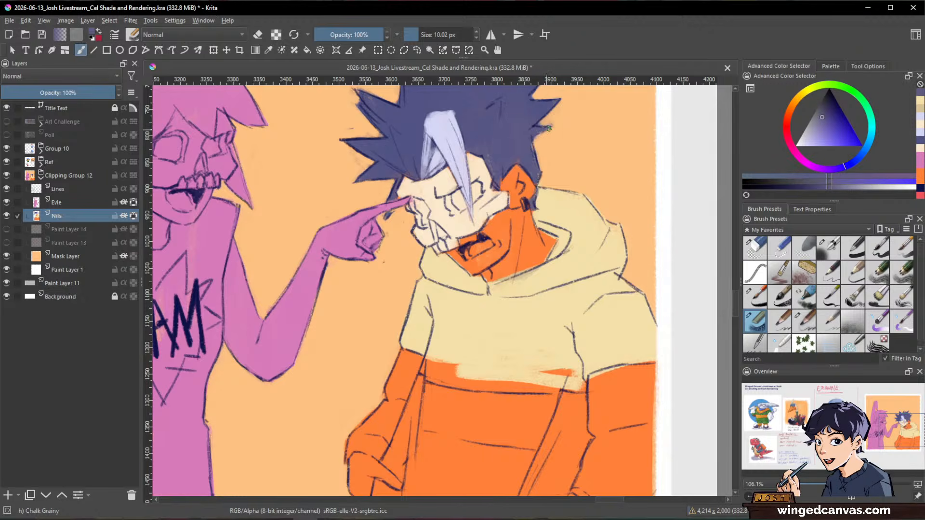
mouse_move(628, 244)
mouse_down()
mouse_move(605, 292)
mouse_move(585, 258)
mouse_up()
ctrl+click(550, 301)
mouse_move(472, 318)
mouse_down()
mouse_move(459, 338)
mouse_move(510, 326)
mouse_move(469, 343)
mouse_move(588, 332)
mouse_up()
drag(468, 338, 589, 346)
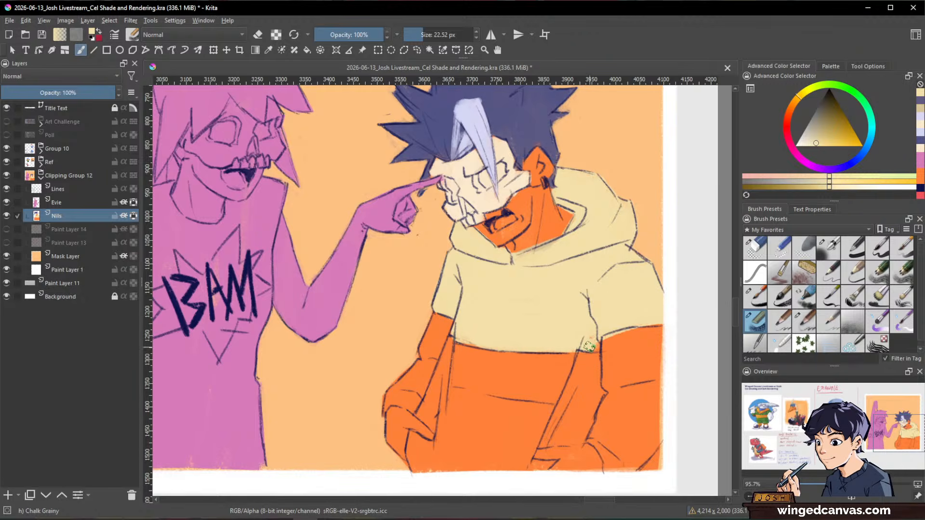
- Mix a pale salmon pink starting from the sampled orange and paint the exposed jaw and mouth area with a 13.73 px brush
drag(681, 316, 632, 362)
ctrl+click(639, 335)
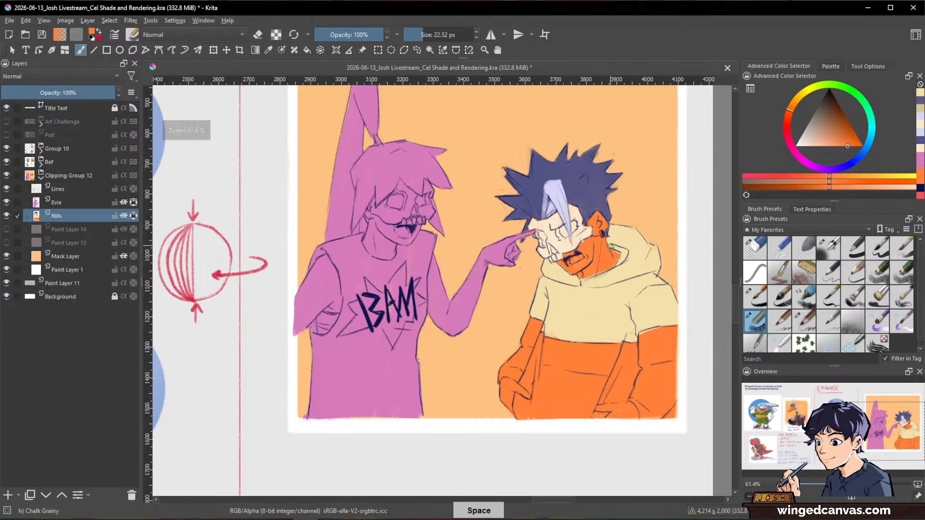
drag(638, 235, 669, 212)
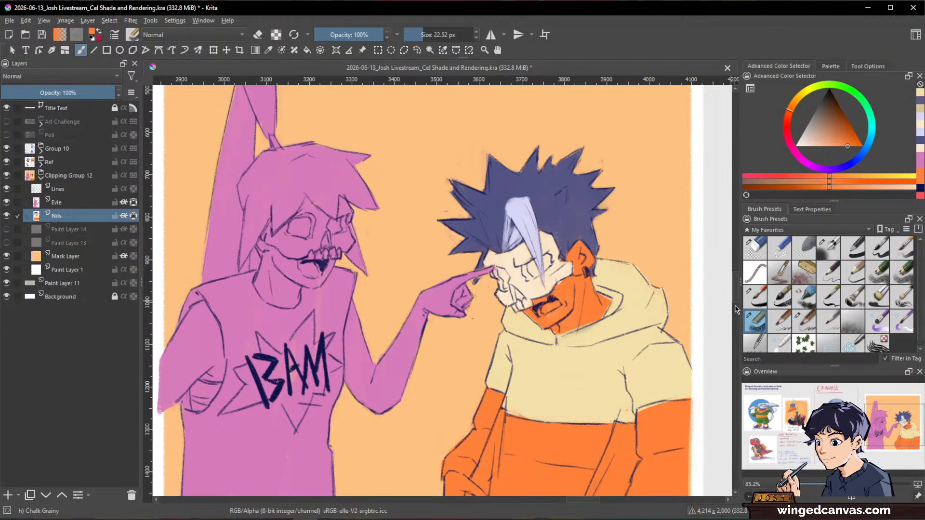
drag(791, 110, 787, 118)
drag(837, 141, 789, 113)
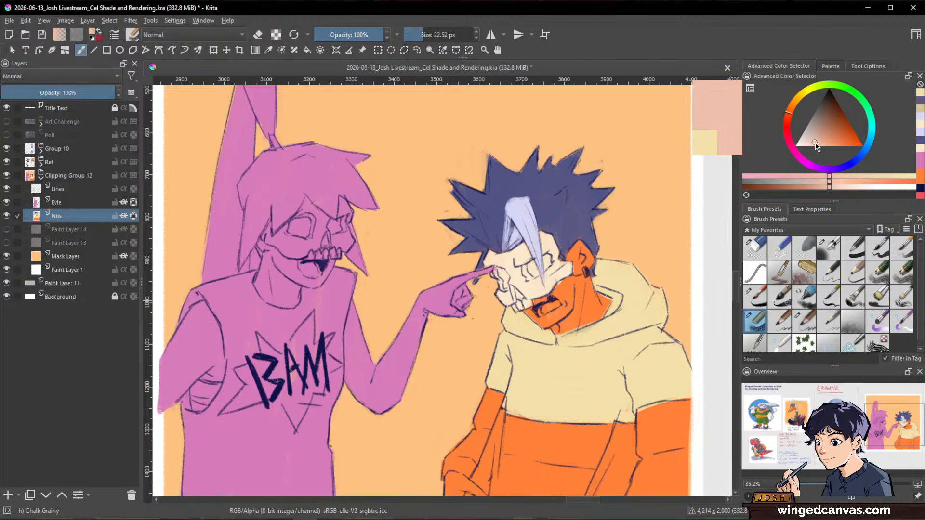
drag(815, 143, 819, 143)
mouse_move(599, 286)
mouse_down()
mouse_move(599, 238)
mouse_move(532, 326)
mouse_move(552, 340)
mouse_up()
mouse_move(807, 144)
mouse_down()
mouse_move(788, 108)
mouse_move(814, 145)
mouse_up()
click(788, 117)
mouse_move(573, 285)
mouse_down()
mouse_move(546, 333)
mouse_move(559, 281)
mouse_move(509, 324)
mouse_move(542, 311)
mouse_move(536, 319)
mouse_move(528, 307)
mouse_move(534, 285)
mouse_move(508, 303)
mouse_up()
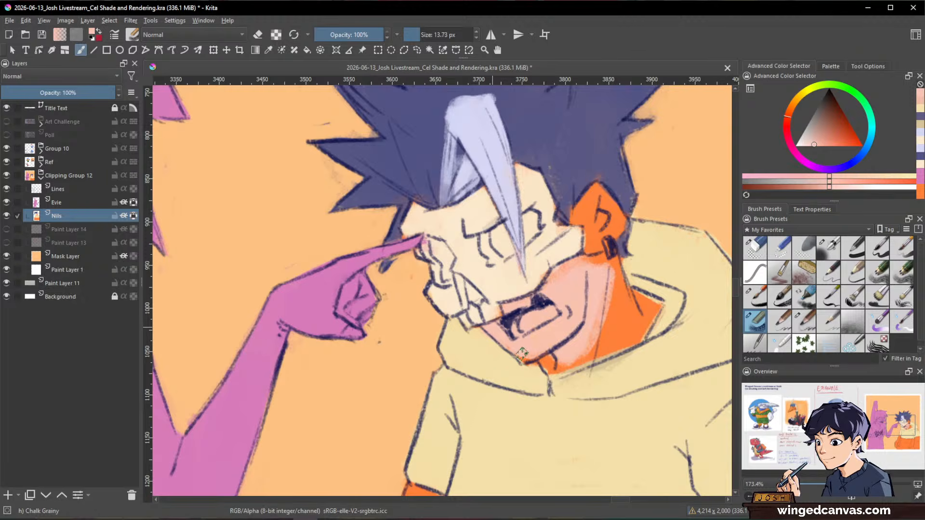
drag(591, 259, 595, 251)
- Shift the skin color to a lighter, warmer peach and cover the jaw, ear and neck with it
click(810, 143)
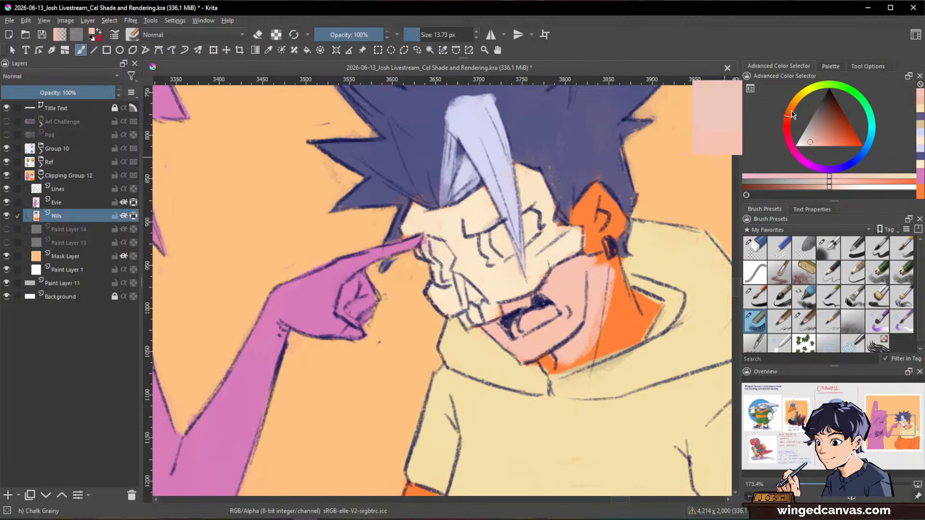
click(790, 110)
mouse_move(596, 304)
mouse_down()
mouse_move(609, 265)
mouse_move(598, 246)
mouse_up()
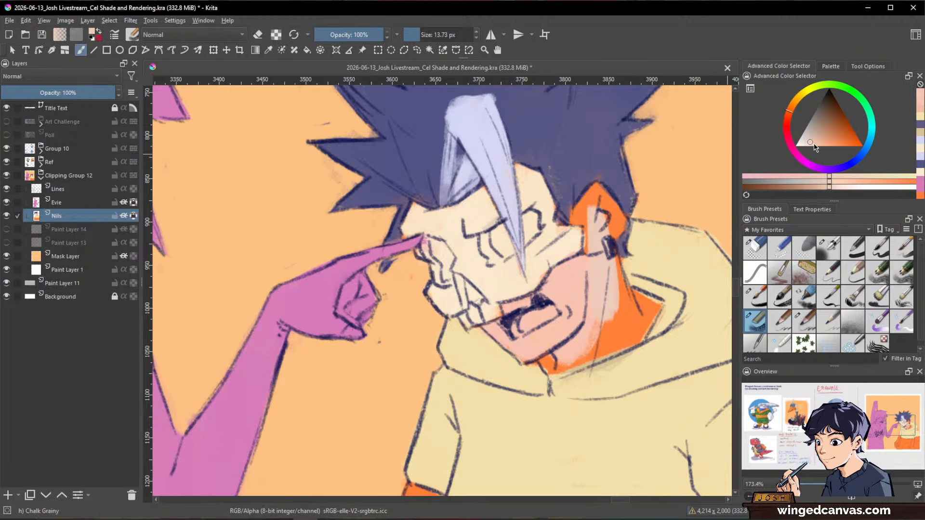
click(791, 107)
mouse_move(587, 254)
mouse_down()
mouse_move(591, 208)
mouse_move(576, 219)
mouse_move(612, 219)
mouse_move(605, 230)
mouse_up()
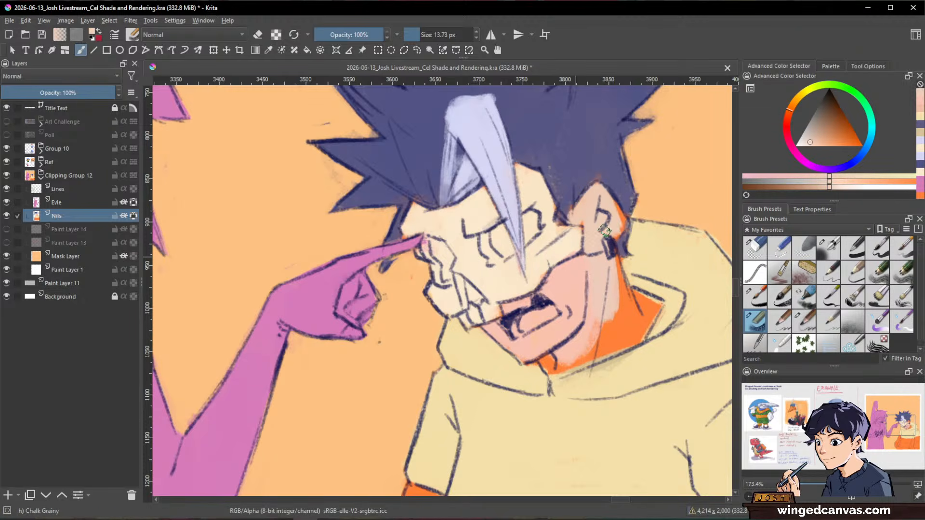
mouse_move(604, 274)
mouse_down()
mouse_move(636, 309)
mouse_move(602, 332)
mouse_up()
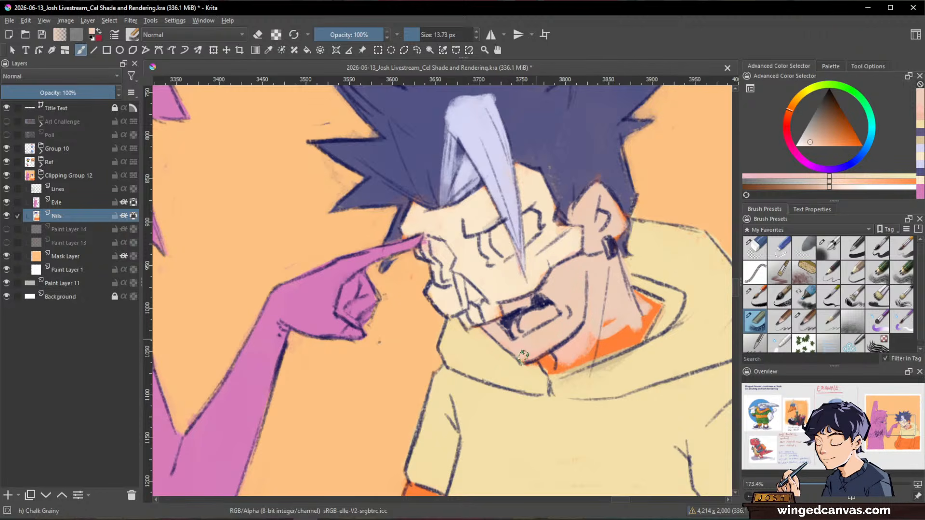
mouse_move(549, 369)
mouse_down()
mouse_move(563, 353)
mouse_move(636, 291)
mouse_move(654, 305)
mouse_move(628, 323)
mouse_up()
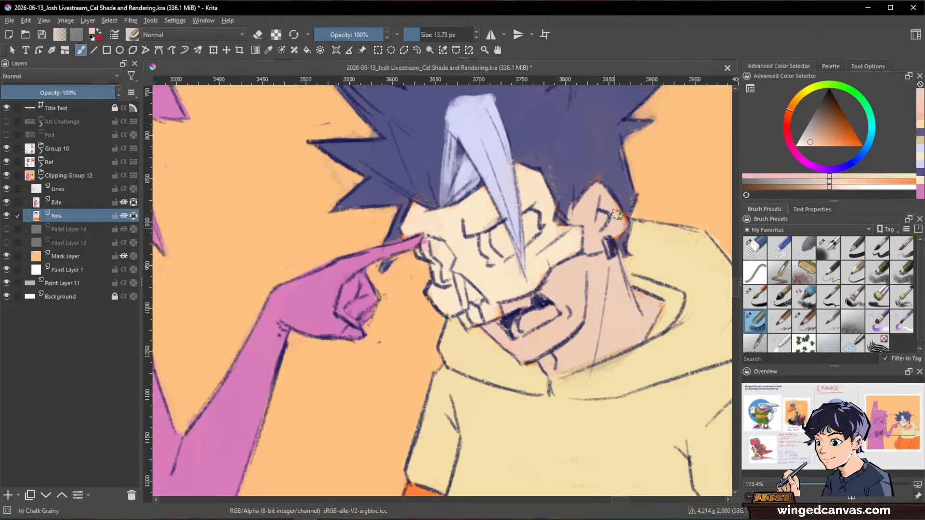
mouse_move(616, 215)
mouse_down()
mouse_move(620, 232)
mouse_move(592, 220)
mouse_up()
- Touch up the hood edge below the chin with its sampled yellow and the skull's cheek above the mouth with sampled cream
ctrl+click(473, 343)
drag(474, 343, 474, 333)
ctrl+click(501, 282)
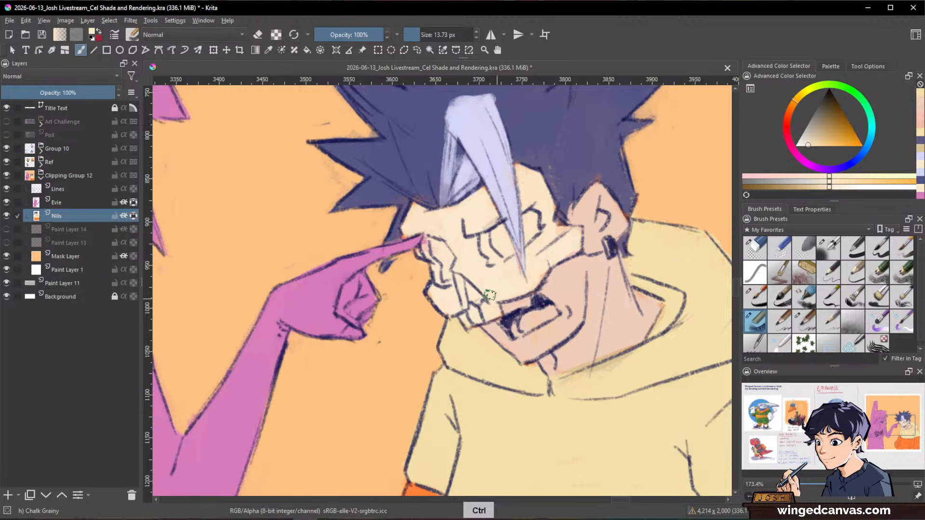
drag(490, 294, 482, 288)
- Mix a muted slate blue-gray and paint the hoodie's sleeves and lower body with a 57.20 px brush
drag(644, 245, 605, 353)
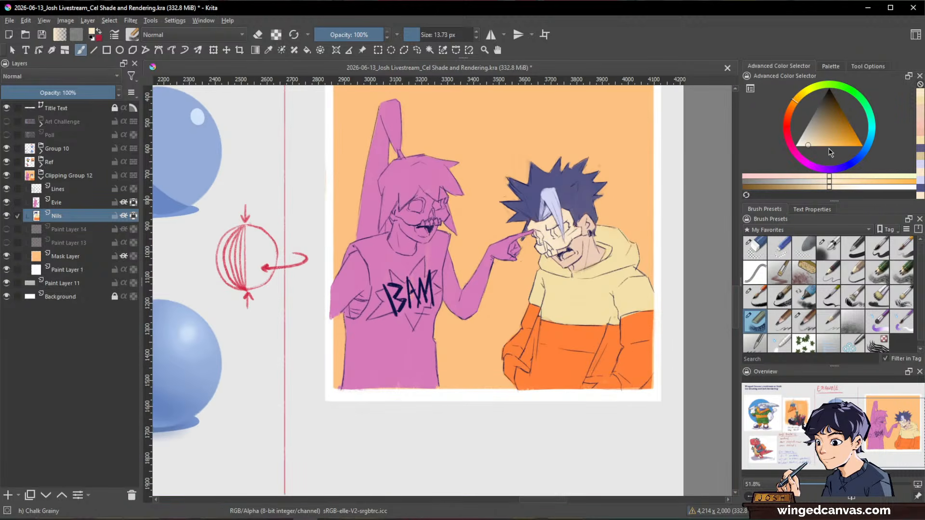
click(849, 168)
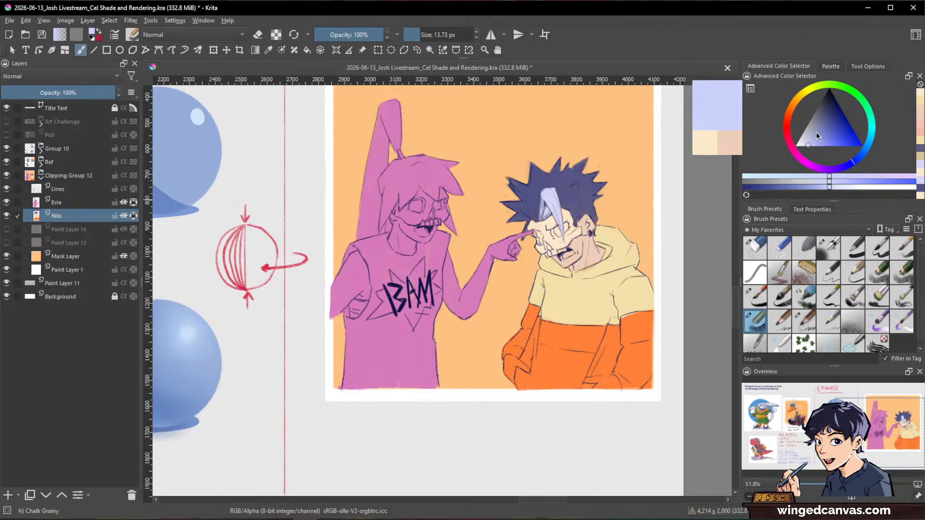
drag(815, 132, 817, 118)
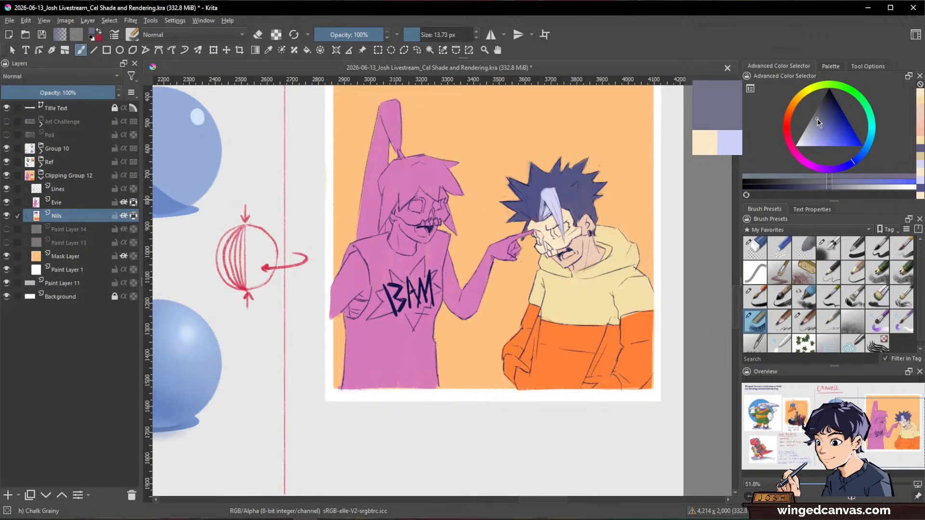
mouse_move(651, 340)
mouse_down()
mouse_move(661, 341)
mouse_move(658, 324)
mouse_move(646, 337)
mouse_move(654, 346)
mouse_up()
drag(616, 374, 608, 384)
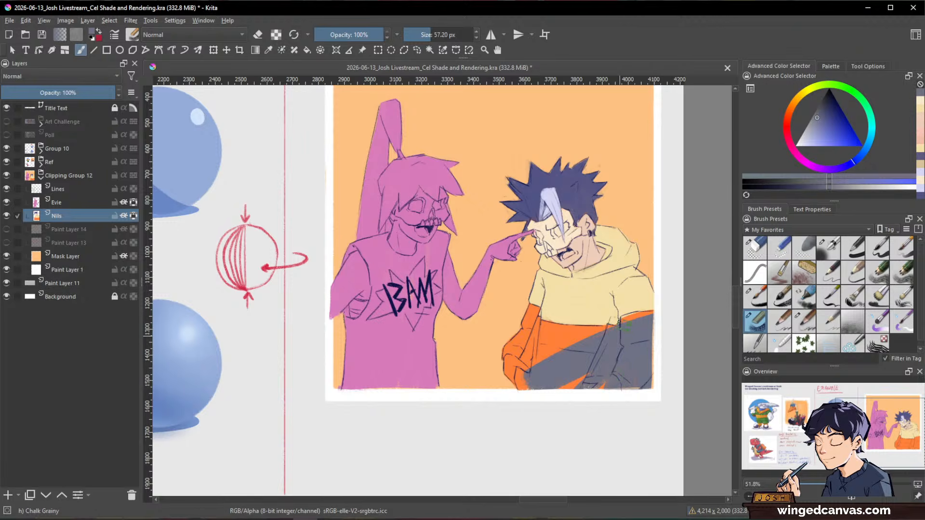
mouse_move(620, 336)
mouse_down()
mouse_move(642, 314)
mouse_move(510, 343)
mouse_move(549, 329)
mouse_up()
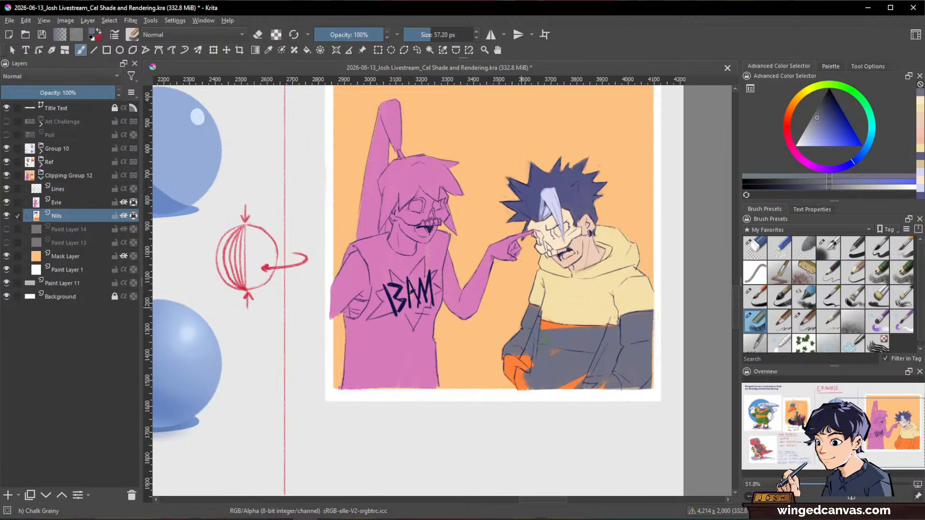
- Fill the remaining orange patches around the pocketed hand, the hem and the chest seam with slate blue-gray
drag(522, 377, 524, 398)
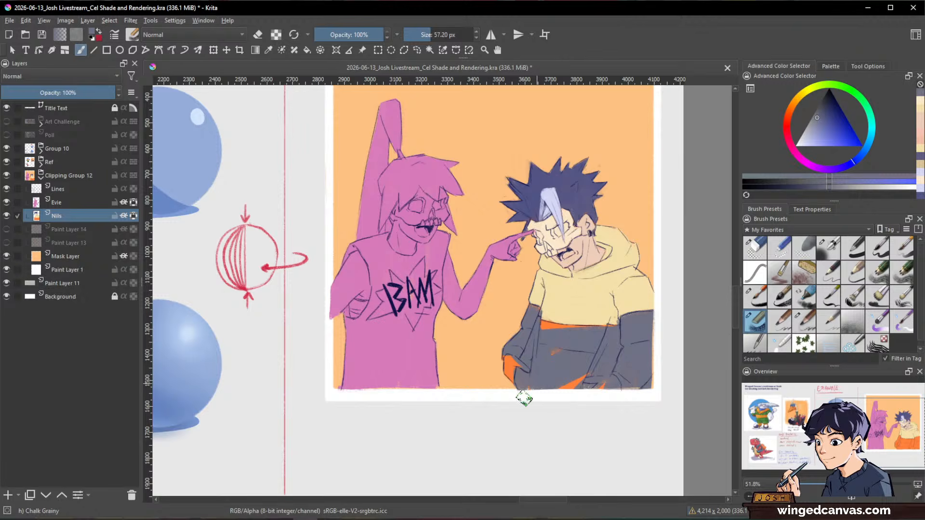
key(space)
drag(599, 353, 714, 328)
mouse_move(519, 311)
mouse_down()
mouse_move(571, 314)
mouse_move(515, 311)
mouse_up()
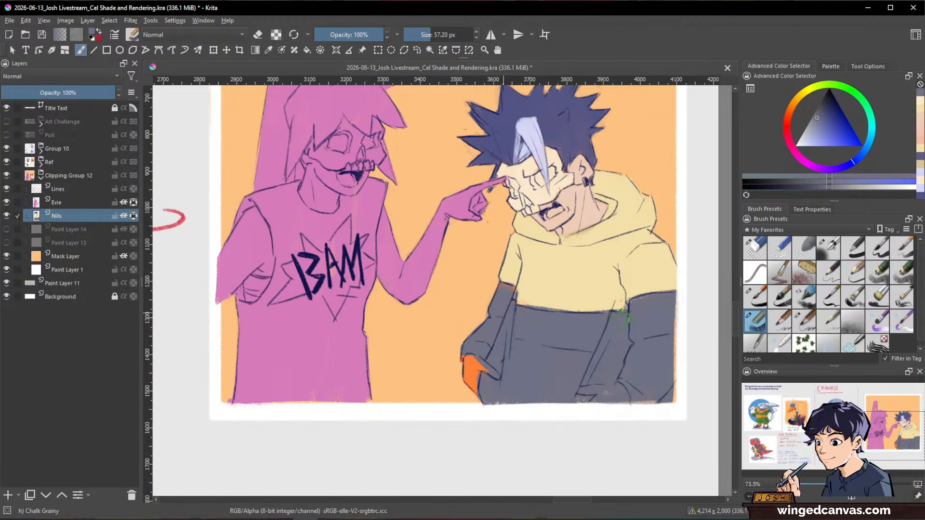
key(space)
drag(624, 318, 320, 462)
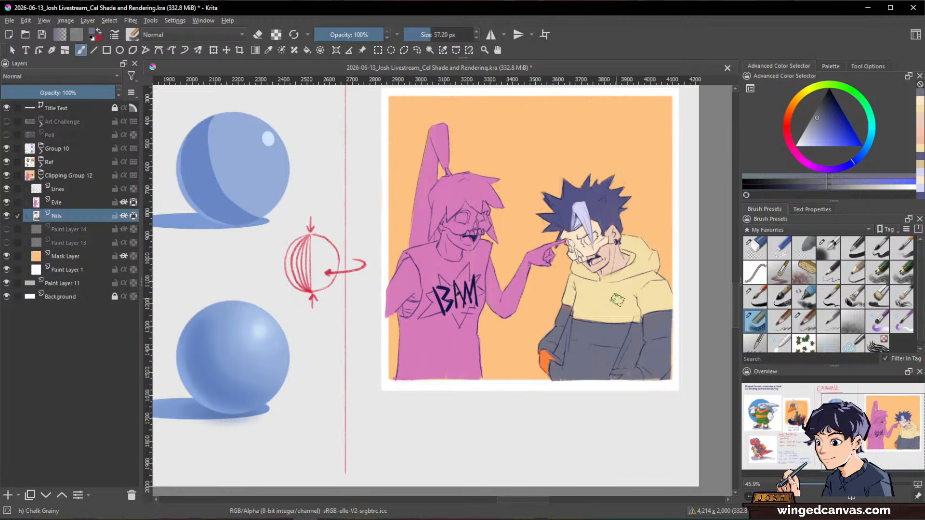
- Mix a slightly more saturated peach from the sampled skin color and repaint the jaw beside the open mouth
drag(626, 289, 634, 236)
ctrl+click(608, 234)
click(814, 143)
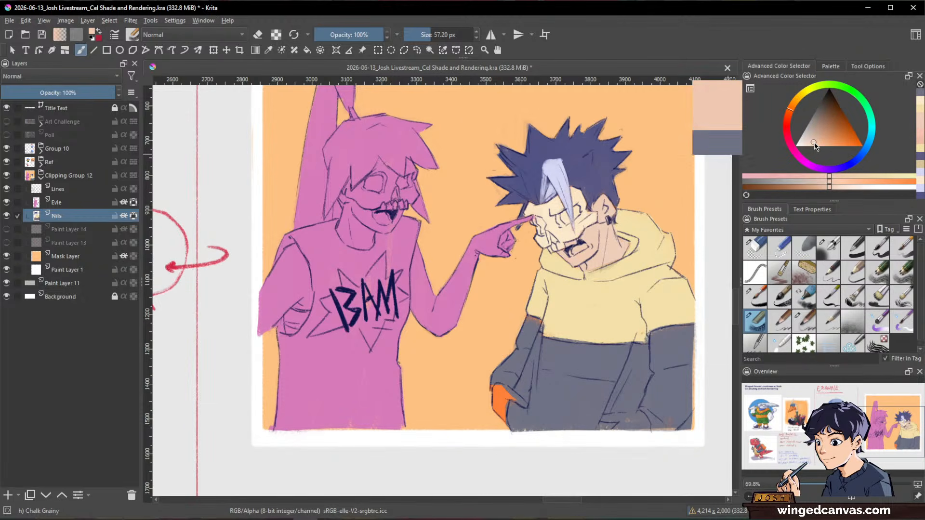
drag(813, 143, 816, 142)
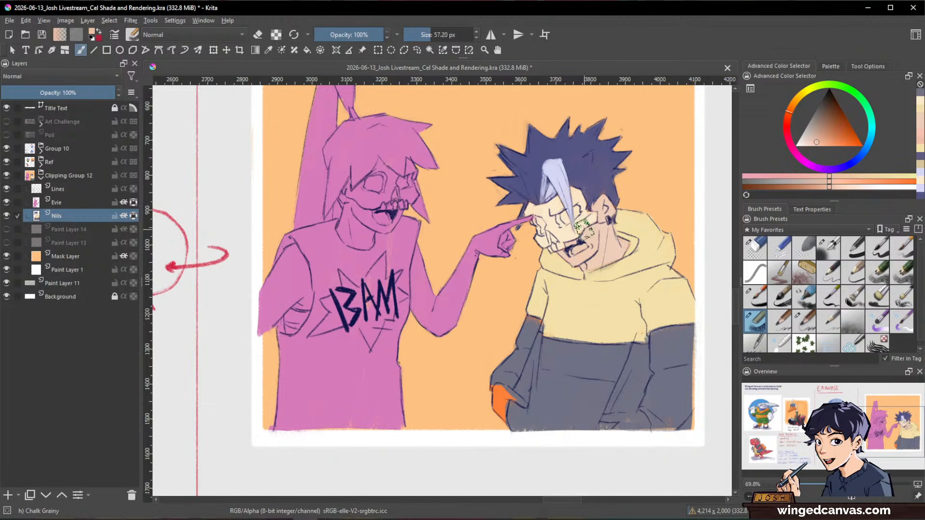
drag(583, 229, 600, 219)
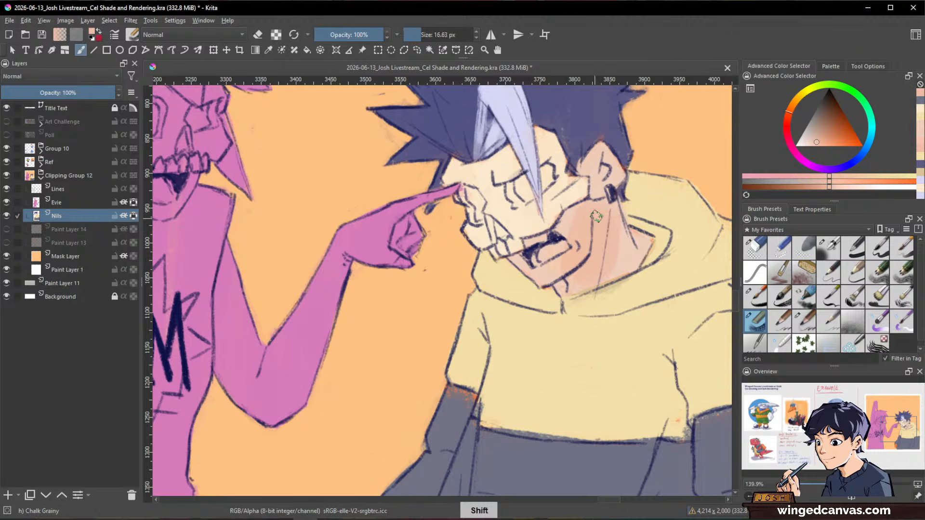
mouse_move(596, 216)
mouse_down()
mouse_move(574, 220)
mouse_move(563, 251)
mouse_up()
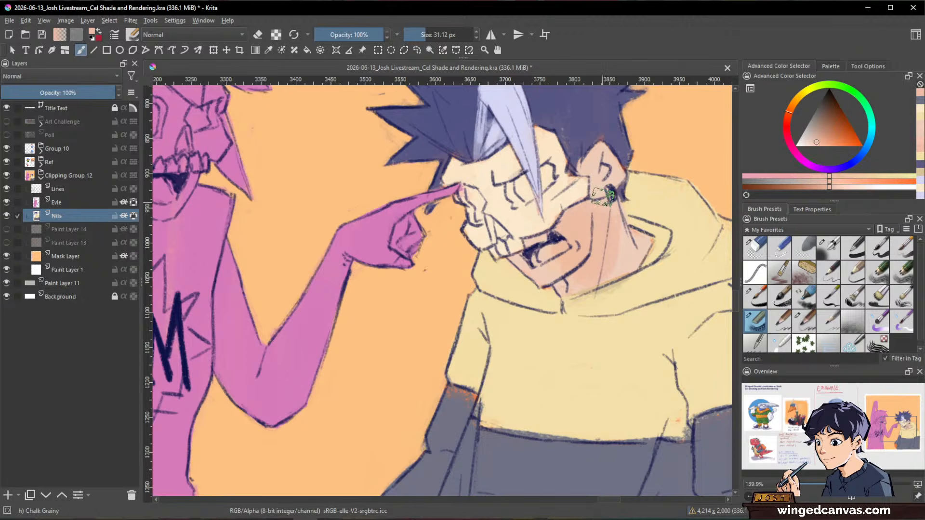
- Cover the ear and neck with the deeper peach using a 23.84 px brush, cleaning up the edge beside the ear
drag(601, 181, 588, 181)
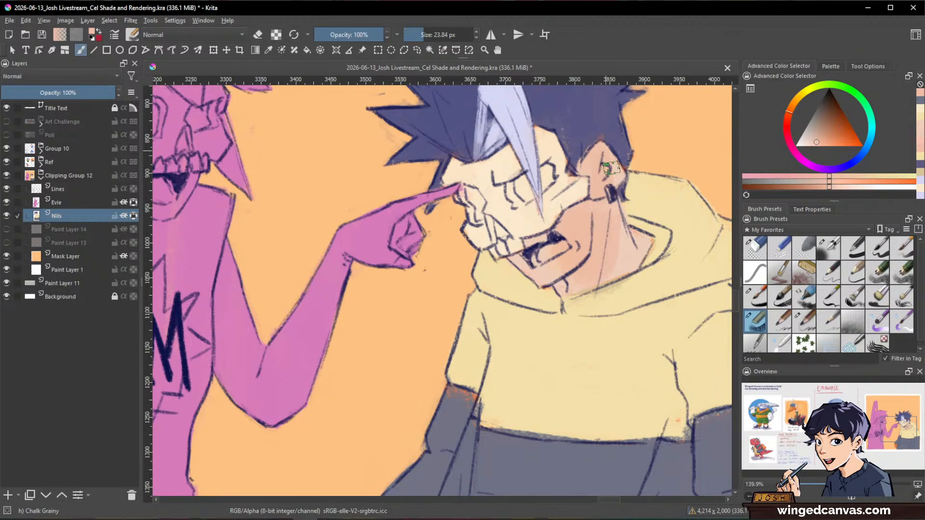
ctrl+click(575, 159)
drag(575, 163, 580, 169)
ctrl+click(596, 154)
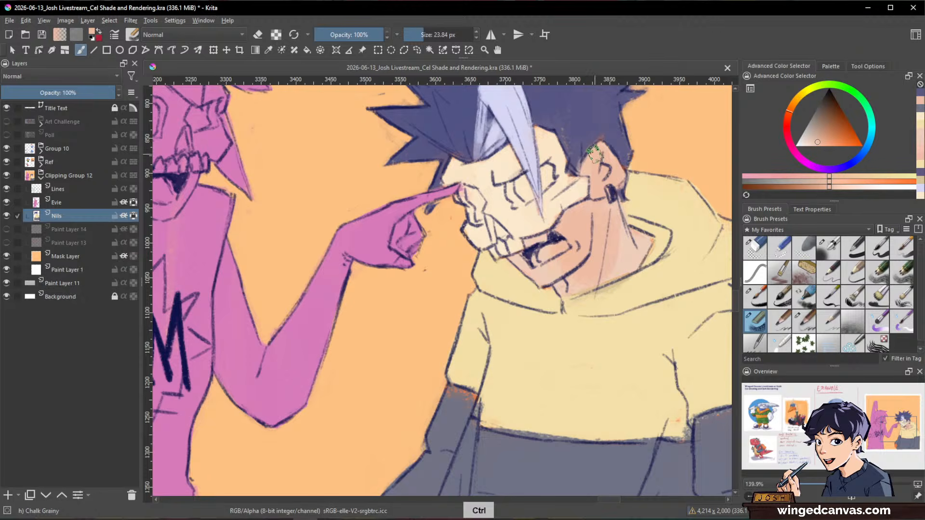
mouse_move(583, 242)
mouse_down()
mouse_move(568, 231)
mouse_move(521, 262)
mouse_move(541, 276)
mouse_move(542, 254)
mouse_move(515, 261)
mouse_move(566, 289)
mouse_move(619, 262)
mouse_move(626, 241)
mouse_move(643, 242)
mouse_up()
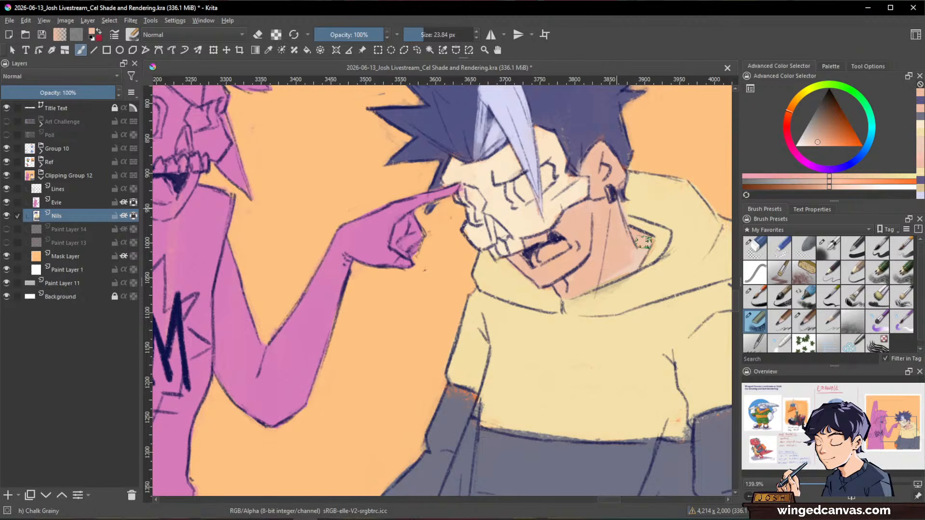
- Touch up the hood edge below the chin with its sampled yellow using a 13.49 px brush, and resample the skin peach
ctrl+click(549, 297)
mouse_move(551, 297)
mouse_down()
mouse_move(504, 264)
mouse_move(544, 290)
mouse_up()
mouse_move(678, 271)
mouse_down()
mouse_move(597, 371)
mouse_move(634, 335)
mouse_move(654, 259)
mouse_move(589, 267)
mouse_up()
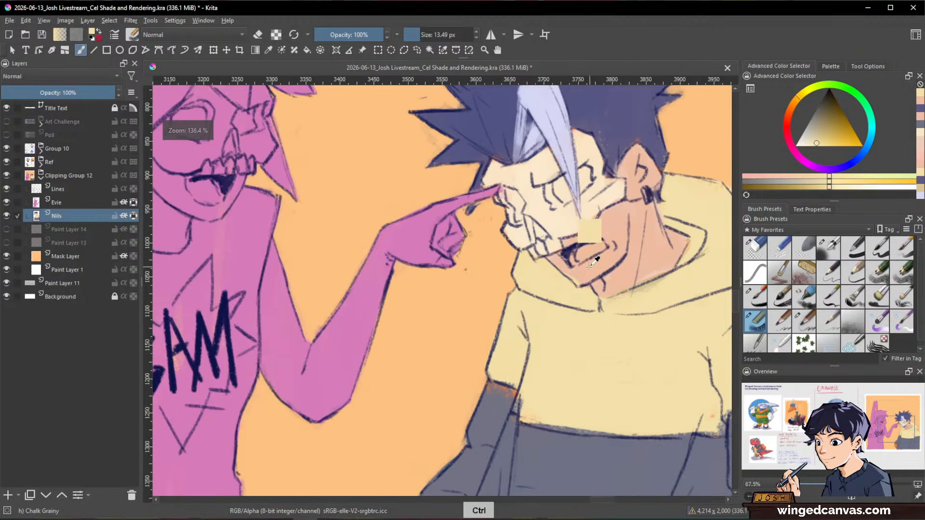
ctrl+click(590, 264)
scroll(625, 289, down, 4)
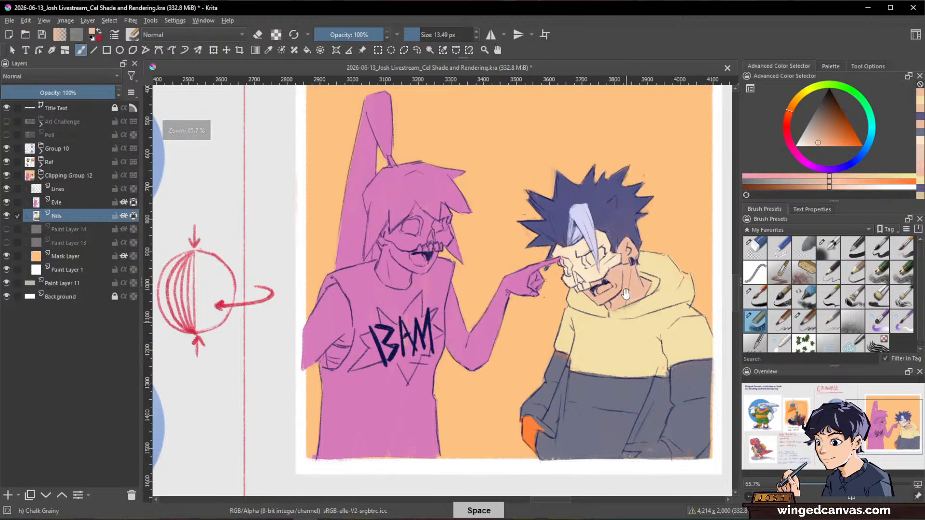
- Fill the skull's eye sockets and nose cavity with the hair's sampled dark blue using a 9.47 px brush
drag(626, 293, 632, 227)
ctrl+click(625, 189)
mouse_move(581, 280)
mouse_down()
mouse_move(559, 291)
mouse_move(567, 301)
mouse_up()
key(space)
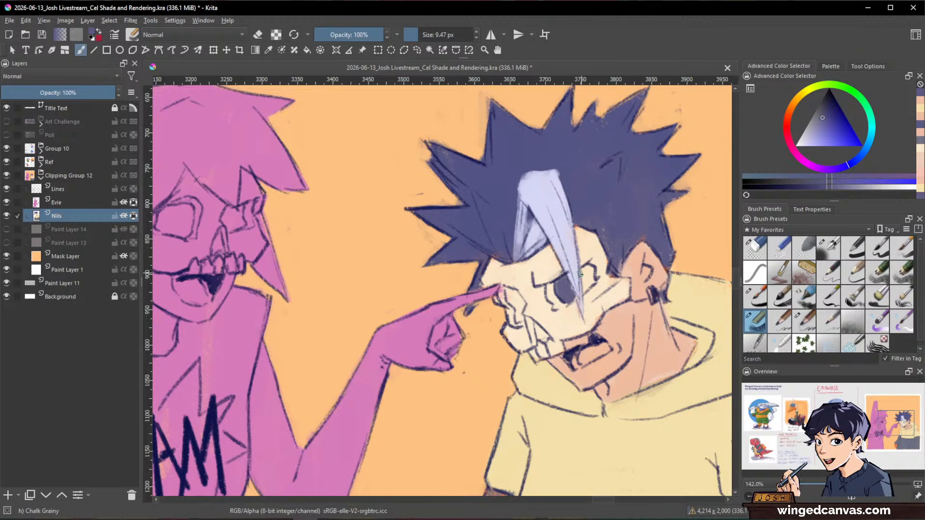
drag(584, 266, 587, 277)
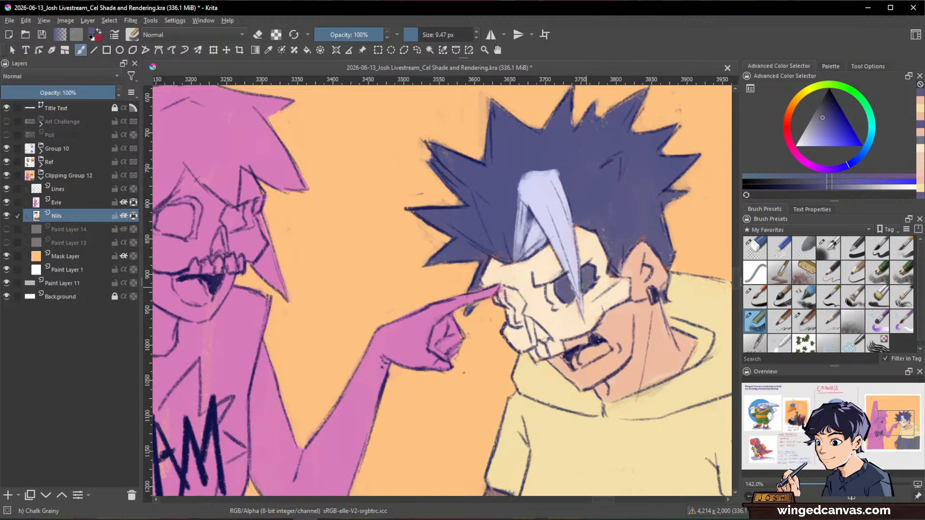
drag(511, 302, 547, 340)
ctrl+click(571, 219)
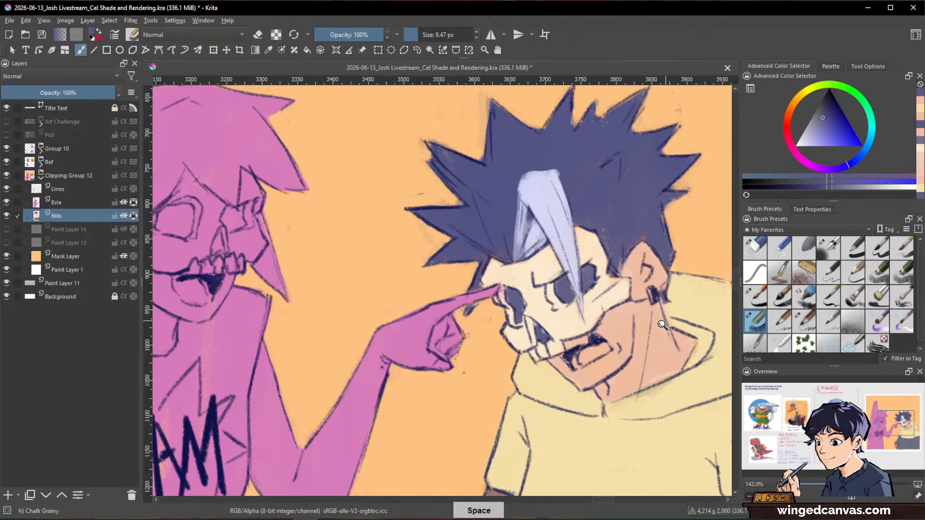
- Paint the pocketed hand beside the hoodie with the sampled skin peach using a 15.54 px brush
drag(659, 323, 584, 390)
drag(615, 354, 634, 311)
ctrl+click(633, 311)
drag(624, 386, 642, 305)
drag(642, 305, 643, 267)
drag(542, 389, 556, 389)
mouse_move(542, 391)
mouse_down()
mouse_move(539, 383)
mouse_move(536, 420)
mouse_up()
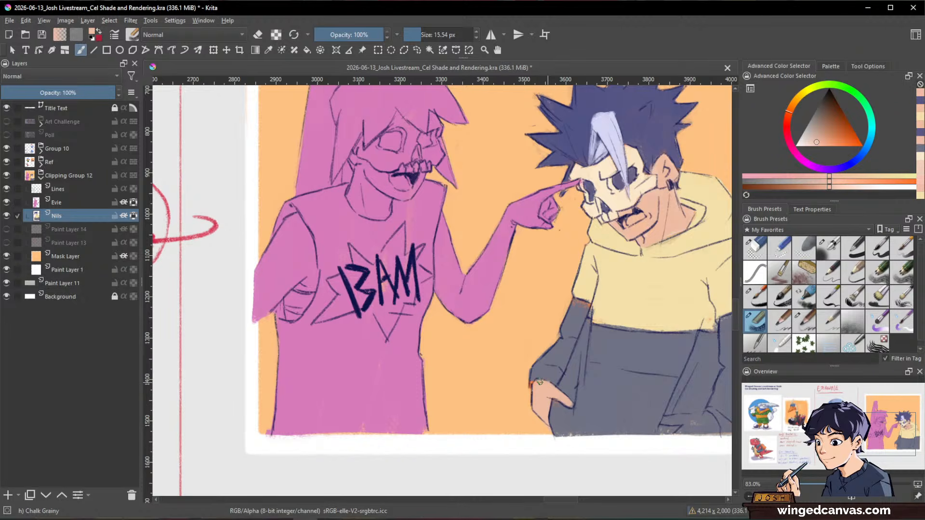
- Clean up the pocketed hand's cuff edge and paint the other hand near the hoodie's hem in skin peach
ctrl+click(533, 371)
ctrl+click(544, 383)
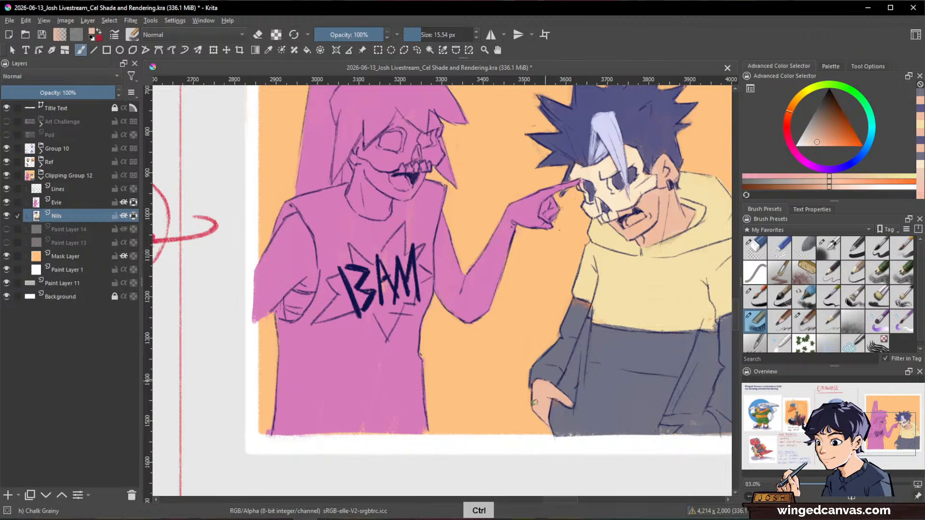
drag(545, 383, 458, 327)
drag(621, 359, 629, 382)
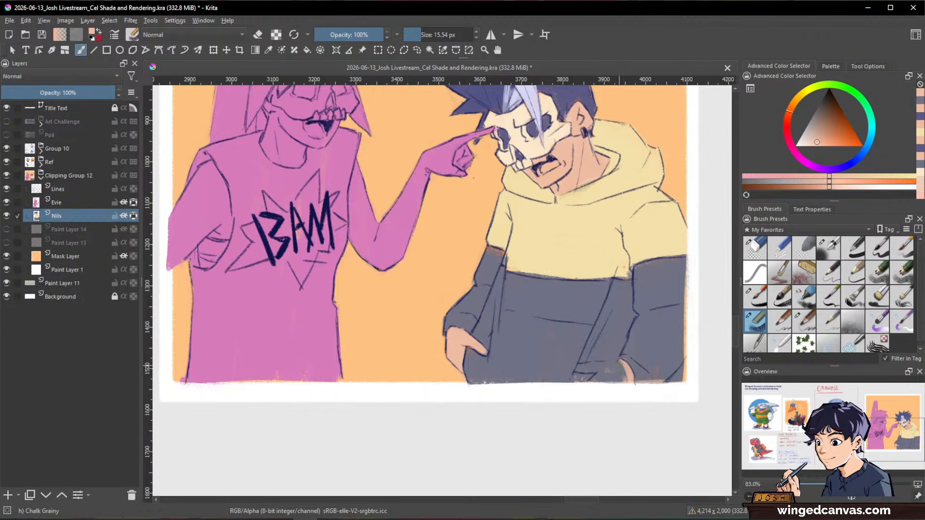
mouse_move(579, 364)
mouse_down()
mouse_move(618, 361)
mouse_move(590, 388)
mouse_move(624, 371)
mouse_move(693, 448)
mouse_up()
- Cover the stray patch at the top of the sleeve's lower section with its sampled slate blue-gray
drag(589, 310, 589, 275)
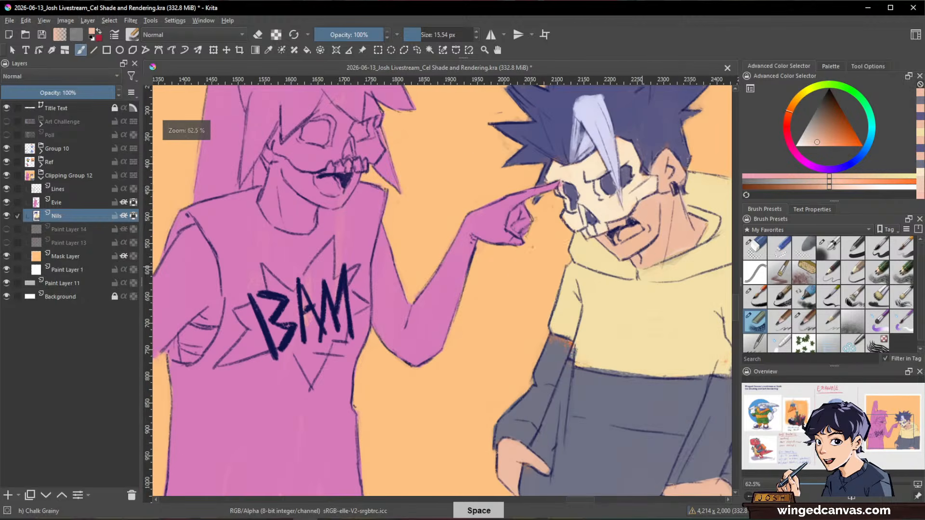
drag(554, 338, 567, 344)
drag(707, 251, 663, 312)
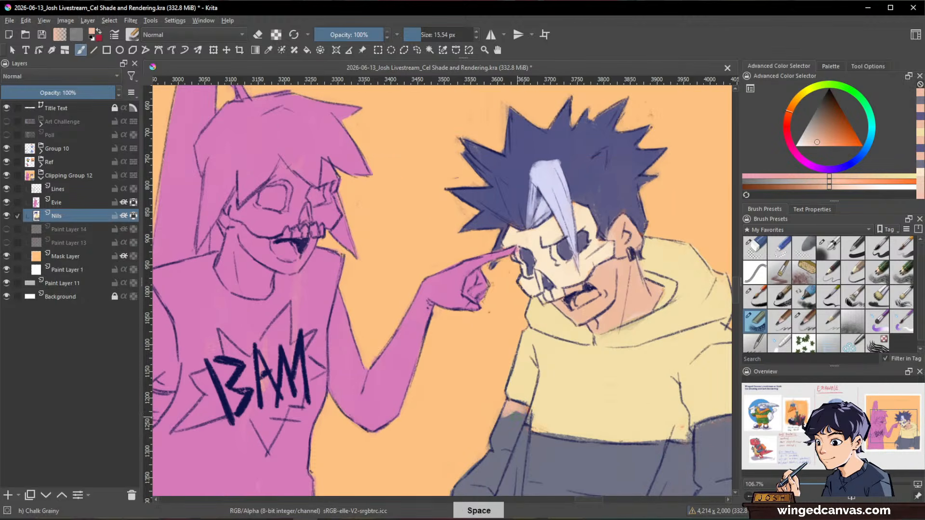
ctrl+click(526, 409)
drag(522, 407, 506, 404)
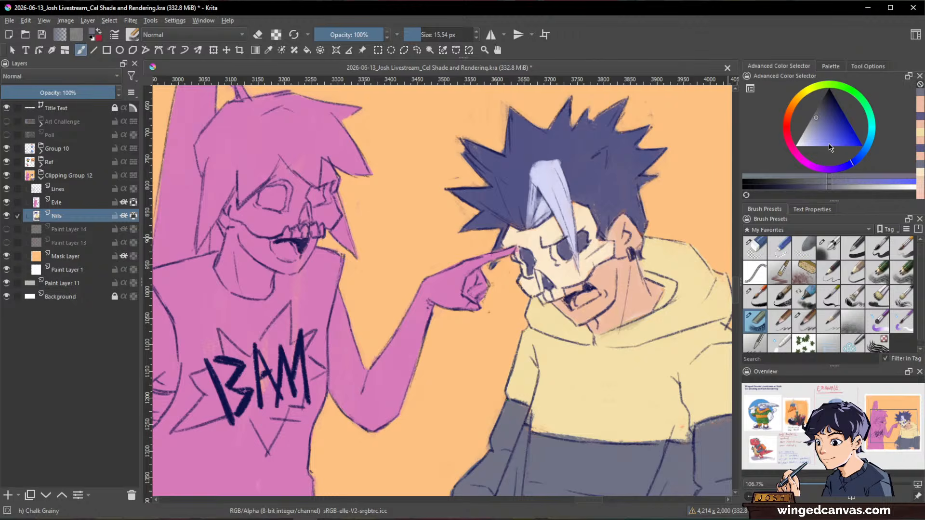
- Mix a saturated red and paint the tongue inside the spiky-haired character's open mouth
click(790, 118)
drag(824, 126, 828, 130)
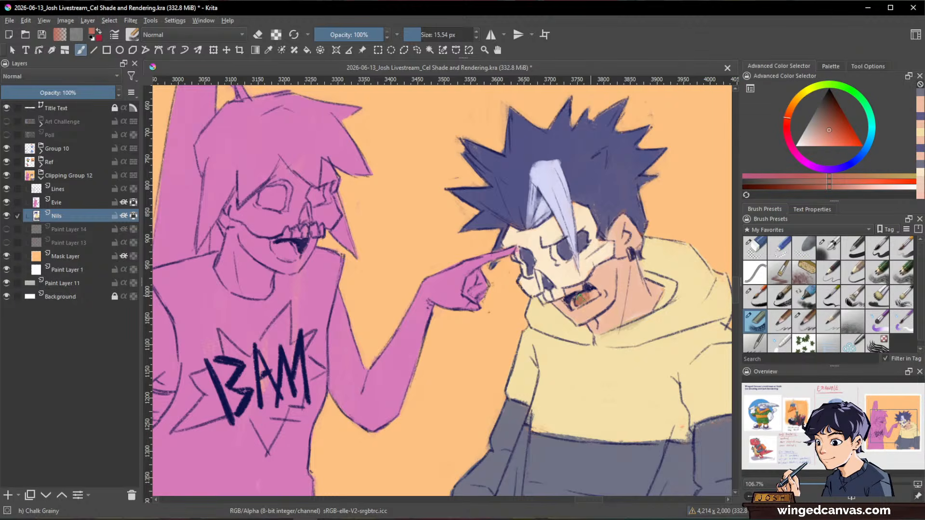
drag(580, 298, 593, 294)
drag(830, 126, 835, 130)
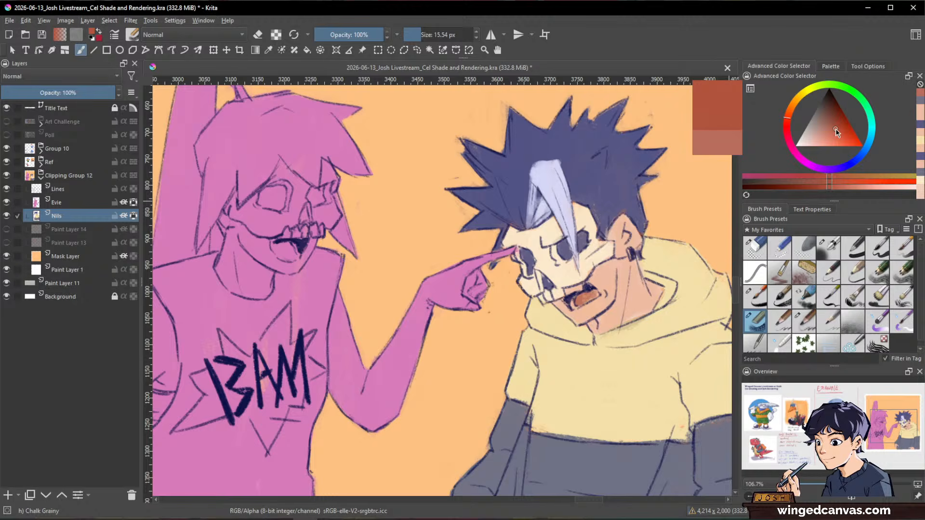
click(790, 125)
mouse_move(593, 294)
mouse_down()
mouse_move(580, 298)
mouse_move(589, 296)
mouse_move(580, 404)
mouse_up()
drag(646, 295, 602, 255)
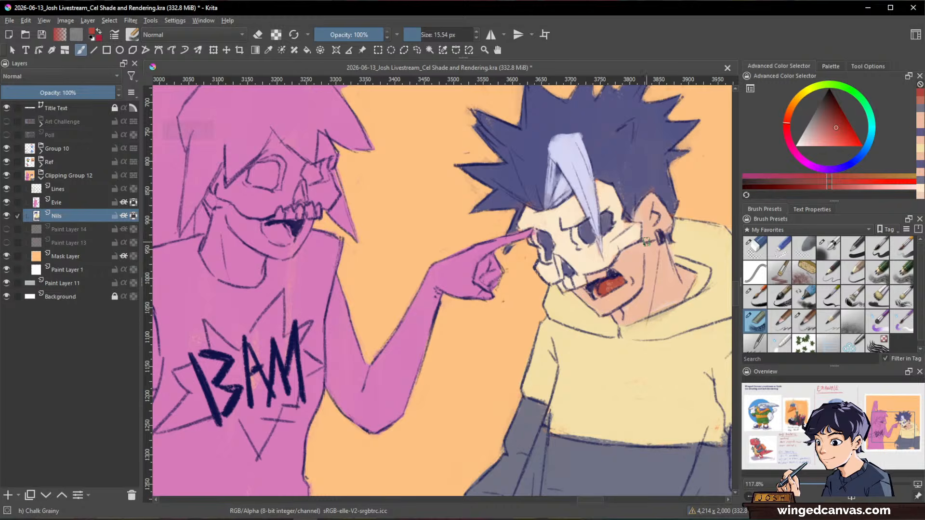
- Touch up the skull's teeth along the upper edge of the mouth with its sampled cream
ctrl+click(601, 270)
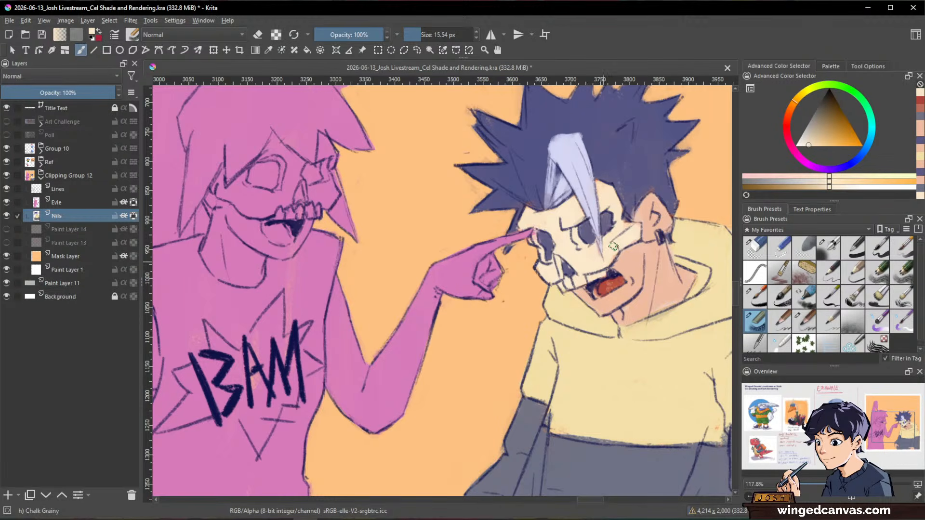
drag(594, 274, 649, 396)
ctrl+click(633, 264)
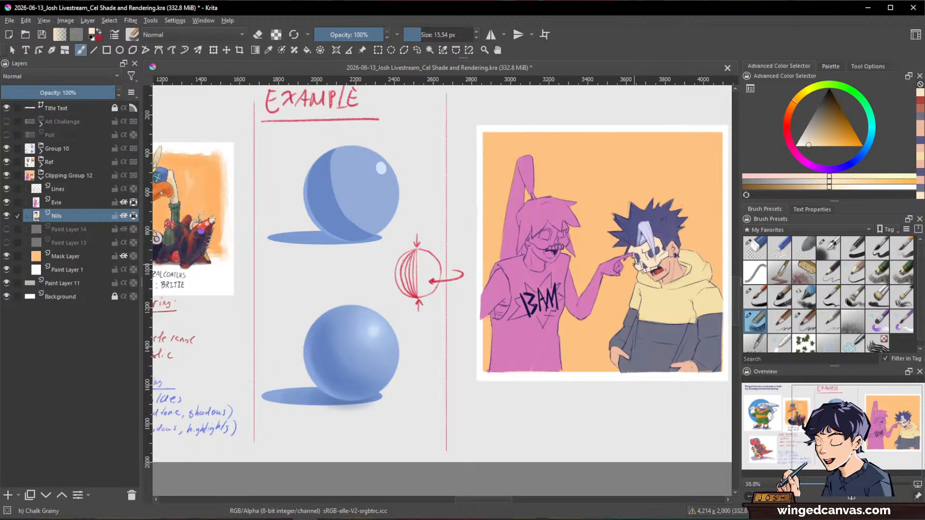
- Mix a dark blue-gray and block in the BAM shirt's lower body on the Evie layer with a 40.85 px brush
drag(650, 281, 660, 246)
ctrl+click(670, 197)
click(821, 114)
drag(823, 116, 821, 109)
click(86, 203)
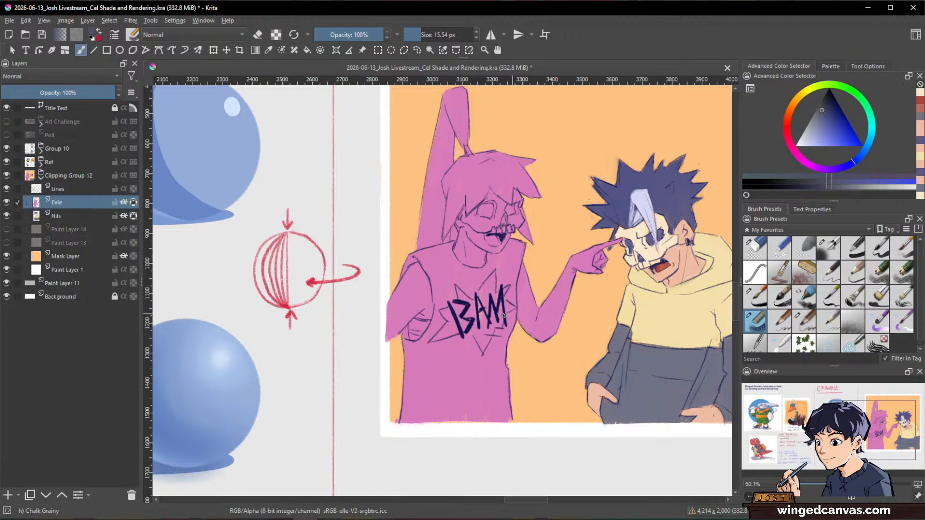
drag(503, 316, 515, 316)
mouse_move(473, 289)
mouse_down()
mouse_move(411, 396)
mouse_move(419, 353)
mouse_move(398, 343)
mouse_move(402, 326)
mouse_move(407, 387)
mouse_move(406, 352)
mouse_move(430, 337)
mouse_move(395, 400)
mouse_move(422, 401)
mouse_move(456, 431)
mouse_move(503, 276)
mouse_move(491, 337)
mouse_move(501, 294)
mouse_move(503, 425)
mouse_move(515, 395)
mouse_up()
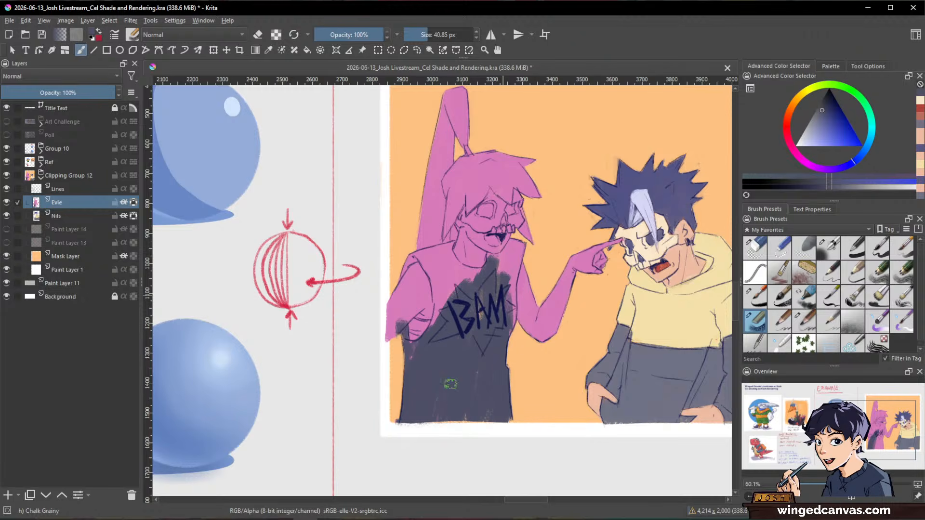
- Fill the rest of the BAM shirt in dark blue-gray, covering the hem, shoulders, collar and chest
drag(450, 383, 472, 413)
key(ctrl+space)
drag(494, 300, 494, 286)
drag(416, 250, 436, 307)
mouse_move(430, 264)
mouse_down()
mouse_move(425, 340)
mouse_move(425, 269)
mouse_move(384, 251)
mouse_move(385, 244)
mouse_move(431, 231)
mouse_move(444, 263)
mouse_move(436, 273)
mouse_up()
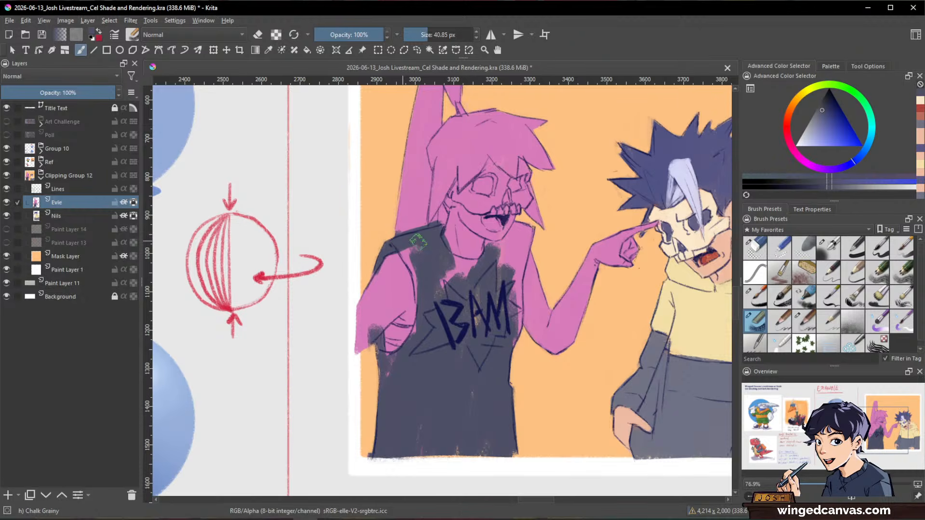
mouse_move(418, 241)
mouse_down()
mouse_move(397, 243)
mouse_move(425, 292)
mouse_up()
mouse_move(420, 242)
mouse_down()
mouse_move(441, 264)
mouse_move(470, 268)
mouse_move(489, 246)
mouse_move(522, 234)
mouse_move(506, 297)
mouse_move(515, 258)
mouse_up()
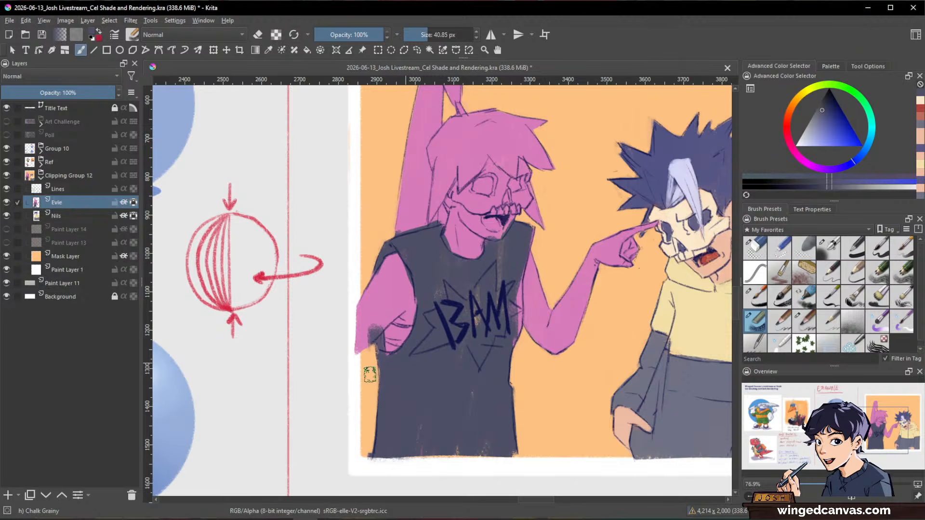
drag(516, 286, 511, 309)
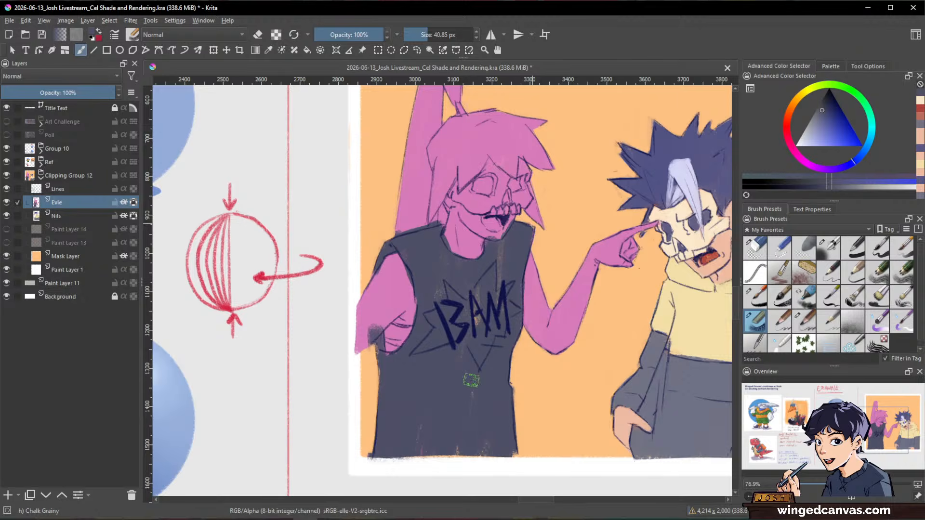
- Mix a peach slightly deeper than the other character's skin and block in the ponytailed character's bent arm
ctrl+click(720, 250)
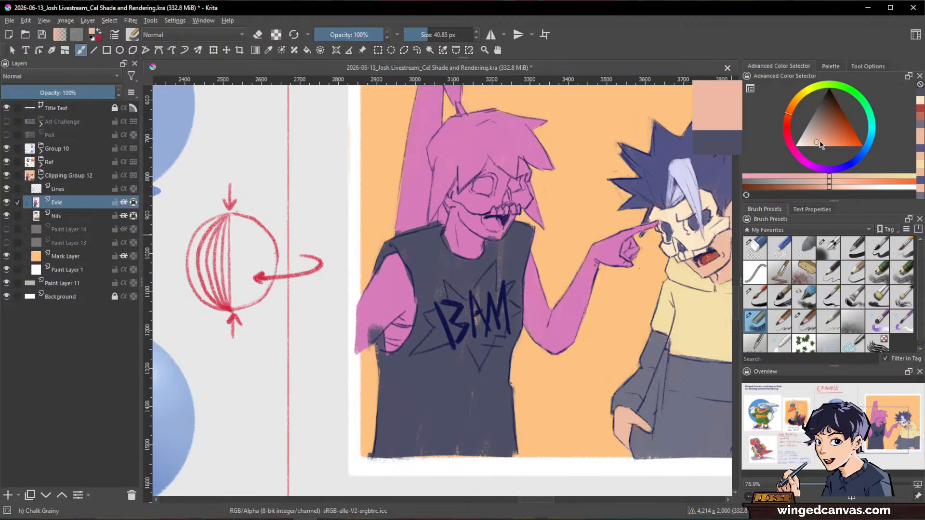
drag(819, 143, 827, 144)
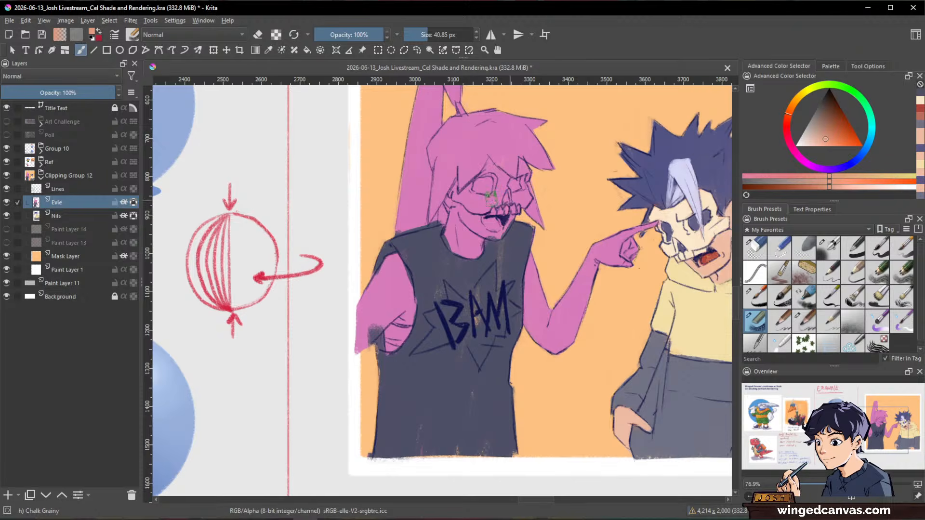
mouse_move(375, 288)
mouse_down()
mouse_move(368, 332)
mouse_move(387, 299)
mouse_move(381, 332)
mouse_up()
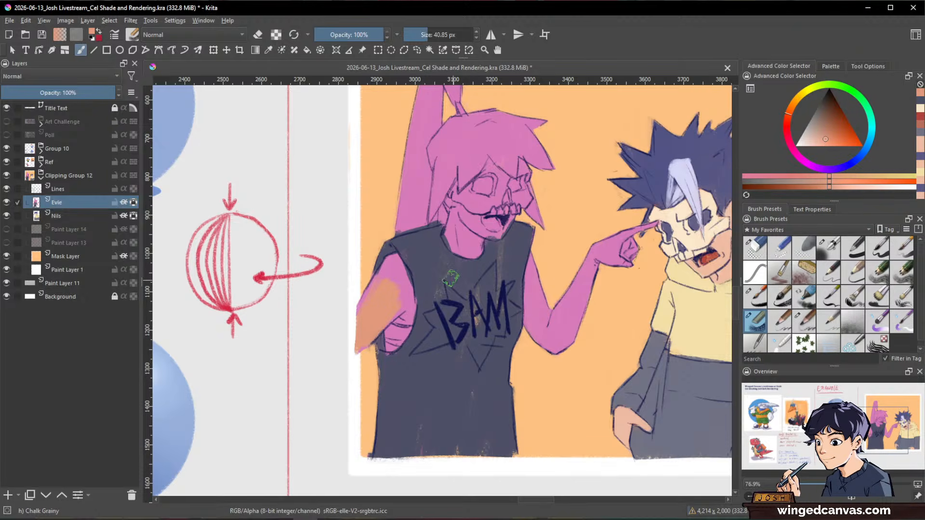
click(821, 141)
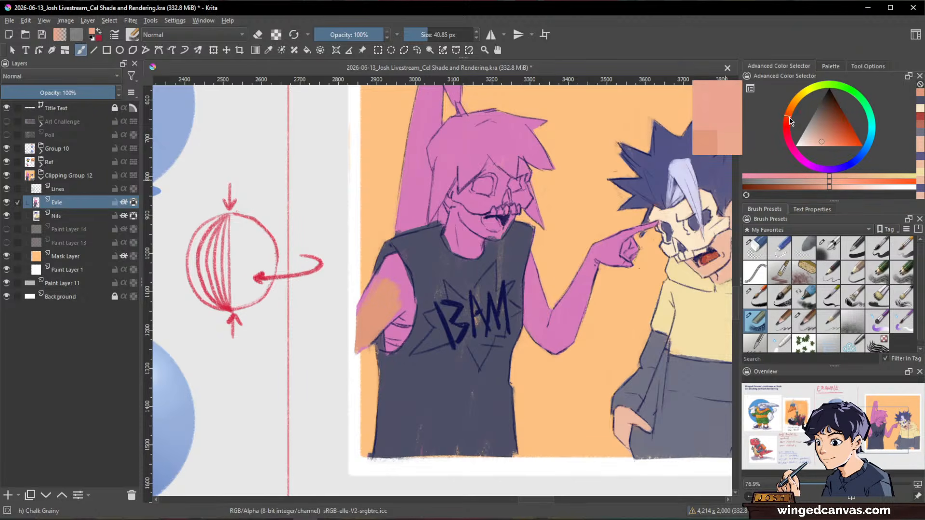
mouse_move(396, 284)
mouse_down()
mouse_move(350, 348)
mouse_move(389, 272)
mouse_move(381, 297)
mouse_up()
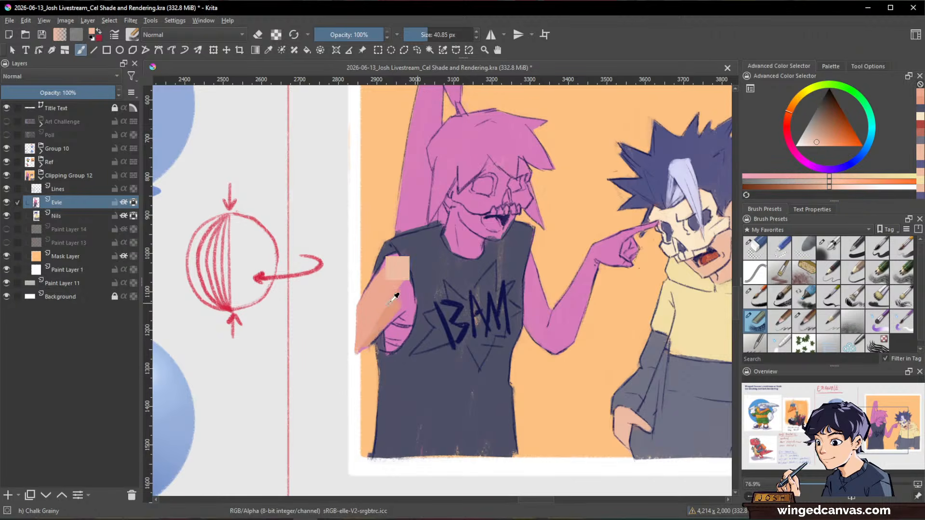
- Fill the bent arm's inner side up to the shirt's armhole with the deeper peach using a 32.10 px brush
mouse_move(394, 273)
shift+mouse_down()
mouse_move(388, 264)
mouse_move(371, 298)
shift+mouse_up()
drag(397, 258, 397, 316)
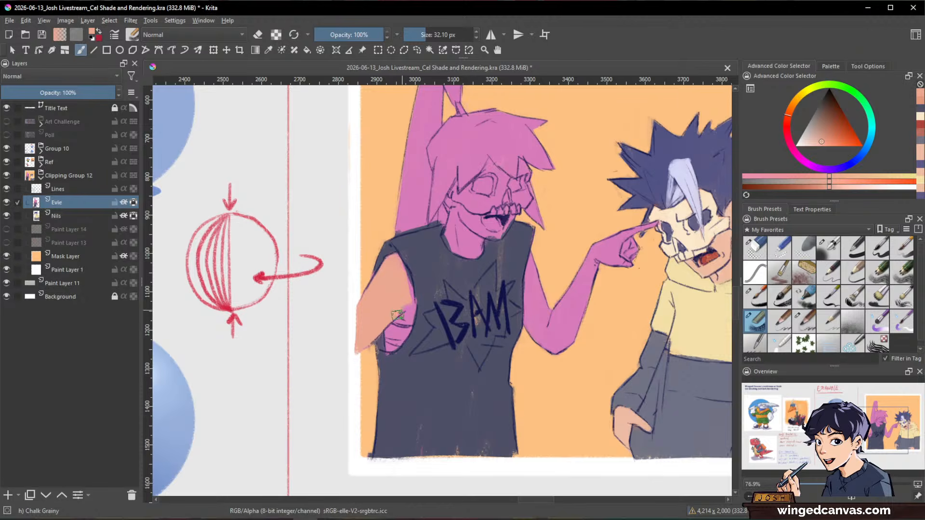
drag(401, 267, 410, 298)
drag(398, 263, 405, 282)
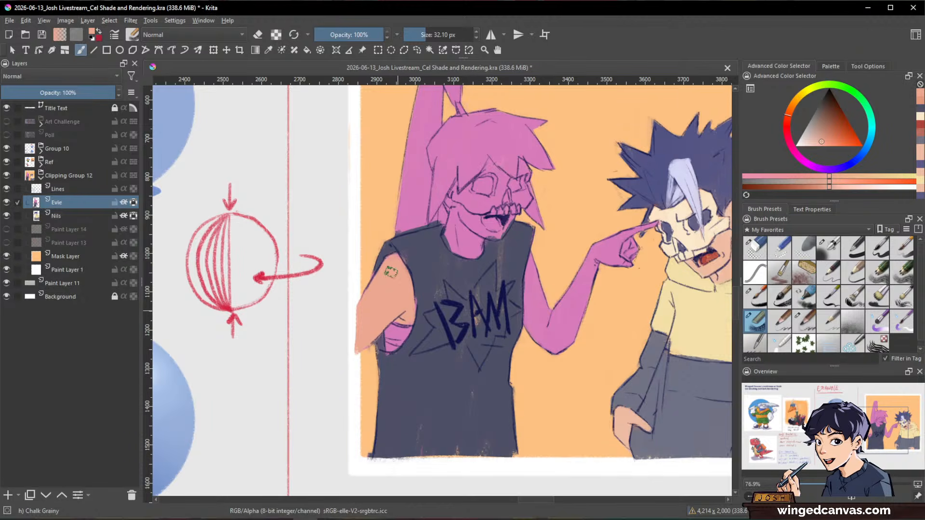
- Fill the ponytailed character's pointing arm and hand with the deeper peach using the 32.10 px brush
mouse_move(535, 250)
mouse_down()
mouse_move(602, 244)
mouse_move(542, 261)
mouse_move(531, 338)
mouse_up()
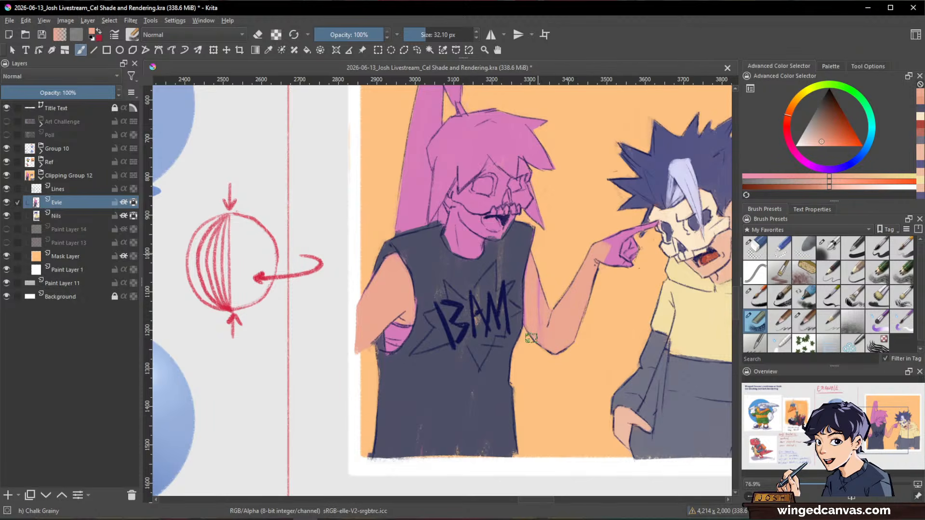
drag(568, 280, 520, 348)
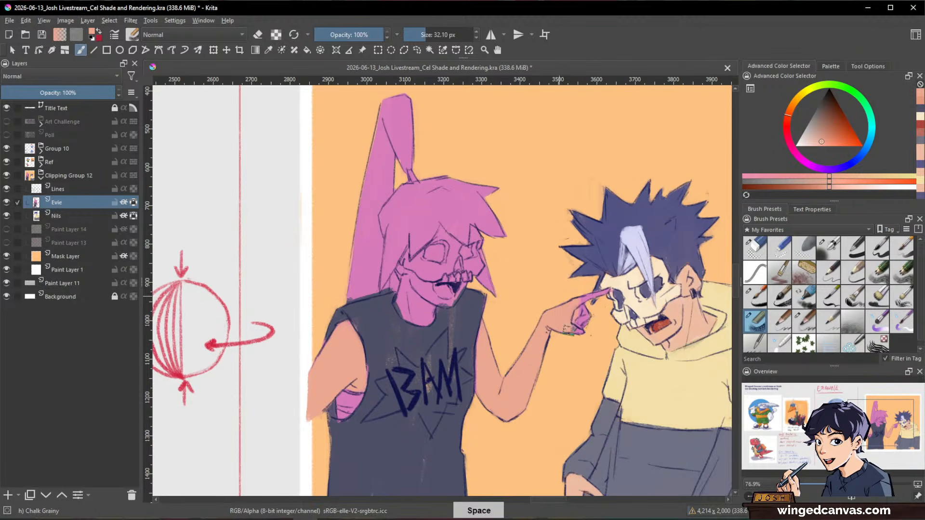
drag(609, 288, 604, 295)
drag(644, 347, 643, 388)
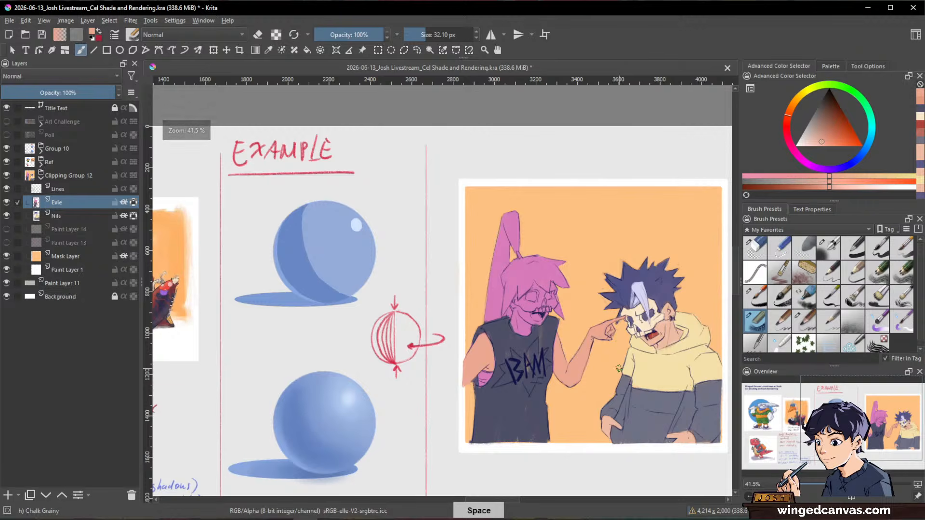
- Fill the Mask Layer's background behind both characters with a light periwinkle blue using the Fill tool
click(58, 262)
drag(362, 295, 212, 261)
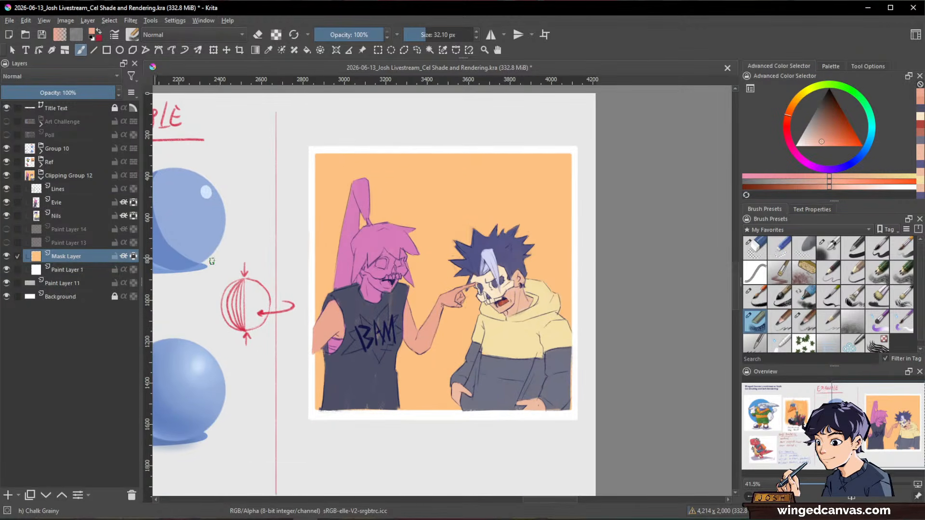
click(307, 50)
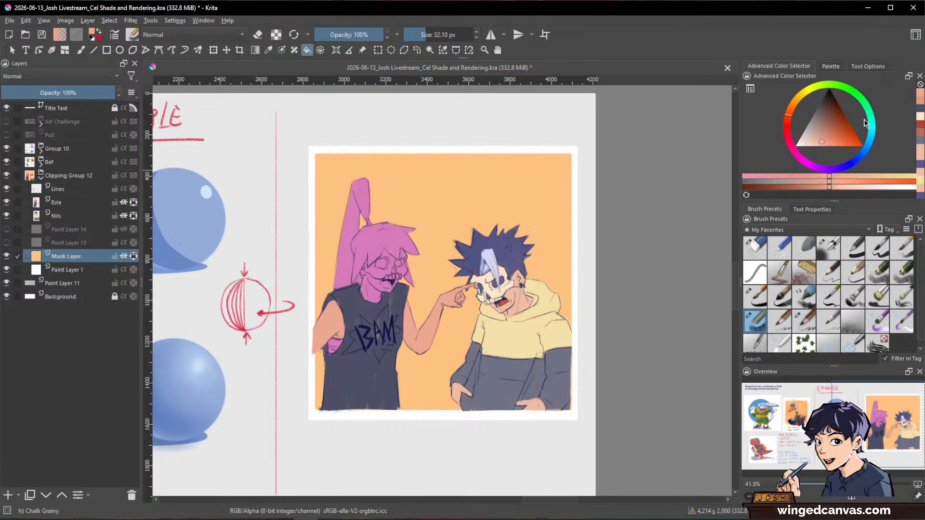
click(863, 152)
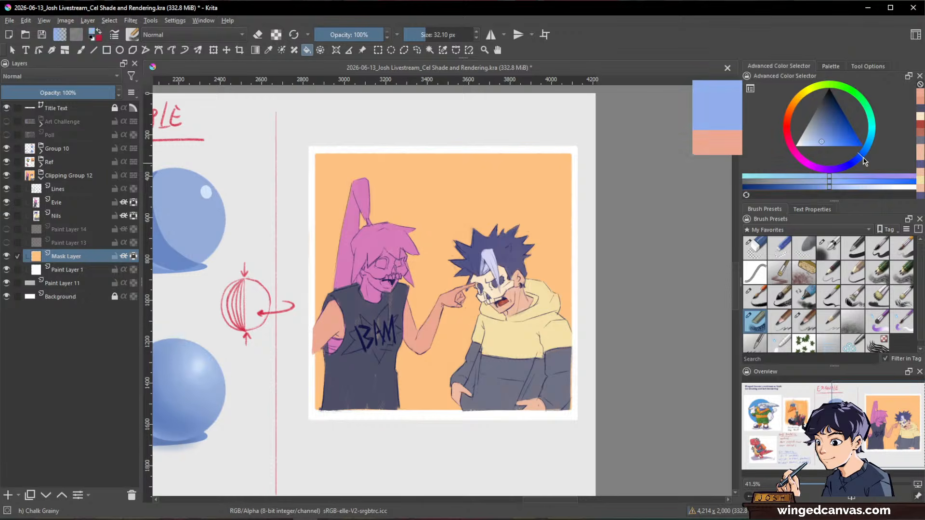
click(471, 184)
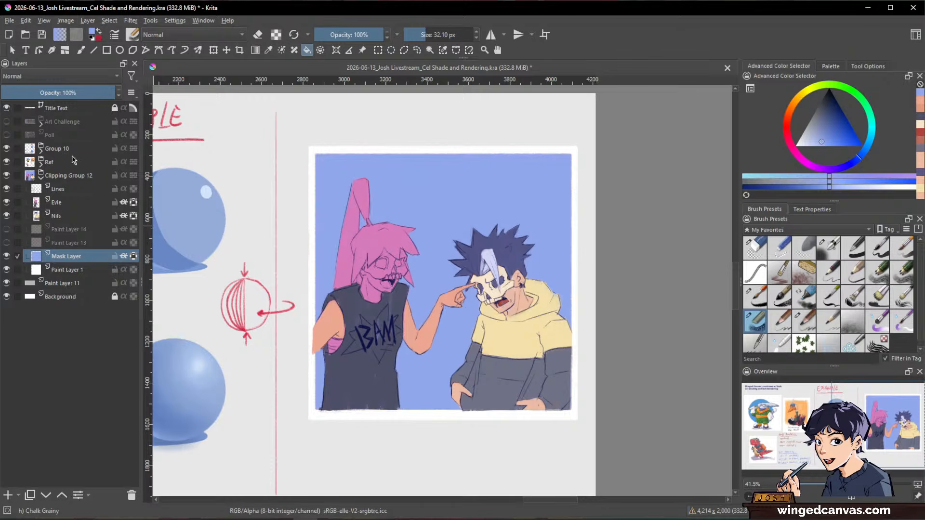
- Return to the Evie layer, sample the arm's peach and paint the neck, ear and jaw with an 18.53 px brush
click(73, 205)
scroll(404, 325, up, 4)
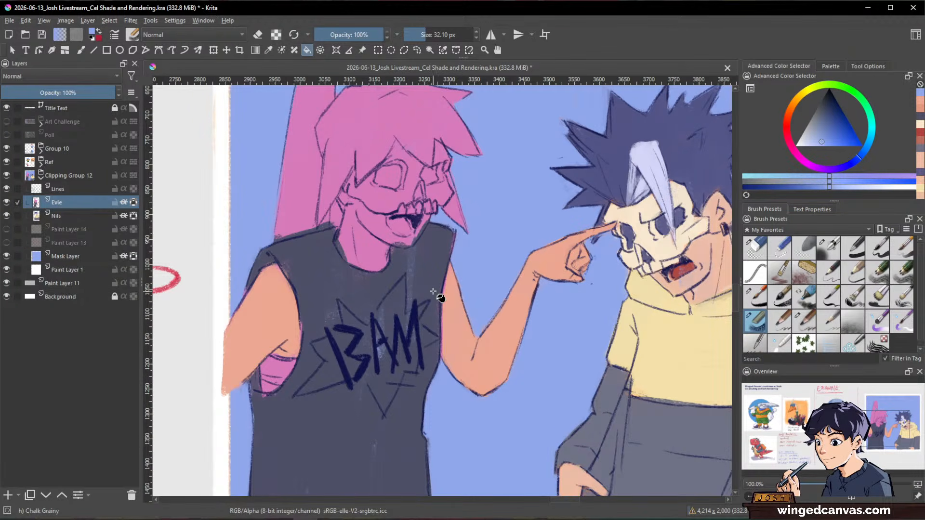
key(b)
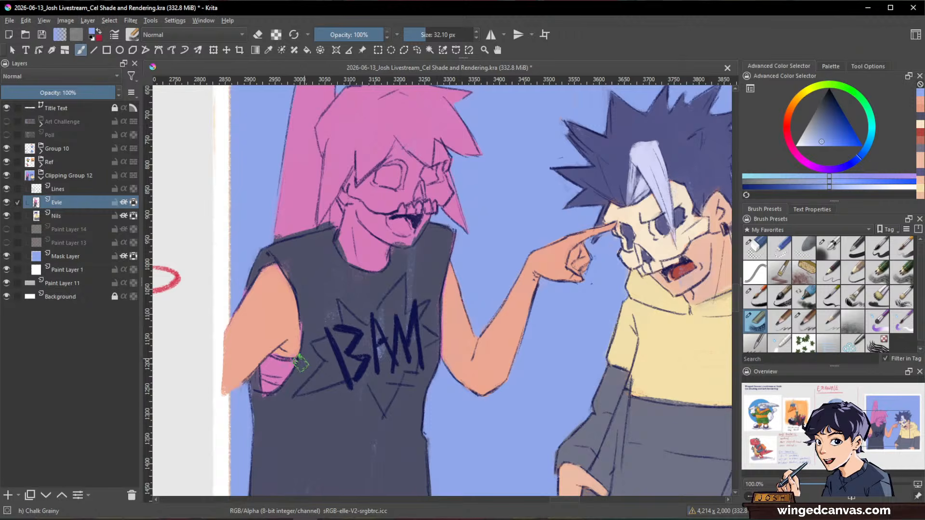
drag(588, 331, 588, 347)
ctrl+click(557, 313)
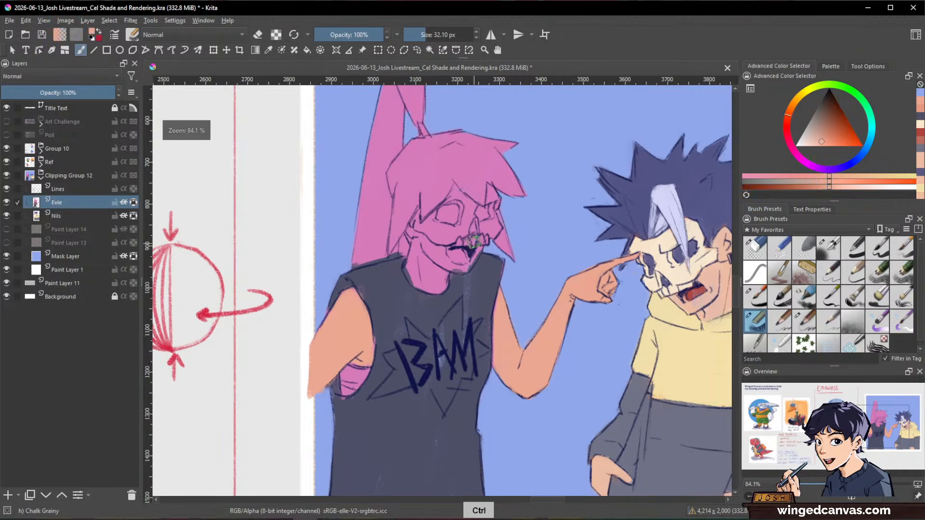
drag(465, 247, 465, 210)
mouse_move(415, 276)
mouse_down()
mouse_move(403, 276)
mouse_move(393, 231)
mouse_move(382, 283)
mouse_move(391, 307)
mouse_move(401, 236)
mouse_move(415, 309)
mouse_move(410, 243)
mouse_move(397, 295)
mouse_move(432, 255)
mouse_move(485, 247)
mouse_move(469, 276)
mouse_up()
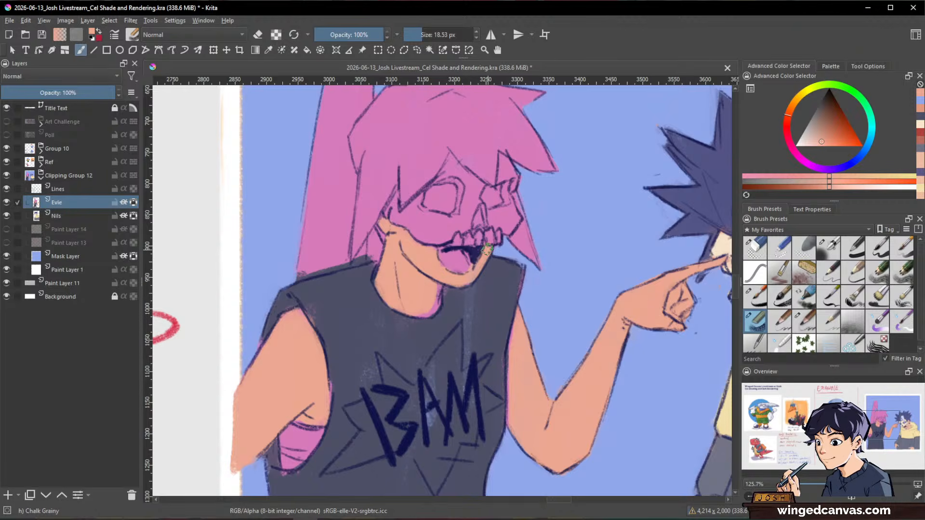
- Paint the ponytailed character's tongue in the red sampled from the other character's mouth and touch up the surrounding mouth area
drag(465, 254, 435, 299)
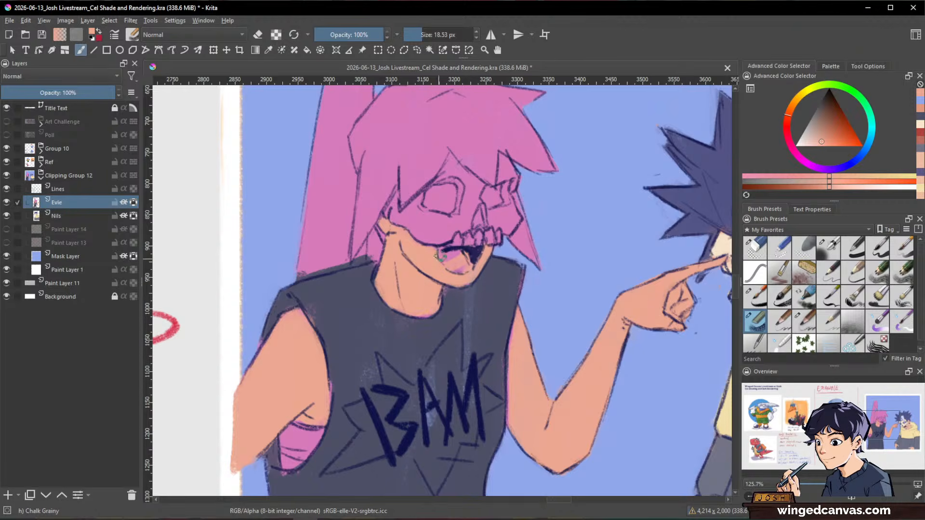
drag(571, 251, 573, 376)
mouse_move(664, 356)
mouse_down()
mouse_move(541, 345)
mouse_move(569, 270)
mouse_up()
ctrl+click(605, 307)
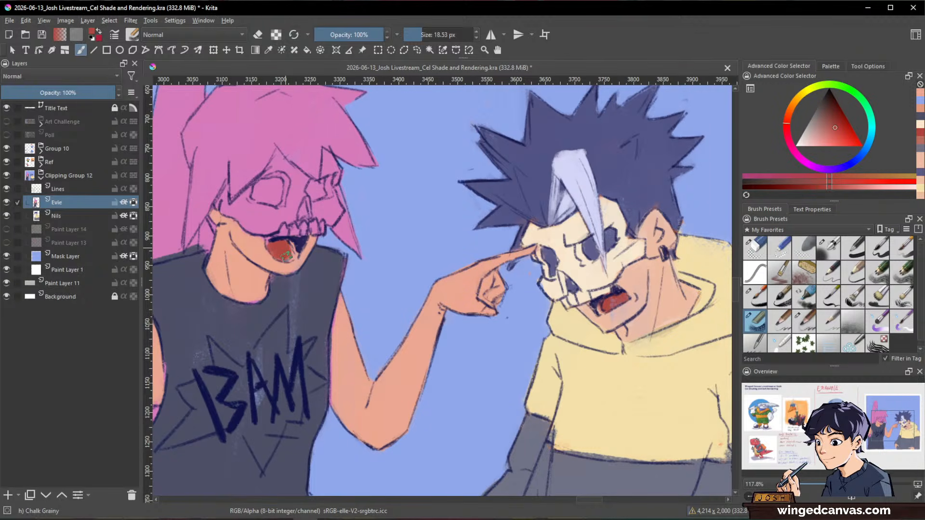
ctrl+click(295, 241)
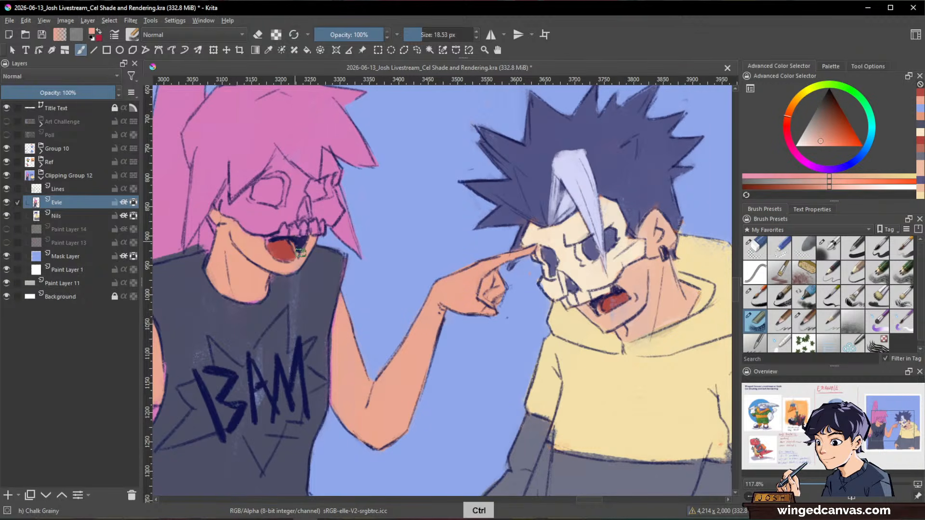
ctrl+click(287, 252)
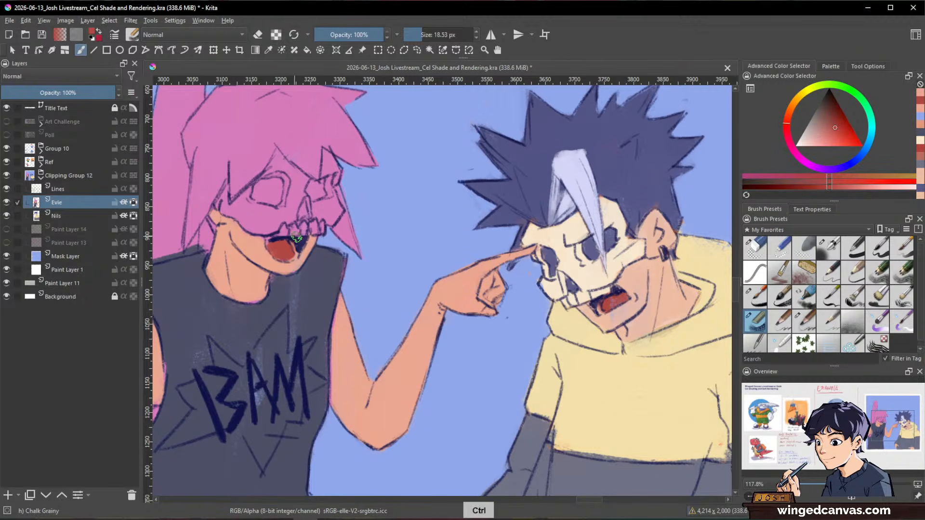
- Sample cream from the other character's skull mask and block in the ponytailed character's mask around the nearer eye socket
ctrl+click(552, 233)
drag(408, 270, 529, 323)
drag(414, 226, 409, 274)
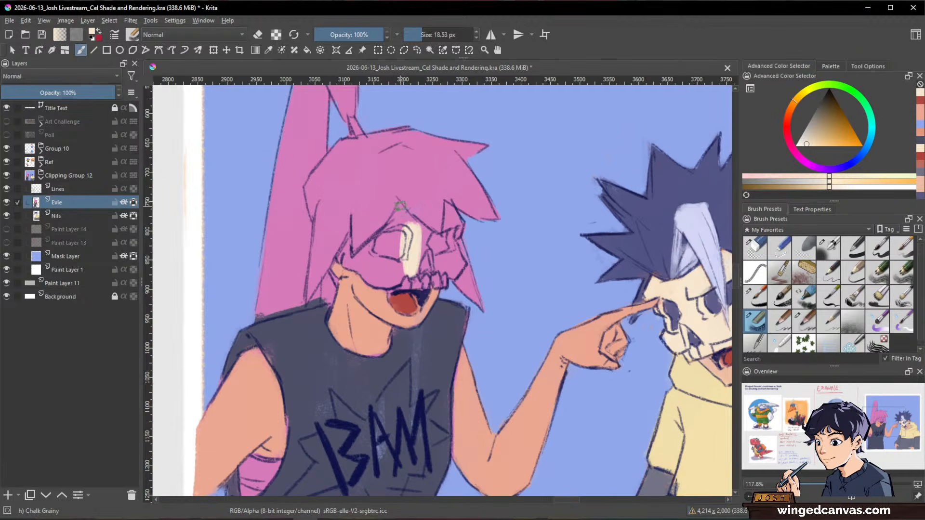
mouse_move(400, 206)
mouse_down()
mouse_move(373, 250)
mouse_move(392, 268)
mouse_move(391, 260)
mouse_move(392, 275)
mouse_up()
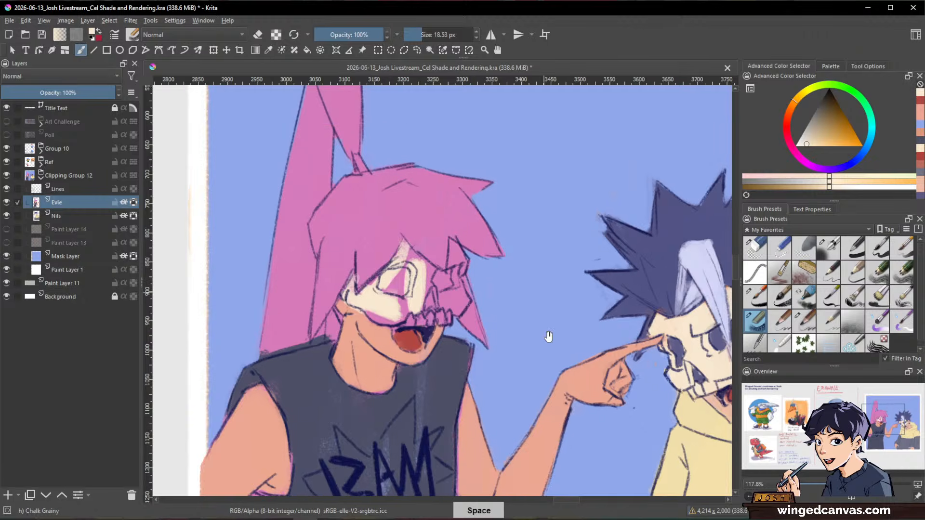
mouse_move(409, 241)
mouse_down()
mouse_move(431, 284)
mouse_move(402, 270)
mouse_move(389, 278)
mouse_up()
- Clean up the mask's edge beside the ear and fill its cheek, teeth and far eye area with cream
ctrl+click(349, 304)
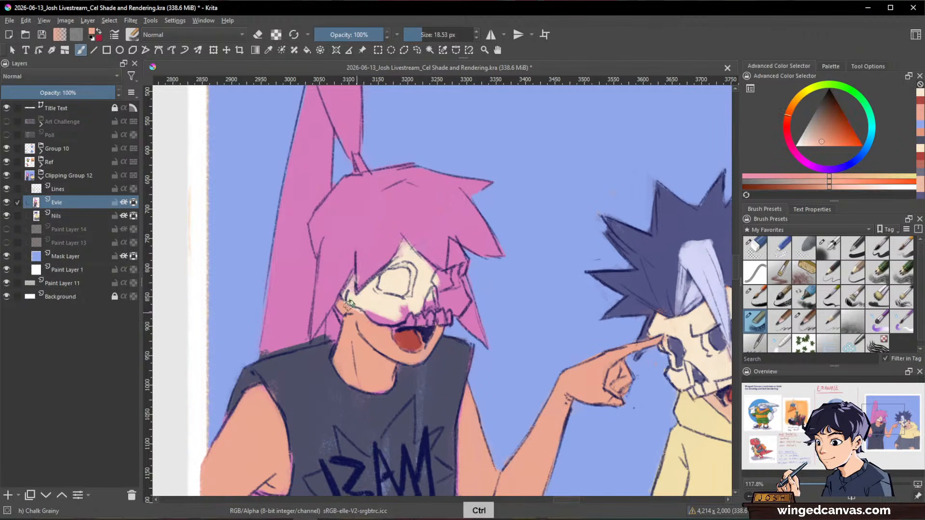
ctrl+click(363, 294)
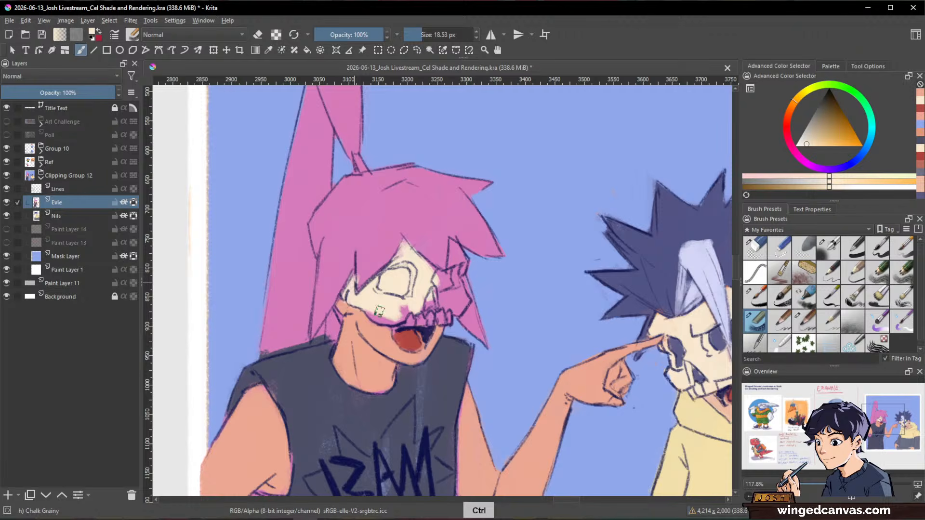
mouse_move(379, 310)
mouse_down()
mouse_move(431, 306)
mouse_move(457, 263)
mouse_move(452, 289)
mouse_move(436, 270)
mouse_move(454, 241)
mouse_move(459, 296)
mouse_move(439, 282)
mouse_move(443, 319)
mouse_up()
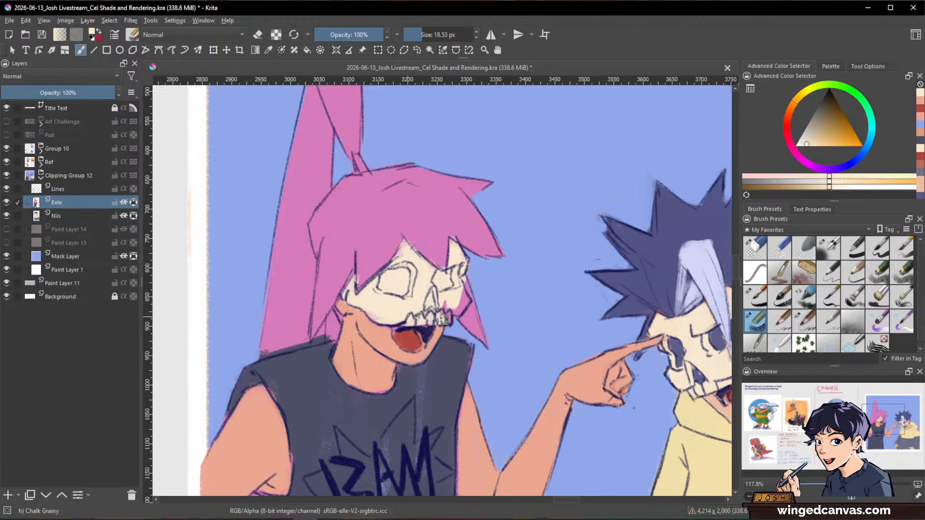
drag(460, 282, 460, 304)
ctrl+click(399, 331)
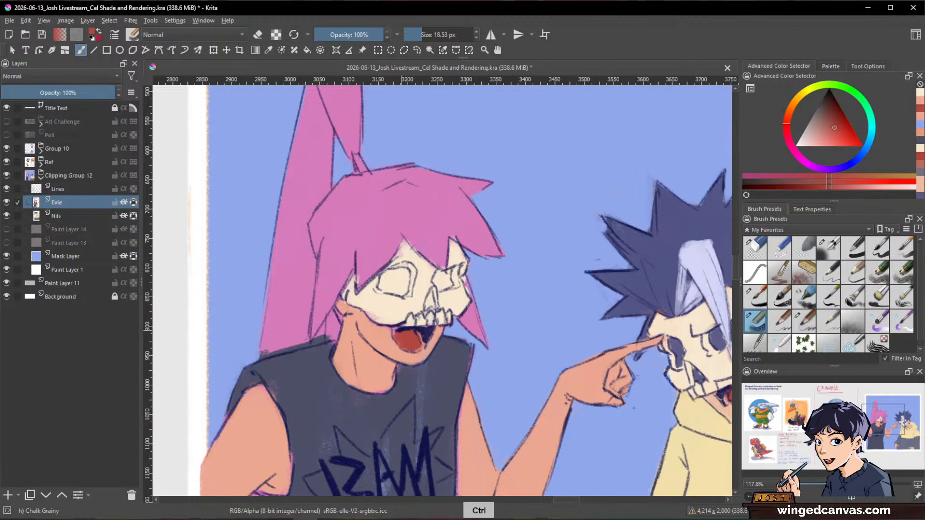
- Mix a muted purple from the other character's hair color and block in the ponytail with a 51.25 px brush
drag(531, 279, 544, 361)
drag(546, 354, 580, 292)
ctrl+click(649, 212)
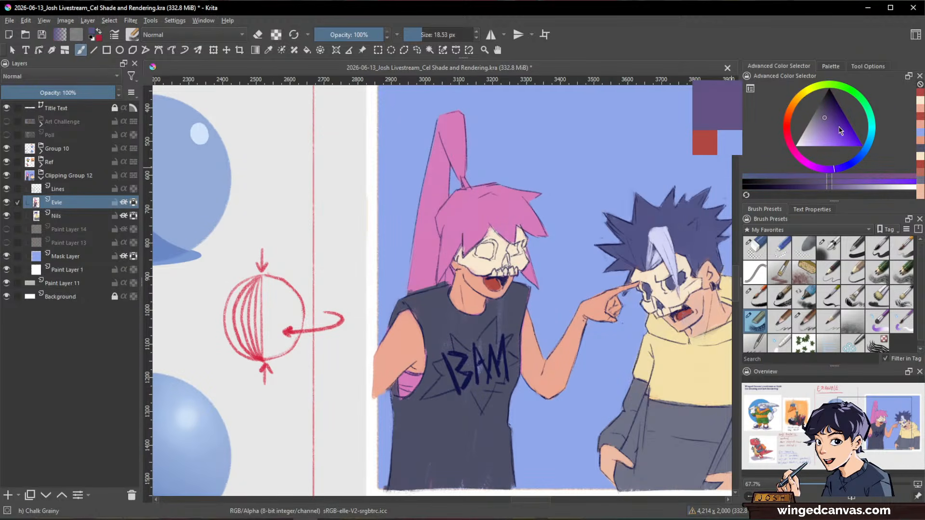
drag(825, 119, 826, 124)
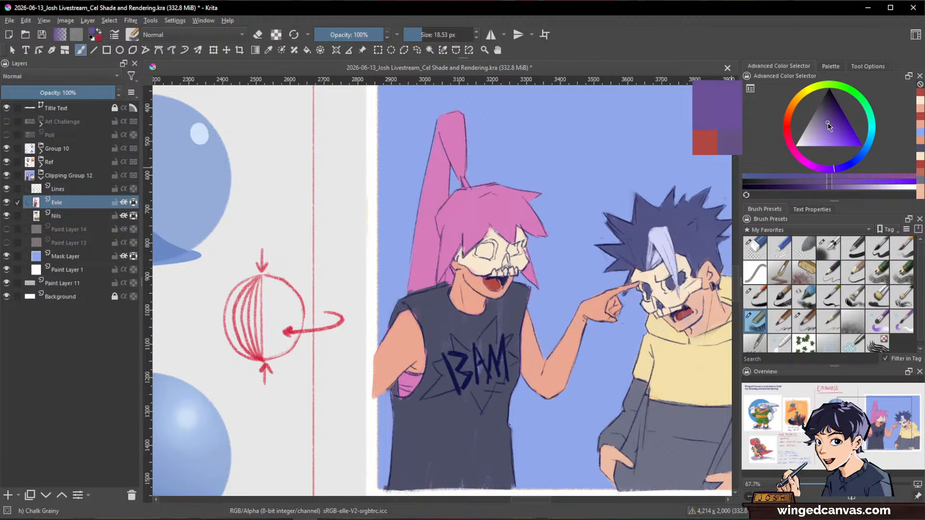
mouse_move(459, 107)
mouse_down()
mouse_move(476, 108)
mouse_move(456, 140)
mouse_move(459, 154)
mouse_up()
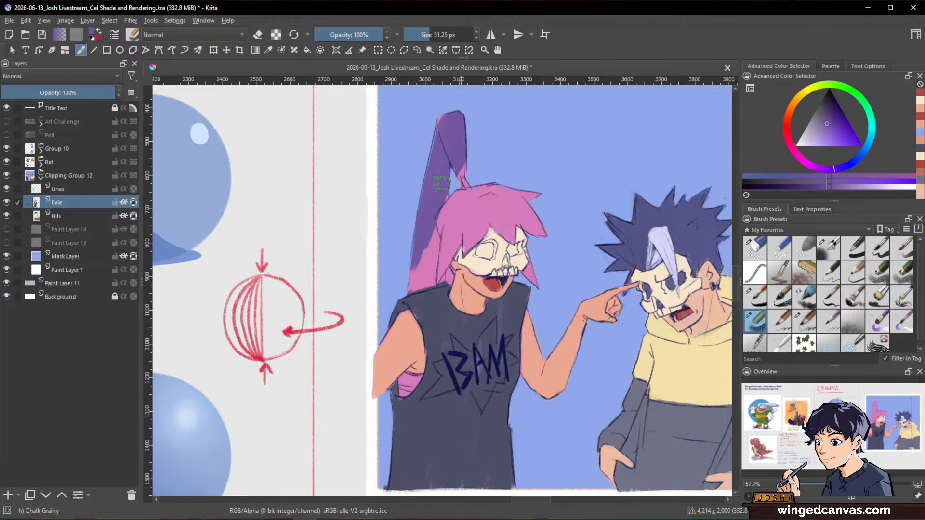
- Repaint the pink-haired character's ponytail on the Evie layer in a muted reddish purple
click(830, 129)
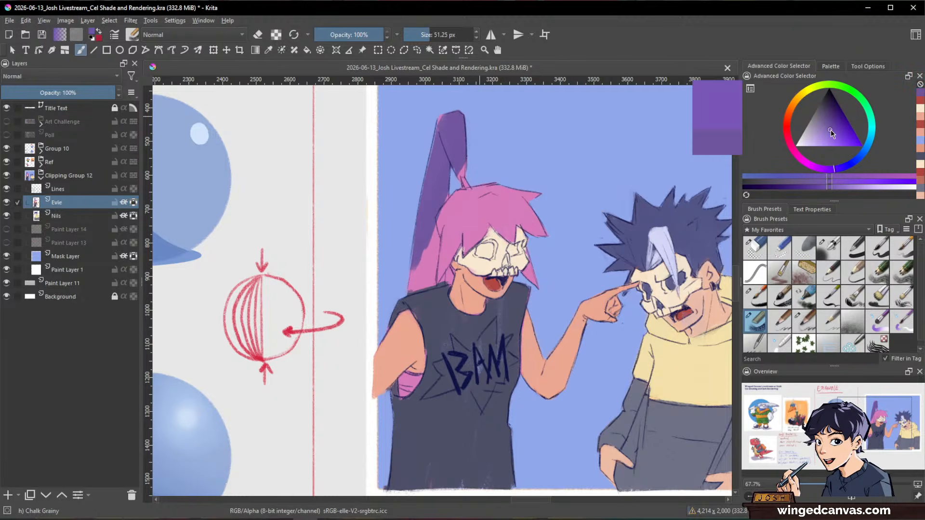
click(819, 169)
drag(451, 146, 430, 214)
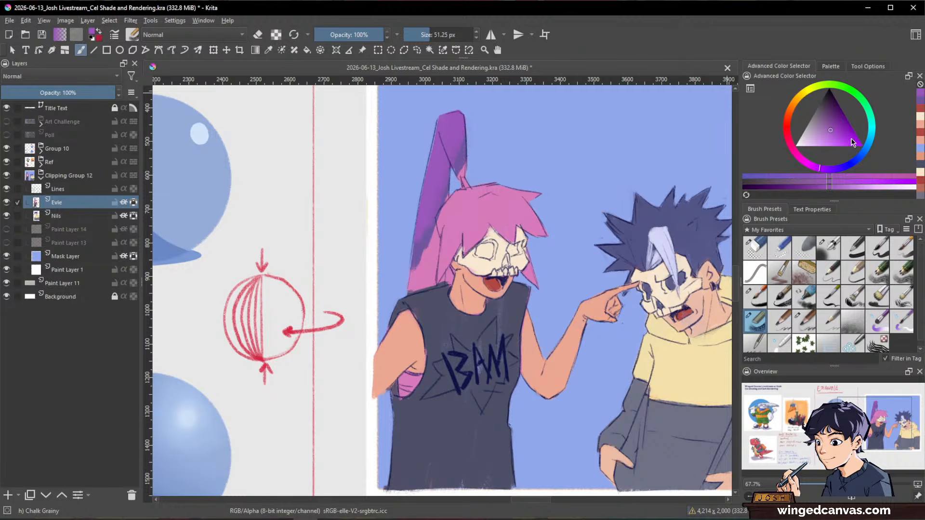
drag(827, 166, 823, 171)
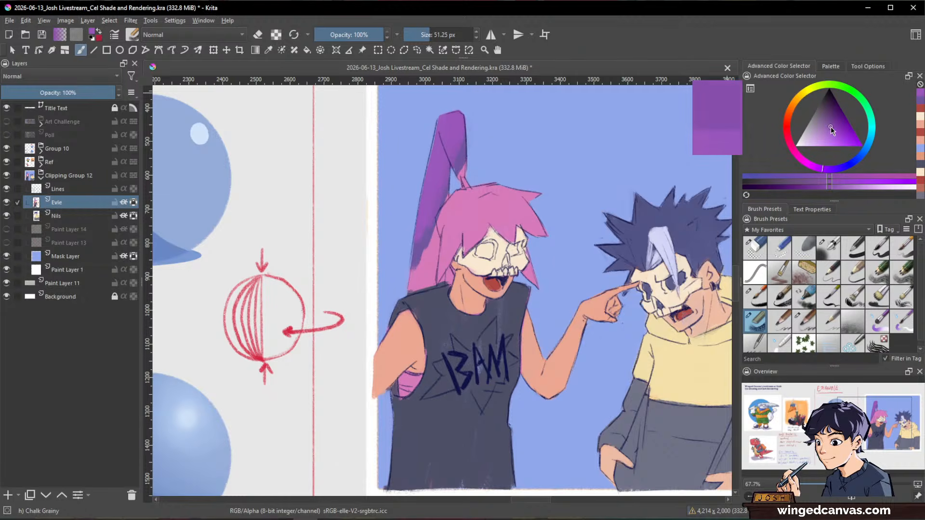
drag(830, 126, 827, 122)
mouse_move(442, 178)
mouse_down()
mouse_move(416, 233)
mouse_move(426, 179)
mouse_move(447, 167)
mouse_up()
- Paint the crown, fringe and strand beside the skull mask in the same muted purple as the ponytail
mouse_move(558, 167)
mouse_down()
mouse_move(502, 175)
mouse_move(512, 182)
mouse_up()
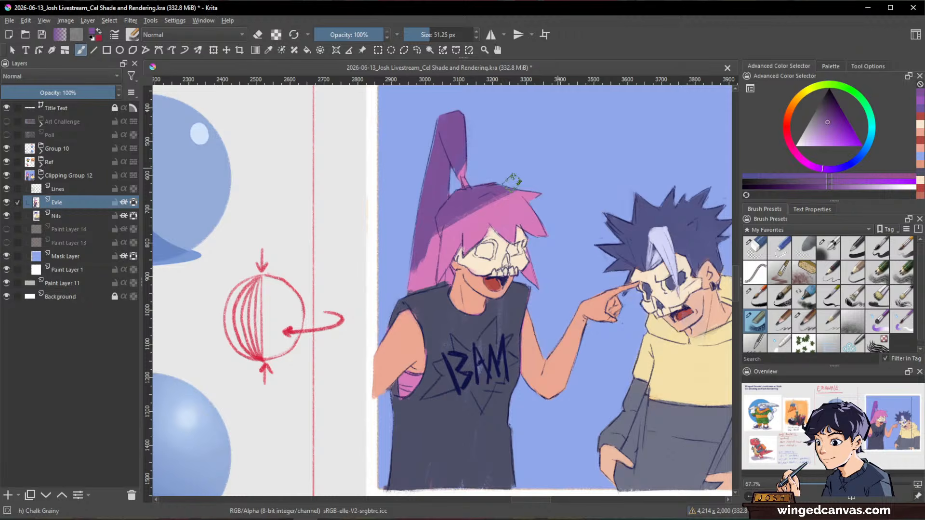
mouse_move(426, 241)
mouse_down()
mouse_move(461, 204)
mouse_move(509, 185)
mouse_move(469, 225)
mouse_move(524, 205)
mouse_up()
drag(540, 279, 531, 269)
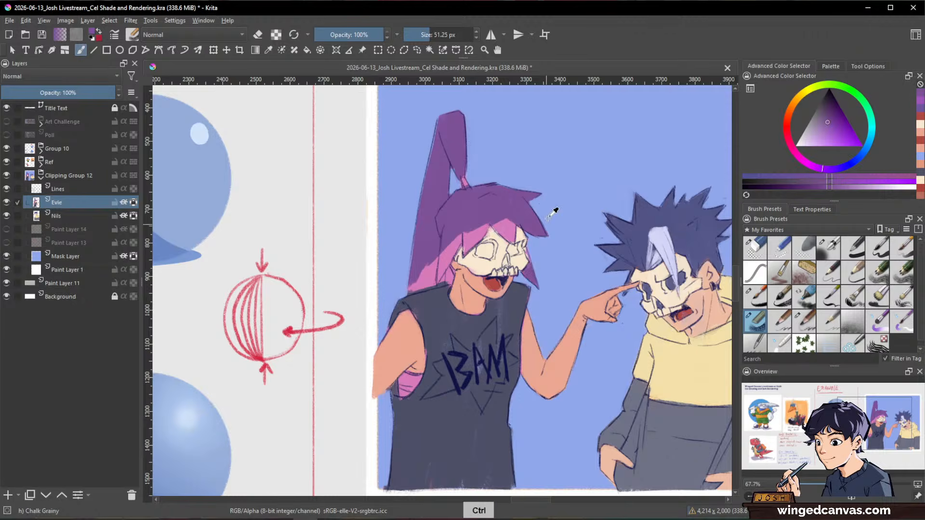
drag(556, 235, 556, 193)
mouse_move(530, 275)
mouse_down()
mouse_move(505, 277)
mouse_move(500, 264)
mouse_up()
mouse_move(426, 206)
mouse_down()
mouse_move(465, 235)
mouse_move(453, 197)
mouse_move(467, 155)
mouse_move(461, 202)
mouse_move(434, 205)
mouse_move(442, 195)
mouse_move(424, 211)
mouse_move(462, 250)
mouse_up()
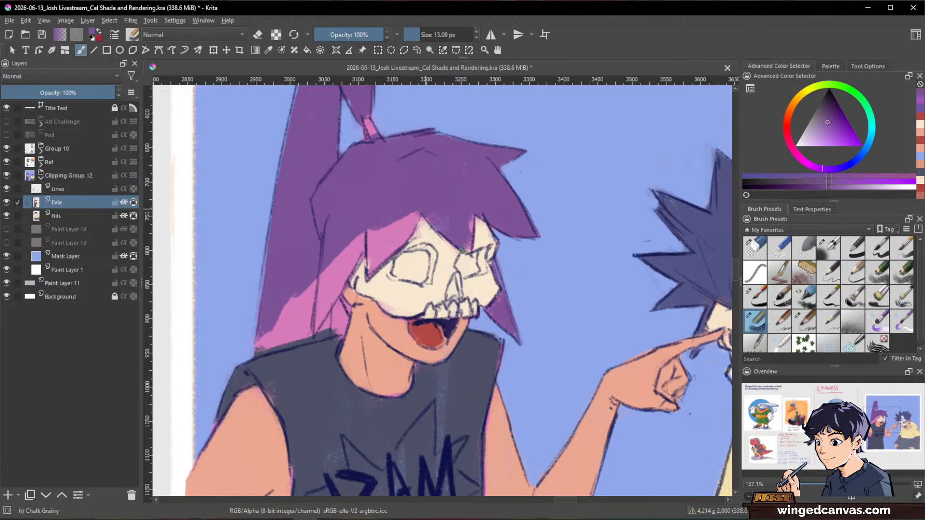
- Cover the remaining pink hair beside the mask, behind the neck and at the ponytail's lower end with purple
mouse_move(415, 210)
mouse_down()
mouse_move(375, 270)
mouse_move(368, 227)
mouse_move(365, 278)
mouse_up()
mouse_move(399, 246)
mouse_down()
mouse_move(289, 317)
mouse_move(295, 344)
mouse_move(318, 343)
mouse_up()
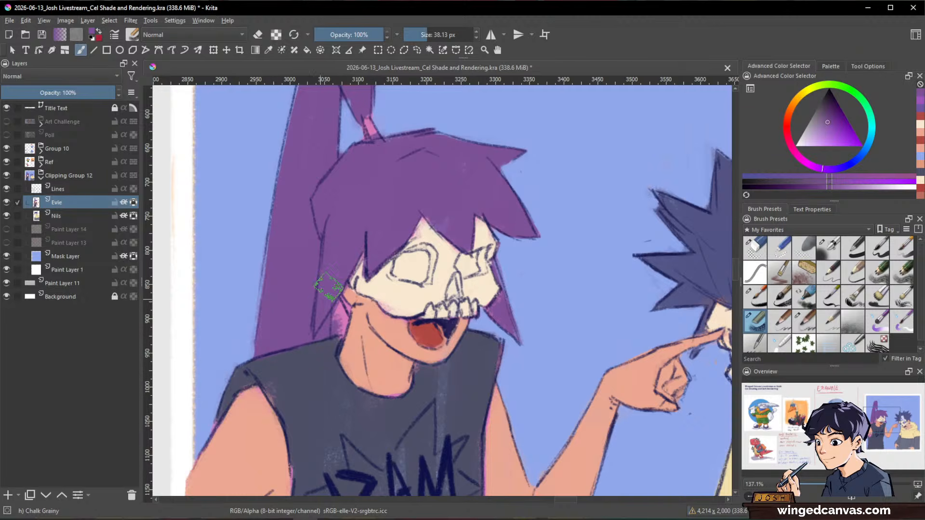
mouse_move(323, 302)
mouse_down()
mouse_move(313, 301)
mouse_move(347, 312)
mouse_up()
key(space)
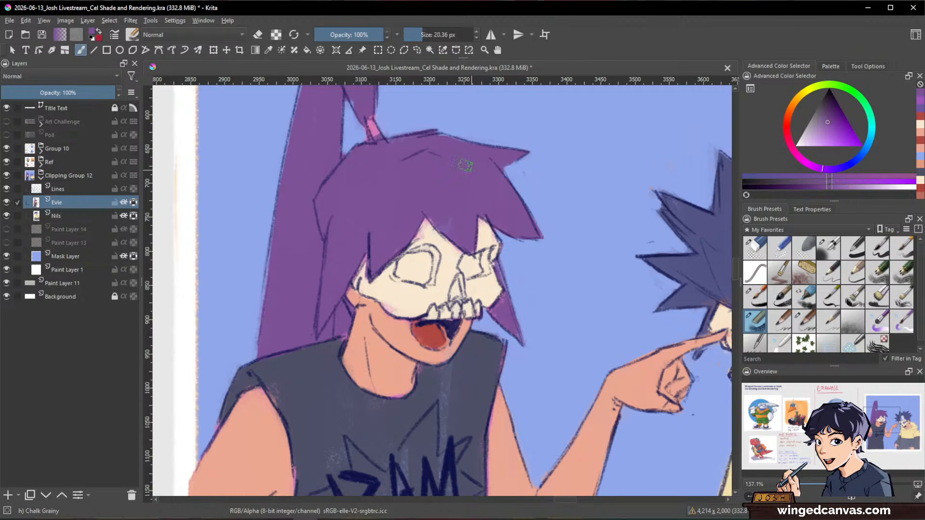
- Recolour the hair tie at the base of the ponytail in dark brownish red
drag(447, 156, 516, 264)
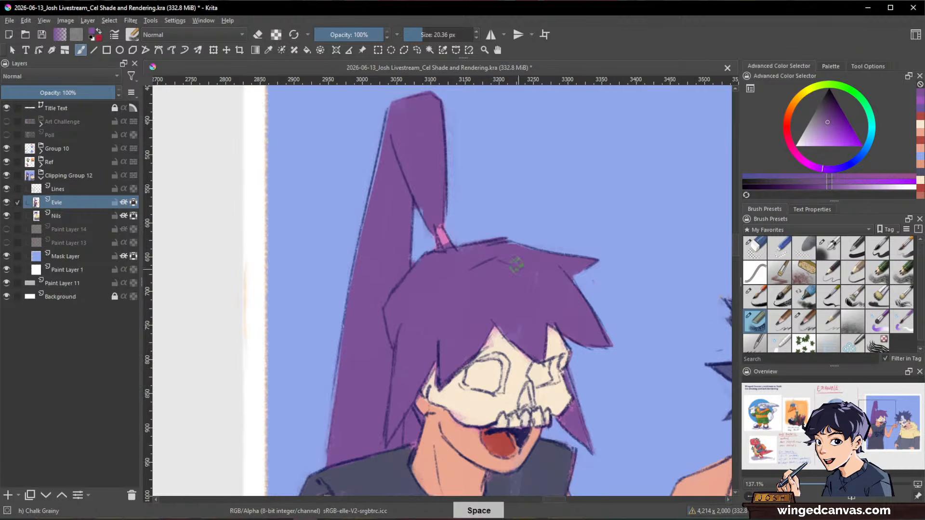
drag(636, 263, 562, 312)
click(785, 126)
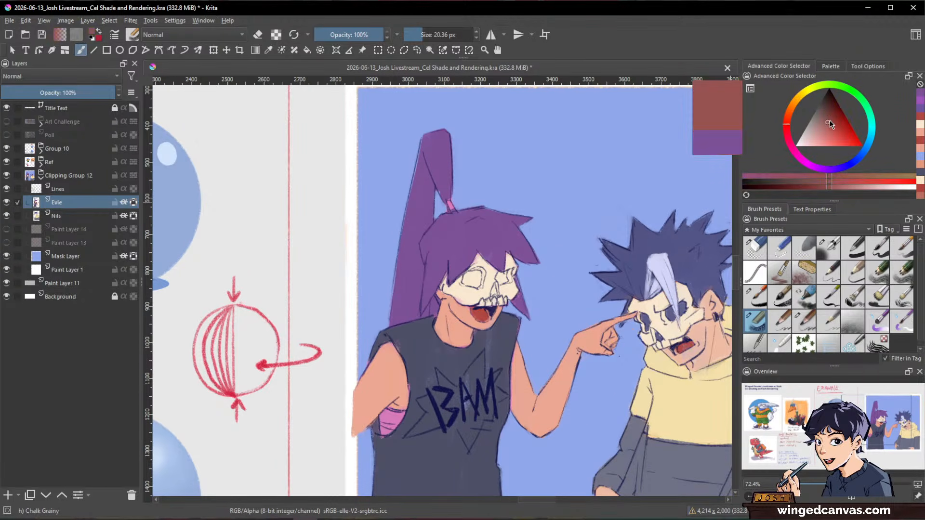
click(831, 115)
drag(452, 152, 452, 107)
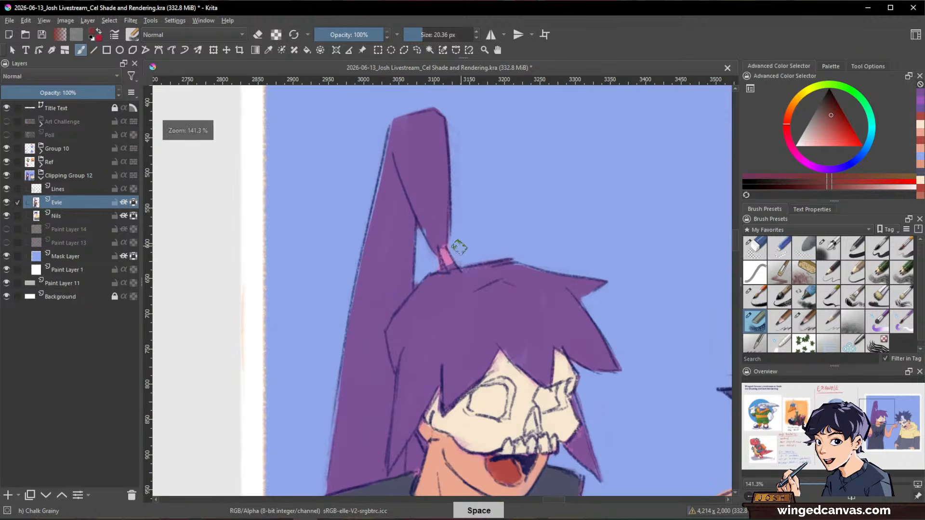
mouse_move(442, 255)
mouse_down()
mouse_move(455, 262)
mouse_move(446, 256)
mouse_up()
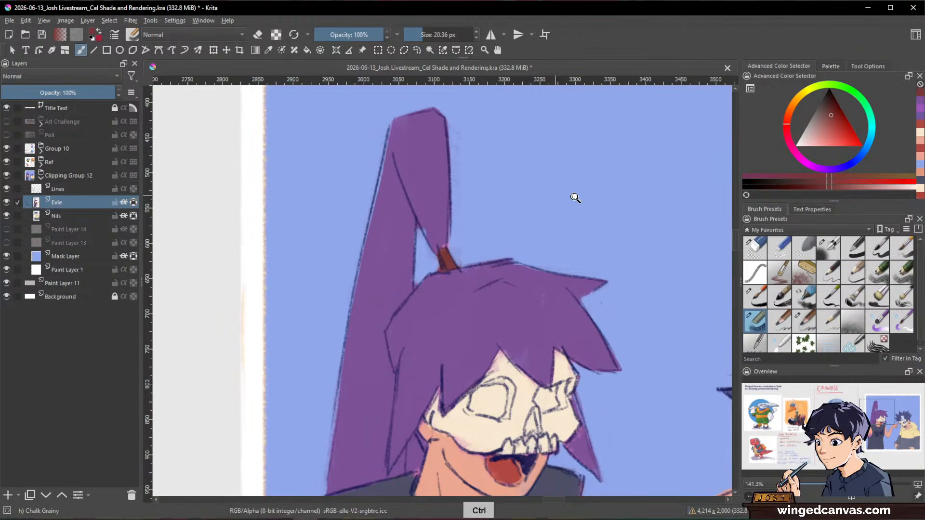
- Recolour the undershirt showing through the tank top's armhole in a bright crimson pink
drag(576, 199, 587, 308)
drag(600, 377, 547, 380)
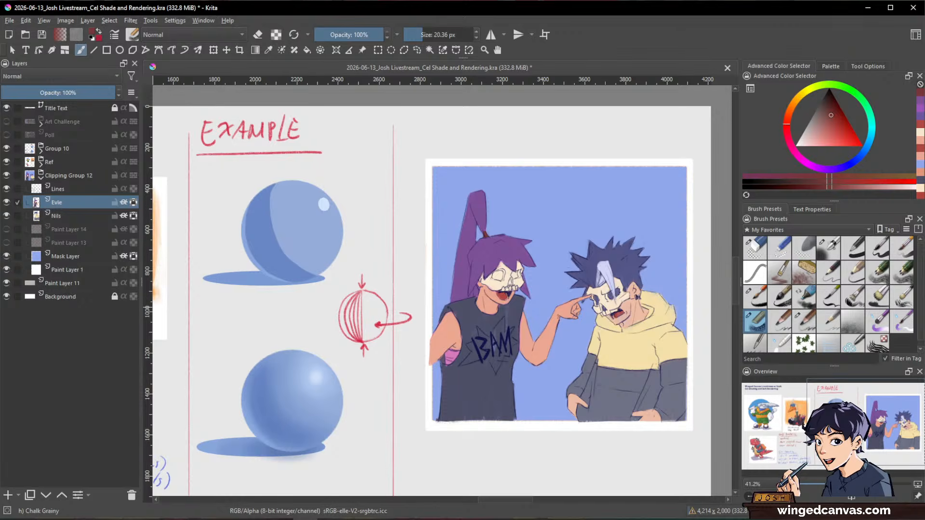
drag(784, 126, 789, 140)
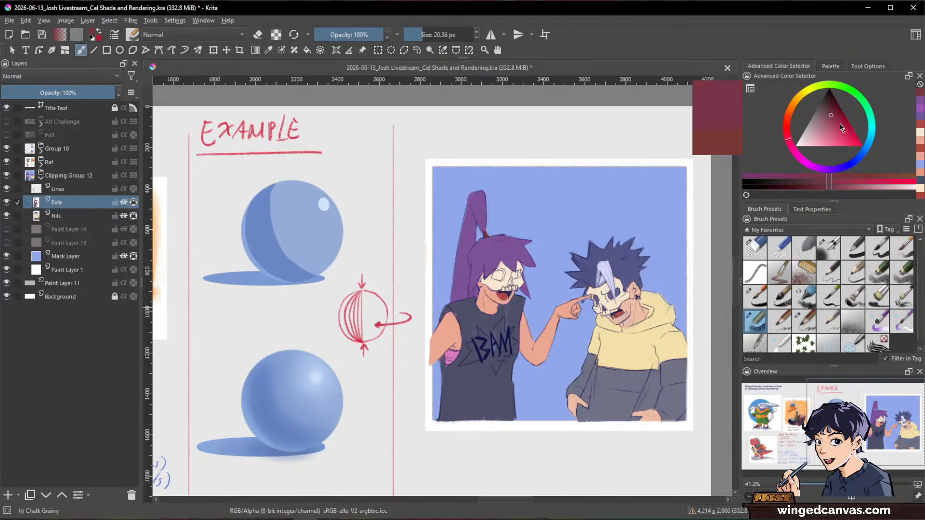
drag(840, 124, 835, 124)
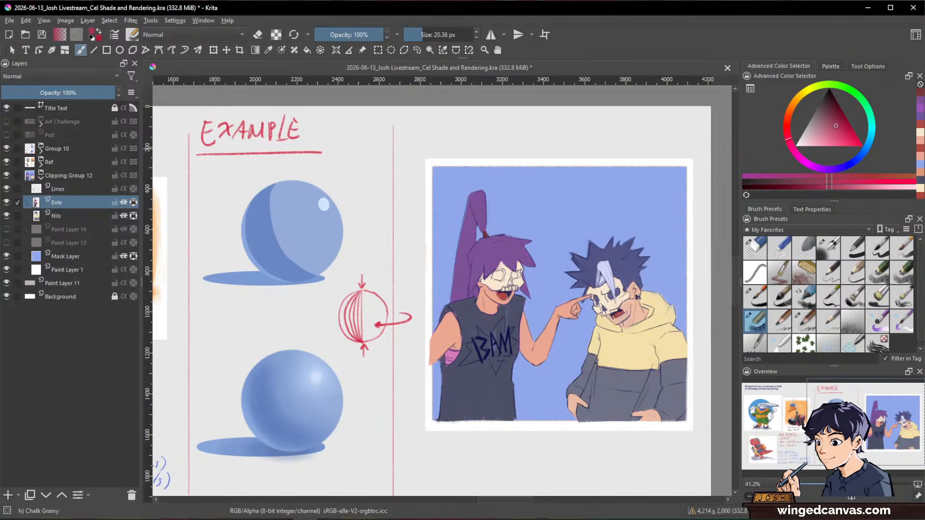
scroll(465, 332, up, 4)
mouse_move(435, 371)
mouse_down()
mouse_move(437, 390)
mouse_move(426, 379)
mouse_move(448, 374)
mouse_up()
click(835, 136)
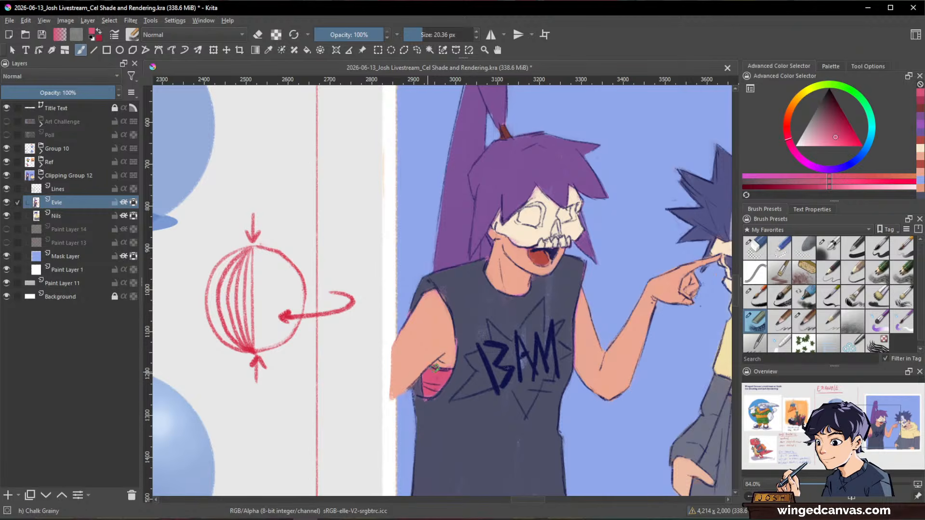
- Erase the arm colour spilling past the blue panel's left edge on the Evie layer
drag(661, 329, 659, 389)
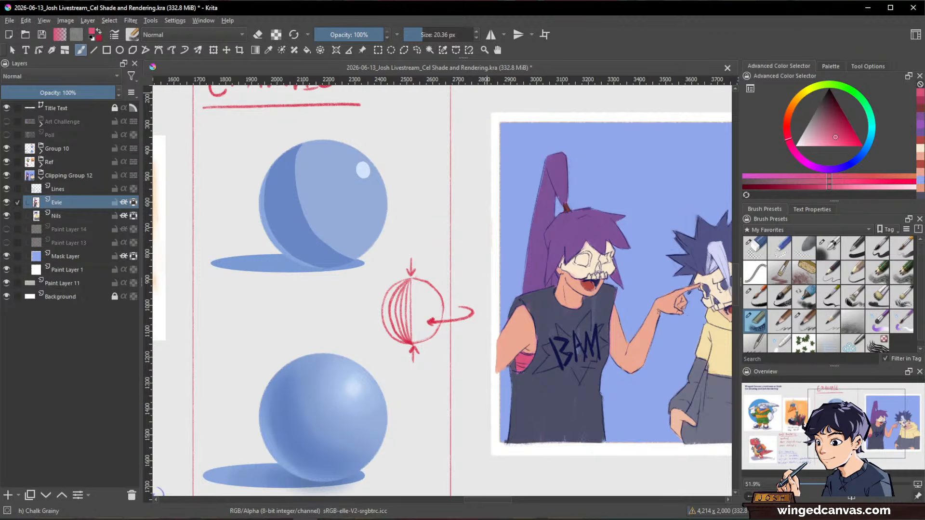
drag(667, 203, 460, 200)
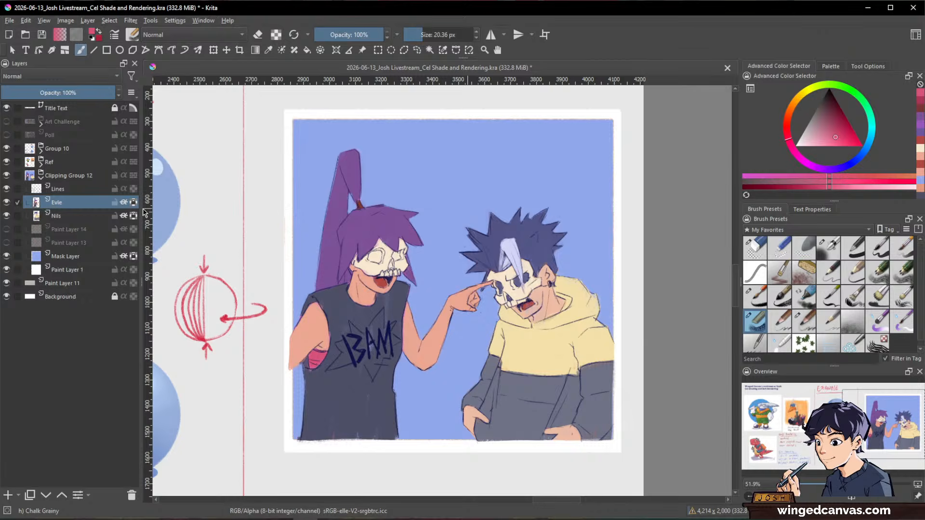
drag(362, 311, 385, 264)
key(e)
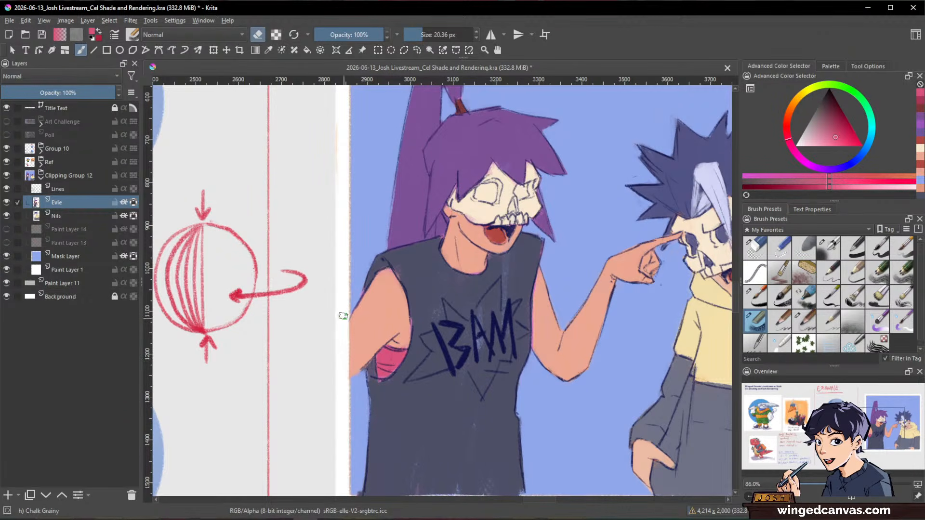
drag(675, 351, 678, 377)
drag(678, 377, 472, 392)
drag(642, 376, 645, 392)
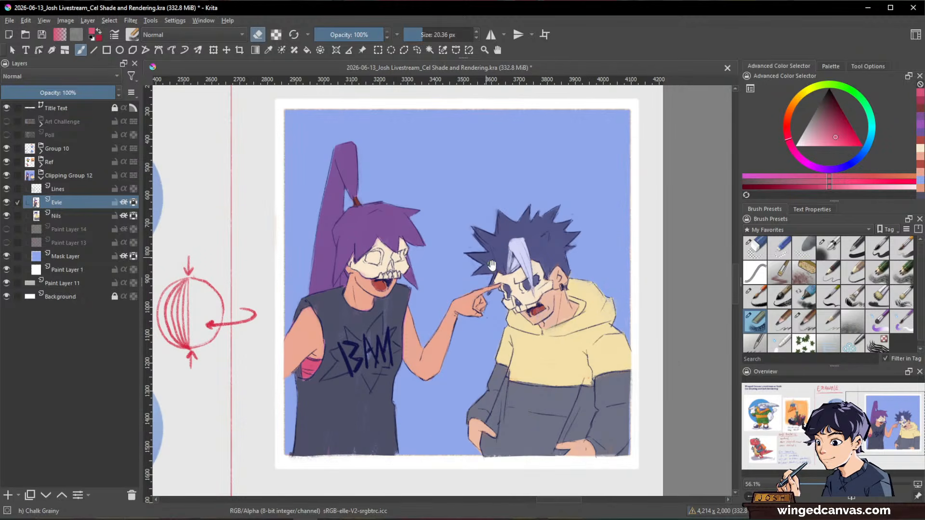
- Fill the eye sockets and nose hole of Evie's skull mask with dark blue sampled from the other character
mouse_move(492, 265)
mouse_down()
mouse_move(567, 291)
mouse_move(589, 229)
mouse_up()
ctrl+click(528, 278)
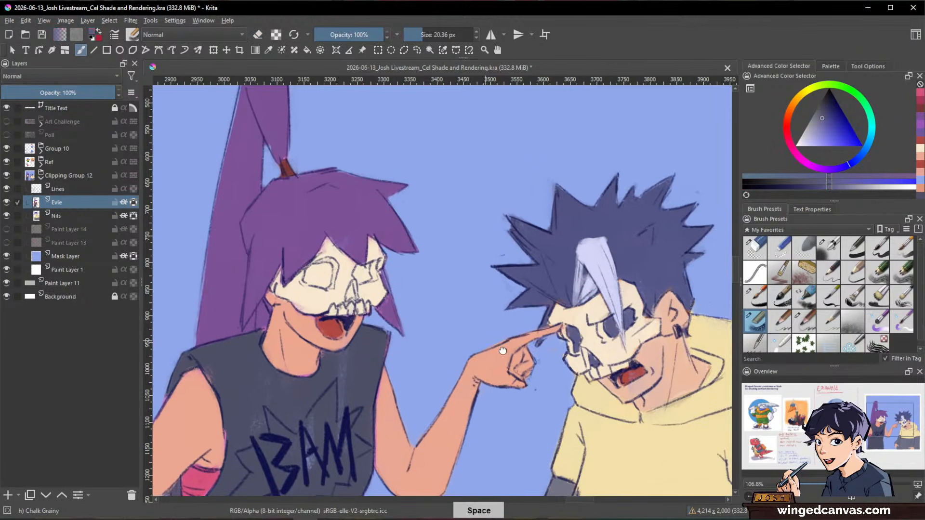
drag(503, 351, 647, 374)
mouse_move(467, 290)
mouse_down()
mouse_move(467, 254)
mouse_move(462, 292)
mouse_move(443, 304)
mouse_move(468, 289)
mouse_move(472, 302)
mouse_move(448, 308)
mouse_move(458, 317)
mouse_up()
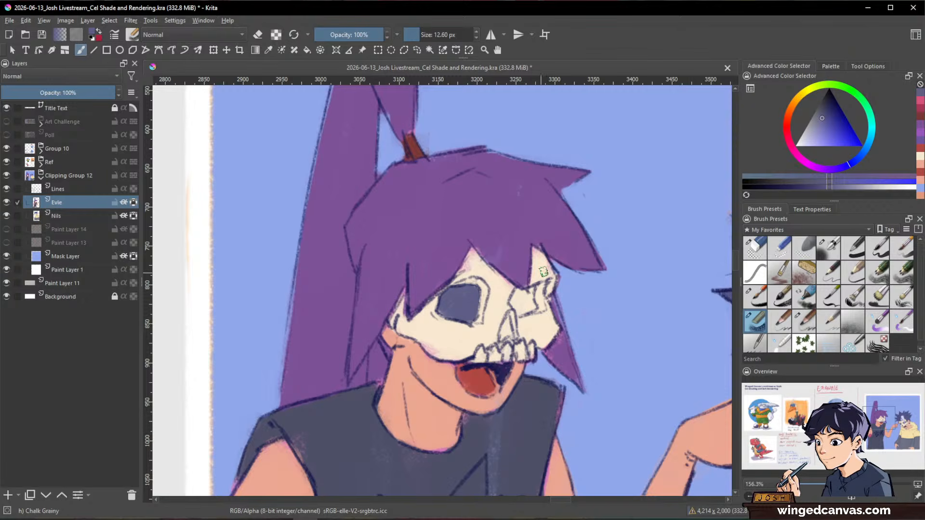
mouse_move(519, 290)
mouse_down()
mouse_move(532, 308)
mouse_move(506, 316)
mouse_move(531, 300)
mouse_up()
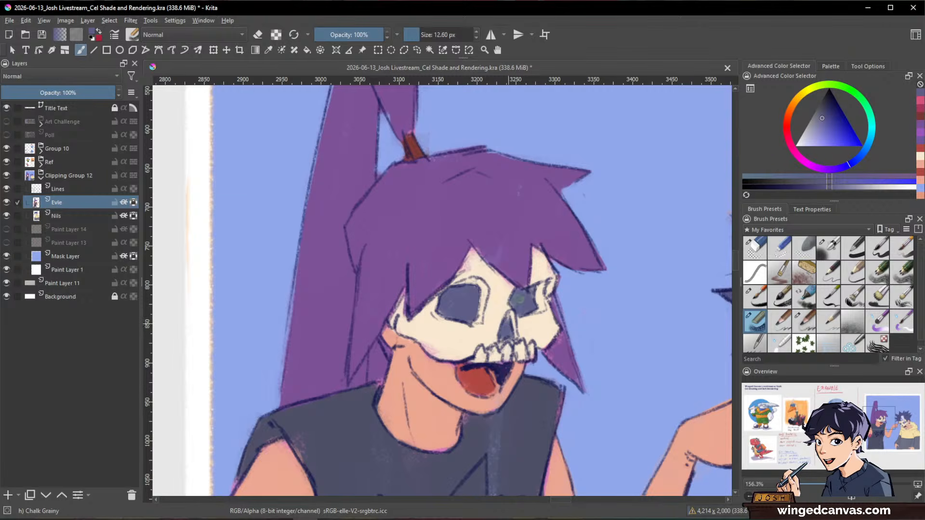
- Try a pale yellow fill in the centre of the starburst behind the shirt's BAM lettering
drag(649, 287, 441, 352)
drag(622, 344, 631, 366)
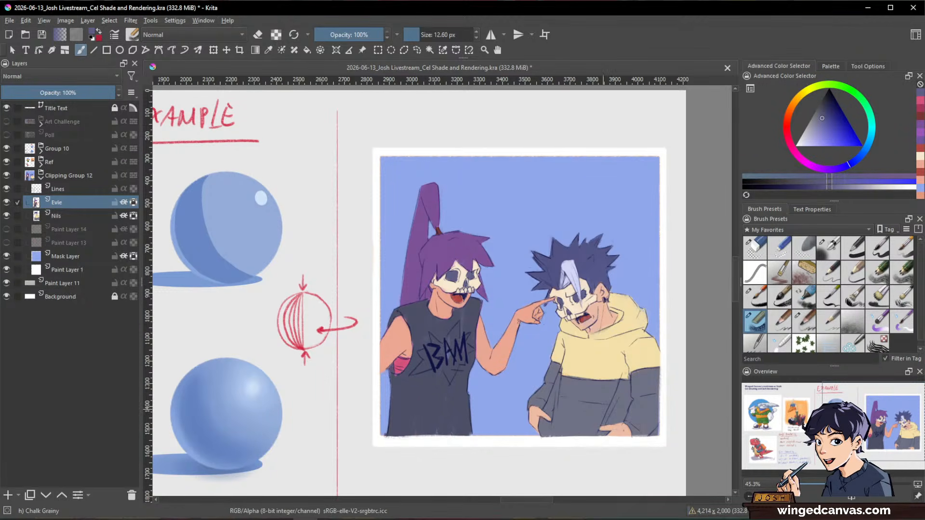
drag(477, 347, 569, 320)
drag(507, 299, 610, 228)
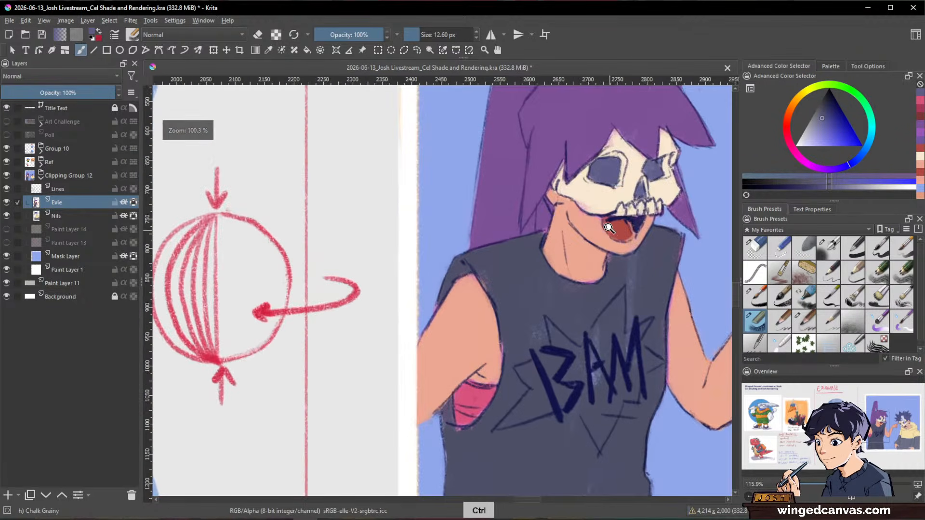
click(801, 96)
drag(833, 129, 825, 146)
click(801, 97)
mouse_move(595, 324)
mouse_down()
mouse_move(631, 301)
mouse_move(586, 411)
mouse_move(612, 318)
mouse_move(602, 428)
mouse_up()
- Paint the starburst's centre, tall upper spike and right-hand spikes behind BAM in golden orange
click(796, 103)
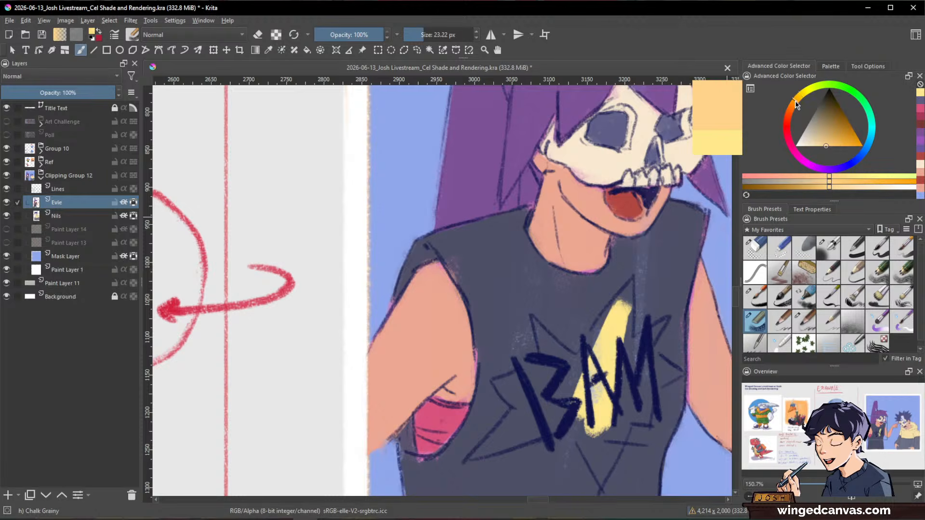
click(839, 146)
mouse_move(619, 308)
mouse_down()
mouse_move(592, 409)
mouse_move(618, 316)
mouse_move(610, 318)
mouse_up()
mouse_move(629, 284)
mouse_down()
mouse_move(589, 344)
mouse_move(617, 315)
mouse_move(616, 407)
mouse_move(628, 287)
mouse_move(633, 376)
mouse_up()
mouse_move(661, 329)
mouse_down()
mouse_move(663, 322)
mouse_move(626, 409)
mouse_move(645, 357)
mouse_move(675, 371)
mouse_move(631, 375)
mouse_up()
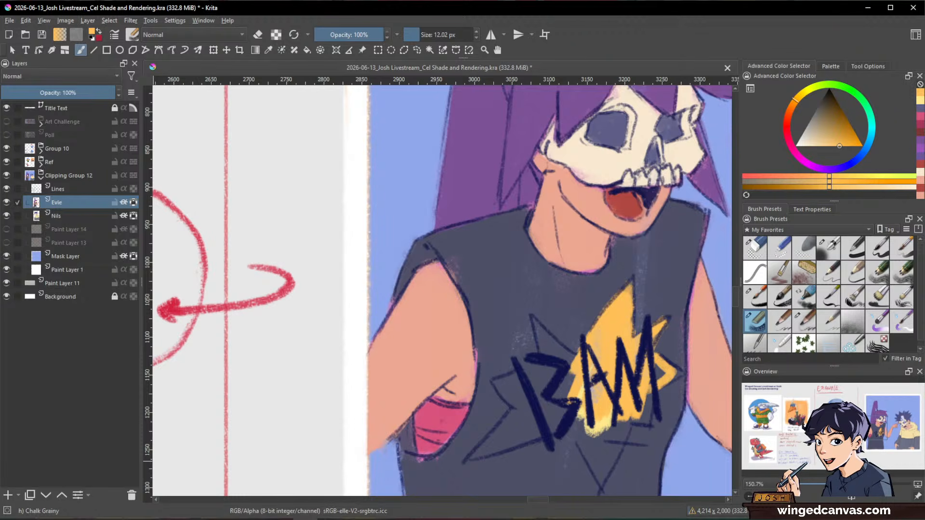
- Sharpen the starburst's upper and right spikes with sampled shirt grey and orange, and fill its bottom spike in orange
ctrl+click(609, 285)
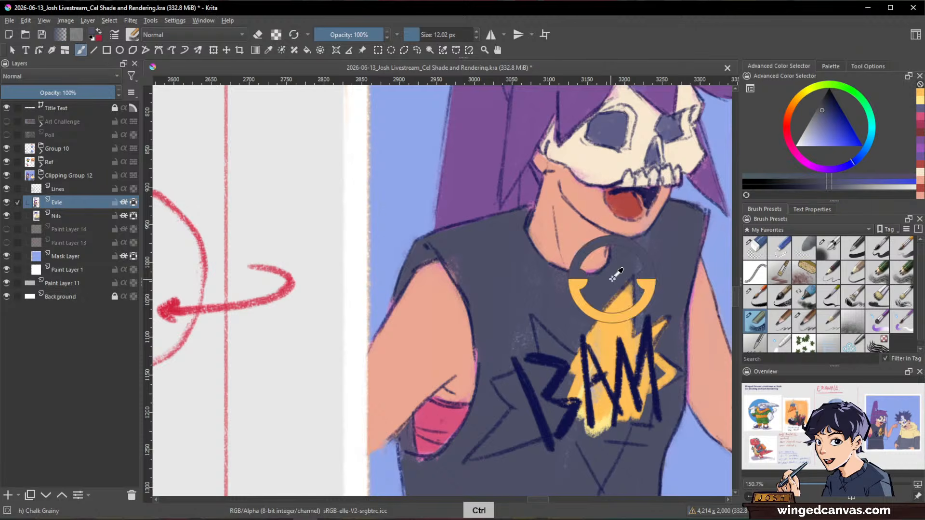
ctrl+click(622, 293)
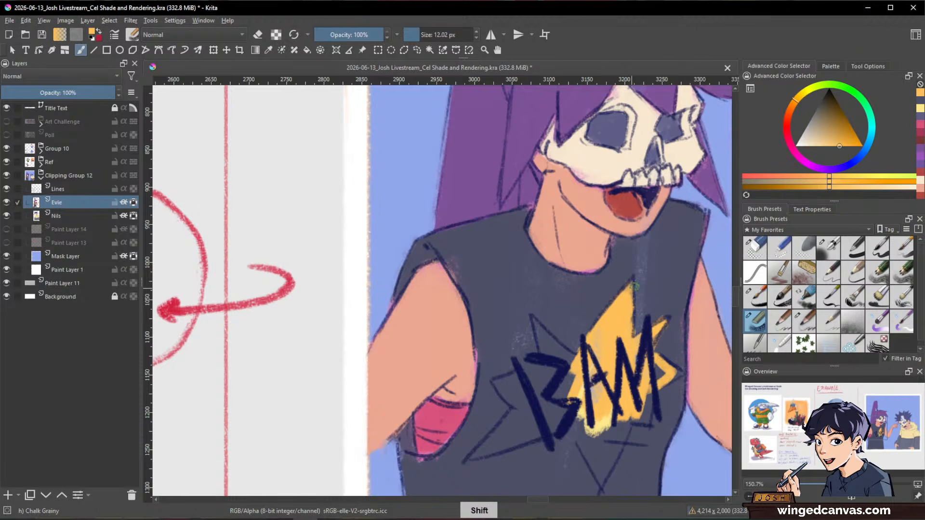
drag(631, 295, 626, 296)
drag(628, 329, 649, 325)
ctrl+click(648, 322)
ctrl+click(660, 326)
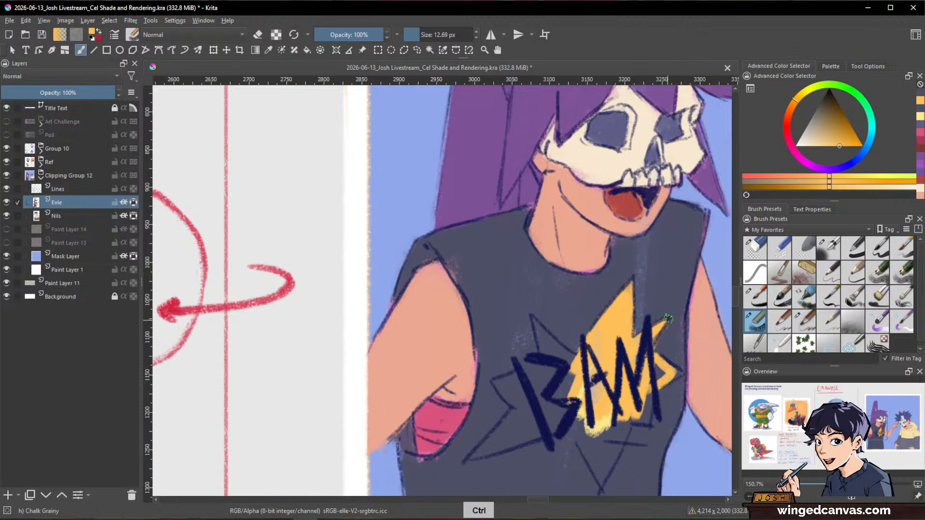
ctrl+click(672, 321)
ctrl+click(637, 339)
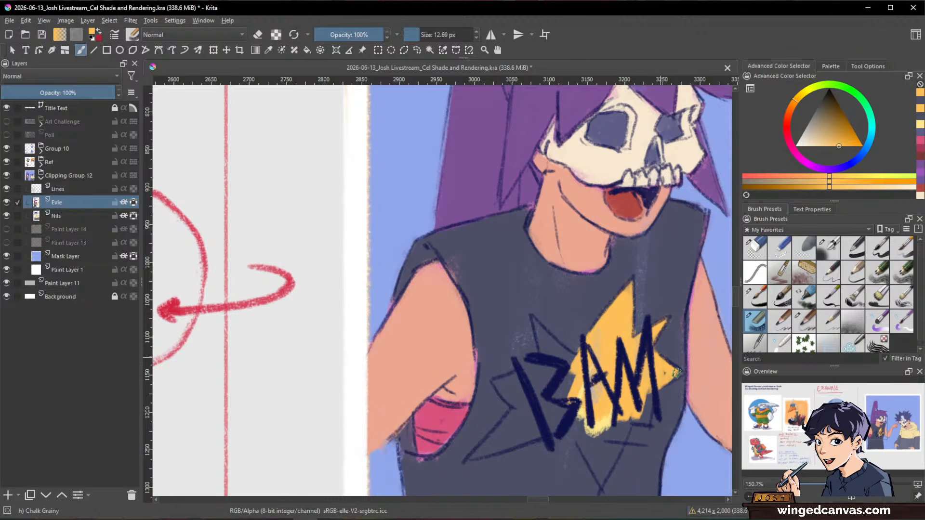
mouse_move(673, 373)
mouse_down()
mouse_move(648, 416)
mouse_move(624, 379)
mouse_move(584, 433)
mouse_move(573, 385)
mouse_move(584, 424)
mouse_move(583, 397)
mouse_move(616, 367)
mouse_move(594, 418)
mouse_up()
key(space)
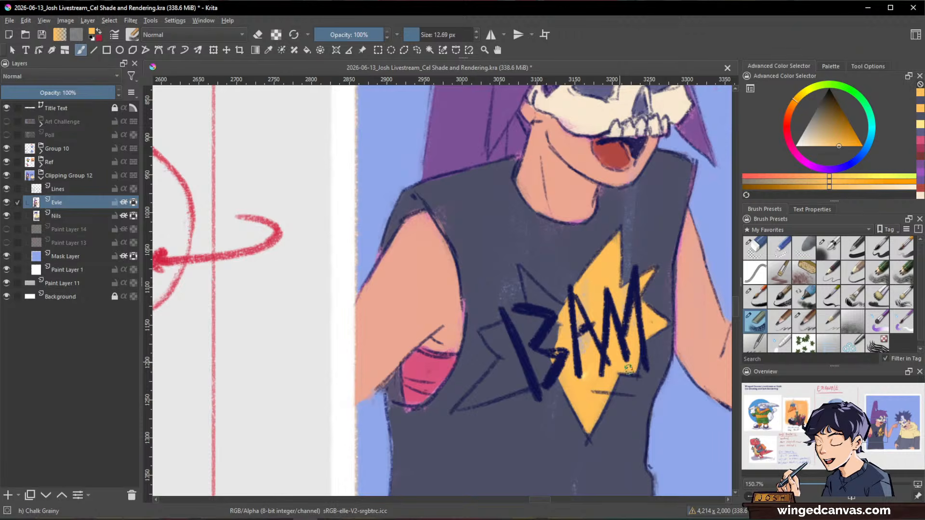
- Fill the starburst's three left-hand spikes in orange and trim their edges with the sampled shirt colour
mouse_move(522, 273)
mouse_down()
mouse_move(558, 343)
mouse_move(546, 312)
mouse_up()
ctrl+click(536, 307)
ctrl+click(534, 279)
mouse_move(486, 333)
mouse_down()
mouse_move(520, 322)
mouse_move(501, 329)
mouse_move(530, 332)
mouse_move(527, 371)
mouse_move(503, 344)
mouse_move(539, 315)
mouse_move(540, 381)
mouse_up()
ctrl+click(488, 276)
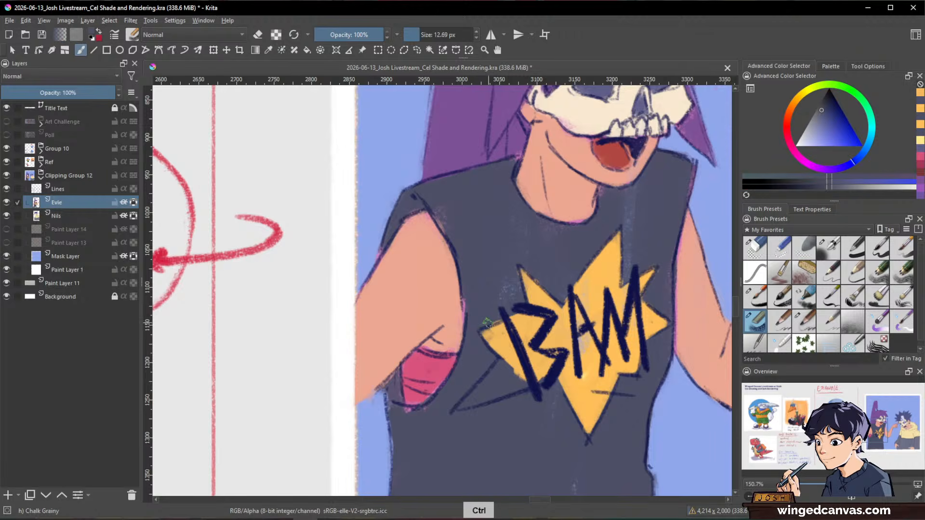
ctrl+click(547, 361)
mouse_move(547, 360)
mouse_down()
mouse_move(460, 407)
mouse_move(511, 356)
mouse_move(520, 372)
mouse_move(484, 389)
mouse_move(510, 393)
mouse_up()
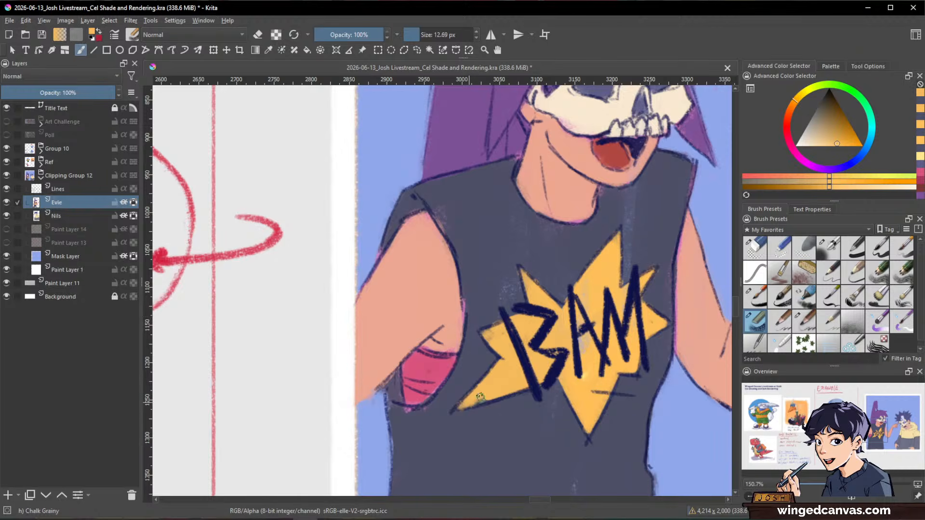
drag(681, 325, 615, 374)
drag(703, 359, 496, 374)
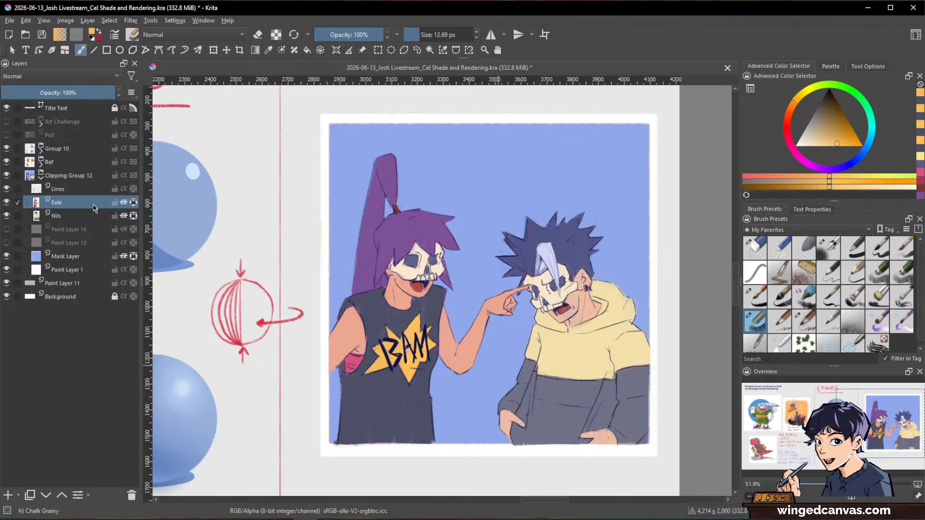
- On the Lines layer, sketch a wrap around Evie's pointing wrist in navy Color 39 with the Charcoal Pencil Medium THIN brush
click(80, 190)
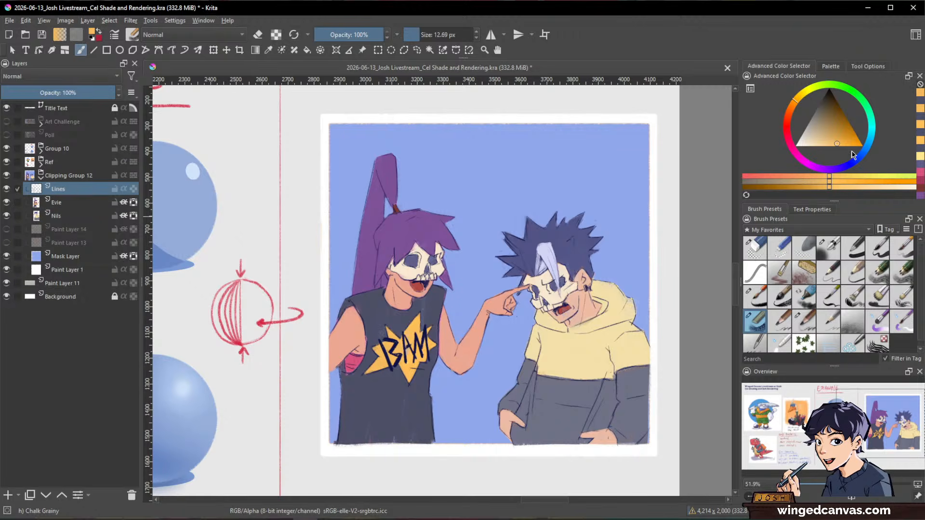
click(829, 67)
click(890, 131)
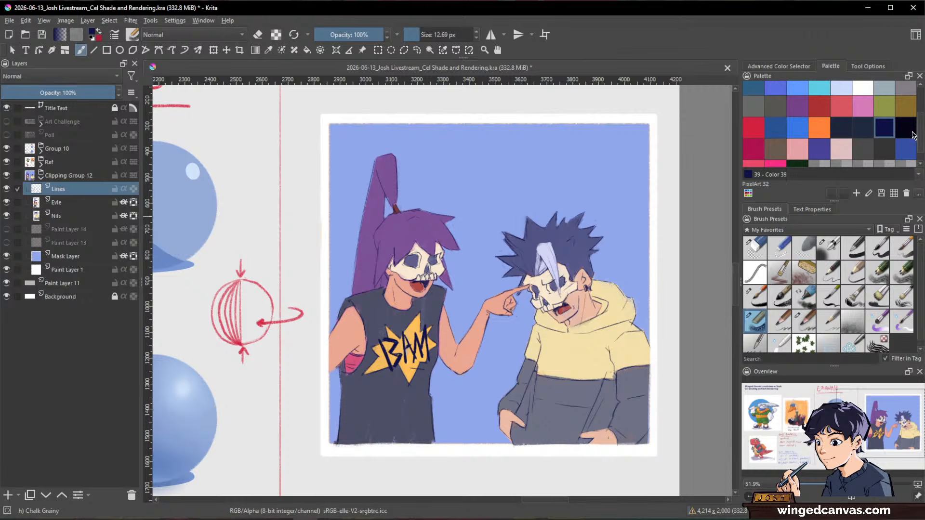
scroll(917, 138, up, 1)
drag(924, 127, 922, 135)
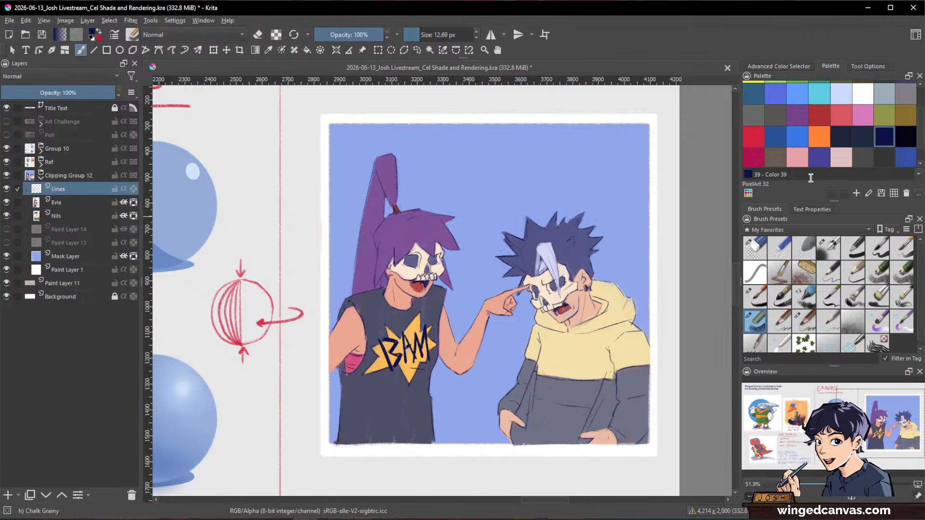
drag(475, 356, 584, 303)
mouse_move(504, 309)
ctrl+mouse_down()
mouse_move(626, 224)
mouse_move(607, 270)
mouse_move(680, 255)
mouse_move(654, 340)
ctrl+mouse_up()
click(804, 321)
mouse_move(609, 285)
shift+mouse_down()
mouse_move(598, 285)
mouse_move(615, 315)
shift+mouse_up()
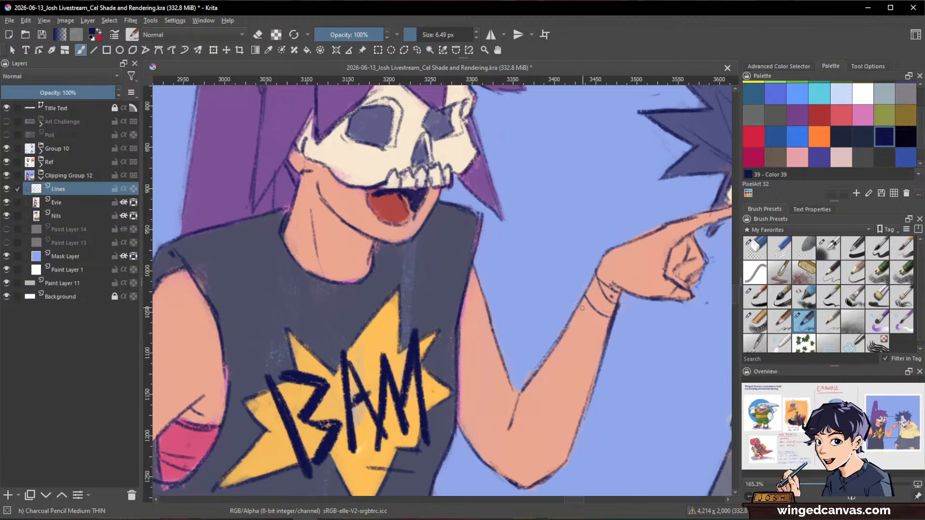
mouse_move(574, 320)
mouse_down()
mouse_move(606, 327)
mouse_move(587, 332)
mouse_move(604, 338)
mouse_up()
- Fill Evie's wrist wrap on the Evie layer with the cream sampled from the mask, using a brush of about 28 px
mouse_move(456, 378)
mouse_down()
mouse_move(578, 358)
mouse_move(601, 403)
mouse_move(428, 405)
mouse_up()
ctrl+click(342, 210)
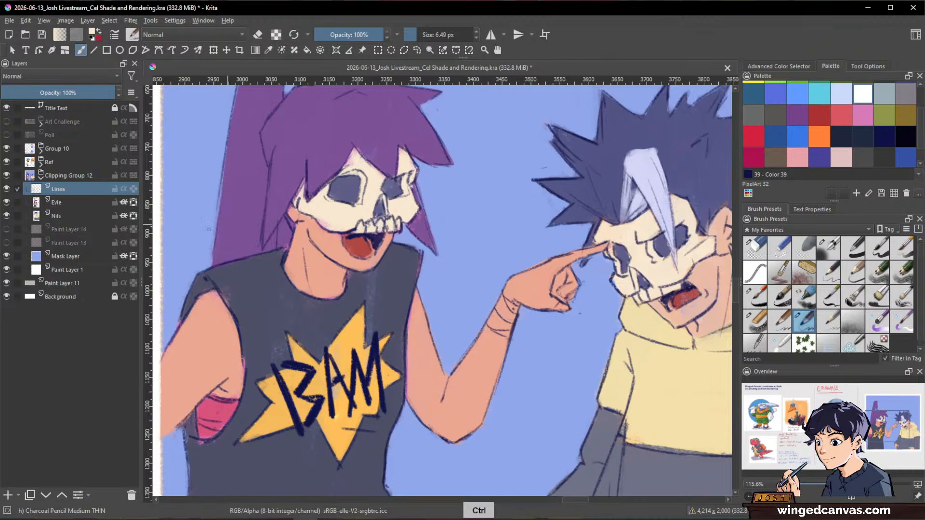
click(77, 203)
mouse_move(503, 316)
shift+mouse_down()
mouse_move(530, 314)
mouse_move(505, 311)
shift+mouse_up()
mouse_move(518, 312)
mouse_down()
mouse_move(502, 302)
mouse_move(480, 306)
mouse_move(482, 315)
mouse_move(503, 318)
mouse_move(479, 282)
mouse_move(514, 313)
mouse_up()
mouse_move(458, 294)
mouse_down()
mouse_move(454, 314)
mouse_move(506, 347)
mouse_up()
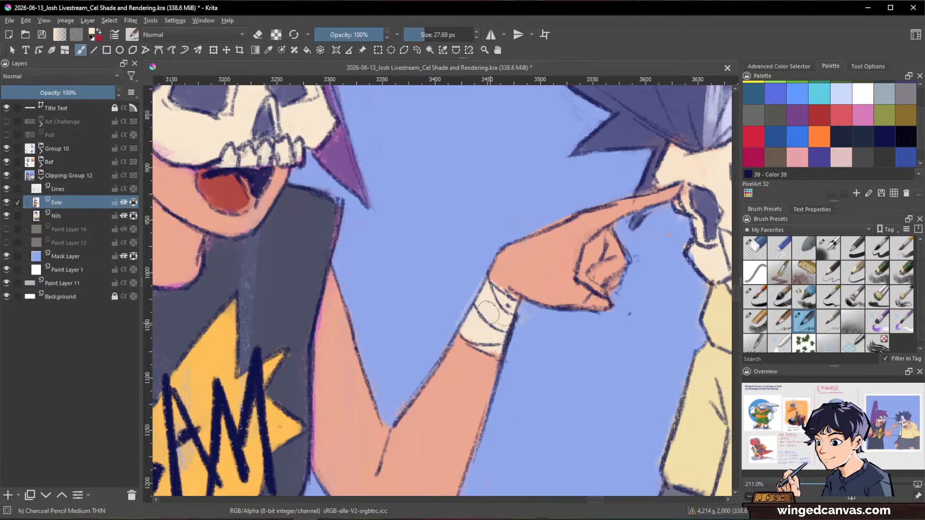
- Touch up the area around Evie's pointing hand and wrist with the sampled background blue
mouse_move(607, 286)
mouse_down()
mouse_move(567, 339)
mouse_move(594, 375)
mouse_up()
ctrl+drag(585, 270, 619, 200)
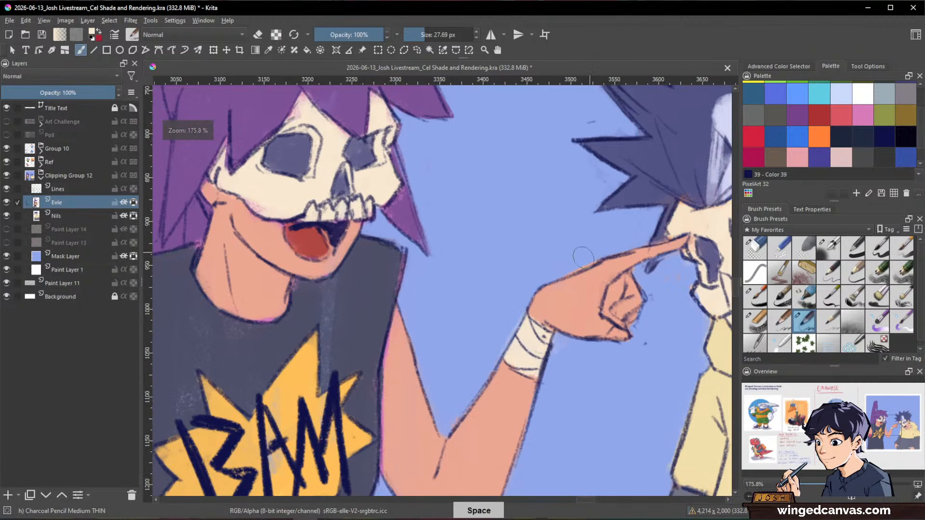
key(s)
mouse_move(592, 255)
mouse_down()
mouse_move(560, 267)
mouse_move(602, 265)
mouse_up()
ctrl+click(565, 270)
mouse_move(530, 332)
ctrl+mouse_down()
mouse_move(521, 384)
mouse_move(568, 434)
ctrl+mouse_up()
mouse_move(569, 434)
mouse_down()
mouse_move(549, 374)
mouse_move(555, 380)
mouse_move(469, 381)
mouse_up()
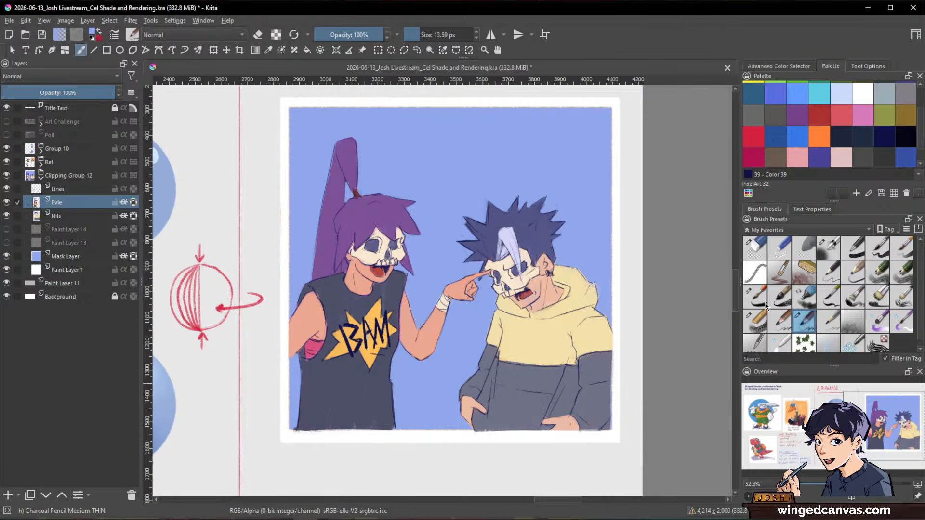
- Switch the brush to Chalk Grainy and pick up cream as the painting colour
click(756, 324)
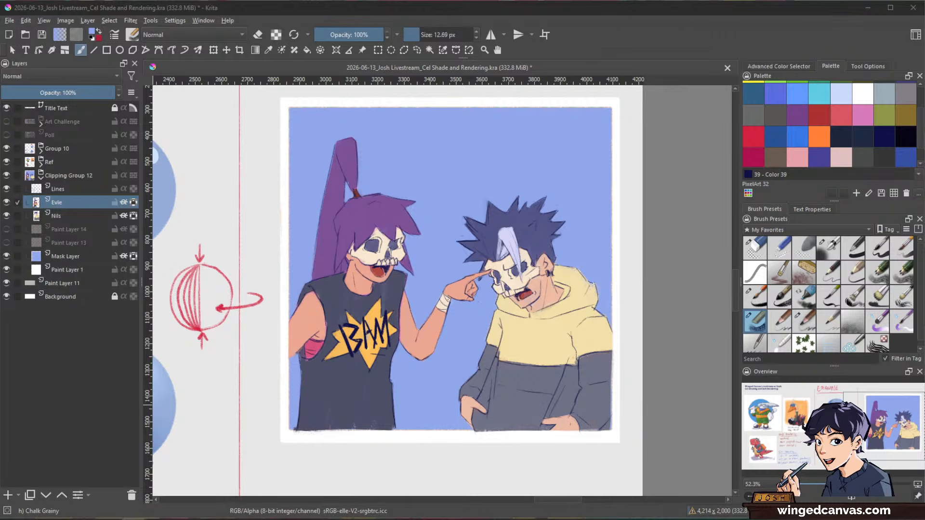
key(alt+Tab)
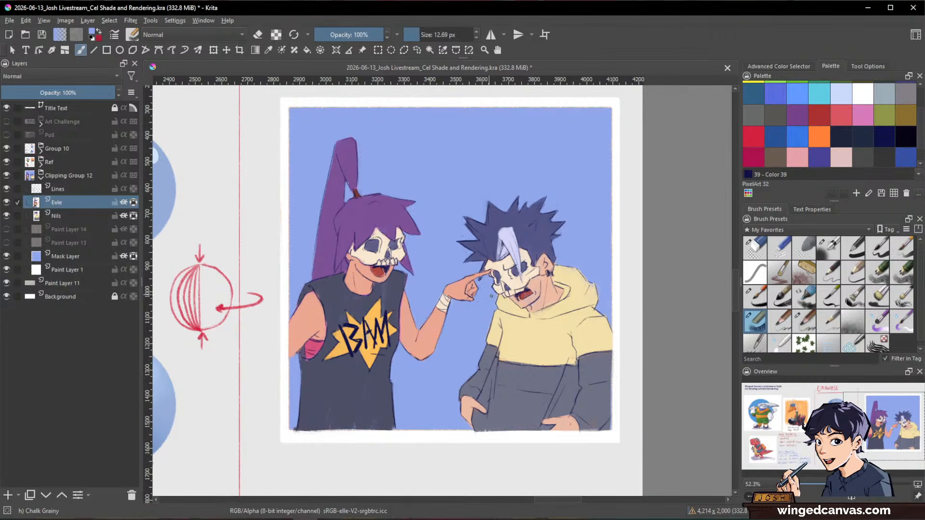
scroll(490, 296, up, 5)
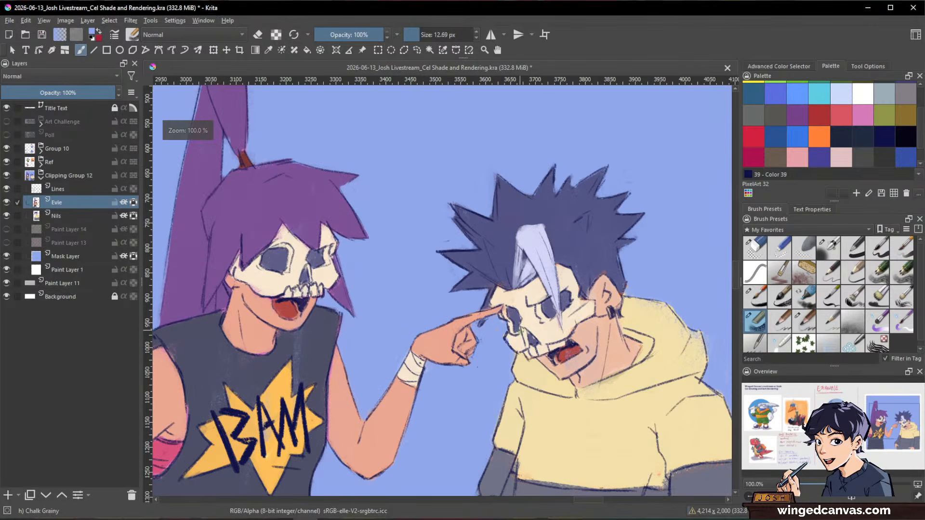
scroll(533, 328, down, 1)
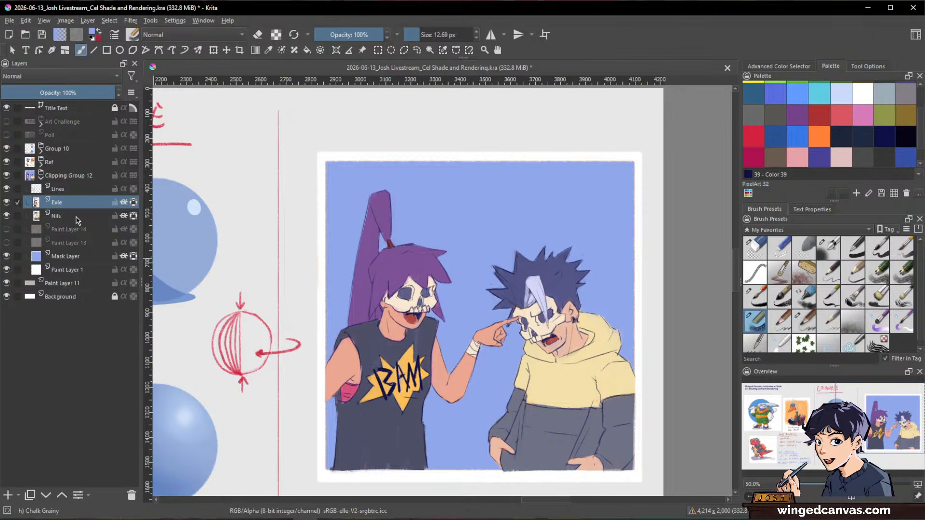
scroll(453, 301, up, 2)
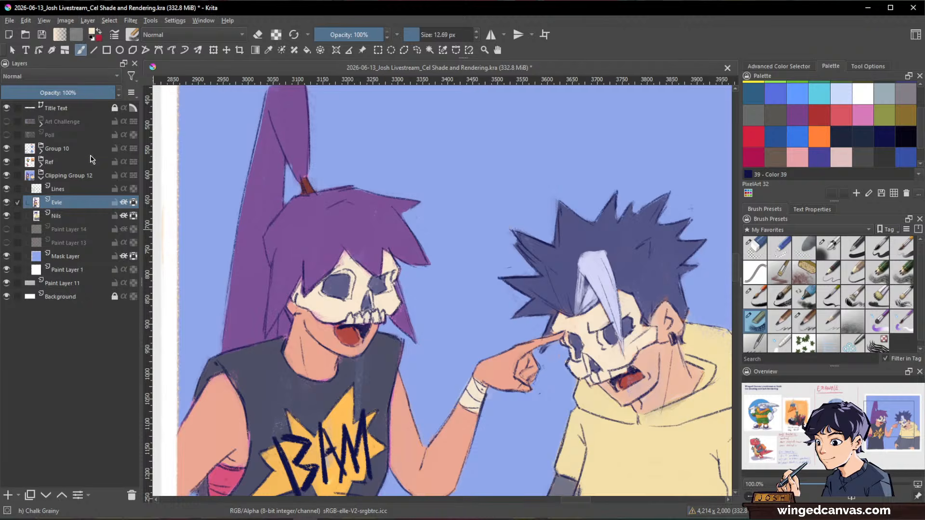
- Draw a cream 60 px square in the artwork's upper-right corner on a new layer above Clipping Group 12, and reselect the Evie layer
click(78, 176)
key(Insert)
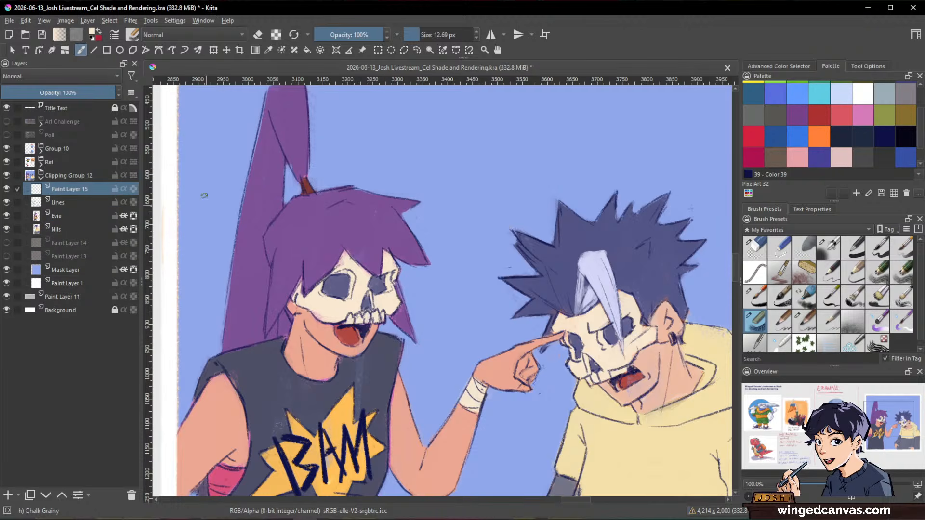
drag(79, 186, 86, 172)
key(minus)
key(minus)
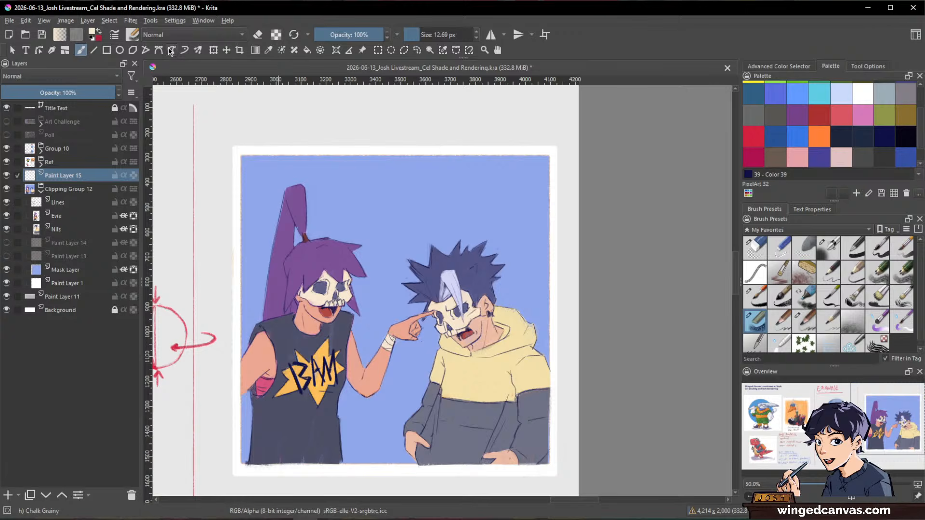
click(107, 50)
drag(522, 185, 534, 200)
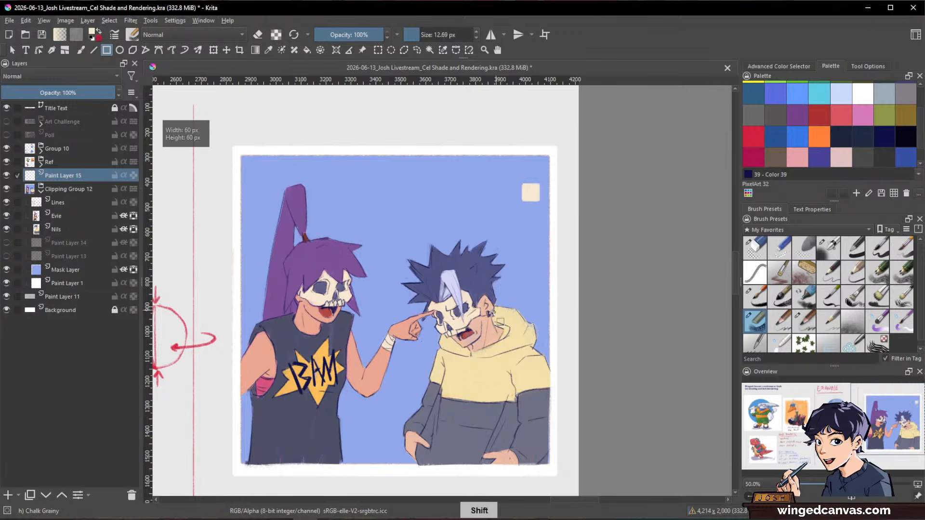
key(plus)
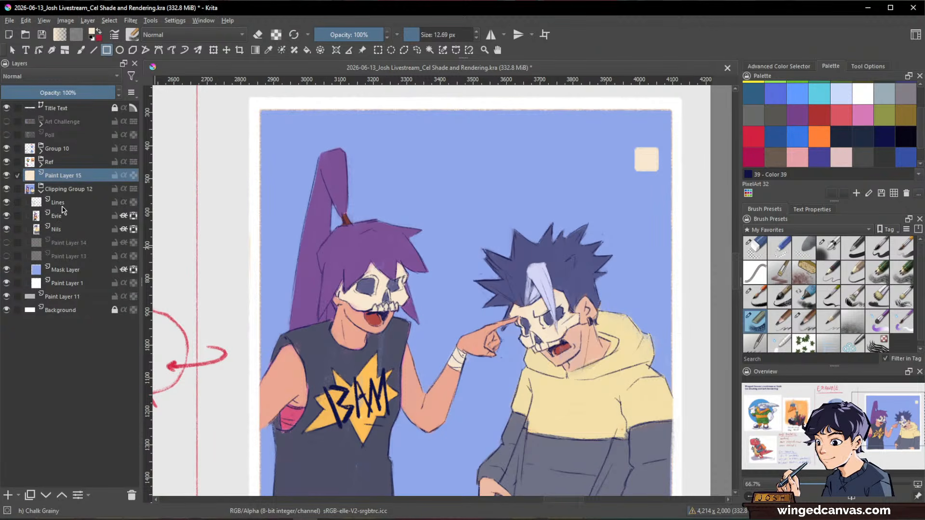
click(62, 206)
click(69, 217)
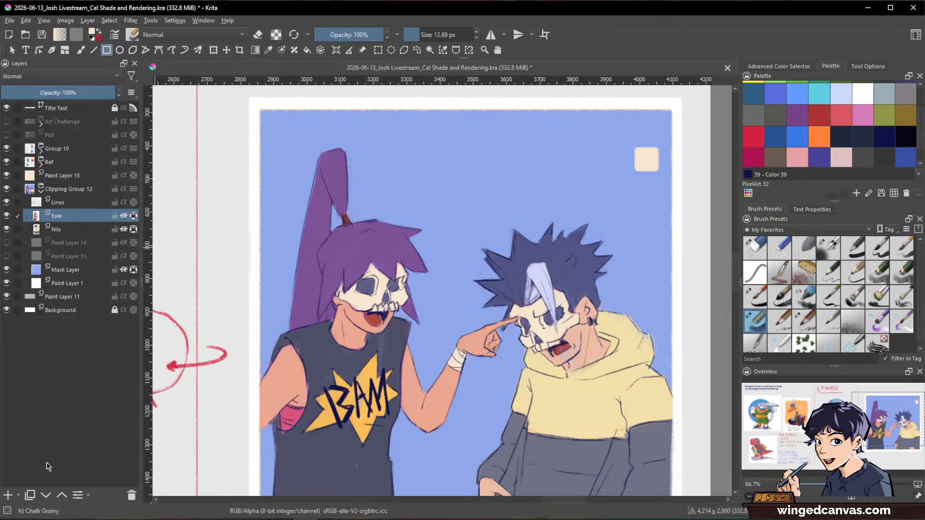
click(8, 495)
click(123, 215)
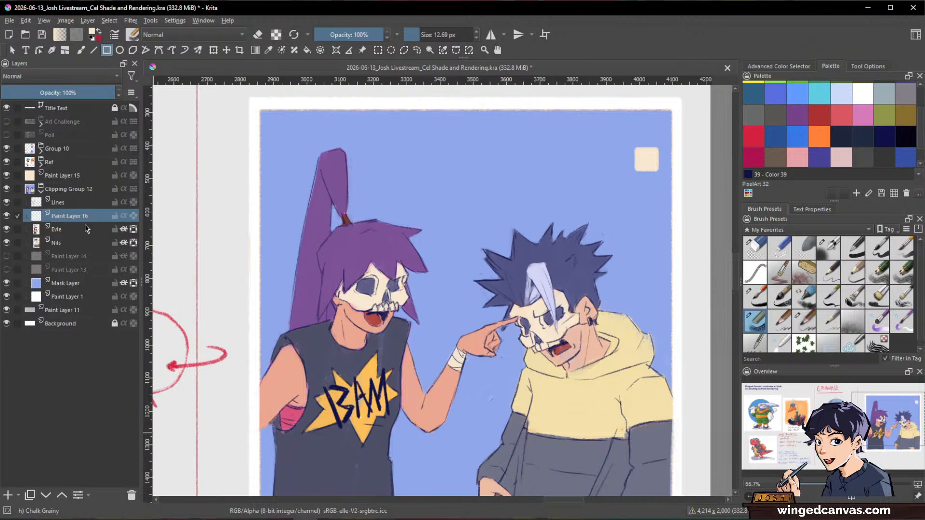
click(131, 495)
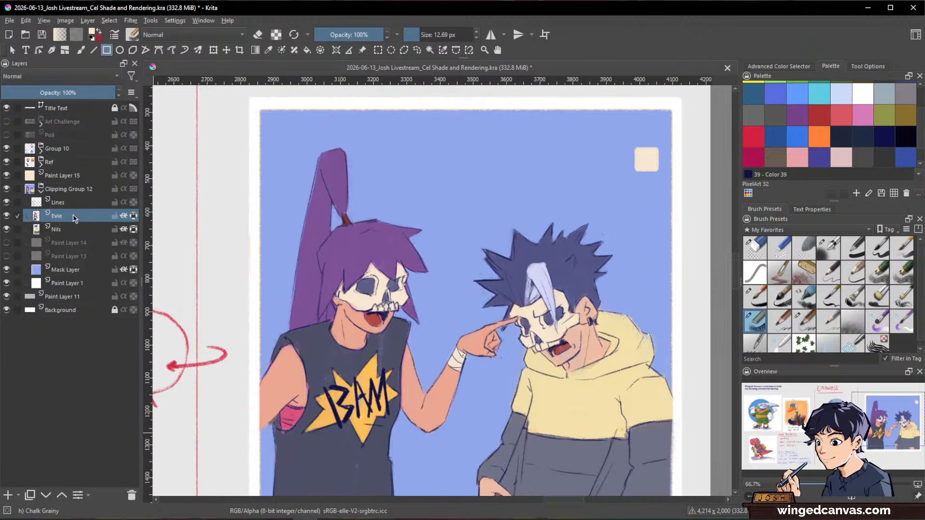
- Paint a darker beige shadow along the temple and cheekbone of Evie's mask beside the hair, with a brush of about 8 px
scroll(406, 302, up, 2)
key(b)
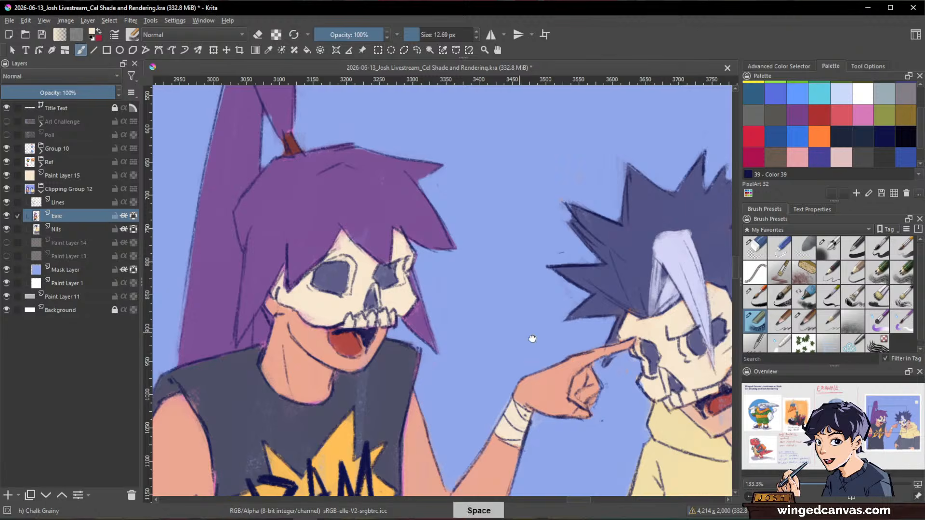
drag(530, 337, 570, 304)
drag(629, 389, 593, 360)
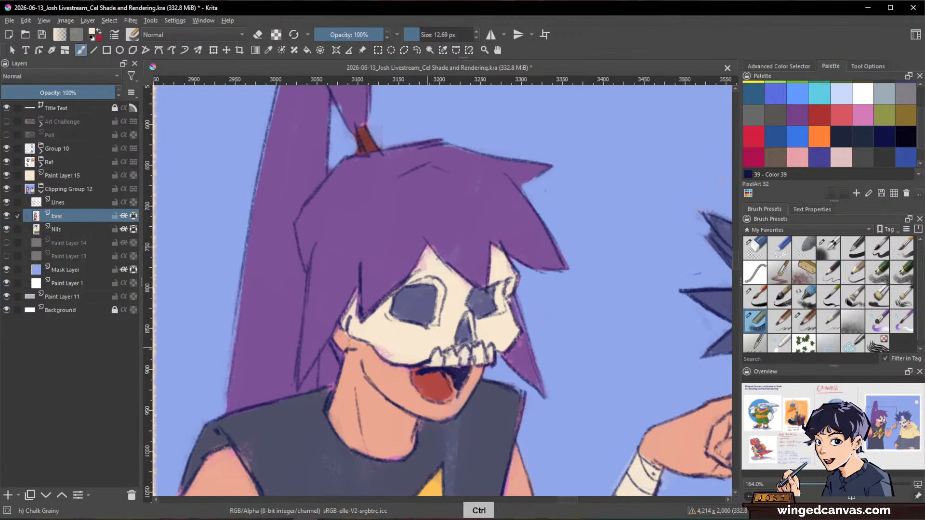
click(785, 66)
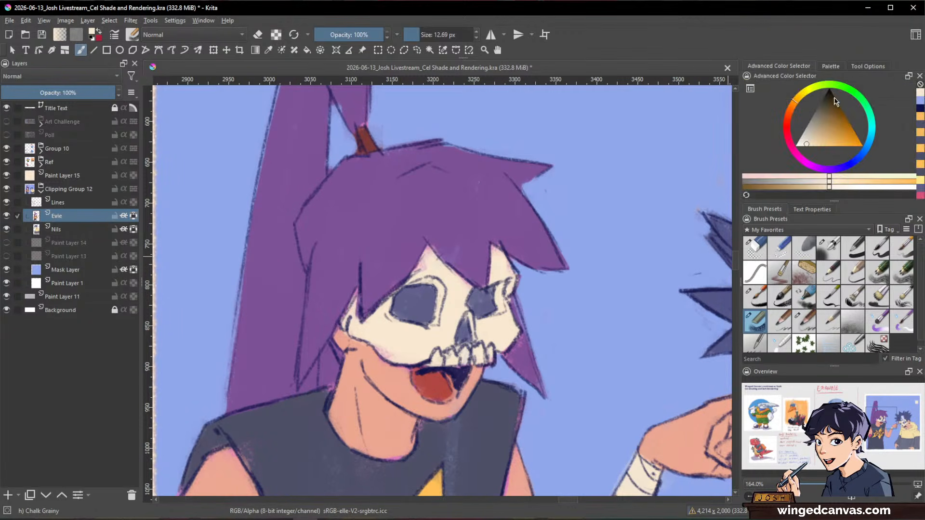
drag(812, 145, 818, 137)
mouse_move(389, 330)
mouse_down()
mouse_move(352, 320)
mouse_move(348, 332)
mouse_move(365, 305)
mouse_up()
drag(352, 326, 388, 354)
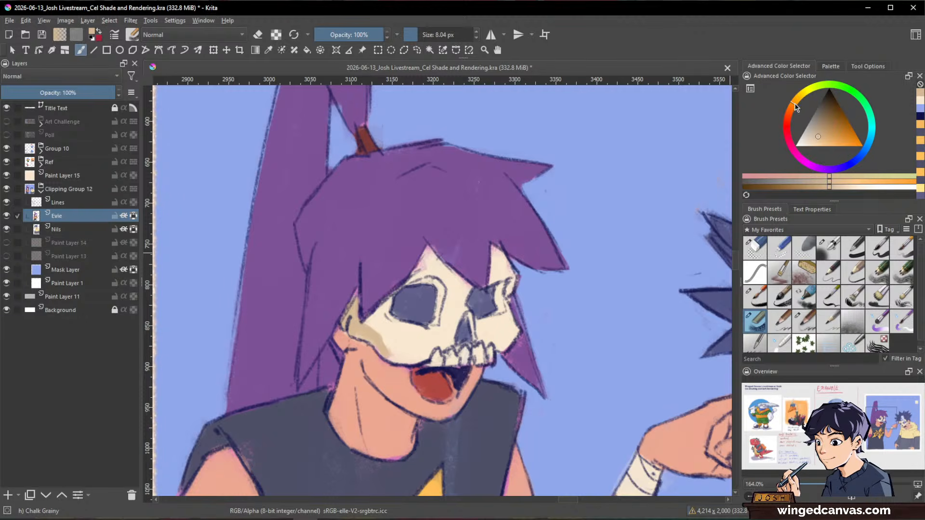
- Shift the shadow colour to a muted reddish grey and repaint the temple and cheek shadow on Evie's mask
mouse_move(795, 106)
mouse_down()
mouse_move(789, 119)
mouse_move(812, 131)
mouse_up()
click(815, 133)
click(787, 118)
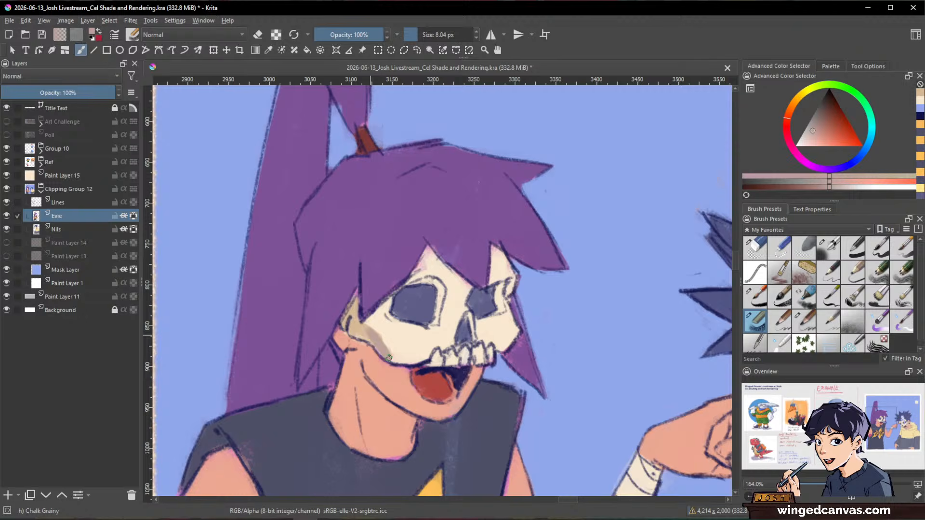
drag(388, 358, 367, 333)
key(space)
mouse_move(554, 221)
mouse_down()
mouse_move(541, 268)
mouse_move(522, 236)
mouse_up()
drag(396, 287, 401, 318)
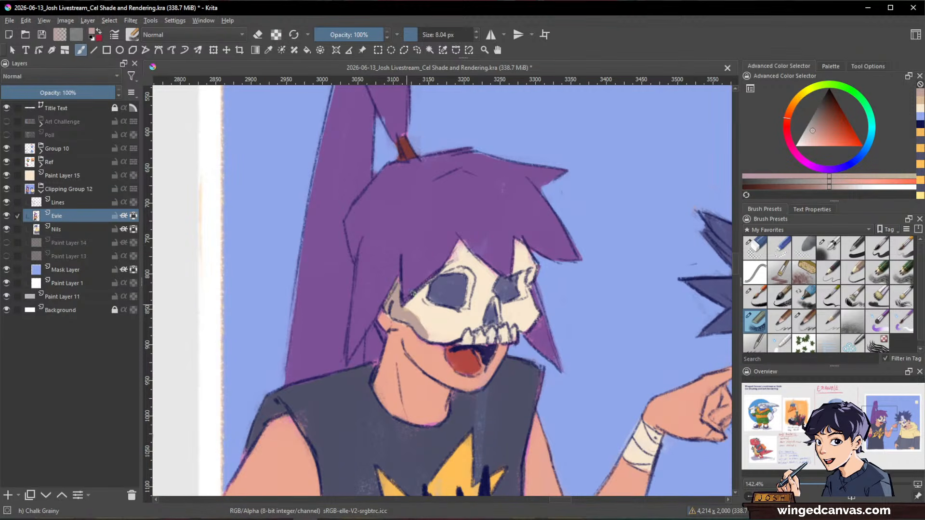
key(space)
drag(580, 283, 513, 278)
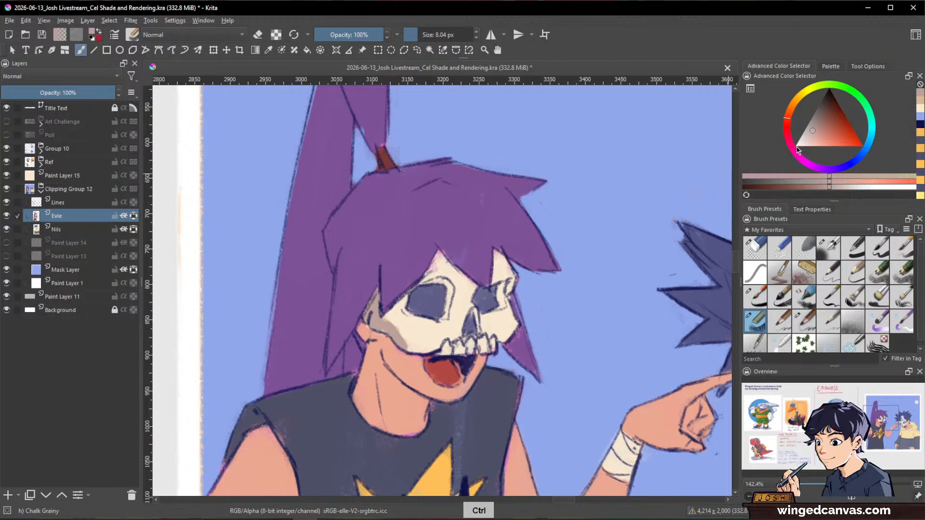
- Repaint the mask's side shadow in a lighter dusty pink with a brush of about 13 px, and sample the hair purple for its edge
drag(813, 131, 808, 135)
click(786, 121)
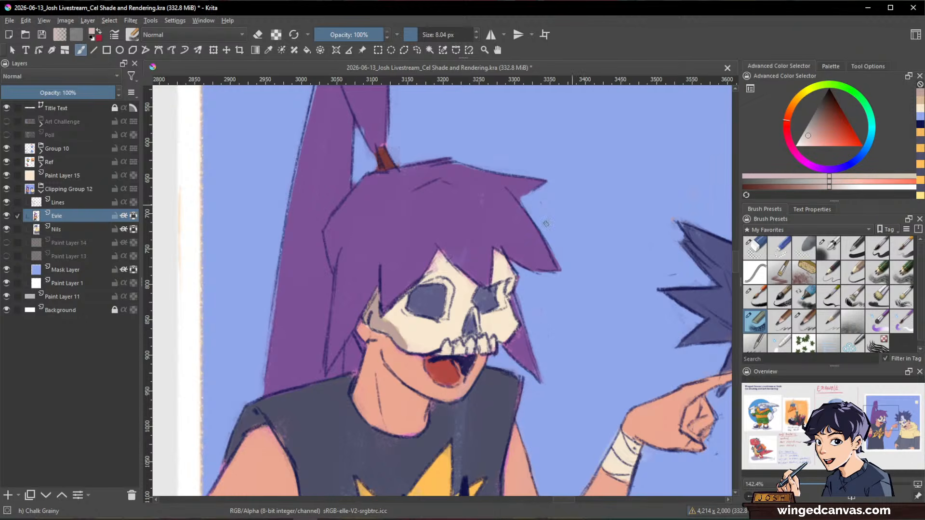
shift+drag(405, 324, 412, 324)
drag(391, 326, 410, 349)
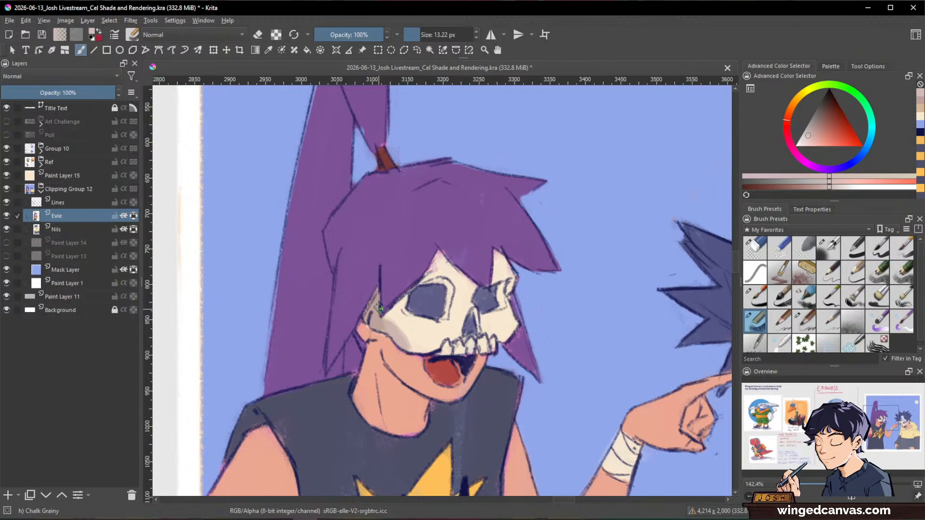
ctrl+click(381, 279)
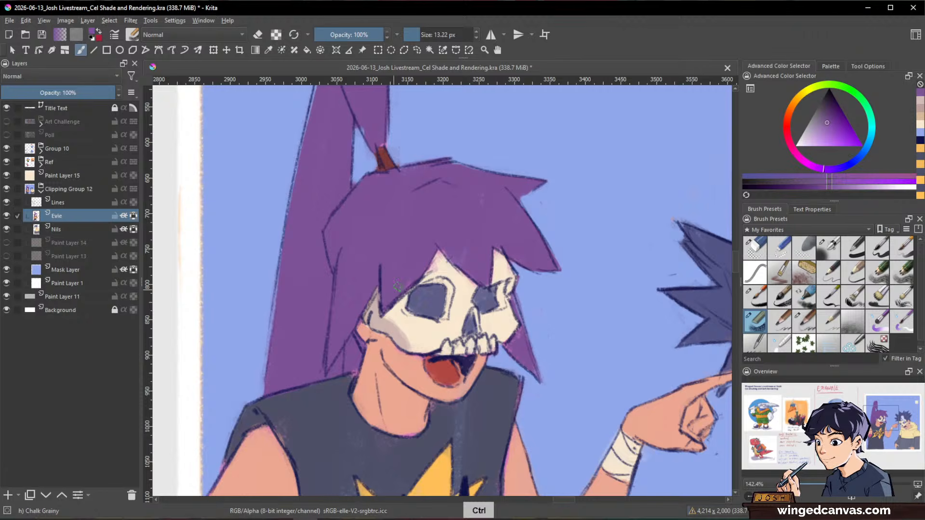
- Shade around the eye sockets and lower cheek of Evie's mask with the sampled dusty pink and a brush of about 8.5 px
ctrl+click(394, 331)
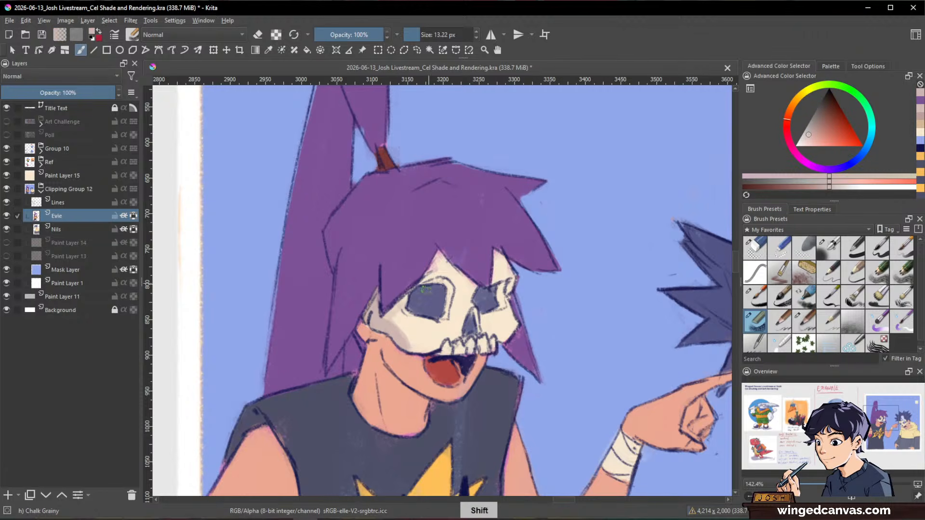
shift+drag(401, 301, 406, 298)
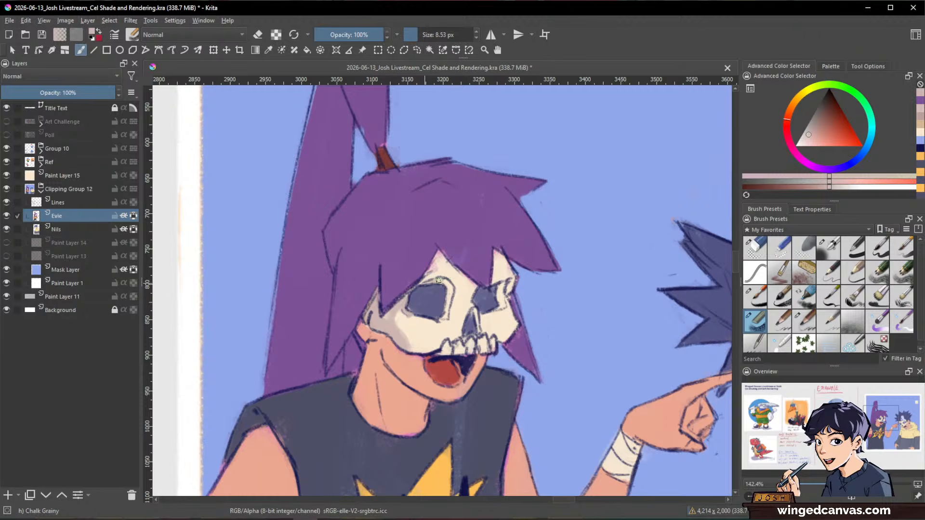
key(space)
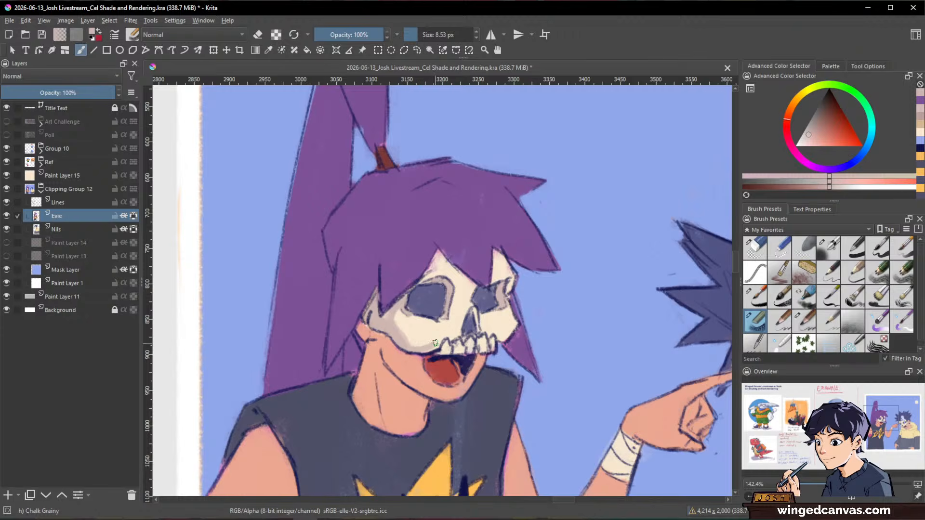
- Refine the shadows on the mask's cheek and beside the nose, alternating the sampled cream base and dusty pink shadow colours
drag(561, 289, 589, 219)
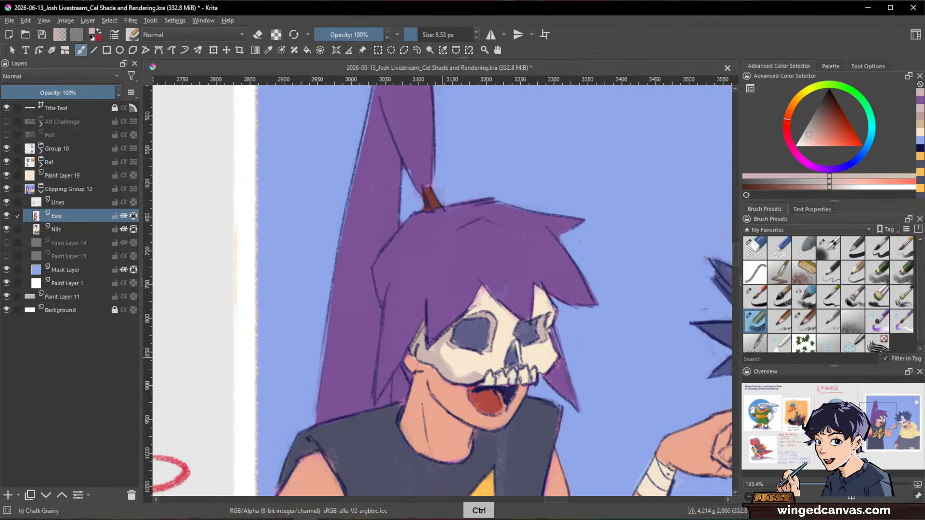
ctrl+click(440, 350)
mouse_move(437, 350)
mouse_down()
mouse_move(451, 366)
mouse_move(444, 354)
mouse_move(457, 360)
mouse_up()
ctrl+click(455, 355)
ctrl+click(495, 344)
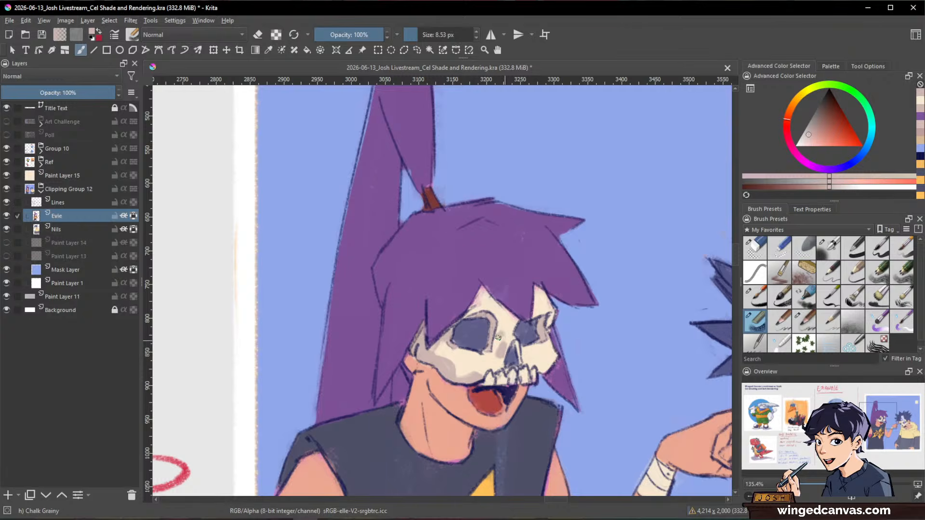
- Shade the forehead of Evie's mask beneath the fringe, sampling nearby colours and using a brush of about 8.3 px
drag(614, 334, 595, 338)
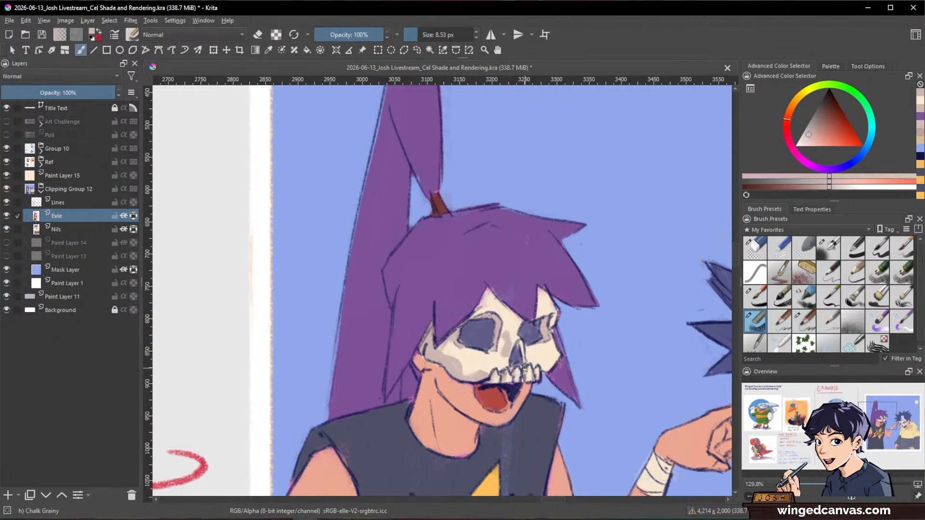
mouse_move(492, 300)
mouse_down()
mouse_move(488, 291)
mouse_move(478, 305)
mouse_move(500, 295)
mouse_move(494, 302)
mouse_move(508, 315)
mouse_up()
ctrl+click(482, 278)
ctrl+click(495, 270)
ctrl+click(491, 302)
ctrl+click(492, 299)
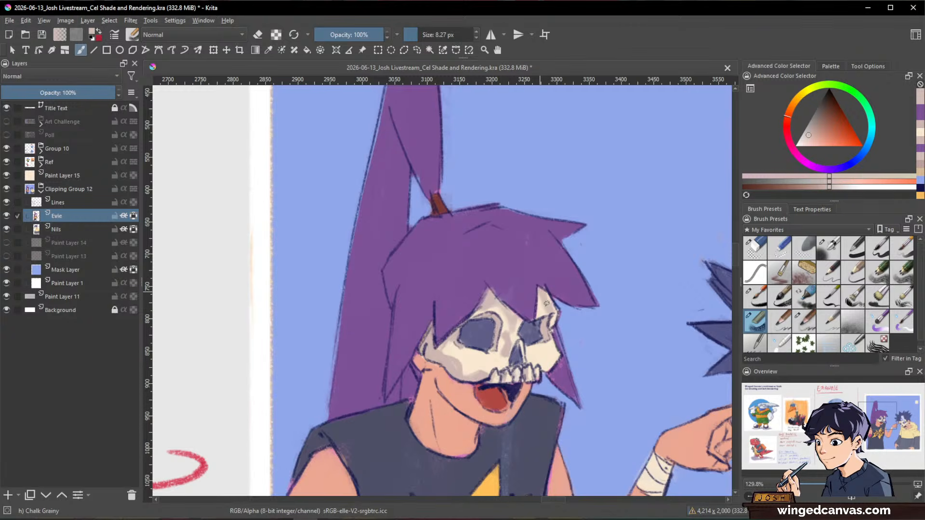
- Extend the shadows over the brow, far eye socket and cheek of Evie's mask with colours sampled from the mask
ctrl+drag(553, 317, 533, 307)
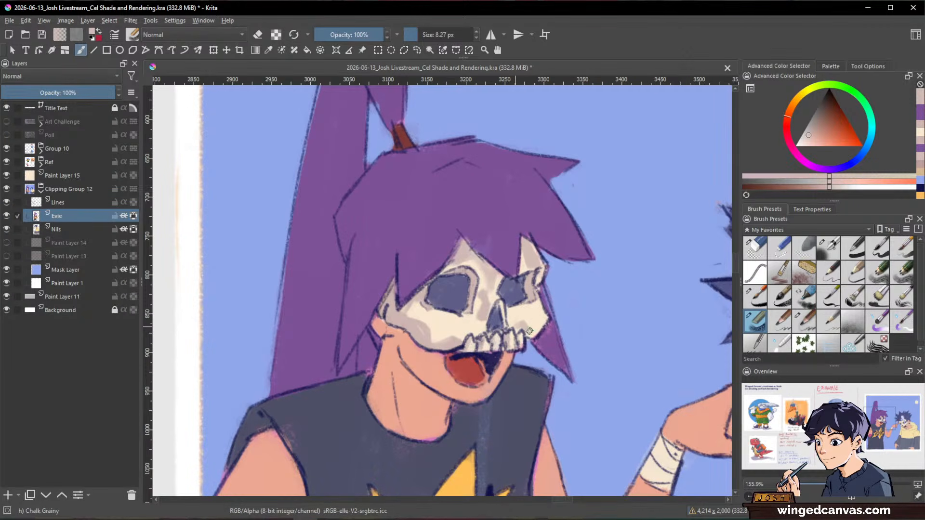
mouse_move(534, 332)
ctrl+mouse_down()
mouse_move(615, 372)
mouse_move(637, 339)
mouse_move(491, 308)
ctrl+mouse_up()
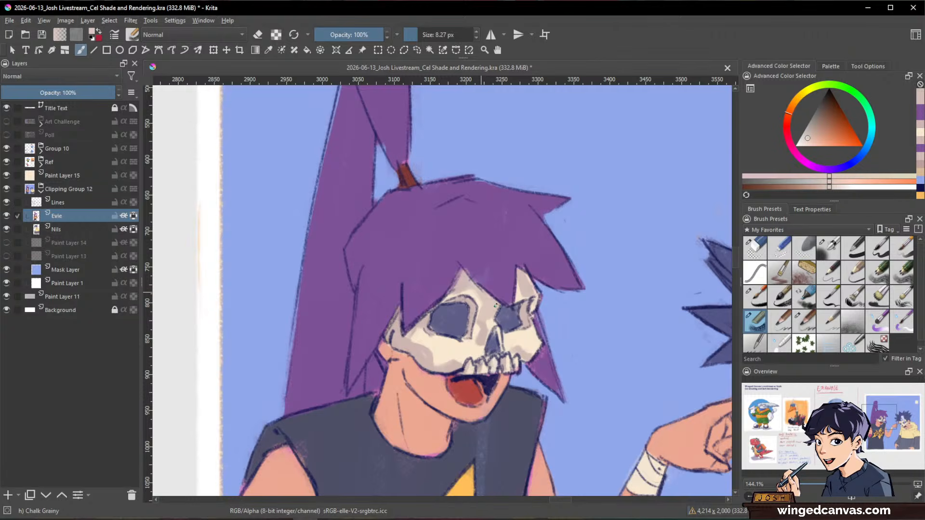
ctrl+drag(643, 333, 668, 319)
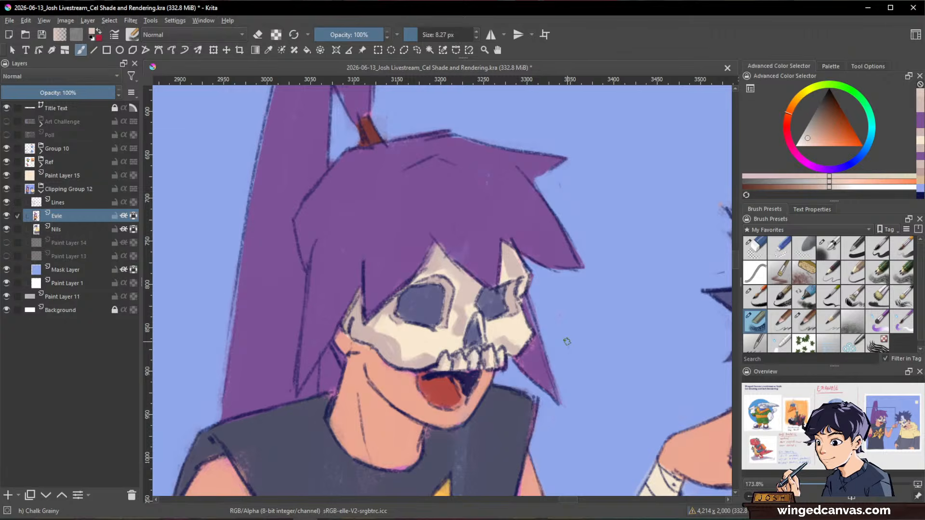
drag(653, 365, 631, 400)
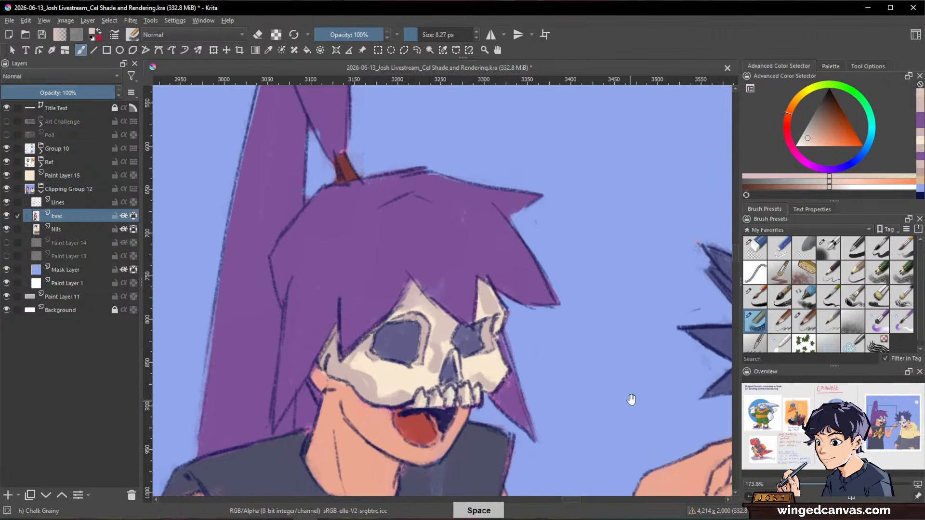
- Mix a near-white yellow from the sampled mask cream and paint highlights on the far cheekbone and nose bridge of Evie's mask
ctrl+click(487, 359)
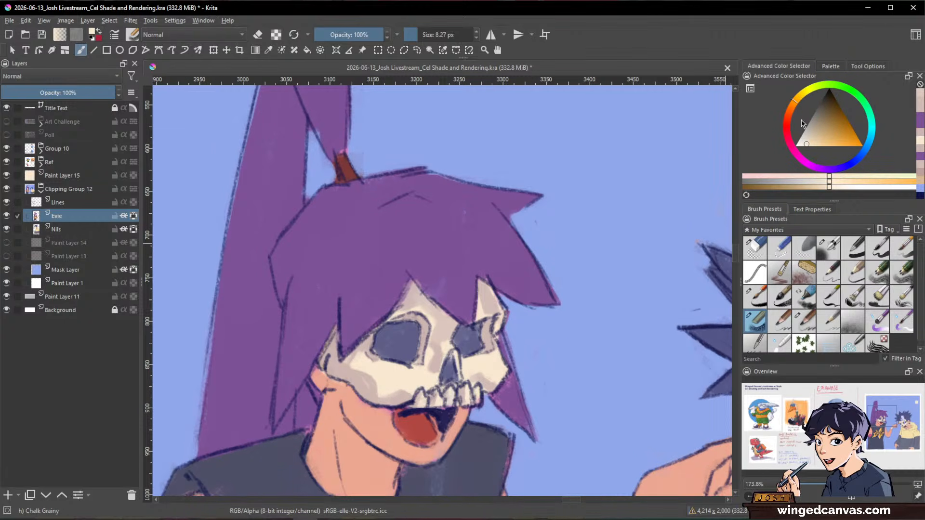
drag(797, 107, 799, 100)
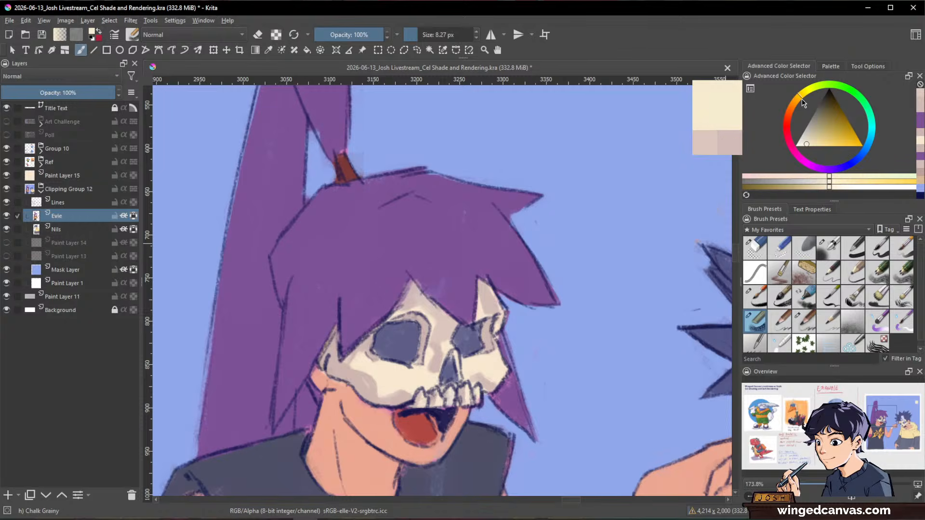
drag(813, 150, 802, 146)
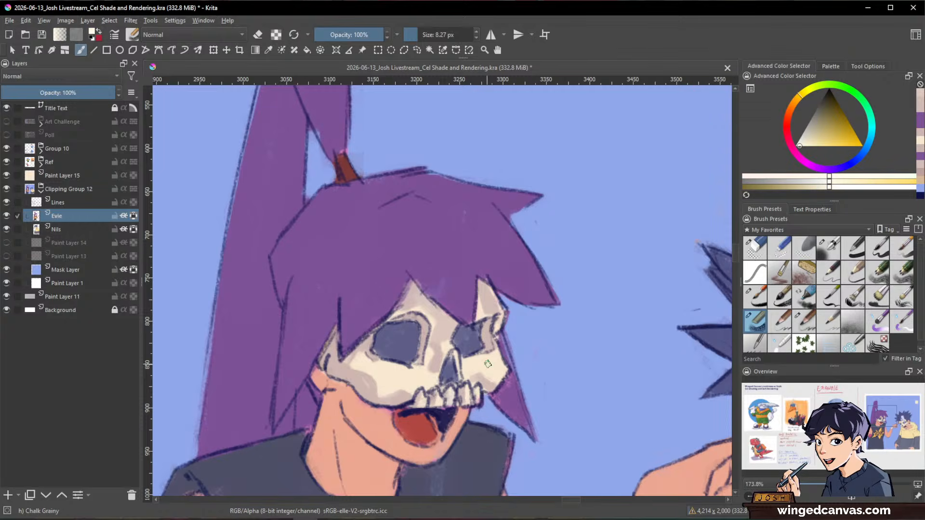
mouse_move(499, 371)
mouse_down()
mouse_move(486, 366)
mouse_move(484, 373)
mouse_up()
drag(451, 344, 447, 343)
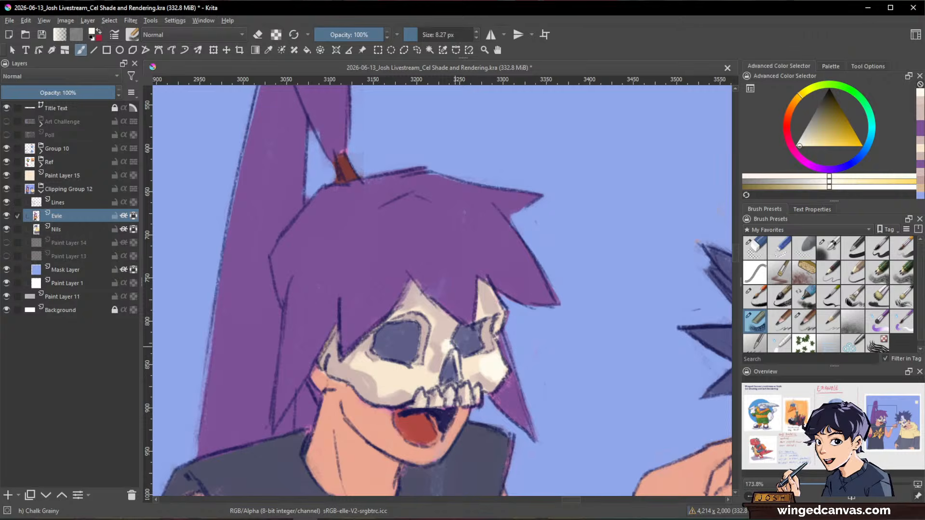
- Highlight the cheek below the near eye socket of Evie's mask and refine the area with the sampled cream base
mouse_move(600, 334)
mouse_down()
mouse_move(667, 313)
mouse_move(607, 361)
mouse_move(552, 312)
mouse_up()
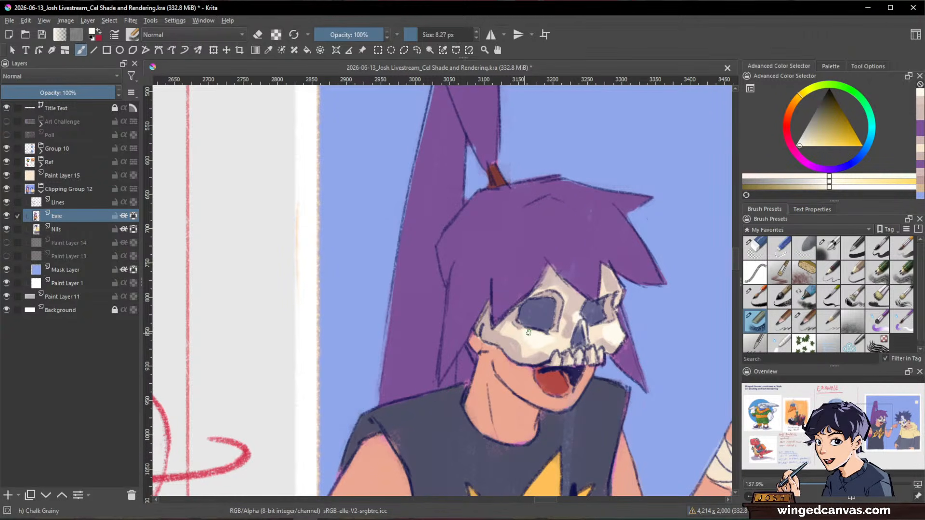
drag(663, 330, 560, 392)
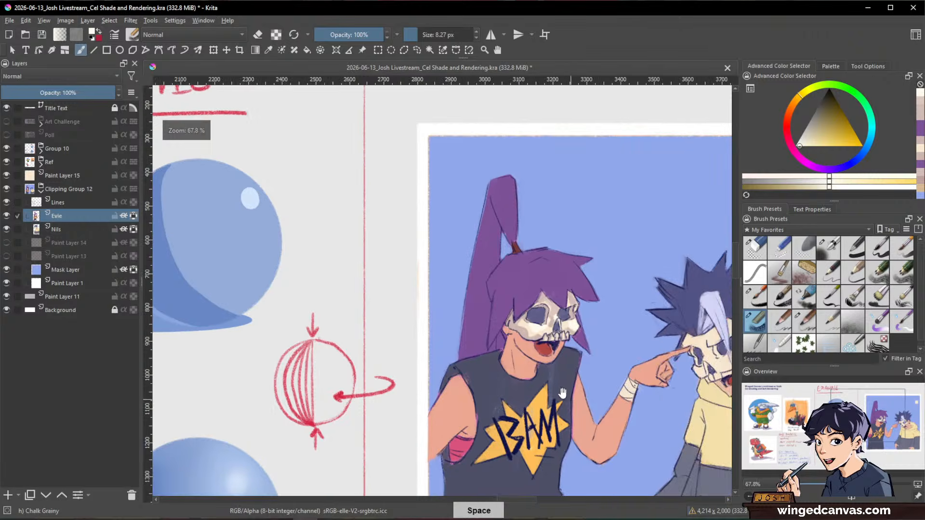
drag(597, 329, 638, 270)
ctrl+click(470, 334)
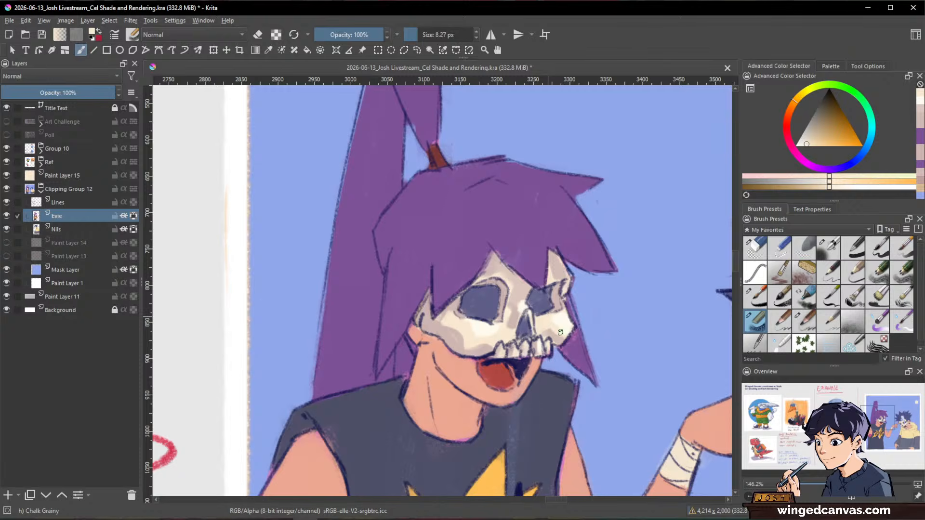
drag(619, 316, 598, 357)
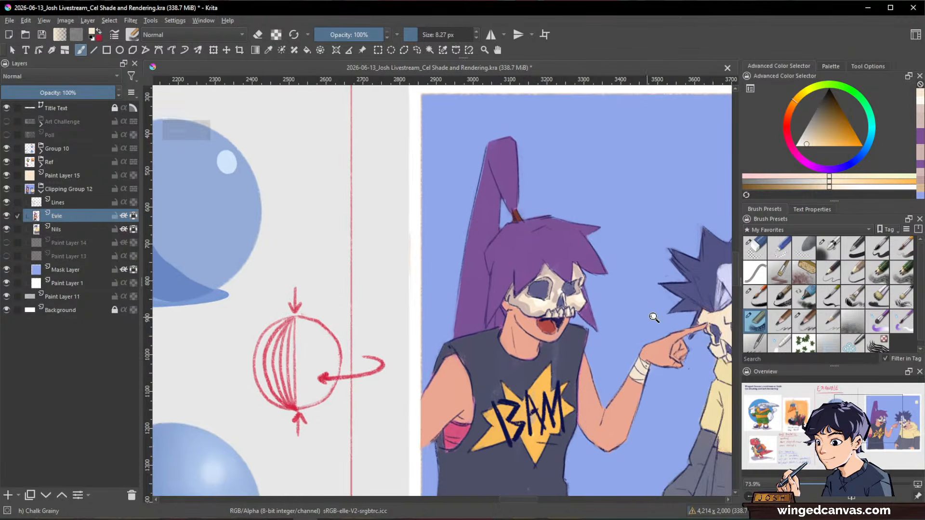
- Switch to the Nils layer, sample his mask's cream and mix a muted beige shadow colour from it
drag(654, 318, 583, 337)
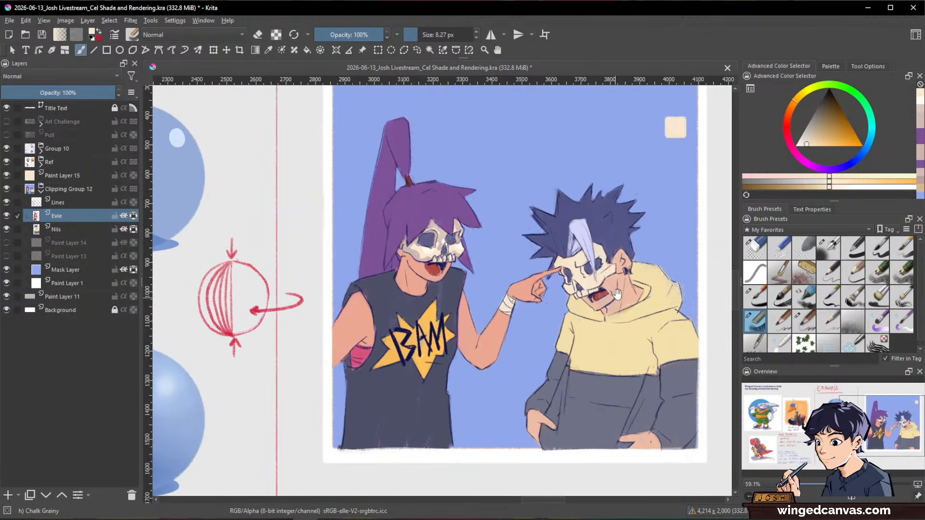
drag(628, 297, 640, 258)
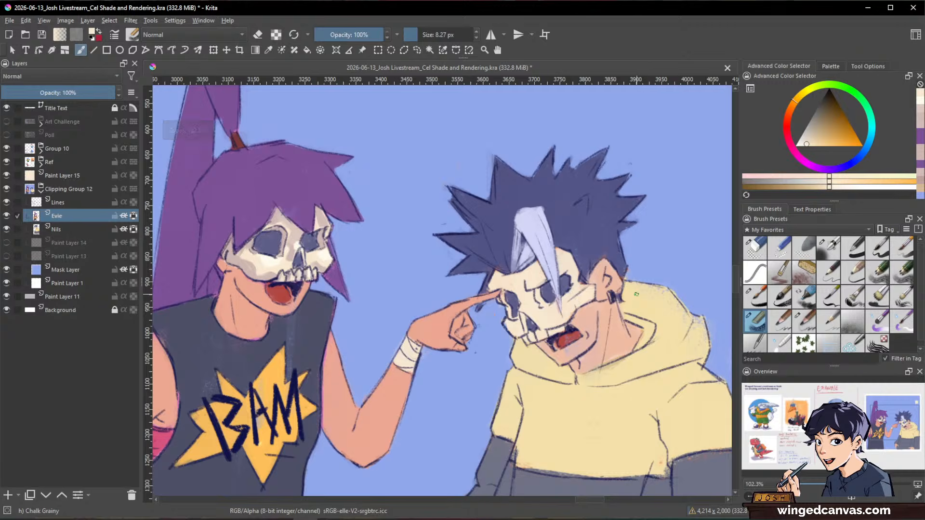
key(Page_Down)
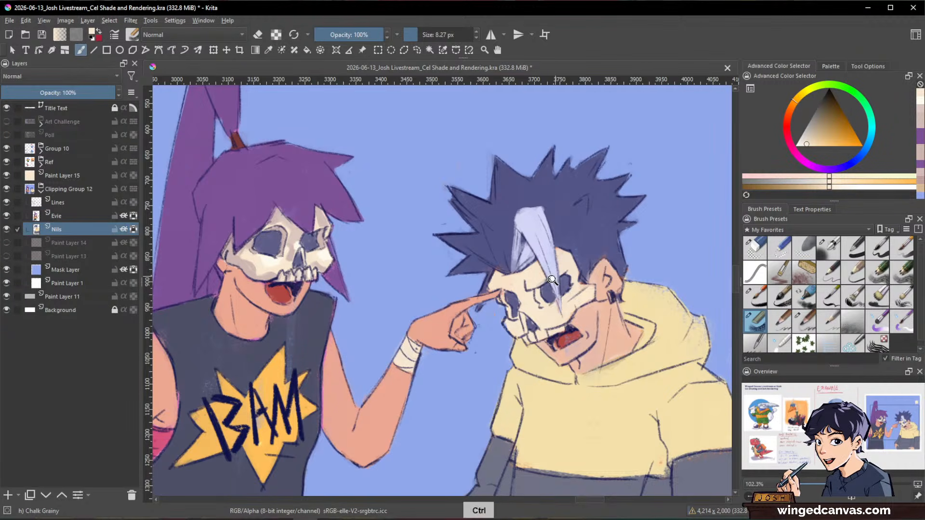
drag(613, 271, 626, 245)
drag(601, 308, 658, 363)
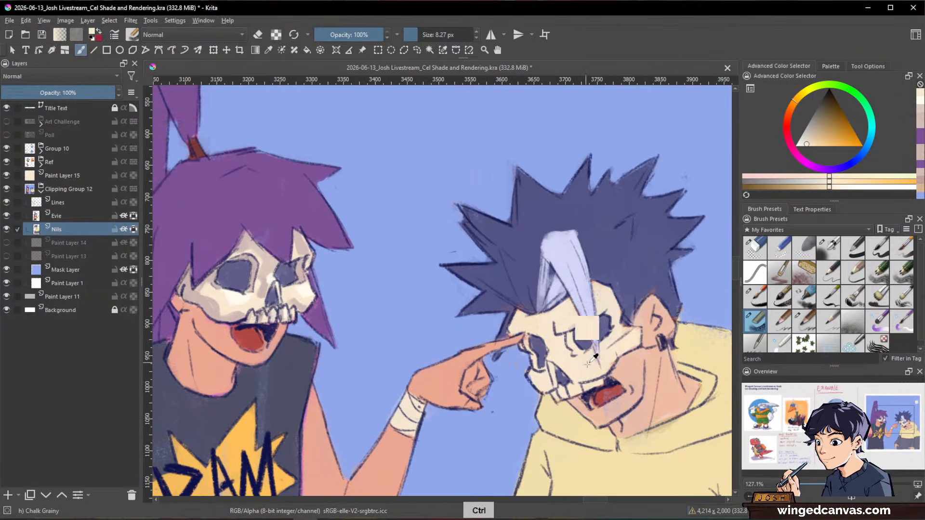
click(795, 105)
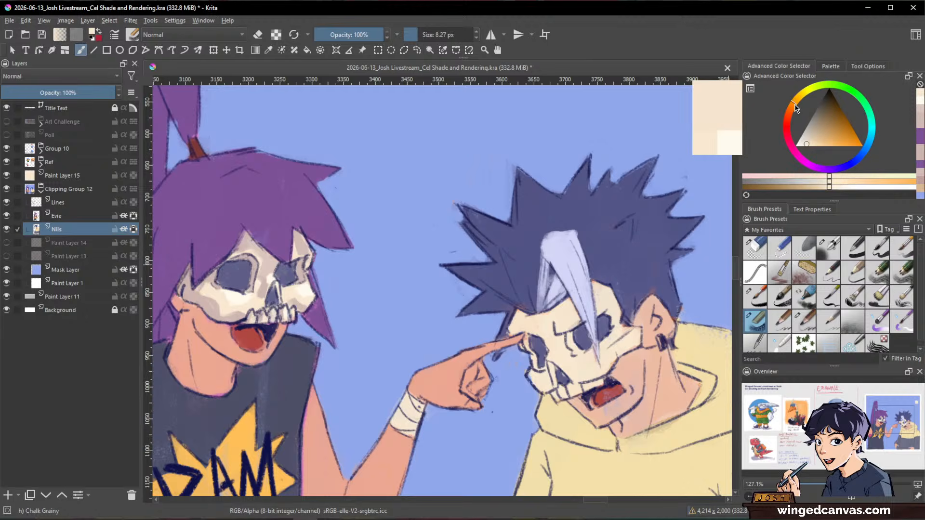
drag(814, 150, 811, 138)
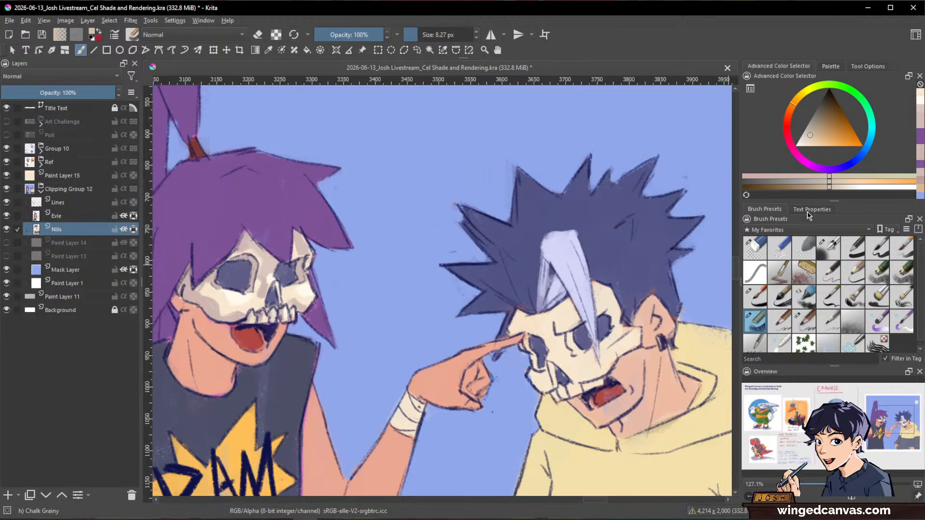
- Airbrush soft shadows on the cheek and eye socket rims of Nils's mask with Airbrush Soft at 81% opacity and about 20 px
click(827, 248)
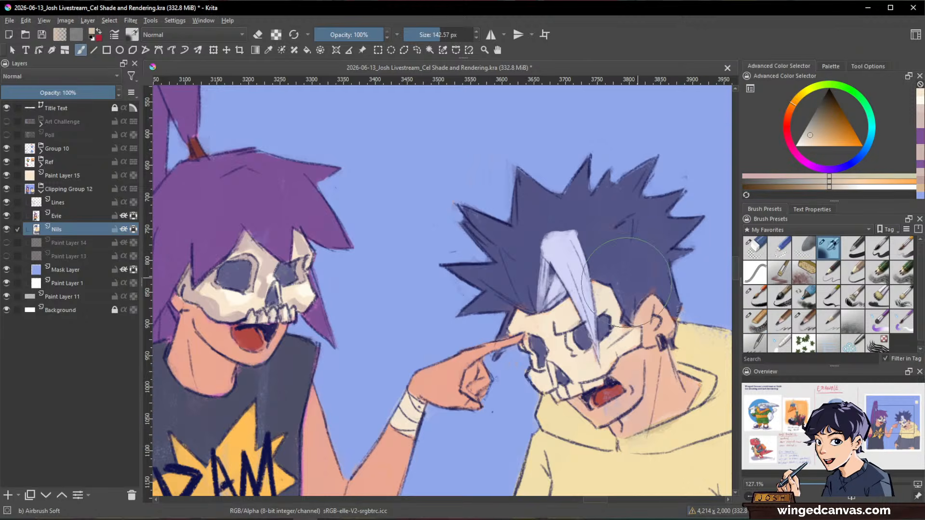
click(370, 35)
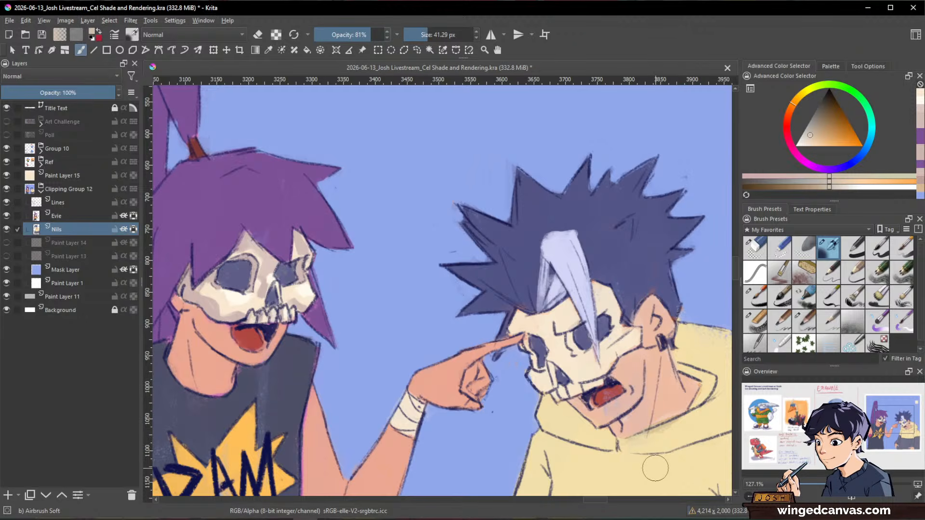
key(ctrl)
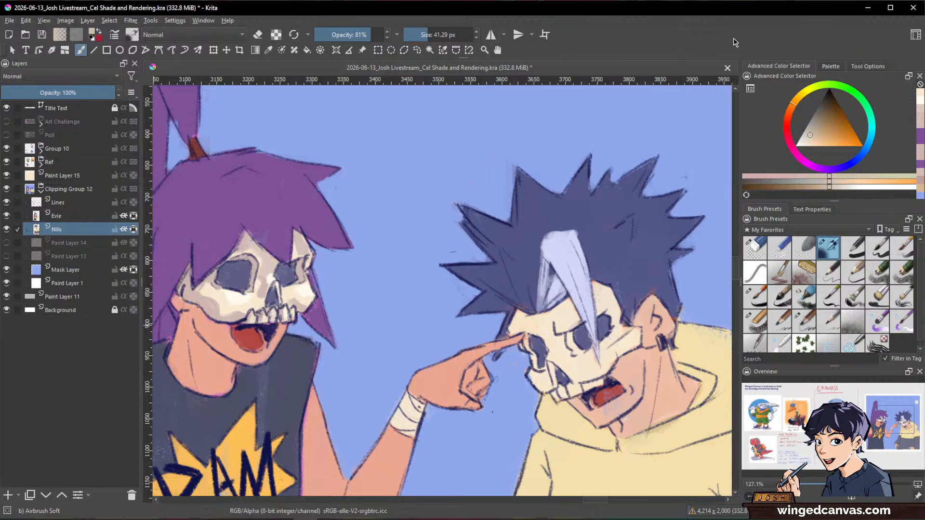
drag(628, 333, 627, 342)
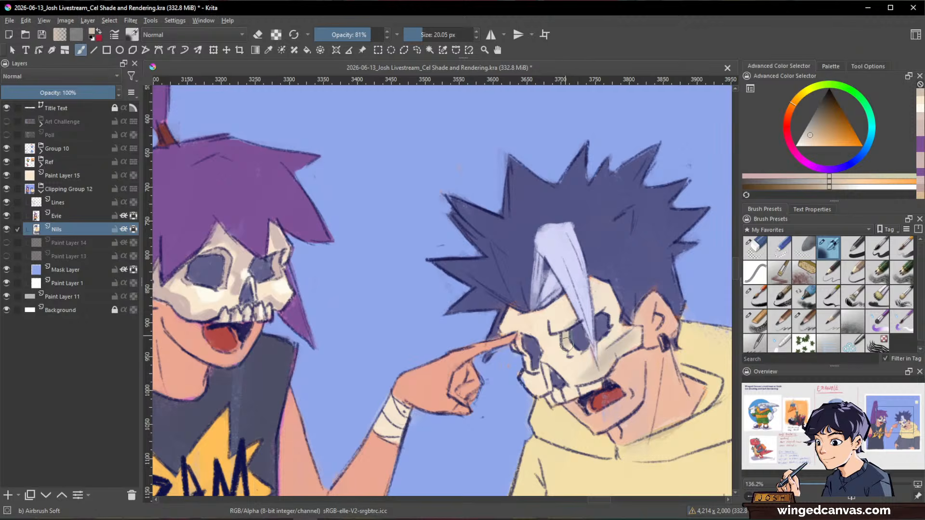
drag(566, 344, 571, 342)
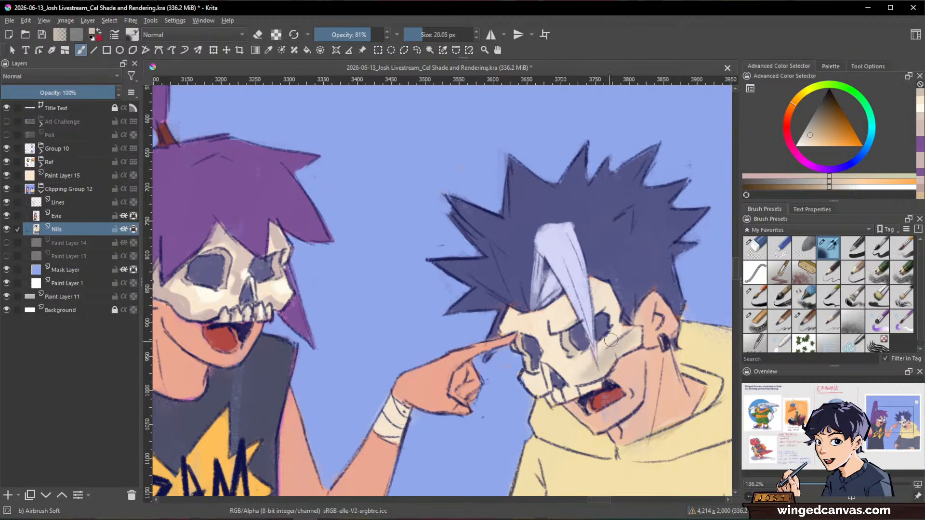
- Deepen the cheek and eye socket shadows on Nils's mask with darker reddish-grey tones and a brush of about 13 px
click(816, 130)
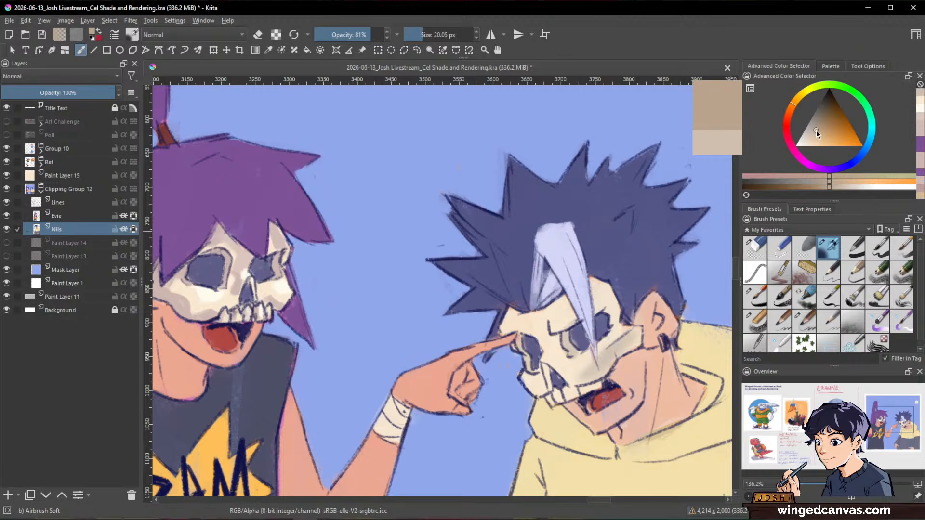
click(789, 113)
drag(608, 345, 605, 356)
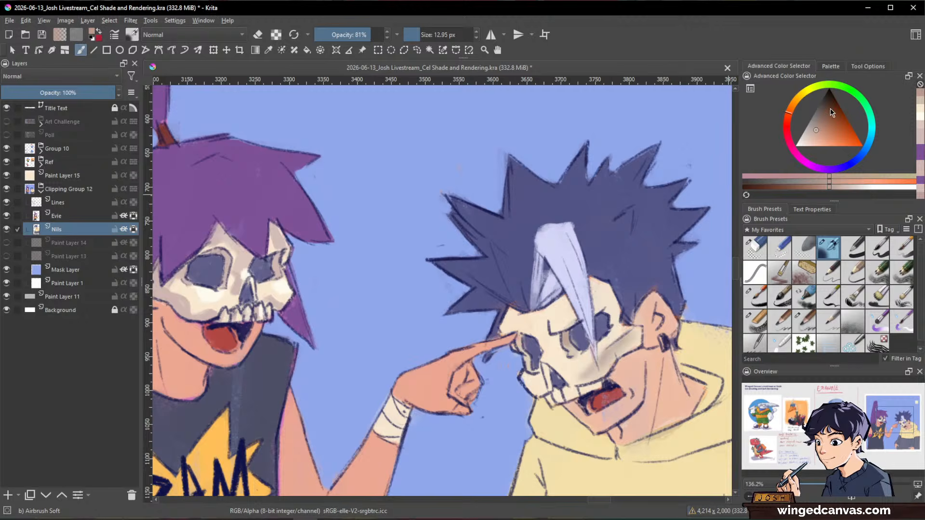
click(816, 120)
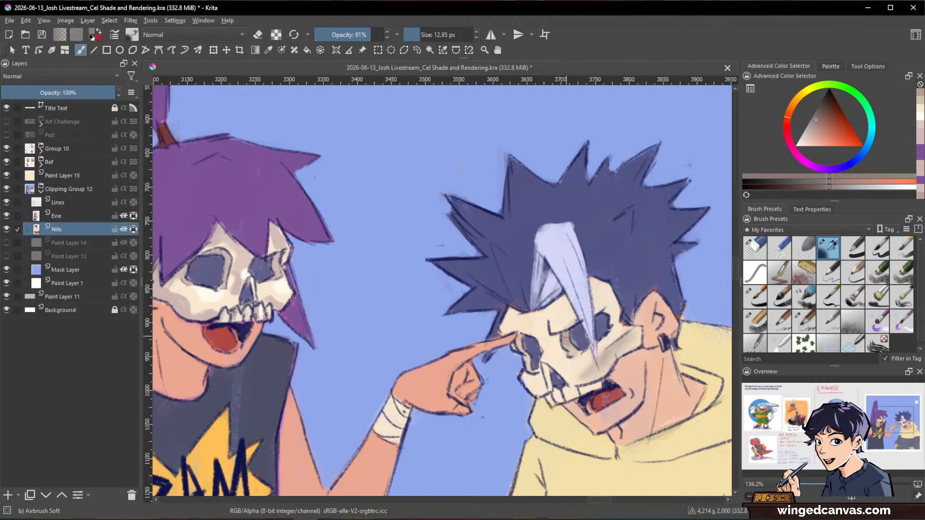
drag(564, 329, 567, 346)
ctrl+click(569, 352)
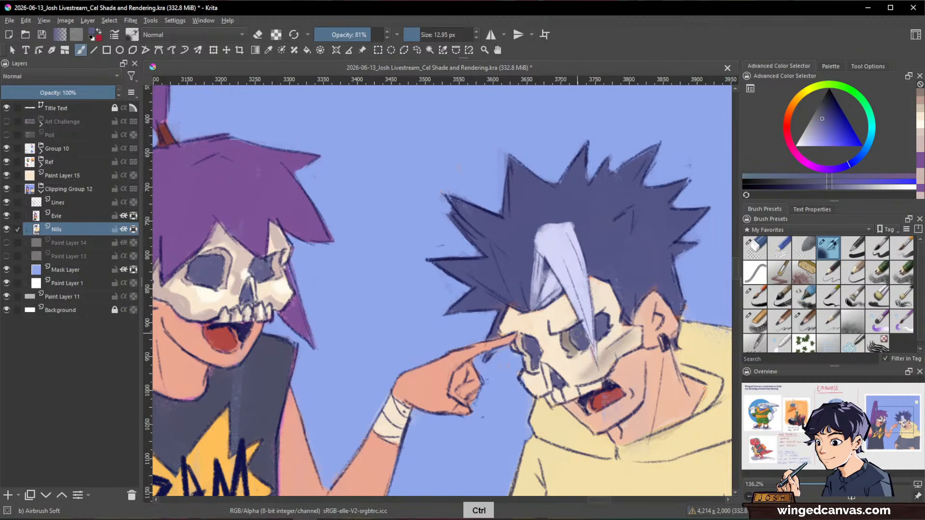
ctrl+click(567, 339)
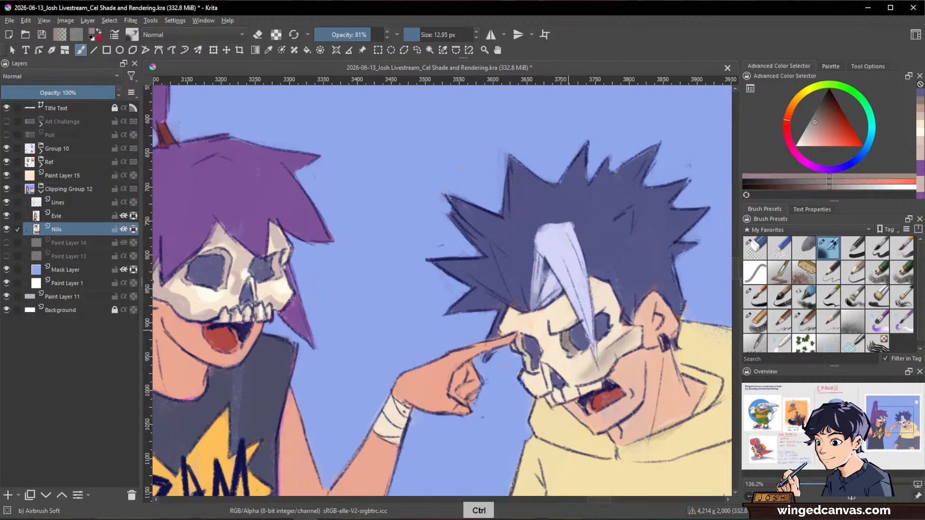
- Mix a very dark maroon and softly darken the inside of the central eye socket on Nils's mask, blending with sampled colours
drag(821, 122, 823, 111)
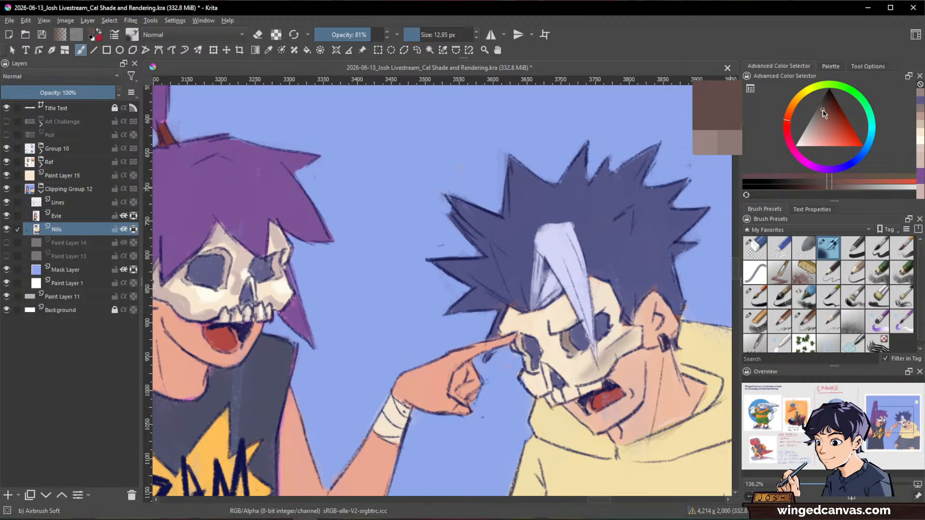
drag(794, 155, 788, 143)
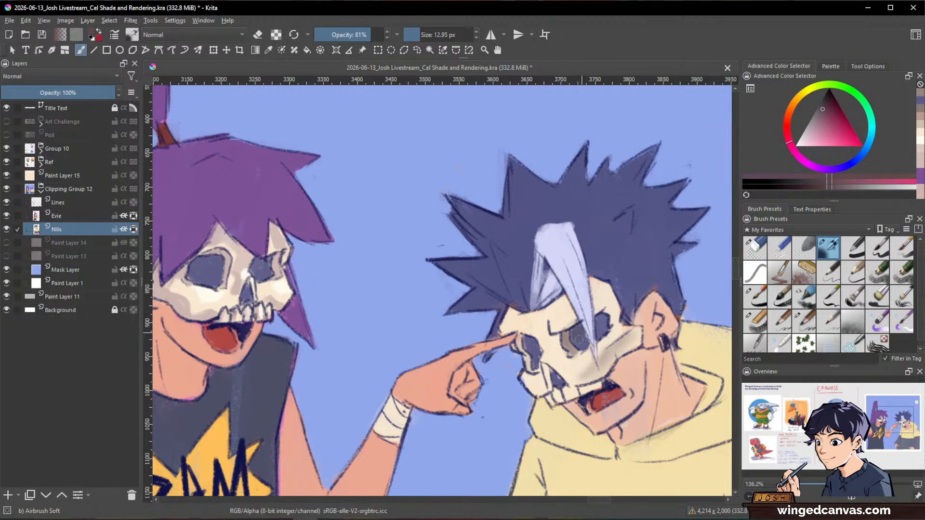
drag(822, 108, 826, 101)
mouse_move(597, 324)
mouse_down()
mouse_move(578, 332)
mouse_move(582, 343)
mouse_up()
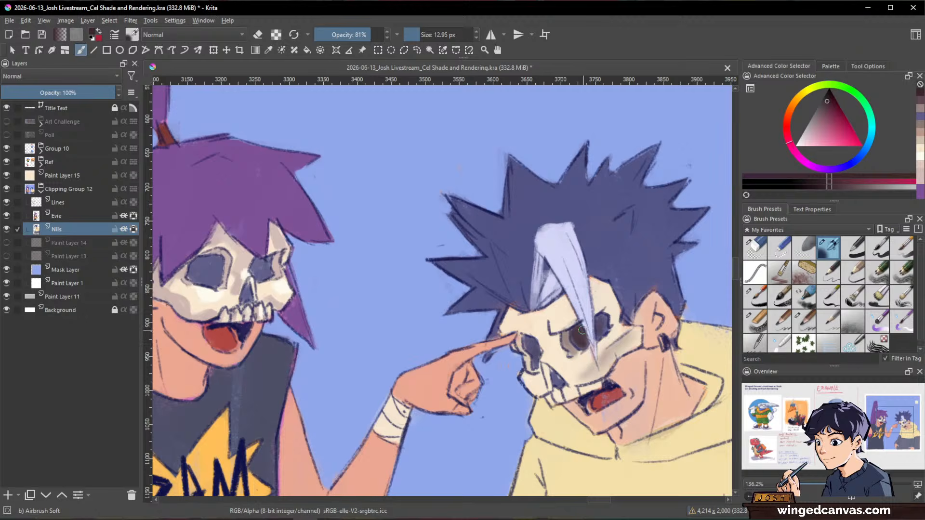
ctrl+click(606, 319)
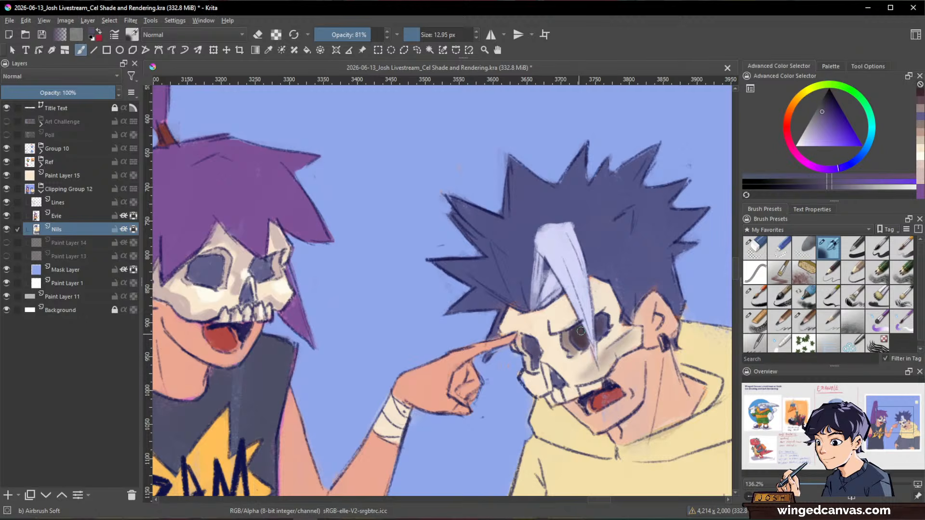
ctrl+click(582, 300)
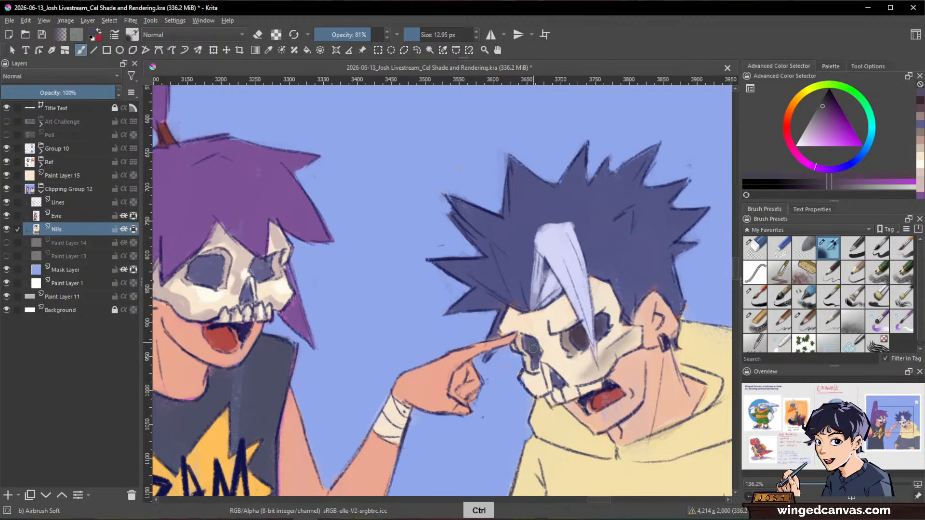
- Blend the shadow between the nose bridge and central eye socket on Nils's mask with sampled grey and cream tones, using a 10–16 px brush
ctrl+click(563, 349)
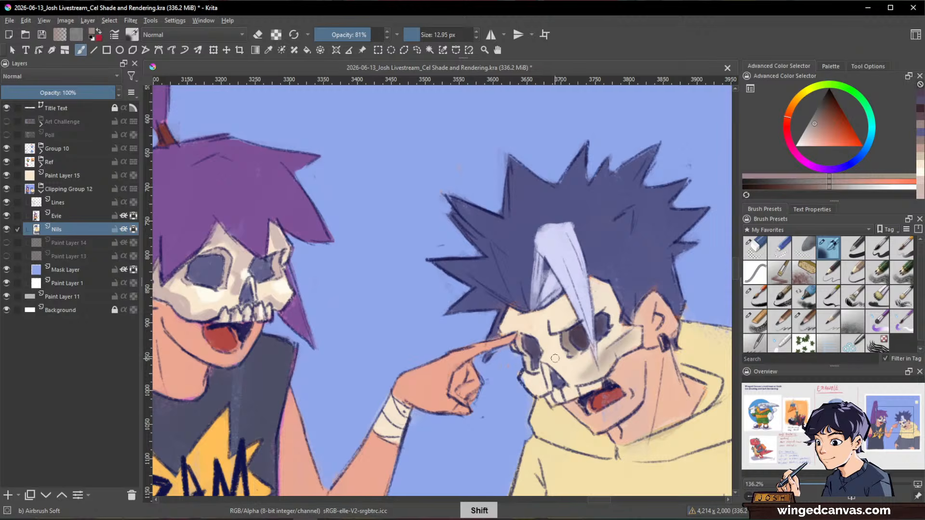
drag(550, 356, 554, 359)
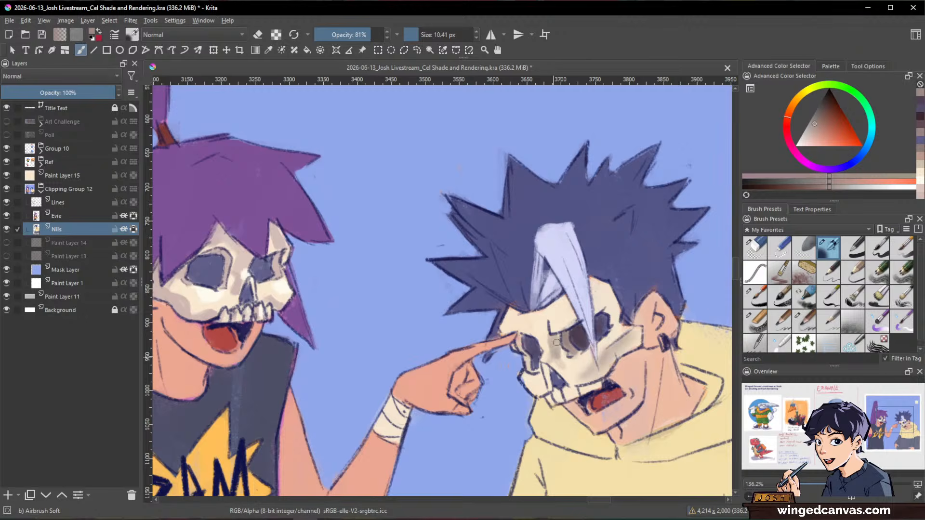
ctrl+click(585, 324)
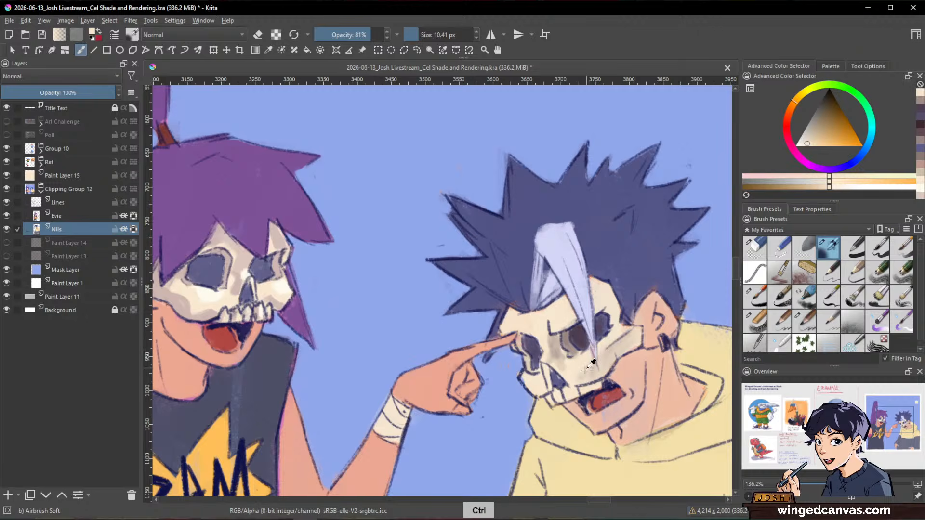
ctrl+click(556, 342)
drag(557, 359, 568, 358)
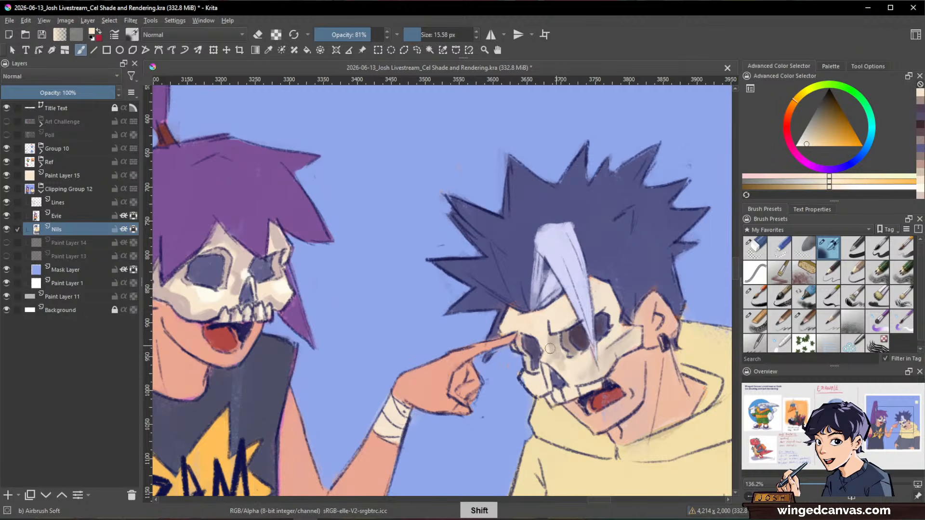
ctrl+click(552, 340)
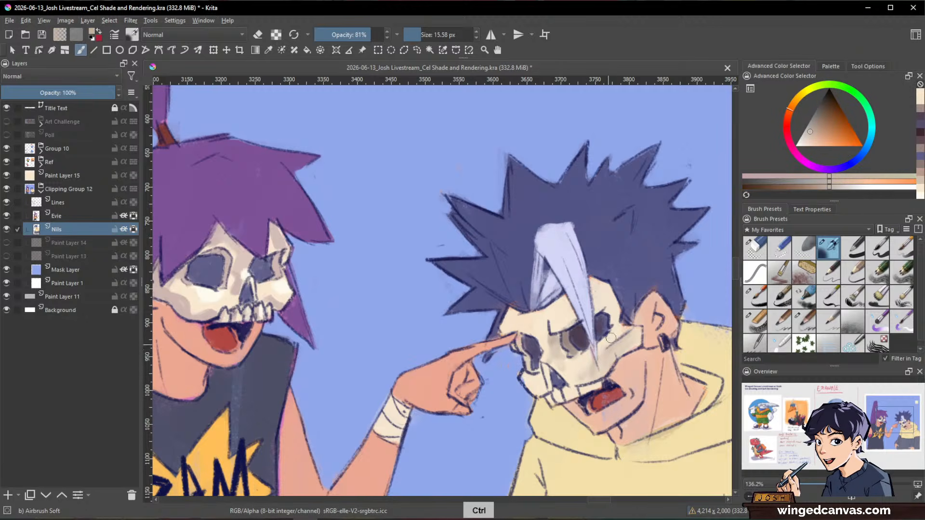
- Shade the front cheek beside the nose cavity with a darker brownish grey, and refine the central socket rim at about 10 px
click(814, 122)
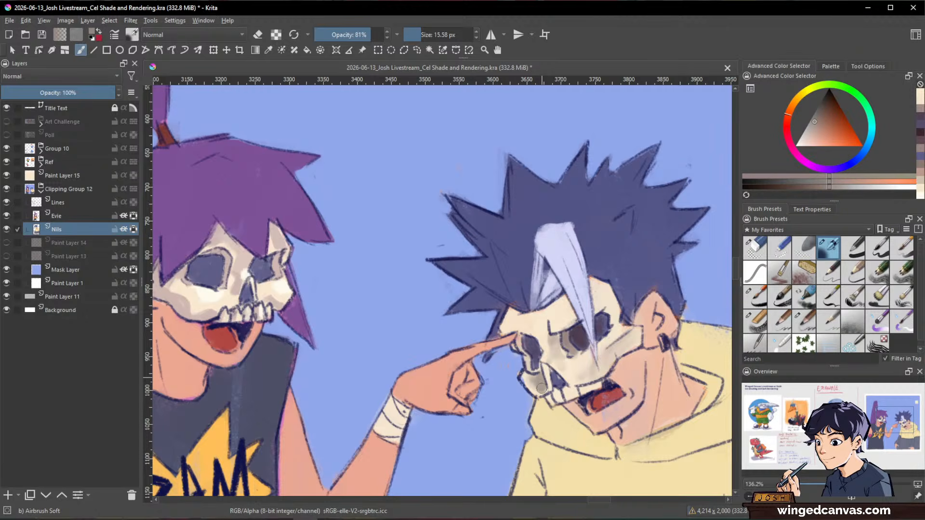
ctrl+click(567, 337)
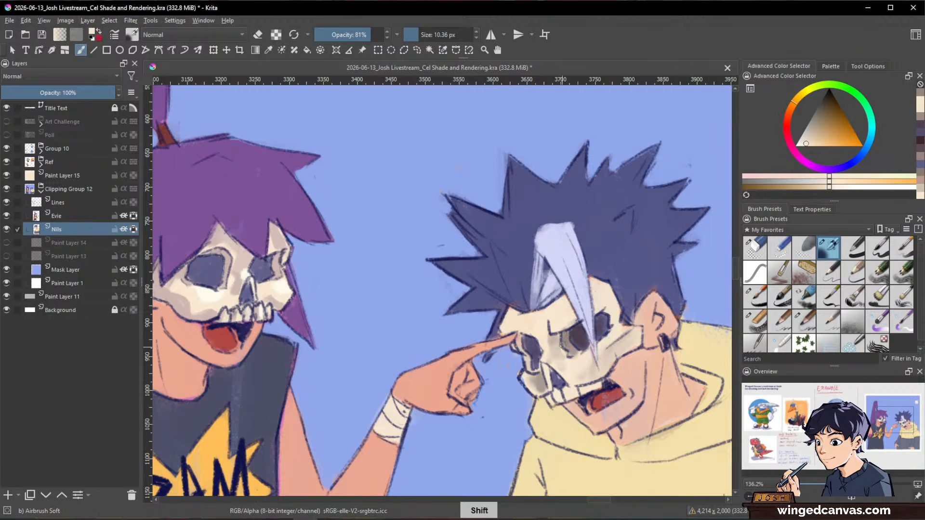
drag(562, 345, 572, 353)
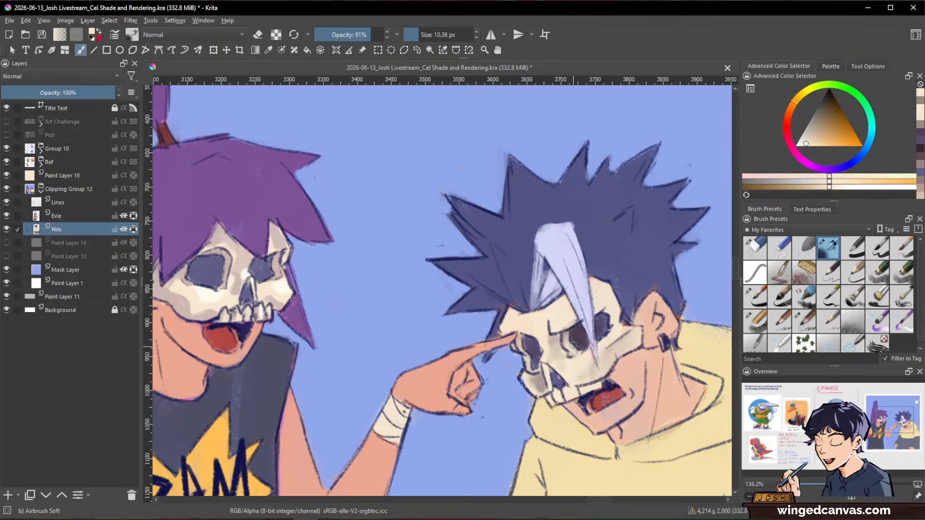
ctrl+click(569, 340)
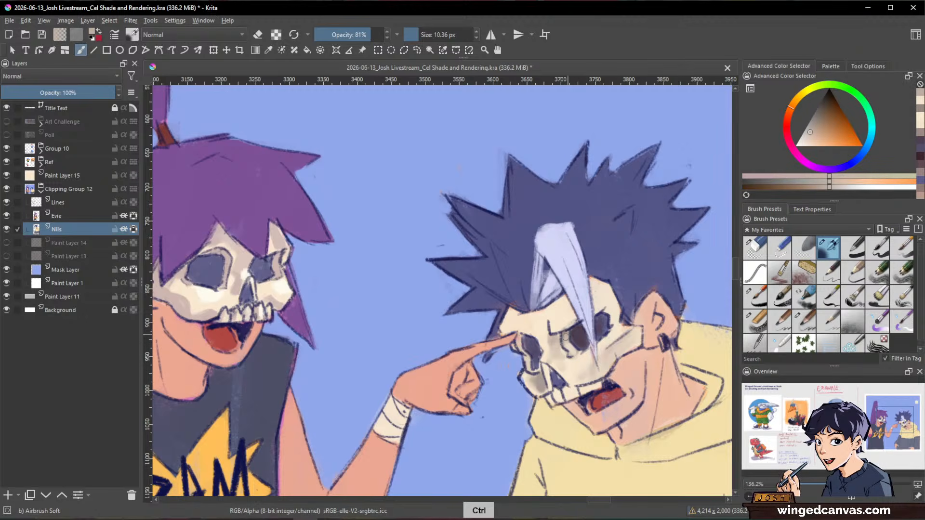
ctrl+click(559, 352)
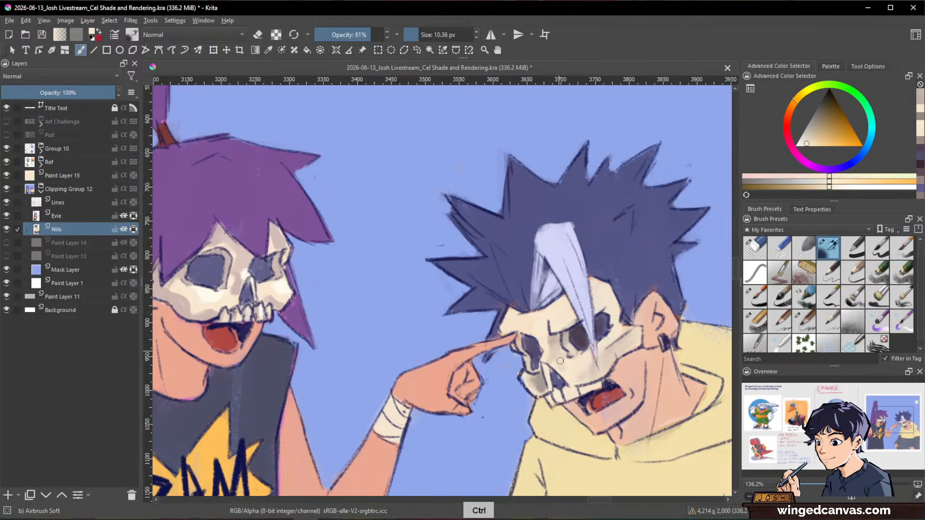
mouse_move(674, 337)
mouse_down()
mouse_move(645, 342)
mouse_move(665, 332)
mouse_up()
ctrl+click(518, 380)
mouse_move(510, 393)
mouse_down()
mouse_move(513, 403)
mouse_move(513, 396)
mouse_move(545, 406)
mouse_move(536, 393)
mouse_up()
- Mix a very dark violet from the sampled socket colour and airbrush it inside the mask's eye sockets at about 10 px
ctrl+click(581, 342)
ctrl+click(540, 391)
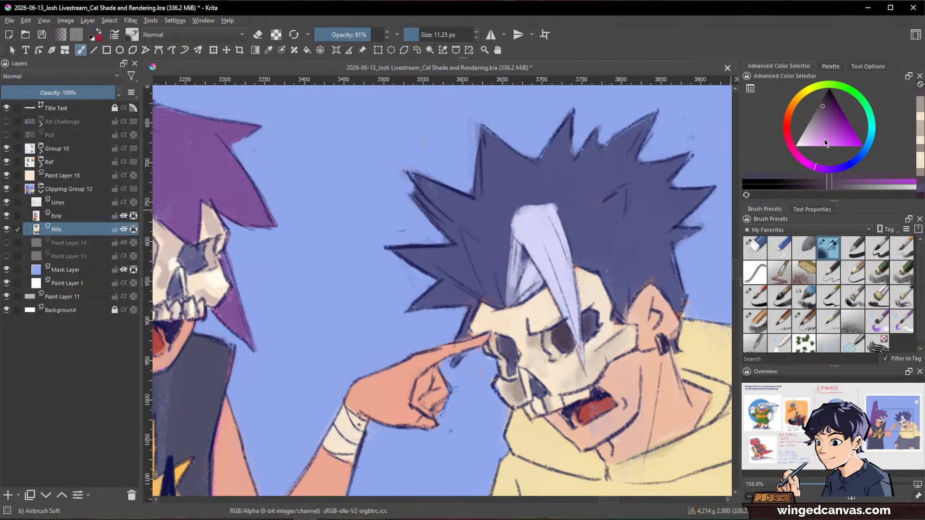
drag(822, 108, 826, 102)
click(836, 167)
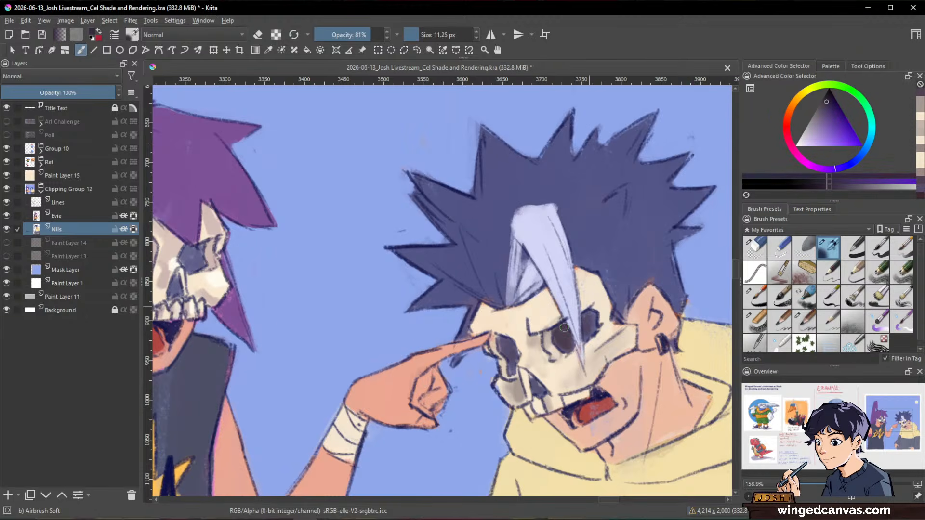
mouse_move(536, 373)
mouse_down()
mouse_move(532, 380)
mouse_move(517, 358)
mouse_up()
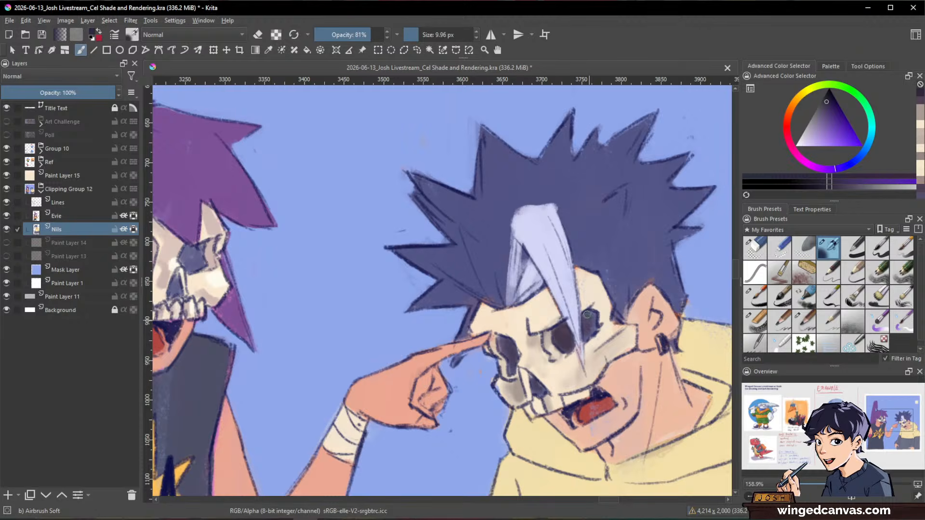
drag(587, 315, 631, 255)
- Reuse a recent brownish shadow colour, shift it to a muted mauve and deepen the front cheek shadow on Nils's mask
click(920, 112)
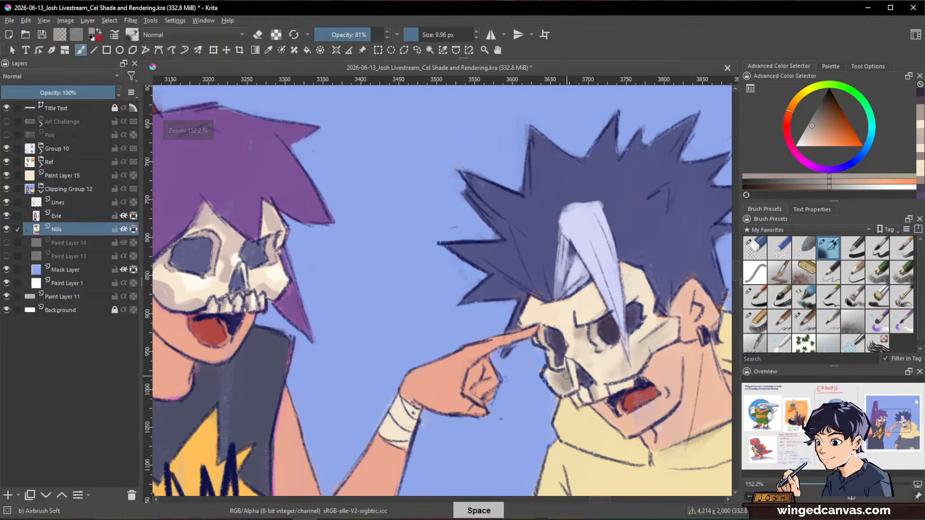
click(817, 122)
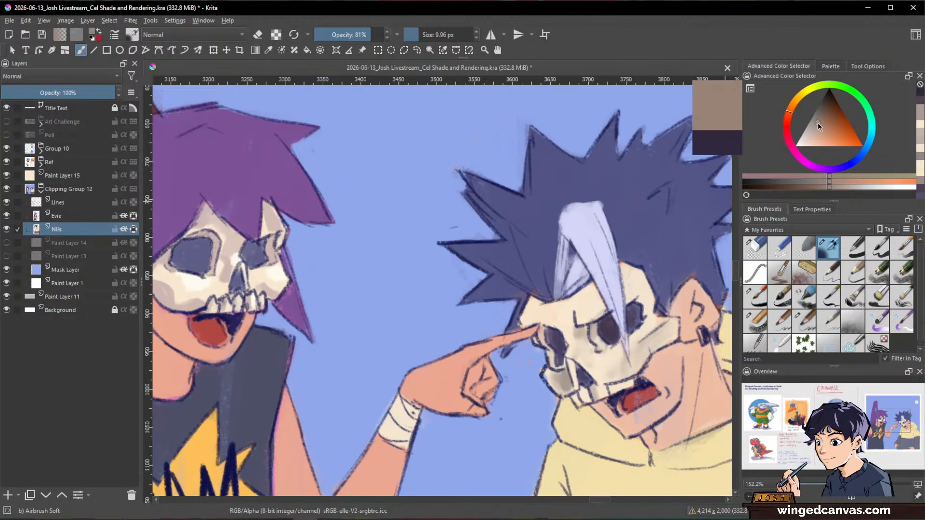
click(800, 157)
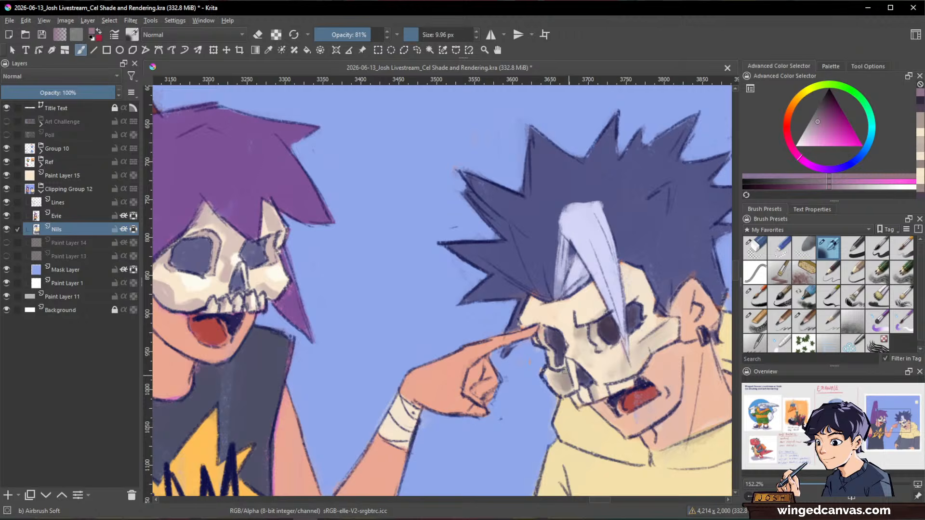
- Shade the front edge of the mask's forehead with a sampled brownish grey at 12 px, and deepen the shadows with a darker mauve
ctrl+click(556, 378)
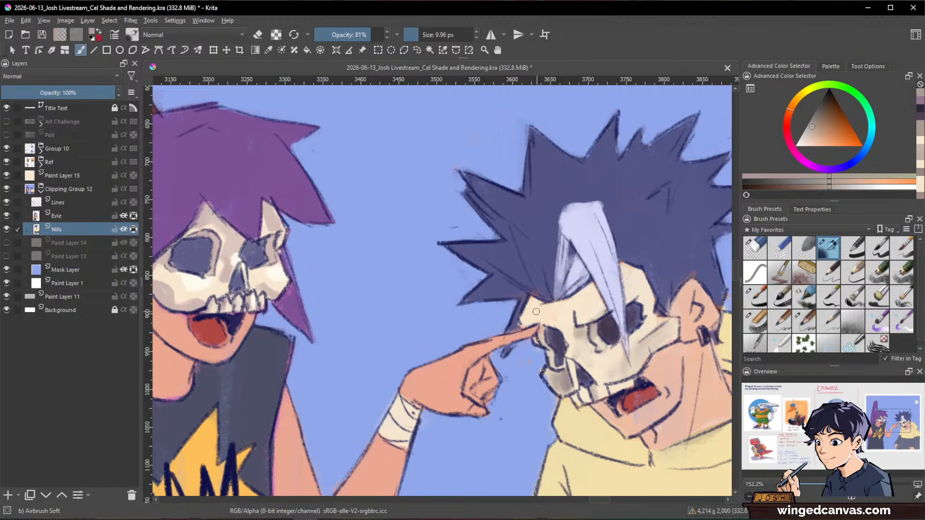
drag(528, 315, 531, 309)
drag(529, 313, 534, 319)
mouse_move(640, 289)
mouse_down()
mouse_move(626, 337)
mouse_move(558, 291)
mouse_move(546, 301)
mouse_up()
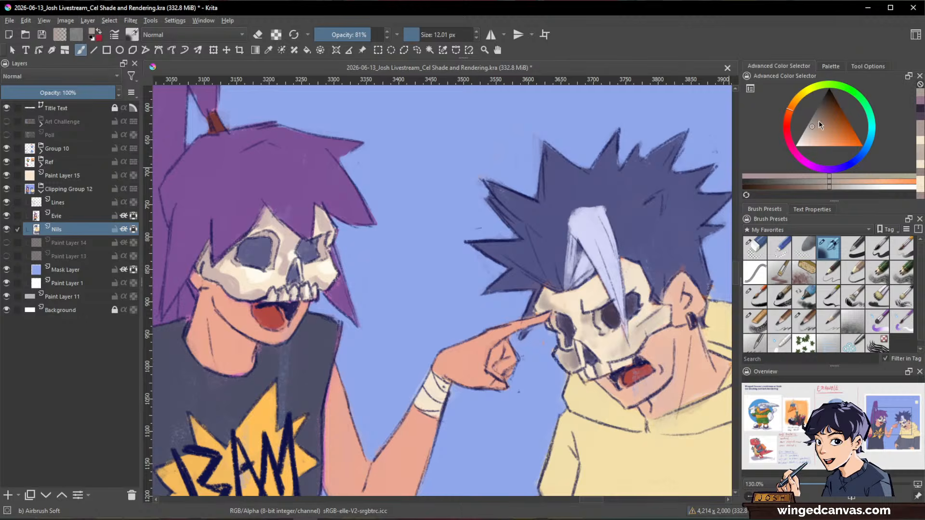
drag(814, 124, 816, 119)
click(790, 146)
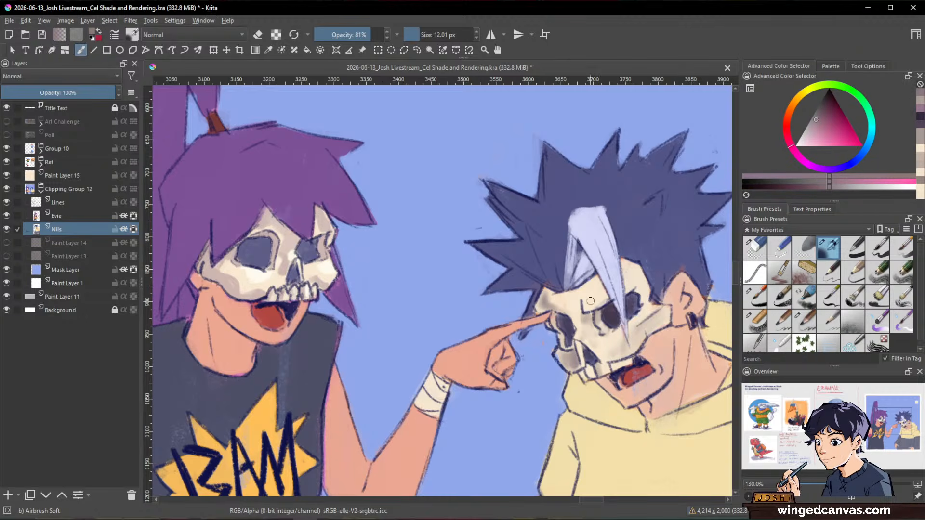
drag(559, 330, 575, 351)
- Touch up the small shadows around the teeth and far eye socket with sampled brownish greys and an 8 px brush
mouse_move(654, 288)
mouse_down()
mouse_move(660, 332)
mouse_move(586, 340)
mouse_move(573, 287)
mouse_up()
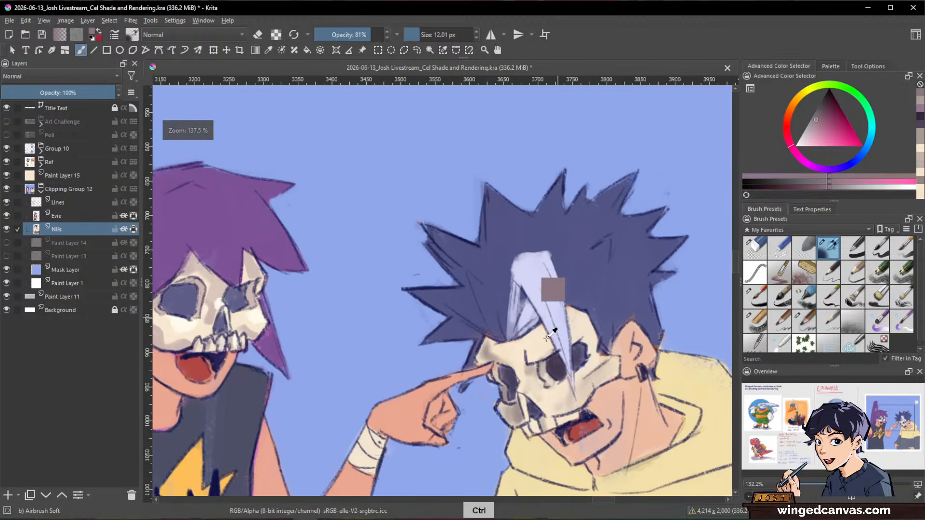
ctrl+click(530, 398)
drag(530, 399, 525, 404)
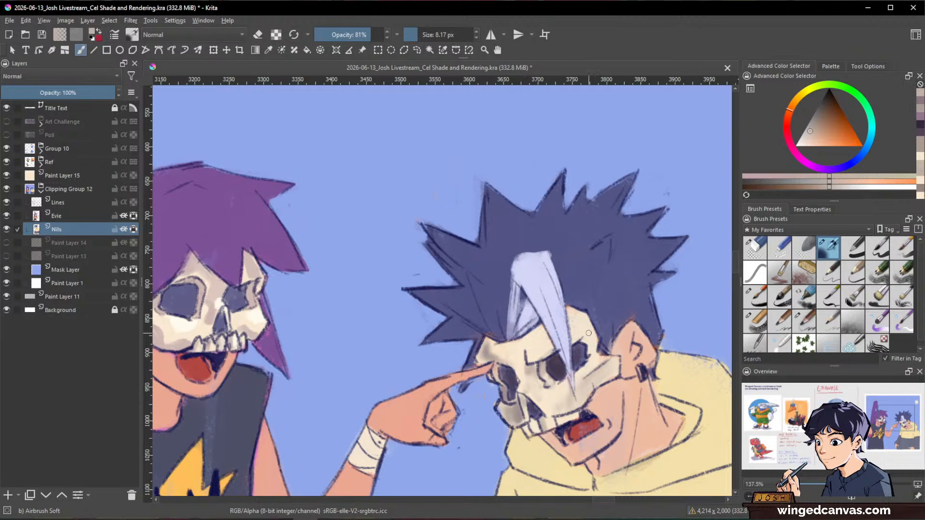
ctrl+click(538, 422)
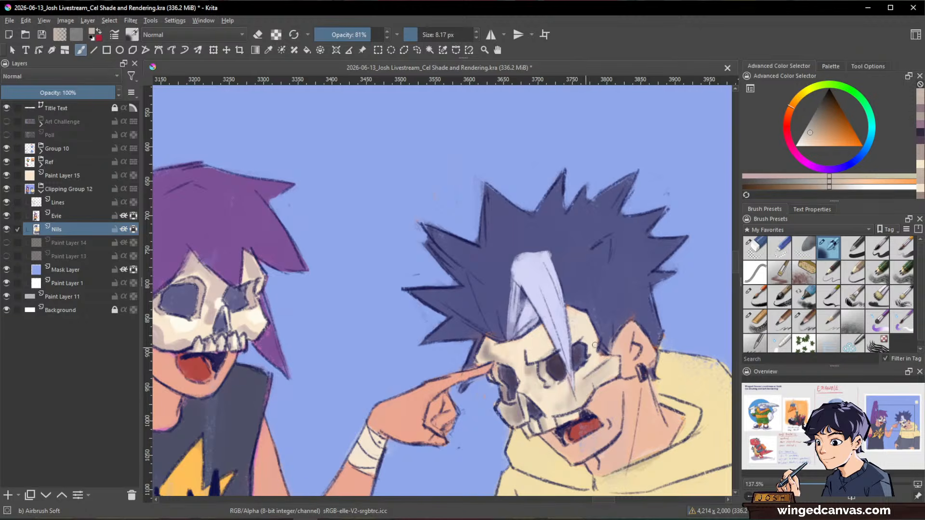
- Build soft forehead and brow shadows beneath the white hair strand with sampled cream and reddish grey, using a 12 px brush
scroll(597, 345, up, 1)
ctrl+click(582, 315)
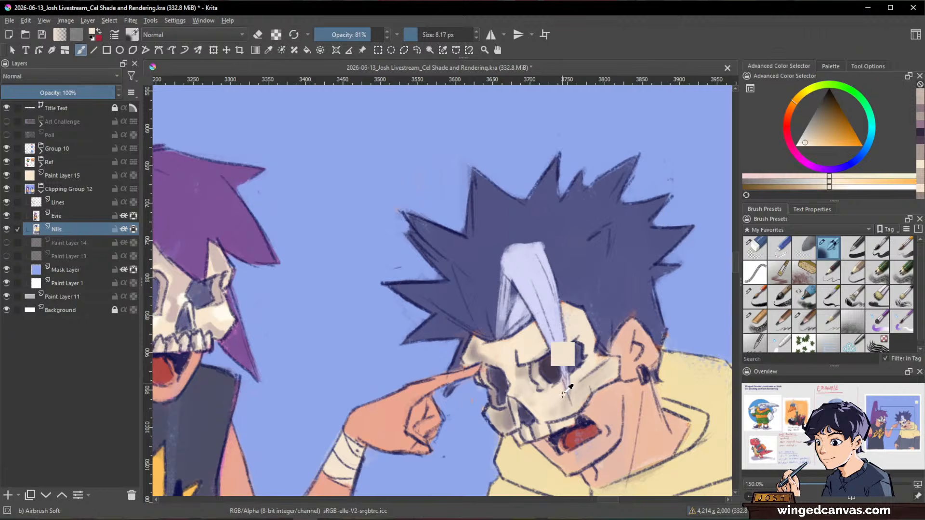
ctrl+click(516, 346)
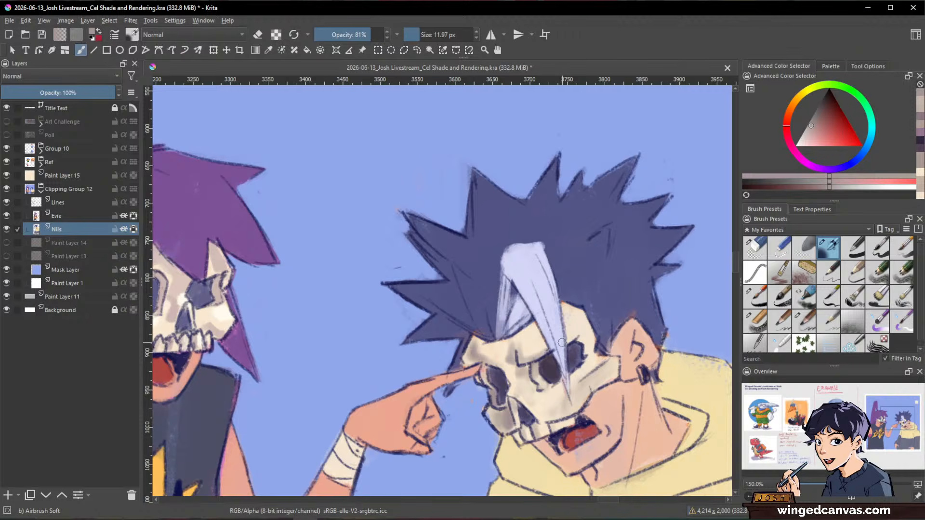
drag(642, 342, 627, 393)
mouse_move(624, 278)
mouse_down()
mouse_move(565, 333)
mouse_move(628, 260)
mouse_move(613, 260)
mouse_up()
- Smooth the cheek below the central eye socket with sampled light beige and cream tones, using a brush of about 15 px
ctrl+click(505, 333)
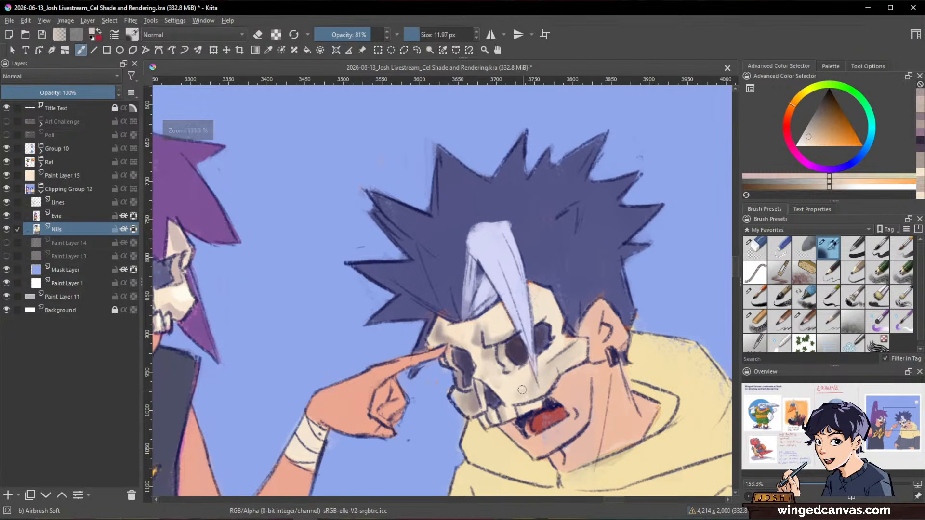
drag(512, 388, 529, 376)
ctrl+click(528, 375)
drag(529, 376, 530, 375)
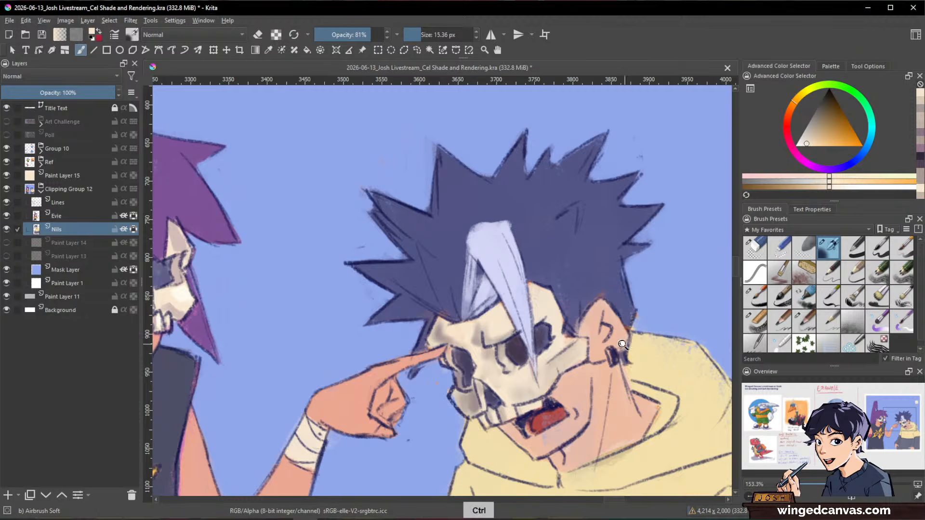
- Mix a very pale cyan from the mask's cream and airbrush a cool highlight on the far temple at about 14 px
drag(625, 346, 568, 372)
ctrl+click(553, 307)
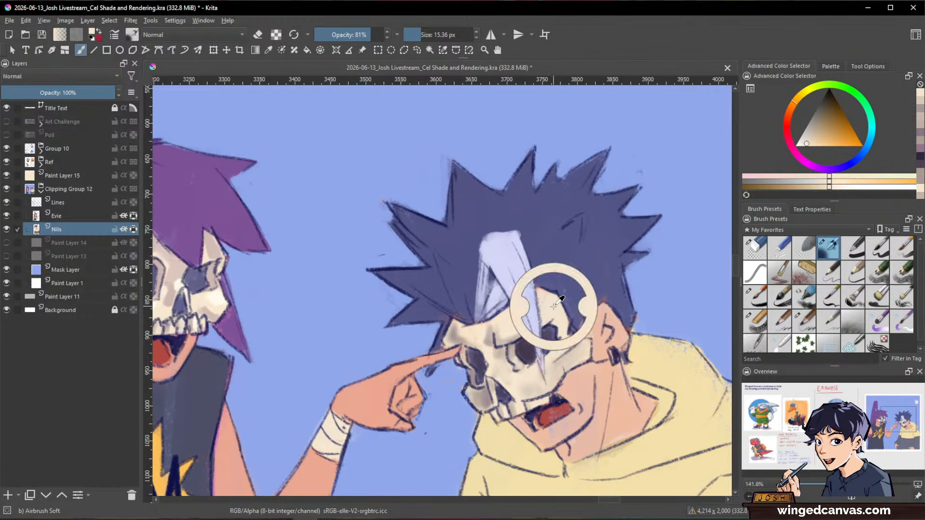
click(872, 133)
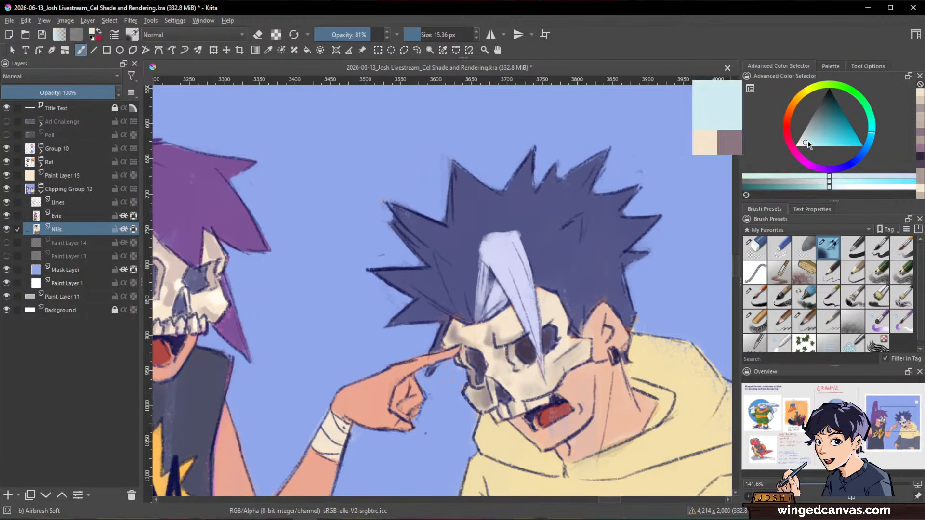
click(802, 144)
drag(567, 335, 565, 335)
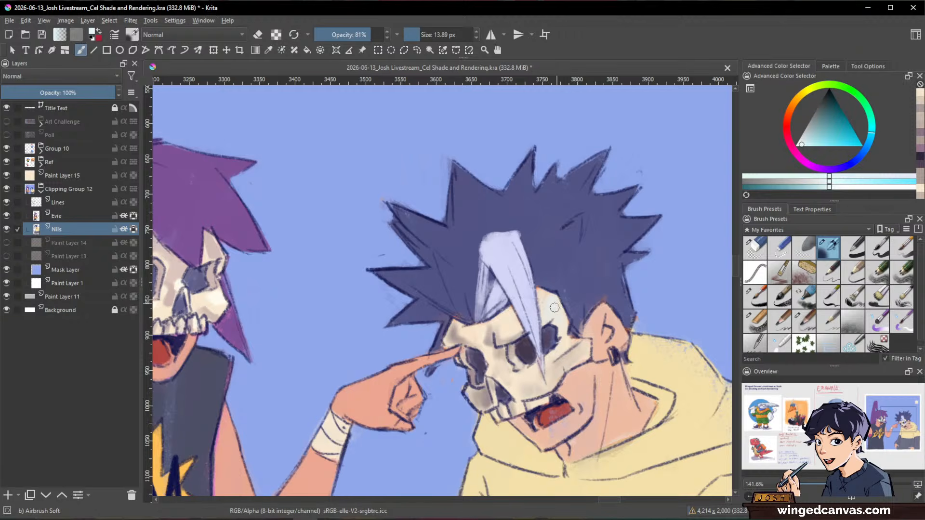
key(space)
mouse_move(595, 294)
mouse_down()
mouse_move(617, 275)
mouse_move(601, 319)
mouse_move(598, 297)
mouse_up()
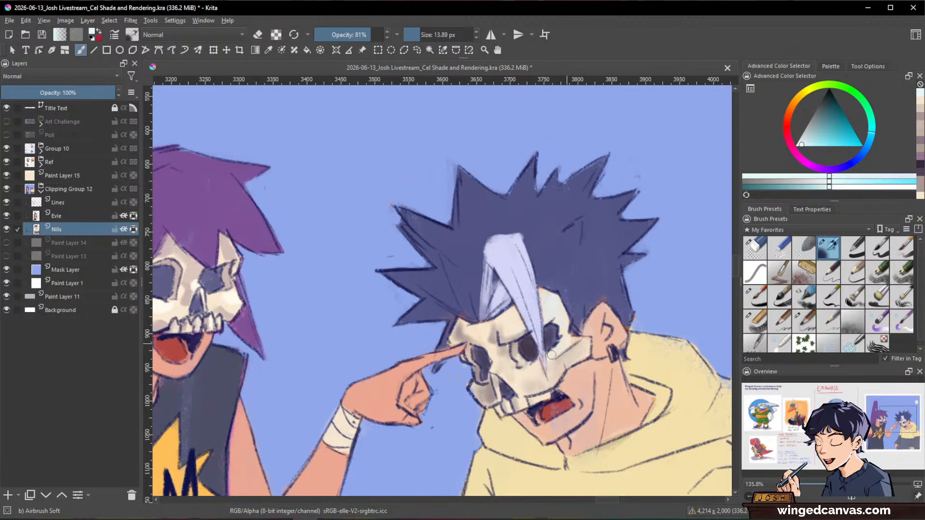
- Enlarge the brush to about 21 px and add soft pale cyan highlights to the mask's cheek and cheekbone
drag(527, 376, 536, 376)
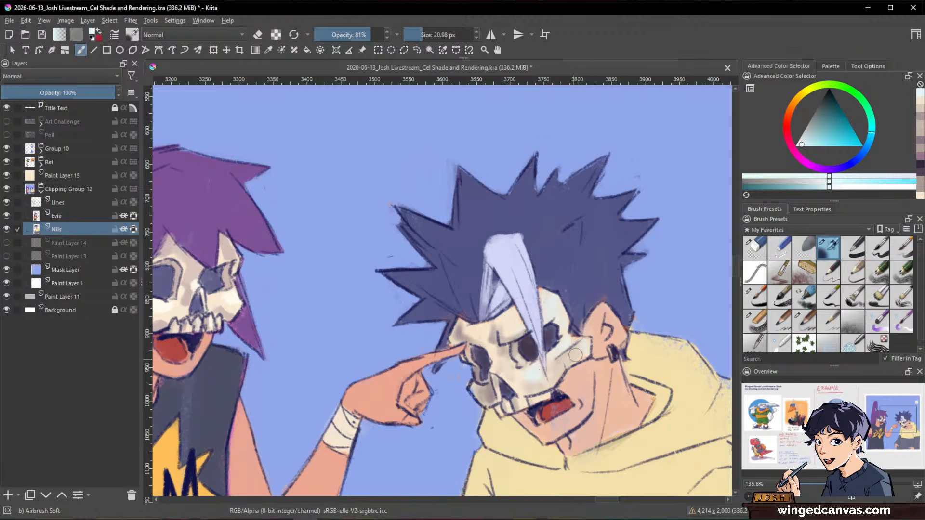
key(space)
drag(607, 340, 573, 364)
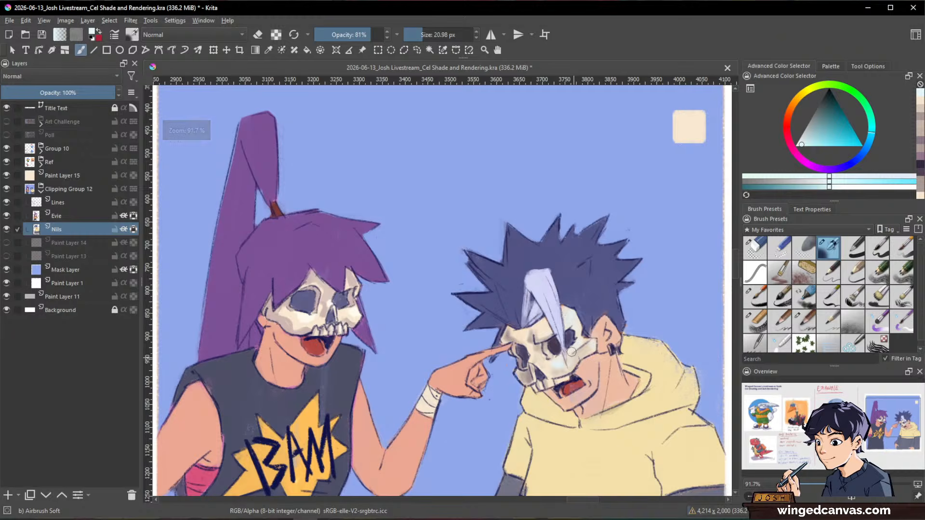
- Mix a near-white pale yellow and airbrush it over the far temple highlight on Nils's mask with the 21 px brush
key(ctrl+space)
drag(561, 332, 533, 313)
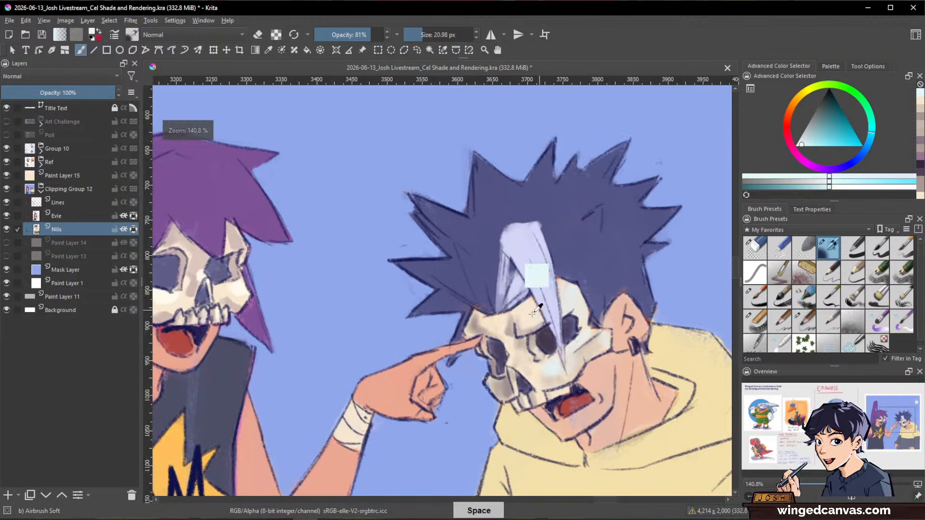
click(803, 94)
click(809, 146)
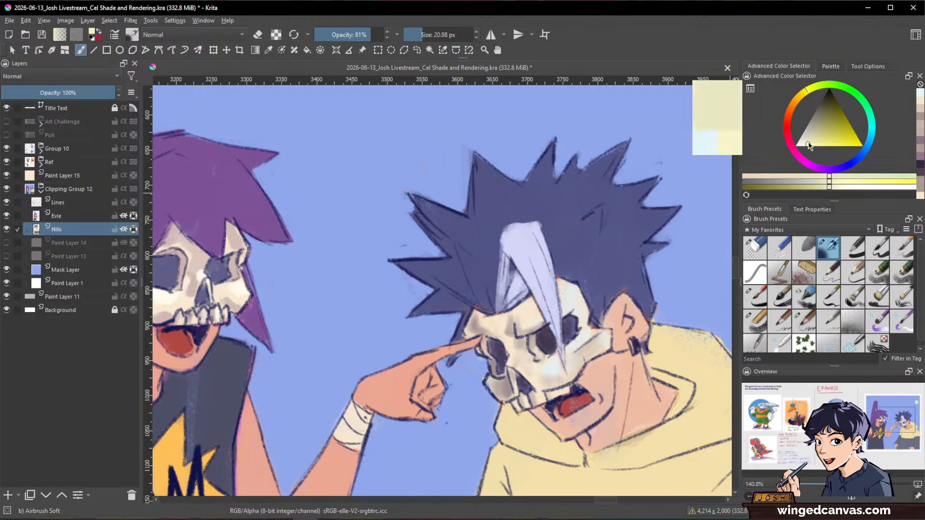
drag(809, 145, 802, 146)
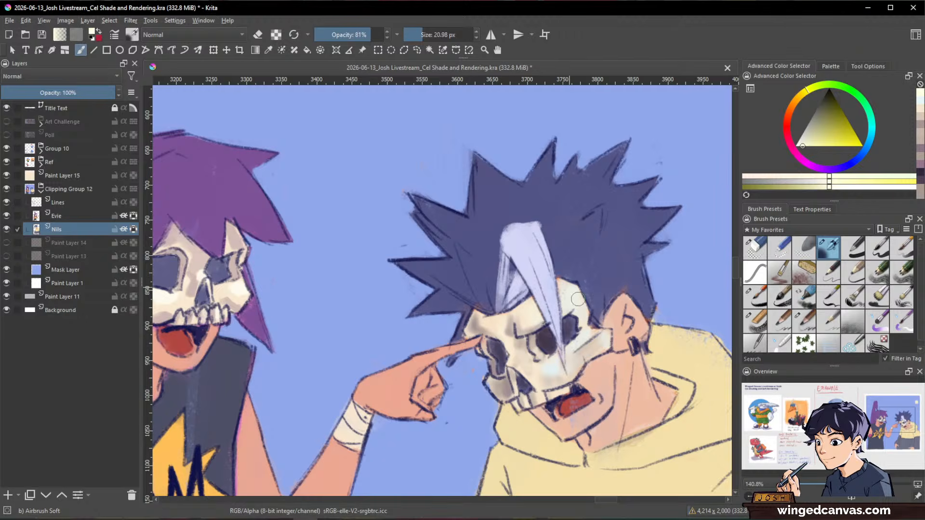
- Airbrush sampled mask tones over the cheek and upper jaw of Nils's mask, reducing the brush to about 12 px
ctrl+click(534, 375)
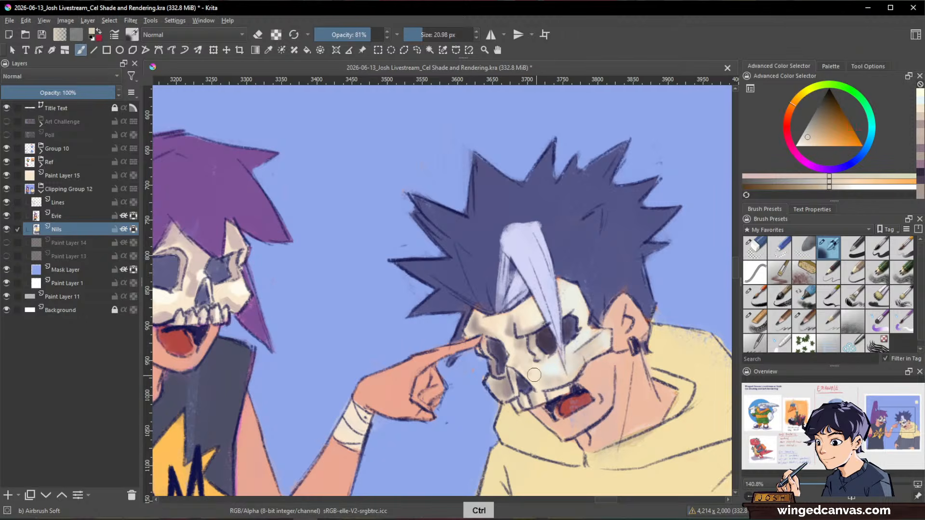
ctrl+click(505, 386)
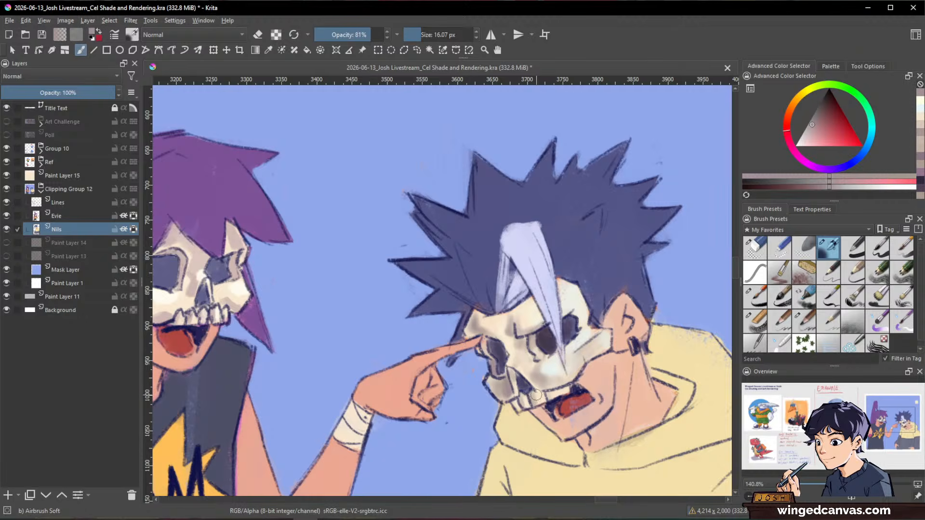
ctrl+click(566, 373)
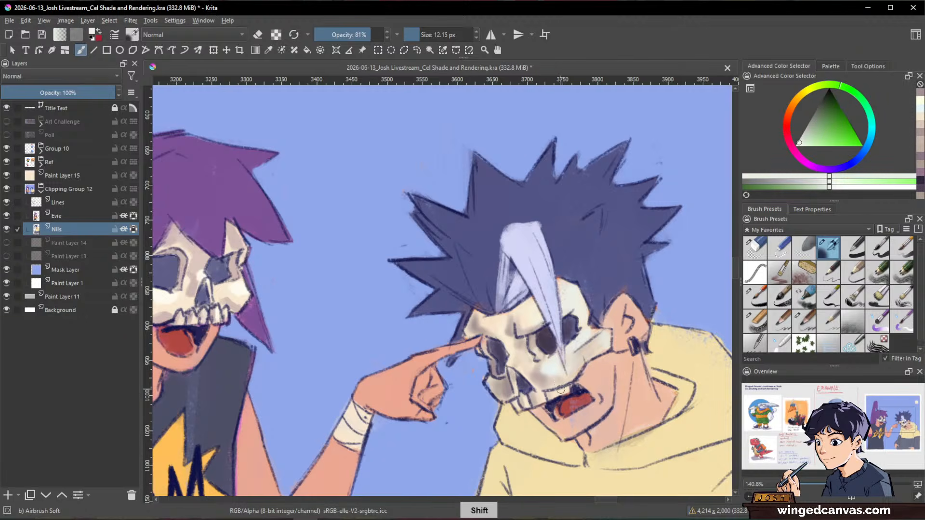
drag(674, 328, 601, 343)
drag(557, 211, 558, 179)
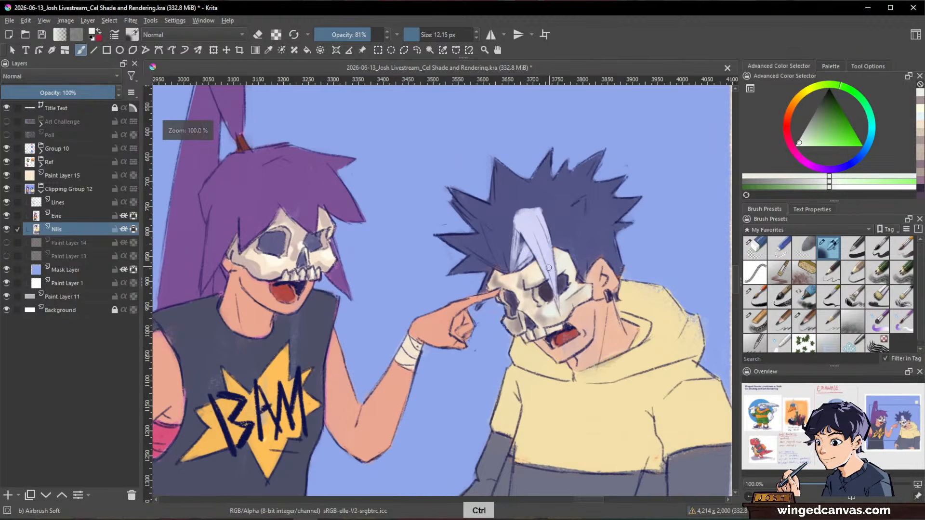
- Blend the cheek around the pale highlight on Nils's mask with sampled tones, airbrushing at about 19 px, then about 13 px
ctrl+click(545, 307)
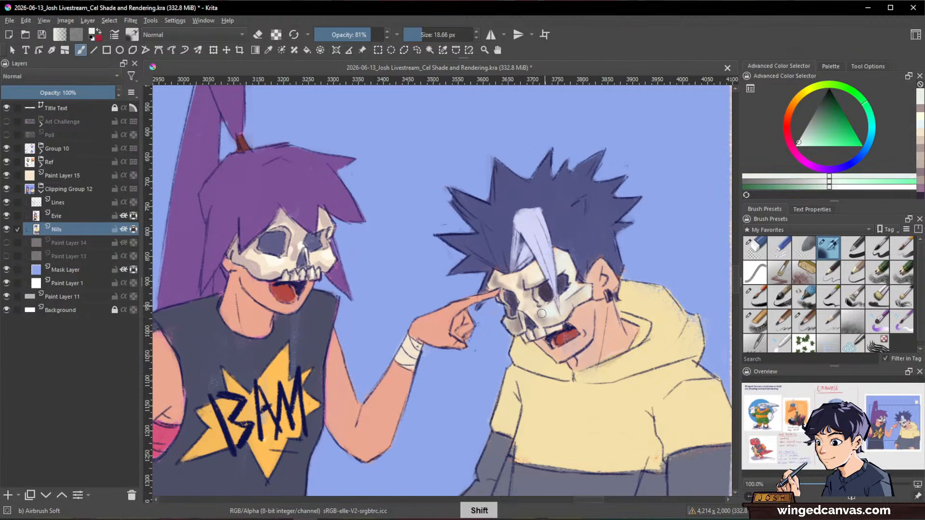
ctrl+click(538, 310)
drag(536, 311, 542, 322)
mouse_move(631, 323)
mouse_down()
mouse_move(636, 378)
mouse_move(657, 266)
mouse_move(674, 260)
mouse_up()
mouse_move(485, 315)
mouse_down()
mouse_move(497, 323)
mouse_move(477, 324)
mouse_up()
ctrl+click(483, 318)
ctrl+click(482, 320)
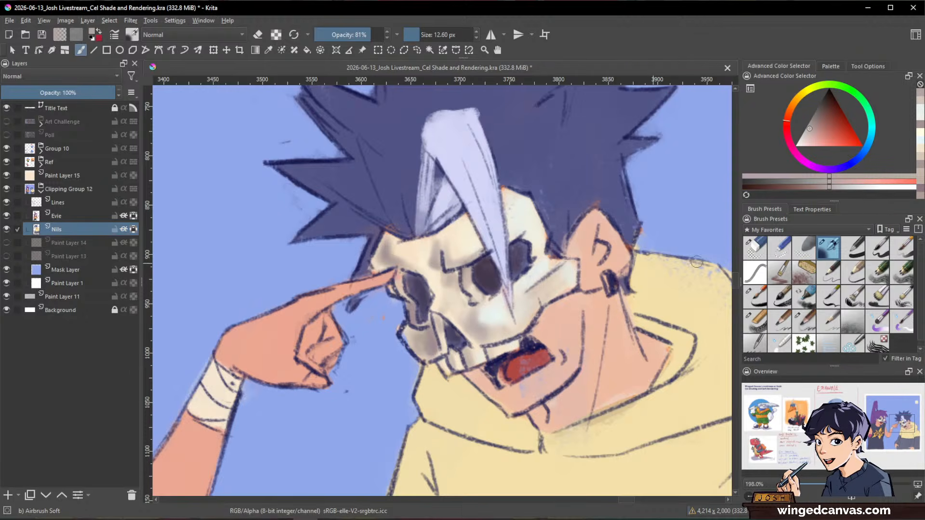
- Switch to the Chalk Grainy brush at about 12 px and lower its opacity to 69%
click(756, 321)
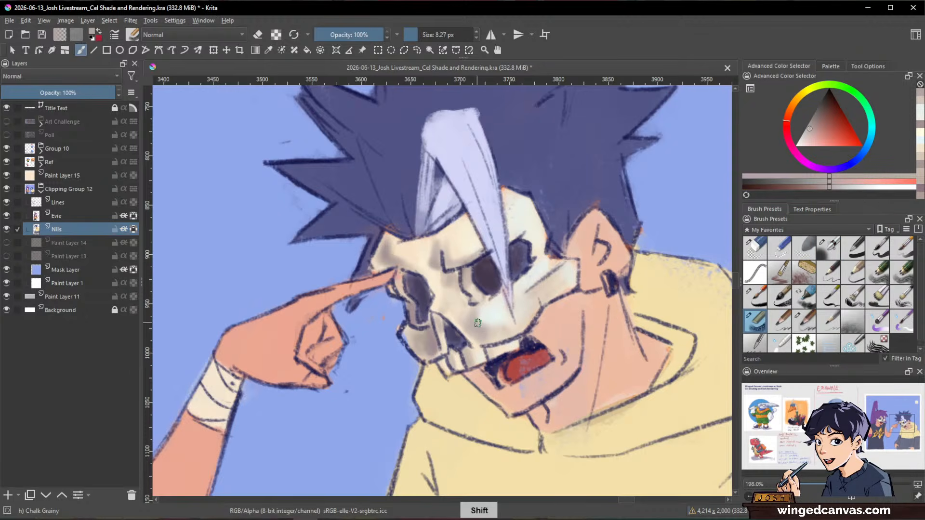
drag(481, 326, 482, 325)
key(i)
key(i)
key(i)
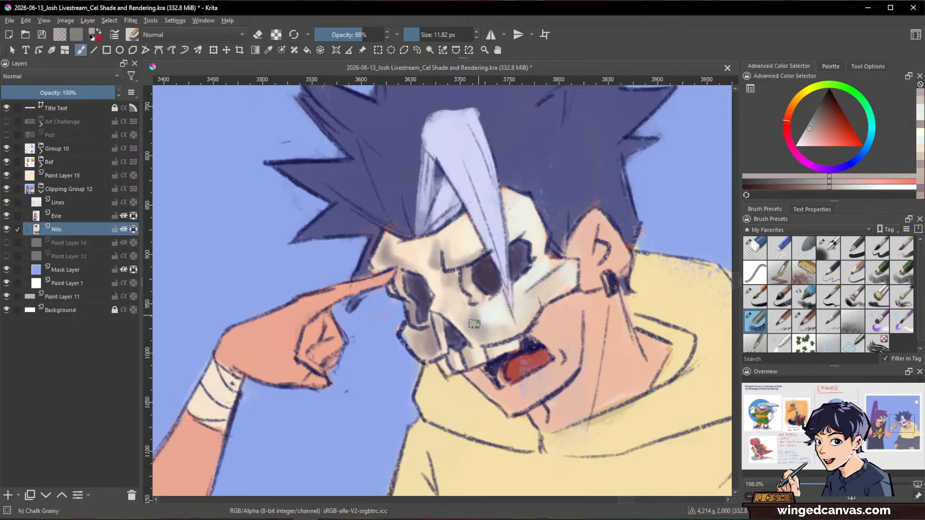
- Add chalk texture to the cheek of Nils's mask with sampled near-white and beige tones, and sample cream from the forehead
ctrl+click(483, 318)
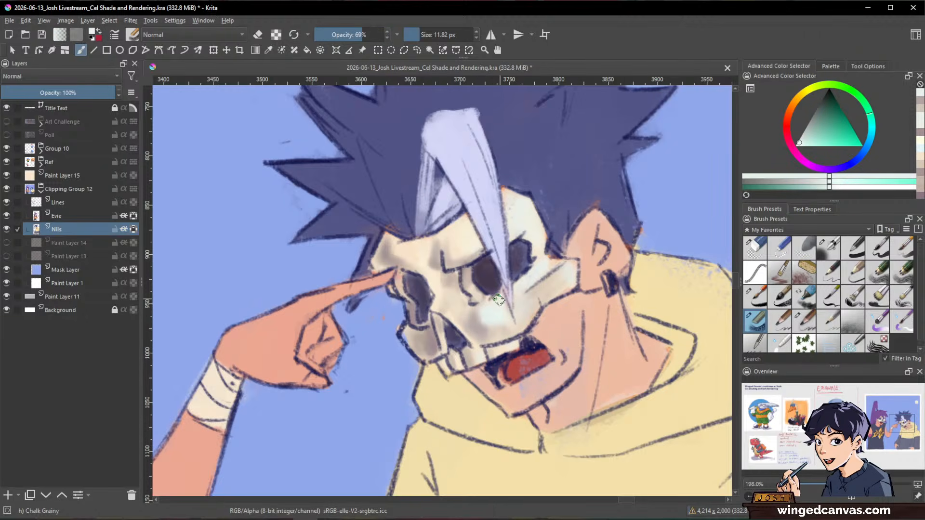
ctrl+scroll(523, 279, down, 4)
ctrl+scroll(524, 279, up, 3)
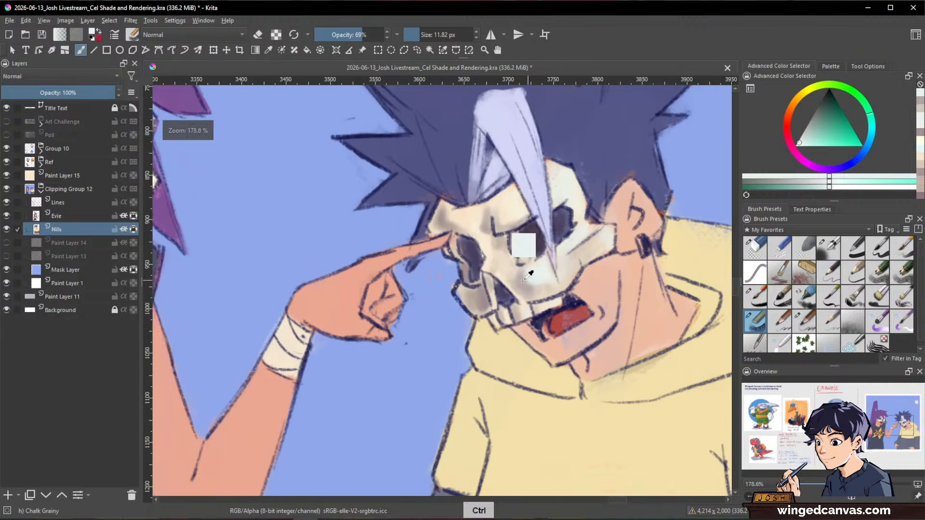
ctrl+click(523, 281)
drag(521, 278, 514, 273)
ctrl+click(503, 256)
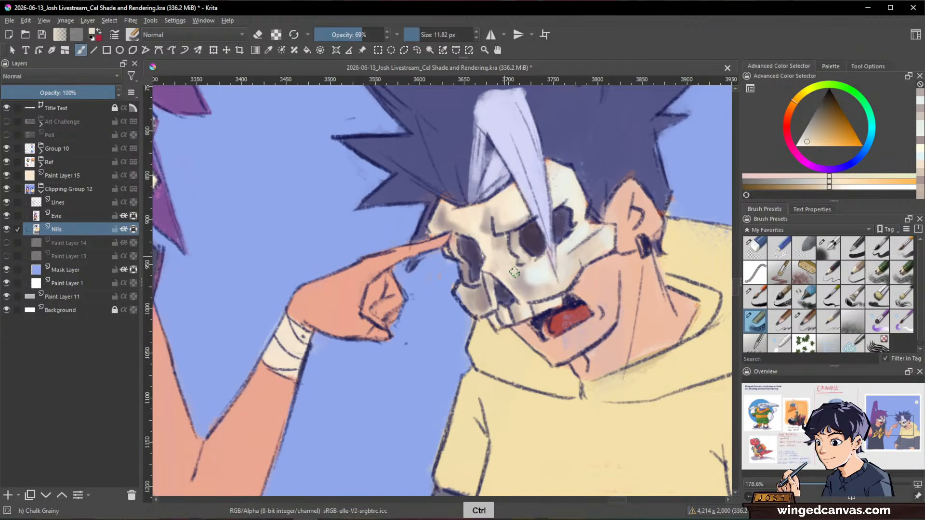
ctrl+click(479, 210)
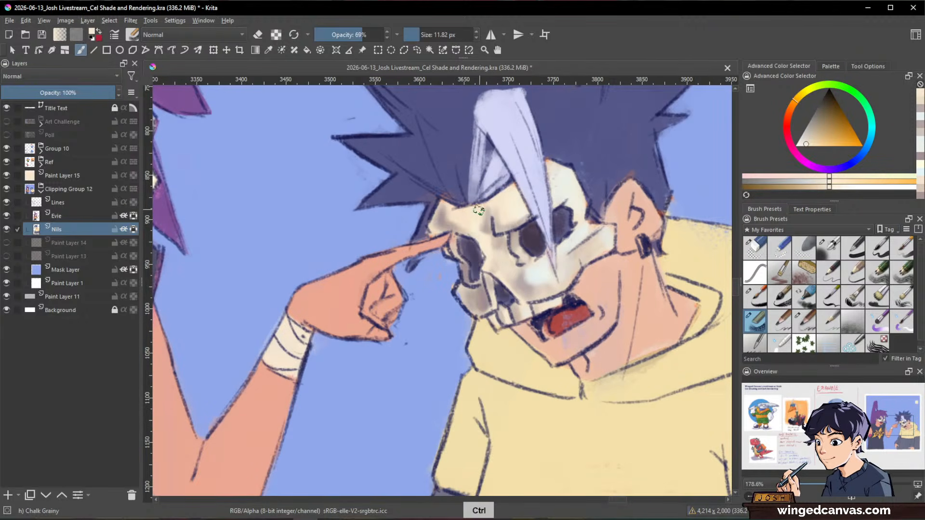
mouse_move(580, 296)
mouse_down()
mouse_move(585, 342)
mouse_move(588, 289)
mouse_up()
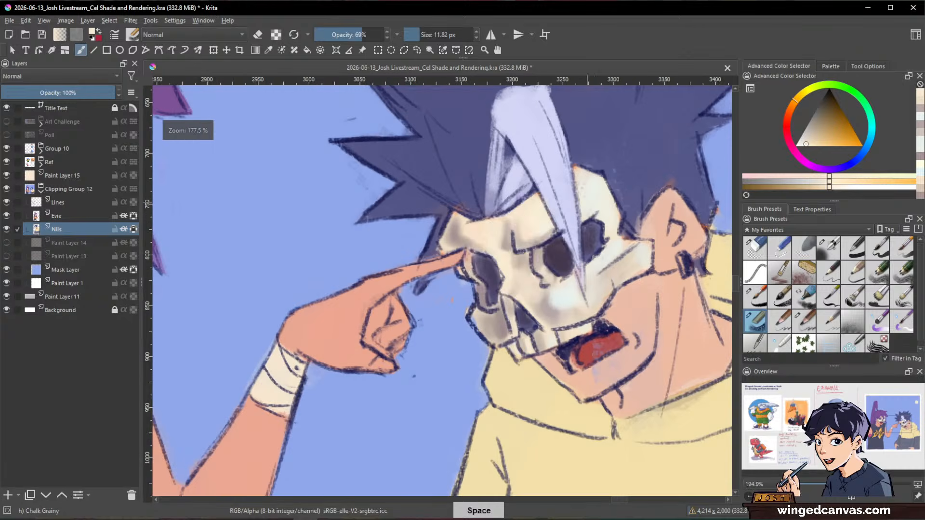
- Refine the nose bridge and brow of Nils's mask with sampled greyish-pink chalk strokes, using a brush of about 7.6 px
ctrl+click(508, 256)
drag(511, 253, 508, 243)
ctrl+click(508, 253)
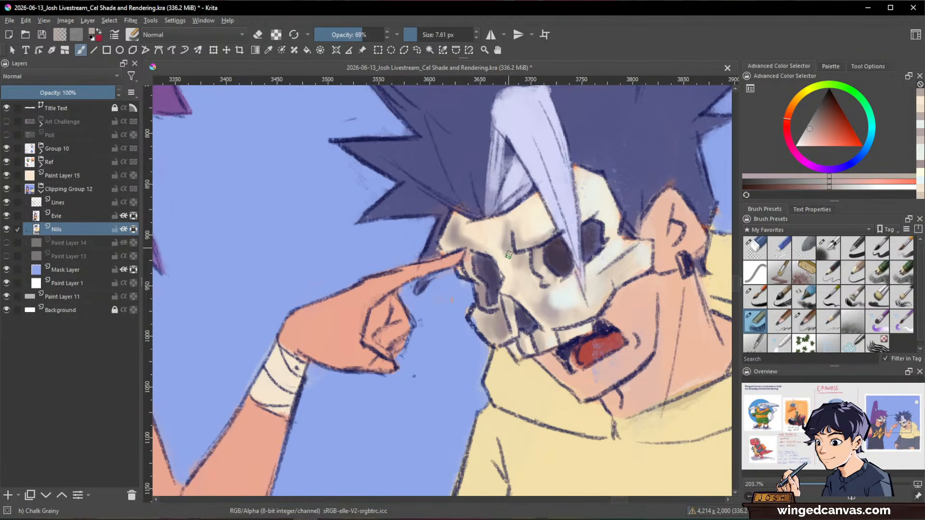
key(ctrl)
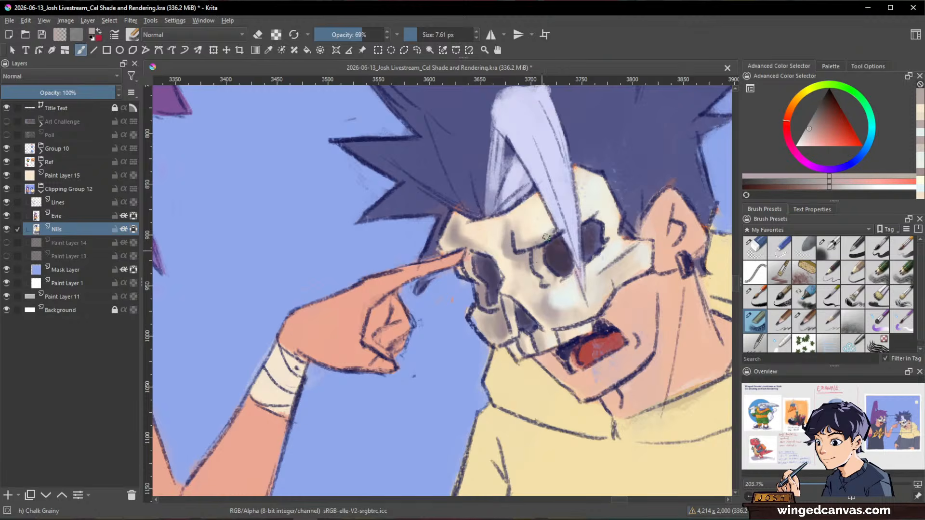
key(space)
key(ctrl)
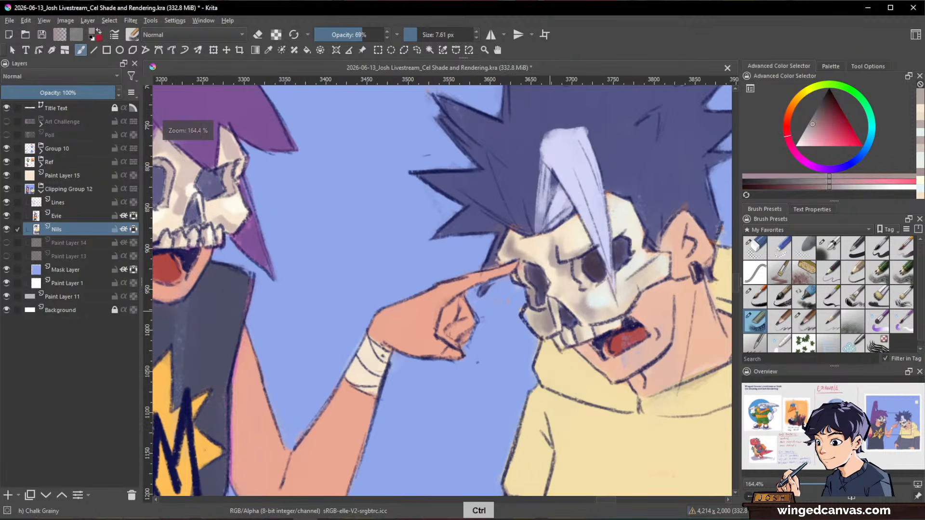
key(shift)
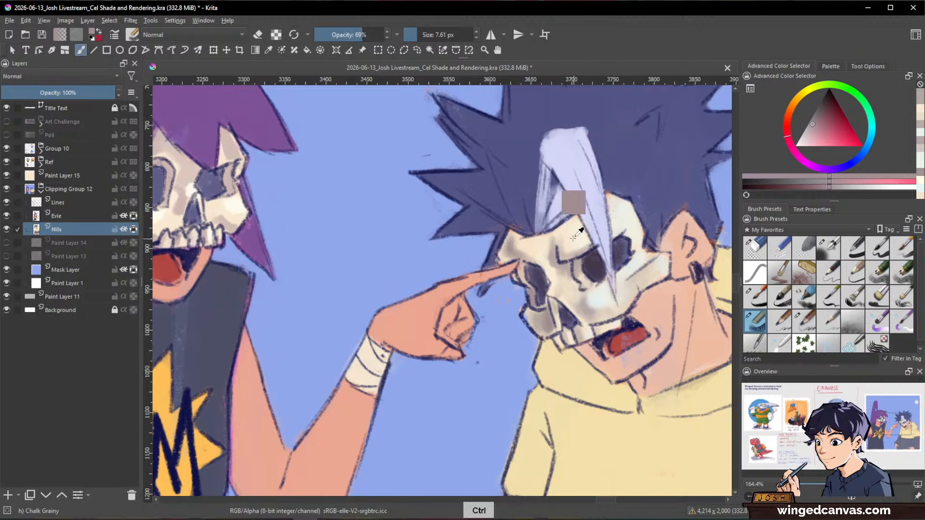
- Touch up the near edge of Nils's mask beside the nose with sampled cream and grey-brown chalk tones at about 7.6 px
key(shift)
key(space)
drag(530, 324, 531, 325)
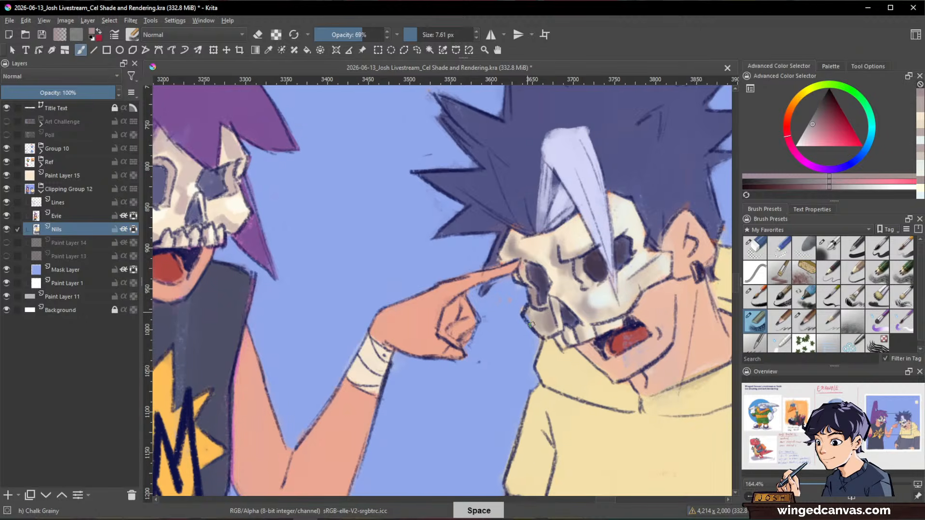
ctrl+click(540, 247)
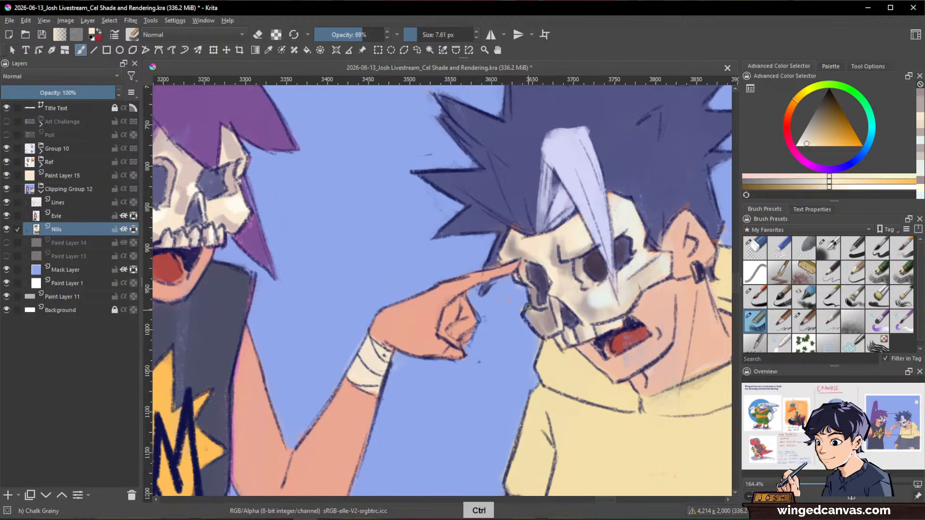
ctrl+click(538, 312)
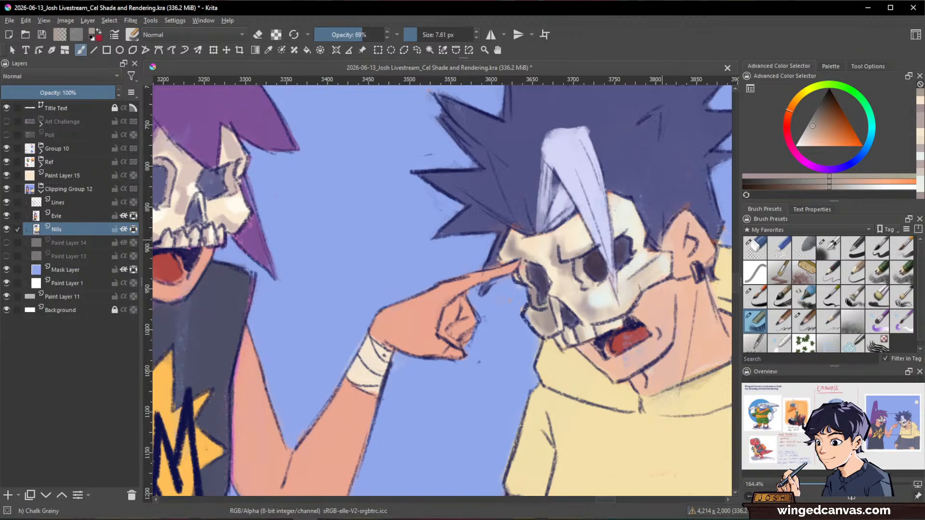
drag(673, 314, 528, 418)
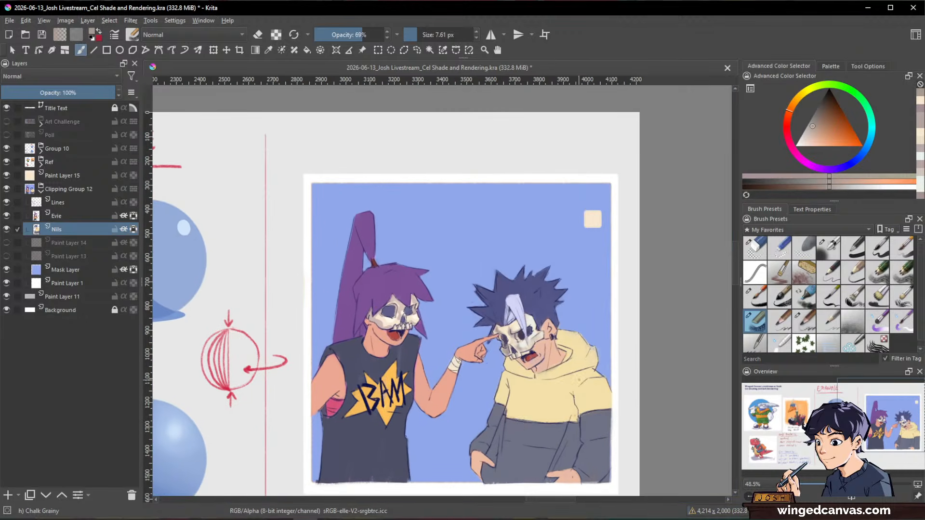
drag(582, 407, 608, 389)
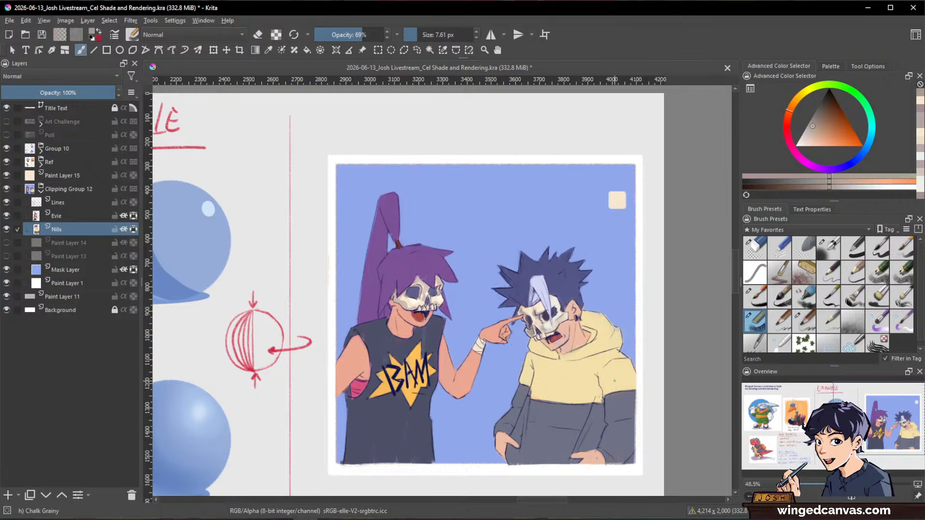
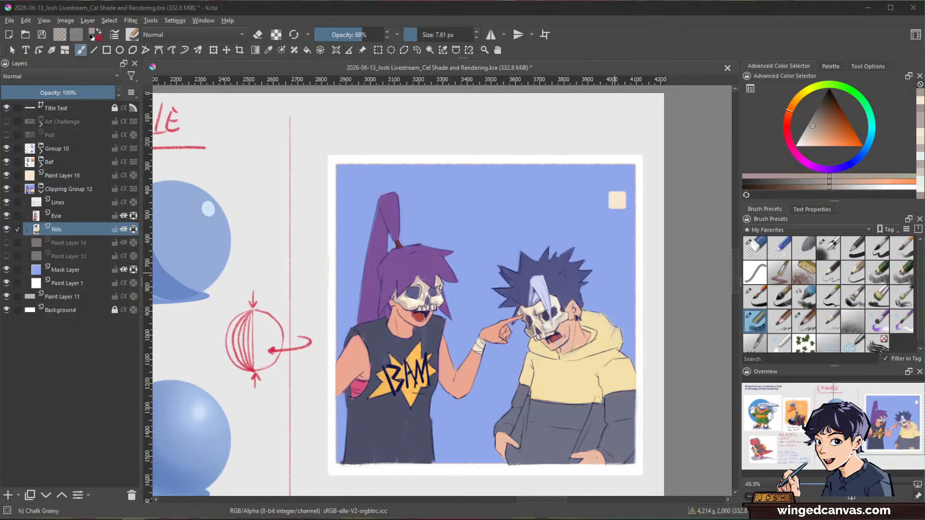
- On the Evie layer, chalk sampled cream over the mask's cheek with a brush of about 12 px at 100% opacity
click(744, 43)
drag(438, 299, 463, 289)
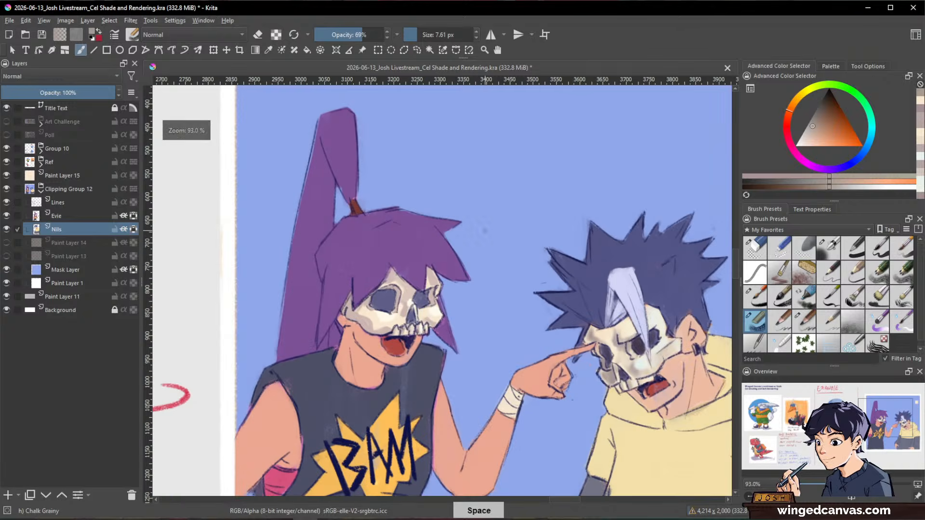
click(84, 215)
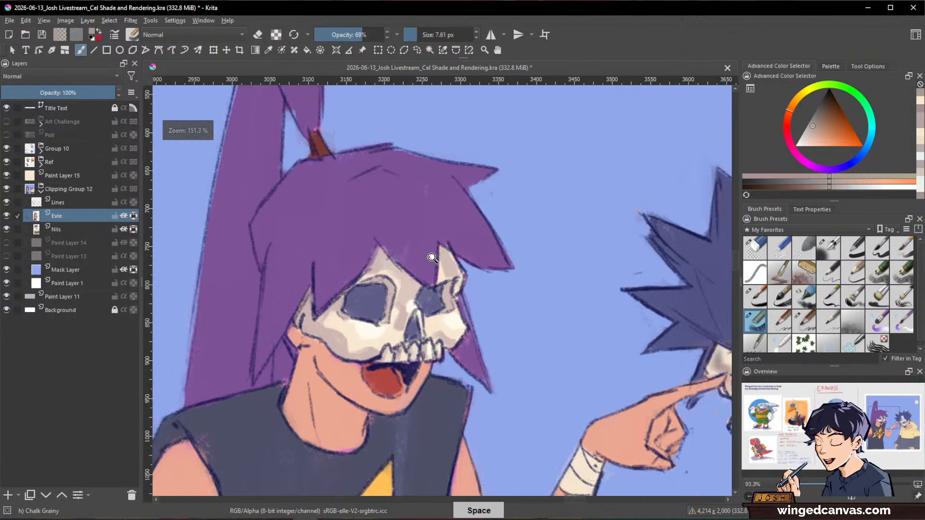
drag(402, 298, 401, 272)
ctrl+click(412, 263)
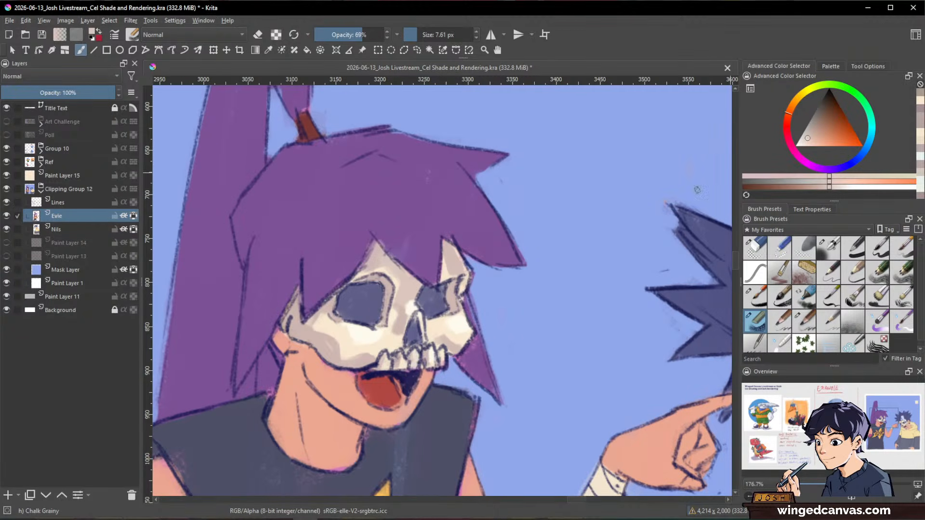
ctrl+click(346, 327)
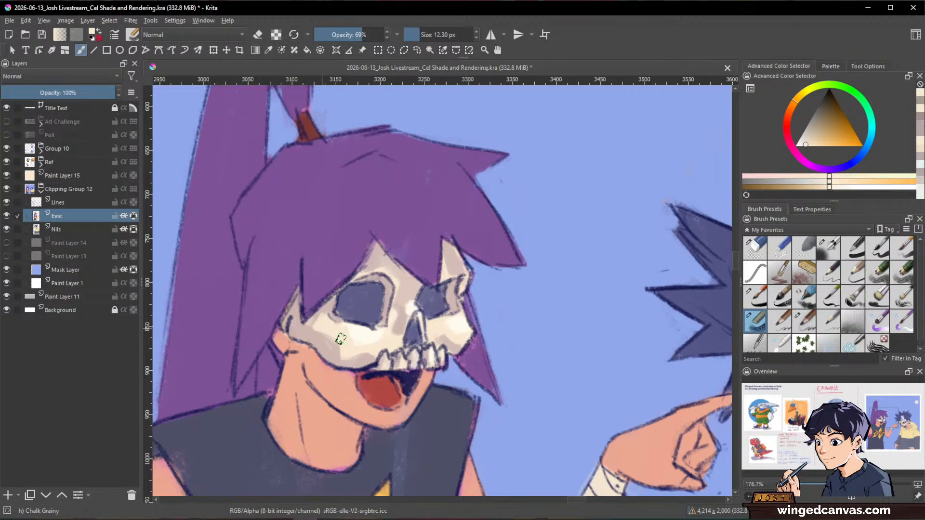
drag(364, 40, 387, 39)
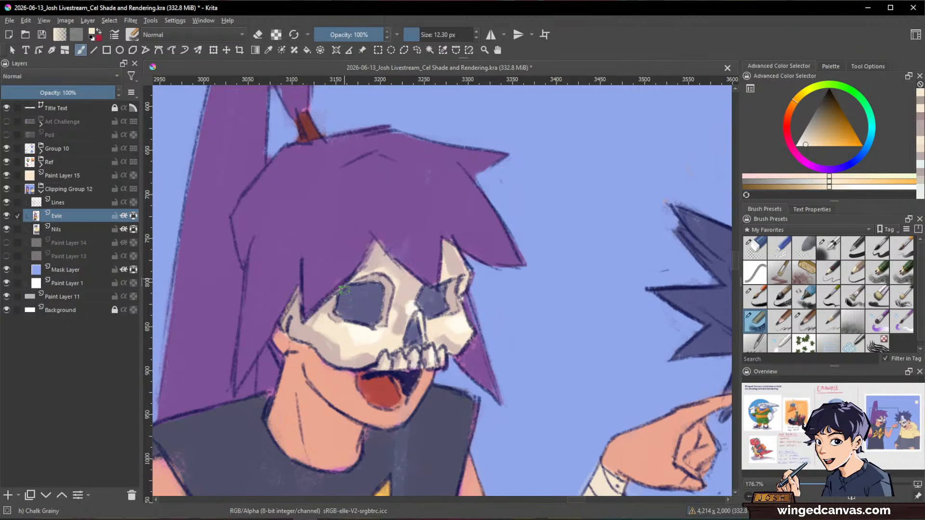
mouse_move(337, 337)
mouse_down()
mouse_move(337, 352)
mouse_move(379, 336)
mouse_up()
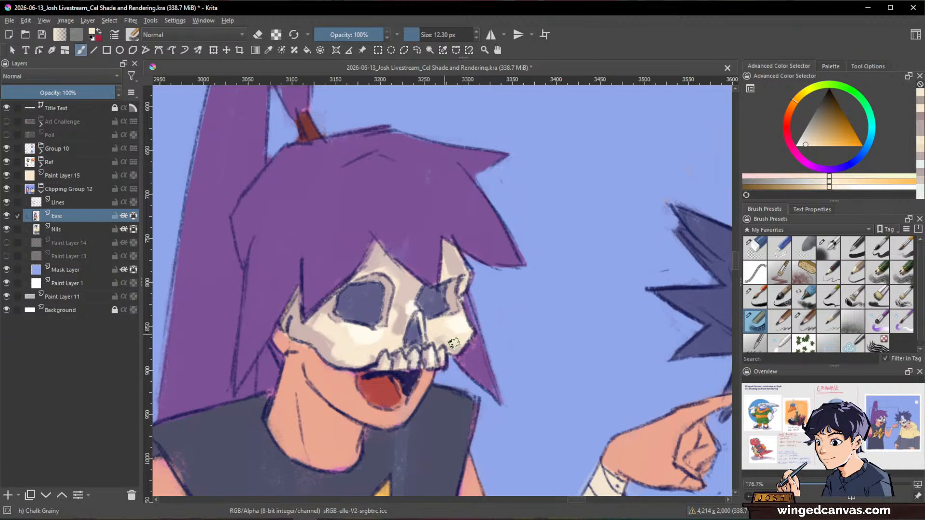
- On the Nils layer, airbrush a darker blue-grey mixed from the hoodie's lower half over that area at about 59 px
drag(617, 323, 483, 407)
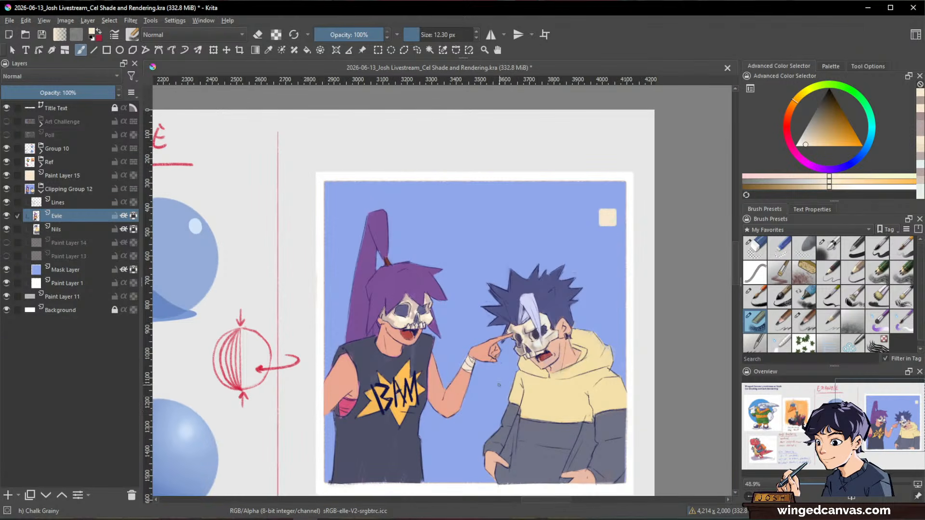
right_click(565, 343)
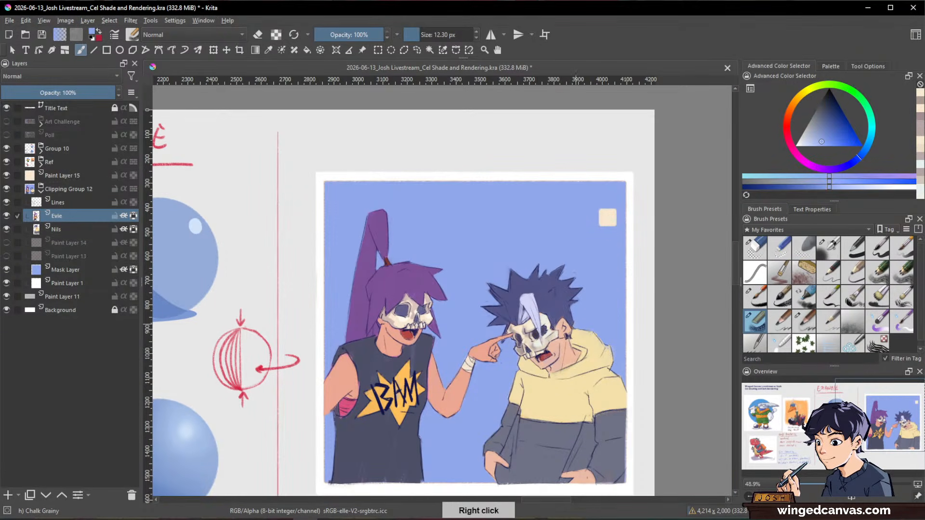
drag(590, 325, 643, 285)
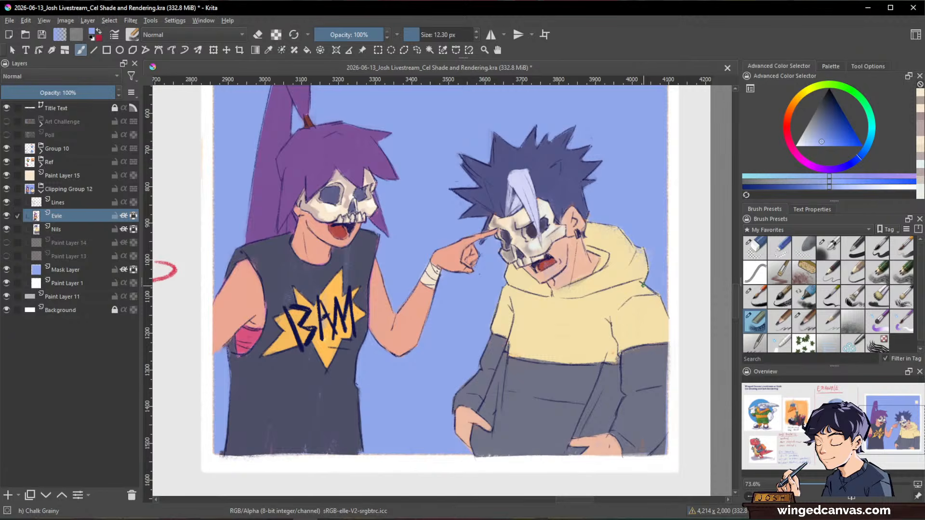
click(91, 227)
ctrl+click(560, 384)
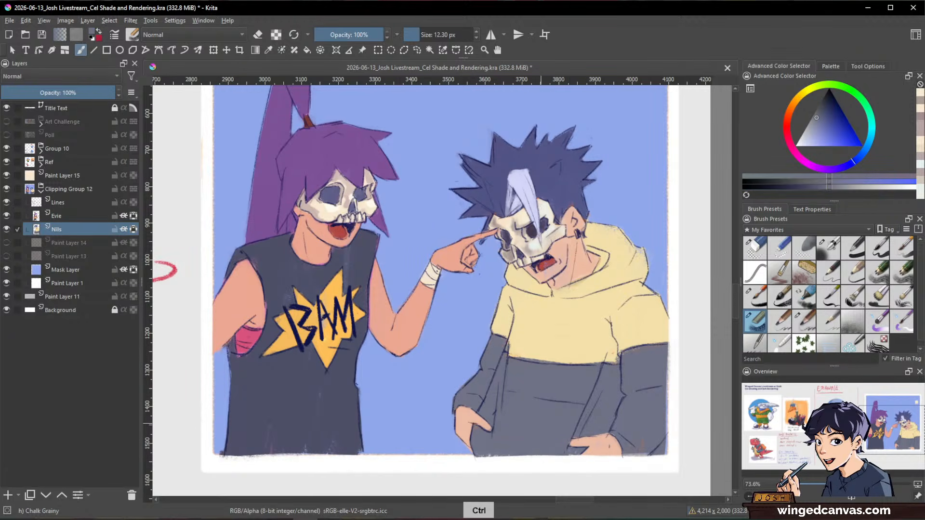
click(837, 252)
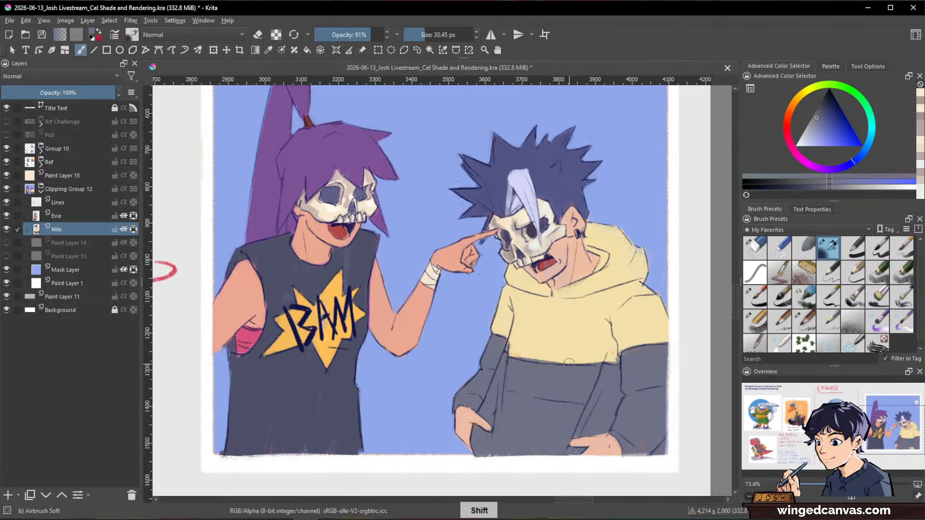
shift+drag(545, 388, 557, 389)
drag(523, 397, 542, 400)
drag(817, 120, 820, 111)
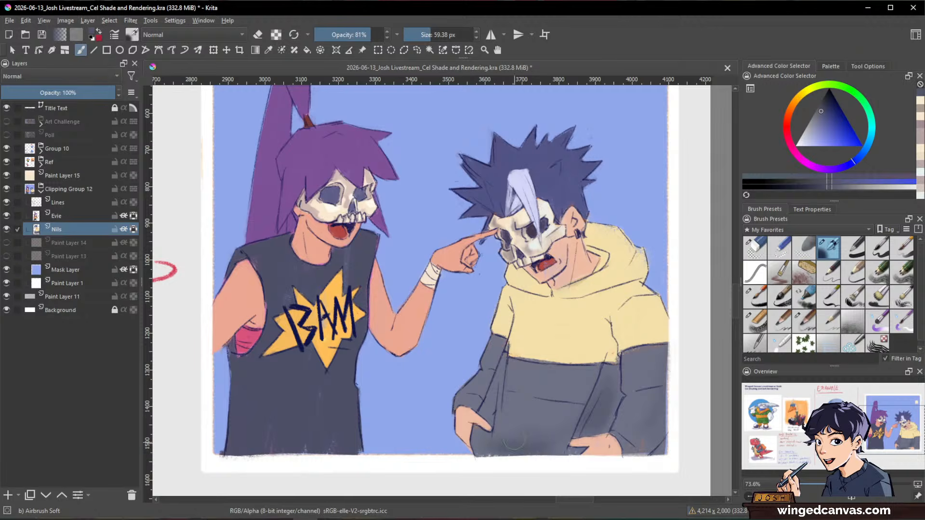
- Airbrush a warmer tan mixed from the hoodie's yellow over its lower chest, far sleeve and hood, reducing the brush from about 90 to 39 px
key(bracketright)
key(bracketright)
key(bracketright)
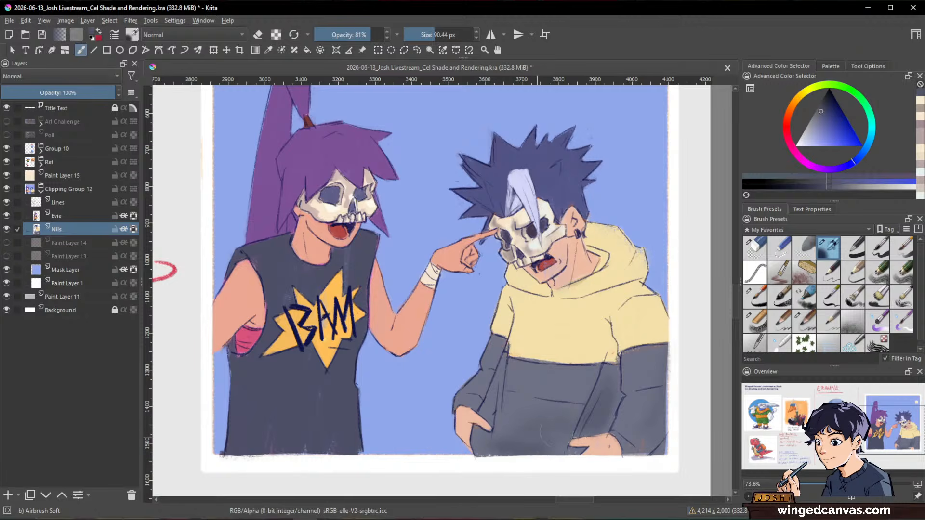
ctrl+click(580, 281)
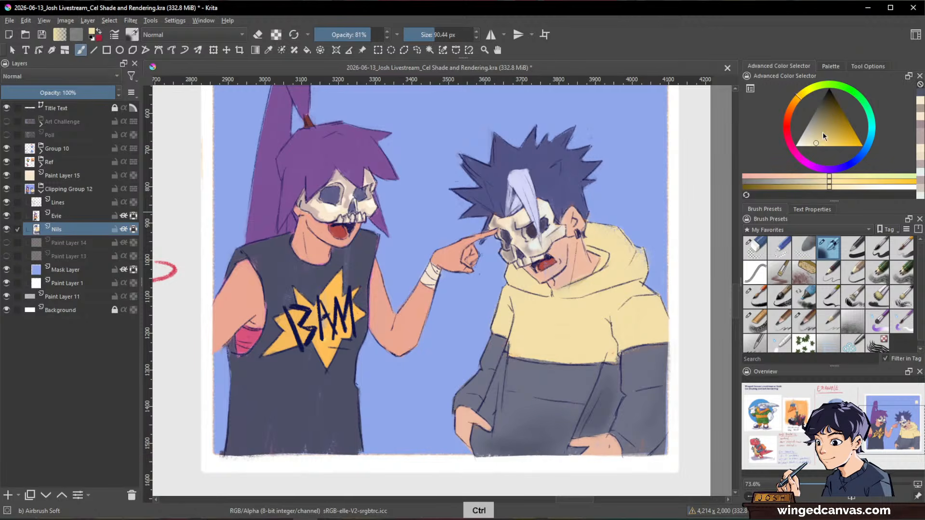
click(798, 107)
click(821, 139)
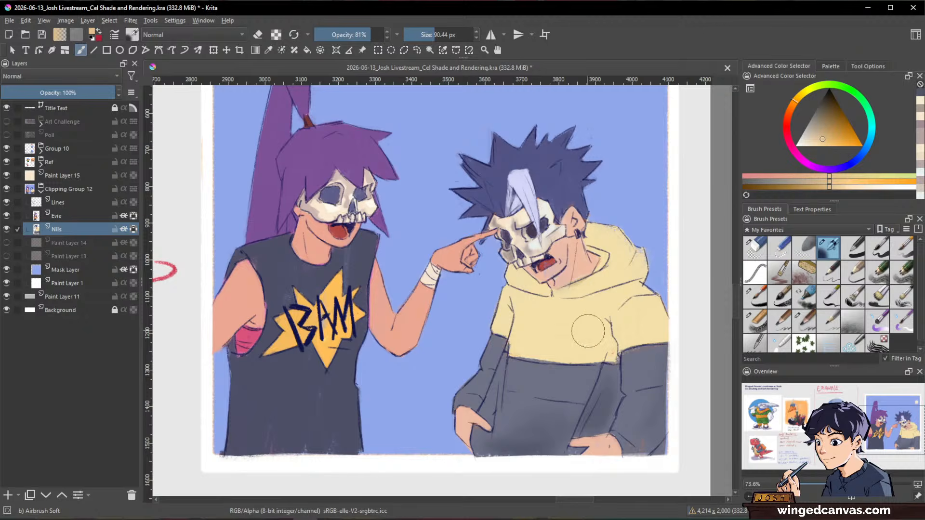
drag(605, 337, 586, 360)
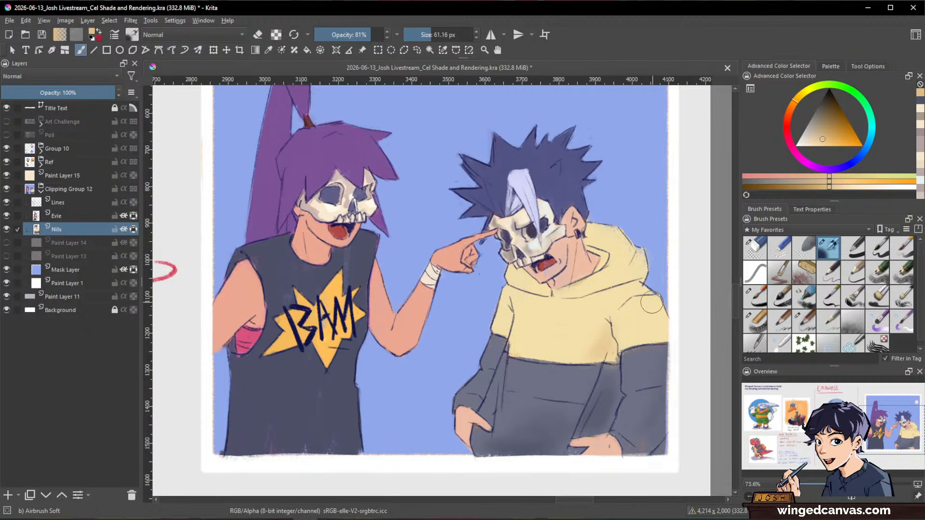
mouse_move(663, 315)
mouse_down()
mouse_move(639, 336)
mouse_move(648, 322)
mouse_up()
mouse_move(615, 274)
mouse_down()
mouse_move(592, 270)
mouse_move(595, 250)
mouse_move(609, 253)
mouse_move(600, 236)
mouse_up()
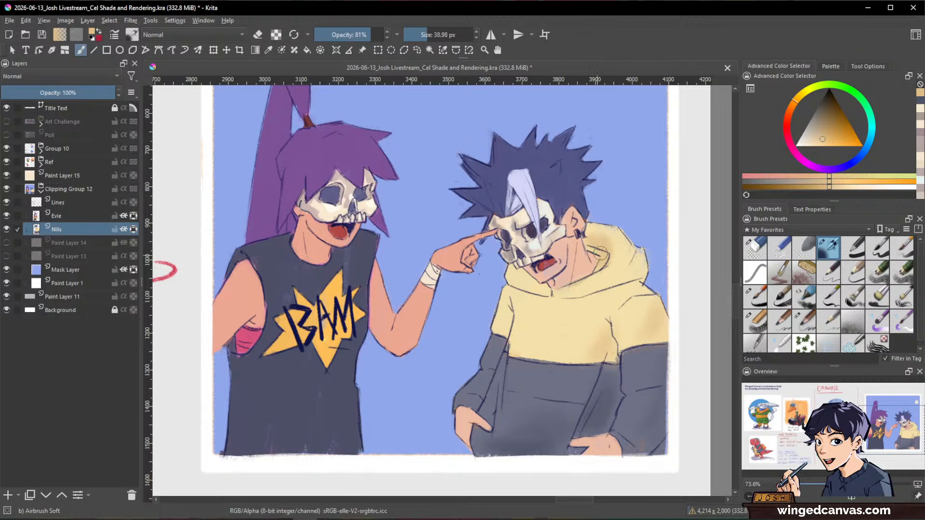
- Airbrush sampled tan along the hood's lower and outer folds, and sampled blue-grey onto the near sleeve, at about 31 px
ctrl+click(586, 269)
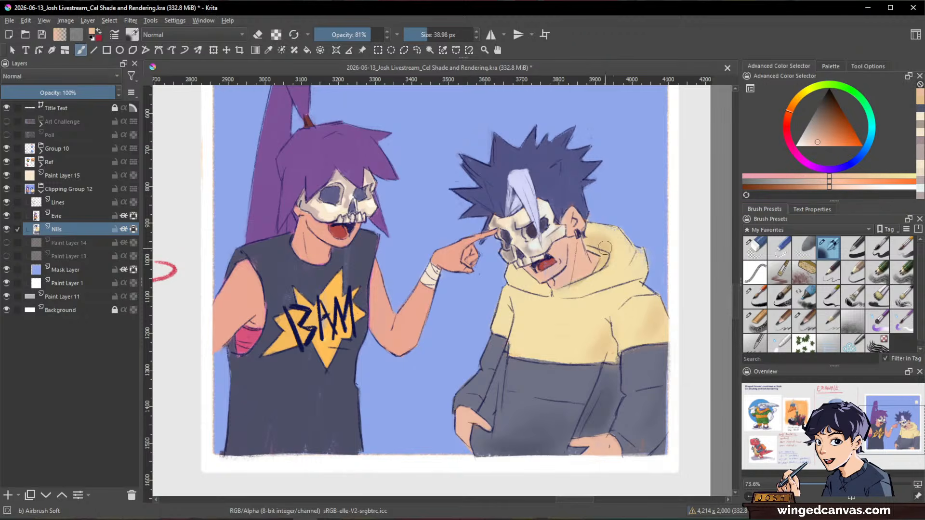
ctrl+click(607, 328)
ctrl+click(602, 237)
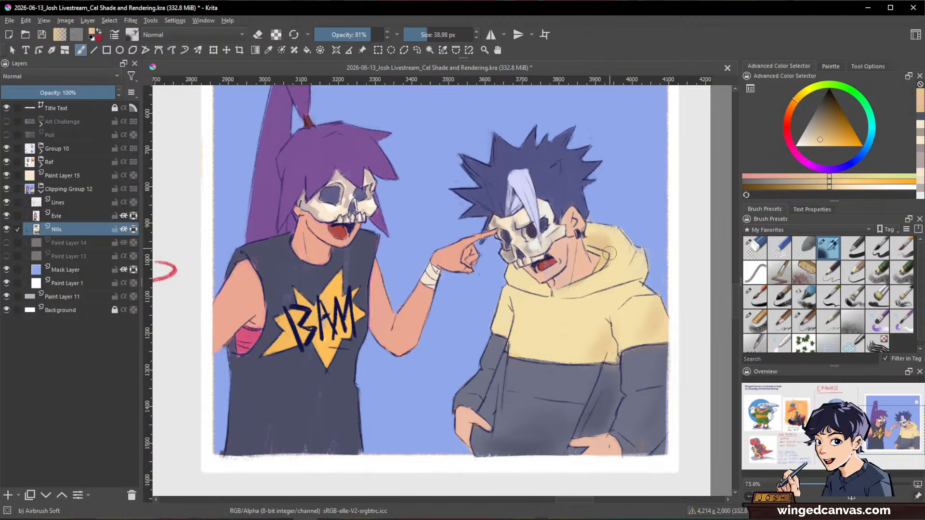
drag(602, 285, 569, 296)
mouse_move(650, 264)
mouse_down()
mouse_move(656, 275)
mouse_move(637, 276)
mouse_up()
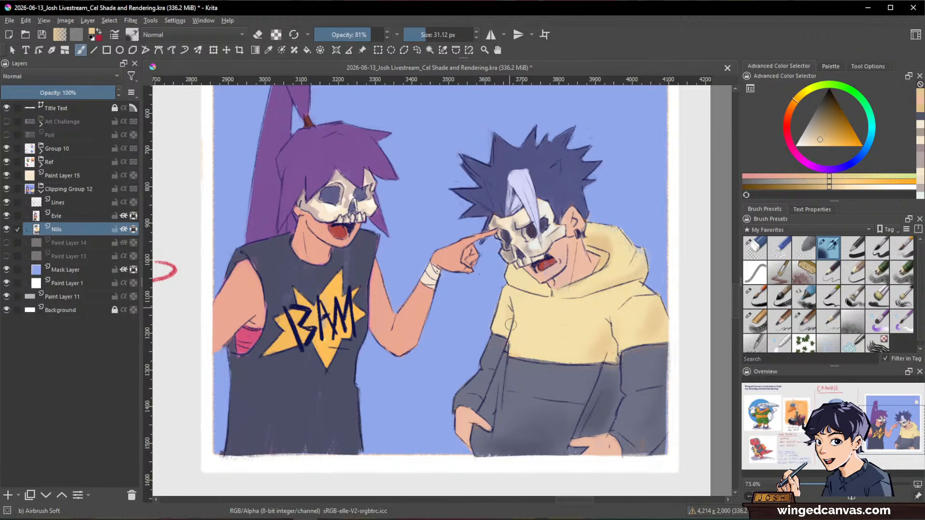
ctrl+click(522, 416)
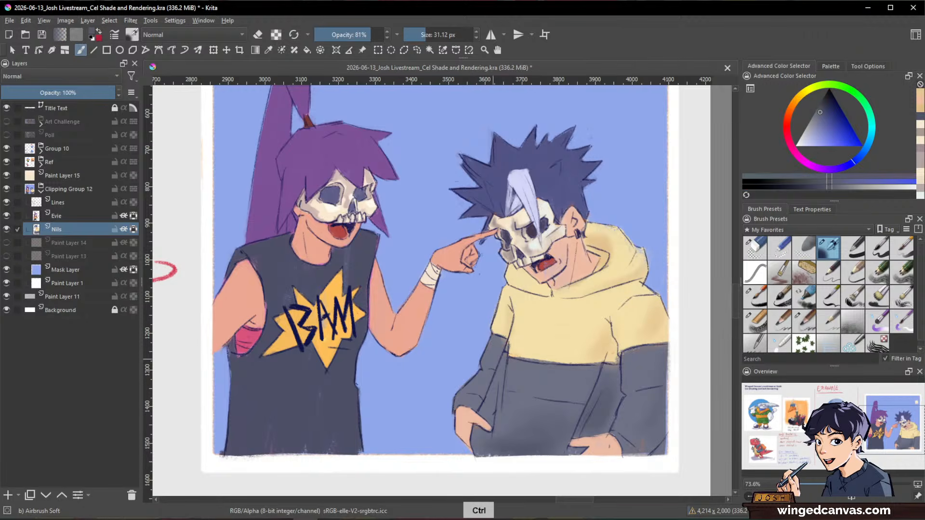
drag(511, 343, 504, 342)
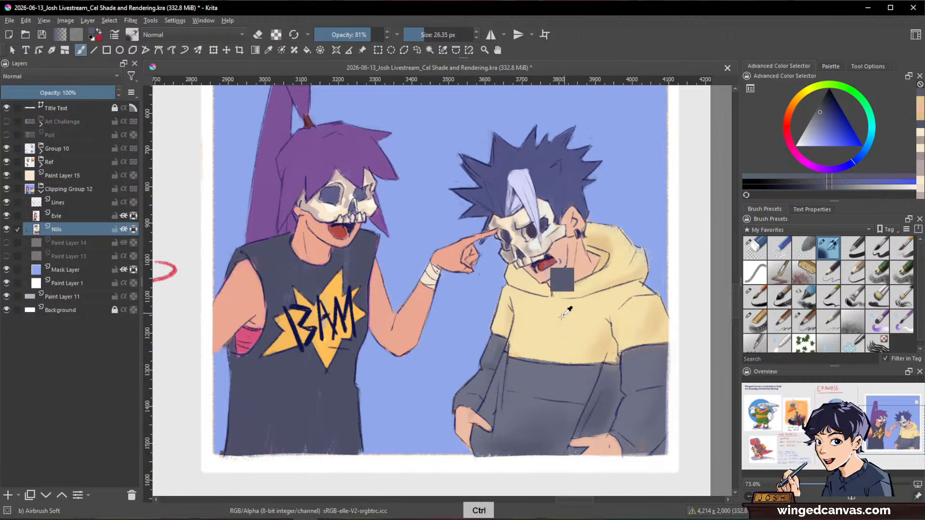
- Airbrush a deeper tan over the hoodie's lower chest fold at about 34 px, and sampled blue-grey beside the pocket at about 39 px
ctrl+click(600, 345)
click(825, 137)
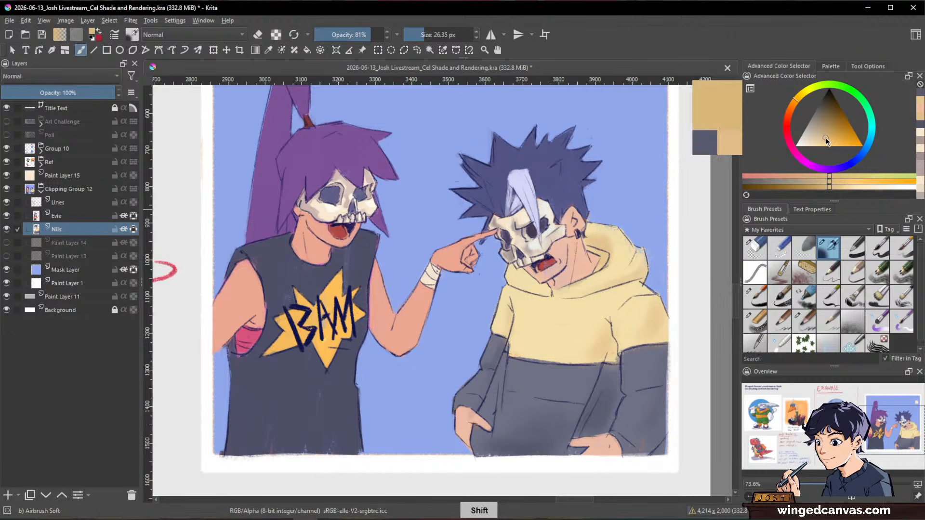
mouse_move(593, 331)
mouse_down()
mouse_move(575, 355)
mouse_move(607, 315)
mouse_move(583, 361)
mouse_move(605, 325)
mouse_move(601, 351)
mouse_up()
shift+click(607, 352)
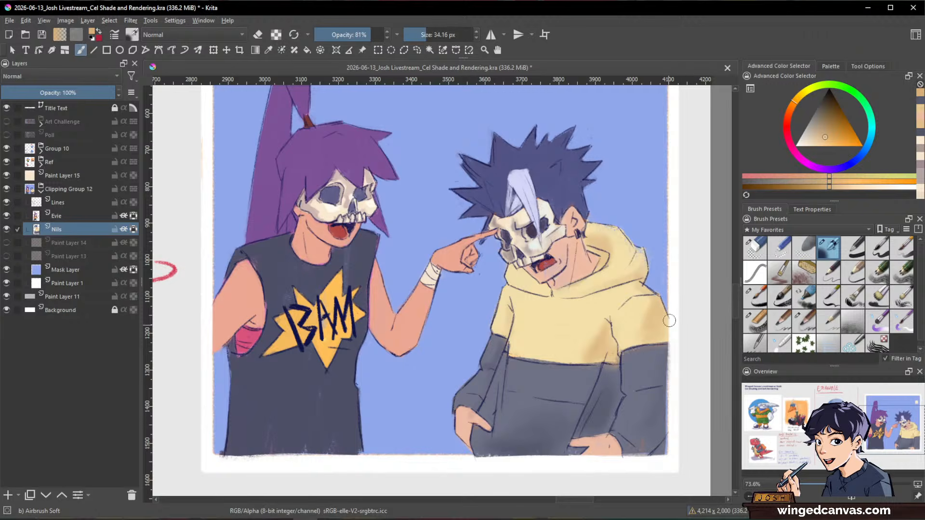
ctrl+click(528, 442)
mouse_move(604, 412)
mouse_down()
mouse_move(615, 367)
mouse_move(621, 398)
mouse_move(609, 425)
mouse_up()
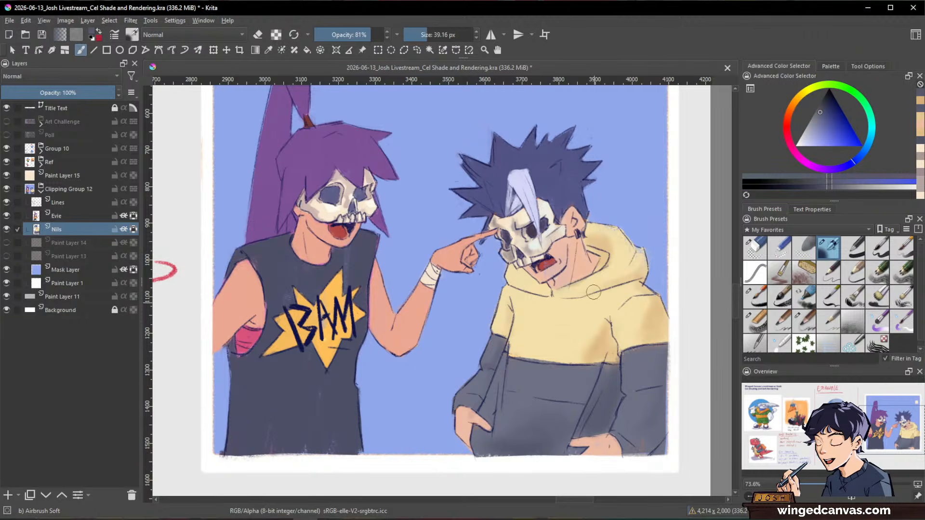
- Airbrush a darker tone mixed from Nils's skin onto his neck, jaw and hands, reducing the brush to about 24 px
ctrl+click(580, 219)
click(823, 137)
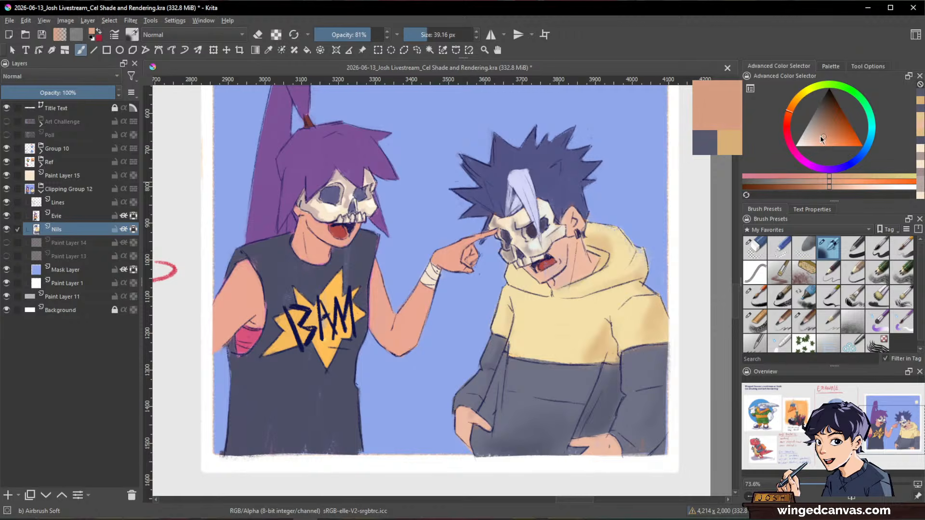
drag(583, 257, 582, 258)
mouse_move(557, 277)
mouse_down()
mouse_move(567, 272)
mouse_move(570, 242)
mouse_up()
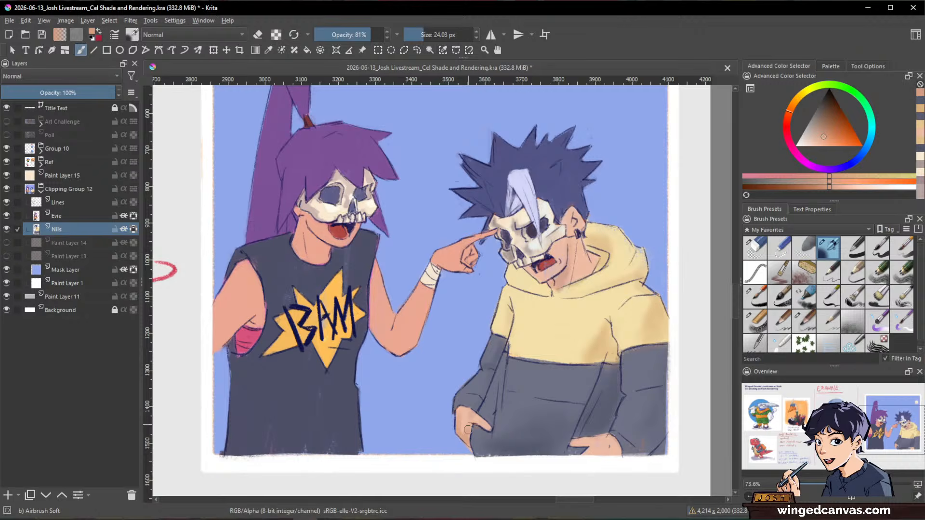
mouse_move(593, 457)
mouse_down()
mouse_move(615, 457)
mouse_move(586, 441)
mouse_up()
- Shift the sampled hoodie yellow slightly toward lemon and airbrush it over the middle of the chest at about 76 px
drag(675, 334, 642, 383)
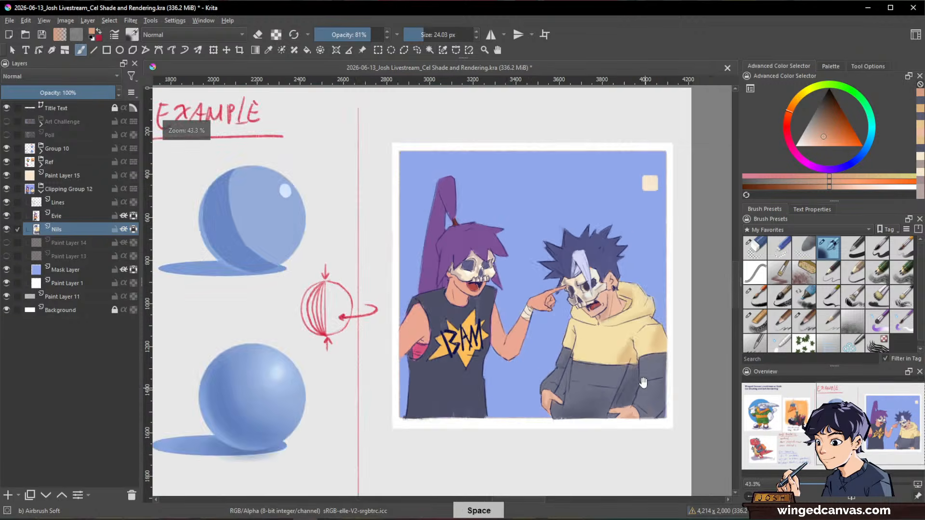
drag(617, 323, 635, 251)
ctrl+click(640, 328)
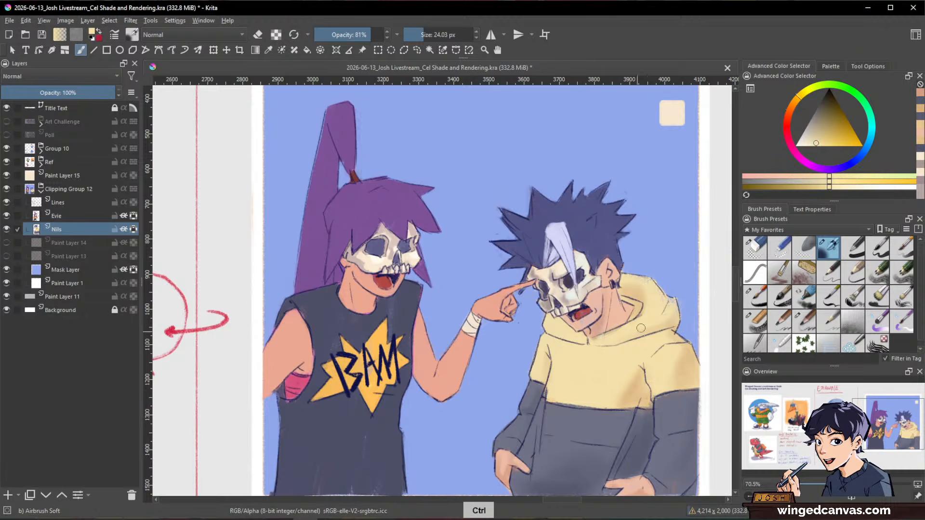
drag(820, 141, 816, 145)
click(803, 95)
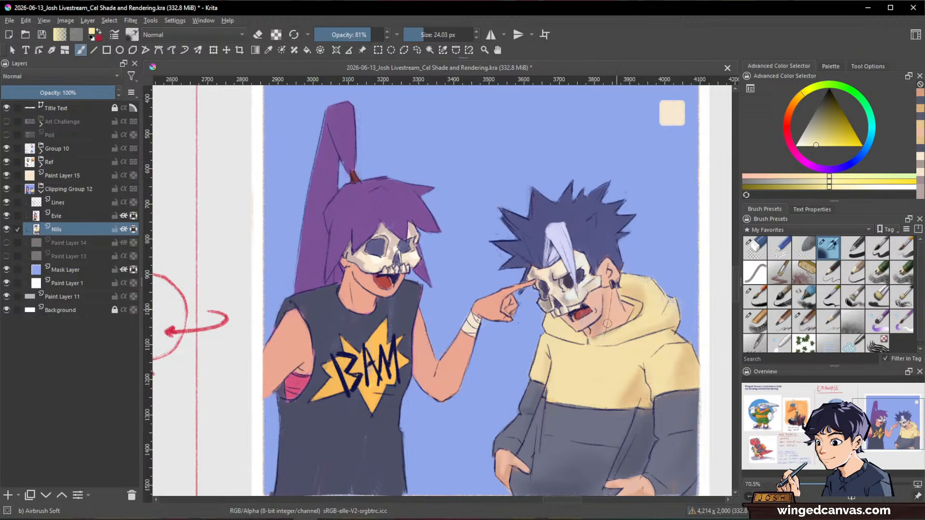
mouse_move(593, 356)
mouse_down()
mouse_move(612, 355)
mouse_move(586, 381)
mouse_move(578, 354)
mouse_up()
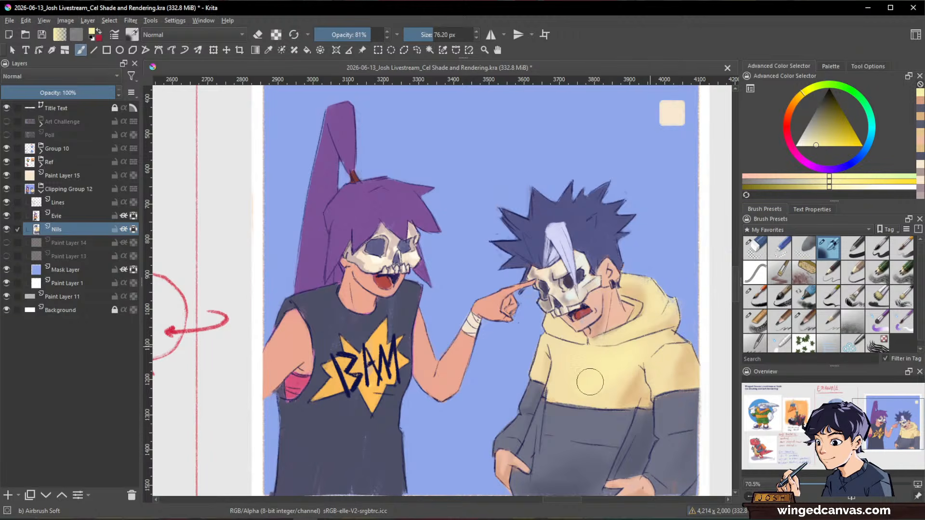
drag(584, 390, 581, 333)
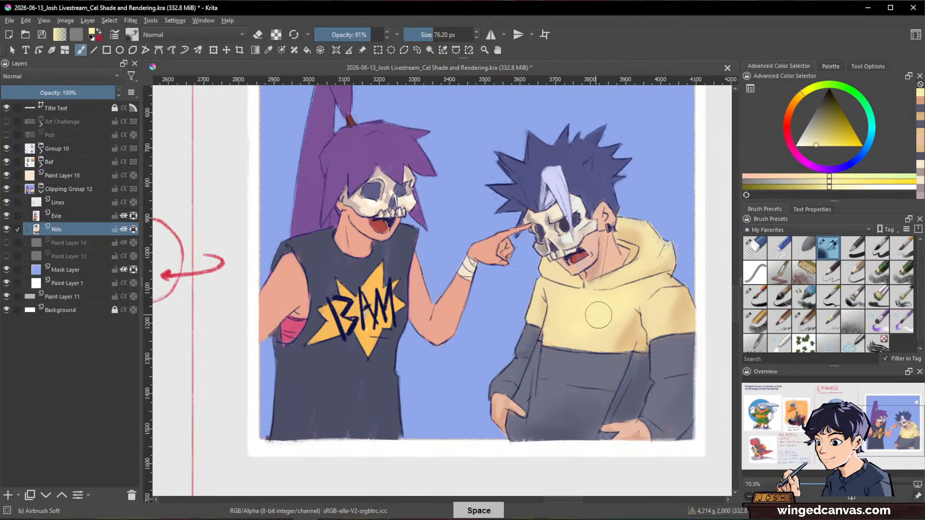
- Airbrush a darker navy mixed from Nils's hair over the hair and the edge of its white streak at about 61 px
drag(655, 306, 657, 388)
ctrl+click(576, 235)
drag(827, 121, 825, 110)
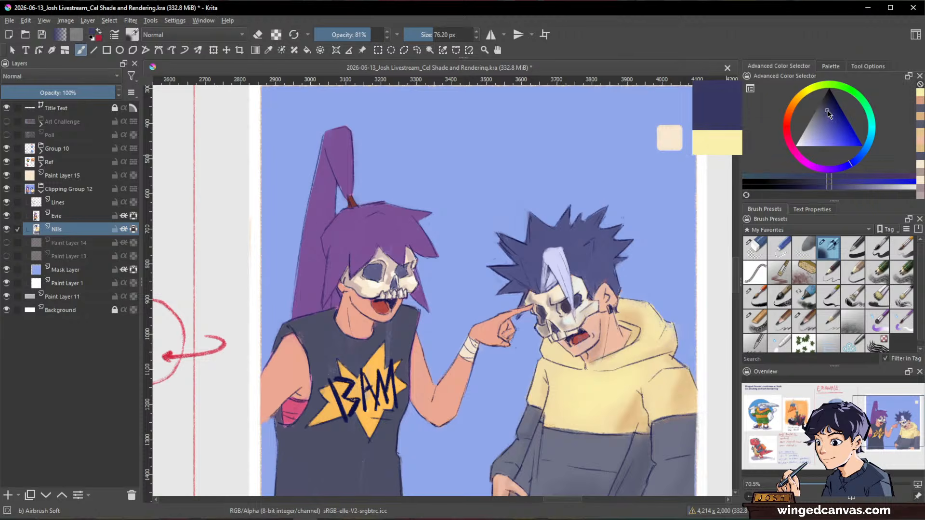
drag(593, 260, 592, 259)
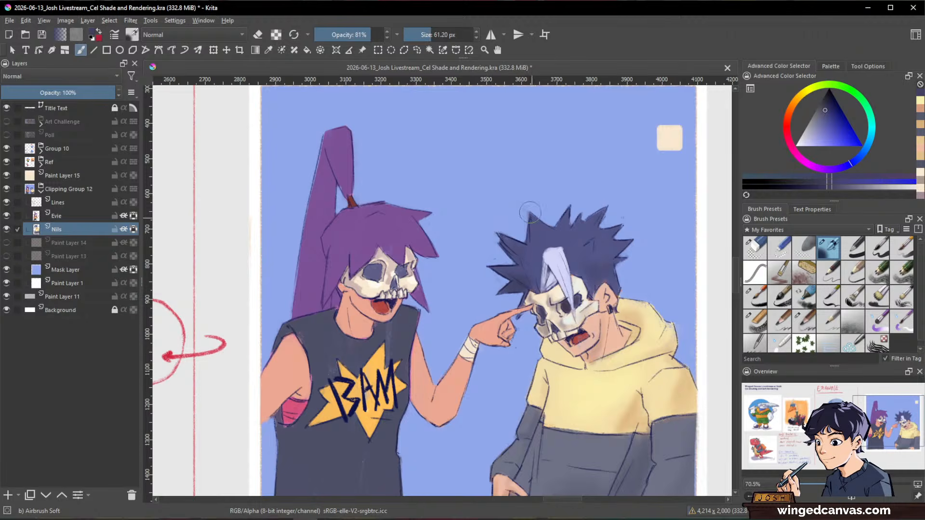
key(shift)
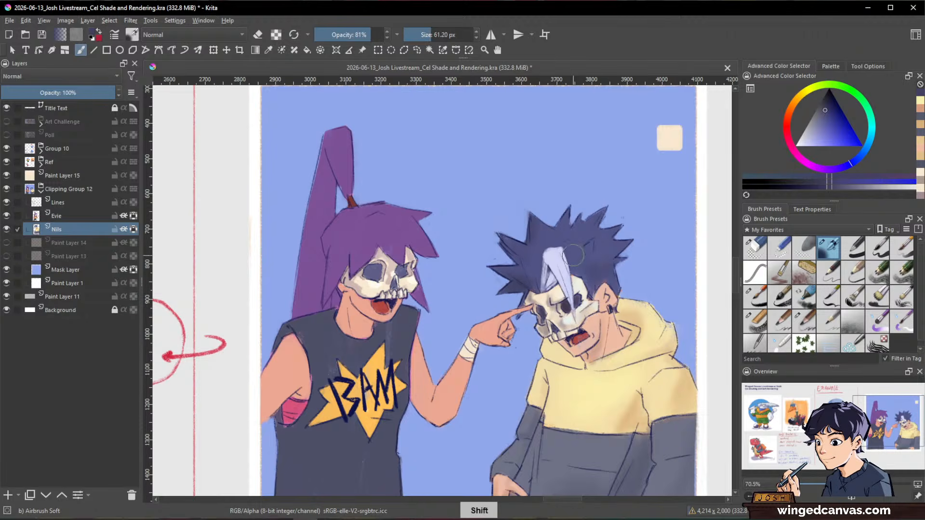
drag(551, 255, 549, 282)
key(space)
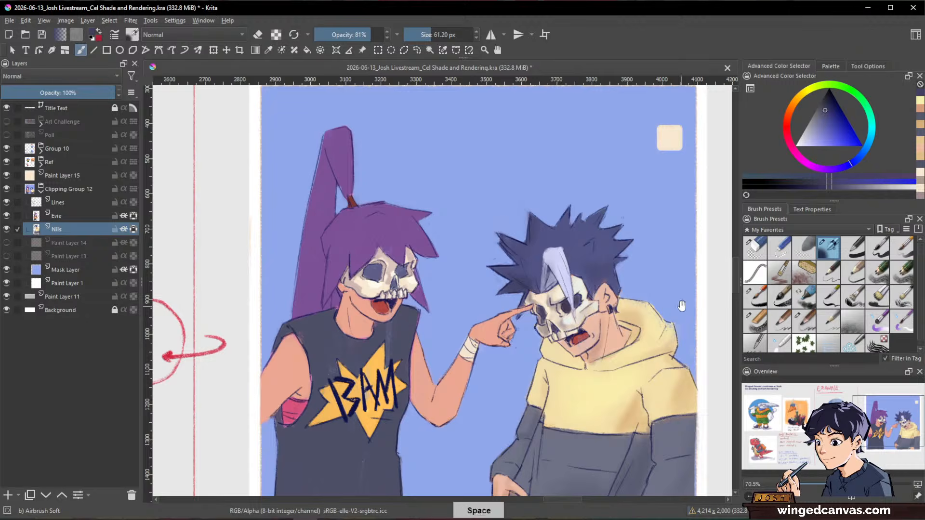
- Airbrush a darker orange-tan mixed from the hood onto the hoodie beneath Nils's chin at about 57 px
drag(681, 306, 690, 291)
ctrl+drag(690, 291, 661, 299)
ctrl+click(653, 284)
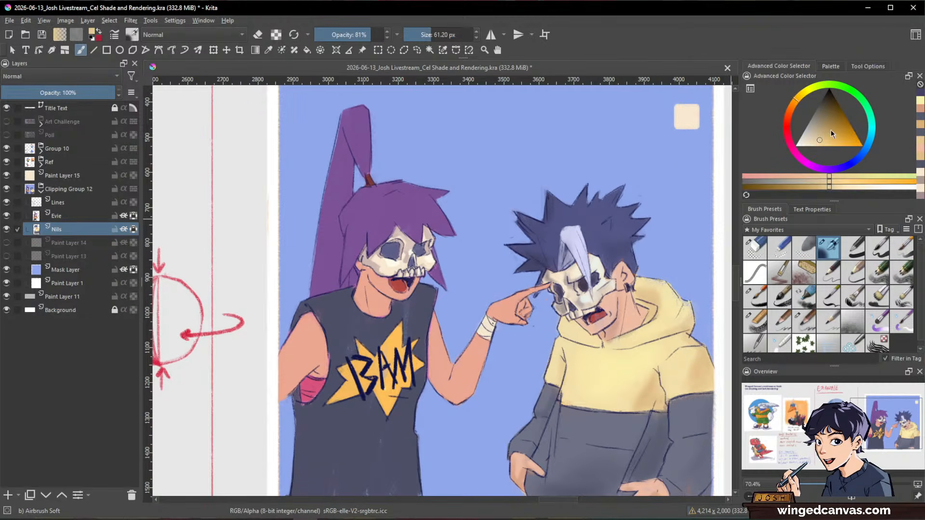
drag(820, 138, 825, 132)
shift+drag(561, 342, 558, 342)
mouse_move(569, 337)
mouse_down()
mouse_move(562, 329)
mouse_move(579, 331)
mouse_up()
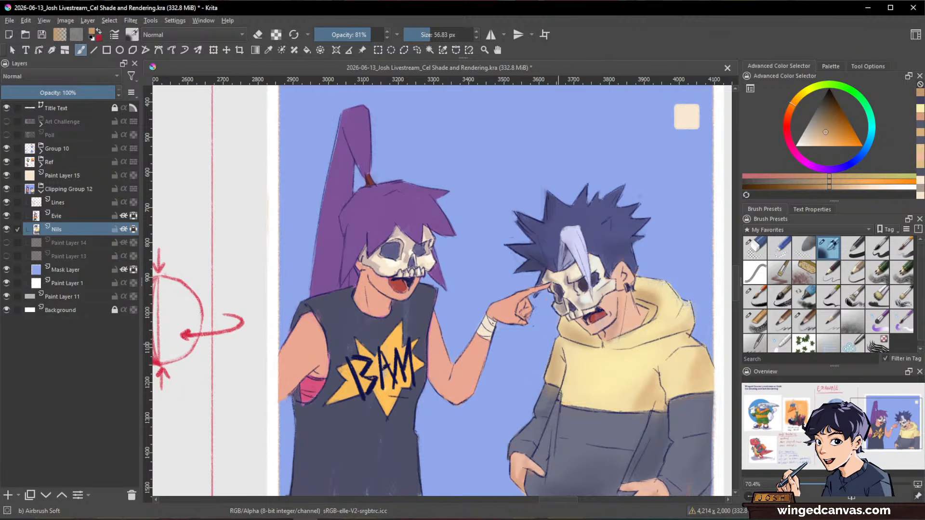
- Deepen the fold between the hoodie's chest and far sleeve with sampled tan airbrush strokes
ctrl+click(558, 355)
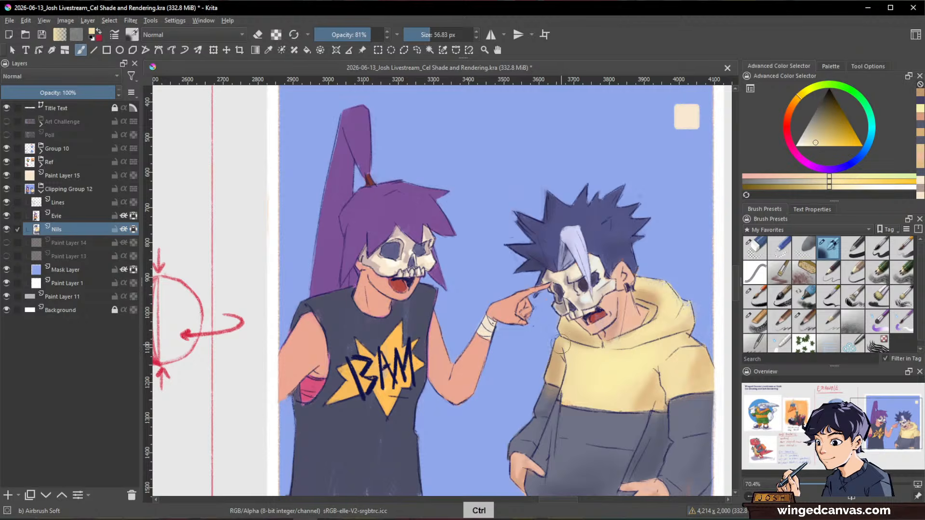
ctrl+click(693, 369)
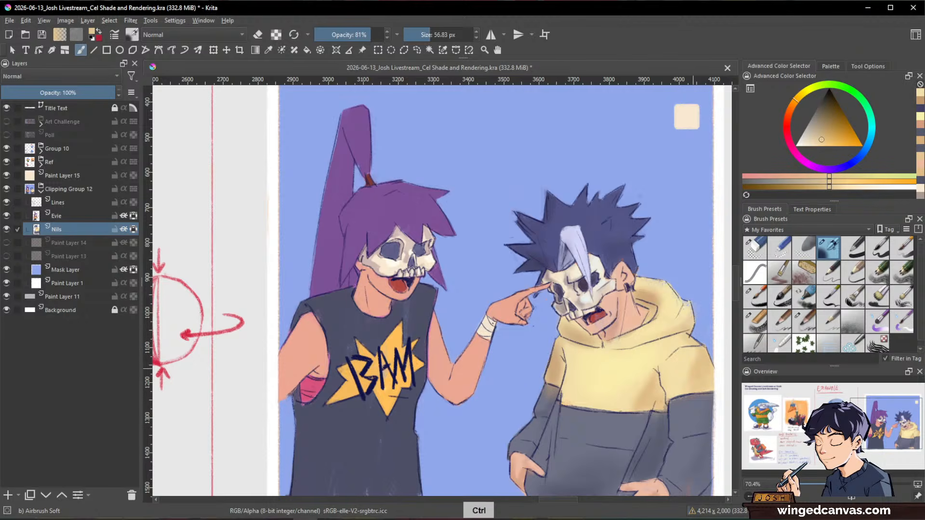
ctrl+click(664, 377)
mouse_move(667, 383)
mouse_down()
mouse_move(639, 407)
mouse_move(654, 405)
mouse_move(583, 488)
mouse_move(675, 357)
mouse_move(636, 405)
mouse_up()
- Airbrush a darker blue-grey mixed from the hoodie's lower half over its sleeves and front at about 50 px
ctrl+click(582, 484)
click(823, 110)
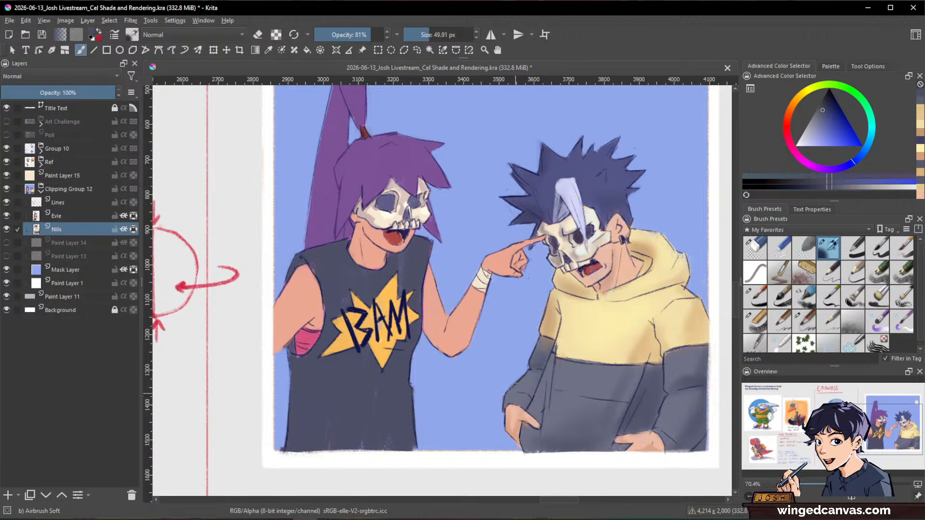
drag(520, 404, 581, 435)
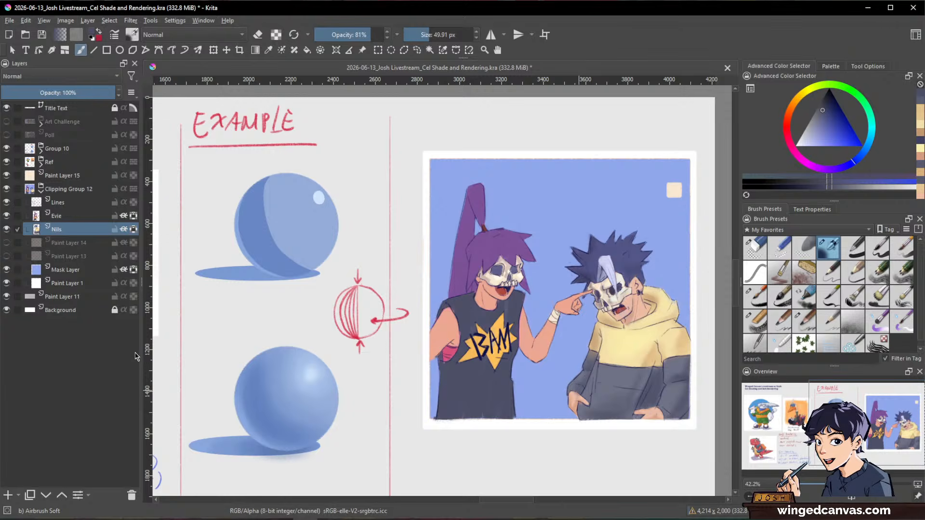
- On the Evie layer, shade her neck beneath the jaw with a darker salmon mixed from her skin, using Chalk Grainy at about 12 px
mouse_move(480, 288)
mouse_down()
mouse_move(474, 250)
mouse_move(487, 296)
mouse_up()
ctrl+click(480, 306)
key(Page_Up)
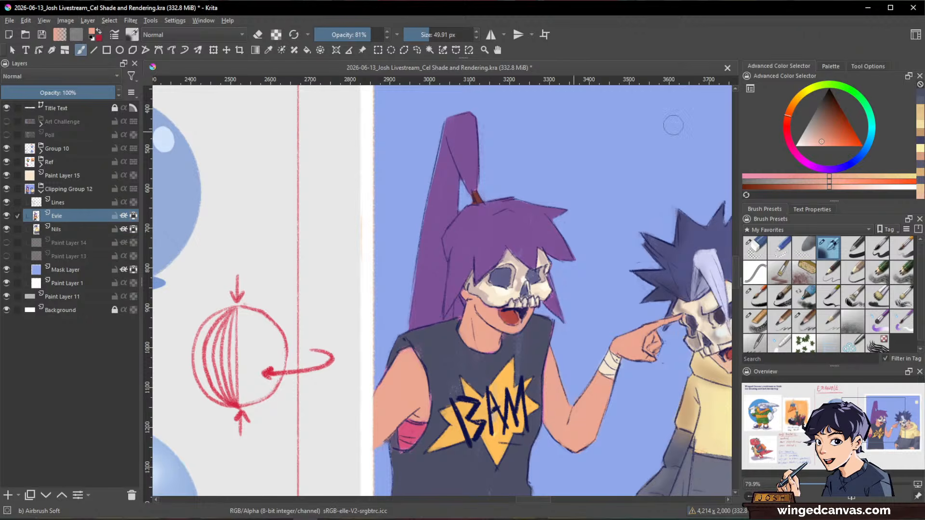
drag(818, 140, 826, 135)
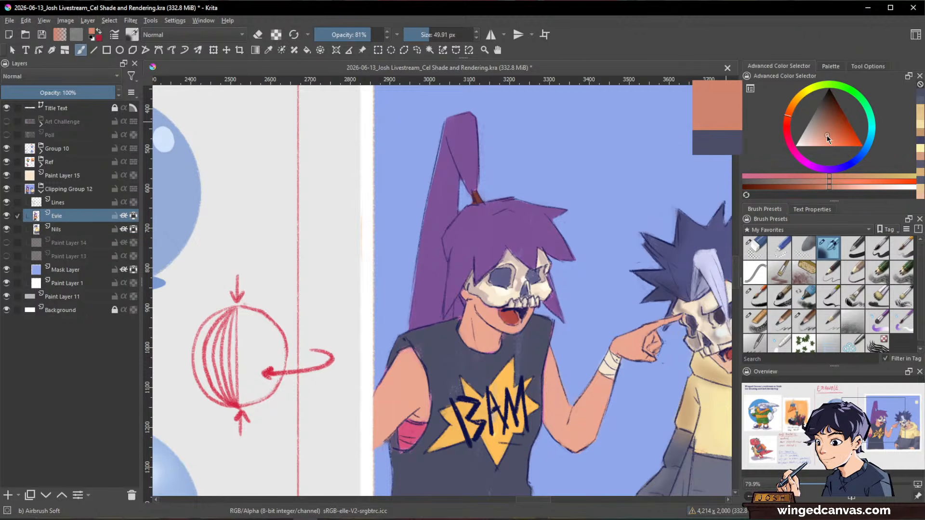
key(shift)
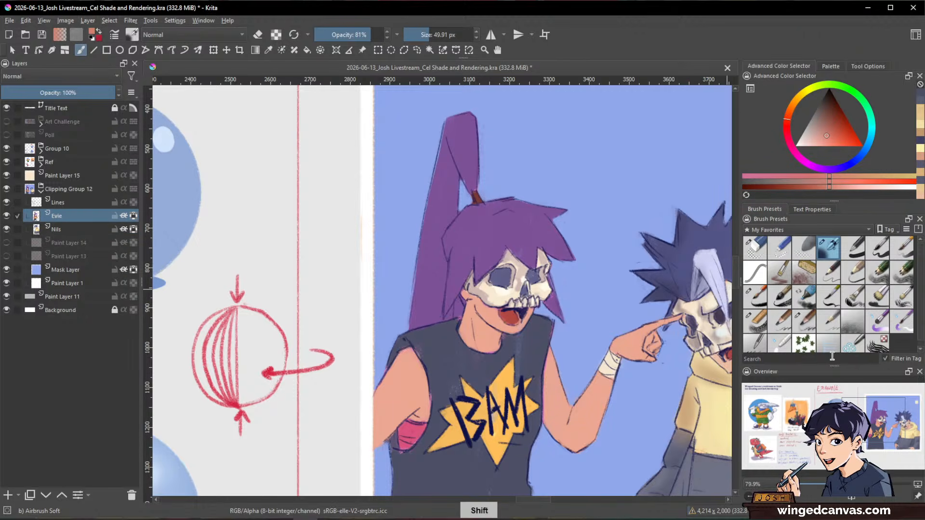
click(755, 324)
drag(502, 293, 522, 277)
mouse_move(484, 315)
mouse_down()
mouse_move(460, 305)
mouse_move(489, 352)
mouse_move(473, 329)
mouse_up()
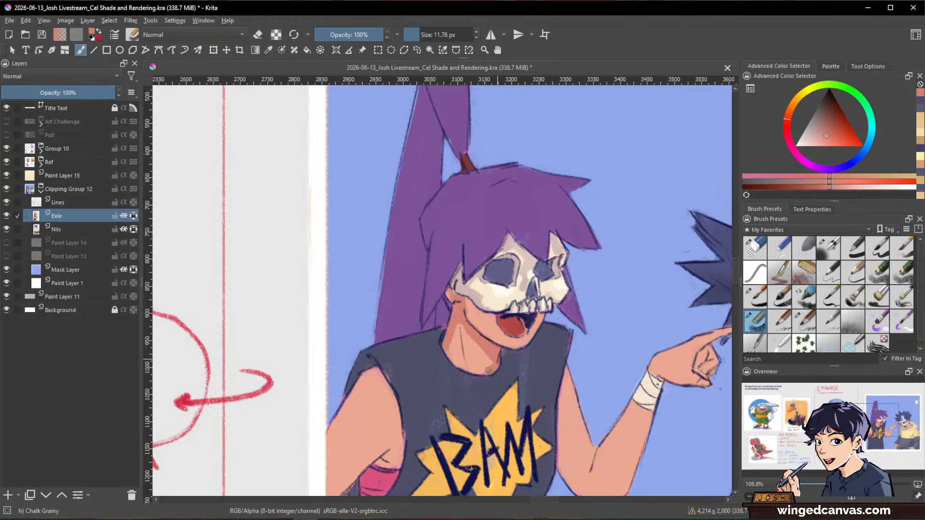
drag(486, 368, 486, 399)
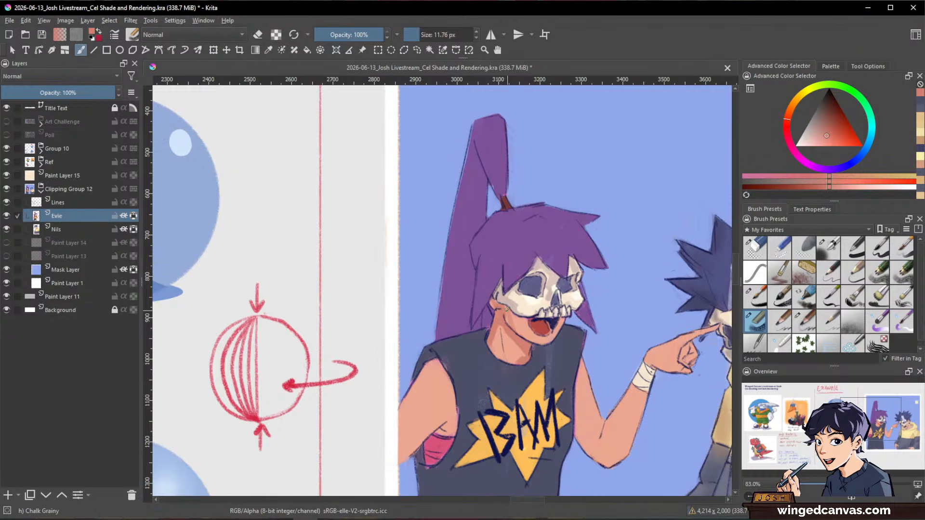
- Shade Evie's arms and pointing hand with skin tones sampled from them, using Chalk Grainy at about 18 px
mouse_move(537, 348)
mouse_down()
mouse_move(510, 381)
mouse_move(441, 355)
mouse_up()
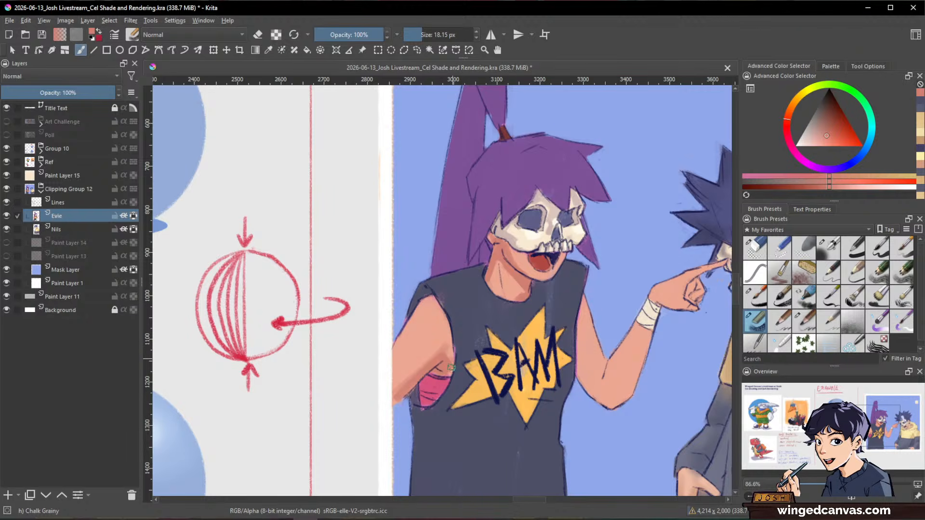
drag(580, 363, 557, 360)
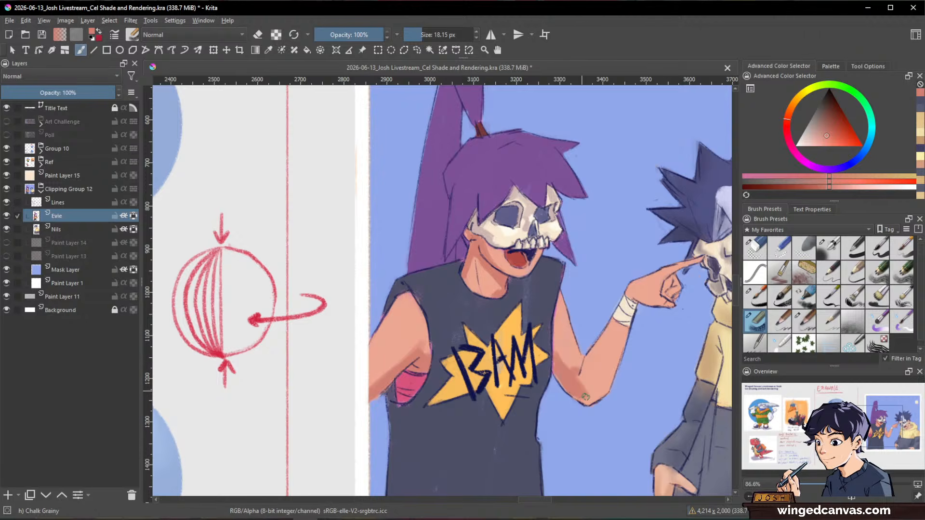
ctrl+click(593, 378)
ctrl+click(596, 395)
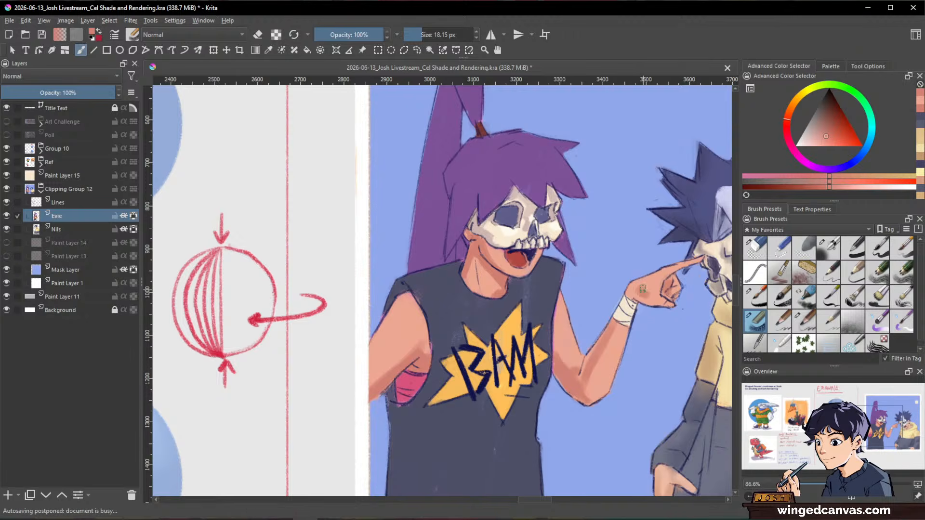
drag(672, 366, 650, 342)
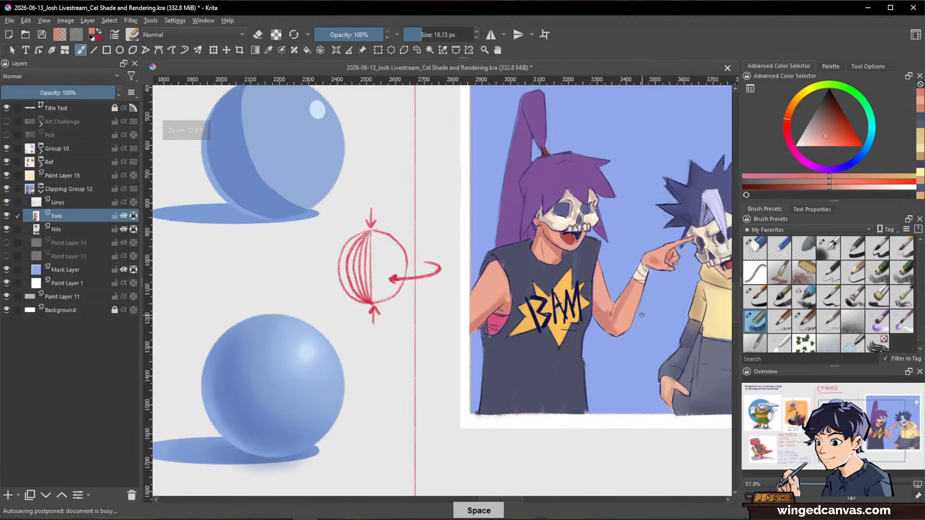
drag(678, 275, 657, 247)
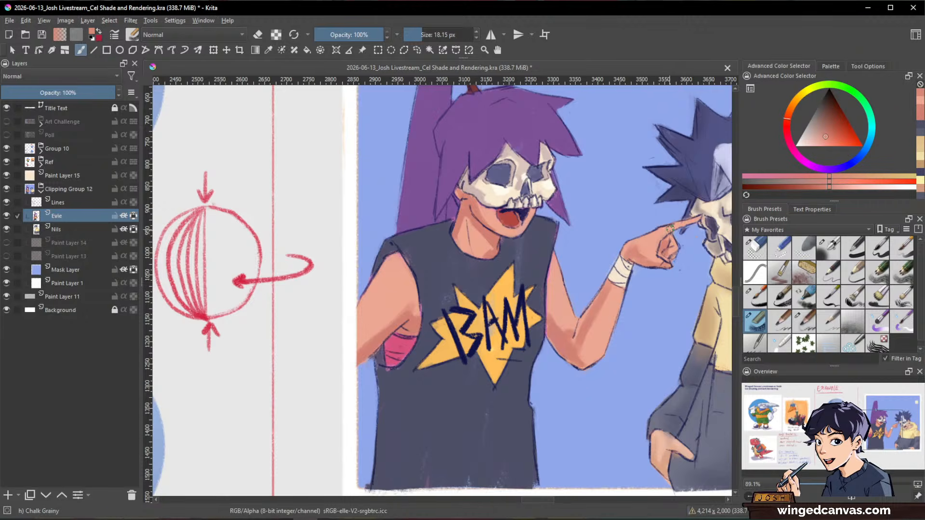
key(shift)
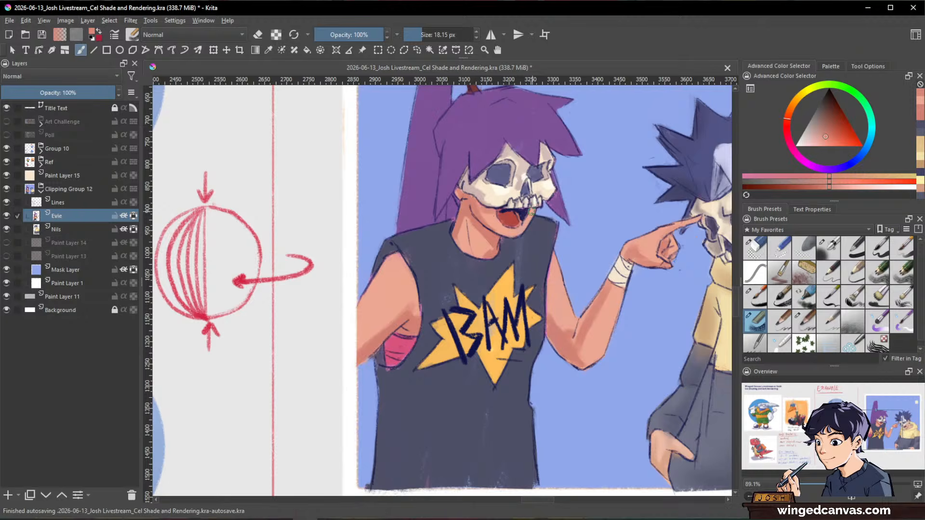
- Shade the lower part of Evie's shirt with a darker navy mixed from its blue-grey, at about 35 px
key(space)
drag(534, 211, 474, 289)
key(ctrl+space)
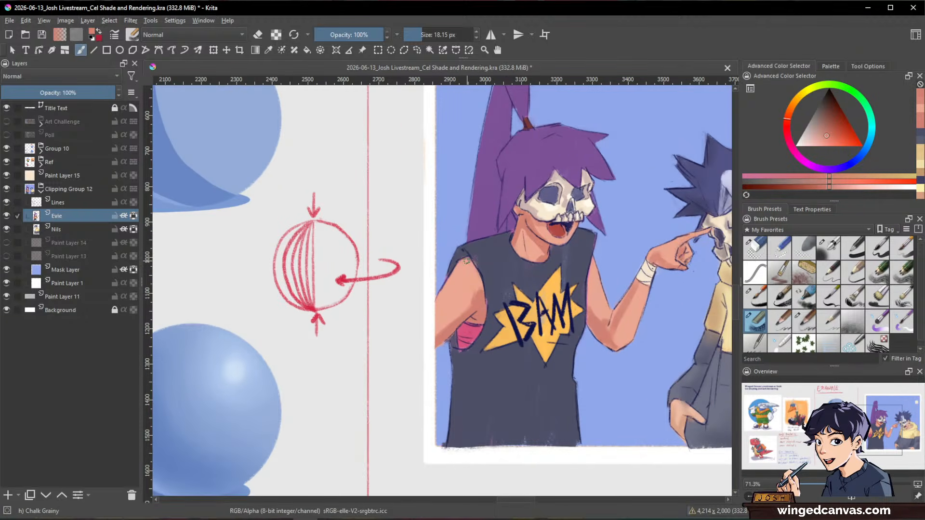
key(ctrl)
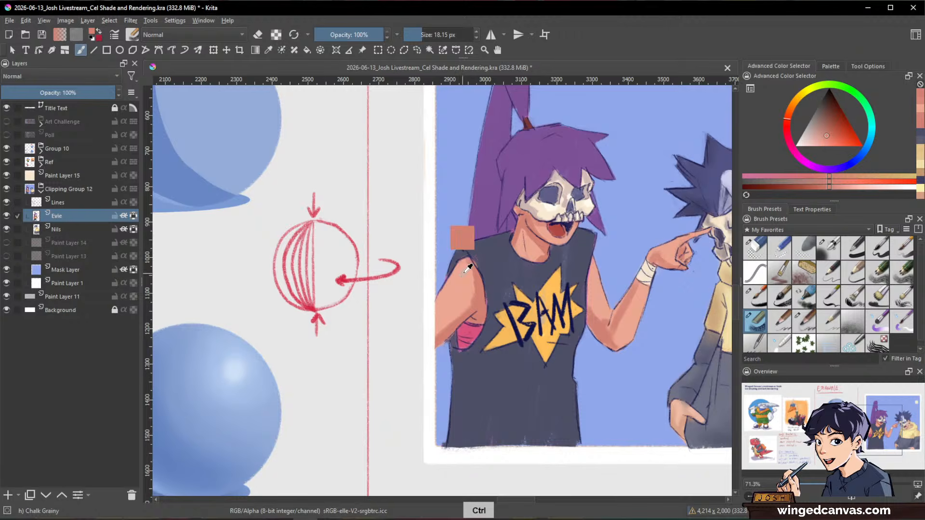
ctrl+click(495, 409)
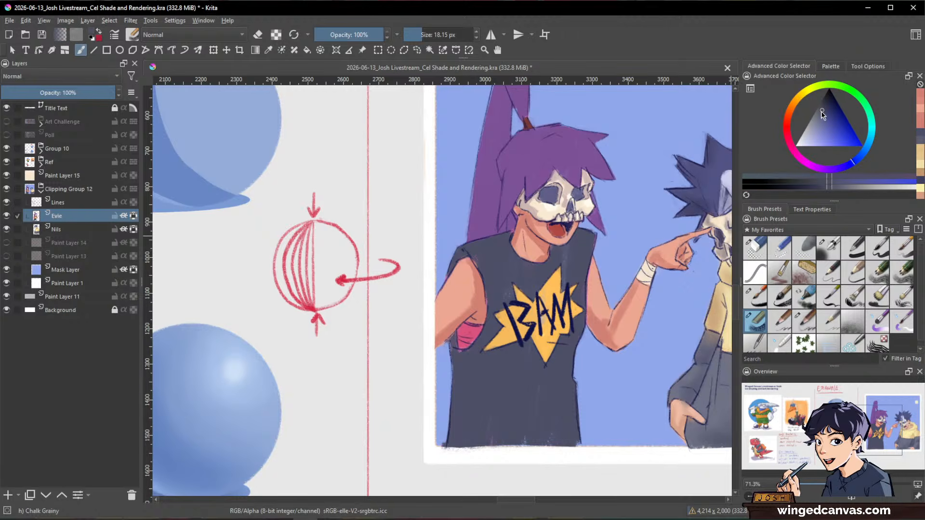
drag(507, 354, 482, 378)
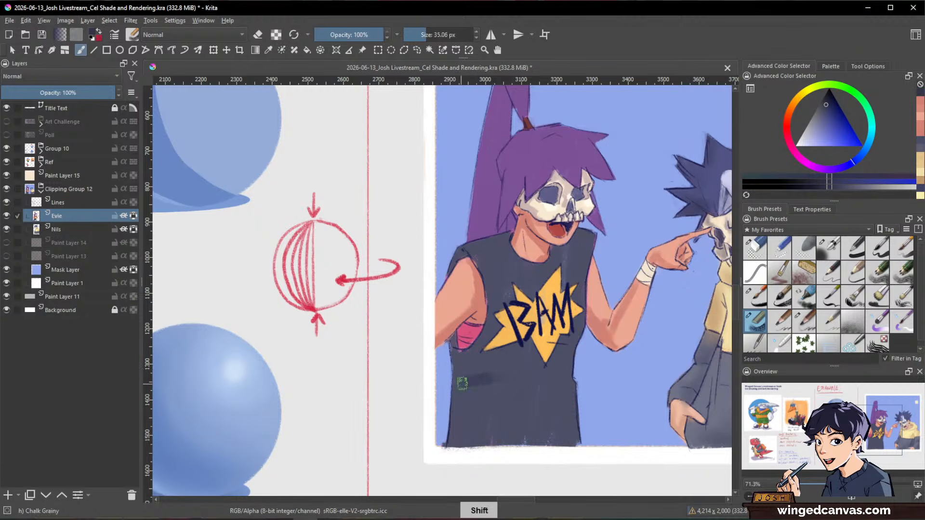
mouse_move(518, 355)
mouse_down()
mouse_move(465, 360)
mouse_move(487, 331)
mouse_move(459, 362)
mouse_move(466, 381)
mouse_move(472, 369)
mouse_move(479, 373)
mouse_move(462, 423)
mouse_move(503, 389)
mouse_move(492, 416)
mouse_move(523, 358)
mouse_move(513, 388)
mouse_move(521, 409)
mouse_move(495, 437)
mouse_move(470, 383)
mouse_up()
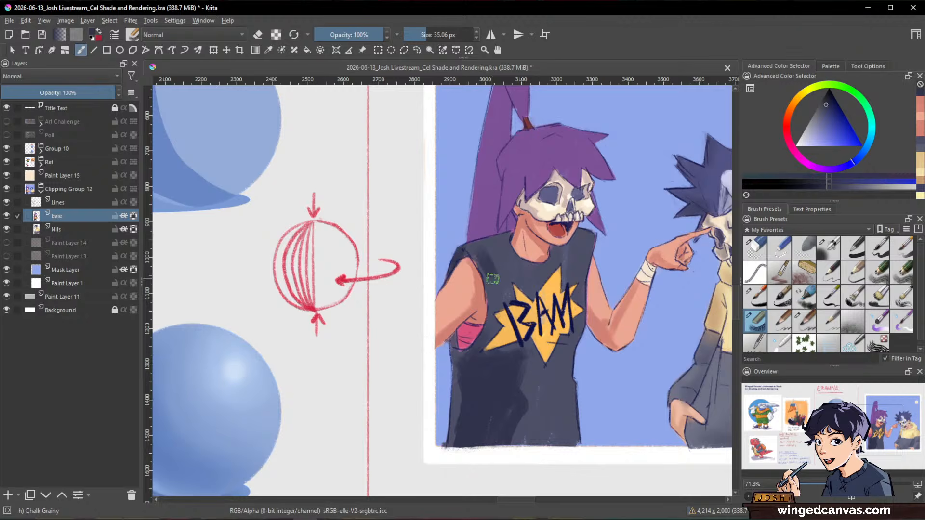
- Chalk sampled blue-grey tones over the upper part of Evie's shirt around the shoulder and collar at about 27 px
ctrl+click(500, 262)
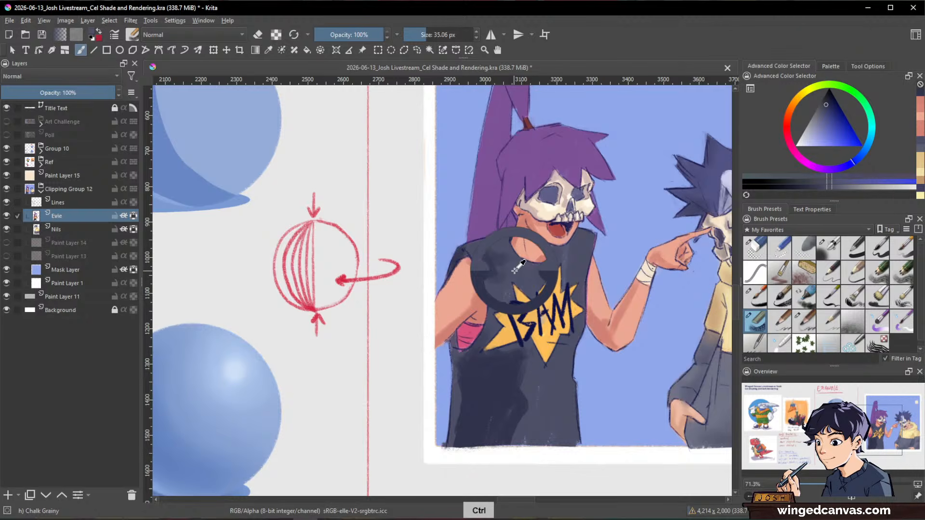
mouse_move(503, 265)
mouse_down()
mouse_move(495, 270)
mouse_move(495, 254)
mouse_up()
ctrl+click(496, 254)
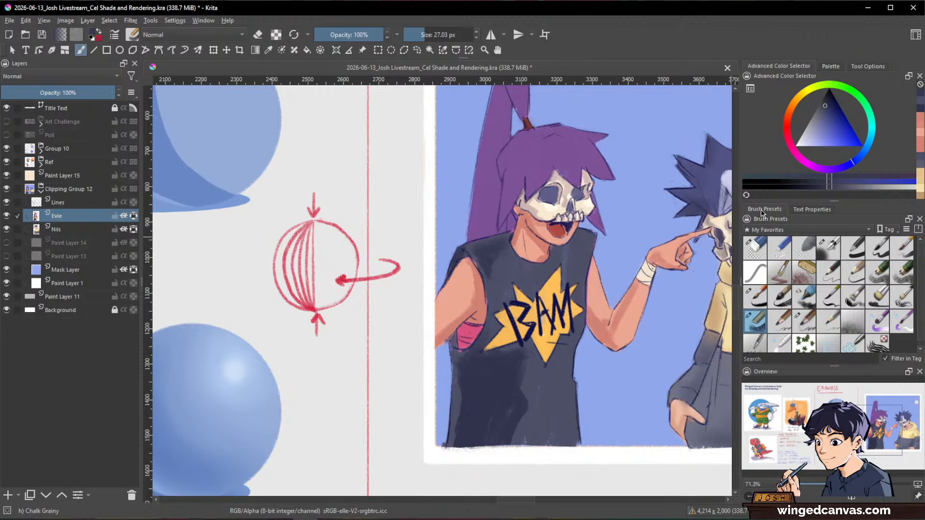
ctrl+click(626, 204)
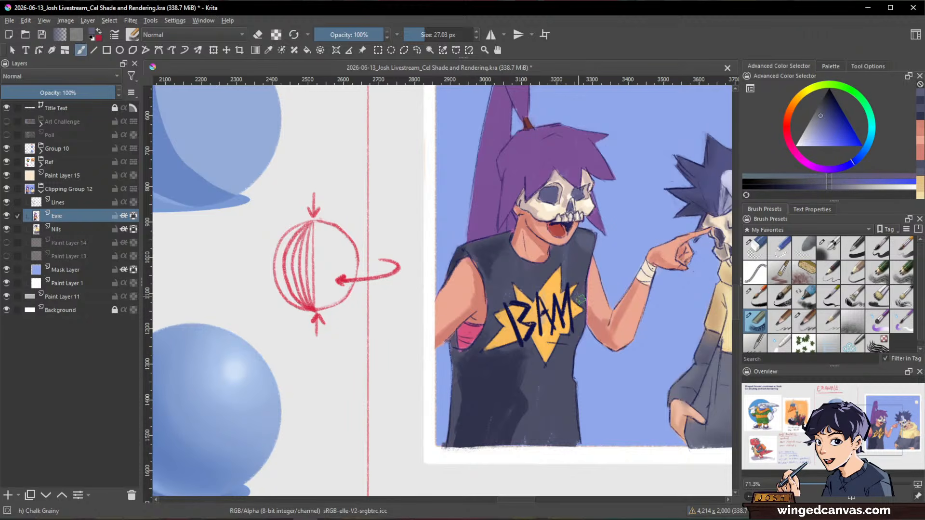
- Shade the BAM star with a deeper orange and Evie's pink undershirt with a darker crimson, starting at about 27 px
ctrl+click(526, 329)
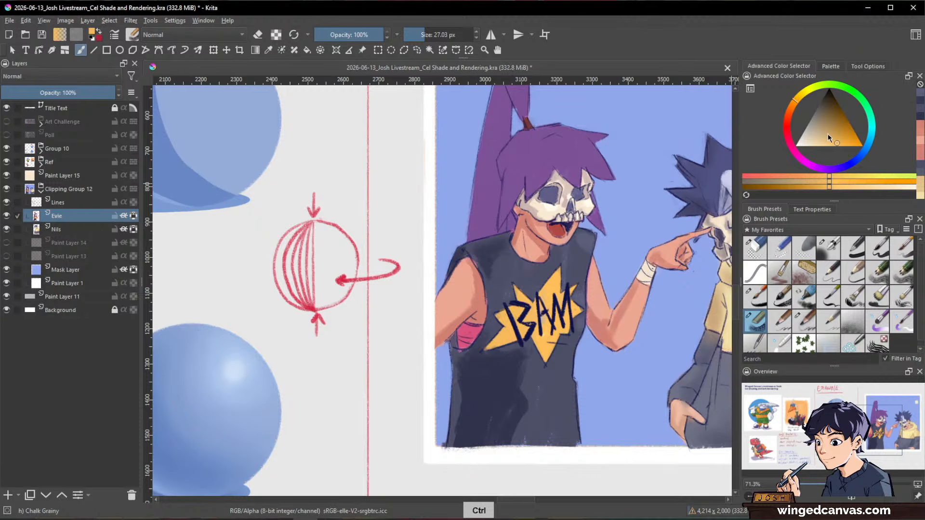
click(839, 140)
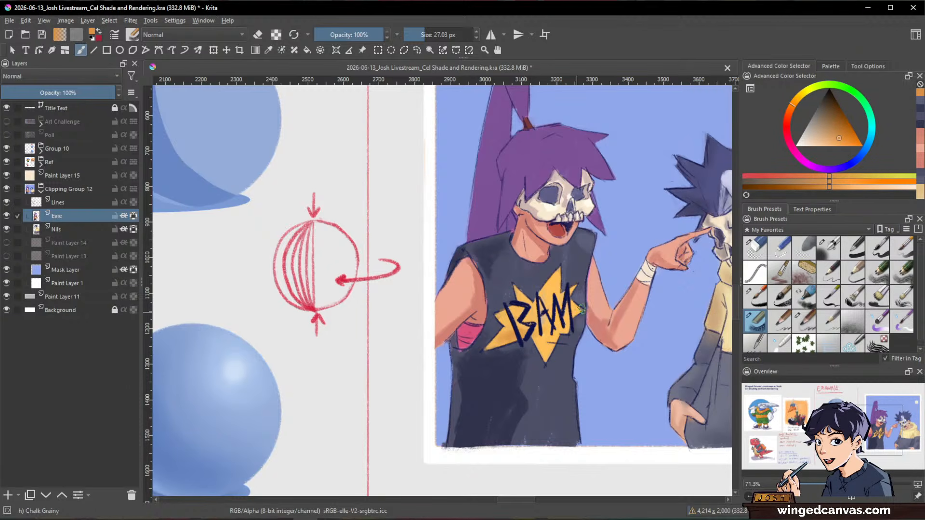
ctrl+click(467, 333)
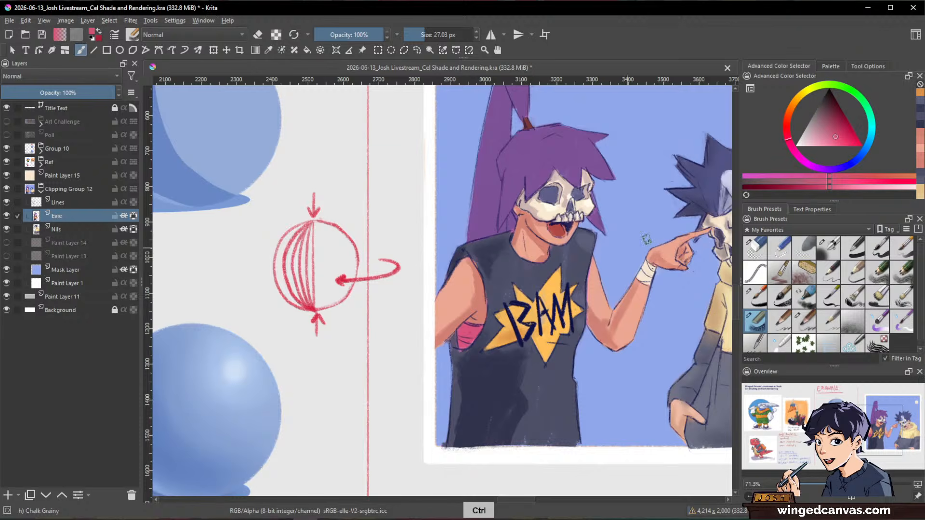
ctrl+click(693, 168)
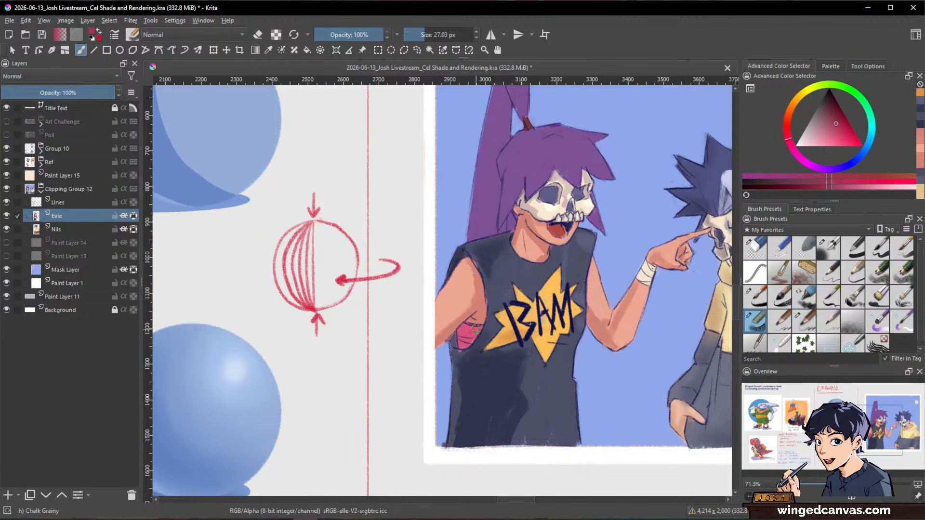
drag(475, 329, 469, 340)
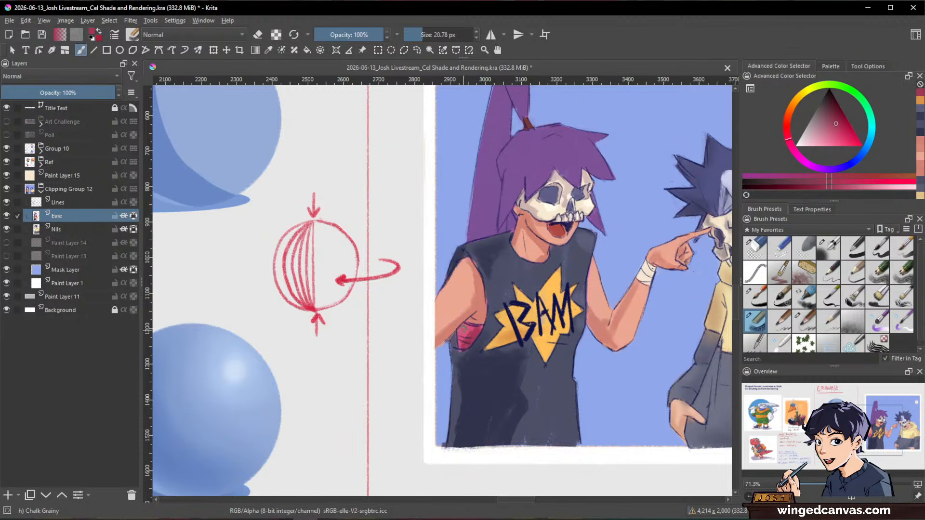
- Highlight the upper part of Evie's pointing arm with a more orange peach mixed from her skin, at about 21 px
drag(657, 341, 591, 319)
ctrl+click(580, 304)
click(817, 142)
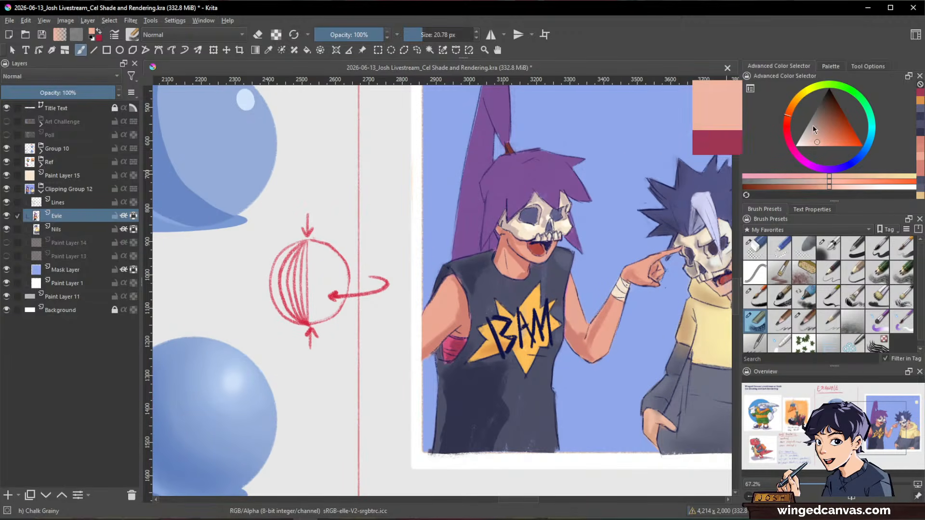
click(790, 110)
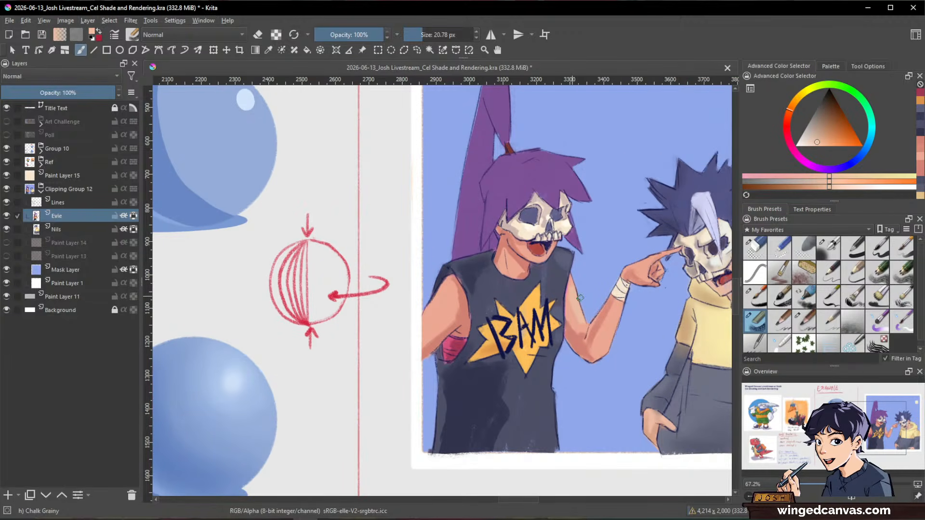
drag(579, 298, 584, 308)
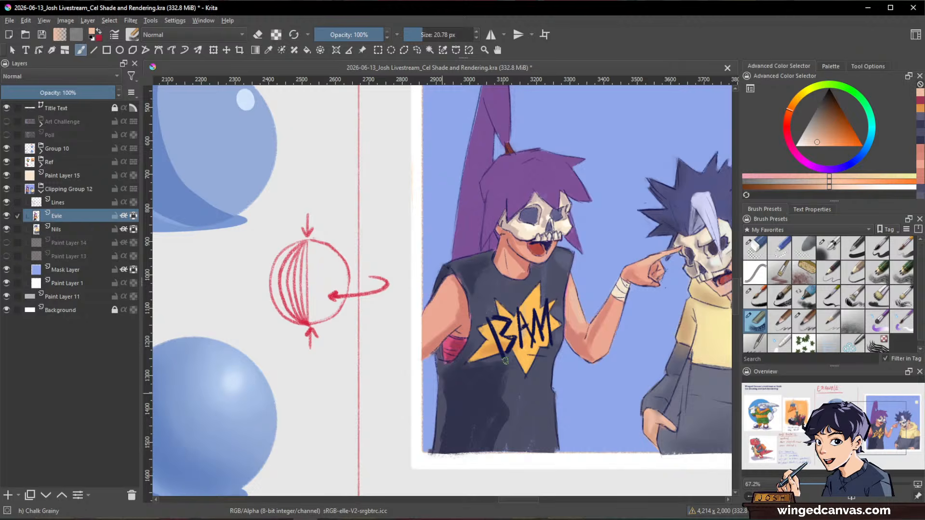
- Add sampled skin tone to Evie's pointing hand and a warmer peach highlight near her elbow at about 21 px
ctrl+click(642, 268)
drag(646, 265, 664, 261)
ctrl+click(606, 275)
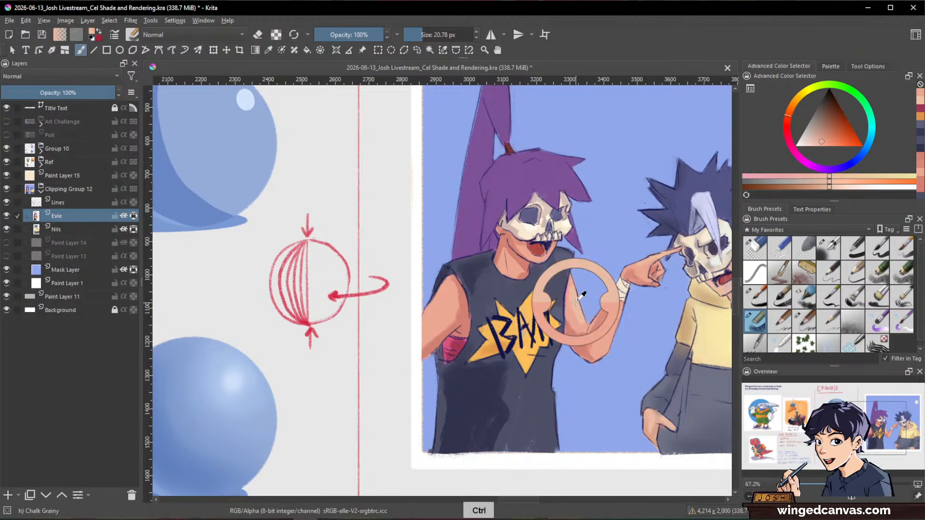
click(821, 142)
click(791, 109)
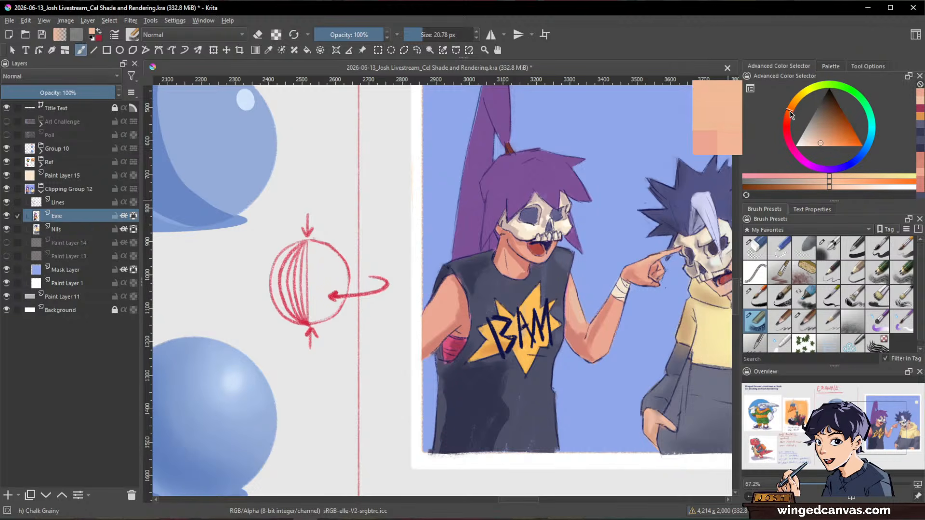
drag(588, 326, 587, 332)
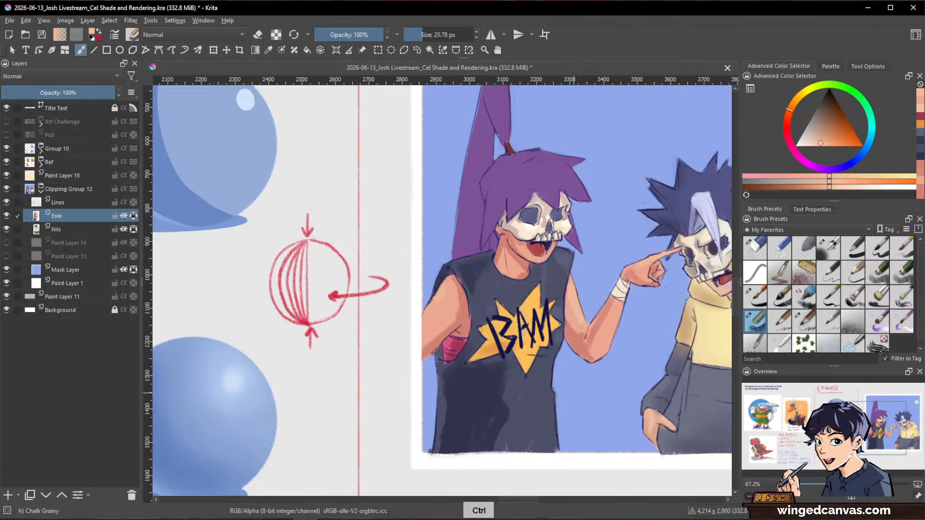
- Blend the shading on the lower front of Evie's shirt with sampled blue-grey tones at about 29 px
ctrl+click(552, 385)
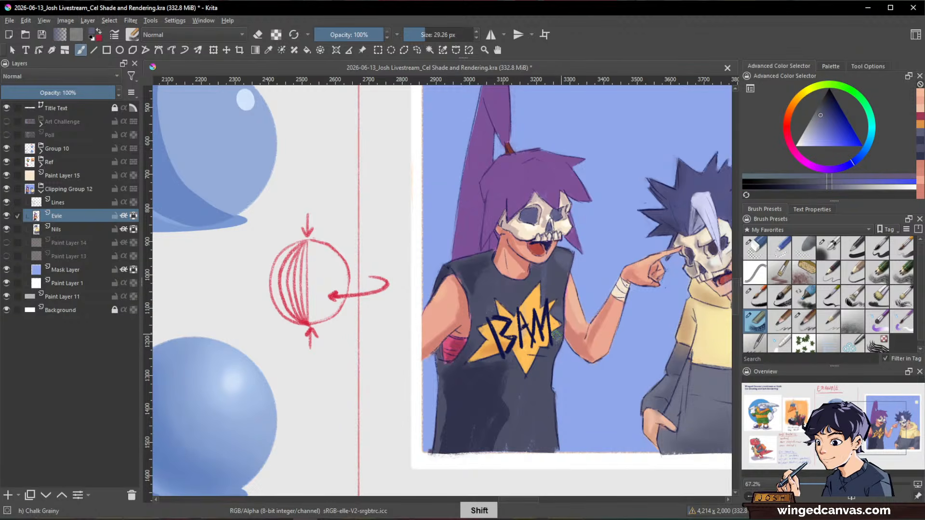
drag(548, 412, 533, 431)
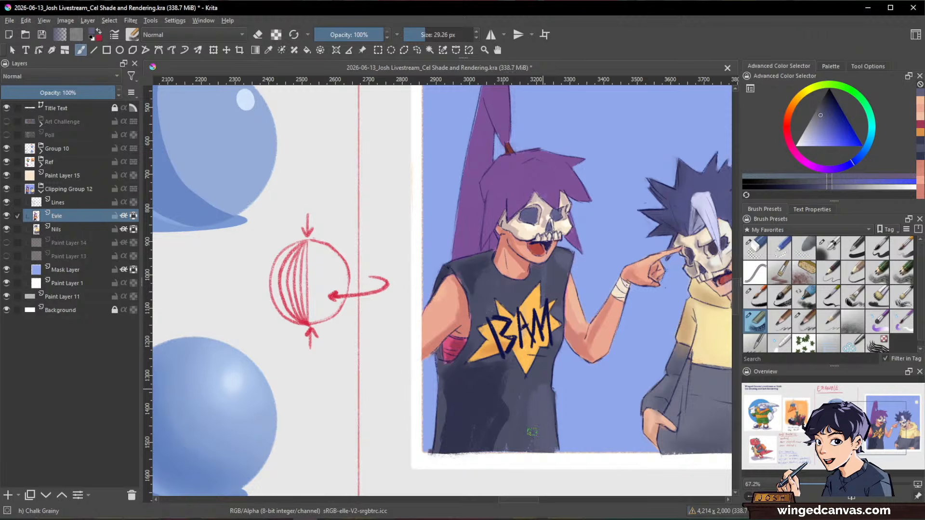
ctrl+click(512, 357)
mouse_move(508, 362)
mouse_down()
mouse_move(504, 385)
mouse_move(505, 372)
mouse_move(487, 400)
mouse_move(509, 437)
mouse_move(489, 398)
mouse_move(468, 455)
mouse_up()
- Shade Evie's ponytail with a darker, bluer purple mixed from her hair at about 29 px
drag(632, 360, 632, 400)
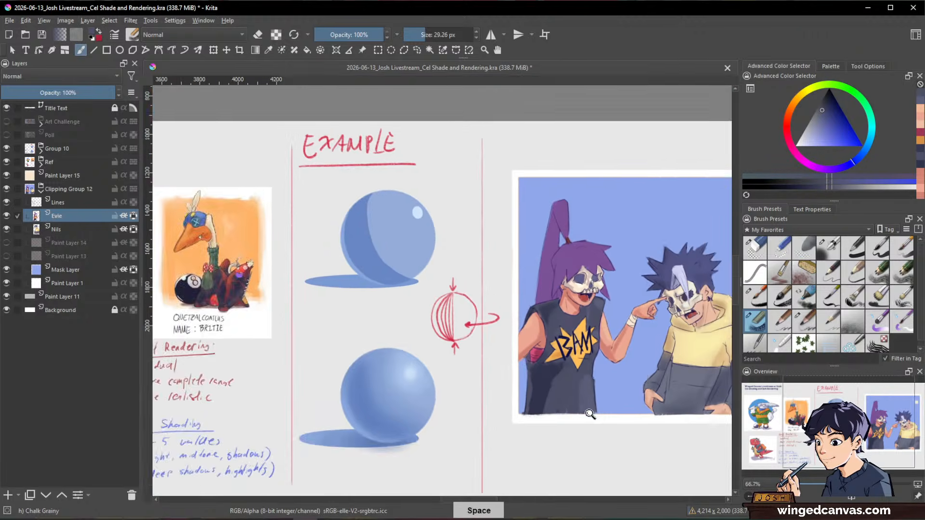
drag(643, 291, 553, 298)
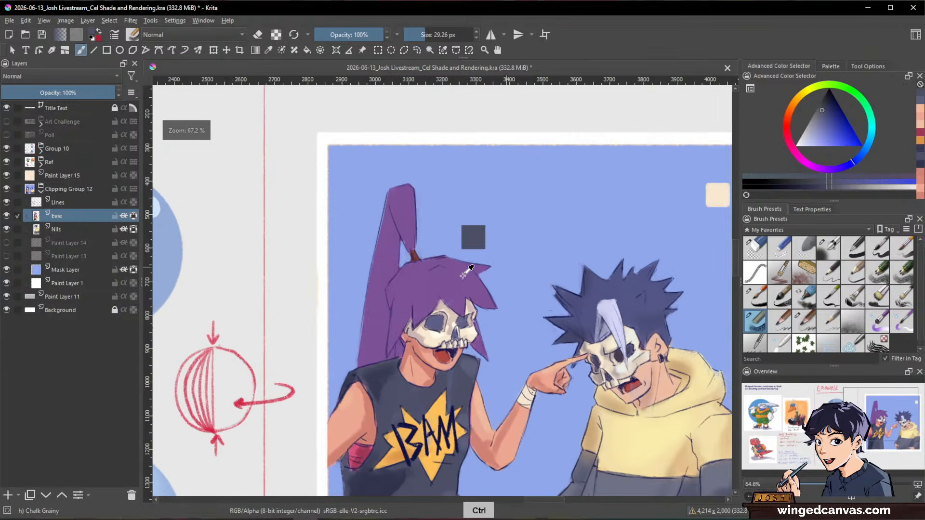
ctrl+click(374, 311)
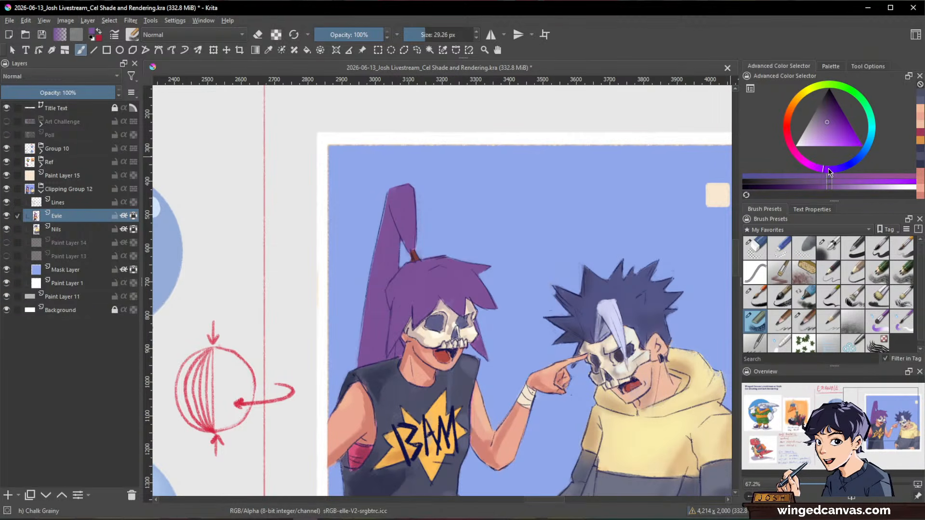
drag(828, 168, 829, 169)
drag(828, 123, 829, 115)
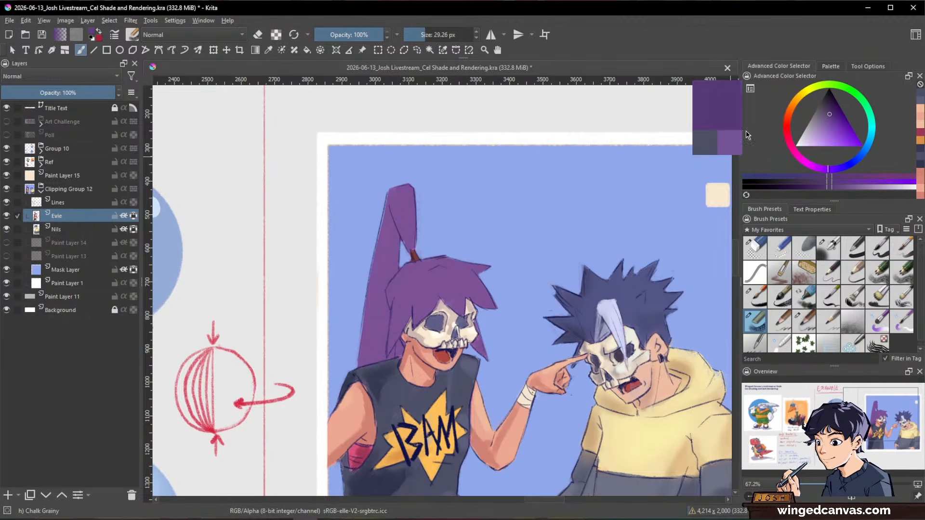
drag(449, 249, 537, 224)
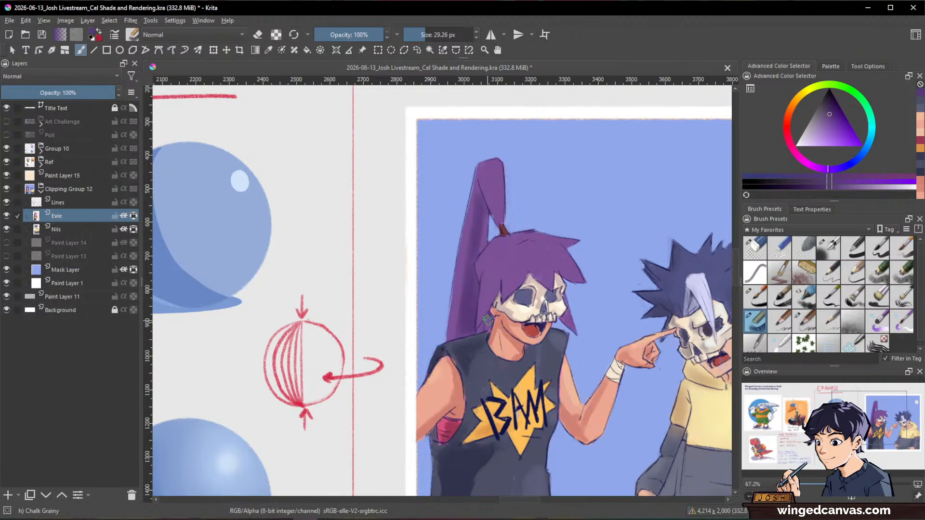
- Refine the hair lock beside Evie's neck with the eraser and sampled purple, finishing at about 14 px
key(e)
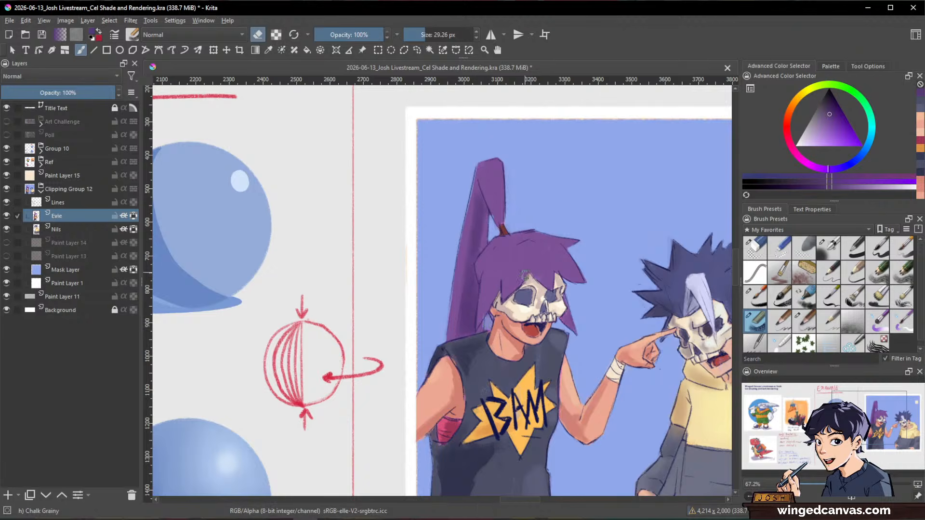
drag(516, 298, 458, 310)
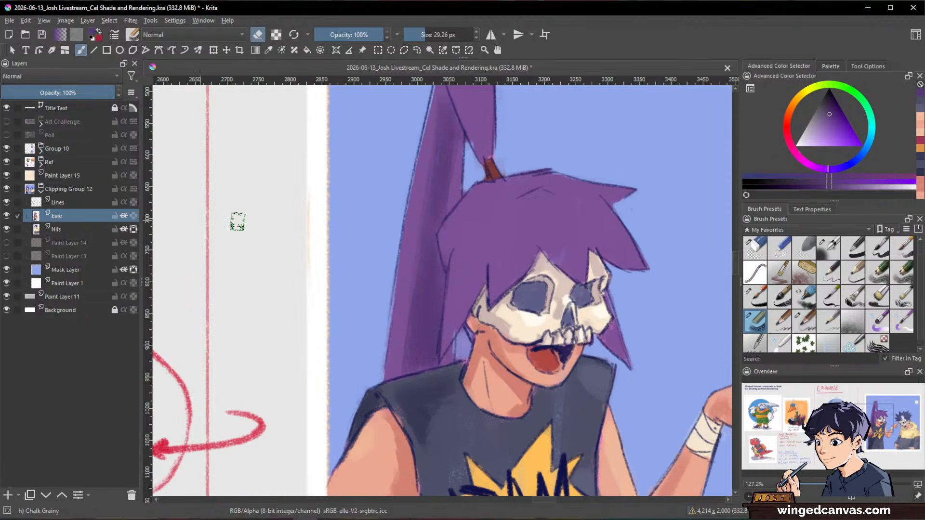
ctrl+click(452, 287)
drag(463, 301, 464, 302)
drag(459, 322, 451, 354)
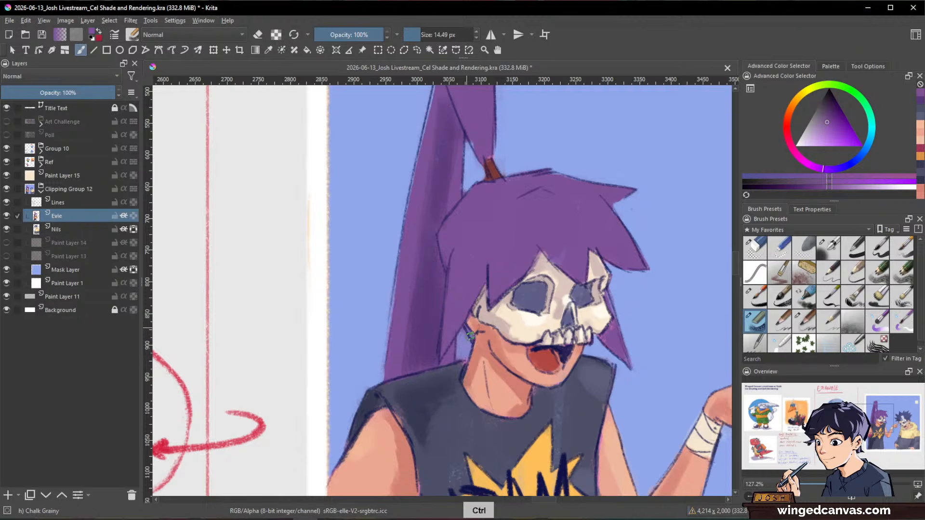
- Blend the shading along Evie's ponytail with purples sampled from her hair, raising the chalk brush to about 18 px
drag(541, 262, 617, 166)
ctrl+click(495, 192)
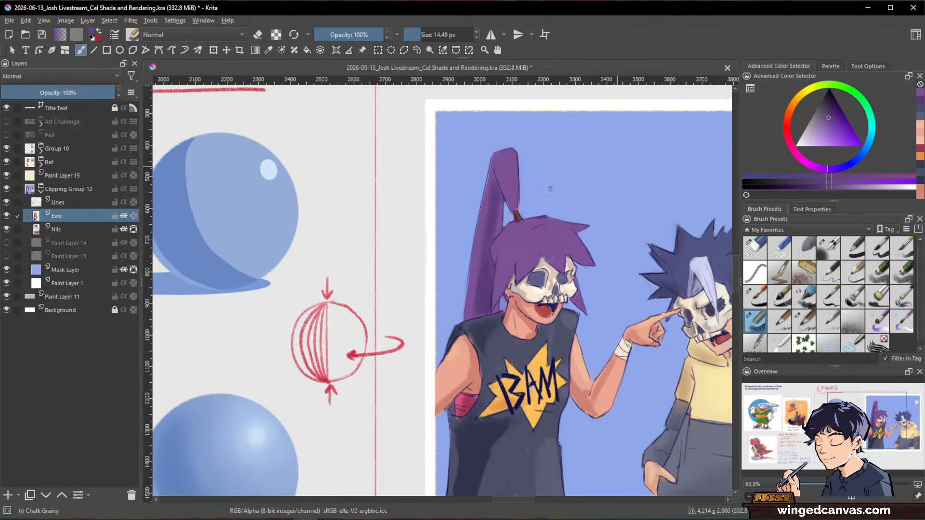
drag(496, 202, 483, 269)
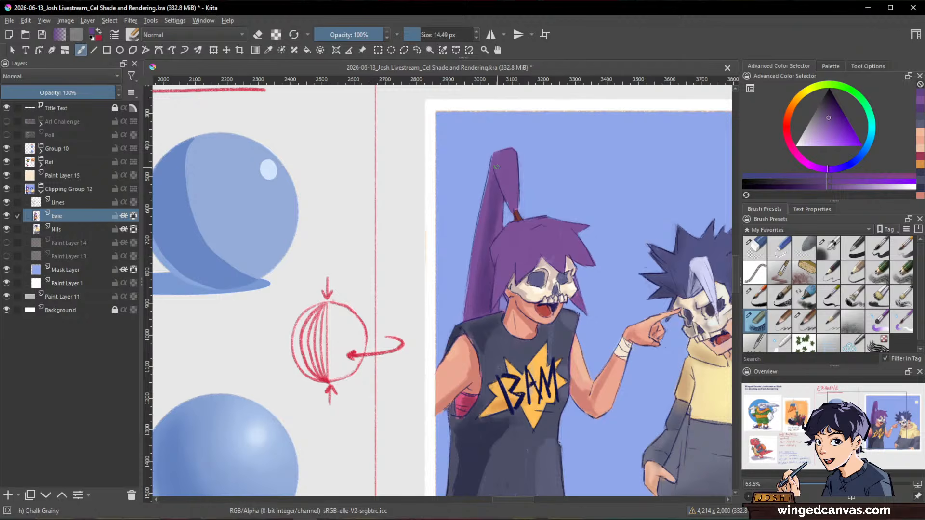
shift+drag(507, 249, 512, 250)
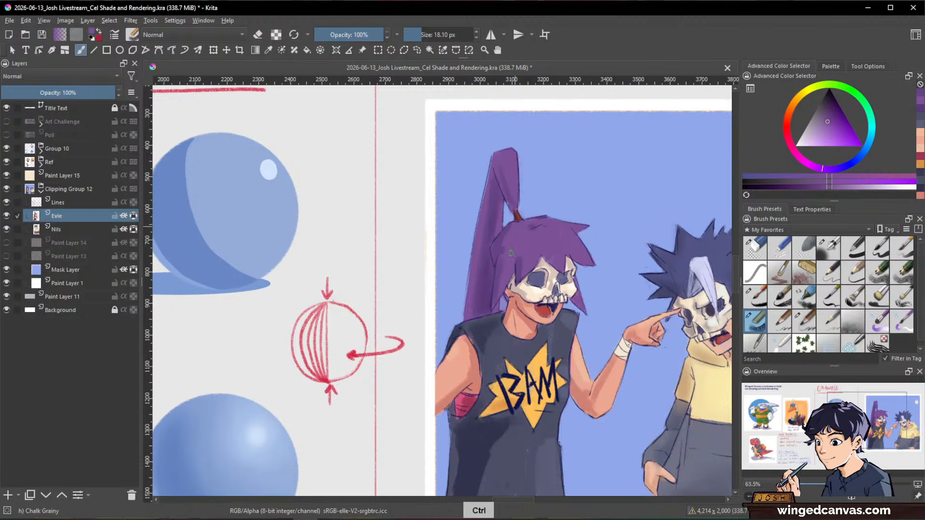
ctrl+click(499, 248)
drag(495, 291, 494, 304)
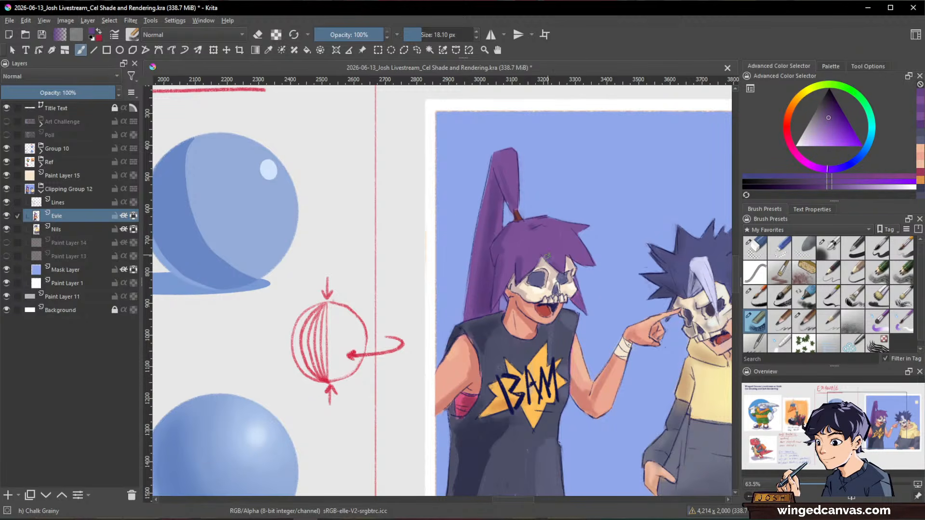
- Paint highlights on the crown and fringe of Evie's hair with a lighter, pinker purple mixed from her hair at about 18 px
ctrl+click(565, 234)
drag(822, 122, 824, 130)
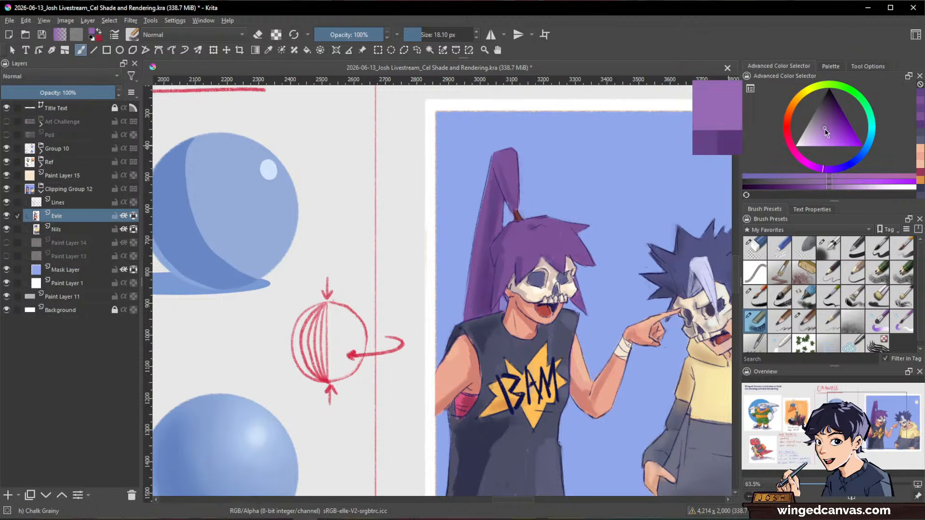
drag(819, 167, 824, 135)
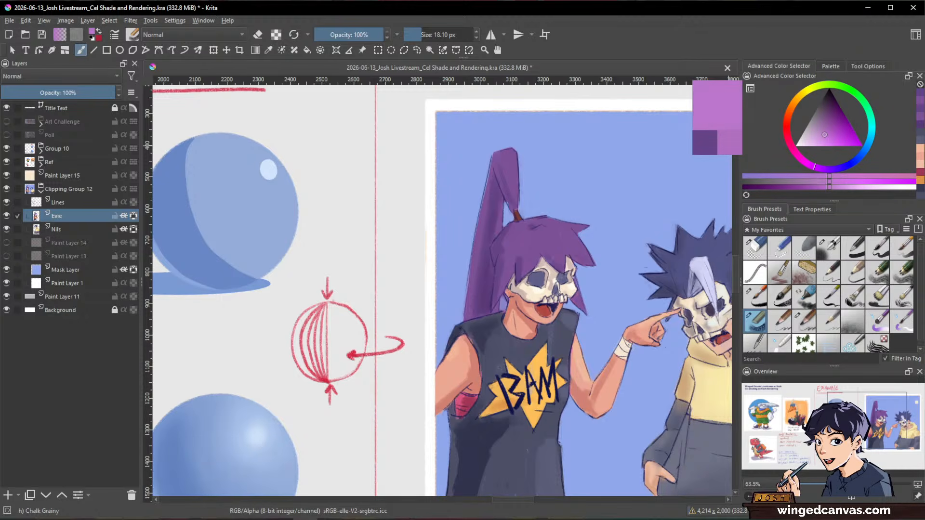
drag(571, 239, 593, 263)
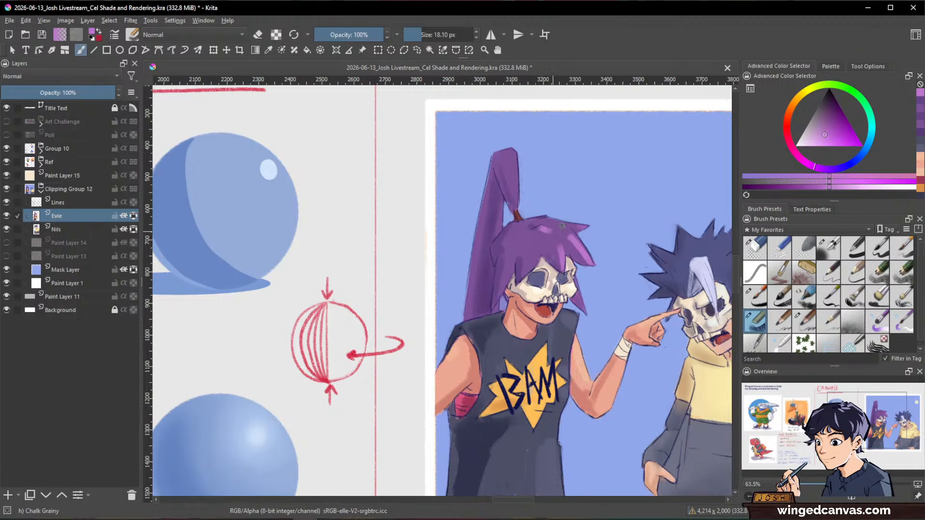
- Set up the Airbrush Soft brush on the Nils layer with a lighter blue mixed from his hair colour
drag(650, 308, 516, 332)
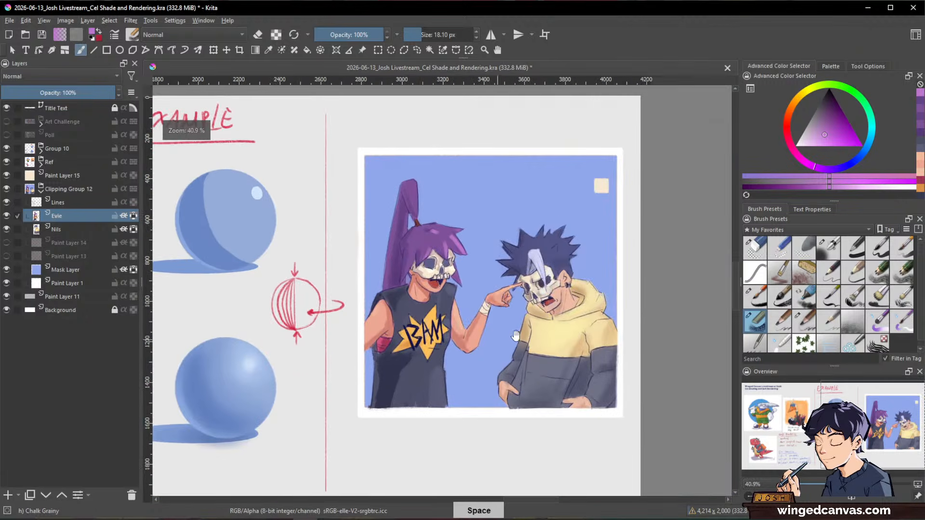
drag(589, 319, 626, 293)
click(76, 230)
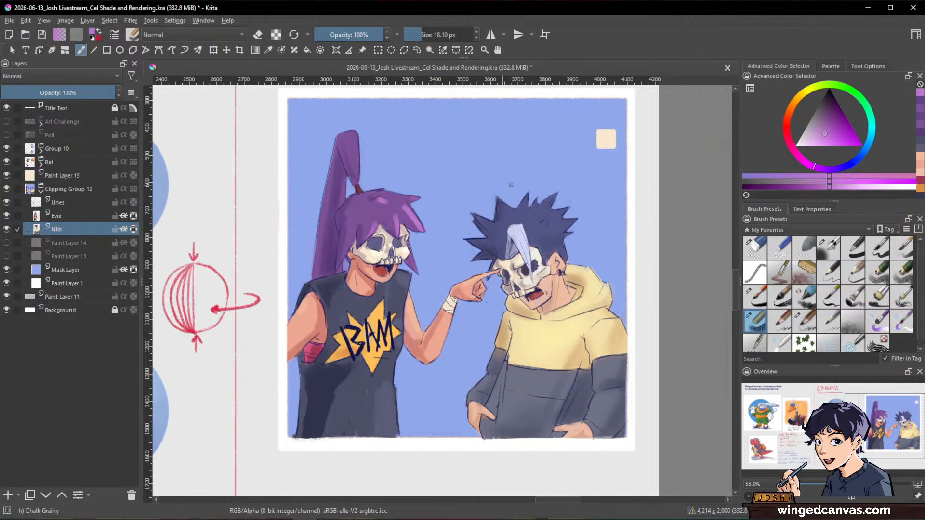
drag(597, 236, 614, 209)
click(827, 250)
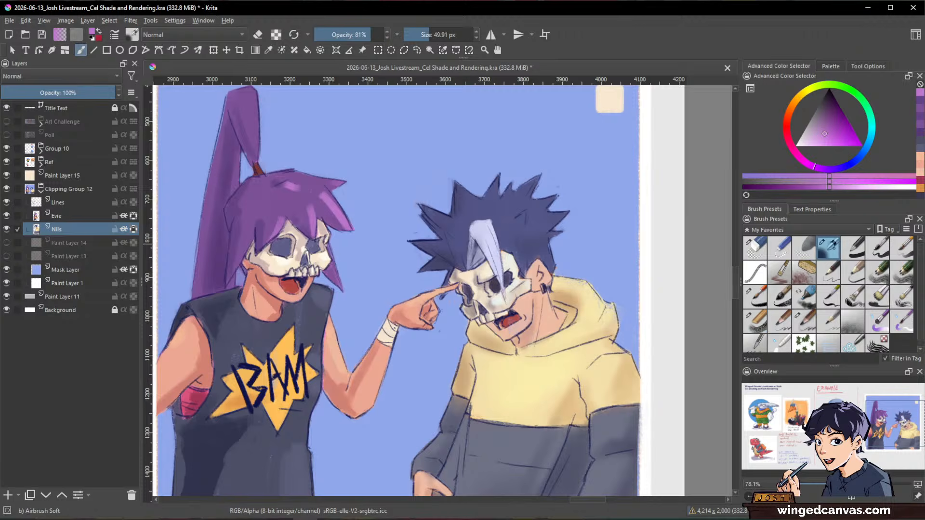
drag(555, 193, 563, 172)
mouse_move(609, 227)
mouse_down()
mouse_move(652, 274)
mouse_move(615, 262)
mouse_up()
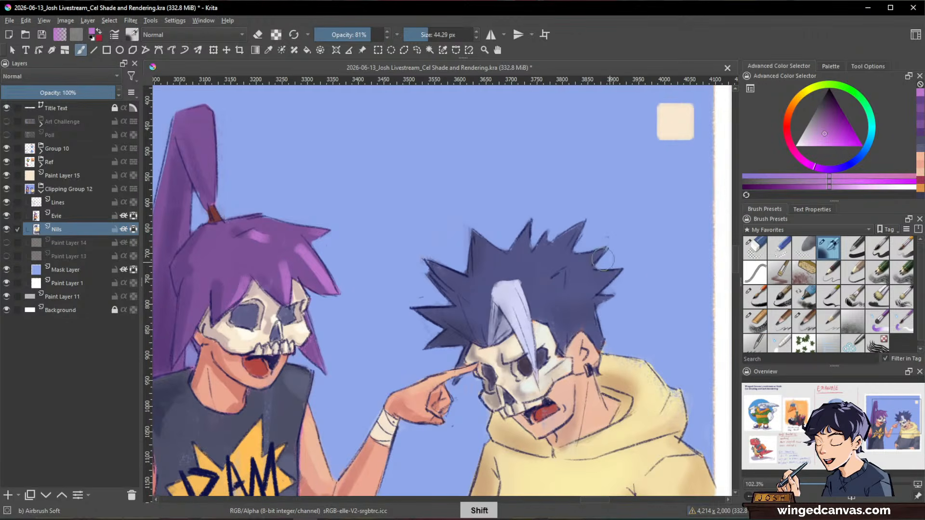
ctrl+click(546, 250)
click(819, 131)
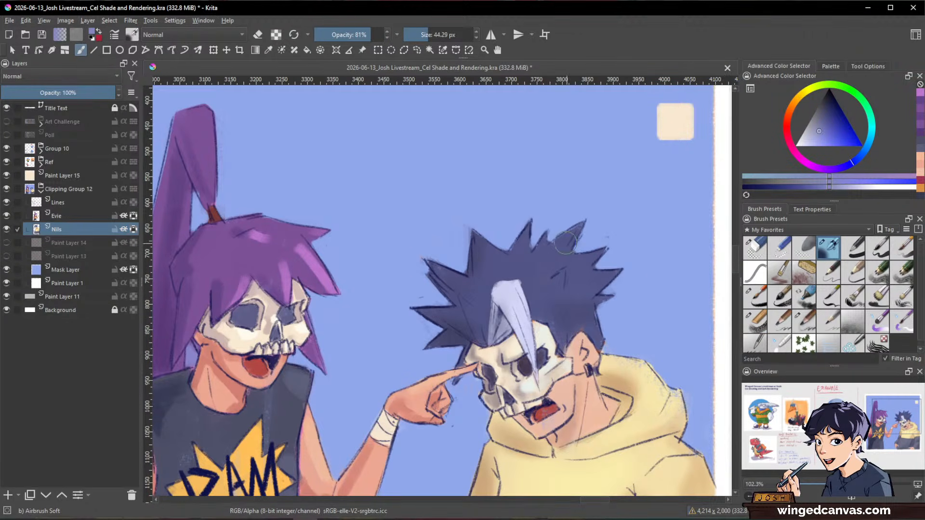
- Airbrush soft light-blue highlights across Nils's spiky hair at about 59 px and sample his darker hair blue
drag(572, 232, 579, 232)
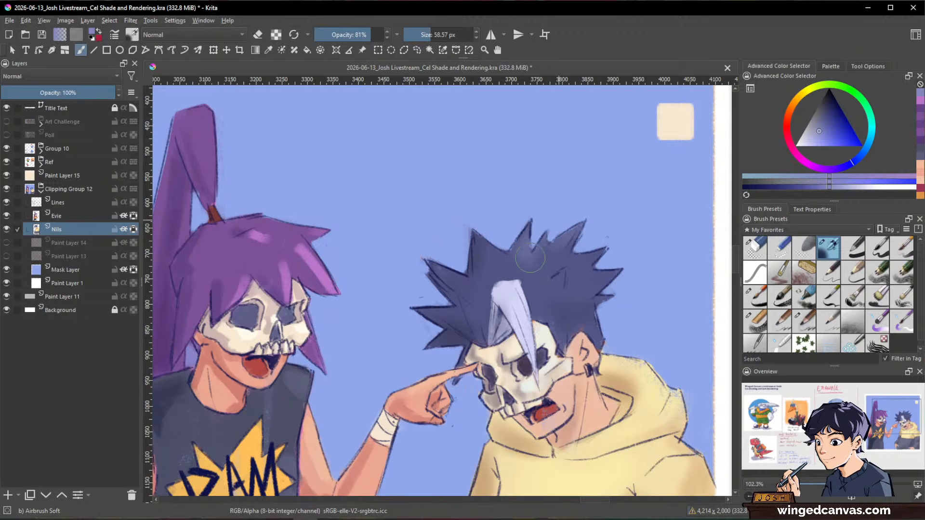
mouse_move(586, 247)
mouse_down()
mouse_move(607, 245)
mouse_move(558, 264)
mouse_move(620, 247)
mouse_move(606, 267)
mouse_up()
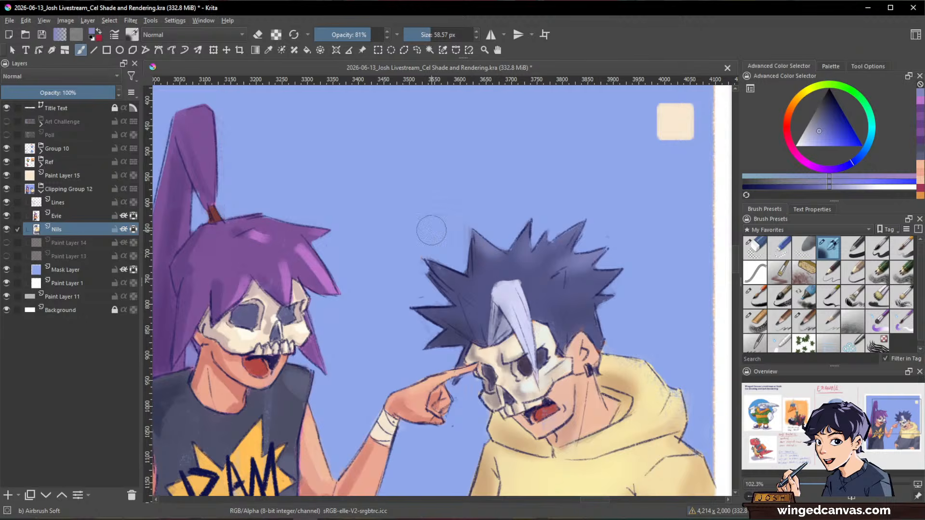
drag(447, 270, 466, 280)
mouse_move(560, 276)
mouse_down()
mouse_move(496, 264)
mouse_move(432, 311)
mouse_up()
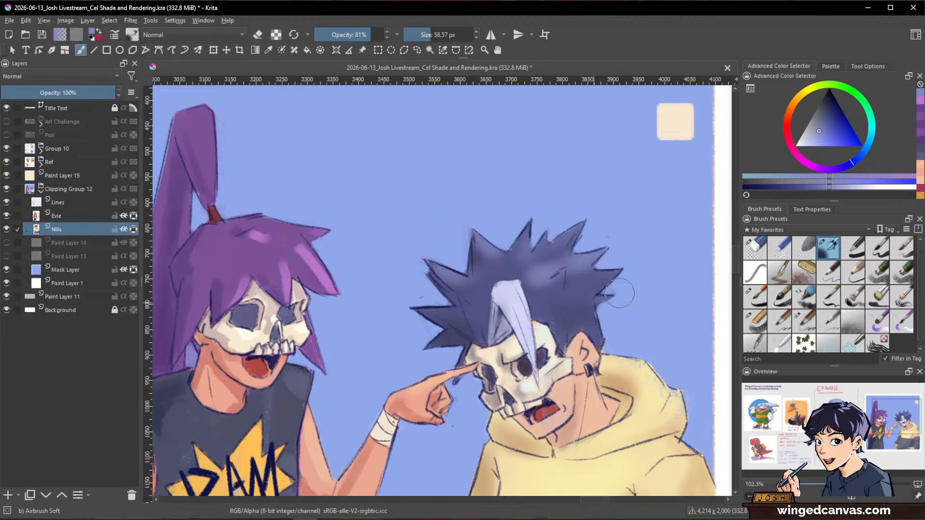
drag(669, 268, 664, 299)
ctrl+click(577, 288)
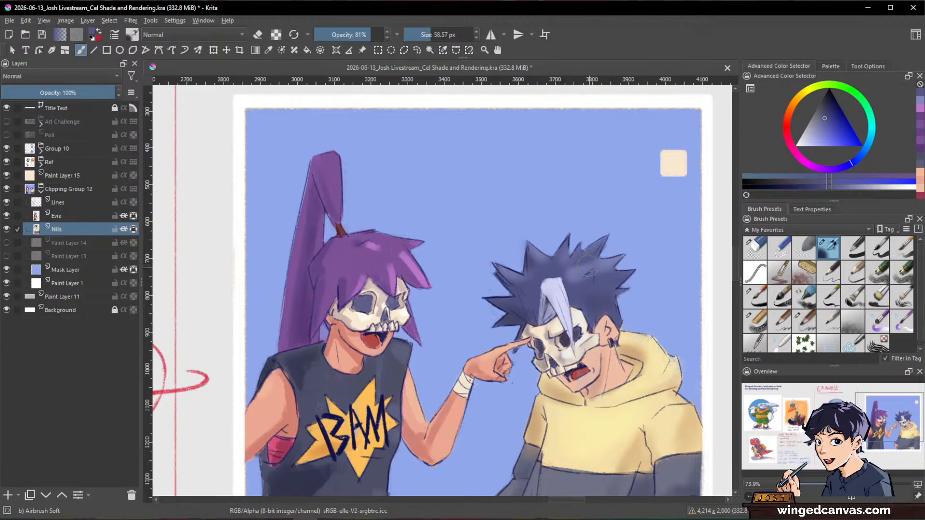
drag(685, 277, 654, 267)
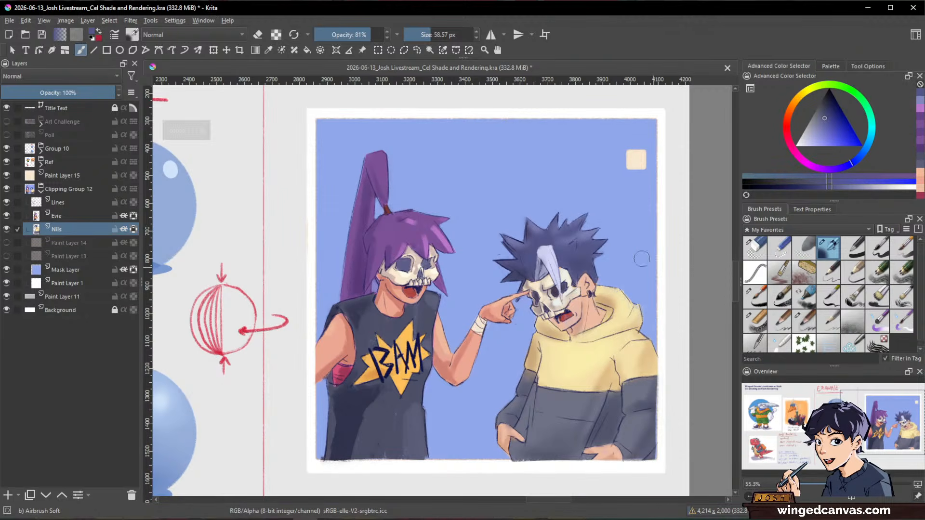
- Stretch the cream square on Paint Layer 15 into a wide speech bubble above Nils's head
key(1)
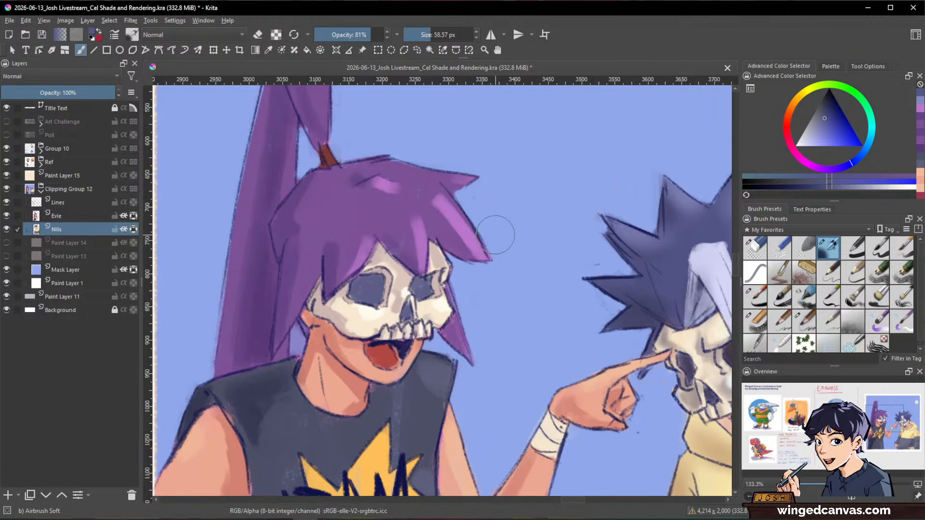
key(1)
key(minus)
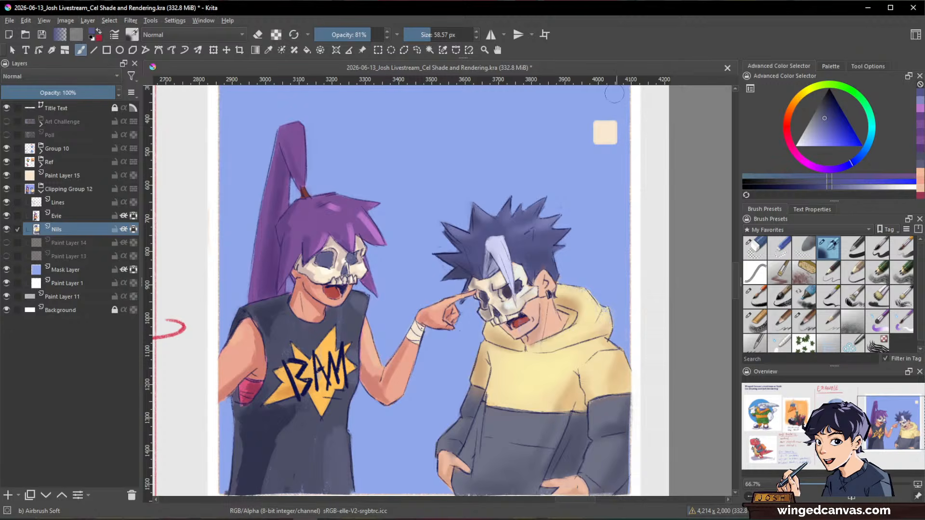
scroll(564, 224, down, 1)
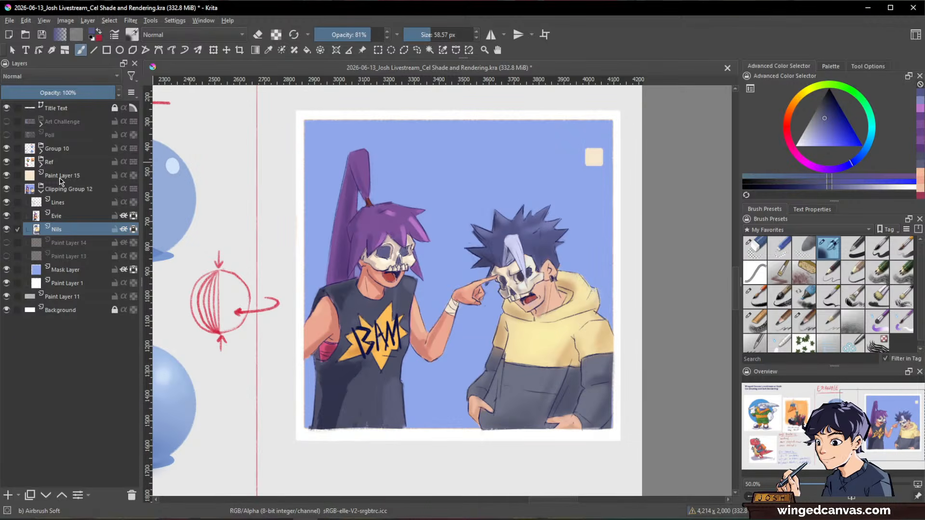
click(78, 176)
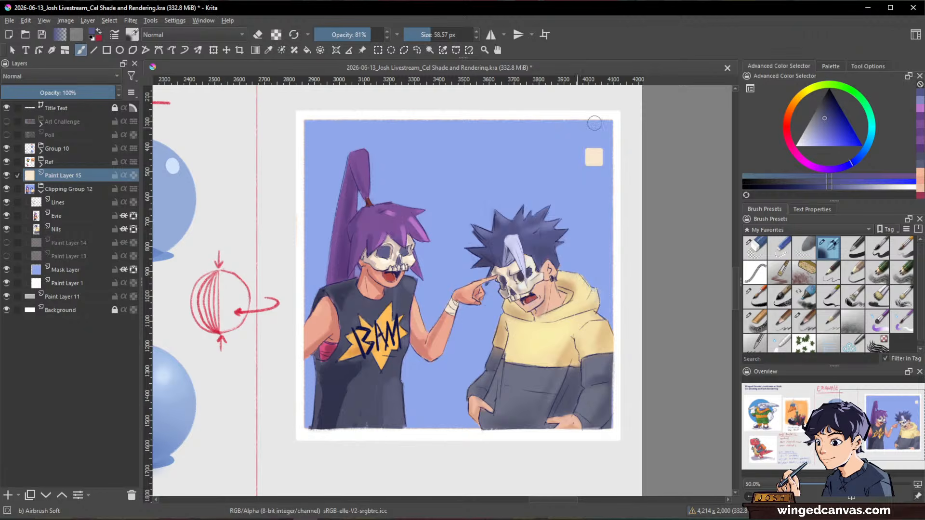
key(ctrl+t)
drag(579, 152, 404, 152)
drag(502, 166, 502, 200)
drag(502, 150, 505, 127)
key(Return)
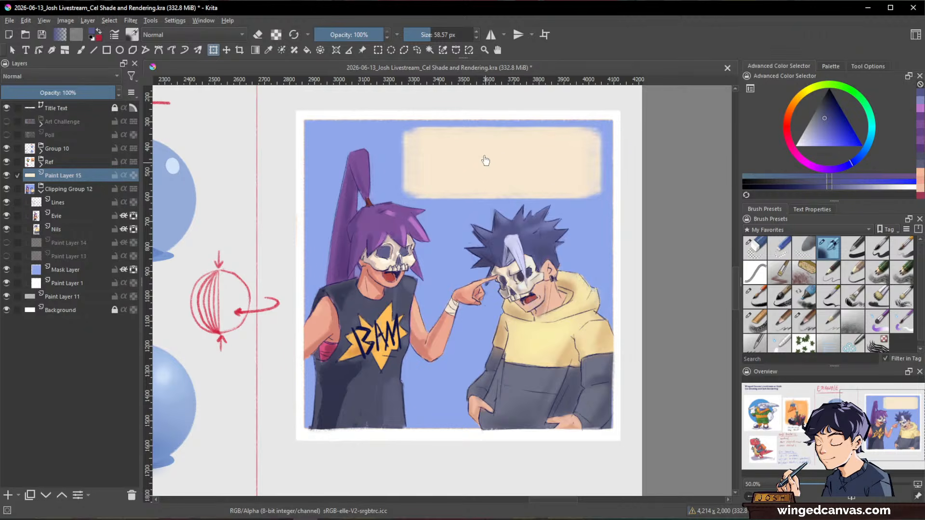
- Paint a pointed tail from the speech bubble toward Evie with Chalk Grainy in sampled cream at about 11 px
scroll(483, 159, up, 1)
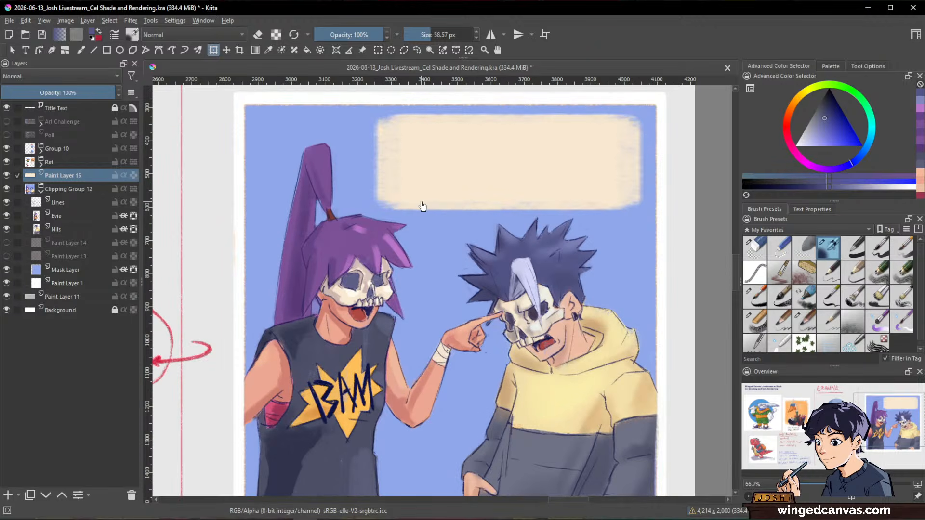
click(81, 50)
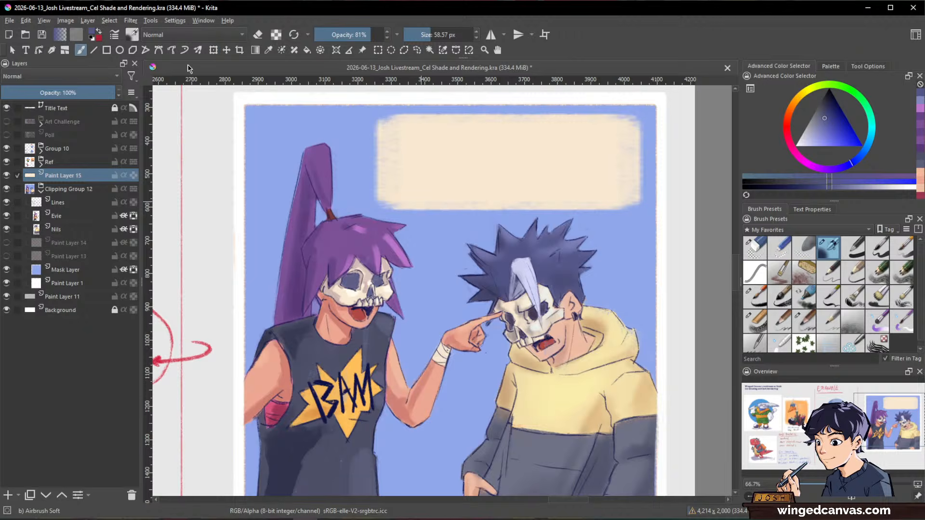
click(755, 321)
drag(456, 233, 491, 243)
mouse_move(491, 242)
mouse_down()
mouse_move(494, 209)
mouse_move(477, 222)
mouse_up()
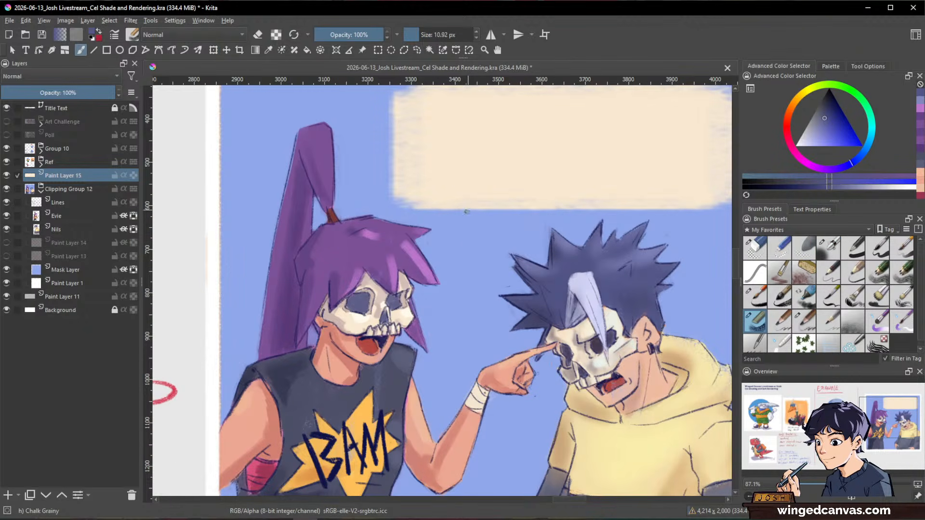
ctrl+click(511, 185)
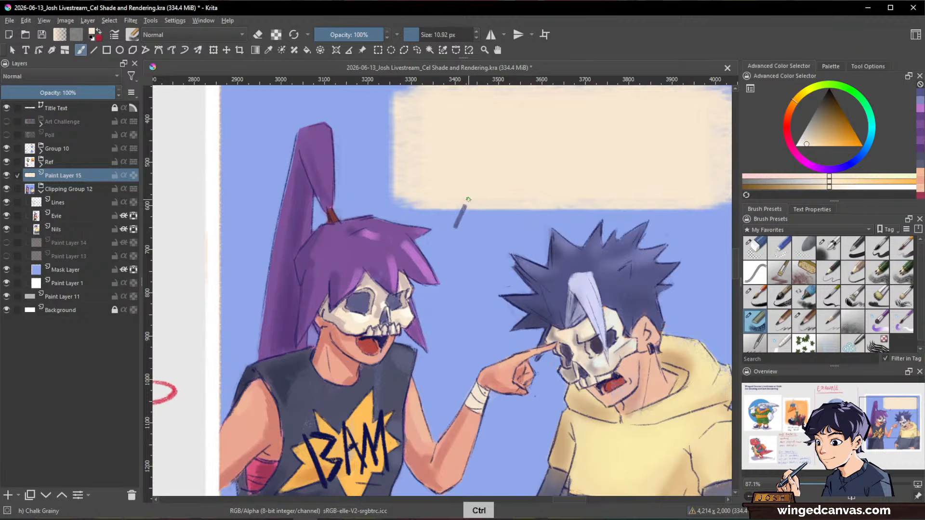
drag(465, 206, 455, 225)
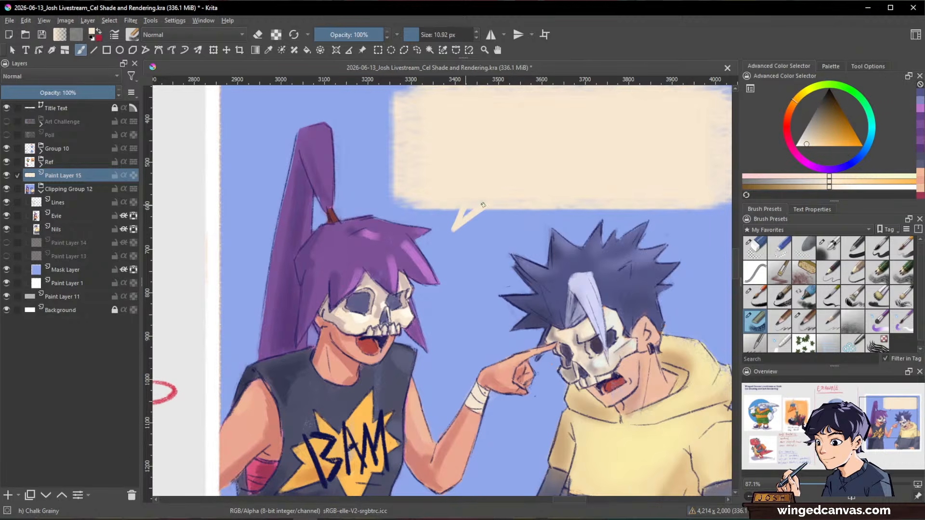
- Save the document with the finished speech bubble shape
key(space)
scroll(562, 262, down, 2)
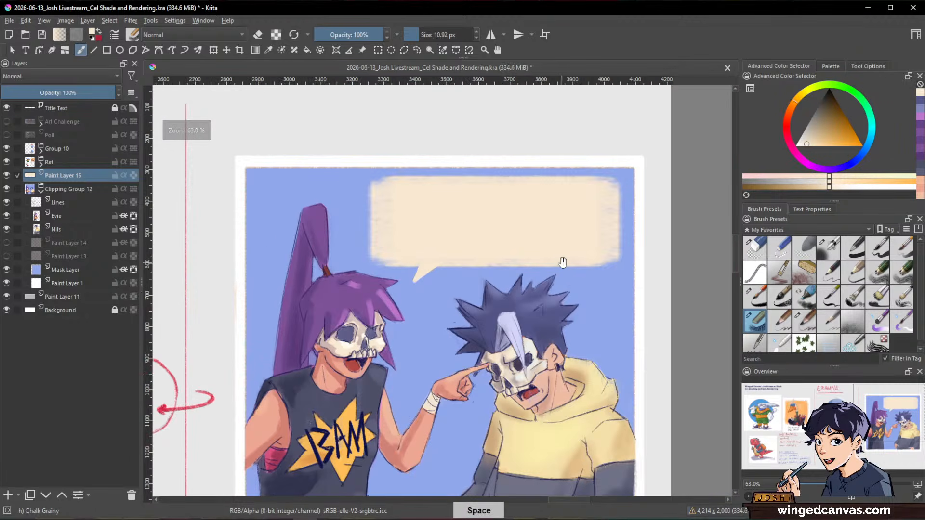
scroll(563, 262, down, 1)
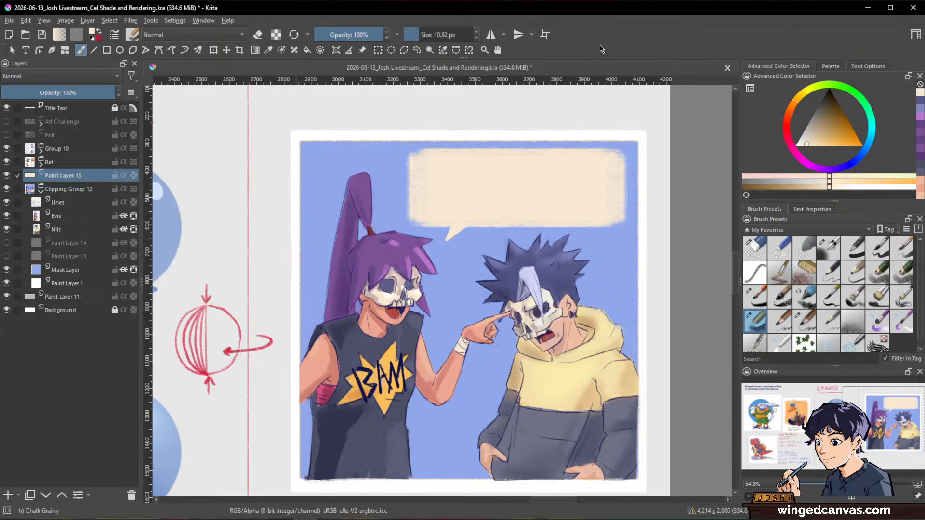
key(ctrl+s)
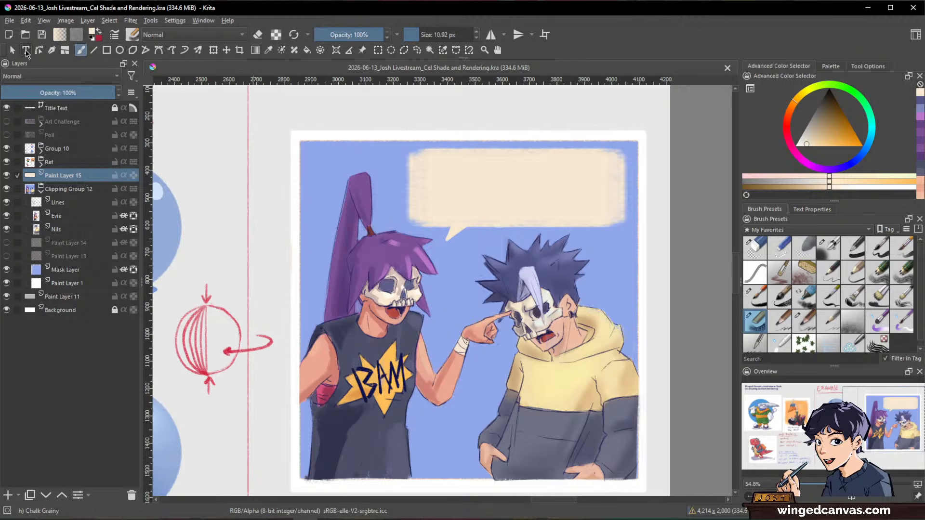
- Add a text box inside the cream speech bubble and colour its placeholder text dark blue
click(26, 50)
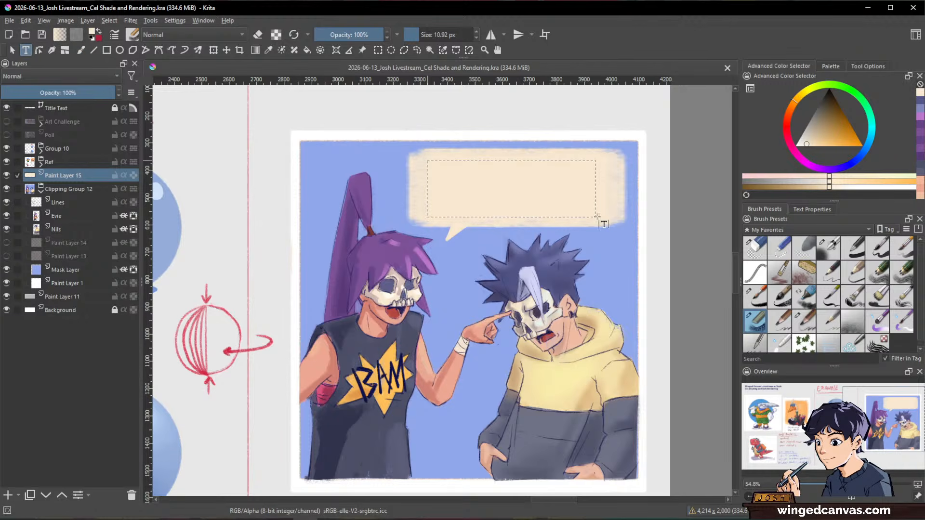
drag(596, 216, 608, 220)
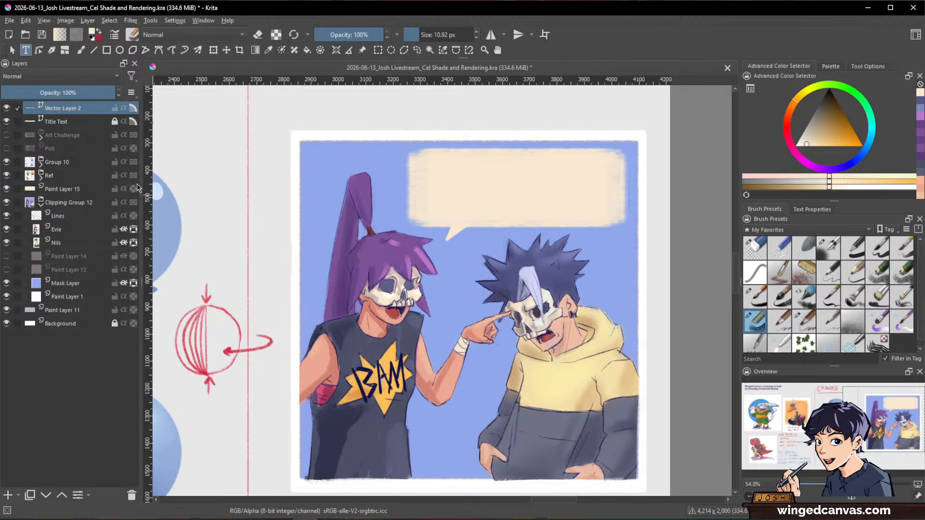
drag(428, 162, 539, 182)
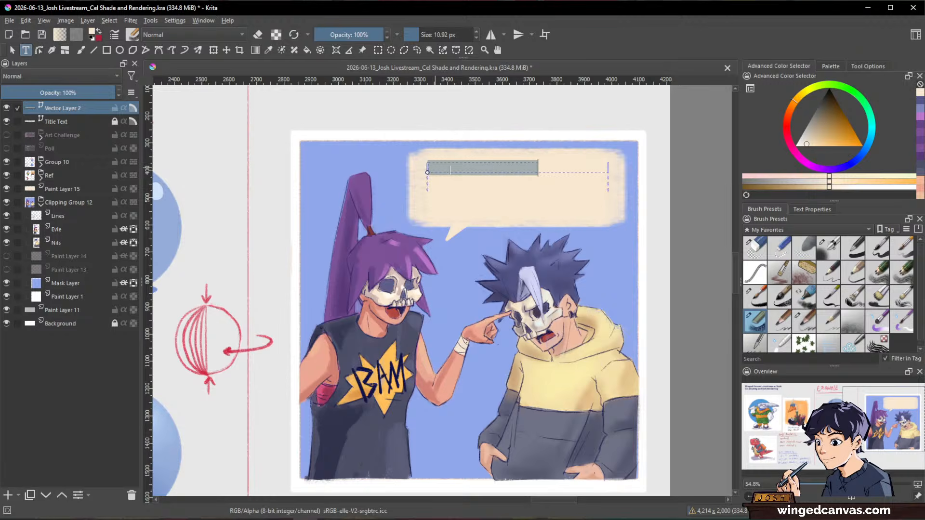
scroll(499, 171, up, 3)
scroll(499, 171, up, 2)
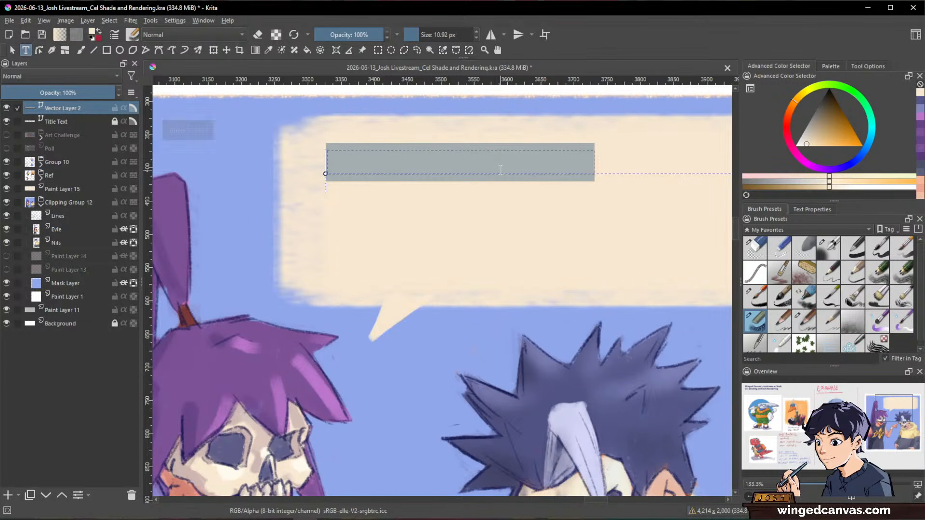
click(920, 104)
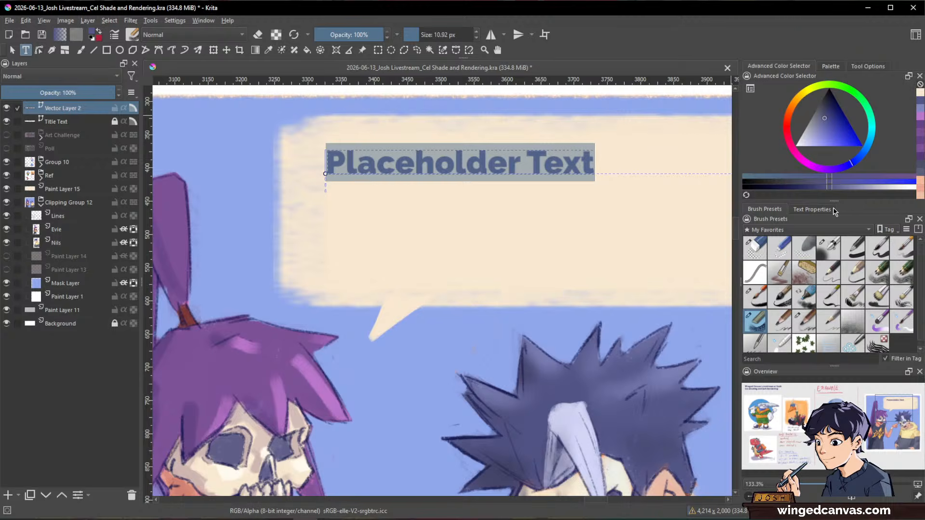
- Browse the available font families and try MV Boli on the placeholder text
click(811, 209)
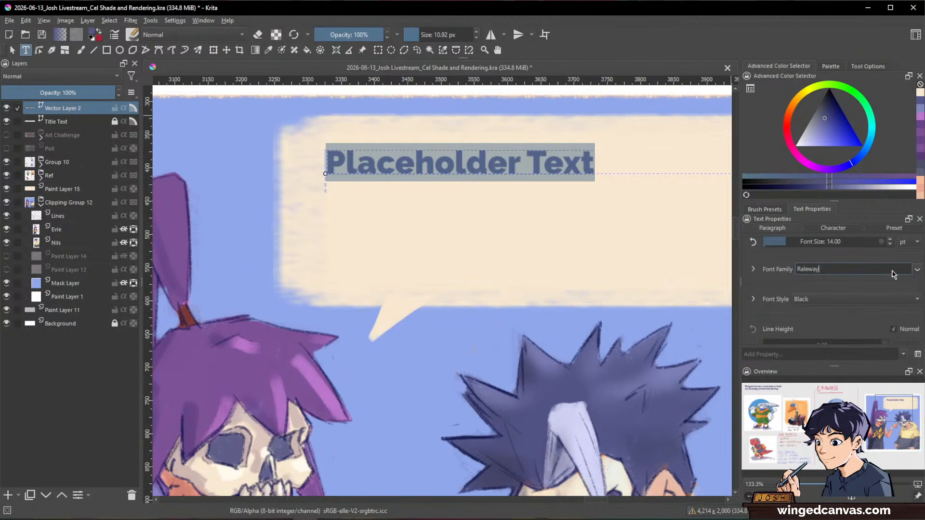
click(916, 270)
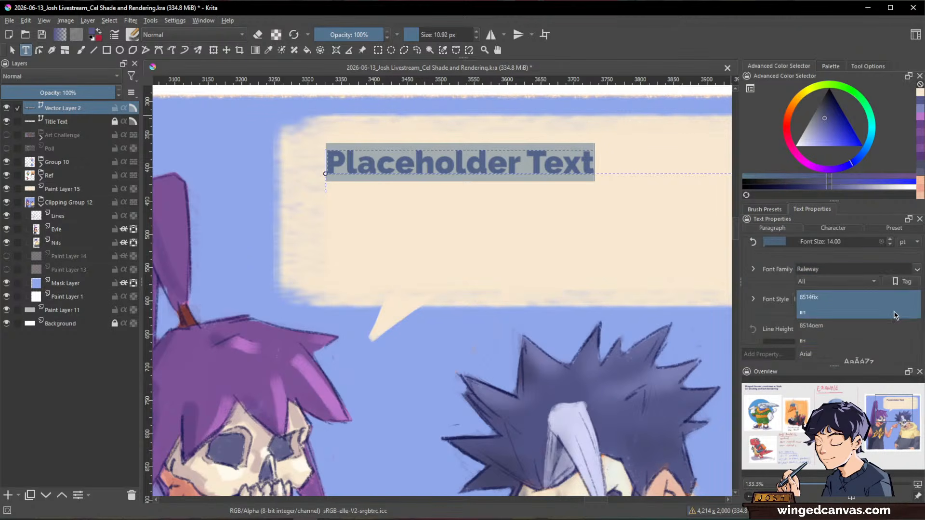
scroll(894, 314, down, 5)
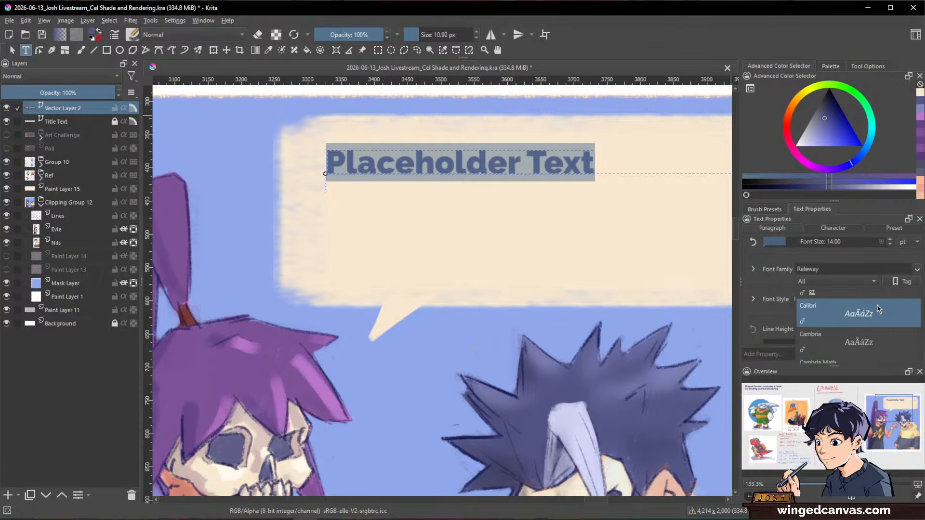
scroll(877, 306, down, 2)
scroll(885, 319, down, 5)
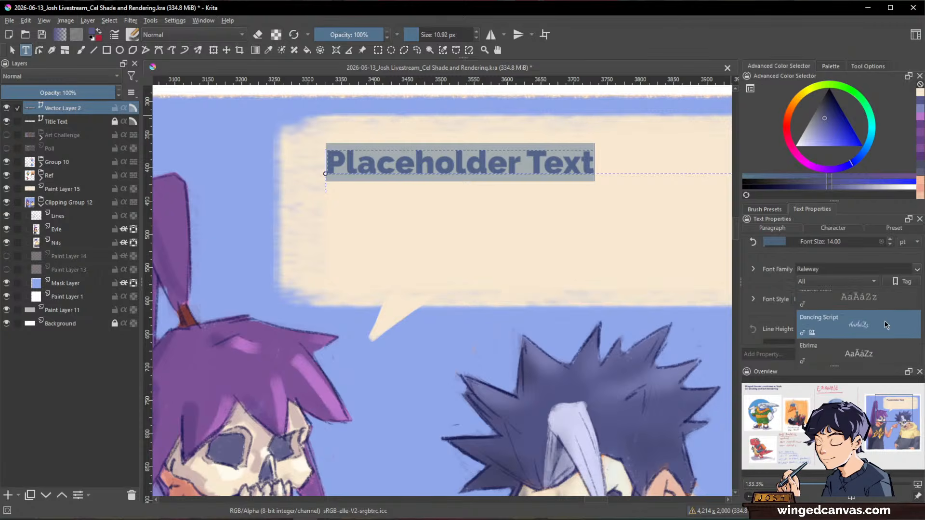
scroll(884, 318, down, 3)
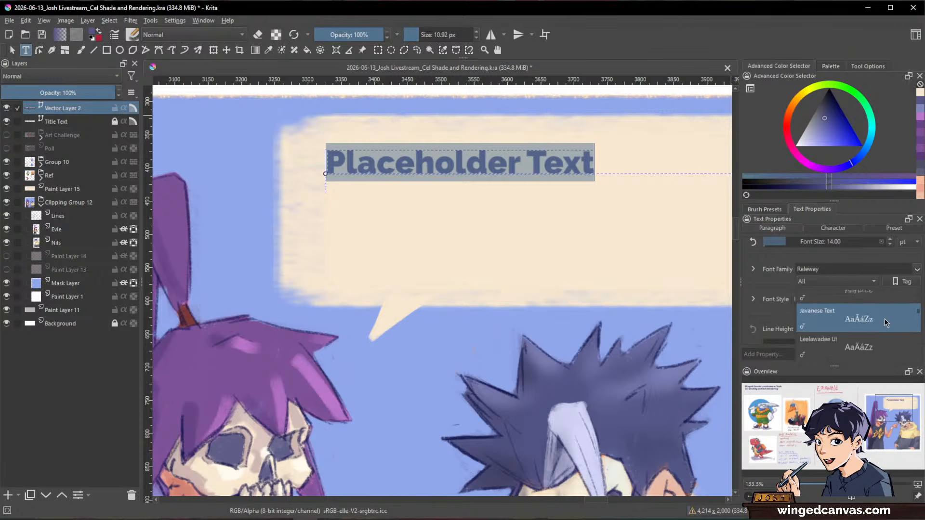
scroll(882, 316, down, 5)
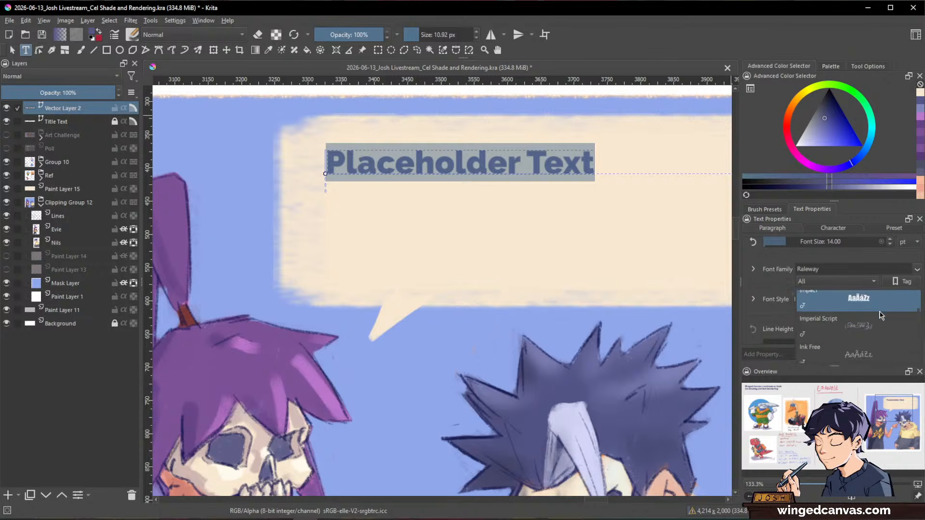
scroll(882, 316, down, 5)
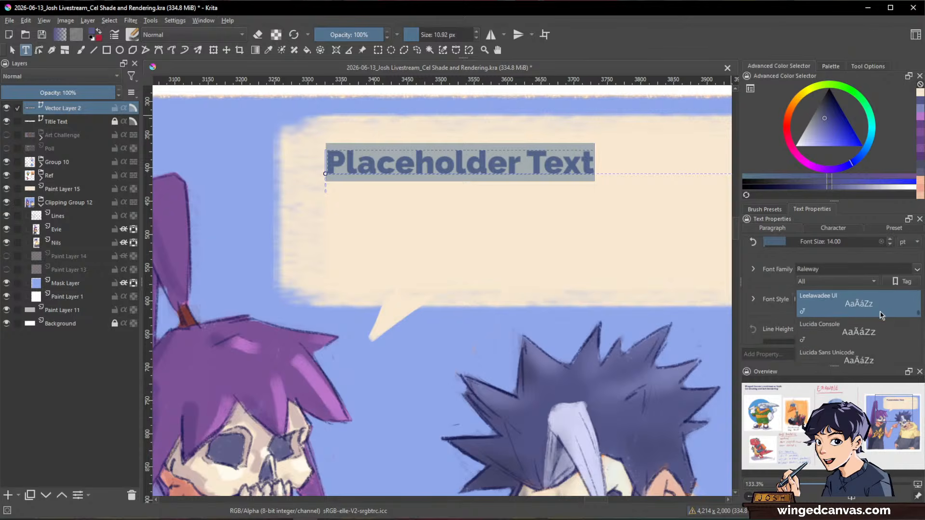
scroll(883, 316, down, 5)
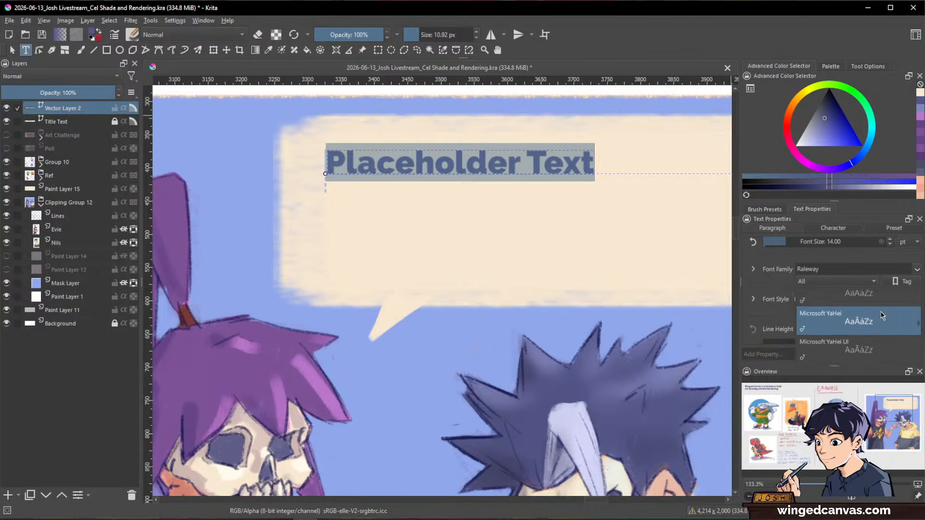
scroll(882, 316, down, 6)
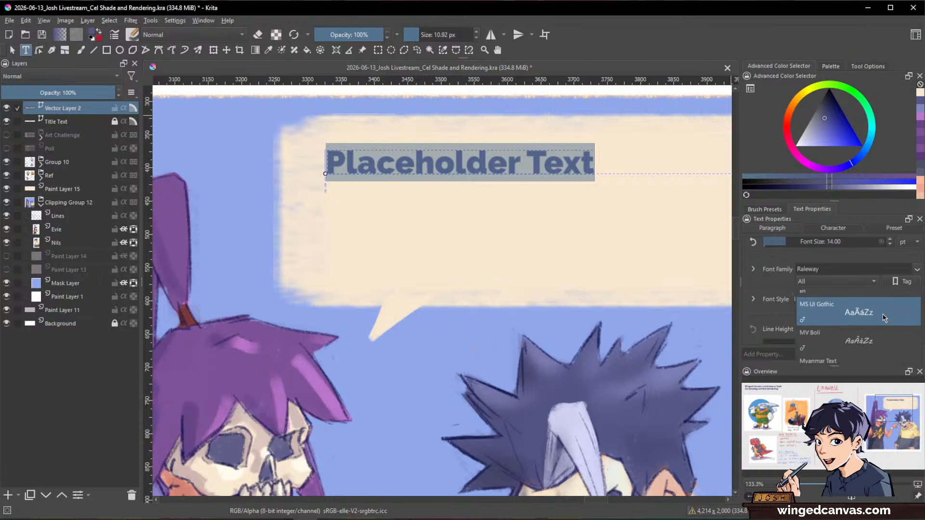
scroll(883, 315, up, 3)
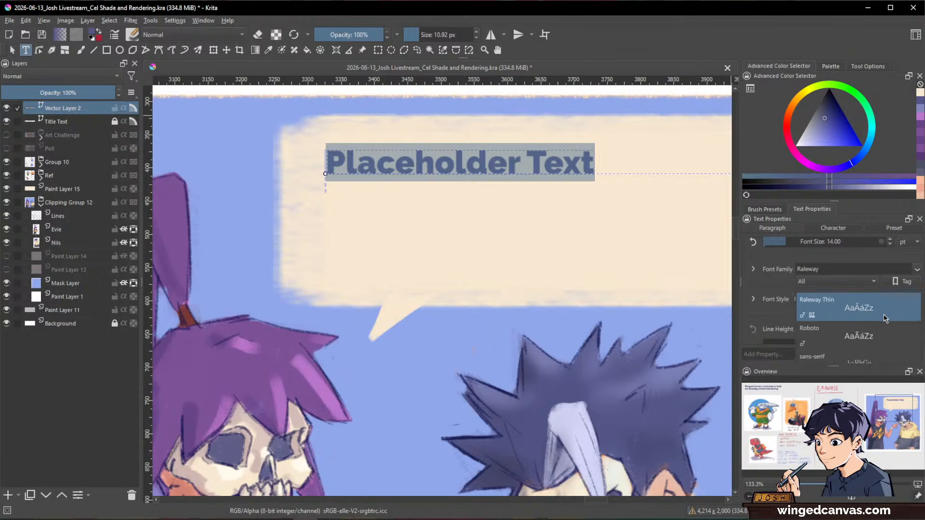
scroll(883, 314, up, 4)
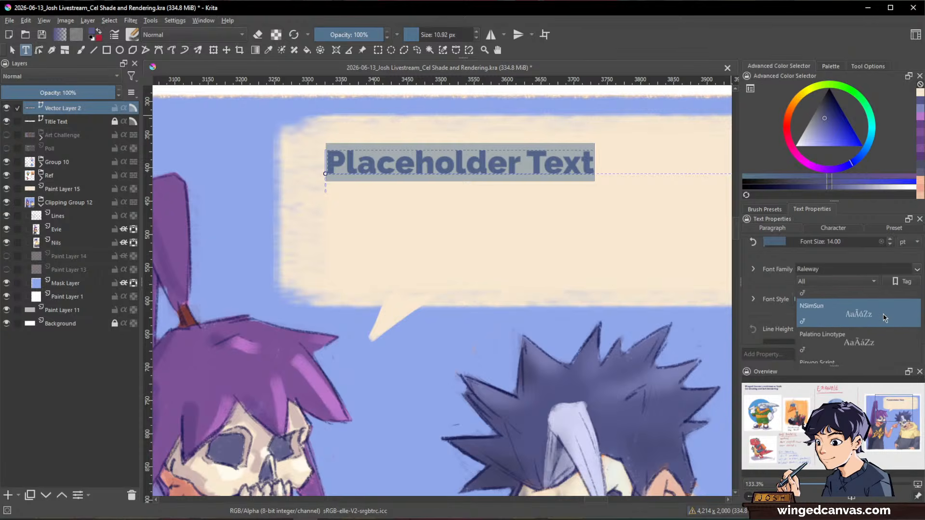
scroll(883, 313, up, 2)
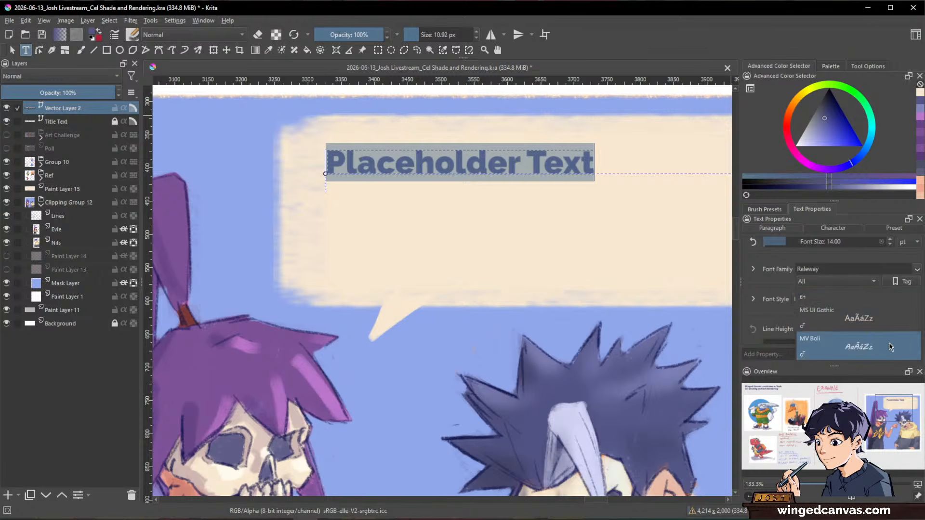
click(889, 343)
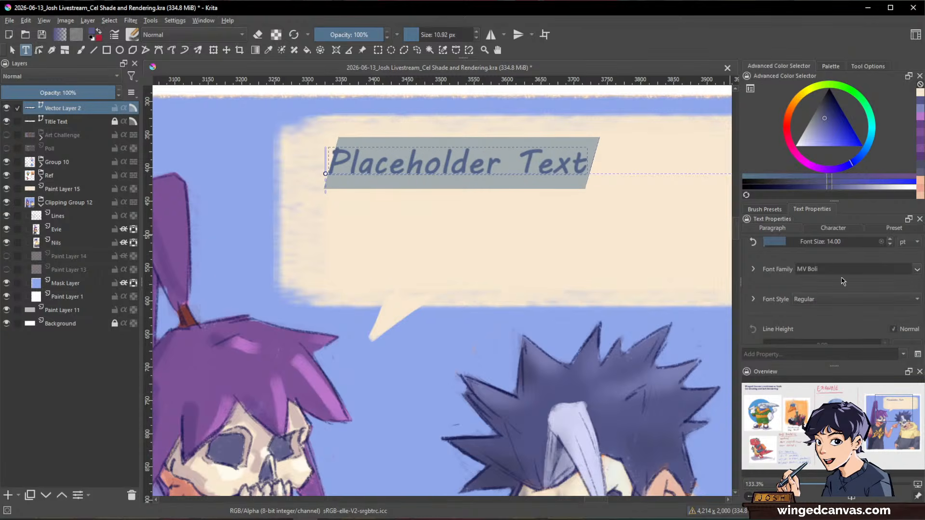
- Try the Roboto, Segoe Print and Segoe Script font families on the placeholder text
click(905, 273)
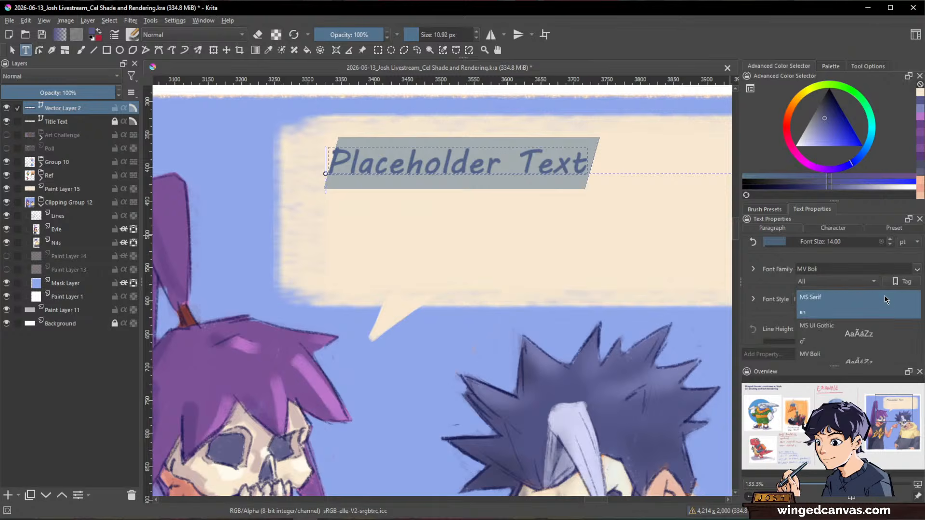
scroll(889, 307, down, 6)
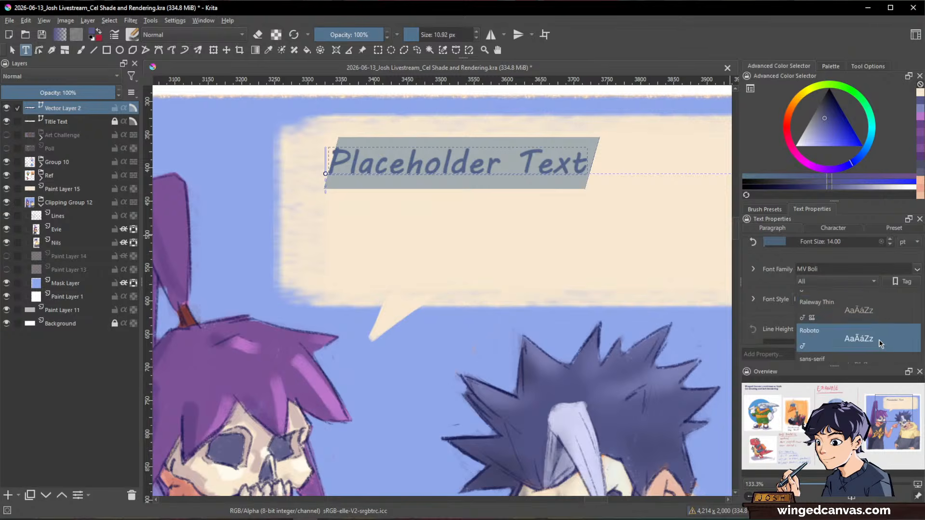
click(880, 342)
scroll(505, 165, down, 2)
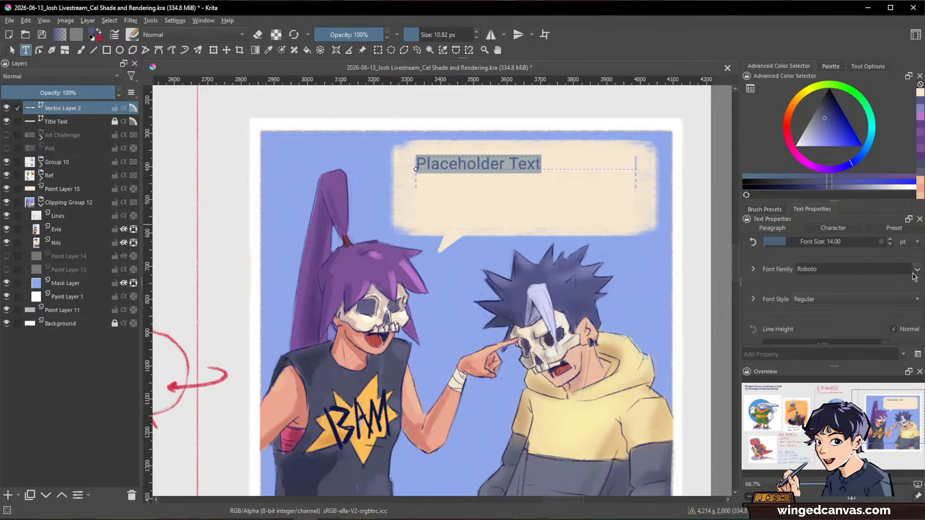
click(892, 273)
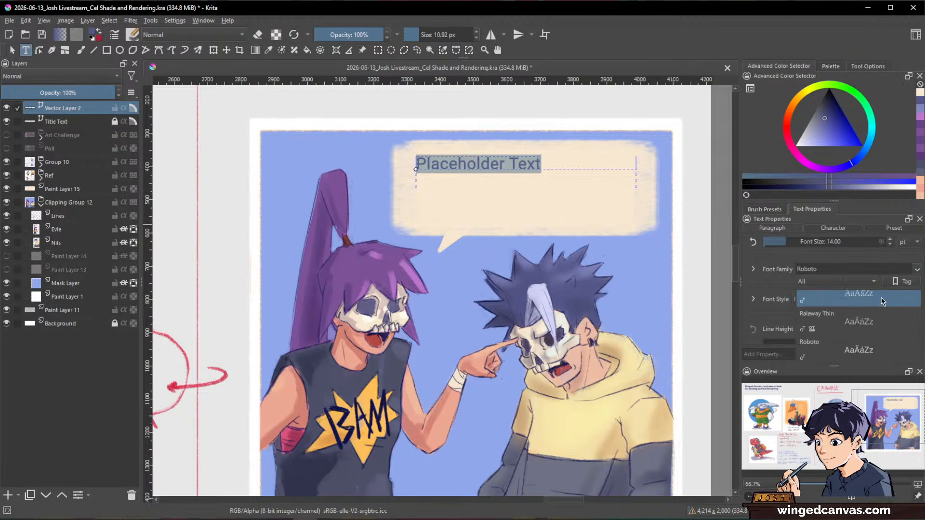
scroll(882, 312, down, 4)
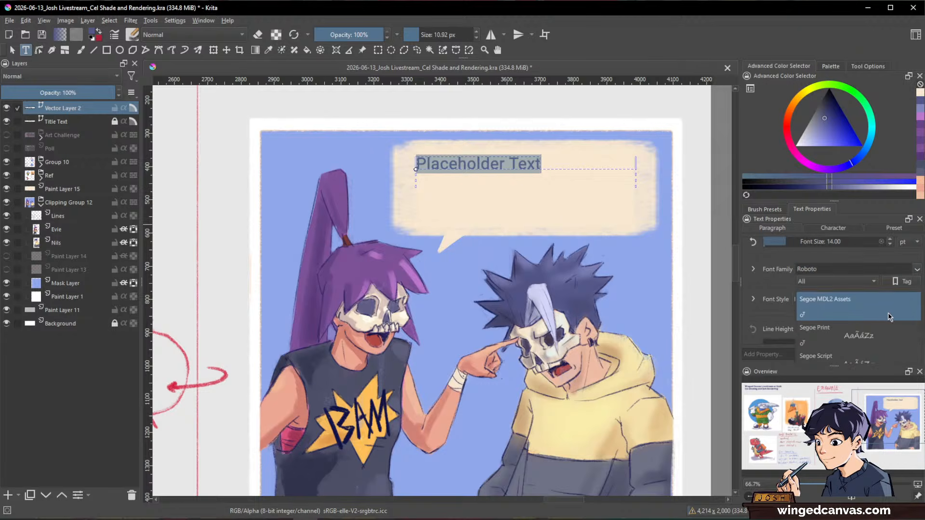
click(879, 331)
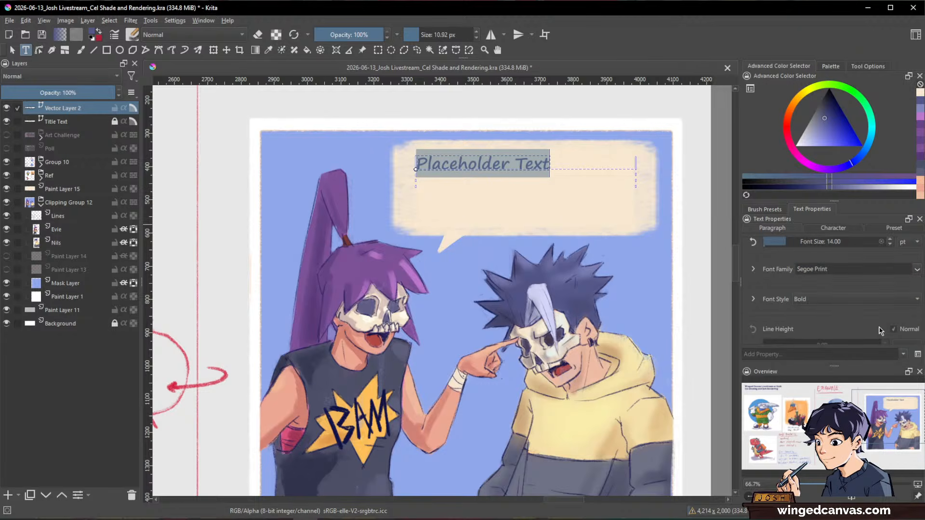
click(916, 269)
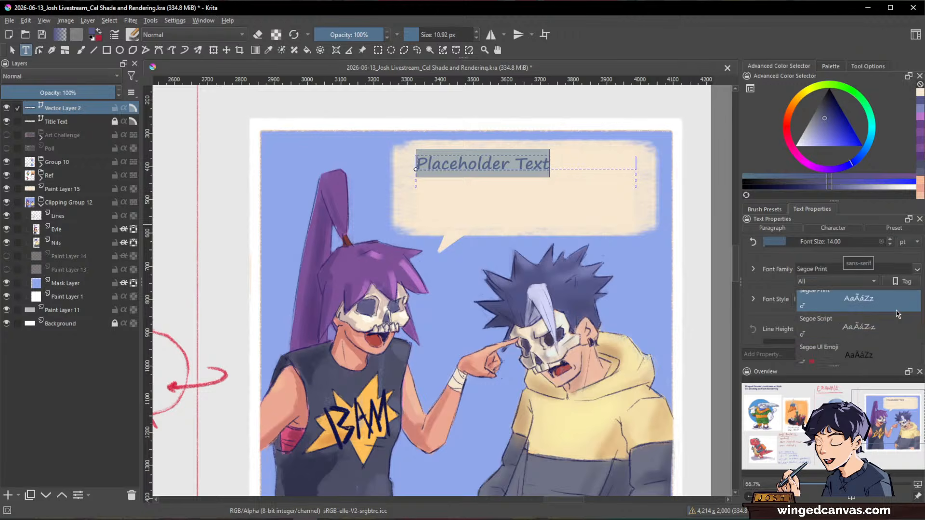
click(888, 323)
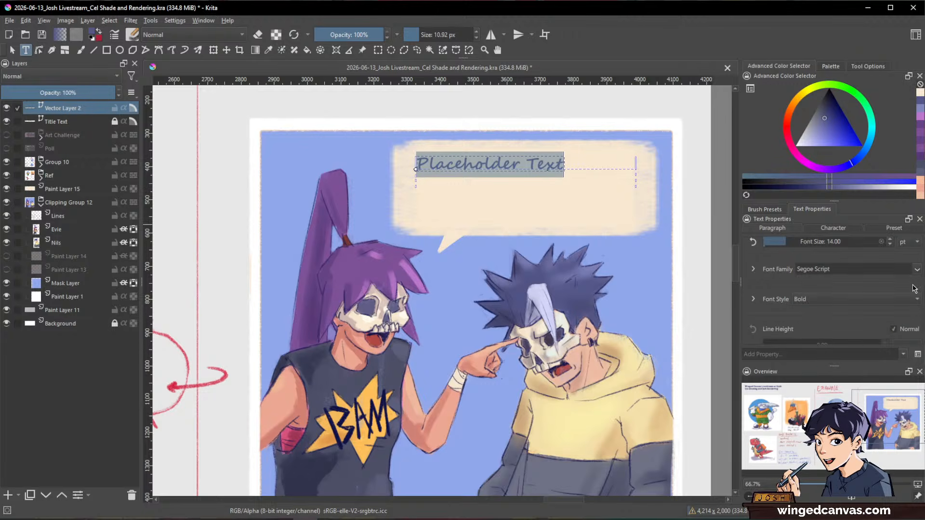
- Set the placeholder text's font family to Segoe UI Historic
click(916, 270)
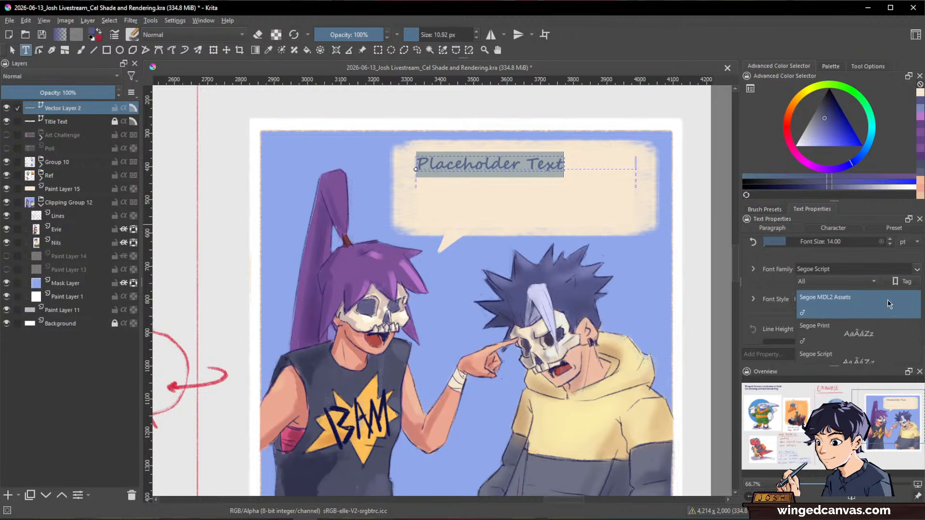
scroll(888, 304, down, 3)
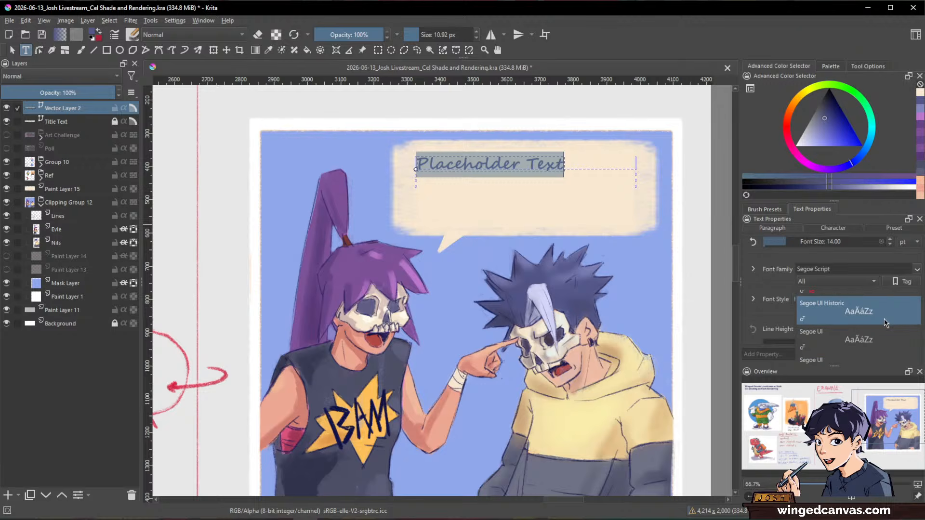
click(885, 316)
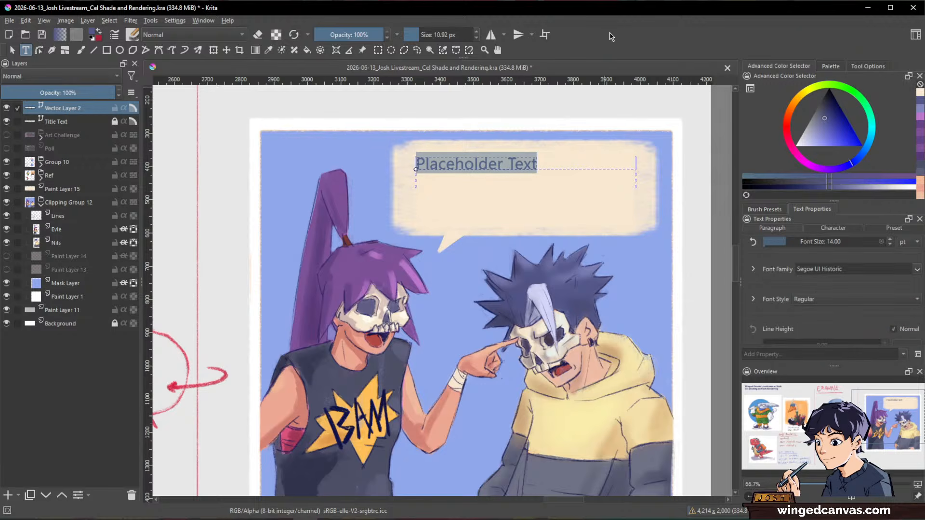
- Replace the placeholder text in the speech bubble with "What's up with the way you're rendered?!"
text(What')
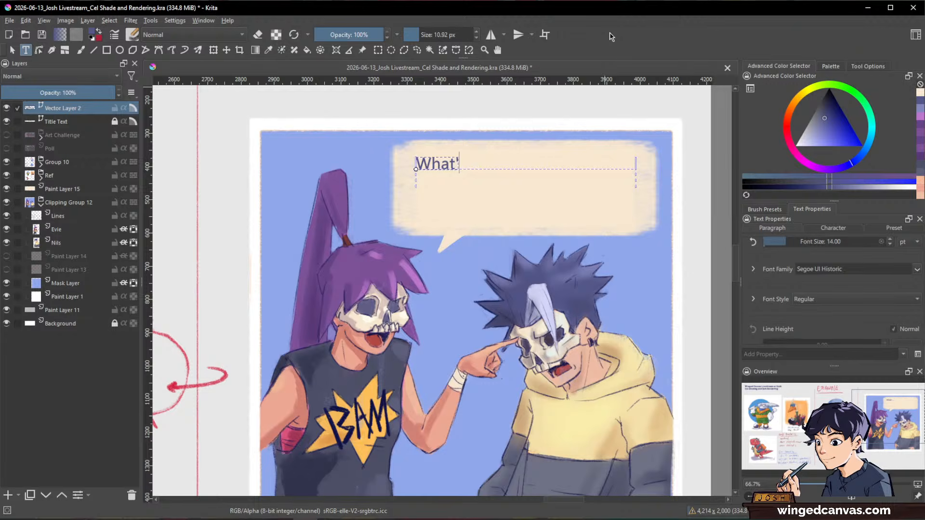
text(s up with the )
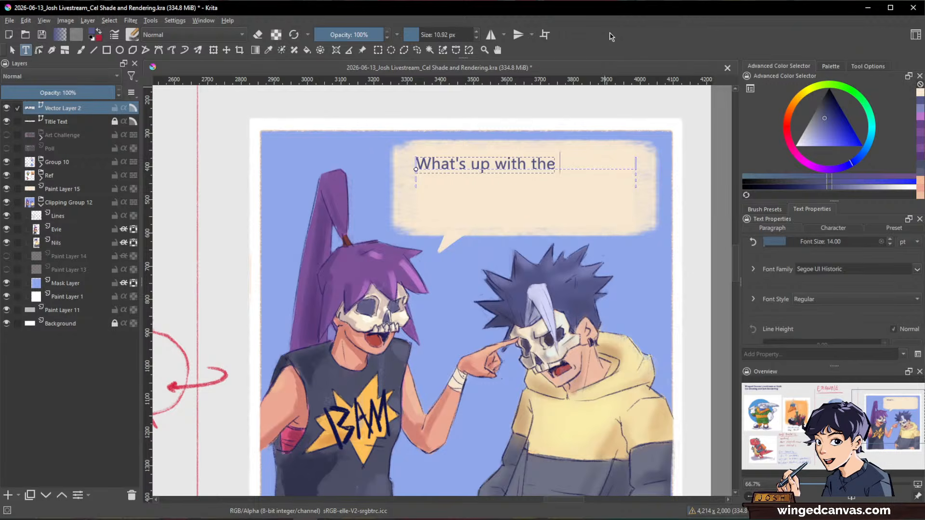
text(way you're rene)
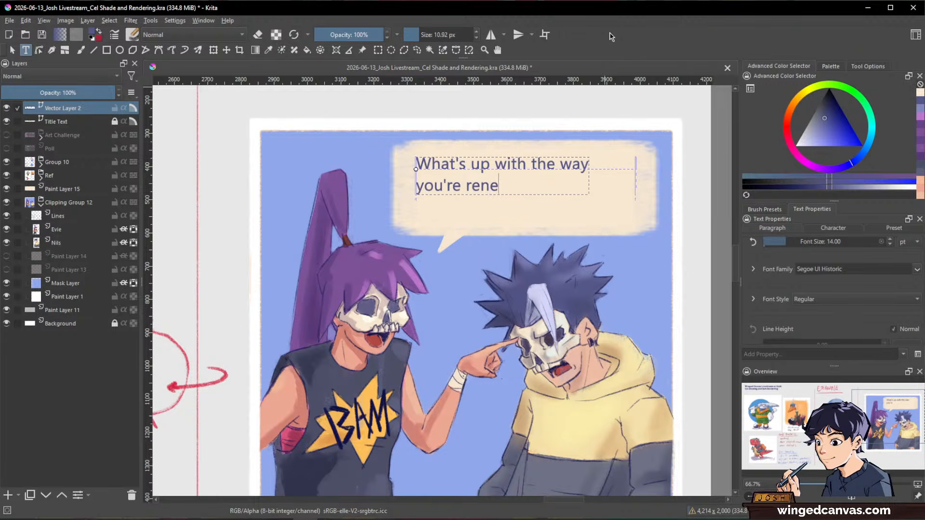
key(BackSpace)
text(dered?!)
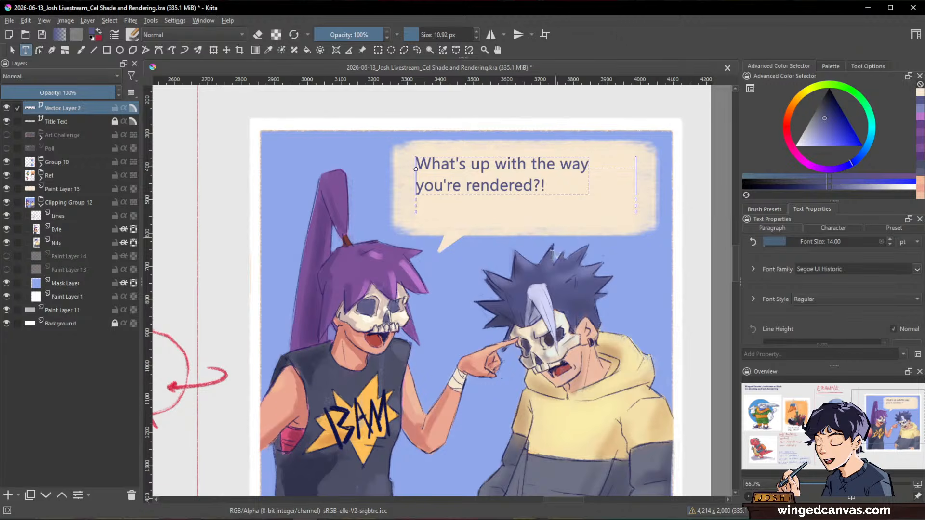
- Reduce the font size of the whole speech bubble text to 10 pt so it fits on one line
scroll(539, 247, down, 1)
drag(547, 200, 426, 177)
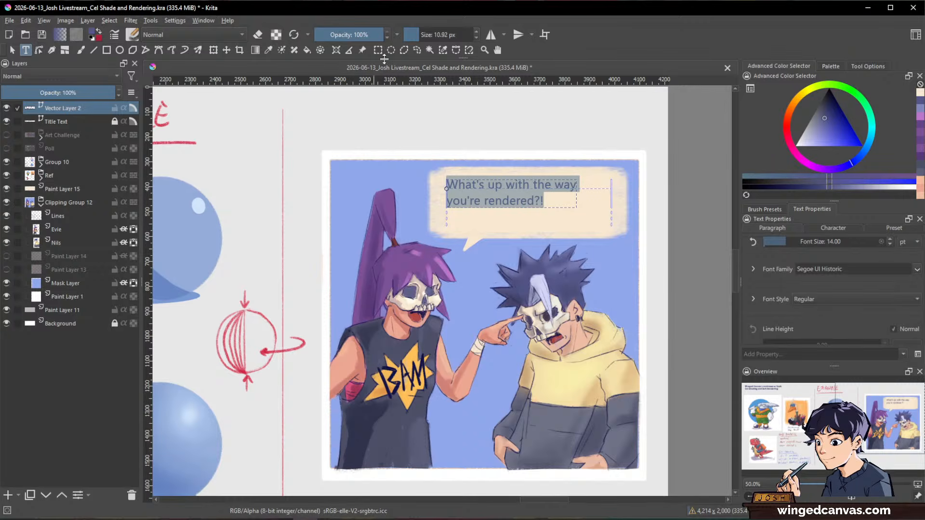
click(888, 244)
click(889, 245)
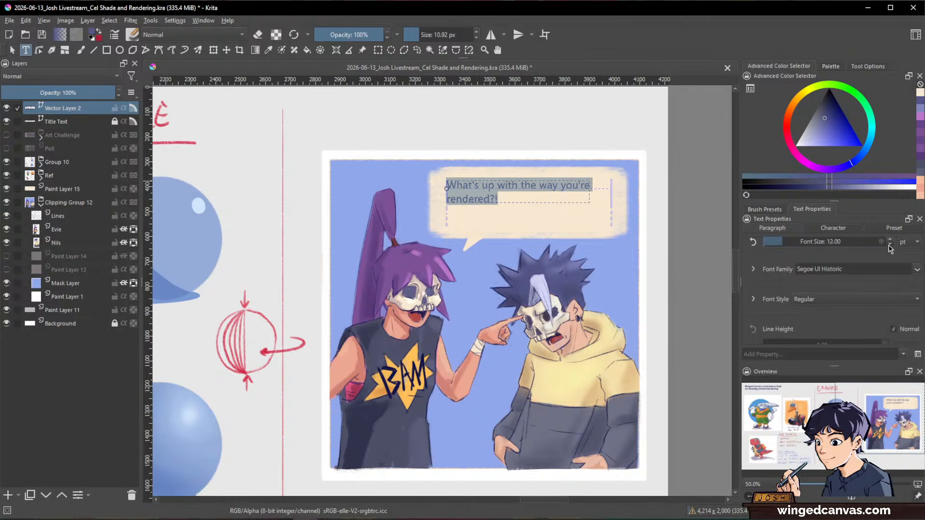
click(888, 245)
click(888, 244)
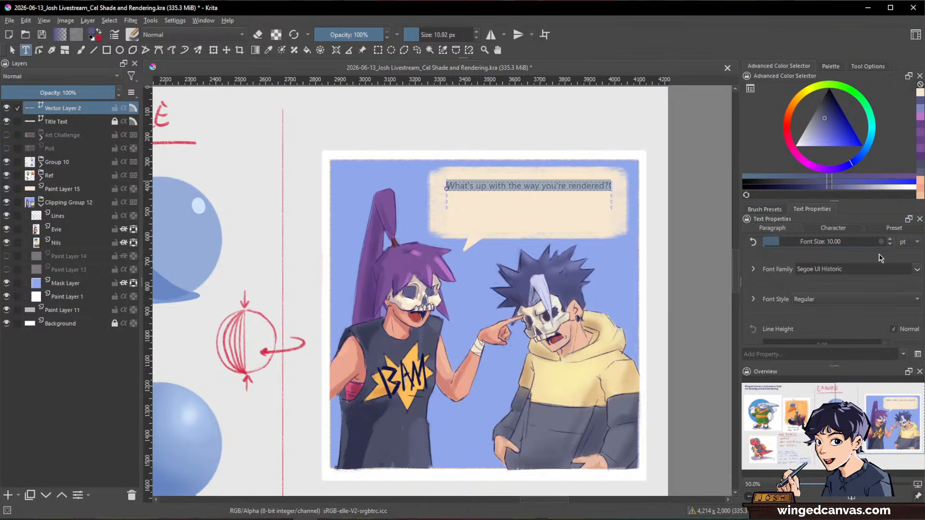
click(501, 183)
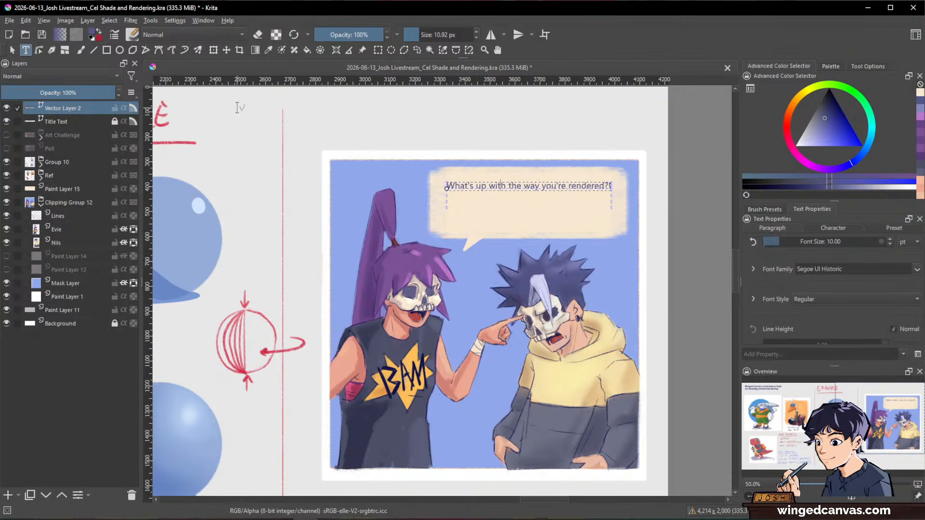
- Squash the speech bubble on Paint Layer 15 vertically to fit closely around its single line of text
click(12, 49)
click(71, 189)
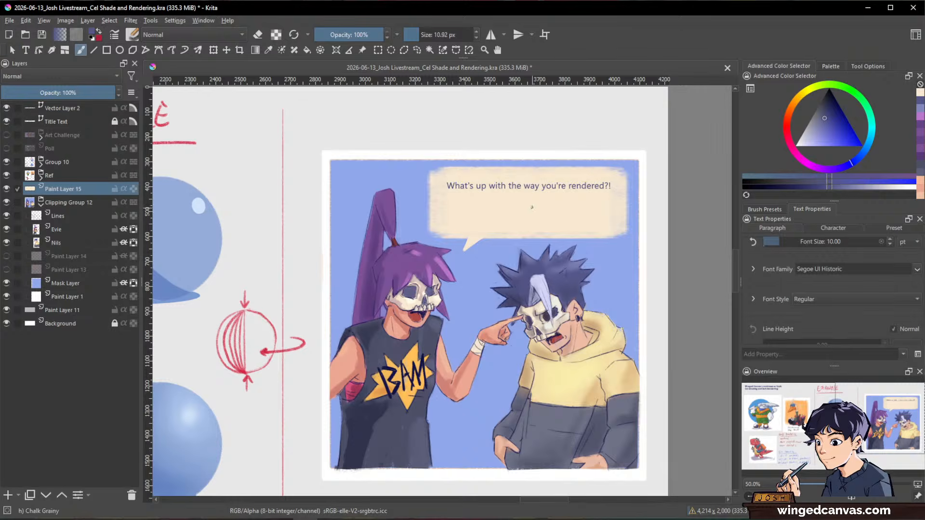
key(ctrl+t)
scroll(507, 230, up, 1)
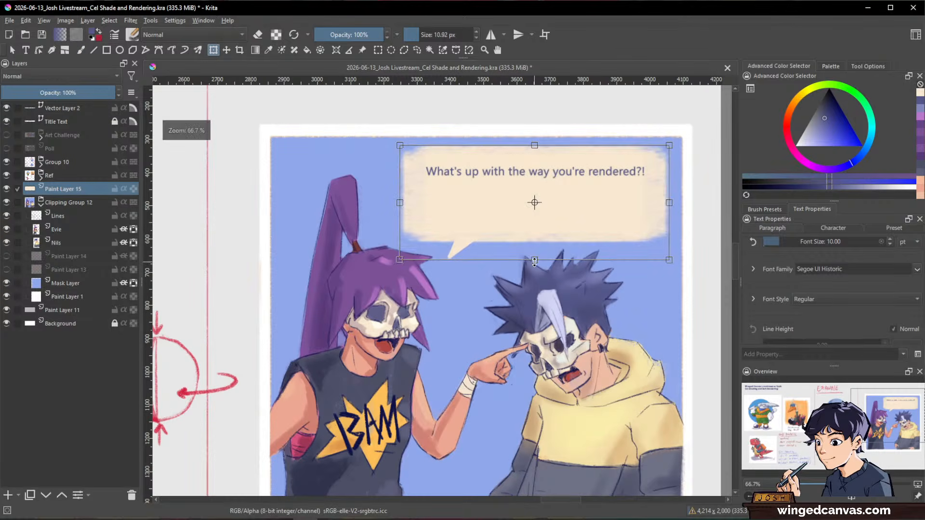
drag(534, 259, 535, 204)
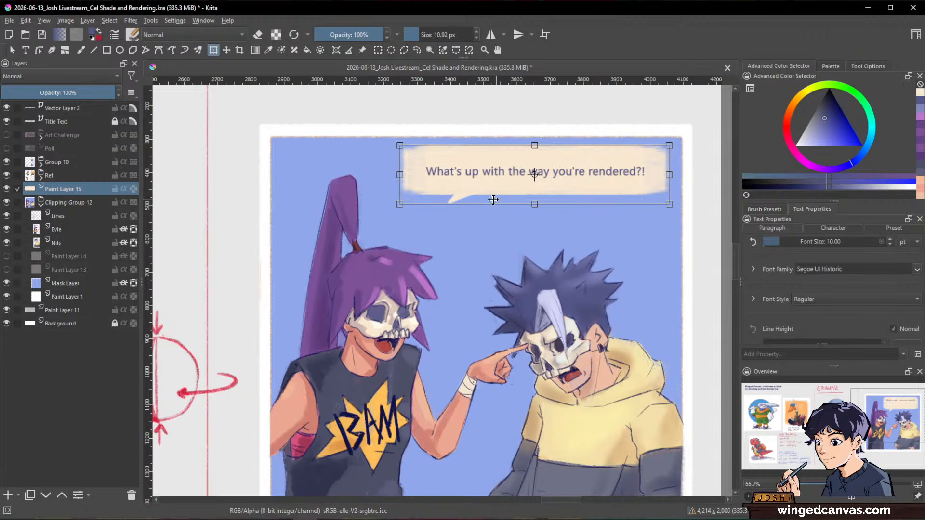
key(Return)
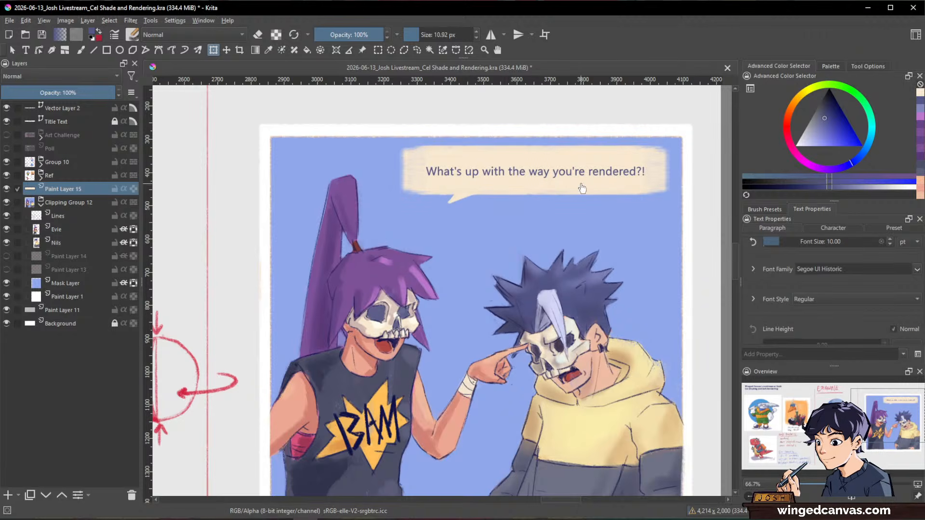
- Sample the bubble's cream colour, fill a second rectangular bubble above Nils's hair, and square off Evie's bubble with a matching rectangle
click(106, 50)
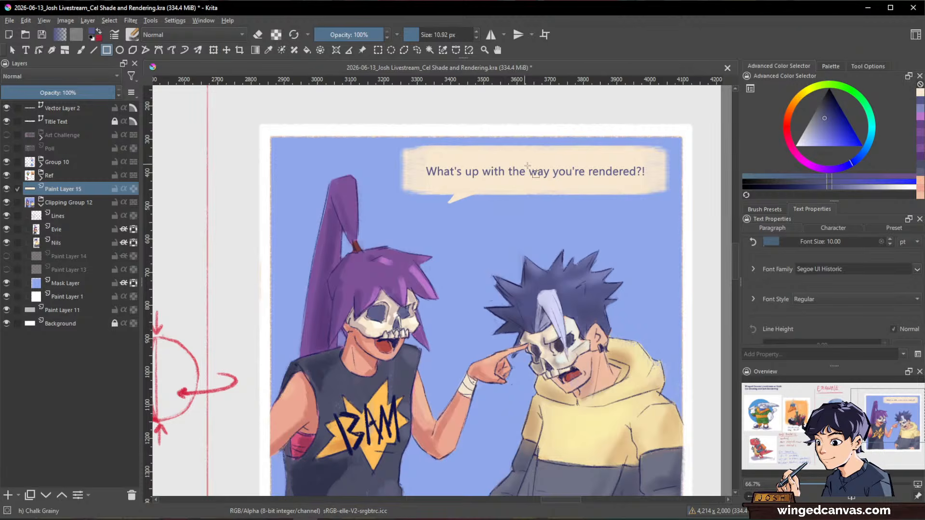
ctrl+click(527, 149)
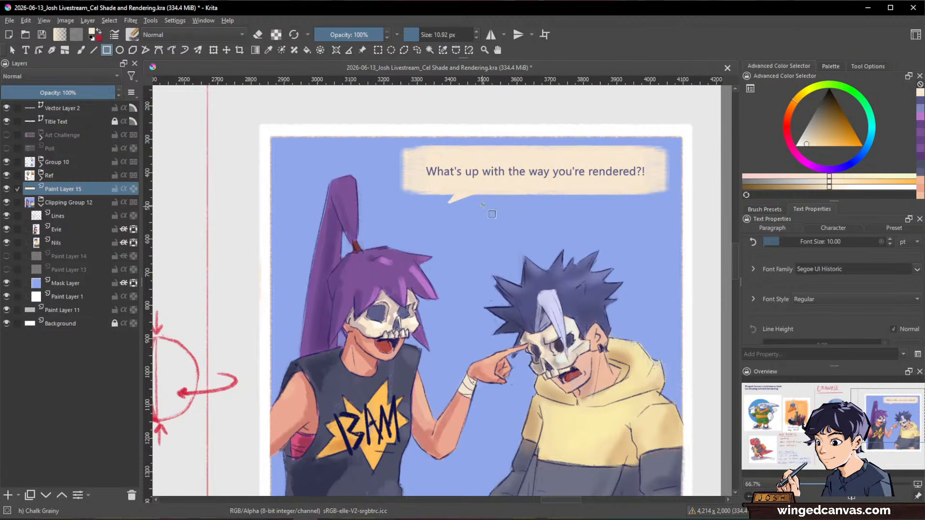
drag(484, 200, 668, 248)
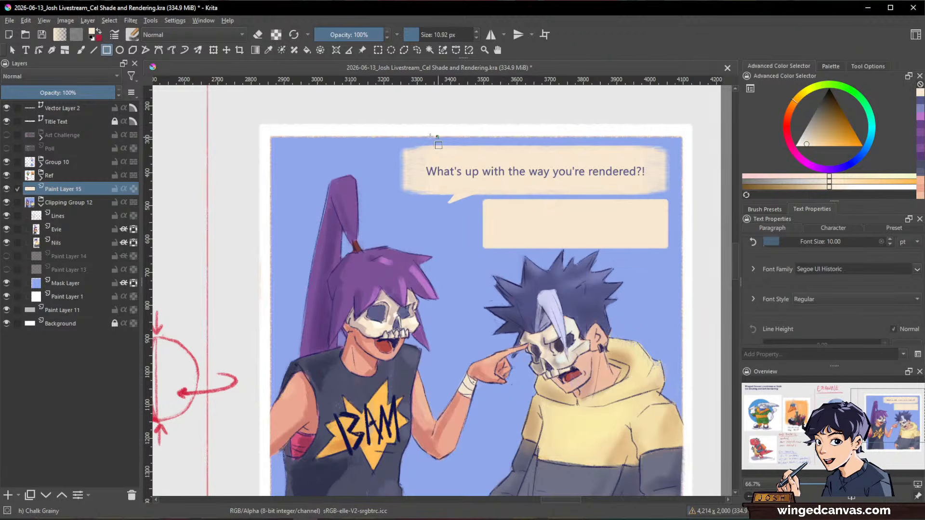
drag(405, 147, 667, 194)
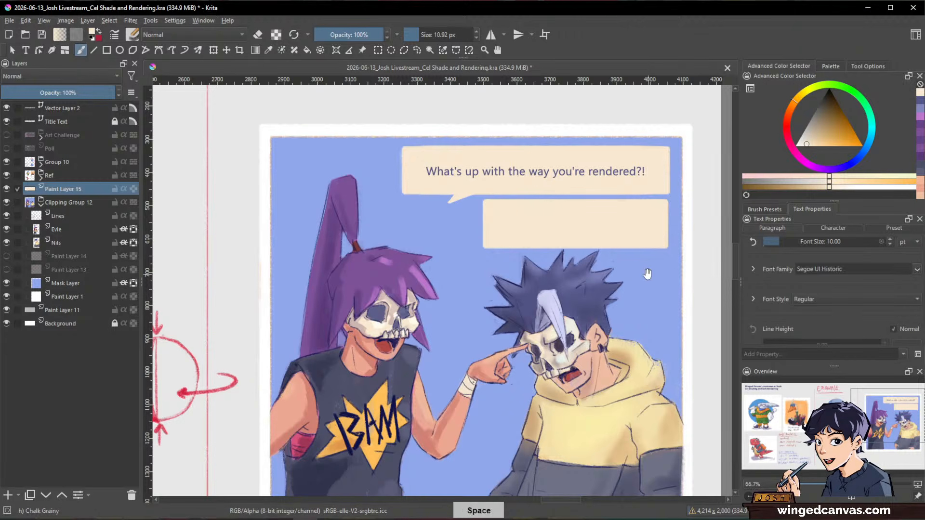
- Paint a small tail under the lower-left corner of the second bubble, pointing down towards Nils
drag(646, 268, 611, 219)
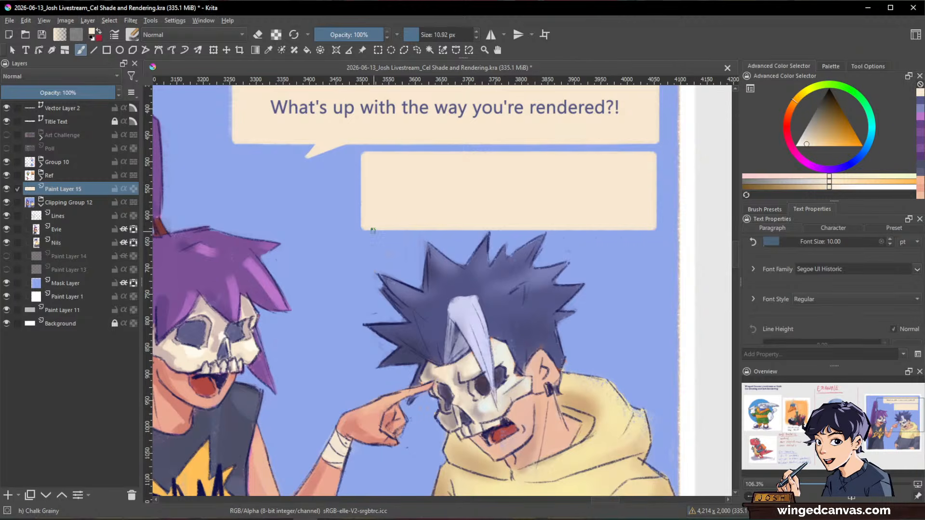
drag(388, 245, 387, 244)
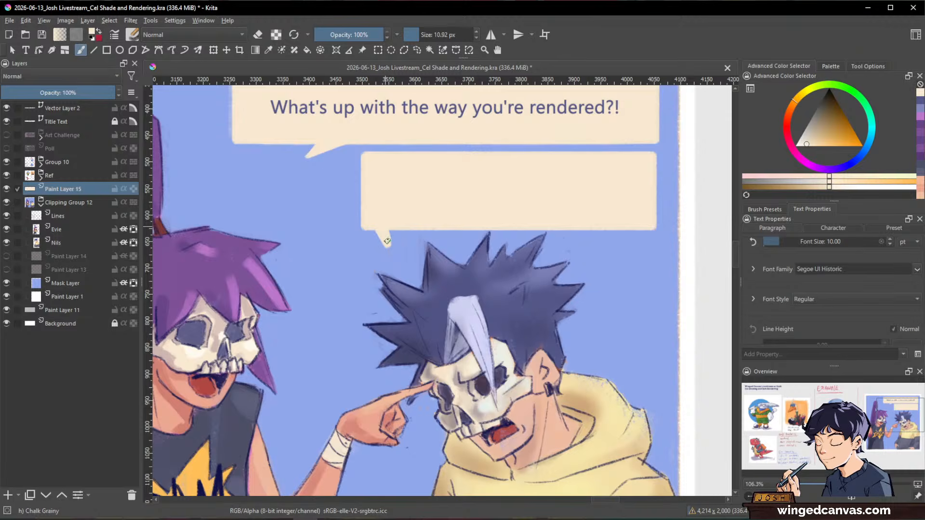
drag(632, 272, 645, 303)
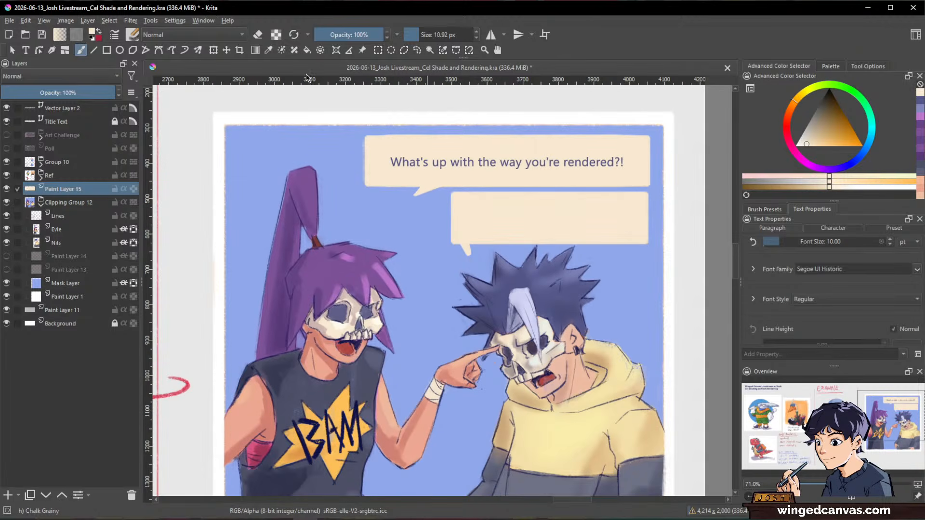
- Add a text box inside Nils's bubble reading "I think I've been airbrushed to look softer??"
click(73, 123)
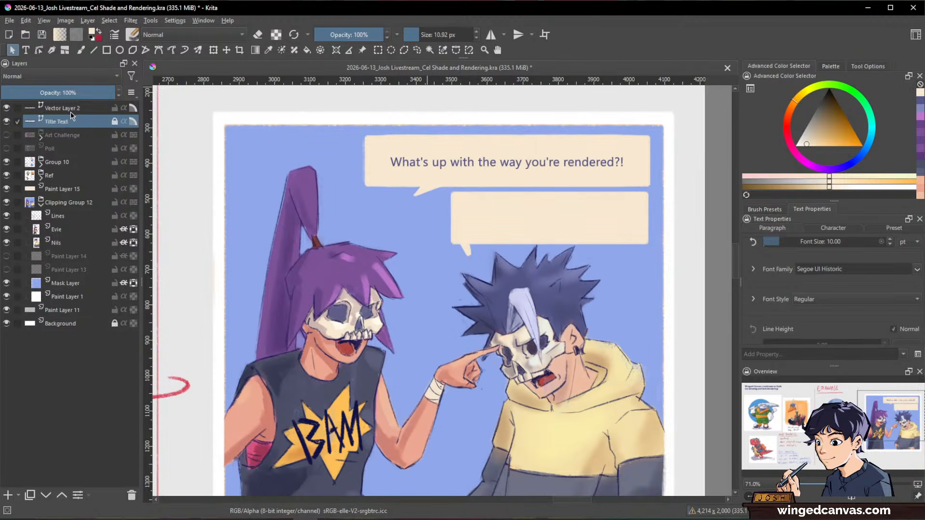
click(72, 110)
click(73, 165)
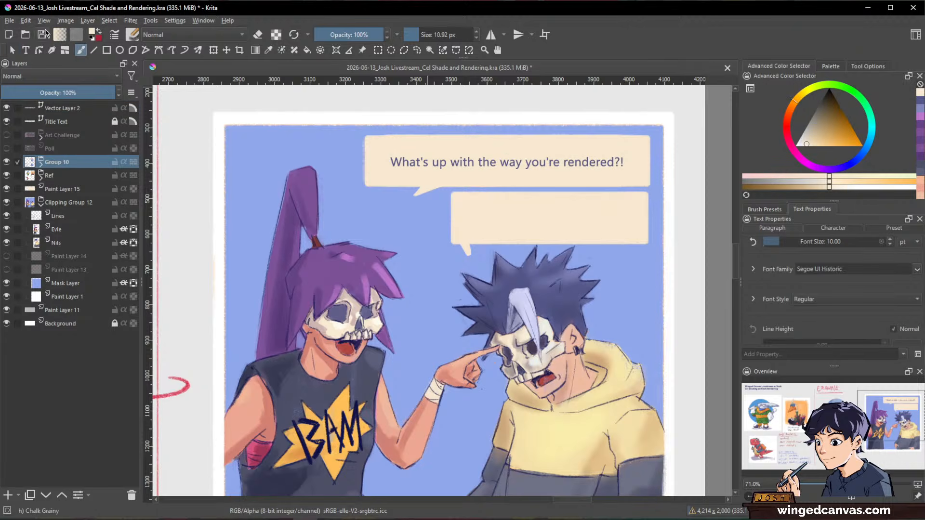
click(26, 50)
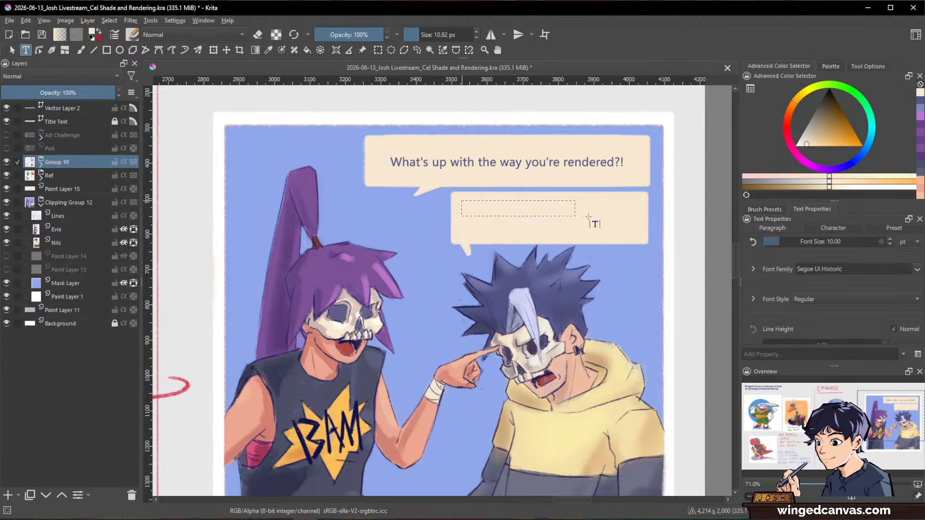
drag(588, 217, 642, 237)
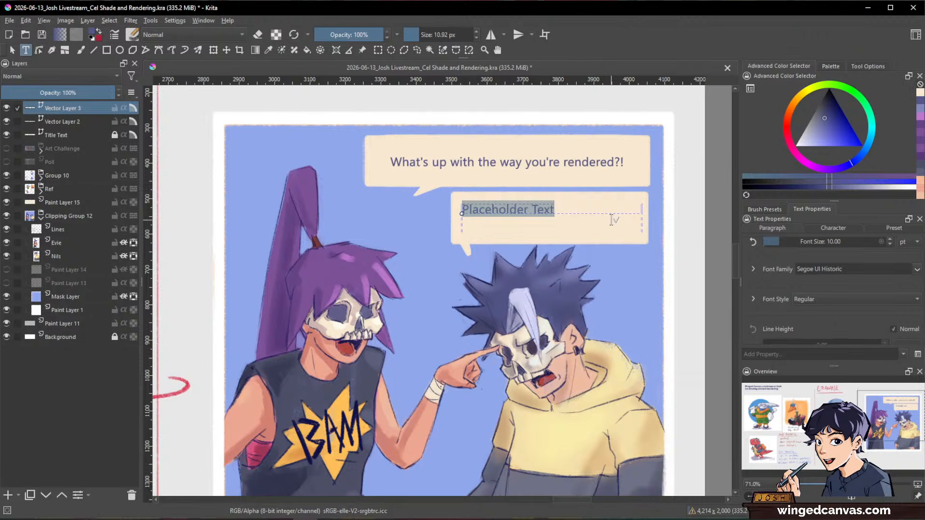
key(BackSpace)
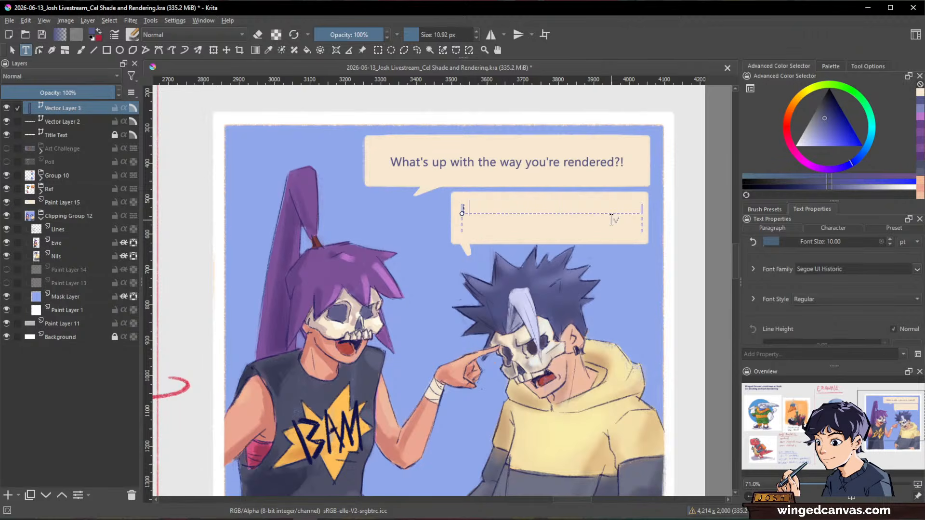
text(I think I've be)
key(BackSpace)
key(BackSpace)
text(ve been airbrushed)
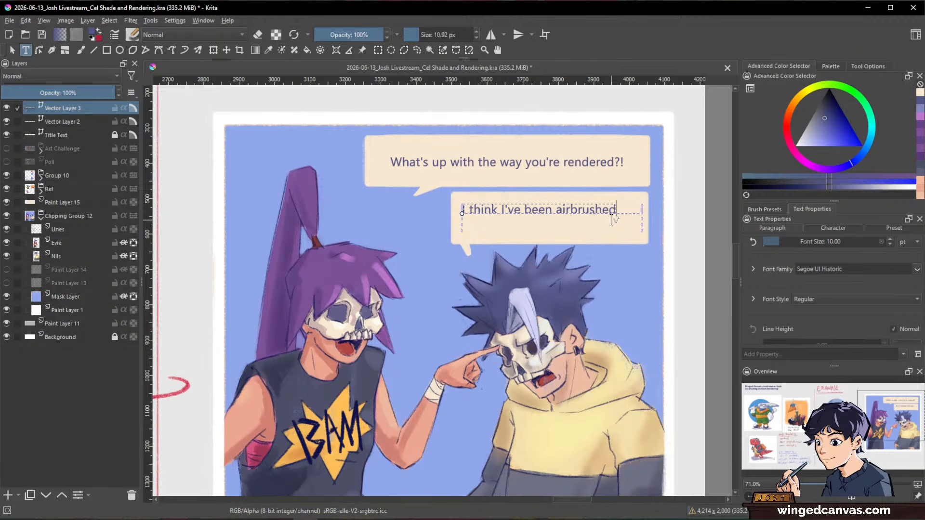
text( to look so fter??)
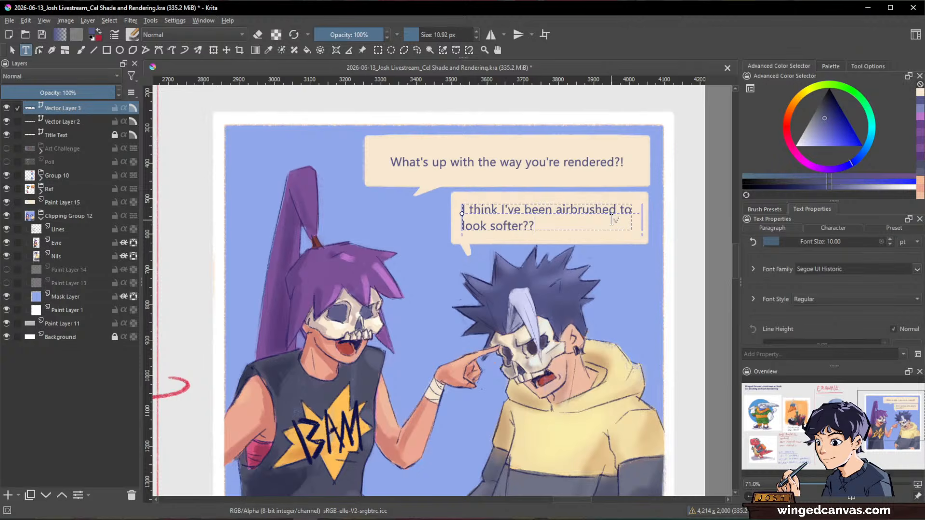
- Change Evie's line to "What's up you? Why you so fuzzy looking?!"
click(451, 161)
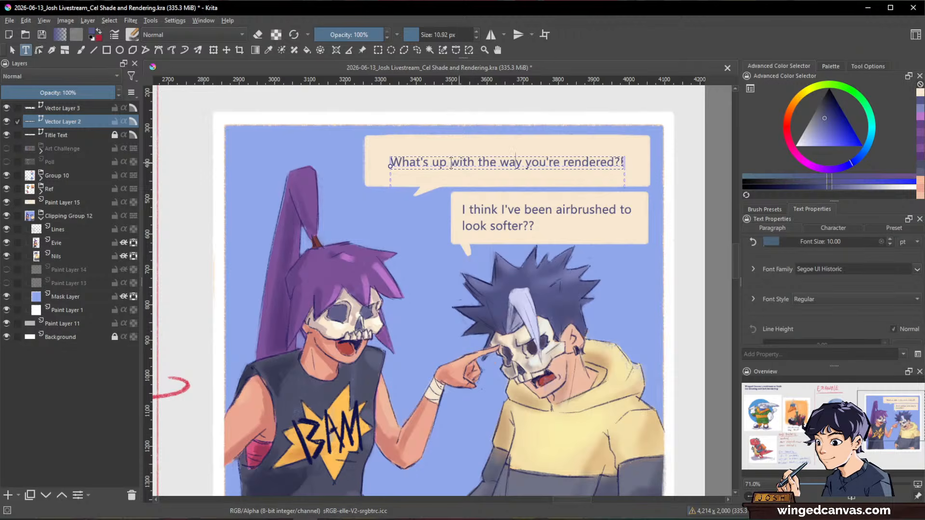
drag(450, 162, 630, 167)
text(you)
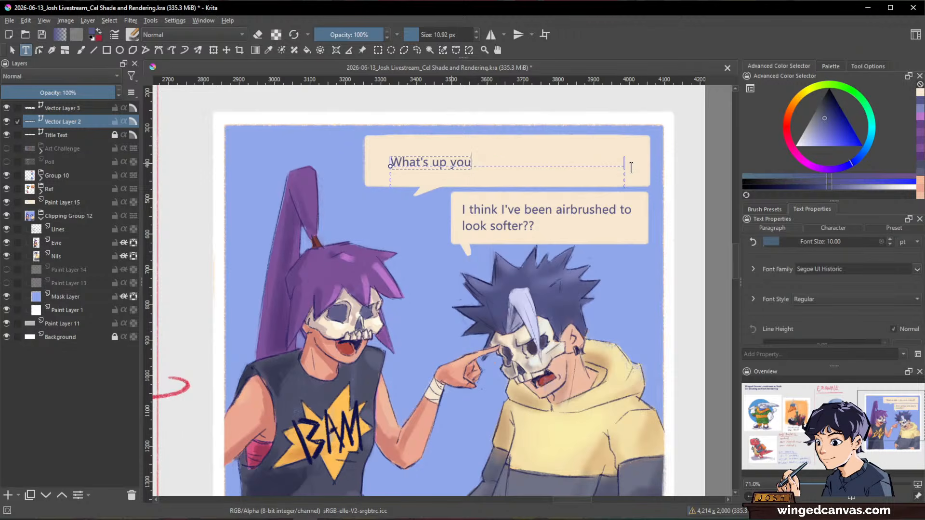
text(?  Why you so fuzzy)
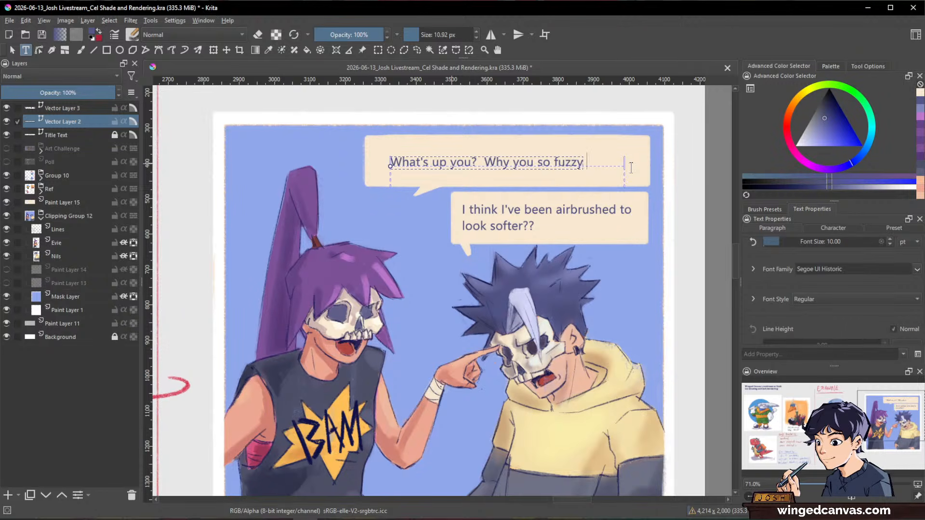
text( looking?!)
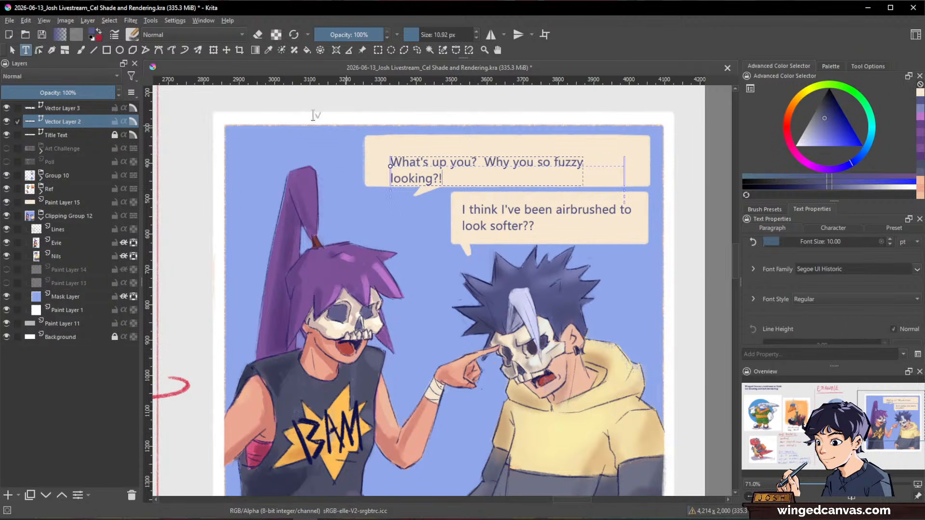
- Move Evie's text up inside her bubble and nudge Nils's text slightly right within his
click(12, 50)
drag(410, 160, 412, 150)
click(509, 210)
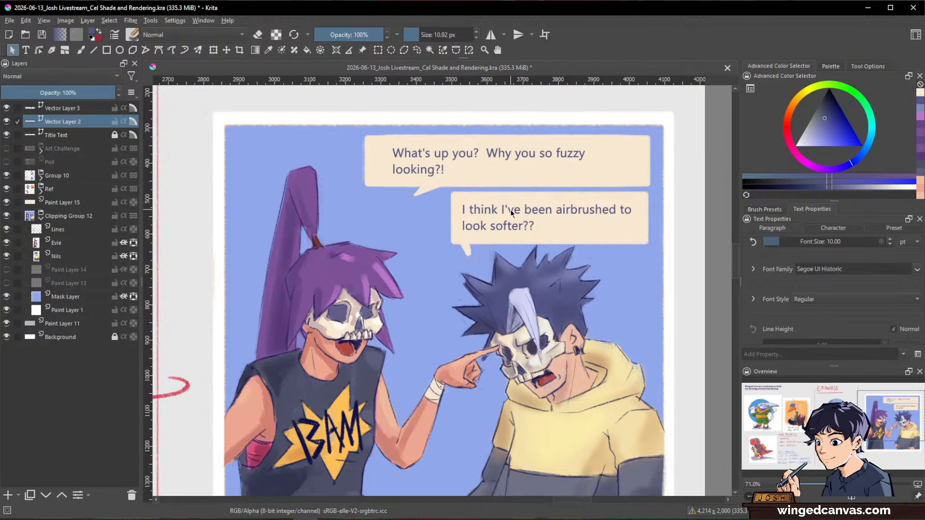
click(70, 110)
click(516, 212)
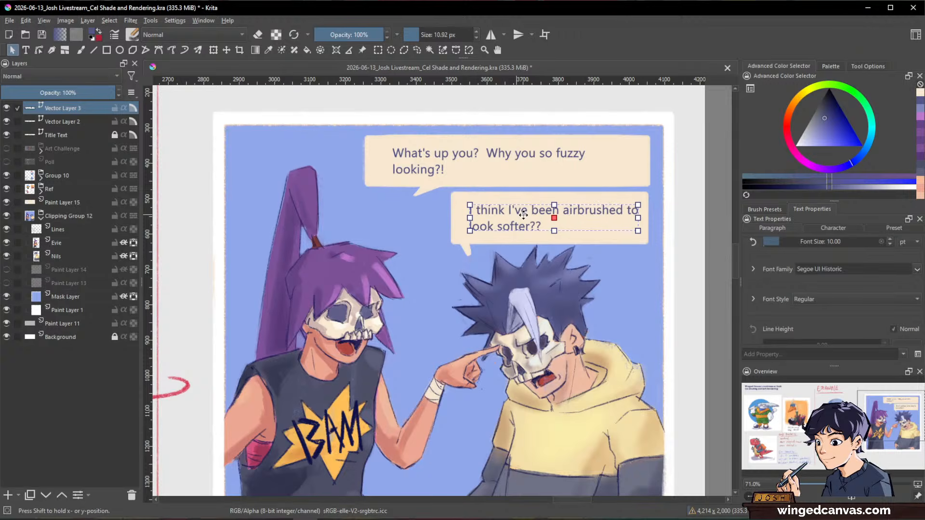
scroll(519, 215, down, 1)
scroll(519, 215, down, 1)
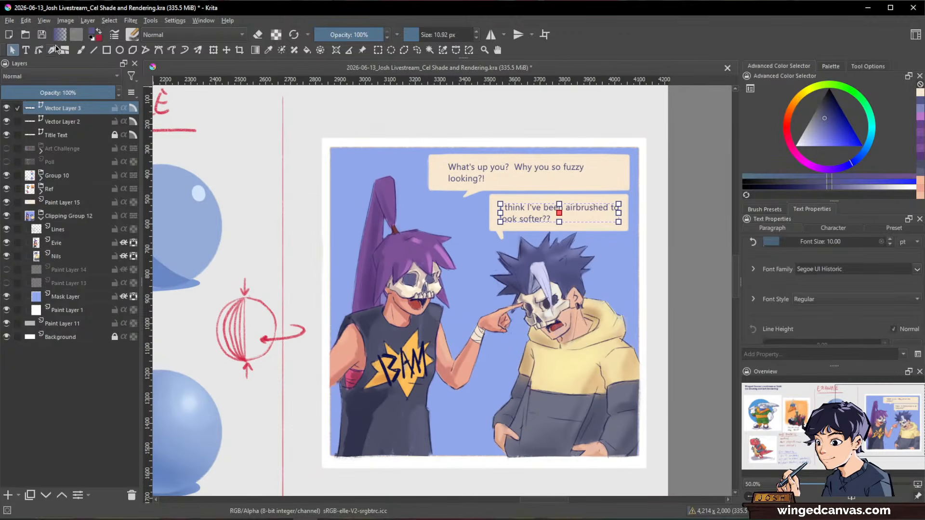
click(26, 50)
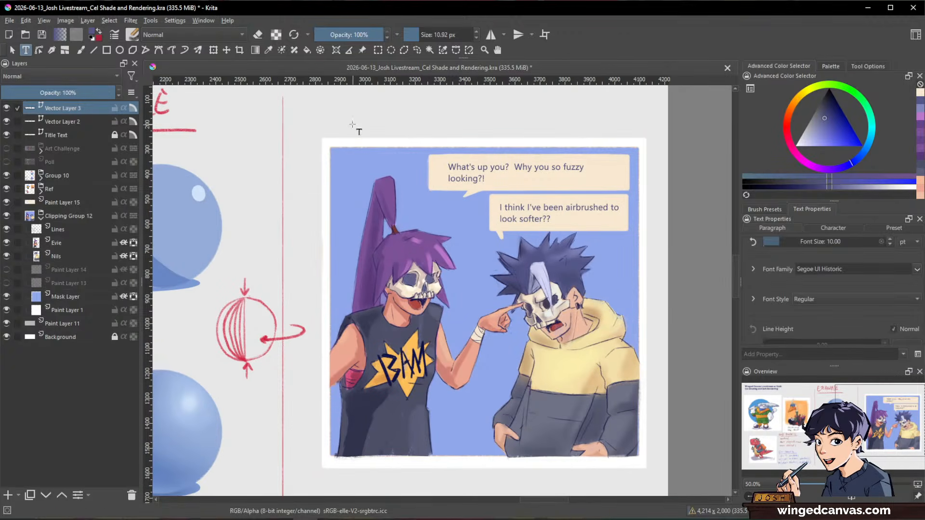
key(Escape)
scroll(403, 156, down, 1)
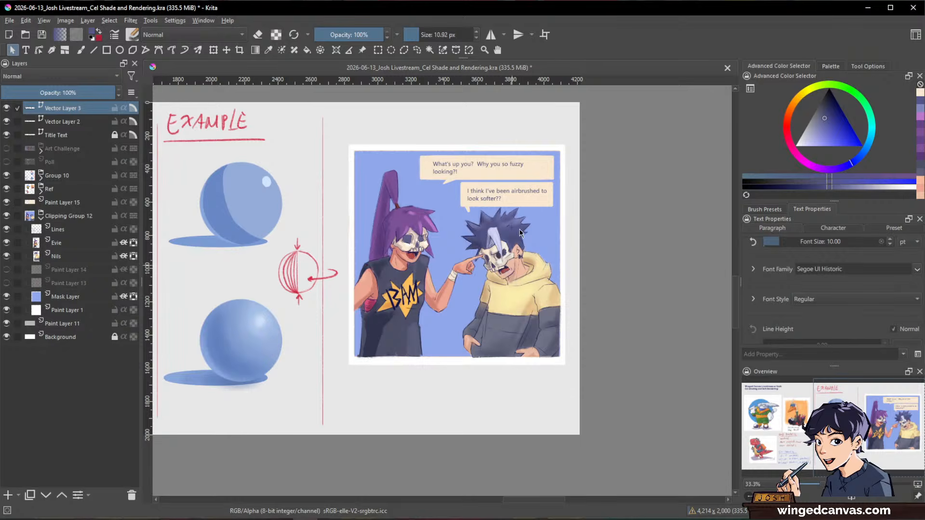
- Append "Artistic expression?" to the end of Nils's line
scroll(495, 197, up, 2)
click(489, 198)
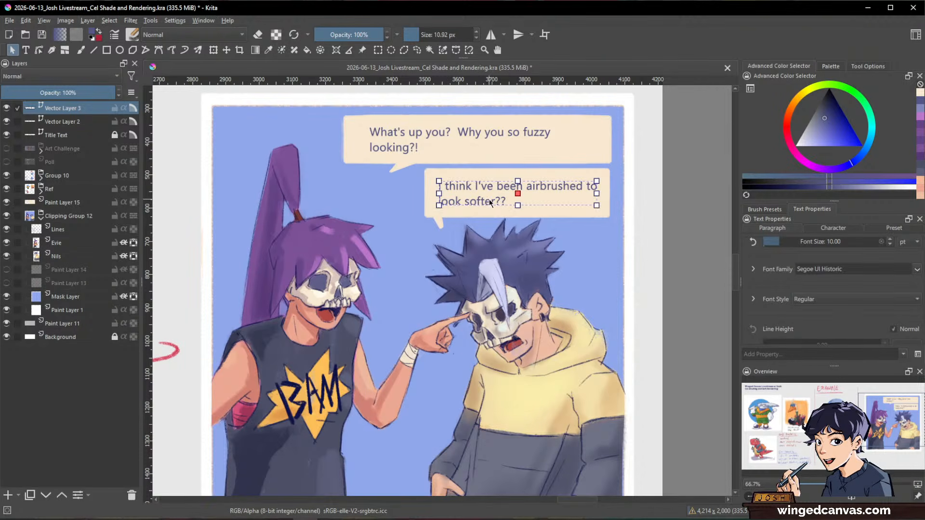
click(26, 49)
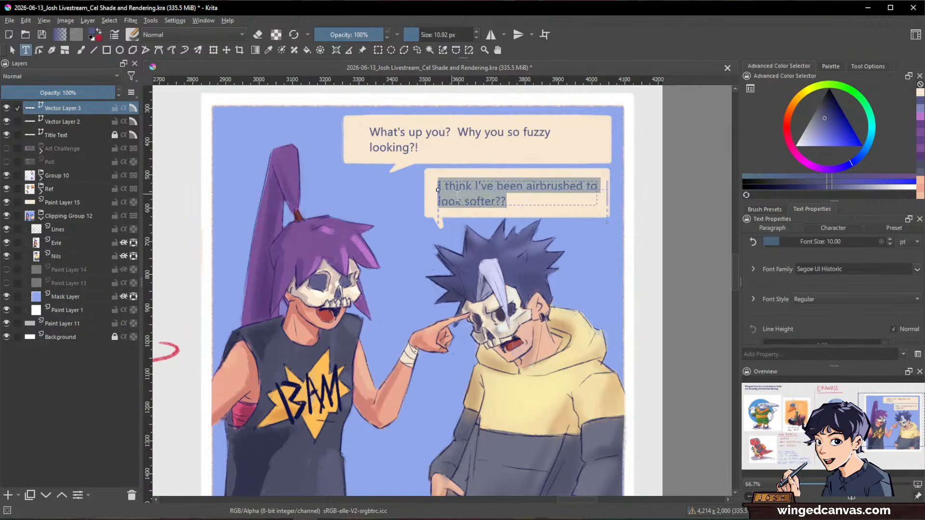
click(515, 202)
text(A)
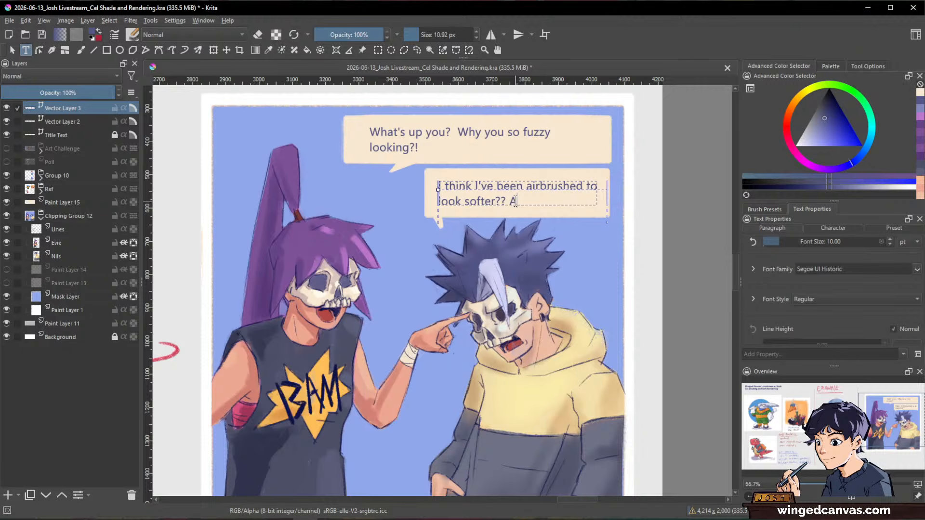
text(rtistic )
text(Edg)
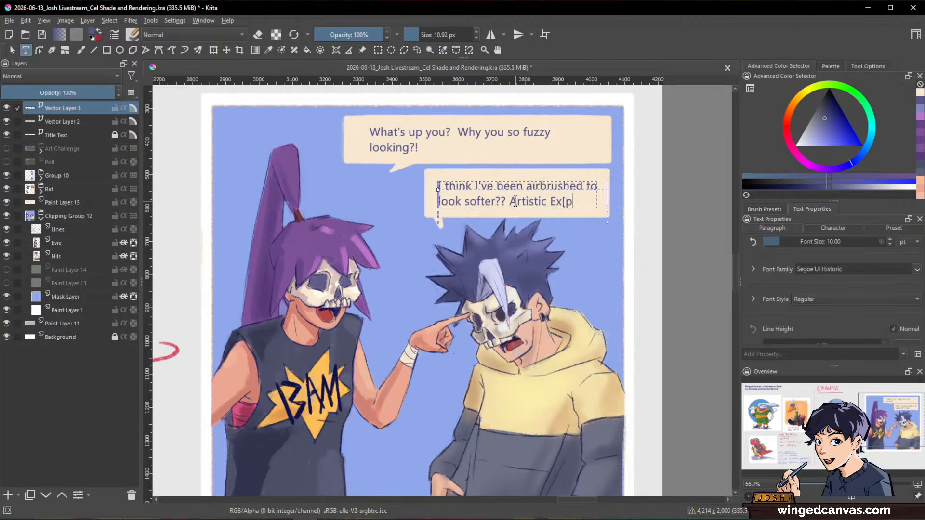
key(BackSpace)
key(BackSpace)
text(xpre)
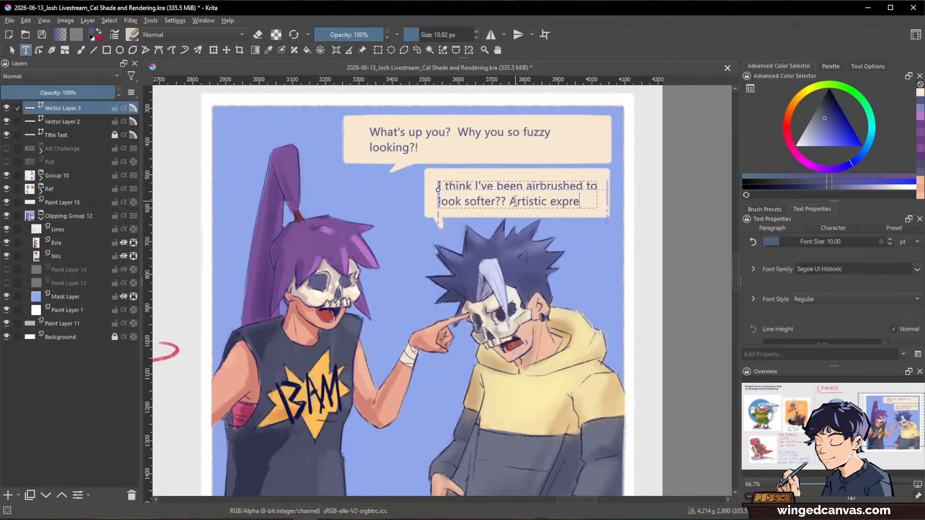
text(ssion?)
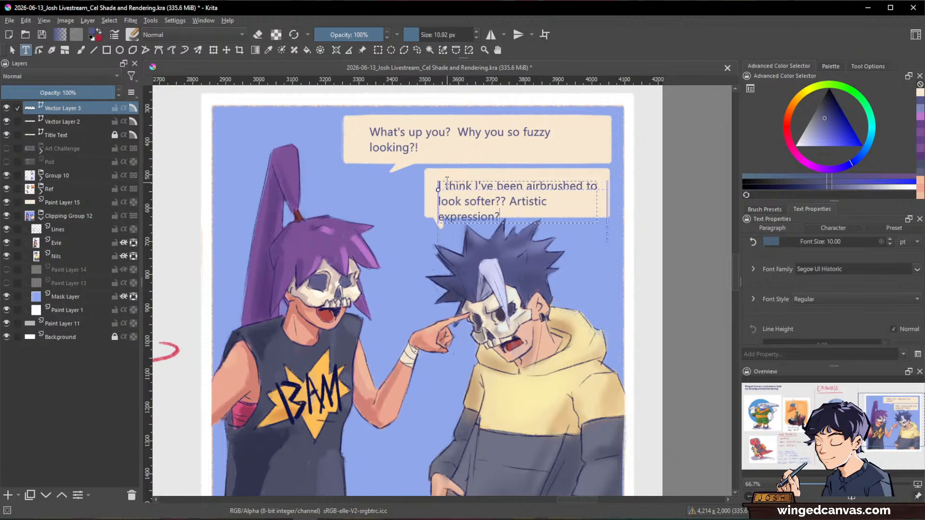
- Move Nils's three-line text up and slightly left so it fits inside his bubble, and select it as an object
drag(450, 184, 446, 177)
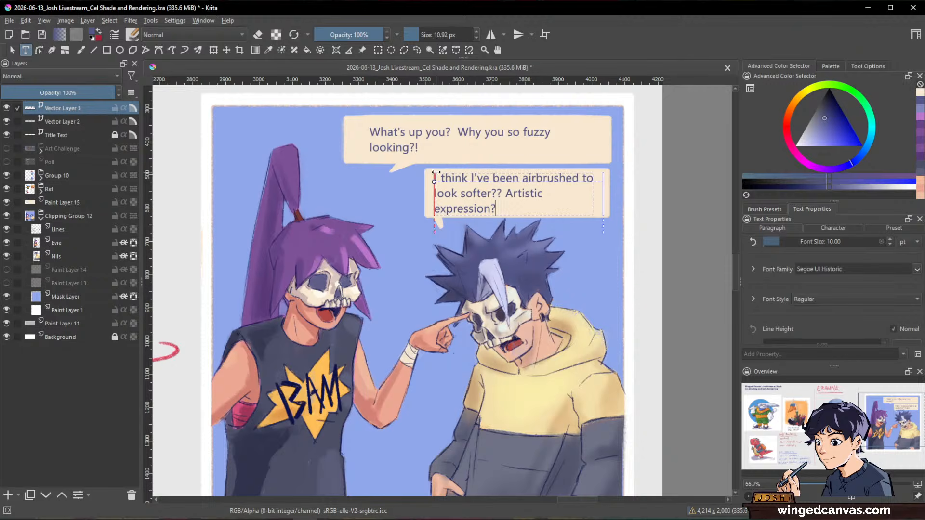
click(12, 50)
click(441, 178)
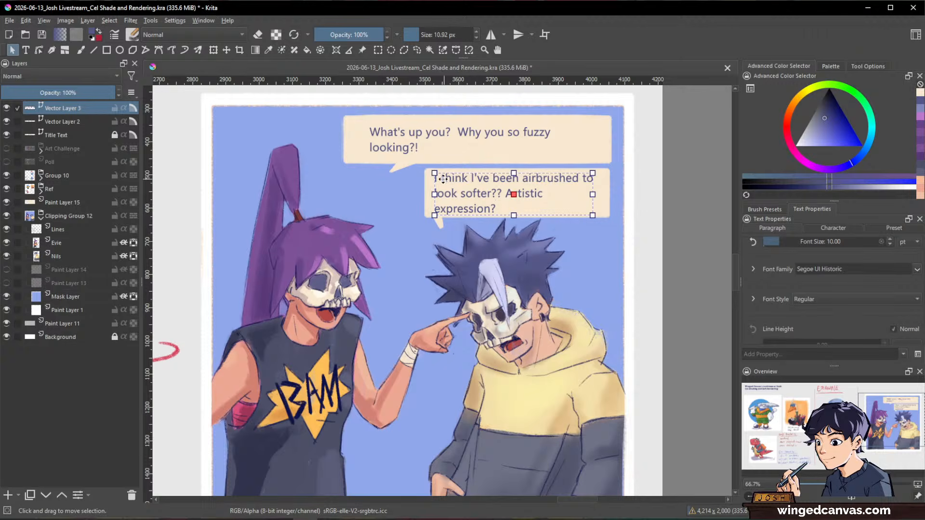
- Scale Nils's text down slightly and widen its wrapping area so the line breaks into two rows
drag(462, 184, 472, 185)
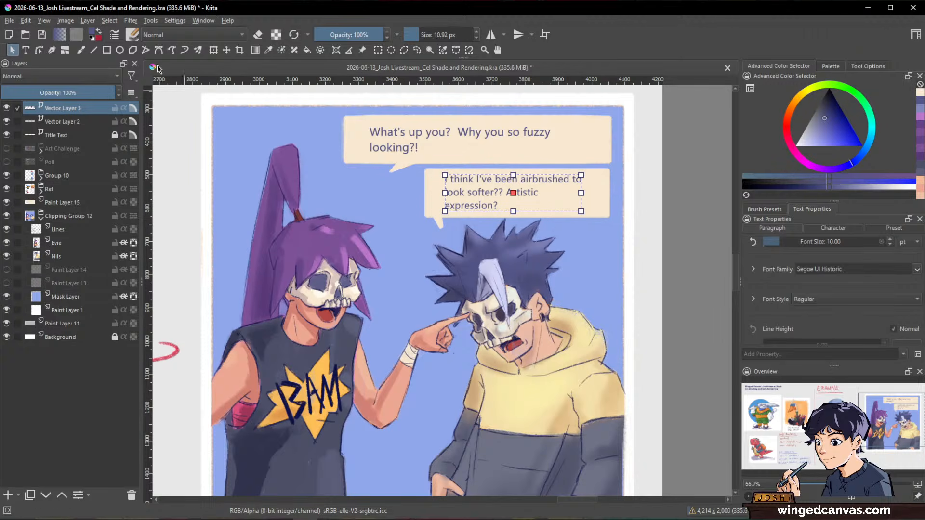
click(26, 49)
drag(597, 195, 604, 194)
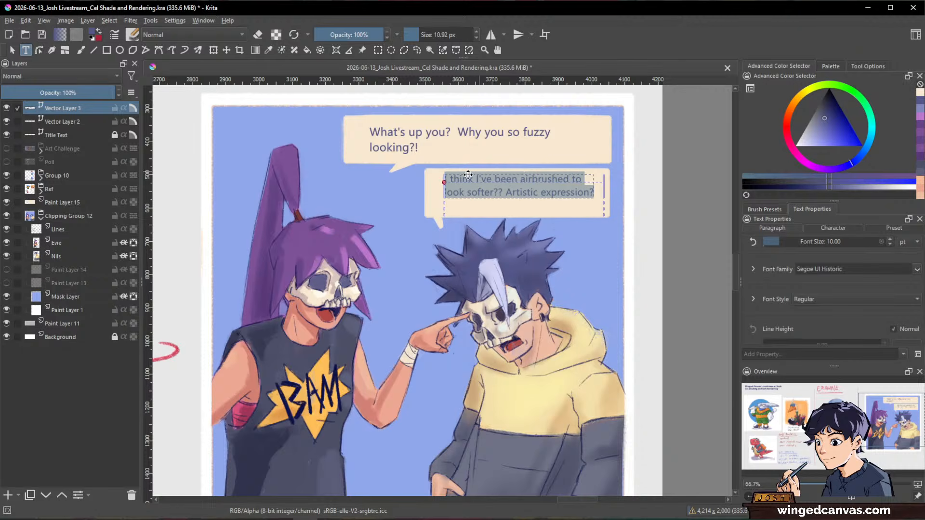
- Move Nils's two-row text slightly down and left to center it in his bubble, and deselect it
drag(463, 172, 464, 181)
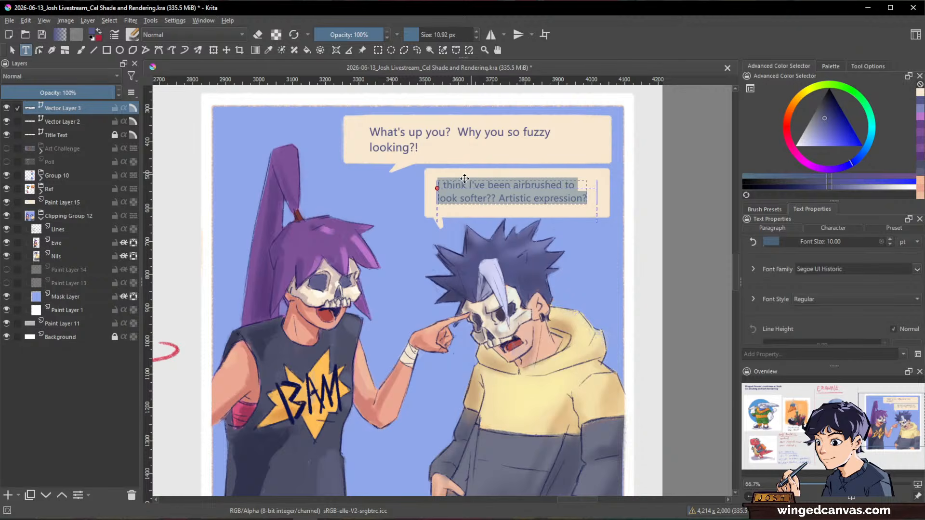
click(476, 195)
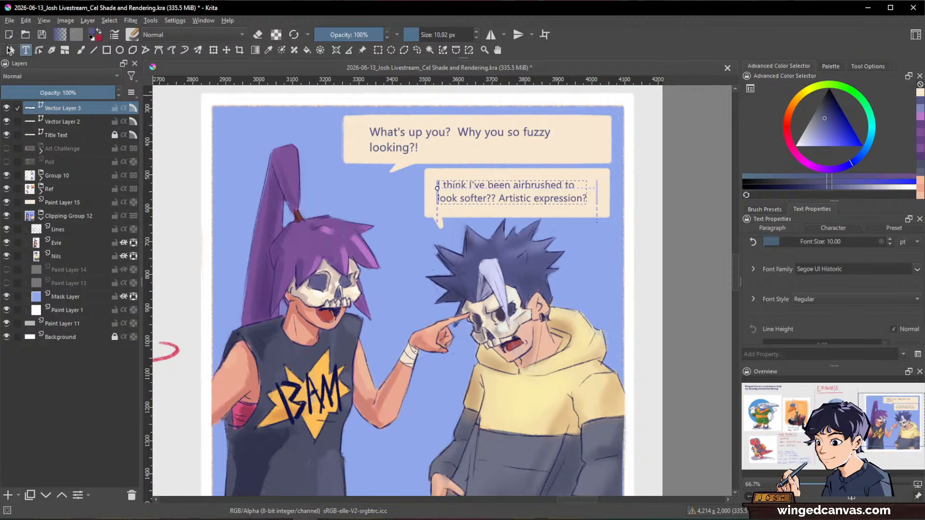
click(12, 50)
click(652, 173)
- Review the finished two-character illustration and the whole lesson sheet in canvas-only mode, comparing the cel-shaded and soft-rendered examples
scroll(652, 173, down, 2)
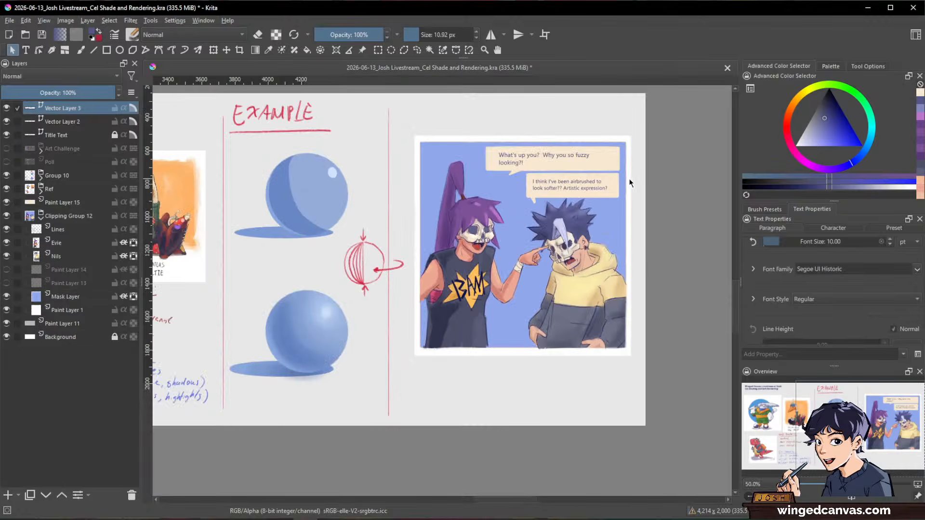
scroll(628, 182, up, 1)
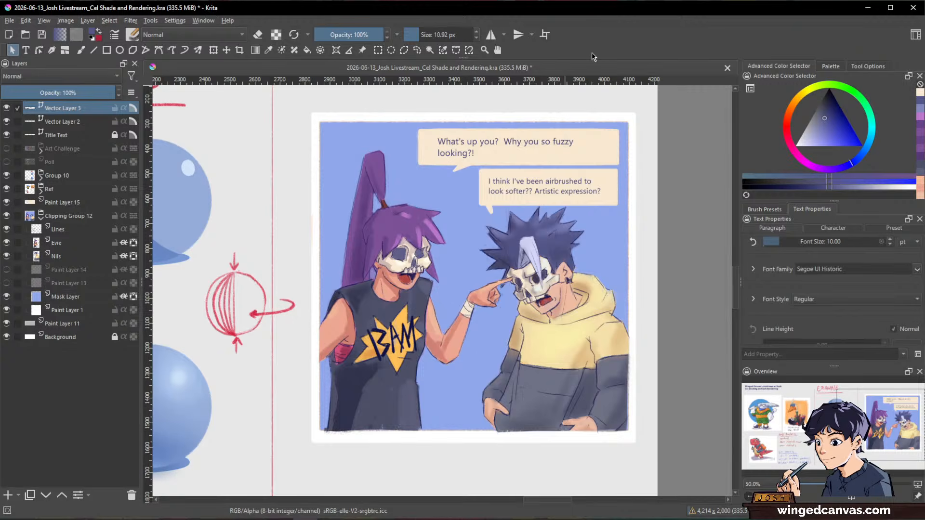
drag(436, 254, 536, 260)
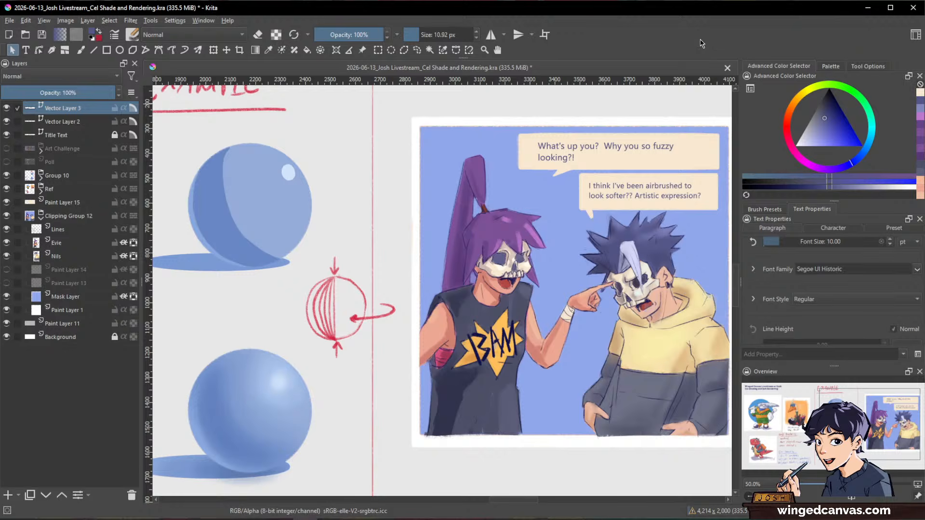
key(Tab)
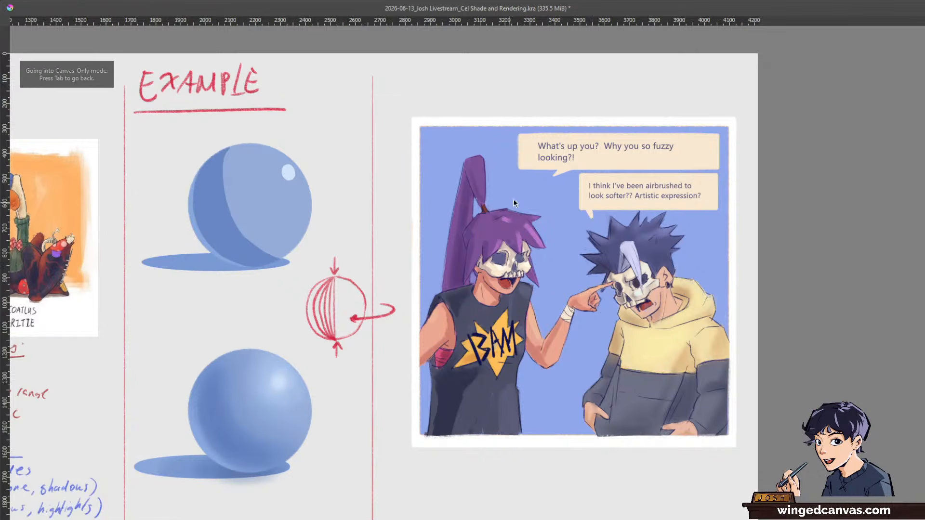
drag(513, 198, 634, 203)
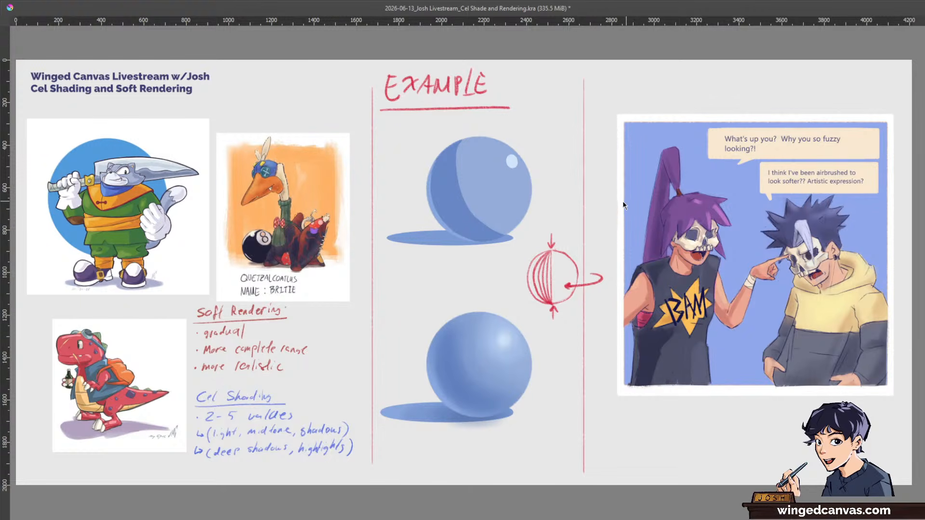
drag(597, 201, 621, 201)
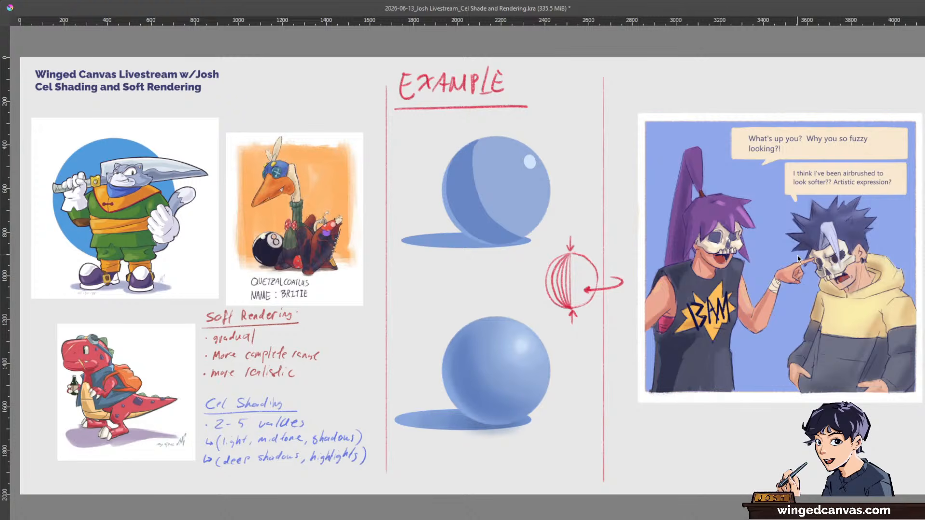
scroll(798, 255, up, 3)
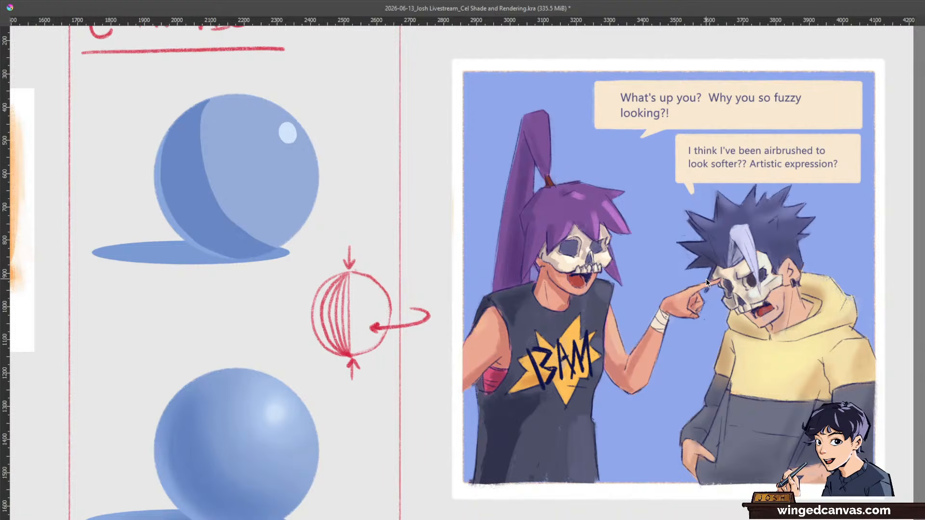
drag(715, 279, 636, 284)
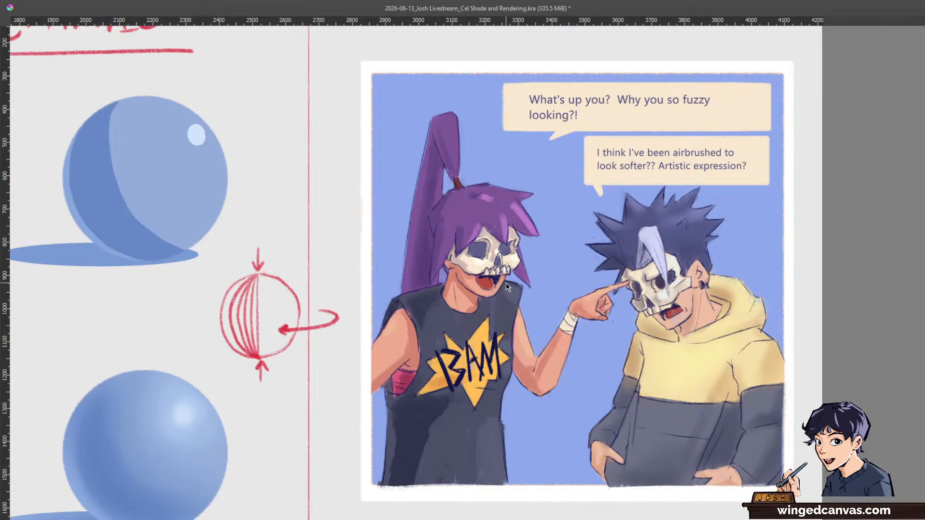
scroll(506, 283, down, 1)
scroll(456, 286, down, 1)
drag(456, 286, 588, 295)
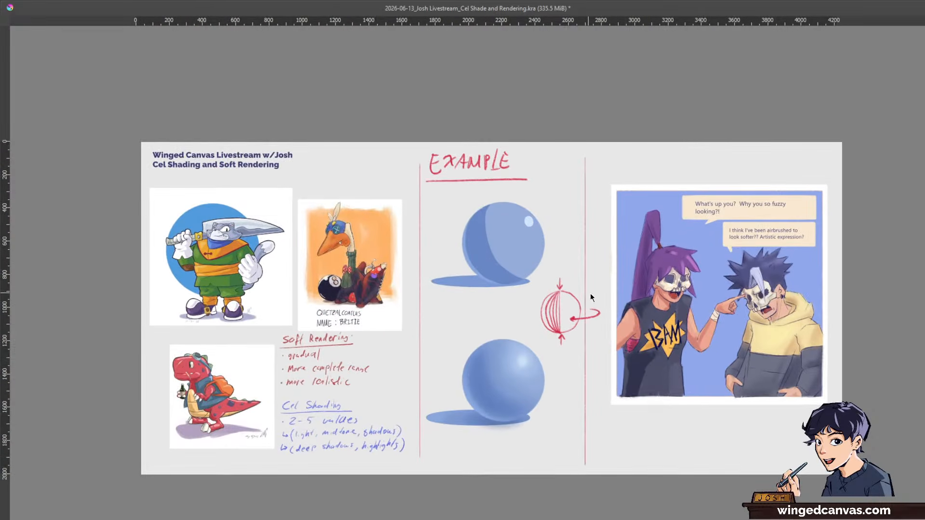
scroll(588, 298, up, 2)
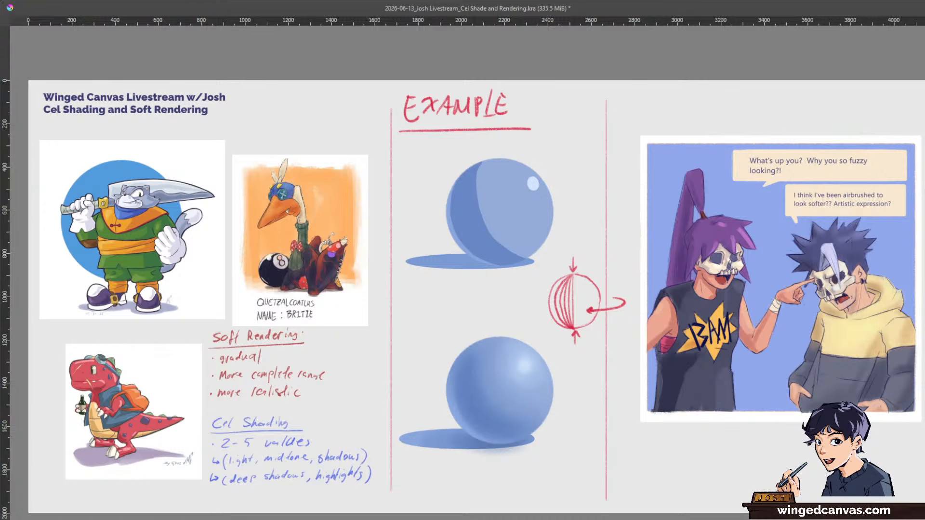
drag(548, 133, 543, 130)
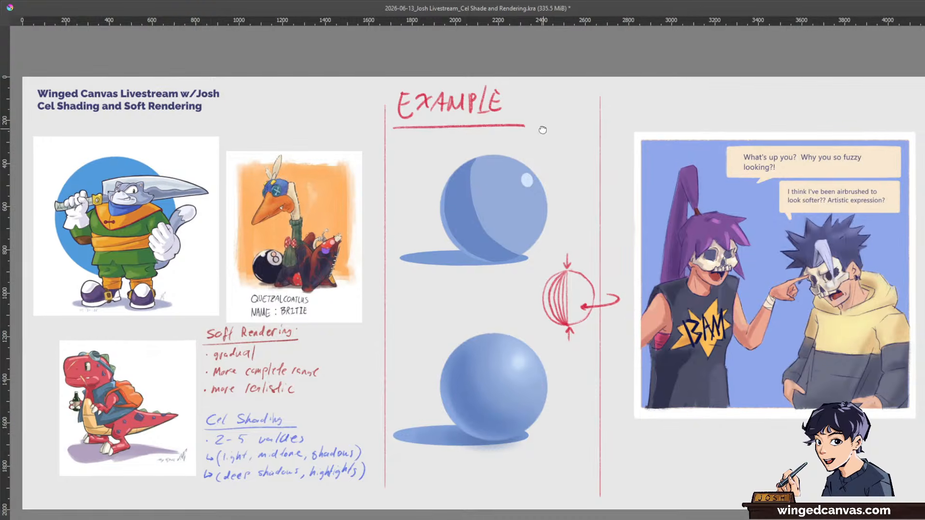